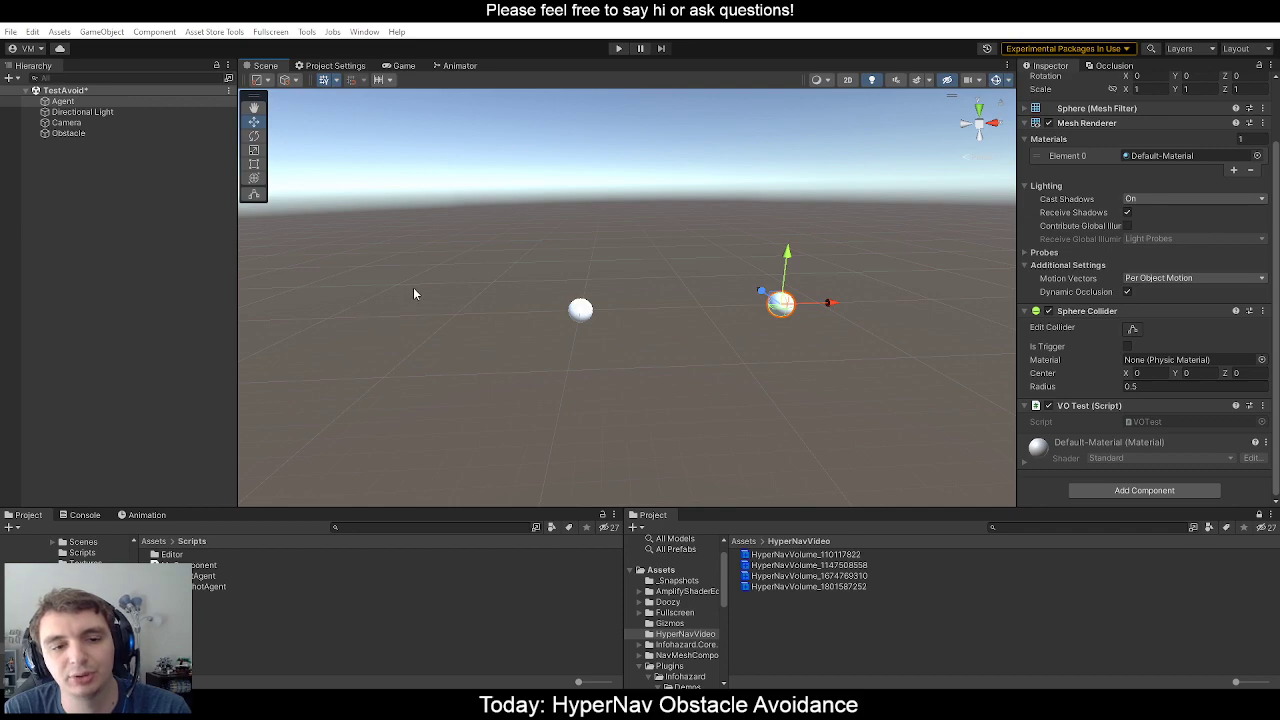
# Assign the Blue material to the Agent sphere's mesh renderer.
pyautogui.click(578, 312)
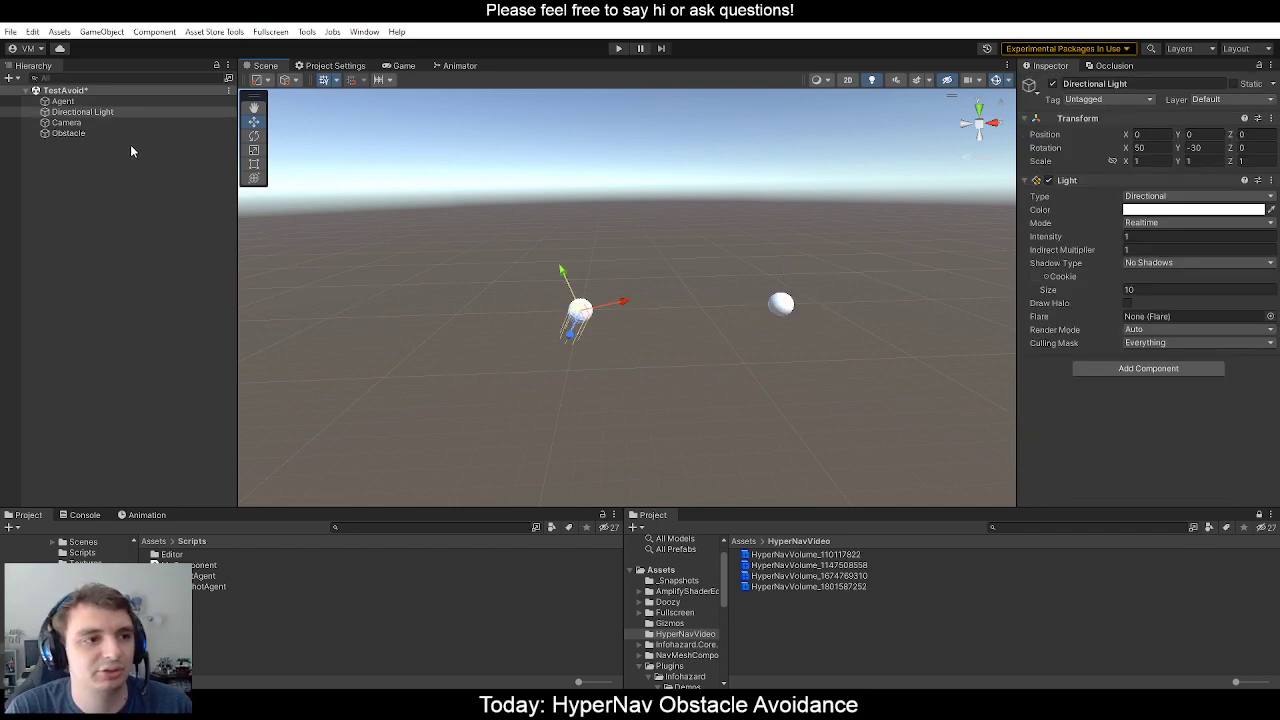
pyautogui.click(783, 308)
pyautogui.moveTo(904, 357); pyautogui.dragTo(726, 338, button='middle')
pyautogui.moveTo(726, 338); pyautogui.dragTo(715, 303, button='right')
pyautogui.press('w')
pyautogui.press('s')
pyautogui.press('w')
pyautogui.press('s')
pyautogui.scroll(-3, 1090, 377)
pyautogui.press('s')
pyautogui.press('w')
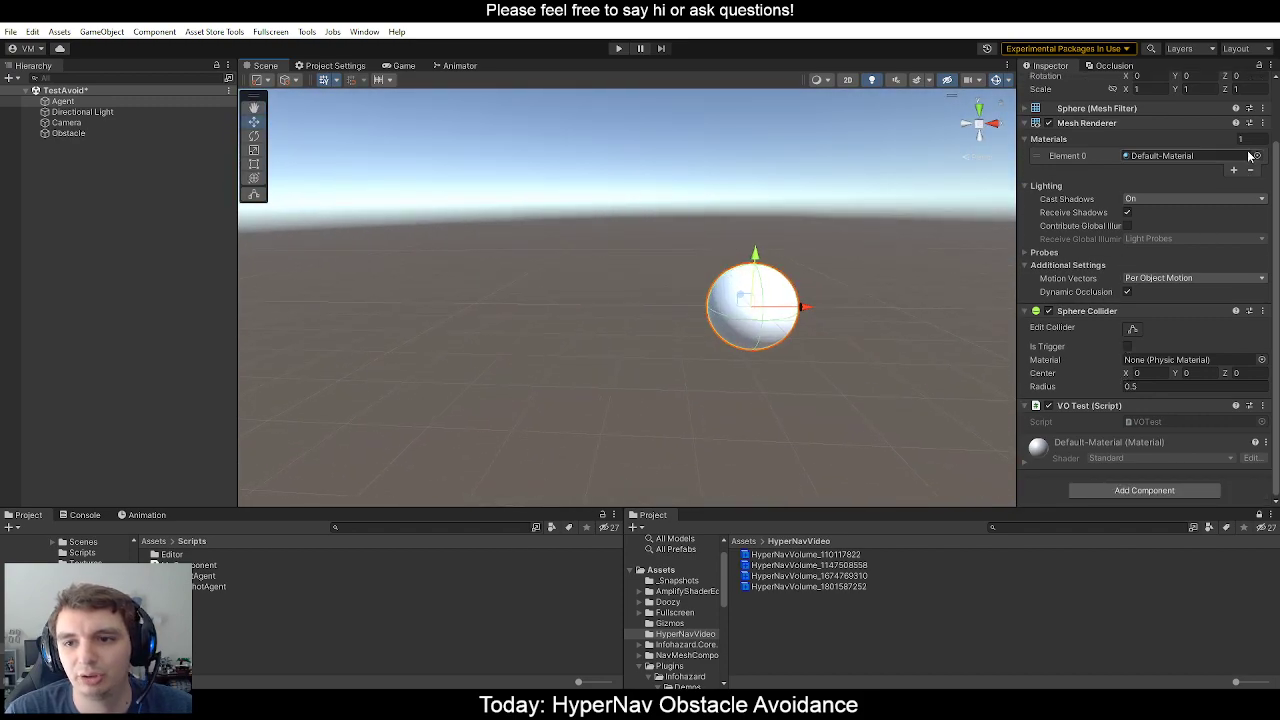
pyautogui.click(1254, 156)
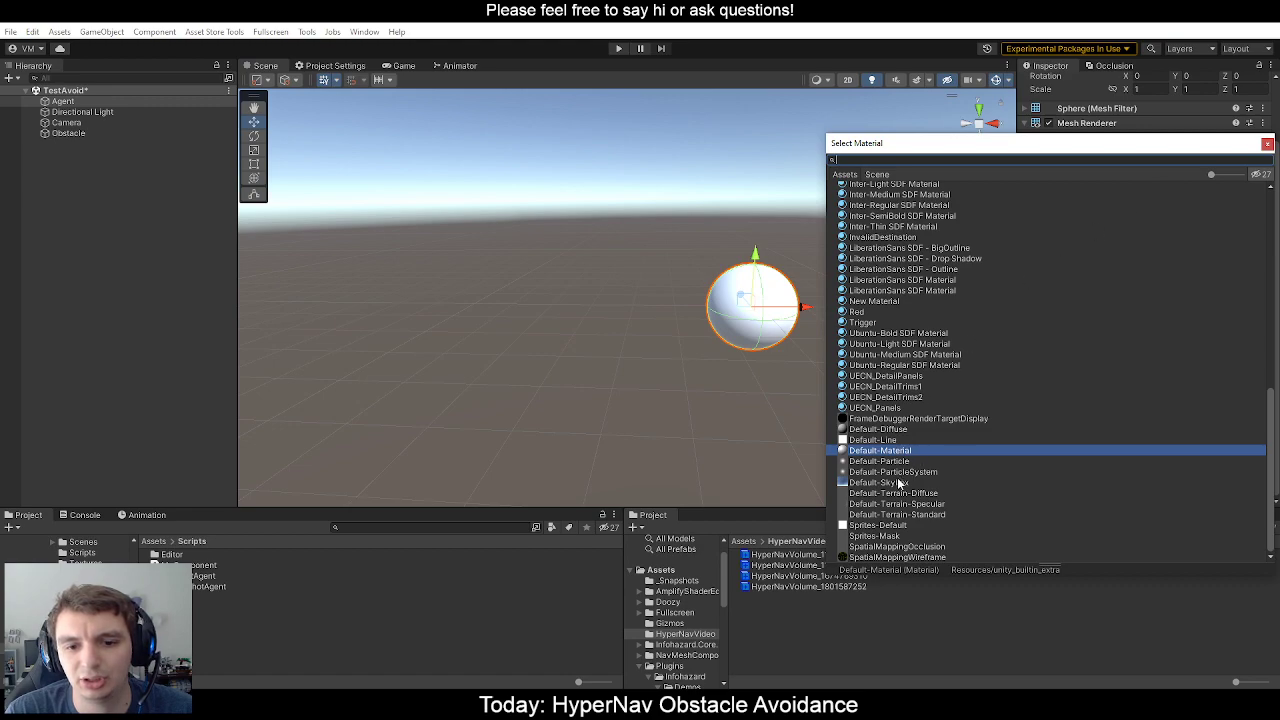
pyautogui.click(902, 557)
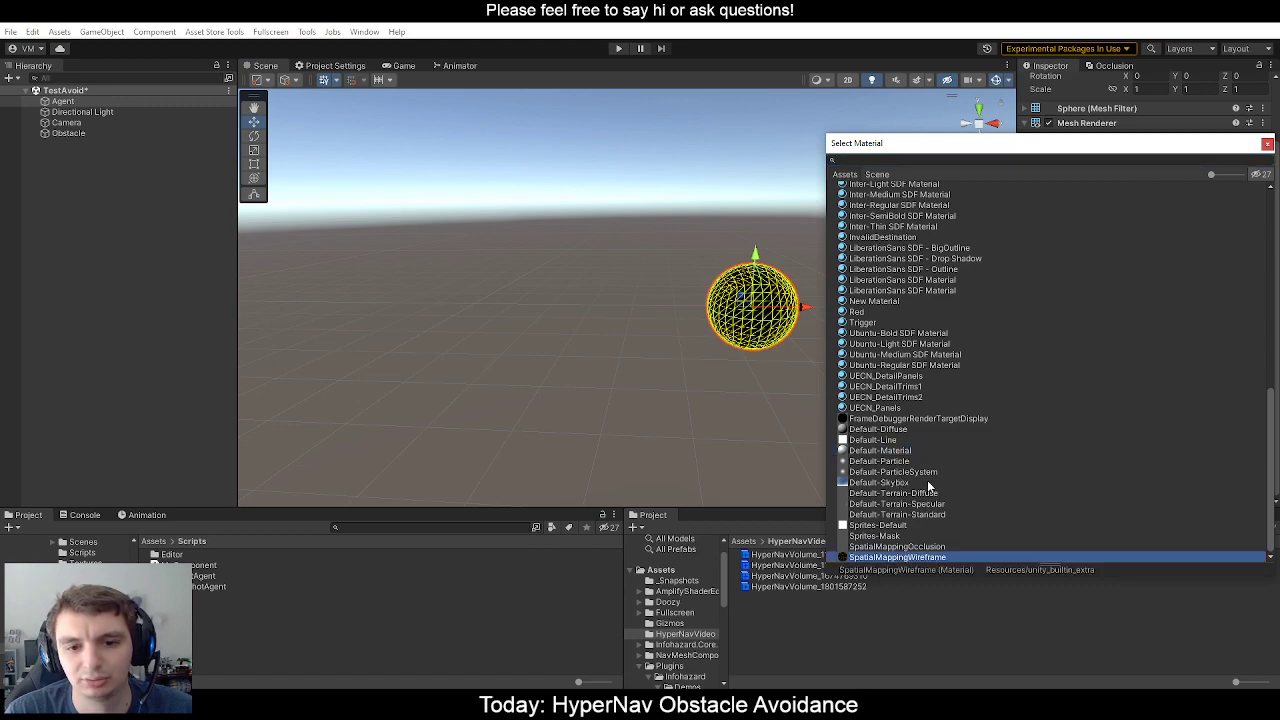
pyautogui.scroll(15, 921, 475)
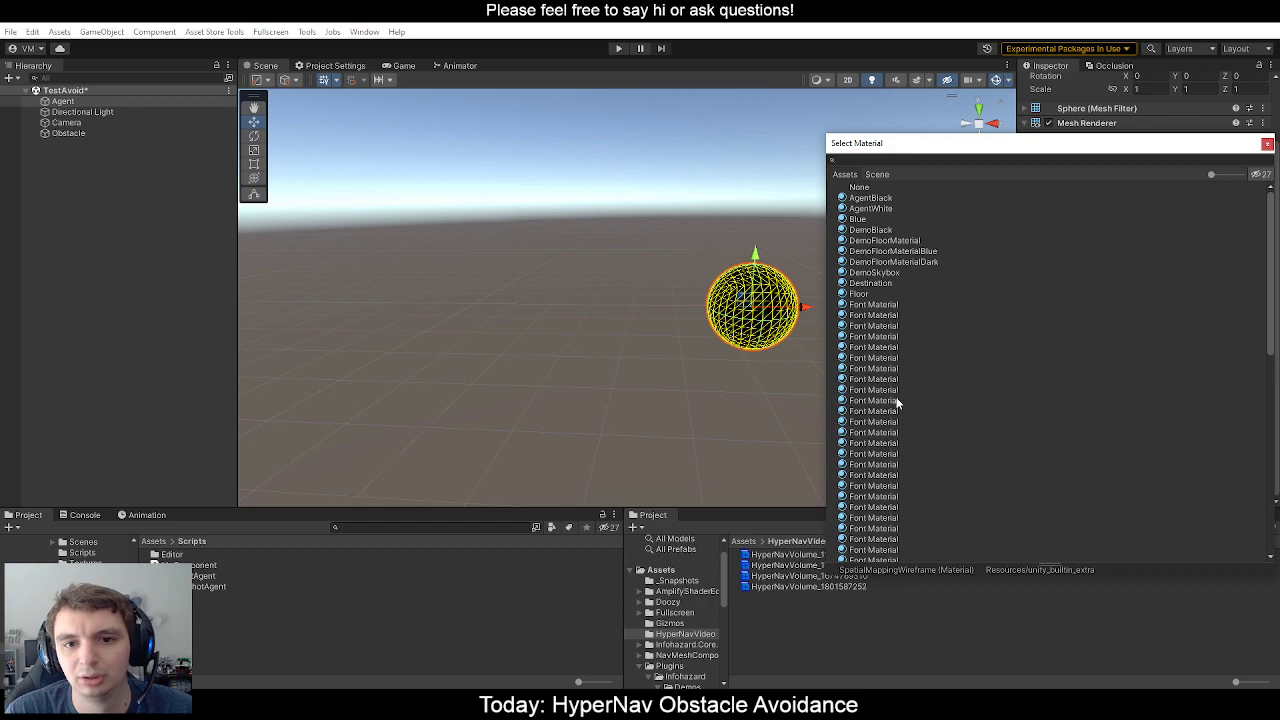
pyautogui.click(861, 219)
pyautogui.click(700, 232)
pyautogui.moveTo(628, 285)
pyautogui.mouseDown(button='right')
pyautogui.moveTo(611, 297)
pyautogui.moveTo(608, 286)
pyautogui.moveTo(625, 291)
pyautogui.mouseUp(button='right')
pyautogui.press('s')
pyautogui.press('w')
pyautogui.press('s')
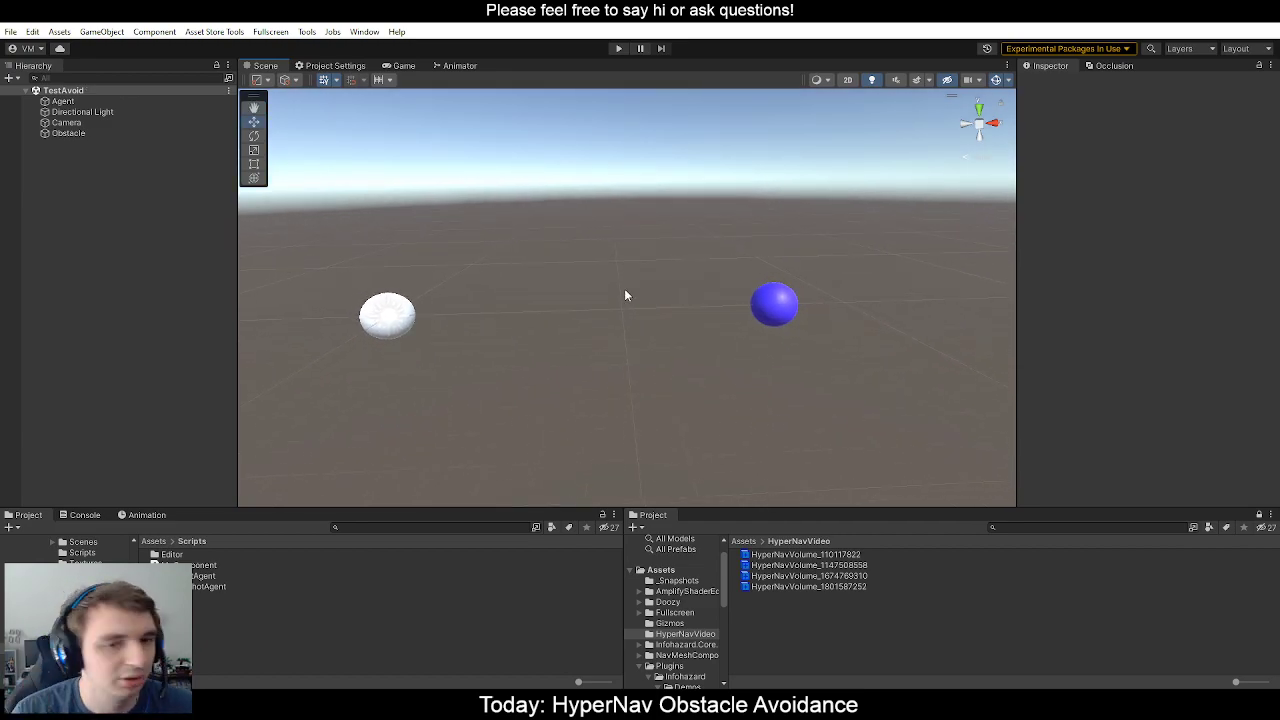
pyautogui.press('s')
pyautogui.moveTo(646, 297); pyautogui.dragTo(640, 334, button='right')
pyautogui.press('w')
pyautogui.press('s')
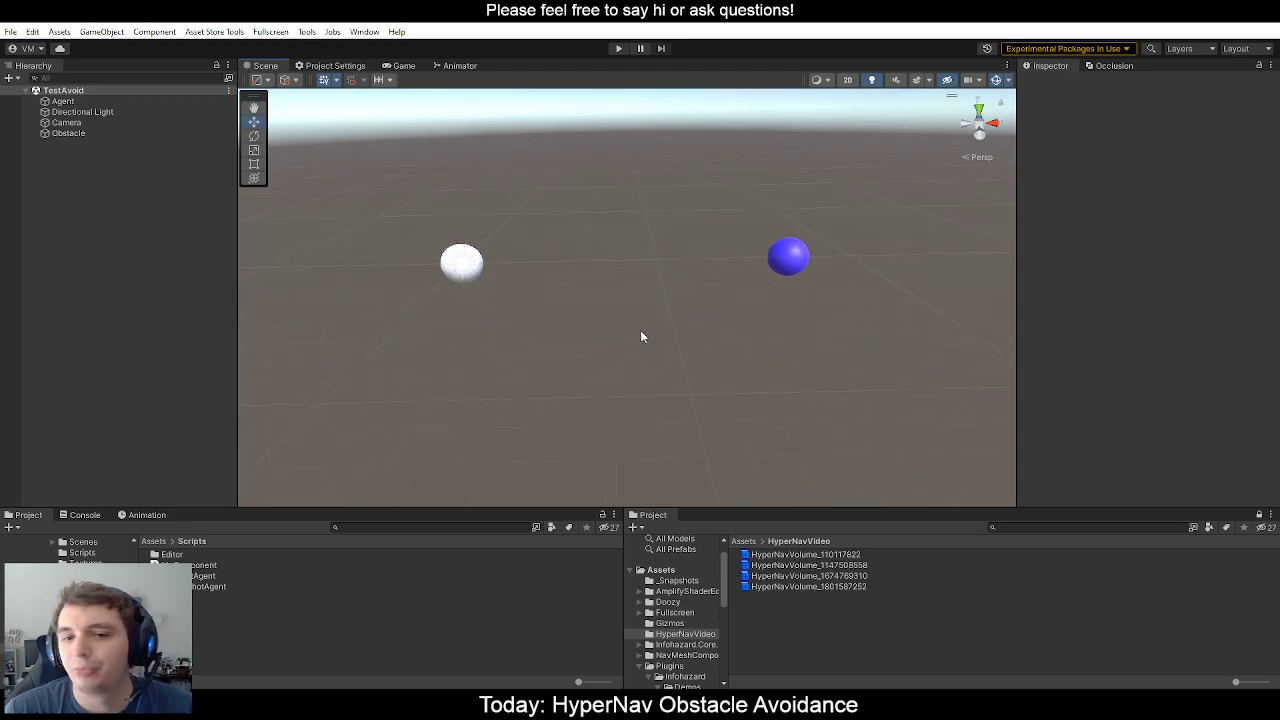
# Open the VOTest script in the code editor and replace its template class body with an empty one.
pyautogui.click(786, 262)
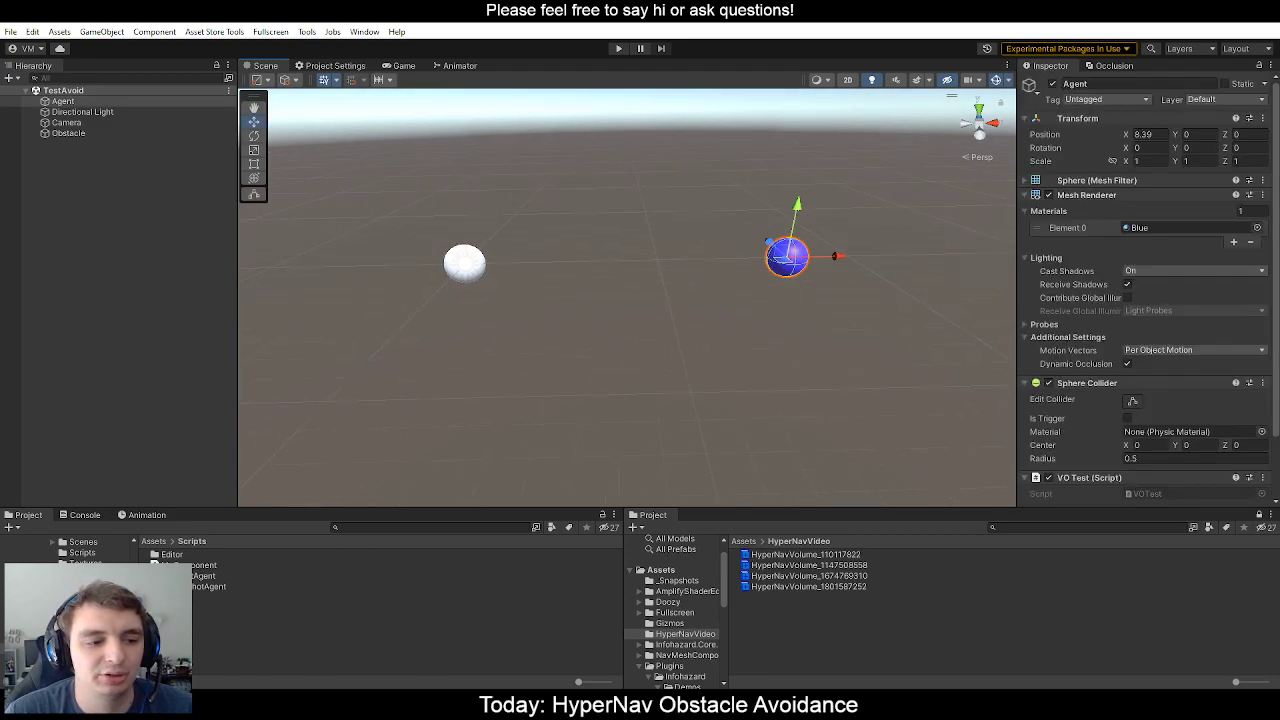
pyautogui.doubleClick(178, 597)
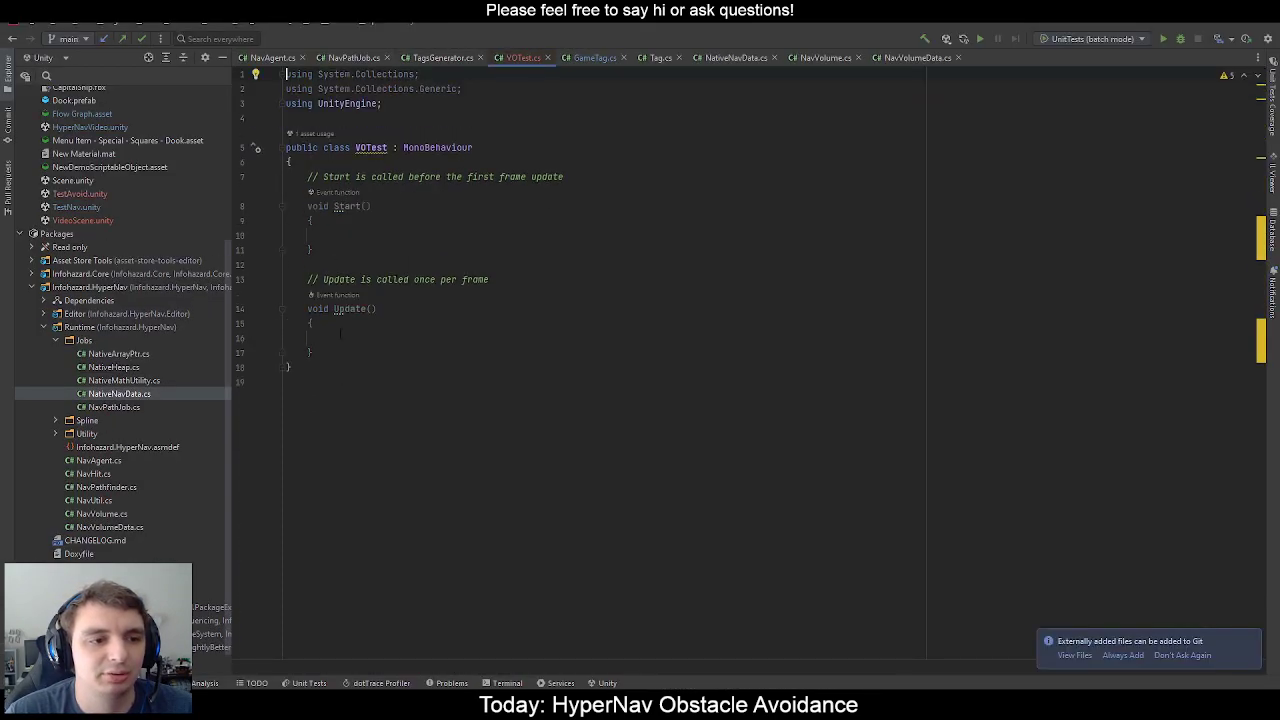
pyautogui.doubleClick(463, 269)
pyautogui.moveTo(470, 355); pyautogui.dragTo(532, 121)
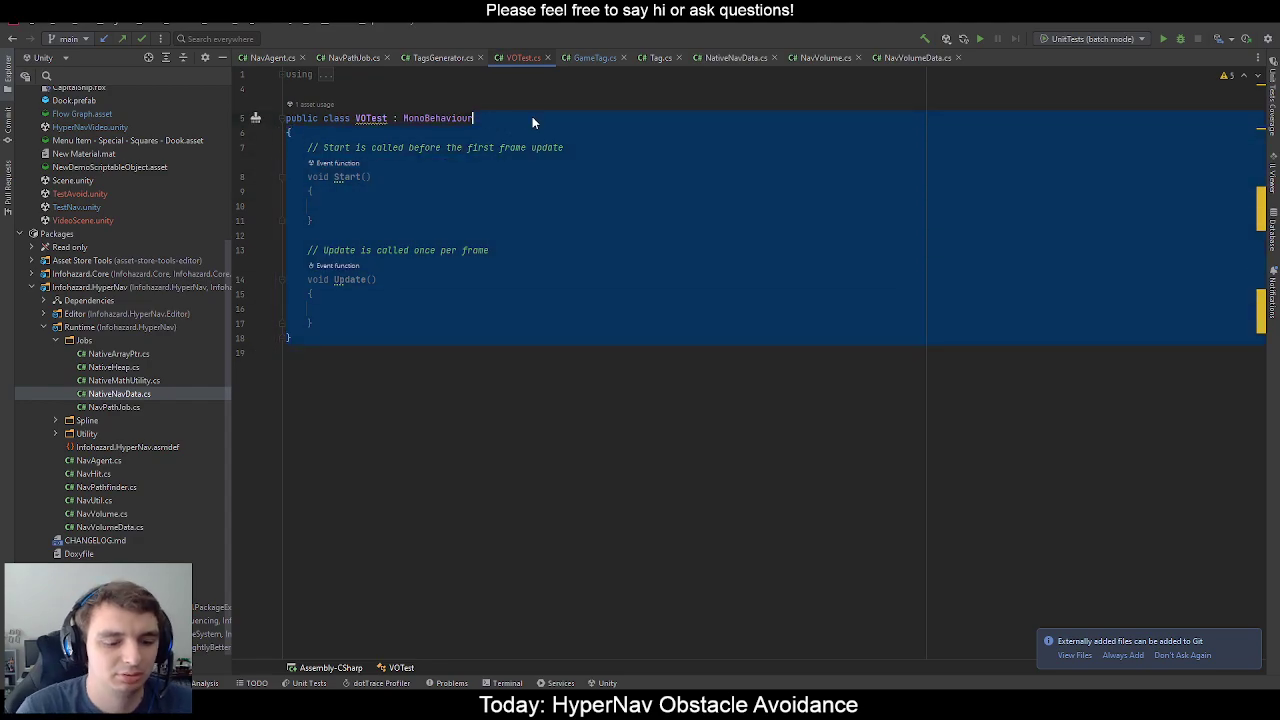
pyautogui.write('{')
pyautogui.press('Return')
# Declare a public Transform field named _obstacle in the VOTest class.
pyautogui.write('pu')
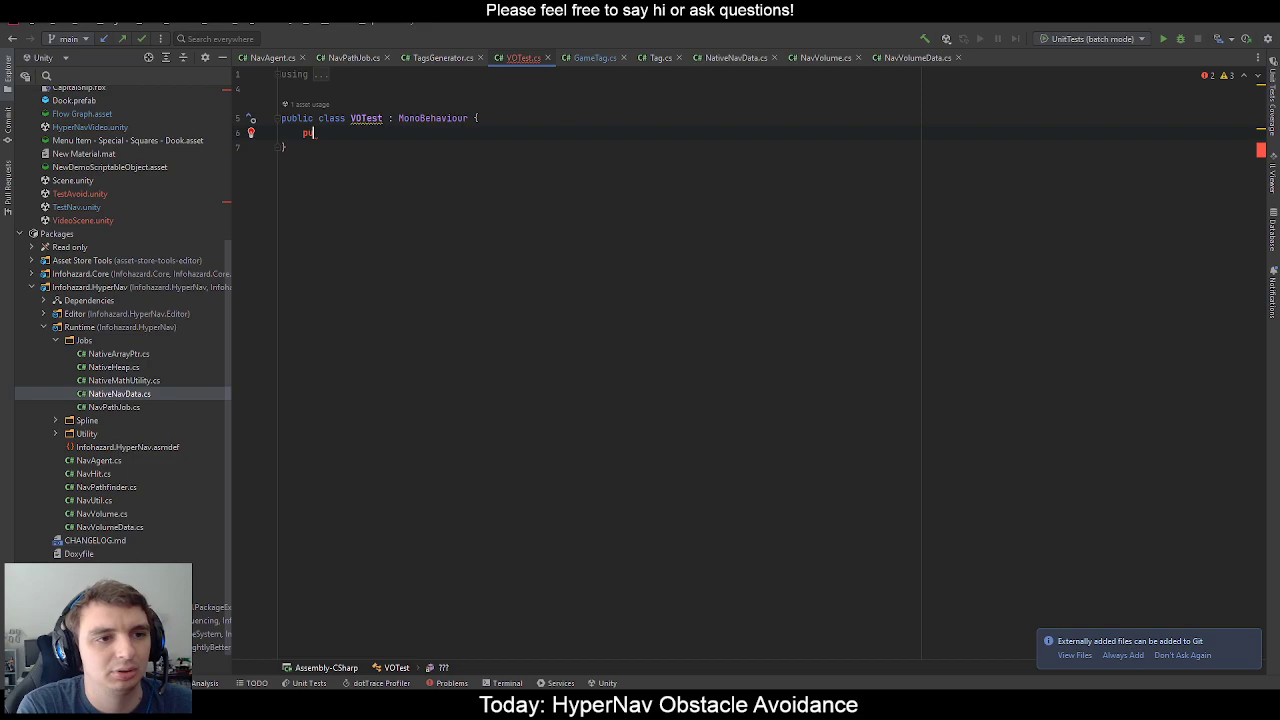
pyautogui.press('BackSpace')
pyautogui.press('BackSpace')
pyautogui.write('public Transform')
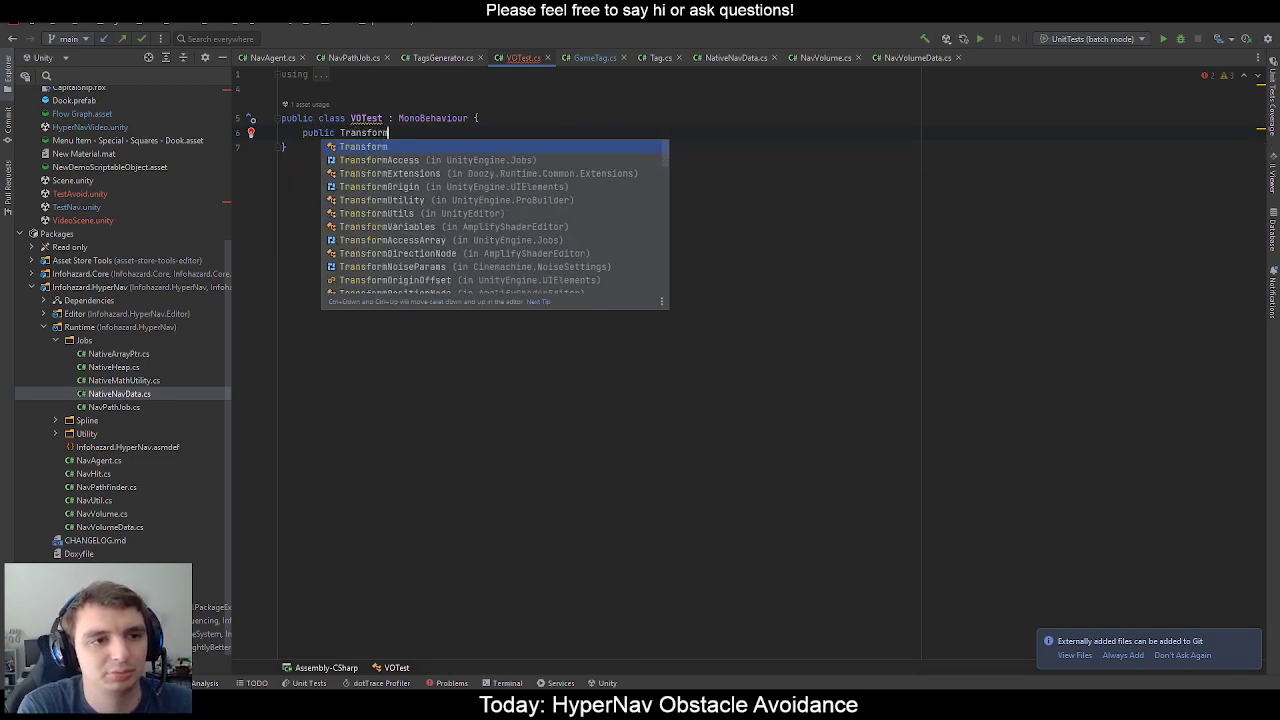
pyautogui.write(' _other')
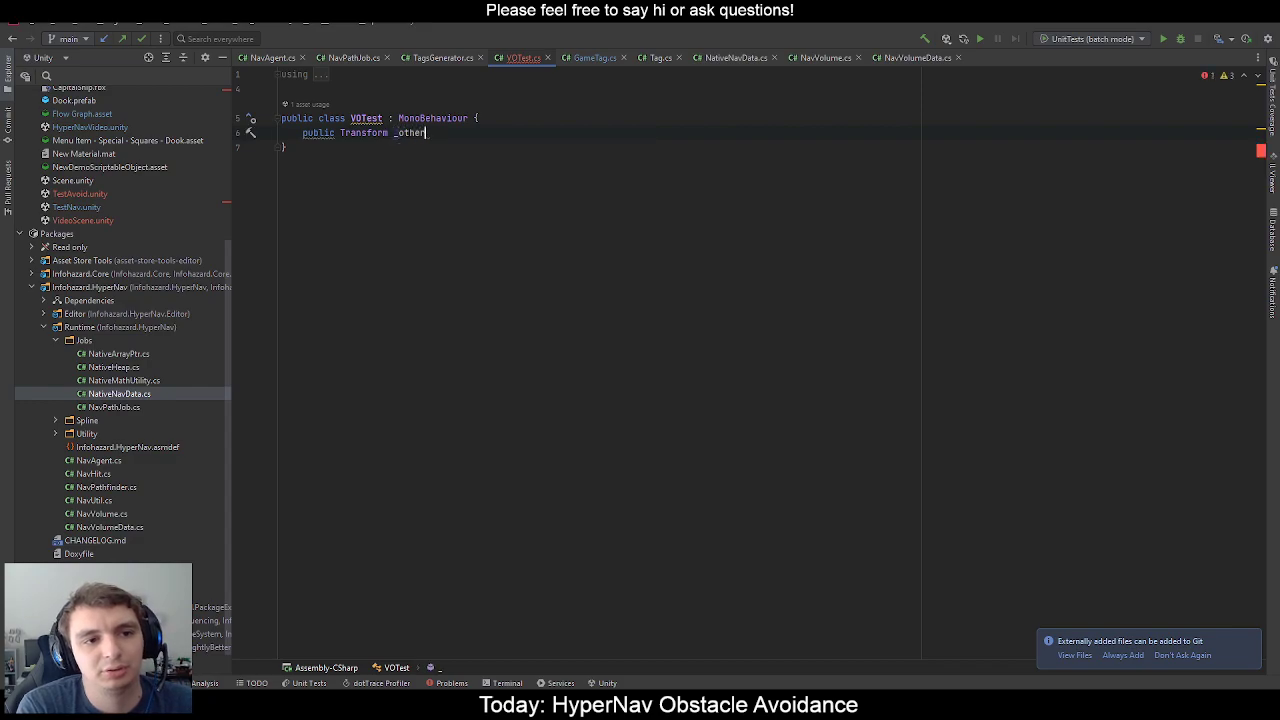
pyautogui.press('BackSpace')
pyautogui.press('BackSpace')
pyautogui.press('BackSpace')
pyautogui.press('BackSpace')
pyautogui.write('bstacle;')
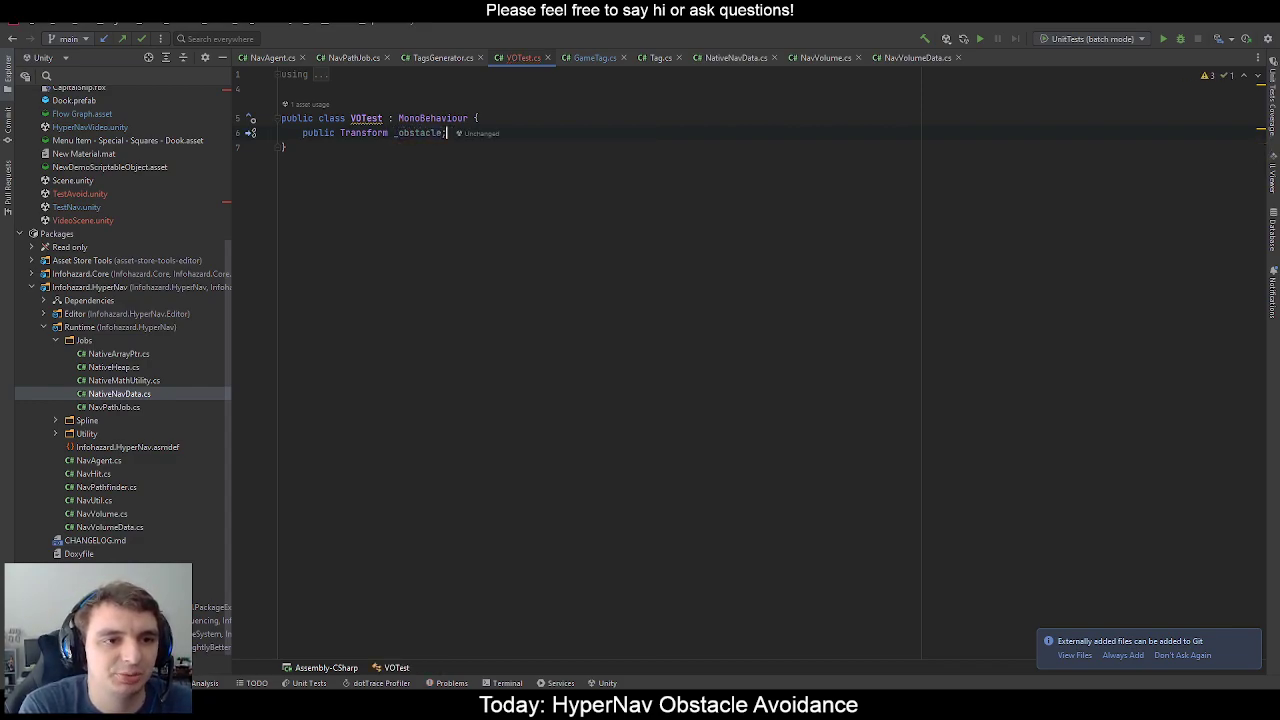
# Declare public float fields _obstacleRadius and _myRadius below _obstacle.
pyautogui.press('Return')
pyautogui.write('public ')
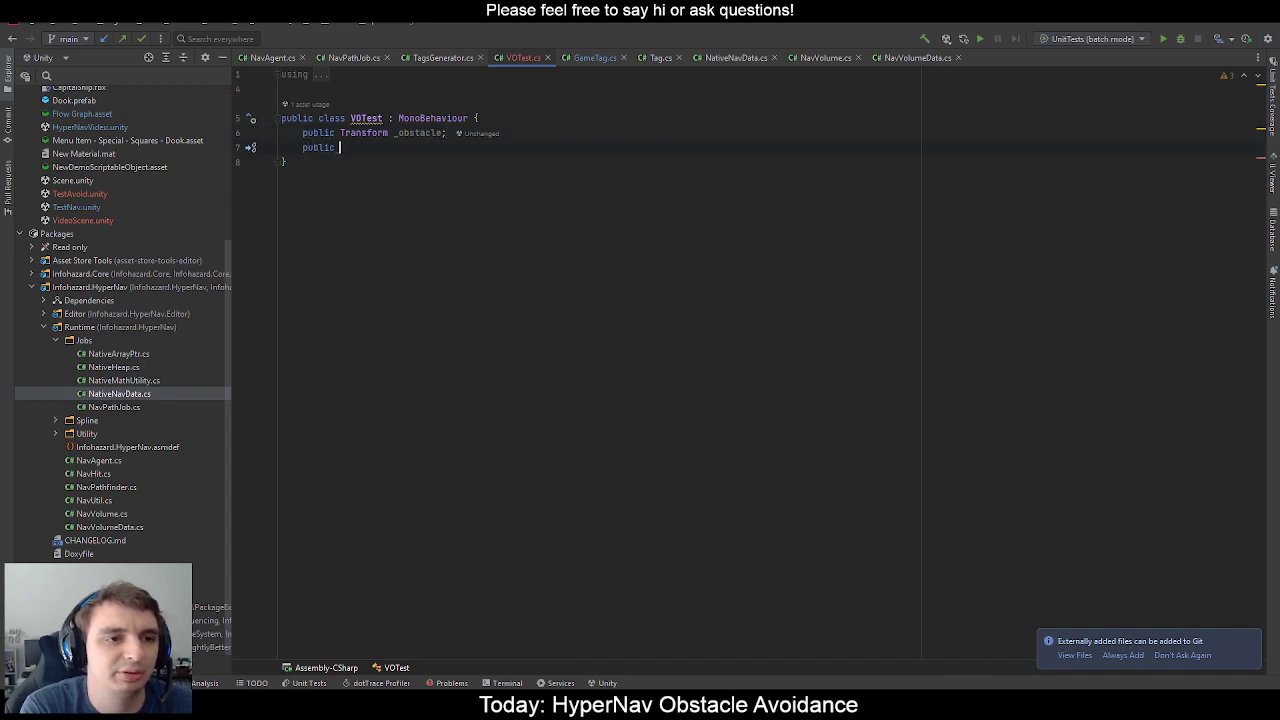
pyautogui.write('float _obstac')
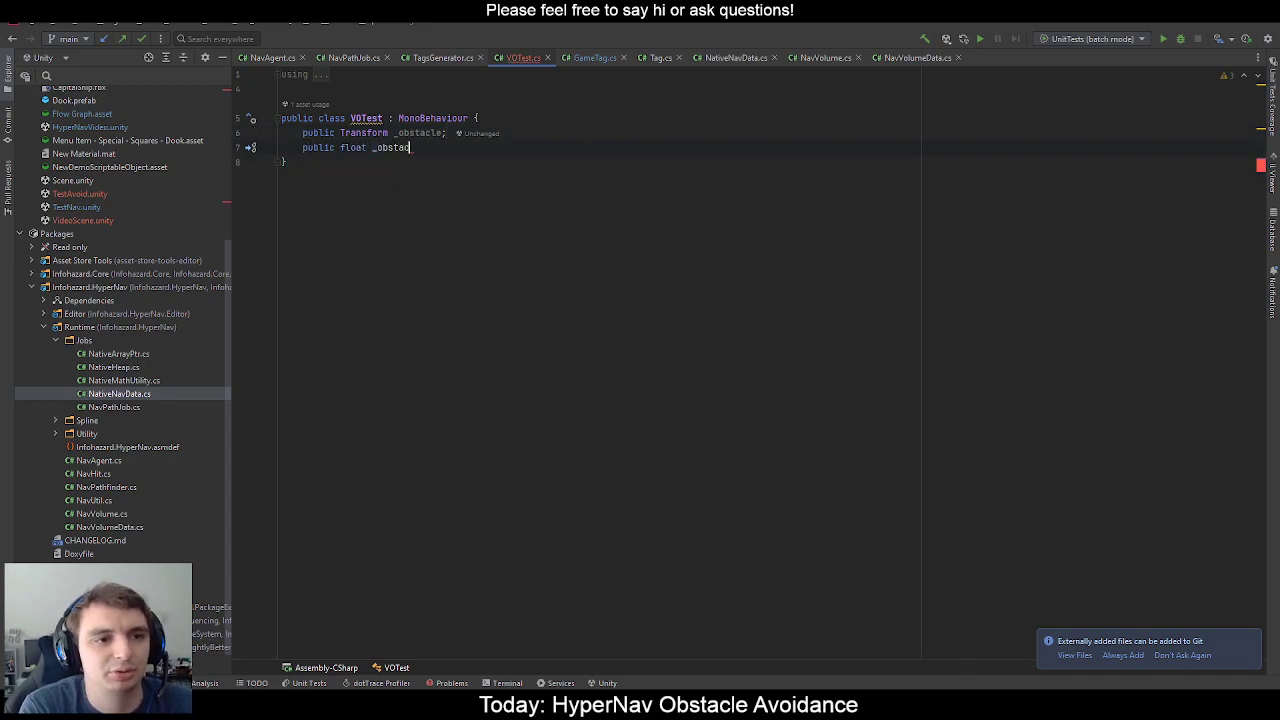
pyautogui.write('leRadius;')
pyautogui.press('Return')
pyautogui.write('public flo')
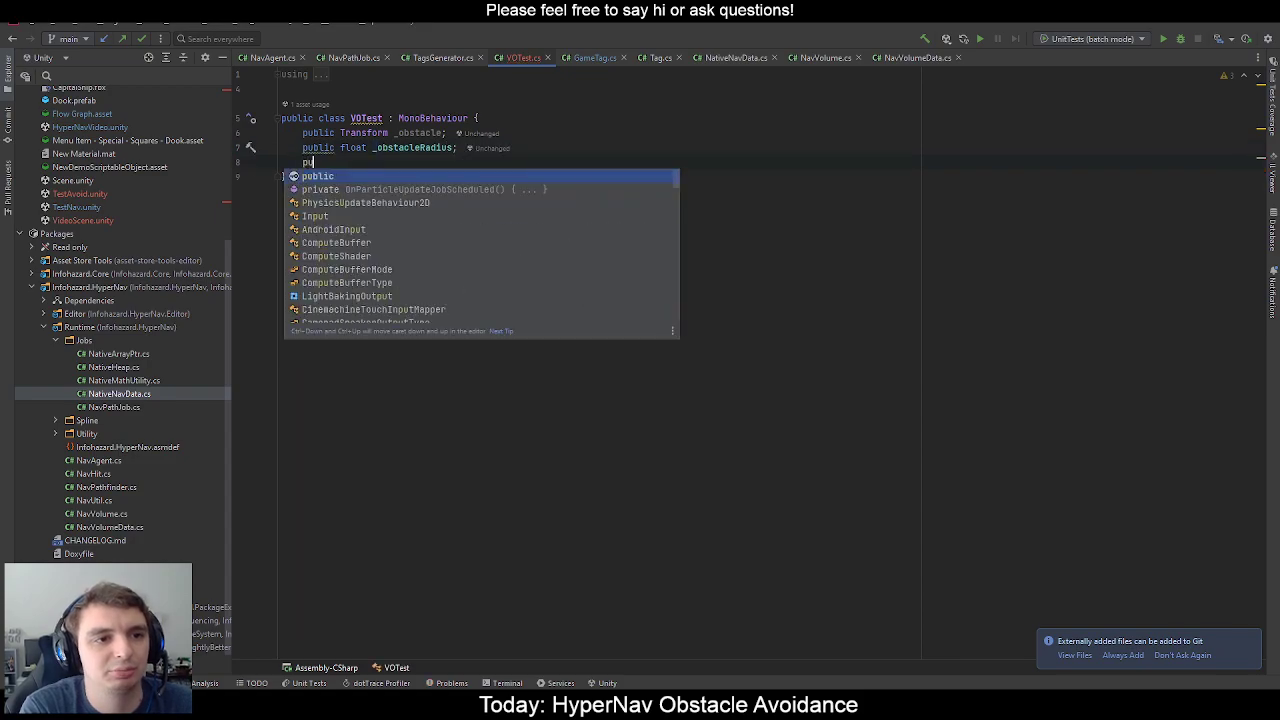
pyautogui.write('at _myRadius;')
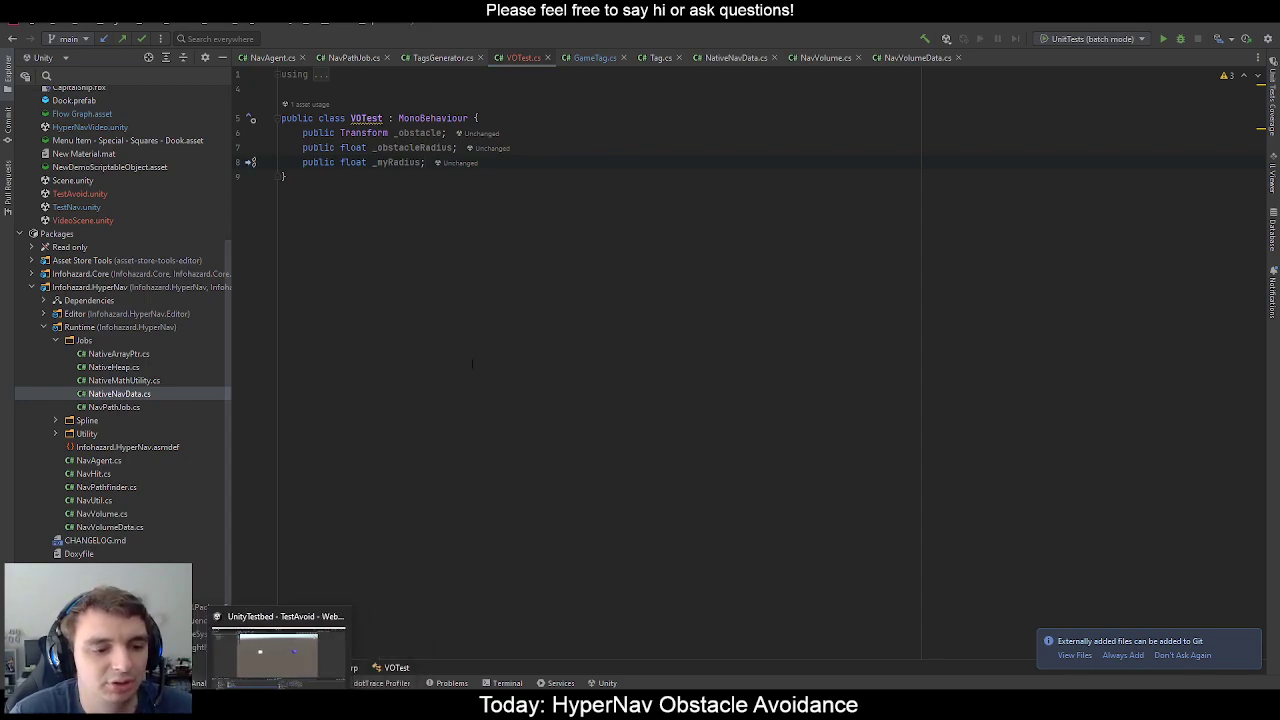
# Switch to Unity and set the Obstacle sphere's scale to 2 on X, Y and Z.
pyautogui.click(296, 648)
pyautogui.click(464, 274)
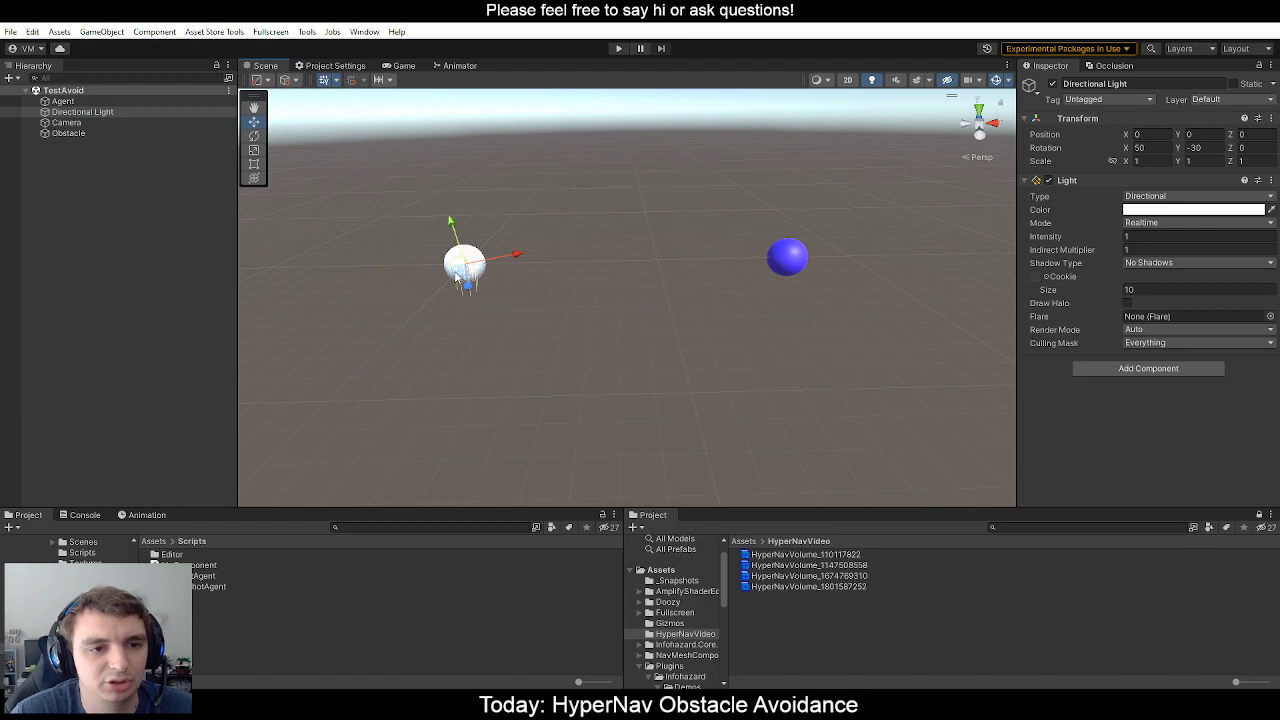
pyautogui.click(84, 134)
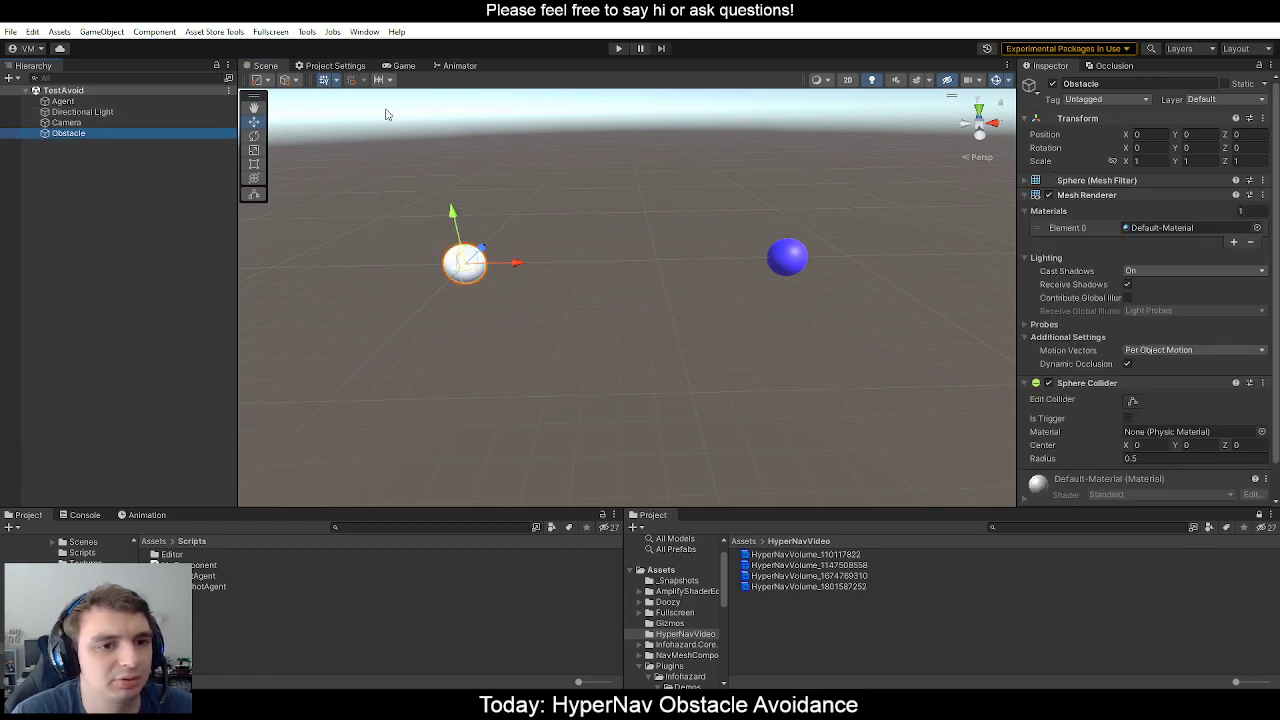
pyautogui.click(1148, 161)
pyautogui.write('2')
pyautogui.press('Tab')
pyautogui.write('2')
pyautogui.press('Tab')
pyautogui.write('2')
pyautogui.press('Return')
# In the Agent's VO Test component, assign Obstacle as the obstacle and set Obstacle Radius to 2 and My Radius to 1.
pyautogui.moveTo(654, 143); pyautogui.dragTo(896, 244, button='middle')
pyautogui.click(880, 242)
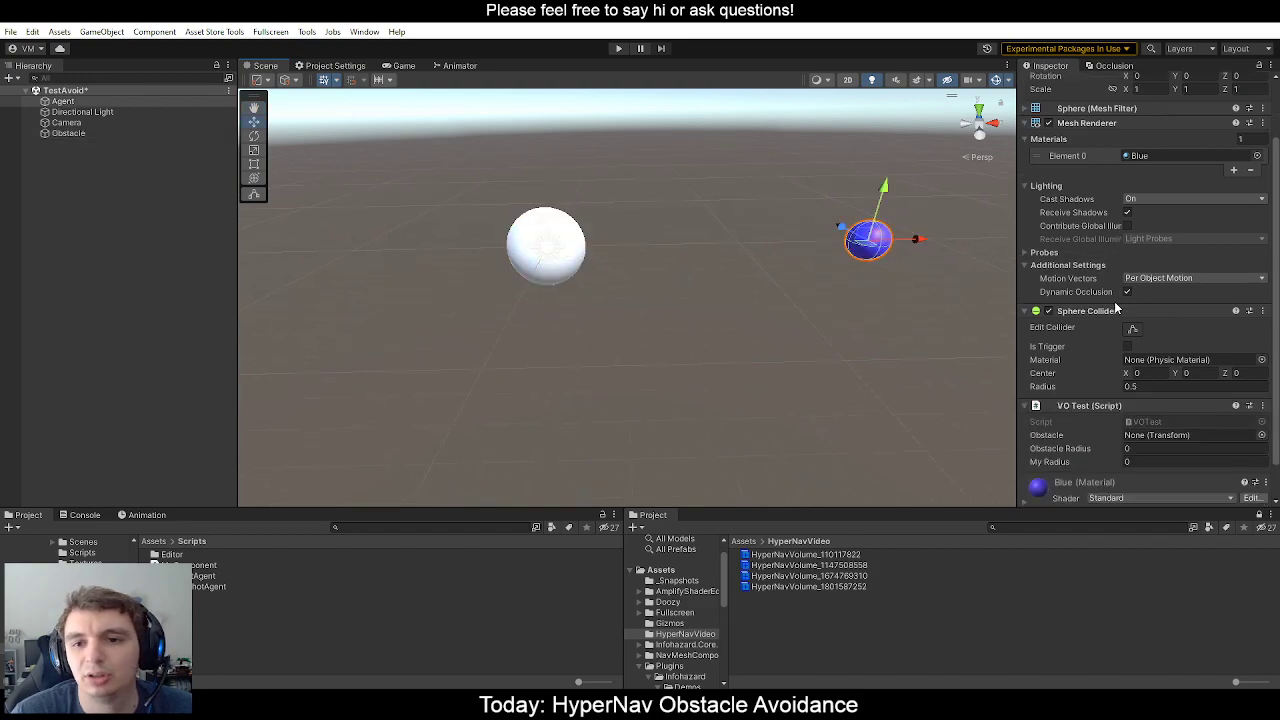
pyautogui.scroll(-2, 1114, 301)
pyautogui.moveTo(90, 134); pyautogui.dragTo(1175, 405)
pyautogui.click(1160, 408)
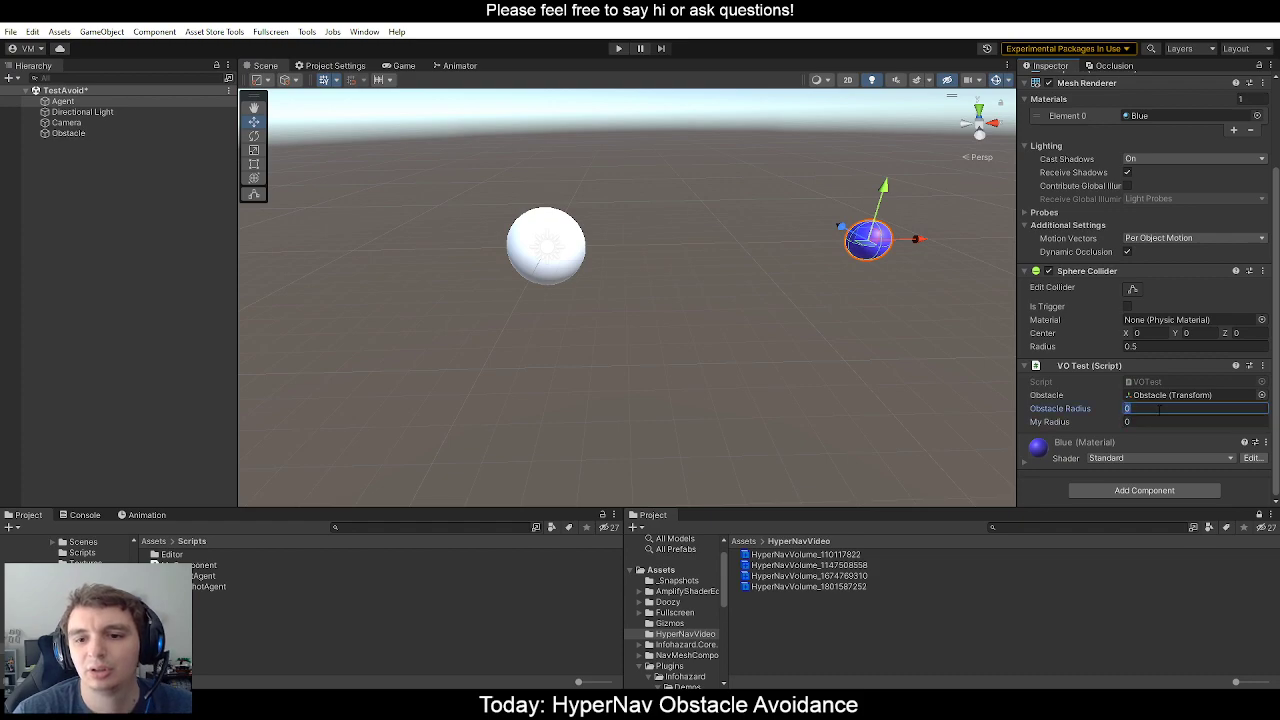
pyautogui.write('2')
pyautogui.click(1148, 422)
pyautogui.write('1')
pyautogui.moveTo(998, 314); pyautogui.dragTo(858, 270, button='middle')
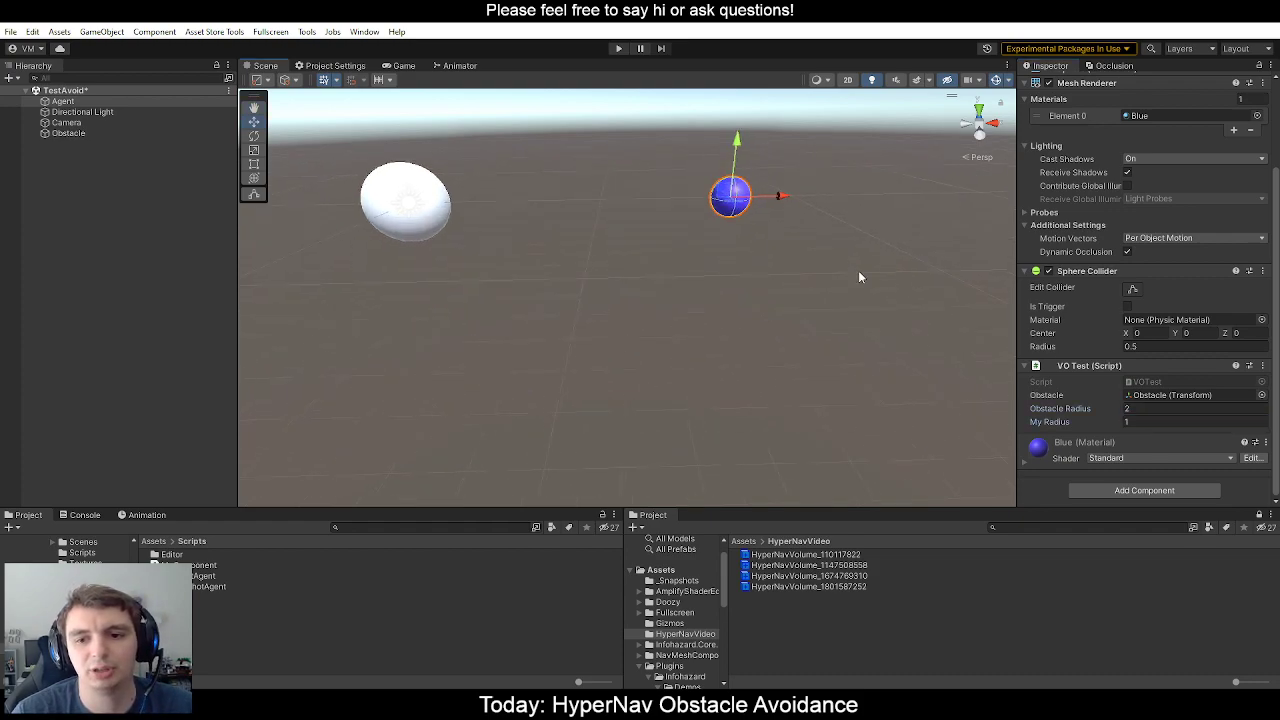
pyautogui.scroll(-2, 840, 268)
pyautogui.moveTo(777, 276); pyautogui.dragTo(752, 276, button='middle')
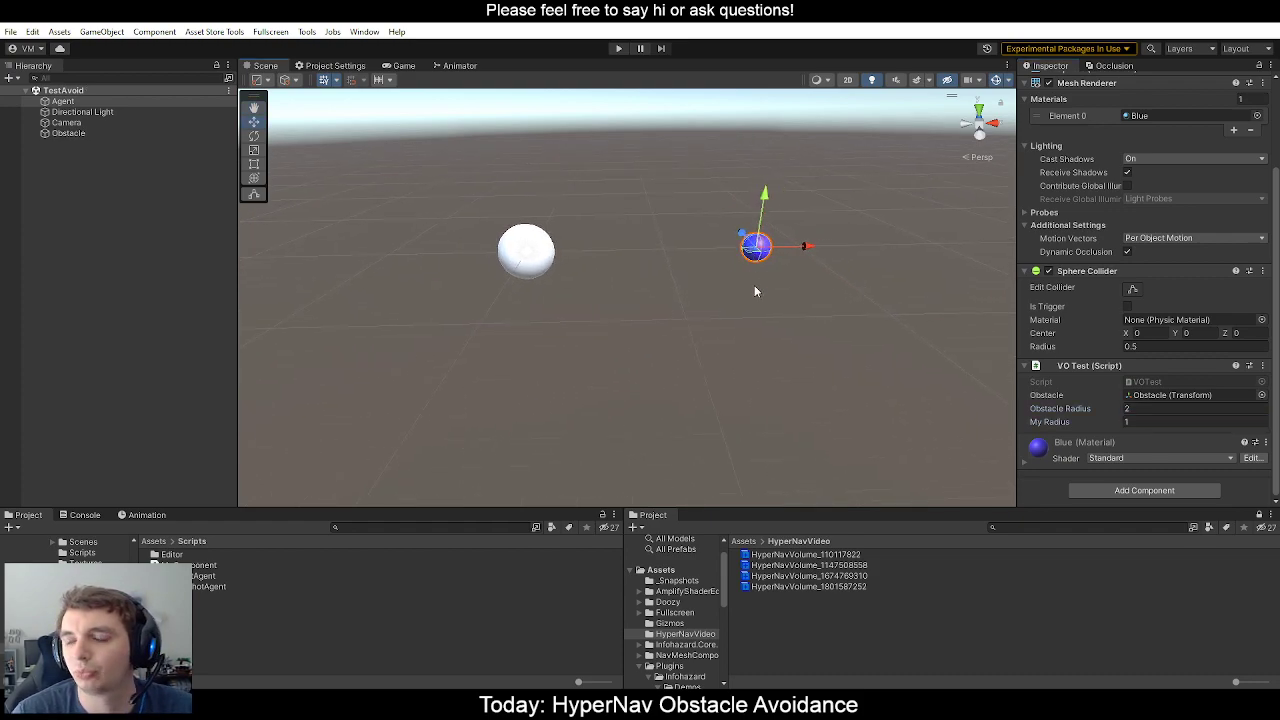
# Switch to the code editor and add the fields public Transform _destination and public float _speed to VOTest.
pyautogui.hotkey('alt', 'Tab')
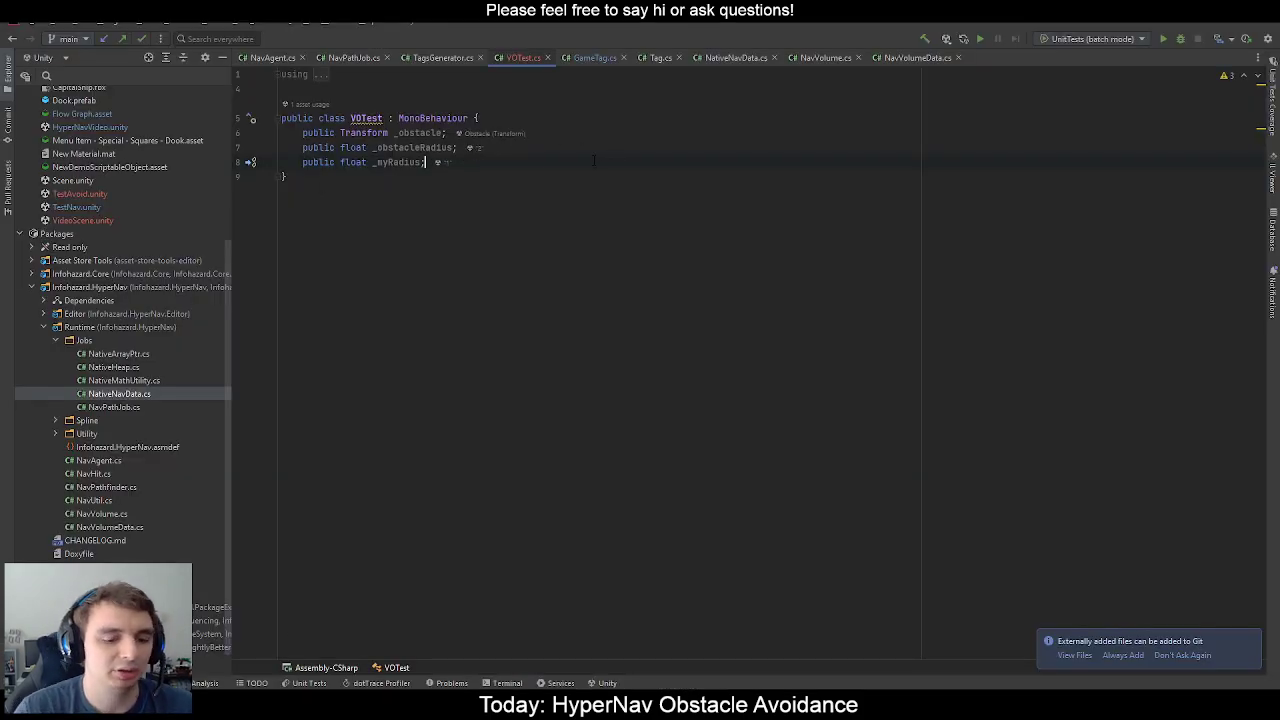
pyautogui.press('Return')
pyautogui.write('public Transform _destination;')
pyautogui.press('Return')
pyautogui.write('public ')
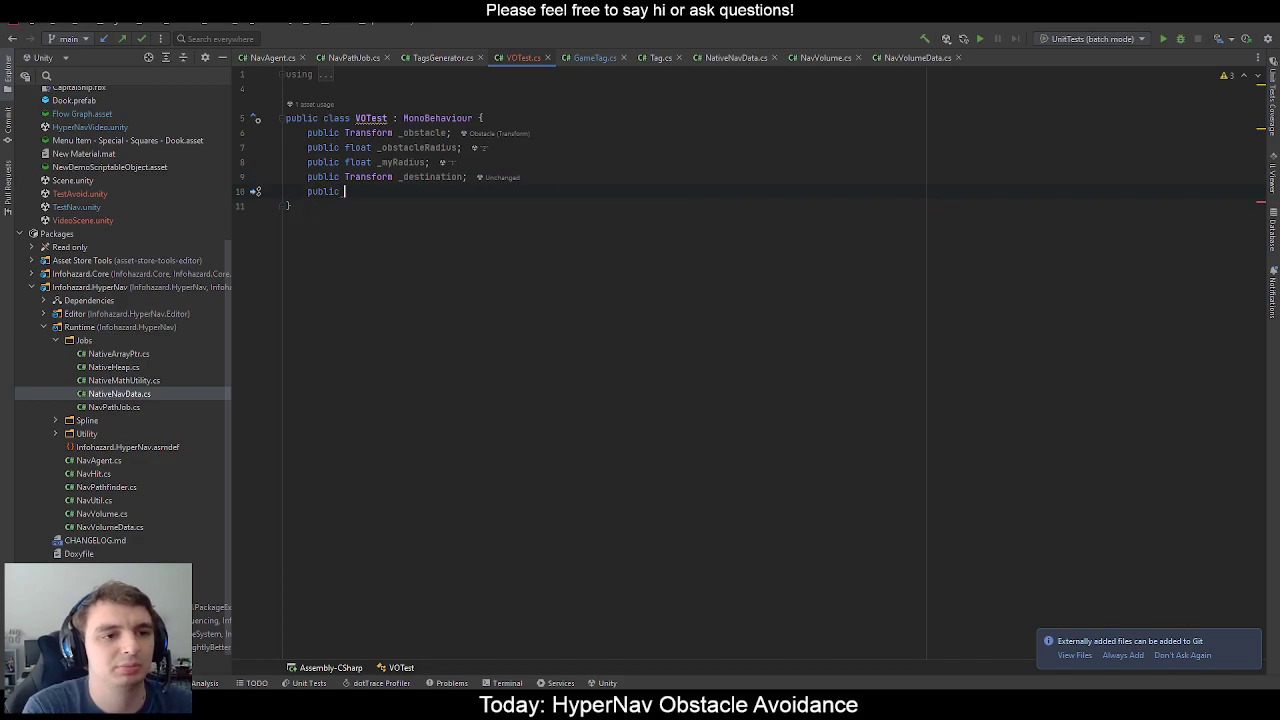
pyautogui.write('float _speed;')
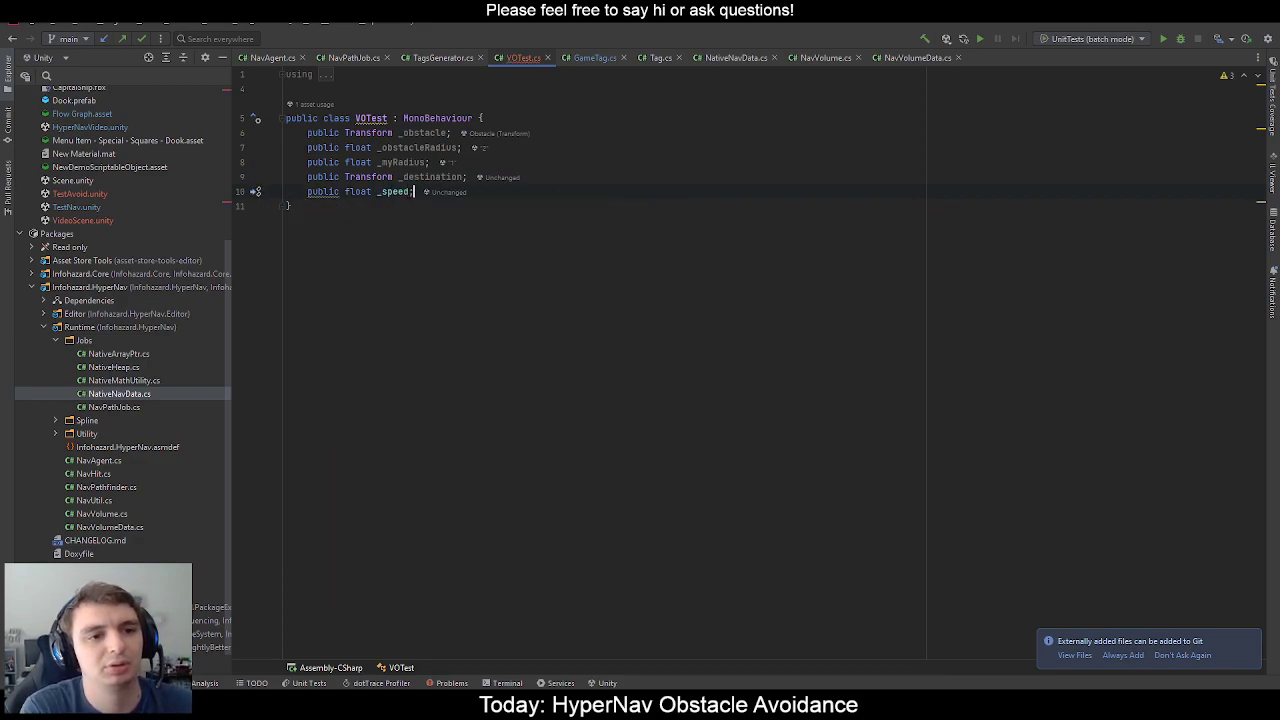
# Switch to Unity, create an empty object named Dest and reset its transform.
pyautogui.hotkey('alt', 'Tab')
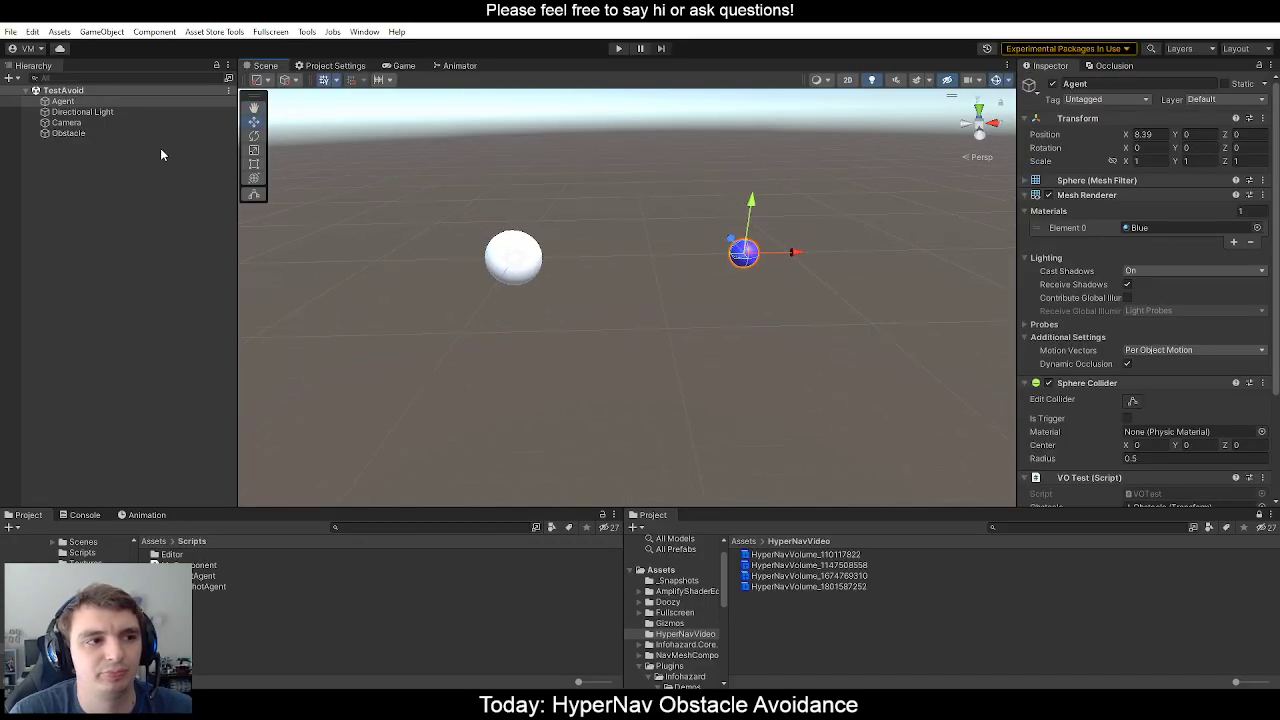
pyautogui.rightClick(103, 166)
pyautogui.click(166, 332)
pyautogui.write('Dest')
pyautogui.press('Return')
pyautogui.moveTo(562, 352); pyautogui.dragTo(698, 380, button='middle')
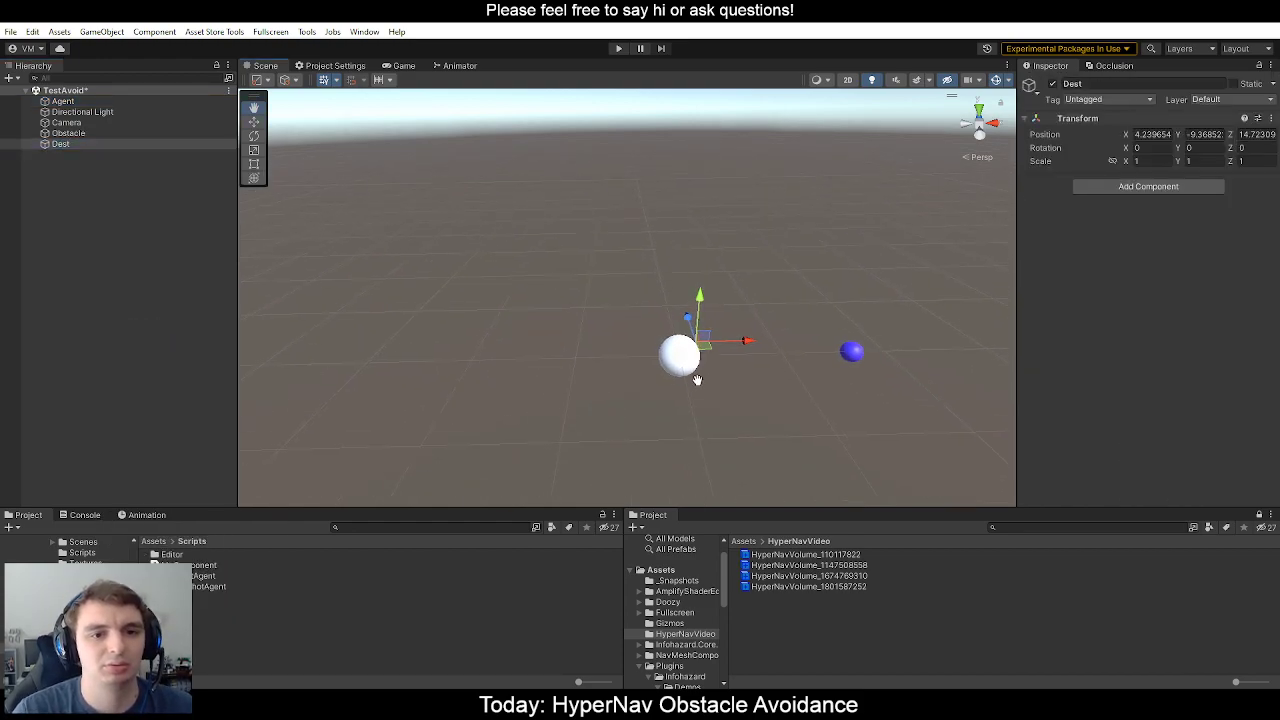
pyautogui.rightClick(1135, 119)
pyautogui.click(1166, 128)
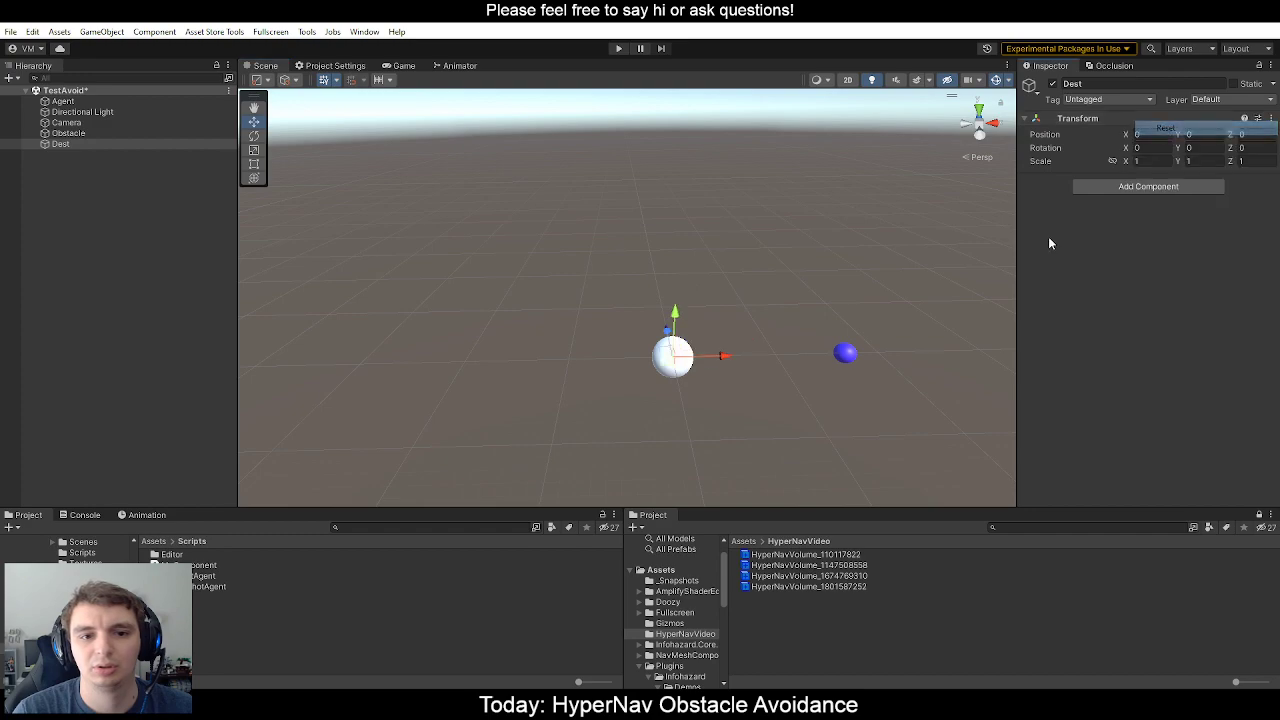
# Move Dest along the X axis to about -9.9, on the far side of the obstacle from the agent, and save the scene.
pyautogui.moveTo(722, 356); pyautogui.dragTo(520, 372)
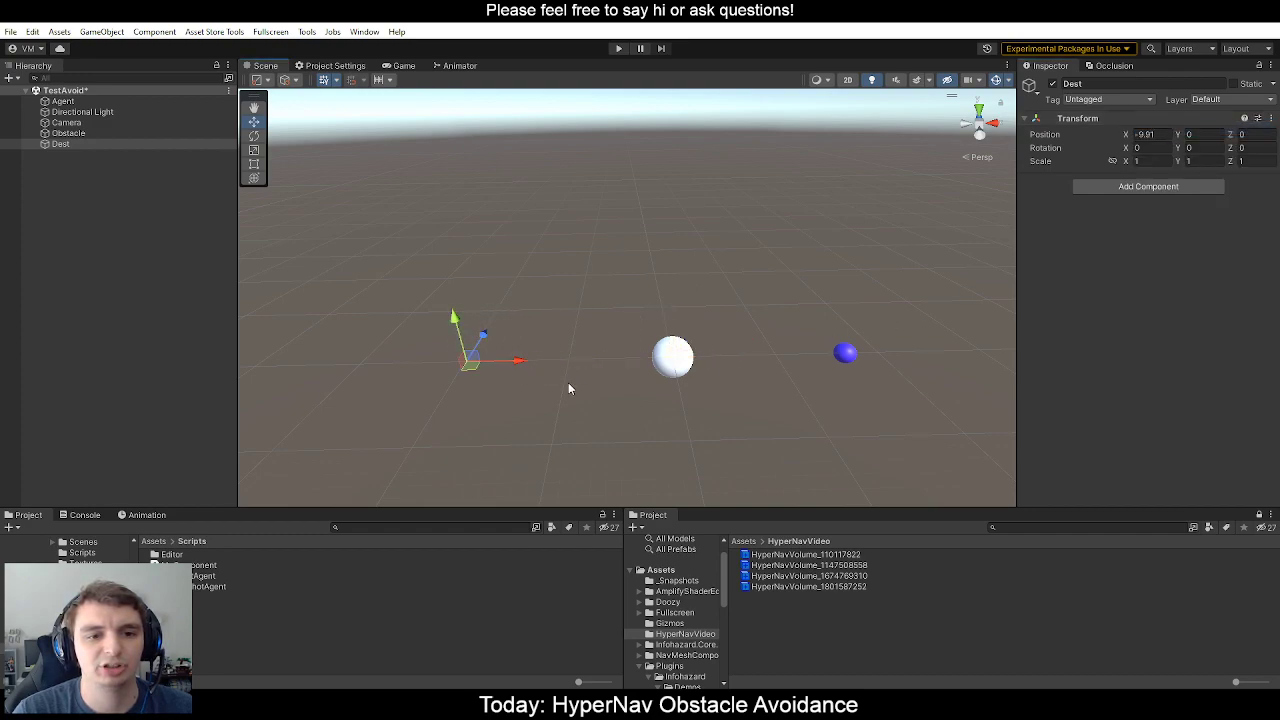
pyautogui.moveTo(692, 435); pyautogui.dragTo(534, 349, button='middle')
pyautogui.hotkey('ctrl', 's')
pyautogui.scroll(-1, 497, 320)
pyautogui.moveTo(608, 284); pyautogui.dragTo(667, 290, button='middle')
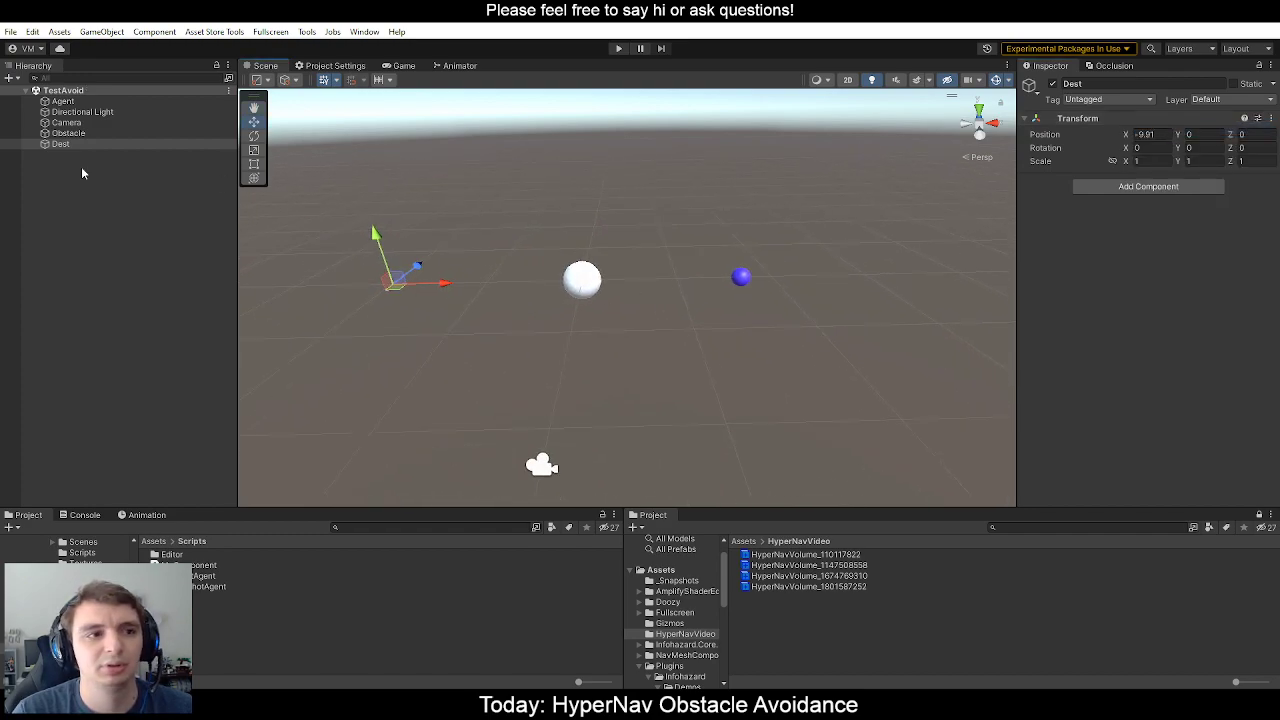
# In the Agent's VO Test component, assign Dest as the Destination and set Speed to 2.
pyautogui.click(62, 101)
pyautogui.moveTo(60, 144); pyautogui.dragTo(1165, 467)
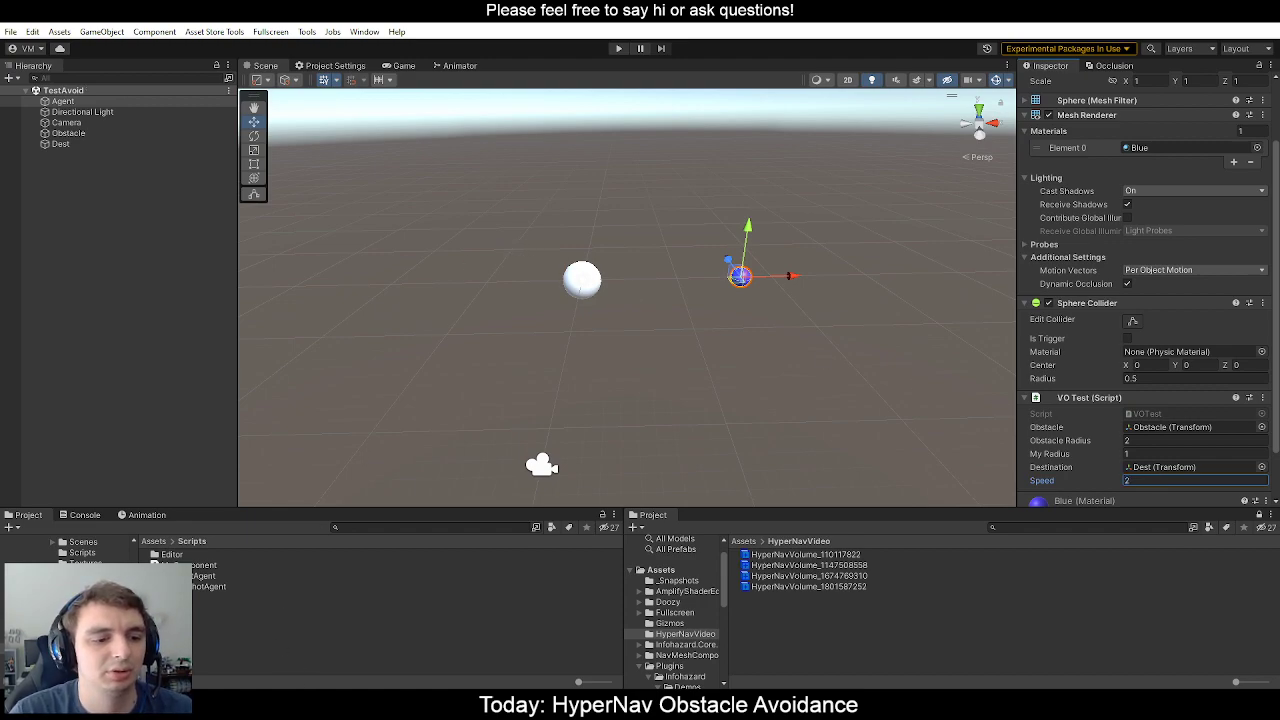
# Switch to the code editor and add an empty private void Update() method below the fields of VOTest.
pyautogui.hotkey('alt', 'Tab')
pyautogui.press('Return')
pyautogui.press('Return')
pyautogui.write('Upd')
pyautogui.press('Return')
pyautogui.hotkey('shift', 'Home')
pyautogui.press('BackSpace')
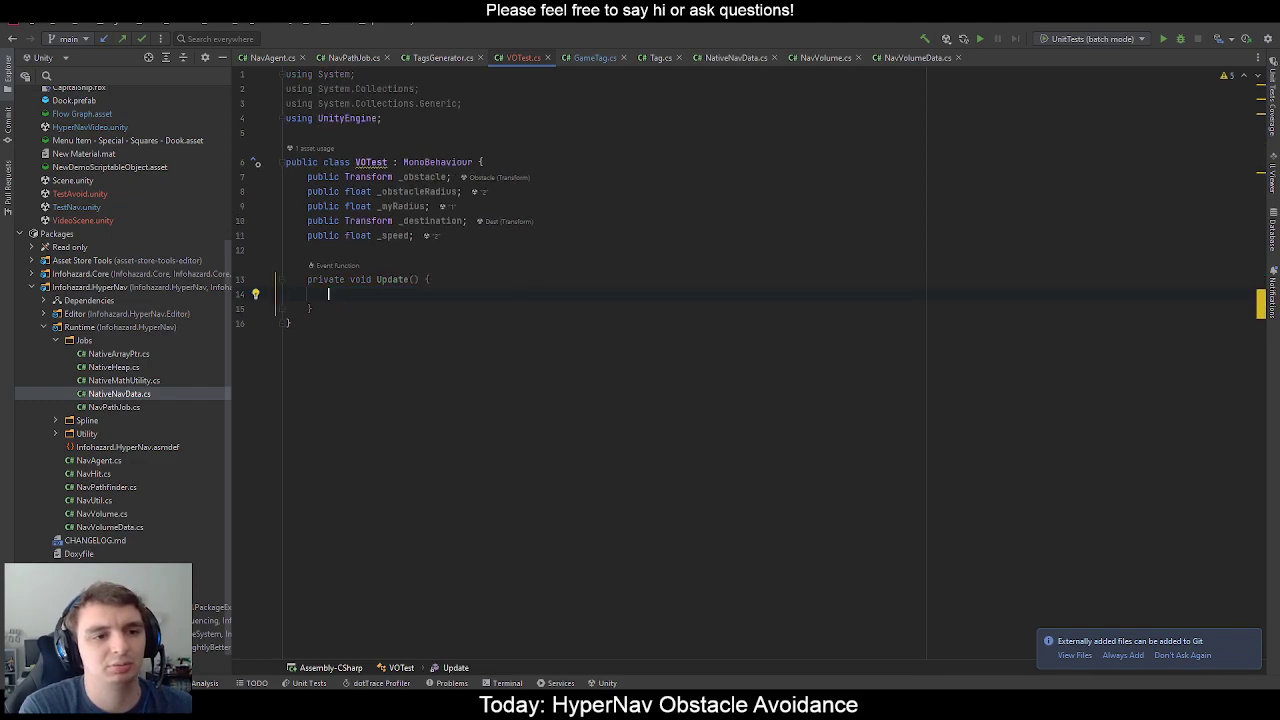
pyautogui.write('transform.')
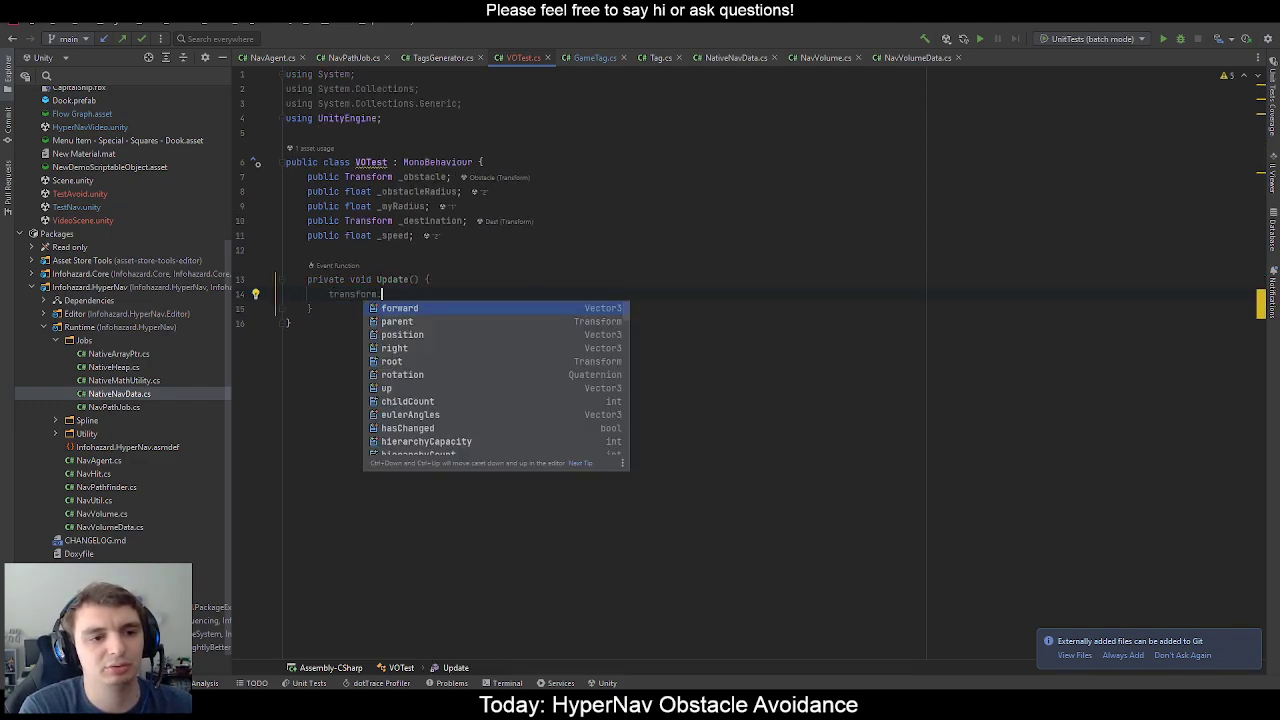
pyautogui.press('Escape')
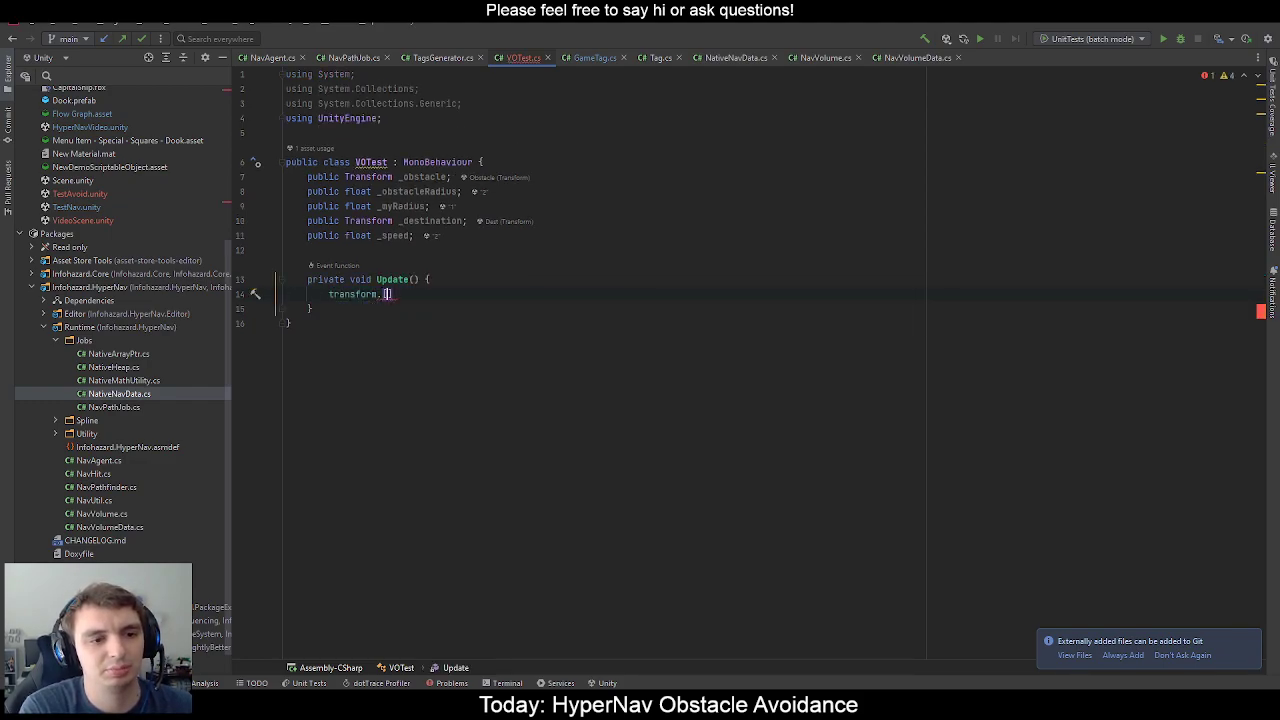
pyautogui.press('BackSpace')
pyautogui.press('BackSpace')
pyautogui.press('BackSpace')
pyautogui.press('BackSpace')
pyautogui.press('BackSpace')
pyautogui.press('BackSpace')
pyautogui.press('BackSpace')
pyautogui.press('BackSpace')
pyautogui.press('BackSpace')
pyautogui.press('BackSpace')
pyautogui.press('BackSpace')
# In Update, declare Vector3 desiredVel as Vector3.ClampMagnitude with _destination.position - transform.position as the vector argument.
pyautogui.press('Return')
pyautogui.write('Vec')
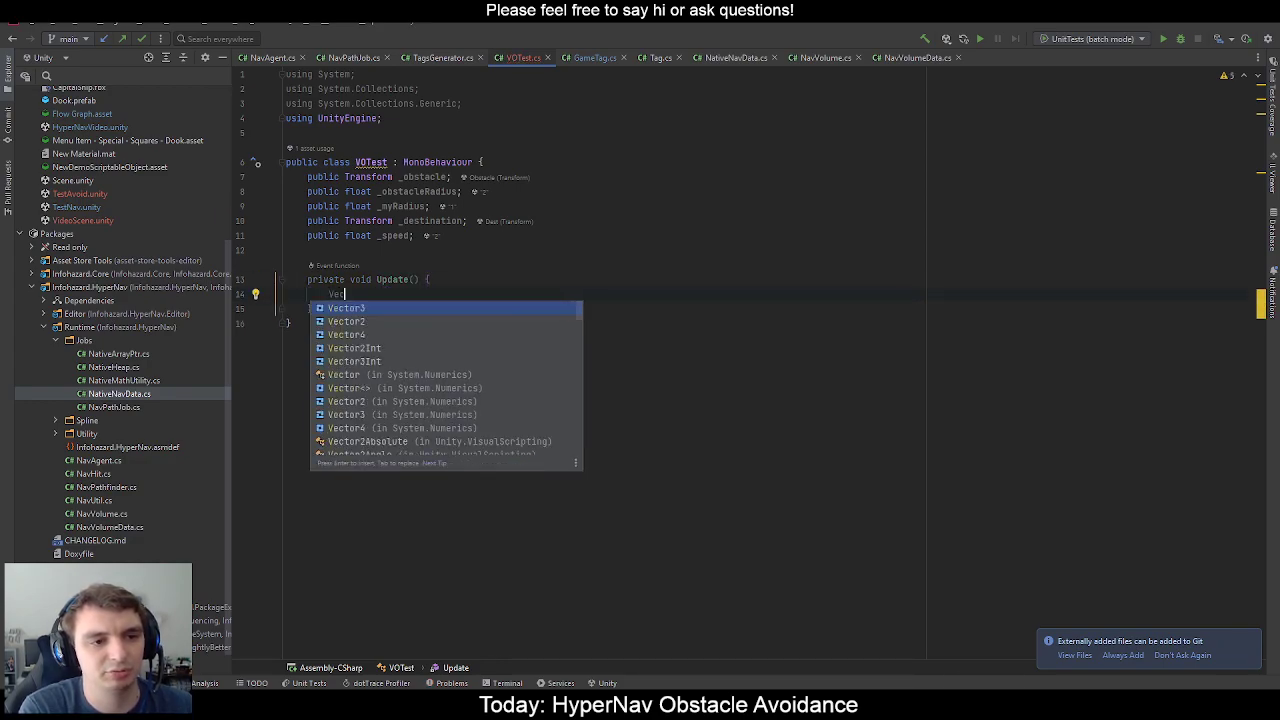
pyautogui.write('tor3 desiredVelo')
pyautogui.press('BackSpace')
pyautogui.write('= ')
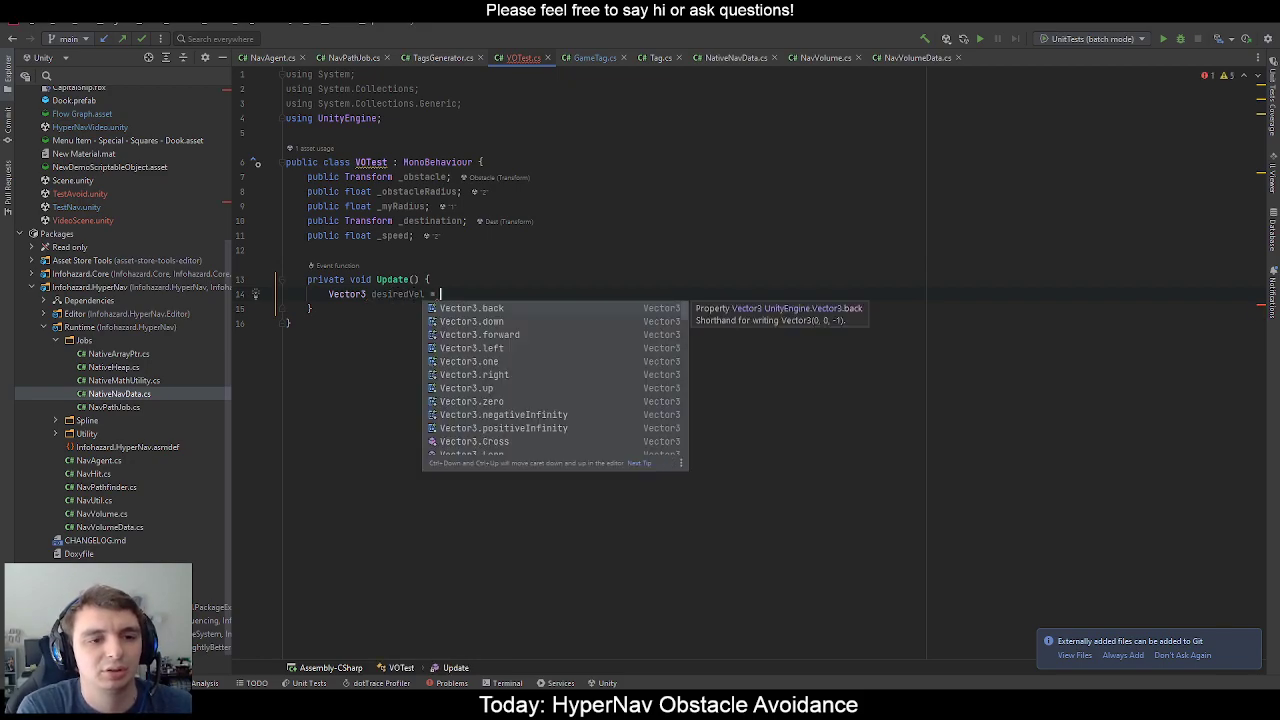
pyautogui.write('Vector3.clamp')
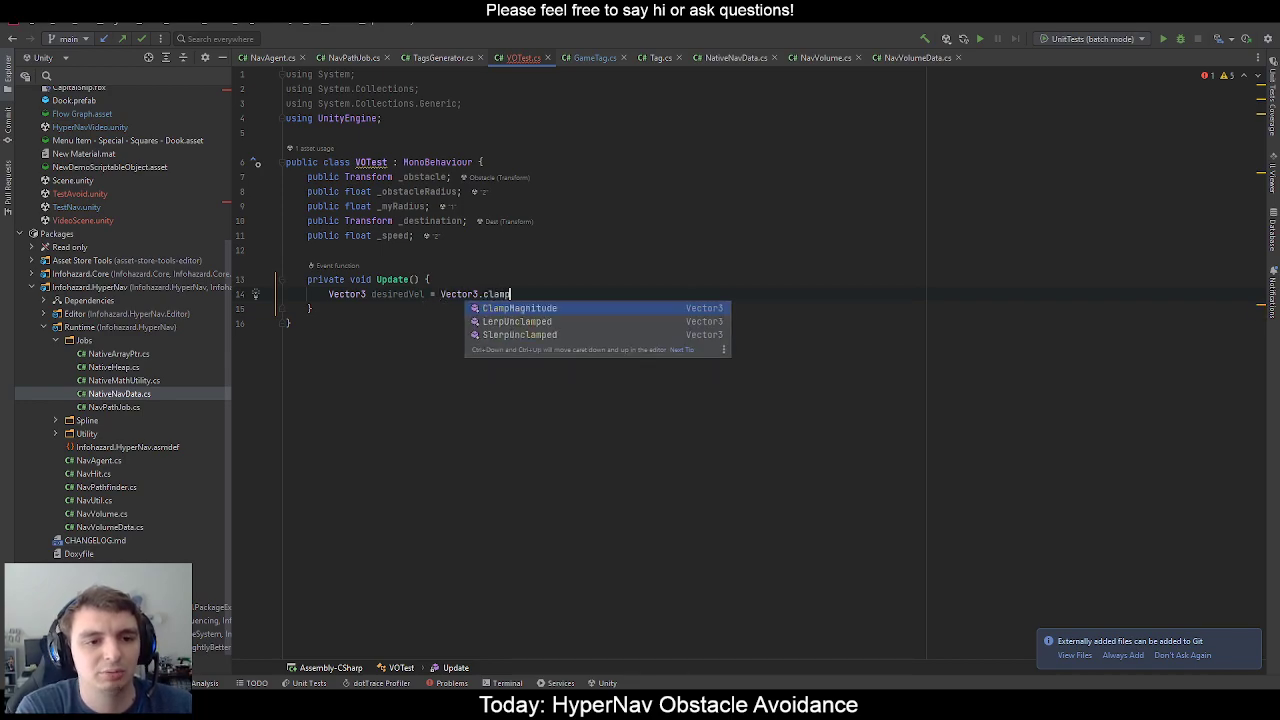
pyautogui.press('Return')
pyautogui.write('_destination.')
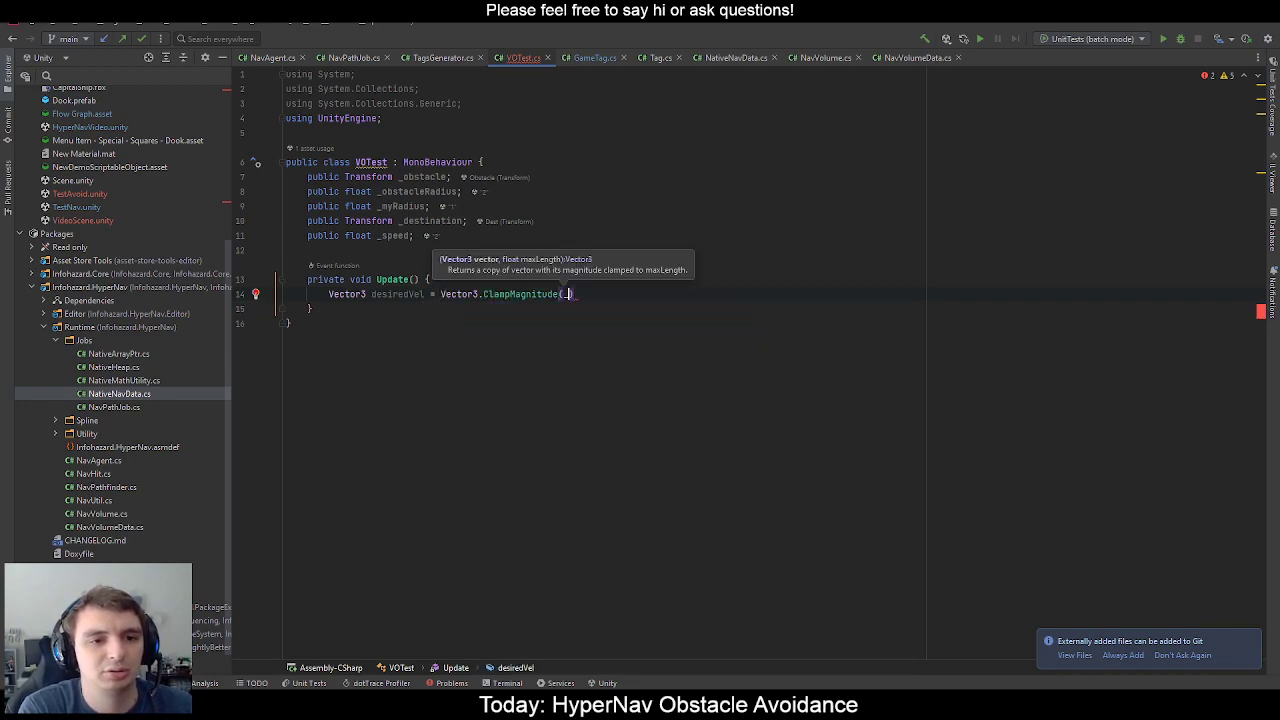
pyautogui.write('position')
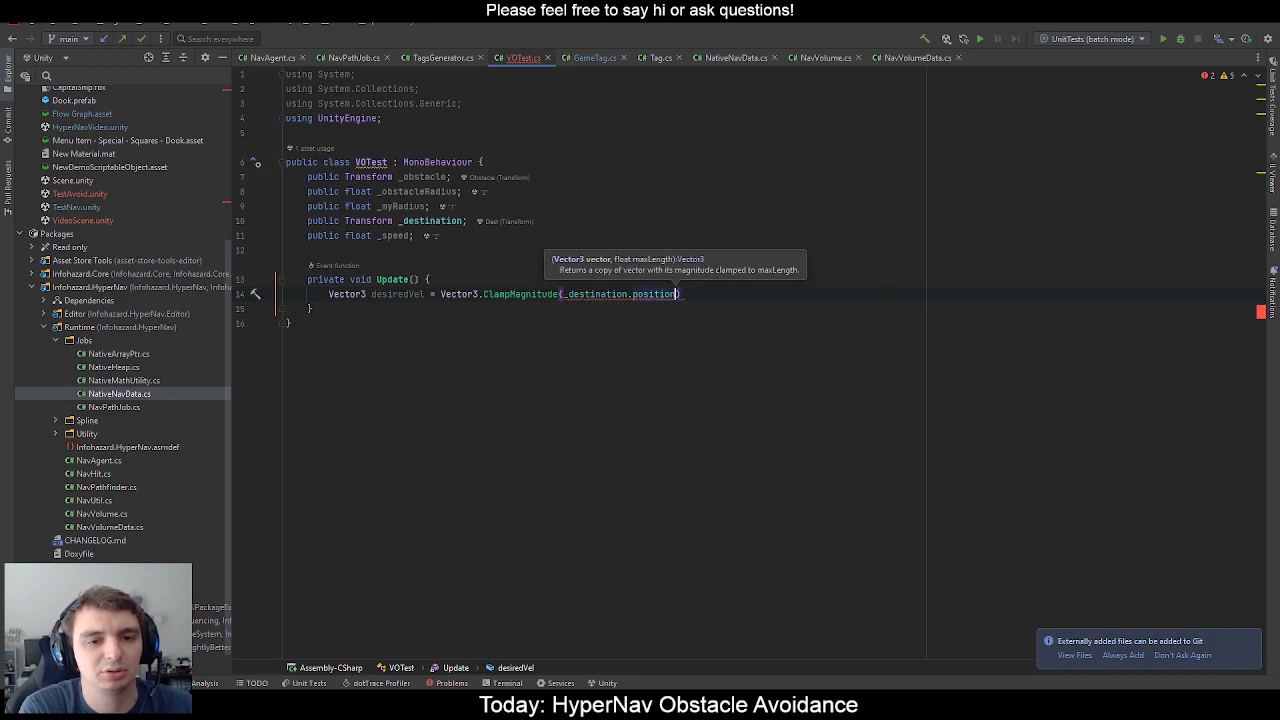
pyautogui.write(' - transform.position')
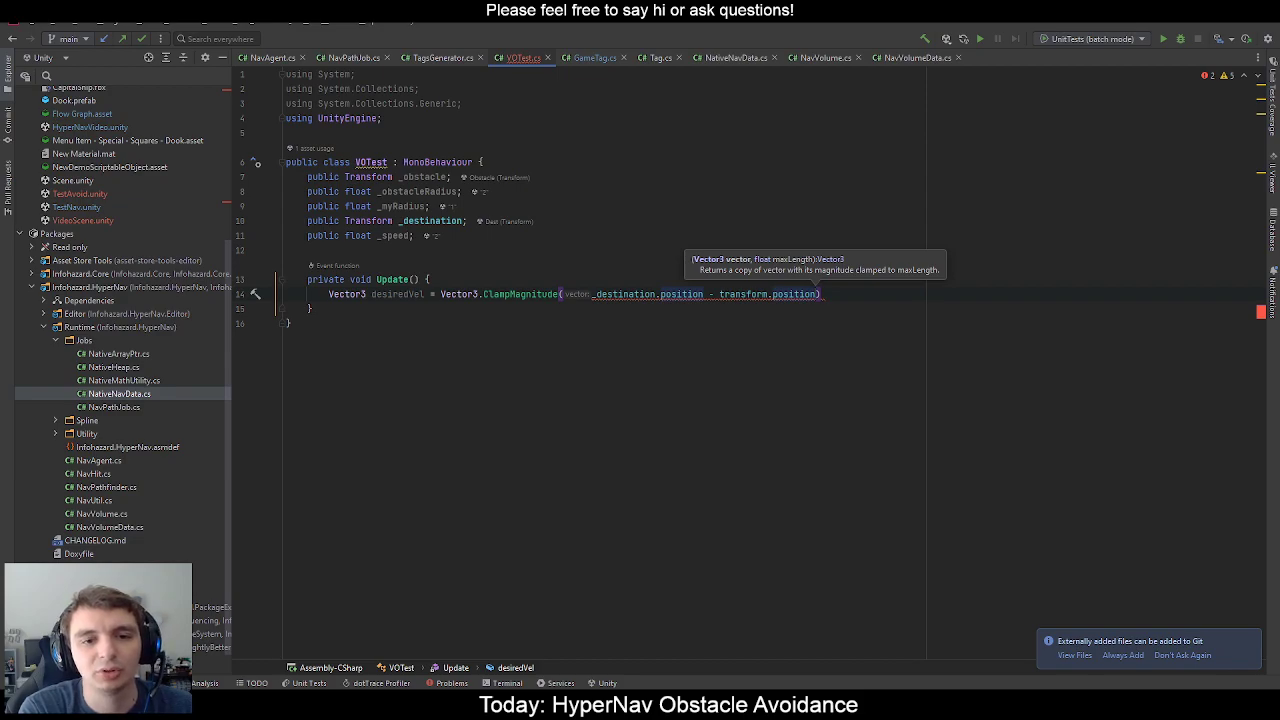
# Complete the ClampMagnitude call with _speed as the maximum length and end the statement with a semicolon.
pyautogui.write(',')
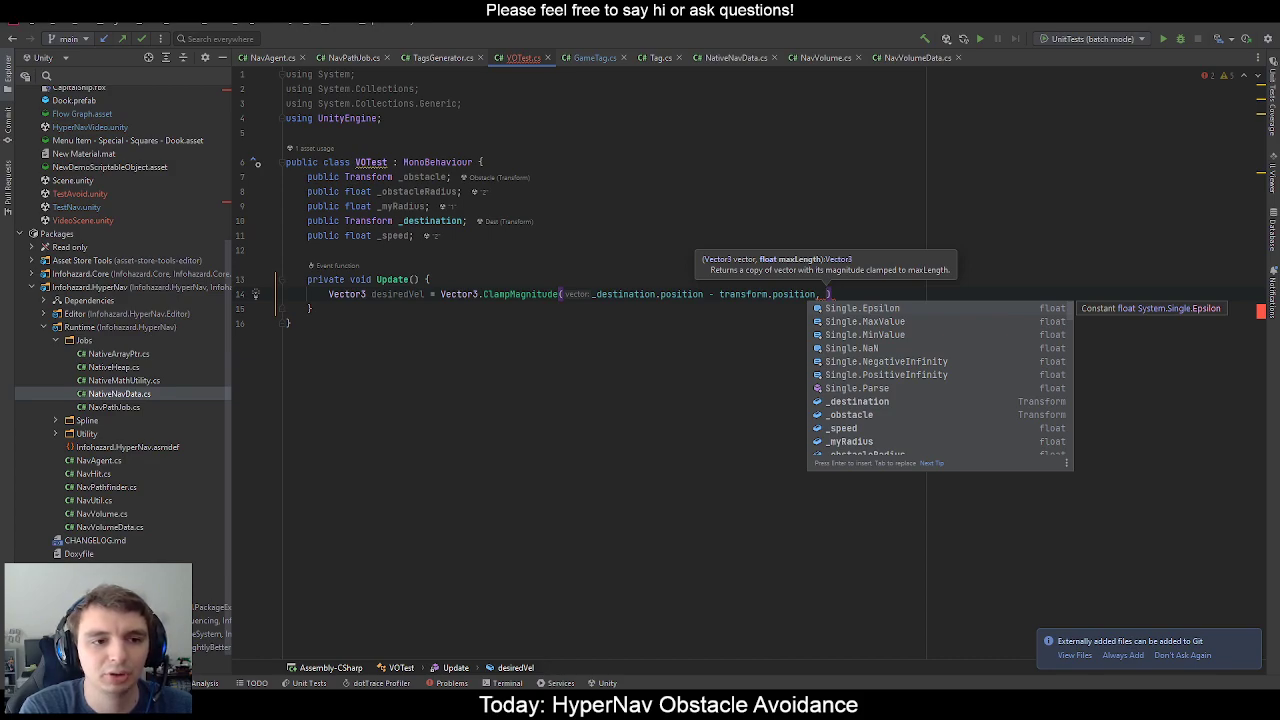
pyautogui.write('-_s')
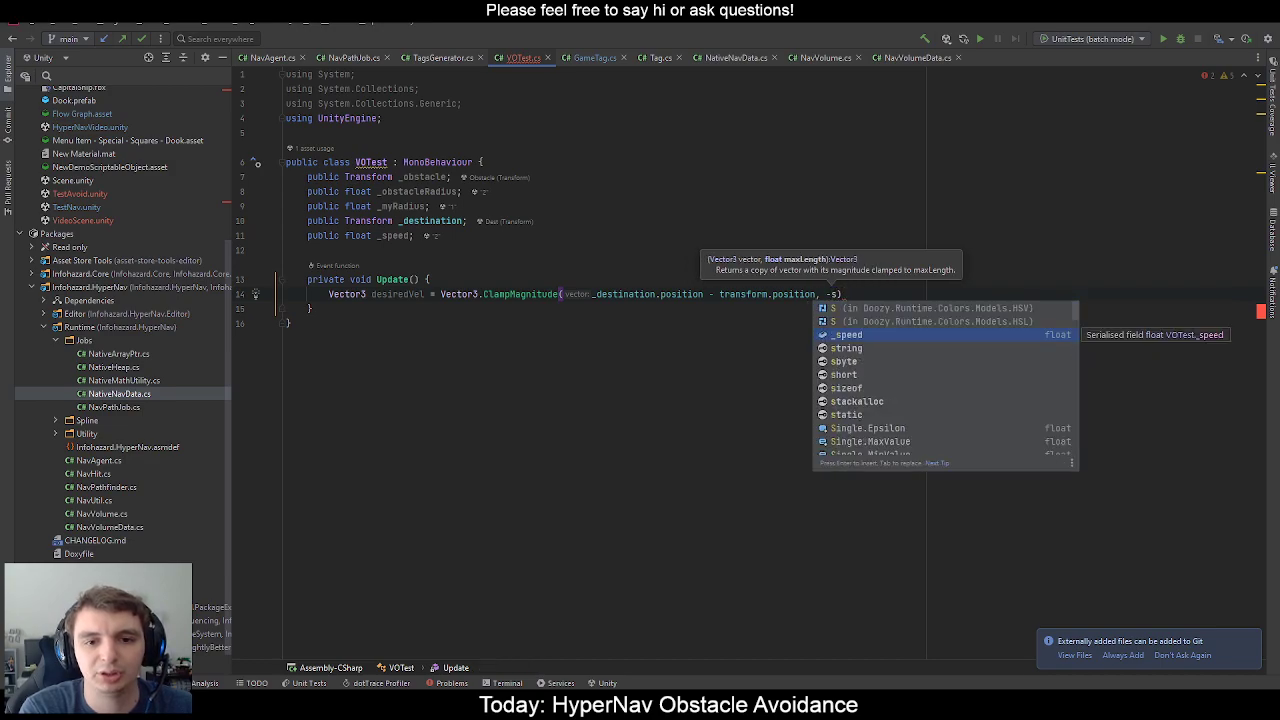
pyautogui.press('Return')
pyautogui.press('Left')
pyautogui.press('Left')
pyautogui.press('Left')
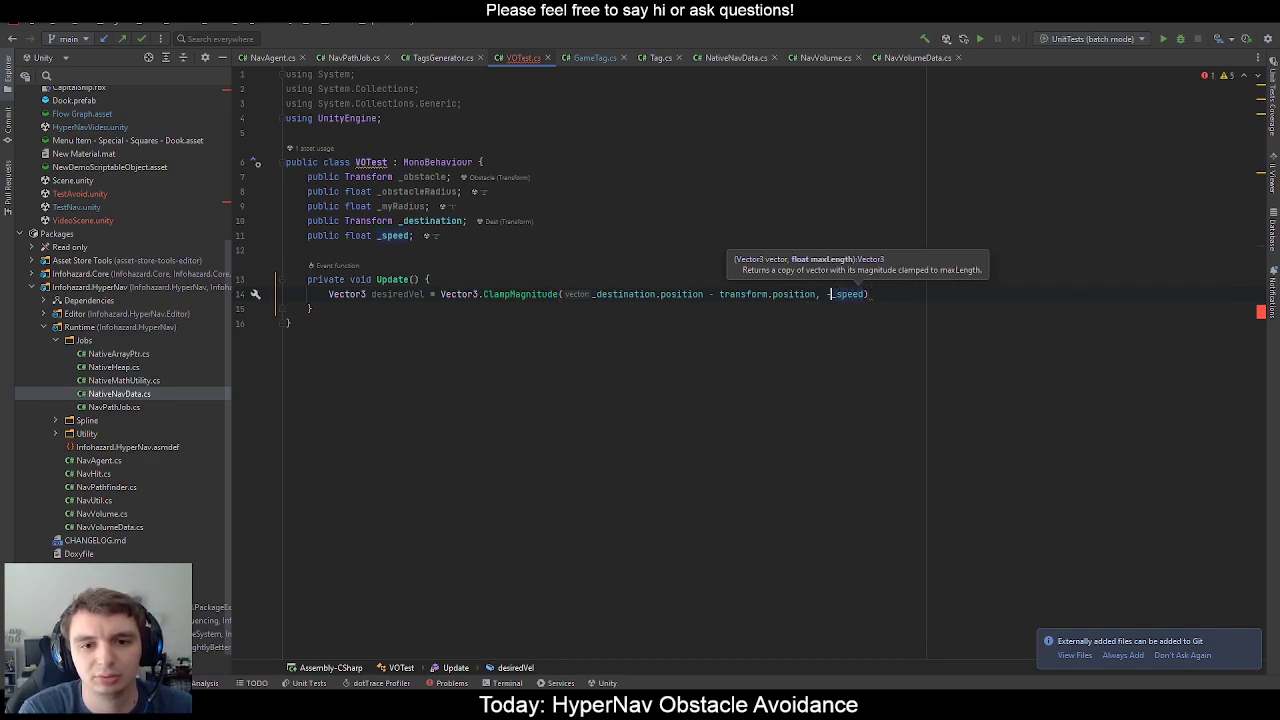
pyautogui.press('BackSpace')
pyautogui.press('Right')
pyautogui.press('Right')
pyautogui.press('Right')
pyautogui.press('Right')
pyautogui.press('Right')
pyautogui.press('Right')
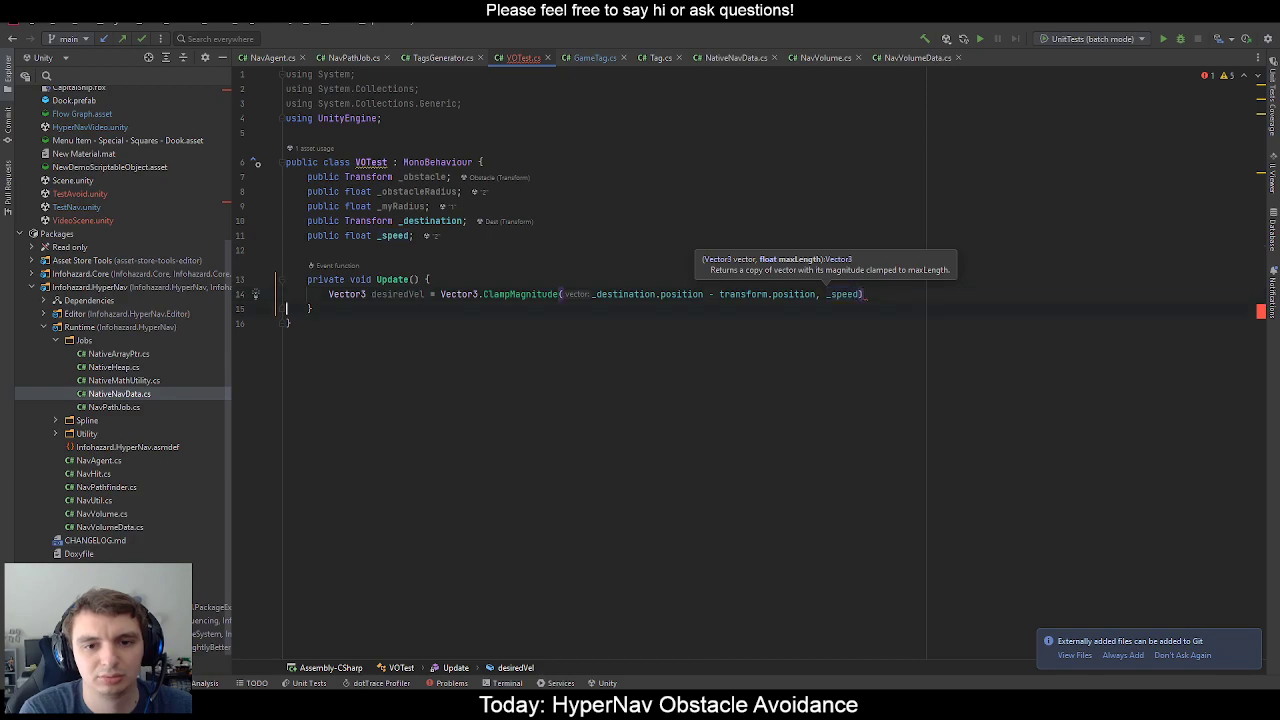
pyautogui.press('Right')
pyautogui.press('BackSpace')
pyautogui.press('BackSpace')
pyautogui.press('BackSpace')
pyautogui.press('BackSpace')
pyautogui.press('BackSpace')
pyautogui.press('BackSpace')
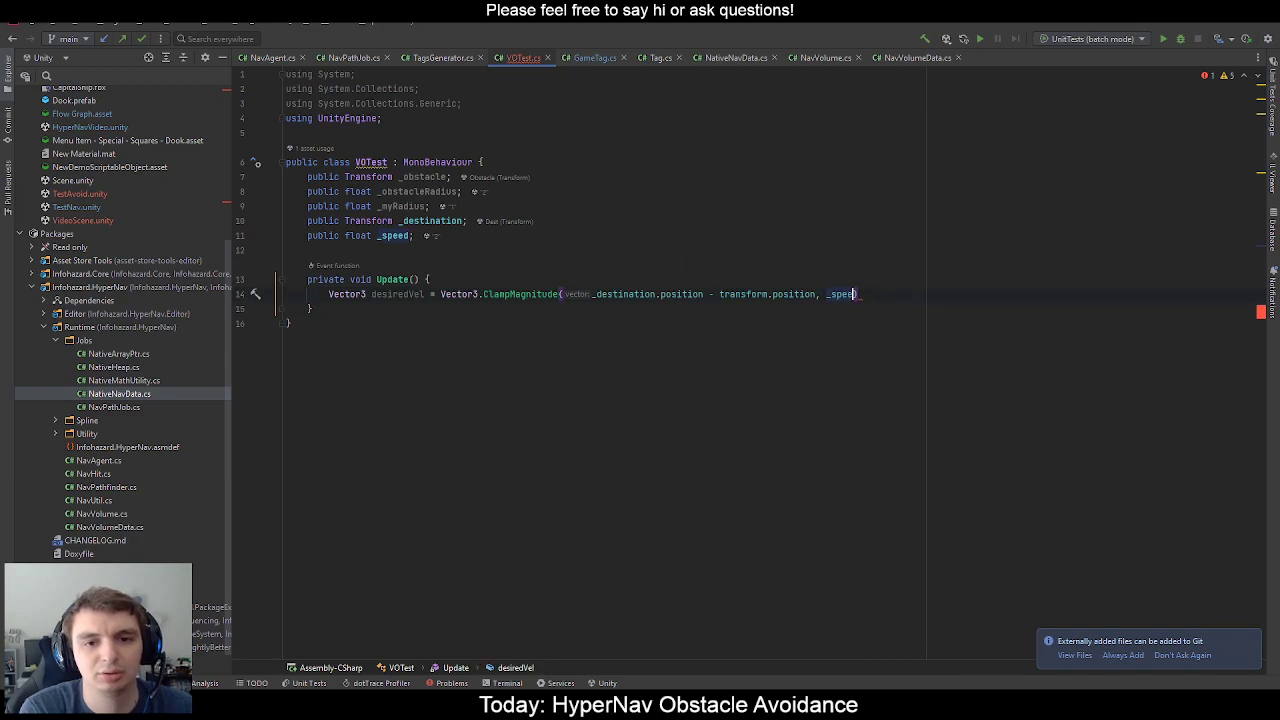
pyautogui.write('speed')
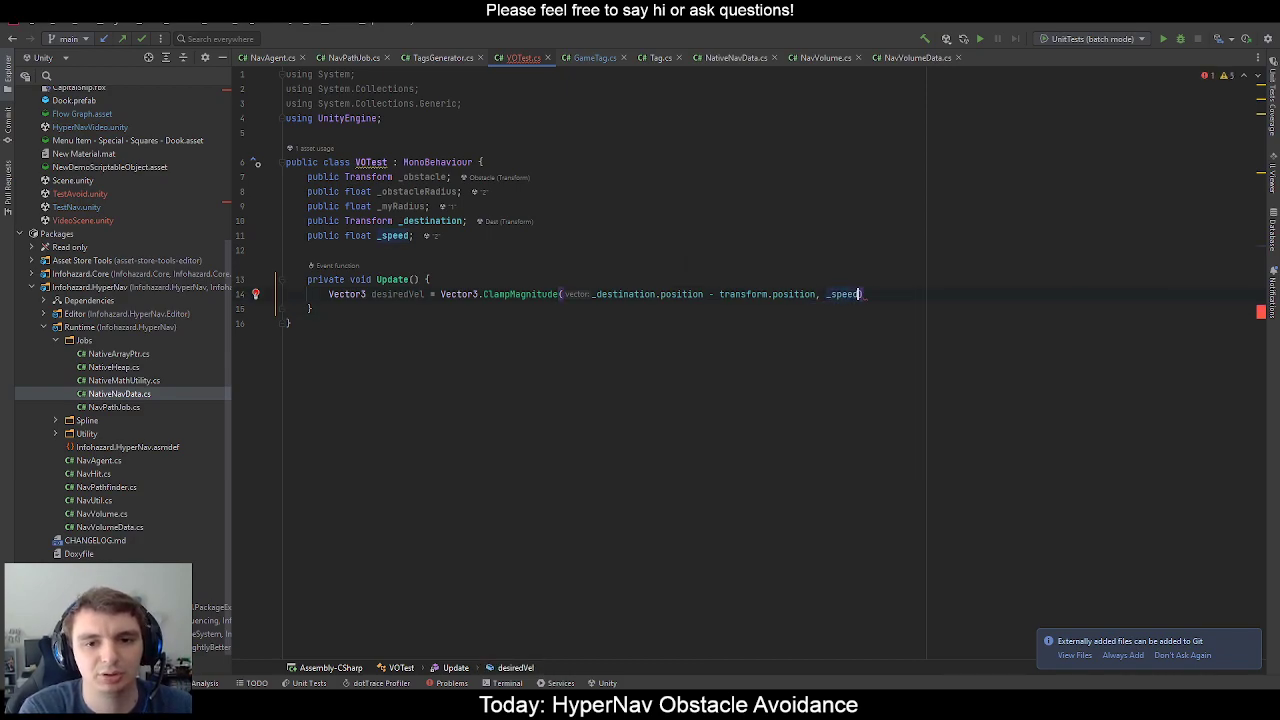
pyautogui.press('Right')
pyautogui.write(';')
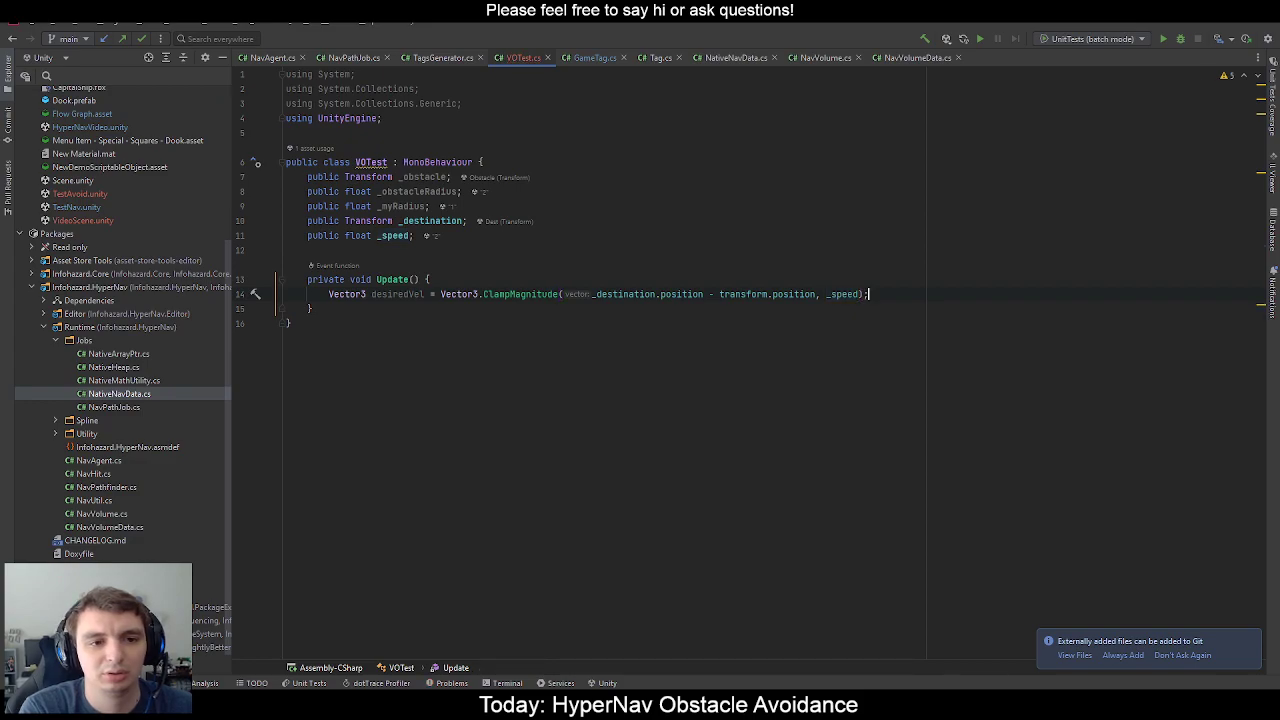
# Below desiredVel, add the line transform.Translate(desiredVel * Time.deltaTime, Space.World); after a blank line.
pyautogui.press('Return')
pyautogui.press('Return')
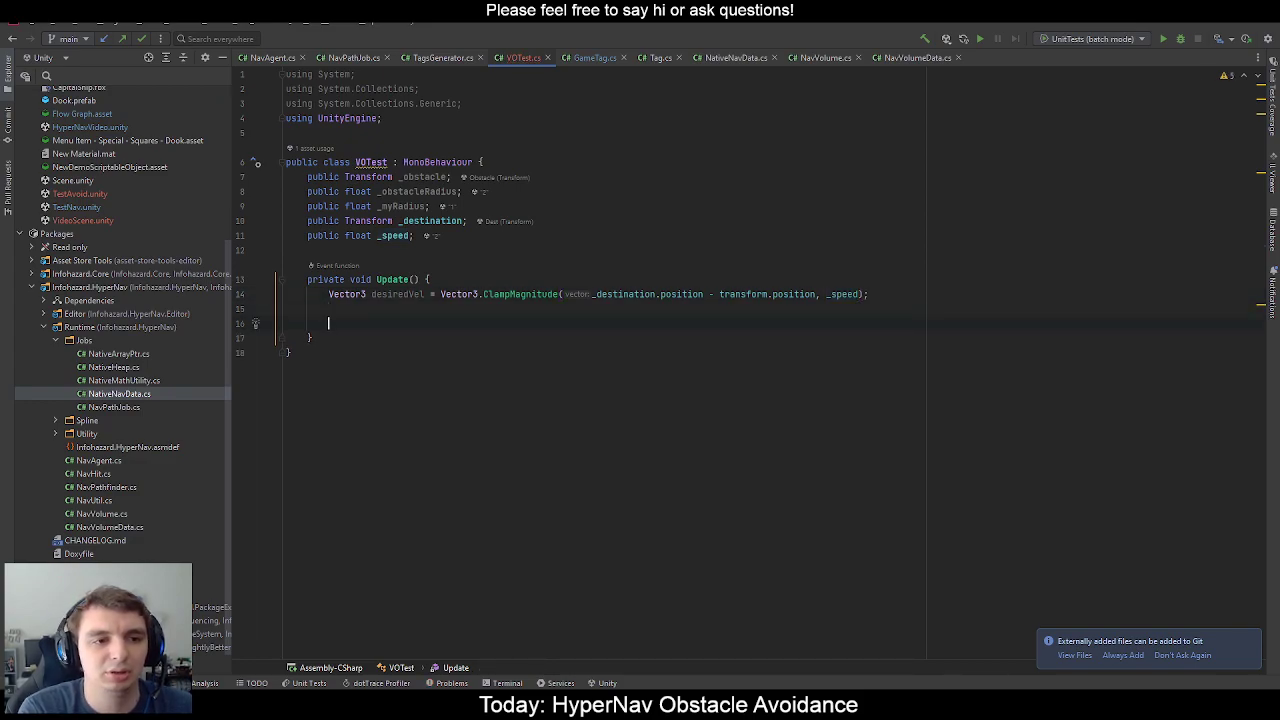
pyautogui.write('transform.transla')
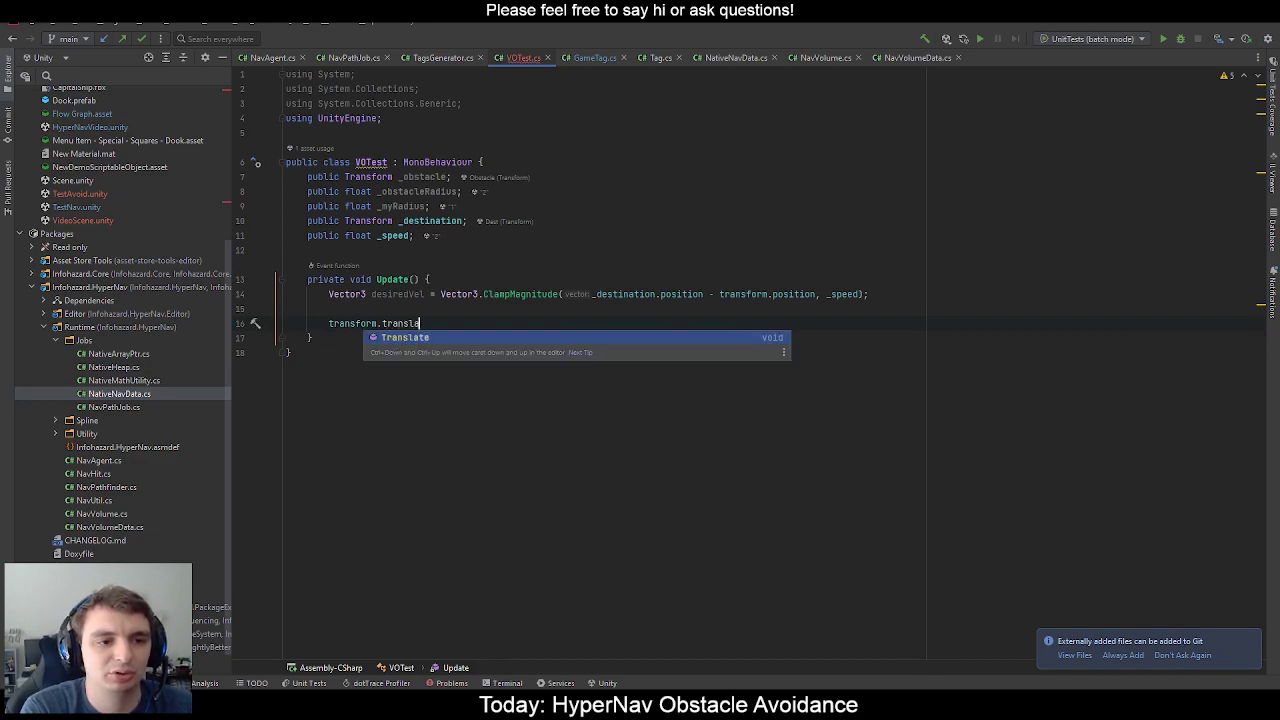
pyautogui.press('Return')
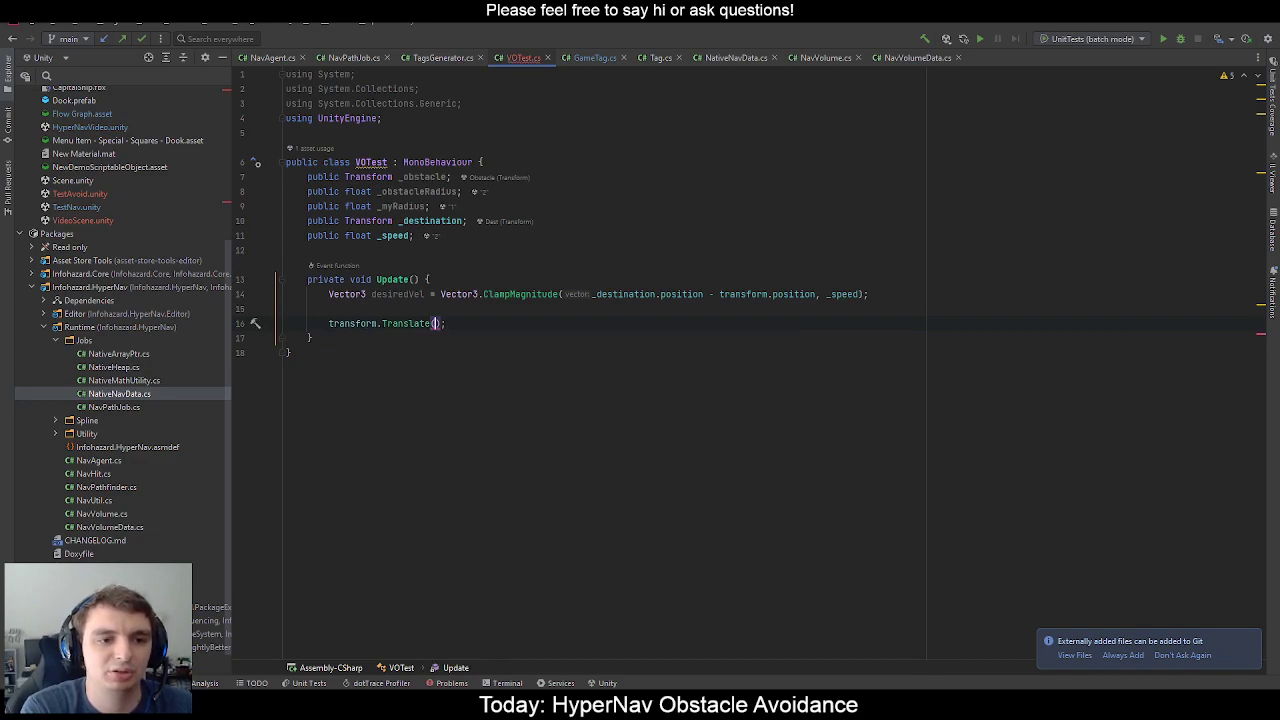
pyautogui.write('desiredVel * Time.deltaTime, ')
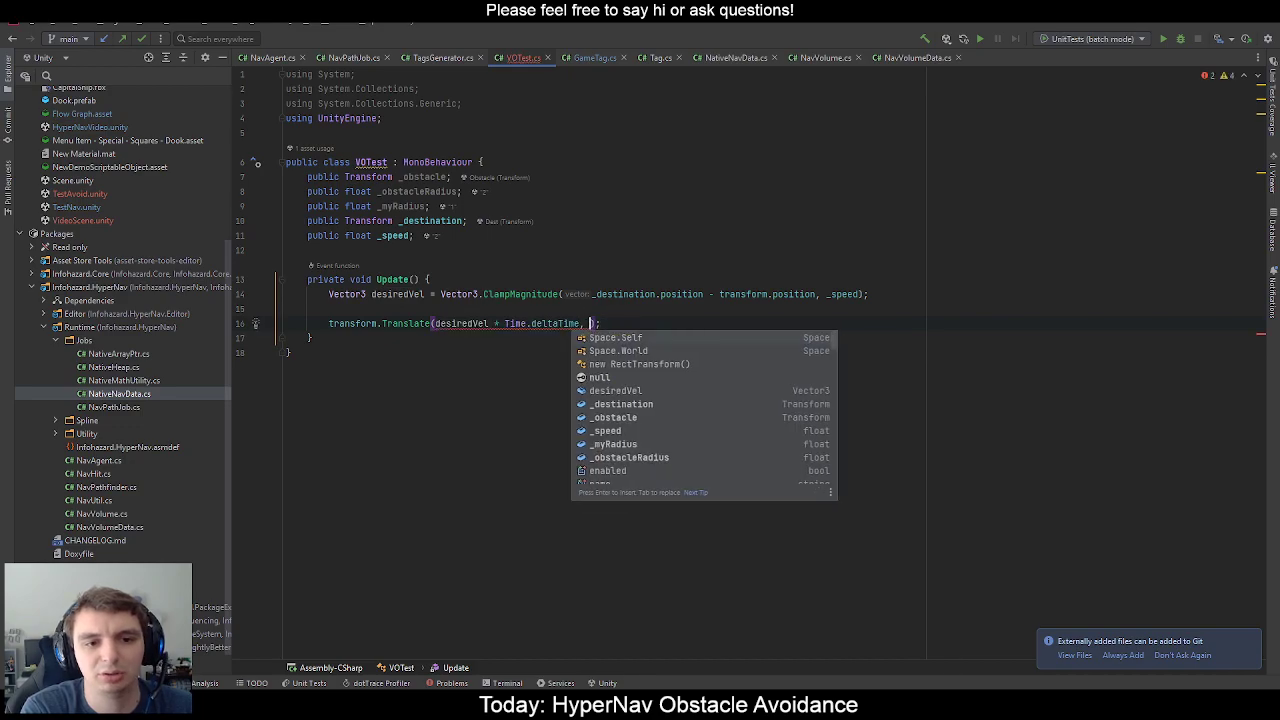
pyautogui.write('Space.World')
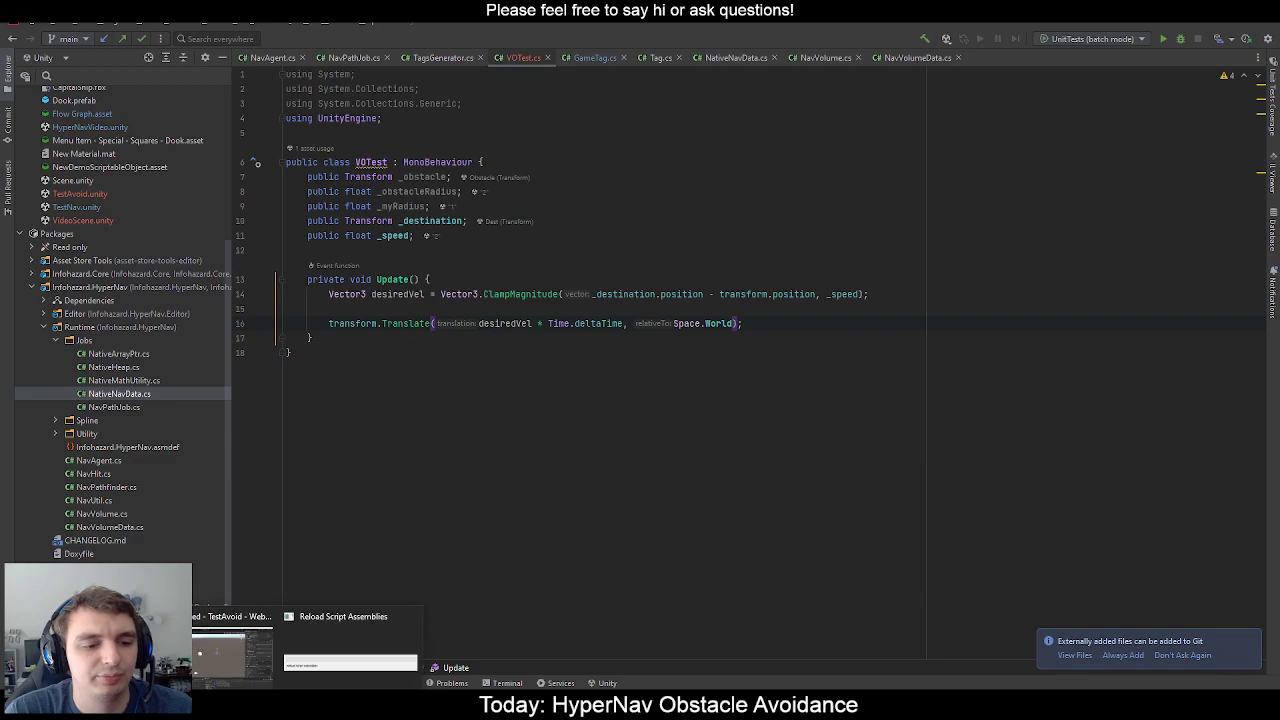
# Switch to Unity, play the scene, watch the agent's movement past the obstacle in the Scene view, and stop playback.
pyautogui.click(366, 462)
pyautogui.moveTo(231, 636)
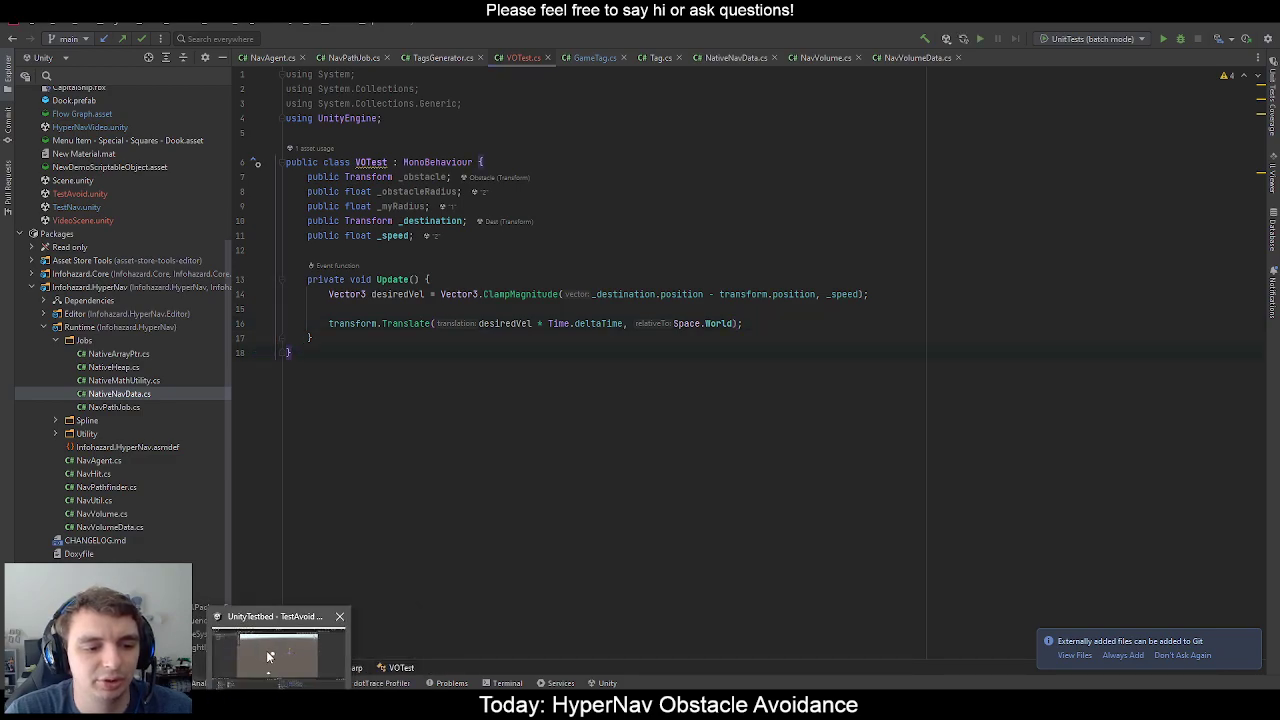
pyautogui.click(266, 650)
pyautogui.click(618, 48)
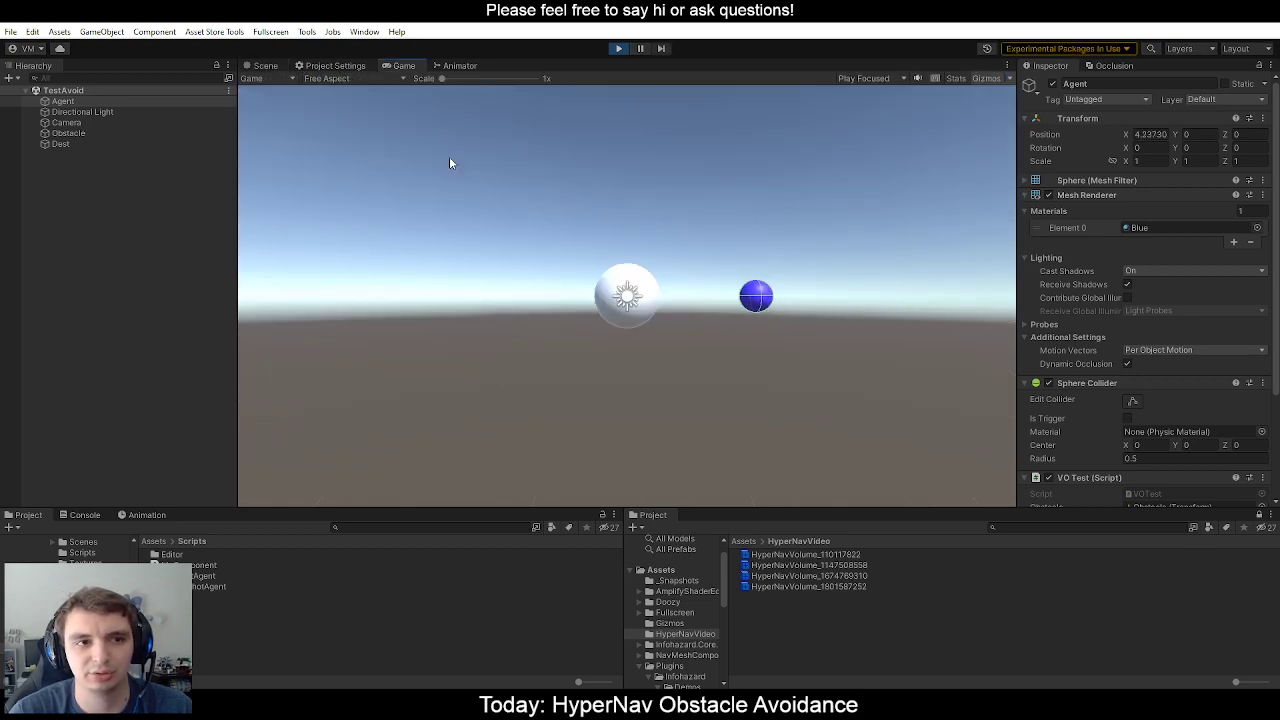
pyautogui.click(267, 66)
pyautogui.moveTo(585, 199); pyautogui.dragTo(660, 275, button='right')
pyautogui.moveTo(587, 292); pyautogui.dragTo(646, 286, button='right')
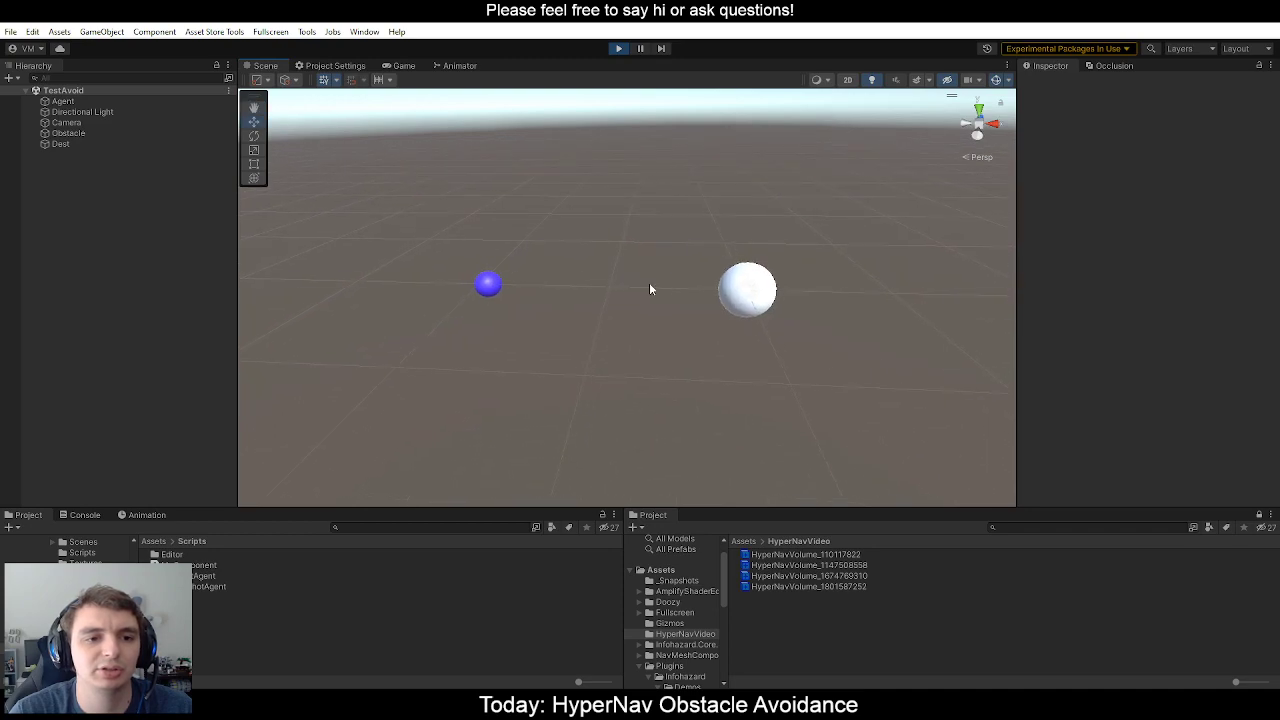
pyautogui.moveTo(757, 288); pyautogui.dragTo(718, 302, button='right')
pyautogui.press('s')
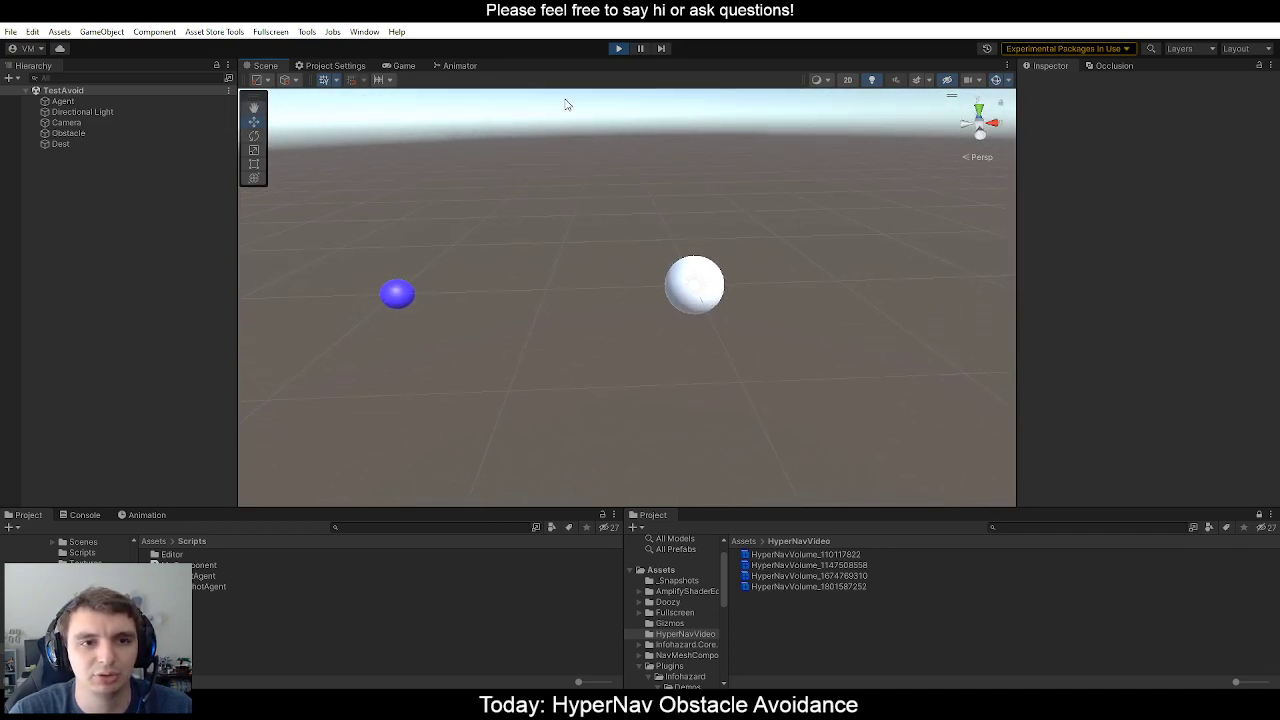
pyautogui.click(618, 48)
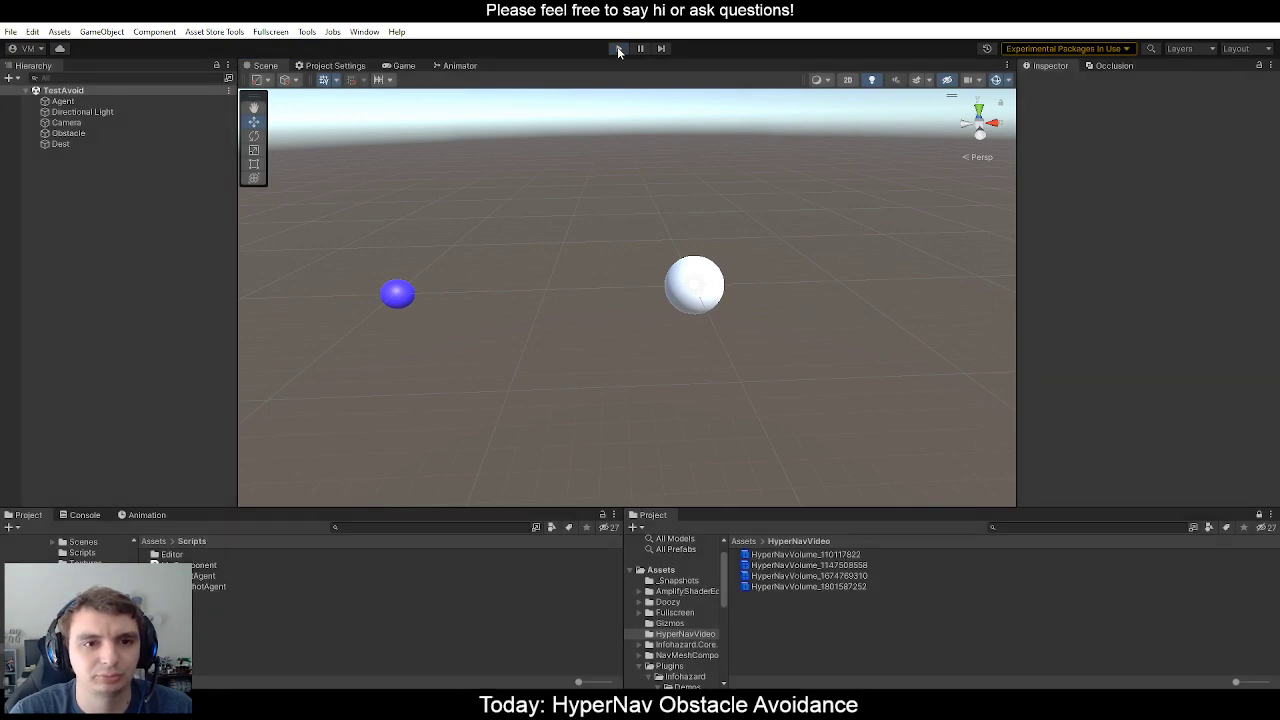
# Switch to the code editor and insert blank lines between the desiredVel declaration and the Translate call.
pyautogui.hotkey('alt', 'Tab')
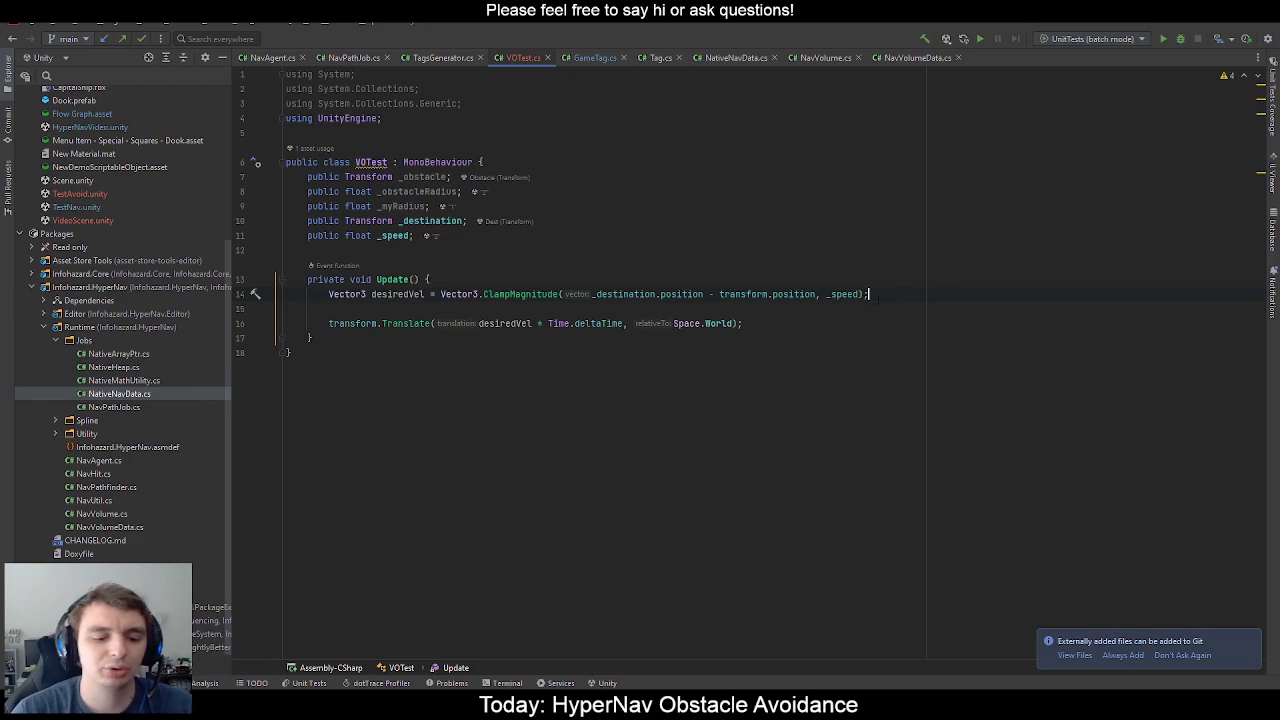
pyautogui.press('Return')
pyautogui.press('Return')
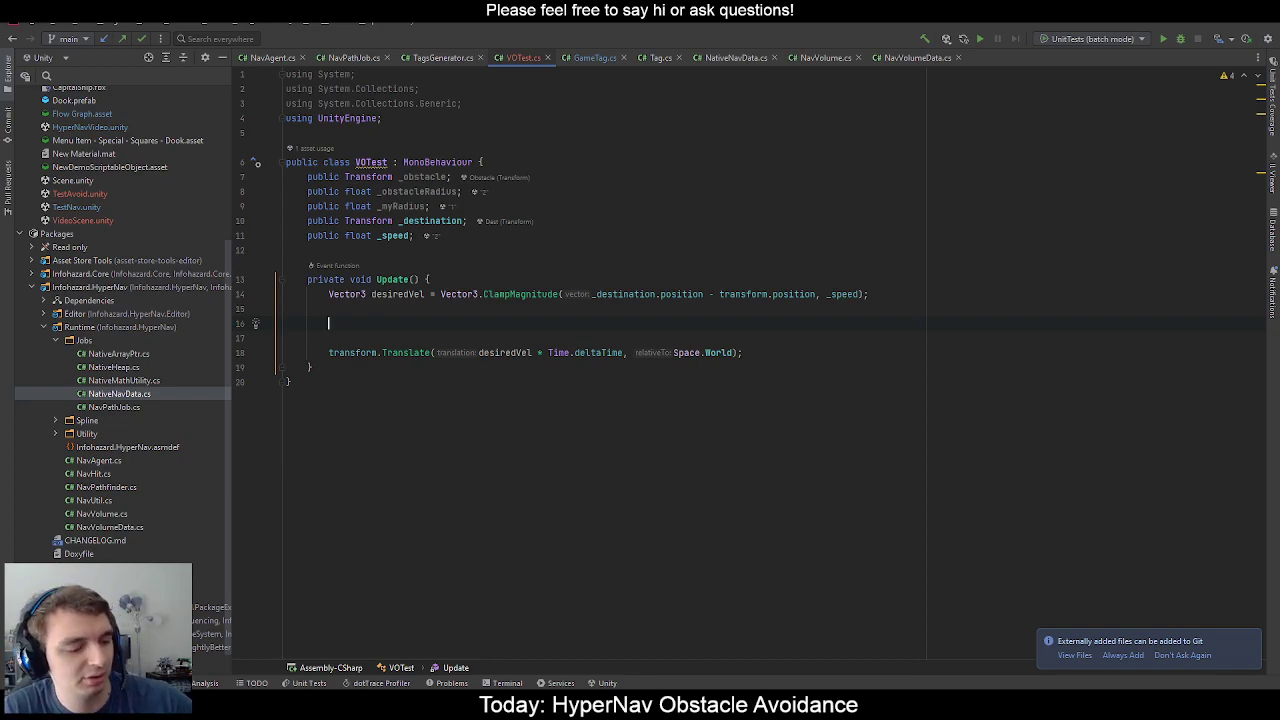
# Switch to Unity and examine the positions of the agent and obstacle spheres in the Scene view.
pyautogui.hotkey('alt', 'Tab')
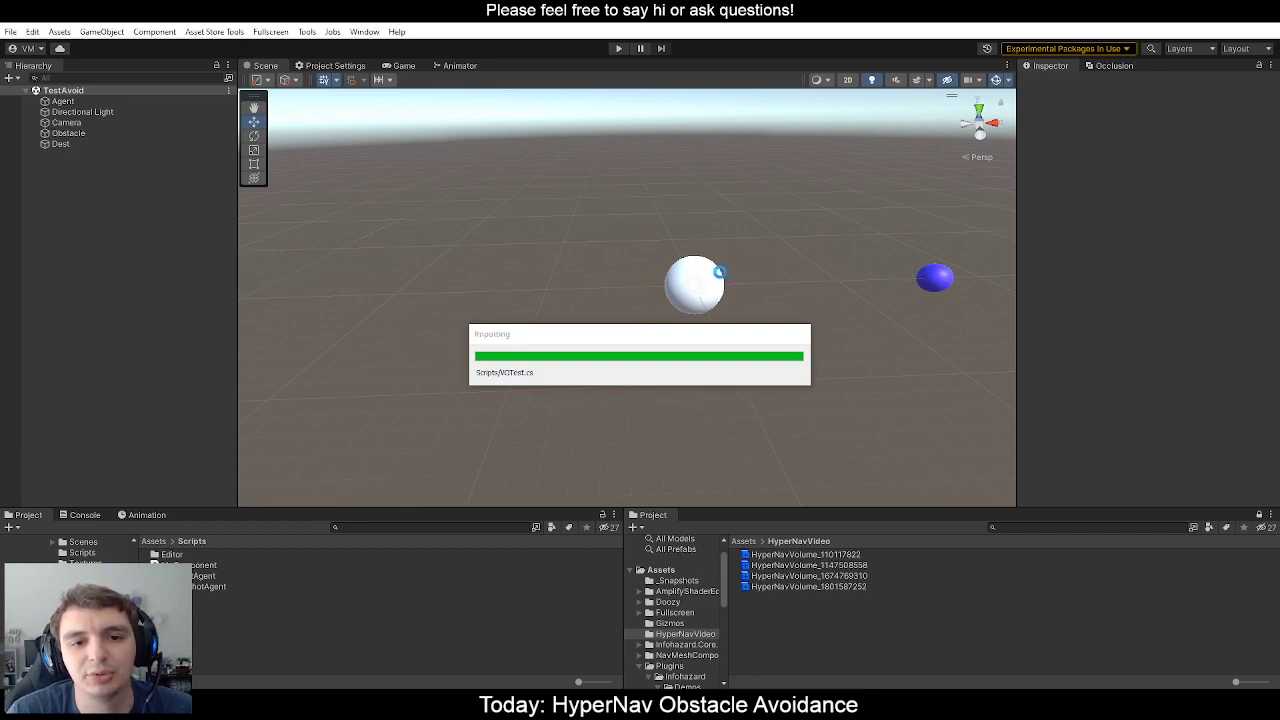
pyautogui.moveTo(688, 235); pyautogui.dragTo(790, 310, button='right')
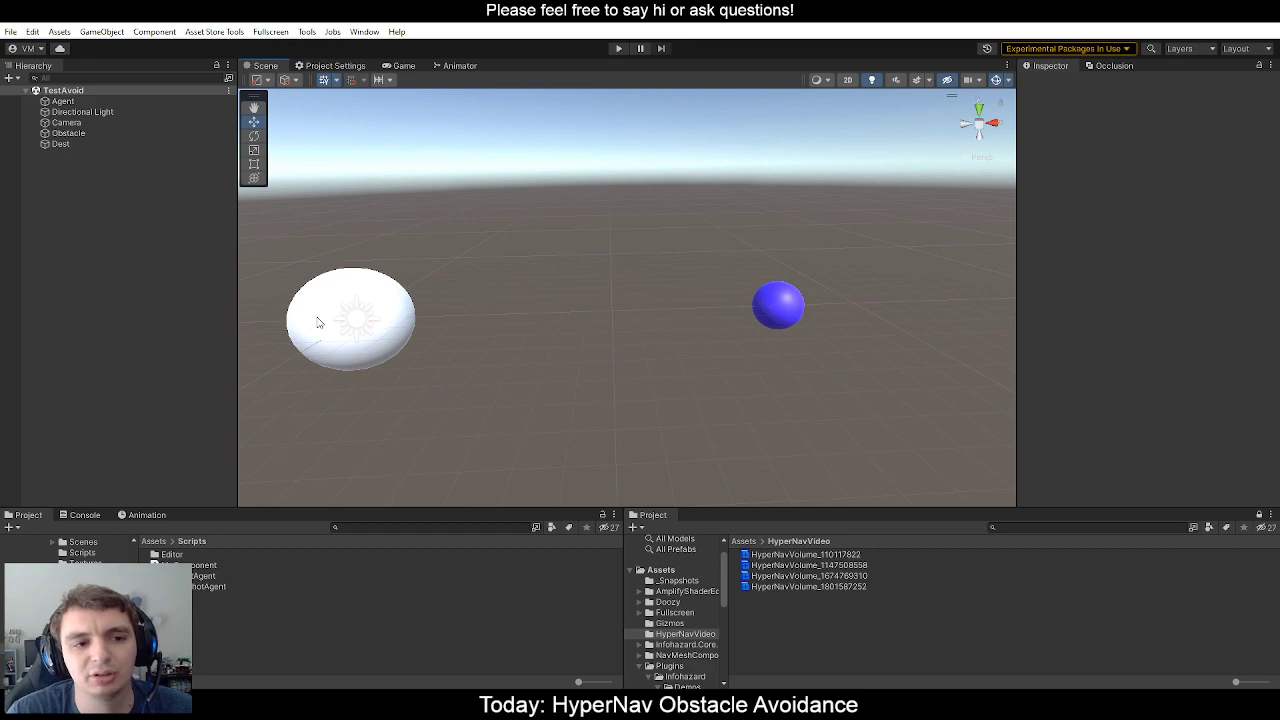
pyautogui.click(797, 320)
pyautogui.click(380, 309)
pyautogui.click(797, 307)
pyautogui.hotkey('ctrl', 'z')
pyautogui.click(766, 310)
pyautogui.click(797, 337)
pyautogui.click(766, 325)
pyautogui.moveTo(766, 330); pyautogui.dragTo(695, 294, button='right')
pyautogui.press('w')
pyautogui.press('s')
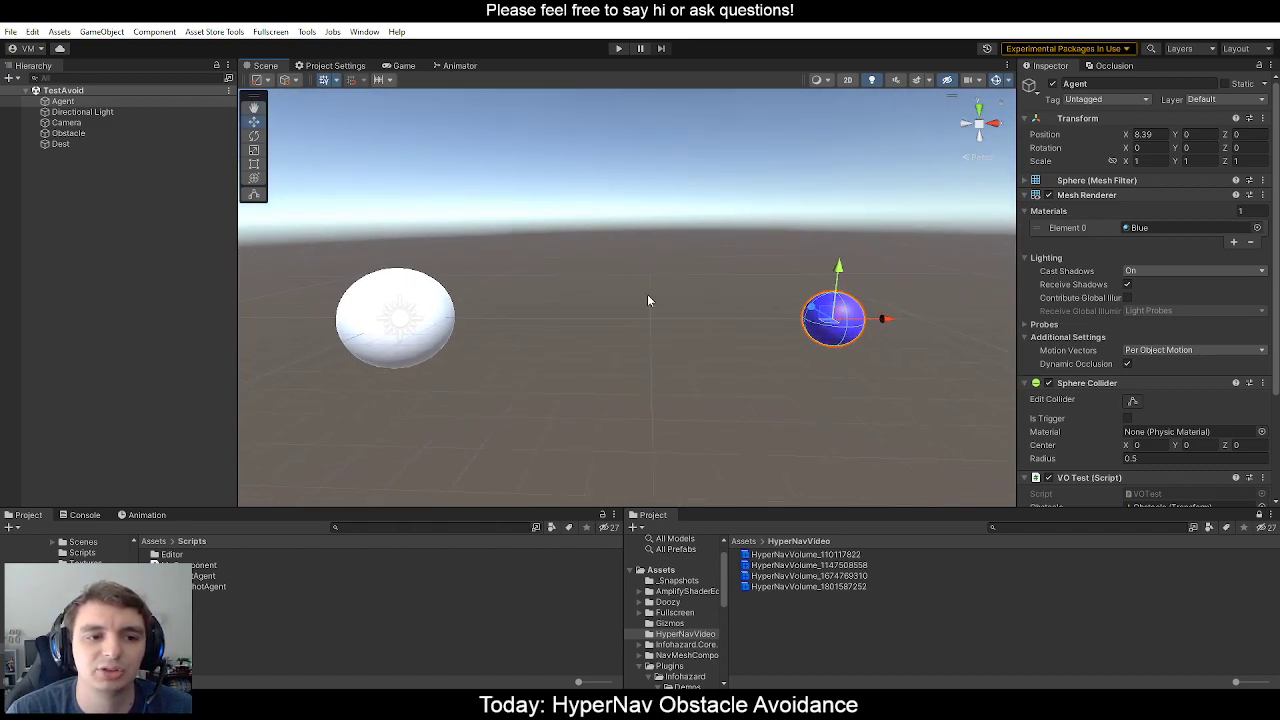
# Duplicate the Obstacle sphere and rename the copy Sum.
pyautogui.click(411, 287)
pyautogui.moveTo(402, 296); pyautogui.dragTo(487, 286, button='middle')
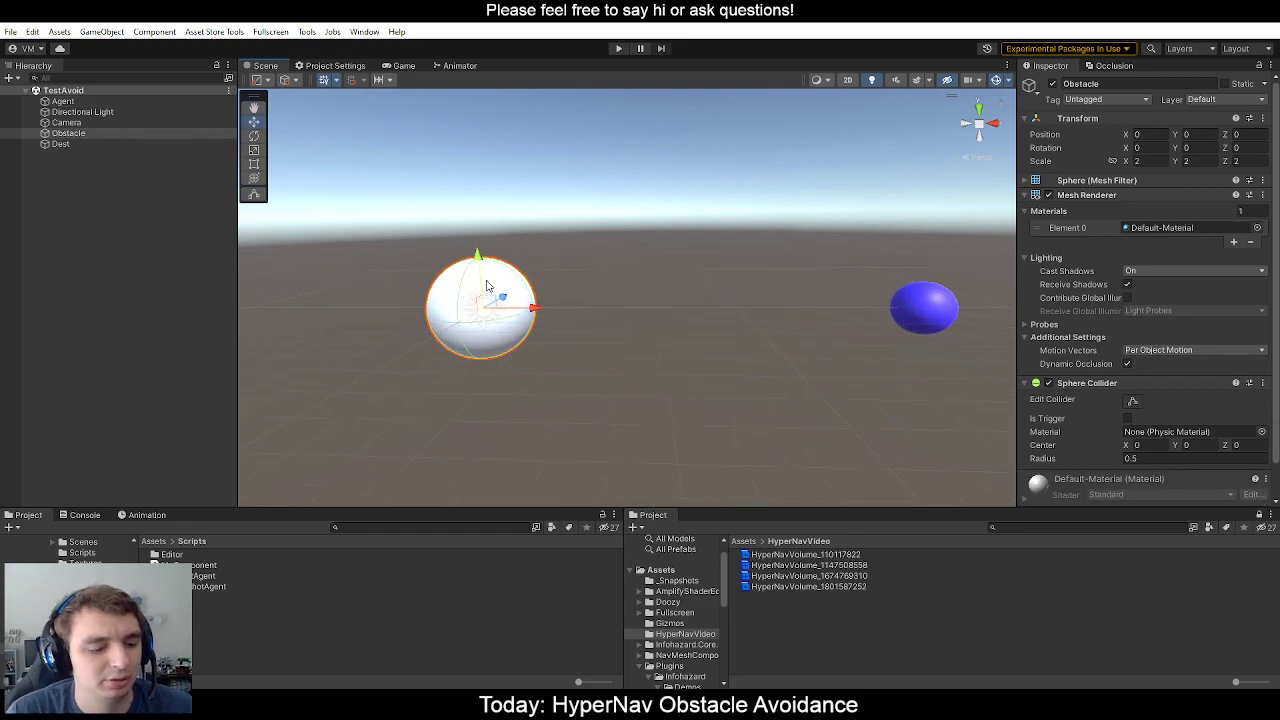
pyautogui.hotkey('ctrl', 'd')
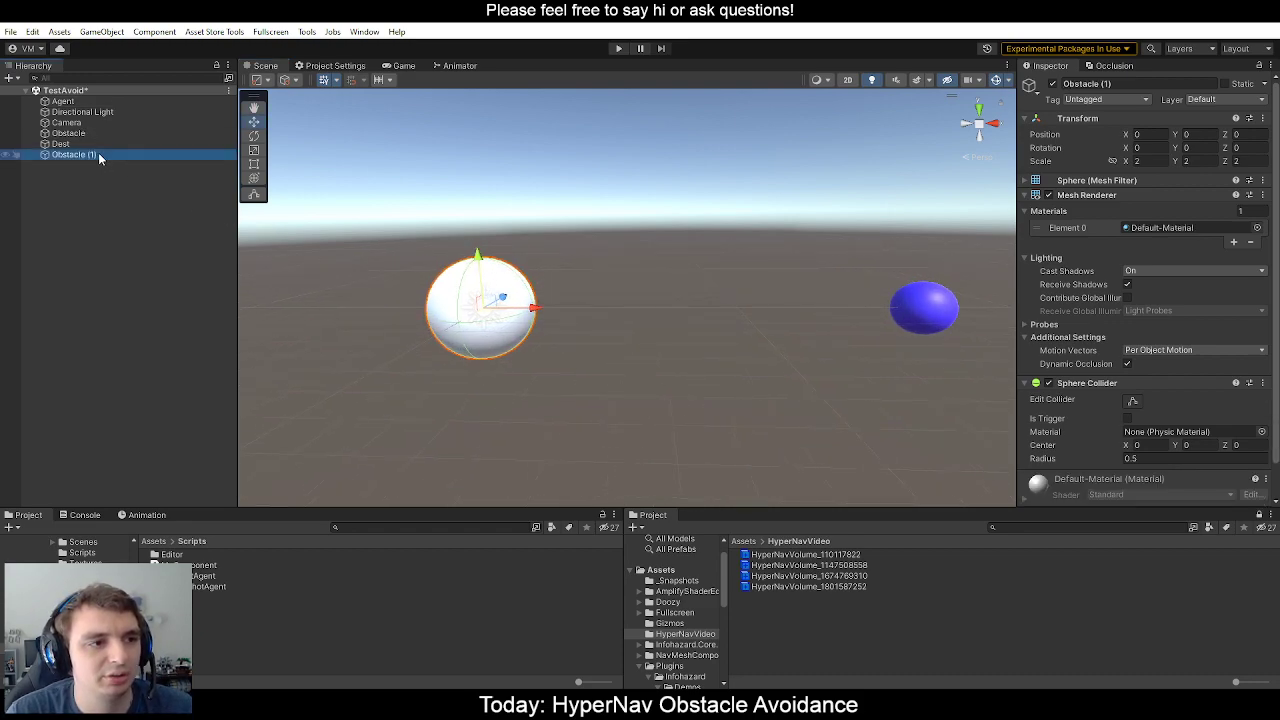
pyautogui.click(90, 156)
pyautogui.write('Sum')
pyautogui.press('Return')
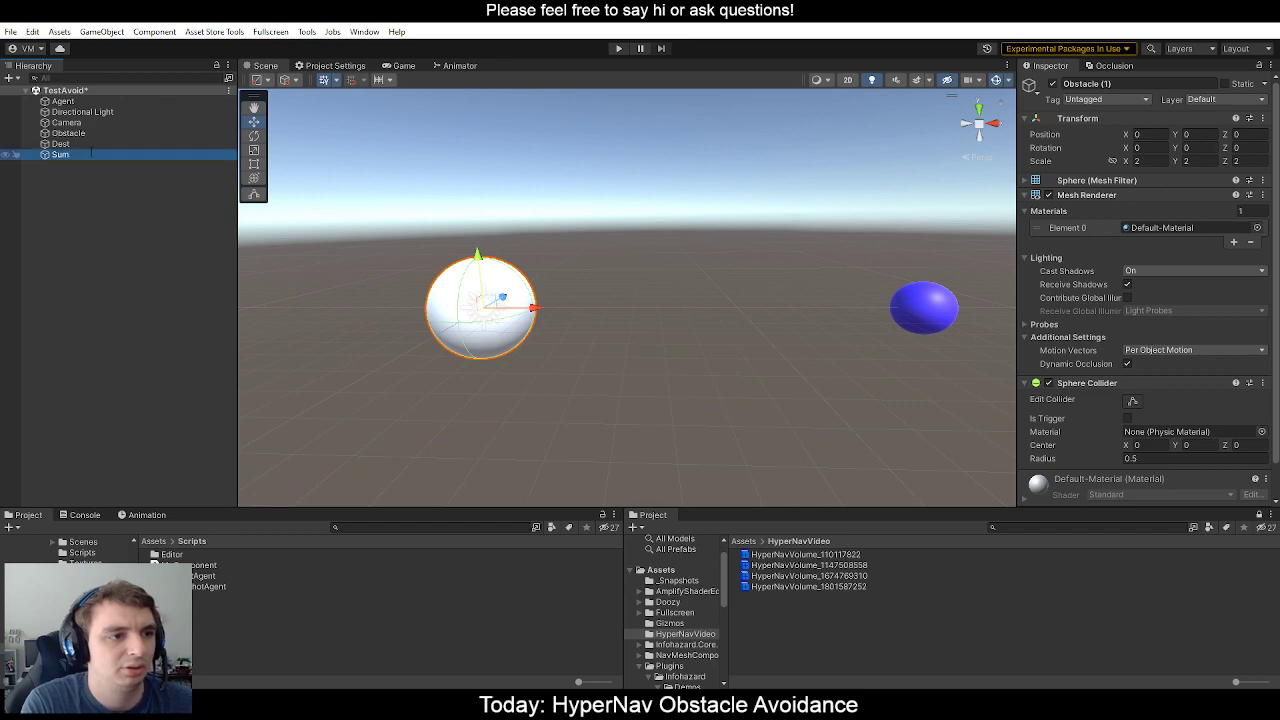
# Set the Sum sphere's scale to 3 on the X, Y and Z axes and frame it in the Scene view.
pyautogui.click(1140, 160)
pyautogui.write('3')
pyautogui.press('Tab')
pyautogui.write('3')
pyautogui.press('Tab')
pyautogui.write('3')
pyautogui.press('Return')
pyautogui.press('f')
pyautogui.press('f')
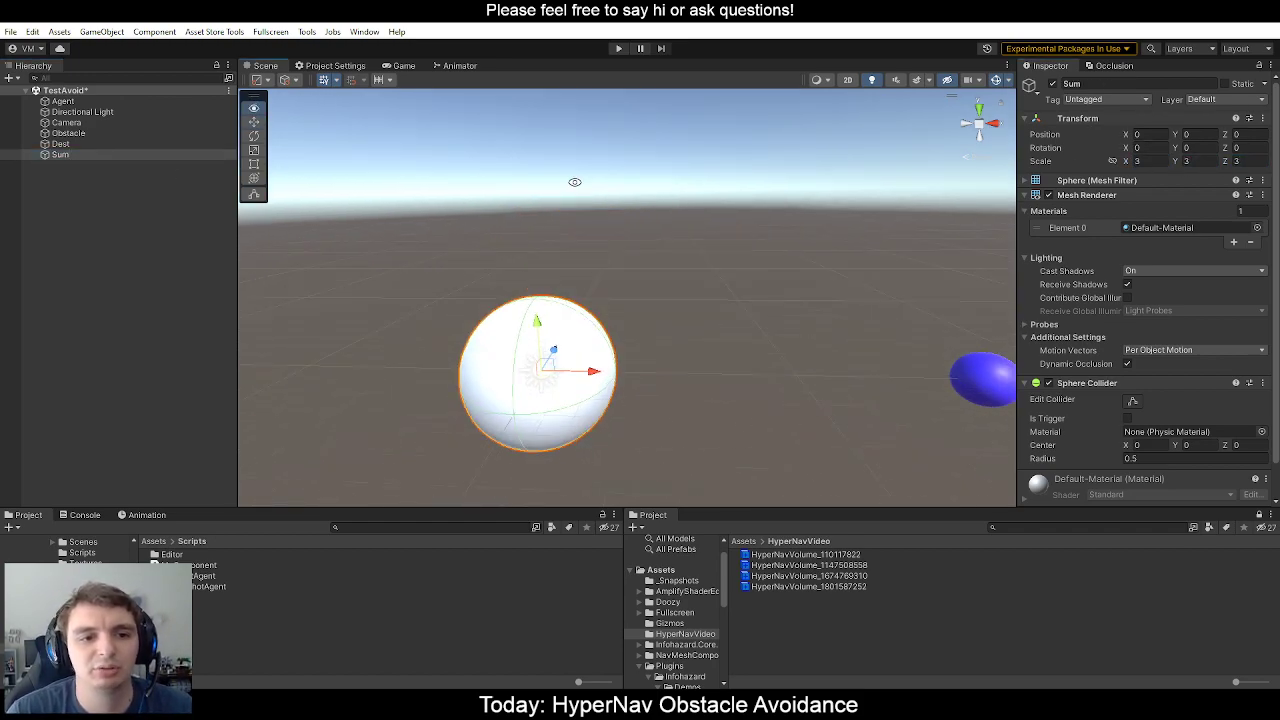
# Examine the Sum and Agent spheres from several angles in the Scene view, comparing their sizes and spacing.
pyautogui.keyDown('alt'); pyautogui.moveTo(578, 187); pyautogui.dragTo(966, 254, button='right'); pyautogui.keyUp('alt')
pyautogui.keyDown('alt'); pyautogui.moveTo(560, 224); pyautogui.dragTo(1237, 318, button='right'); pyautogui.keyUp('alt')
pyautogui.keyDown('alt'); pyautogui.moveTo(597, 235); pyautogui.dragTo(712, 218); pyautogui.keyUp('alt')
pyautogui.keyDown('alt'); pyautogui.moveTo(712, 218); pyautogui.dragTo(549, 214, button='right'); pyautogui.keyUp('alt')
pyautogui.moveTo(545, 282); pyautogui.dragTo(754, 331, button='right')
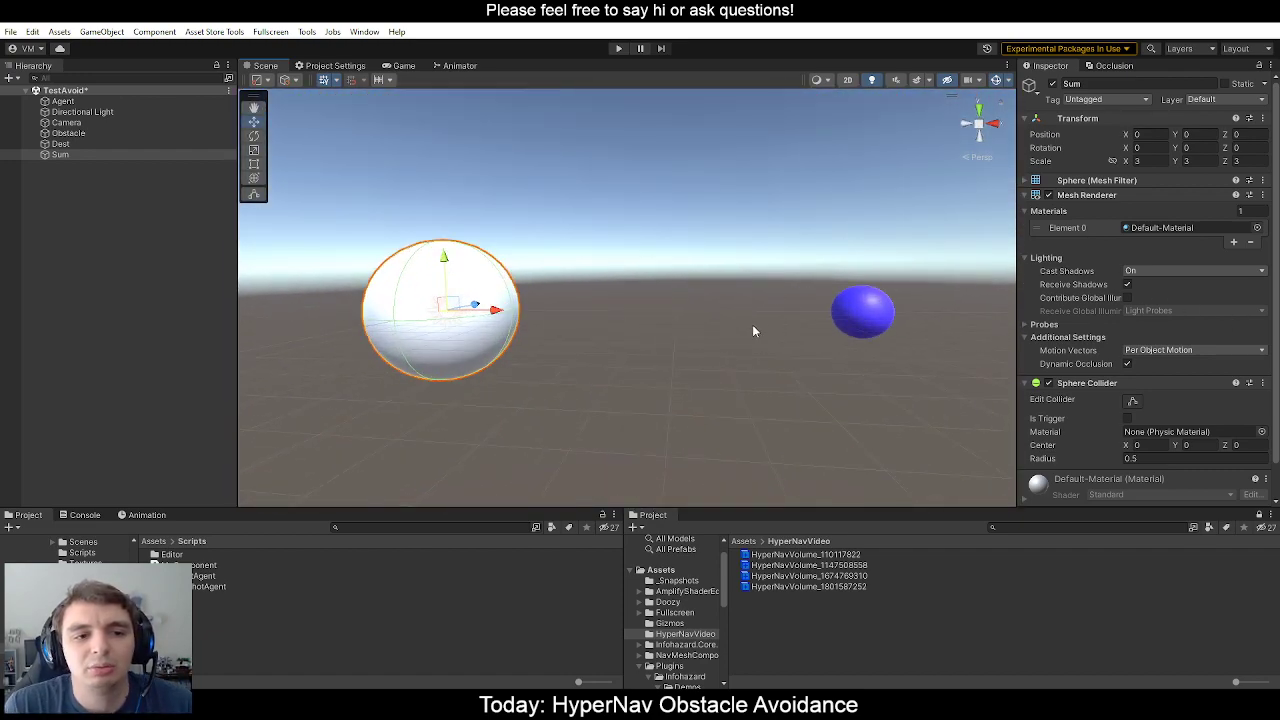
pyautogui.click(852, 319)
pyautogui.keyDown('alt'); pyautogui.moveTo(841, 198); pyautogui.dragTo(848, 262); pyautogui.keyUp('alt')
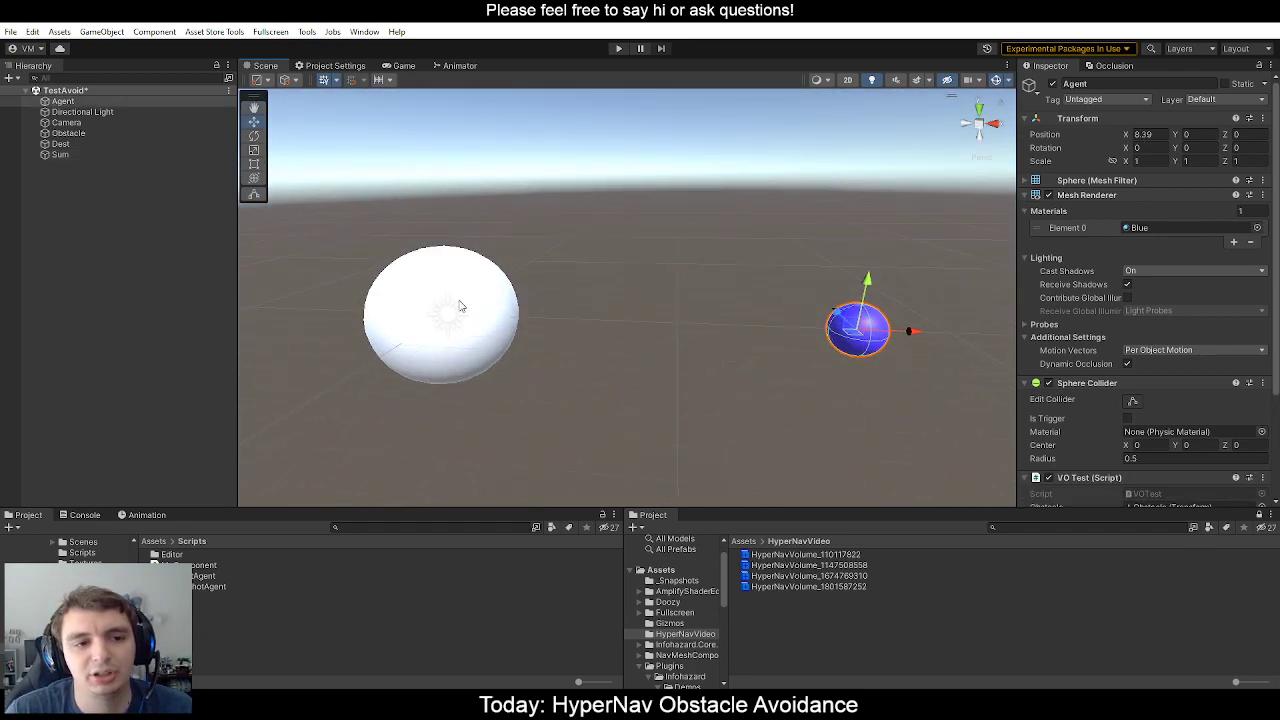
pyautogui.click(449, 268)
pyautogui.keyDown('alt'); pyautogui.moveTo(520, 314); pyautogui.dragTo(539, 226); pyautogui.keyUp('alt')
pyautogui.keyDown('alt'); pyautogui.moveTo(808, 288); pyautogui.dragTo(750, 268); pyautogui.keyUp('alt')
pyautogui.keyDown('alt'); pyautogui.moveTo(517, 223); pyautogui.dragTo(529, 331); pyautogui.keyUp('alt')
pyautogui.click(836, 337)
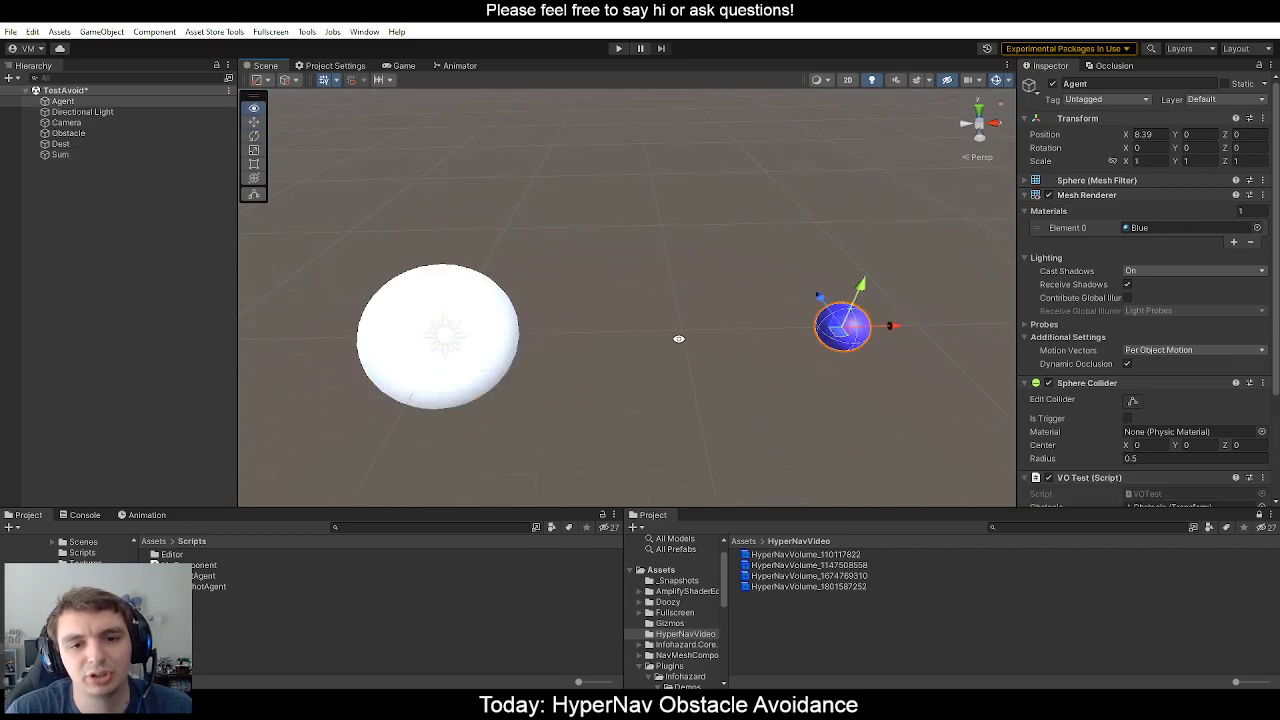
pyautogui.keyDown('alt'); pyautogui.moveTo(711, 346); pyautogui.dragTo(534, 263); pyautogui.keyUp('alt')
pyautogui.keyDown('alt'); pyautogui.scroll(-5, 534, 263); pyautogui.keyUp('alt')
pyautogui.keyDown('alt'); pyautogui.moveTo(454, 246); pyautogui.dragTo(482, 253); pyautogui.keyUp('alt')
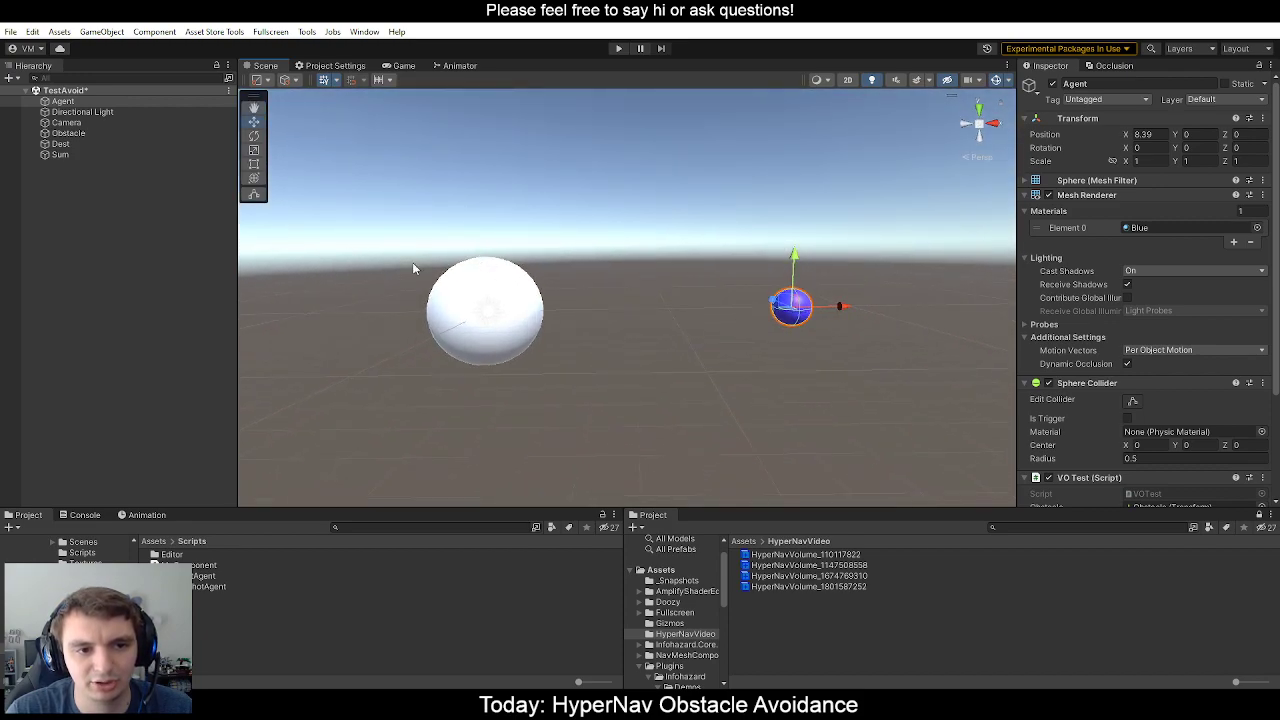
pyautogui.keyDown('alt'); pyautogui.moveTo(839, 307); pyautogui.dragTo(848, 281); pyautogui.keyUp('alt')
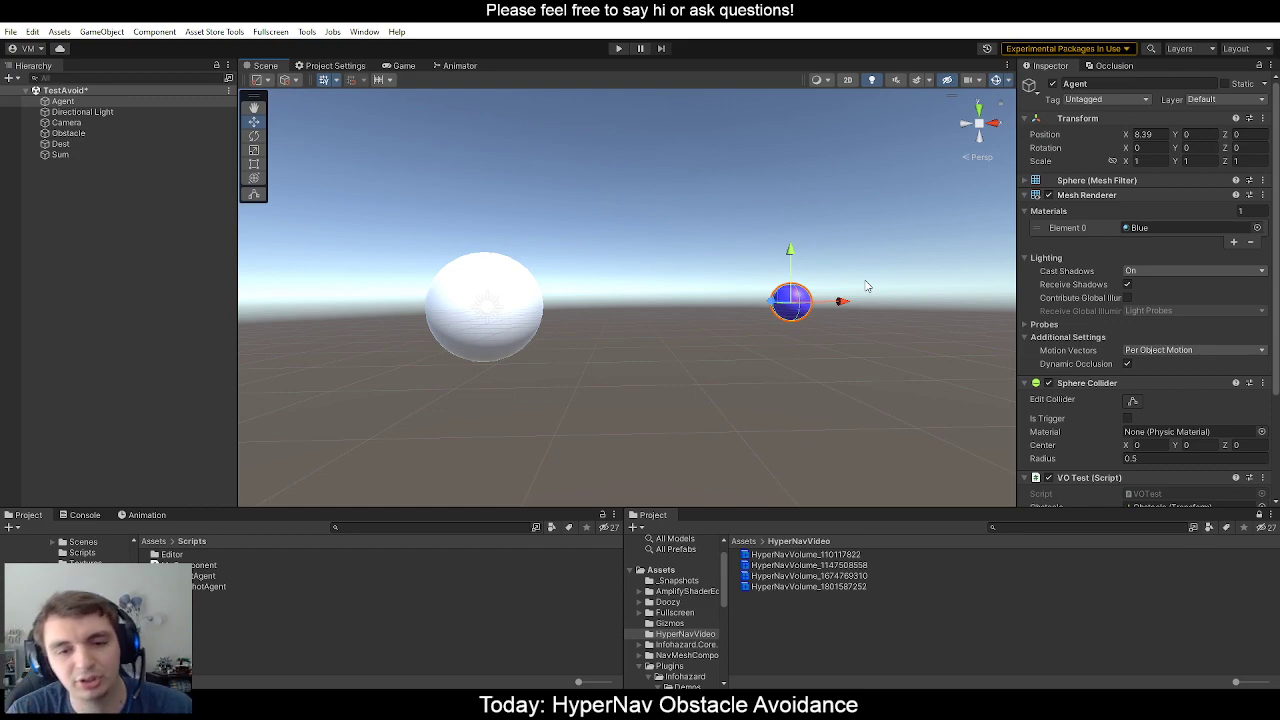
pyautogui.keyDown('alt'); pyautogui.moveTo(743, 223); pyautogui.dragTo(689, 351); pyautogui.keyUp('alt')
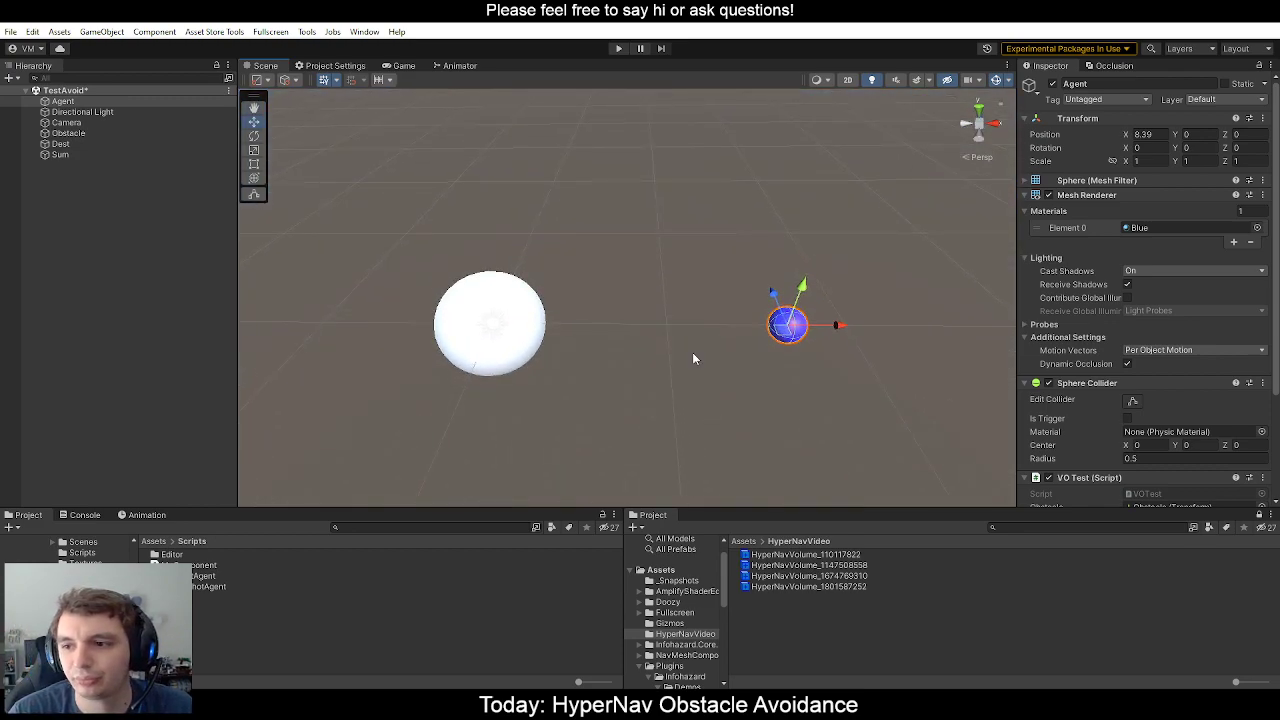
pyautogui.keyDown('alt'); pyautogui.moveTo(543, 271); pyautogui.dragTo(677, 263); pyautogui.keyUp('alt')
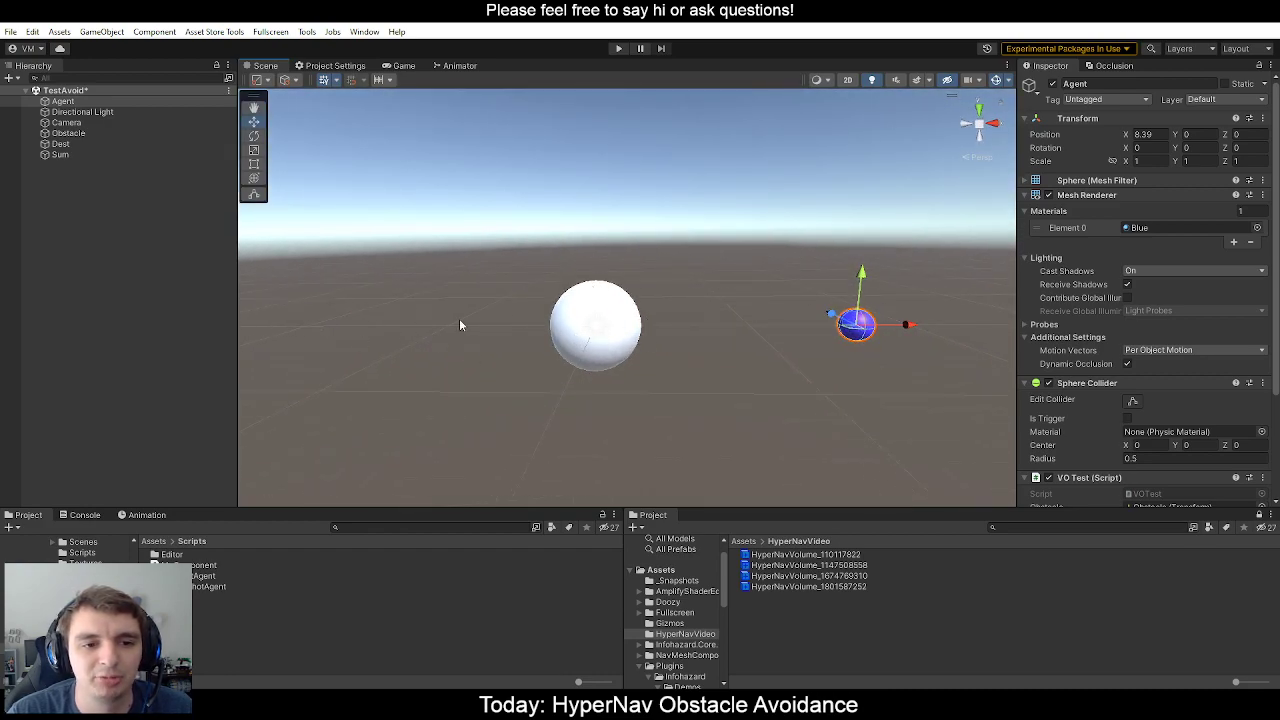
pyautogui.keyDown('alt'); pyautogui.moveTo(736, 299); pyautogui.dragTo(708, 320); pyautogui.keyUp('alt')
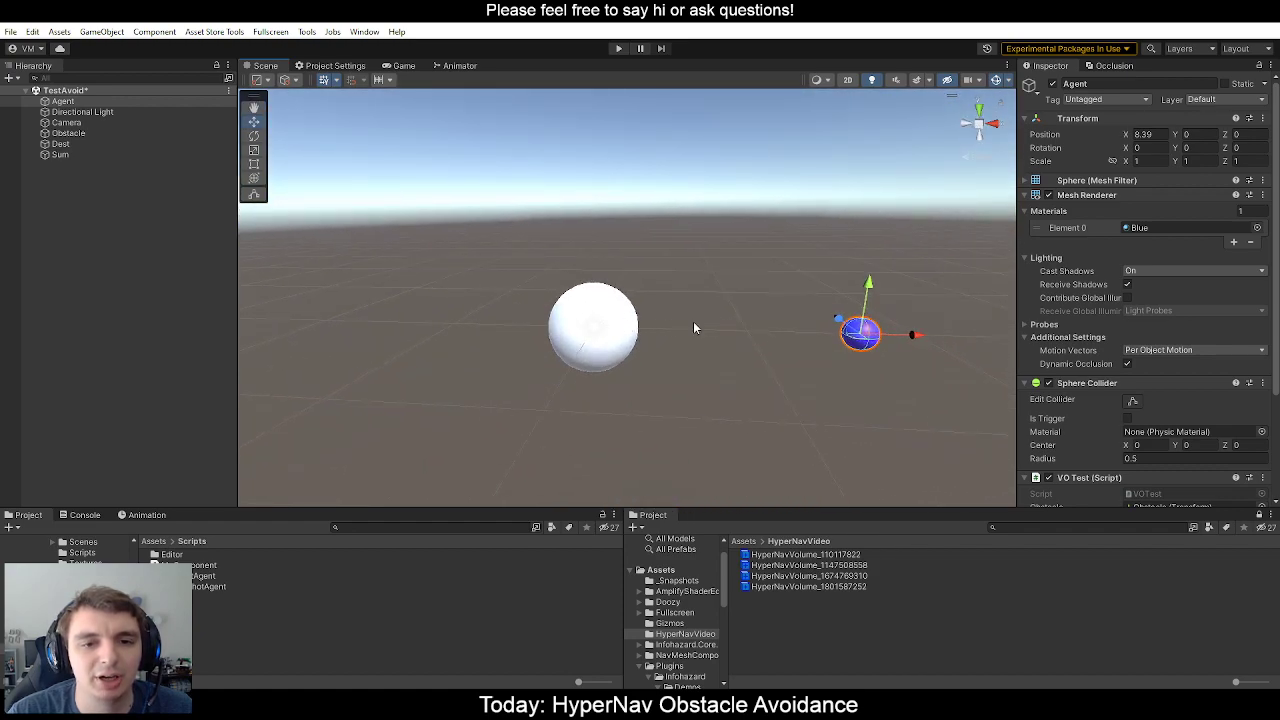
pyautogui.moveTo(592, 329)
pyautogui.keyDown('alt'); pyautogui.mouseDown()
pyautogui.moveTo(631, 243)
pyautogui.moveTo(589, 257)
pyautogui.moveTo(573, 319)
pyautogui.mouseUp(); pyautogui.keyUp('alt')
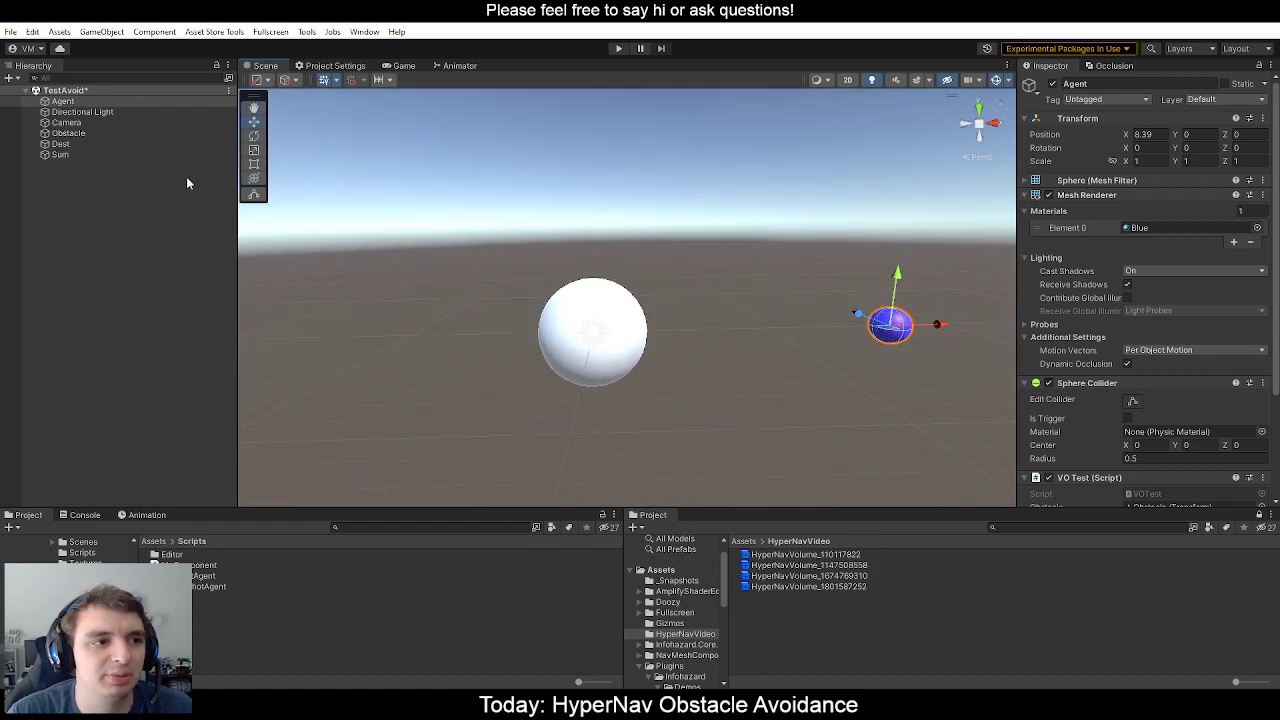
# Select the Obstacle and Sum spheres together, lower them to about Y -0.07, and clear the selection.
pyautogui.click(68, 144)
pyautogui.click(76, 134)
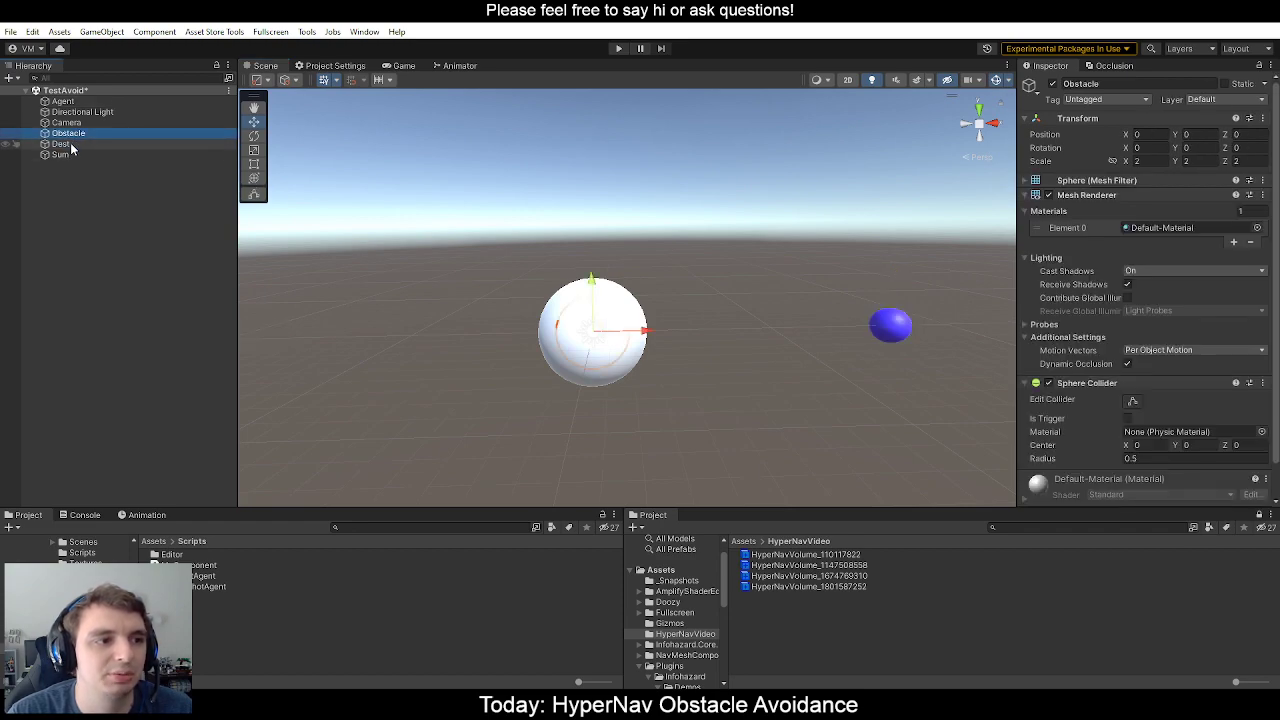
pyautogui.keyDown('ctrl'); pyautogui.click(70, 153); pyautogui.keyUp('ctrl')
pyautogui.keyDown('alt'); pyautogui.moveTo(575, 255); pyautogui.dragTo(586, 229); pyautogui.keyUp('alt')
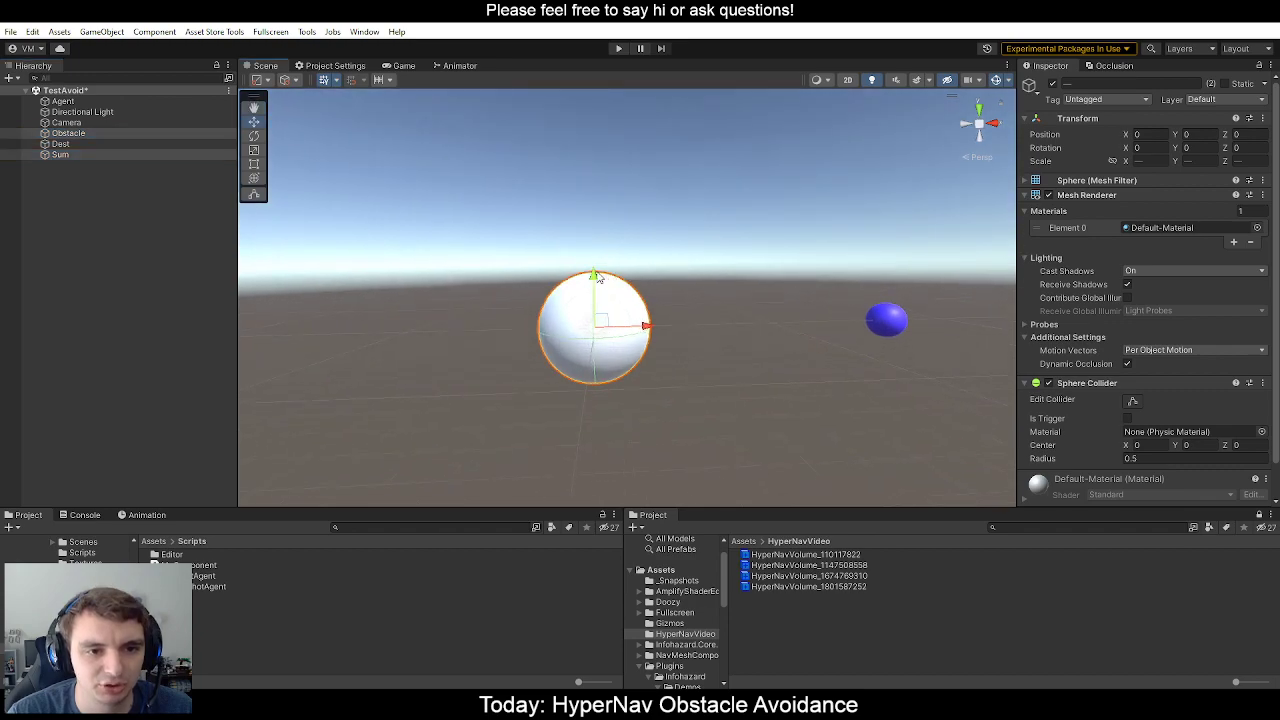
pyautogui.moveTo(598, 279); pyautogui.dragTo(599, 282)
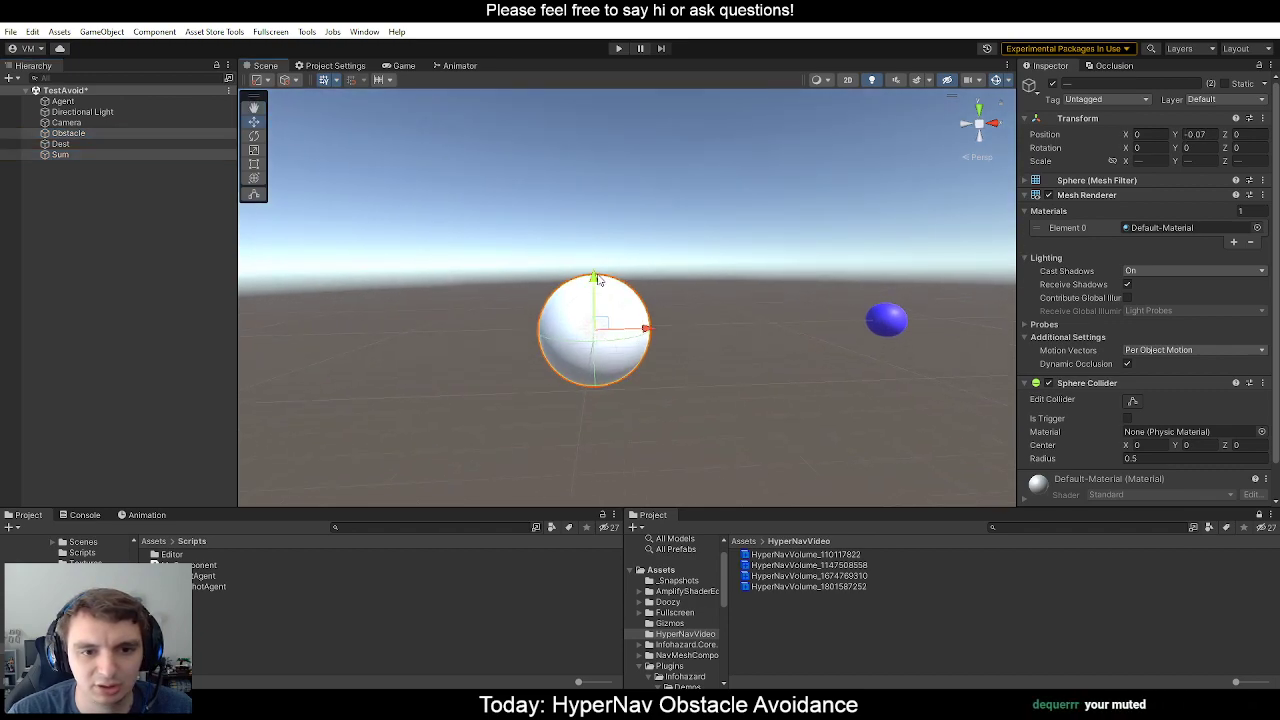
pyautogui.click(549, 249)
# Select the Agent sphere and examine its position relative to the overlapping Obstacle and Sum spheres.
pyautogui.keyDown('alt'); pyautogui.moveTo(549, 249); pyautogui.dragTo(563, 289); pyautogui.keyUp('alt')
pyautogui.keyDown('alt'); pyautogui.moveTo(471, 214); pyautogui.dragTo(634, 275); pyautogui.keyUp('alt')
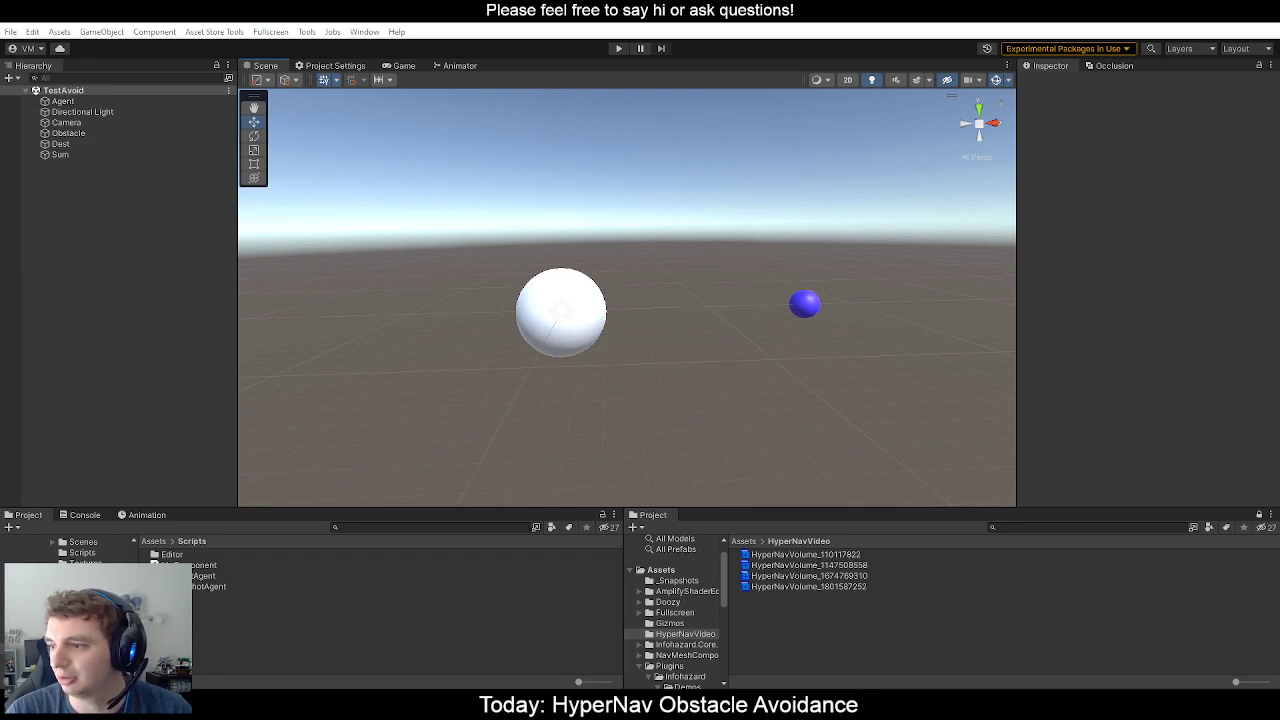
pyautogui.click(808, 304)
pyautogui.moveTo(818, 334); pyautogui.dragTo(794, 300, button='middle')
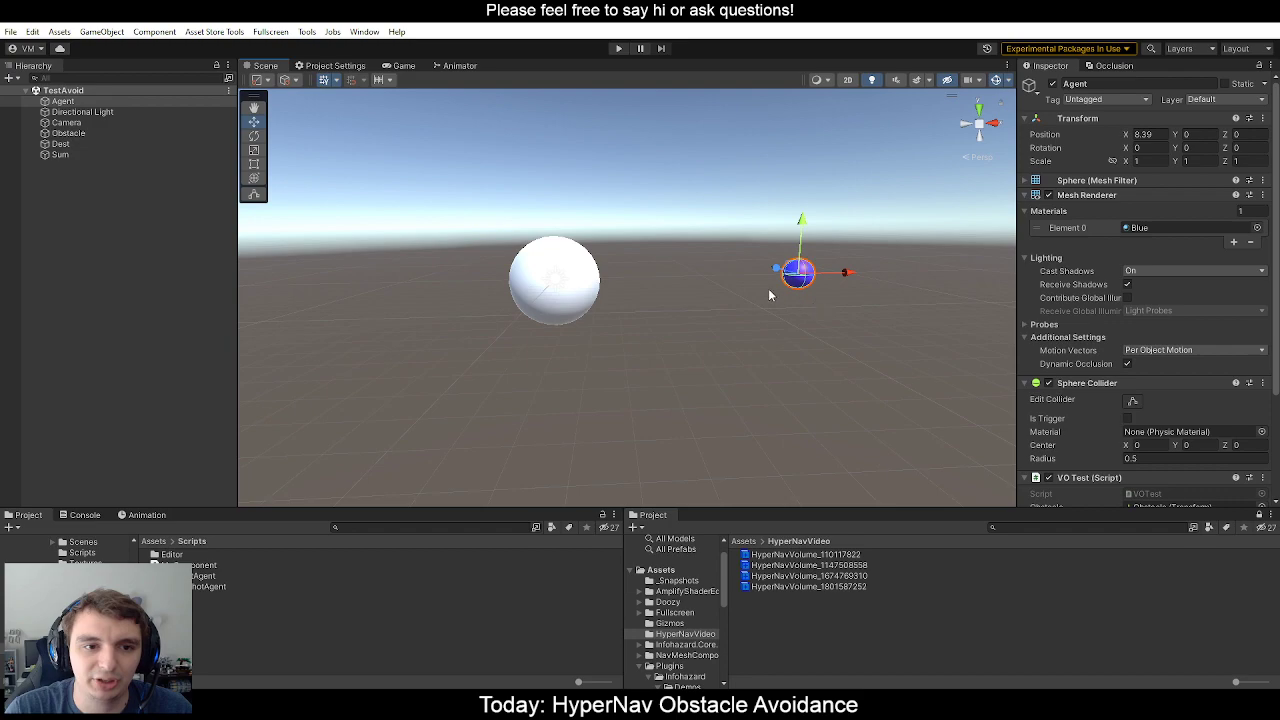
pyautogui.moveTo(553, 278); pyautogui.dragTo(586, 302, button='middle')
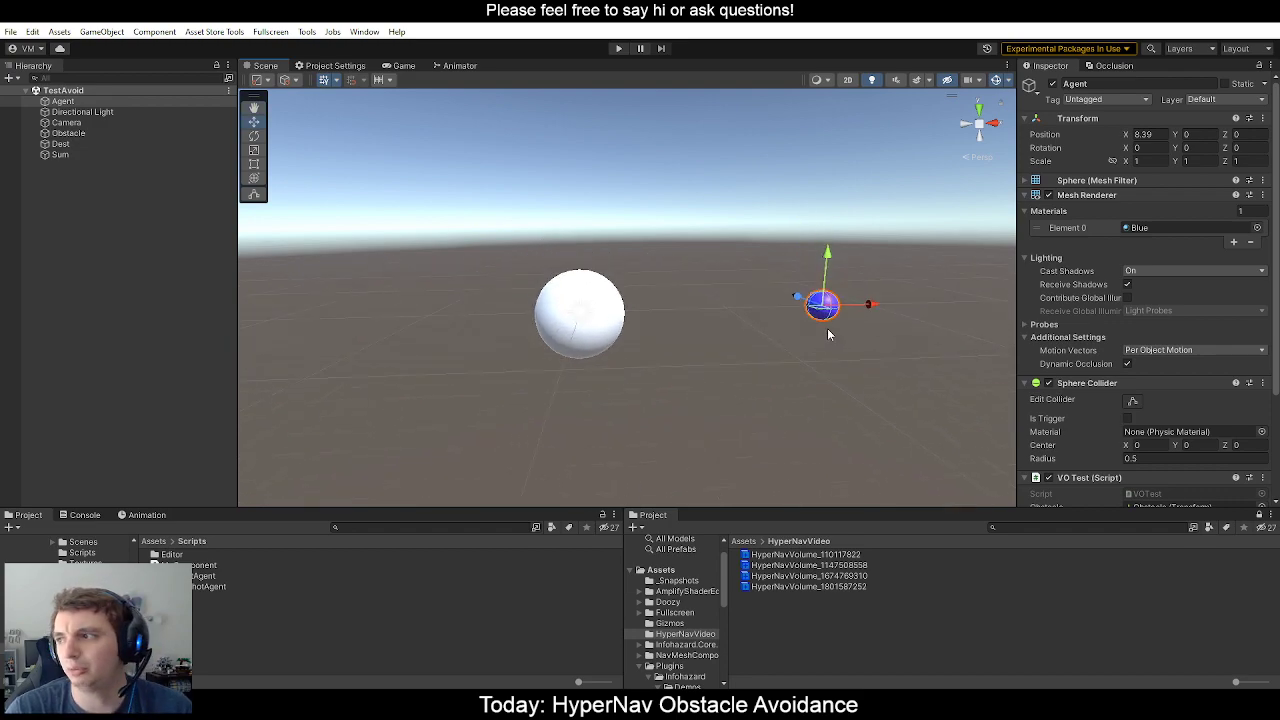
pyautogui.moveTo(731, 325); pyautogui.dragTo(723, 337, button='middle')
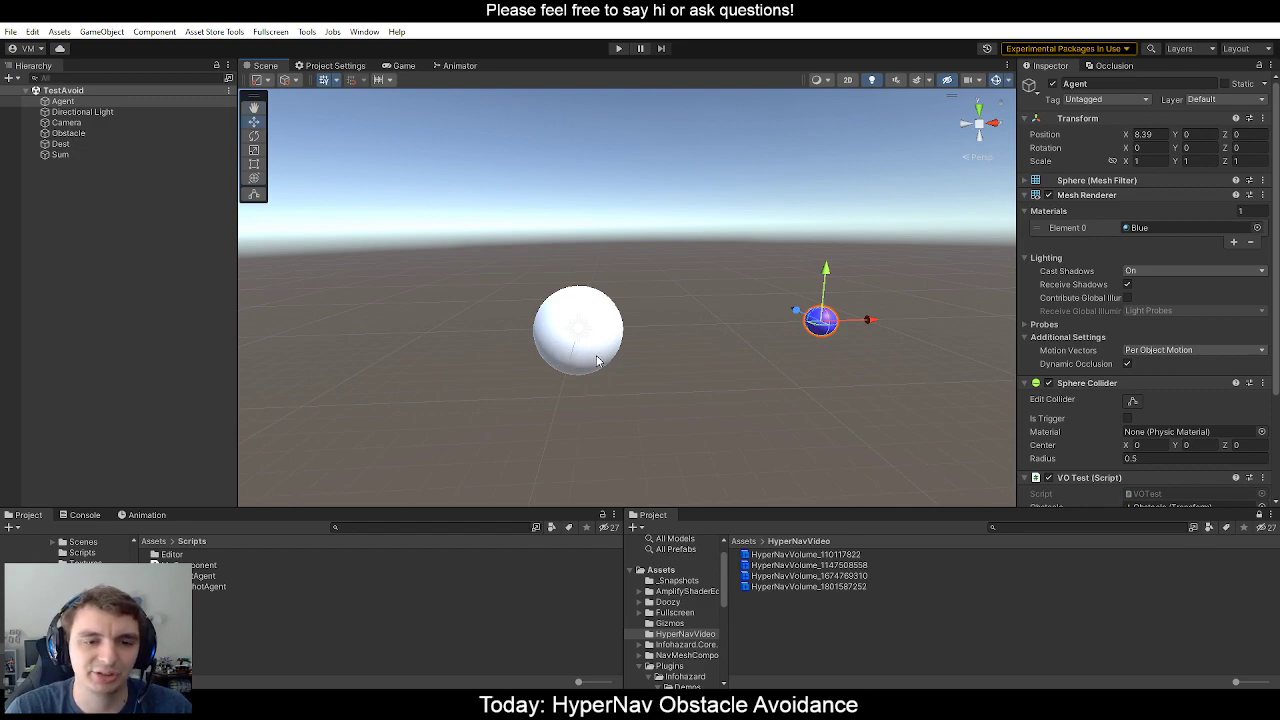
pyautogui.moveTo(594, 358); pyautogui.dragTo(625, 312, button='middle')
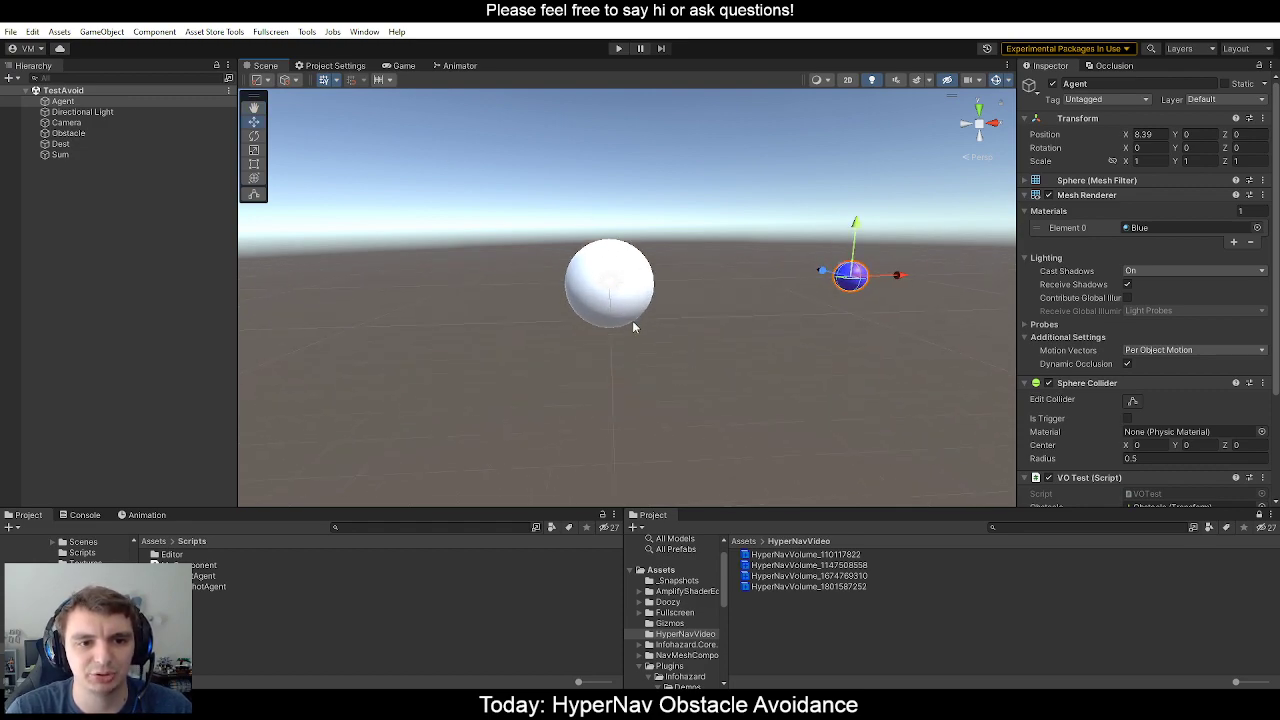
pyautogui.scroll(-1, 711, 304)
pyautogui.moveTo(711, 304); pyautogui.dragTo(615, 290, button='middle')
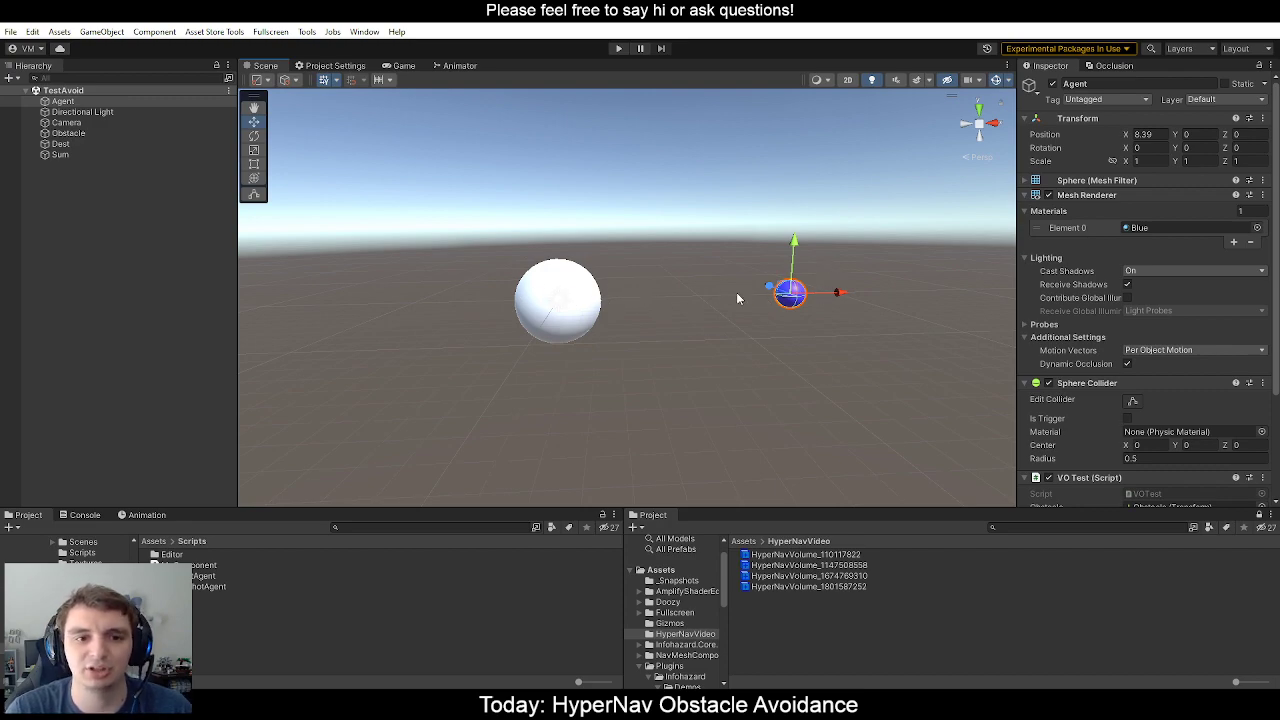
pyautogui.scroll(-1, 600, 298)
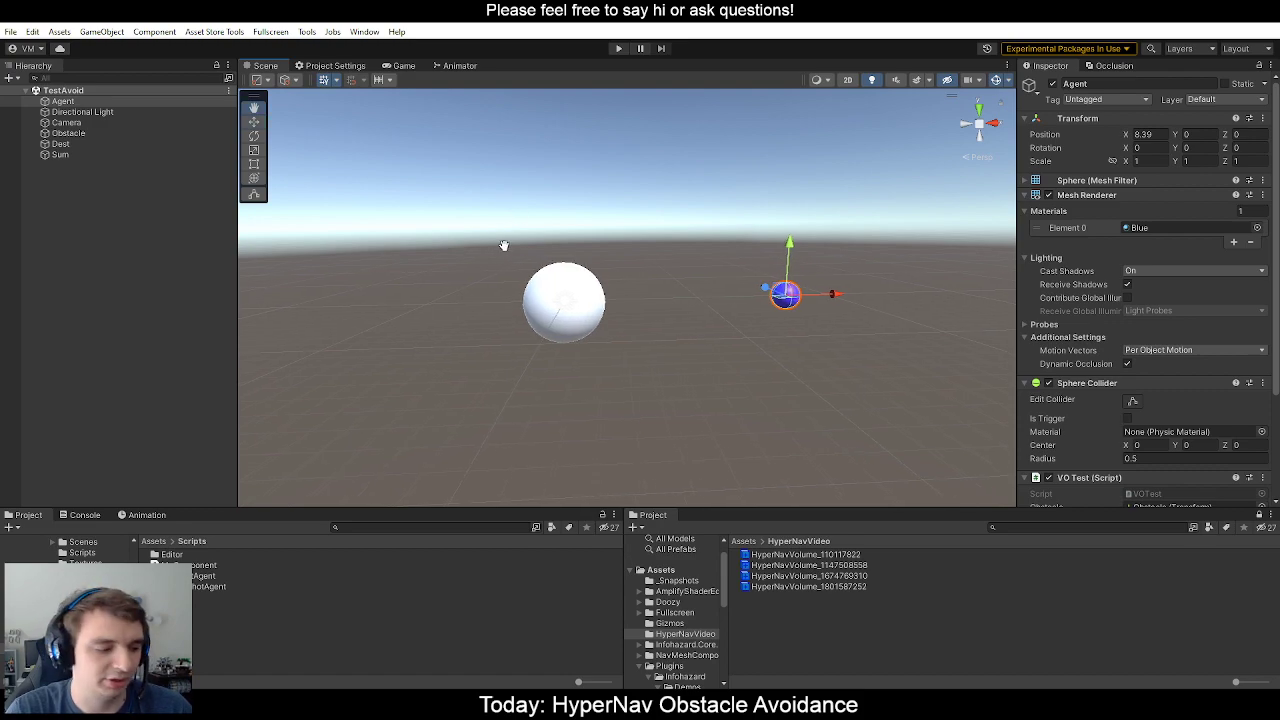
pyautogui.moveTo(503, 246); pyautogui.dragTo(511, 246, button='middle')
pyautogui.scroll(1, 687, 303)
pyautogui.scroll(-2, 686, 303)
pyautogui.moveTo(684, 303)
pyautogui.mouseDown(button='middle')
pyautogui.moveTo(663, 271)
pyautogui.moveTo(666, 306)
pyautogui.mouseUp(button='middle')
pyautogui.scroll(3, 702, 312)
pyautogui.moveTo(741, 341); pyautogui.dragTo(694, 320, button='right')
pyautogui.scroll(2, 557, 309)
pyautogui.scroll(-1, 557, 309)
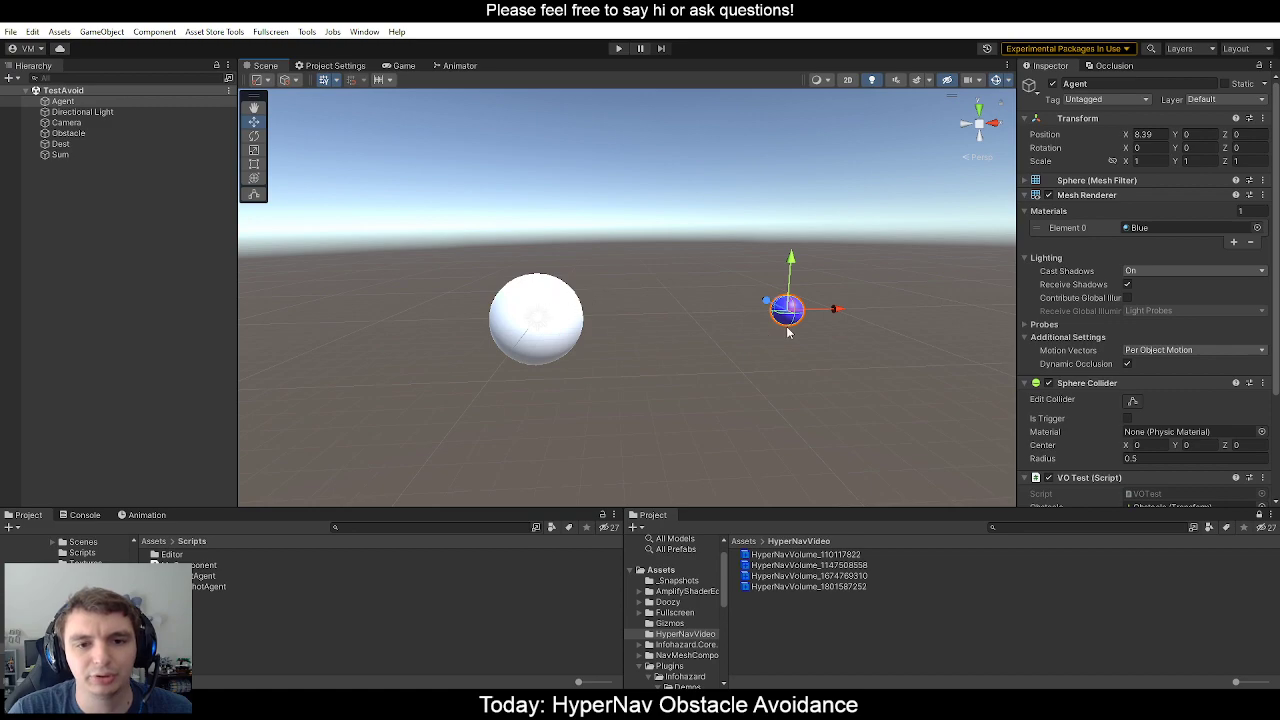
pyautogui.moveTo(532, 306); pyautogui.dragTo(638, 278, button='middle')
pyautogui.scroll(7, 657, 294)
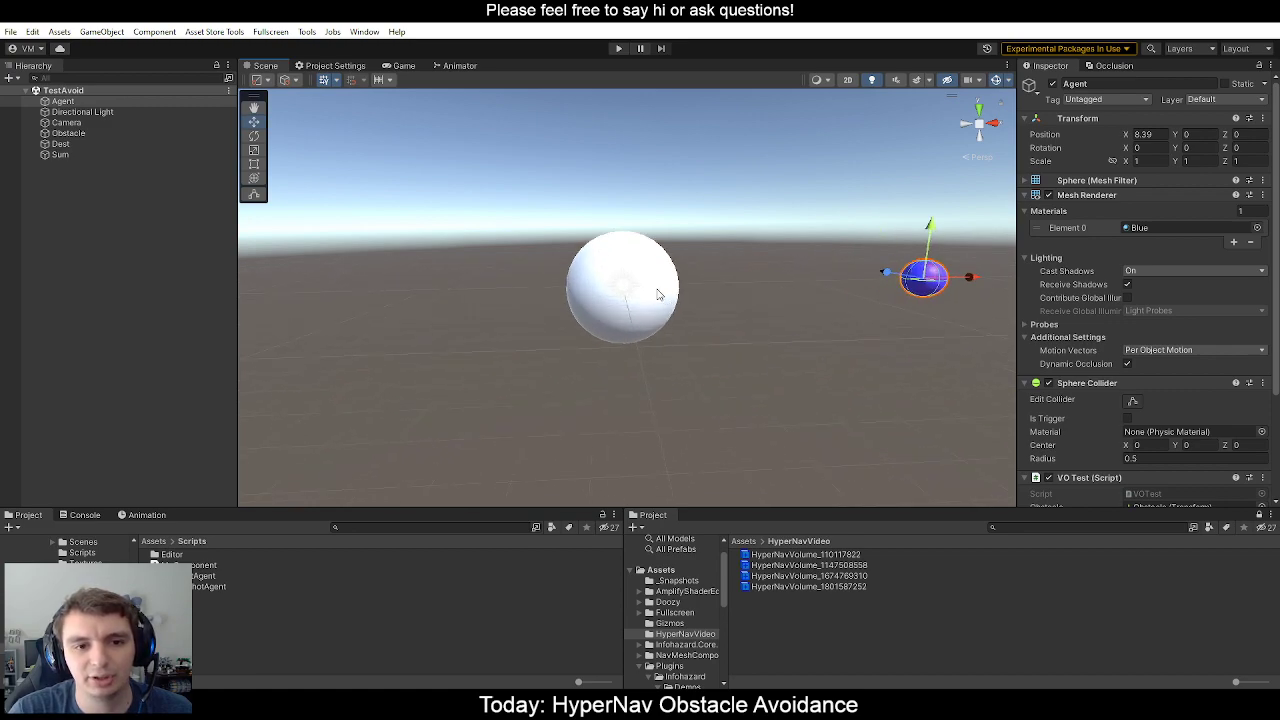
pyautogui.moveTo(694, 246); pyautogui.dragTo(612, 276, button='middle')
pyautogui.scroll(1, 560, 280)
pyautogui.moveTo(506, 282); pyautogui.dragTo(543, 281, button='middle')
pyautogui.scroll(-2, 622, 294)
pyautogui.moveTo(672, 337); pyautogui.dragTo(654, 335, button='middle')
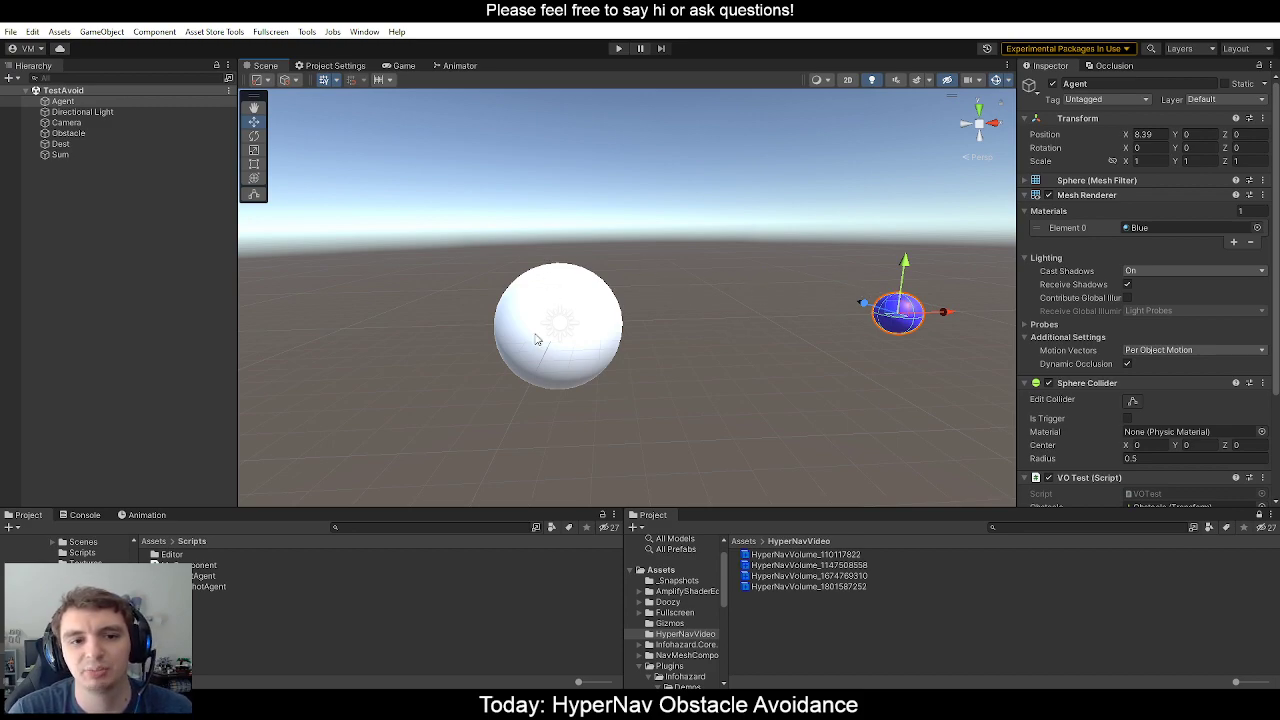
# Try moving the Sum sphere off the Obstacle to about X -3.49, Y 1.17, and undo the move.
pyautogui.click(566, 280)
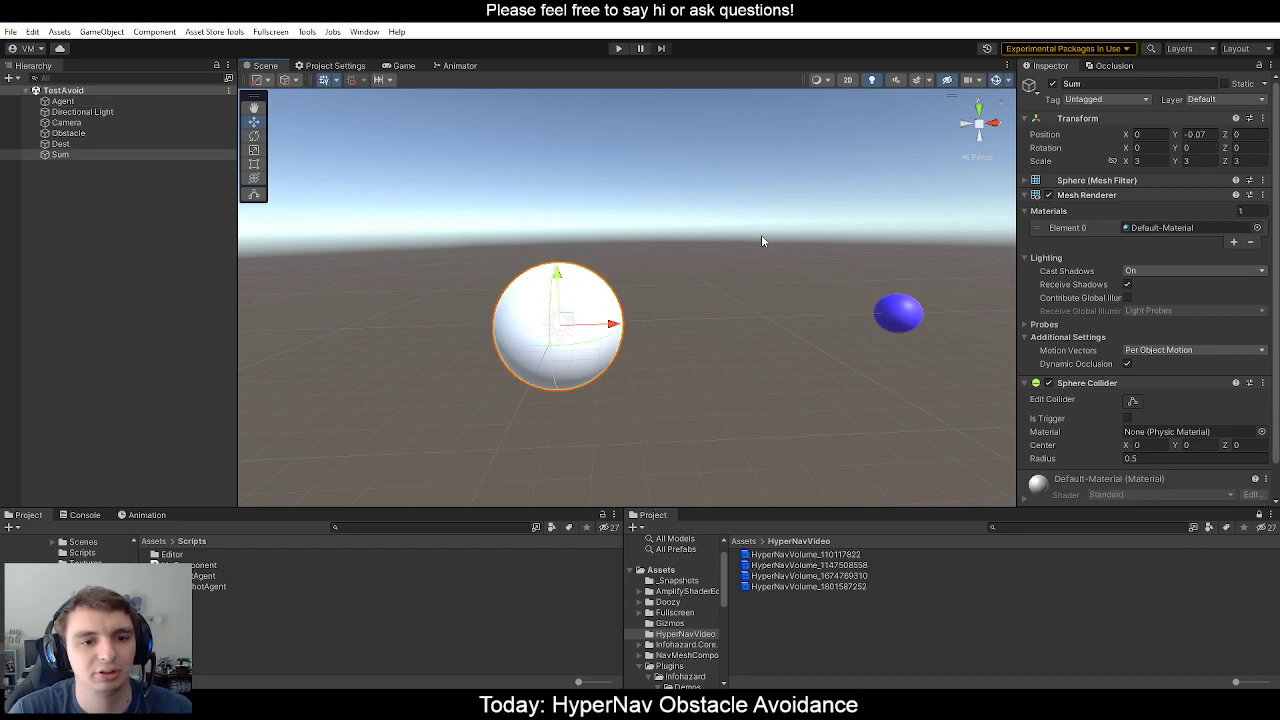
pyautogui.moveTo(566, 318); pyautogui.dragTo(420, 275)
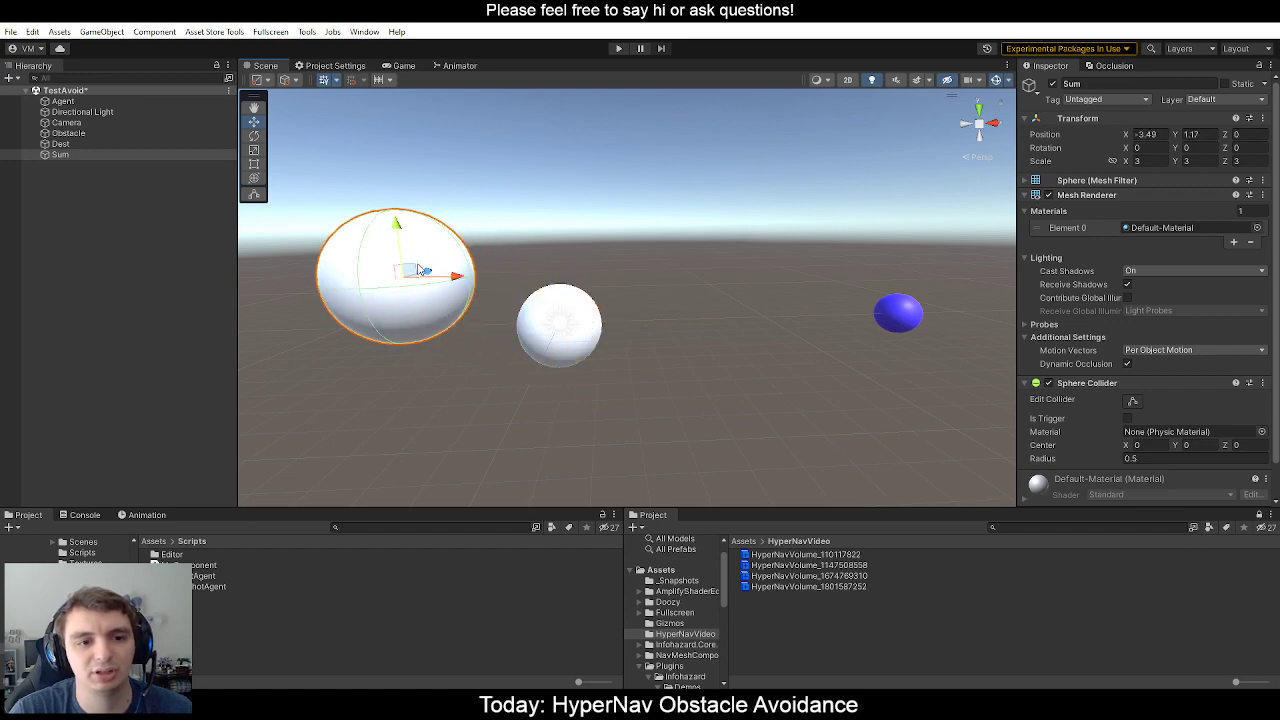
pyautogui.hotkey('ctrl', 'z')
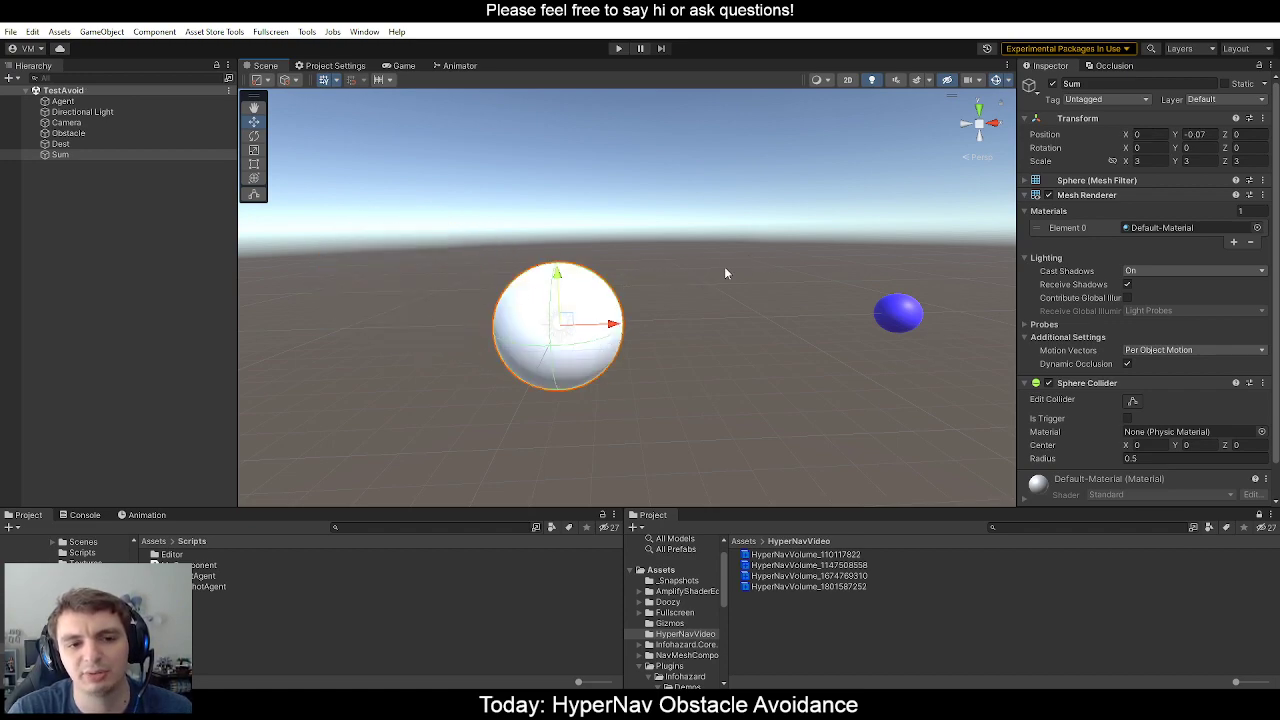
# Move the Sum sphere along the X axis to about 4.56, between the Obstacle and Agent spheres.
pyautogui.scroll(1, 628, 342)
pyautogui.scroll(-1, 637, 312)
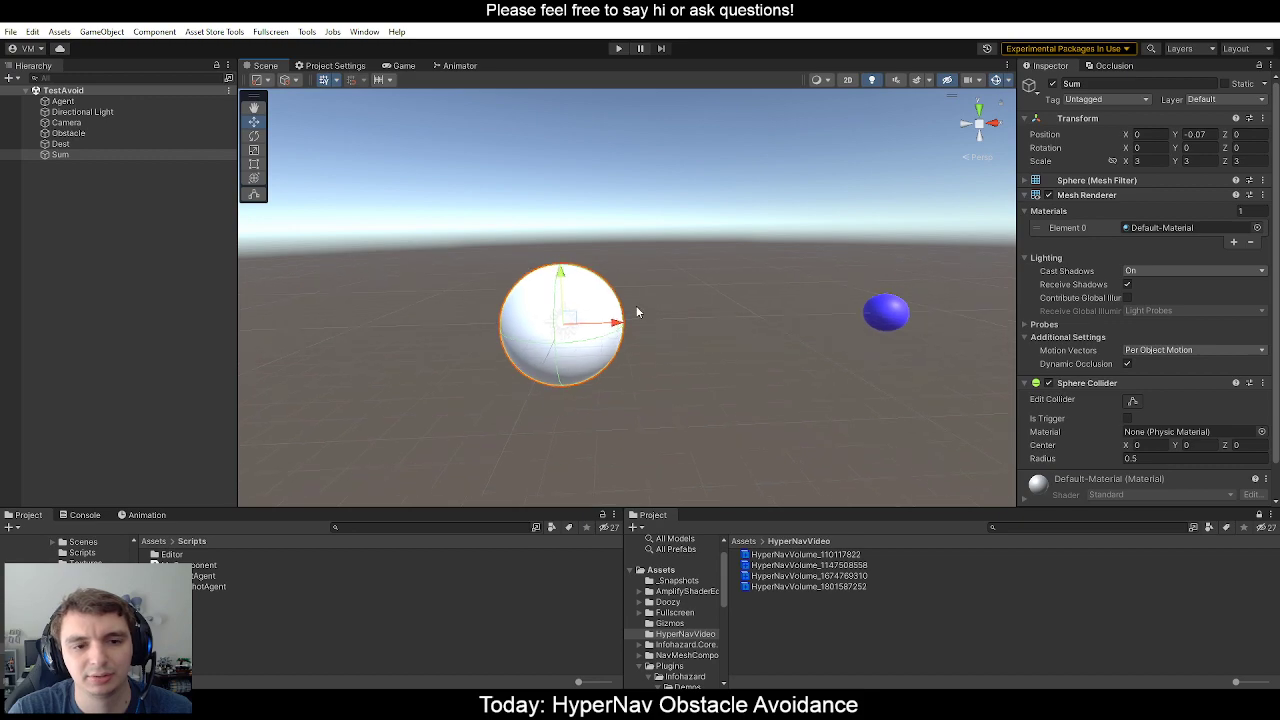
pyautogui.moveTo(637, 312); pyautogui.dragTo(644, 281, button='middle')
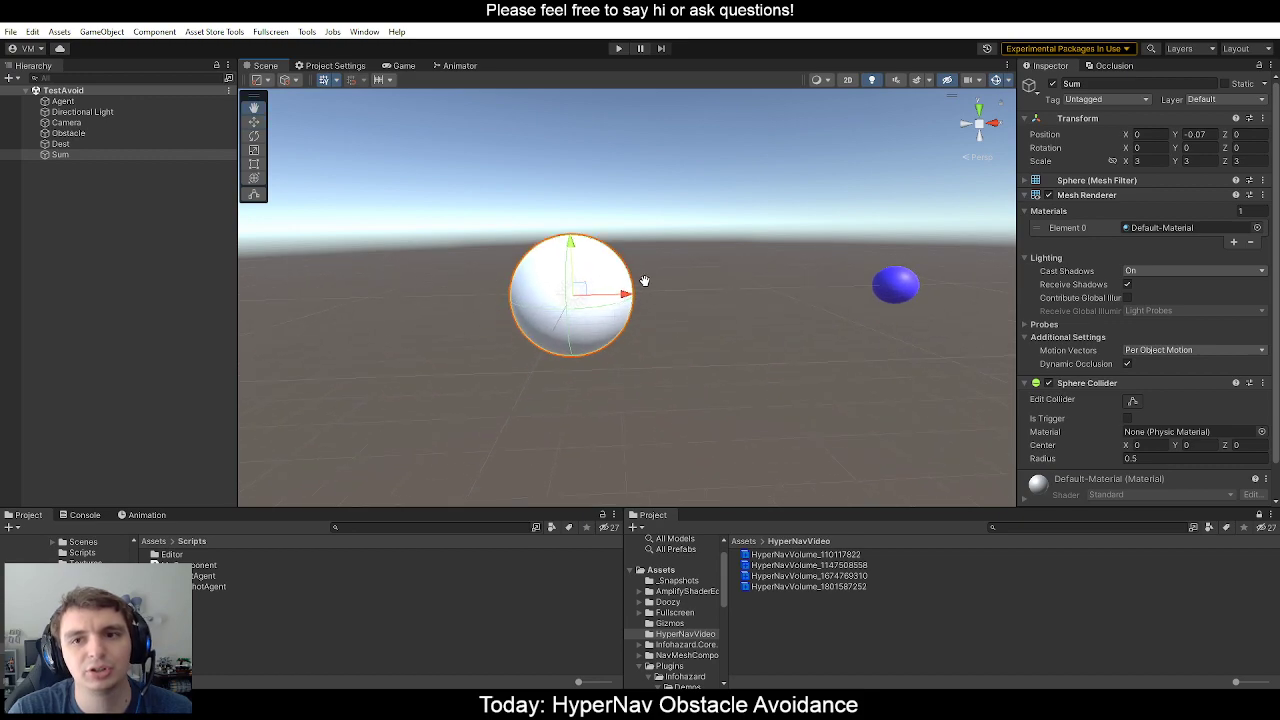
pyautogui.keyDown('alt'); pyautogui.moveTo(661, 238); pyautogui.dragTo(706, 342); pyautogui.keyUp('alt')
pyautogui.keyDown('alt'); pyautogui.scroll(4, 627, 275); pyautogui.keyUp('alt')
pyautogui.hotkey('ctrl', 'z')
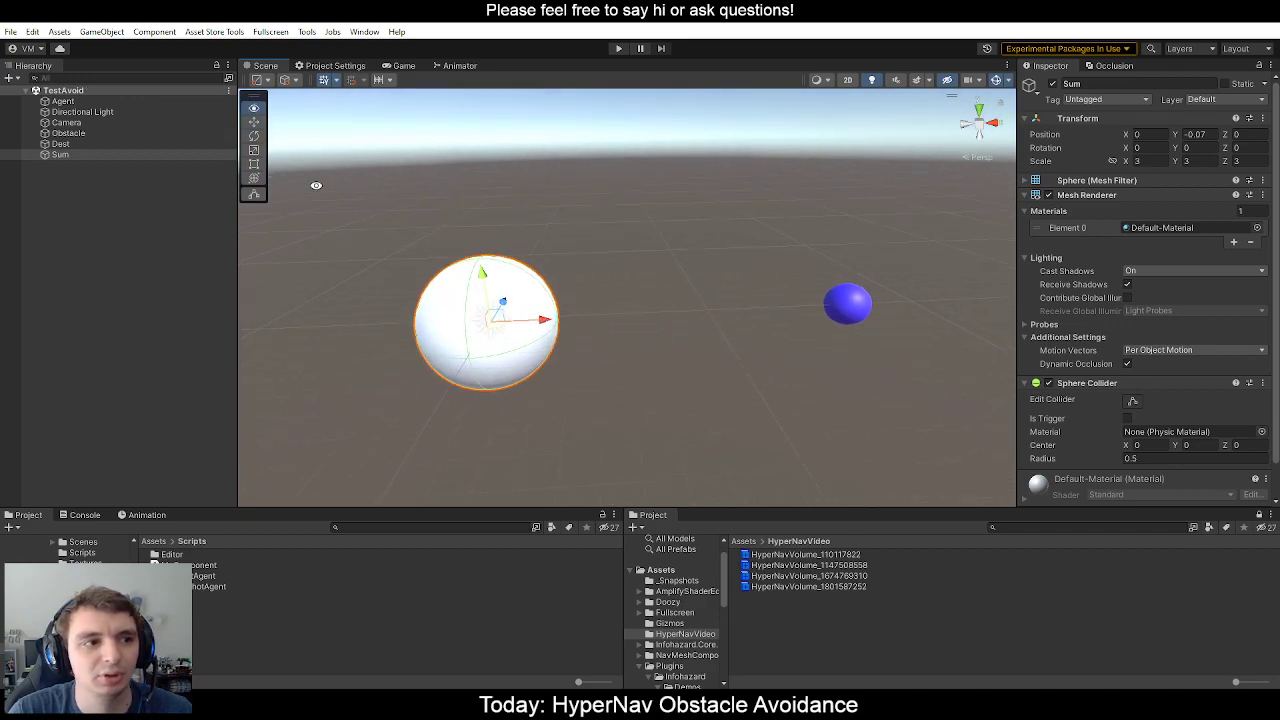
pyautogui.moveTo(466, 264)
pyautogui.keyDown('alt'); pyautogui.mouseDown()
pyautogui.moveTo(467, 195)
pyautogui.moveTo(466, 243)
pyautogui.mouseUp(); pyautogui.keyUp('alt')
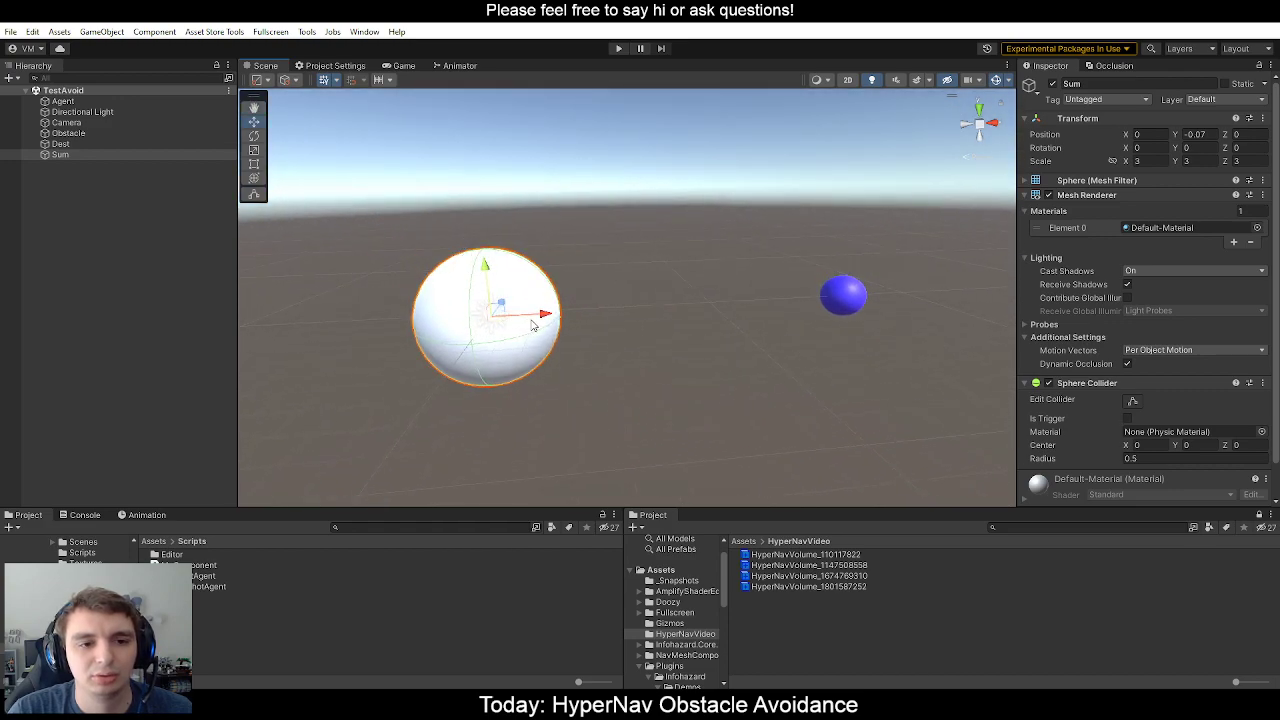
pyautogui.moveTo(546, 318); pyautogui.dragTo(744, 322)
# Inspect the Obstacle and Agent spheres' transforms and compare their sizes with the separated Sum sphere.
pyautogui.keyDown('alt'); pyautogui.moveTo(571, 270); pyautogui.dragTo(592, 316); pyautogui.keyUp('alt')
pyautogui.click(592, 308)
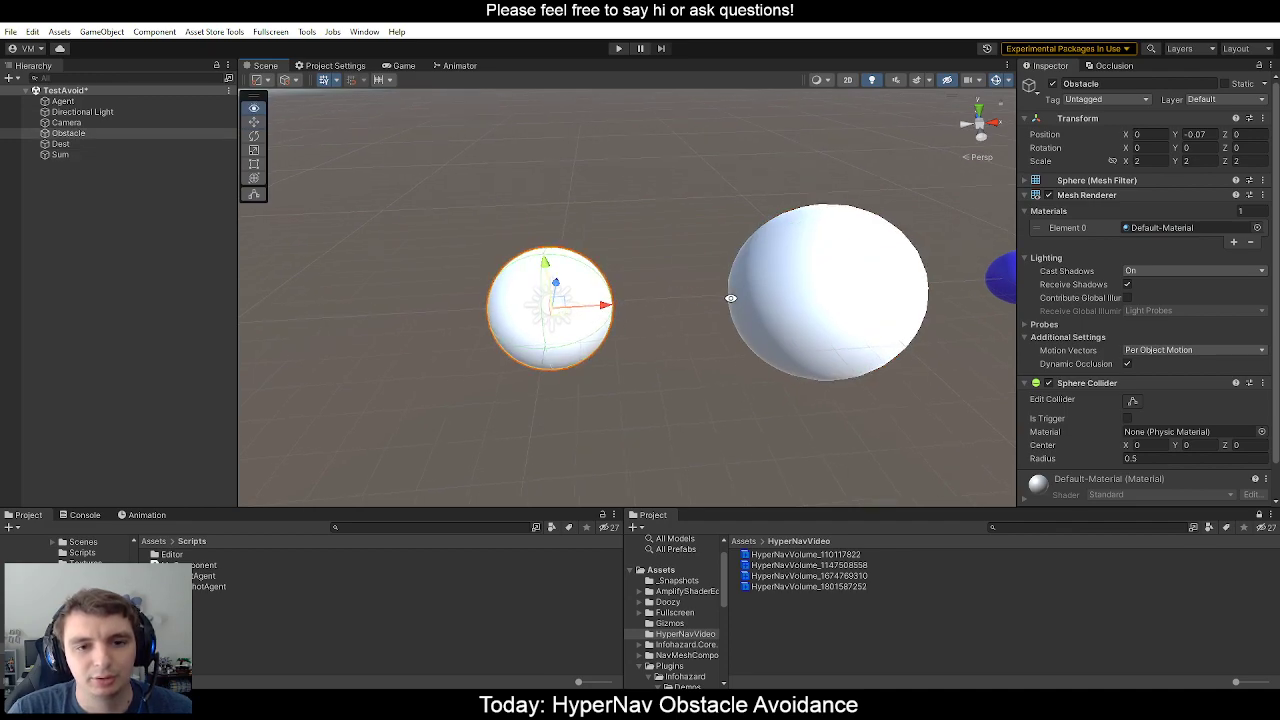
pyautogui.keyDown('alt'); pyautogui.moveTo(950, 288); pyautogui.dragTo(727, 291, button='middle'); pyautogui.keyUp('alt')
pyautogui.click(820, 292)
pyautogui.keyDown('alt'); pyautogui.moveTo(551, 329); pyautogui.dragTo(577, 283); pyautogui.keyUp('alt')
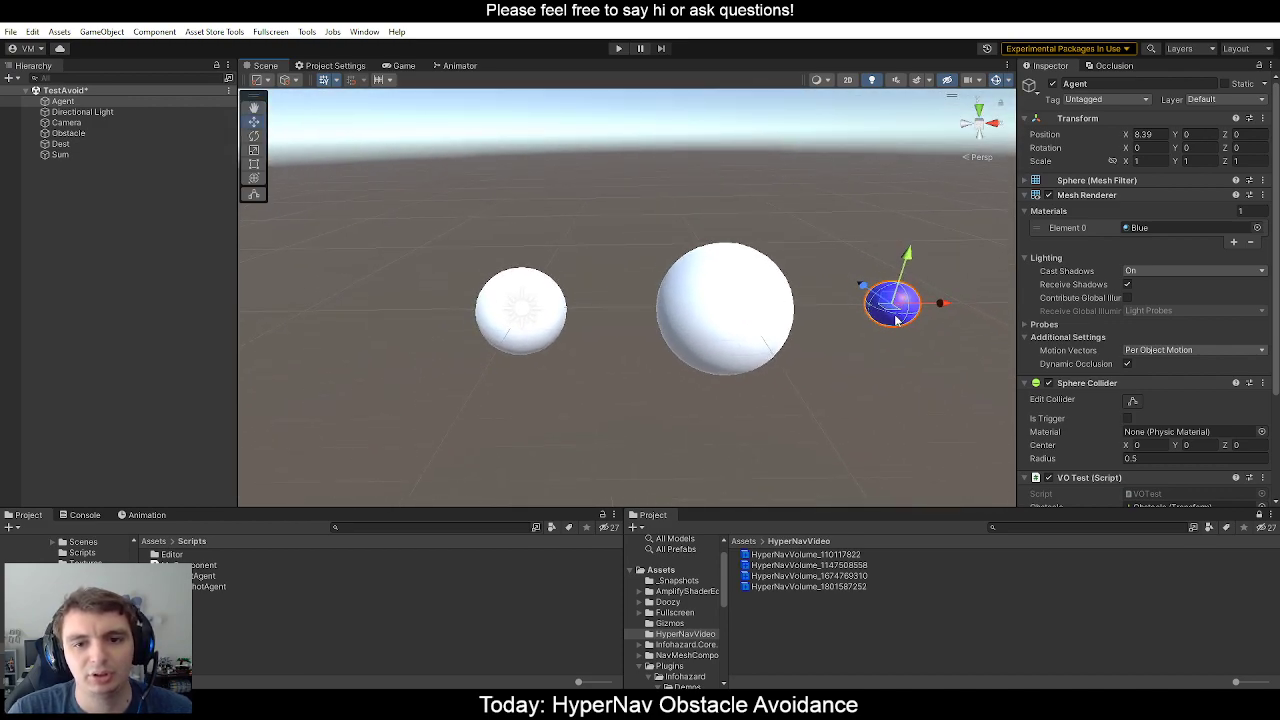
pyautogui.keyDown('alt'); pyautogui.moveTo(887, 306); pyautogui.dragTo(627, 291); pyautogui.keyUp('alt')
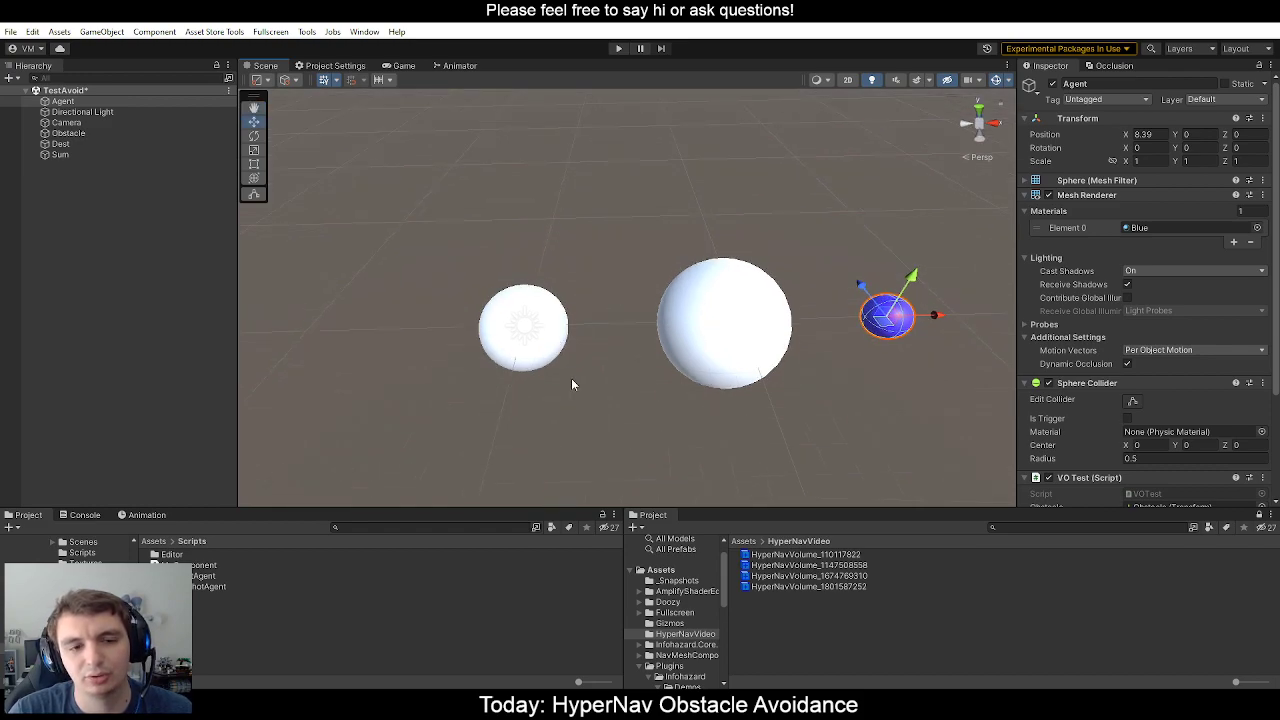
pyautogui.keyDown('alt'); pyautogui.moveTo(571, 380); pyautogui.dragTo(554, 320); pyautogui.keyUp('alt')
# Set the Sum sphere's scale to 4 on the X, Y and Z axes.
pyautogui.click(683, 326)
pyautogui.click(1140, 161)
pyautogui.write('4')
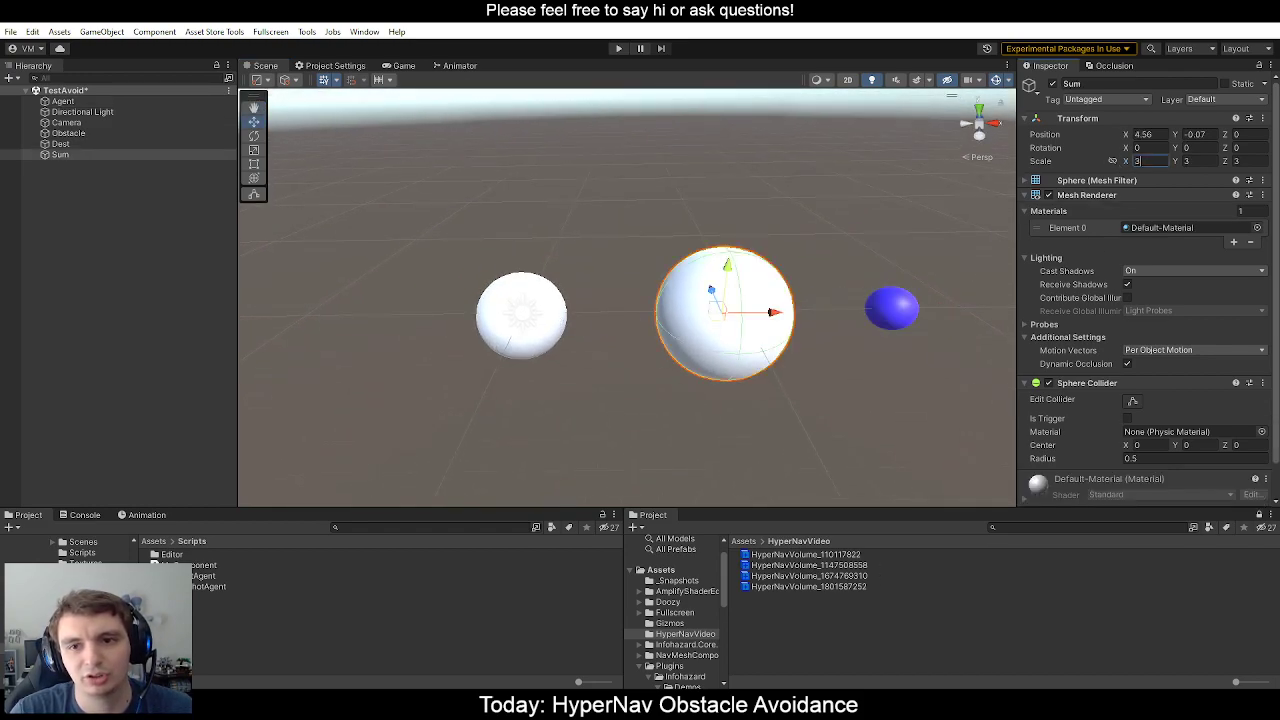
pyautogui.press('Tab')
pyautogui.write('4')
pyautogui.press('Tab')
pyautogui.write('4')
pyautogui.keyDown('alt'); pyautogui.moveTo(700, 262); pyautogui.dragTo(696, 258); pyautogui.keyUp('alt')
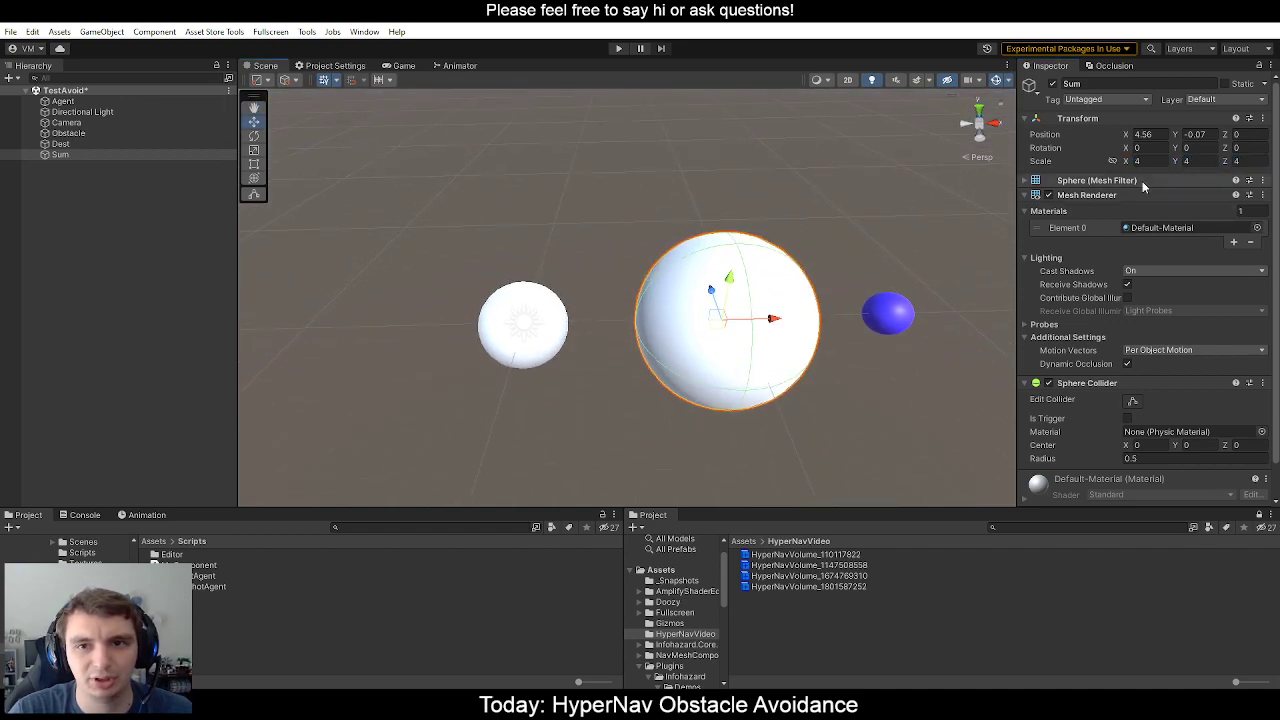
# Try resetting the Sum sphere's whole transform, and undo the reset.
pyautogui.rightClick(1070, 138)
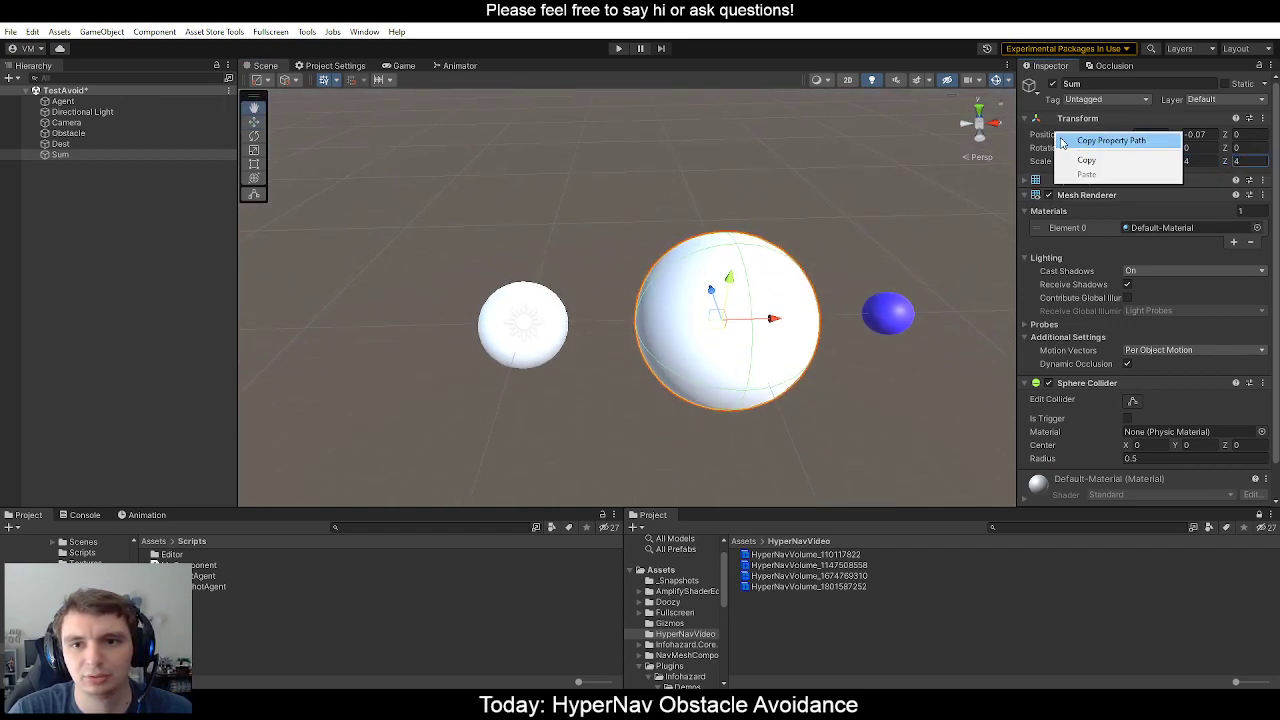
pyautogui.rightClick(1078, 118)
pyautogui.click(1116, 126)
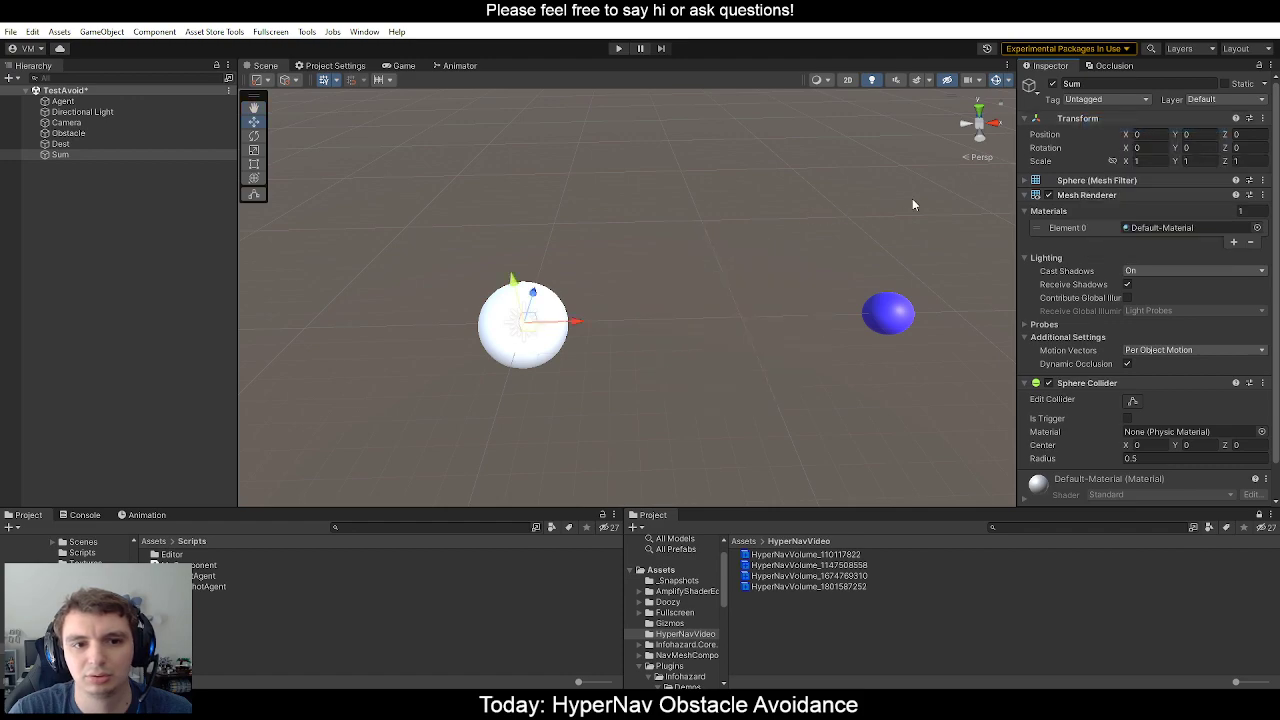
pyautogui.hotkey('ctrl', 'z')
pyautogui.rightClick(1076, 121)
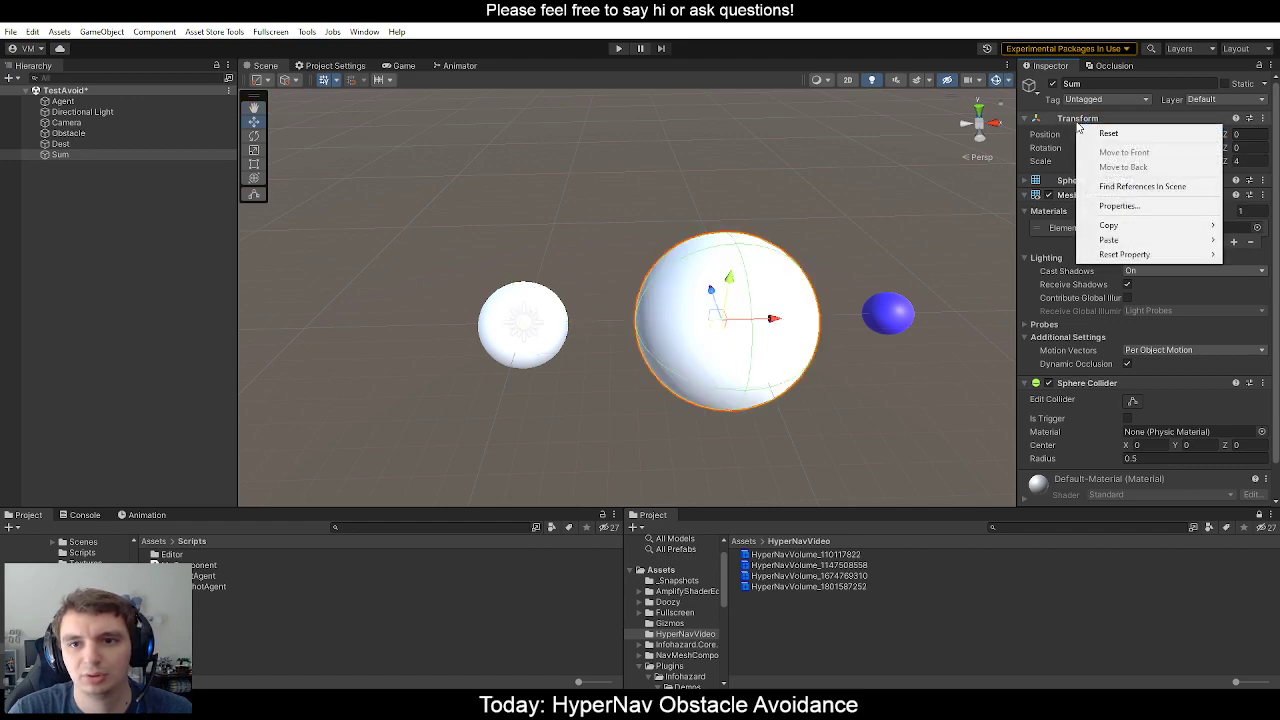
pyautogui.click(1055, 122)
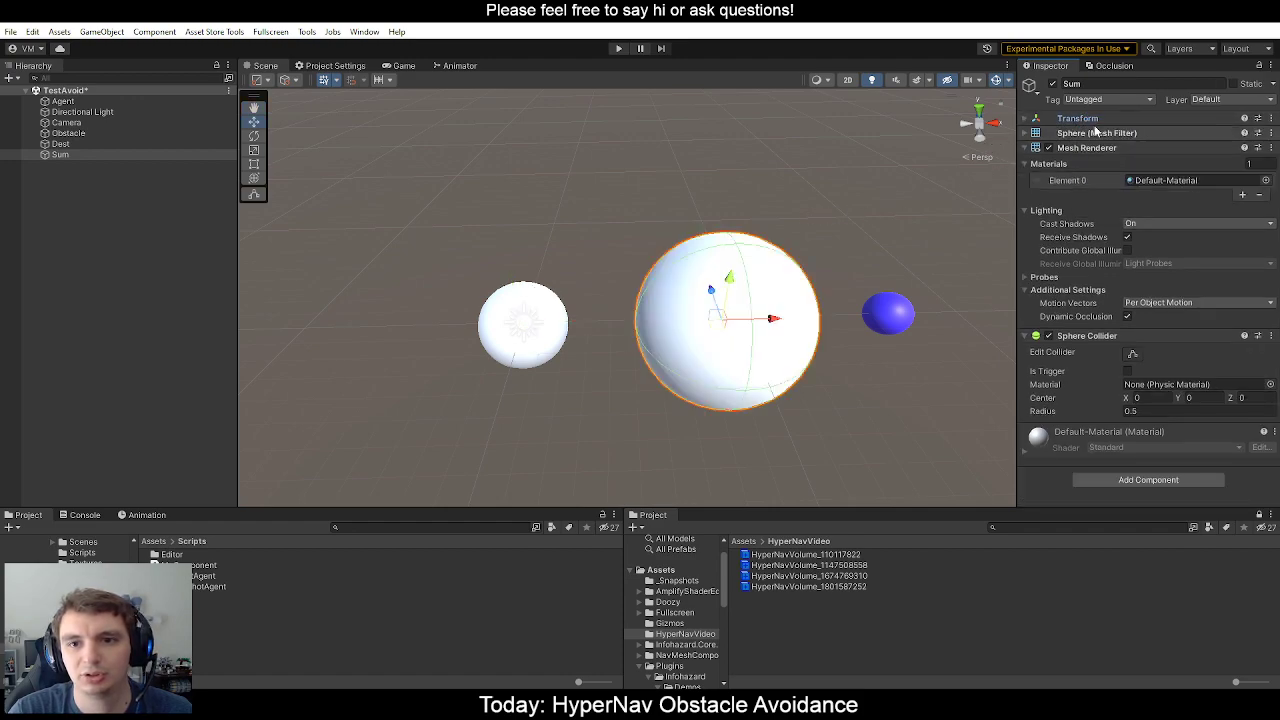
# Set the Sum sphere's X and Y position to 0 so it is centred on the Obstacle sphere.
pyautogui.click(1083, 120)
pyautogui.click(1147, 135)
pyautogui.write('0')
pyautogui.press('Tab')
pyautogui.write('0')
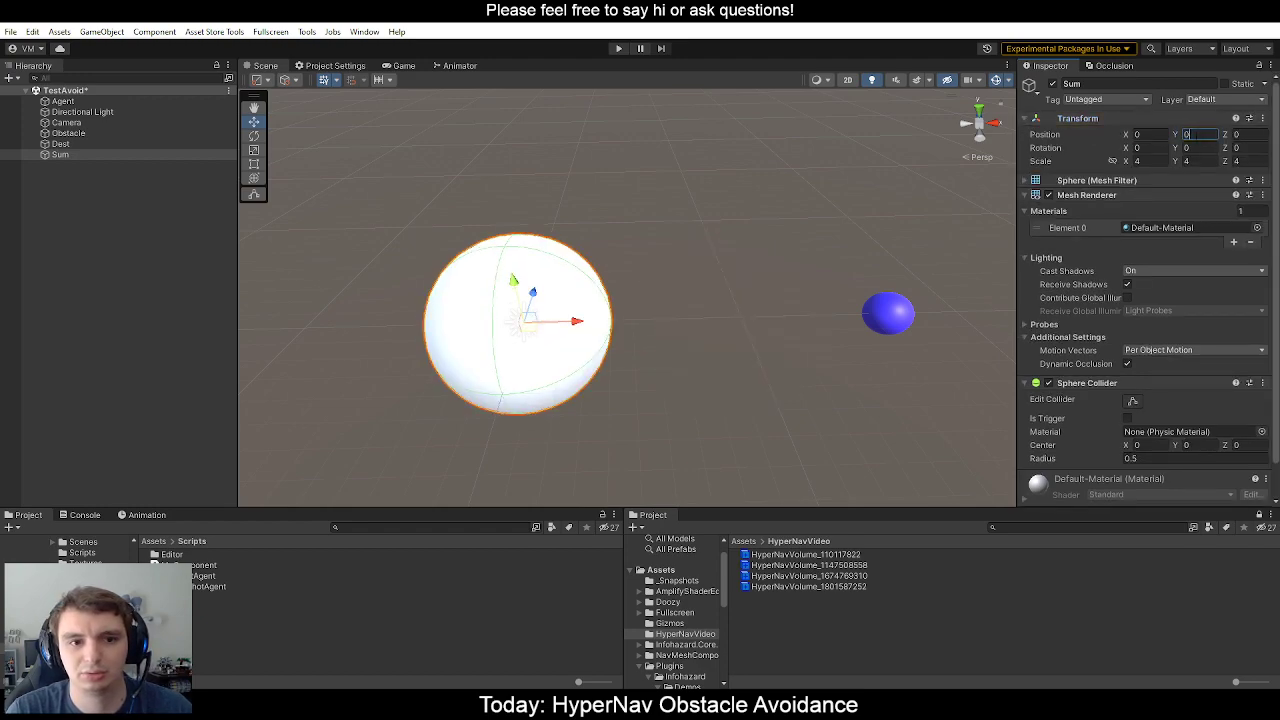
pyautogui.moveTo(706, 264); pyautogui.dragTo(762, 236, button='middle')
pyautogui.keyDown('alt'); pyautogui.moveTo(751, 251); pyautogui.dragTo(686, 246); pyautogui.keyUp('alt')
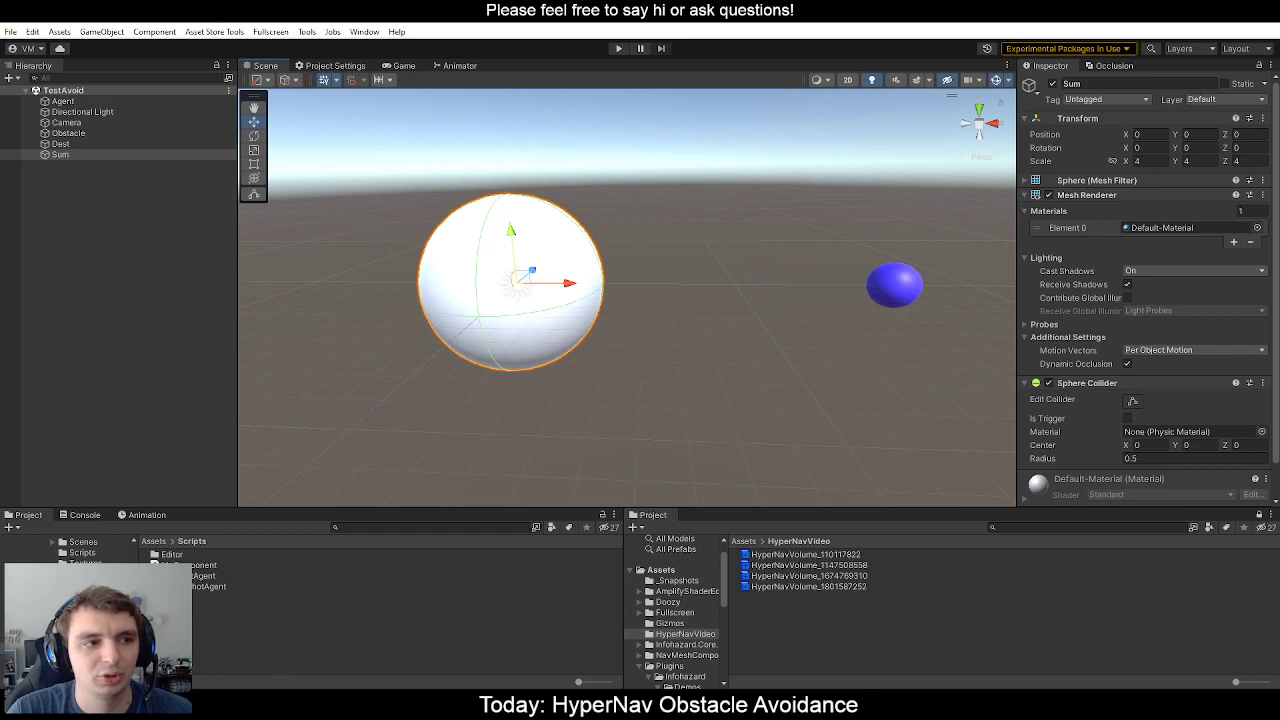
# Switch to Rider and add "float velObstacleRadius = _myRadius * 2 + _obstacleRadius;" after the desiredVel line in VOTest's Update method.
pyautogui.hotkey('alt', 'Tab')
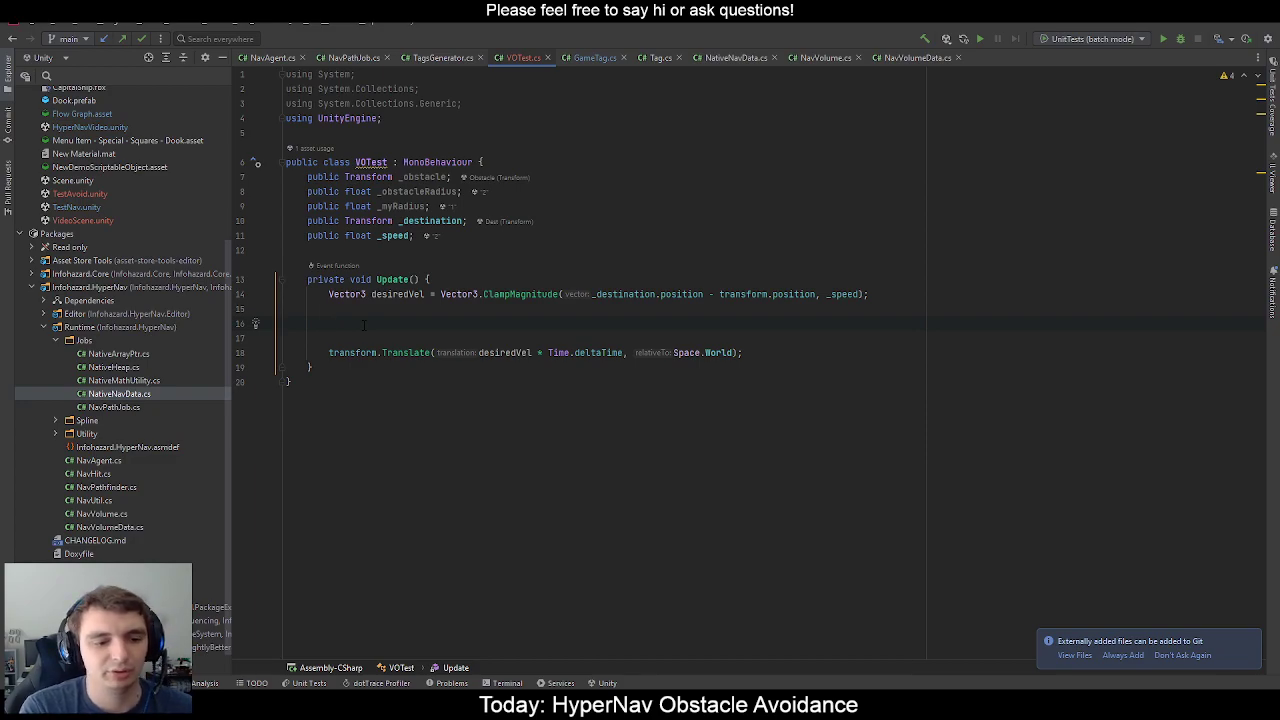
pyautogui.write('float v')
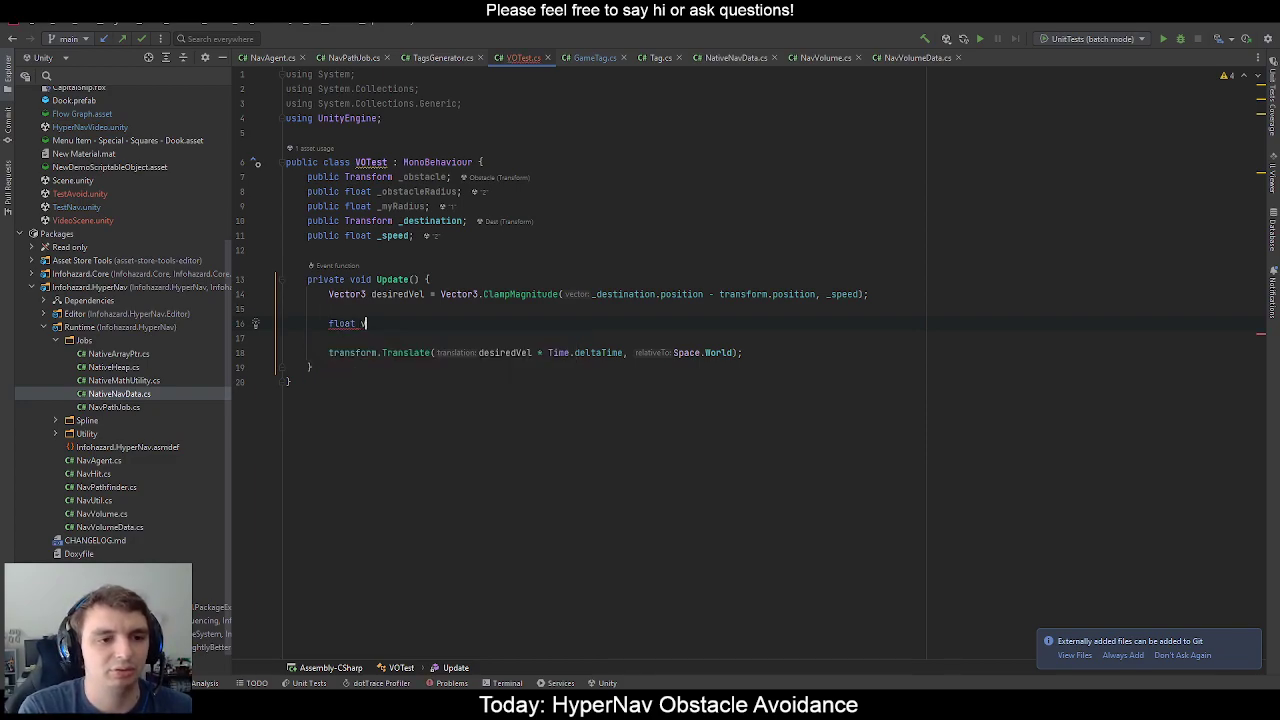
pyautogui.write('elObstacleR')
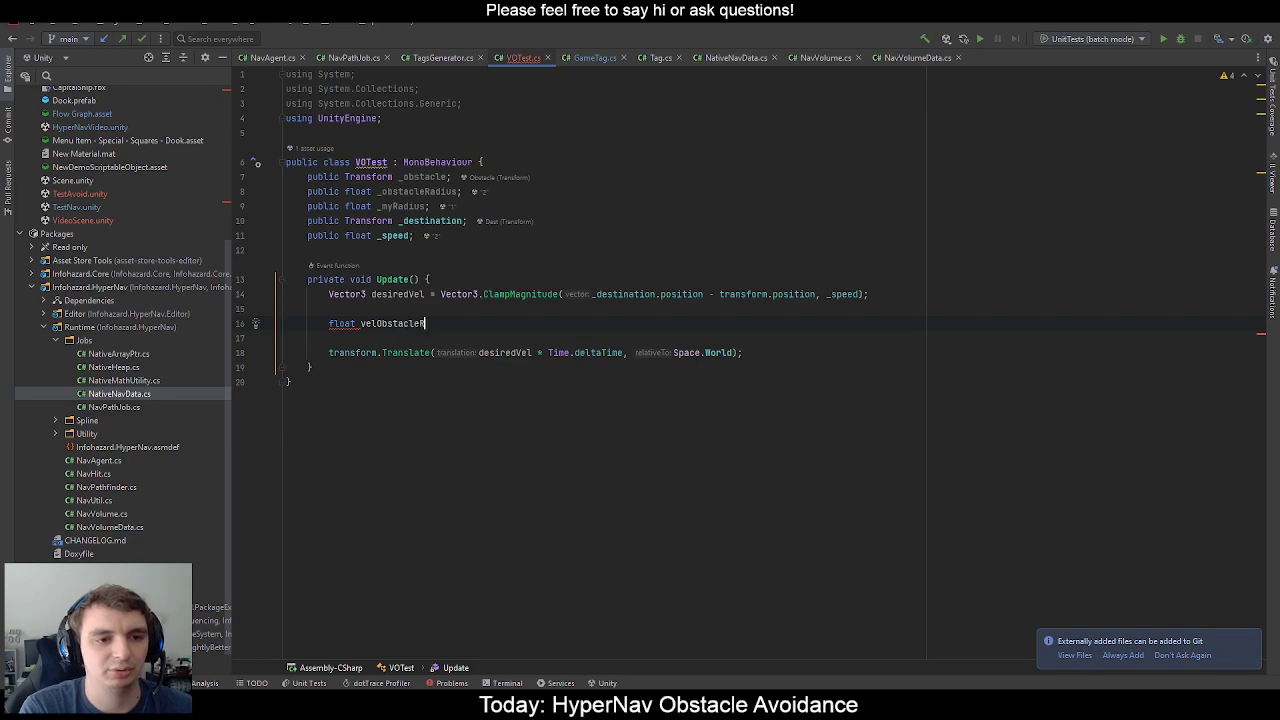
pyautogui.write('adius = _my')
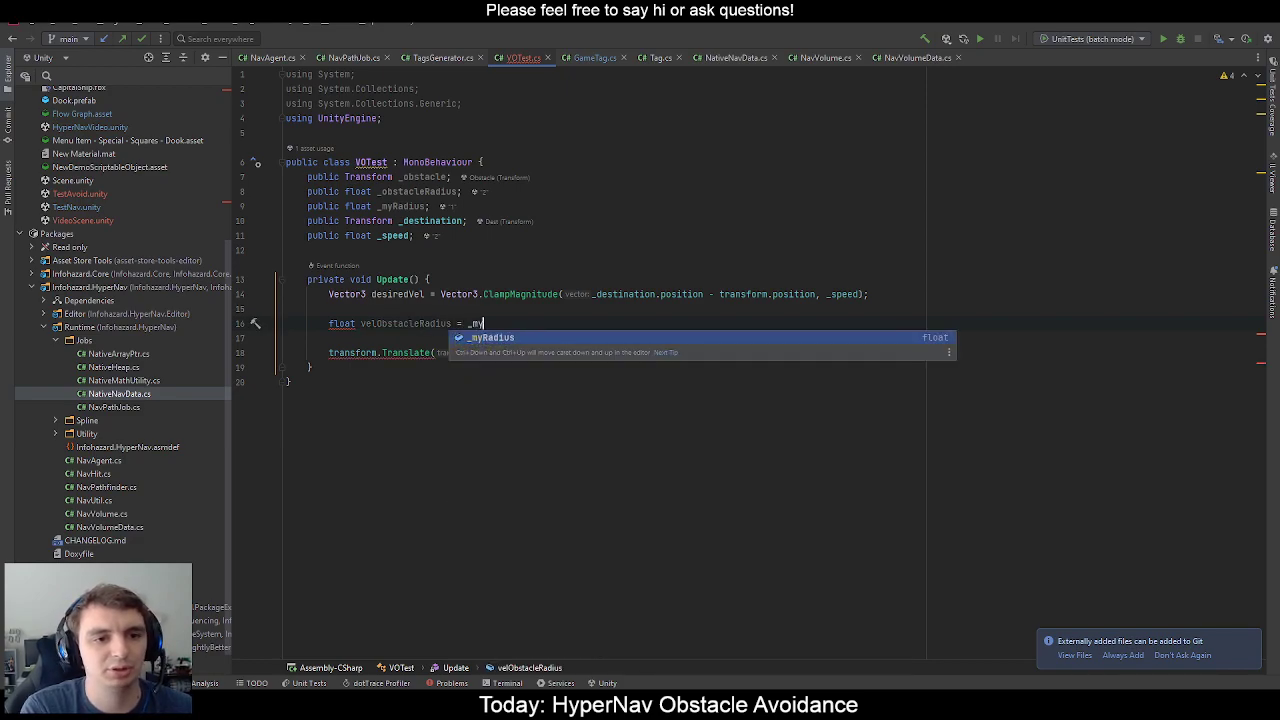
pyautogui.press('Return')
pyautogui.write('* 2')
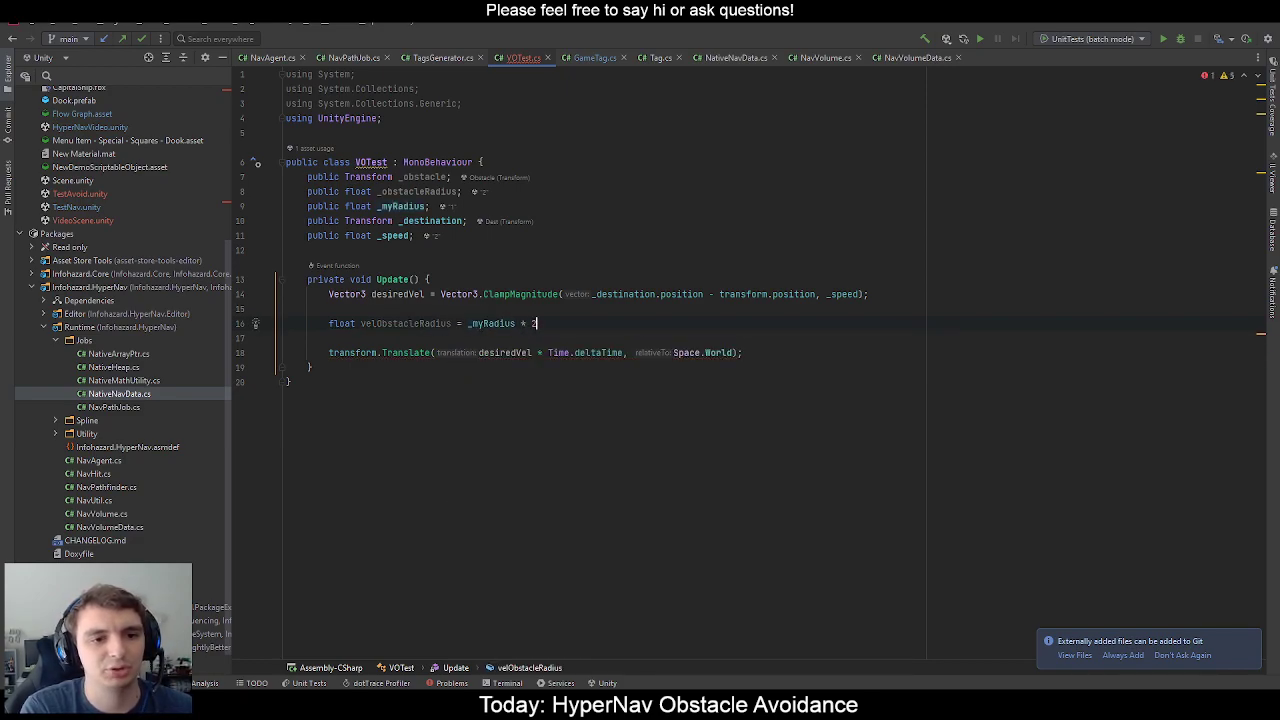
pyautogui.write(' + _obstacleRadius;')
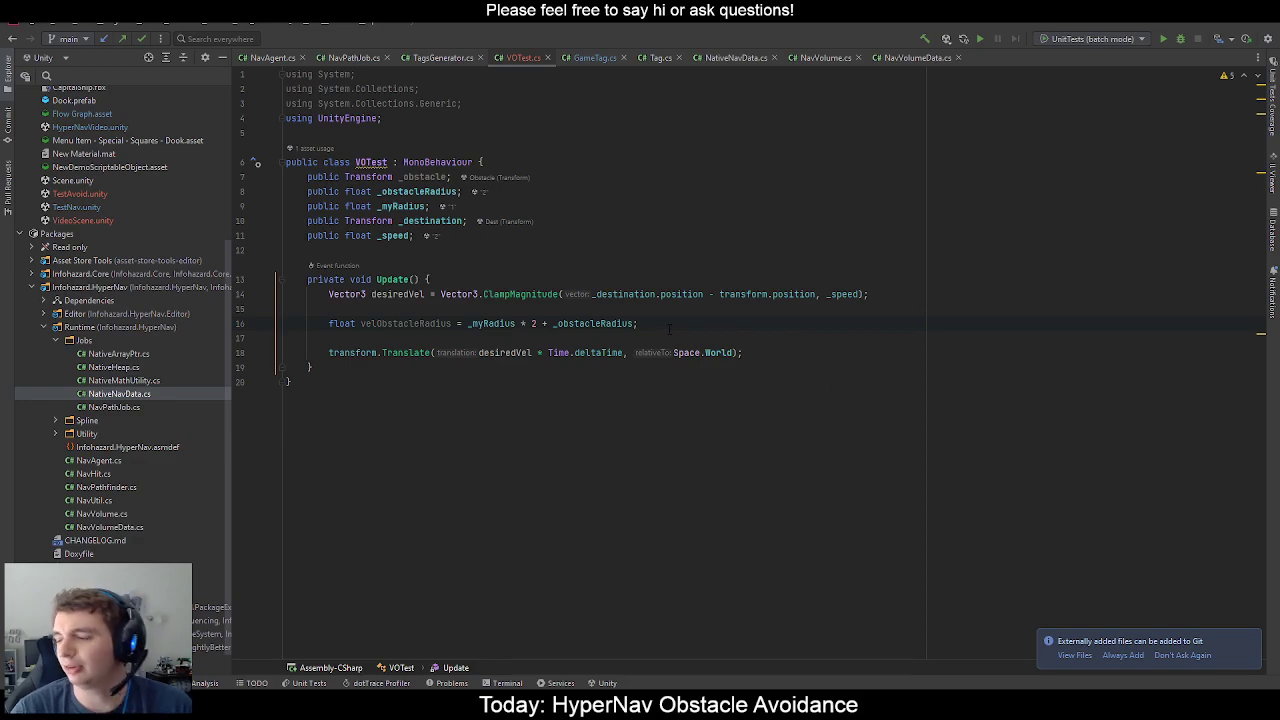
# Find and launch paint.net with a blank canvas for sketching a diagram.
pyautogui.press('super')
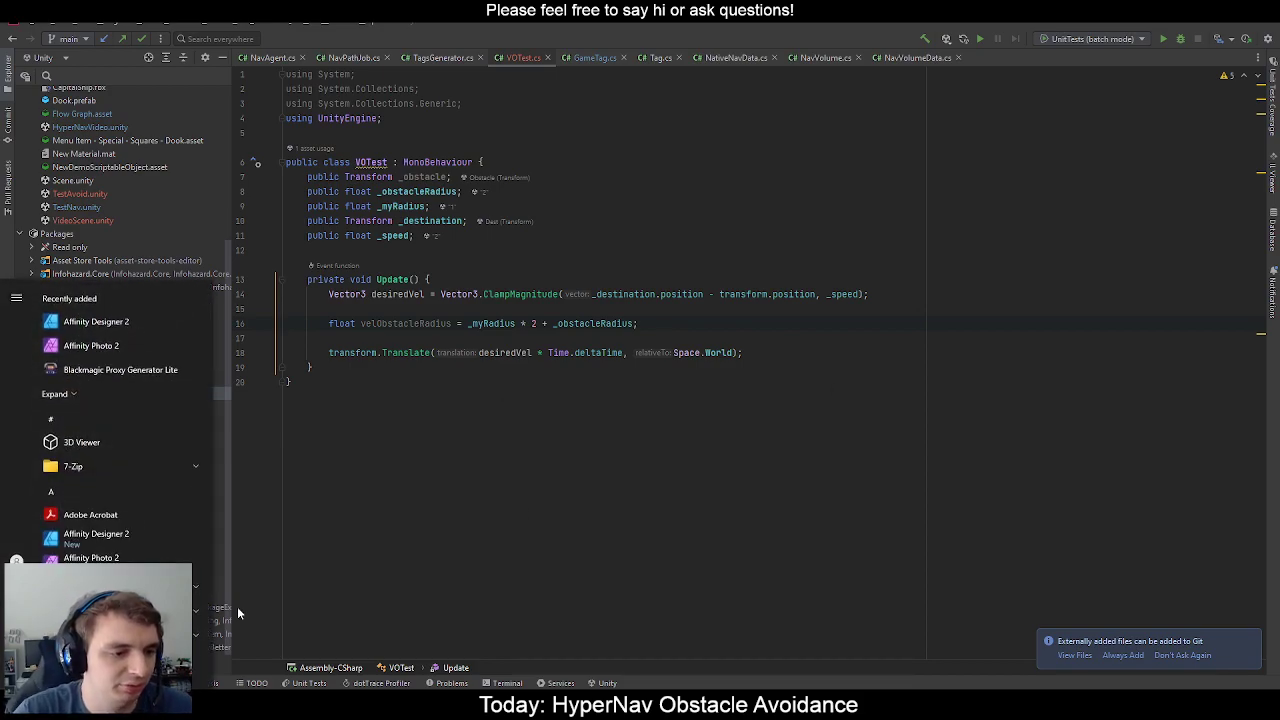
pyautogui.write('paint')
pyautogui.press('Return')
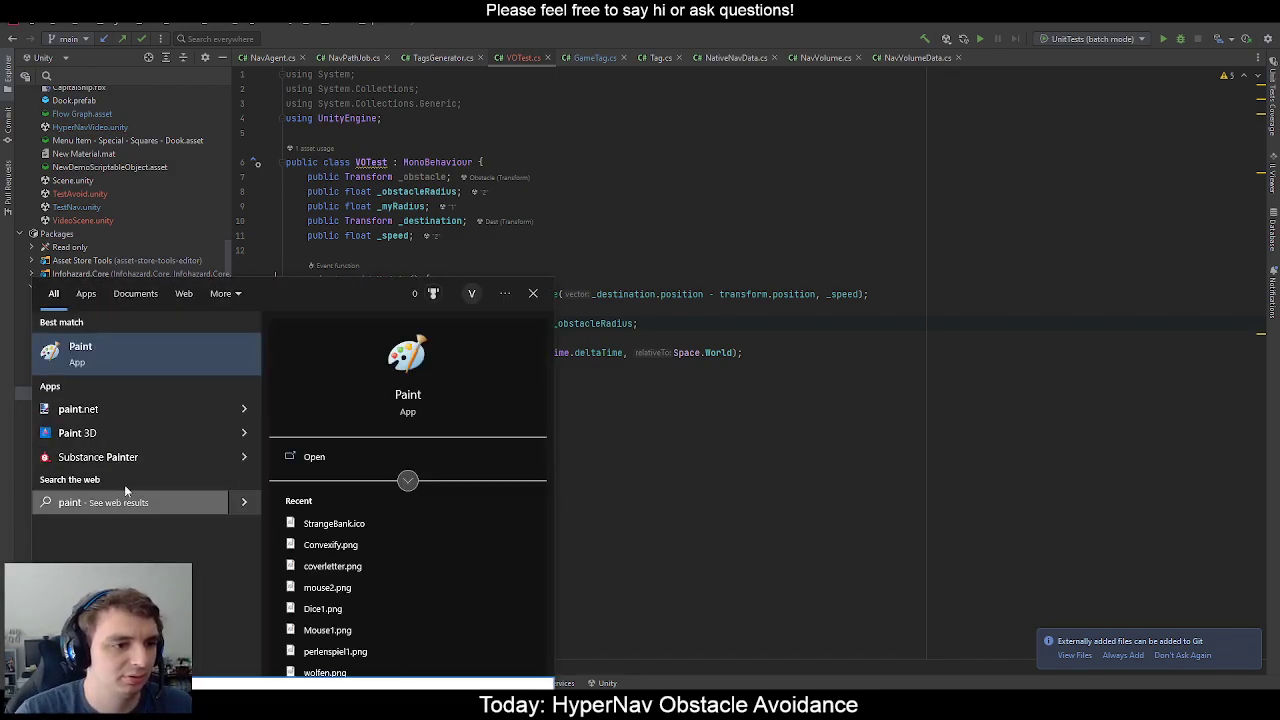
pyautogui.click(100, 412)
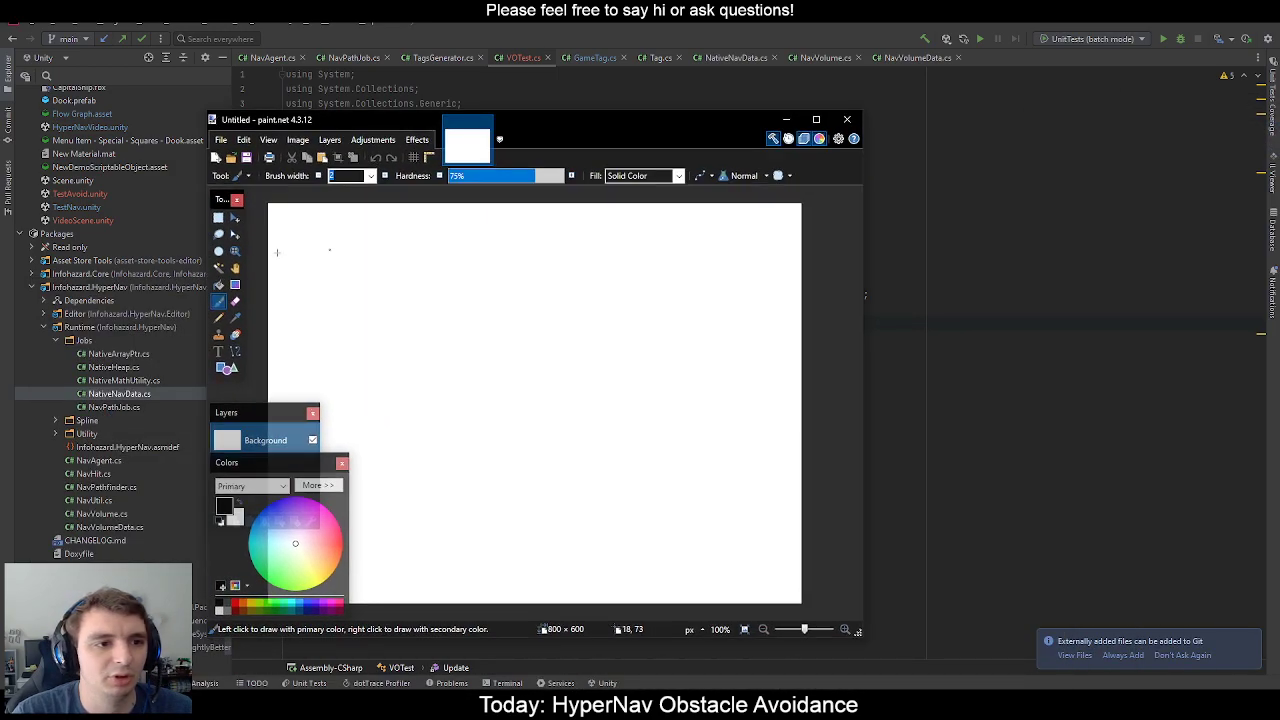
# Try sketching a large circle, a smaller circle beside it and a pair of crossed axes below, and undo all the strokes.
pyautogui.moveTo(489, 432)
pyautogui.mouseDown()
pyautogui.moveTo(500, 388)
pyautogui.moveTo(535, 424)
pyautogui.moveTo(487, 432)
pyautogui.mouseUp()
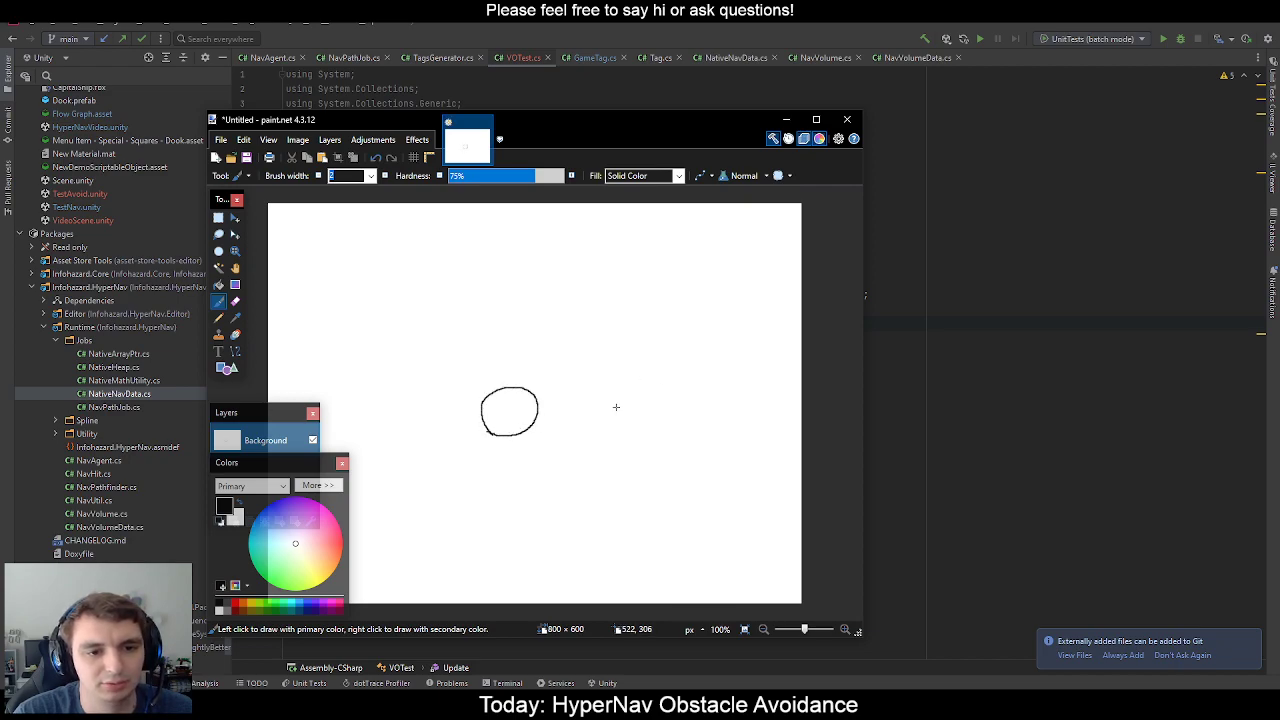
pyautogui.moveTo(620, 413)
pyautogui.mouseDown()
pyautogui.moveTo(627, 397)
pyautogui.moveTo(631, 414)
pyautogui.moveTo(613, 411)
pyautogui.mouseUp()
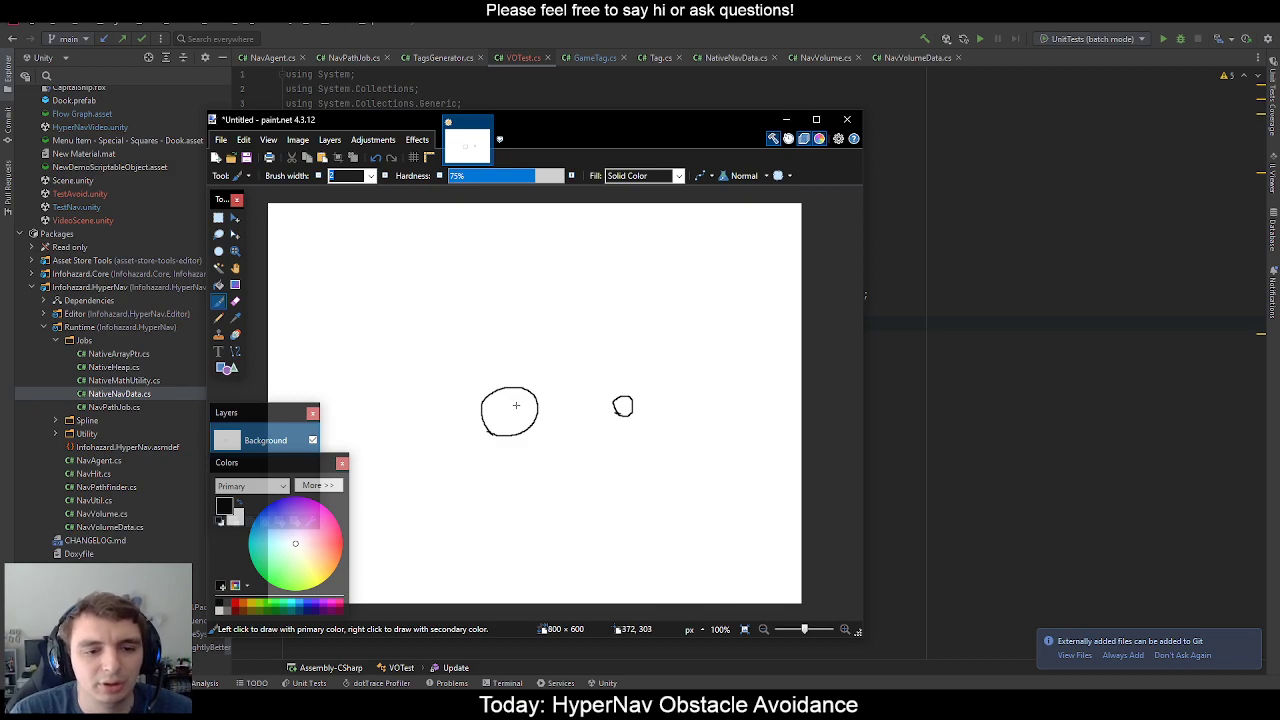
pyautogui.moveTo(577, 496)
pyautogui.mouseDown()
pyautogui.moveTo(575, 441)
pyautogui.moveTo(552, 469)
pyautogui.moveTo(620, 467)
pyautogui.mouseUp()
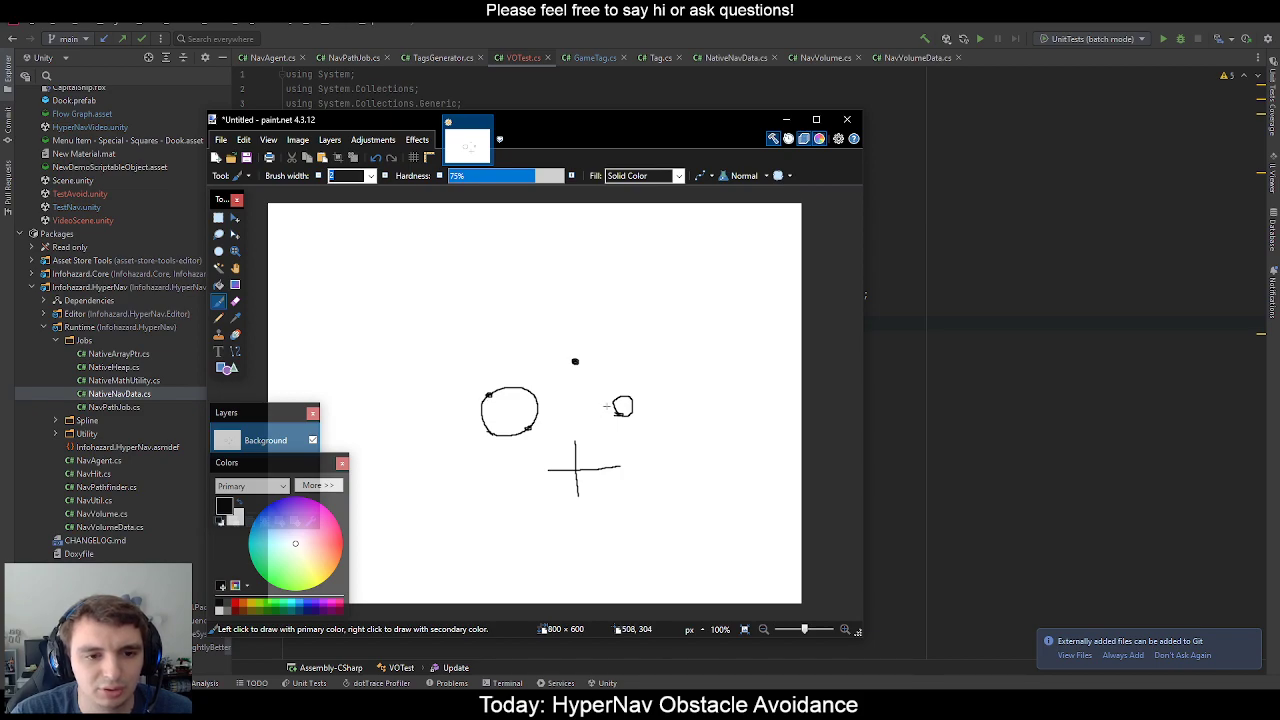
pyautogui.hotkey('ctrl', 'z')
pyautogui.hotkey('ctrl', 'z')
pyautogui.hotkey('ctrl', 'z')
pyautogui.hotkey('ctrl', 'z')
pyautogui.hotkey('ctrl', 'z')
pyautogui.hotkey('ctrl', 'z')
pyautogui.hotkey('ctrl', 'z')
pyautogui.hotkey('ctrl', 'z')
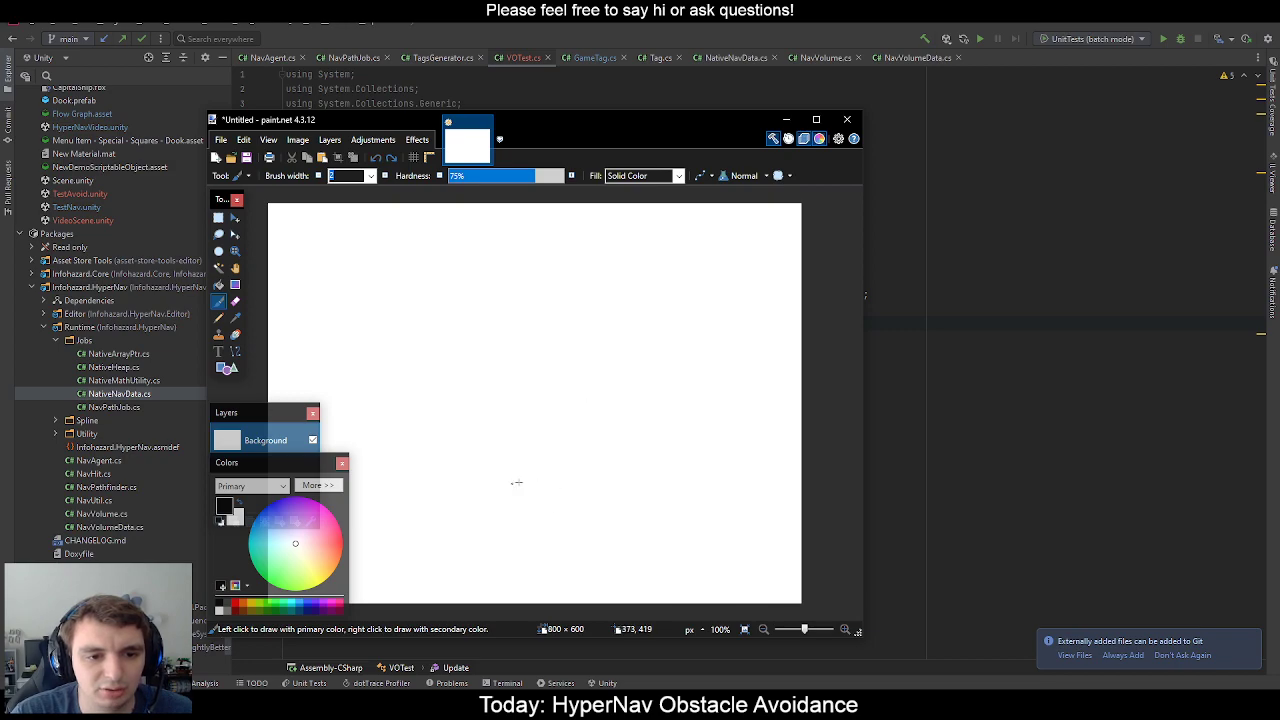
# Sketch a small circle centred on a pair of crossed axes, and a second circle above and to the left of it.
pyautogui.moveTo(555, 495)
pyautogui.mouseDown()
pyautogui.moveTo(555, 449)
pyautogui.moveTo(566, 472)
pyautogui.moveTo(590, 473)
pyautogui.moveTo(536, 474)
pyautogui.moveTo(574, 472)
pyautogui.moveTo(564, 483)
pyautogui.mouseUp()
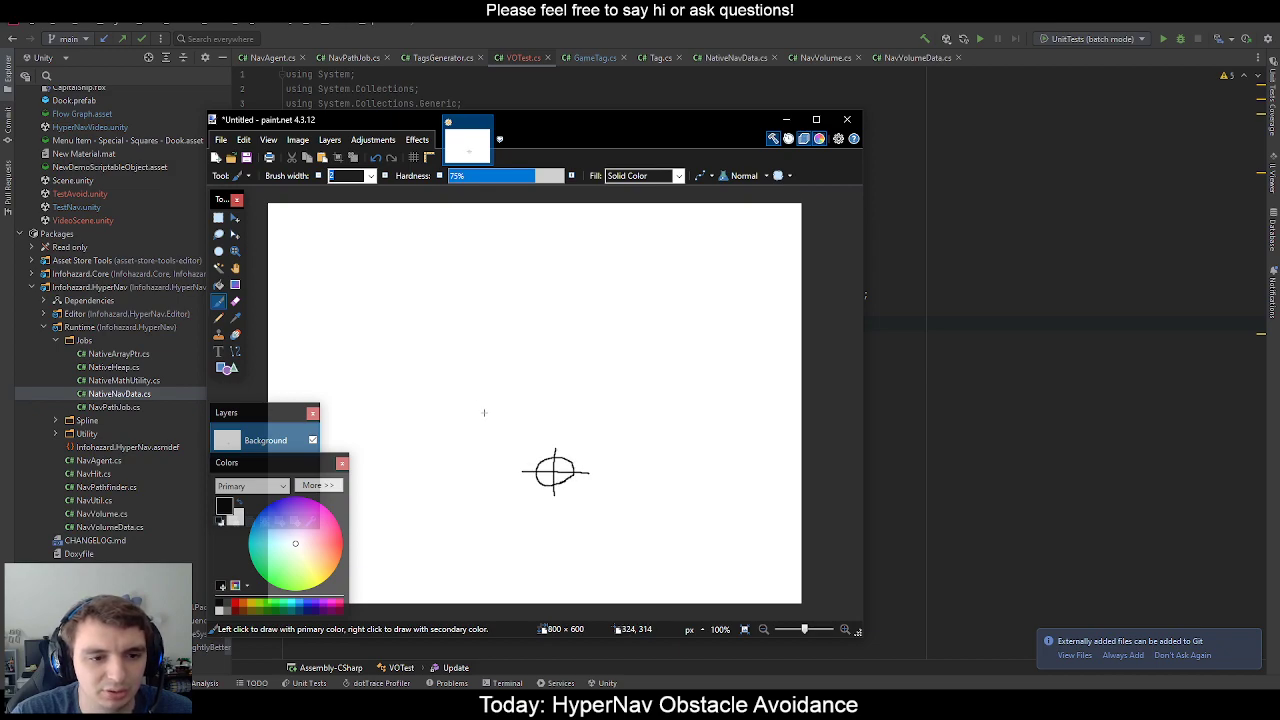
pyautogui.moveTo(489, 420)
pyautogui.mouseDown()
pyautogui.moveTo(510, 390)
pyautogui.moveTo(499, 419)
pyautogui.moveTo(484, 419)
pyautogui.mouseUp()
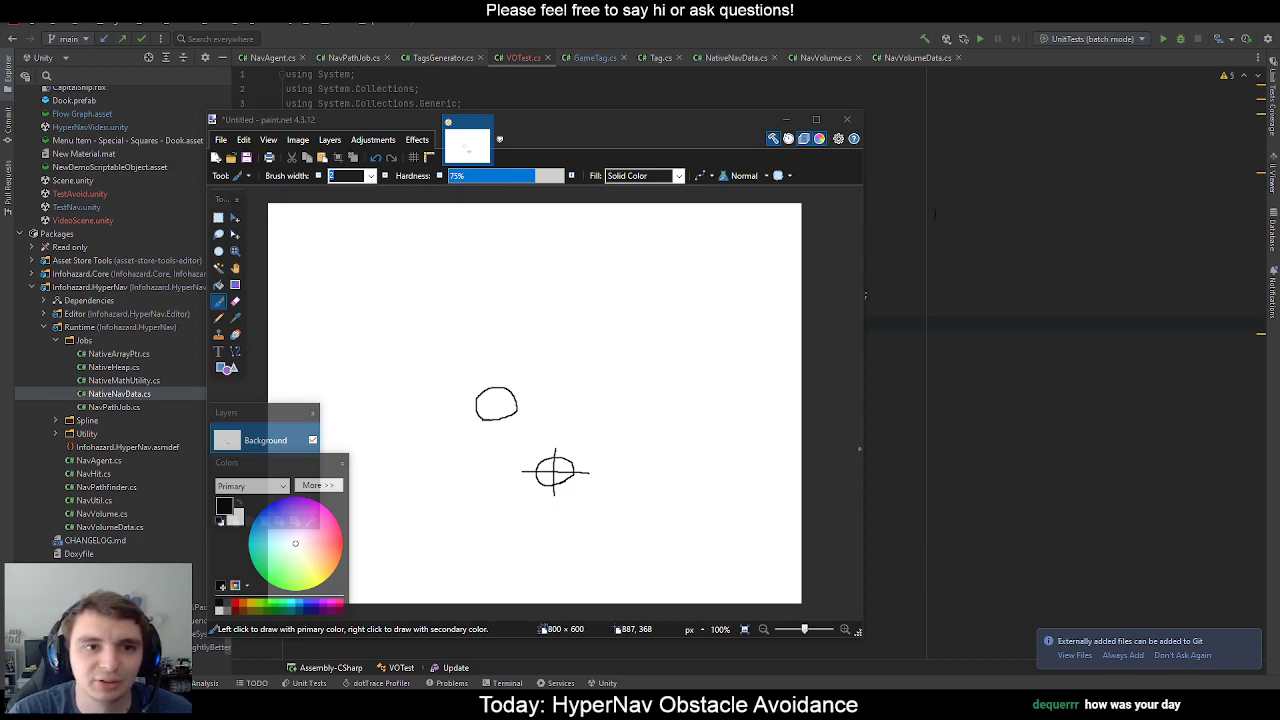
pyautogui.moveTo(598, 127); pyautogui.dragTo(759, 126)
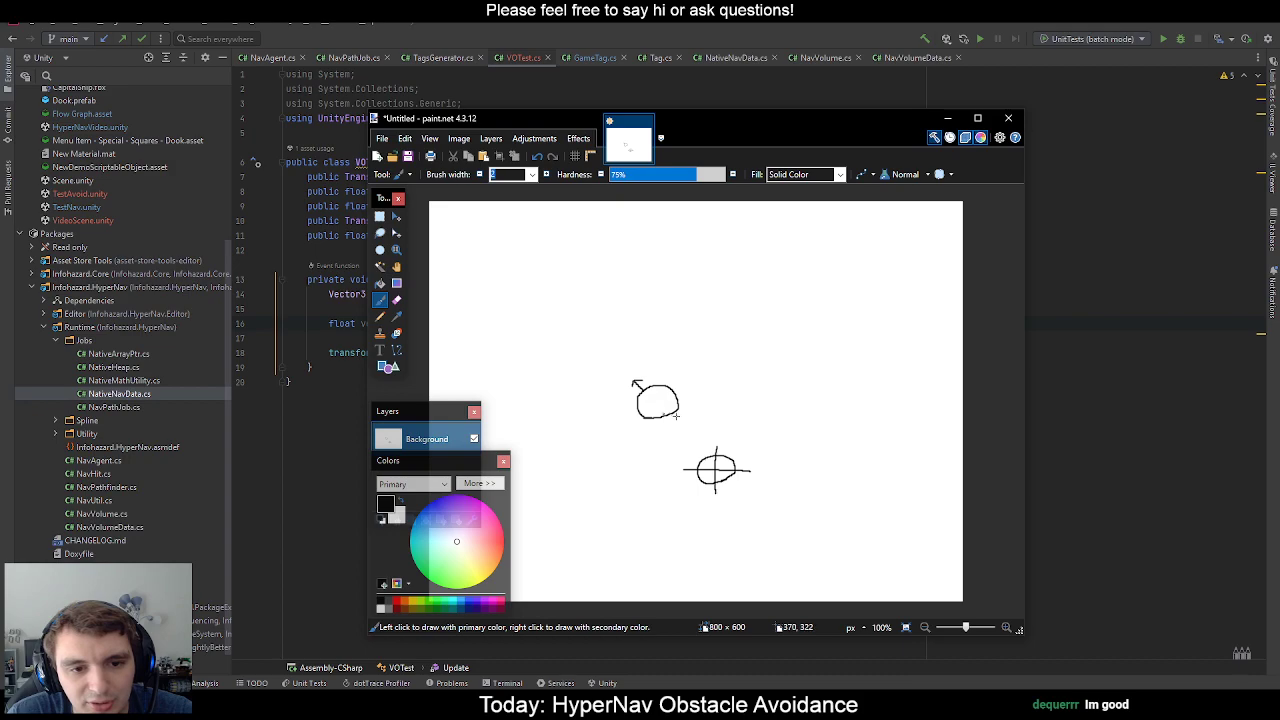
# Draw double-headed diagonal arrows across the upper circle's outline at its four corners.
pyautogui.moveTo(644, 391); pyautogui.dragTo(652, 403)
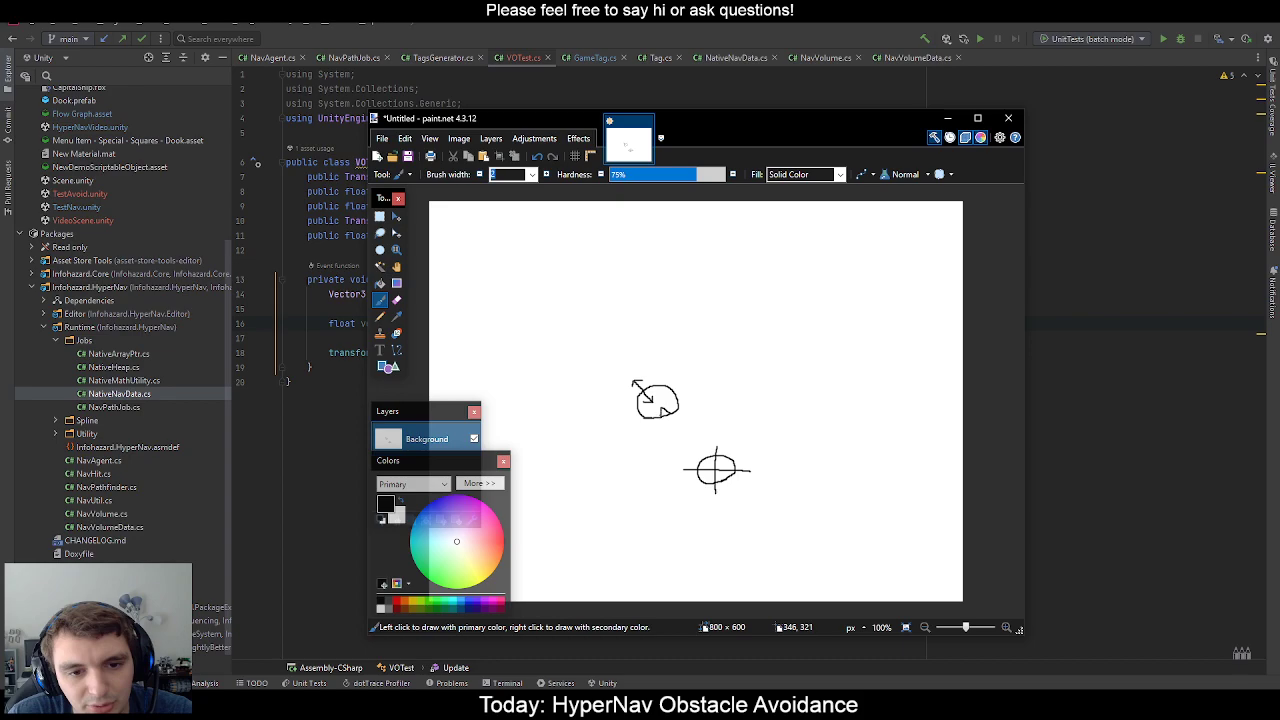
pyautogui.moveTo(664, 409); pyautogui.dragTo(678, 427)
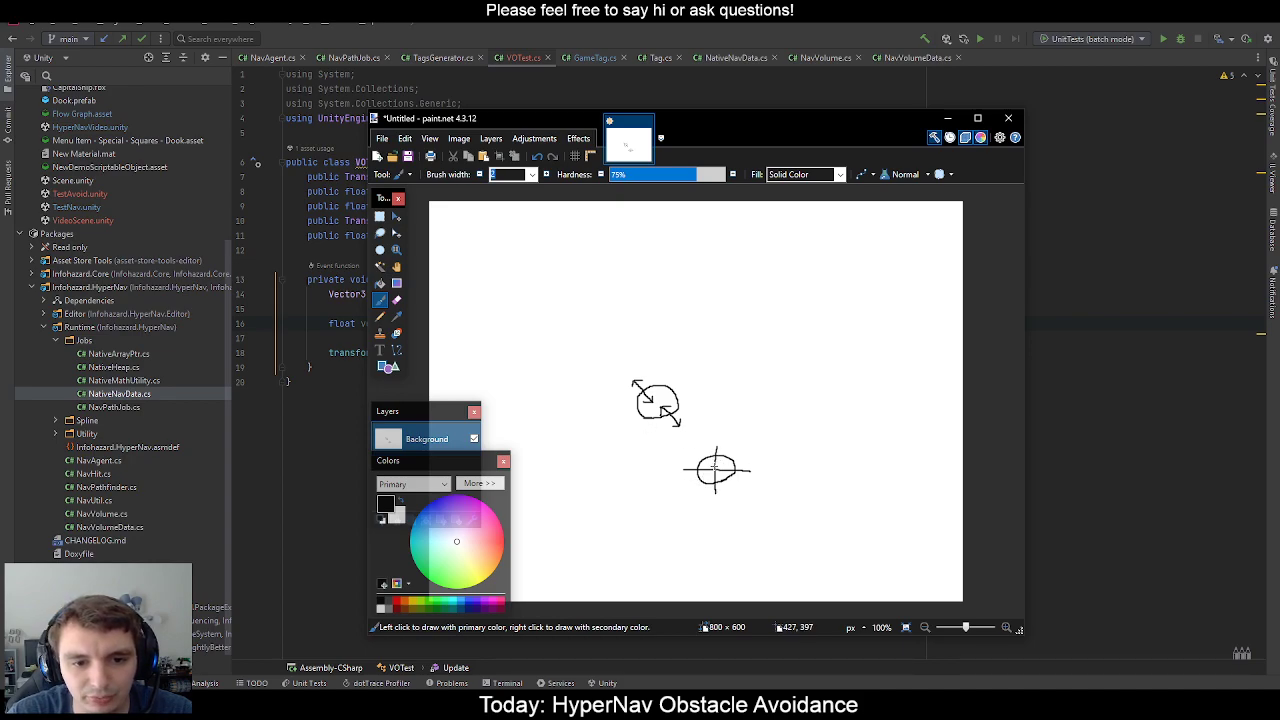
pyautogui.moveTo(641, 416)
pyautogui.mouseDown()
pyautogui.moveTo(628, 423)
pyautogui.moveTo(642, 413)
pyautogui.mouseUp()
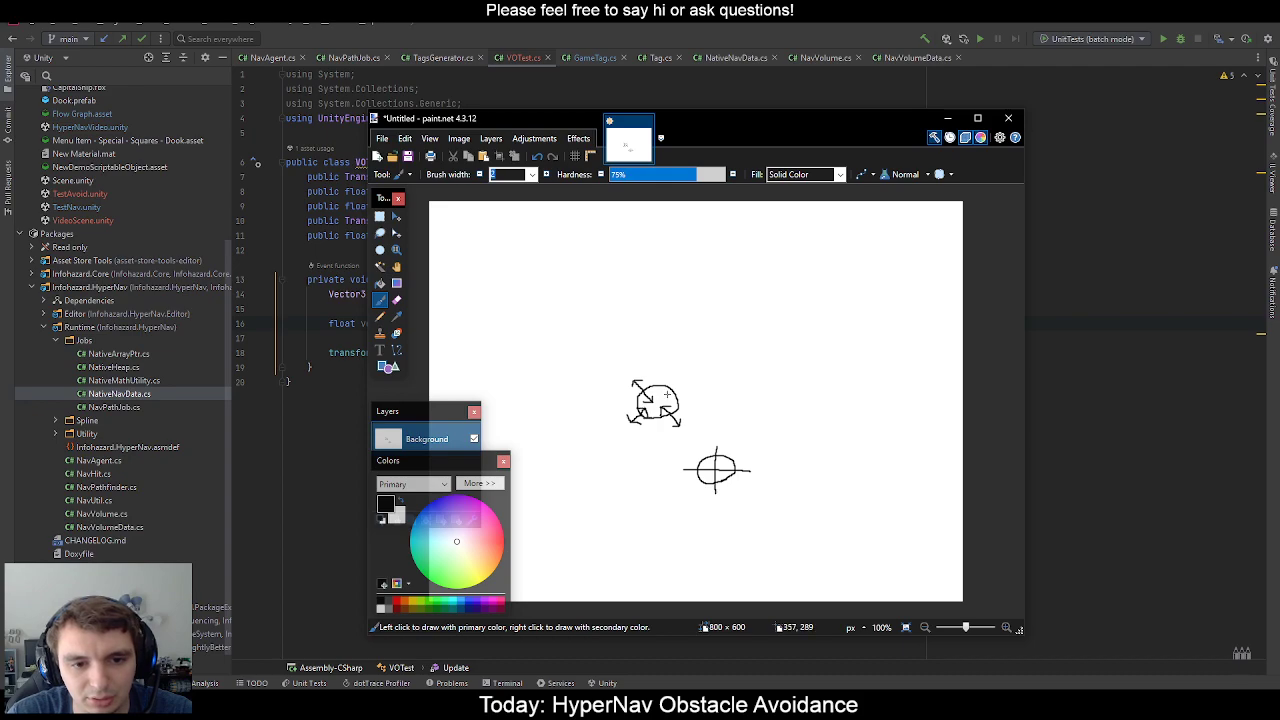
pyautogui.moveTo(667, 391); pyautogui.dragTo(684, 387)
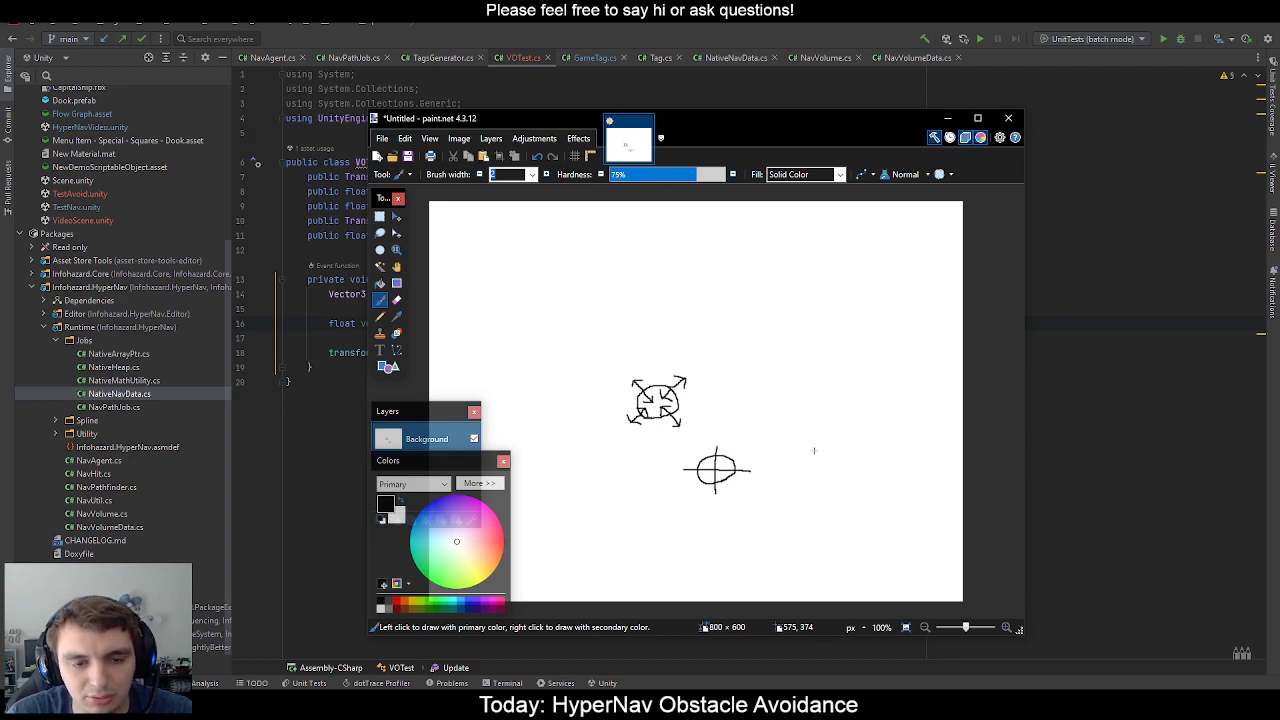
# Return to the VOTest script and remove "* 2" from the velObstacleRadius expression, leaving _myRadius + _obstacleRadius.
pyautogui.click(729, 95)
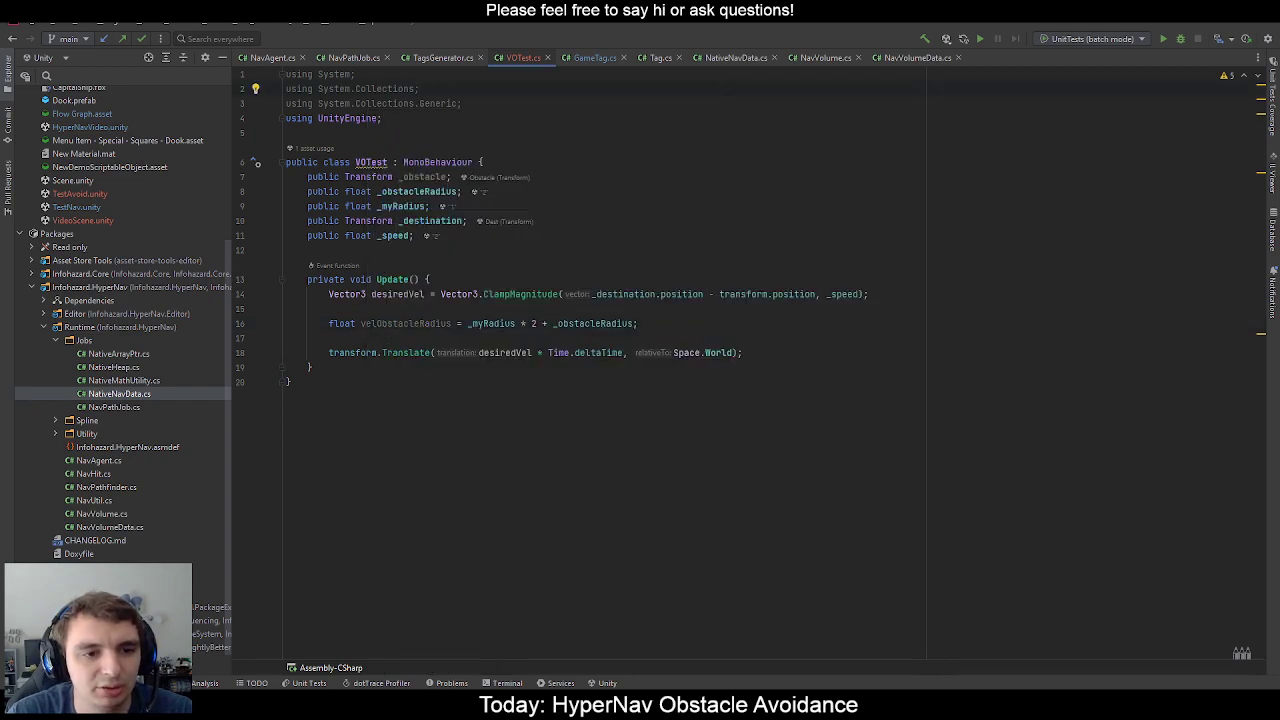
pyautogui.moveTo(516, 323); pyautogui.dragTo(537, 323)
pyautogui.press('BackSpace')
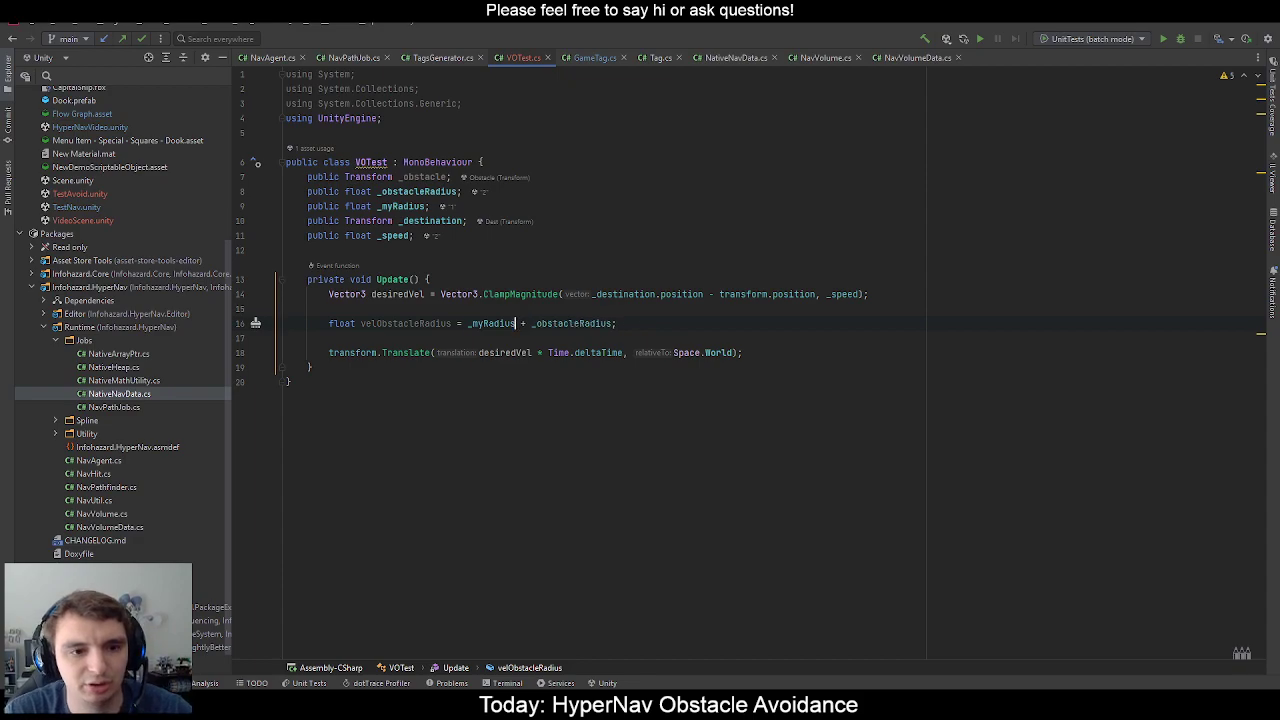
# Switch to Unity and set the Sum sphere's scale to 3 on the X, Y and Z axes.
pyautogui.hotkey('alt', 'Tab')
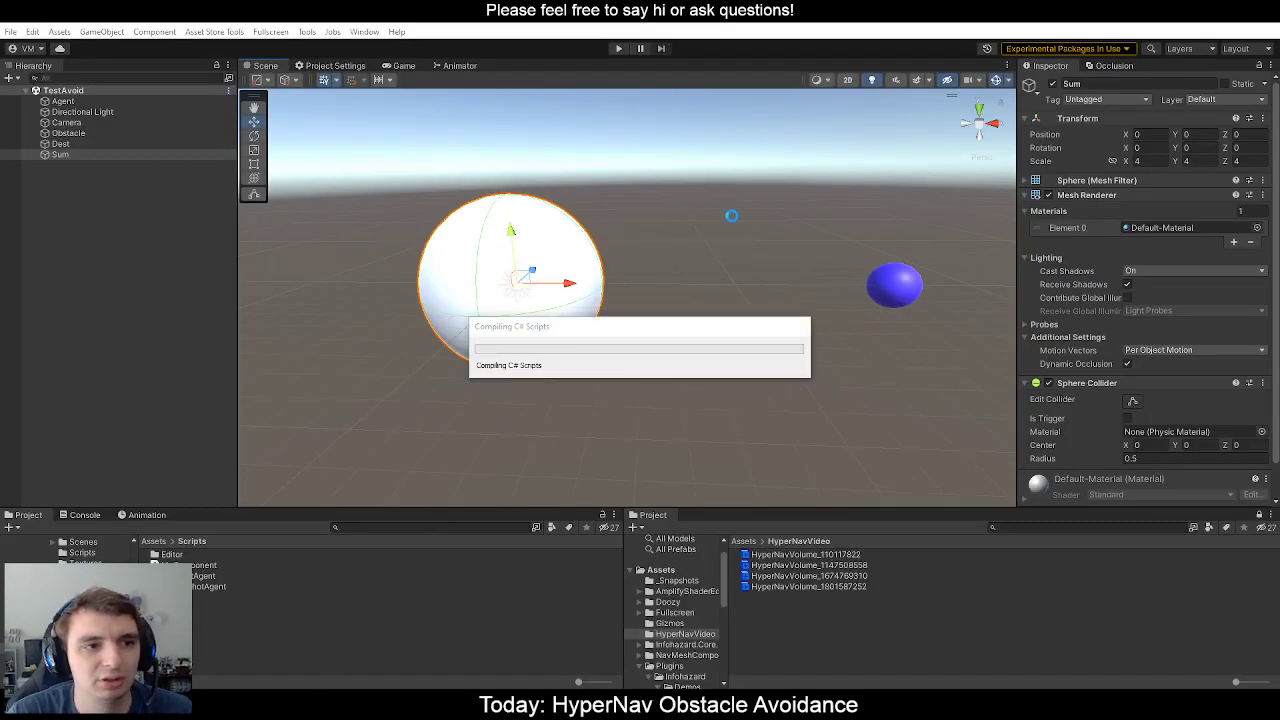
pyautogui.click(1140, 160)
pyautogui.write('3')
pyautogui.press('Tab')
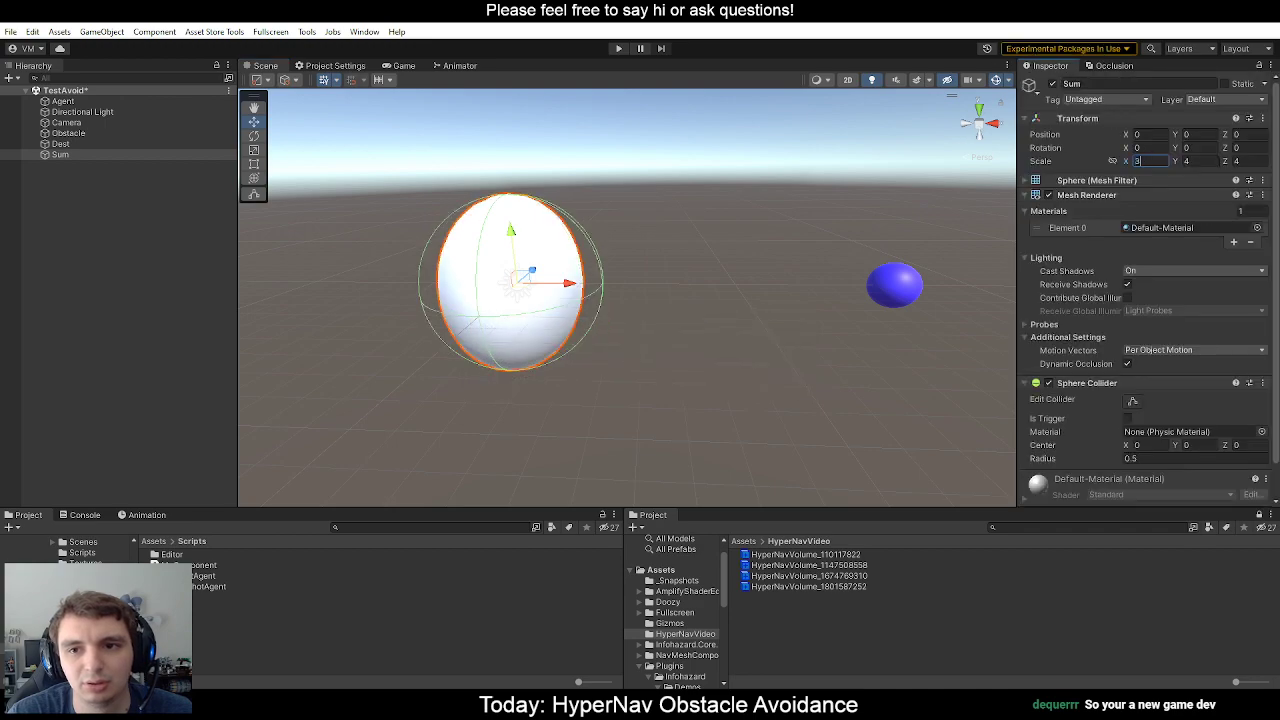
pyautogui.write('3')
pyautogui.press('Tab')
pyautogui.write('3')
pyautogui.press('Return')
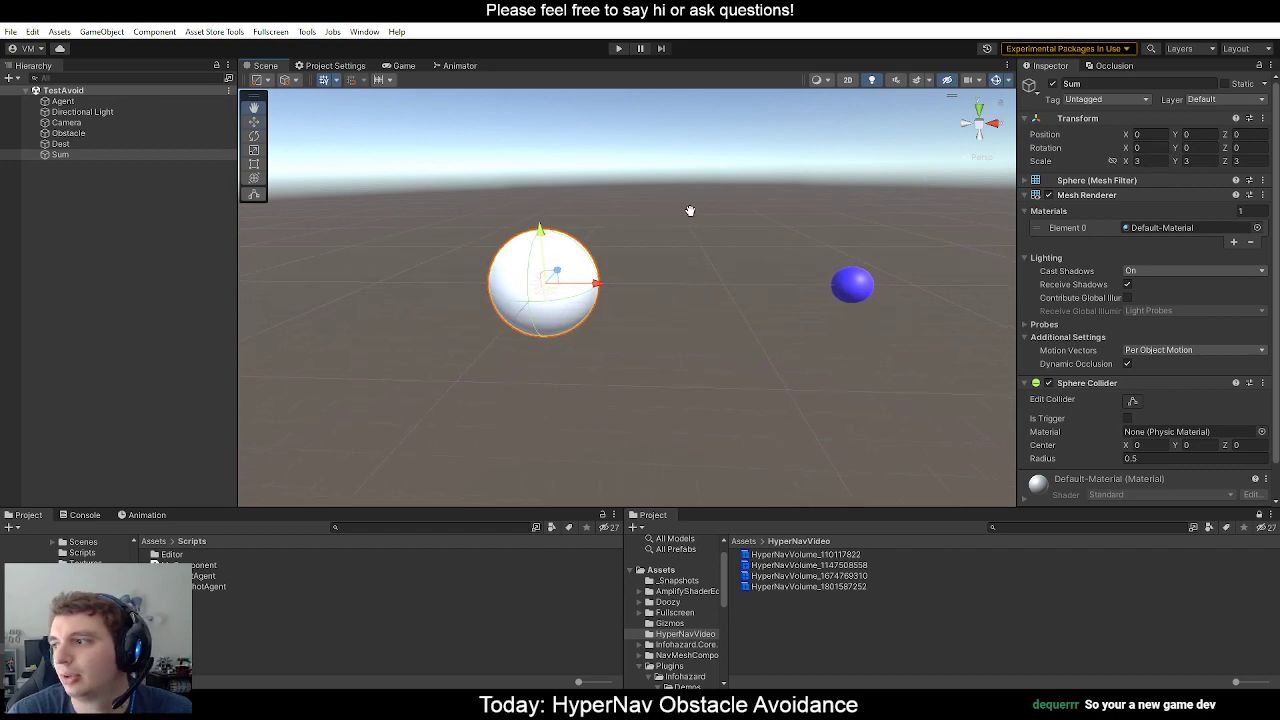
pyautogui.moveTo(690, 211); pyautogui.dragTo(1015, 225, button='middle')
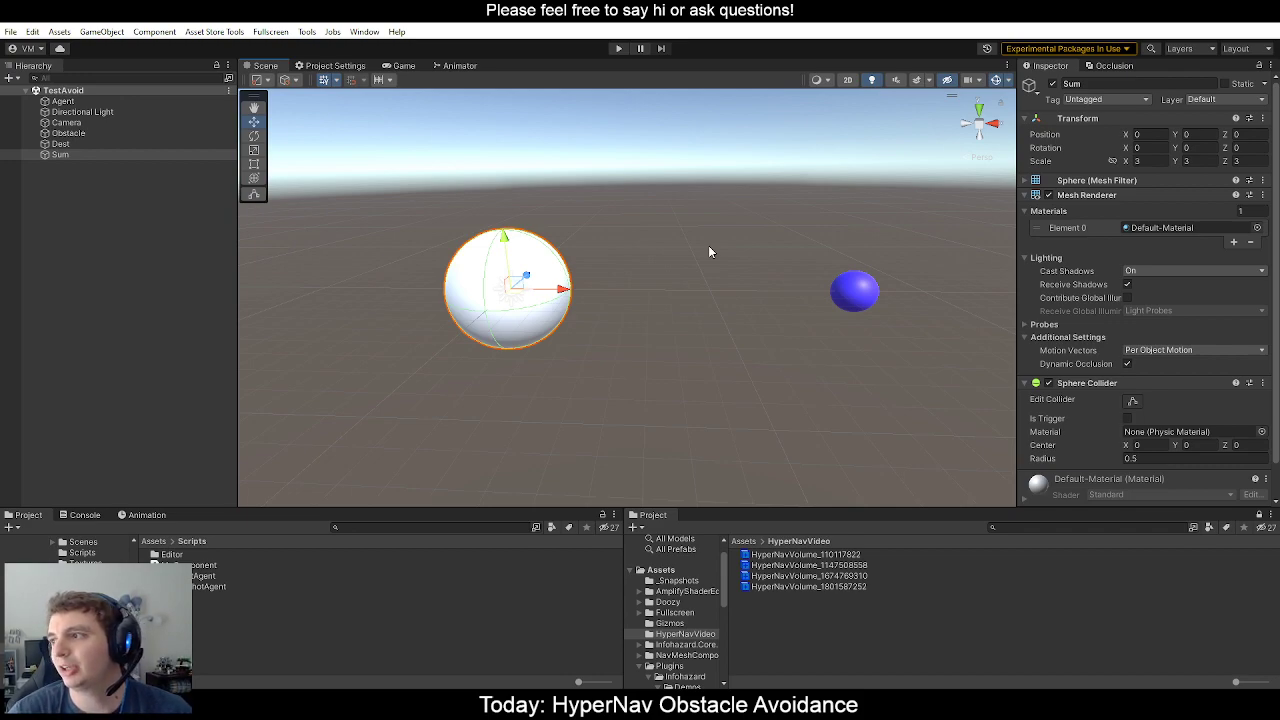
pyautogui.moveTo(790, 231); pyautogui.dragTo(777, 230, button='middle')
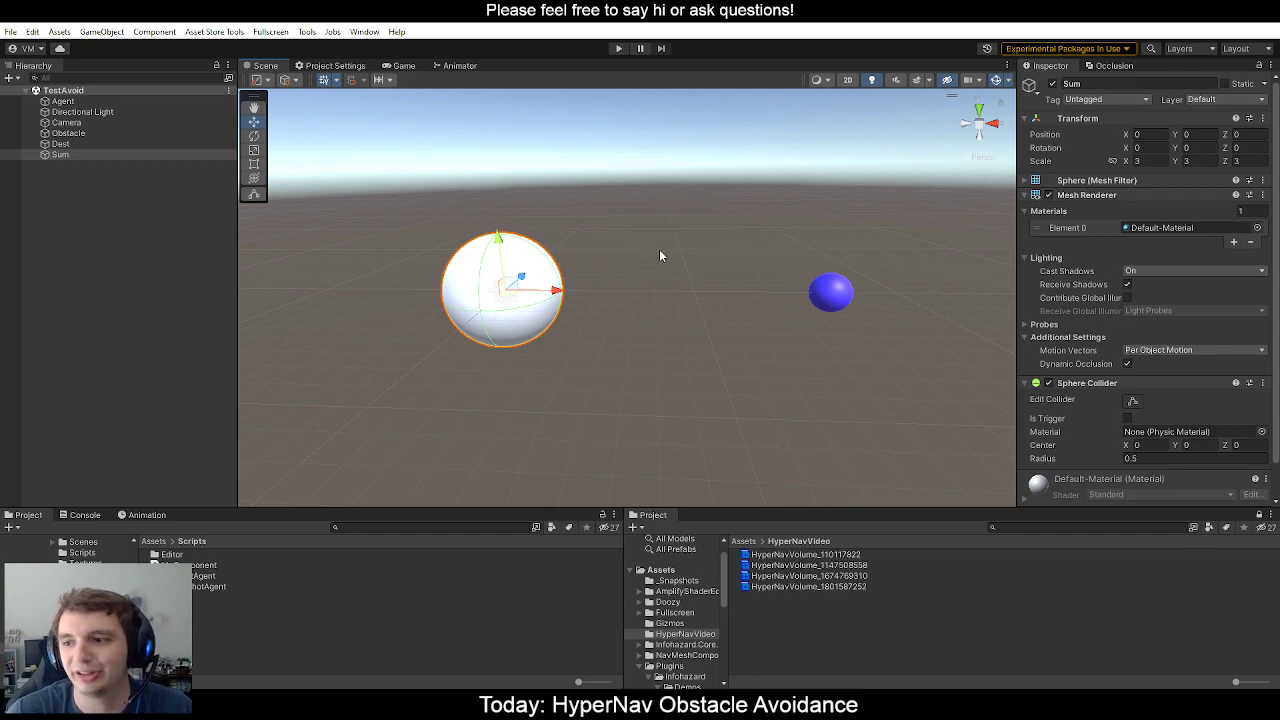
pyautogui.moveTo(662, 262); pyautogui.dragTo(663, 270, button='middle')
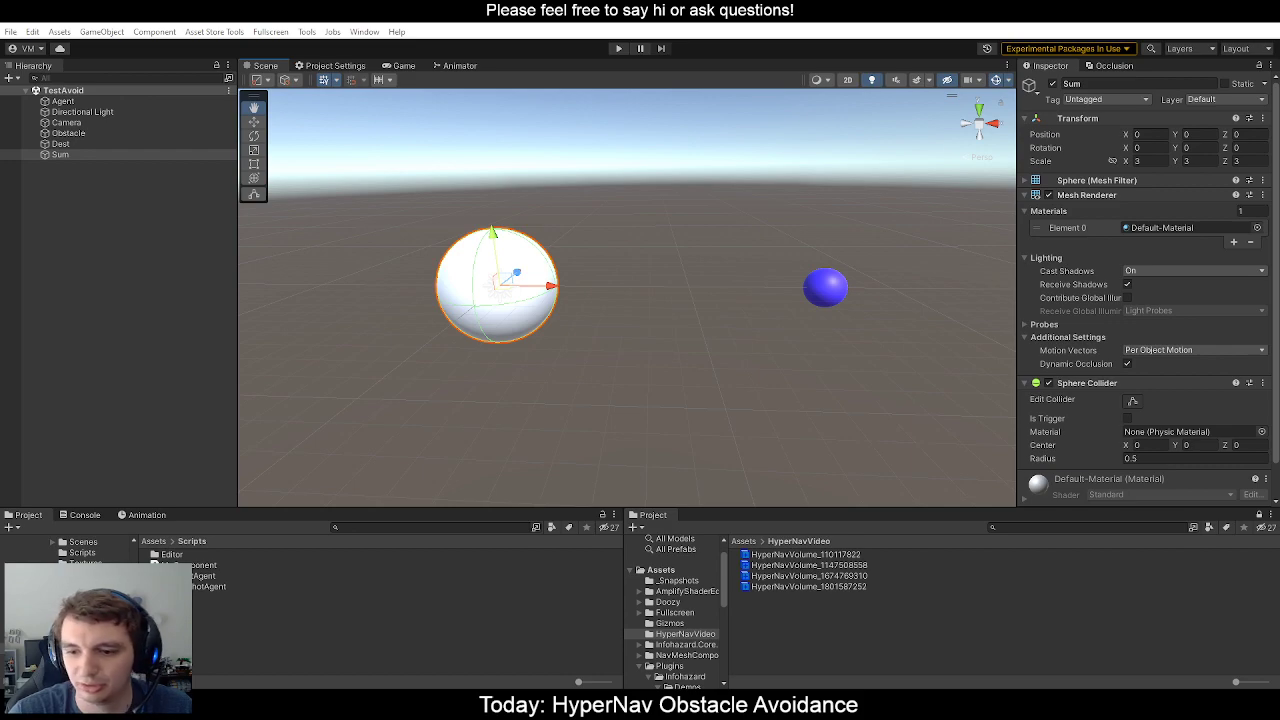
pyautogui.moveTo(608, 305); pyautogui.dragTo(661, 309, button='middle')
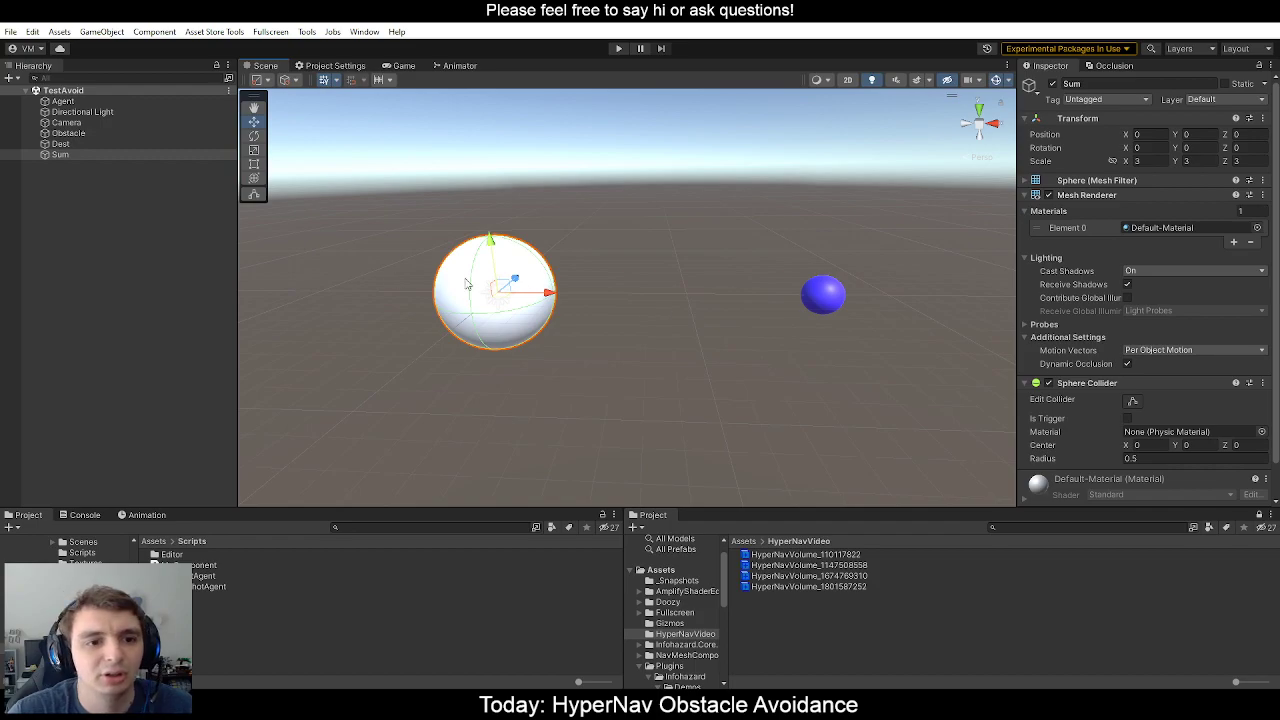
# Delete the Sum sphere from the TestAvoid scene.
pyautogui.moveTo(520, 284); pyautogui.dragTo(531, 270, button='middle')
pyautogui.scroll(1, 536, 258)
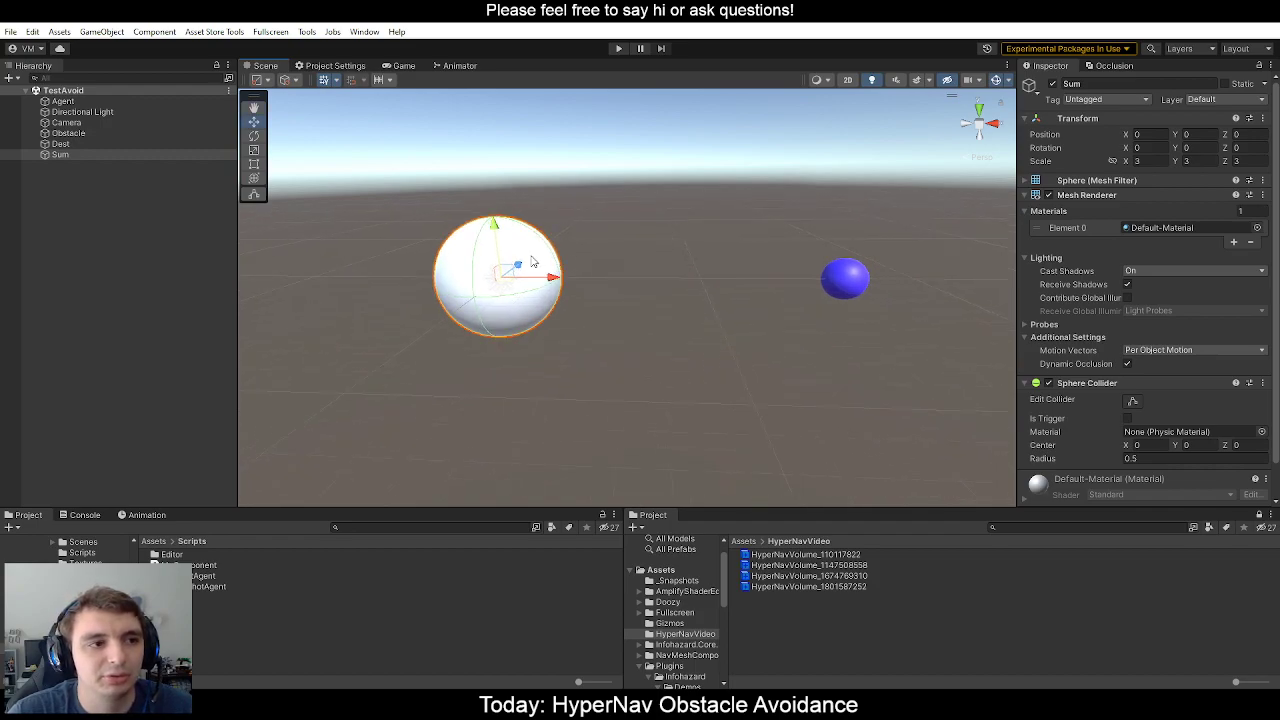
pyautogui.hotkey('alt', 'Tab')
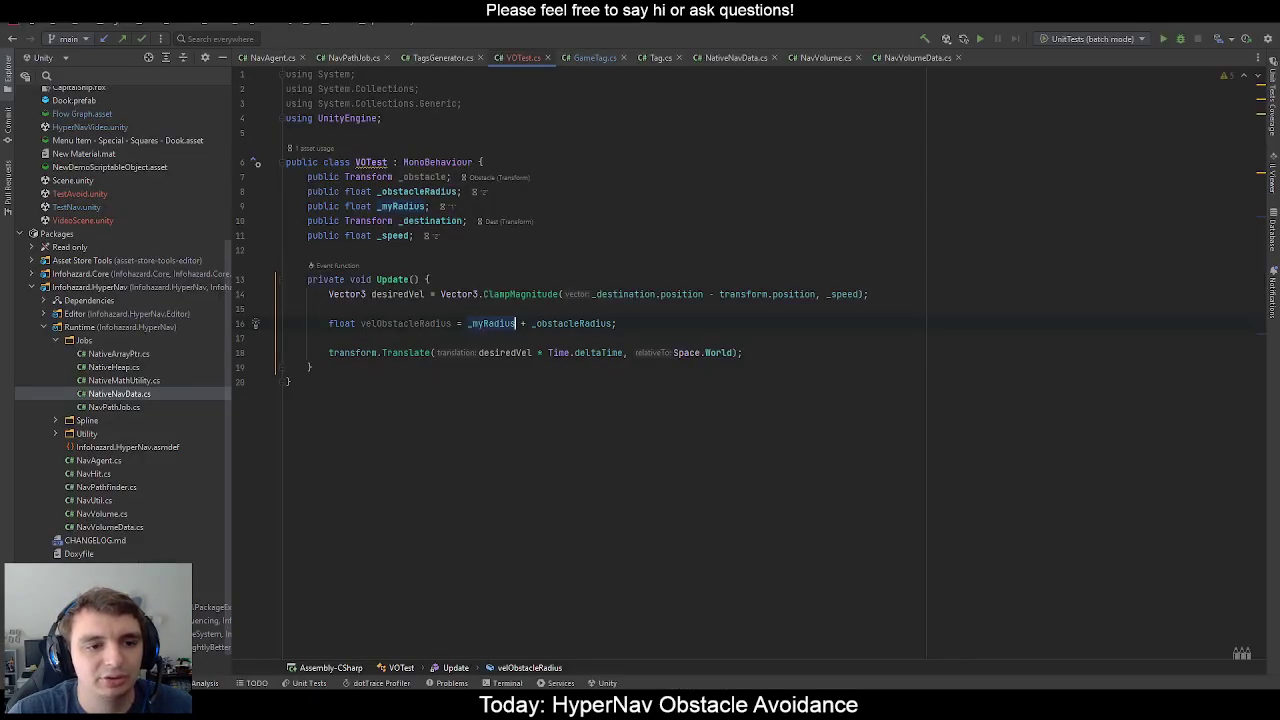
pyautogui.hotkey('alt', 'Tab')
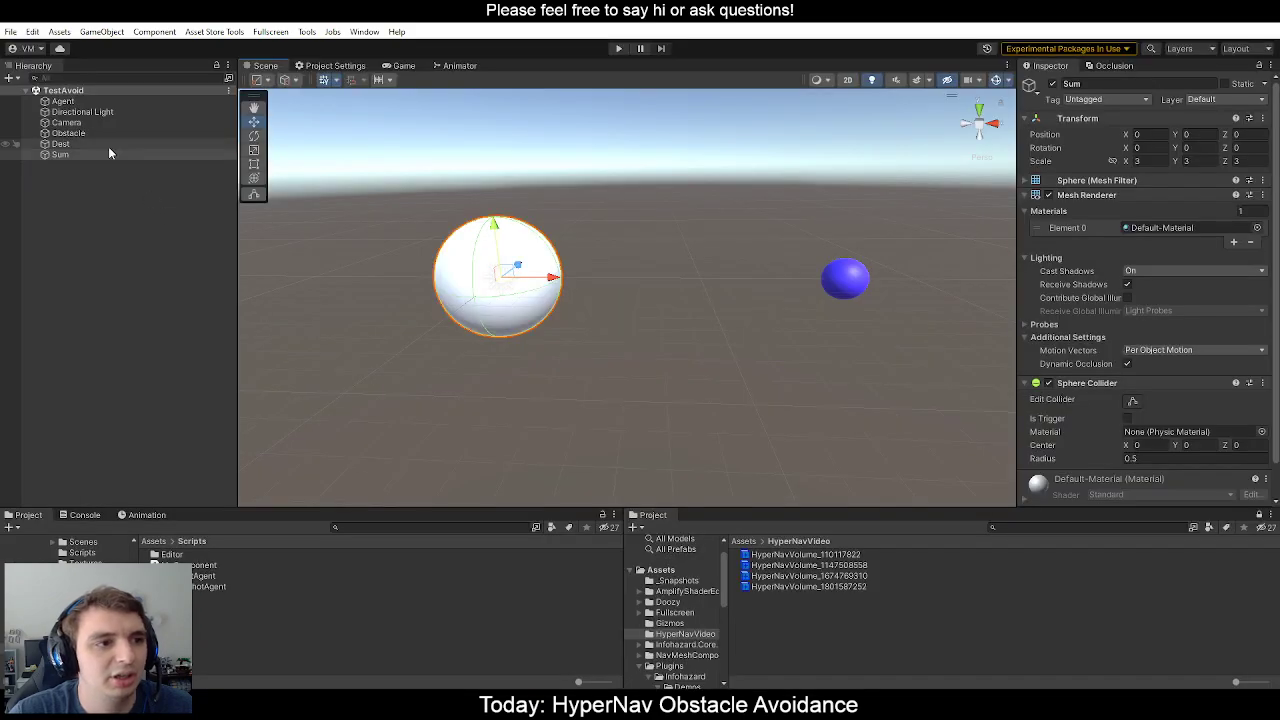
pyautogui.press('Delete')
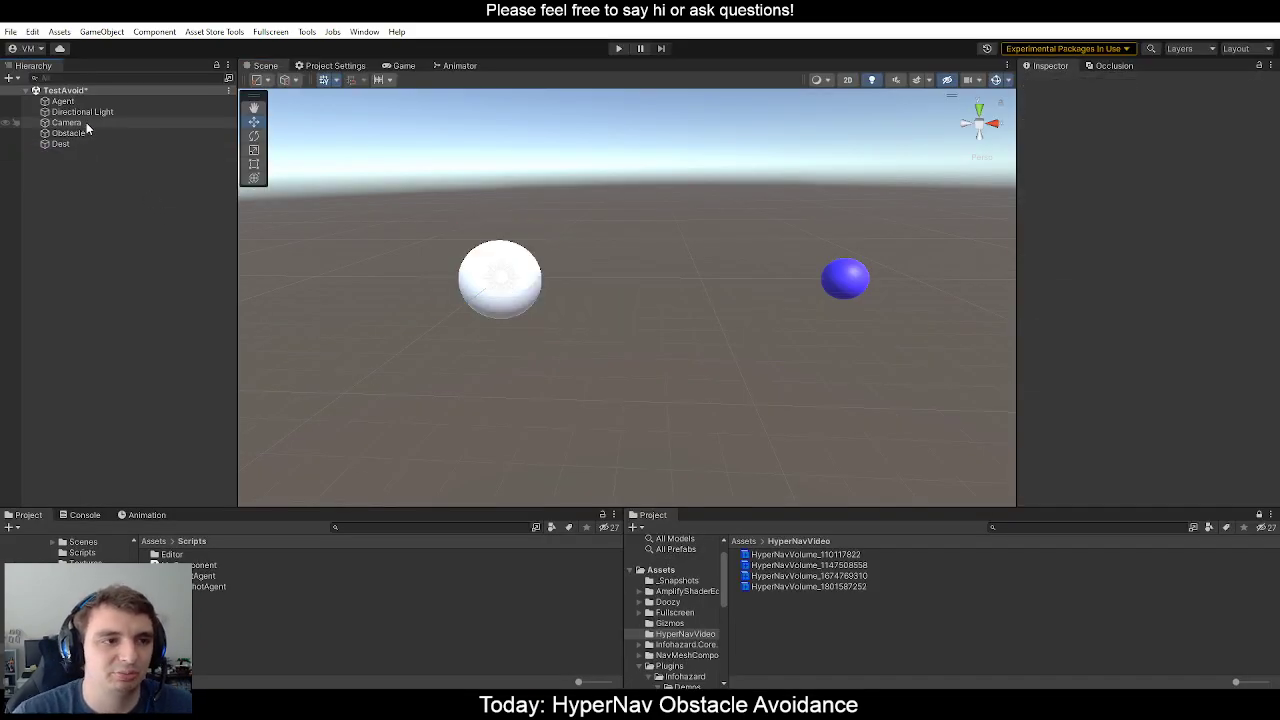
# Assign the Red material to the Obstacle sphere.
pyautogui.click(530, 268)
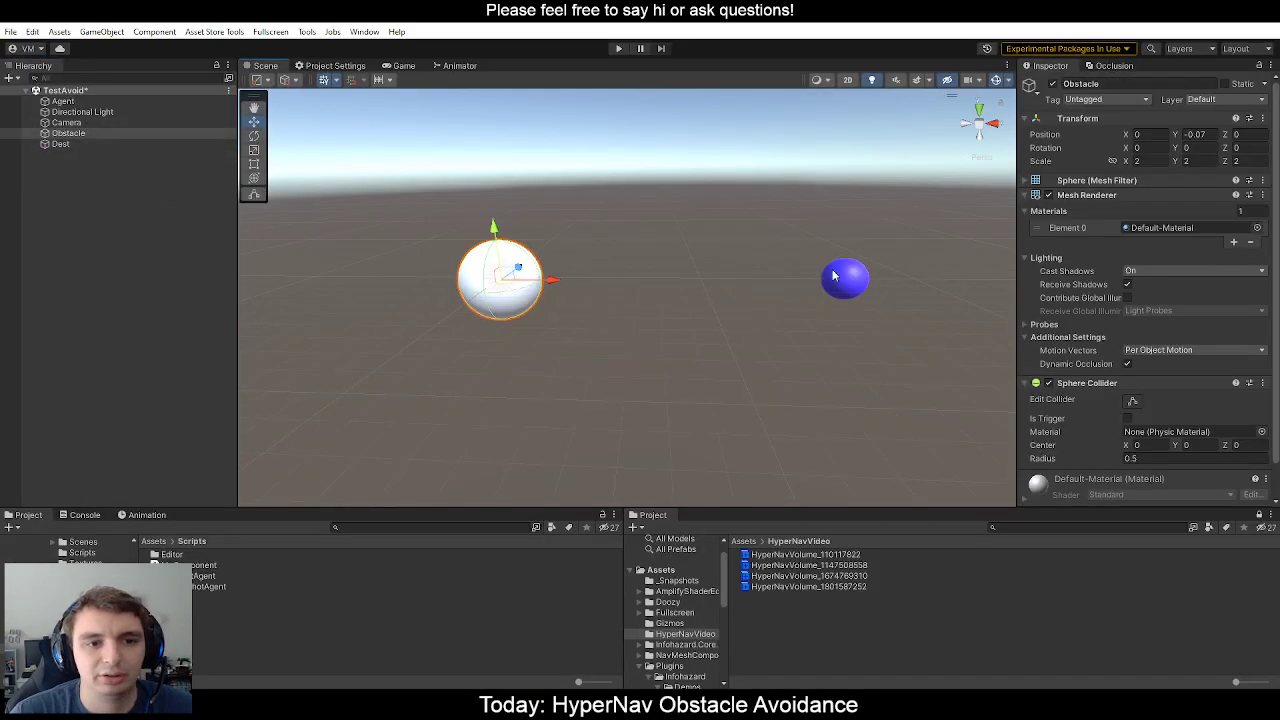
pyautogui.click(1258, 234)
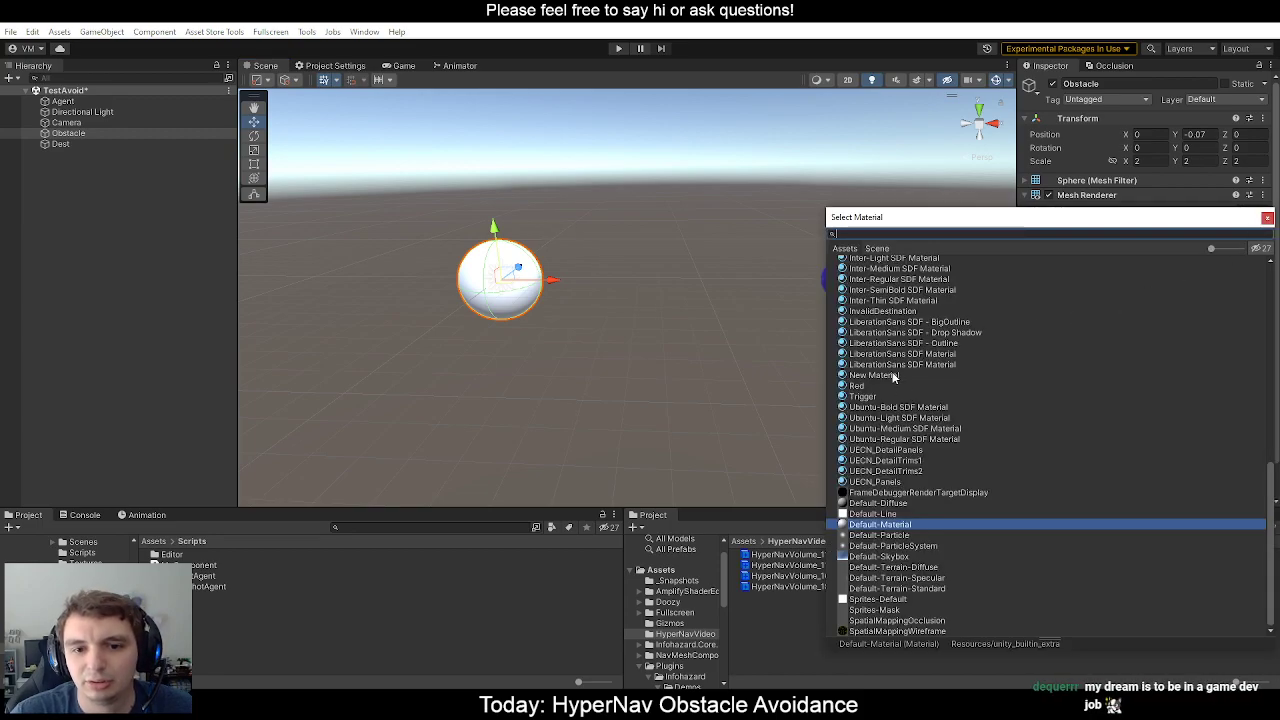
pyautogui.click(857, 385)
pyautogui.click(637, 277)
pyautogui.moveTo(637, 277); pyautogui.dragTo(440, 435, button='right')
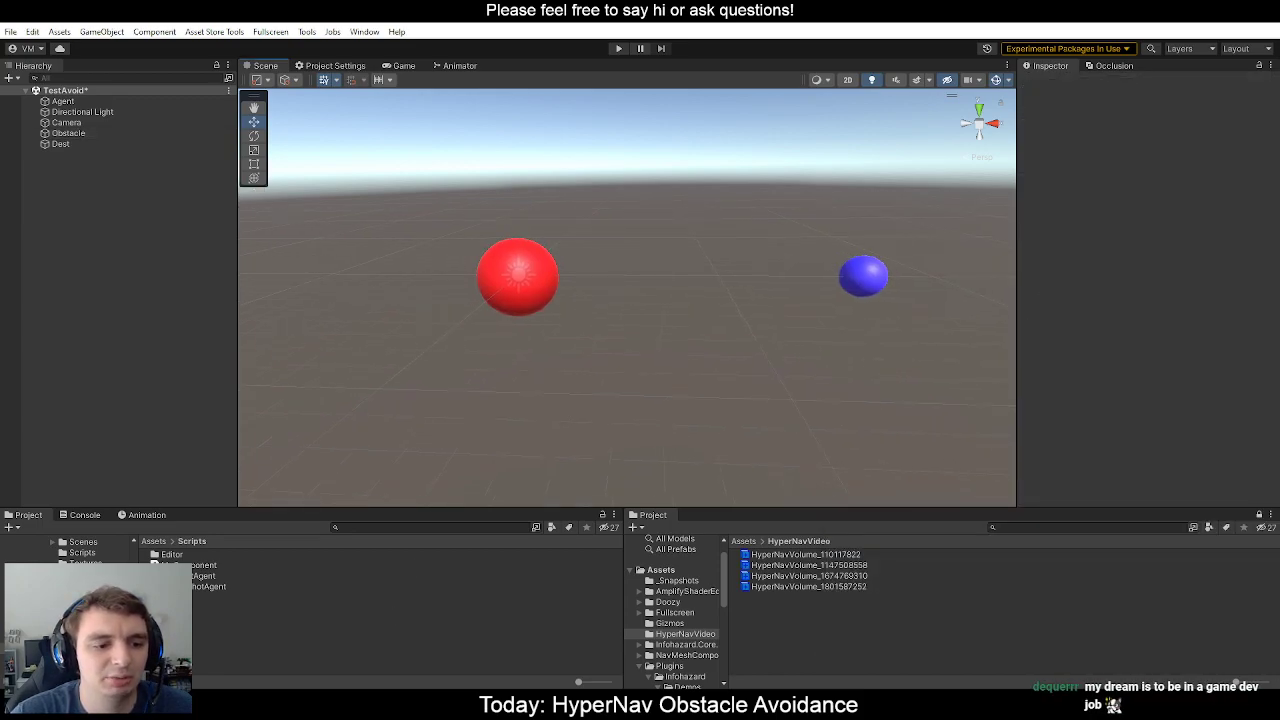
# Switch to the VOTest script and add an empty private OnDrawGizmos method below Update.
pyautogui.hotkey('alt', 'Tab')
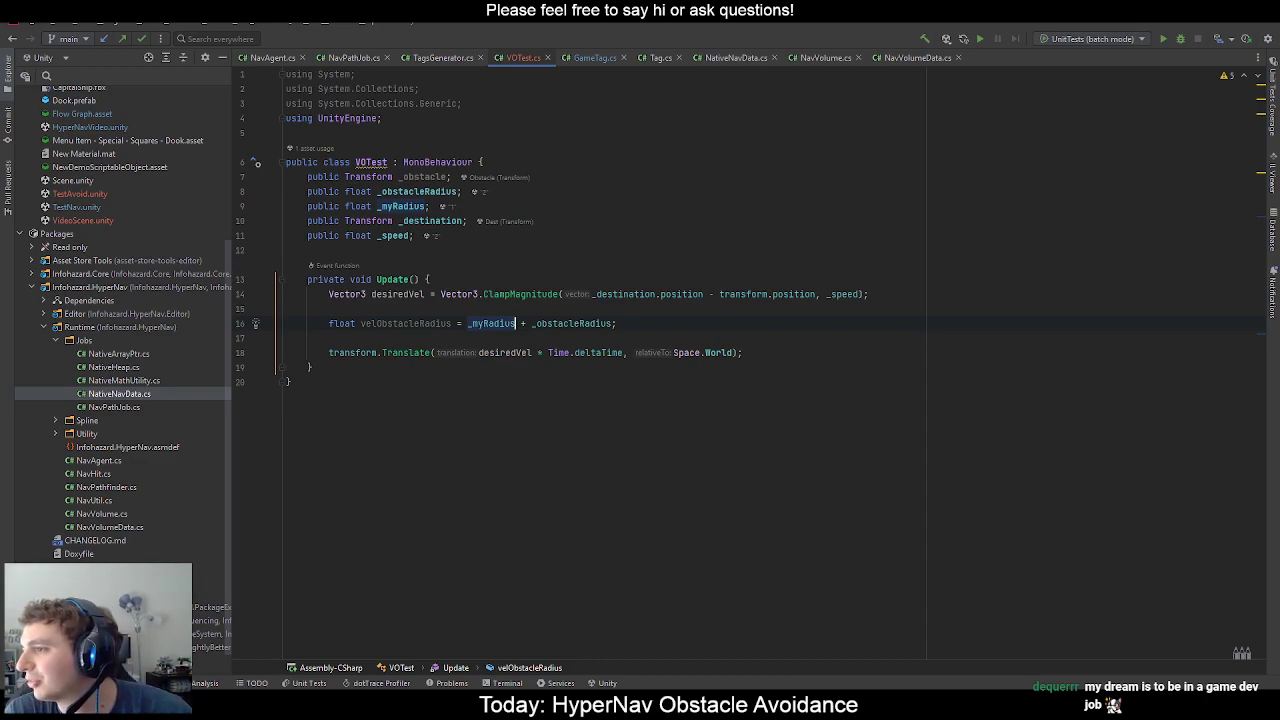
pyautogui.click(643, 323)
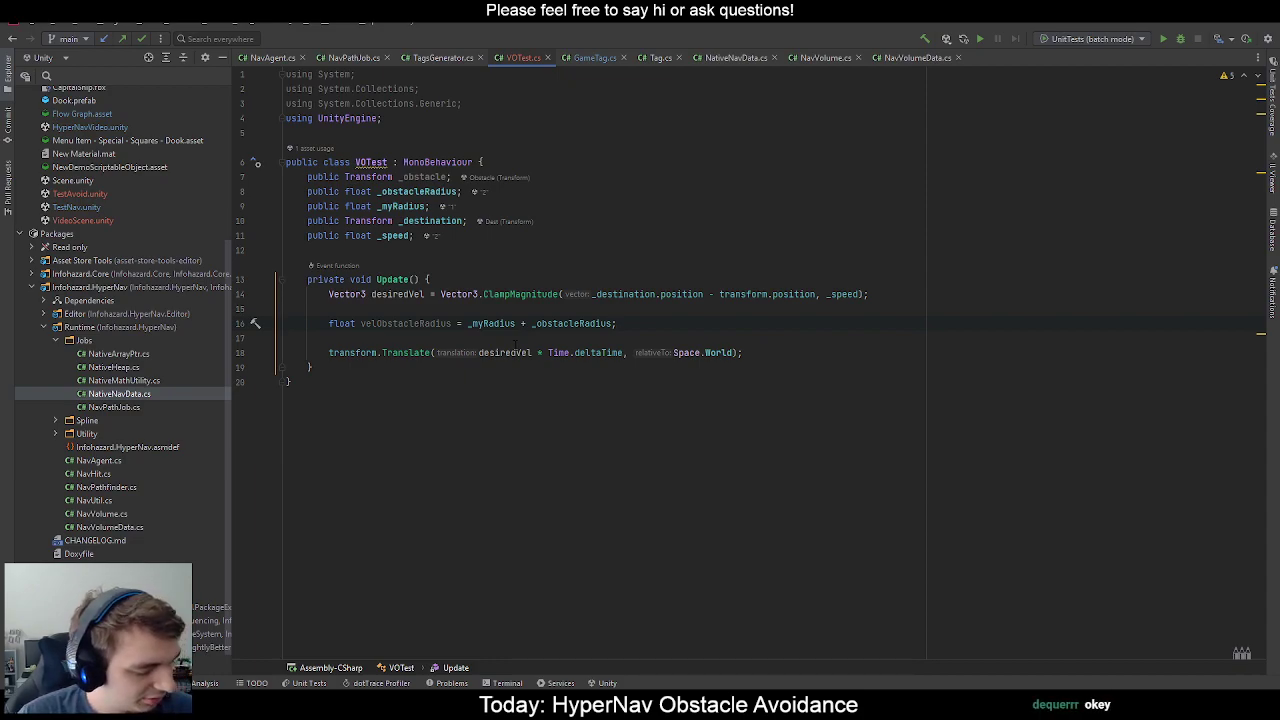
pyautogui.moveTo(700, 348)
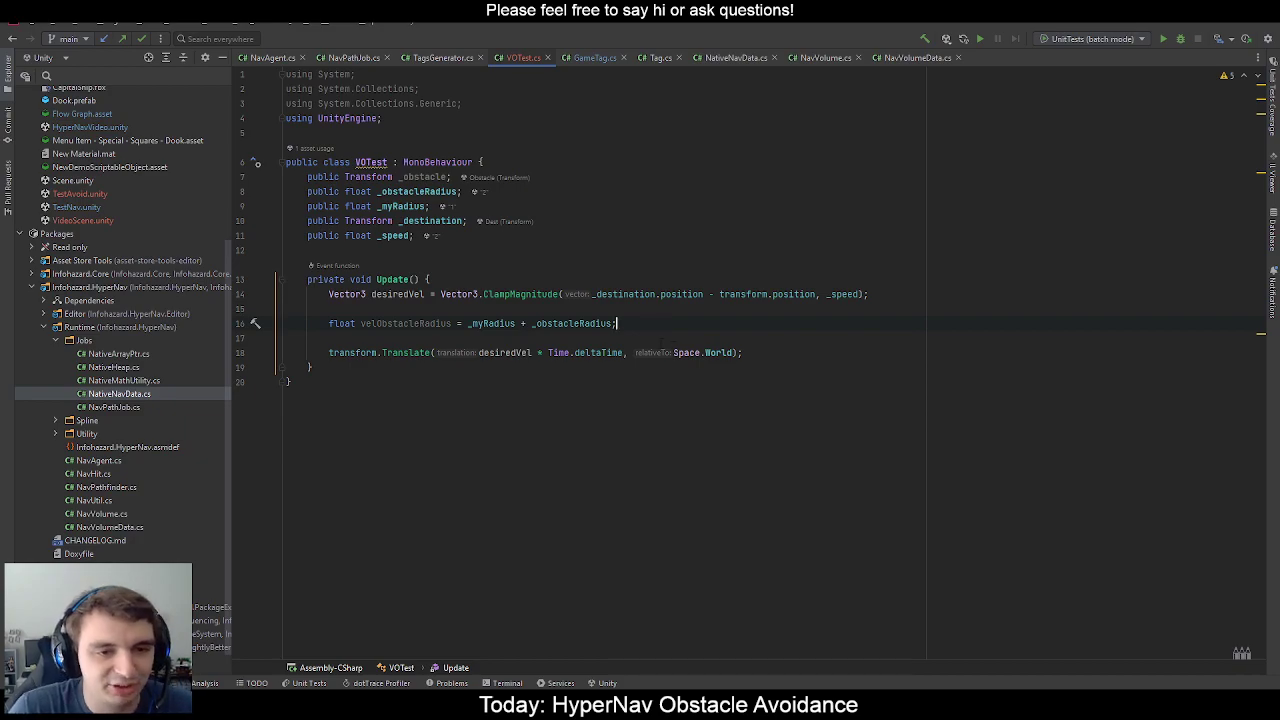
pyautogui.press('Up')
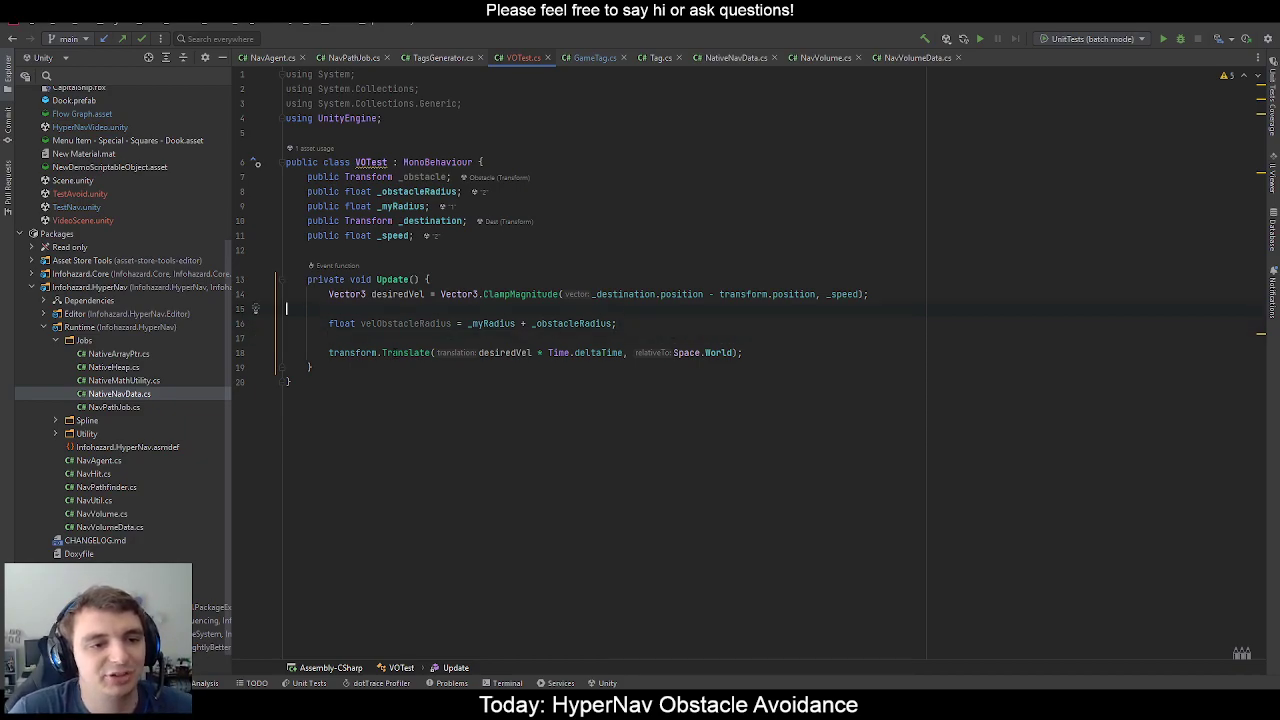
pyautogui.click(370, 367)
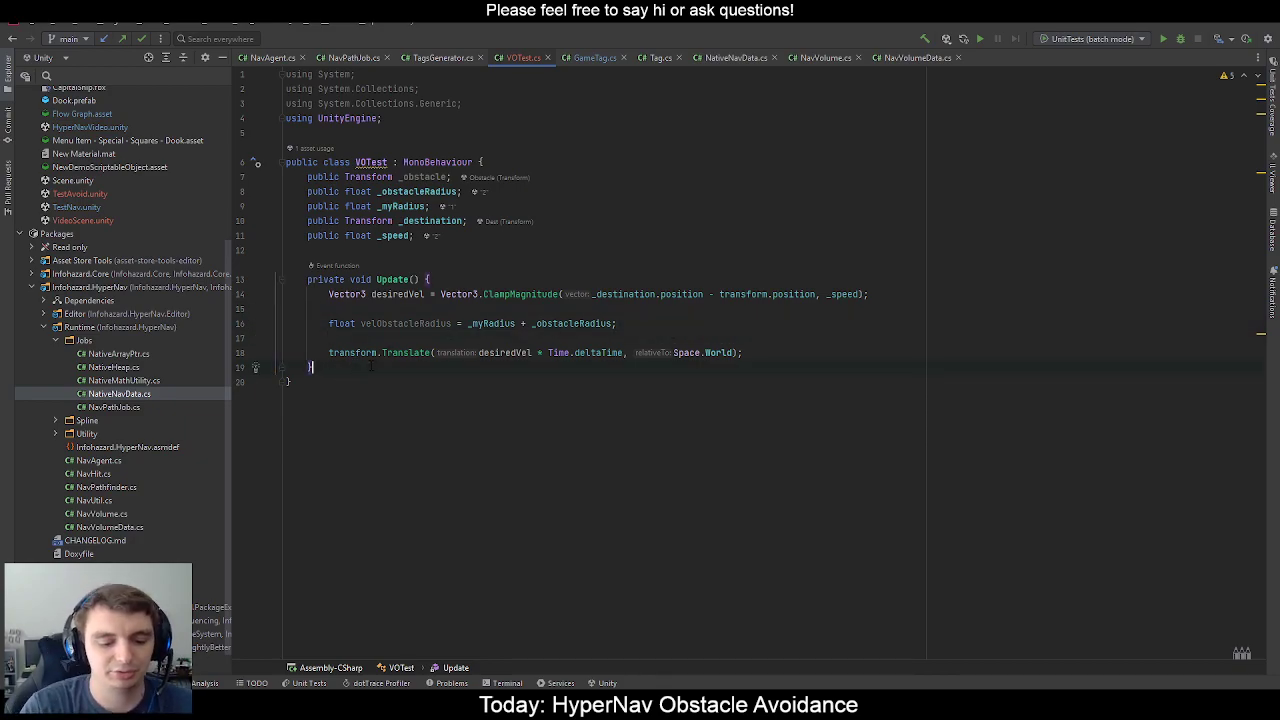
pyautogui.press('Return')
pyautogui.press('Return')
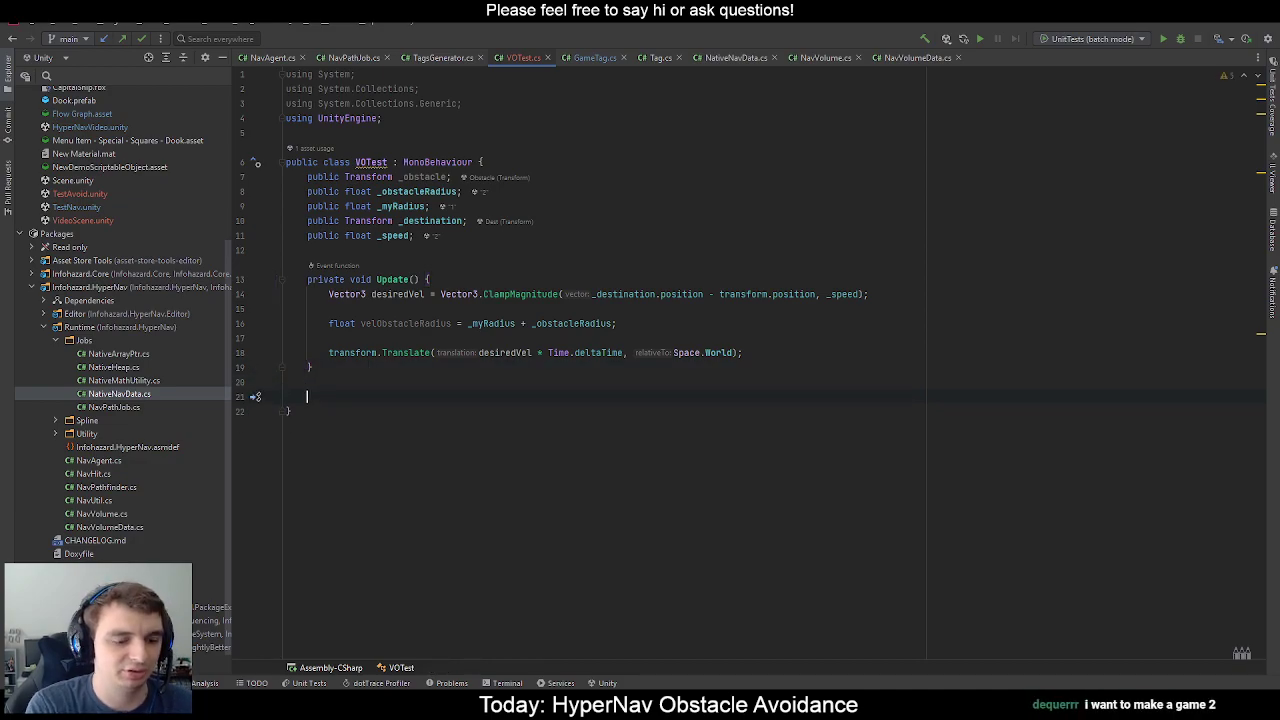
pyautogui.write('ondrawgi')
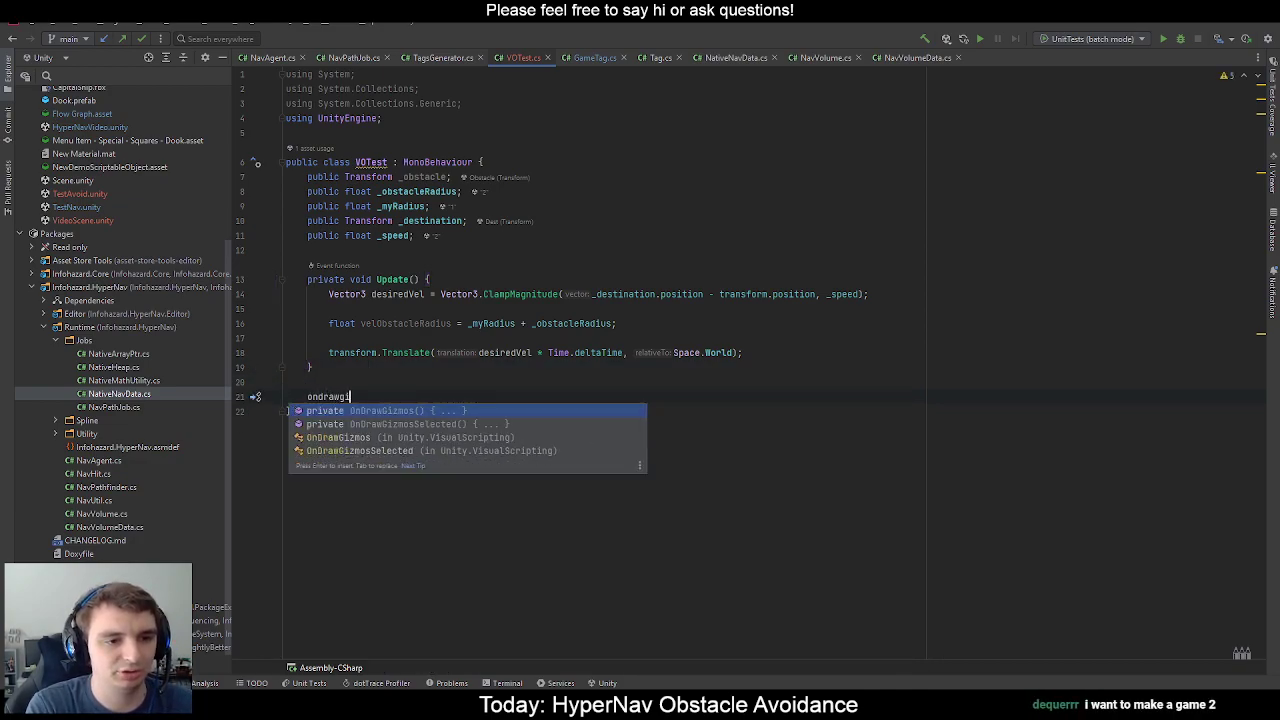
pyautogui.press('Return')
pyautogui.press('BackSpace')
# Copy the velObstacleRadius declaration from Update into the body of OnDrawGizmos.
pyautogui.moveTo(620, 325); pyautogui.dragTo(616, 310)
pyautogui.hotkey('ctrl', 'c')
pyautogui.click(592, 430)
pyautogui.press('BackSpace')
pyautogui.hotkey('ctrl', 'v')
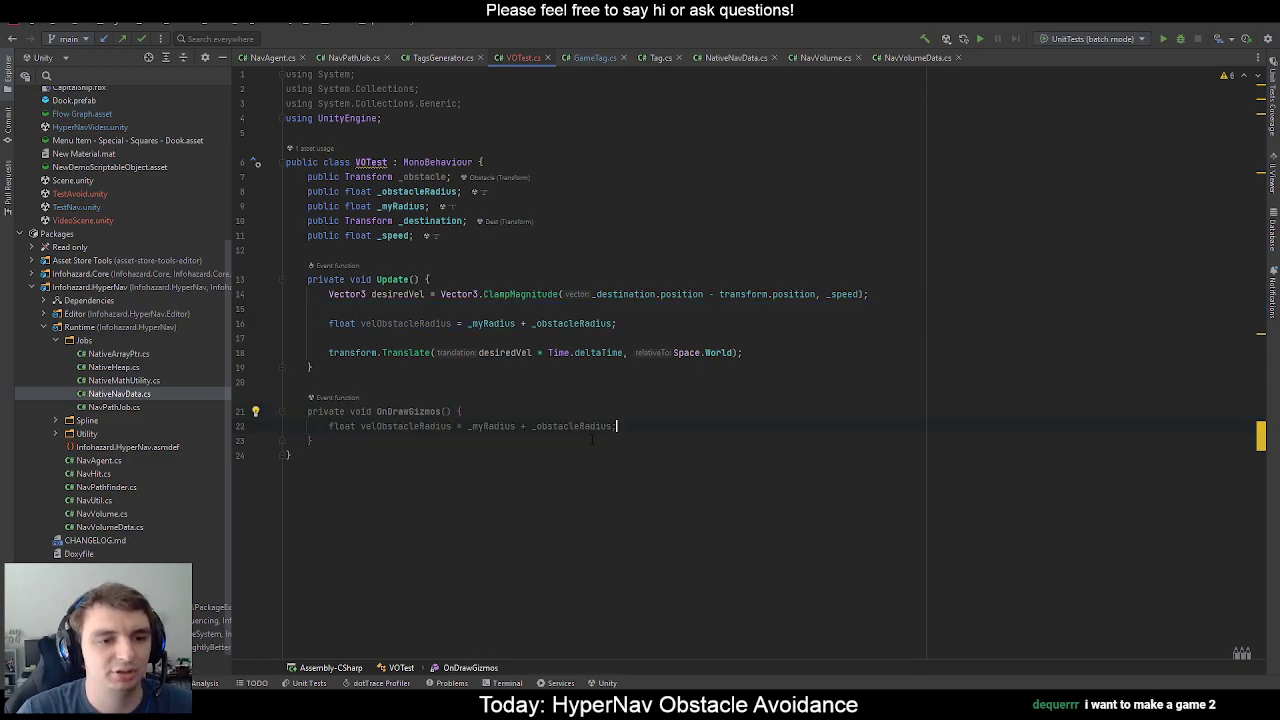
pyautogui.press('Return')
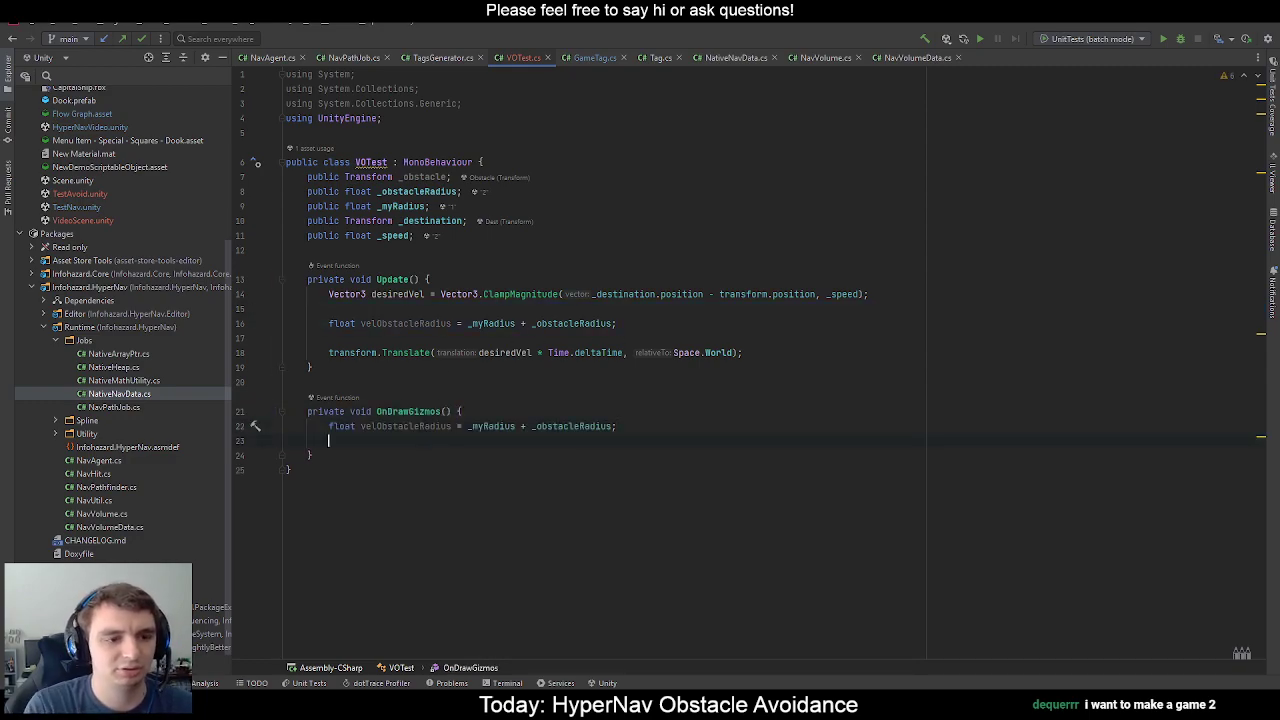
# Add Gizmos.DrawWireSphere(_destination.position, velObstacleRadius); below the radius declaration in OnDrawGizmos.
pyautogui.write('Gizmos.DrawW')
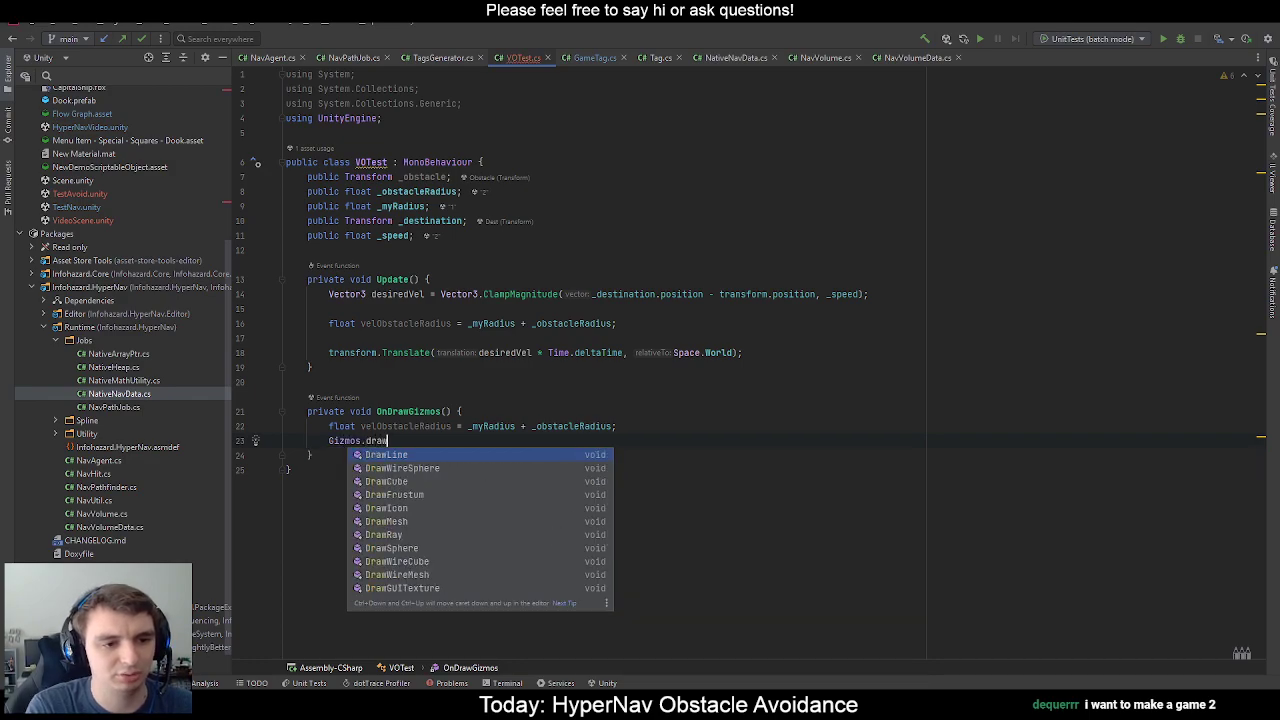
pyautogui.press('Return')
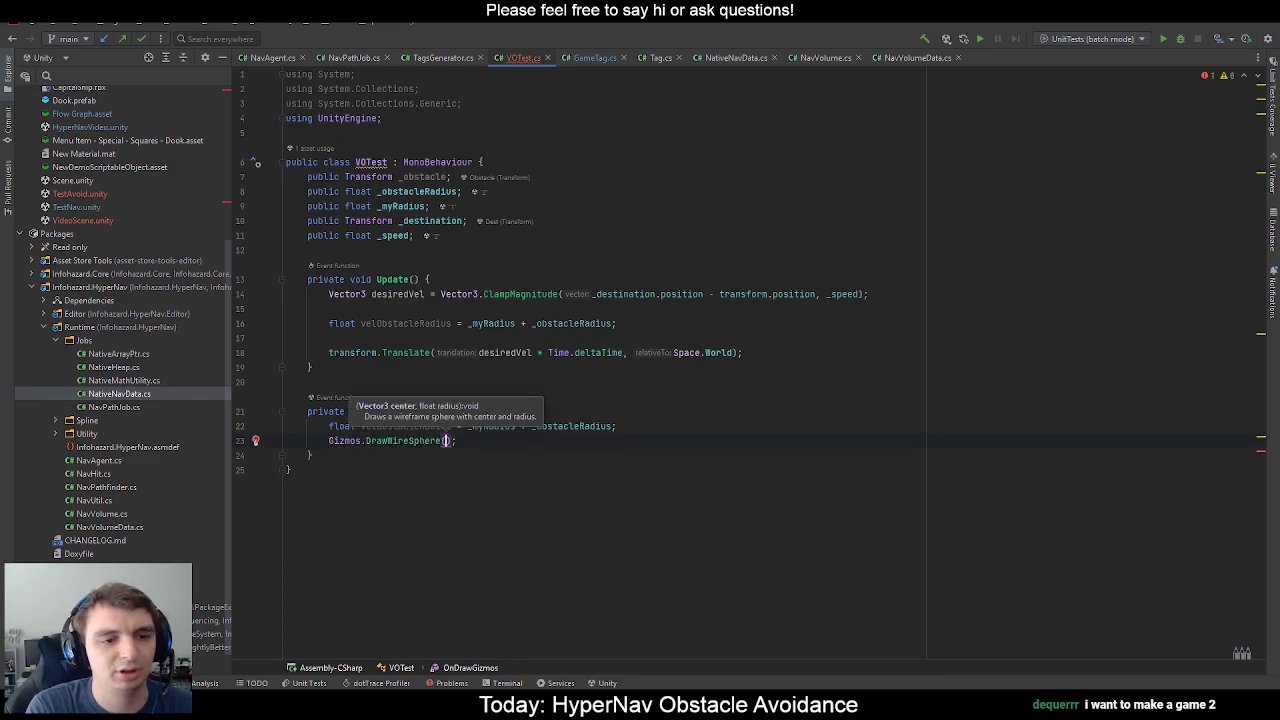
pyautogui.write('_destination.position, ')
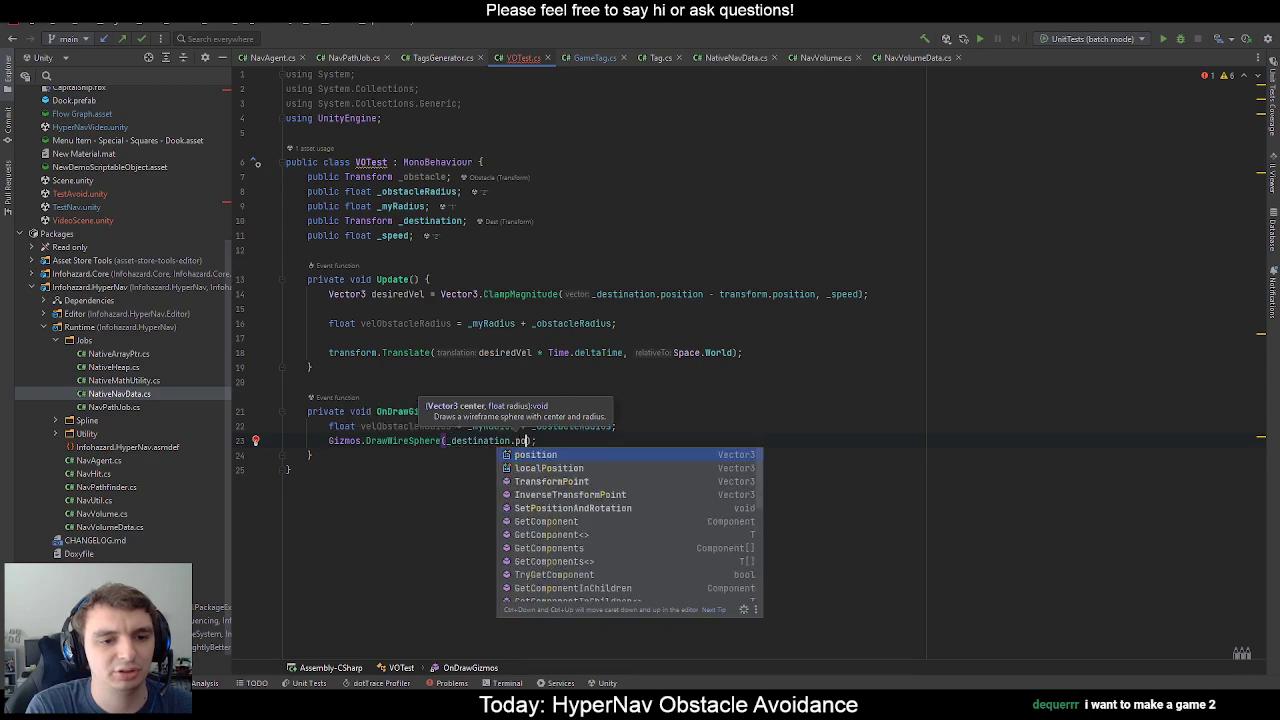
pyautogui.write('v')
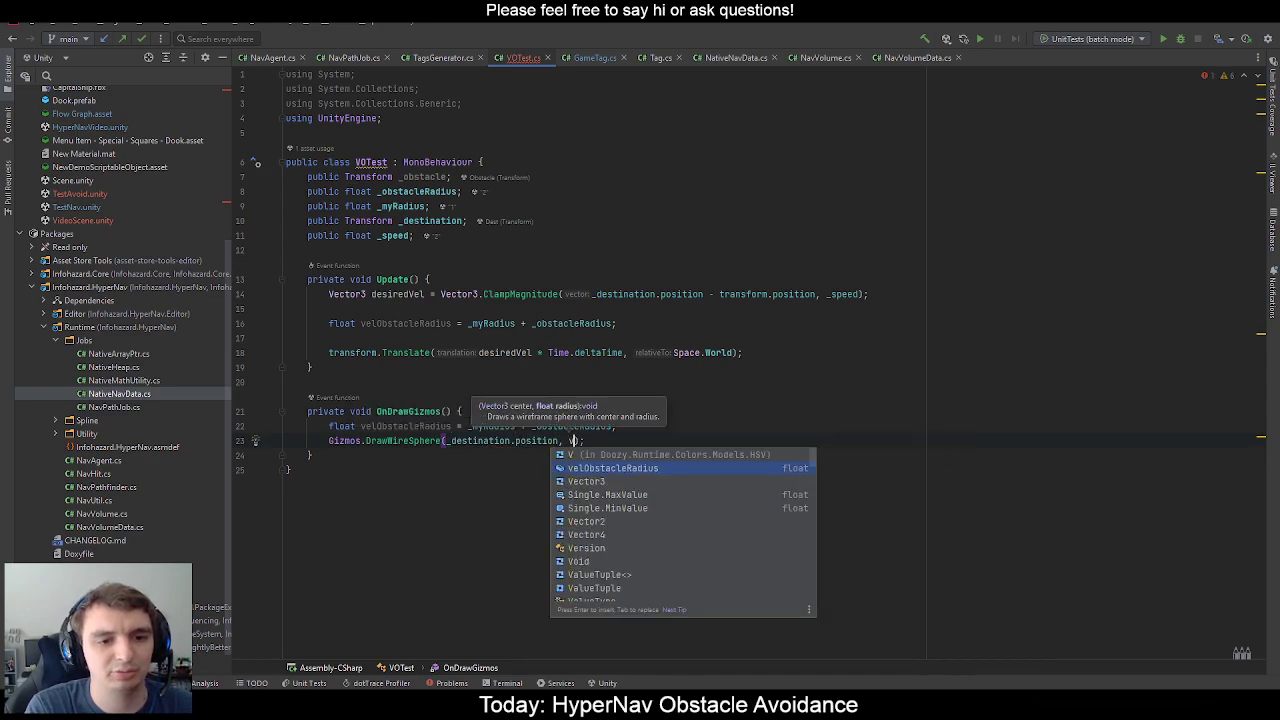
pyautogui.press('Return')
pyautogui.press('End')
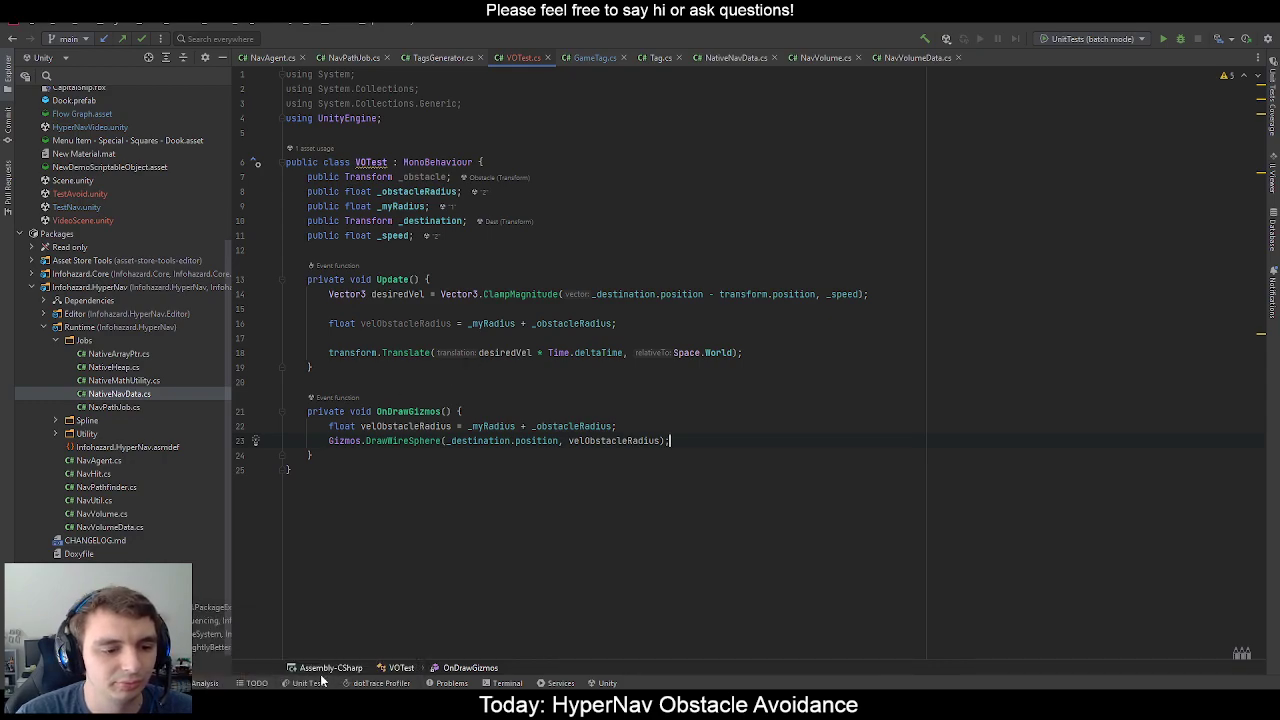
# Switch to Unity and examine where the wire sphere gizmo is drawn relative to the obstacle and agent.
pyautogui.hotkey('alt', 'Tab')
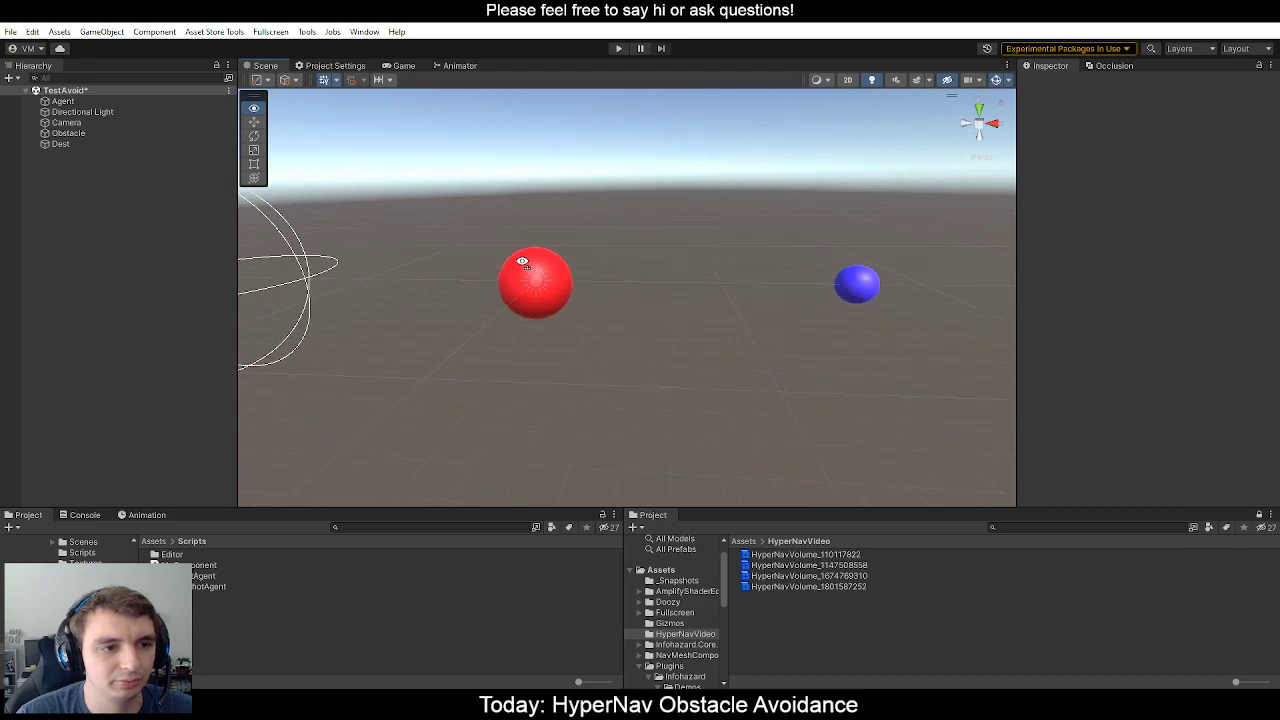
pyautogui.moveTo(528, 259); pyautogui.dragTo(536, 261, button='right')
pyautogui.click(788, 297)
pyautogui.moveTo(787, 302); pyautogui.dragTo(648, 306)
pyautogui.hotkey('ctrl', 'z')
pyautogui.keyDown('alt'); pyautogui.moveTo(599, 217); pyautogui.dragTo(613, 333); pyautogui.keyUp('alt')
pyautogui.moveTo(592, 279); pyautogui.dragTo(630, 360, button='middle')
# Return to the VOTest script and replace _destination with _obstacle as the centre in the DrawWireSphere call.
pyautogui.click(360, 705)
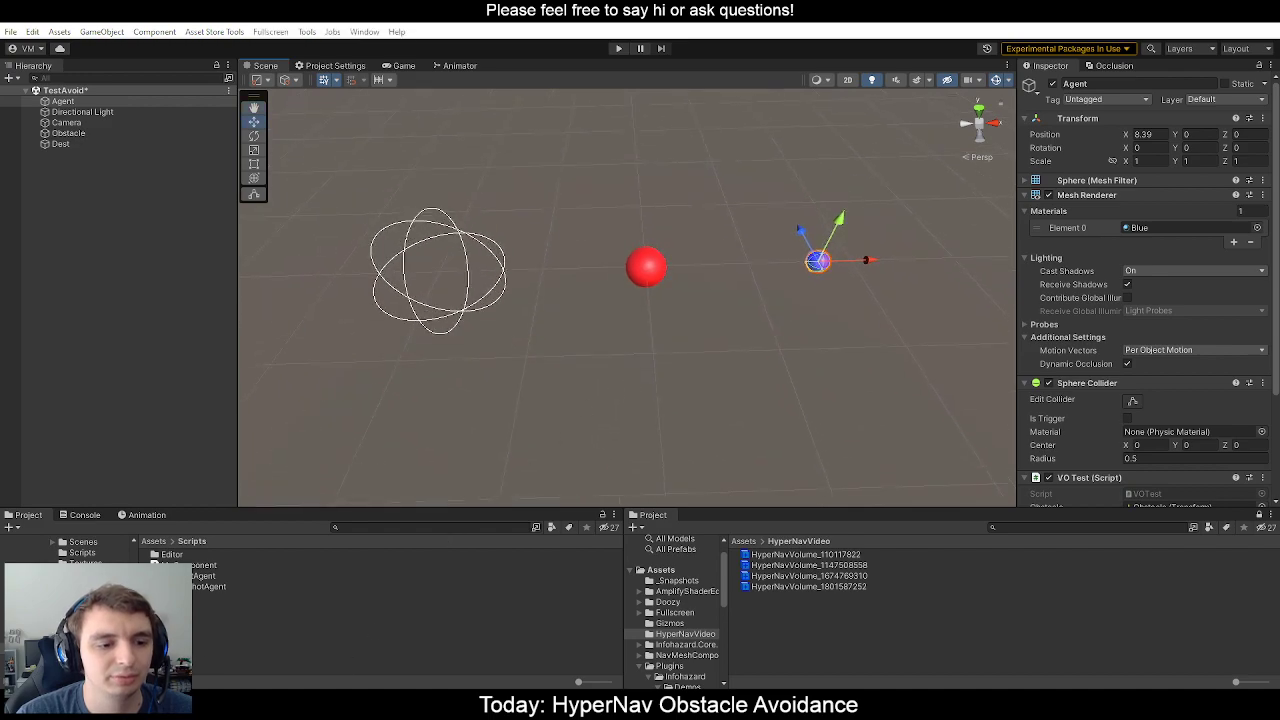
pyautogui.click(511, 440)
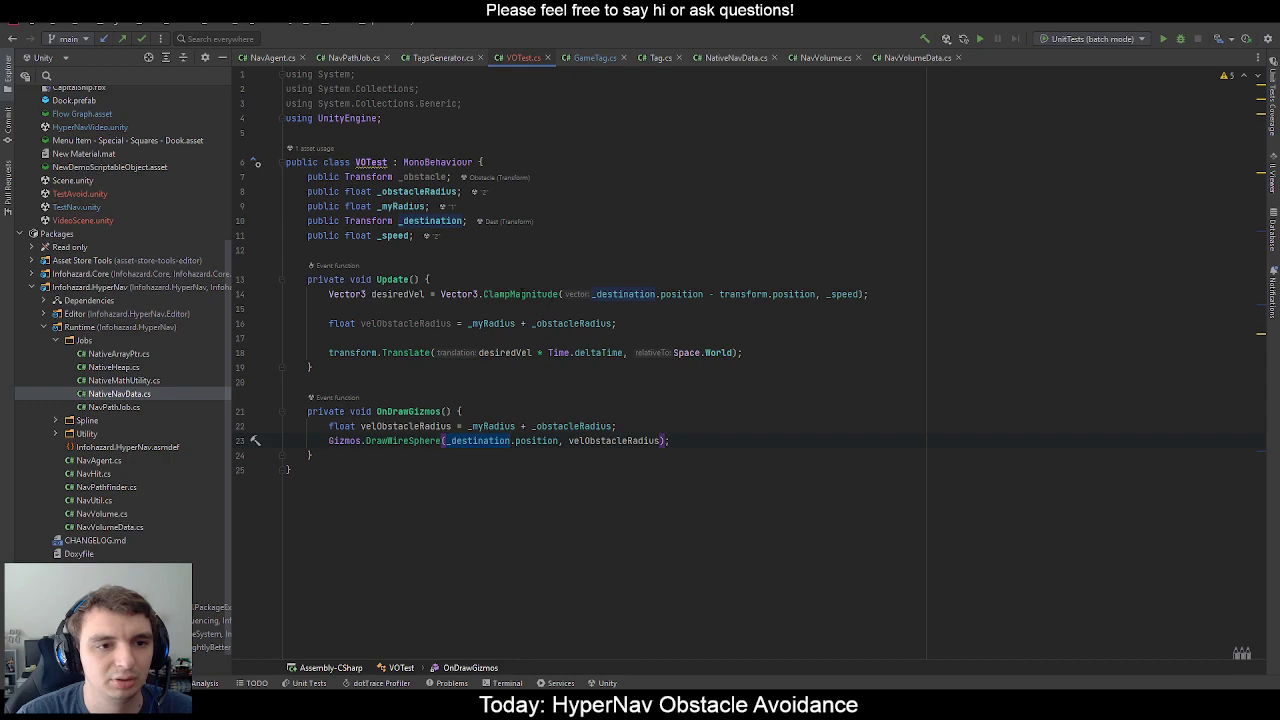
pyautogui.click(414, 191)
pyautogui.doubleClick(424, 176)
pyautogui.hotkey('ctrl', 'c')
pyautogui.doubleClick(479, 444)
pyautogui.hotkey('ctrl', 'v')
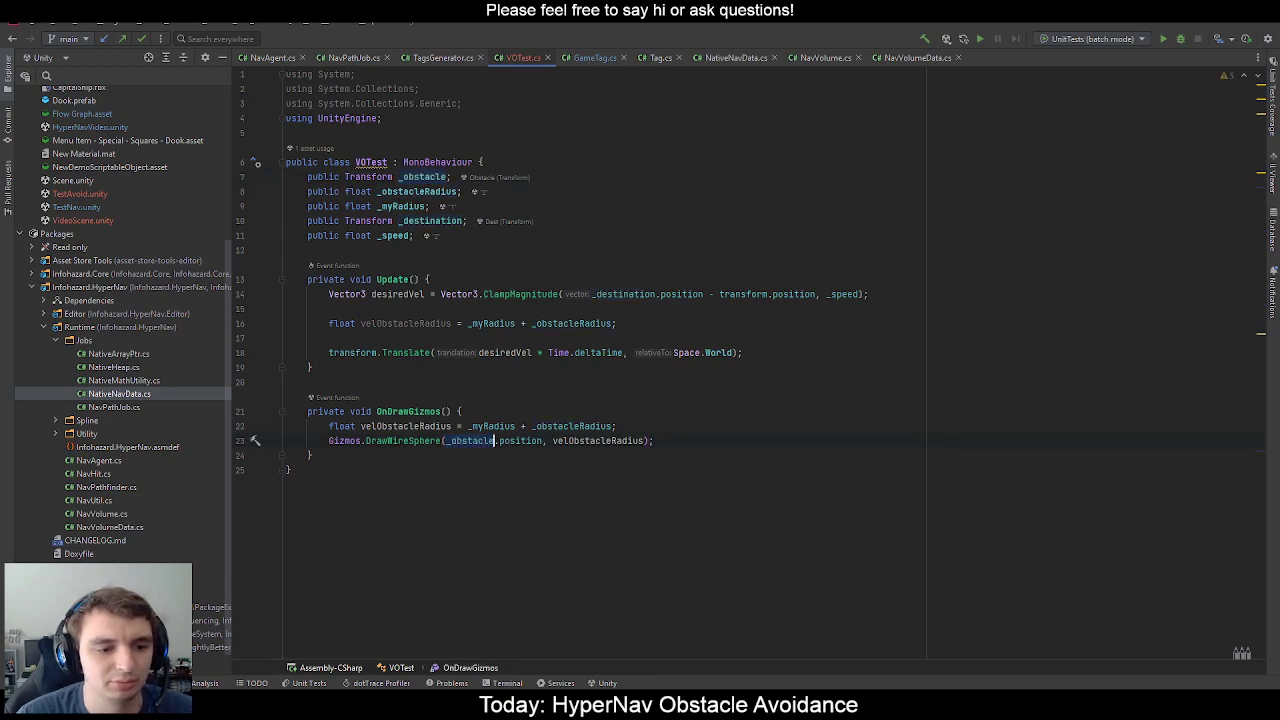
# Switch to Unity and set the Agent's VO Test My Radius to 0.5 and Obstacle Radius to 1.
pyautogui.hotkey('alt', 'Tab')
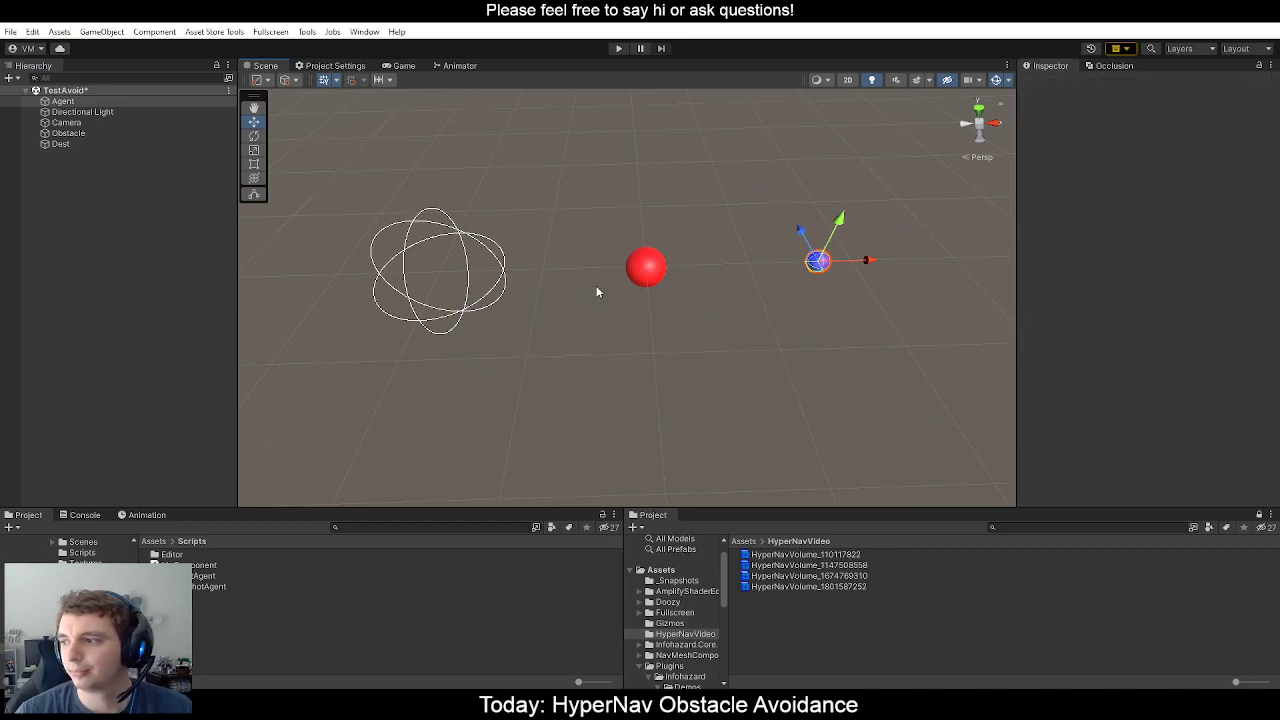
pyautogui.moveTo(664, 378)
pyautogui.keyDown('alt'); pyautogui.mouseDown()
pyautogui.moveTo(904, 369)
pyautogui.moveTo(749, 391)
pyautogui.moveTo(463, 291)
pyautogui.moveTo(654, 371)
pyautogui.mouseUp(); pyautogui.keyUp('alt')
pyautogui.scroll(5, 655, 375)
pyautogui.moveTo(655, 375); pyautogui.dragTo(640, 345, button='right')
pyautogui.press('s')
pyautogui.press('w')
pyautogui.press('s')
pyautogui.press('w')
pyautogui.press('s')
pyautogui.scroll(-3, 1078, 384)
pyautogui.click(1143, 394)
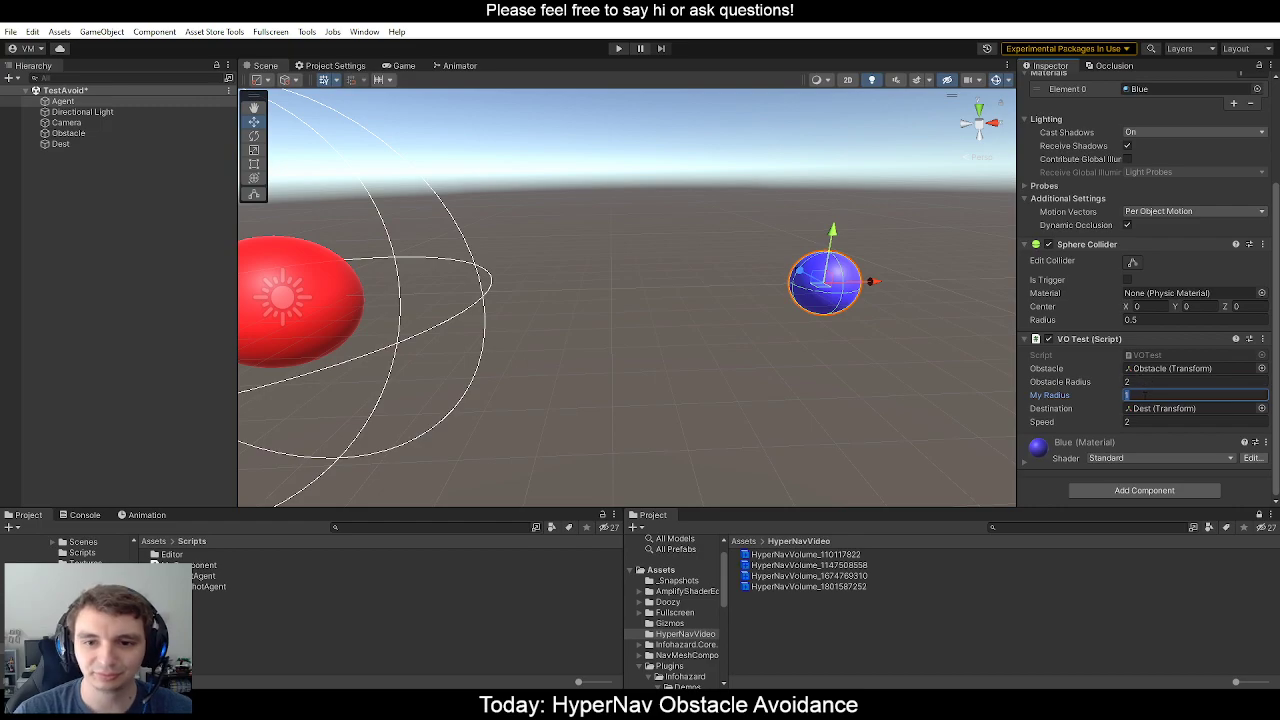
pyautogui.write('.5')
pyautogui.click(1143, 382)
pyautogui.write('1')
# Examine the wire sphere around the obstacle in relation to the agent from several viewpoints in the scene.
pyautogui.moveTo(724, 377); pyautogui.dragTo(699, 331, button='right')
pyautogui.press('s')
pyautogui.press('a')
pyautogui.moveTo(756, 342); pyautogui.dragTo(718, 338, button='middle')
pyautogui.press('w')
pyautogui.press('d')
pyautogui.moveTo(718, 338); pyautogui.dragTo(718, 338, button='right')
pyautogui.press('a')
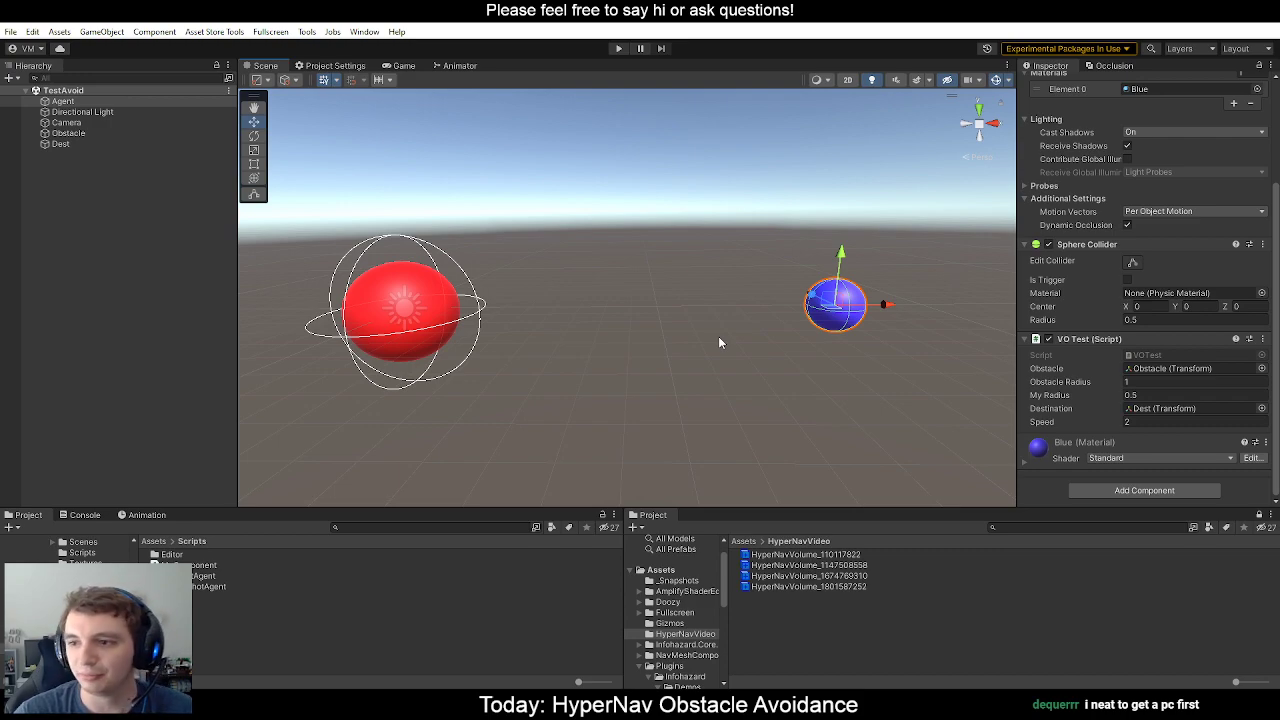
pyautogui.moveTo(673, 342); pyautogui.dragTo(459, 305, button='middle')
pyautogui.moveTo(598, 291); pyautogui.dragTo(608, 288, button='middle')
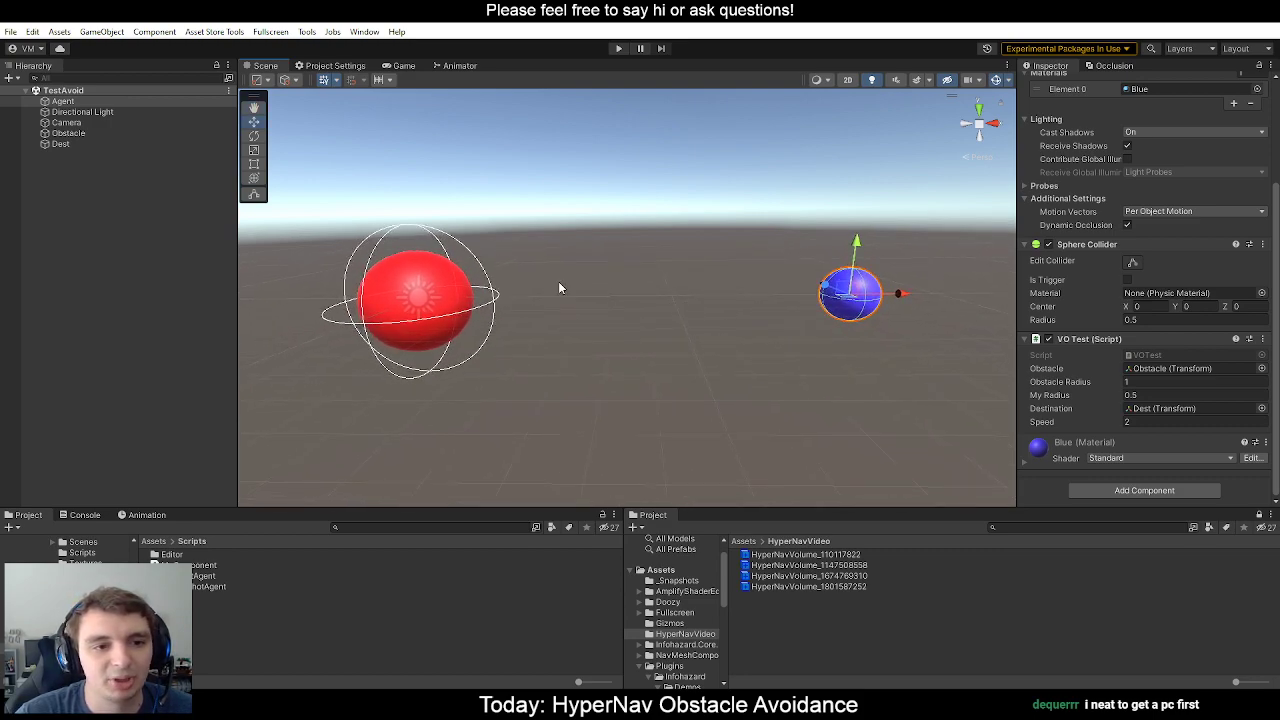
pyautogui.moveTo(431, 337); pyautogui.dragTo(473, 331, button='middle')
pyautogui.moveTo(586, 246); pyautogui.dragTo(546, 317, button='middle')
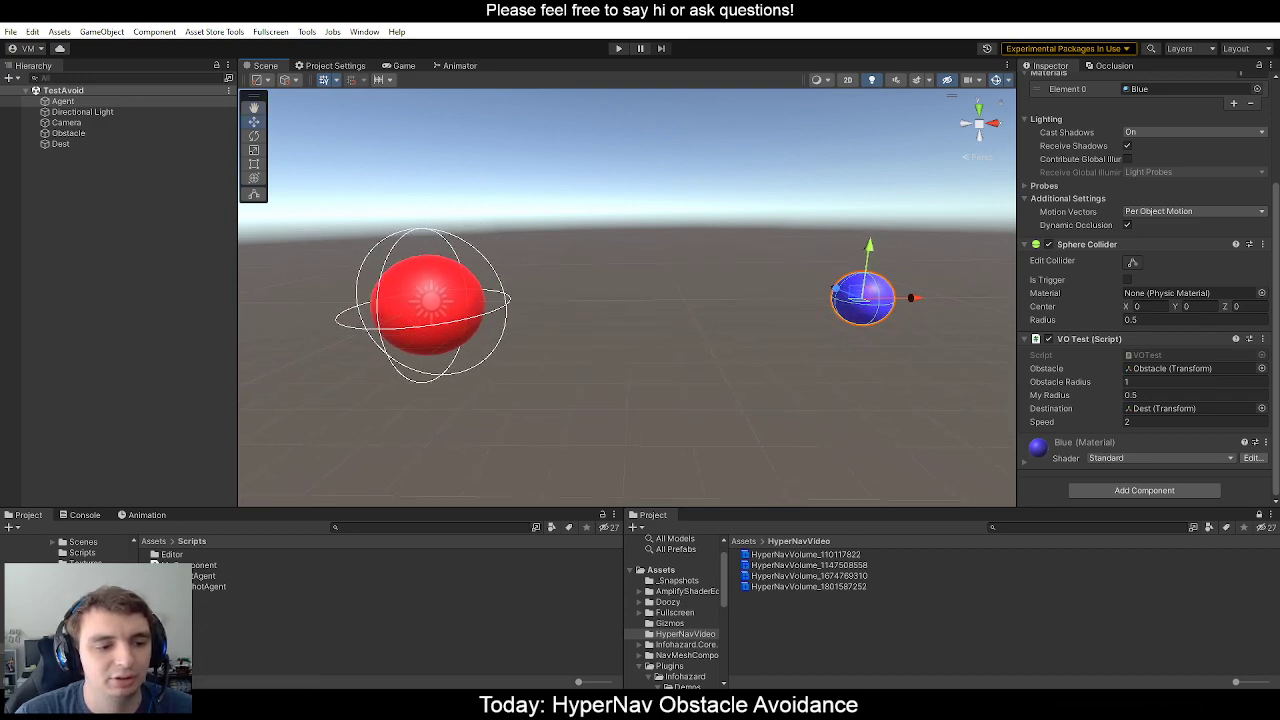
# Switch to the VOTest script and review the desiredVel and velObstacleRadius lines in Update and the OnDrawGizmos method.
pyautogui.hotkey('alt', 'Tab')
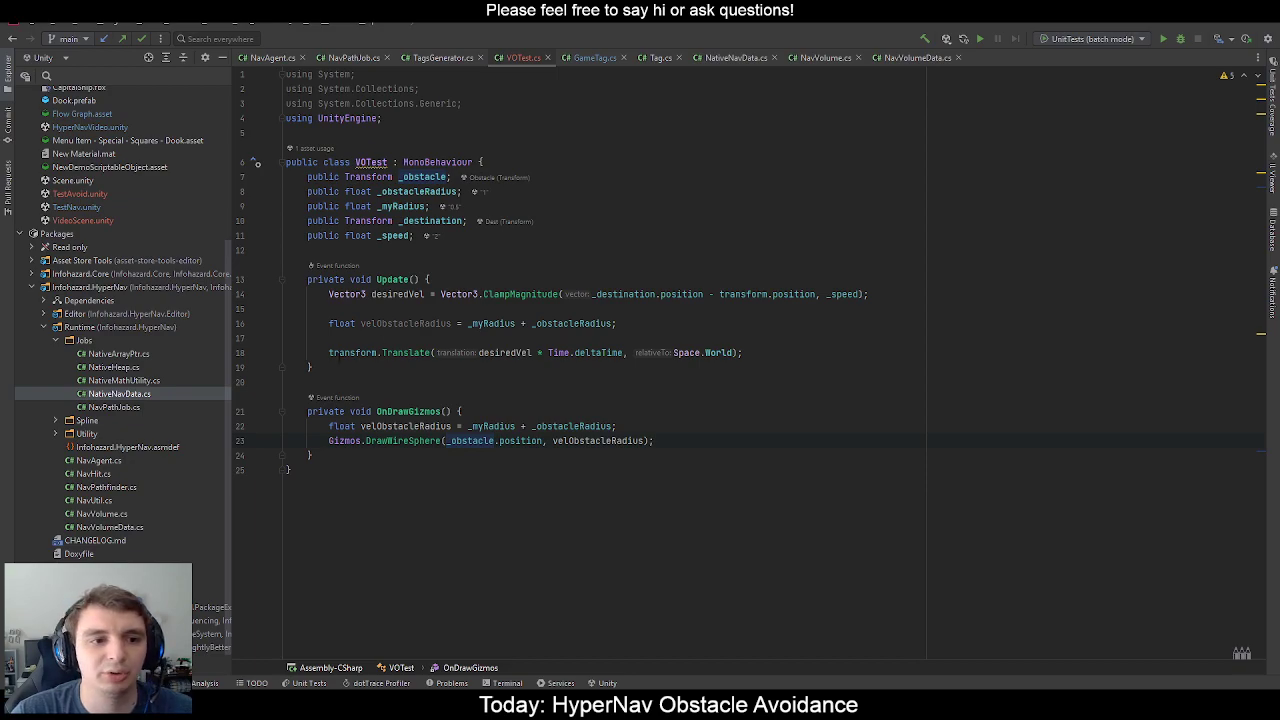
pyautogui.click(620, 323)
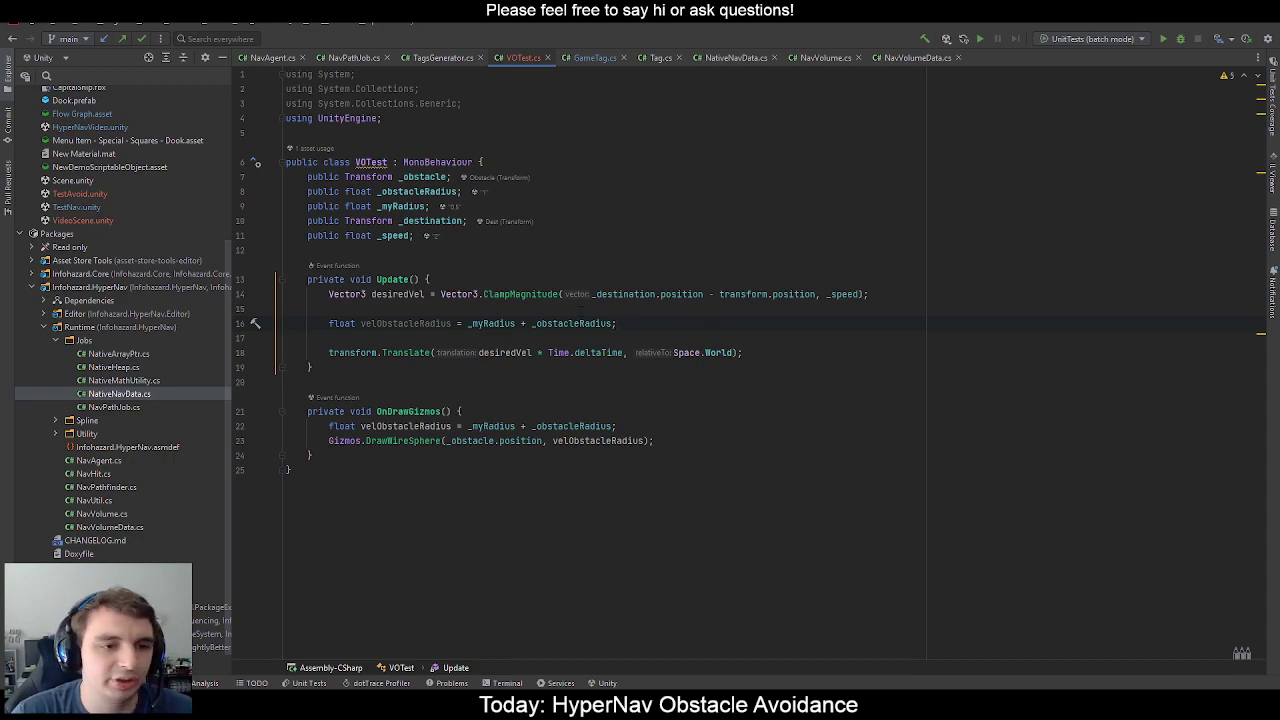
pyautogui.click(393, 294)
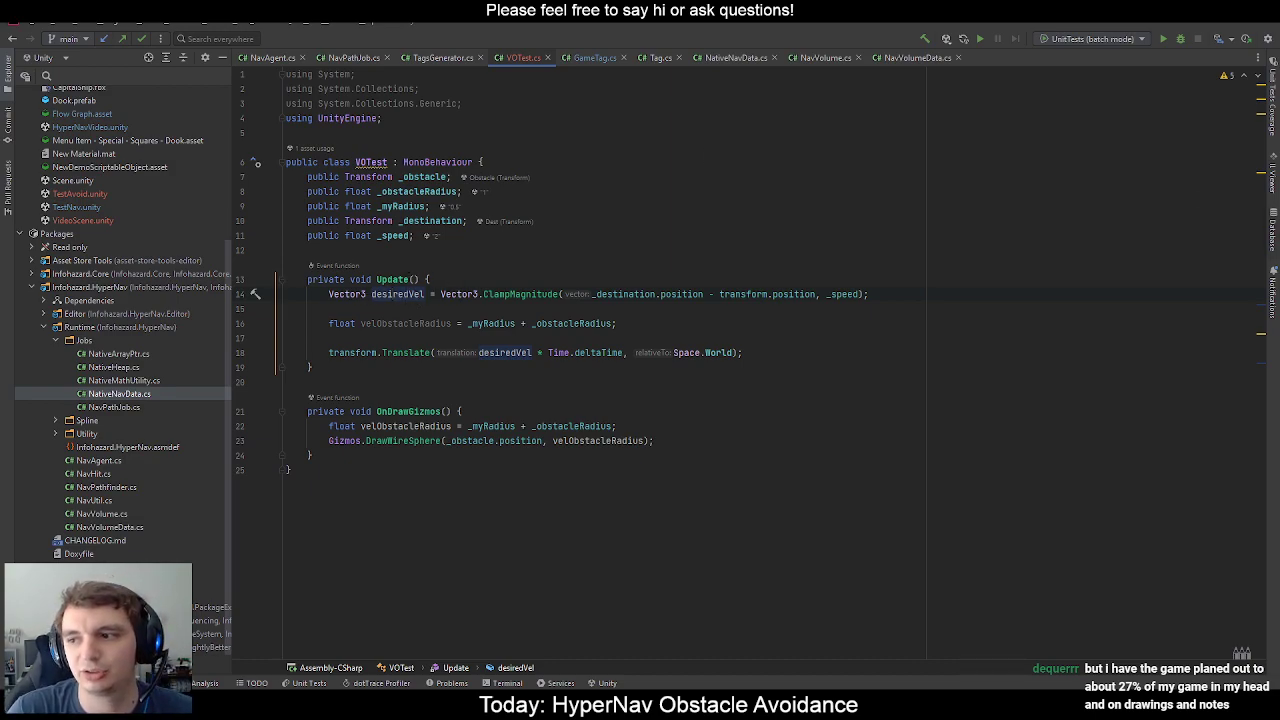
pyautogui.click(403, 324)
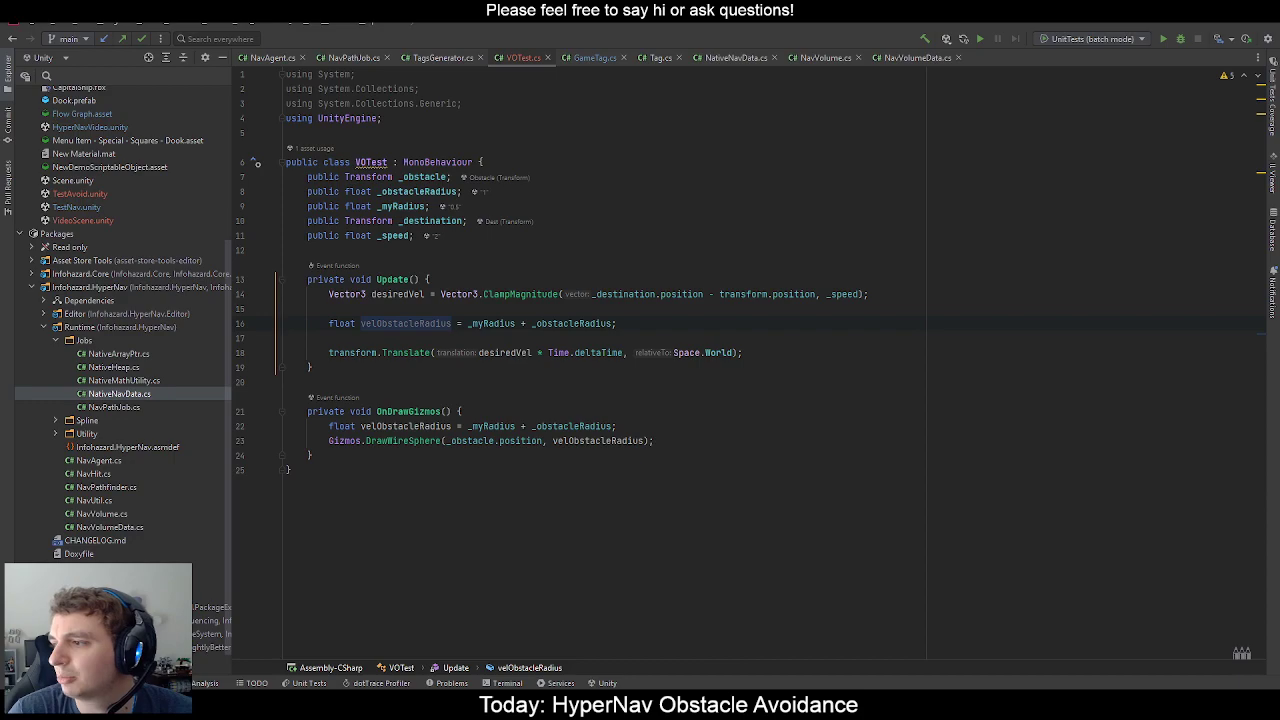
pyautogui.click(313, 455)
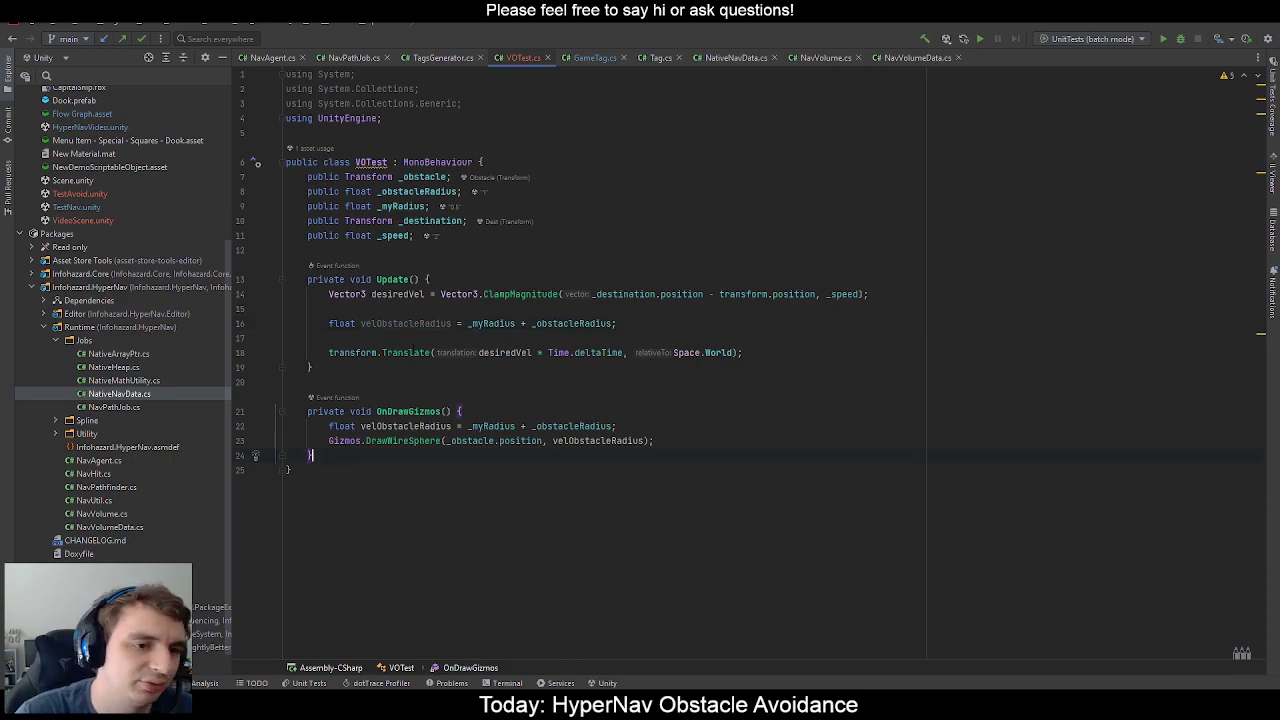
pyautogui.click(360, 367)
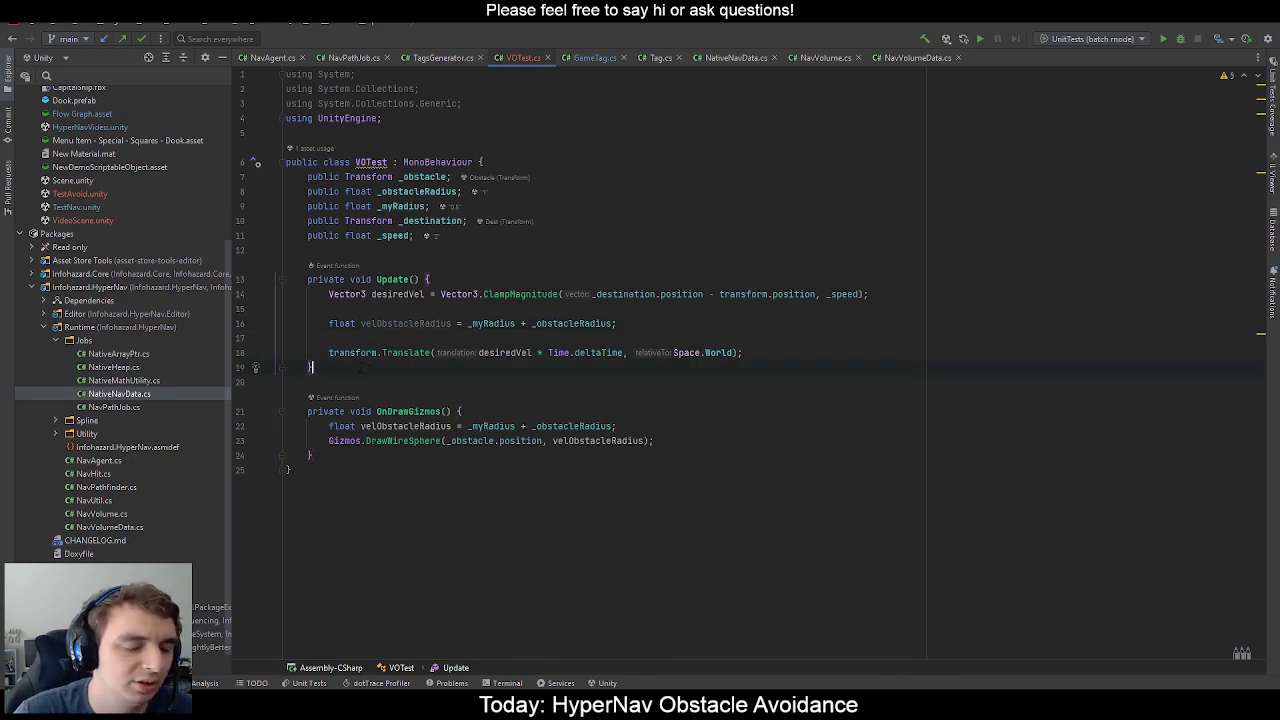
# Switch to paint.net, create a new 800 × 600 image, and sketch a crosshair with an obstacle circle above and beside it.
pyautogui.hotkey('alt', 'Tab')
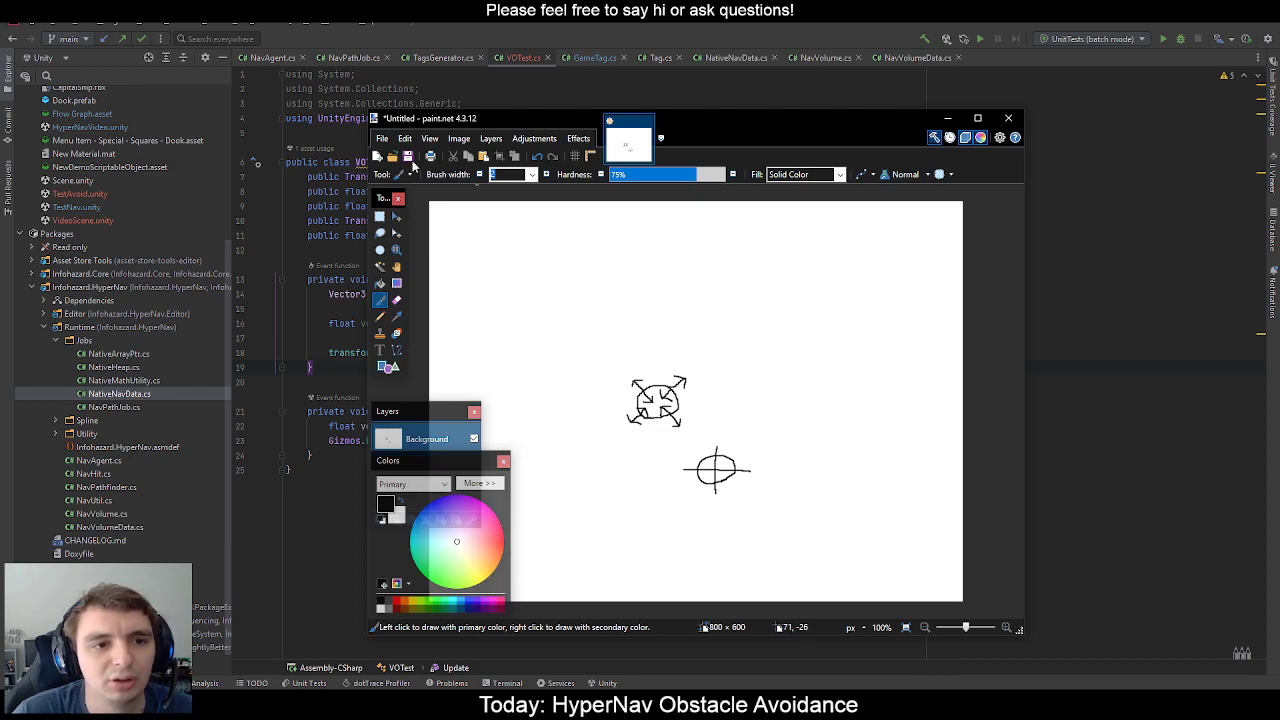
pyautogui.hotkey('ctrl', 'n')
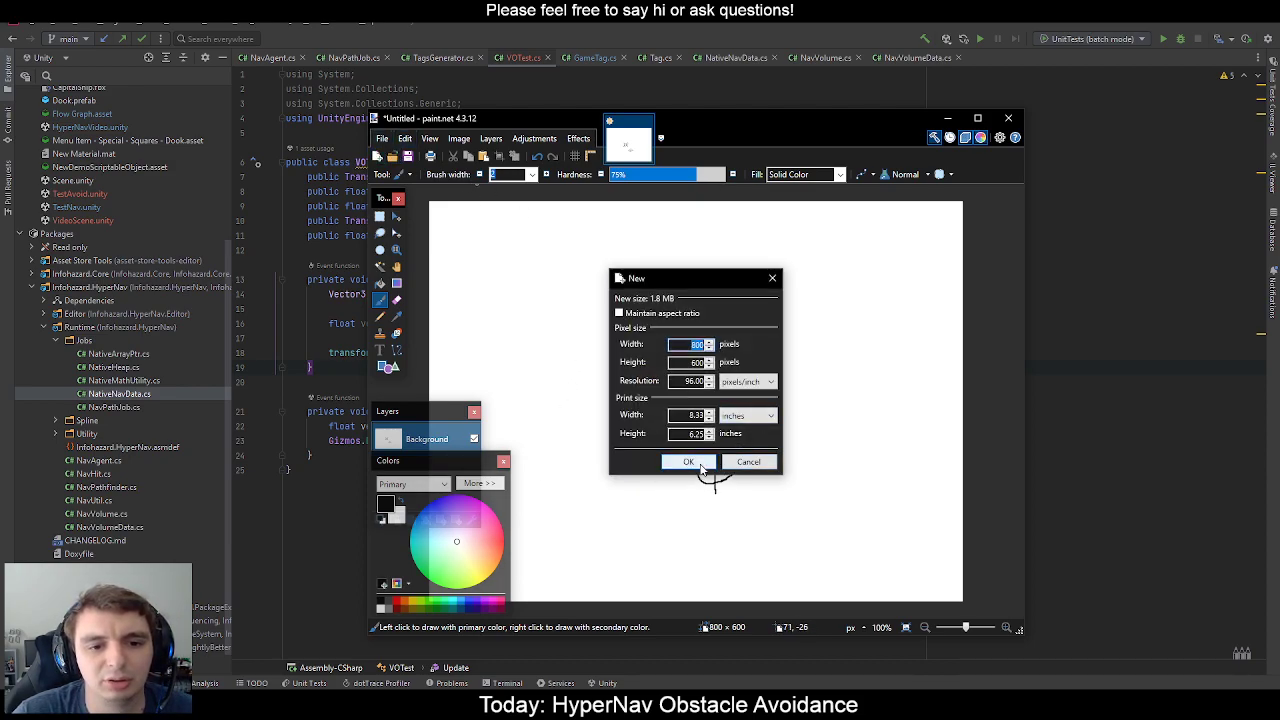
pyautogui.click(700, 462)
pyautogui.moveTo(677, 484)
pyautogui.mouseDown()
pyautogui.moveTo(678, 436)
pyautogui.moveTo(715, 457)
pyautogui.mouseUp()
pyautogui.moveTo(628, 331)
pyautogui.mouseDown()
pyautogui.moveTo(603, 391)
pyautogui.moveTo(600, 311)
pyautogui.moveTo(629, 331)
pyautogui.mouseUp()
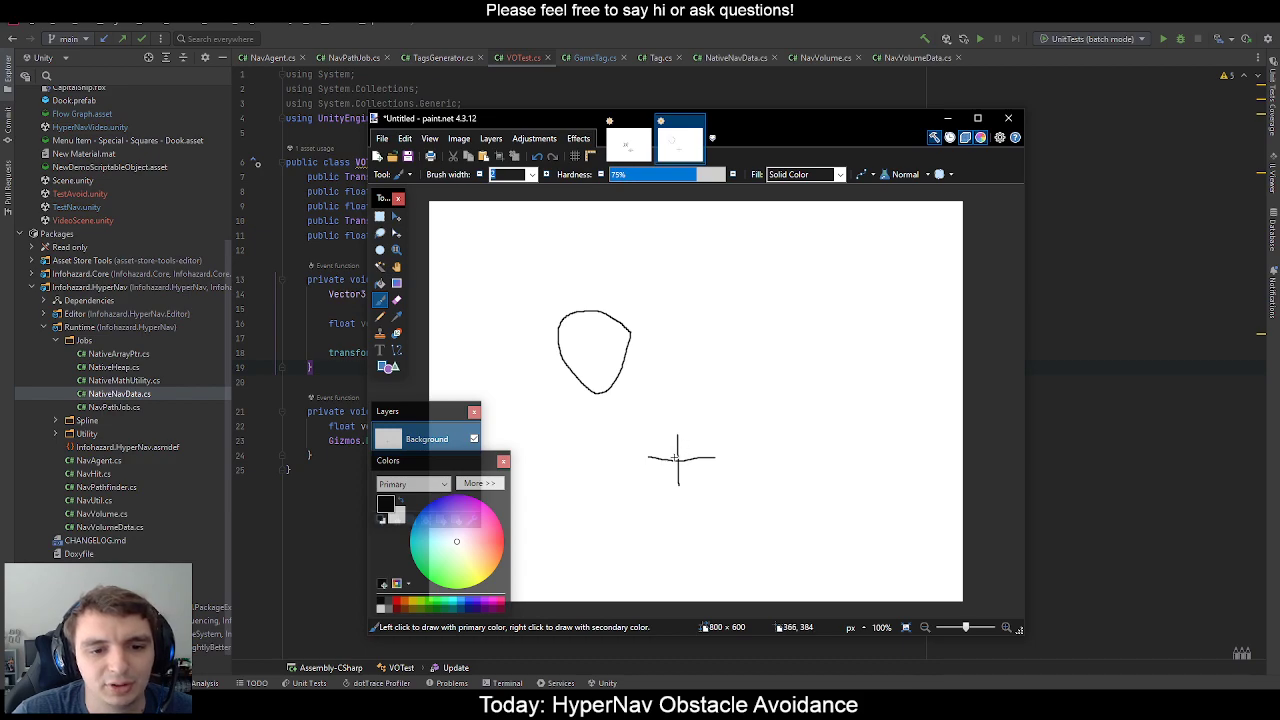
pyautogui.moveTo(678, 458)
pyautogui.mouseDown()
pyautogui.moveTo(630, 377)
pyautogui.moveTo(642, 386)
pyautogui.mouseUp()
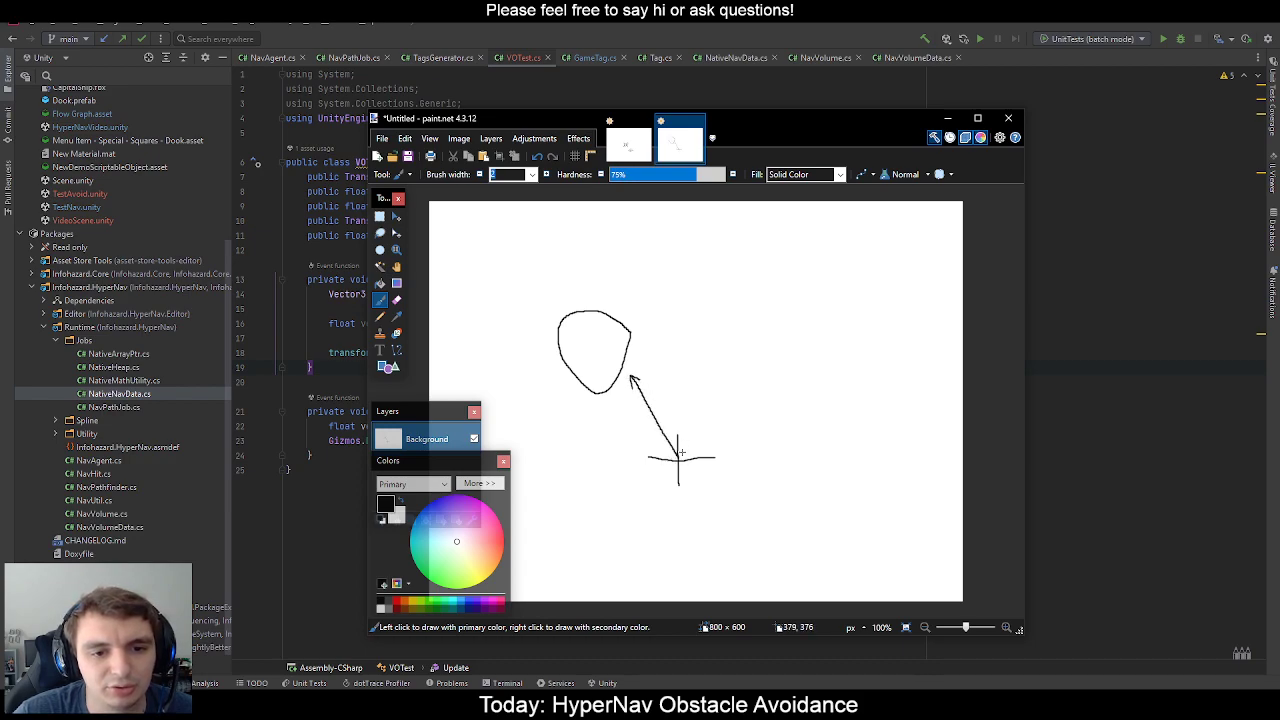
pyautogui.moveTo(679, 459)
pyautogui.mouseDown()
pyautogui.moveTo(612, 393)
pyautogui.moveTo(629, 385)
pyautogui.moveTo(644, 422)
pyautogui.moveTo(653, 415)
pyautogui.mouseUp()
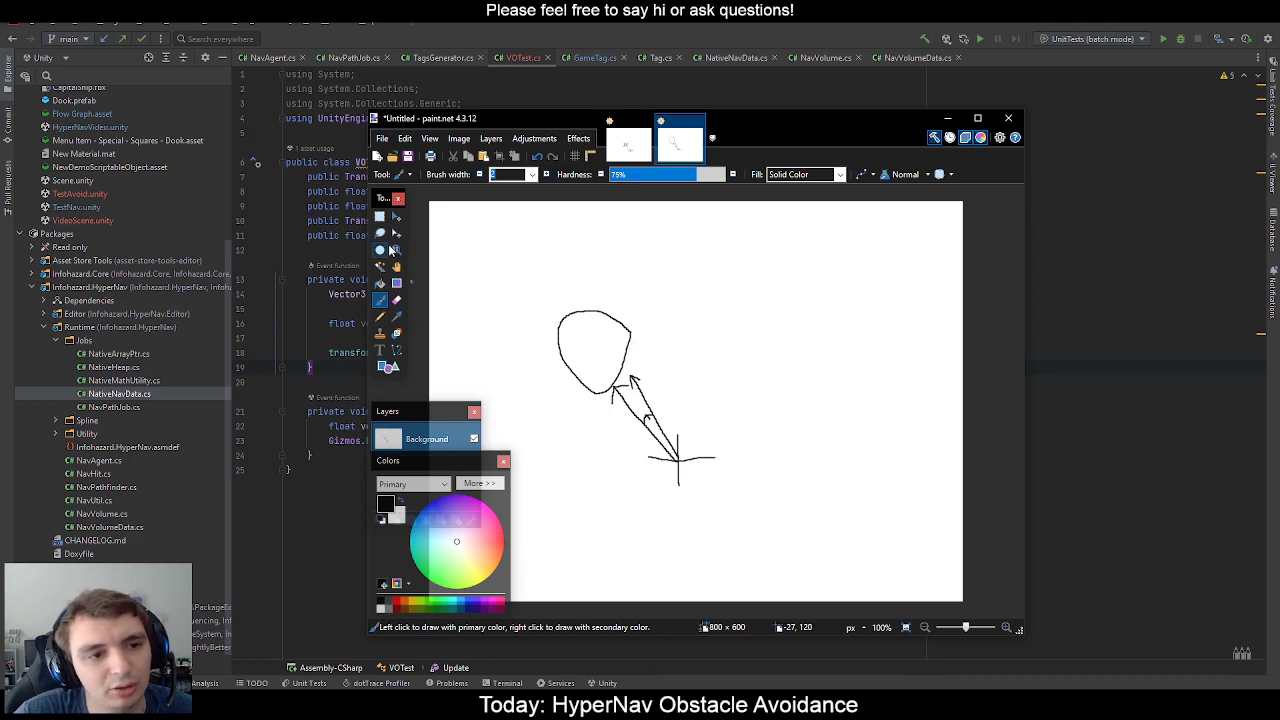
pyautogui.moveTo(629, 329); pyautogui.dragTo(670, 417)
pyautogui.hotkey('ctrl', 'z')
pyautogui.hotkey('ctrl', 'z')
pyautogui.hotkey('ctrl', 'z')
pyautogui.hotkey('ctrl', 'z')
pyautogui.hotkey('ctrl', 'z')
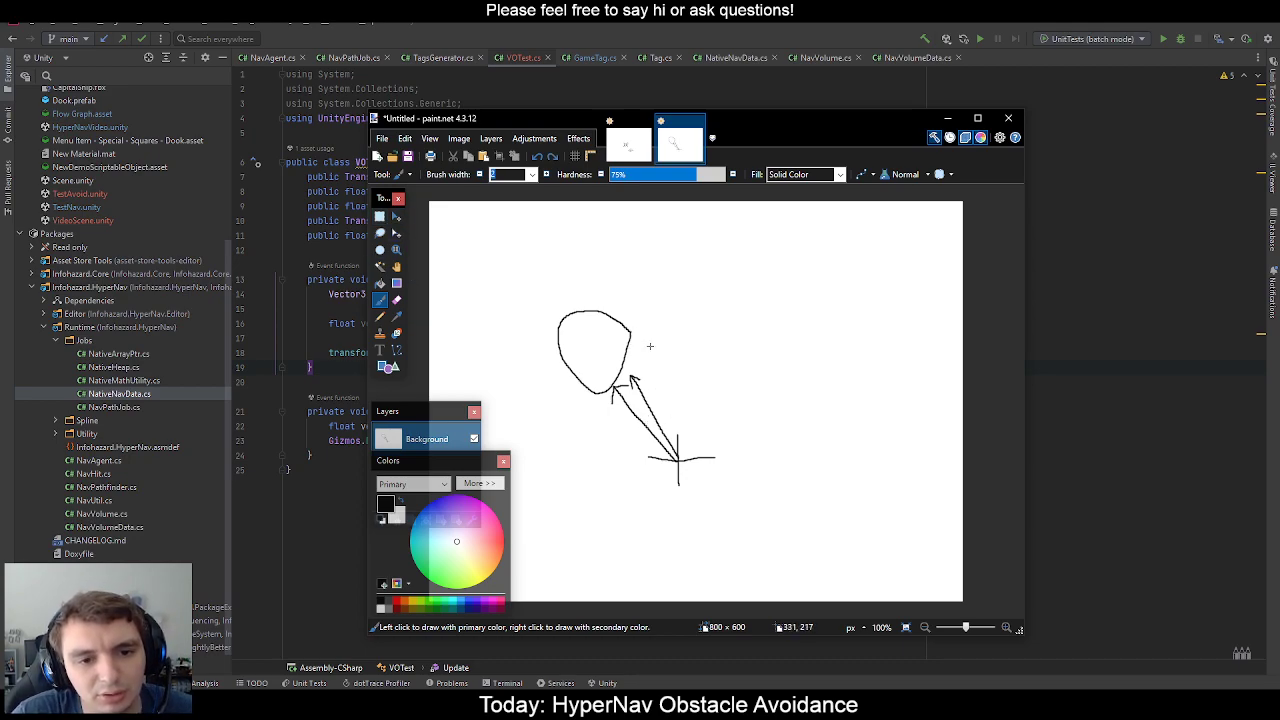
pyautogui.hotkey('ctrl', 'z')
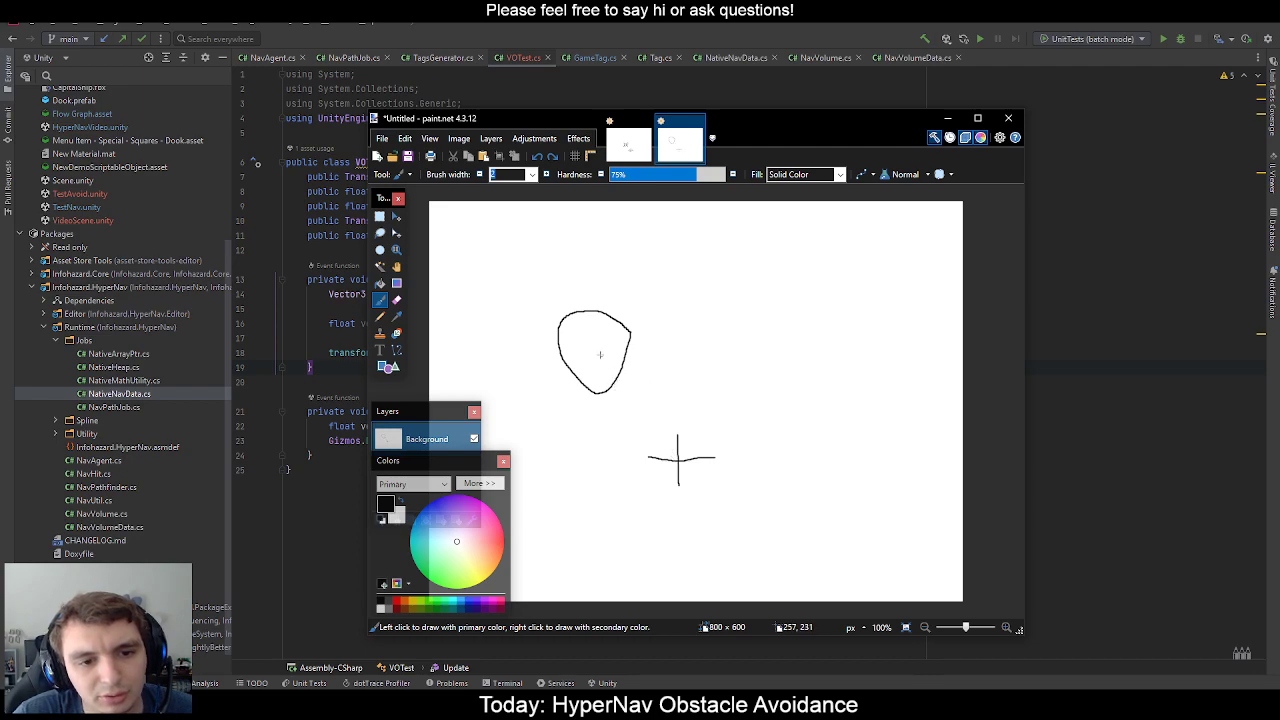
# Sketch the right triangle between crosshair, circle centre and tangent point, marking its angles and labelling the centre distance x and radius r.
pyautogui.moveTo(591, 349); pyautogui.dragTo(682, 458)
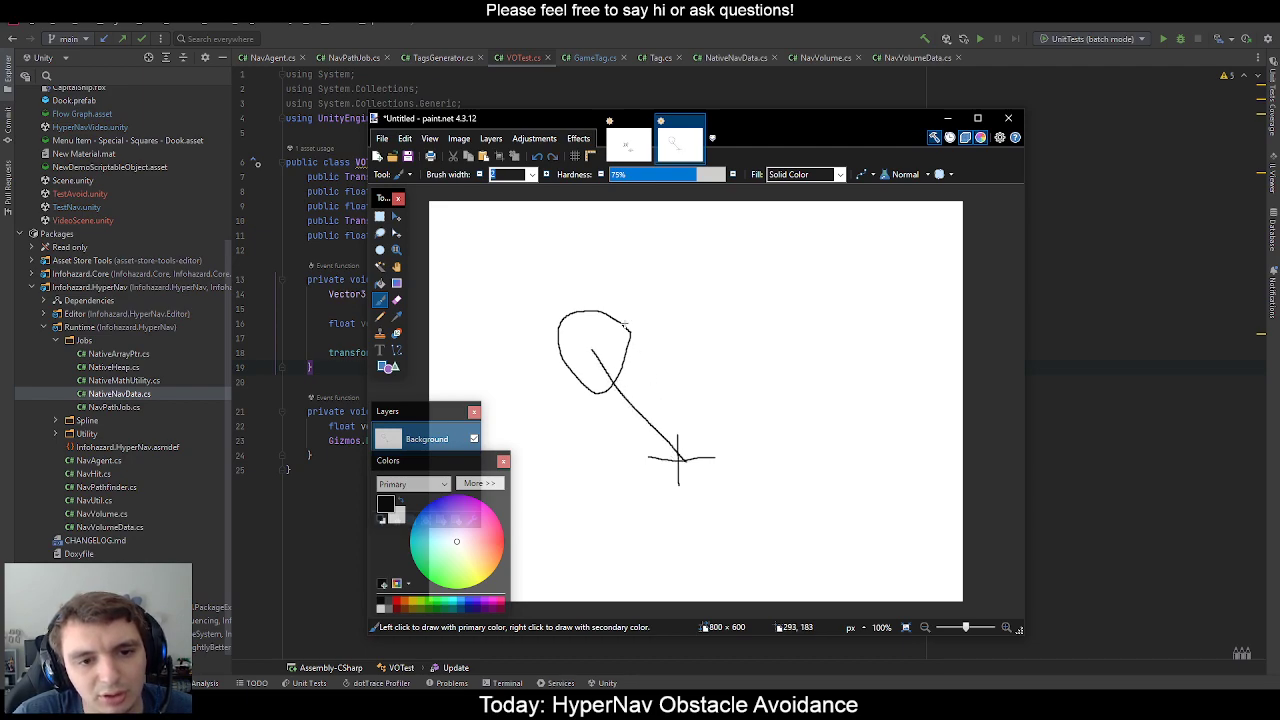
pyautogui.moveTo(616, 303); pyautogui.dragTo(686, 463)
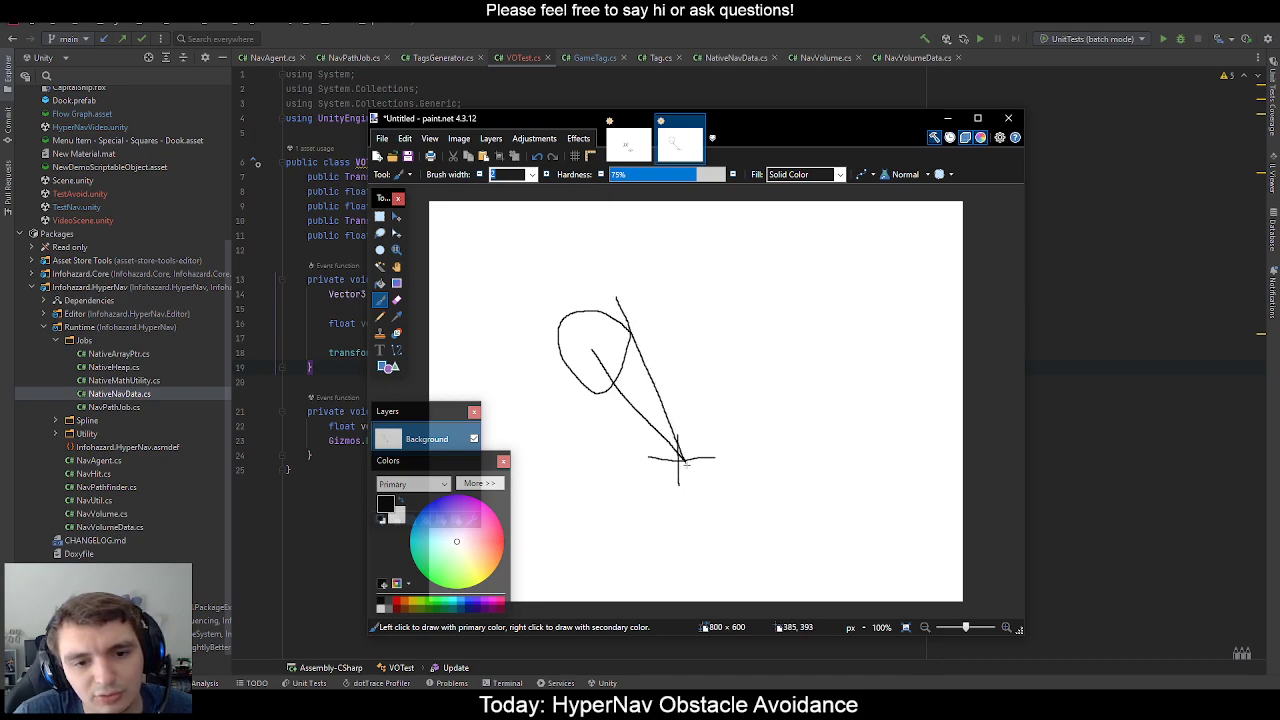
pyautogui.moveTo(594, 350); pyautogui.dragTo(632, 332)
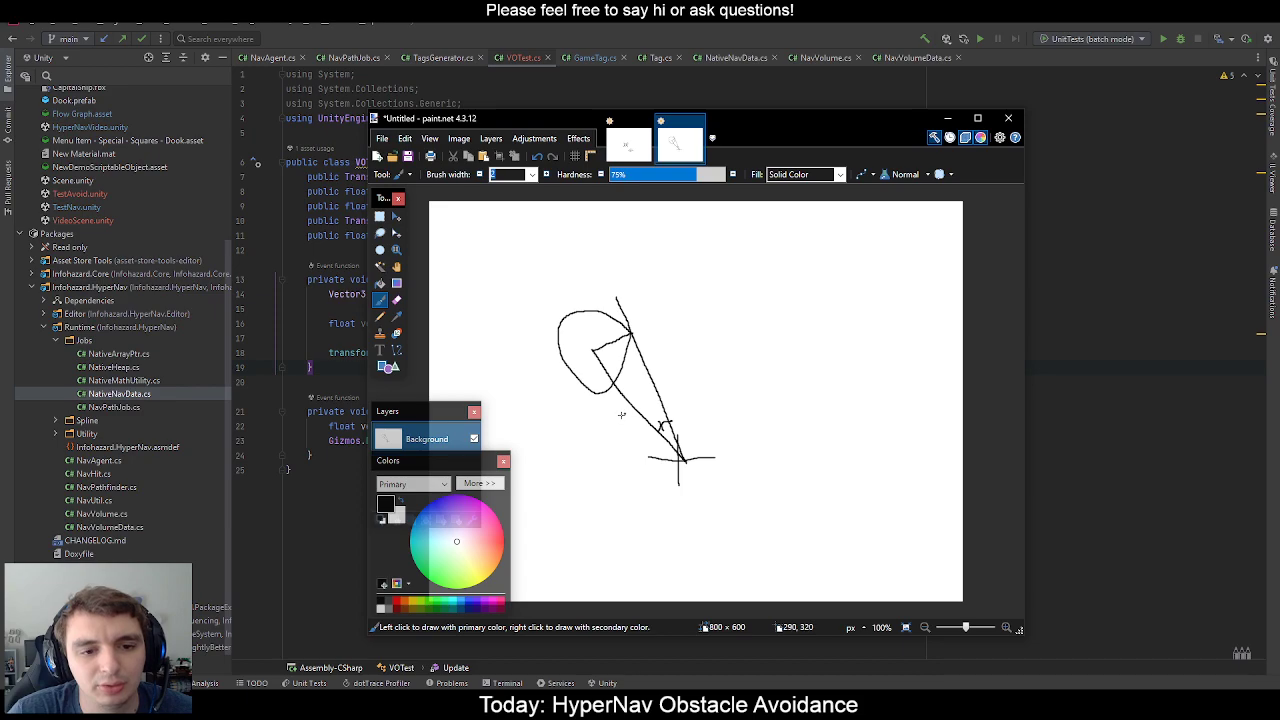
pyautogui.moveTo(613, 408); pyautogui.dragTo(624, 420)
pyautogui.moveTo(624, 408); pyautogui.dragTo(613, 420)
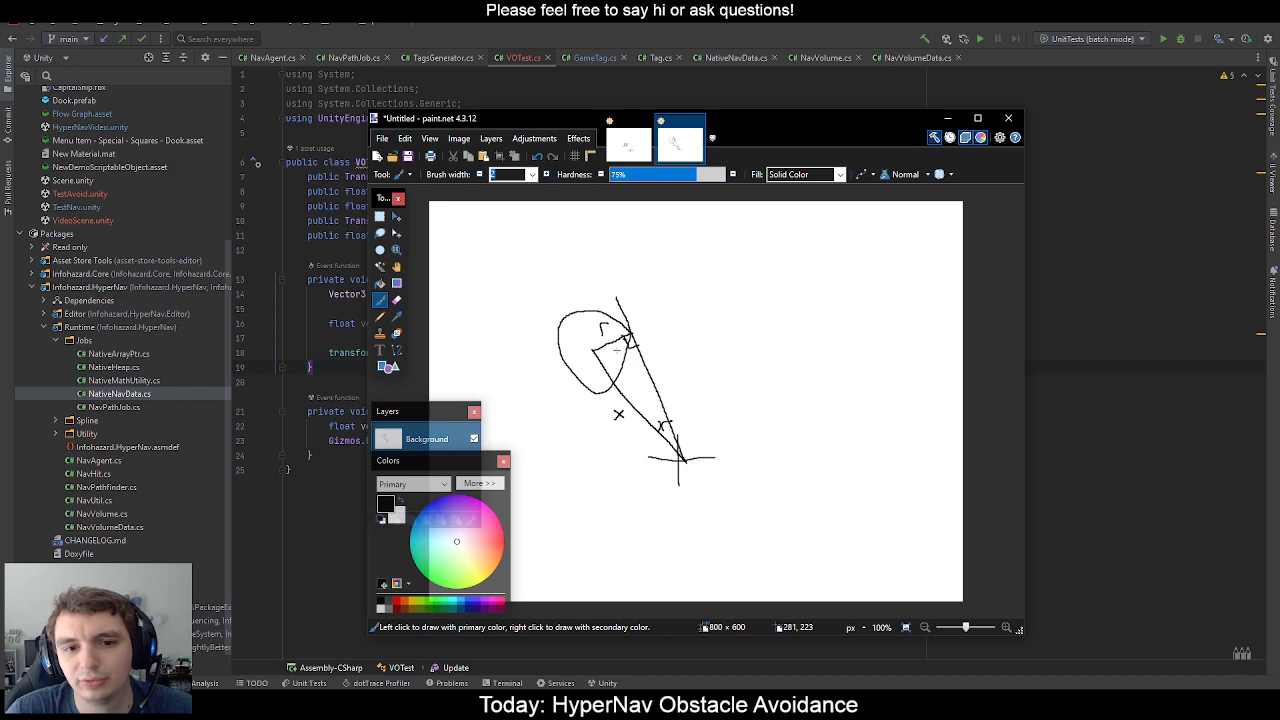
pyautogui.moveTo(612, 342); pyautogui.dragTo(608, 347)
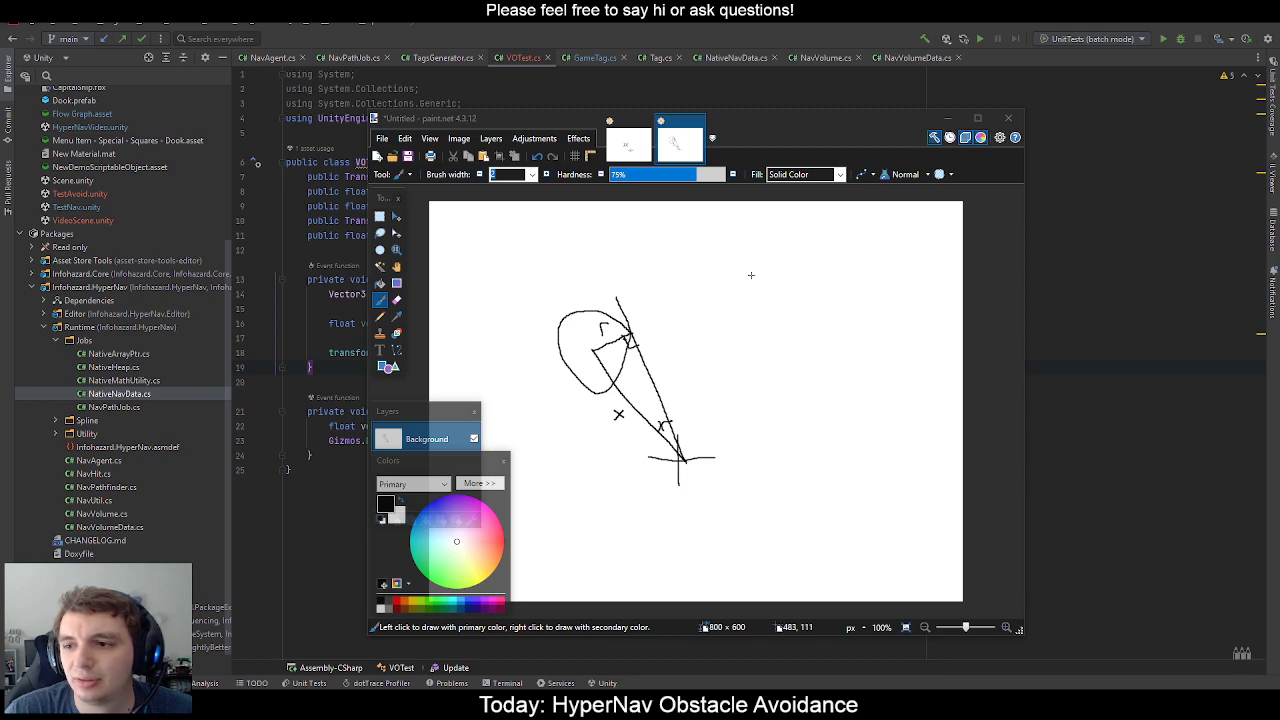
# Write the law of sines, a / sin a = b / sin b, beside the triangle sketch.
pyautogui.moveTo(751, 275)
pyautogui.mouseDown()
pyautogui.moveTo(746, 286)
pyautogui.moveTo(774, 302)
pyautogui.moveTo(751, 326)
pyautogui.moveTo(791, 326)
pyautogui.moveTo(806, 309)
pyautogui.mouseUp()
pyautogui.moveTo(808, 303); pyautogui.dragTo(877, 299)
pyautogui.moveTo(837, 266)
pyautogui.mouseDown()
pyautogui.moveTo(828, 332)
pyautogui.moveTo(871, 334)
pyautogui.mouseUp()
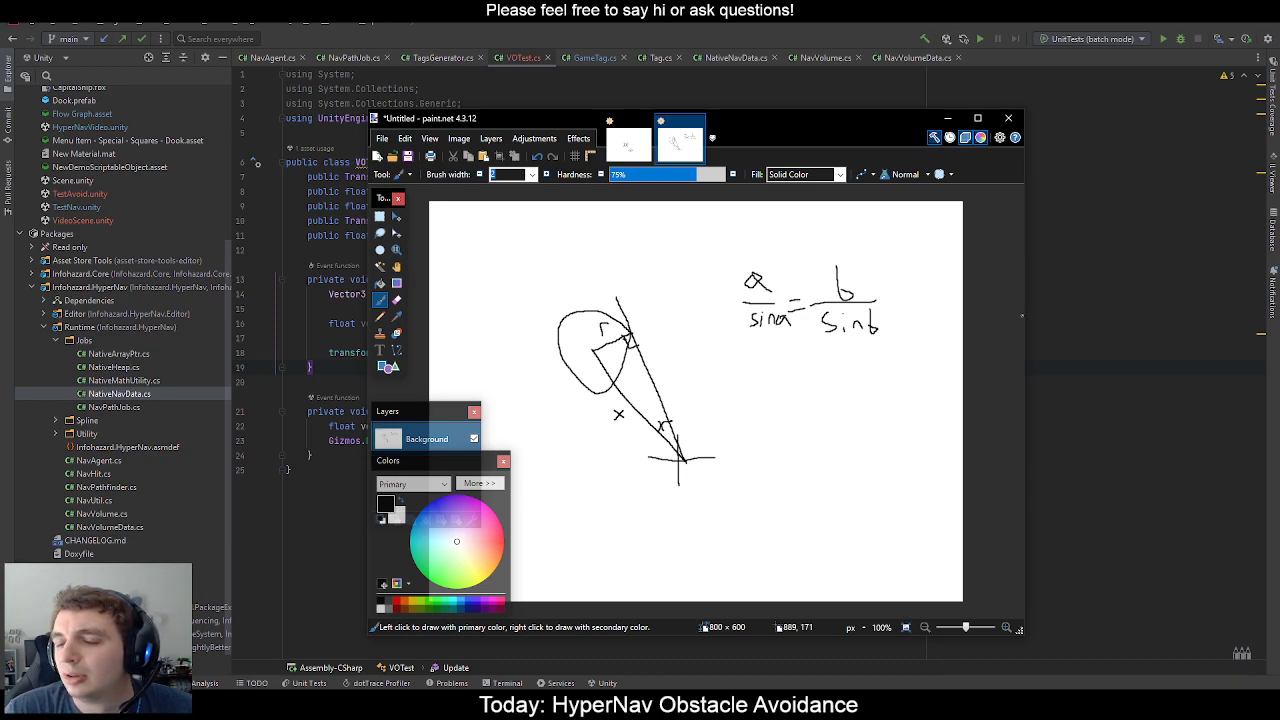
pyautogui.moveTo(664, 422); pyautogui.dragTo(655, 425)
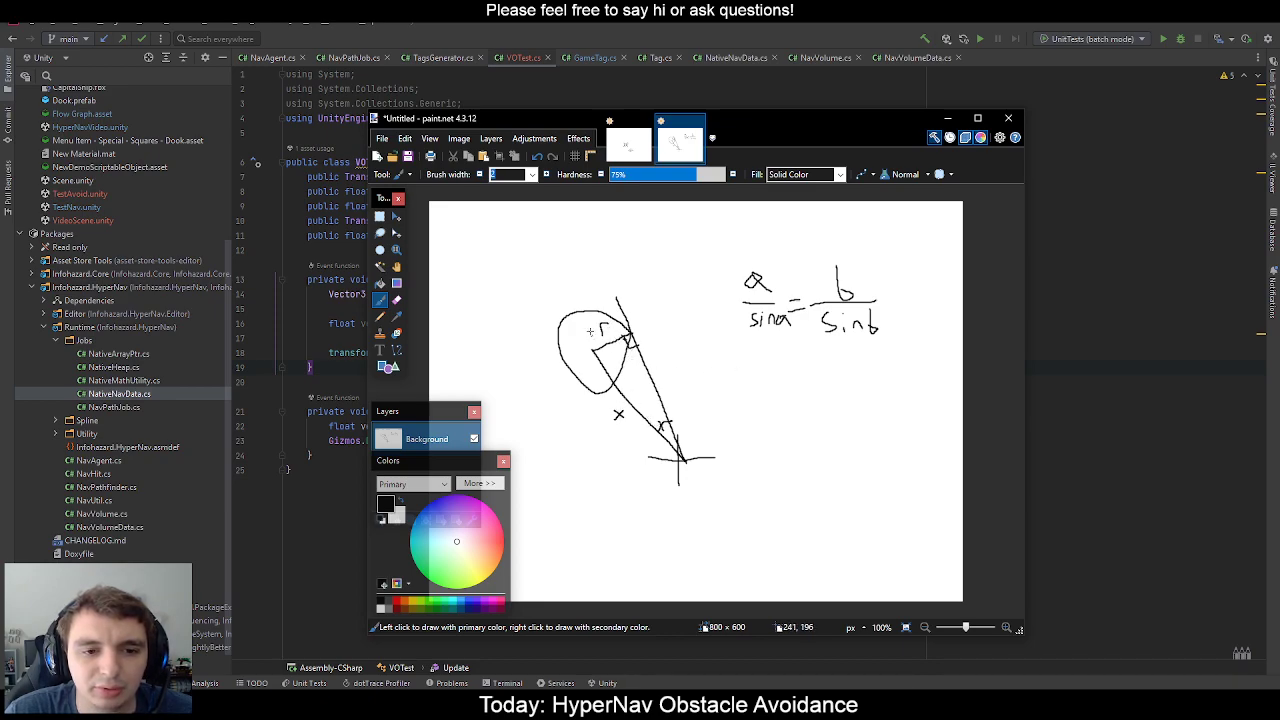
pyautogui.moveTo(635, 347); pyautogui.dragTo(635, 342)
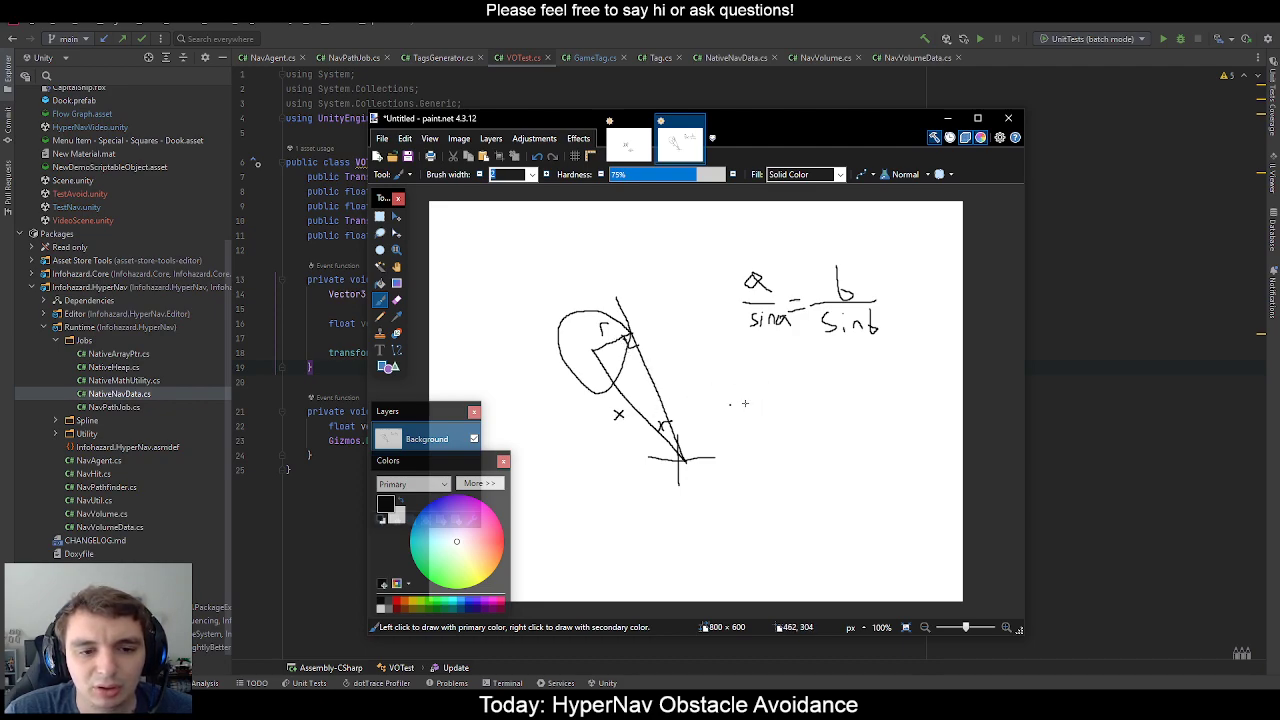
# Write x / sin 90 = r / sin θ below the law of sines, removing any stray stroke.
pyautogui.moveTo(748, 395)
pyautogui.mouseDown()
pyautogui.moveTo(771, 410)
pyautogui.moveTo(748, 433)
pyautogui.moveTo(790, 433)
pyautogui.moveTo(820, 404)
pyautogui.moveTo(800, 412)
pyautogui.mouseUp()
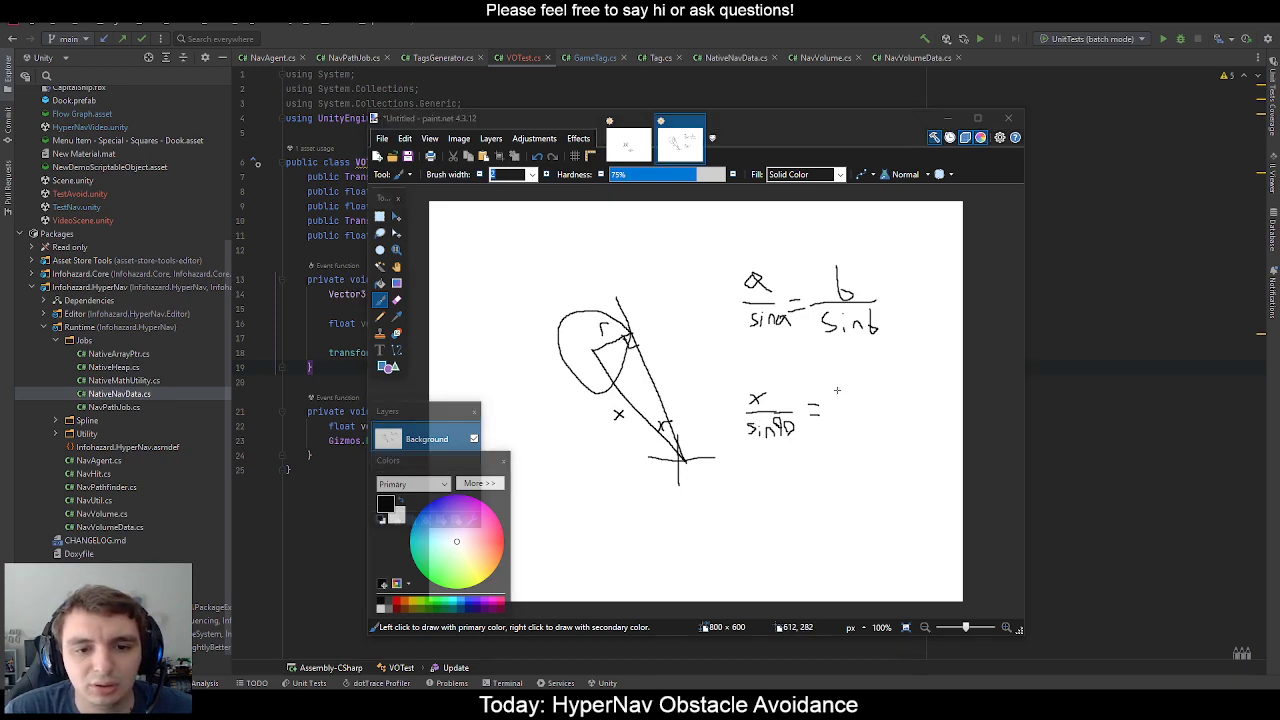
pyautogui.moveTo(831, 411)
pyautogui.mouseDown()
pyautogui.moveTo(887, 412)
pyautogui.moveTo(853, 408)
pyautogui.moveTo(863, 389)
pyautogui.mouseUp()
pyautogui.moveTo(834, 432)
pyautogui.mouseDown()
pyautogui.moveTo(833, 446)
pyautogui.moveTo(888, 439)
pyautogui.mouseUp()
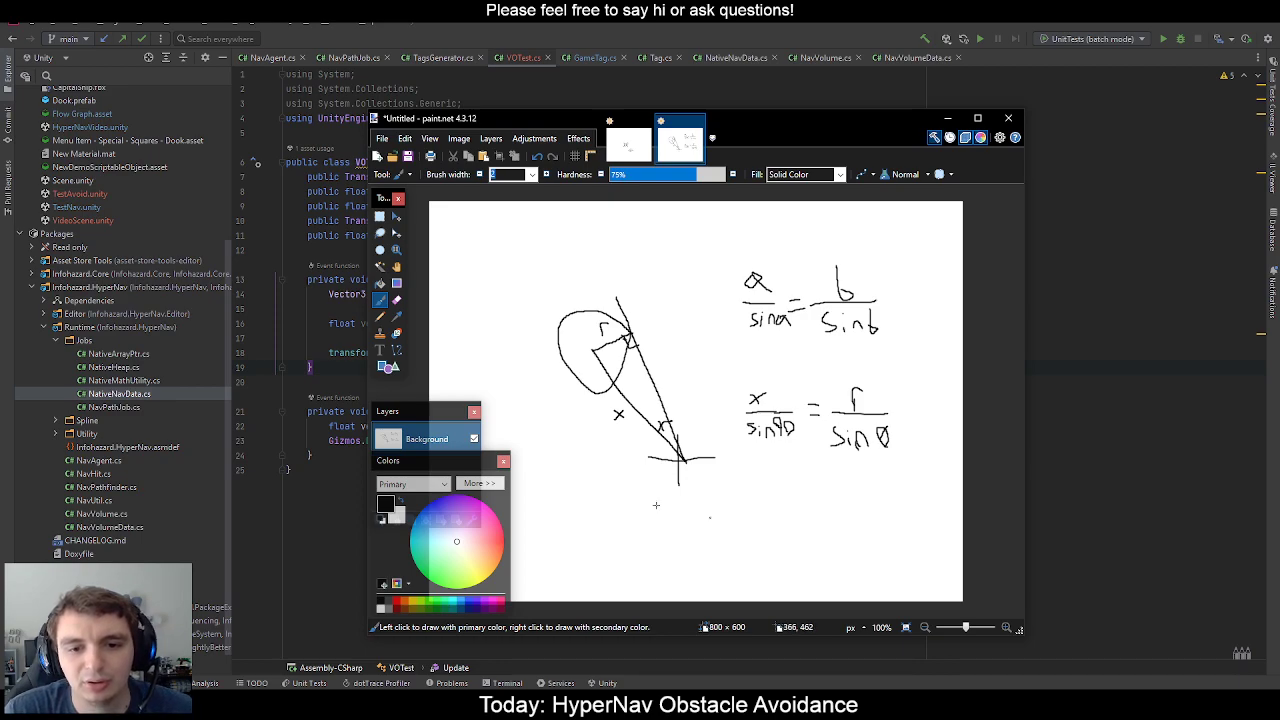
pyautogui.moveTo(667, 526); pyautogui.dragTo(675, 538)
pyautogui.hotkey('ctrl', 'z')
# Write sin θ = r / x below the second equation and cross out the sin 90 term.
pyautogui.moveTo(757, 479)
pyautogui.mouseDown()
pyautogui.moveTo(754, 503)
pyautogui.moveTo(838, 496)
pyautogui.mouseUp()
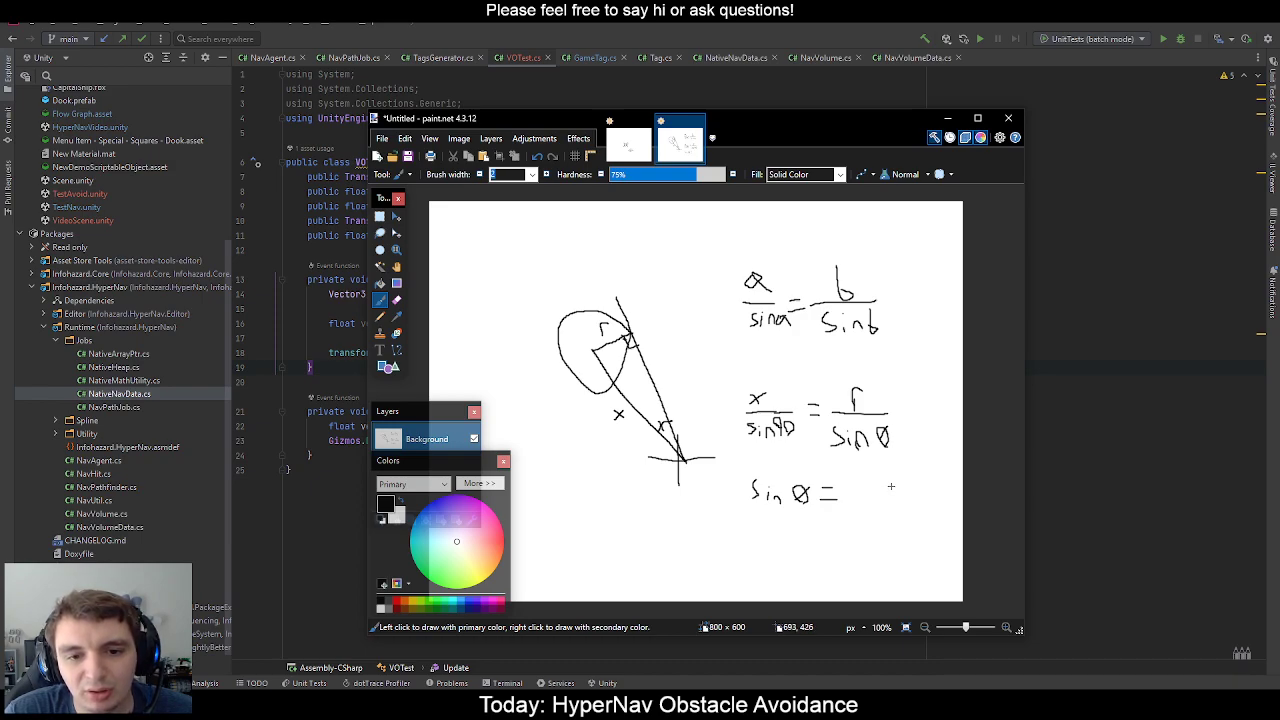
pyautogui.moveTo(874, 490)
pyautogui.mouseDown()
pyautogui.moveTo(884, 478)
pyautogui.moveTo(938, 488)
pyautogui.moveTo(905, 489)
pyautogui.moveTo(922, 488)
pyautogui.mouseUp()
pyautogui.press('z')
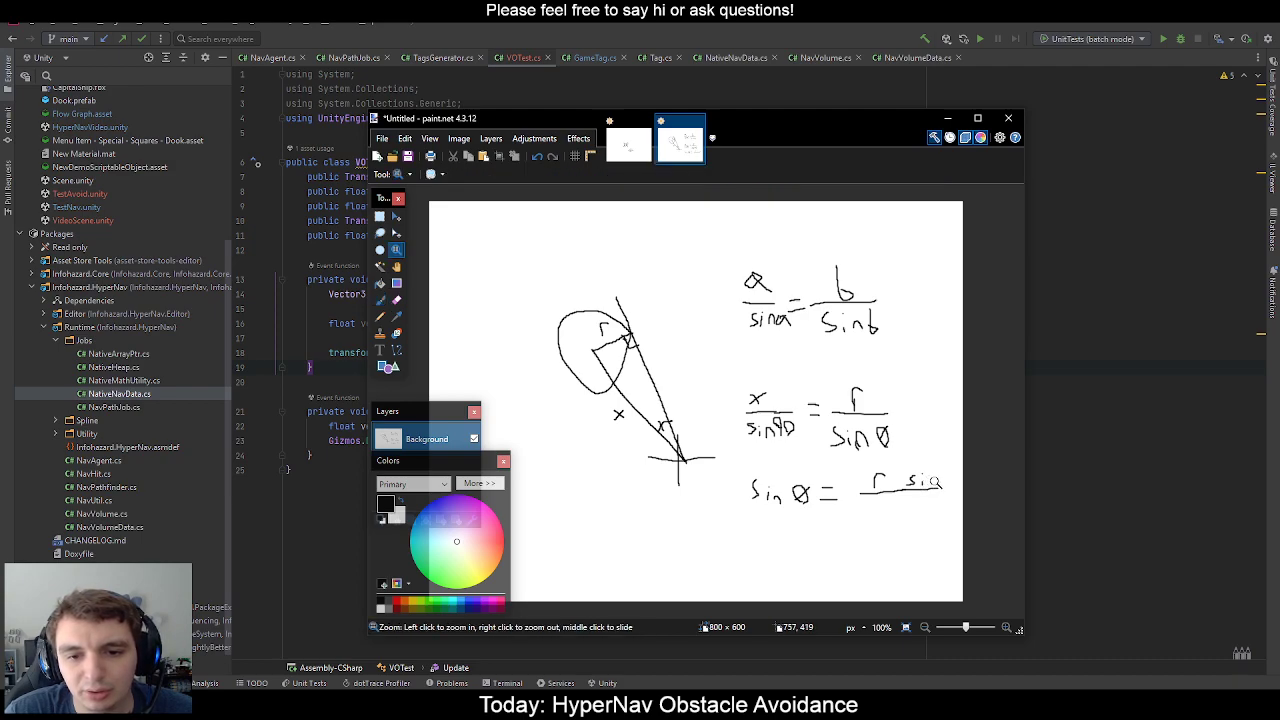
pyautogui.click(381, 299)
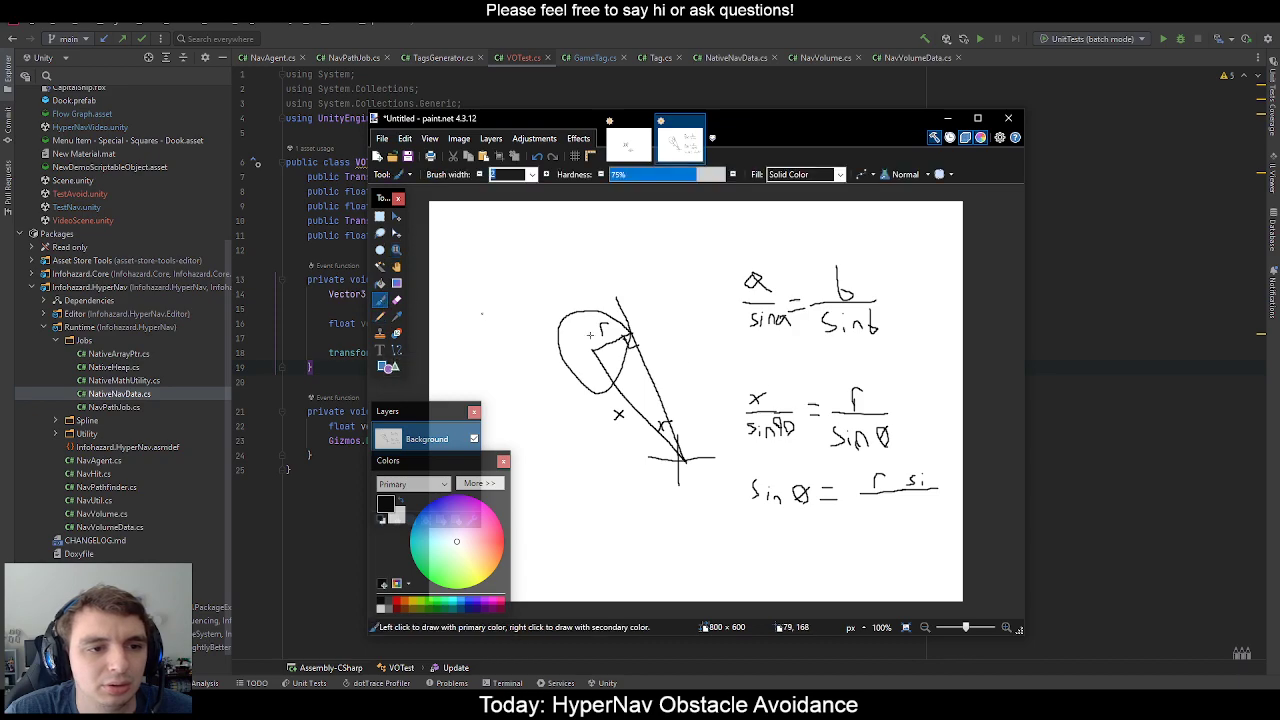
pyautogui.hotkey('ctrl', 'z')
pyautogui.hotkey('ctrl', 'z')
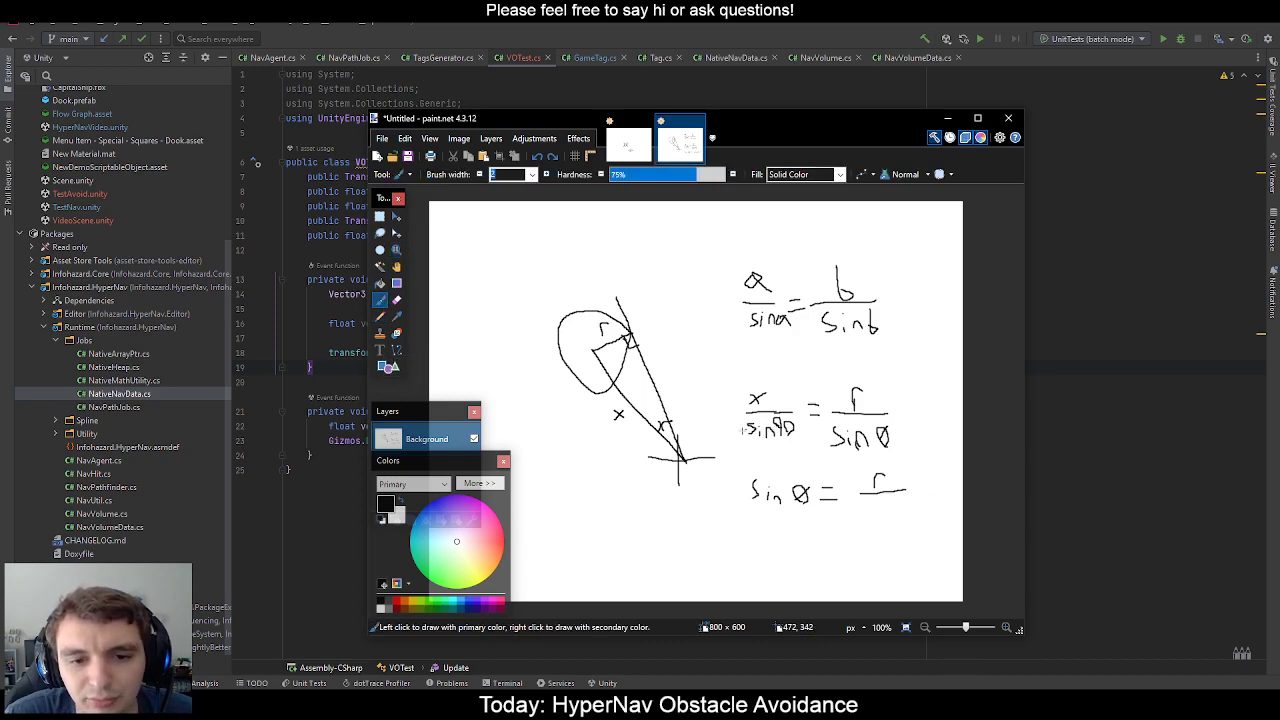
pyautogui.moveTo(740, 434); pyautogui.dragTo(796, 424)
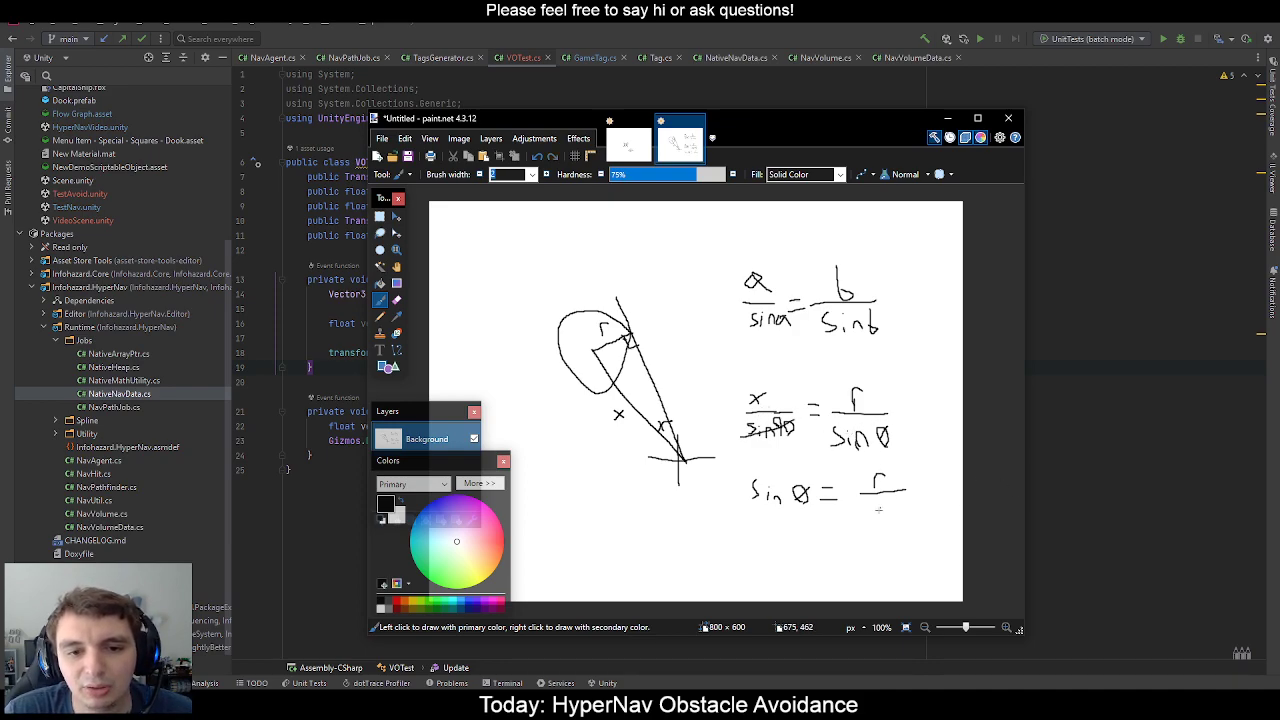
pyautogui.moveTo(877, 512)
pyautogui.mouseDown()
pyautogui.moveTo(889, 502)
pyautogui.moveTo(891, 514)
pyautogui.mouseUp()
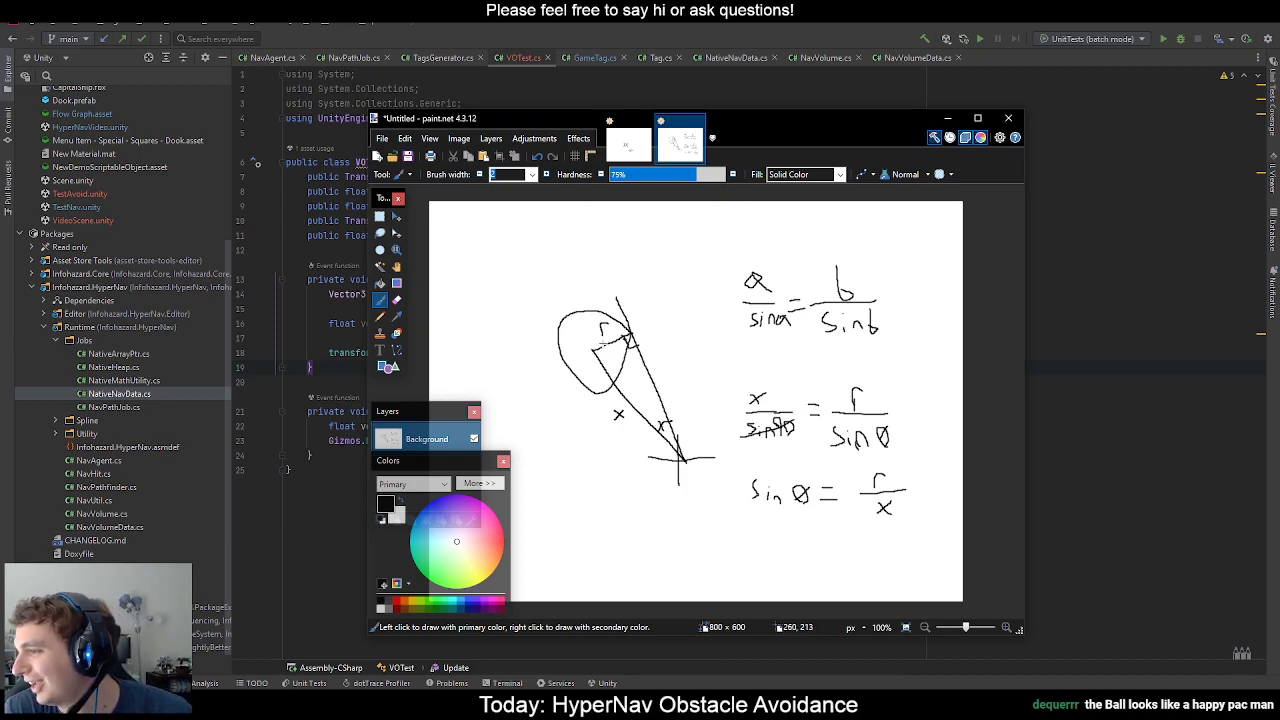
# Fill the part of the circle outside the triangle with orange.
pyautogui.moveTo(604, 344); pyautogui.dragTo(608, 335)
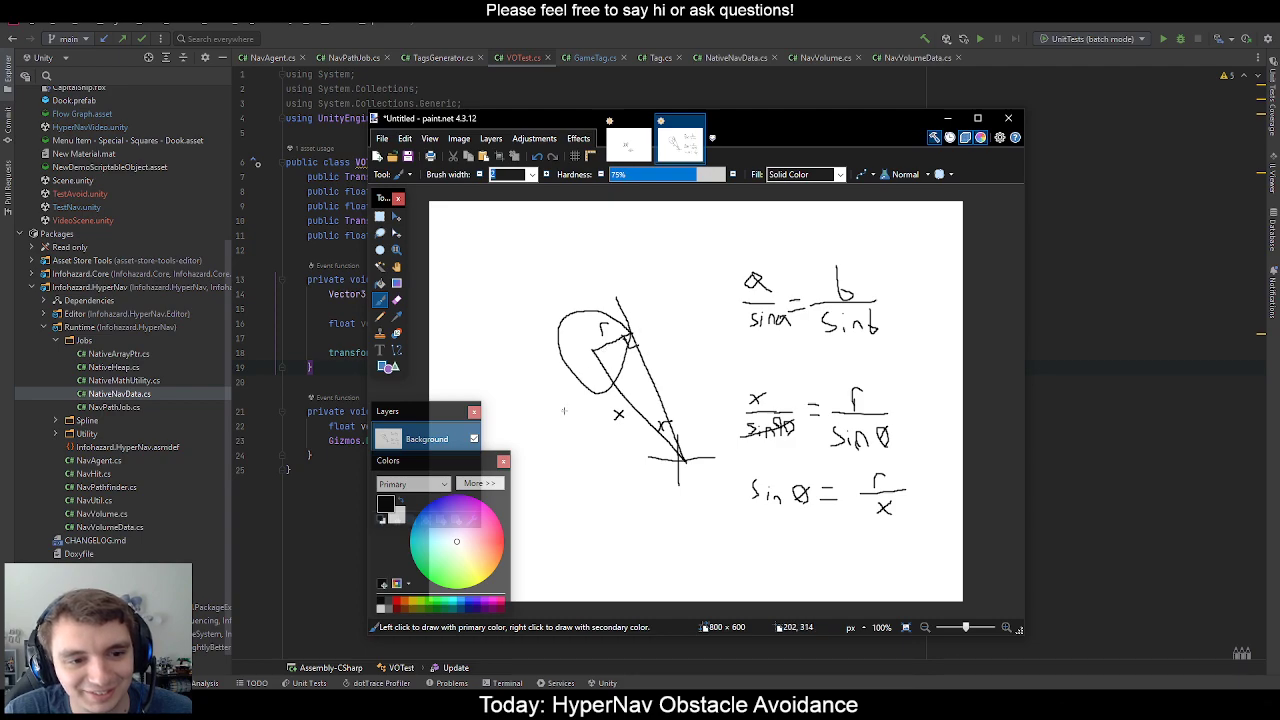
pyautogui.click(380, 283)
pyautogui.click(490, 568)
pyautogui.click(590, 352)
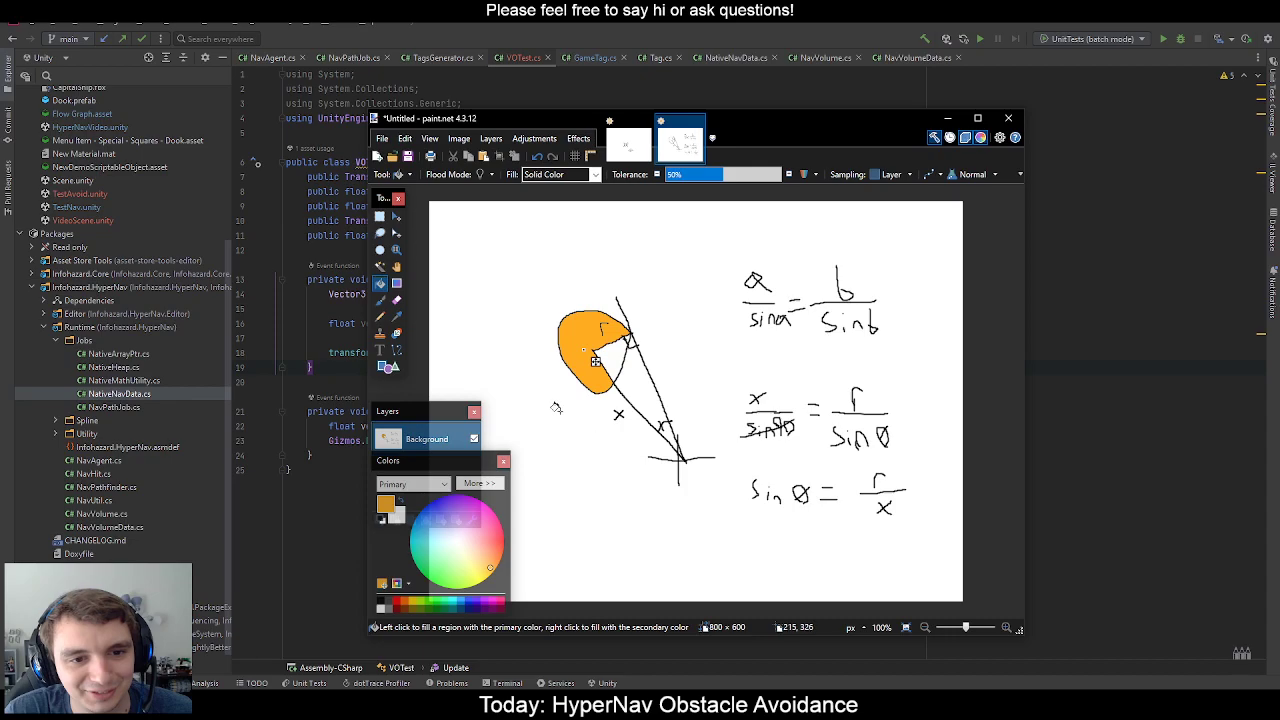
pyautogui.click(380, 216)
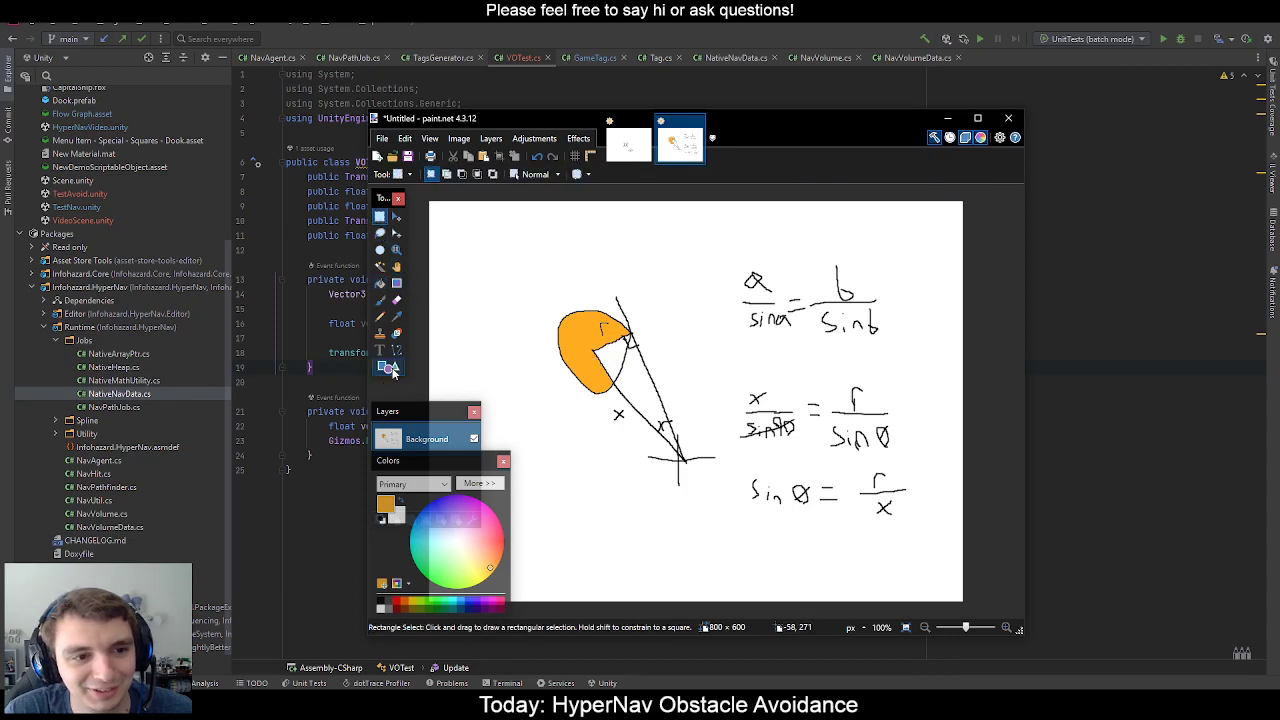
# Write θ = sin⁻¹(r / x) below the other equations with the black paintbrush.
pyautogui.click(380, 299)
pyautogui.click(380, 603)
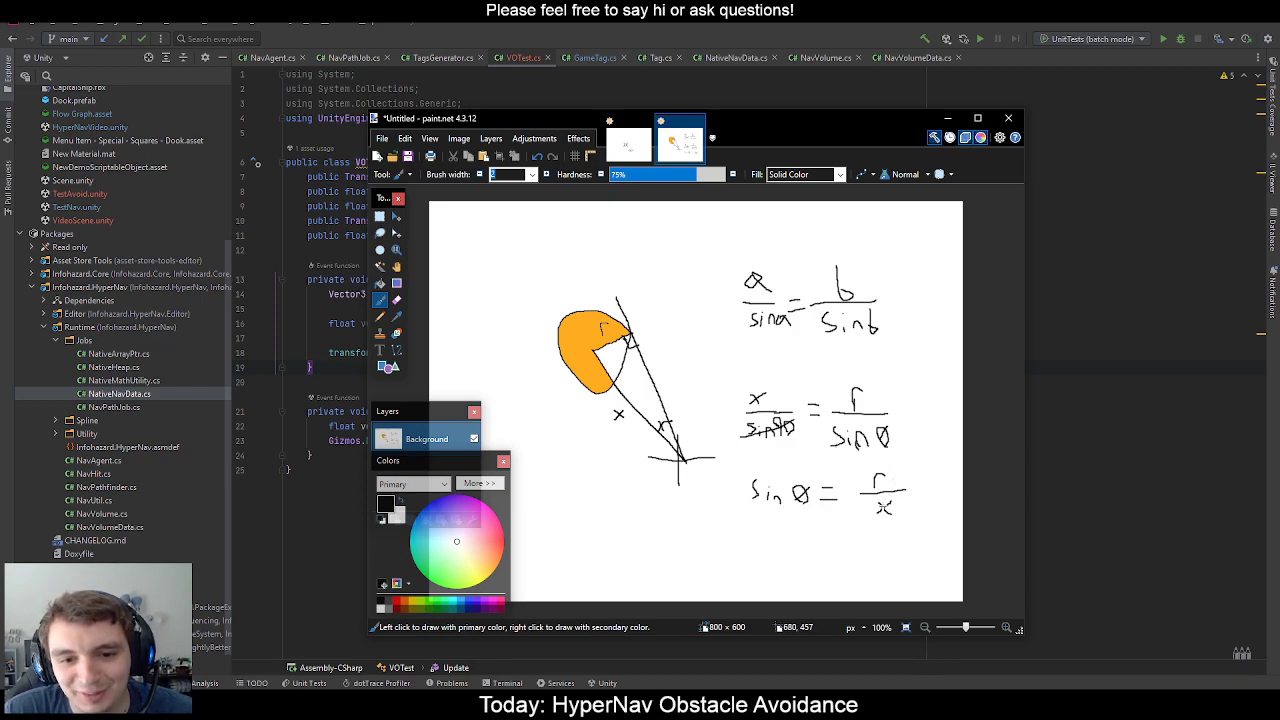
pyautogui.moveTo(766, 557)
pyautogui.mouseDown()
pyautogui.moveTo(897, 548)
pyautogui.moveTo(902, 568)
pyautogui.moveTo(915, 537)
pyautogui.moveTo(907, 575)
pyautogui.mouseUp()
pyautogui.moveTo(924, 525); pyautogui.dragTo(929, 577)
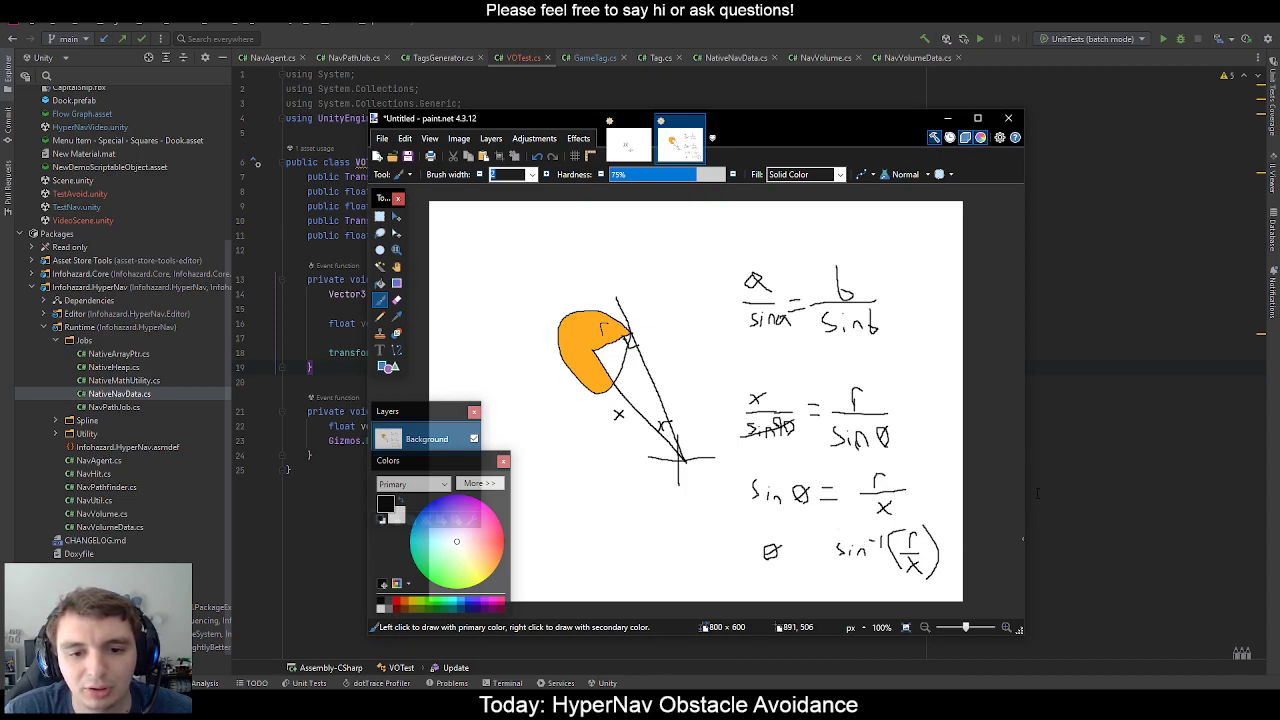
pyautogui.moveTo(801, 544); pyautogui.dragTo(830, 555)
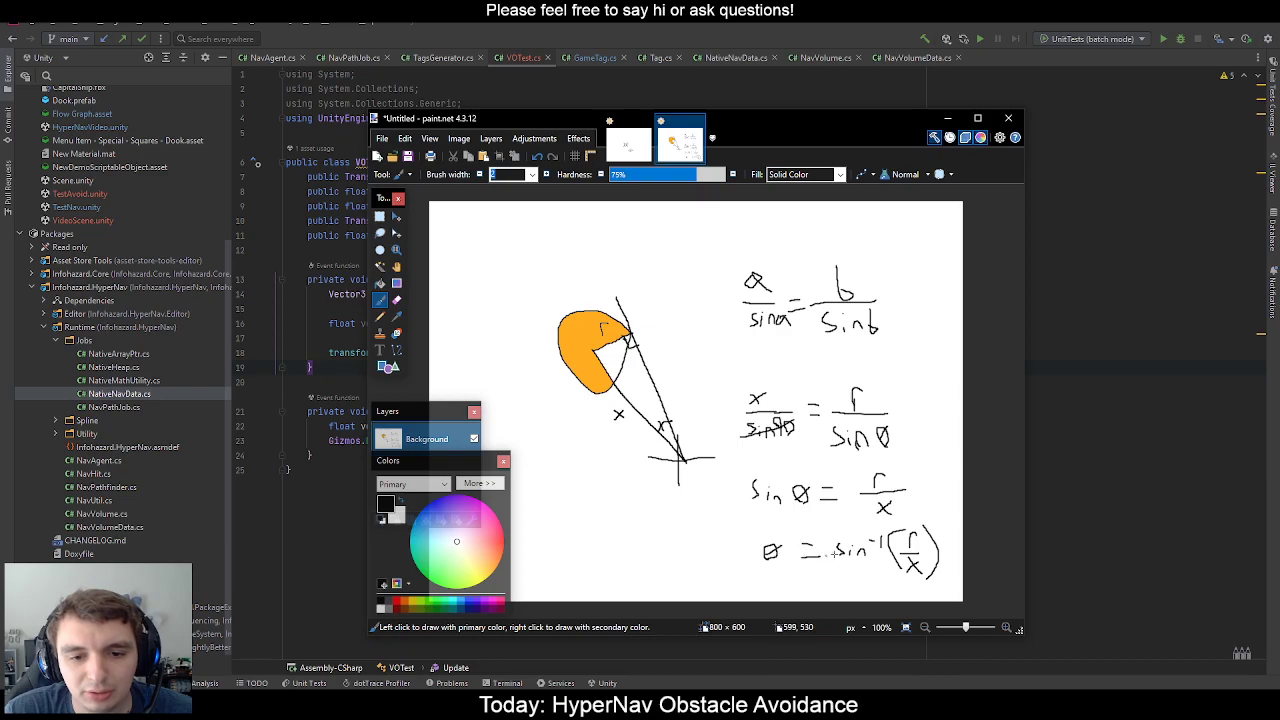
# Switch back to Rider and insert blank lines after the velObstacleRadius declaration in Update.
pyautogui.hotkey('alt', 'Tab')
pyautogui.click(704, 322)
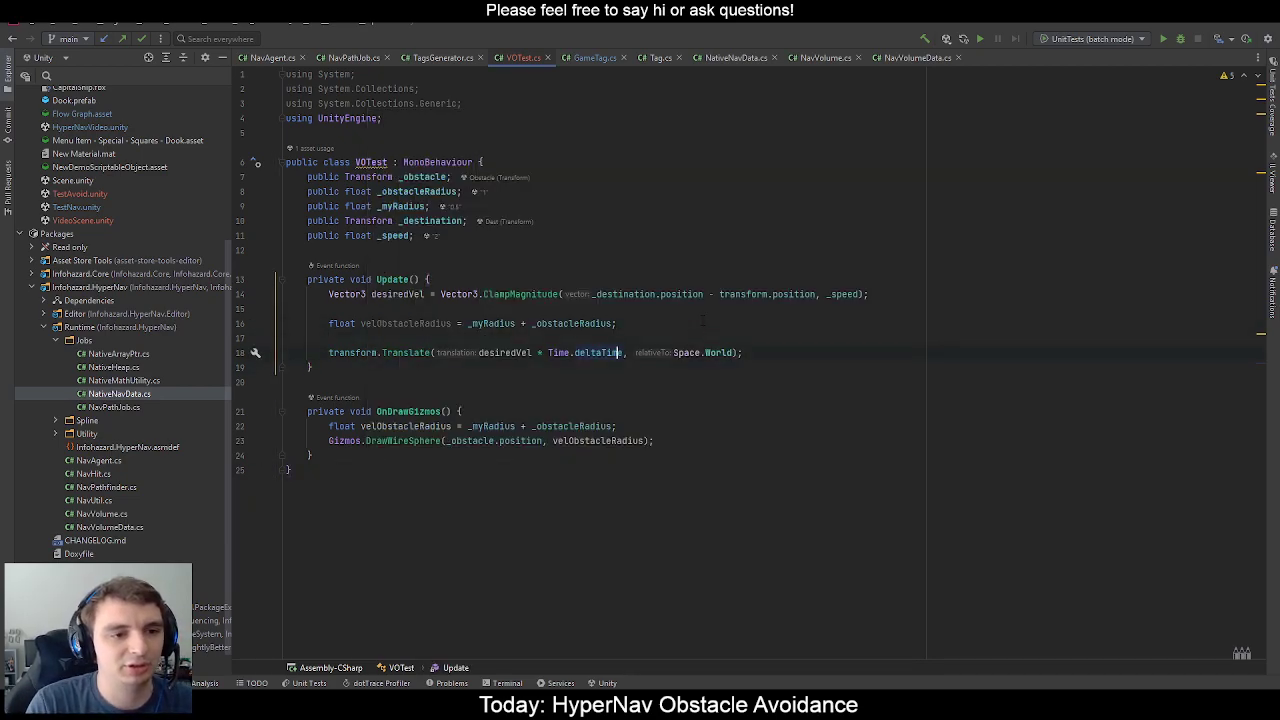
pyautogui.press('Return')
pyautogui.press('Return')
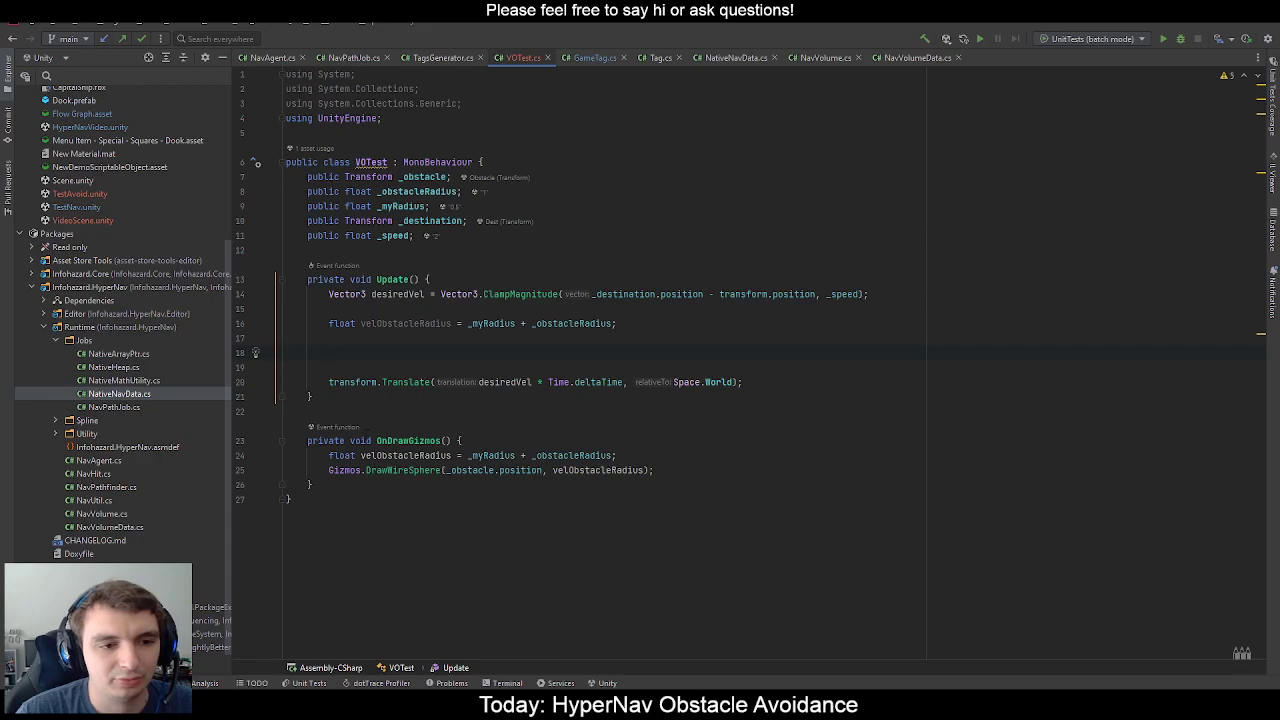
# Check the θ formula in the paint.net sketch and begin declaring float minAngle = Mathf.Asin() above the Translate call in VOTest.cs.
pyautogui.click(430, 668)
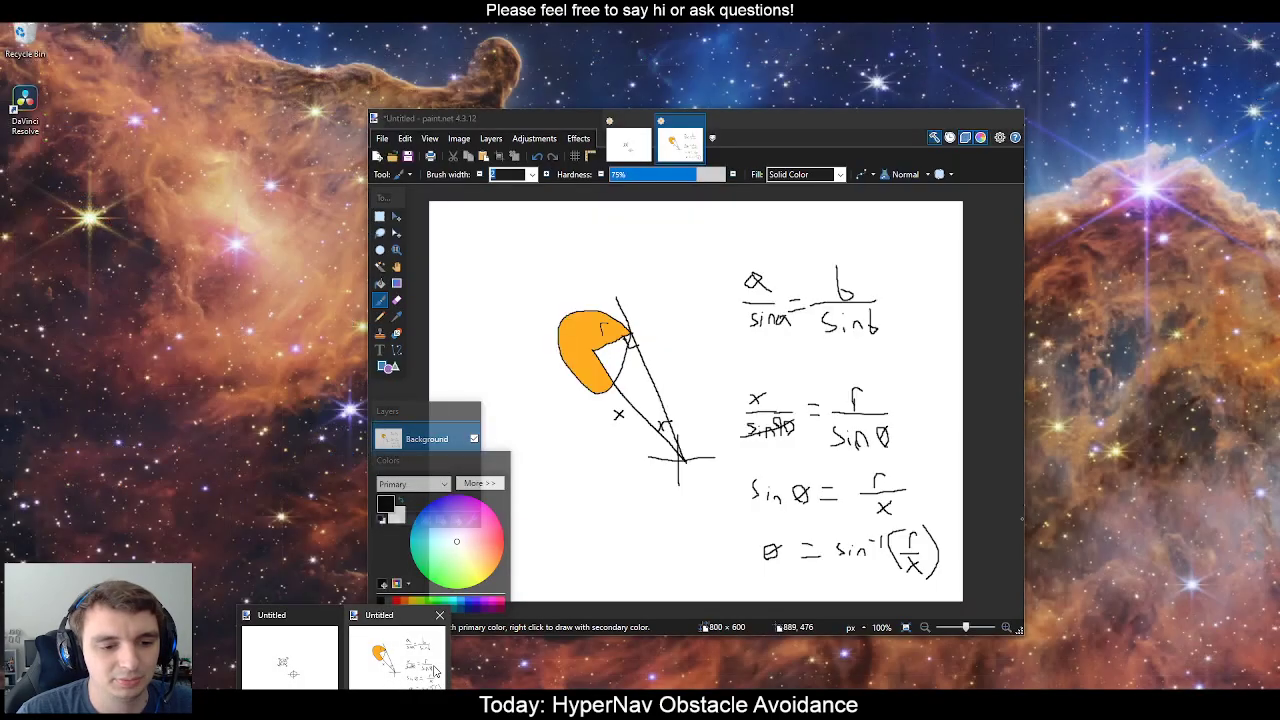
pyautogui.click(435, 672)
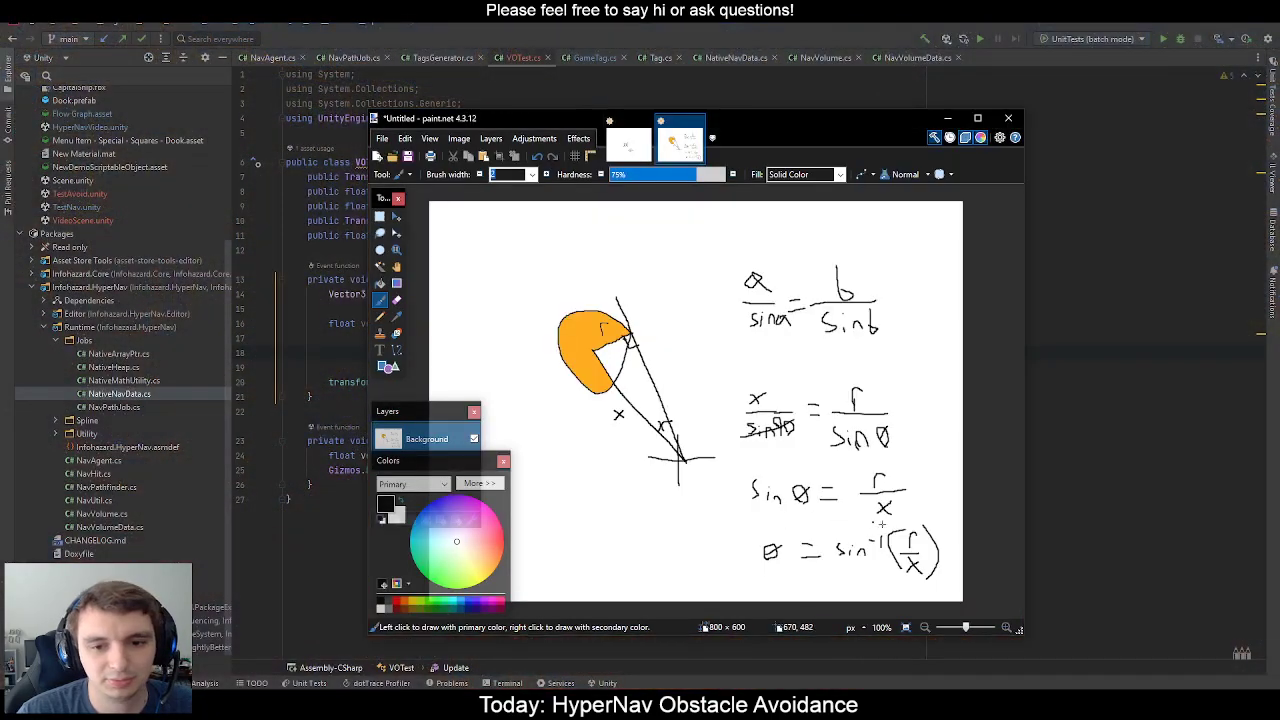
pyautogui.click(1060, 344)
pyautogui.write('f')
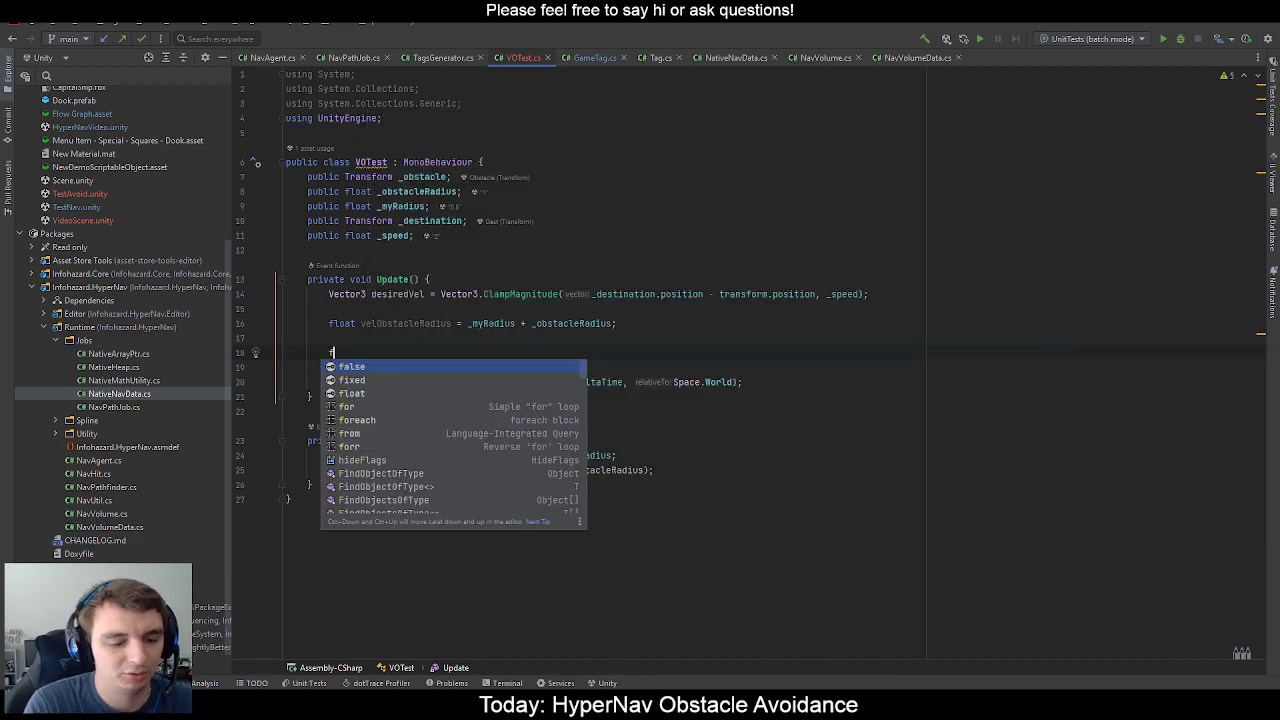
pyautogui.write('loat a')
pyautogui.press('BackSpace')
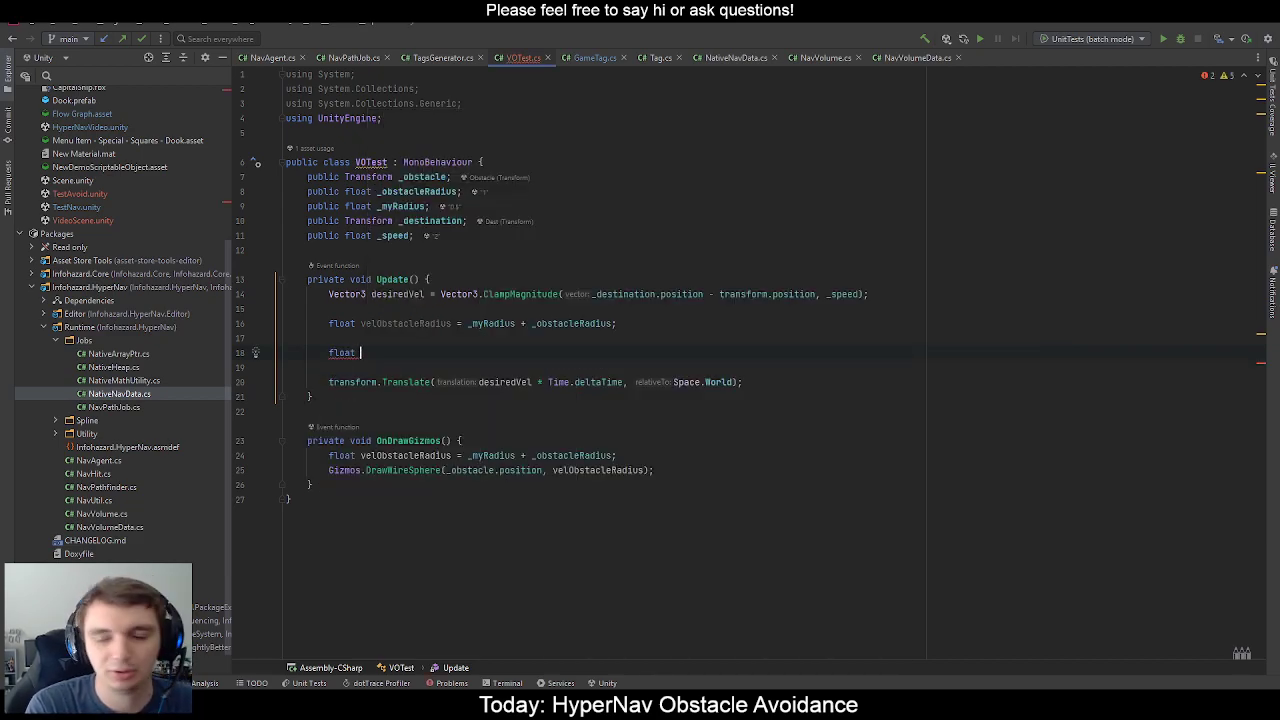
pyautogui.write('minAngle = ')
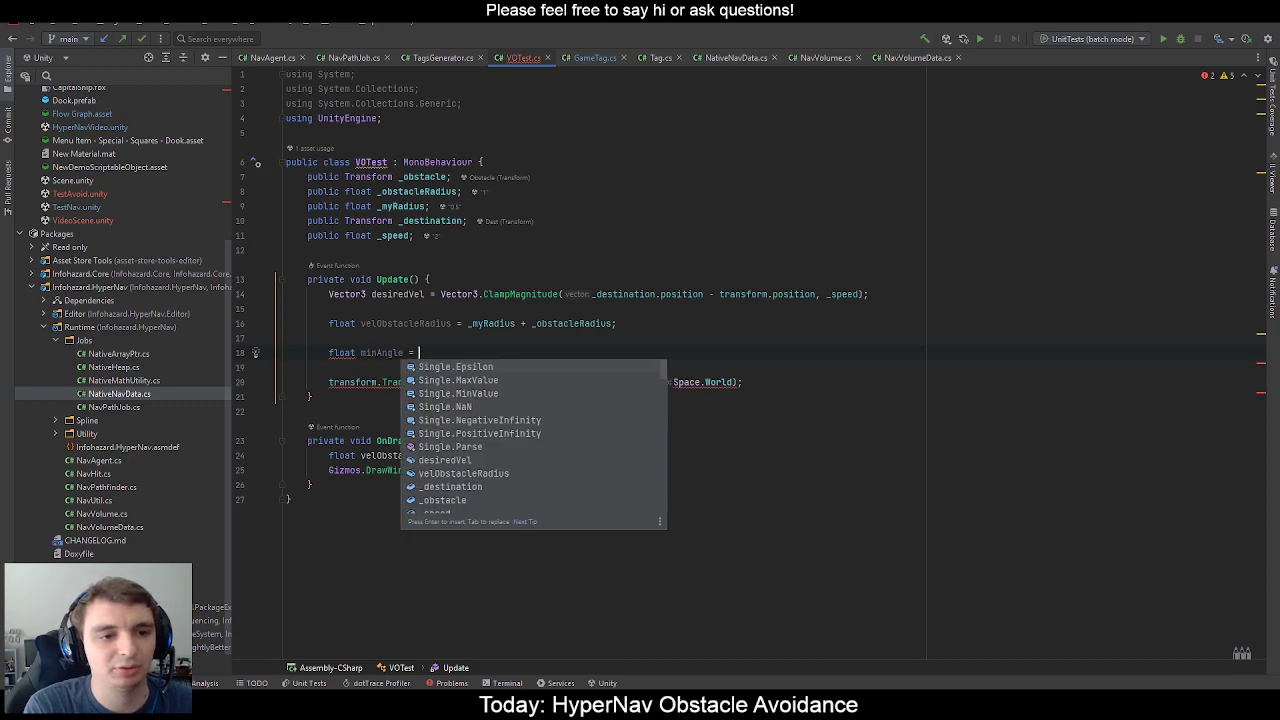
pyautogui.write('Mathf.Asin(')
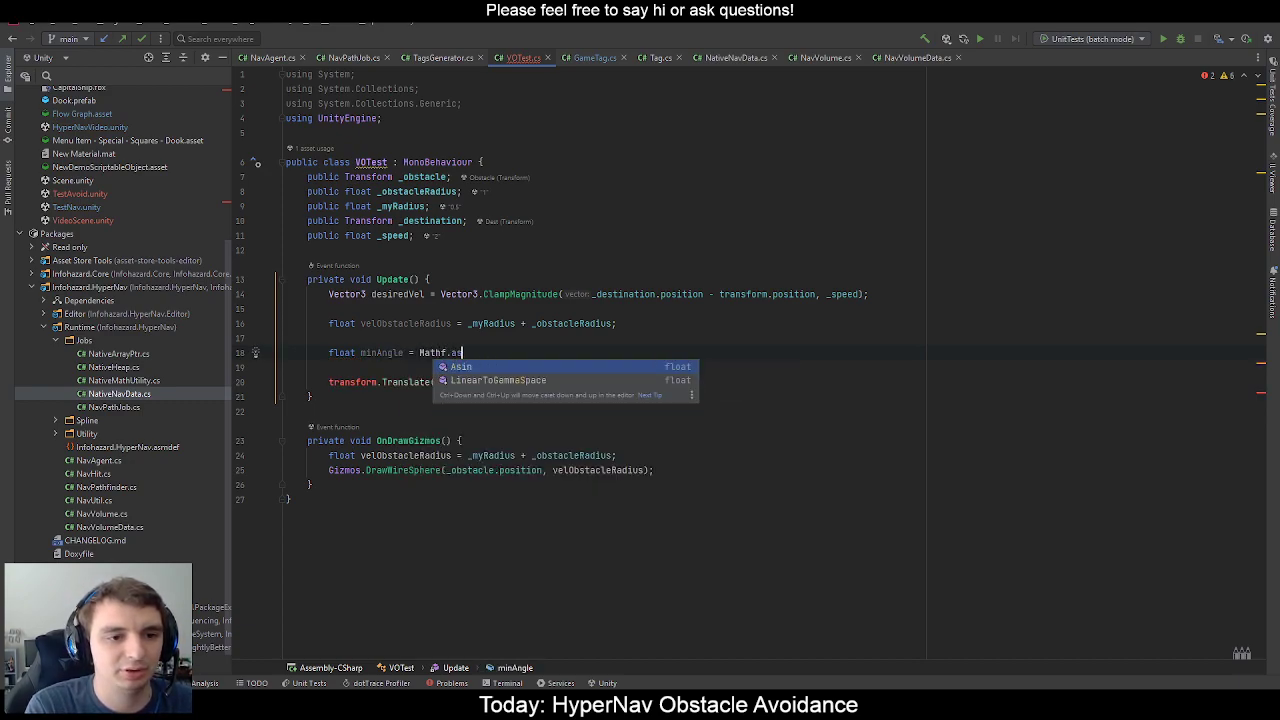
pyautogui.press('Escape')
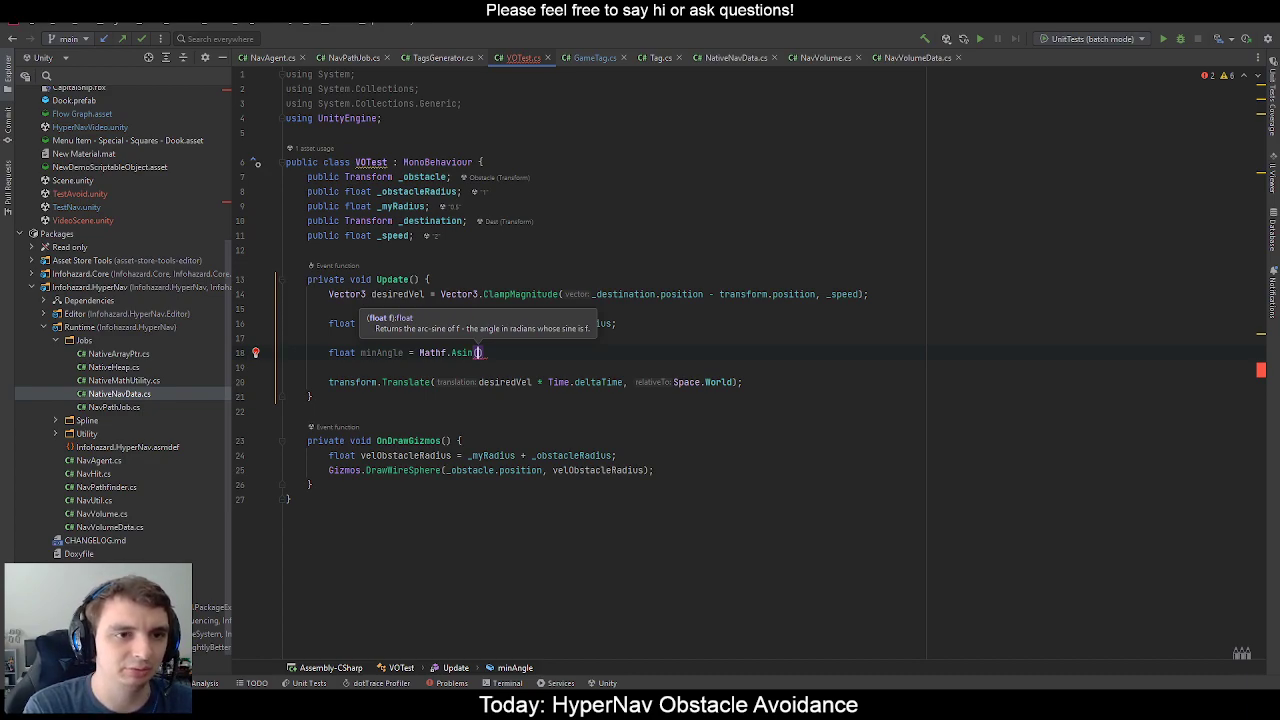
# Pass Vector3.Distance(_obstacle.position, transform.position) as the argument of Mathf.Asin in the minAngle declaration.
pyautogui.write('Vector3.Distance(')
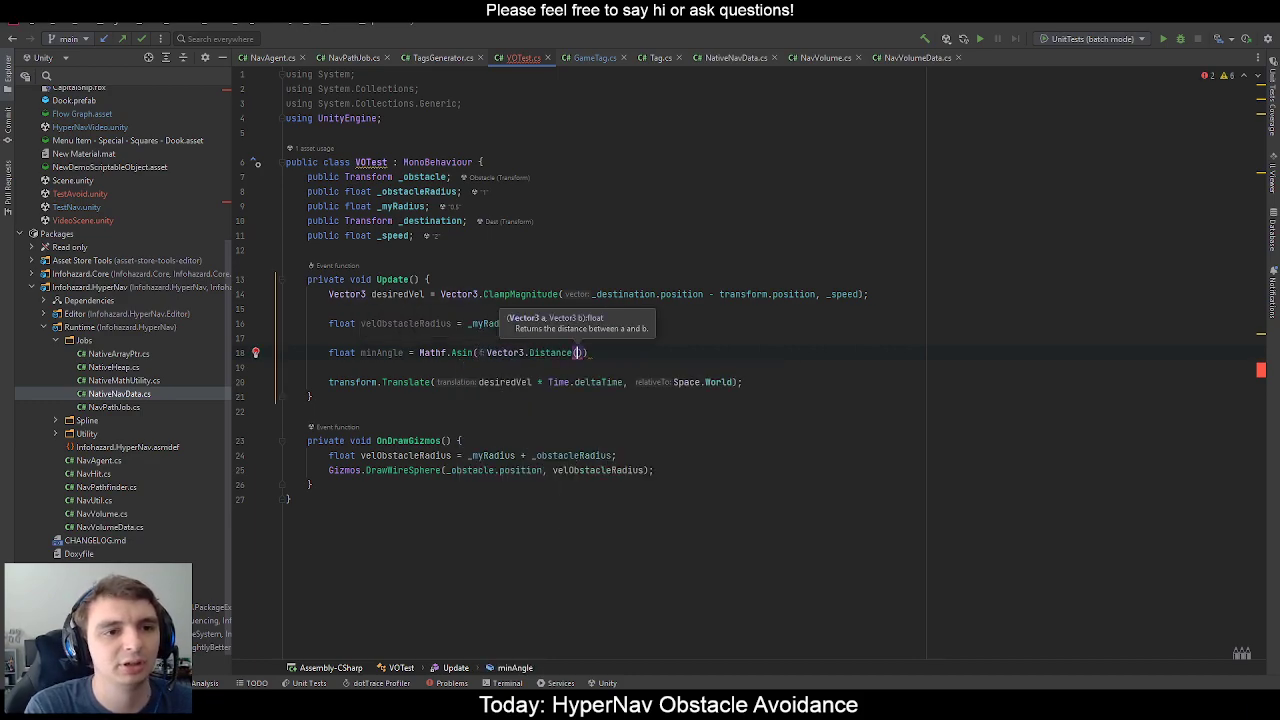
pyautogui.write('_obstacle.transform.p')
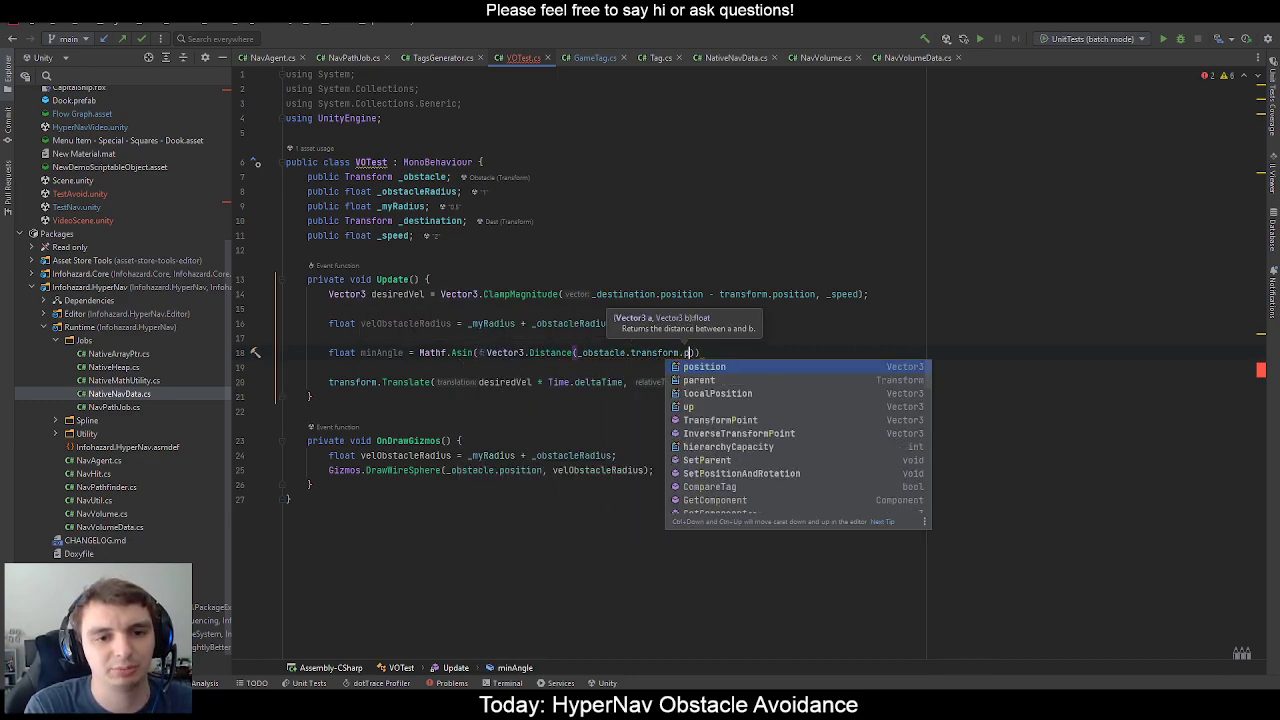
pyautogui.press('BackSpace')
pyautogui.press('BackSpace')
pyautogui.press('BackSpace')
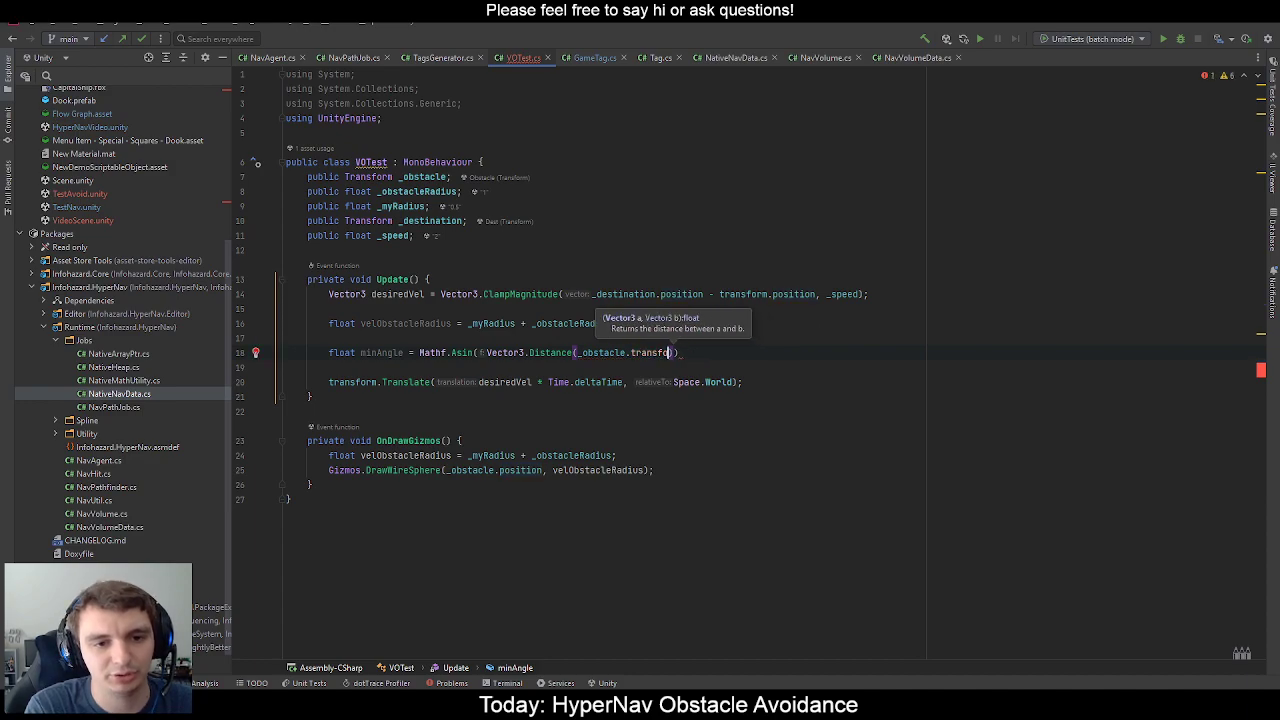
pyautogui.press('BackSpace')
pyautogui.press('BackSpace')
pyautogui.press('BackSpace')
pyautogui.press('BackSpace')
pyautogui.press('BackSpace')
pyautogui.press('BackSpace')
pyautogui.press('BackSpace')
pyautogui.press('BackSpace')
pyautogui.write('SetPositionAndRotation()')
pyautogui.hotkey('ctrl', 'z')
pyautogui.write('sition,')
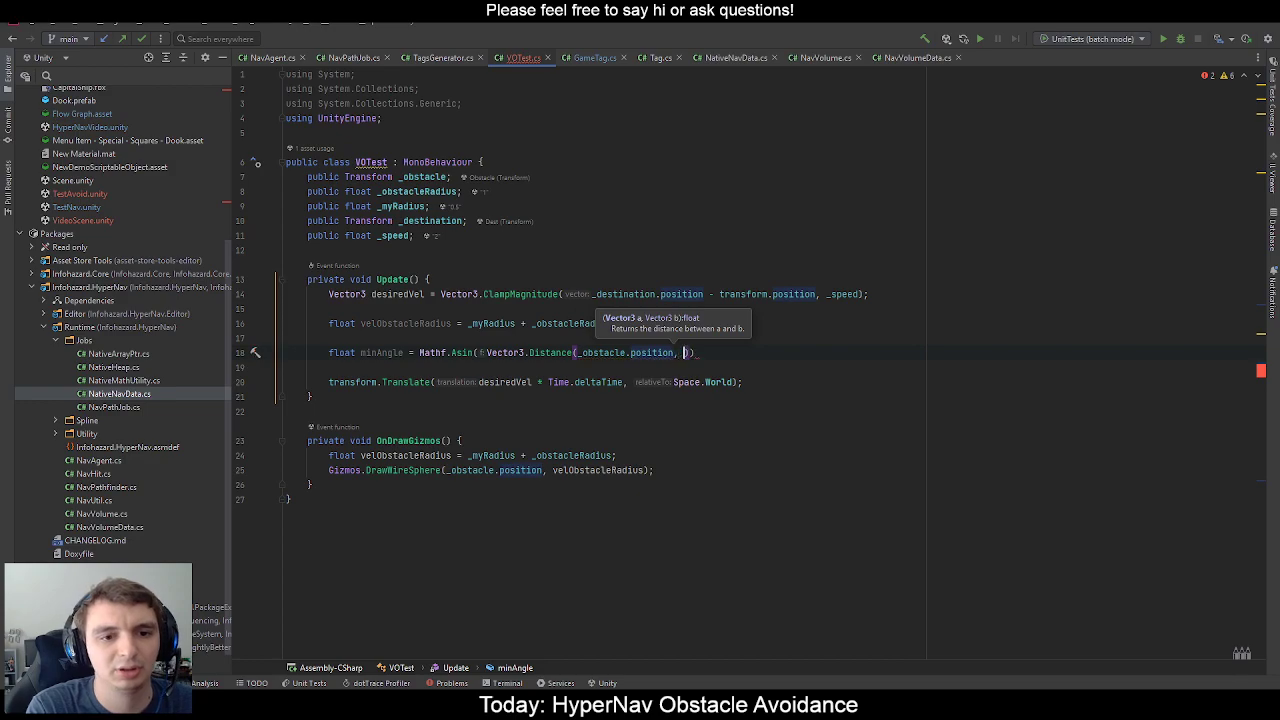
pyautogui.write(' transform.position')
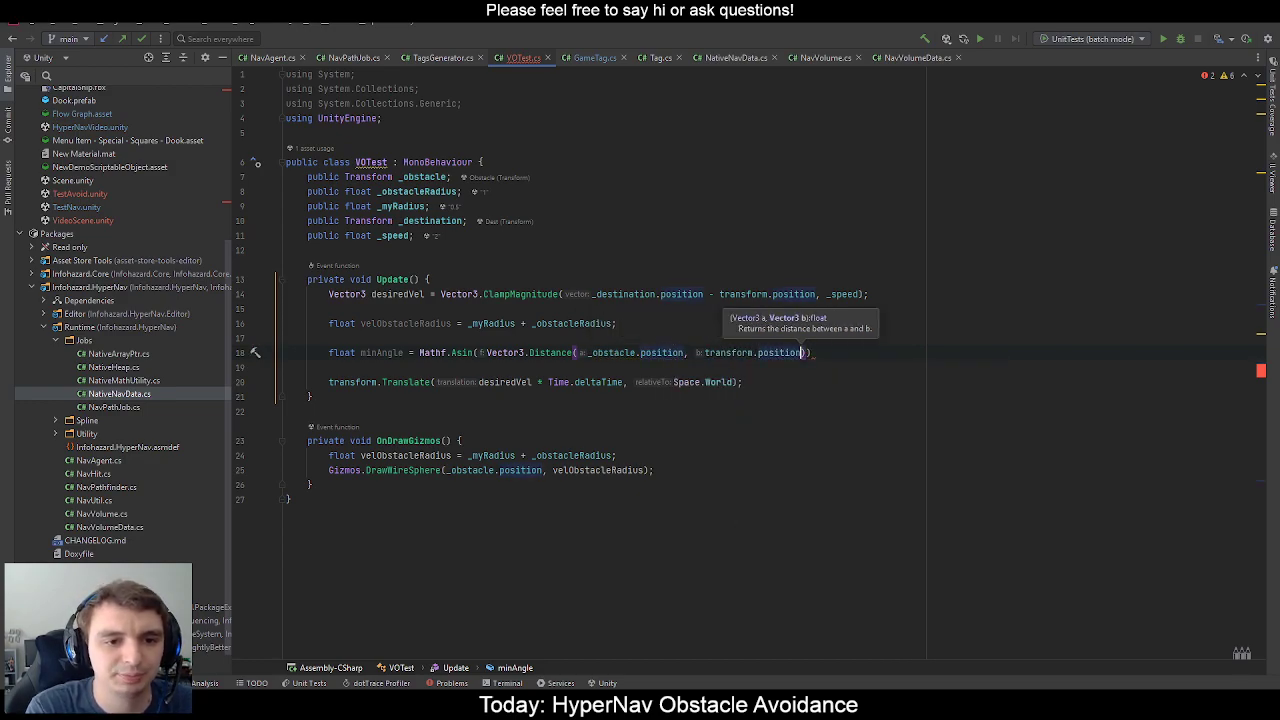
# Make the Asin argument velObstacleRadius divided by the Vector3.Distance call and end the minAngle statement with a semicolon.
pyautogui.write(') /')
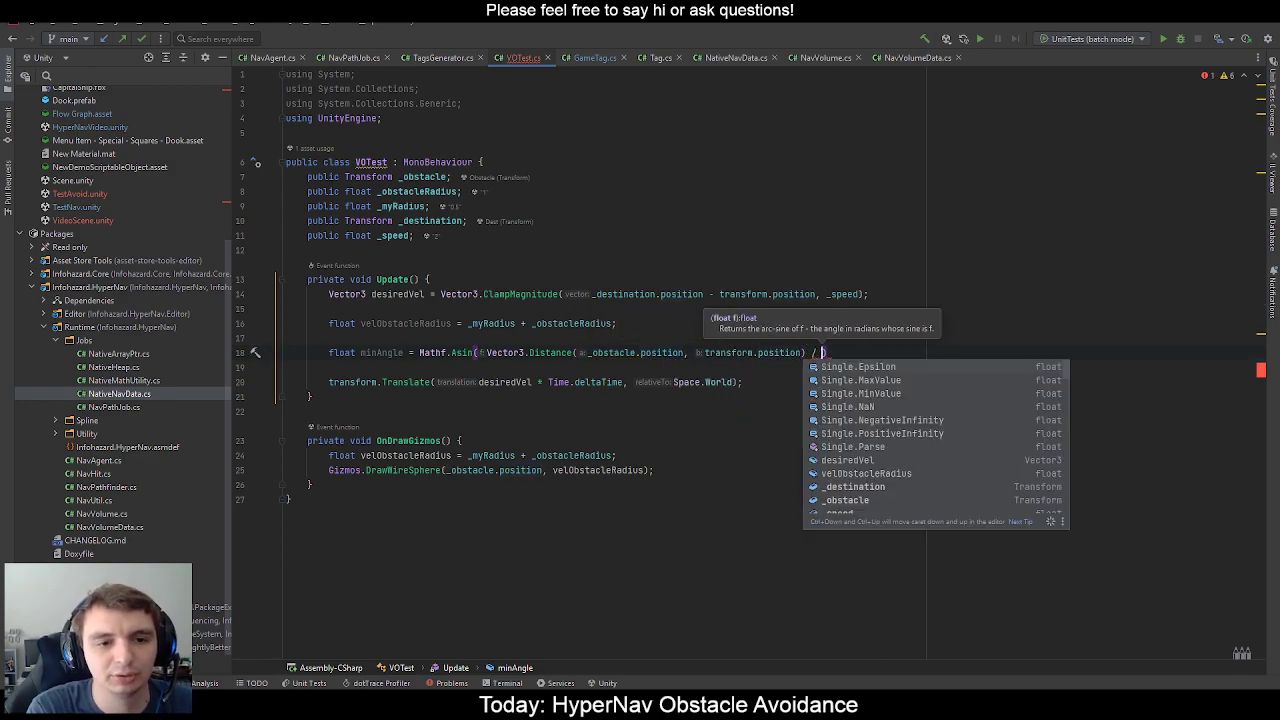
pyautogui.press('Escape')
pyautogui.press('BackSpace')
pyautogui.press('BackSpace')
pyautogui.press('BackSpace')
pyautogui.click(487, 352)
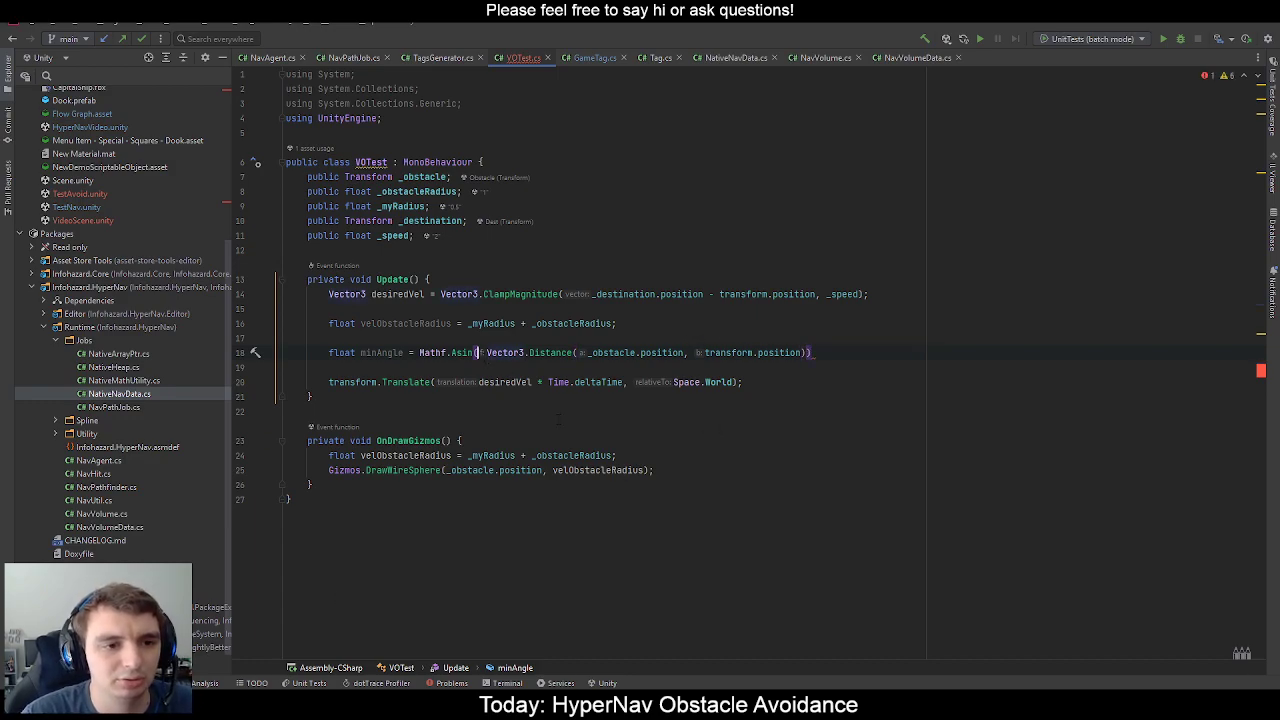
pyautogui.write('velObstacleRadius /')
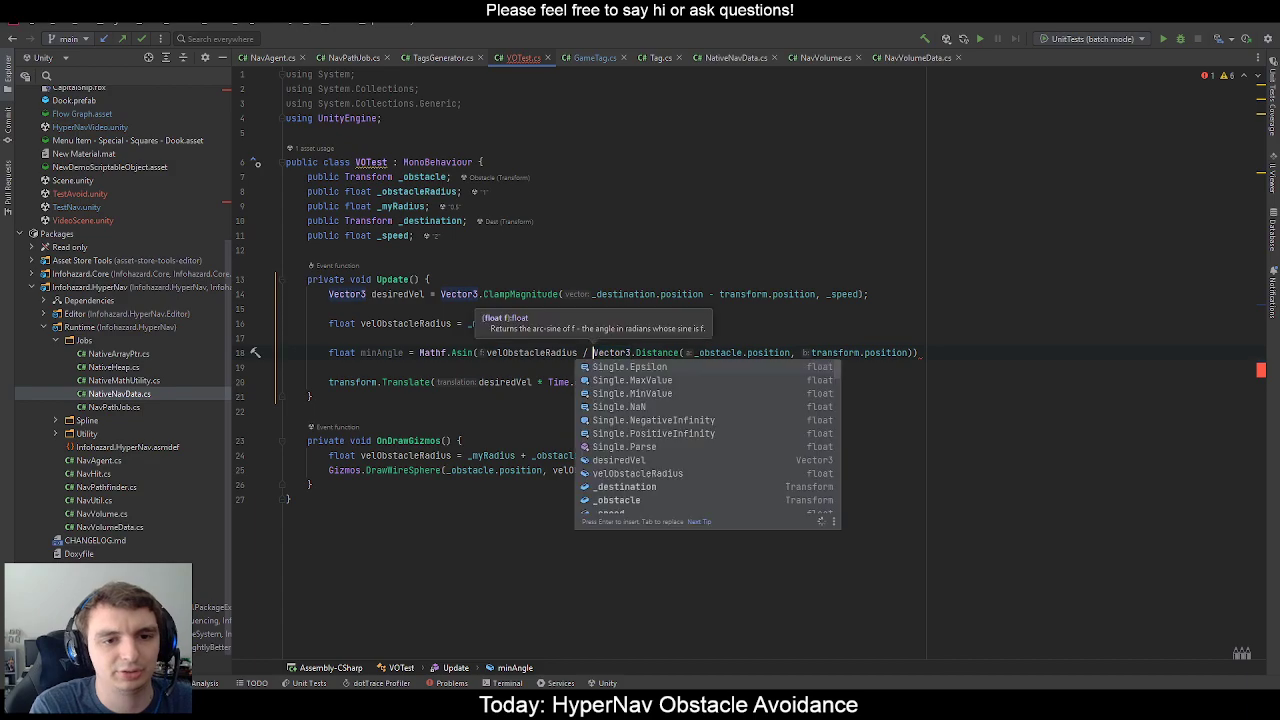
pyautogui.press('Escape')
pyautogui.press('Escape')
pyautogui.press('End')
pyautogui.write(';')
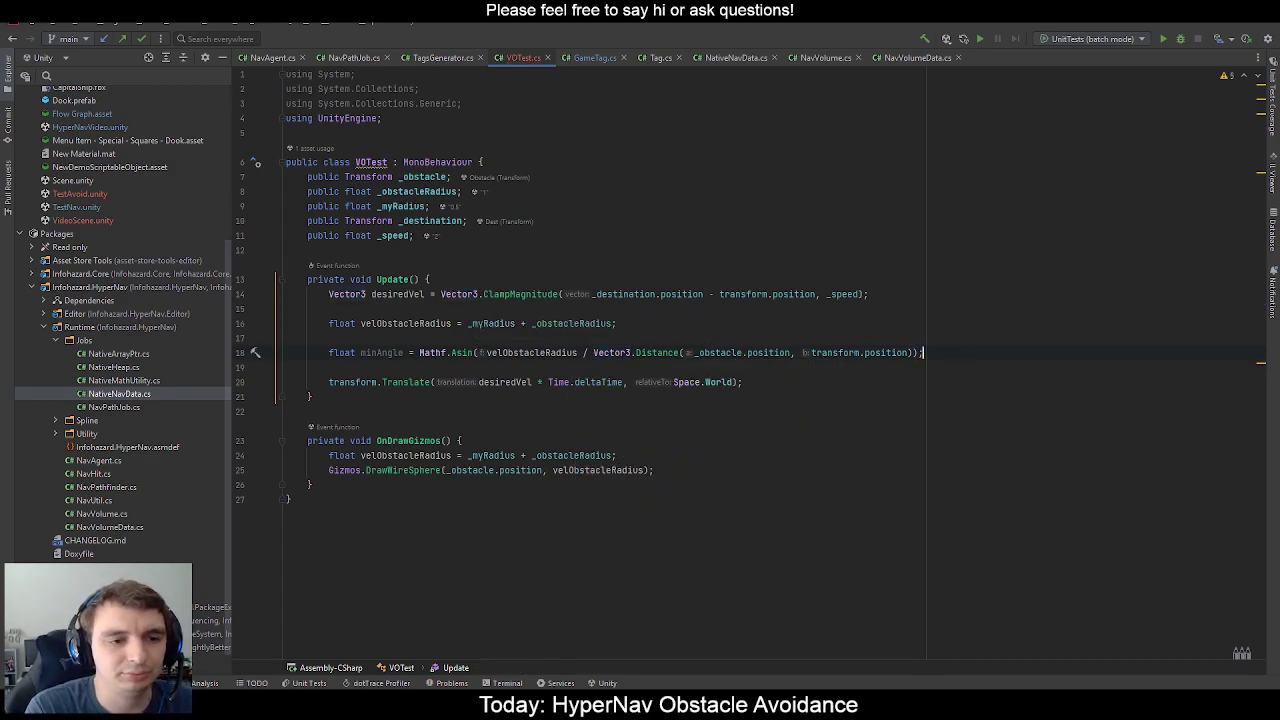
# Begin a Vector3 angle declaration below minAngle, assigned from a Vector3.Angle() call with empty arguments.
pyautogui.press('Return')
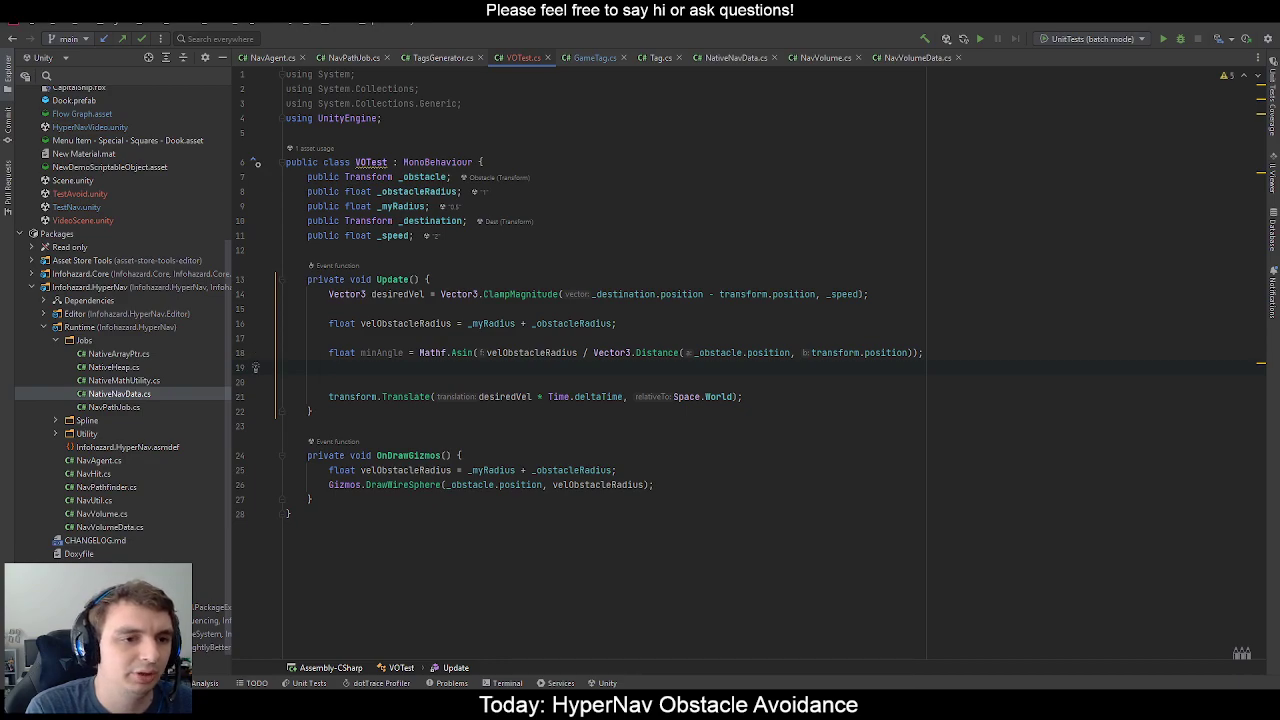
pyautogui.write('Vector3')
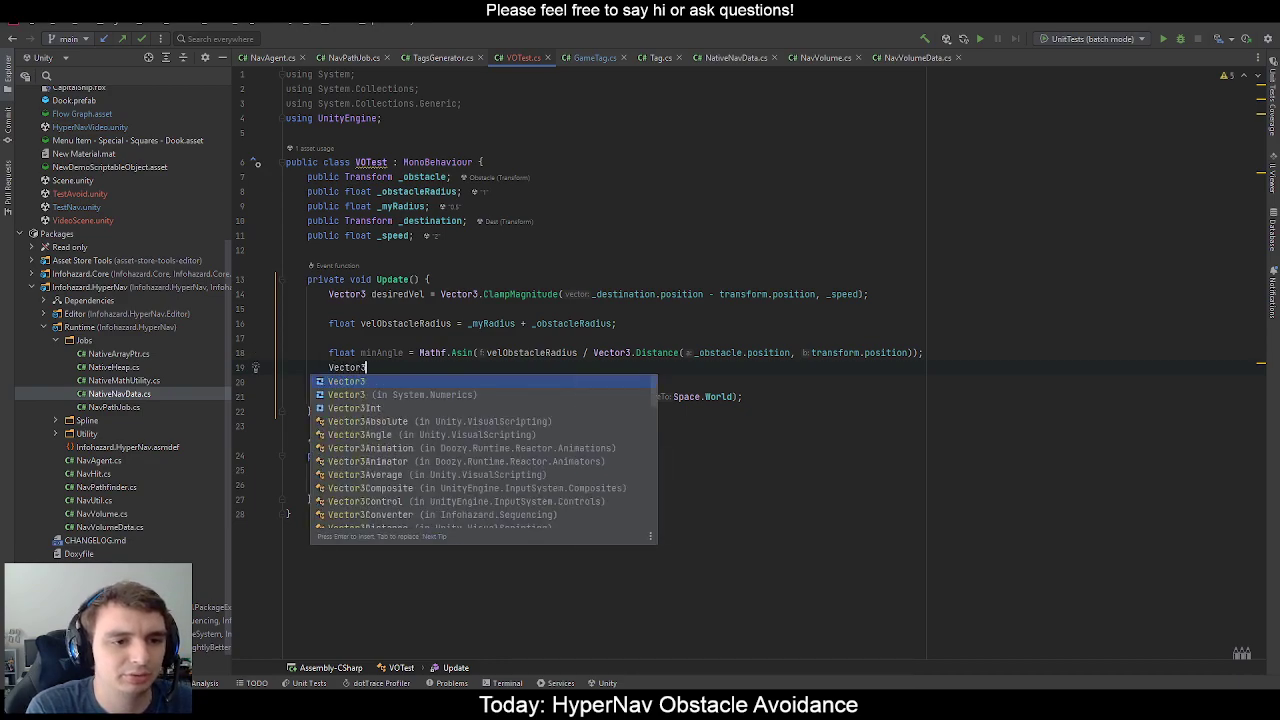
pyautogui.write(' angle =')
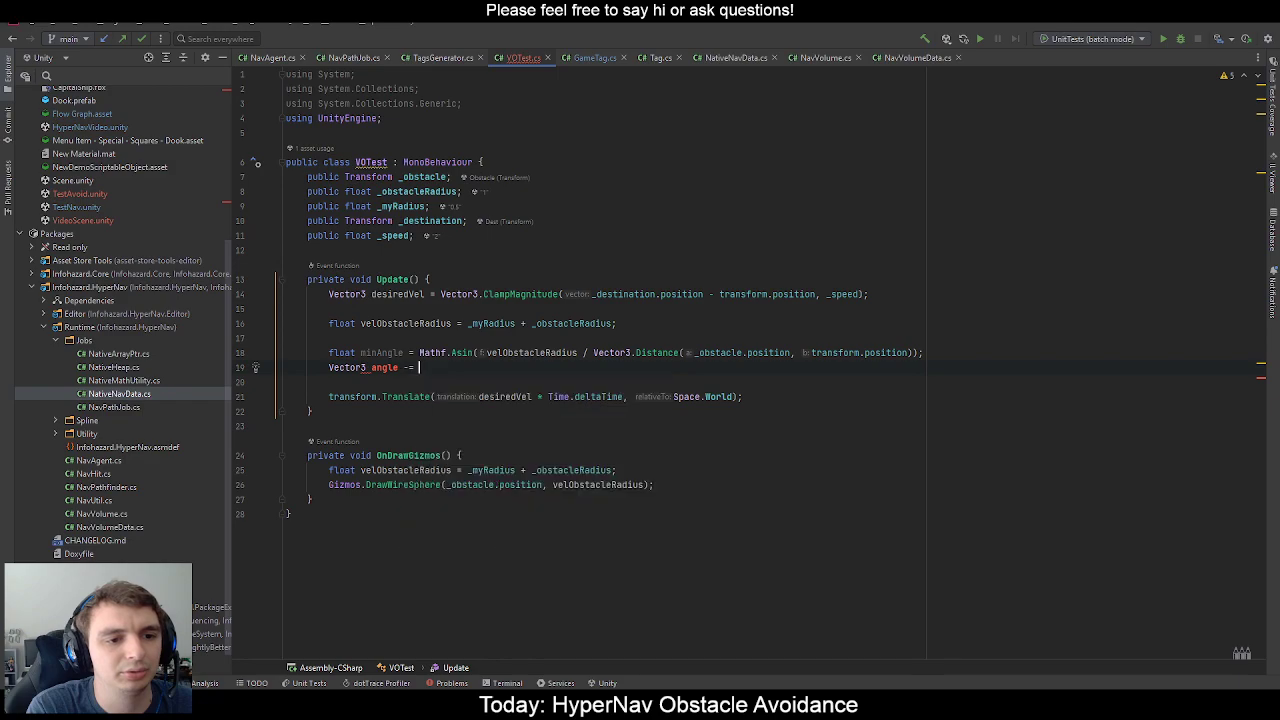
pyautogui.press('Escape')
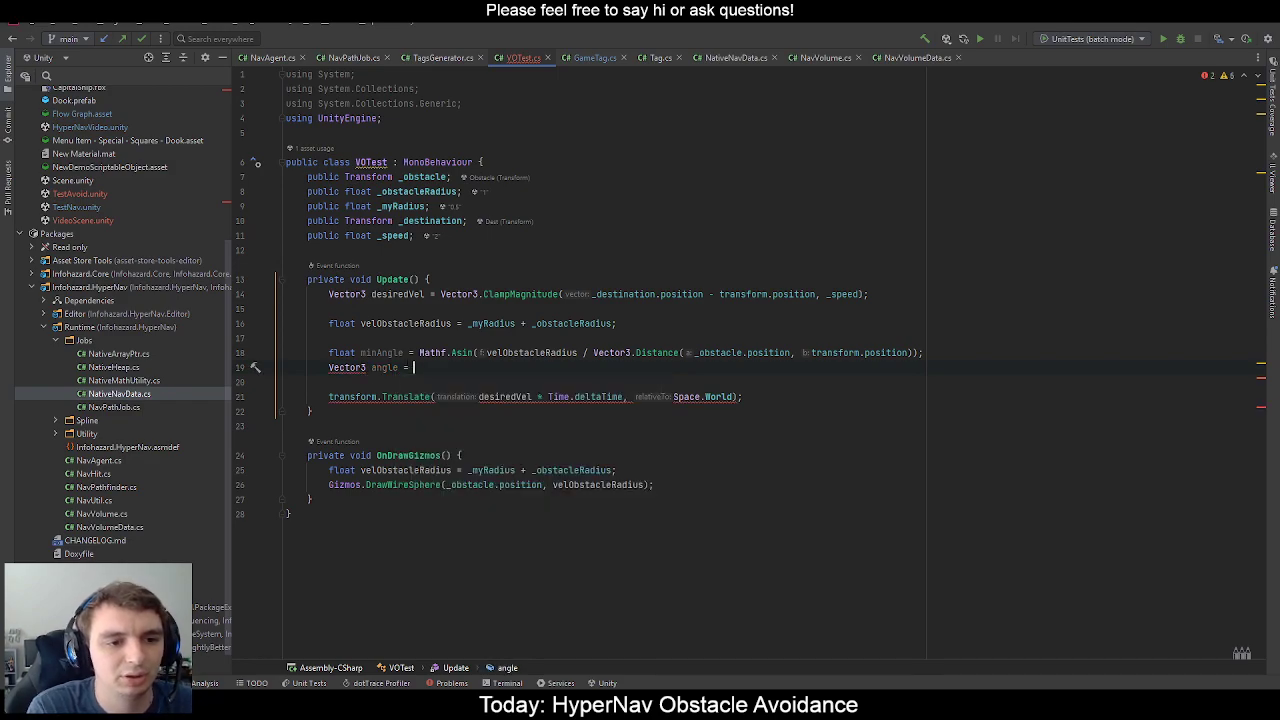
pyautogui.write('Vector3.Ang')
pyautogui.press('Return')
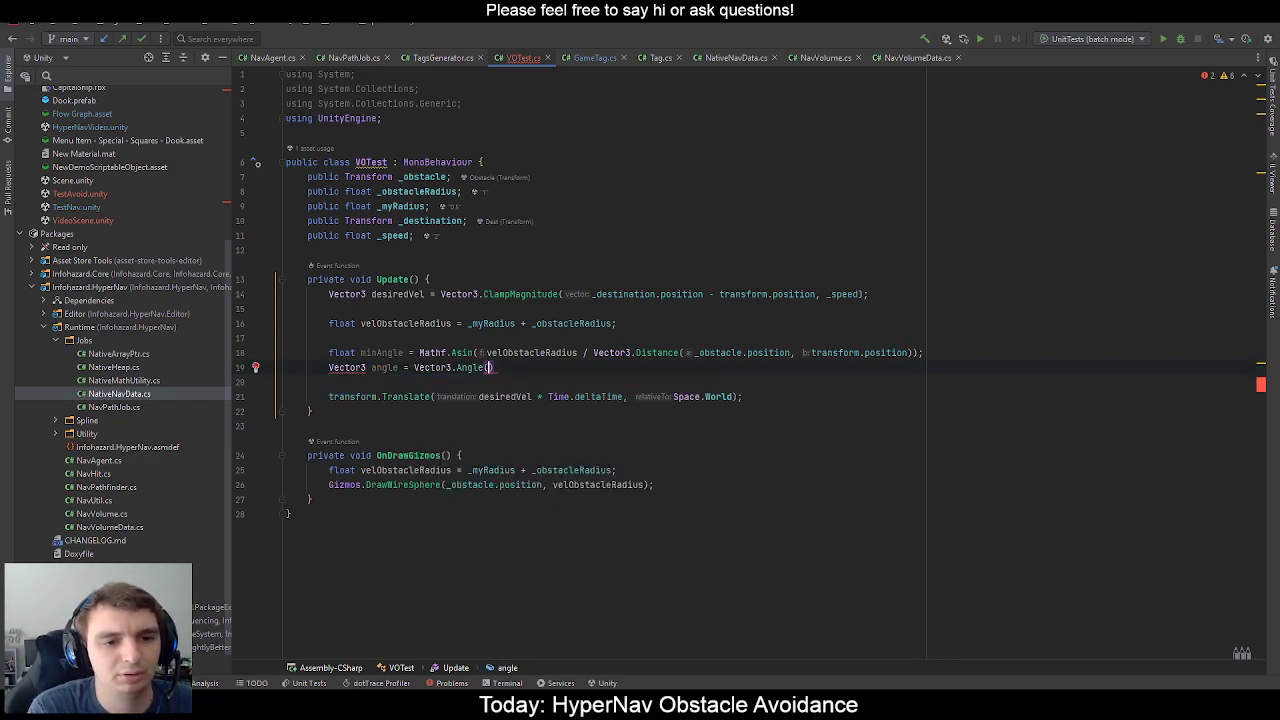
pyautogui.press('Escape')
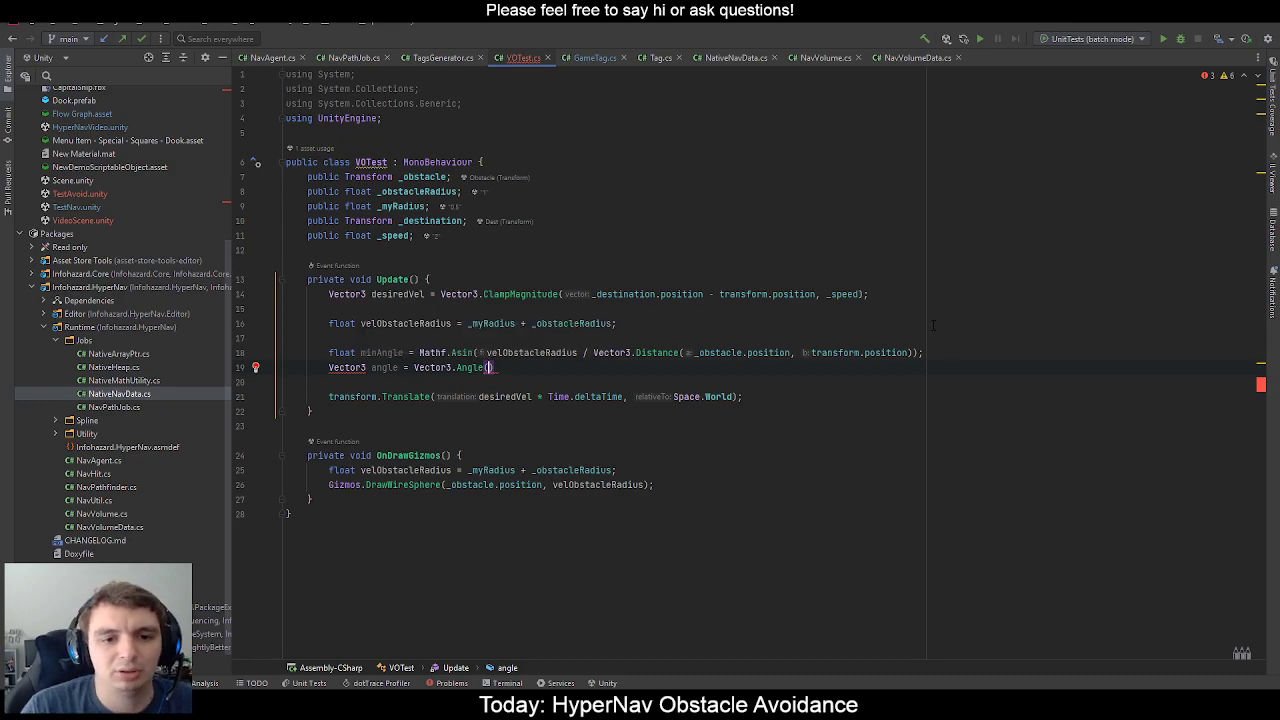
# Declare Vector3 toTarget = _destination.position - transform.position; and place it as the first line of Update.
pyautogui.click(287, 338)
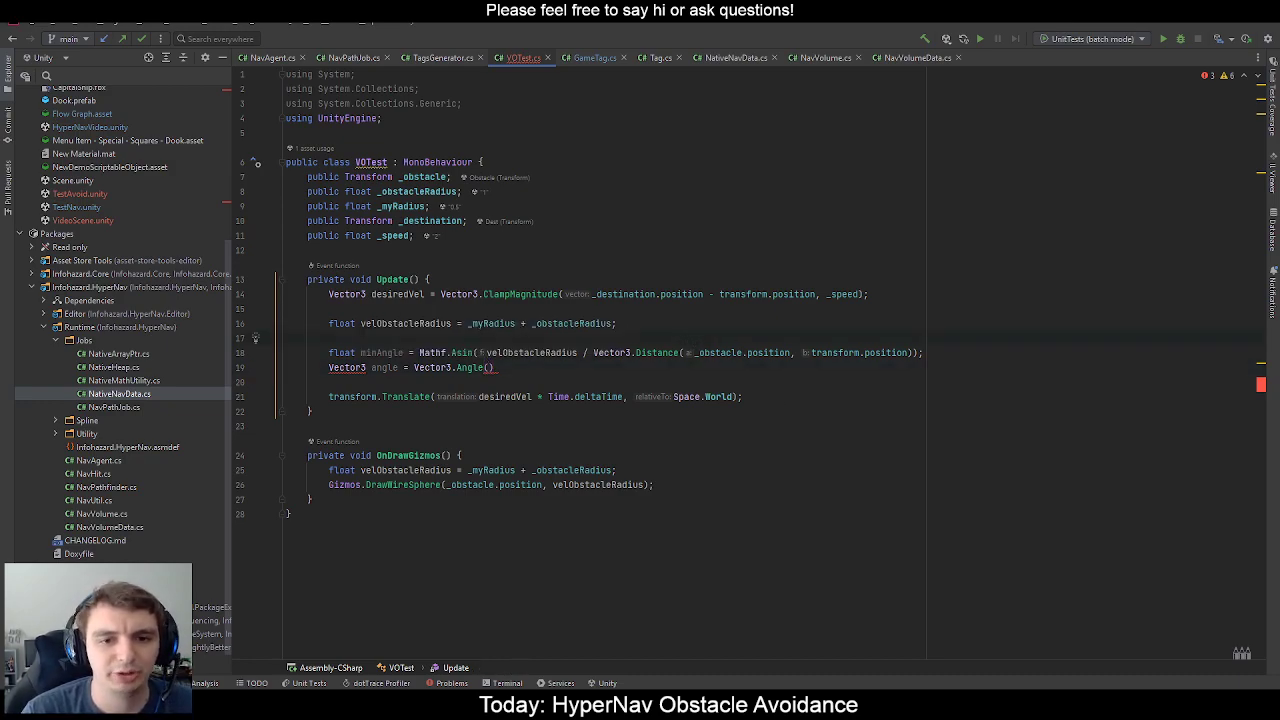
pyautogui.press('Return')
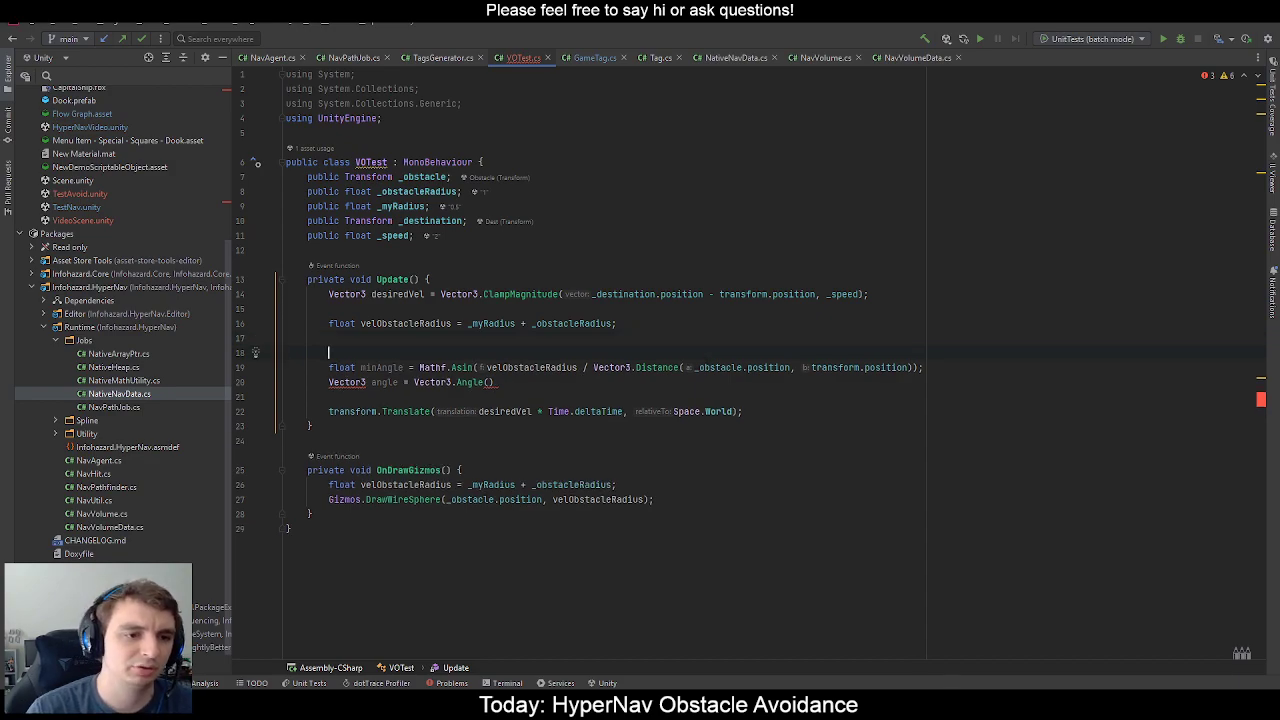
pyautogui.write('Vector3 to')
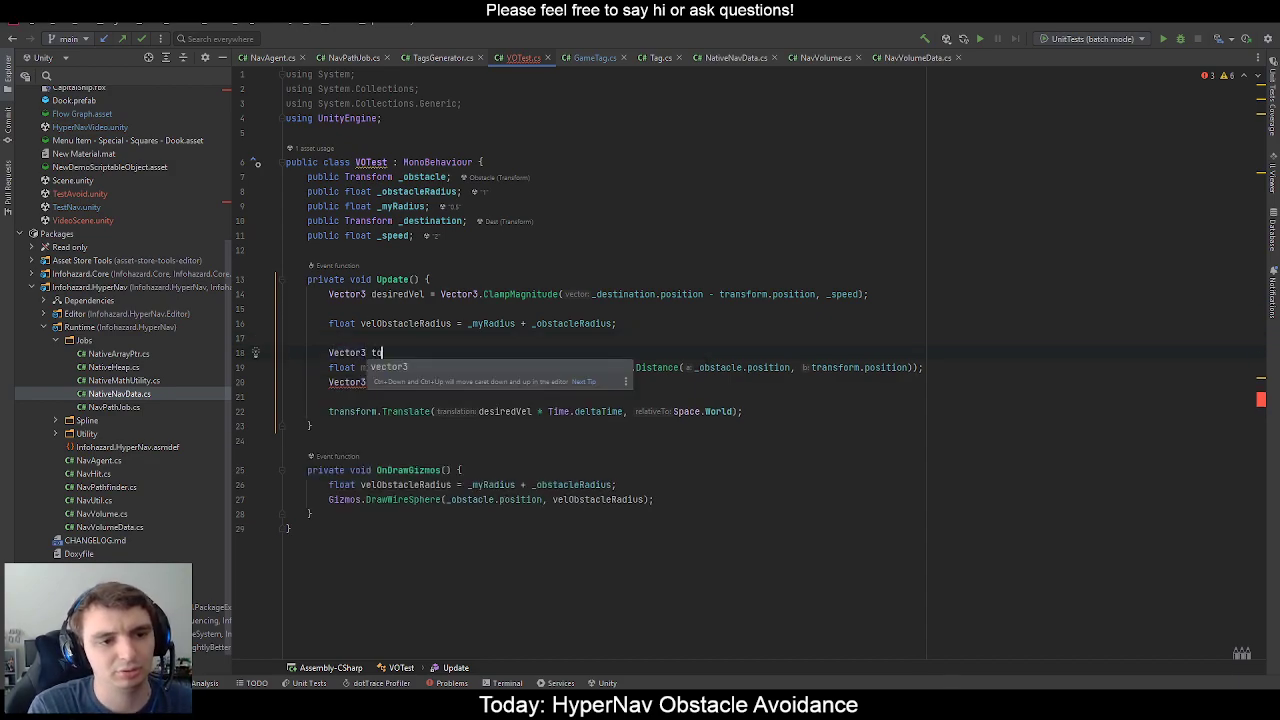
pyautogui.write('Target = ')
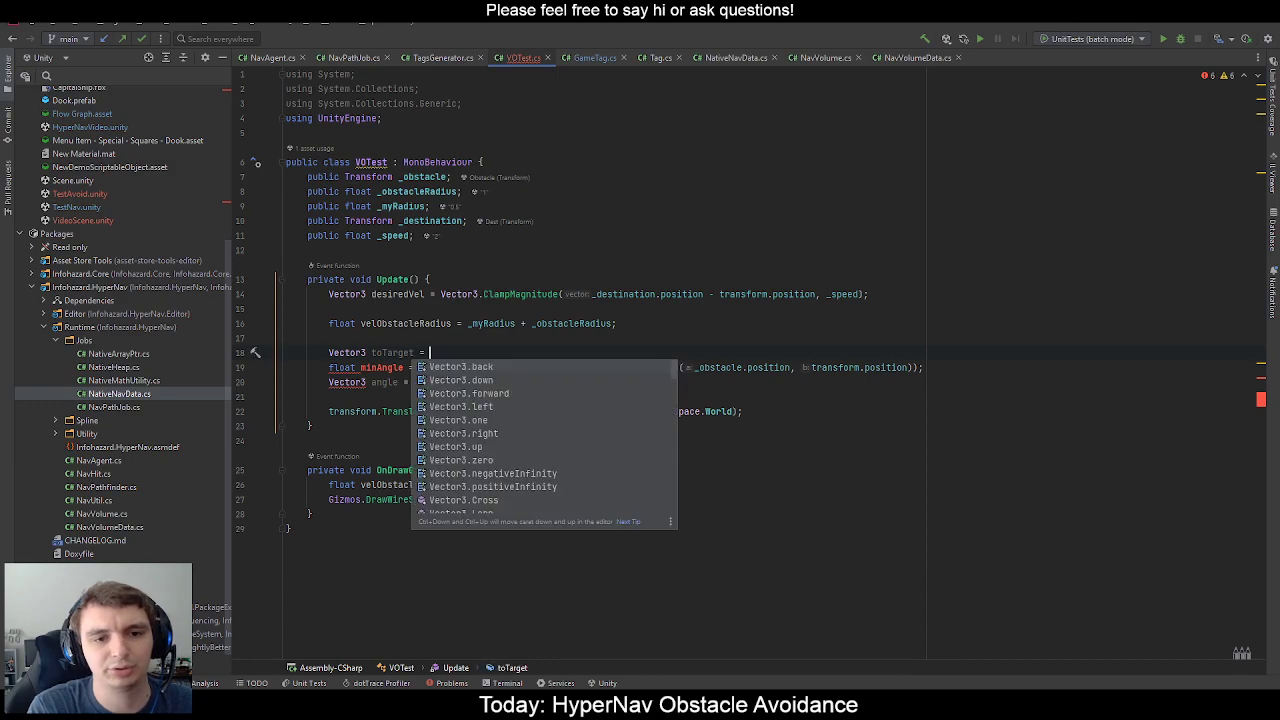
pyautogui.write('_destination.position')
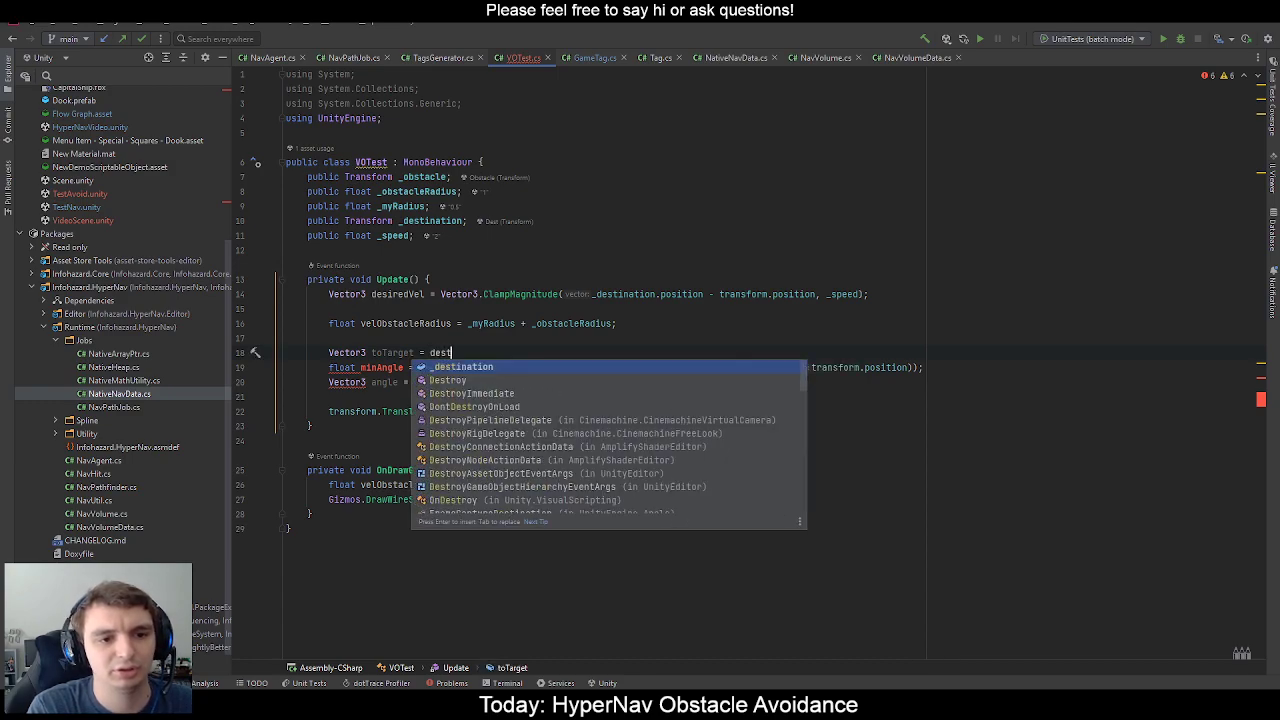
pyautogui.write(' - transform.position;')
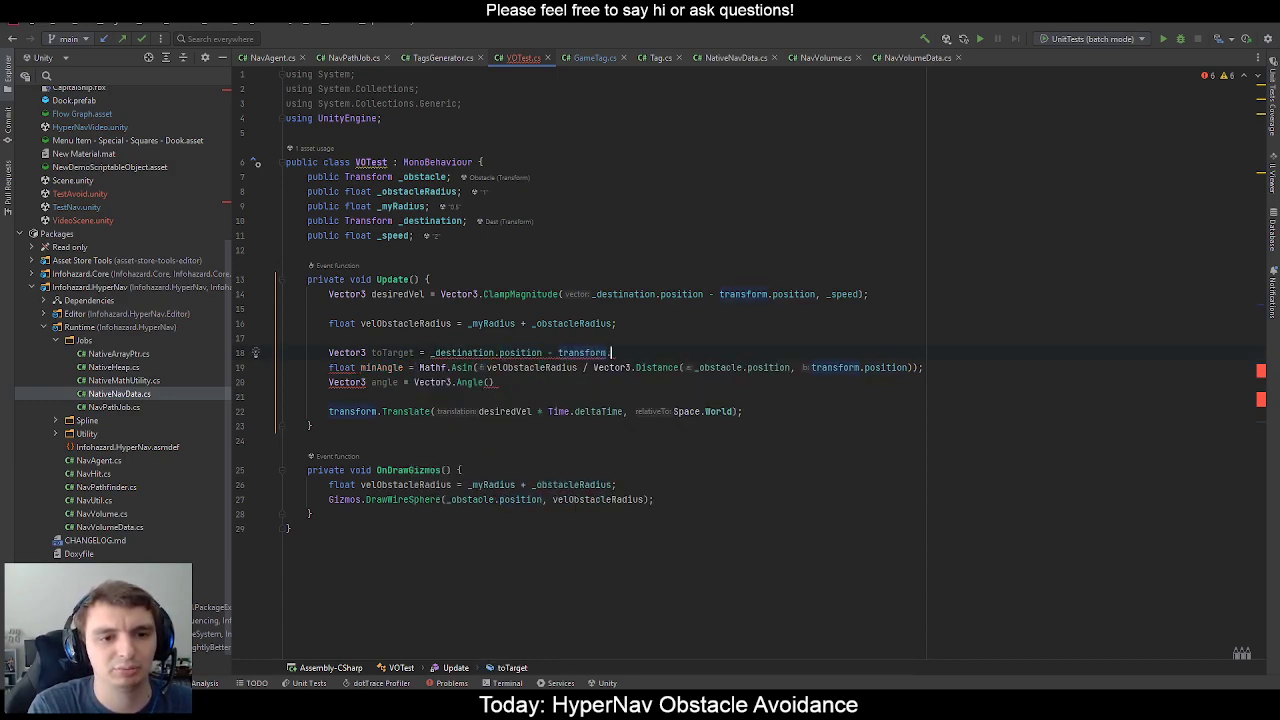
pyautogui.hotkey('alt', 'shift', 'Up')
pyautogui.hotkey('alt', 'shift', 'Up')
pyautogui.hotkey('alt', 'shift', 'Up')
pyautogui.hotkey('alt', 'shift', 'Up')
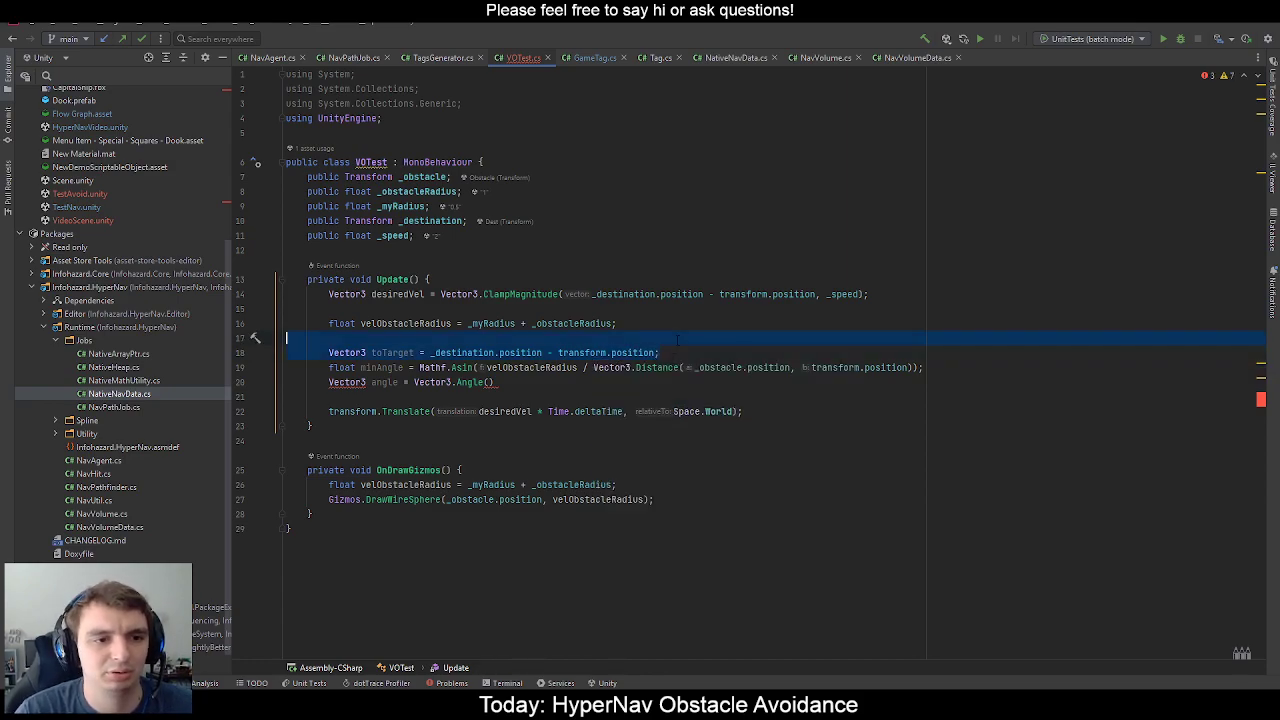
# Replace the position difference inside desiredVel's ClampMagnitude call with toTarget.
pyautogui.doubleClick(394, 294)
pyautogui.hotkey('ctrl', 'c')
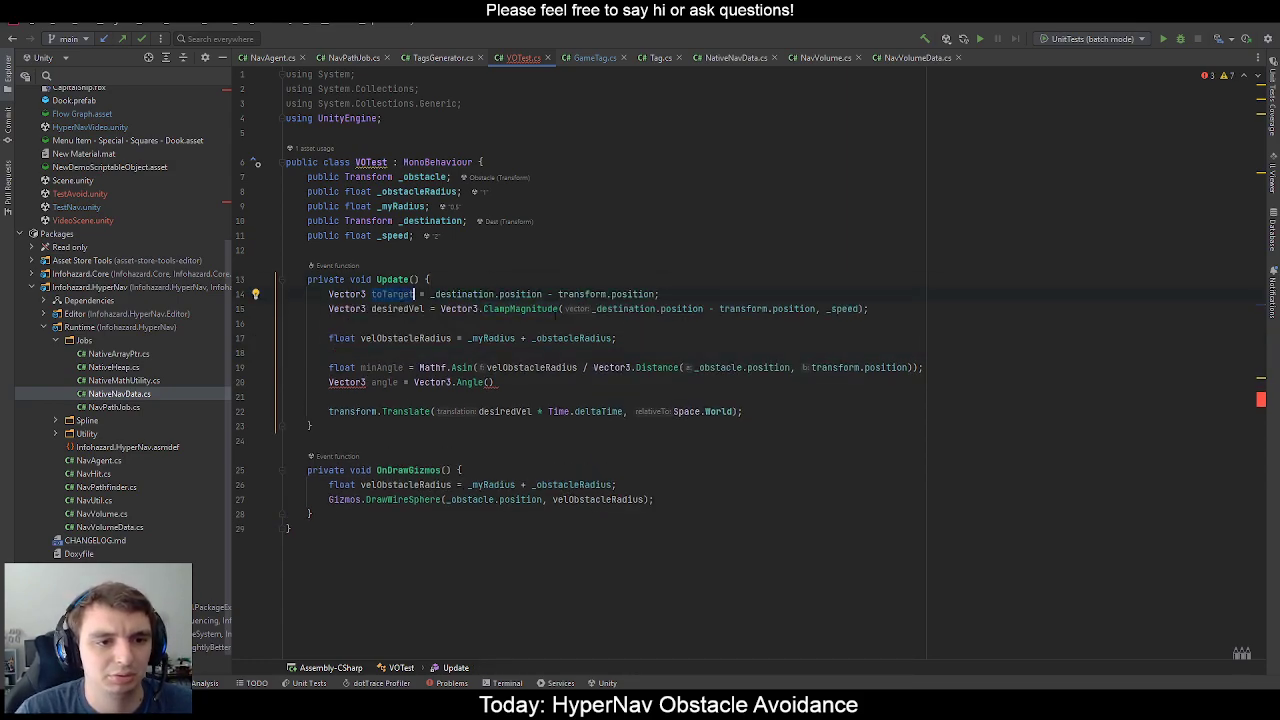
pyautogui.moveTo(592, 309); pyautogui.dragTo(820, 309)
pyautogui.hotkey('ctrl', 'v')
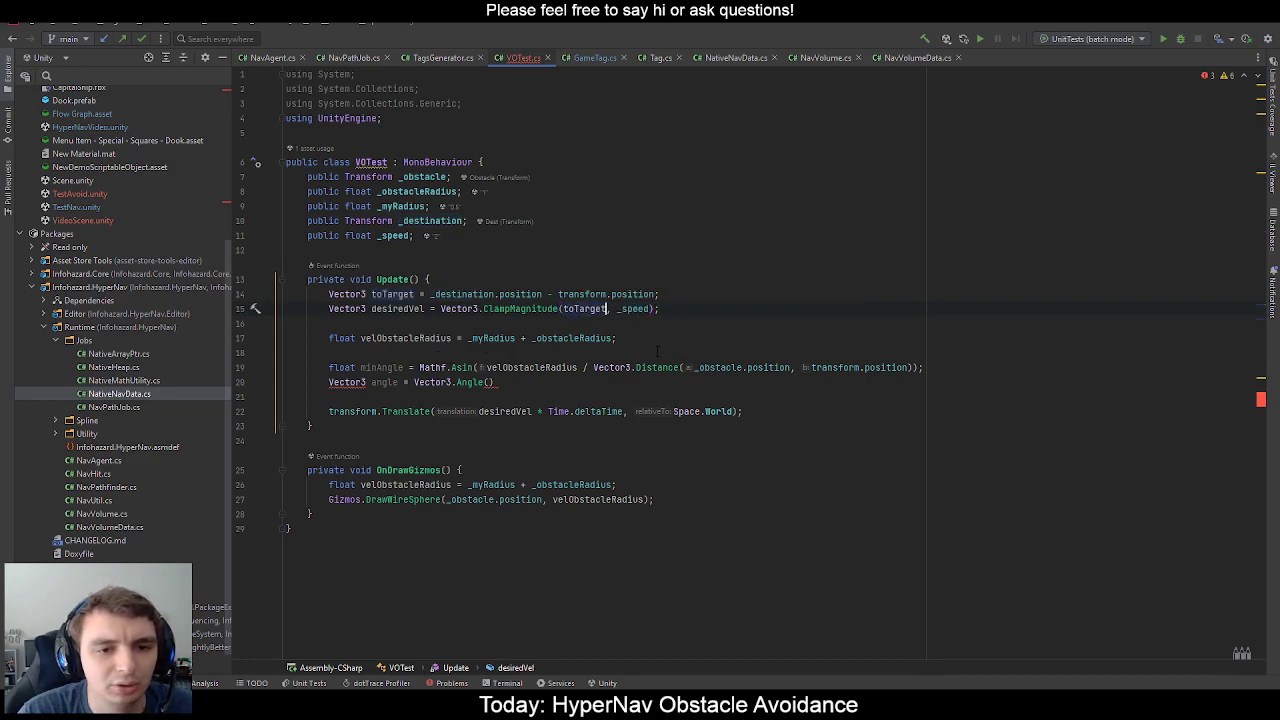
# Replace the Vector3.Distance call in the minAngle line with toTarget.magnitude.
pyautogui.click(636, 367)
pyautogui.hotkey('ctrl', 'w')
pyautogui.hotkey('ctrl', 'w')
pyautogui.hotkey('ctrl', 'w')
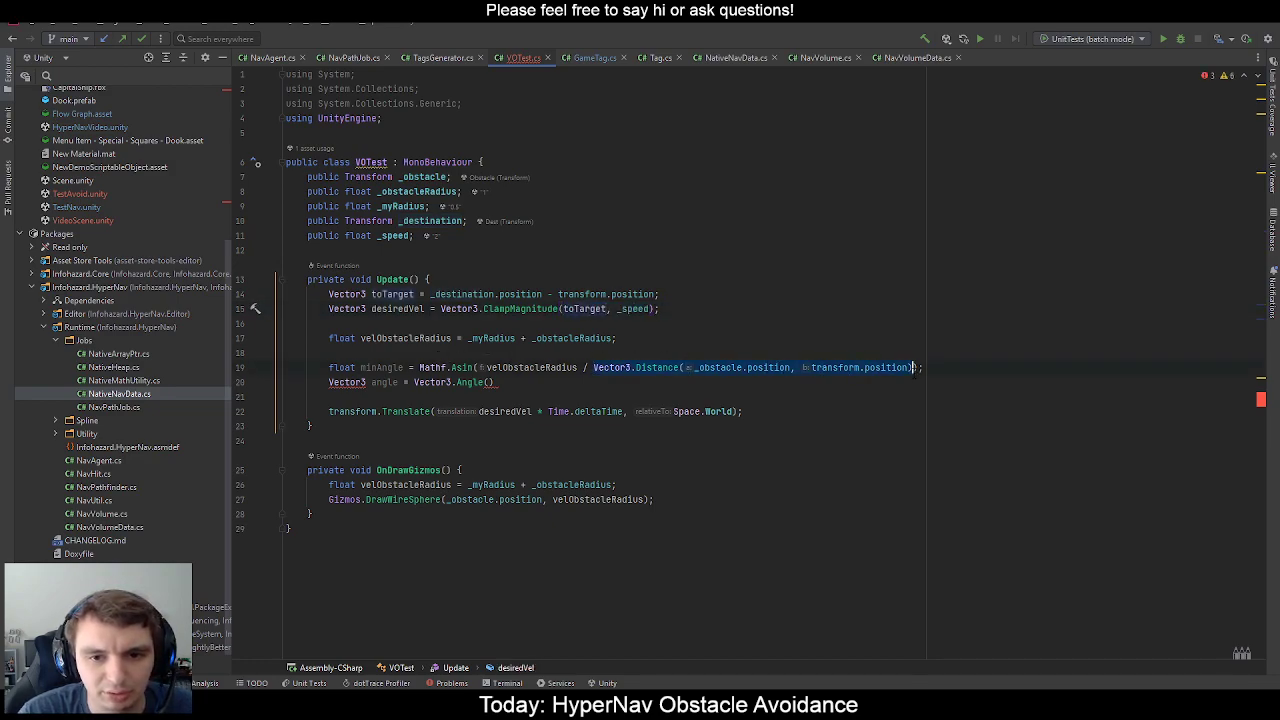
pyautogui.hotkey('ctrl', 'v')
pyautogui.write('.')
pyautogui.press('Return')
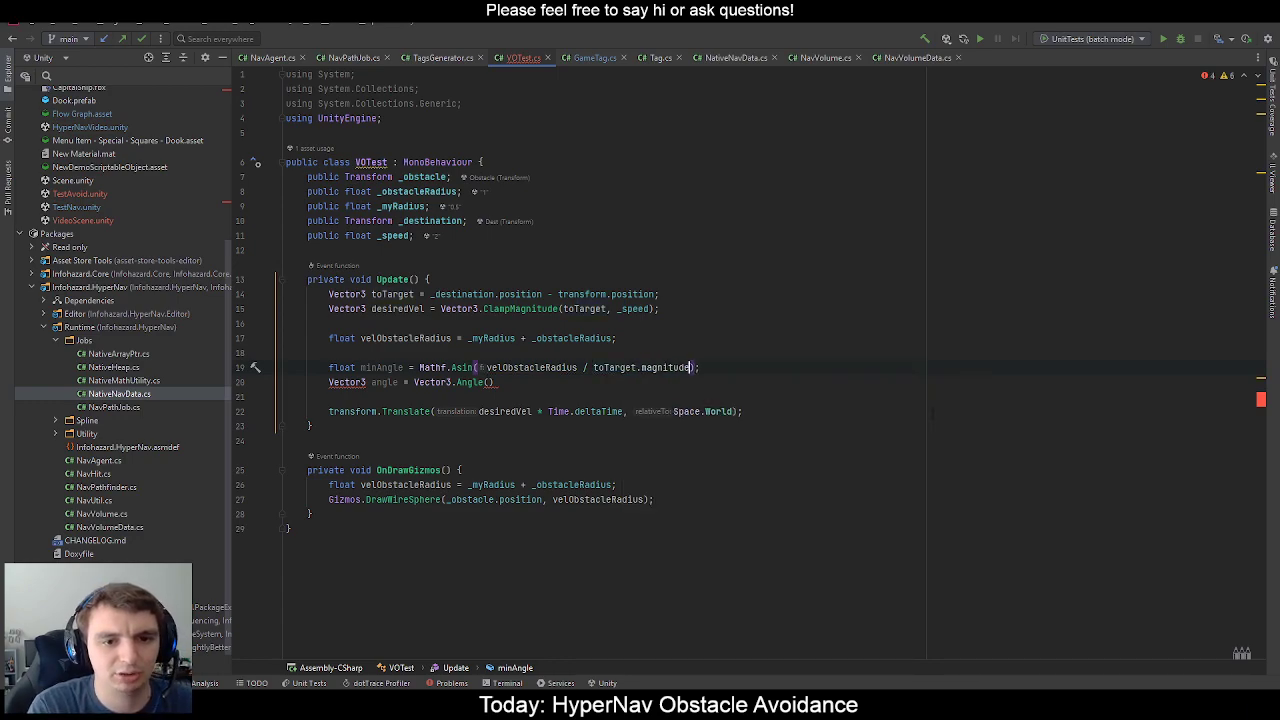
# Complete the angle line as Vector3.Angle(toTarget, desiredVel); and change its declared type to float.
pyautogui.write('toTarget')
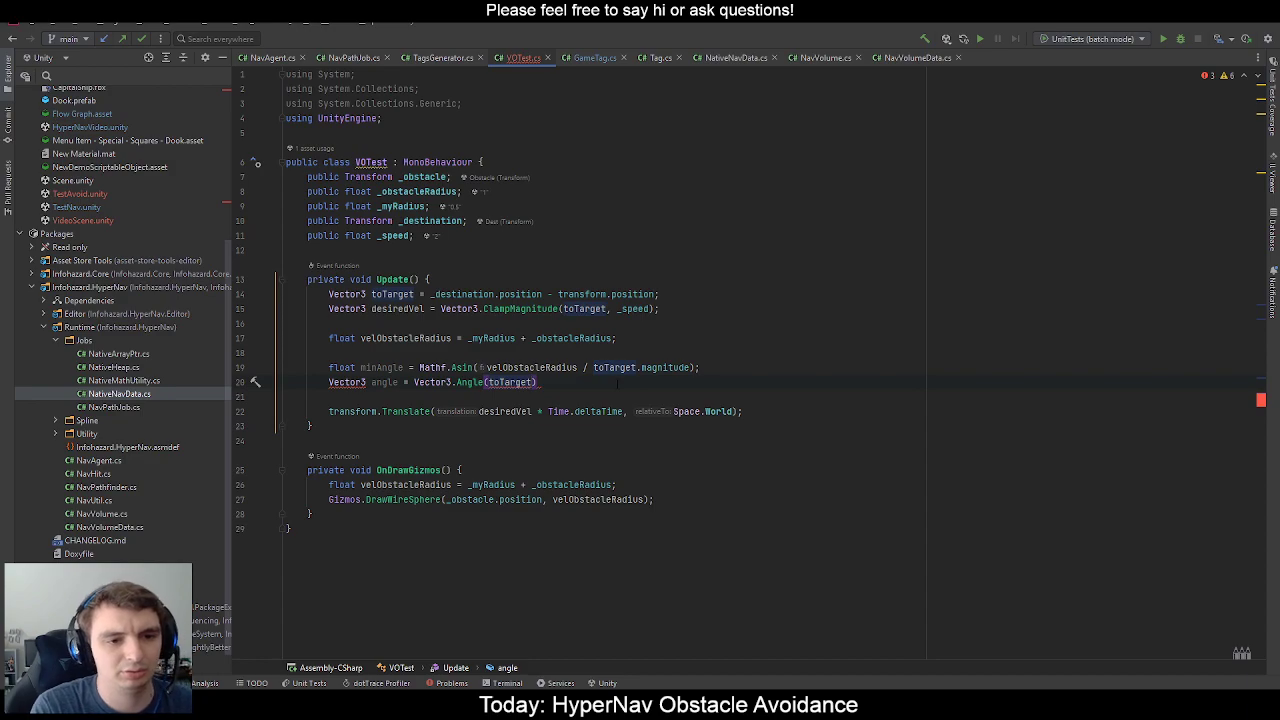
pyautogui.write(', d')
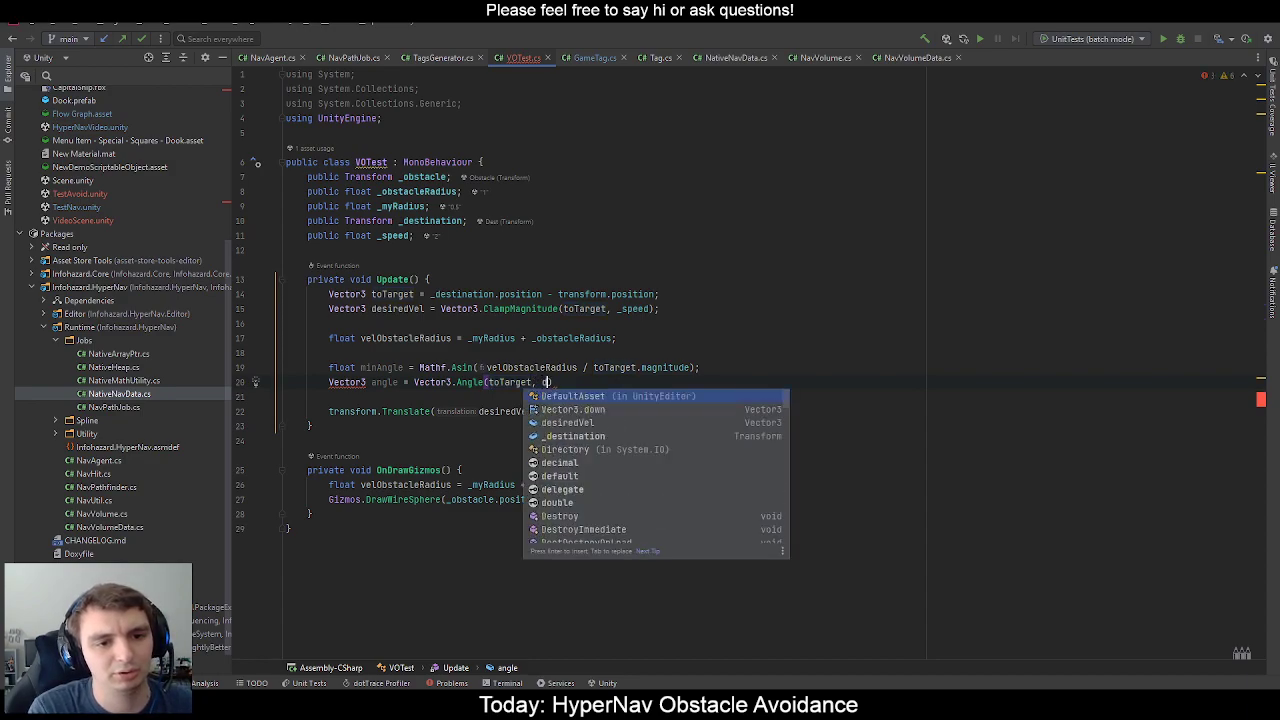
pyautogui.write('esiredVel);')
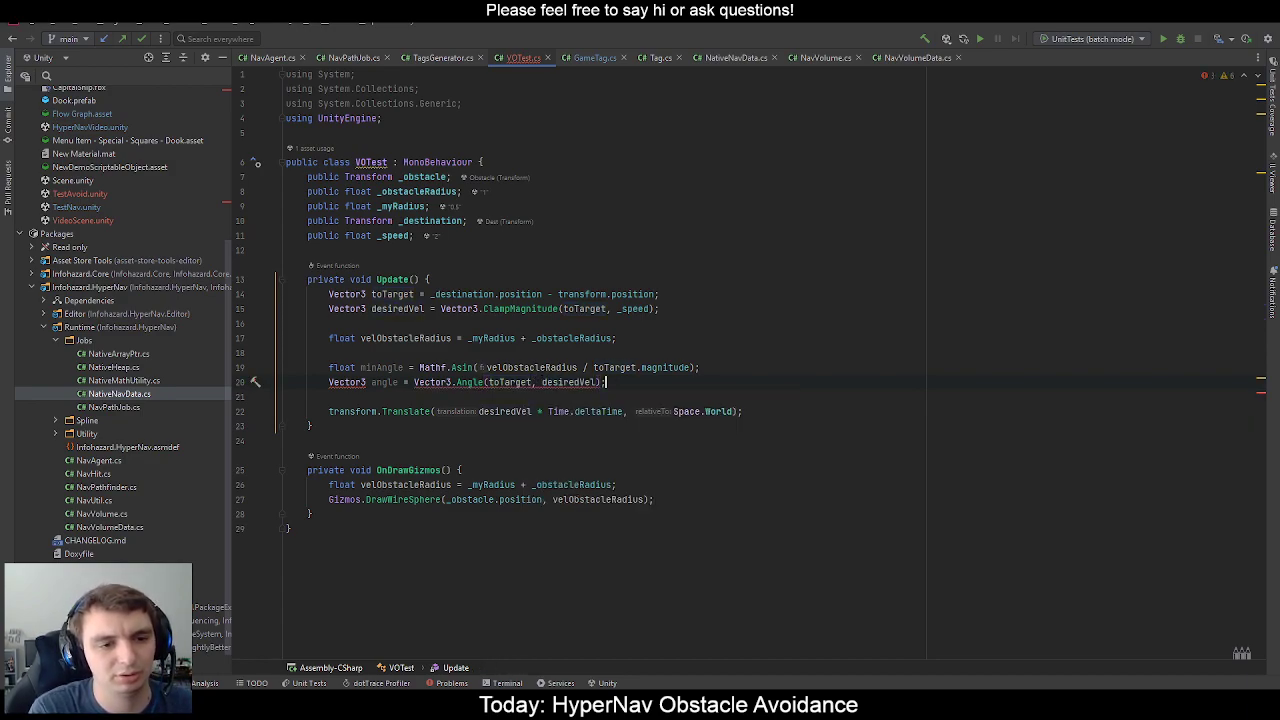
pyautogui.doubleClick(359, 384)
pyautogui.write('float')
pyautogui.click(630, 383)
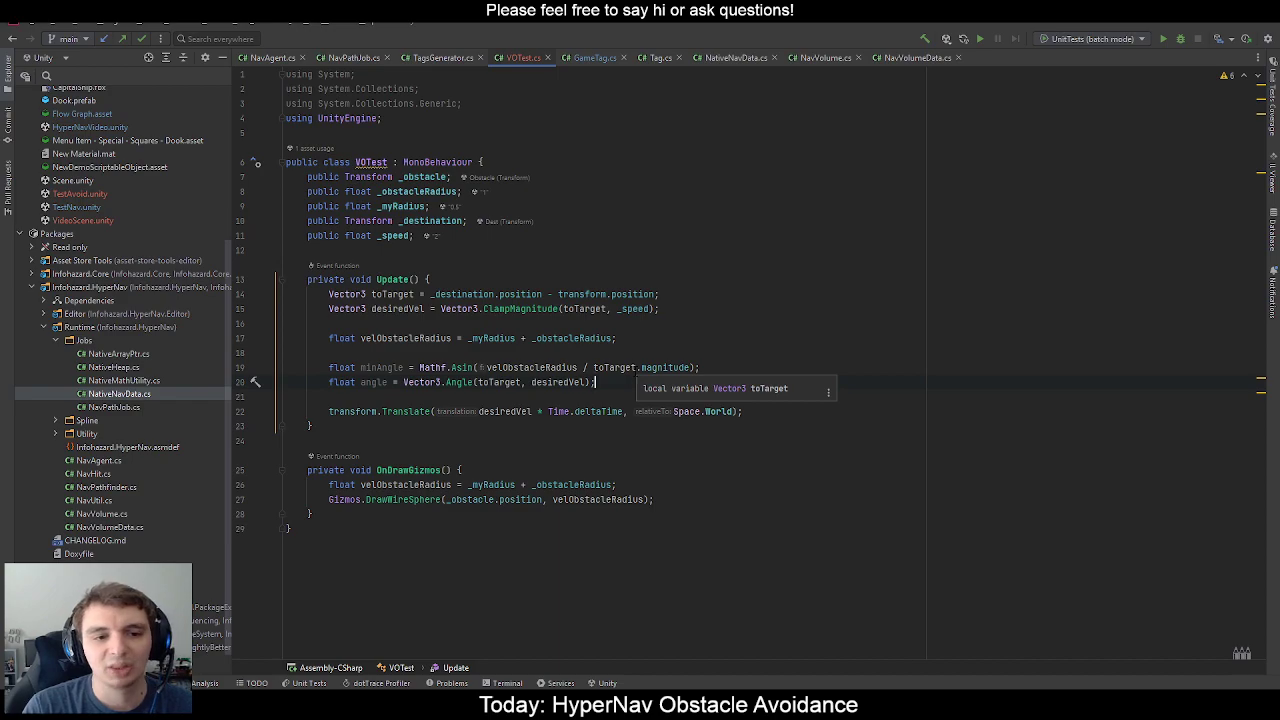
# Add an if (angle < minAngle) block with an empty body below the angle declaration.
pyautogui.press('Return')
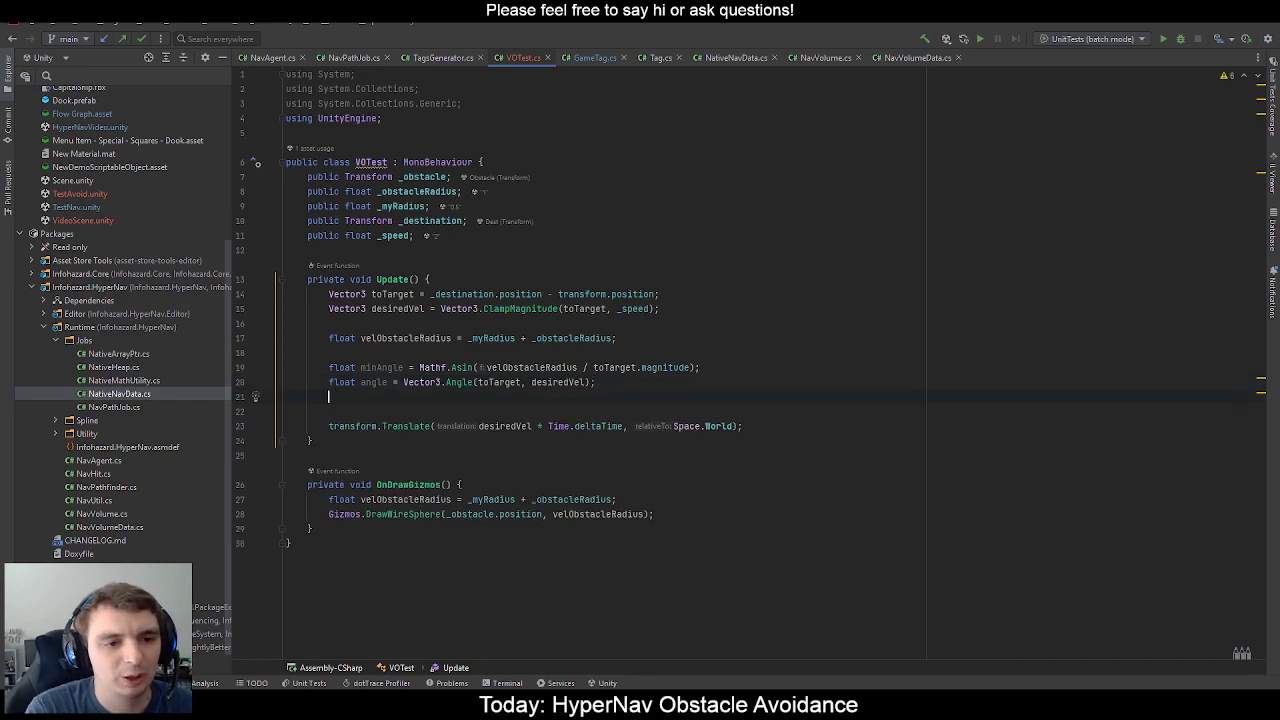
pyautogui.write('if (min')
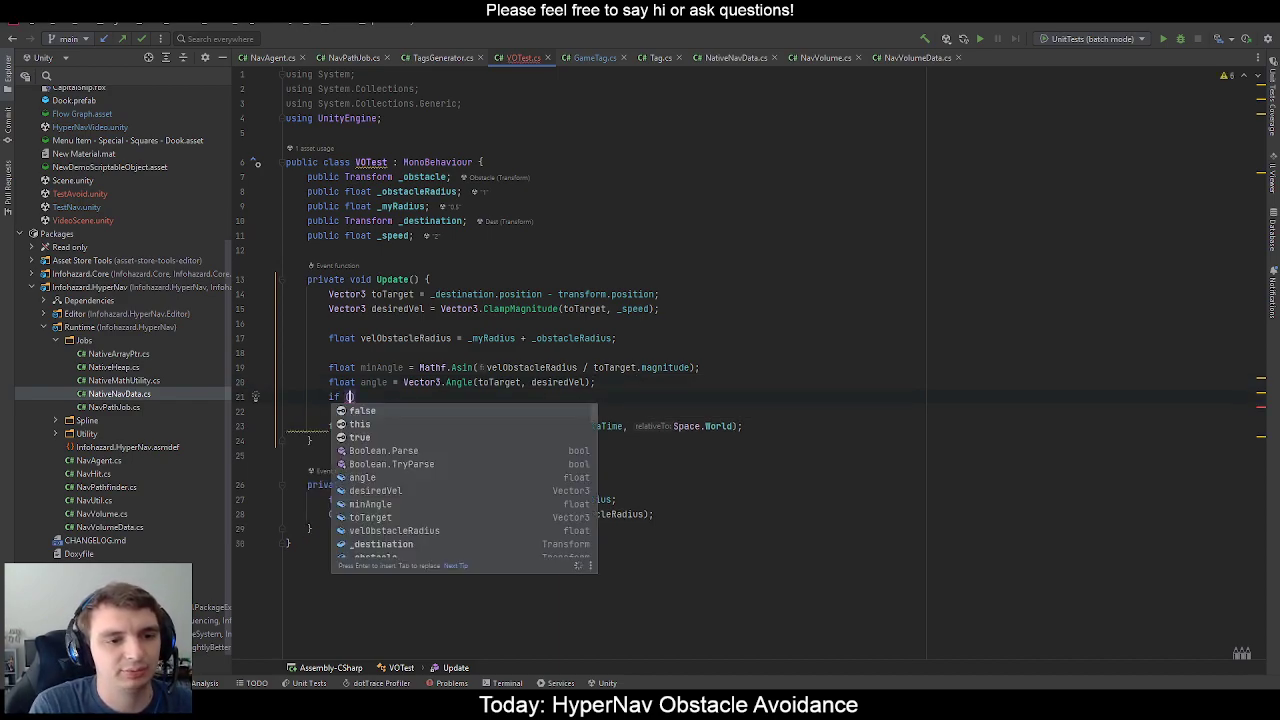
pyautogui.press('Return')
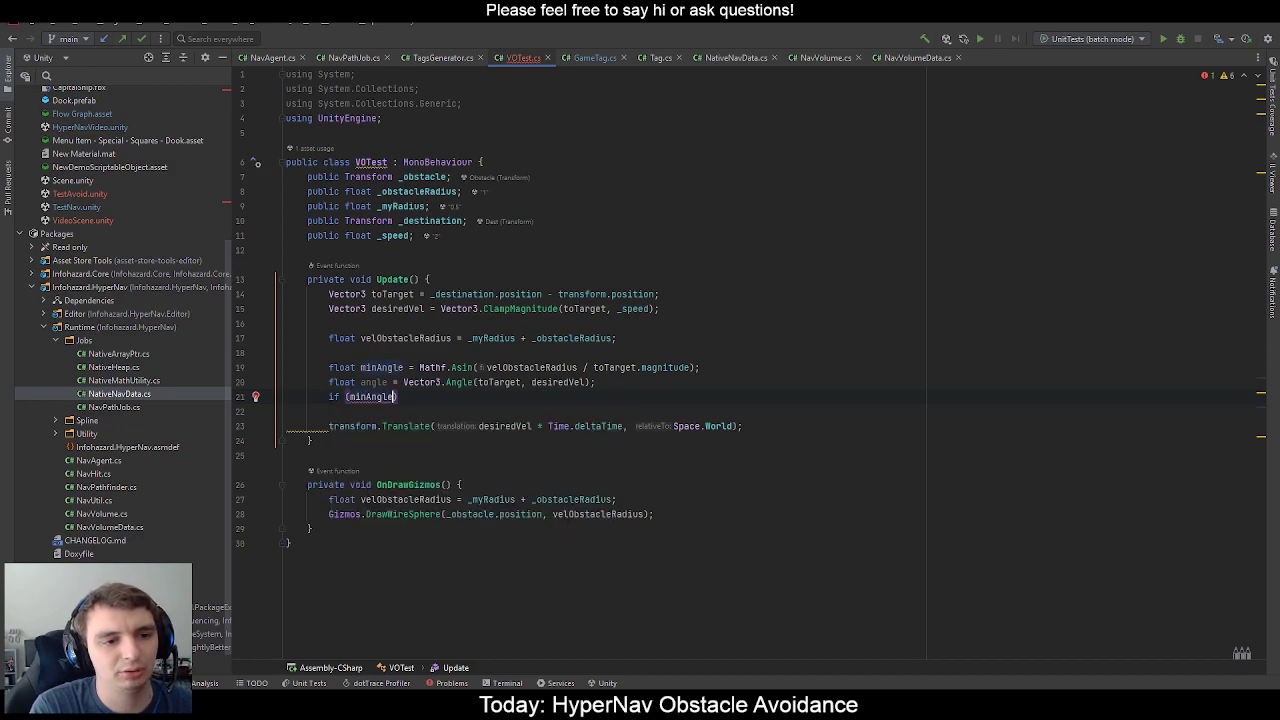
pyautogui.hotkey('ctrl', 'BackSpace')
pyautogui.write('angle < min')
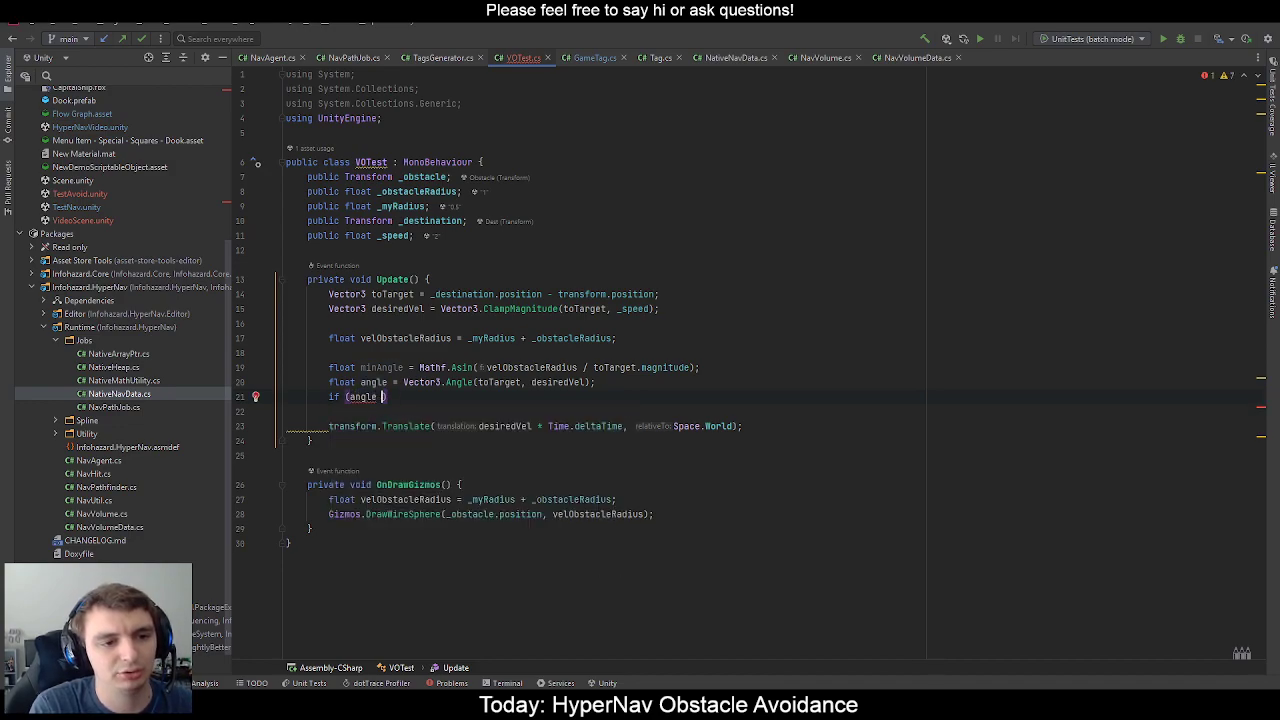
pyautogui.press('Return')
pyautogui.press('Return')
pyautogui.hotkey('ctrl', 'z')
pyautogui.press('End')
pyautogui.write('{')
pyautogui.press('Return')
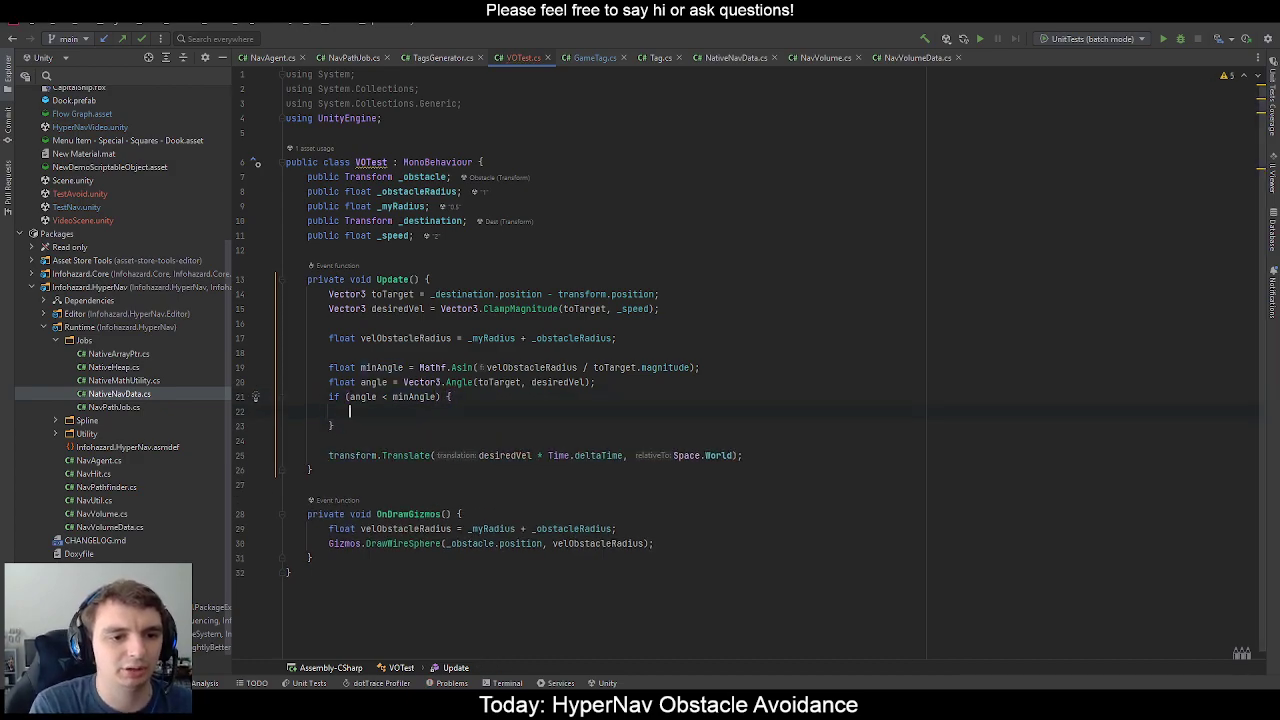
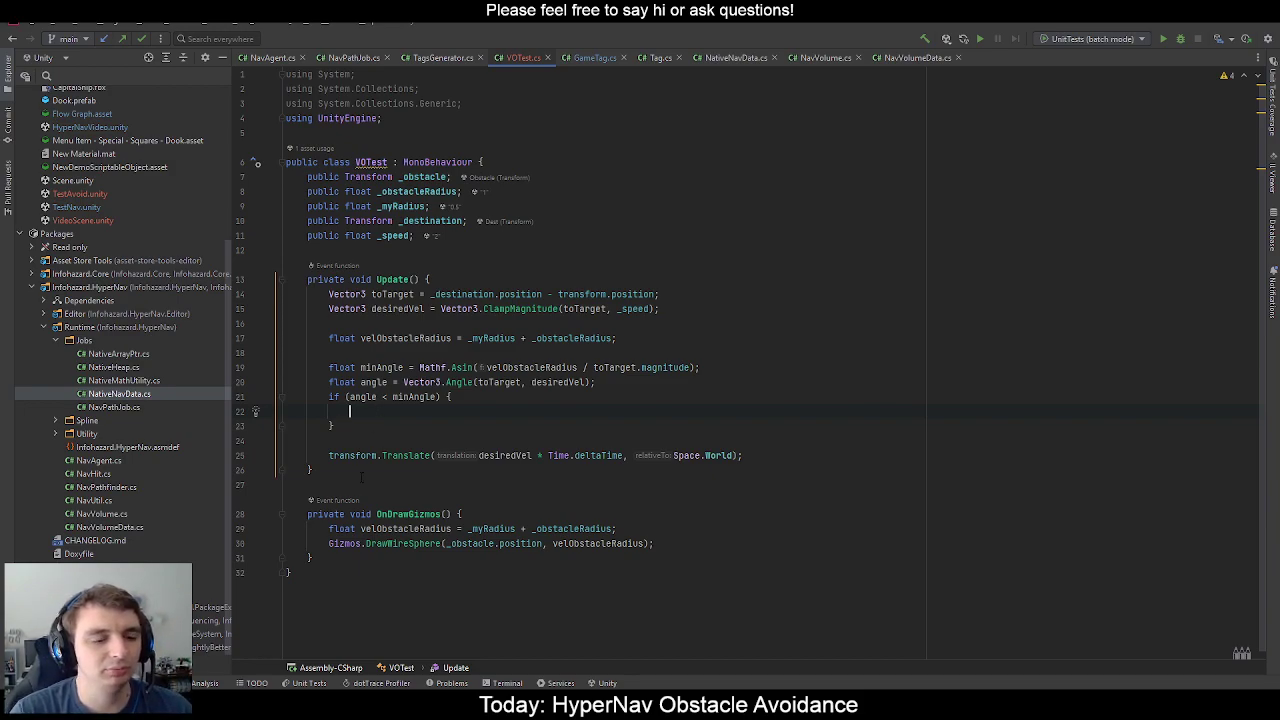
# Switch to the paint.net sketch, draw a short mark inside the cone between its two edges, and return to the VOTest script.
pyautogui.click(400, 652)
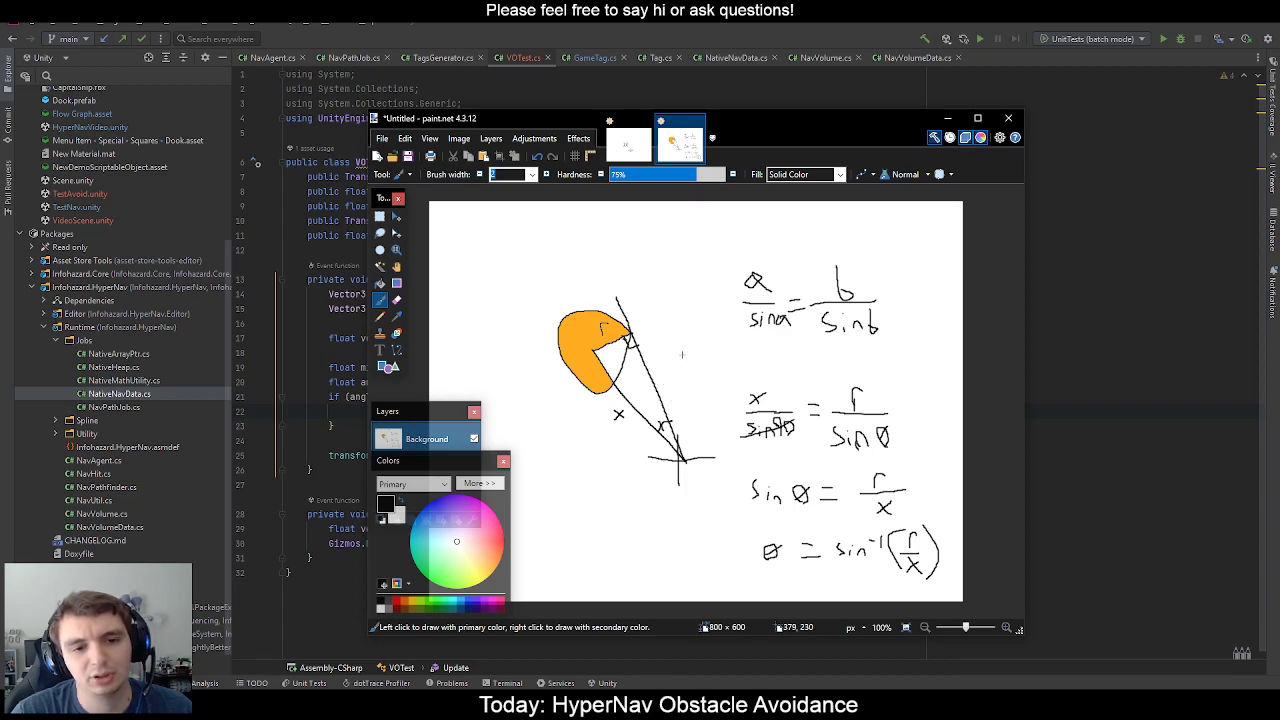
pyautogui.moveTo(657, 377)
pyautogui.mouseDown()
pyautogui.moveTo(632, 413)
pyautogui.moveTo(652, 402)
pyautogui.mouseUp()
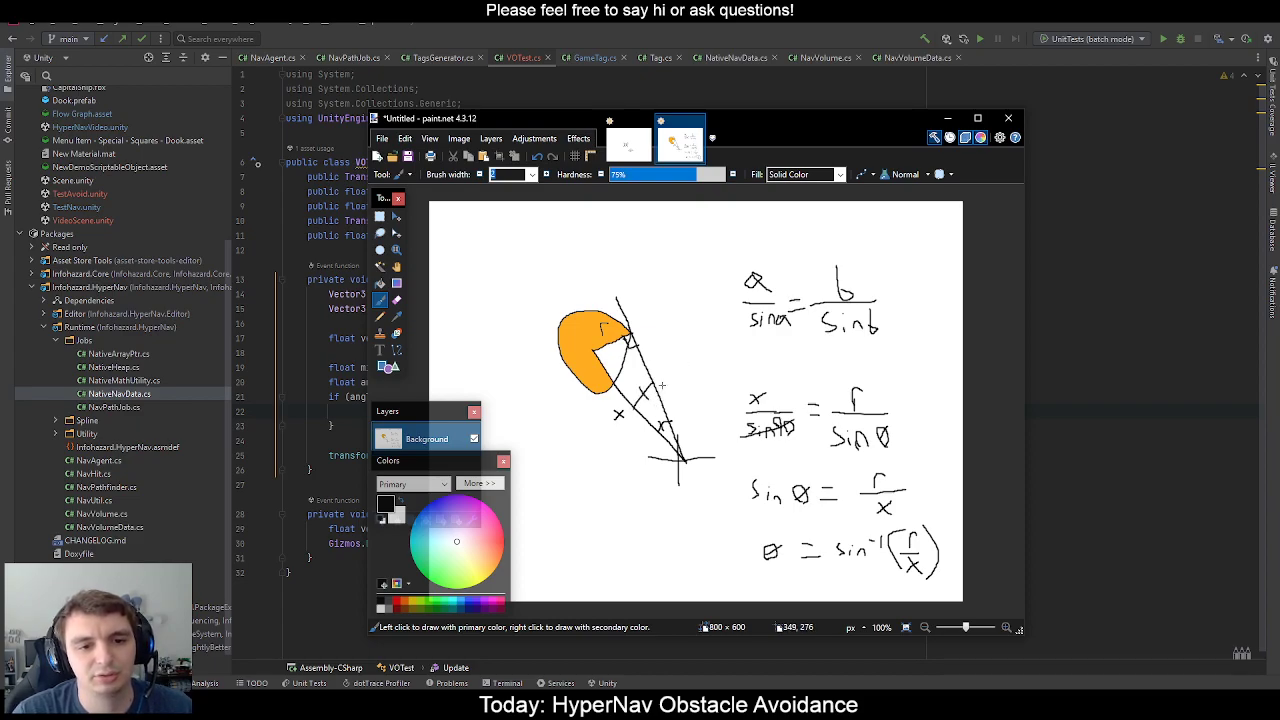
pyautogui.hotkey('alt', 'Tab')
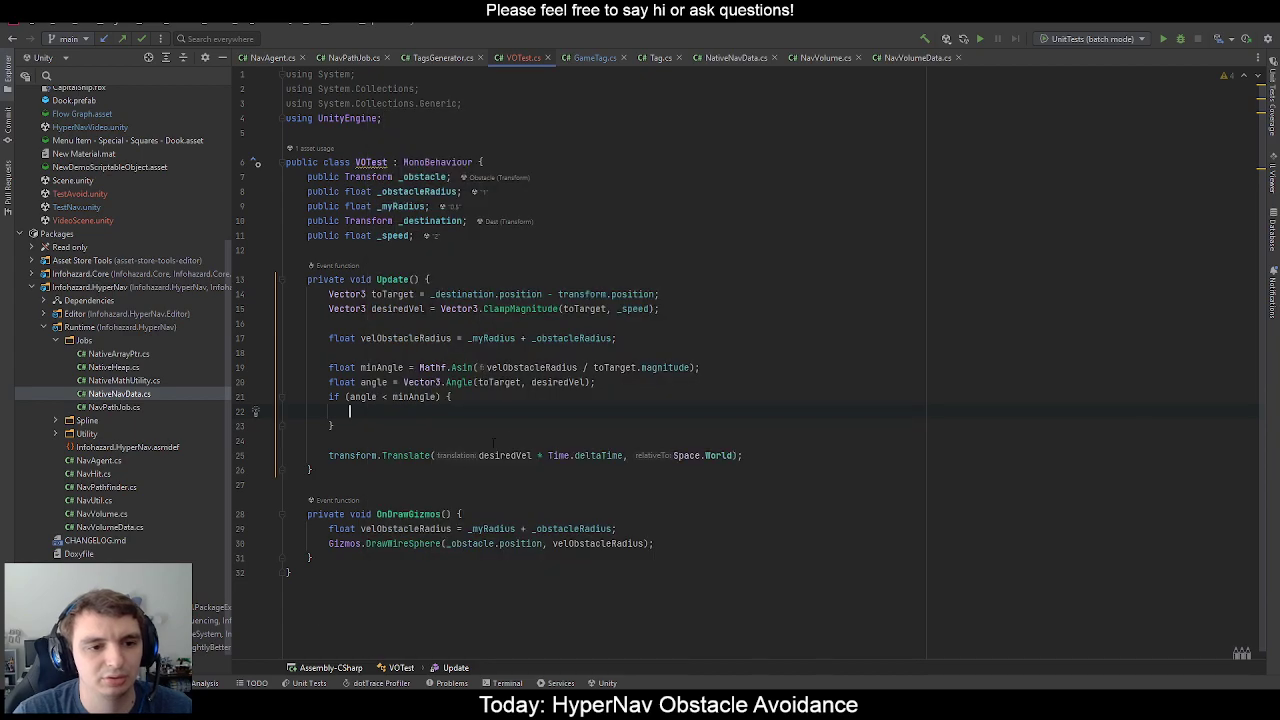
# Begin a Vector3 axis declaration inside the if block.
pyautogui.write('Vector3 ')
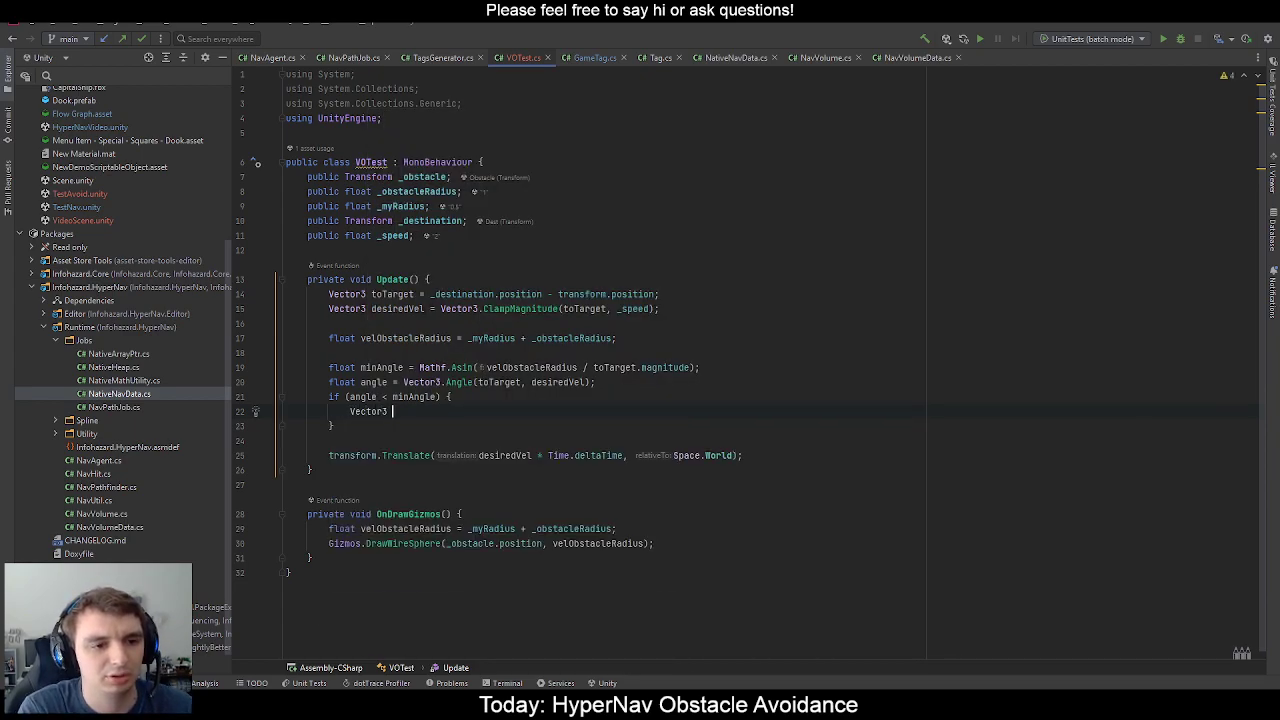
pyautogui.write('axis = ')
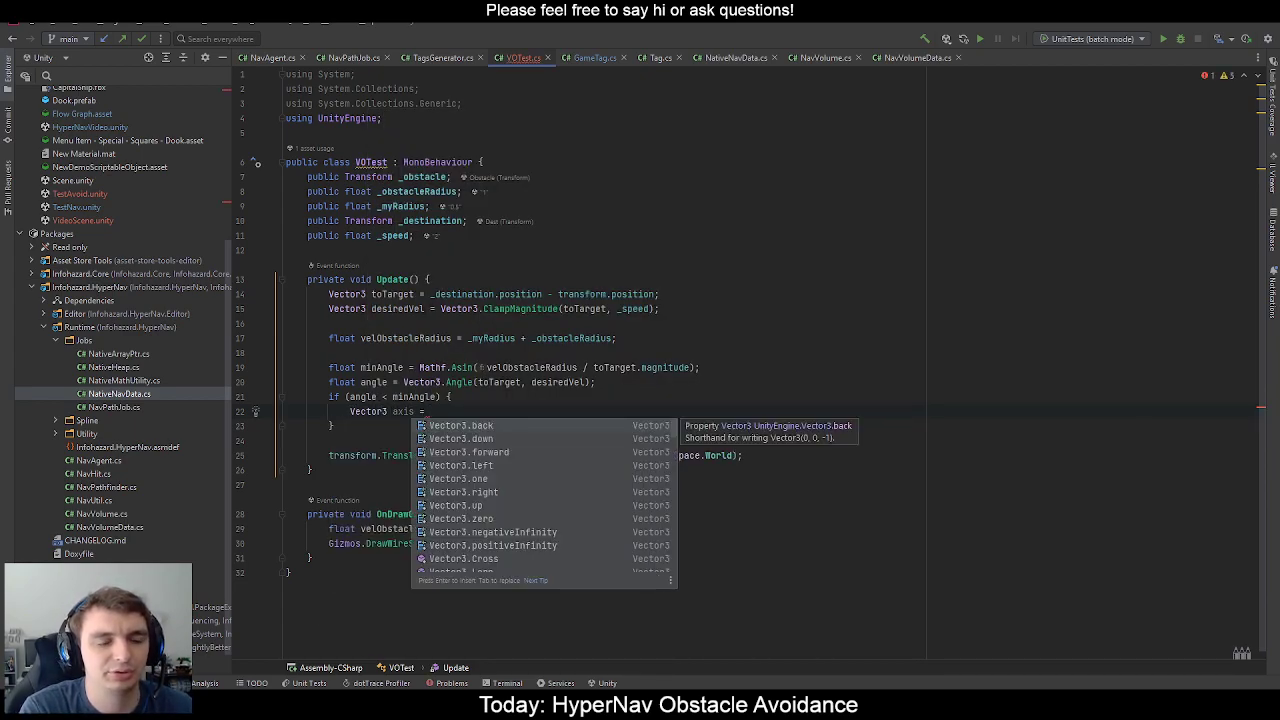
pyautogui.write('Vec')
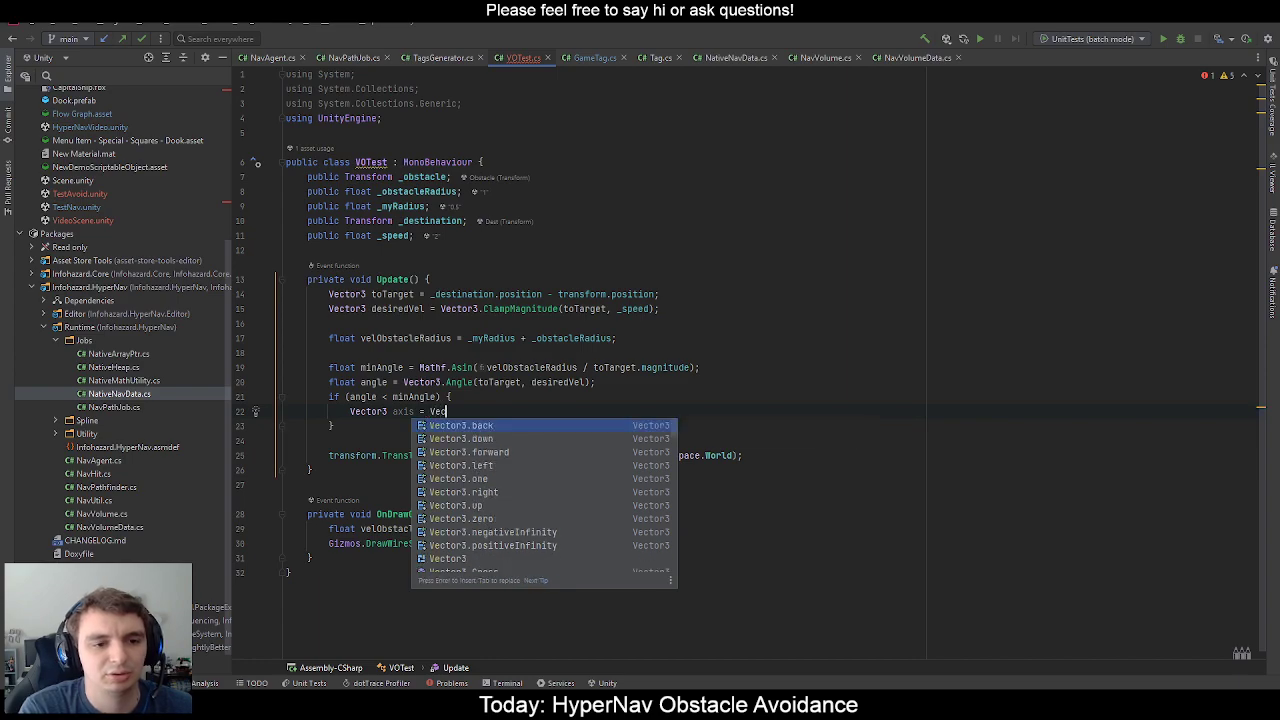
pyautogui.press('BackSpace')
pyautogui.press('BackSpace')
pyautogui.press('BackSpace')
pyautogui.write('BitVector32.')
pyautogui.press('BackSpace')
pyautogui.press('BackSpace')
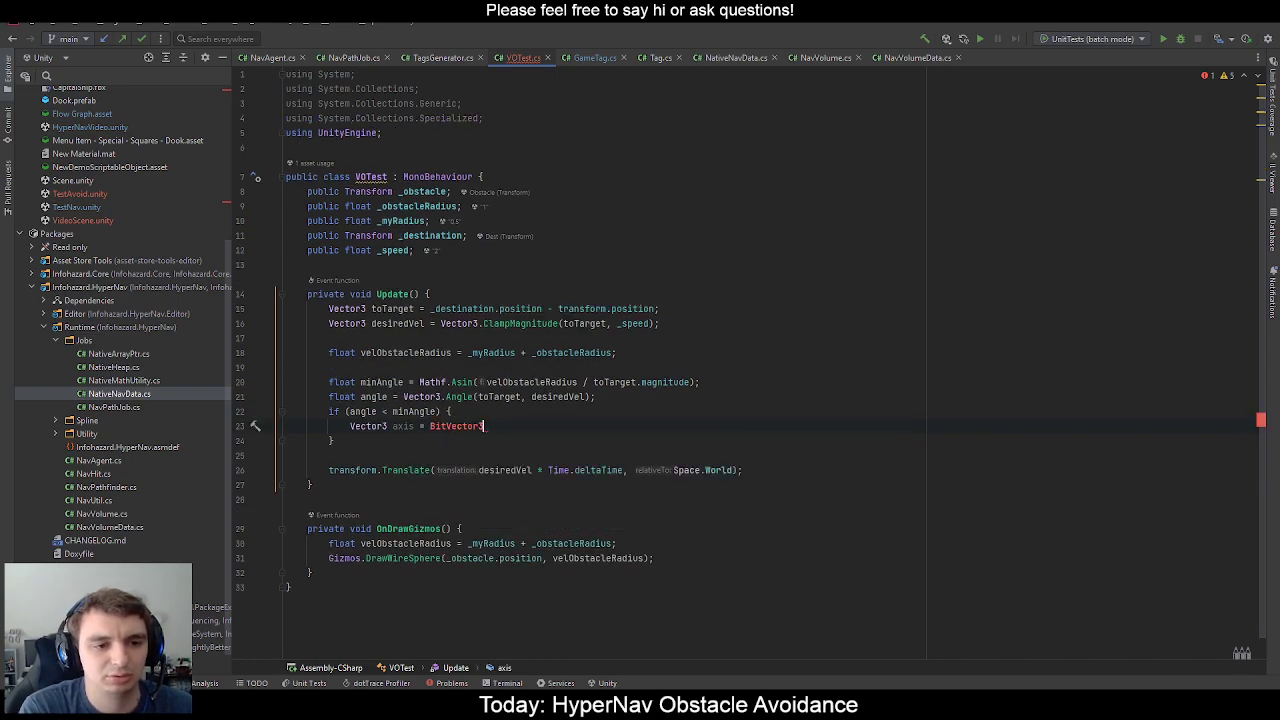
pyautogui.hotkey('ctrl', 'z')
pyautogui.hotkey('ctrl', 'z')
pyautogui.hotkey('ctrl', 'z')
pyautogui.hotkey('ctrl', 'shift', 'z')
pyautogui.press('BackSpace')
# Complete the axis assignment with Vector3.Cross(toTarget, desiredVel);.
pyautogui.write('.cr')
pyautogui.press('Return')
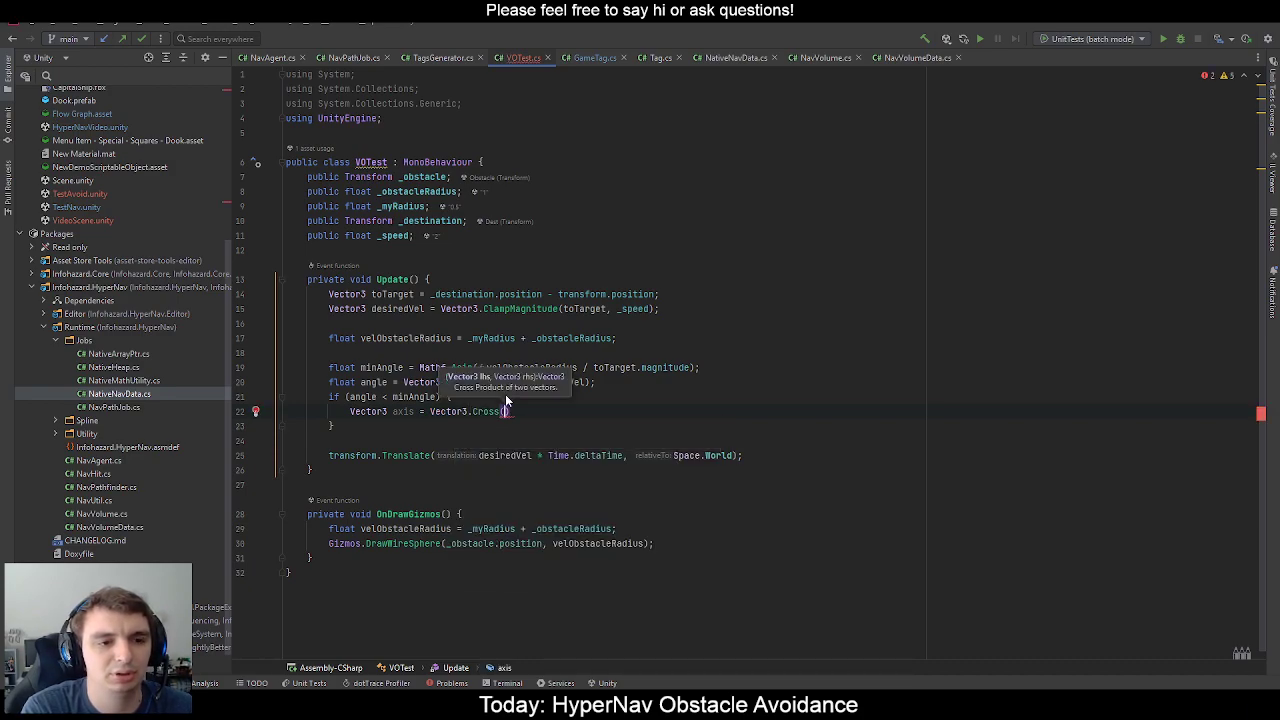
pyautogui.press('Escape')
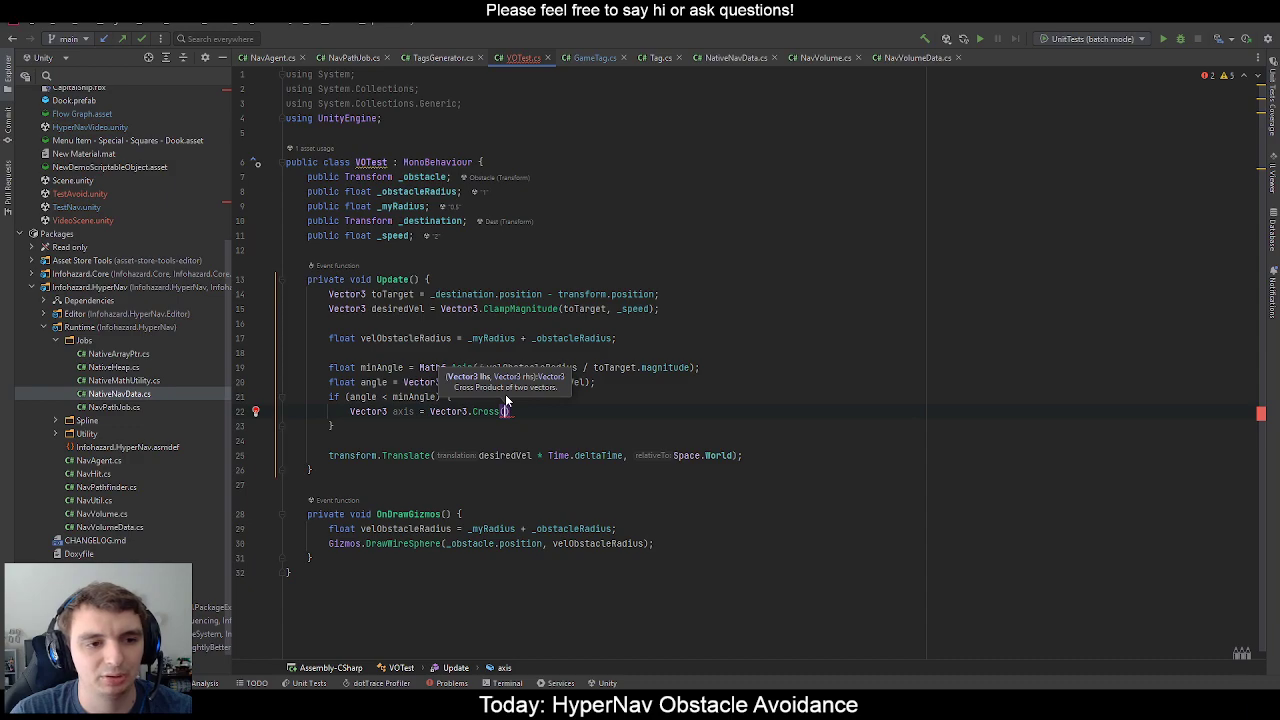
pyautogui.write('toTarget, desiredVel);')
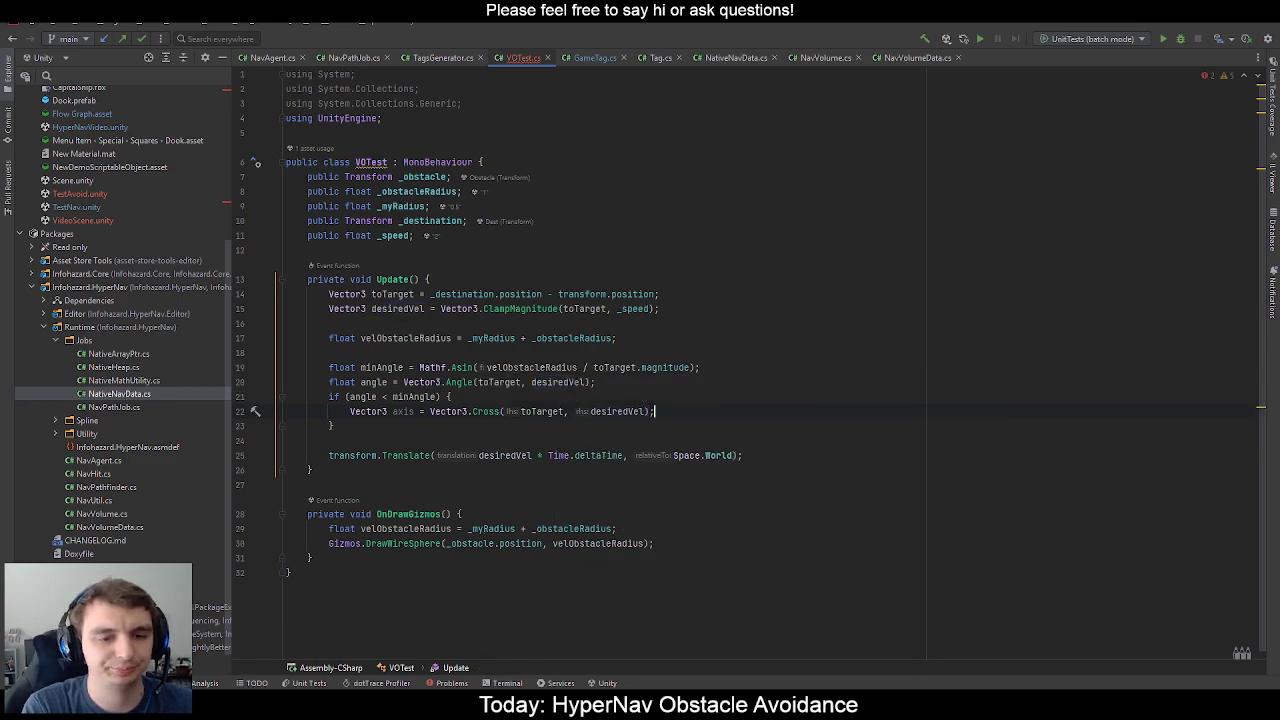
# Declare float angleDiff = minAngle - angle; below axis and leave an empty line beneath it.
pyautogui.press('Return')
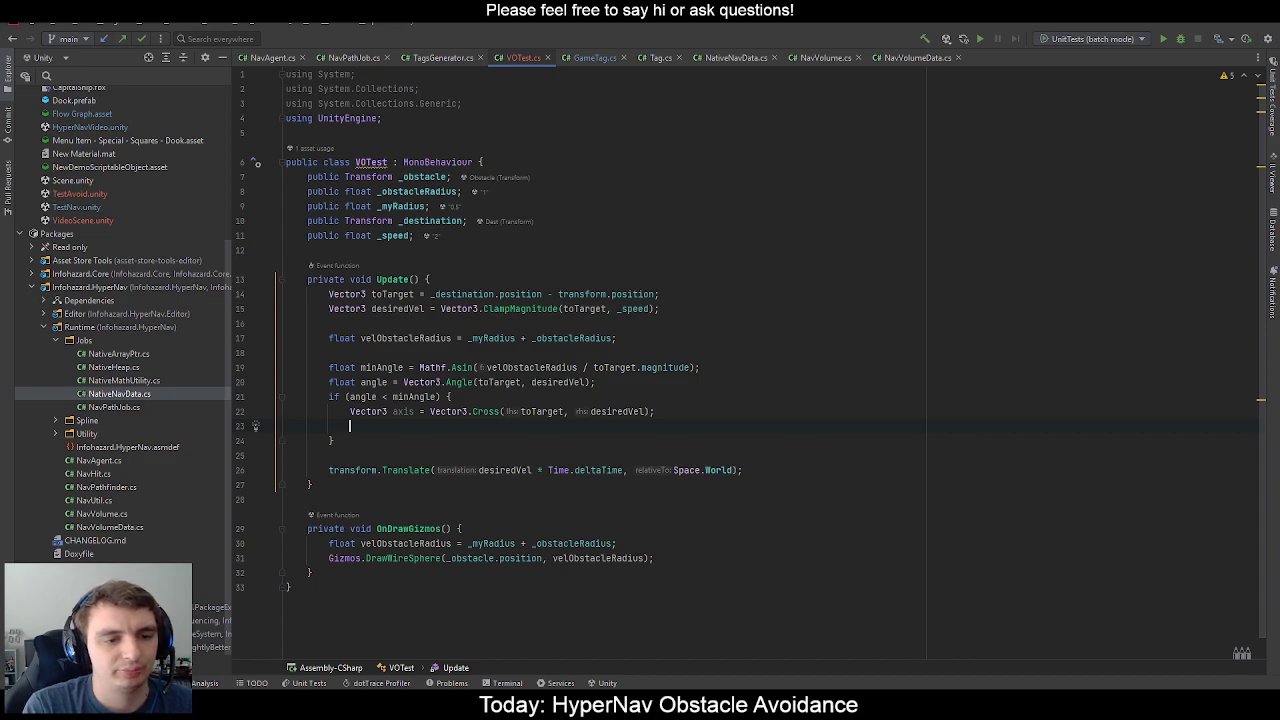
pyautogui.write('float minAngle')
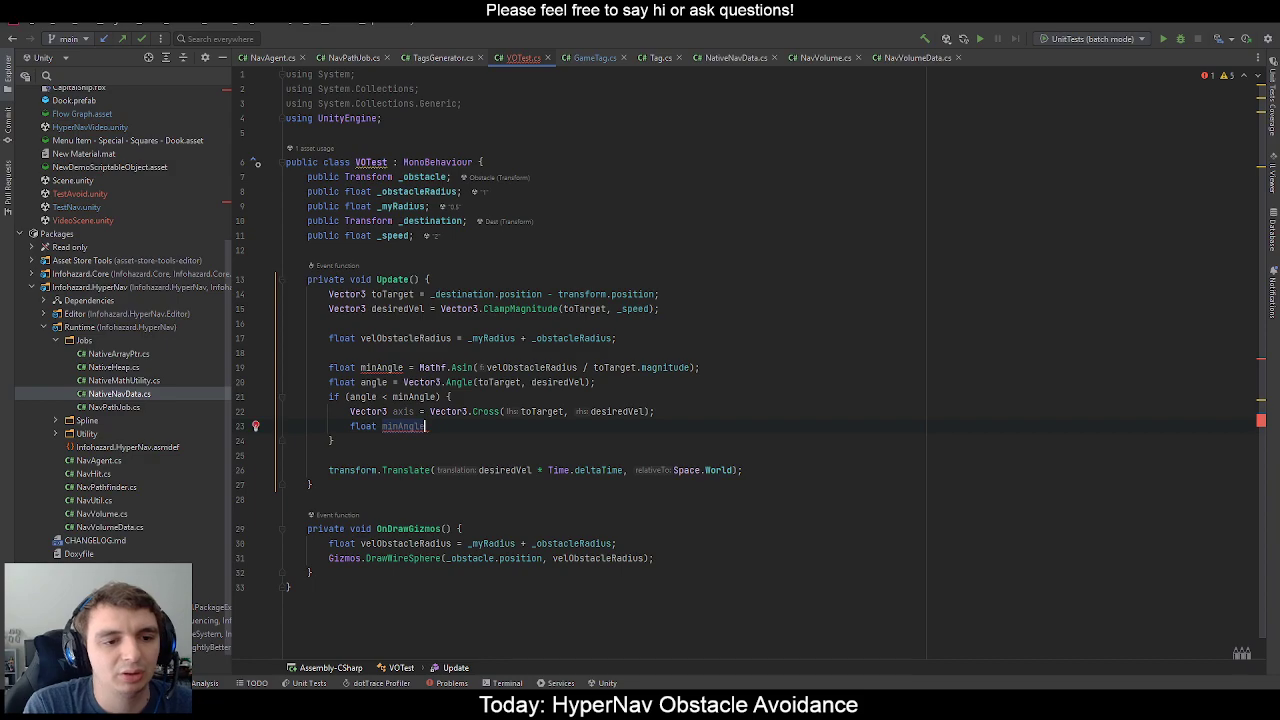
pyautogui.press('BackSpace')
pyautogui.press('BackSpace')
pyautogui.press('BackSpace')
pyautogui.press('BackSpace')
pyautogui.press('BackSpace')
pyautogui.press('BackSpace')
pyautogui.press('BackSpace')
pyautogui.press('BackSpace')
pyautogui.write('angleDiff =')
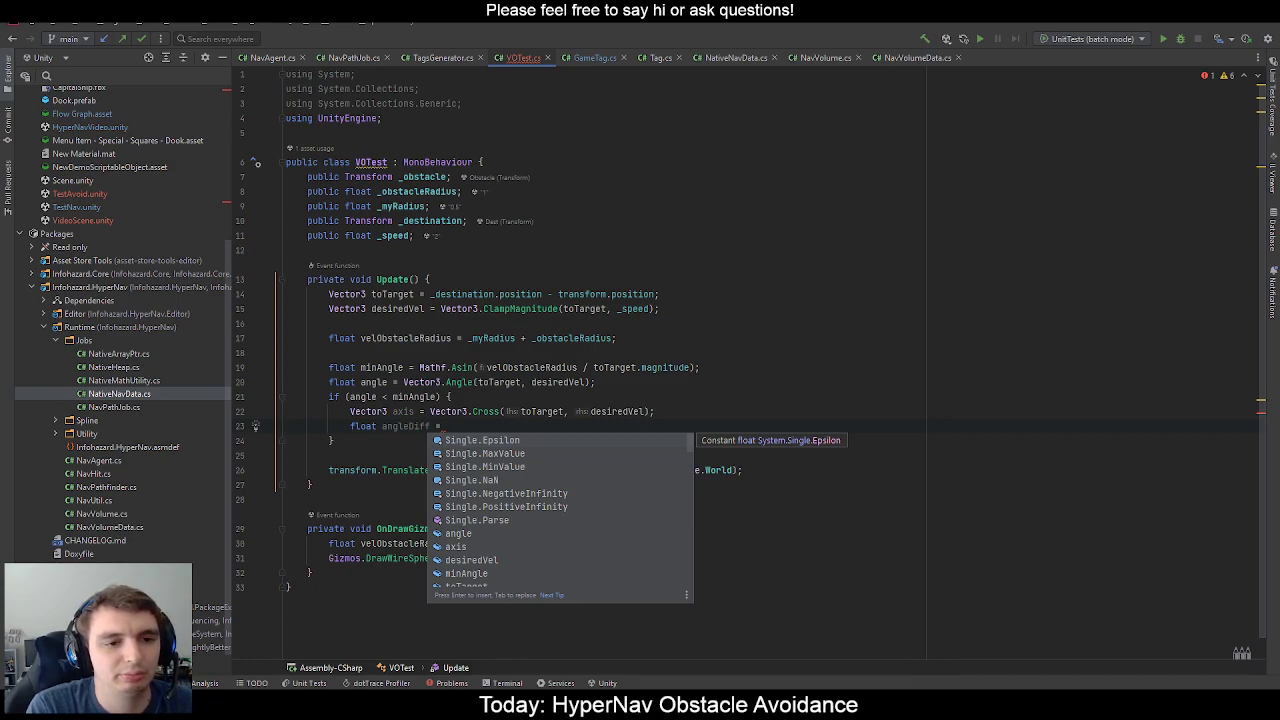
pyautogui.write('minAngle - angle;')
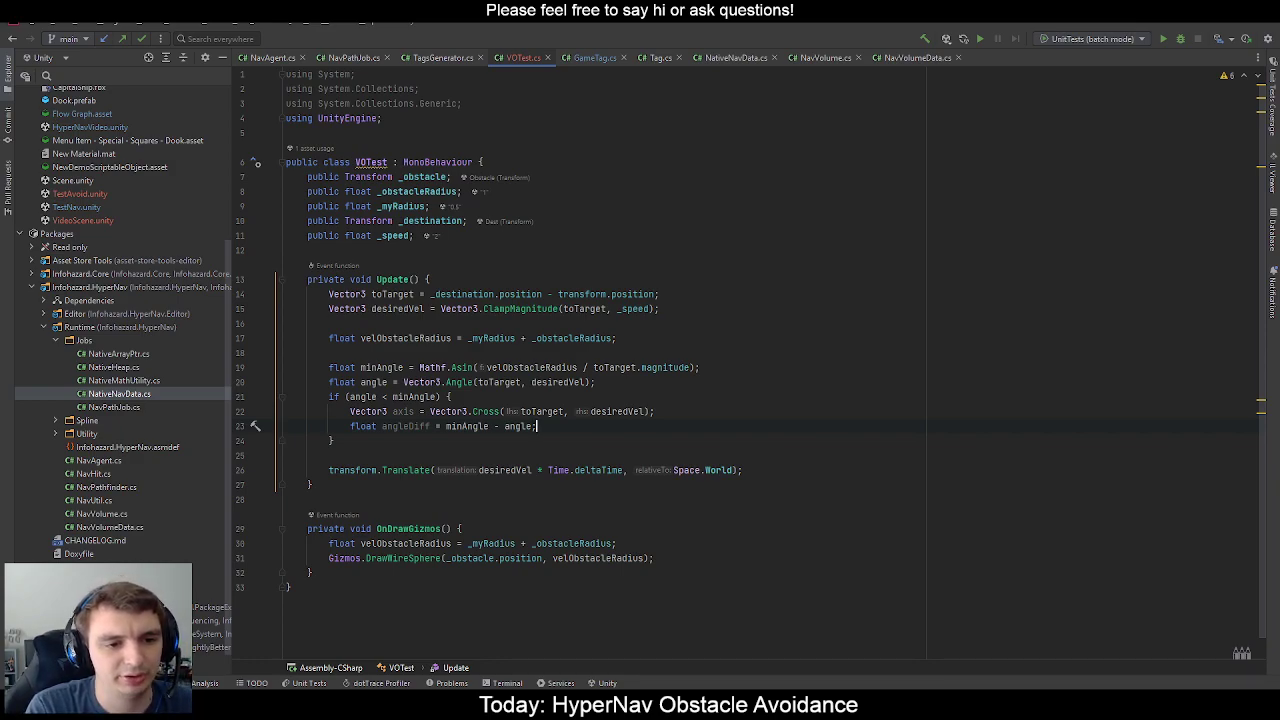
pyautogui.press('Return')
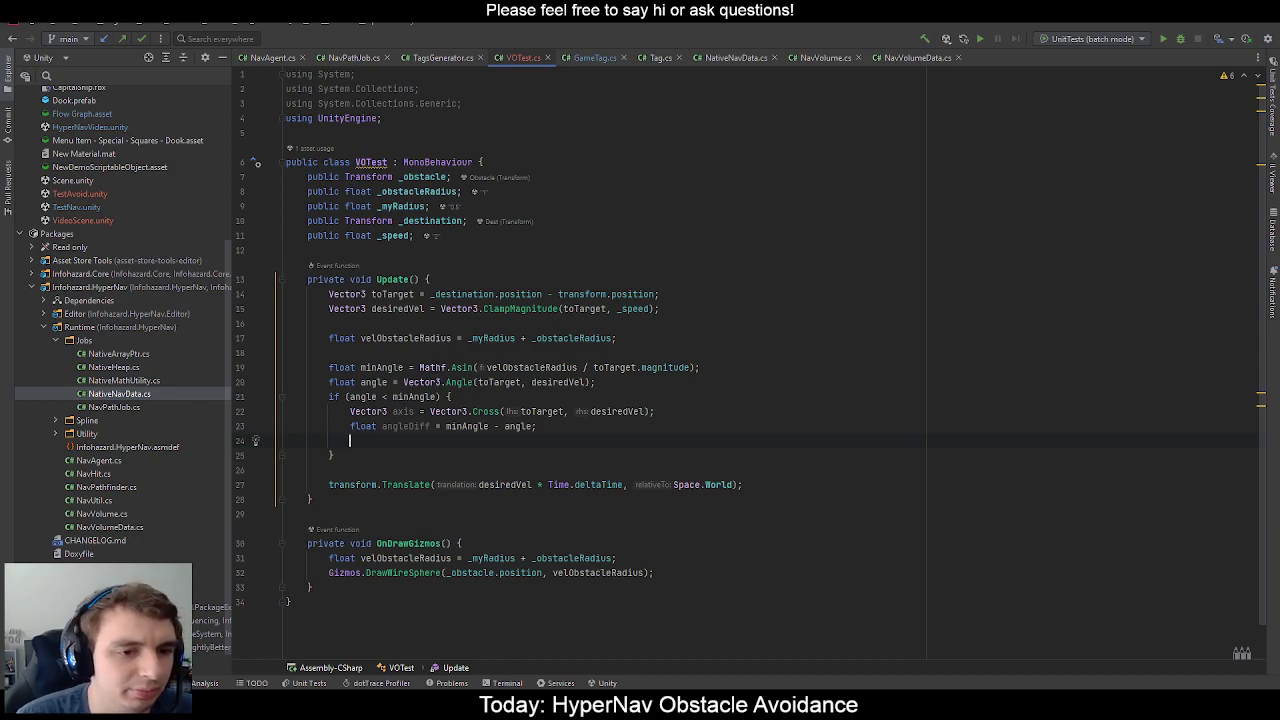
# Convert minAngle to degrees by multiplying its Mathf.Asin call by Mathf.Rad2Deg.
pyautogui.click(387, 368)
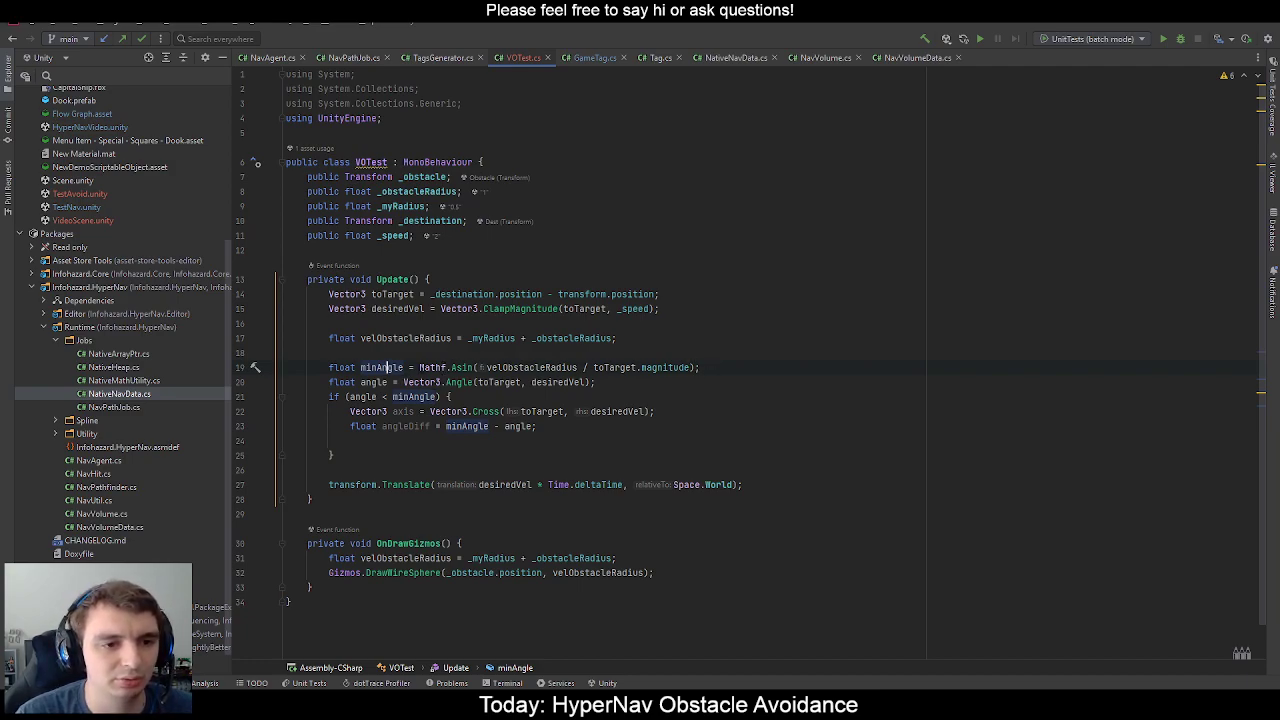
pyautogui.click(419, 368)
pyautogui.write('Math.')
pyautogui.press('BackSpace')
pyautogui.write('f.to')
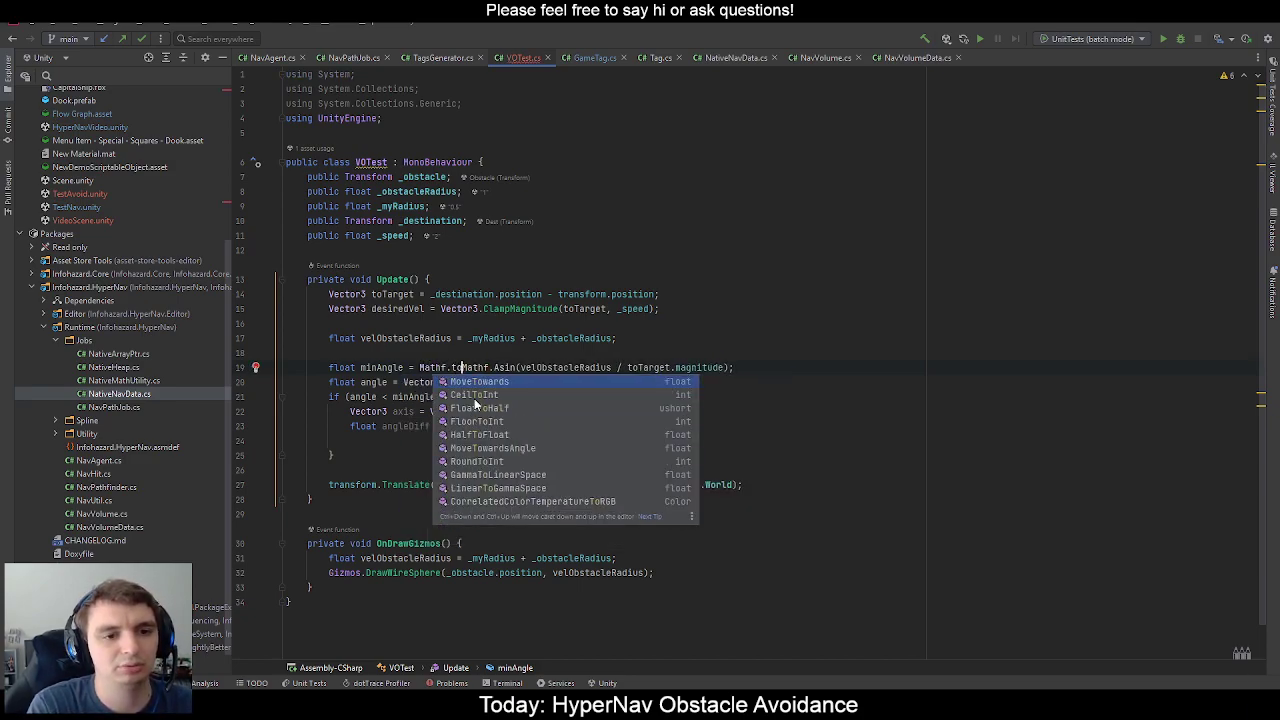
pyautogui.press('Escape')
pyautogui.press('BackSpace')
pyautogui.write('rad')
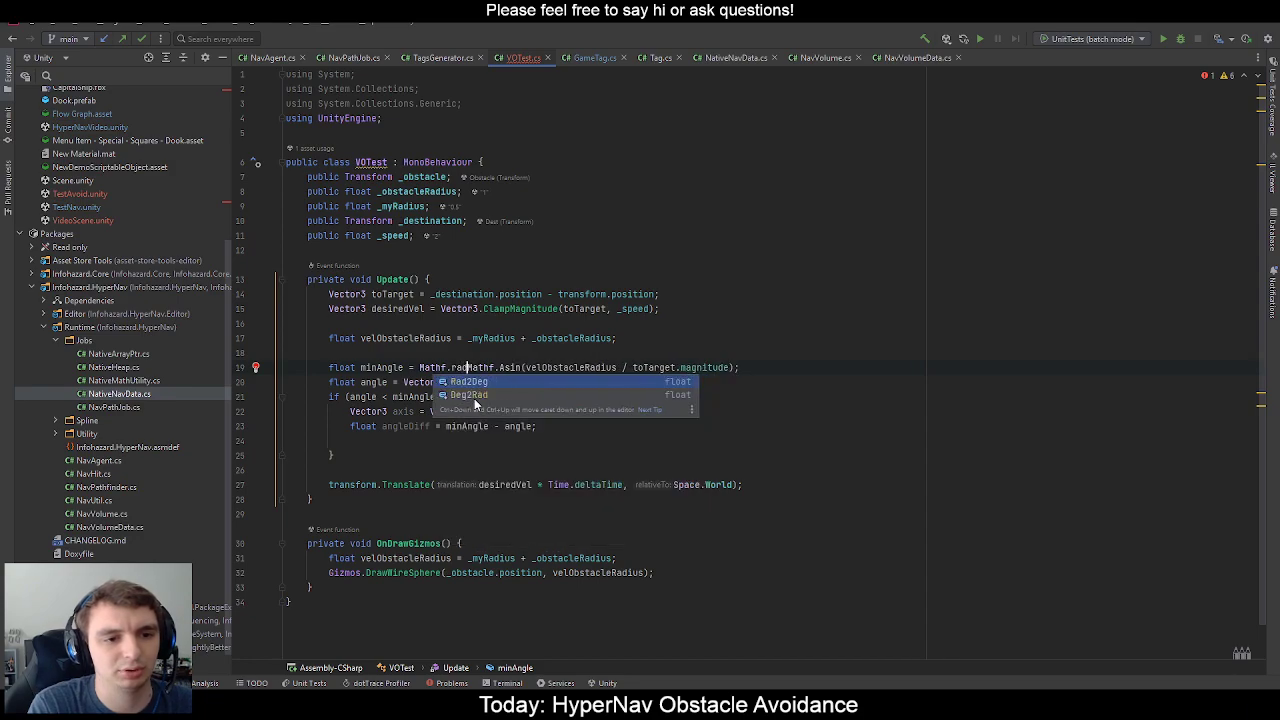
pyautogui.press('Return')
pyautogui.write('*')
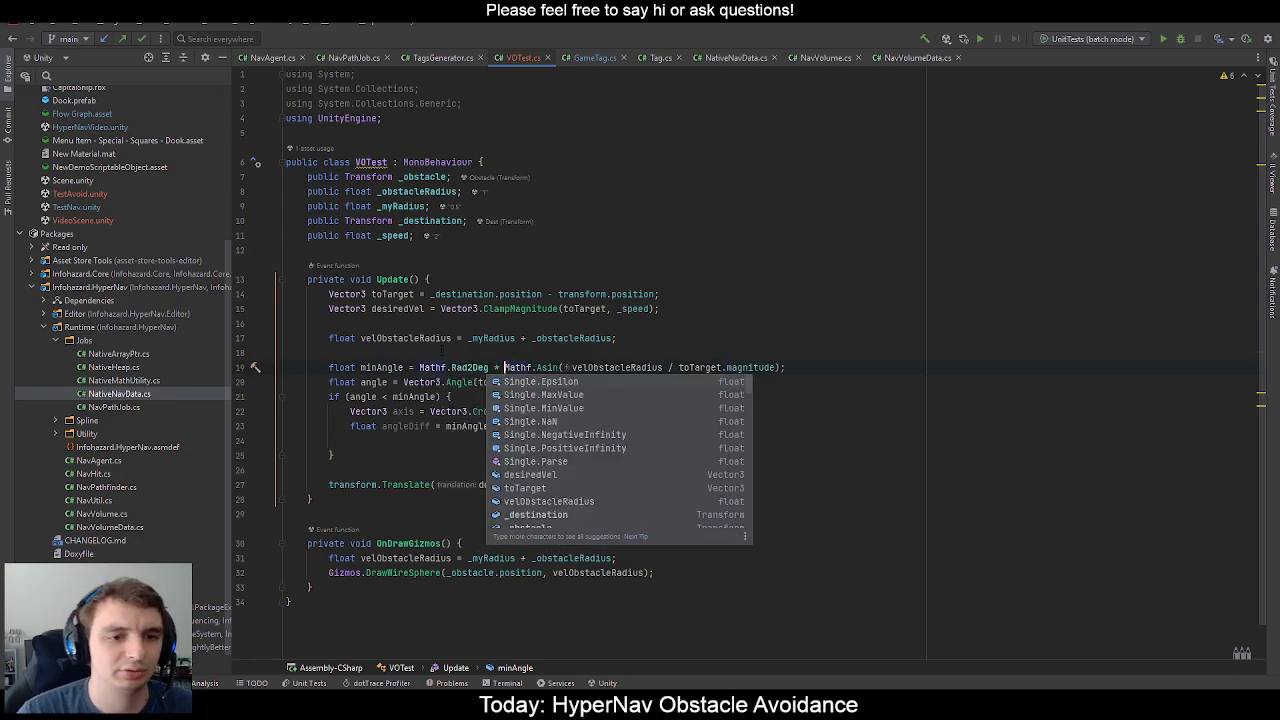
pyautogui.click(467, 338)
# Start a desiredVel reassignment on the empty line below angleDiff.
pyautogui.click(405, 437)
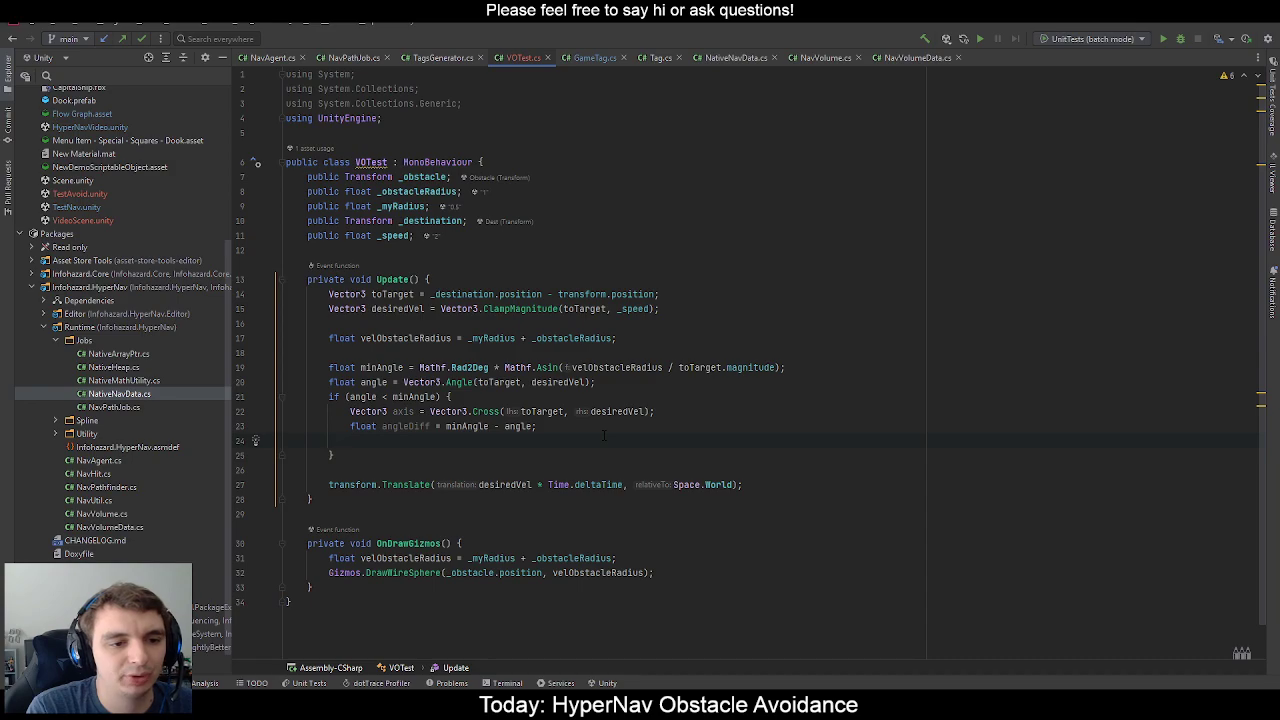
pyautogui.write('toTarget')
pyautogui.hotkey('ctrl', 'BackSpace')
pyautogui.write('desiredVel')
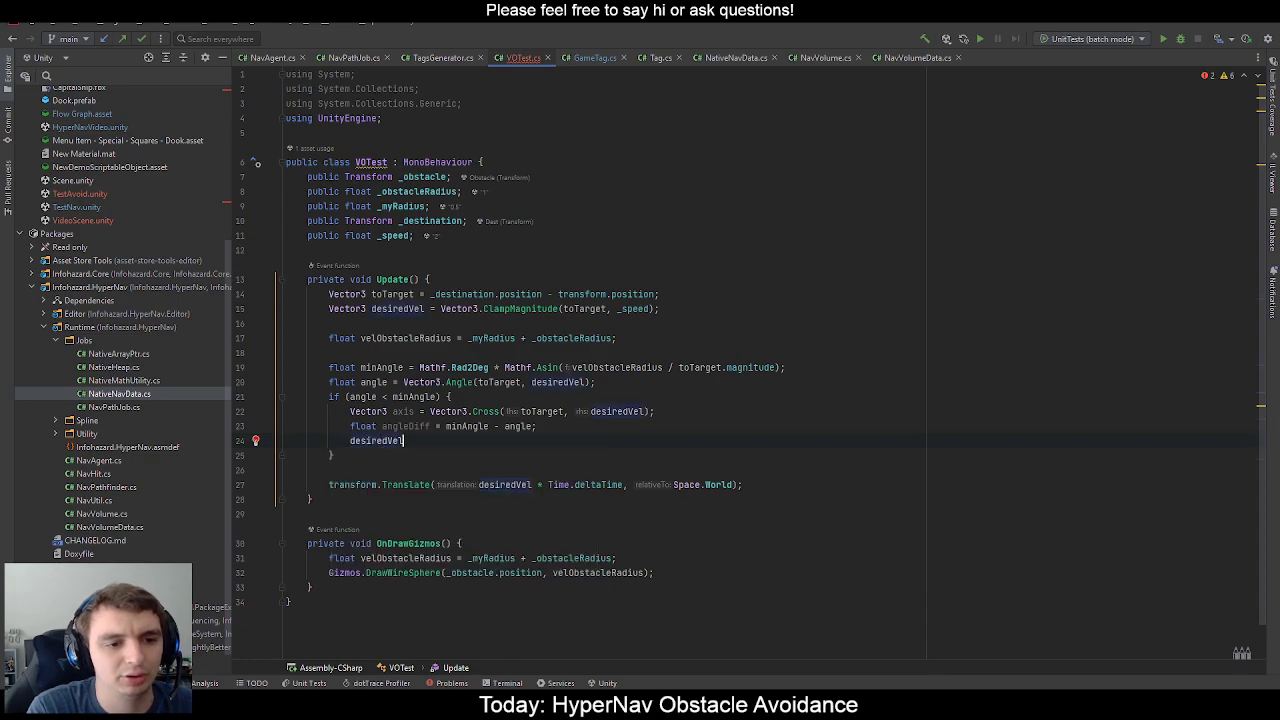
pyautogui.write(' = Vector')
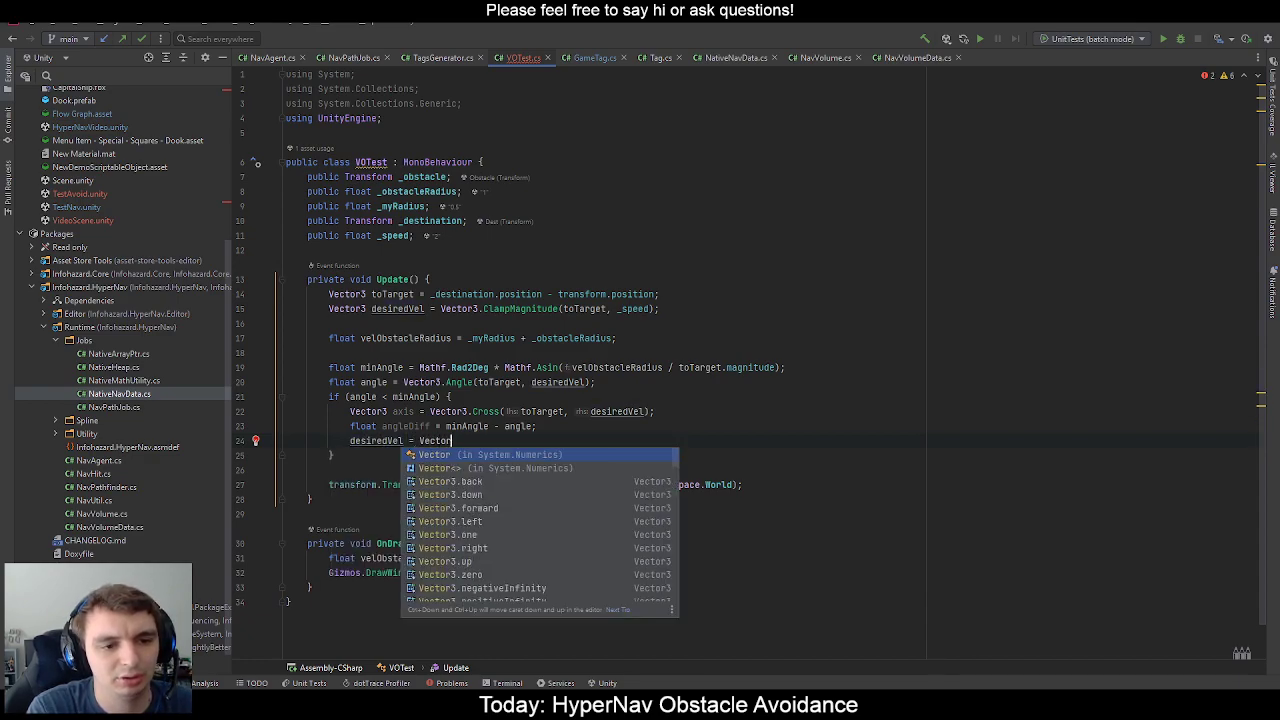
pyautogui.write('3.RotateTowards(')
pyautogui.hotkey('ctrl', 'BackSpace')
pyautogui.hotkey('ctrl', 'BackSpace')
pyautogui.write('rotate')
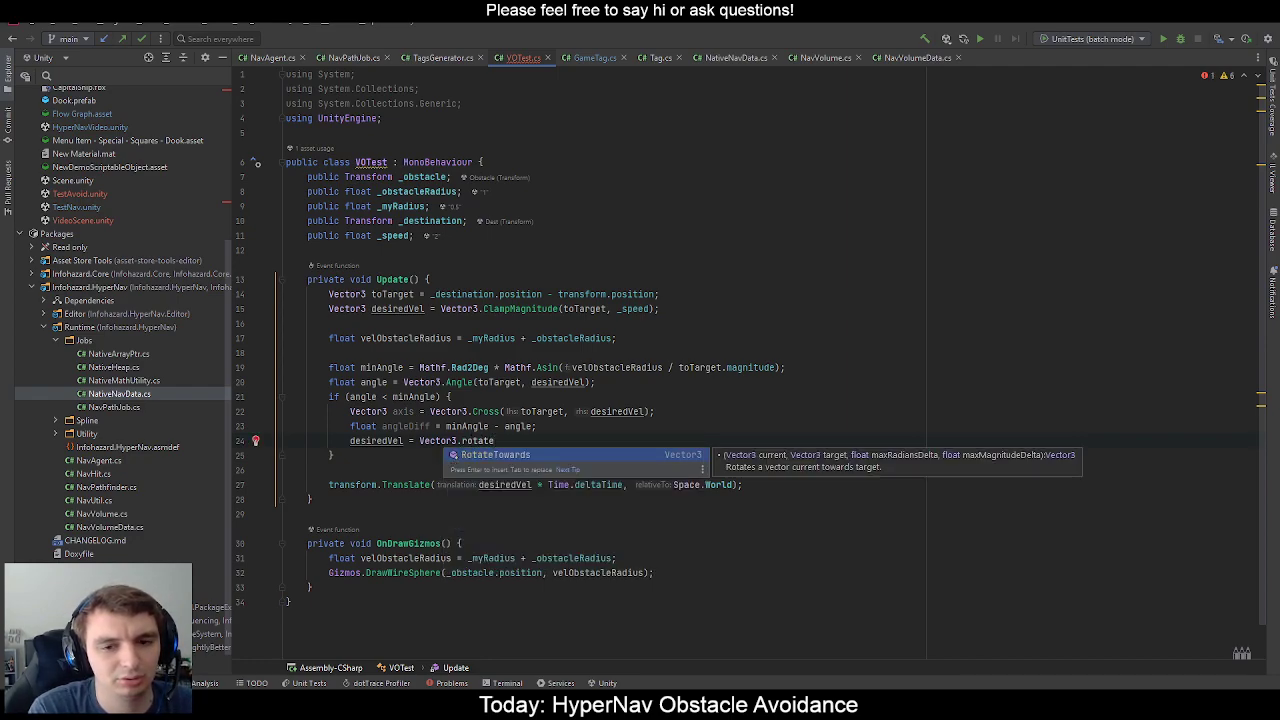
pyautogui.press('BackSpace')
pyautogui.press('BackSpace')
pyautogui.press('BackSpace')
pyautogui.press('BackSpace')
pyautogui.press('BackSpace')
pyautogui.press('BackSpace')
pyautogui.press('BackSpace')
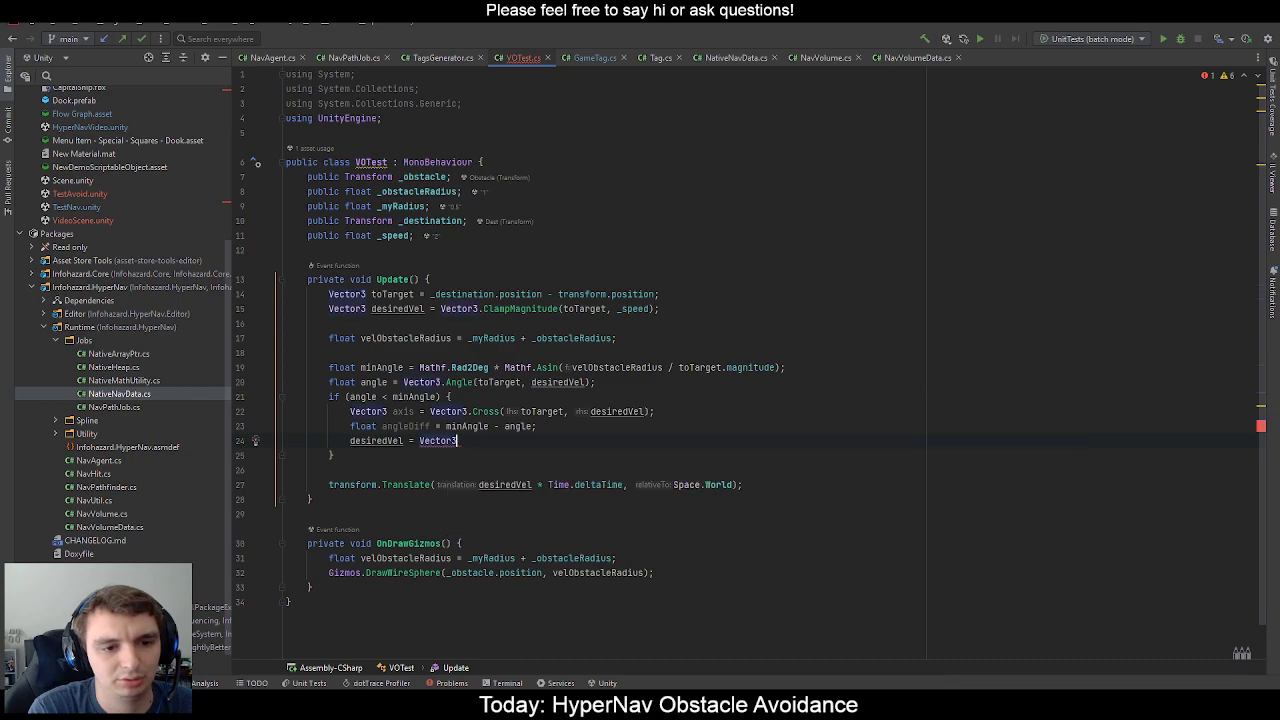
pyautogui.press('BackSpace')
pyautogui.press('BackSpace')
pyautogui.press('BackSpace')
pyautogui.press('BackSpace')
pyautogui.press('BackSpace')
pyautogui.press('BackSpace')
pyautogui.press('BackSpace')
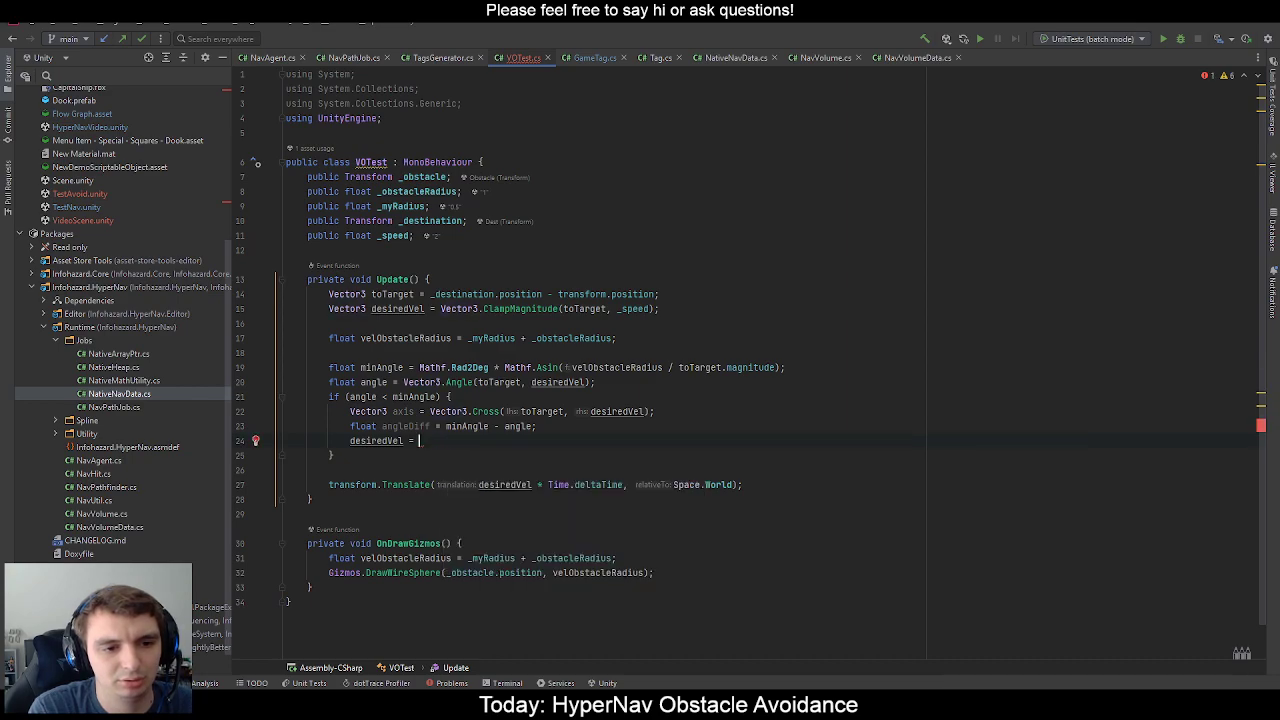
# Complete the desiredVel reassignment with Quaternion.AngleAxis(angleDiff, axis) * desiredVel;.
pyautogui.write('Quaternion.')
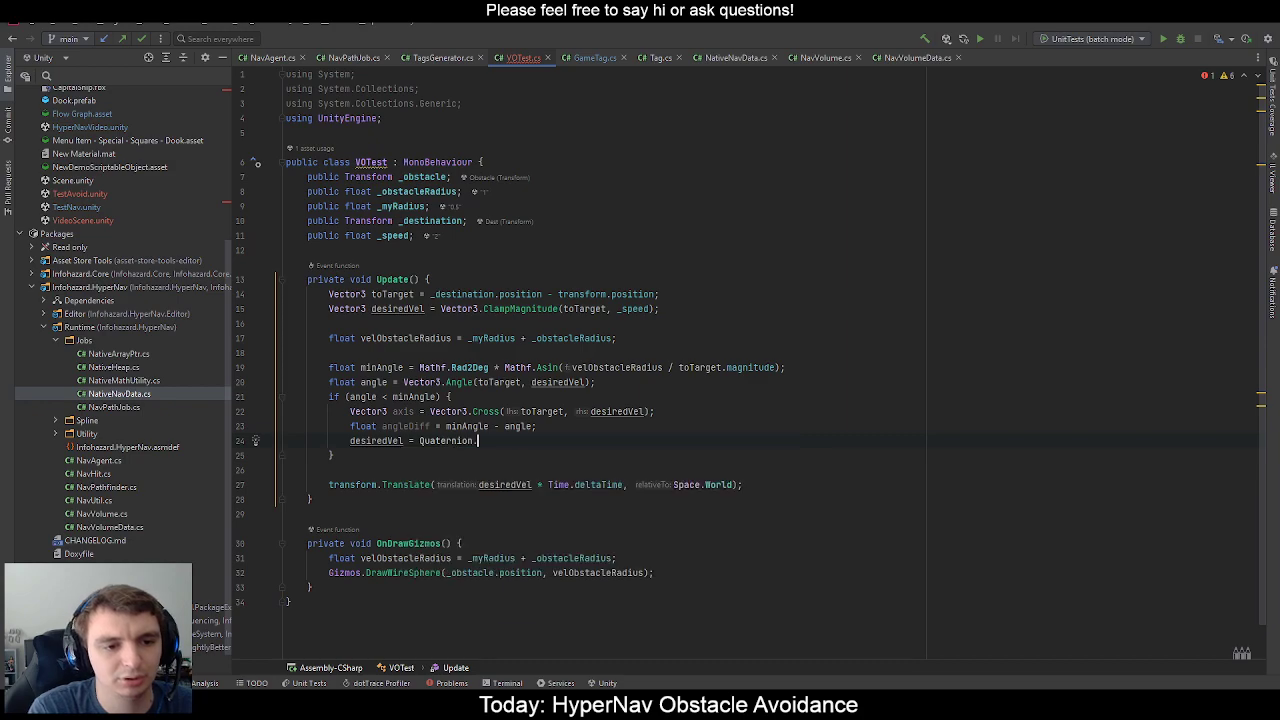
pyautogui.write('anglea')
pyautogui.press('Return')
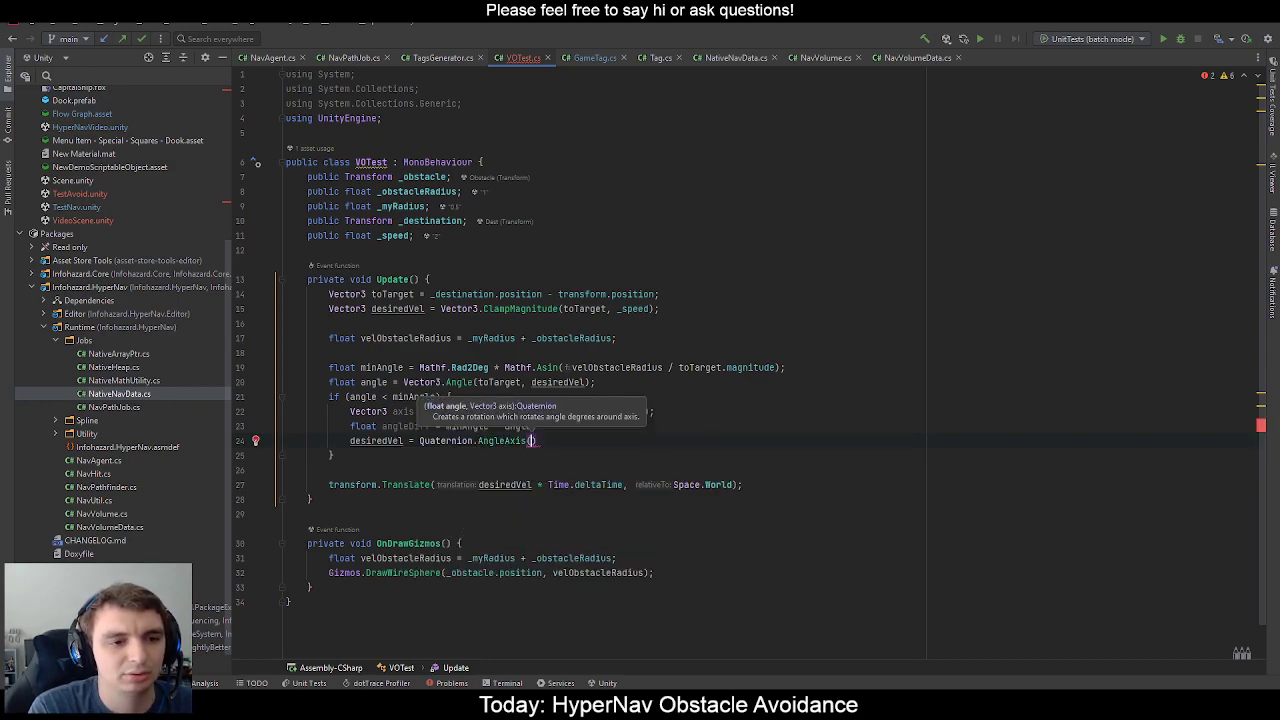
pyautogui.press('Escape')
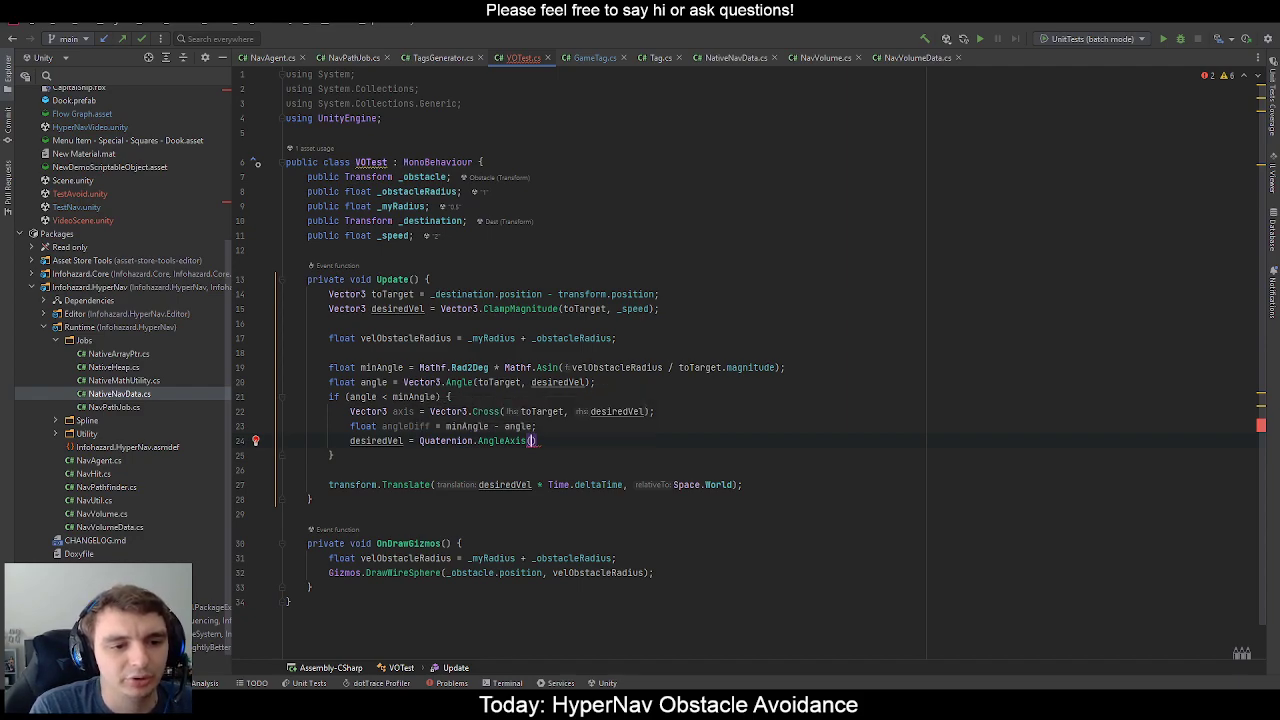
pyautogui.write('ang')
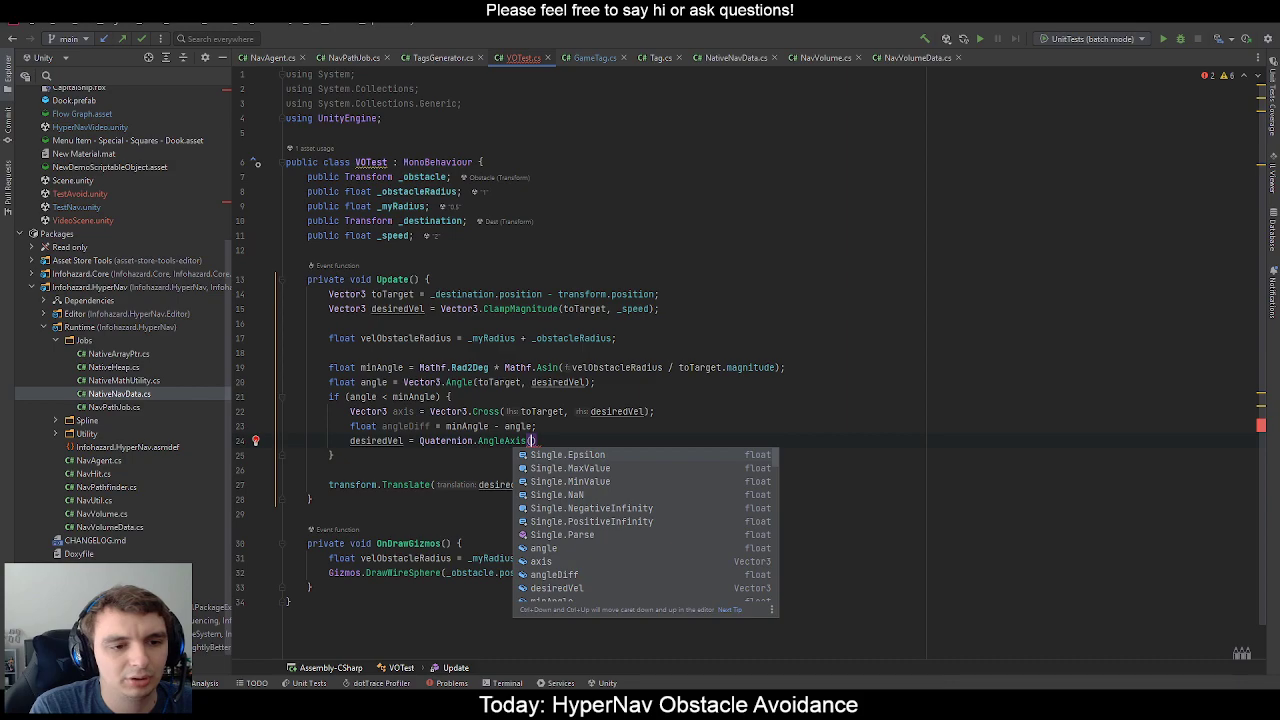
pyautogui.write('leD')
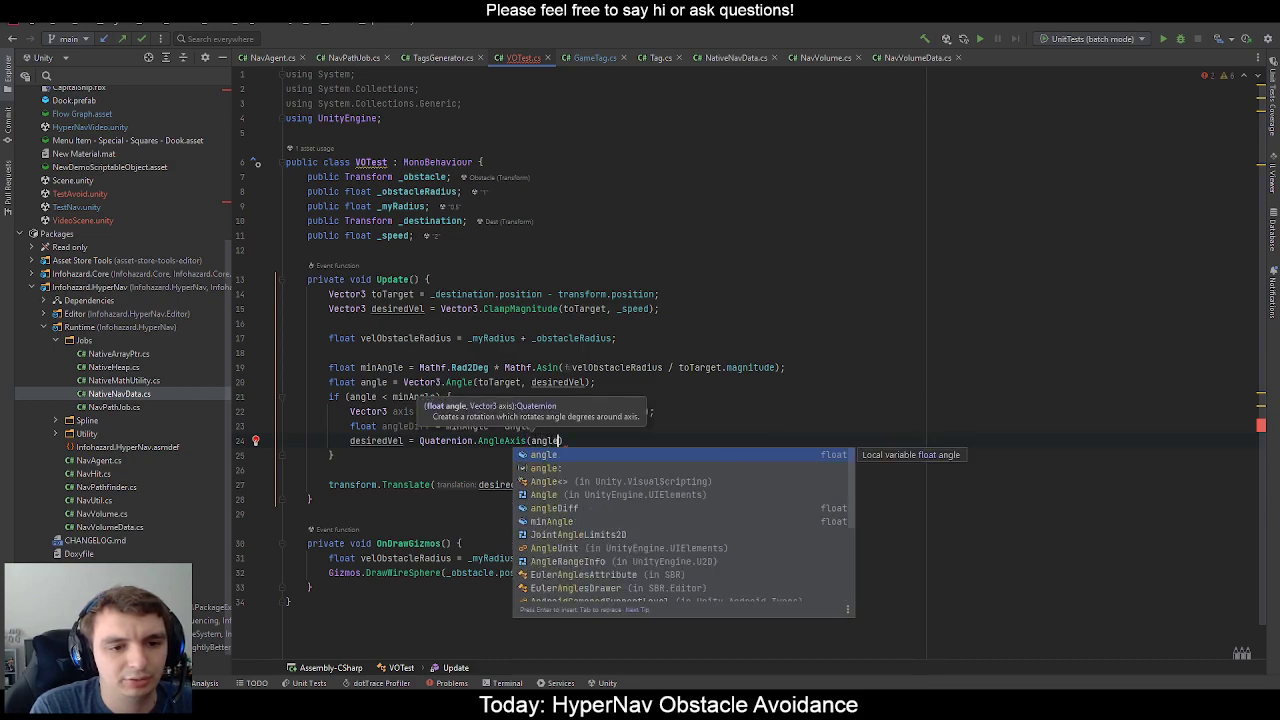
pyautogui.press('Return')
pyautogui.write(',')
pyautogui.press('Return')
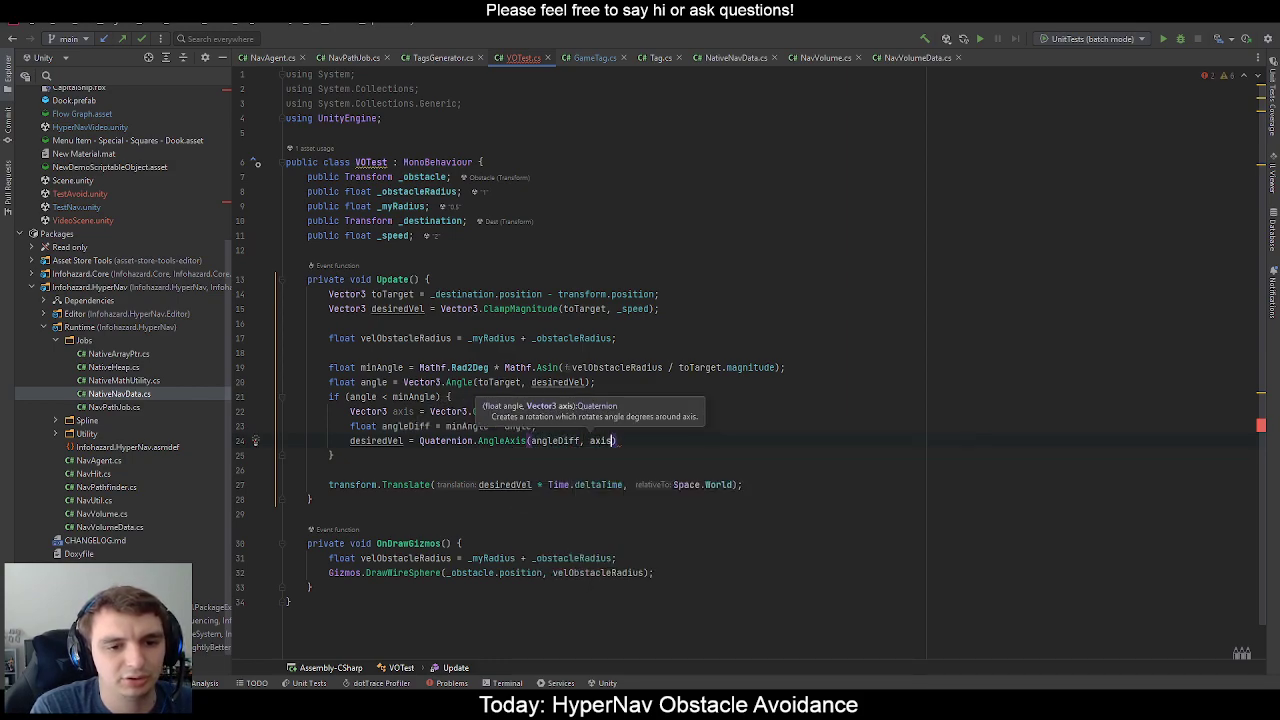
pyautogui.write(') * desiredVel;')
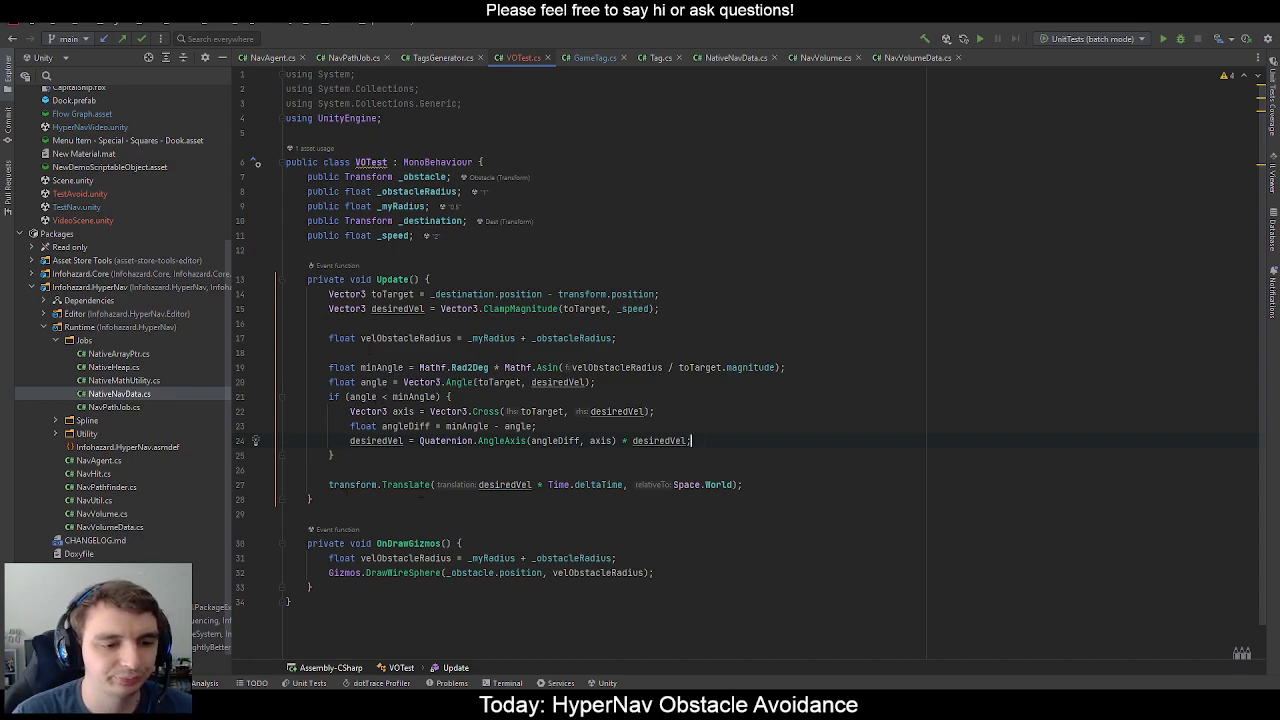
# Switch to Unity and give the Dest object a green label icon.
pyautogui.hotkey('alt', 'Tab')
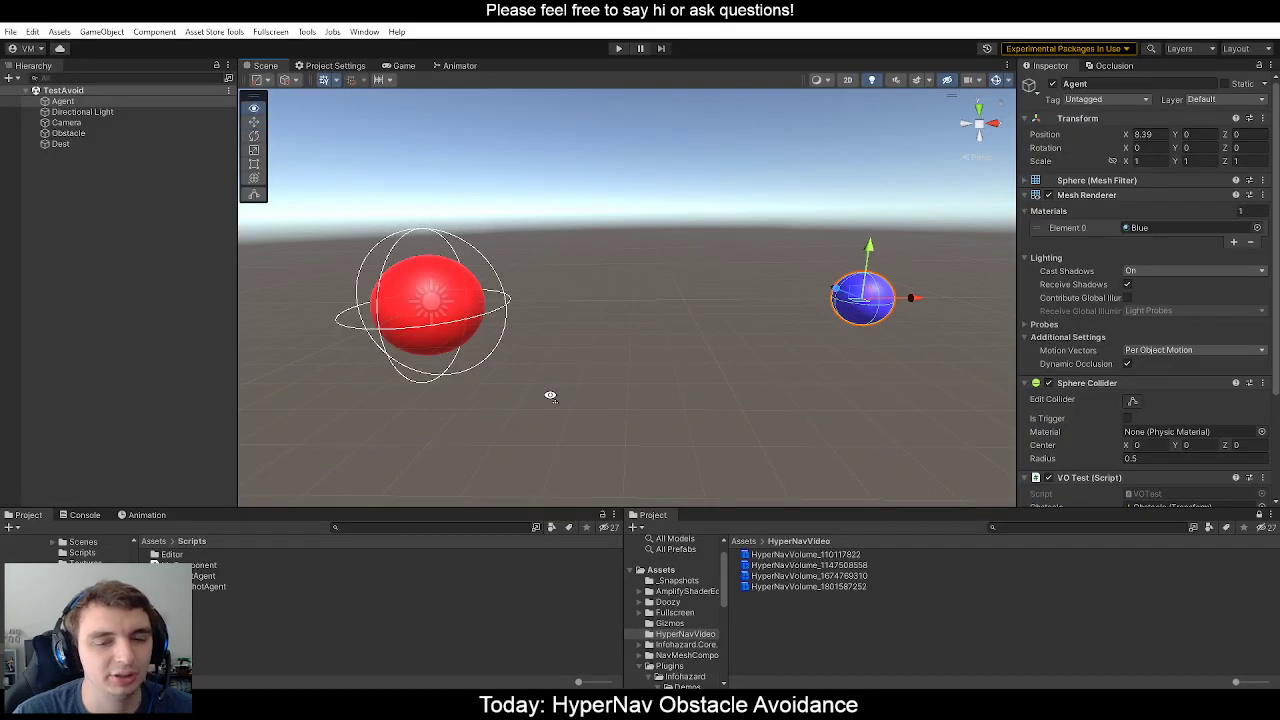
pyautogui.moveTo(552, 397); pyautogui.dragTo(561, 373, button='right')
pyautogui.scroll(-6, 560, 373)
pyautogui.moveTo(649, 214); pyautogui.dragTo(636, 215, button='right')
pyautogui.press('s')
pyautogui.press('d')
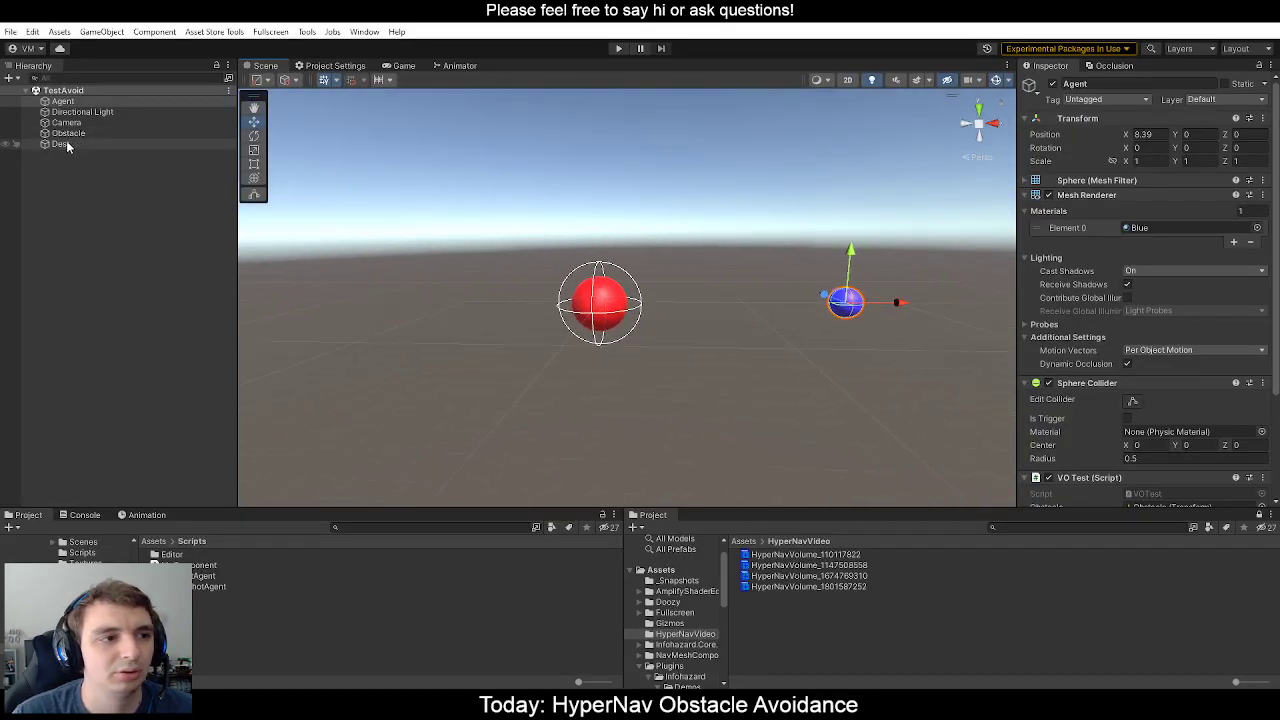
pyautogui.click(60, 144)
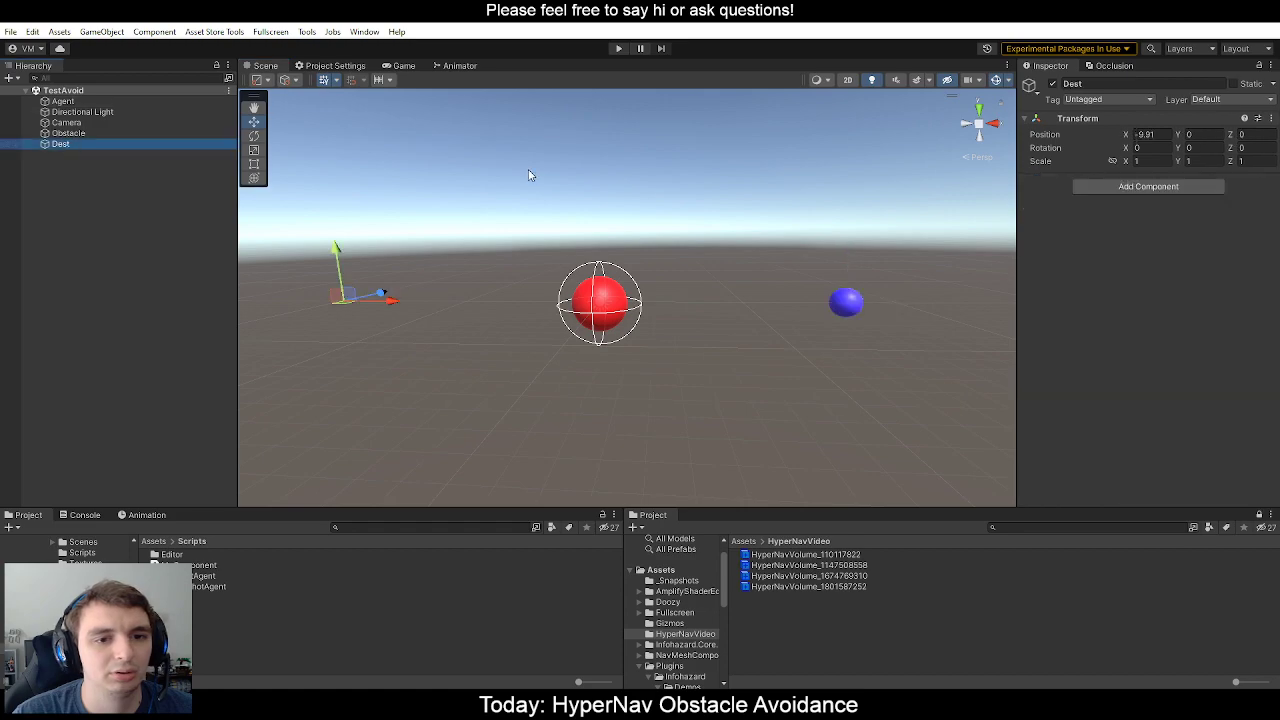
pyautogui.click(1030, 86)
pyautogui.click(1100, 127)
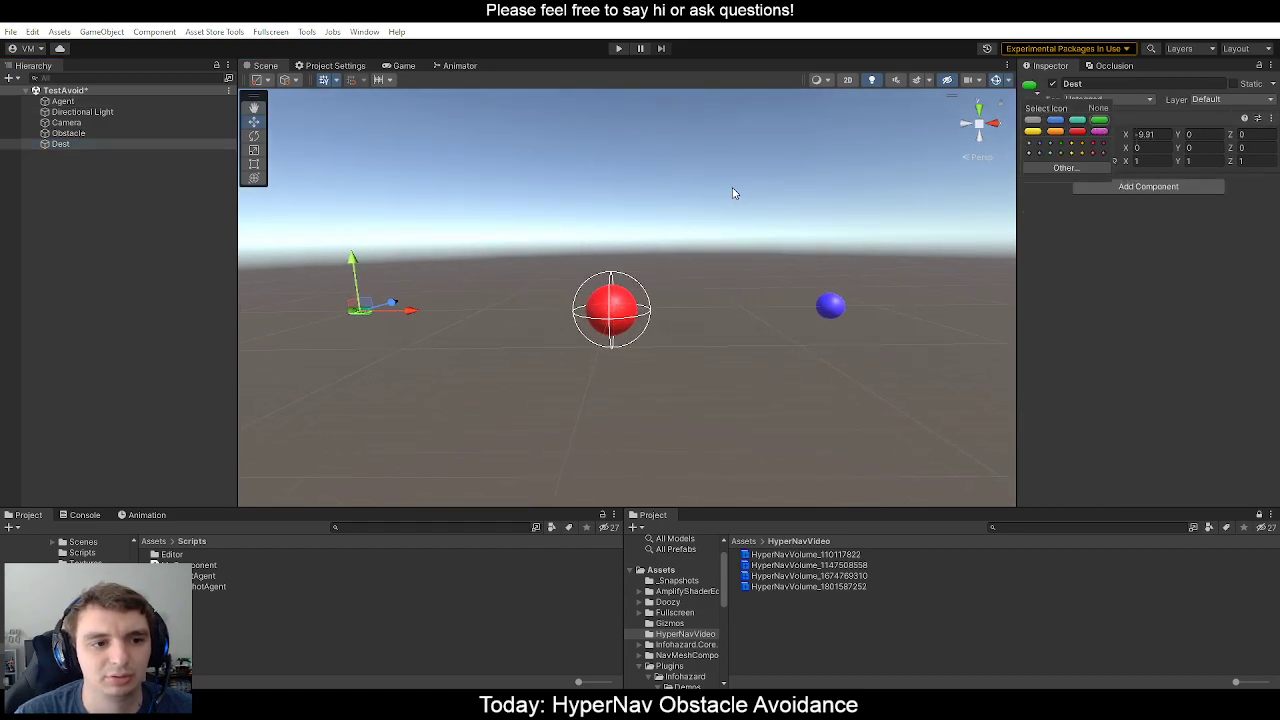
pyautogui.click(700, 191)
# Run the TestAvoid scene in play mode, watch the agent travel past the obstacle in the Scene view, and stop playback.
pyautogui.moveTo(686, 189); pyautogui.dragTo(705, 194, button='right')
pyautogui.click(618, 48)
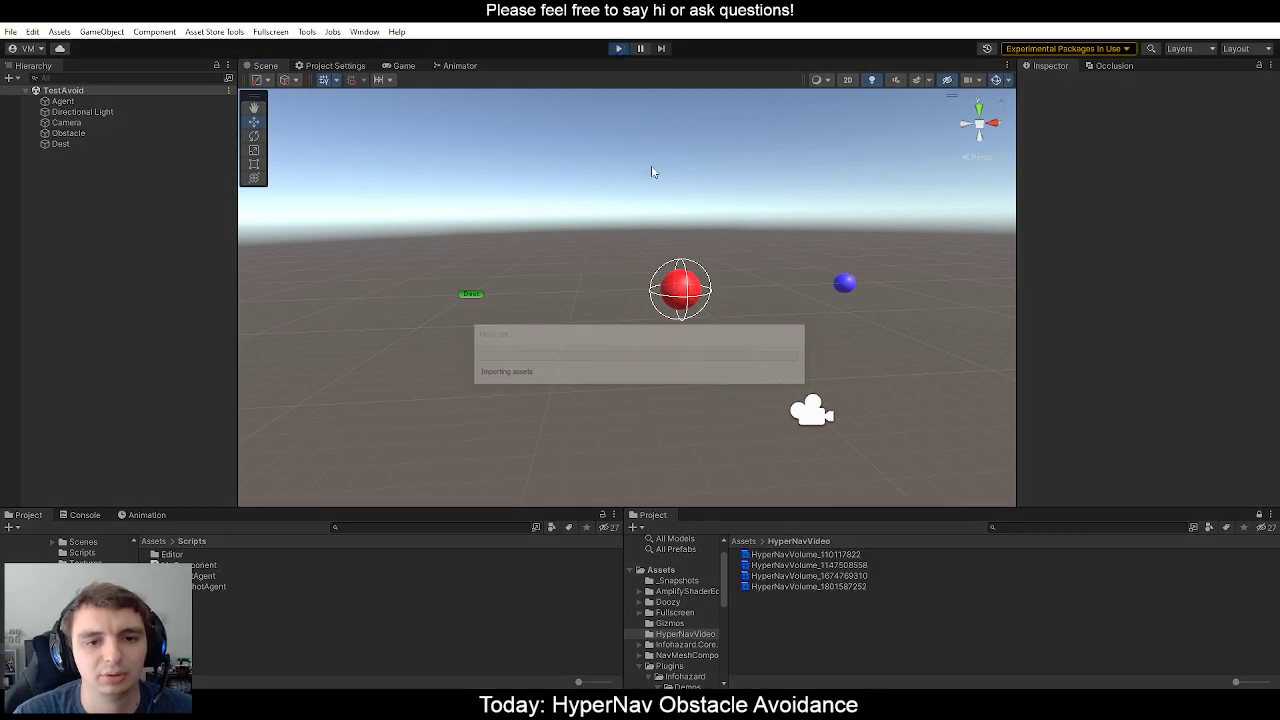
pyautogui.click(263, 66)
pyautogui.scroll(-3, 526, 177)
pyautogui.moveTo(511, 184); pyautogui.dragTo(526, 210, button='right')
pyautogui.press('a')
pyautogui.press('w')
pyautogui.press('a')
pyautogui.press('w')
pyautogui.press('s')
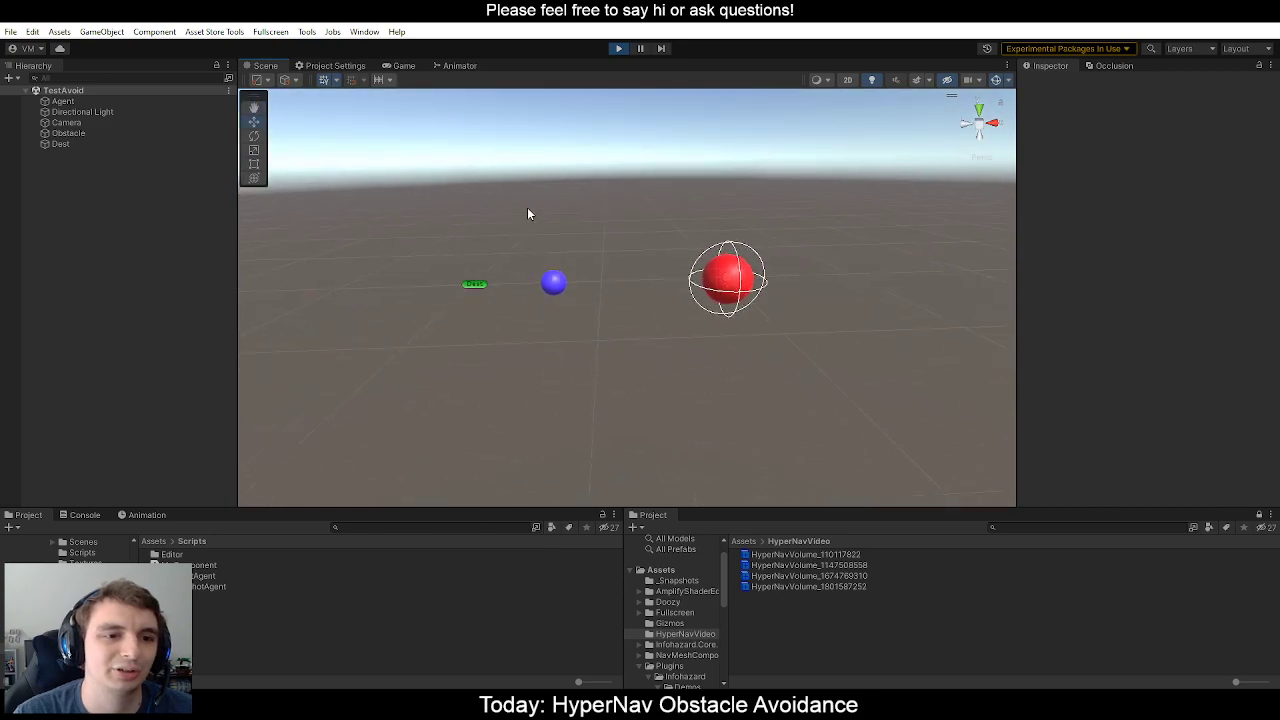
pyautogui.moveTo(640, 137); pyautogui.dragTo(640, 124, button='right')
pyautogui.press('w')
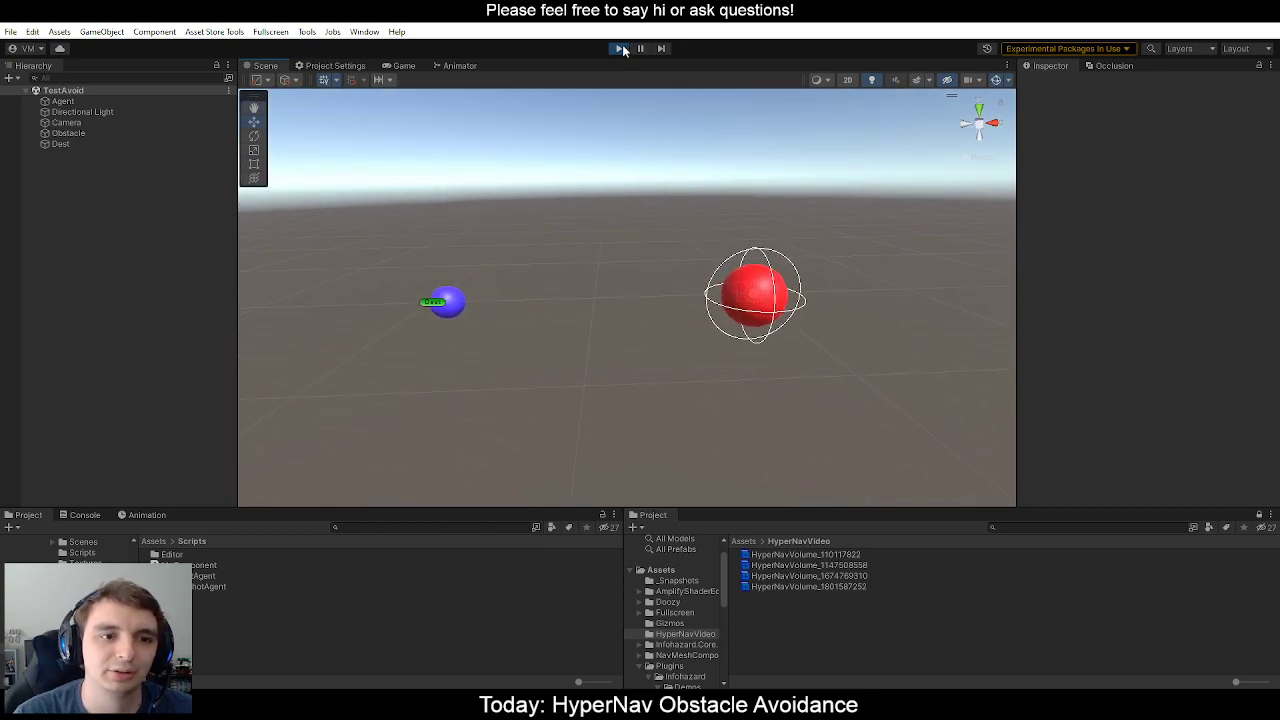
pyautogui.click(620, 48)
# Return to VOTest.cs in Rider and review the desiredVel declaration and the use of velObstacleRadius in minAngle.
pyautogui.moveTo(782, 228); pyautogui.dragTo(516, 225, button='middle')
pyautogui.press('w')
pyautogui.moveTo(516, 225); pyautogui.dragTo(582, 264, button='right')
pyautogui.press('s')
pyautogui.hotkey('alt', 'Tab')
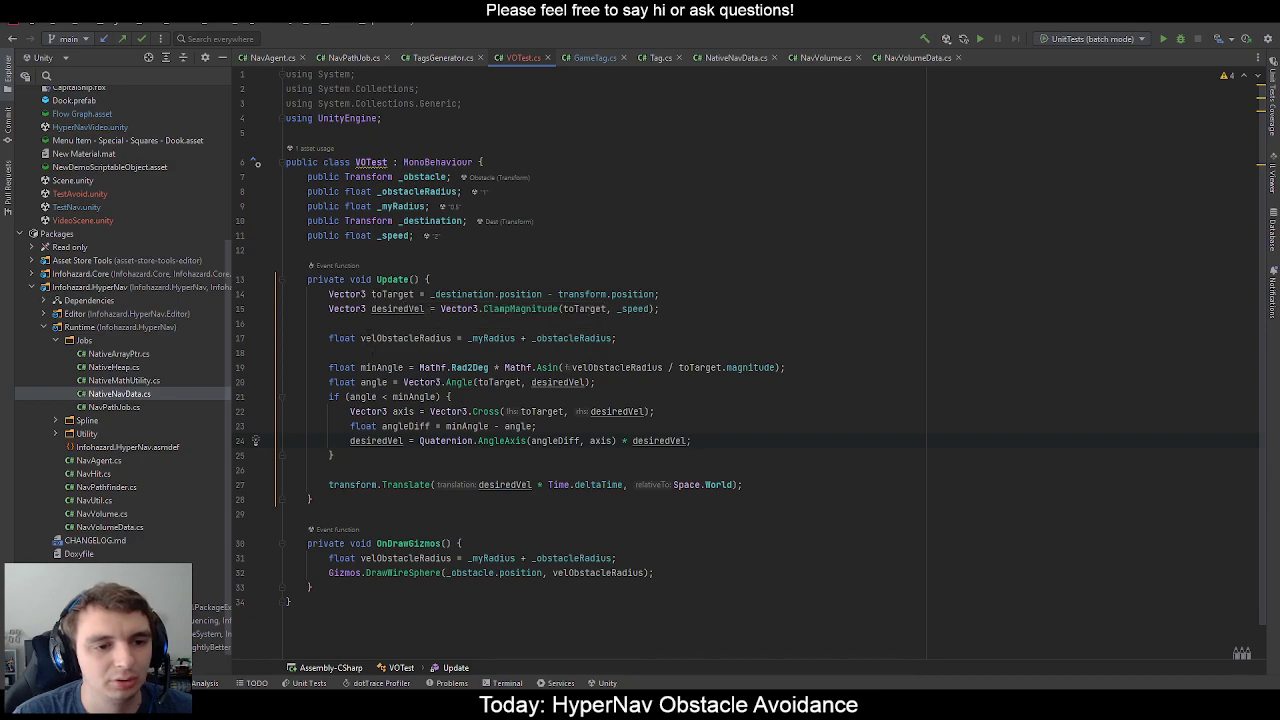
pyautogui.click(396, 308)
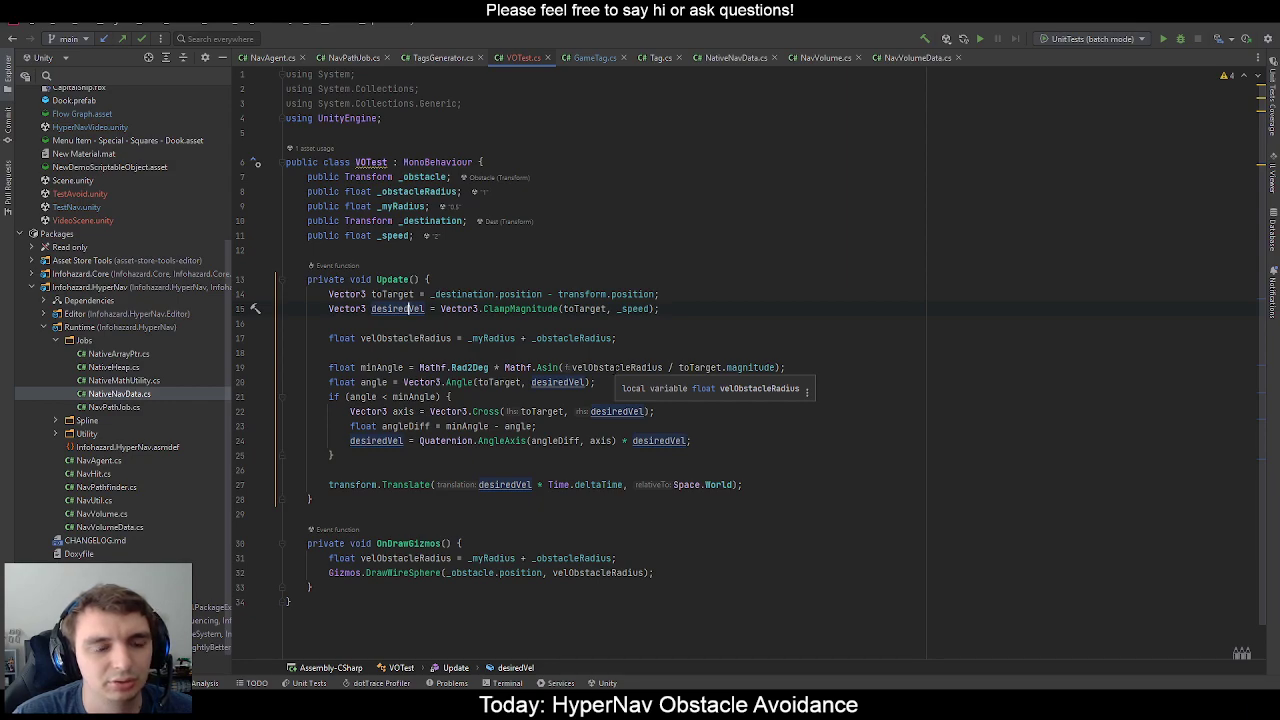
pyautogui.click(614, 367)
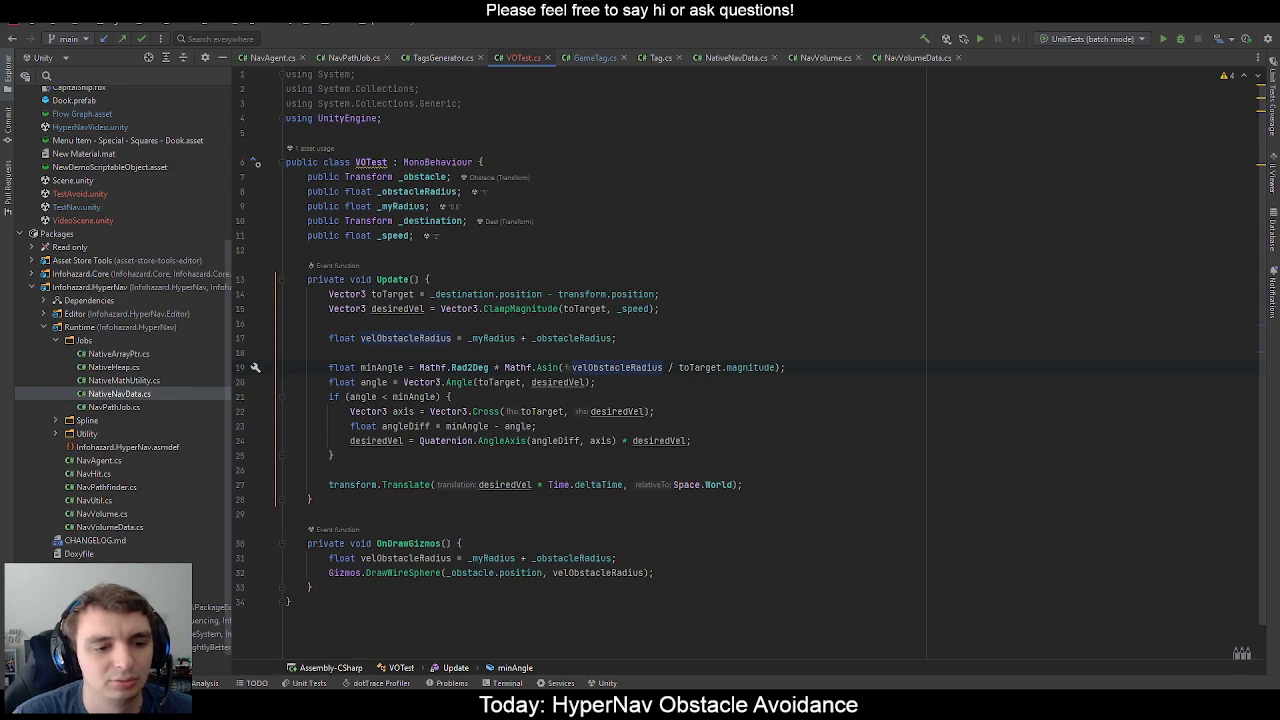
# Switch to Unity and examine the obstacle, its wire sphere and the agent from several angles in the Scene view.
pyautogui.hotkey('alt', 'Tab')
pyautogui.scroll(-3, 371, 295)
pyautogui.moveTo(371, 295); pyautogui.dragTo(410, 298, button='middle')
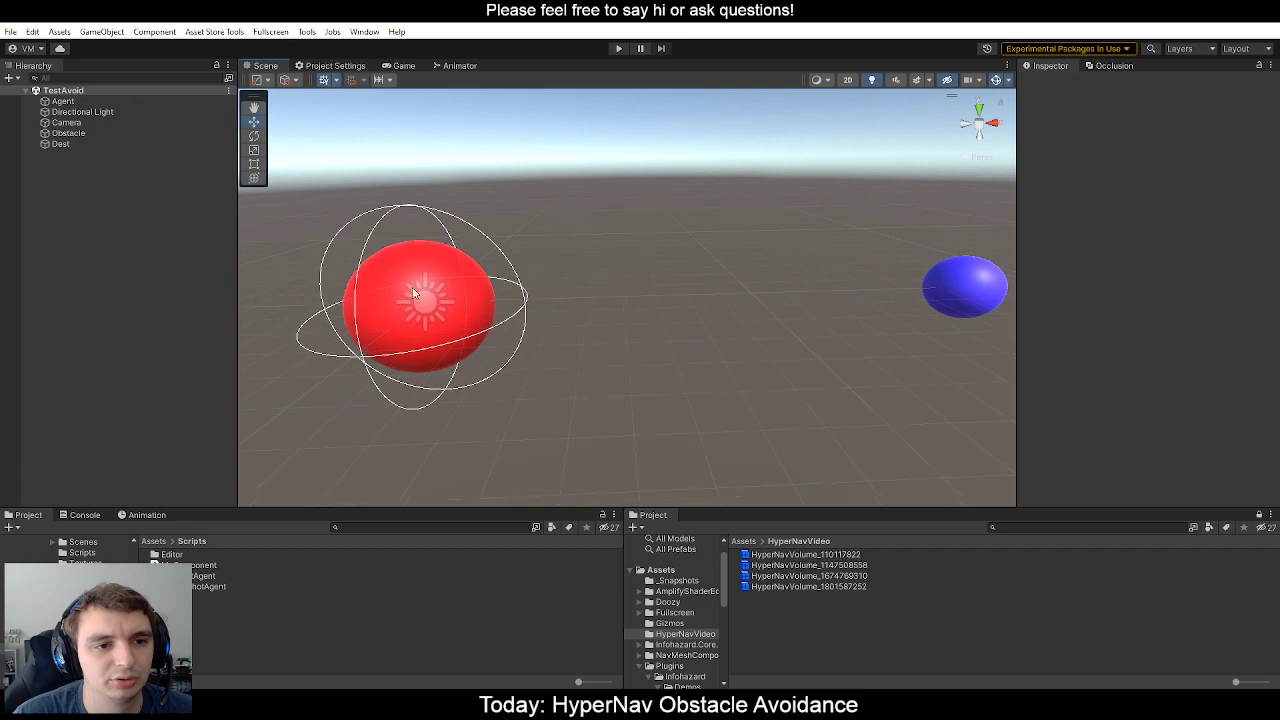
pyautogui.keyDown('alt'); pyautogui.moveTo(418, 266); pyautogui.dragTo(486, 300); pyautogui.keyUp('alt')
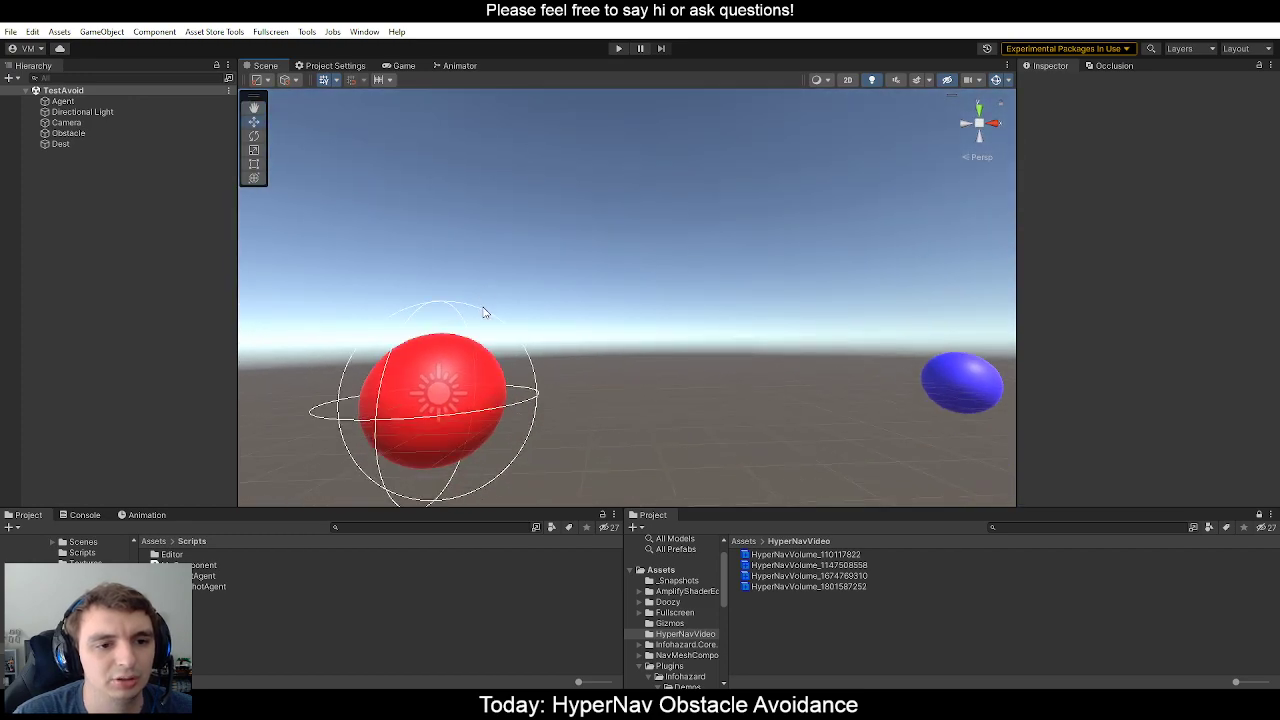
pyautogui.moveTo(453, 362); pyautogui.dragTo(432, 284, button='middle')
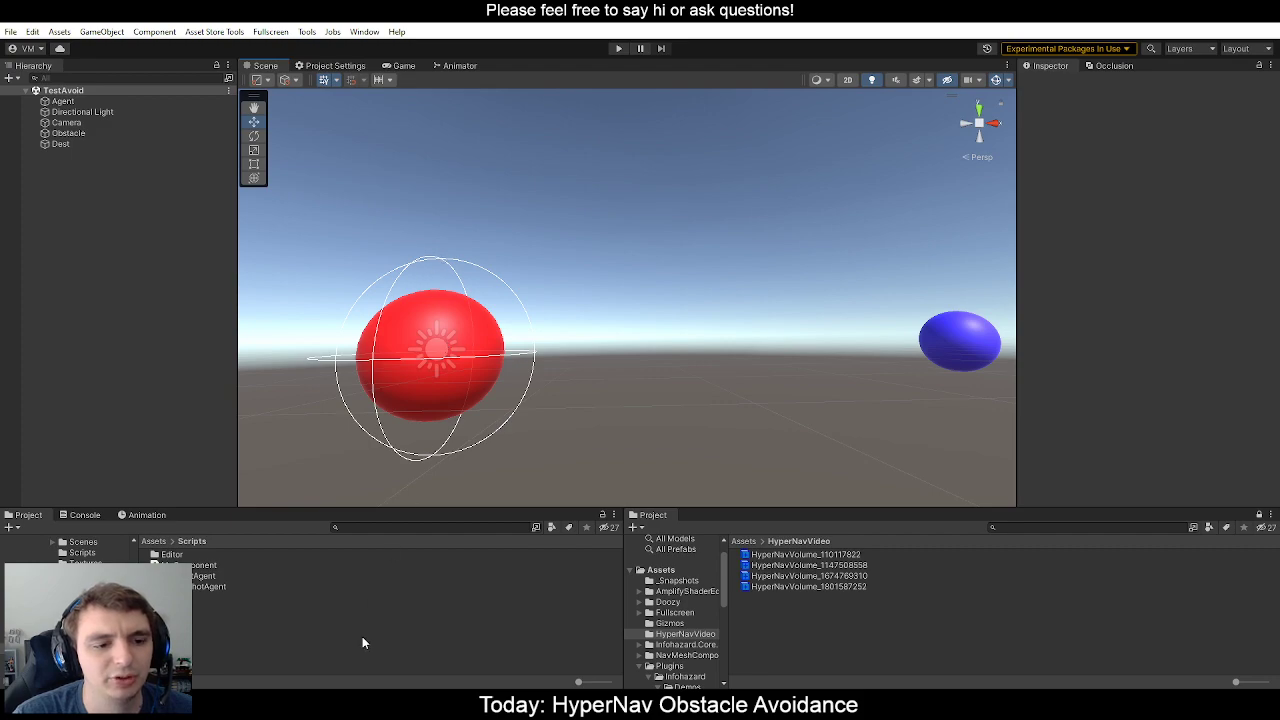
pyautogui.scroll(-2, 505, 343)
pyautogui.moveTo(506, 332); pyautogui.dragTo(508, 363, button='middle')
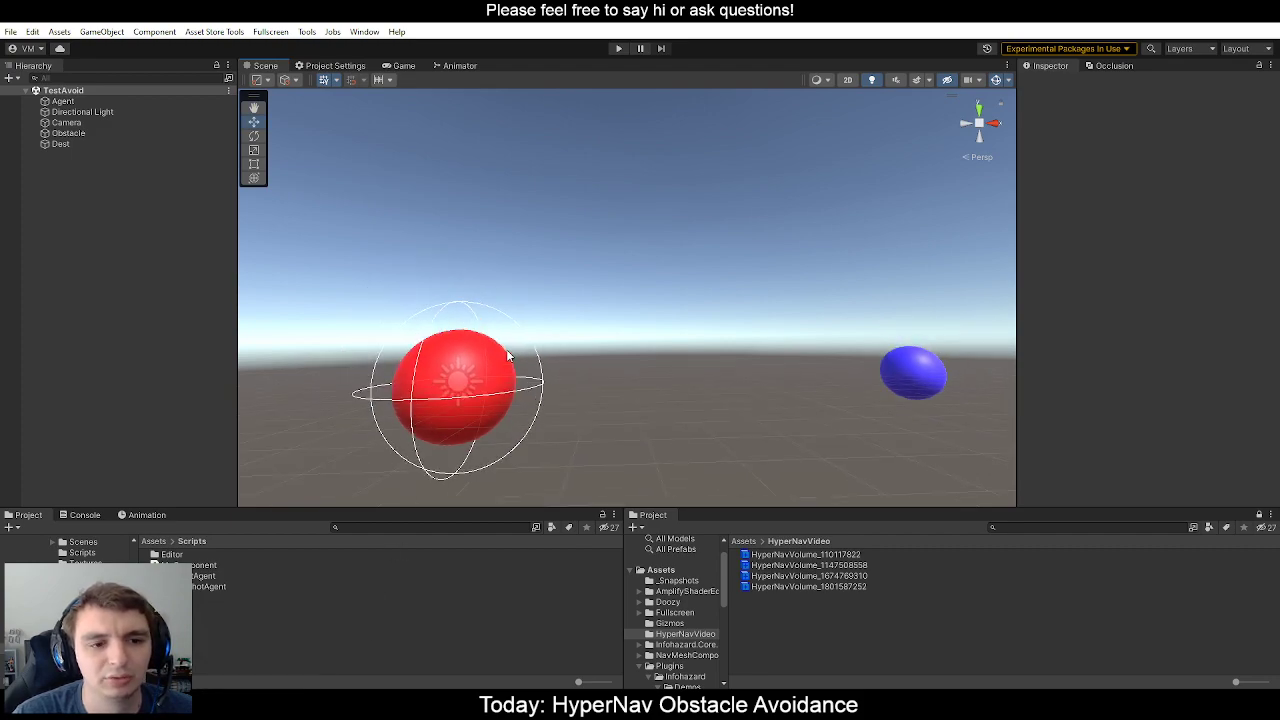
pyautogui.keyDown('alt'); pyautogui.moveTo(508, 363); pyautogui.dragTo(480, 343); pyautogui.keyUp('alt')
pyautogui.scroll(2, 480, 343)
pyautogui.scroll(-2, 478, 345)
# Back in VOTest.cs, declare Vector3 toObstacle = _obstacle.position - transform.position; on a new line below toTarget.
pyautogui.hotkey('alt', 'Tab')
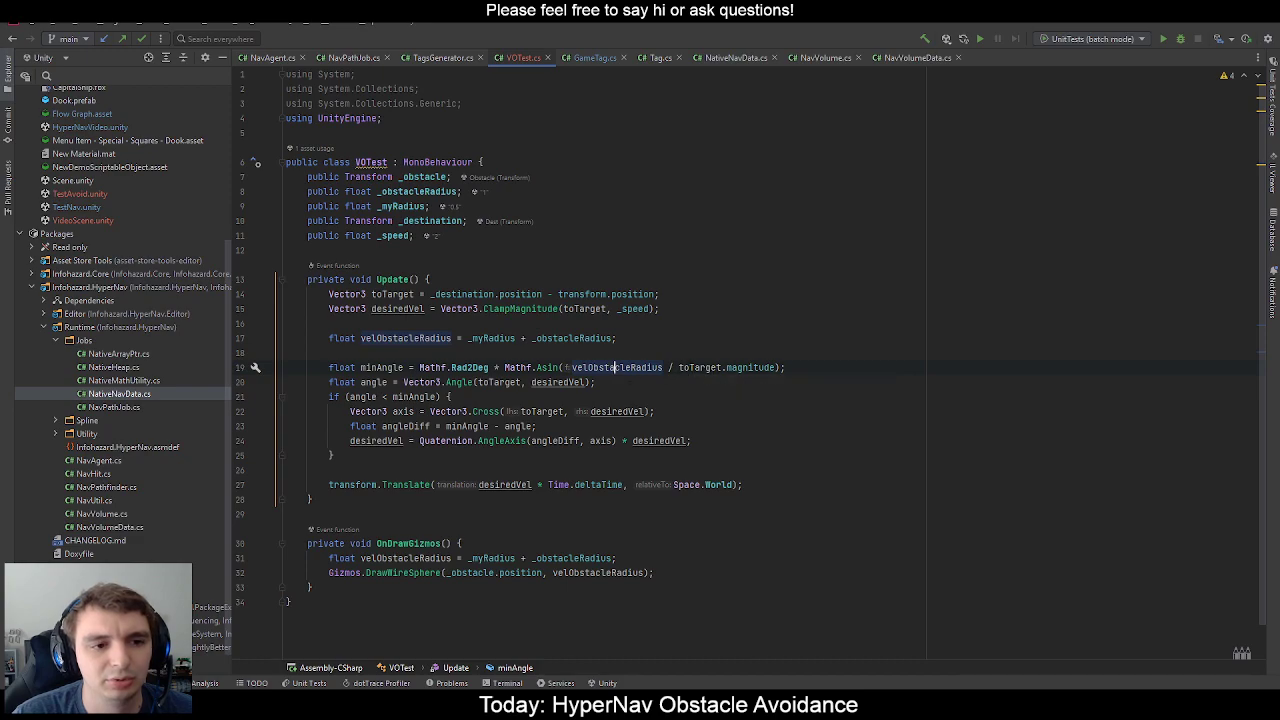
pyautogui.click(689, 367)
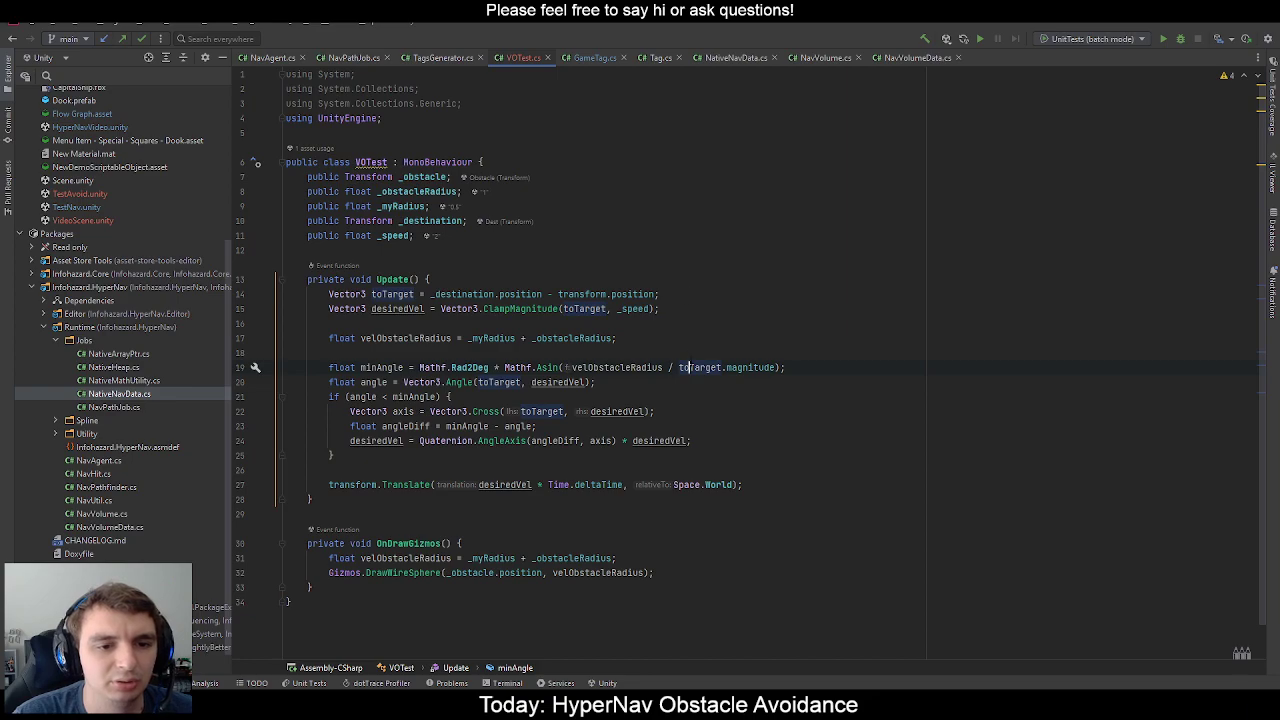
pyautogui.click(661, 294)
pyautogui.press('Return')
pyautogui.write('Vect')
pyautogui.press('Return')
pyautogui.write('toObsta')
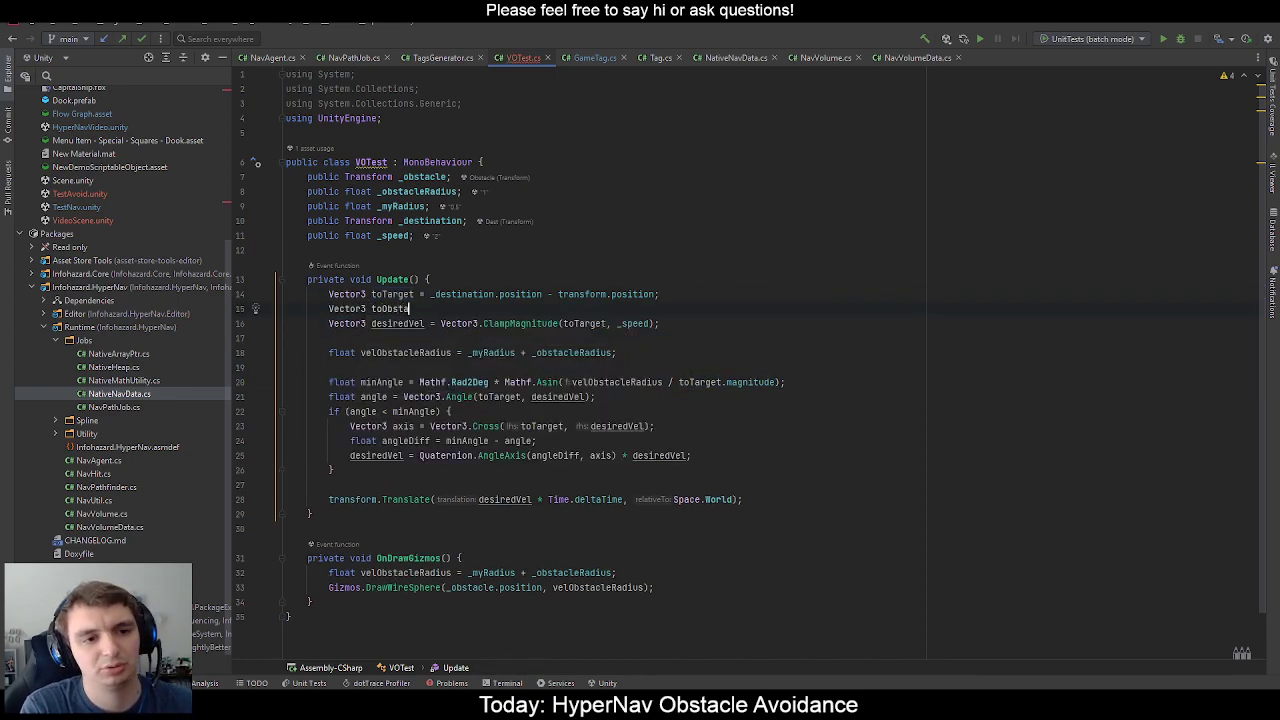
pyautogui.write('cle = TMPro_CreateObjectMenu')
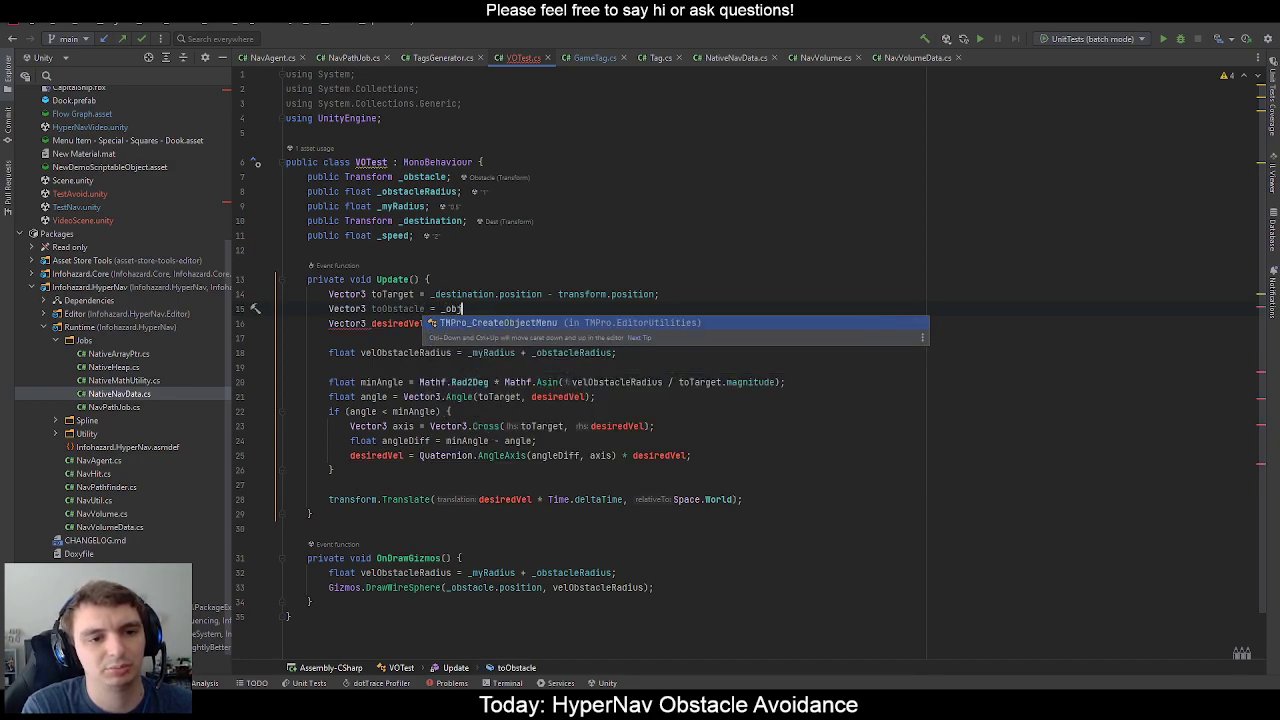
pyautogui.press('Return')
pyautogui.hotkey('ctrl', 'z')
pyautogui.press('BackSpace')
pyautogui.write('_')
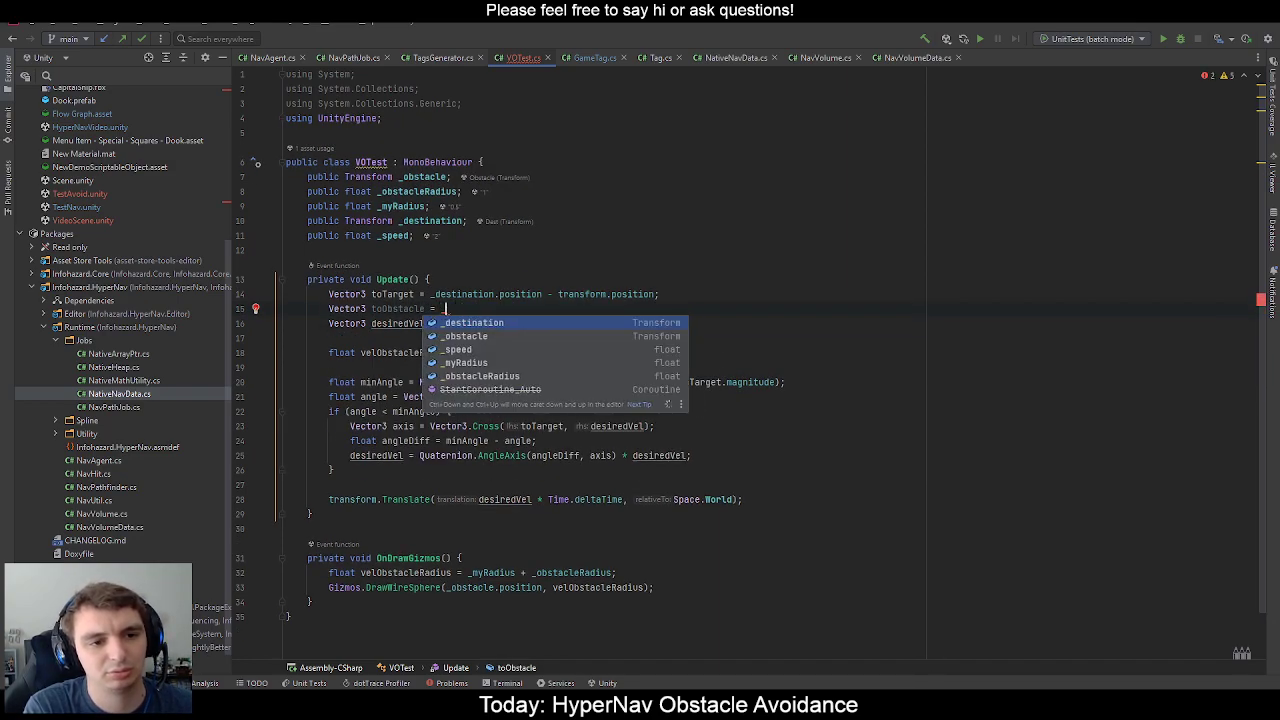
pyautogui.write('obstacle.position - t')
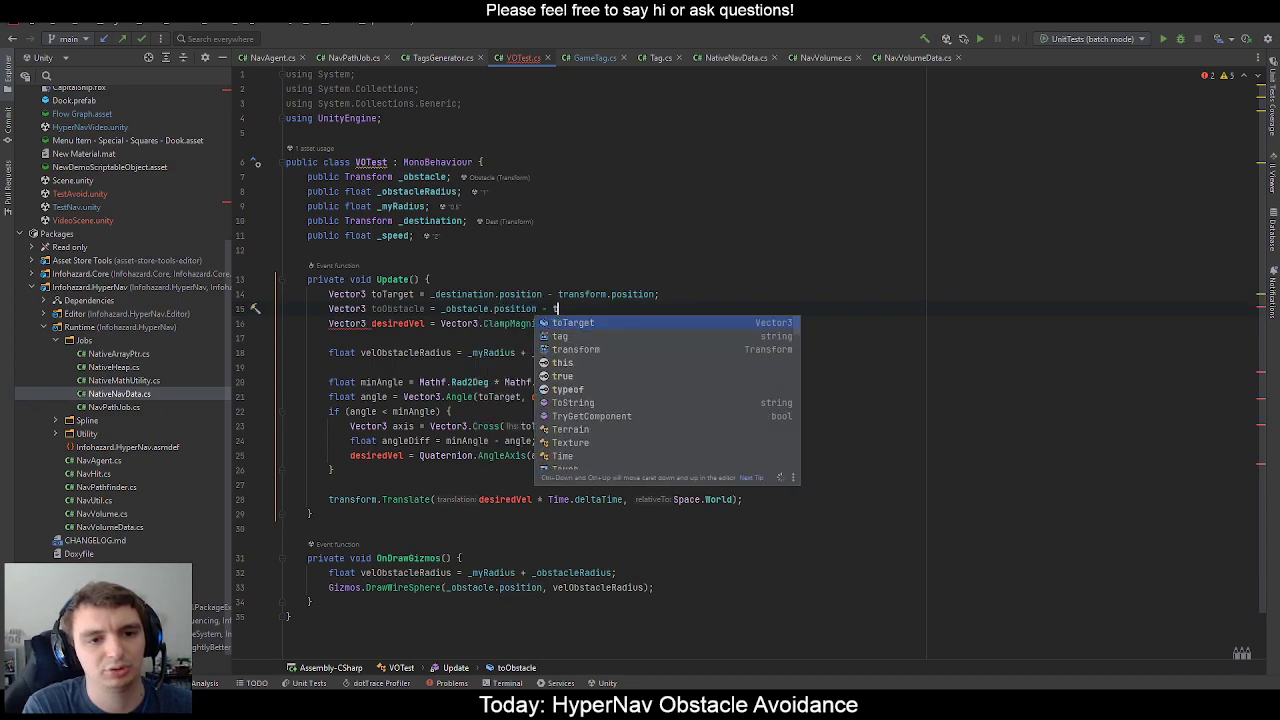
pyautogui.write('ransform.position;')
# Replace toTarget with toObstacle in the minAngle calculation.
pyautogui.doubleClick(391, 309)
pyautogui.hotkey('ctrl', 'c')
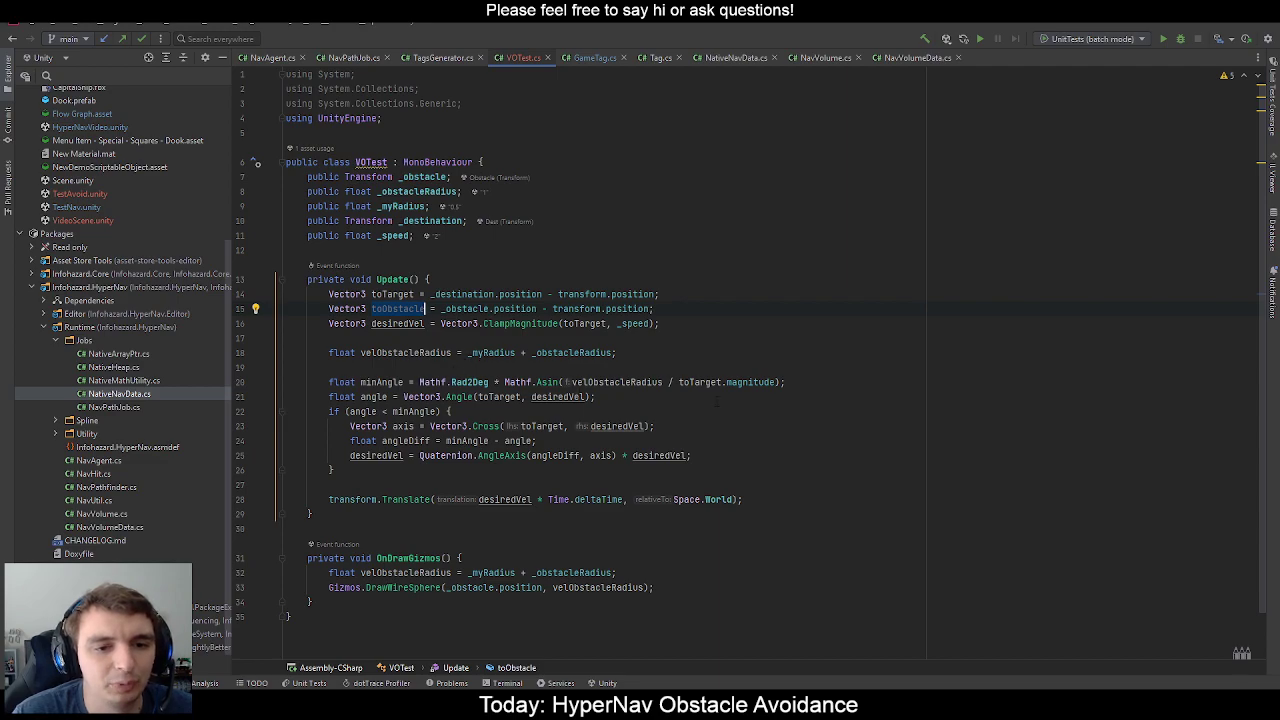
pyautogui.doubleClick(703, 382)
pyautogui.hotkey('ctrl', 'v')
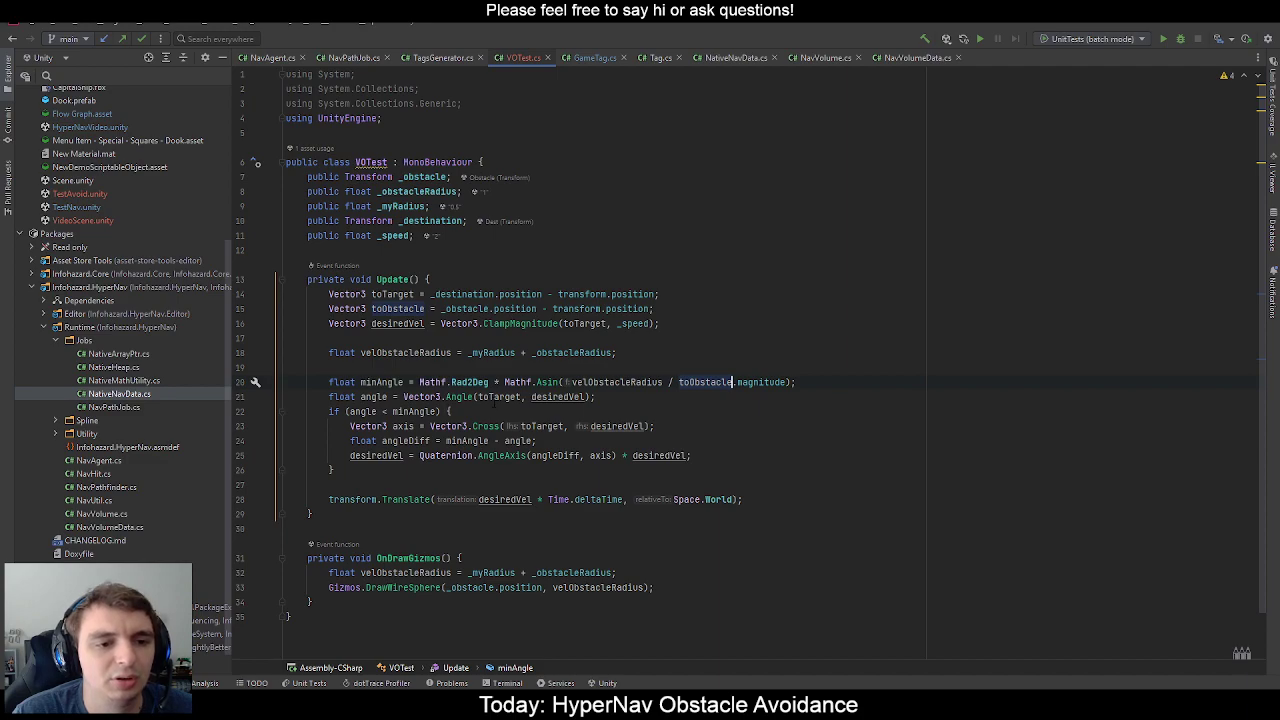
# Change the Vector3.Angle arguments in the angle declaration to desiredVel and toObstacle.
pyautogui.moveTo(492, 397)
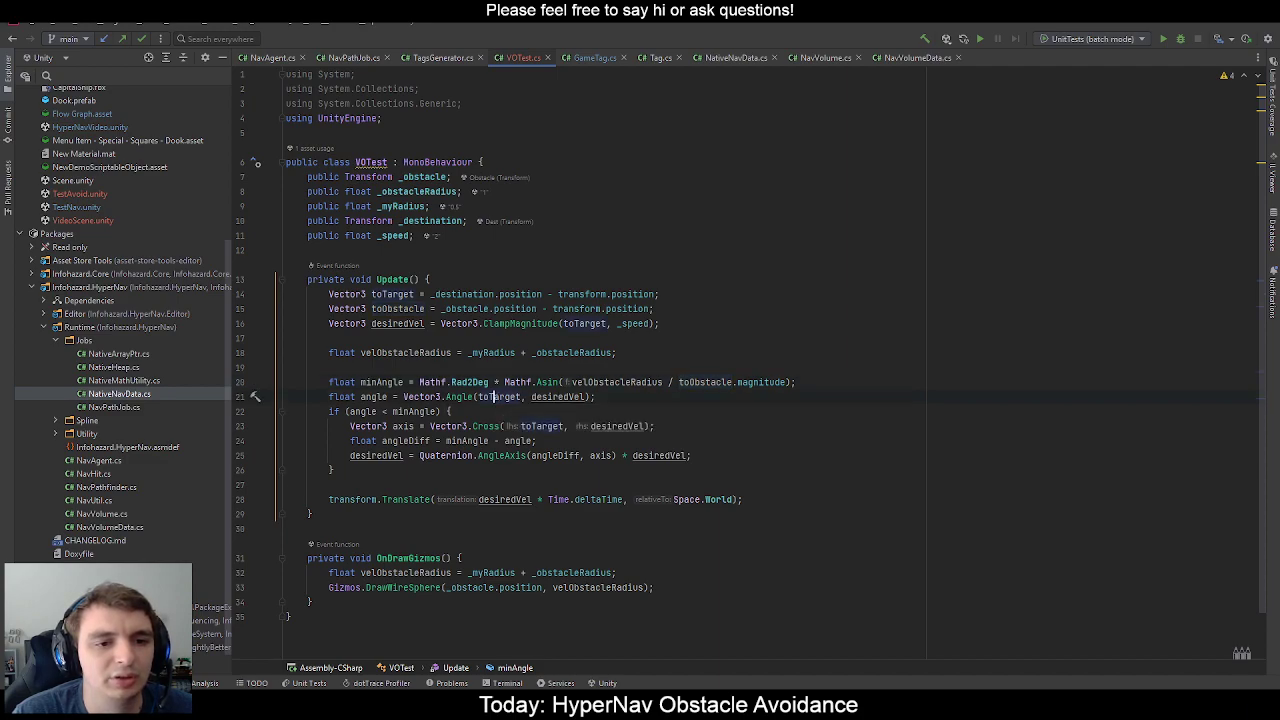
pyautogui.click(363, 397)
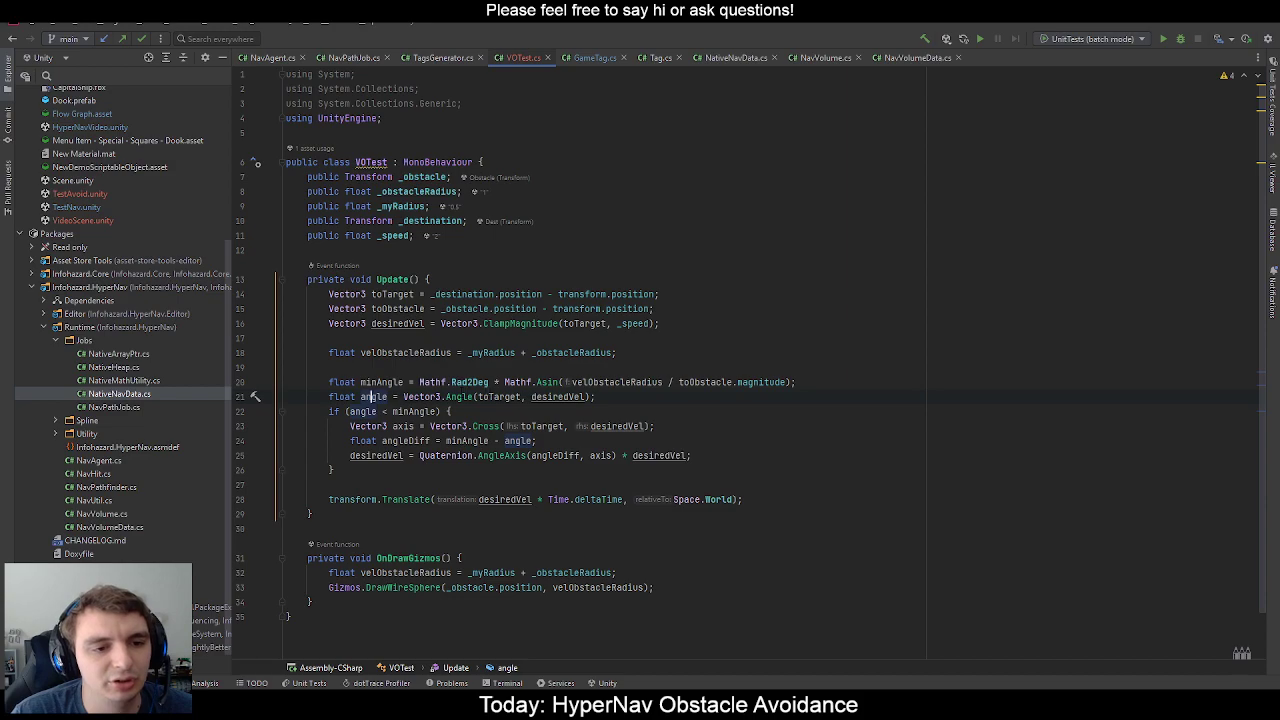
pyautogui.doubleClick(559, 396)
pyautogui.write('toObstacle')
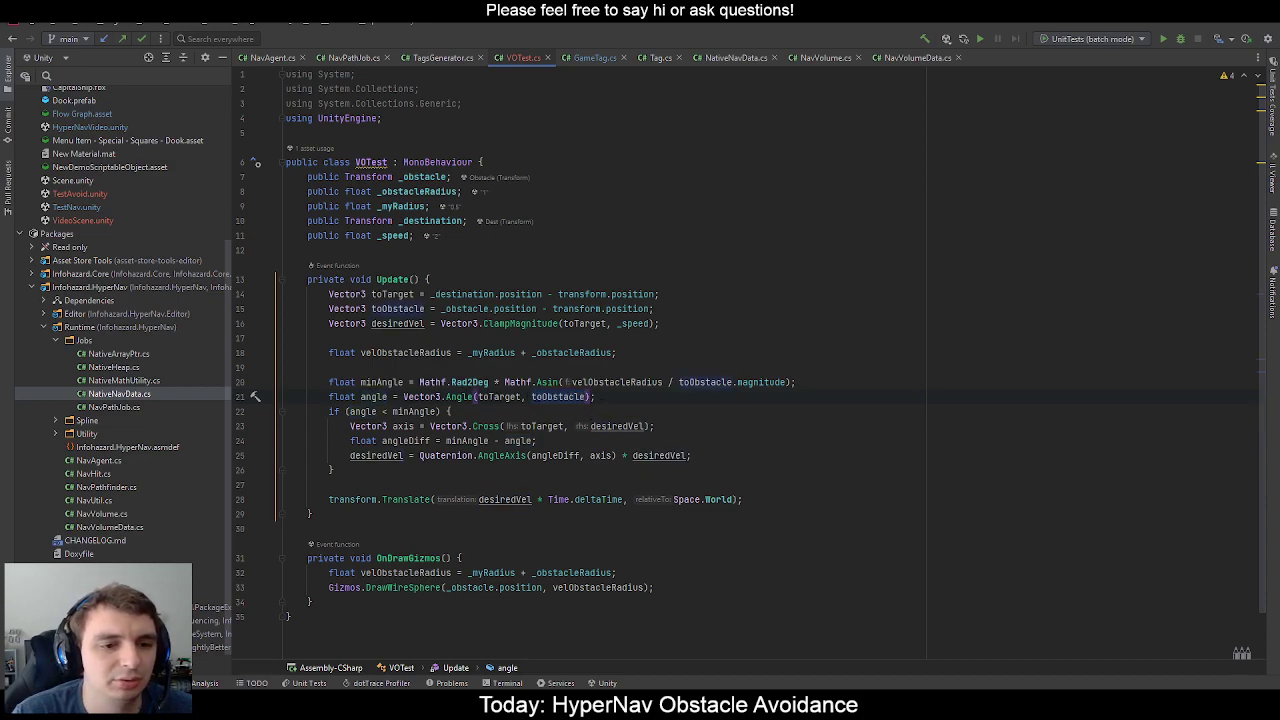
pyautogui.click(488, 397)
pyautogui.doubleClick(488, 397)
pyautogui.write('desiredVel')
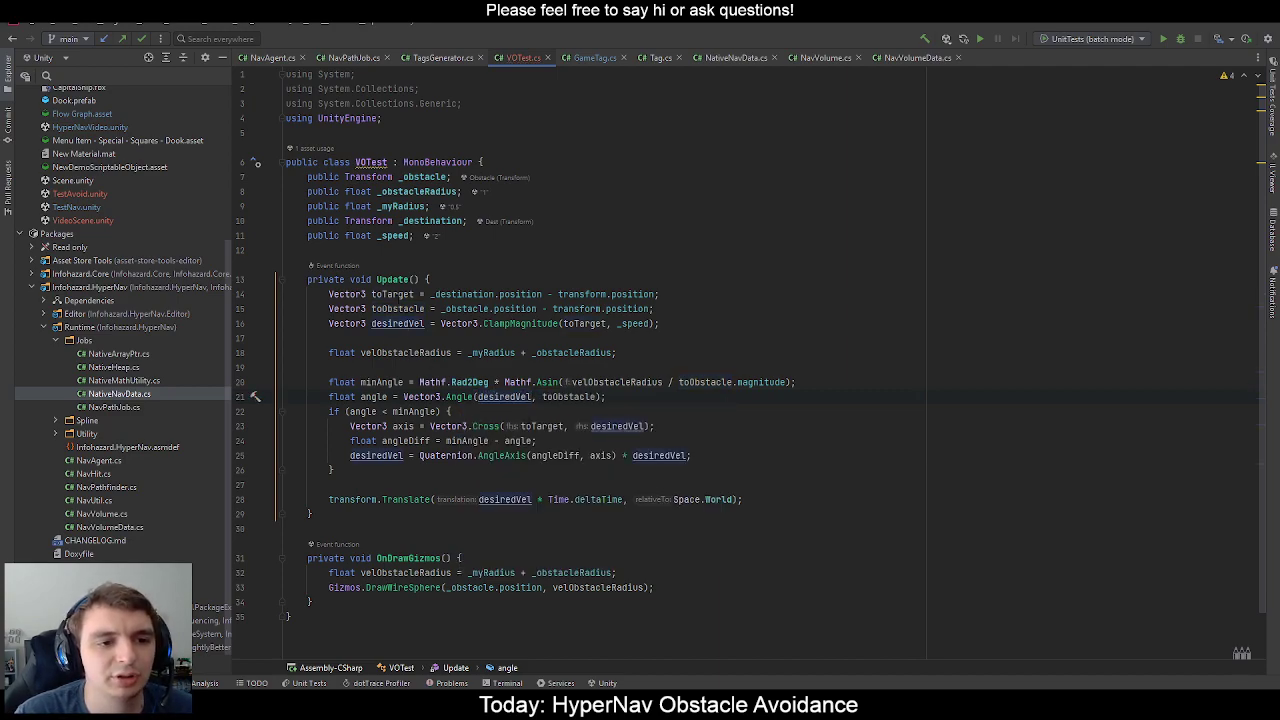
# Replace toTarget with toObstacle as the first argument of Vector3.Cross in the axis declaration.
pyautogui.click(398, 323)
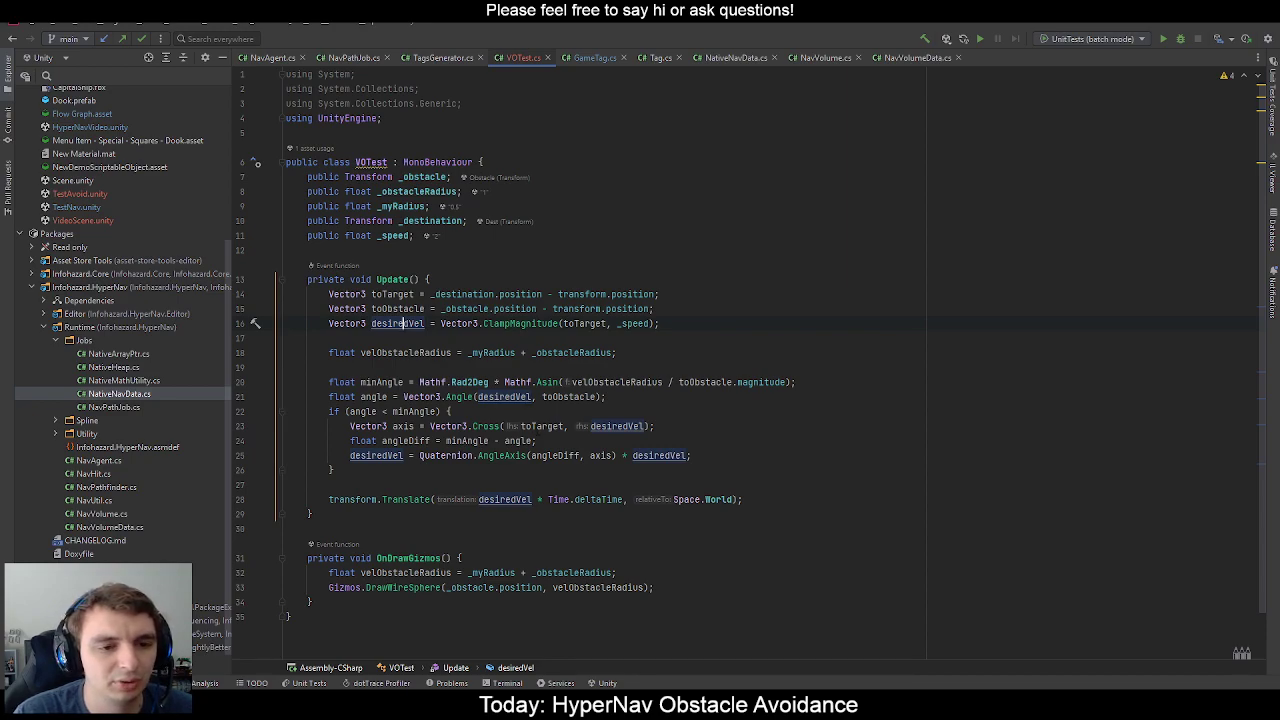
pyautogui.doubleClick(570, 397)
pyautogui.hotkey('ctrl', 'c')
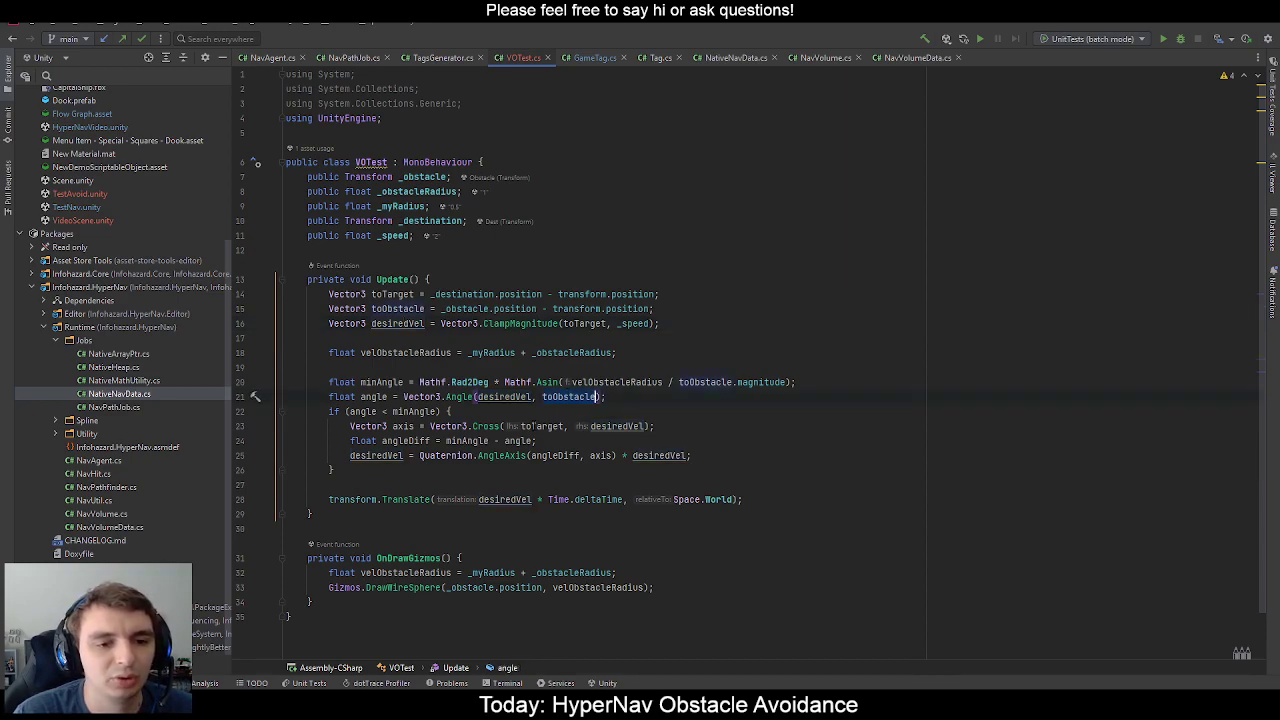
pyautogui.doubleClick(540, 426)
pyautogui.hotkey('ctrl', 'v')
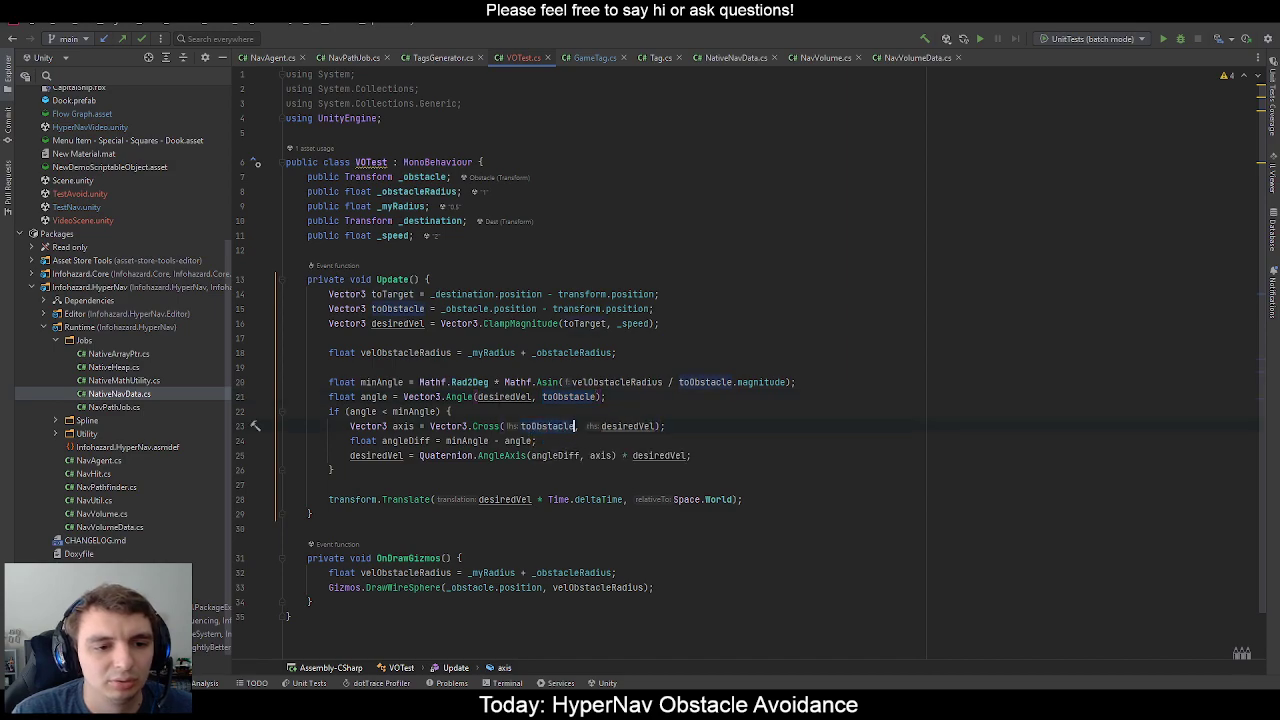
# Change the first Vector3.Angle argument in the angle declaration to toObstacle.
pyautogui.doubleClick(572, 397)
pyautogui.hotkey('ctrl', 'c')
pyautogui.doubleClick(503, 397)
pyautogui.hotkey('ctrl', 'v')
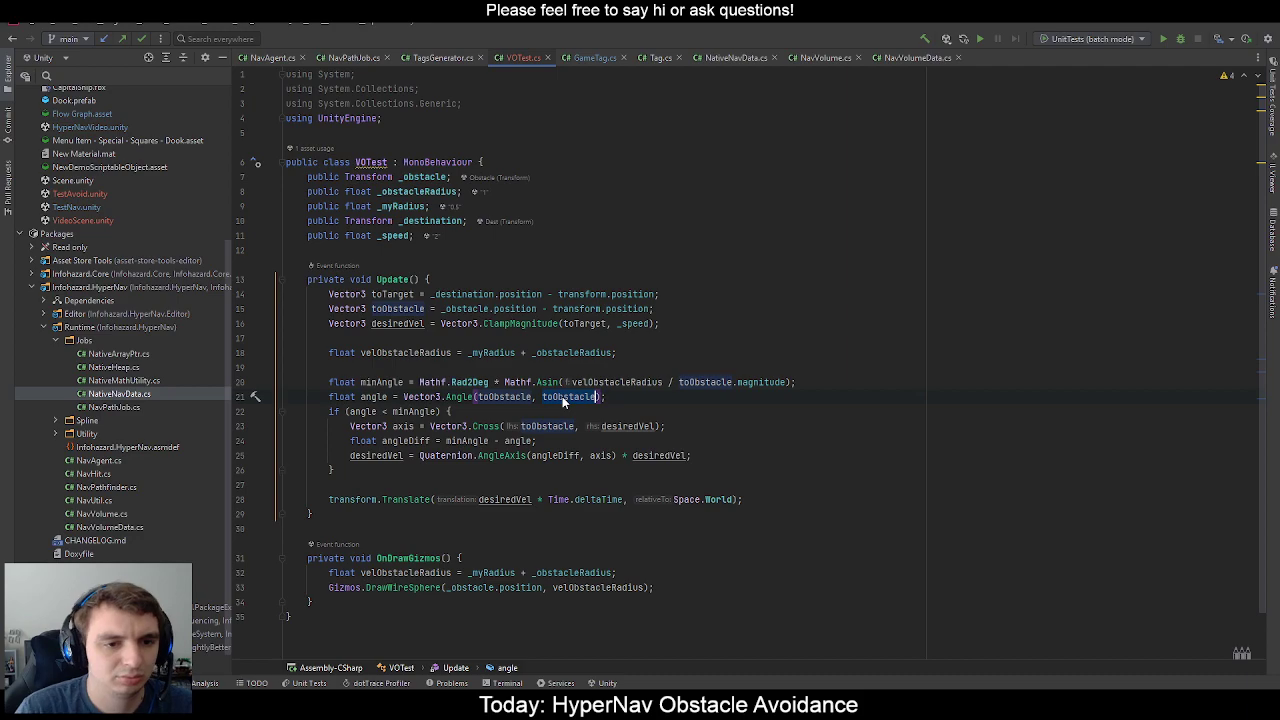
pyautogui.write('toObstacle')
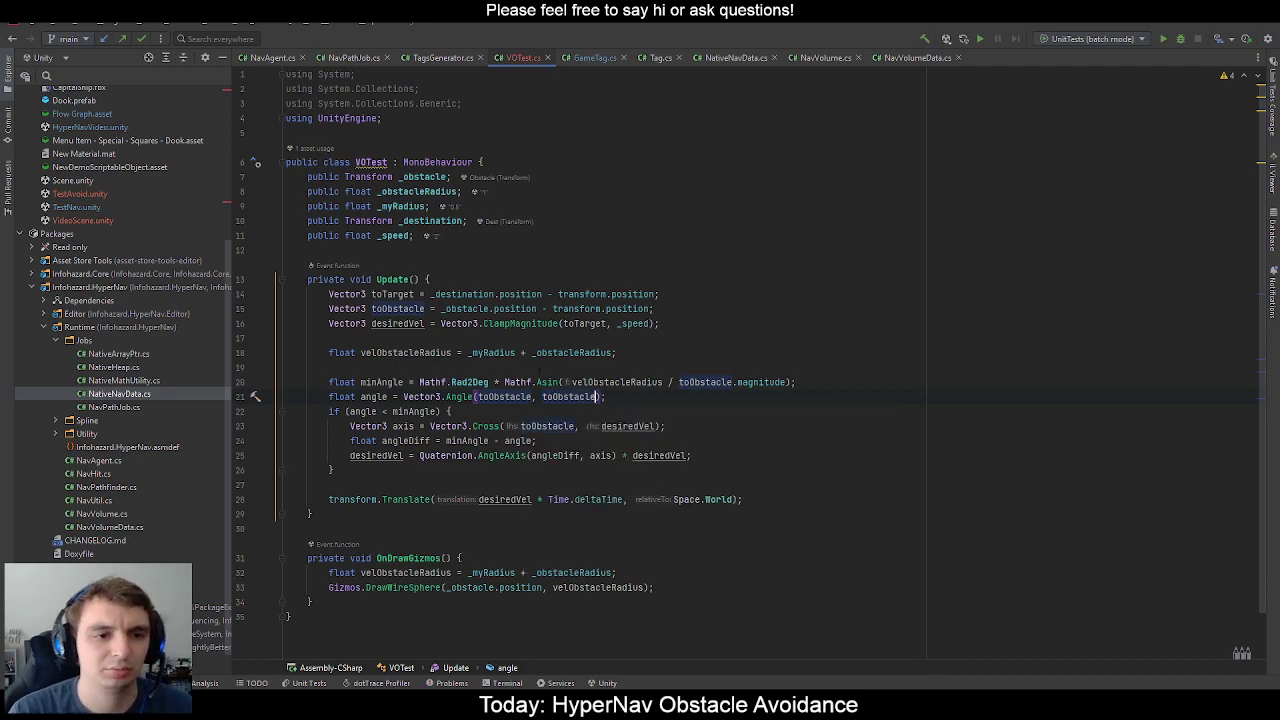
# Review the uses of toTarget, toObstacle and desiredVel in Update and inspect the obstacle in Unity's Scene view.
pyautogui.click(398, 294)
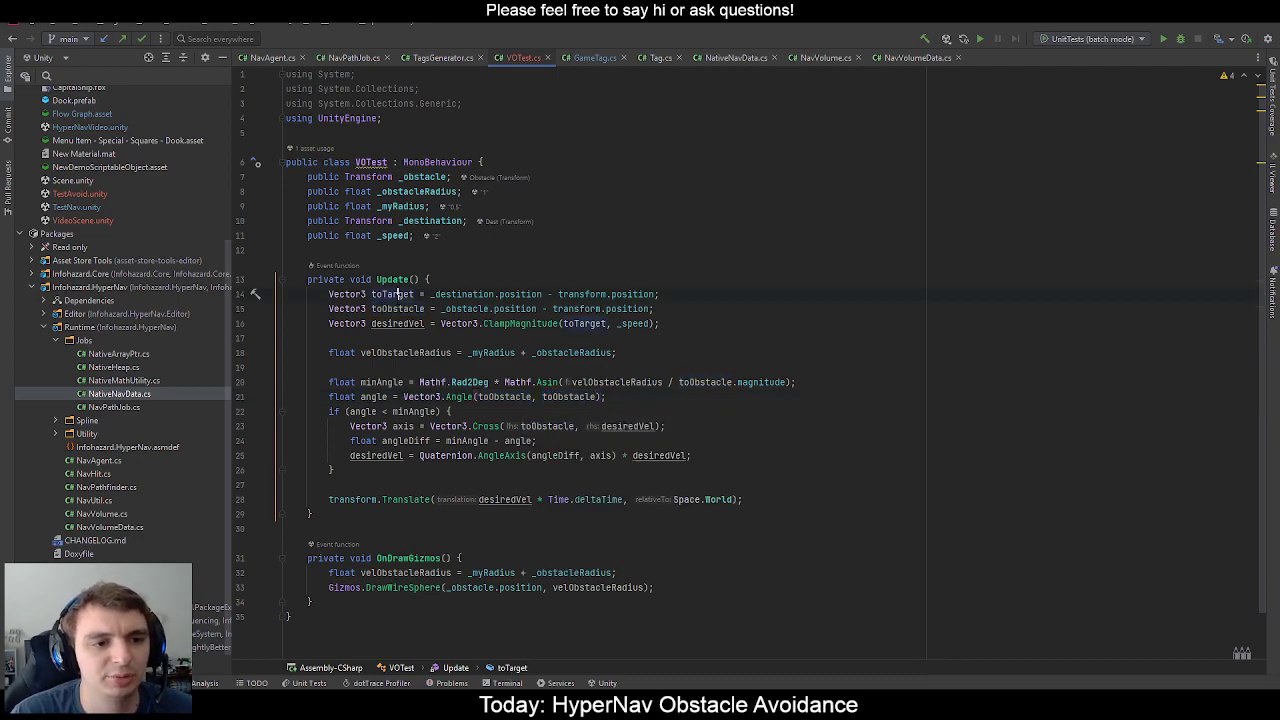
pyautogui.click(393, 323)
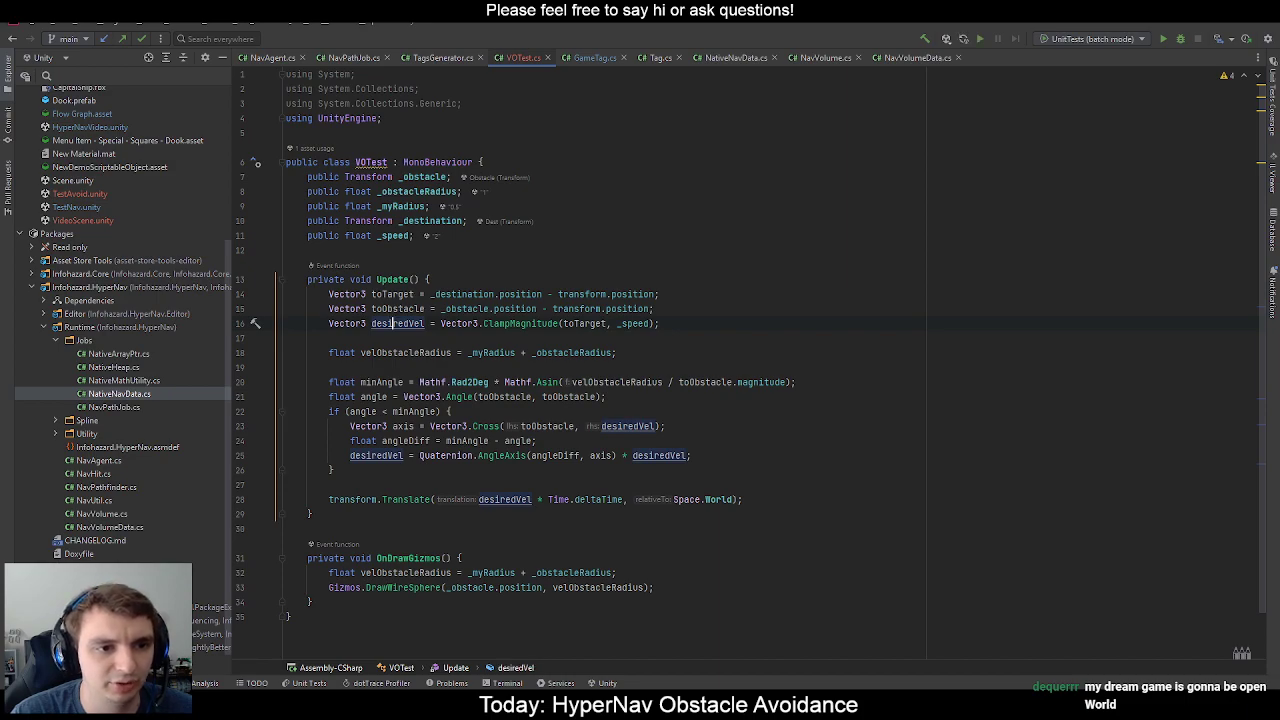
pyautogui.click(390, 308)
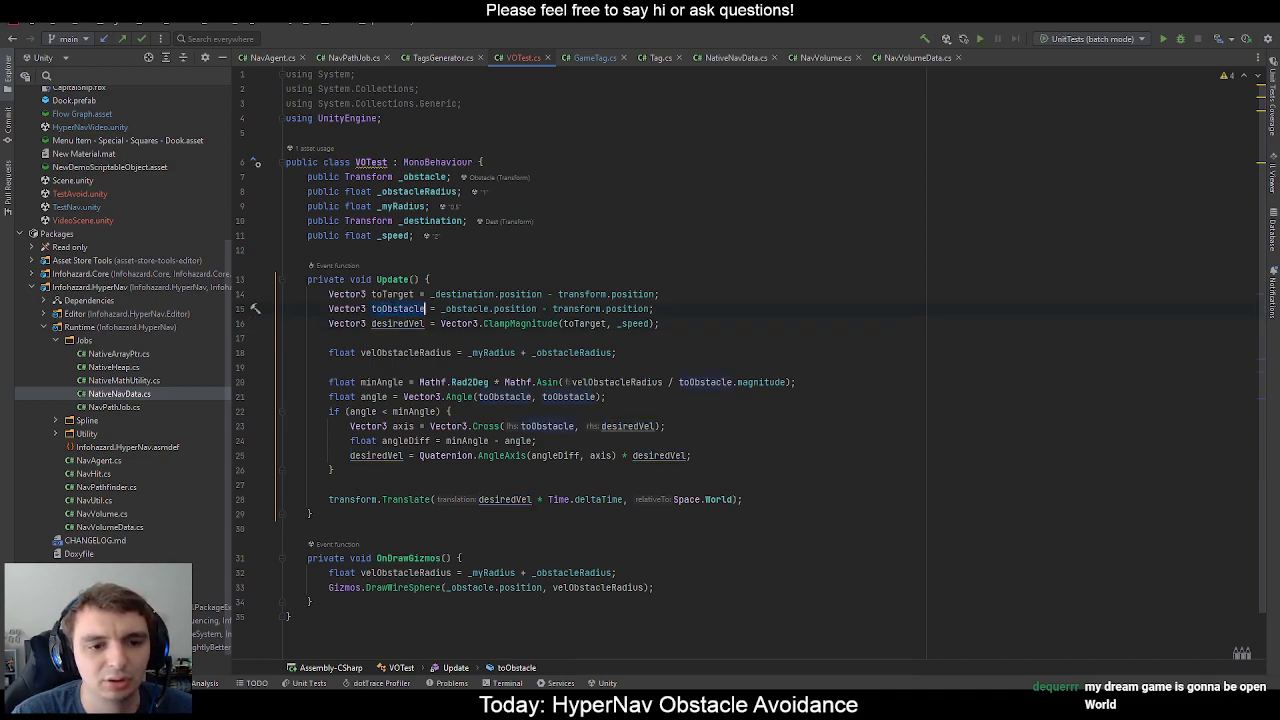
pyautogui.click(383, 294)
pyautogui.click(394, 323)
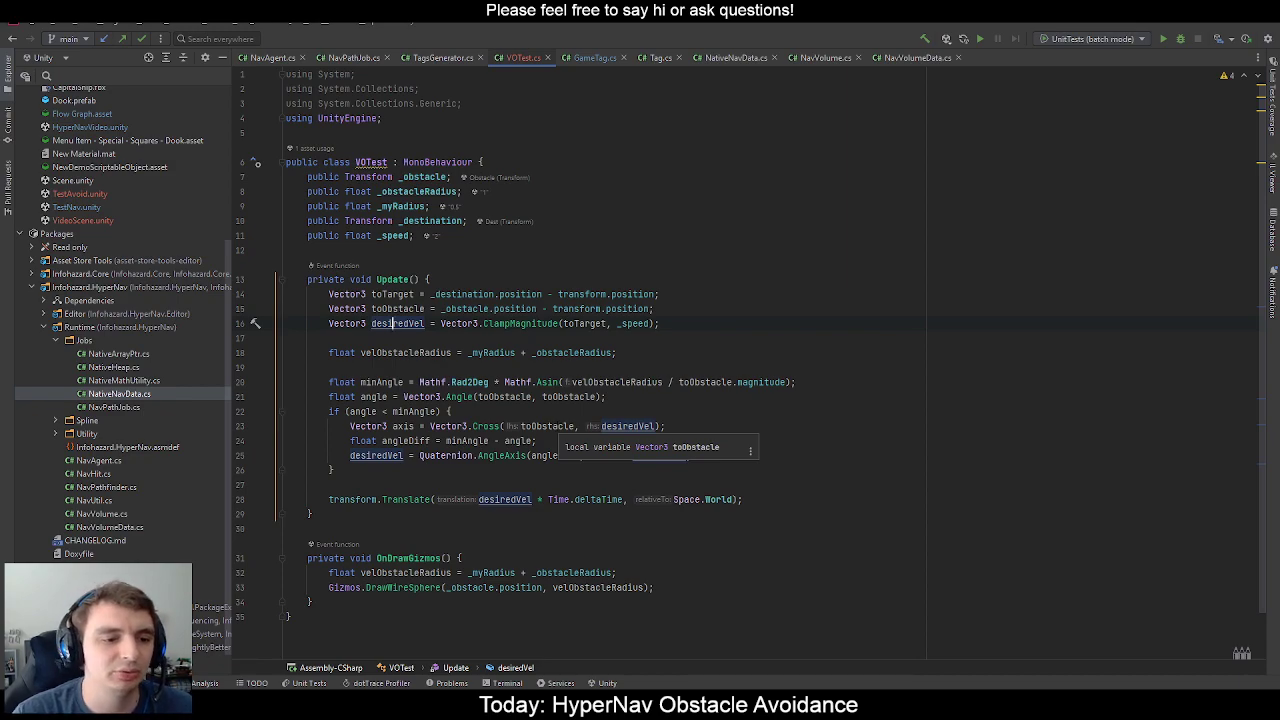
pyautogui.hotkey('alt', 'Tab')
pyautogui.moveTo(469, 348); pyautogui.dragTo(675, 355, button='right')
pyautogui.press('w')
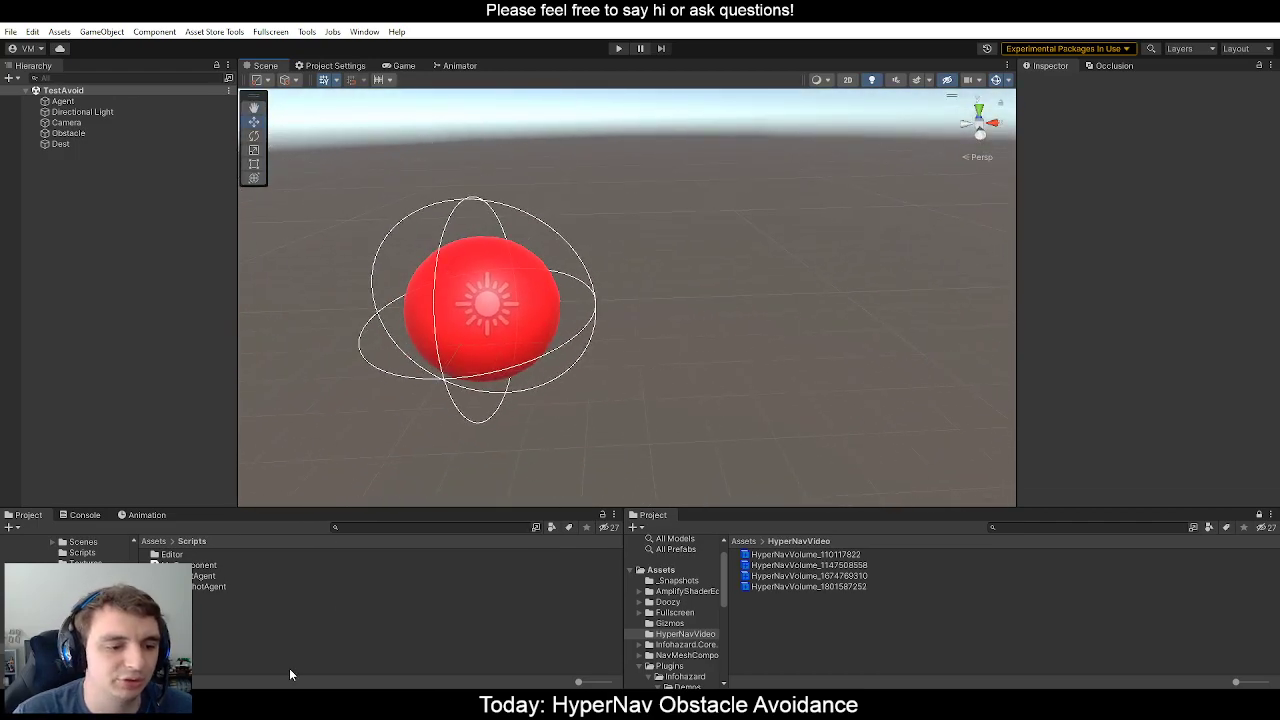
pyautogui.hotkey('alt', 'Tab')
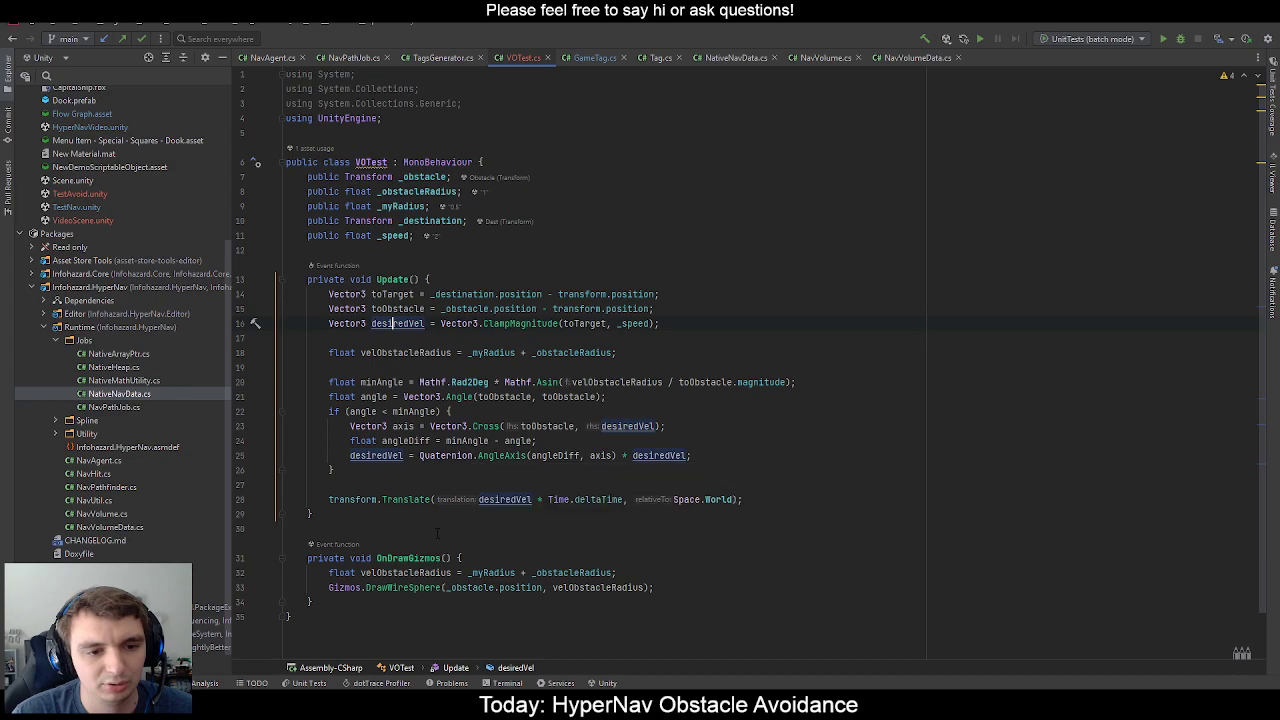
# Switch to Unity, run the TestAvoid scene, restart it and pause while the agent is passing the obstacle.
pyautogui.hotkey('alt', 'Tab')
pyautogui.click(618, 48)
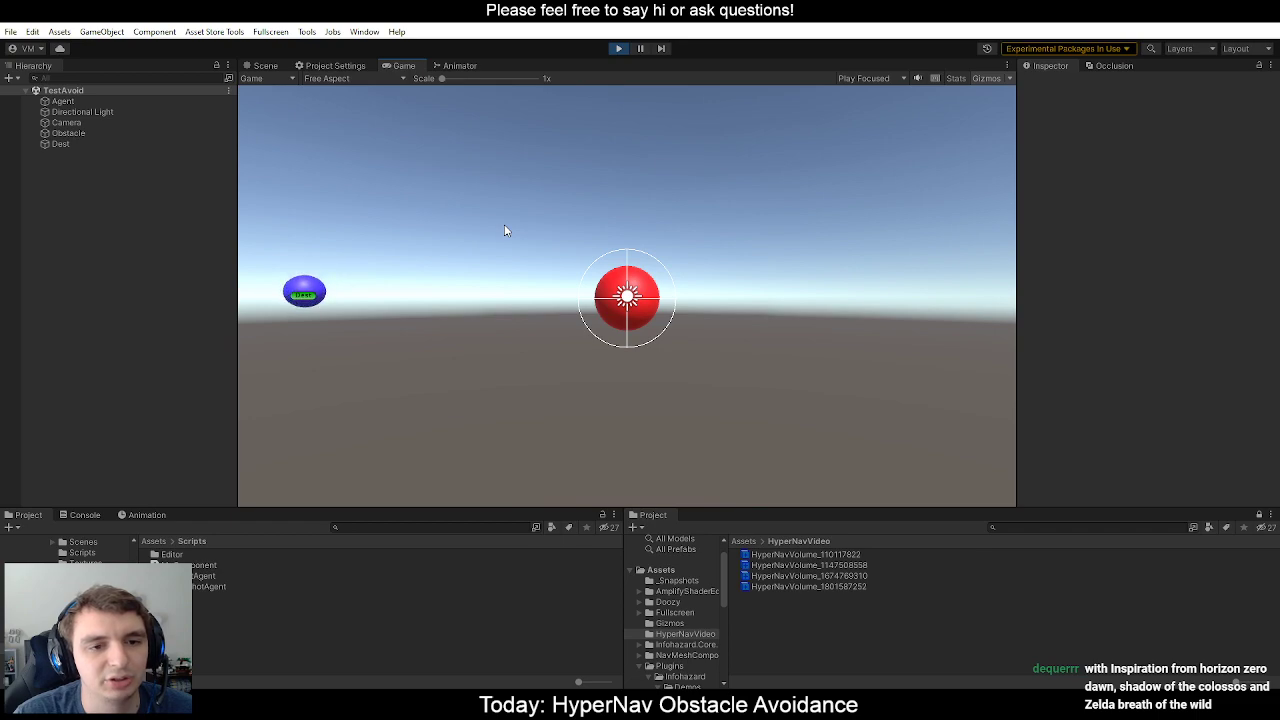
pyautogui.click(619, 48)
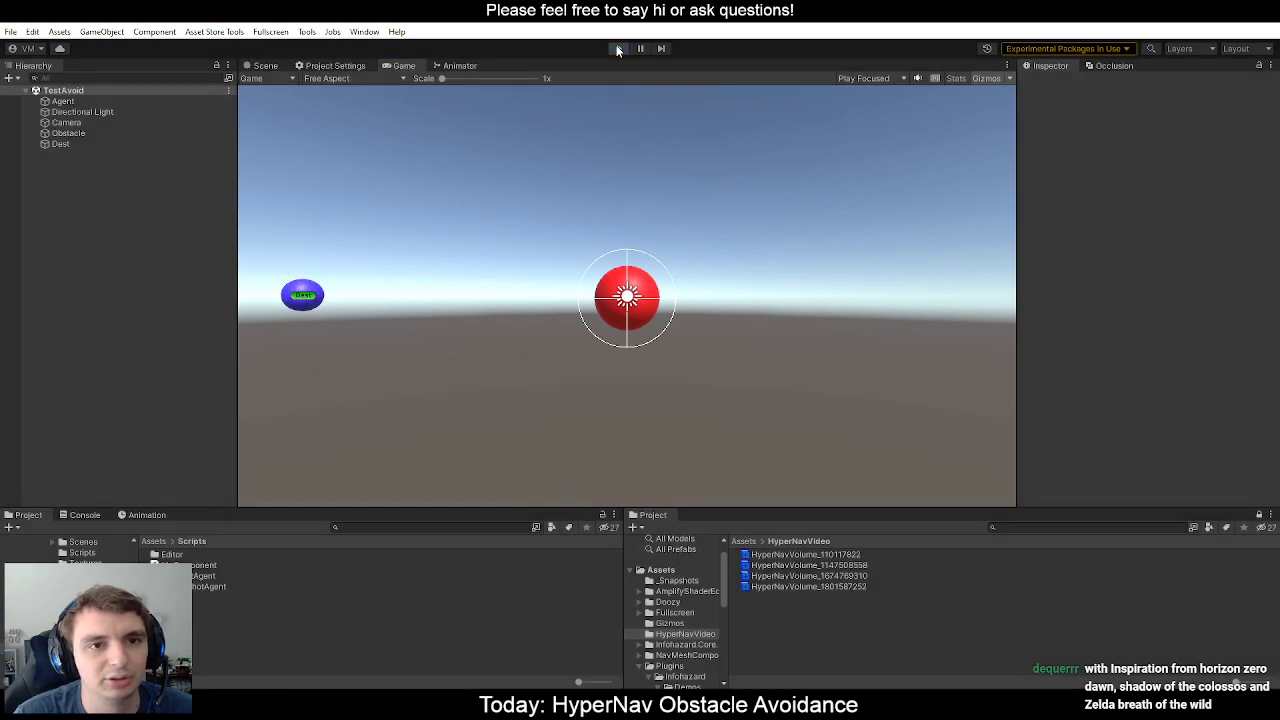
pyautogui.click(619, 49)
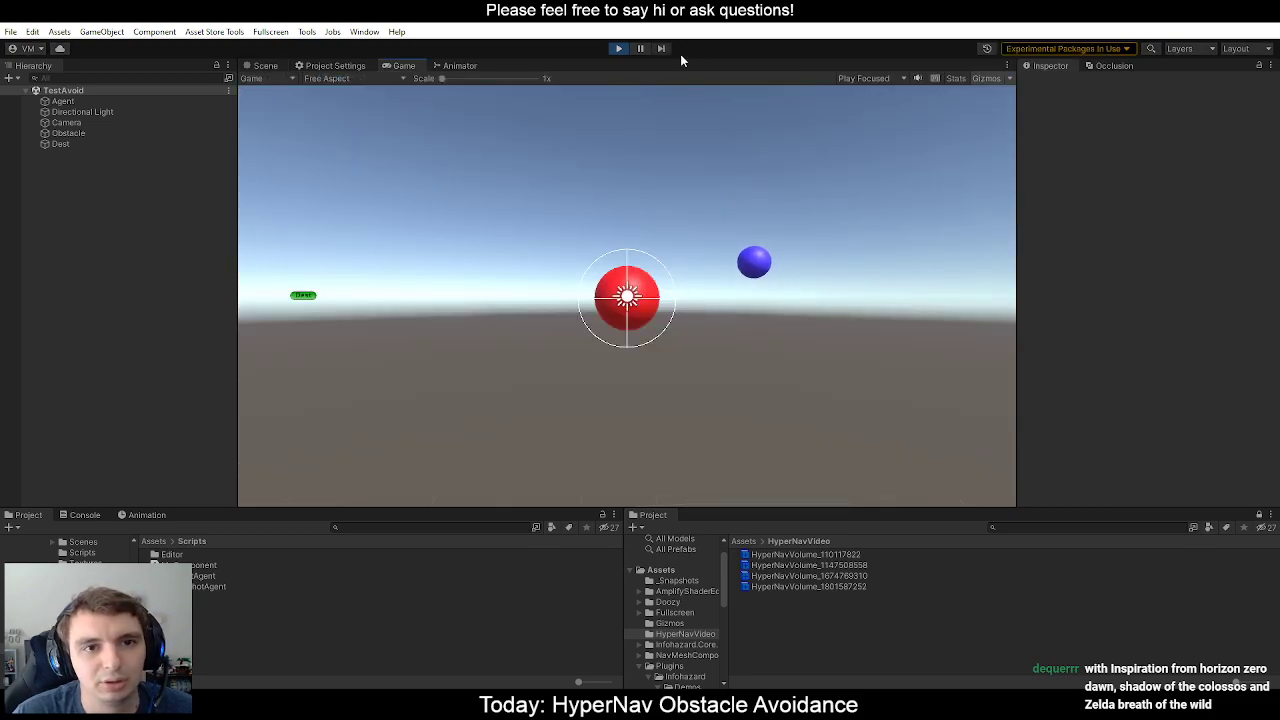
pyautogui.click(643, 49)
# Examine the paused agent's position relative to the obstacle and its wire sphere from several viewpoints in the Scene view.
pyautogui.press('s')
pyautogui.moveTo(640, 225)
pyautogui.mouseDown(button='right')
pyautogui.moveTo(646, 251)
pyautogui.moveTo(666, 146)
pyautogui.moveTo(661, 194)
pyautogui.moveTo(657, 180)
pyautogui.moveTo(663, 149)
pyautogui.moveTo(674, 186)
pyautogui.moveTo(670, 171)
pyautogui.moveTo(653, 213)
pyautogui.mouseUp(button='right')
pyautogui.press('w')
pyautogui.press('s')
pyautogui.press('w')
pyautogui.press('s')
pyautogui.press('s')
pyautogui.press('d')
pyautogui.press('a')
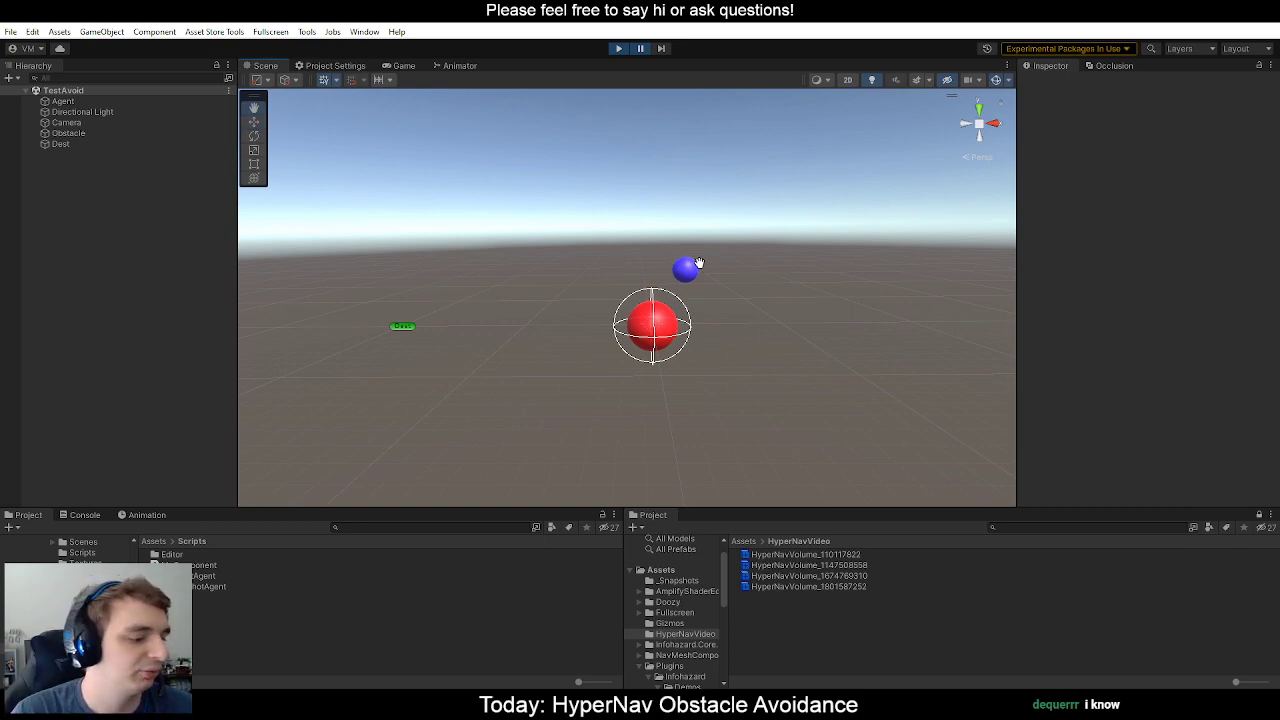
pyautogui.moveTo(683, 257); pyautogui.dragTo(668, 252, button='middle')
pyautogui.scroll(2, 660, 352)
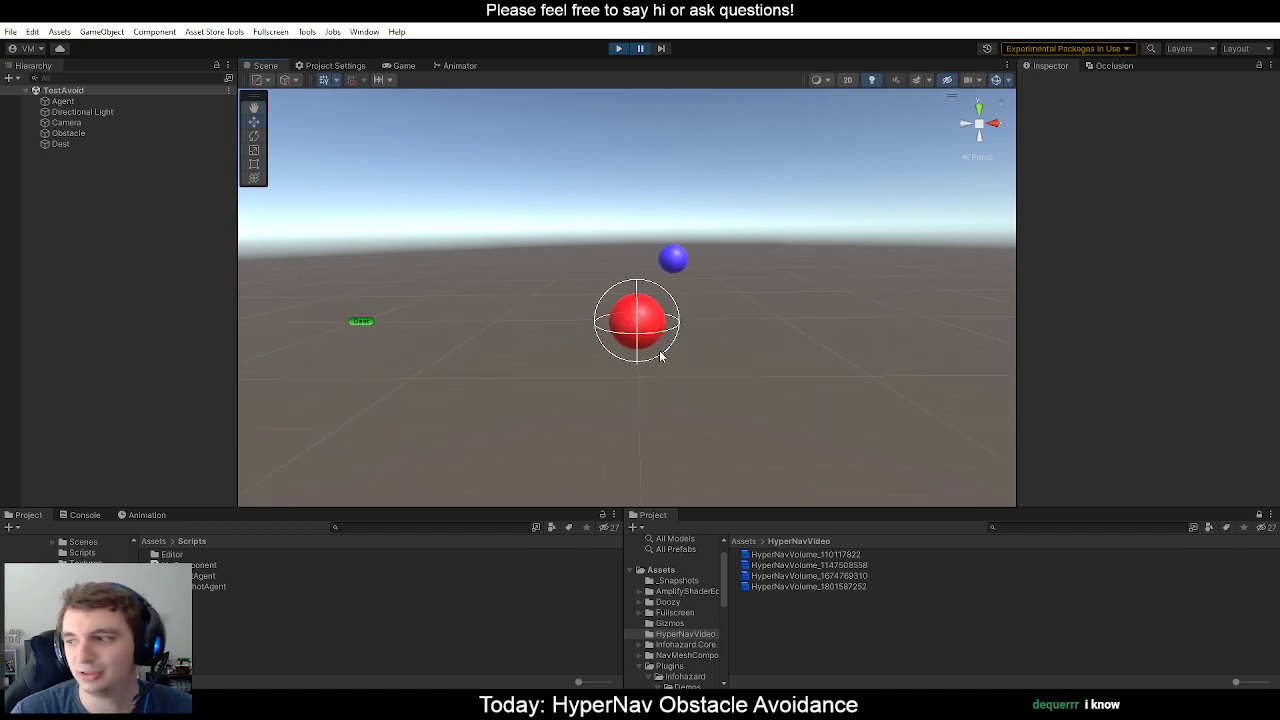
pyautogui.moveTo(663, 348)
pyautogui.mouseDown(button='middle')
pyautogui.moveTo(720, 313)
pyautogui.moveTo(709, 326)
pyautogui.mouseUp(button='middle')
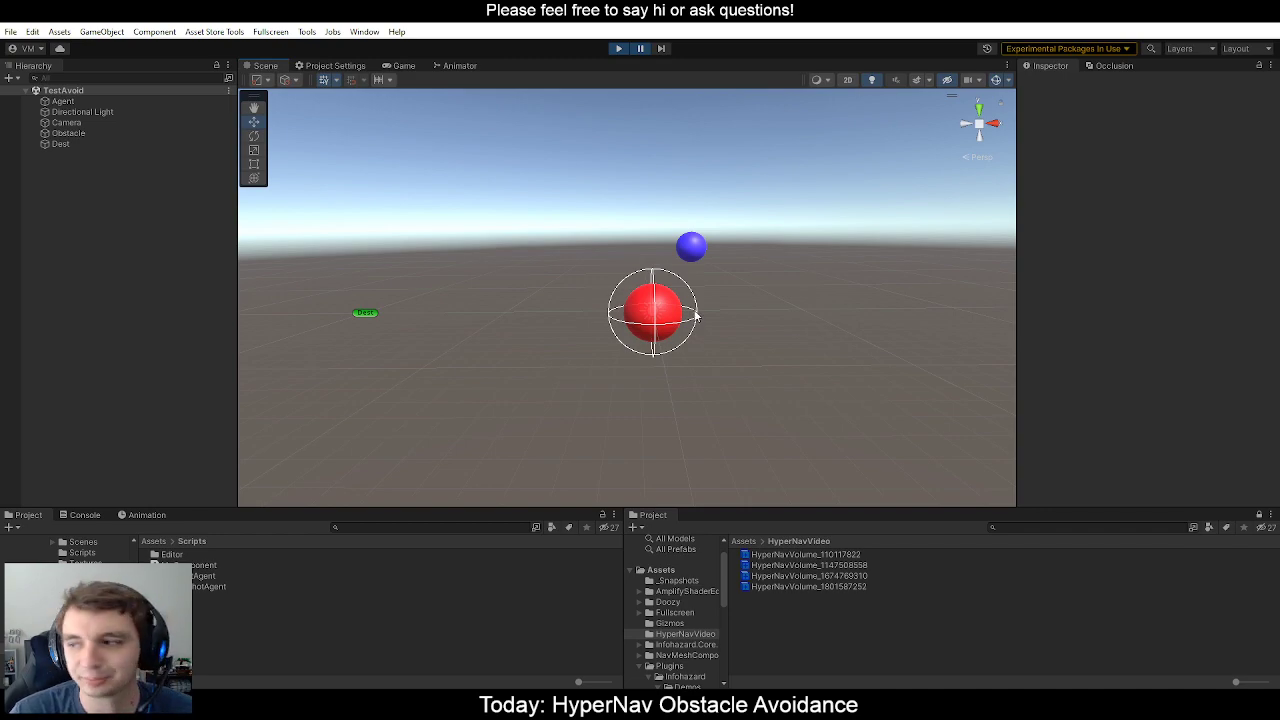
pyautogui.moveTo(696, 298)
pyautogui.mouseDown(button='middle')
pyautogui.moveTo(706, 294)
pyautogui.moveTo(629, 290)
pyautogui.mouseUp(button='middle')
pyautogui.moveTo(700, 254); pyautogui.dragTo(672, 244, button='middle')
pyautogui.moveTo(672, 244); pyautogui.dragTo(657, 234, button='right')
pyautogui.press('w')
pyautogui.press('s')
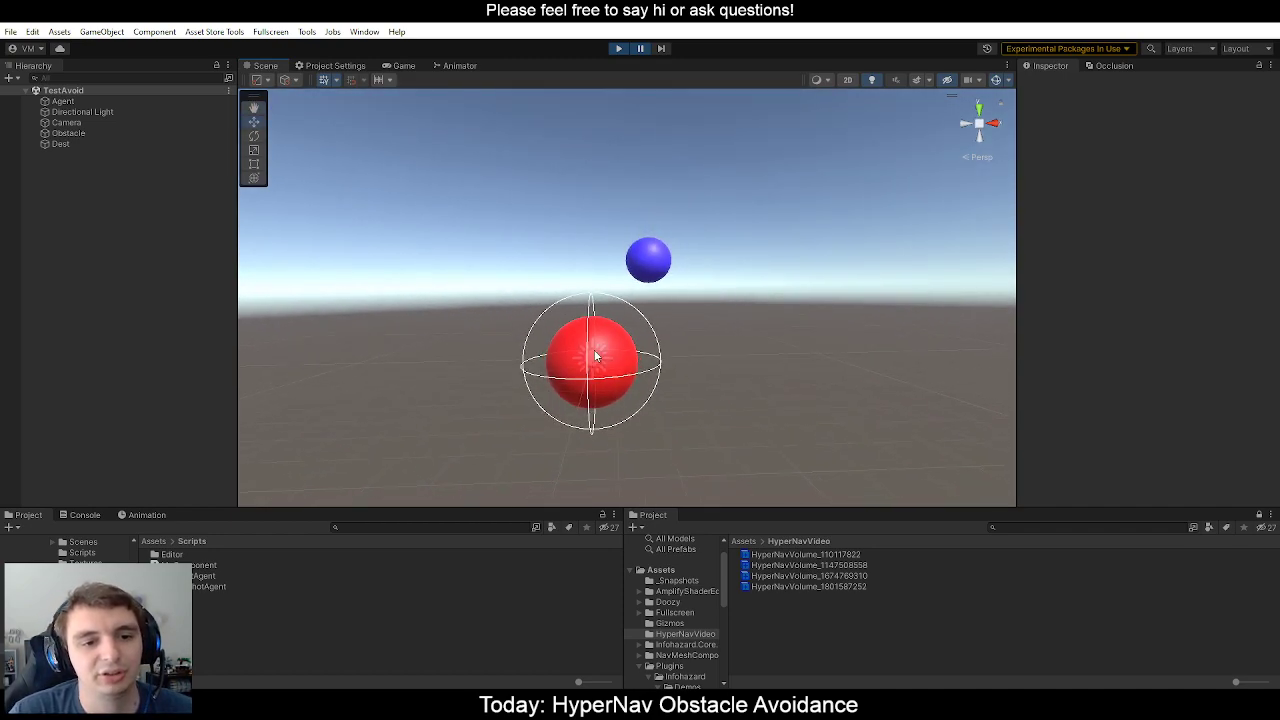
pyautogui.moveTo(628, 300); pyautogui.dragTo(623, 302, button='right')
pyautogui.press('w')
pyautogui.press('s')
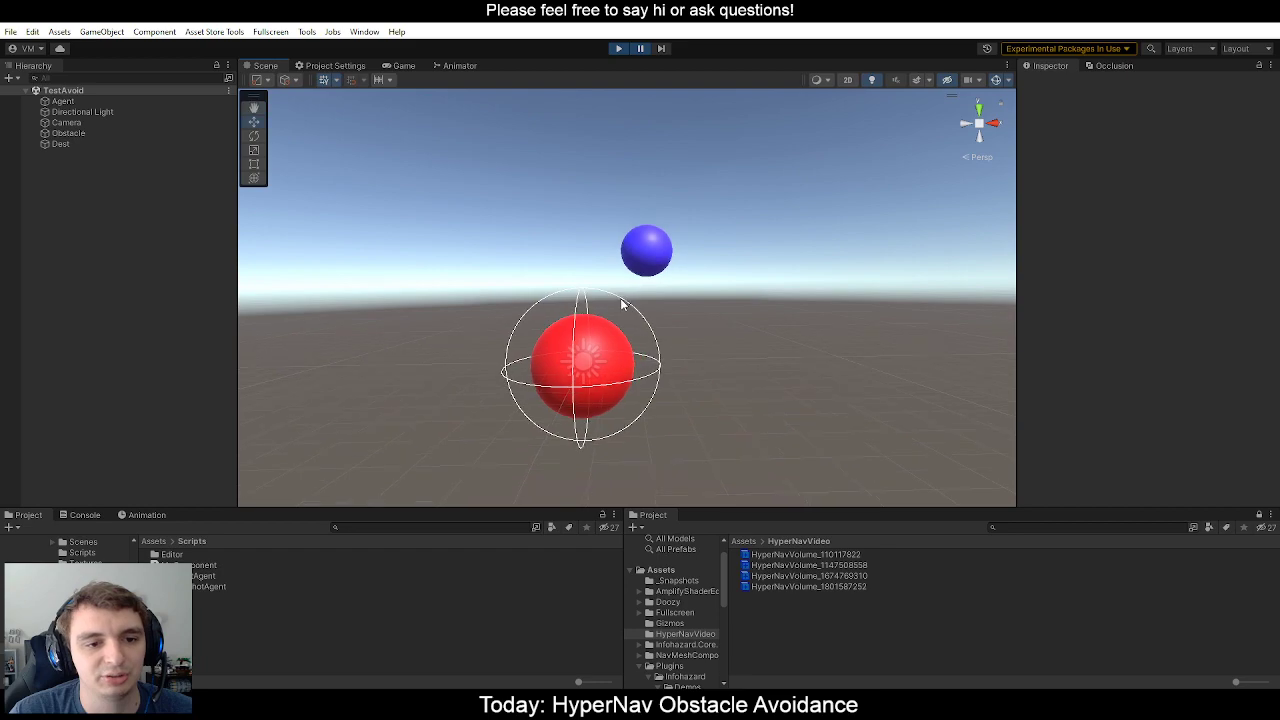
# Check velObstacleRadius in the minAngle calculation in VOTest.cs against the Agent's VO Test component settings in Unity.
pyautogui.hotkey('alt', 'Tab')
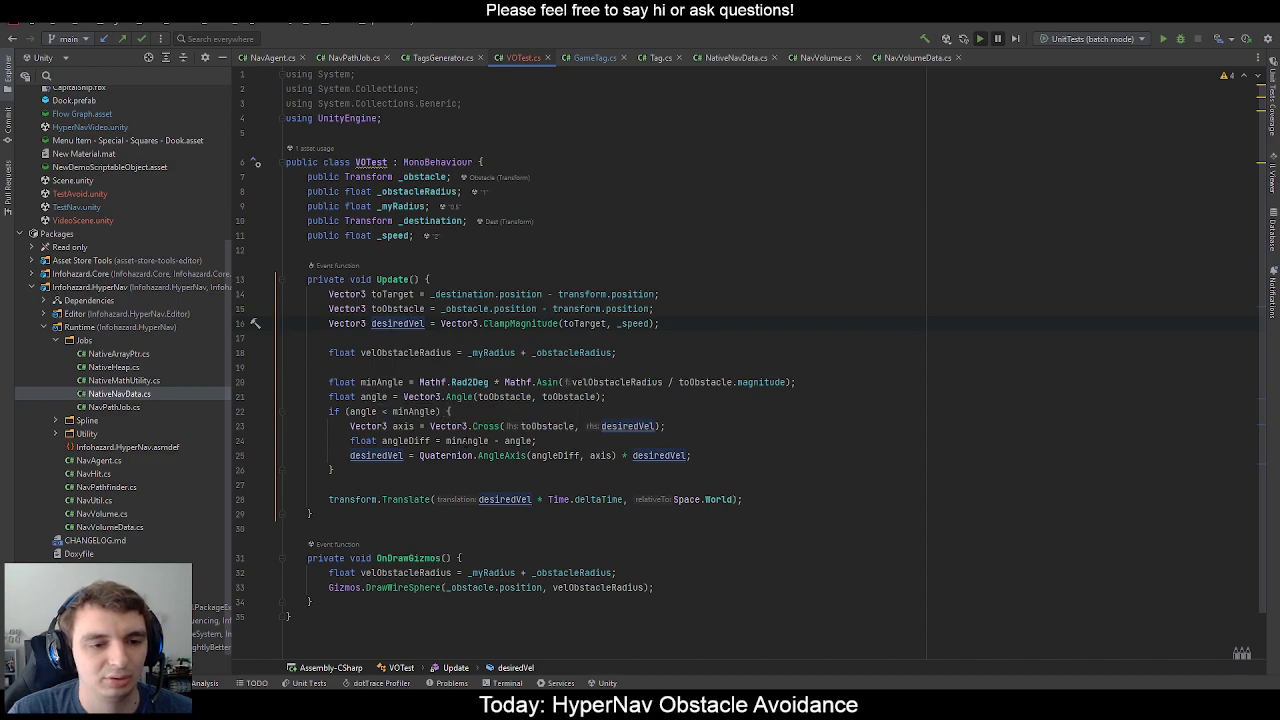
pyautogui.click(377, 382)
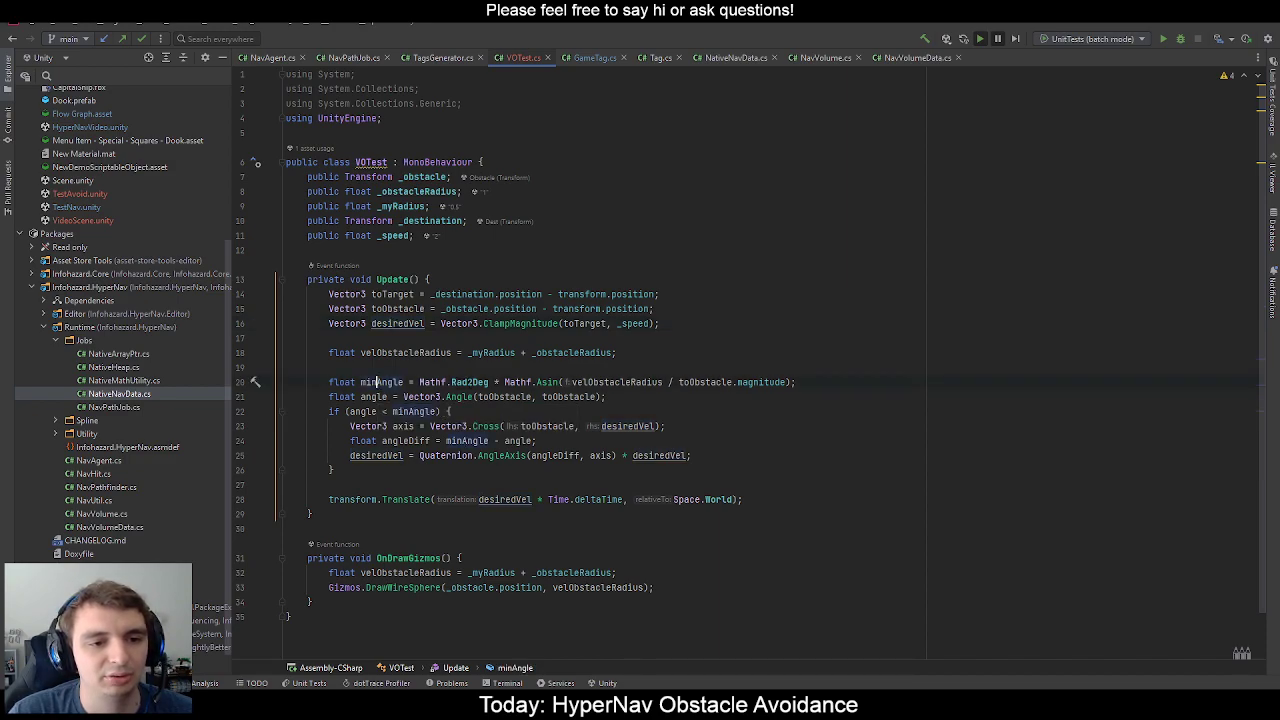
pyautogui.click(598, 382)
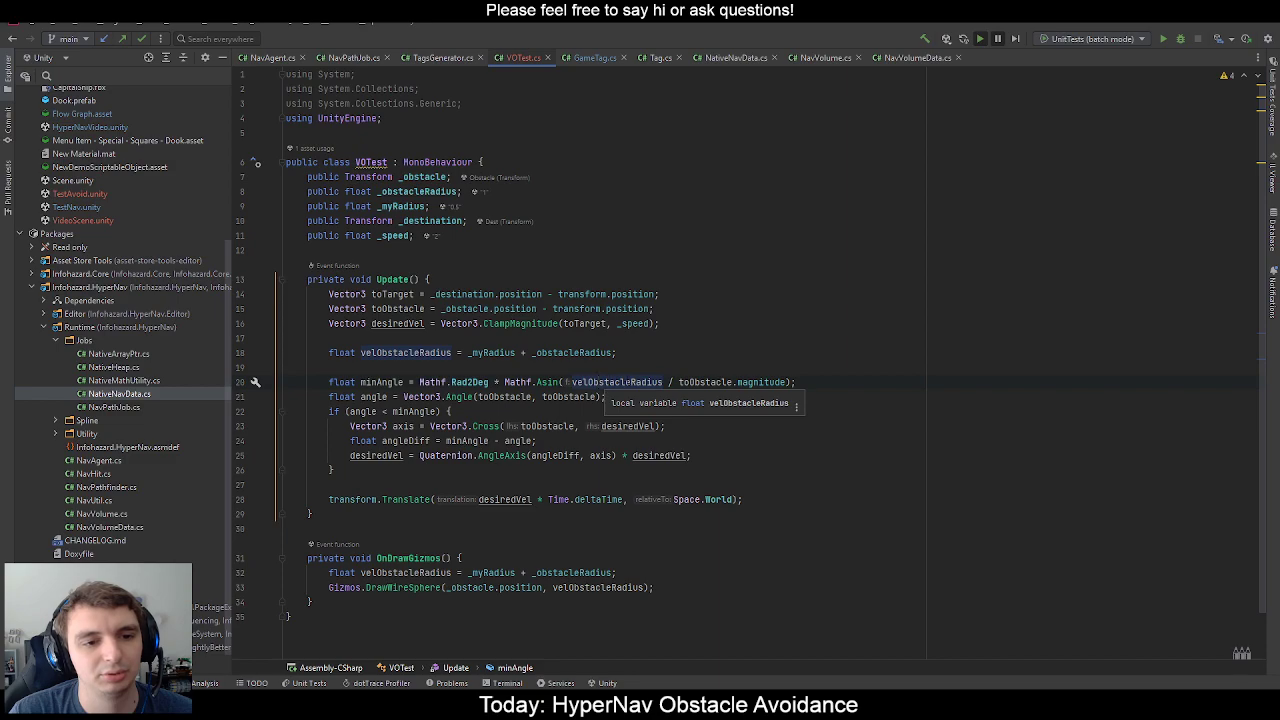
pyautogui.hotkey('alt', 'Tab')
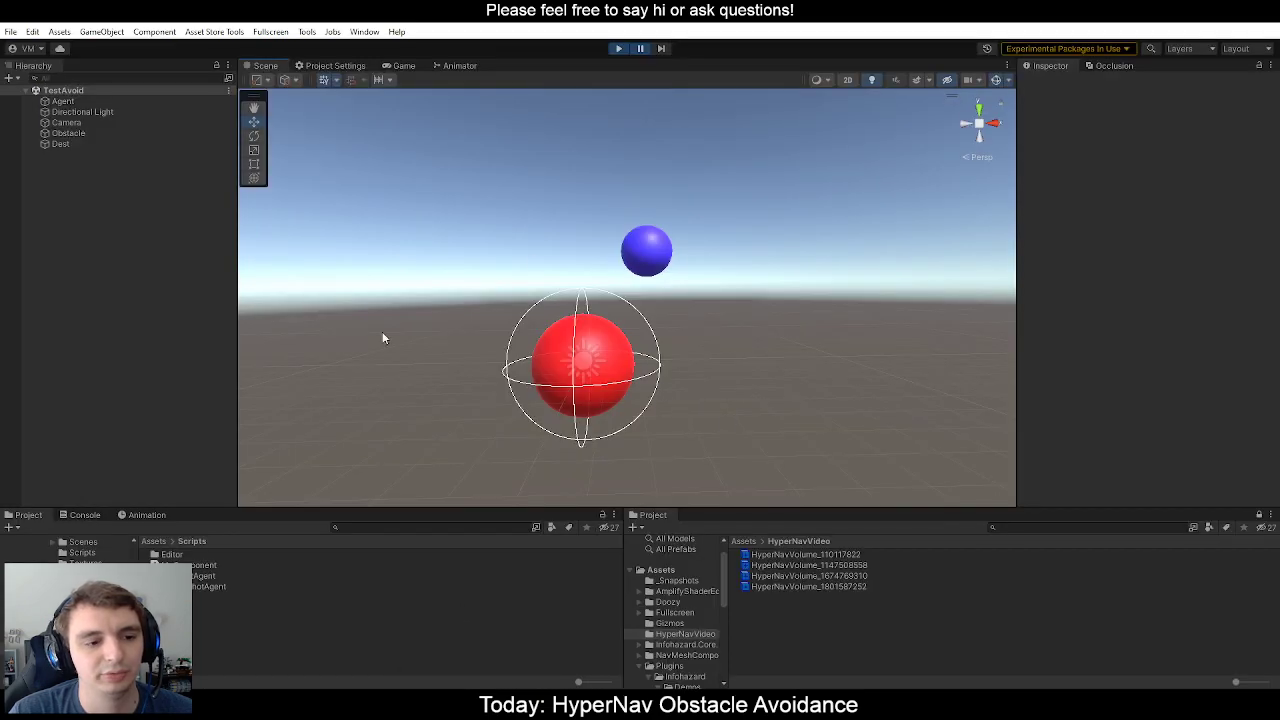
pyautogui.click(72, 102)
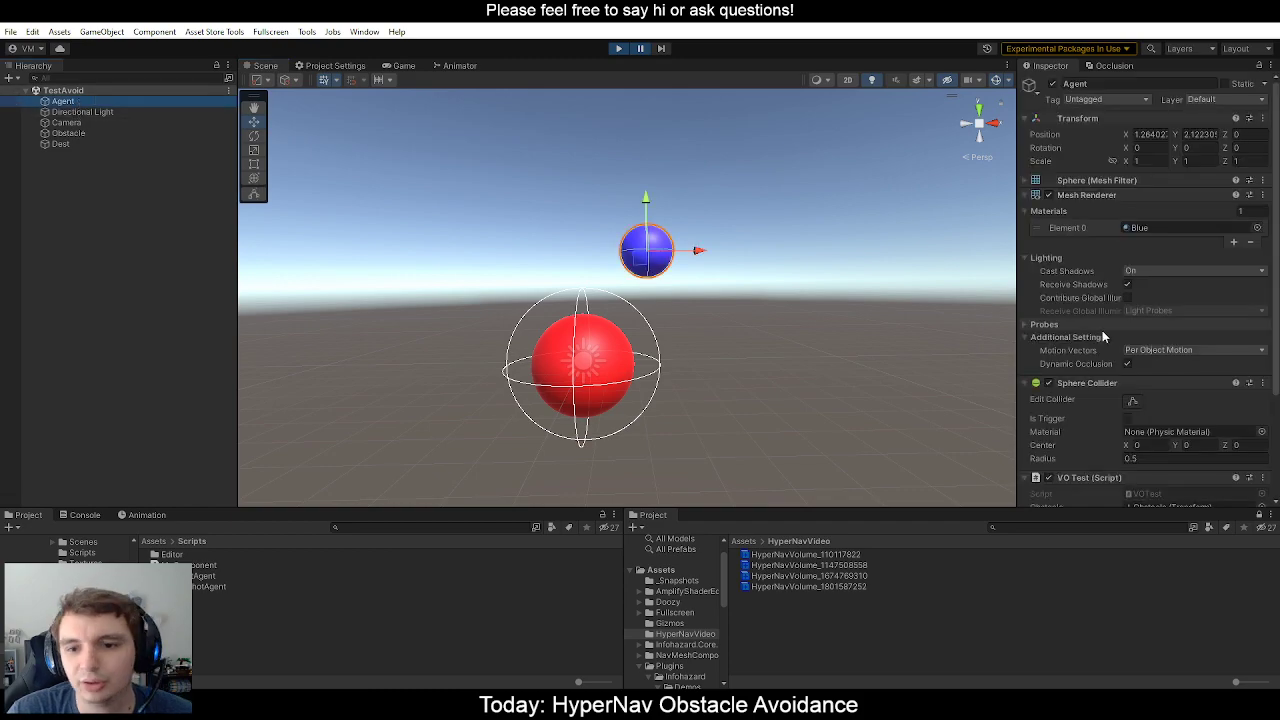
pyautogui.scroll(-5, 1150, 400)
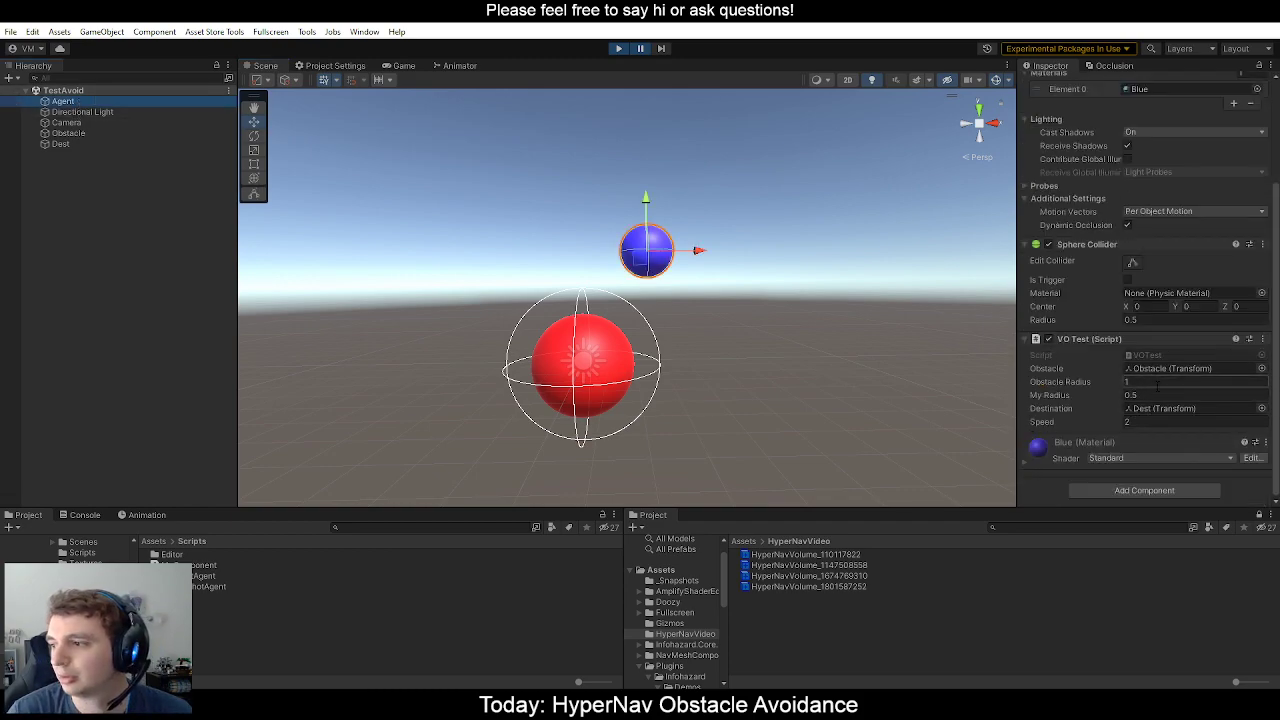
# Return to VOTest.cs and review the terms of the minAngle calculation and the Vector3.Angle arguments.
pyautogui.hotkey('alt', 'Tab')
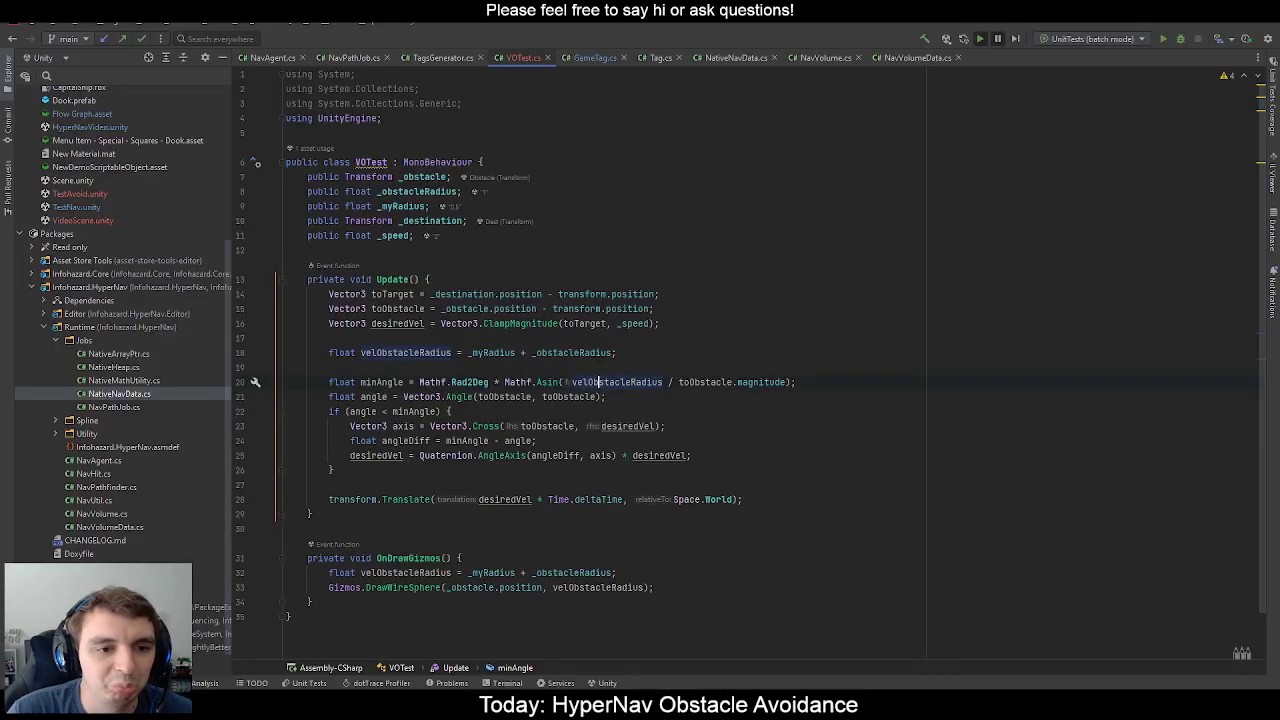
pyautogui.moveTo(463, 397)
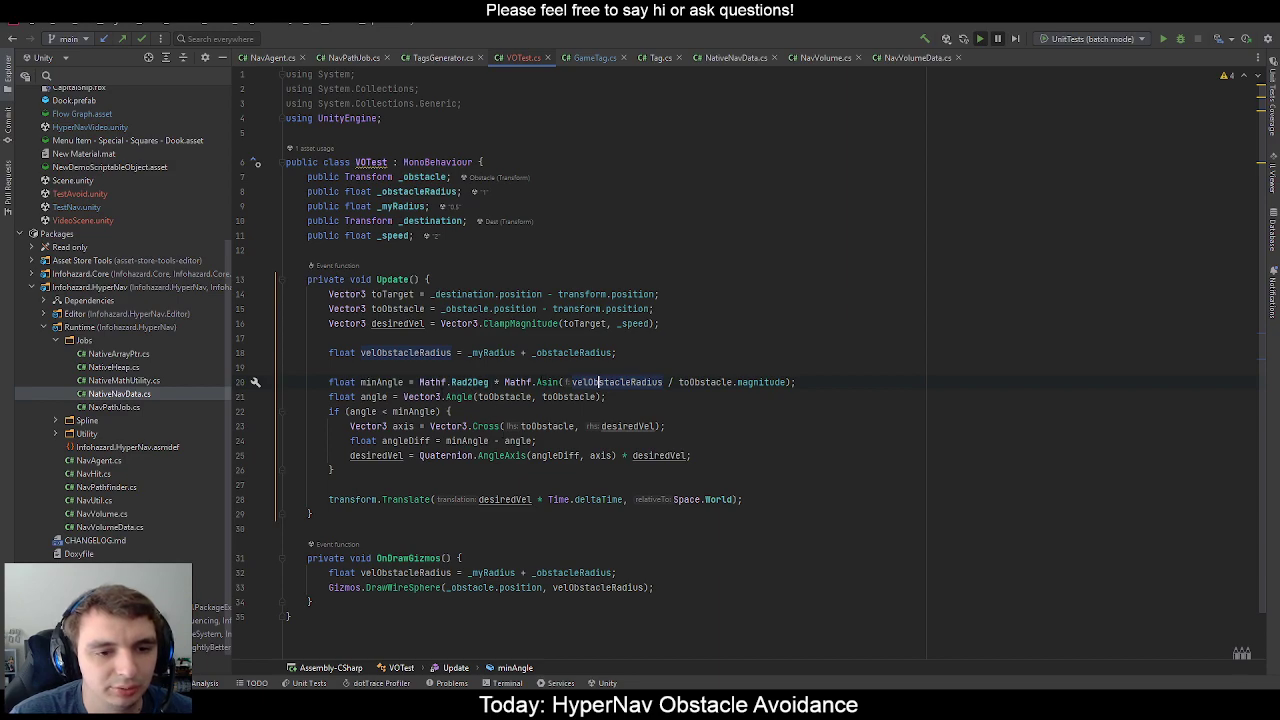
pyautogui.moveTo(546, 383)
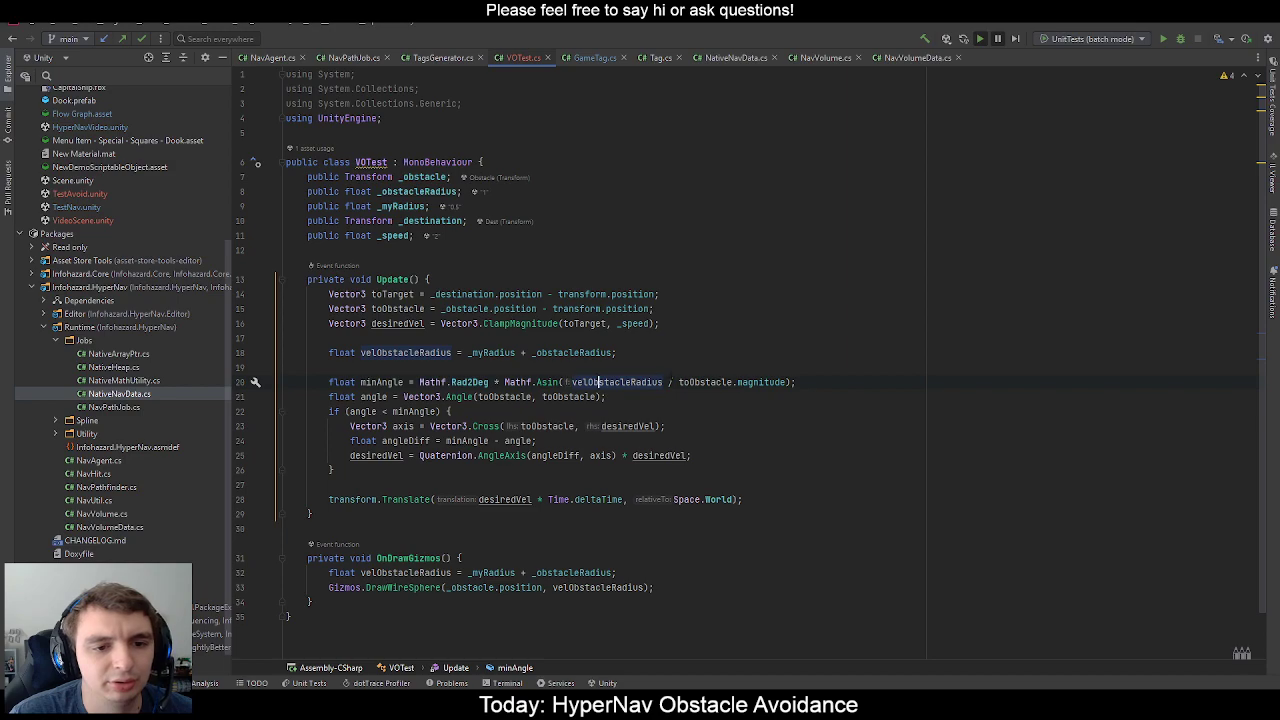
pyautogui.click(716, 382)
pyautogui.click(764, 382)
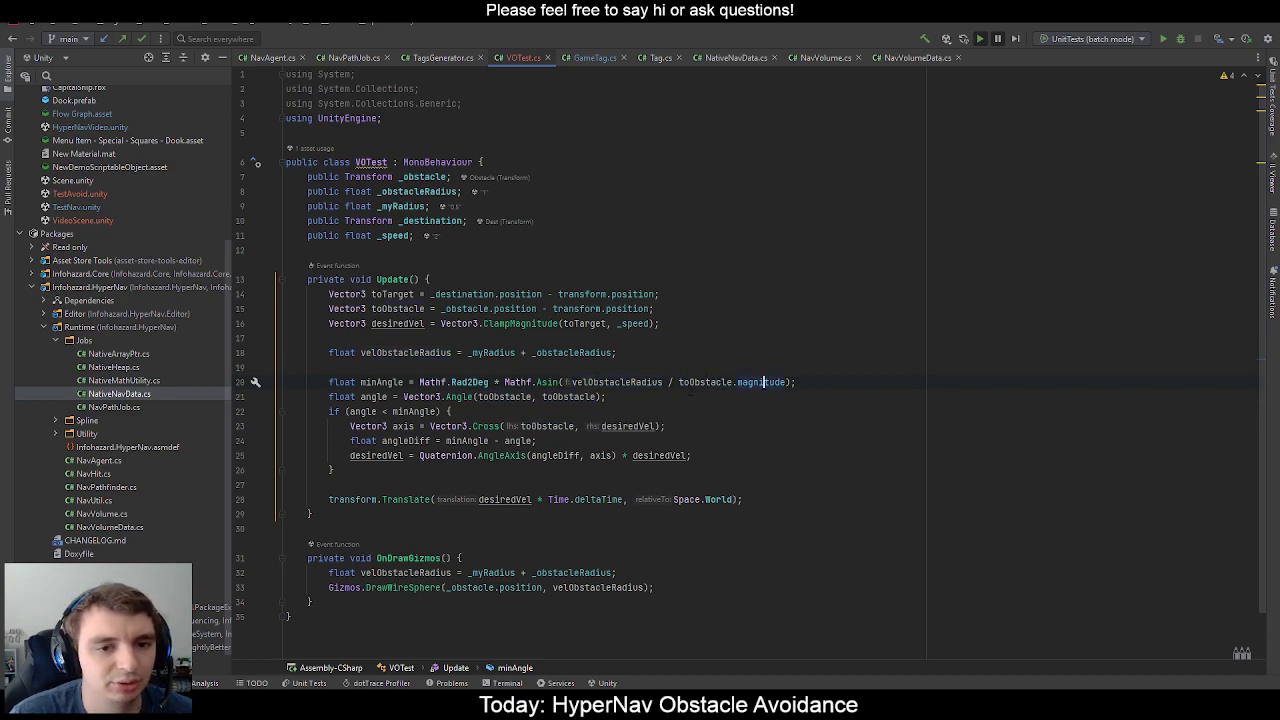
pyautogui.moveTo(762, 386)
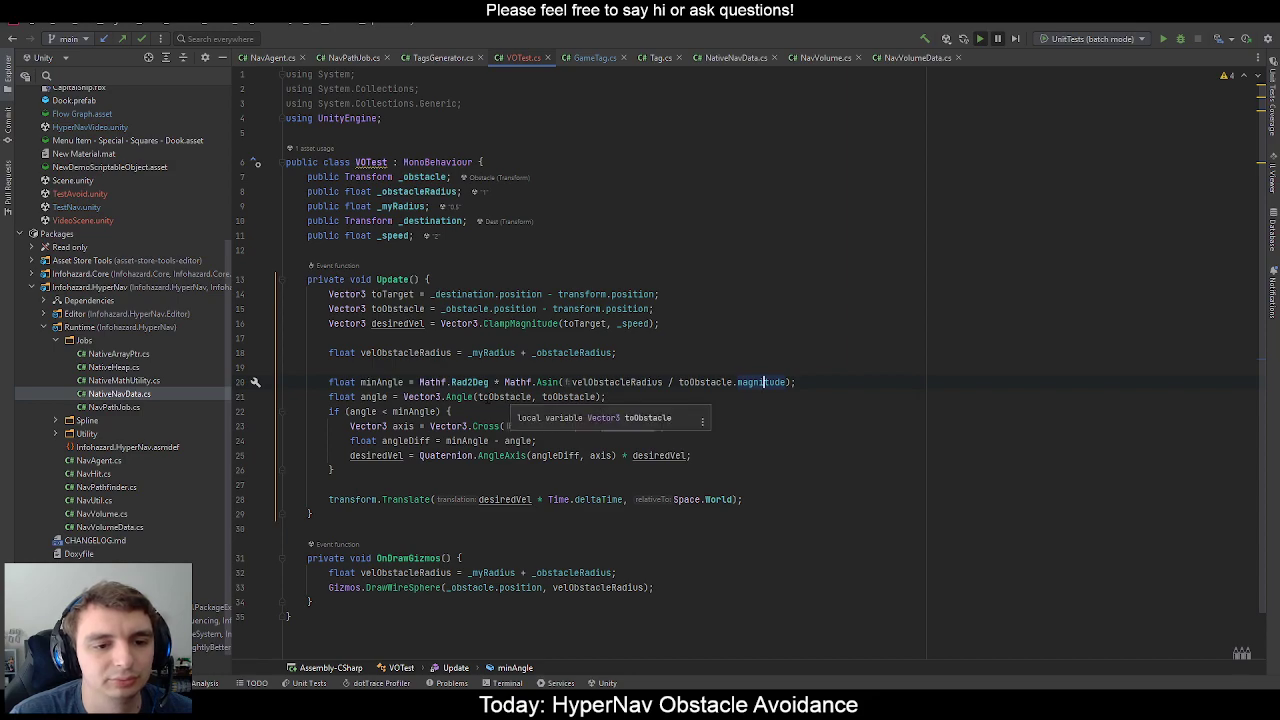
pyautogui.click(506, 397)
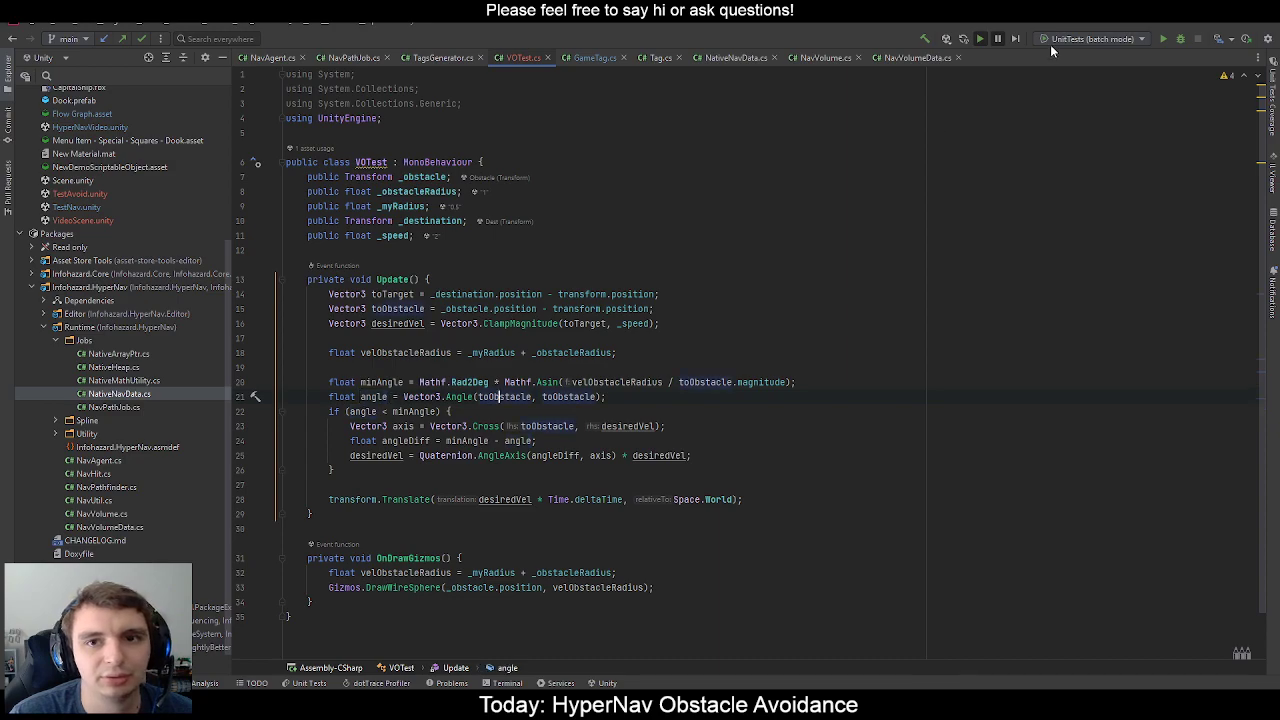
# Stop Play mode and replace the second Vector3.Angle argument in the angle declaration with desiredVel.
pyautogui.click(980, 43)
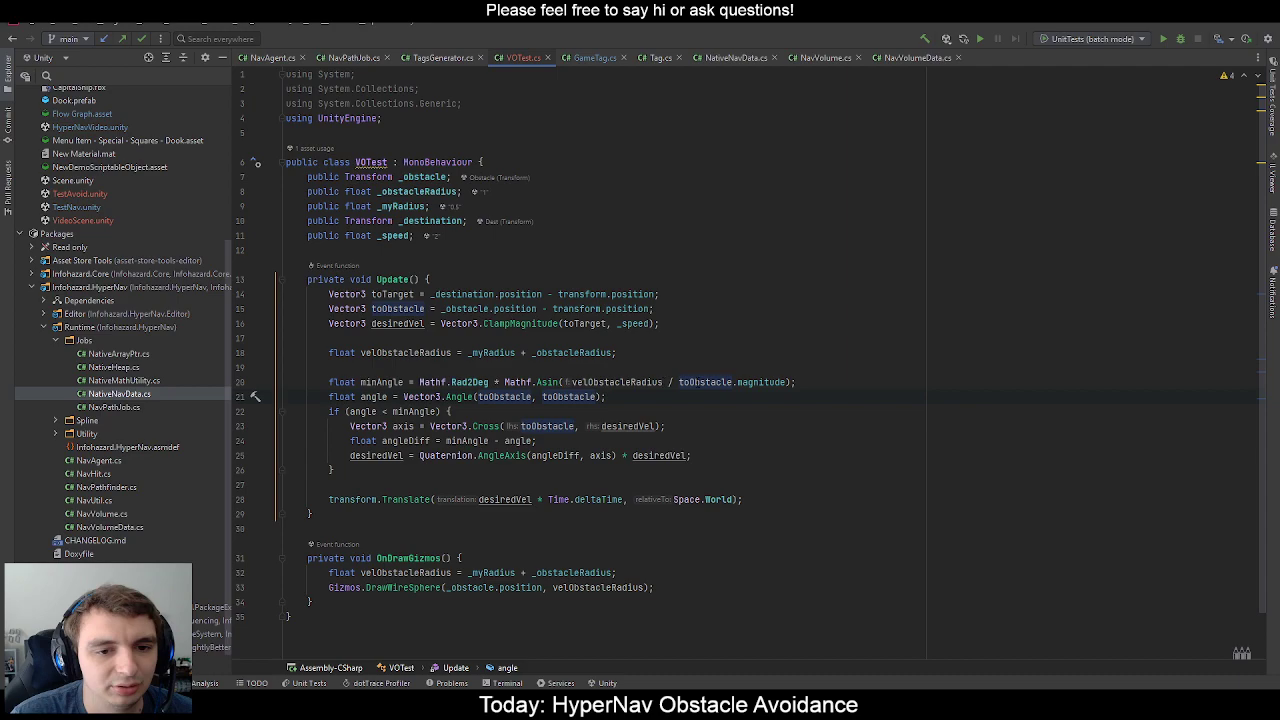
pyautogui.click(655, 426)
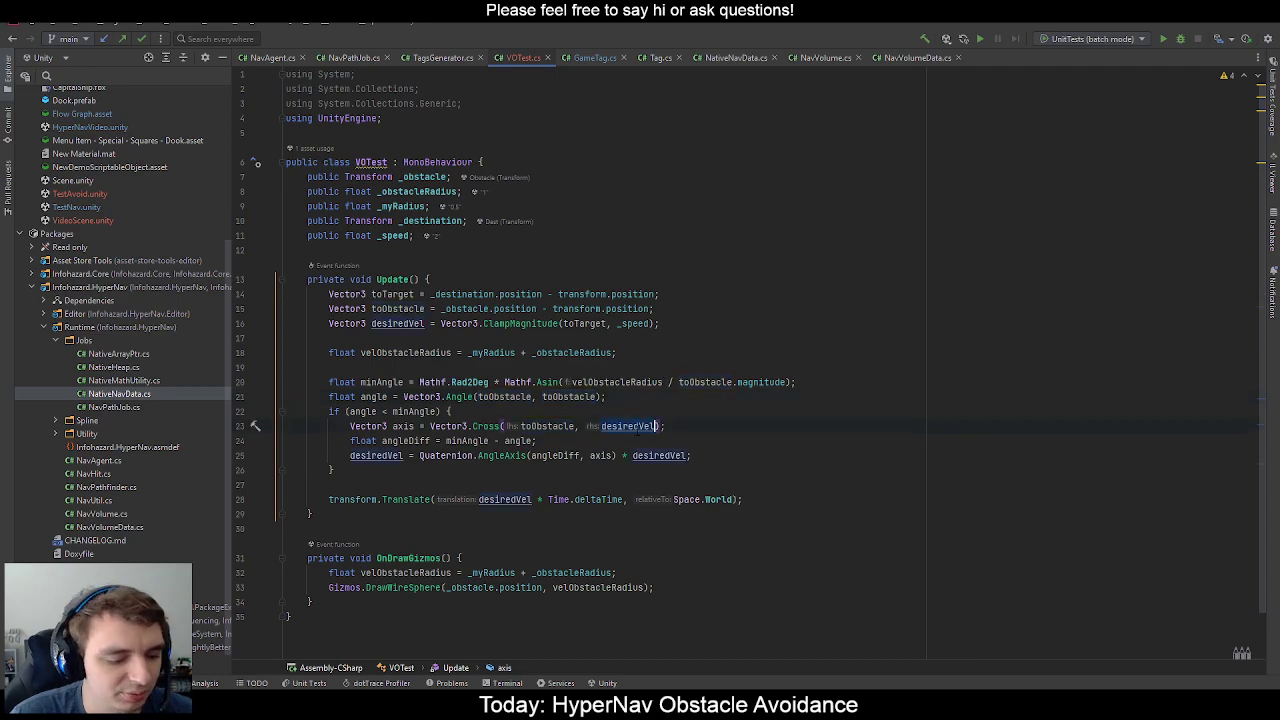
pyautogui.hotkey('ctrl', 'c')
pyautogui.doubleClick(573, 397)
pyautogui.hotkey('ctrl', 'v')
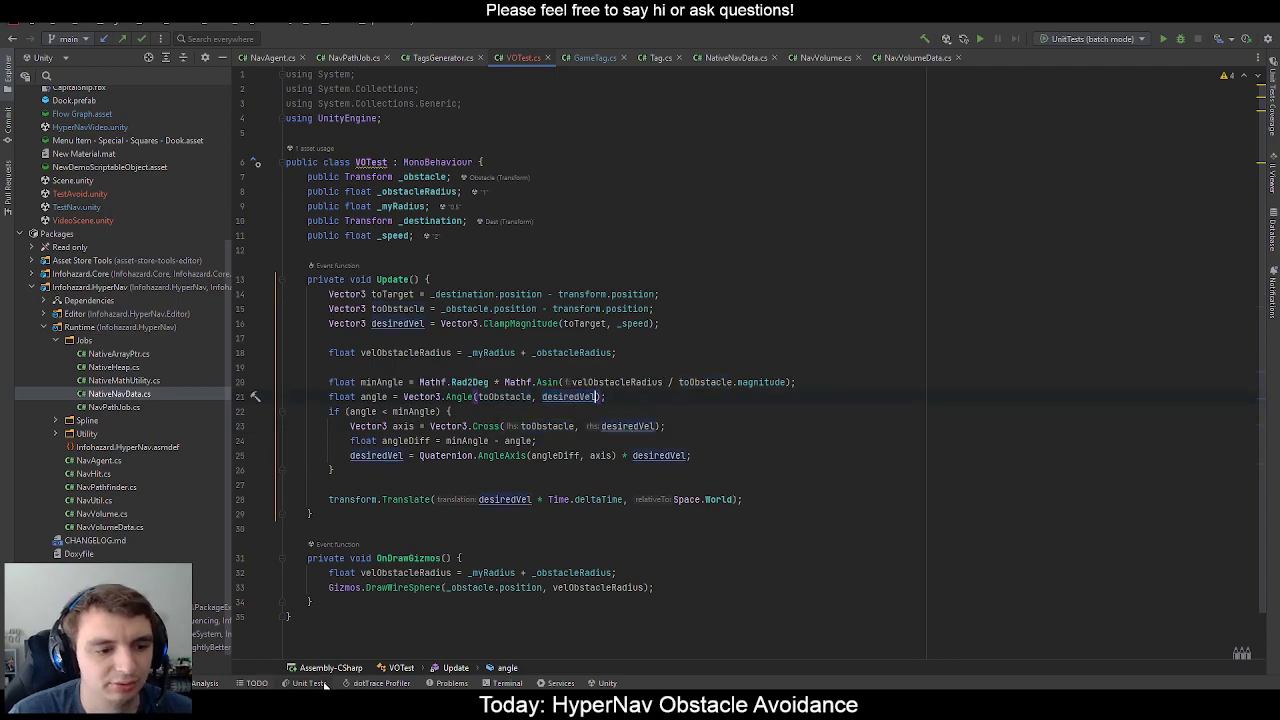
# Switch to Unity, run the scene again and watch the agent's path in the Scene view.
pyautogui.hotkey('alt', 'Tab')
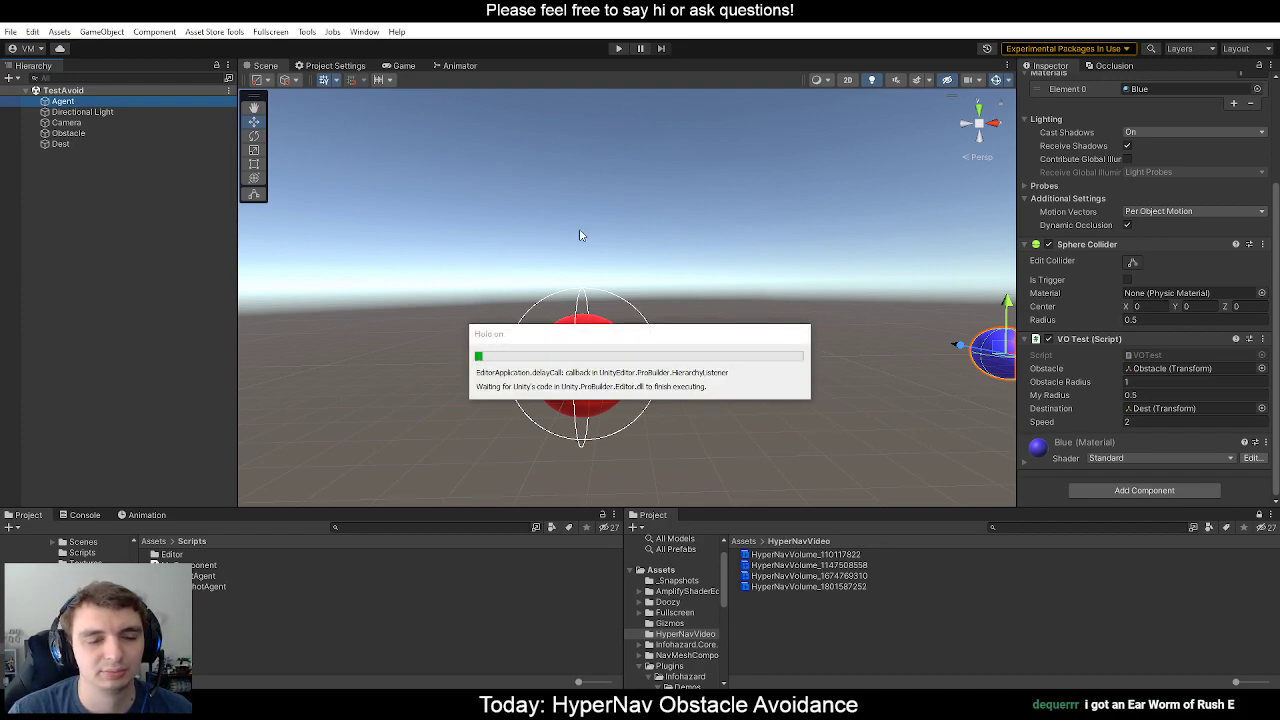
pyautogui.click(619, 48)
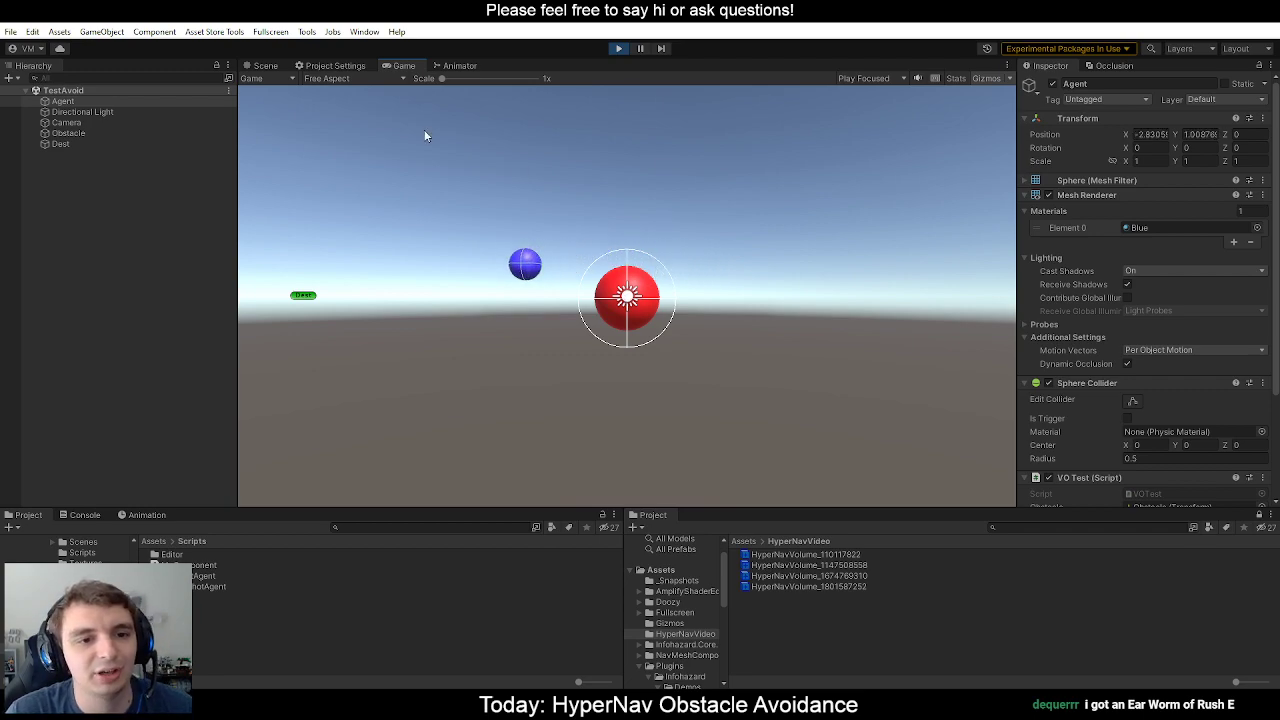
pyautogui.click(265, 65)
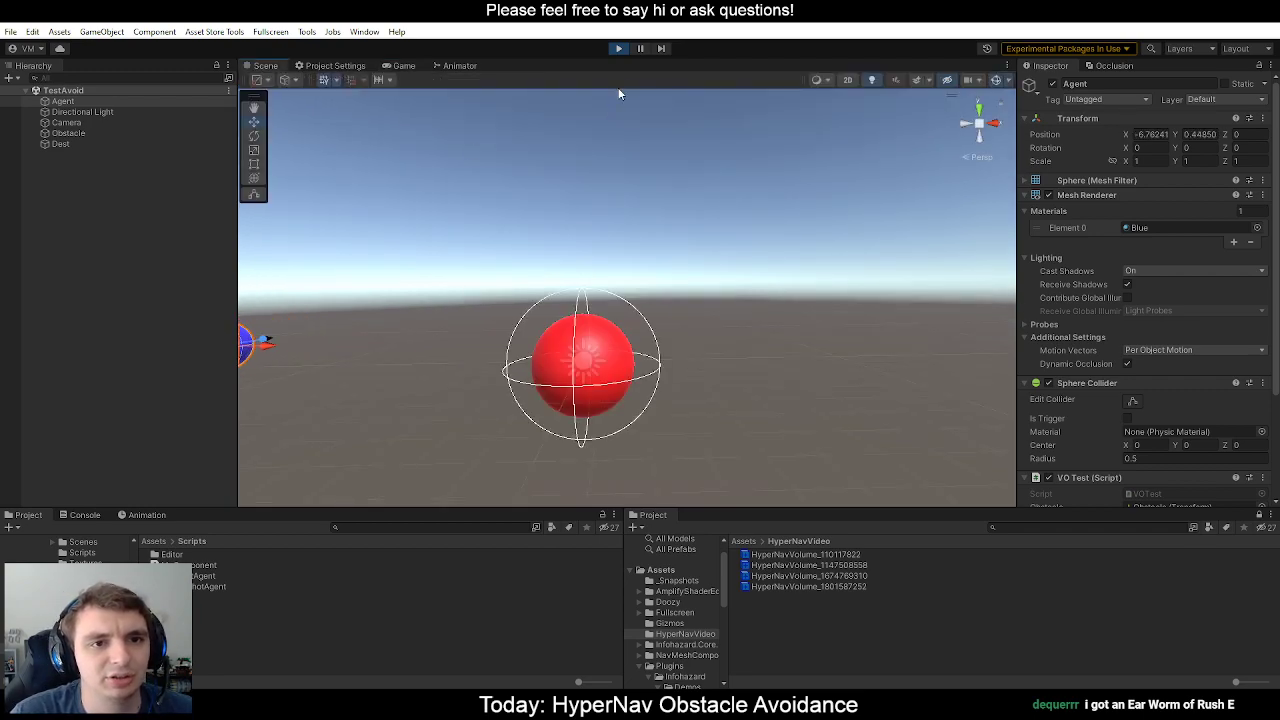
# Rerun the TestAvoid scene, observe the Agent's path around the red obstacle in the Scene view, and stop playback.
pyautogui.click(619, 49)
pyautogui.click(618, 48)
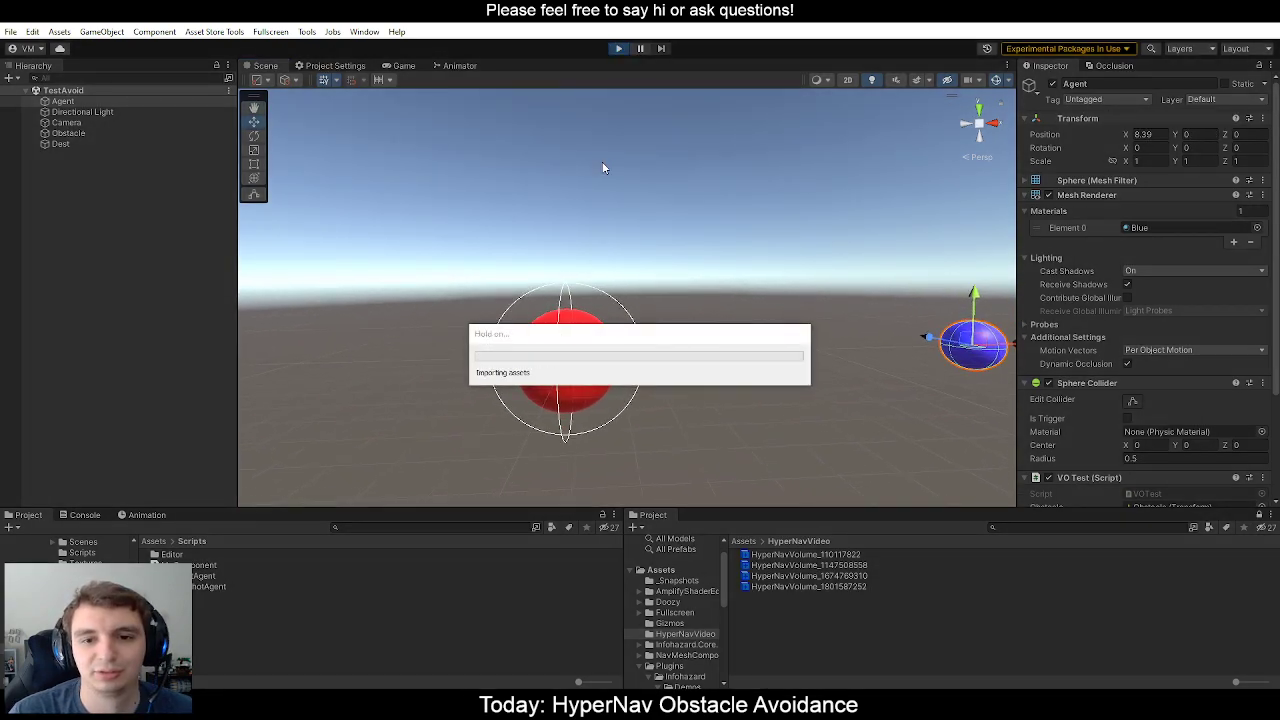
pyautogui.click(271, 67)
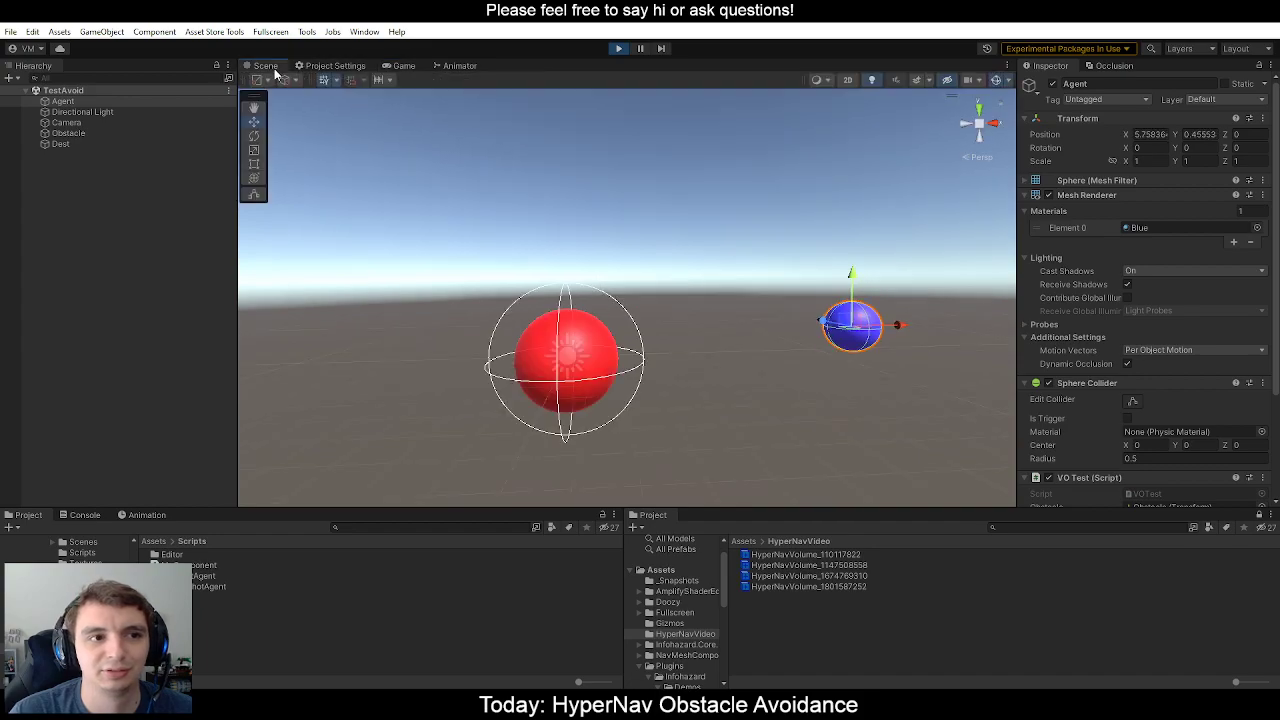
pyautogui.press('w')
pyautogui.moveTo(649, 200); pyautogui.dragTo(587, 262, button='right')
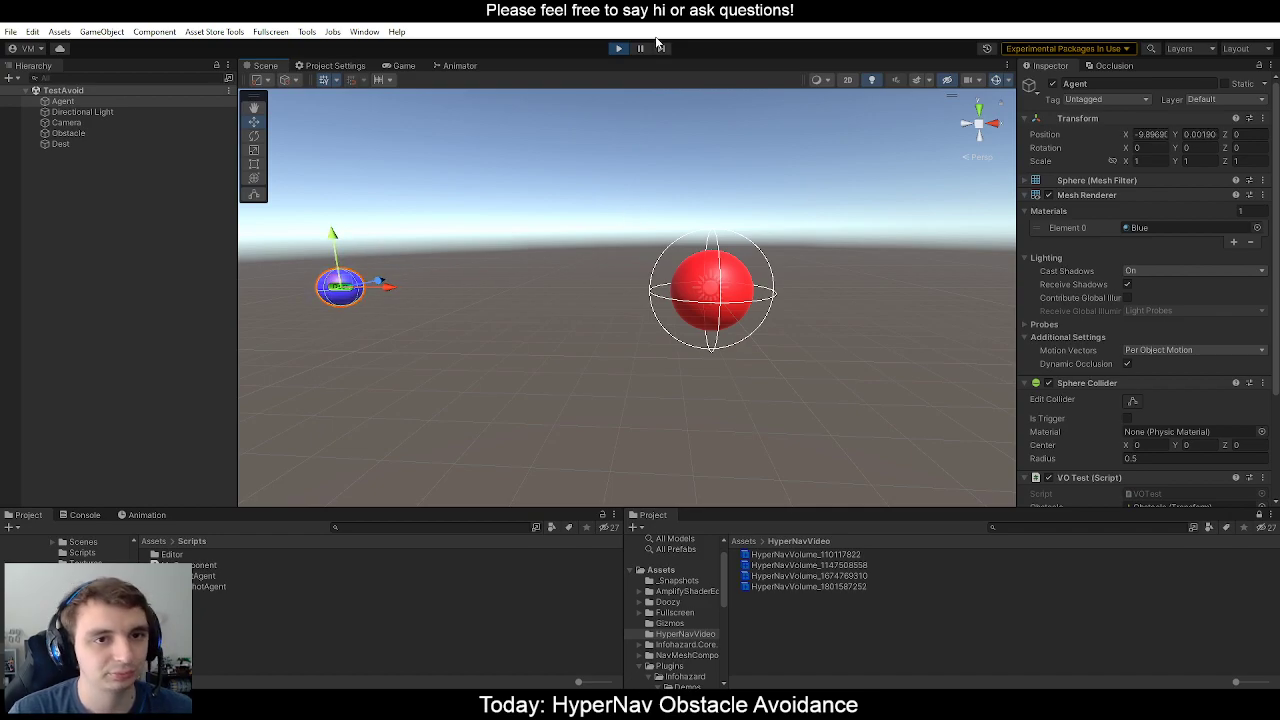
pyautogui.click(618, 48)
# Switch to the code editor and declare a public float _bufferRadius below _myRadius in the VOTest class.
pyautogui.hotkey('alt', 'Tab')
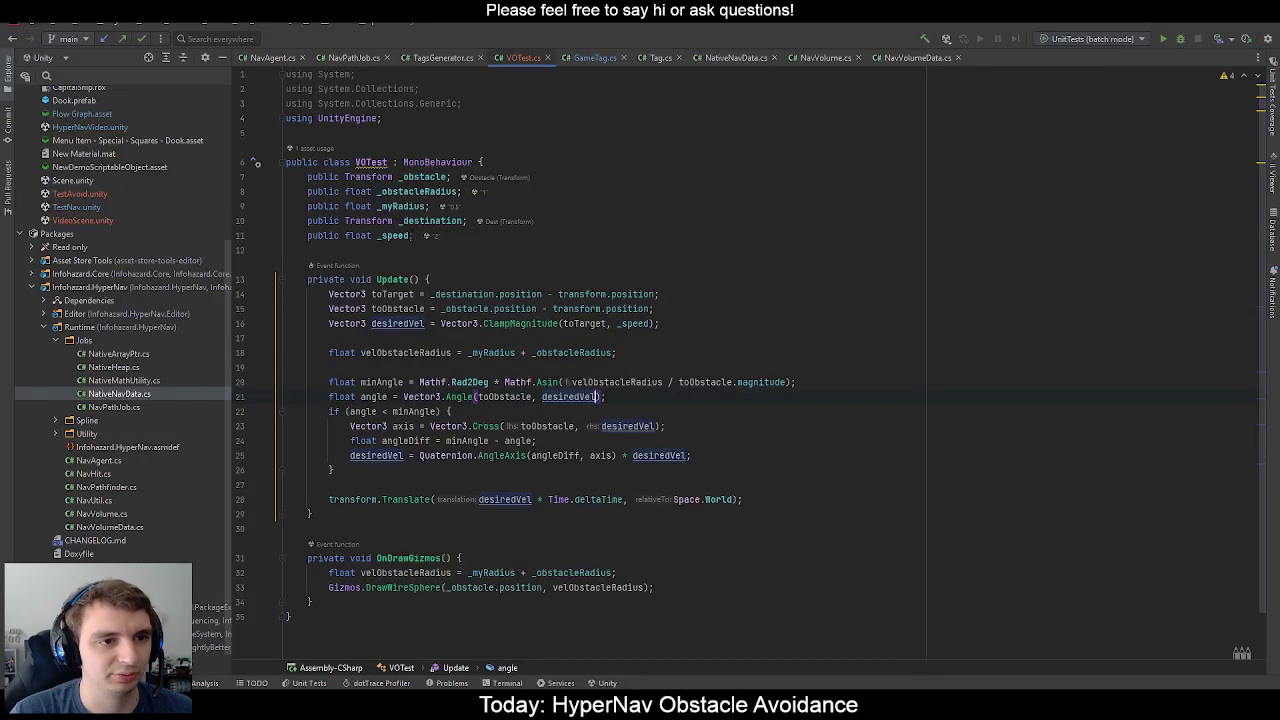
pyautogui.click(440, 207)
pyautogui.press('Return')
pyautogui.write('public float _bufferR')
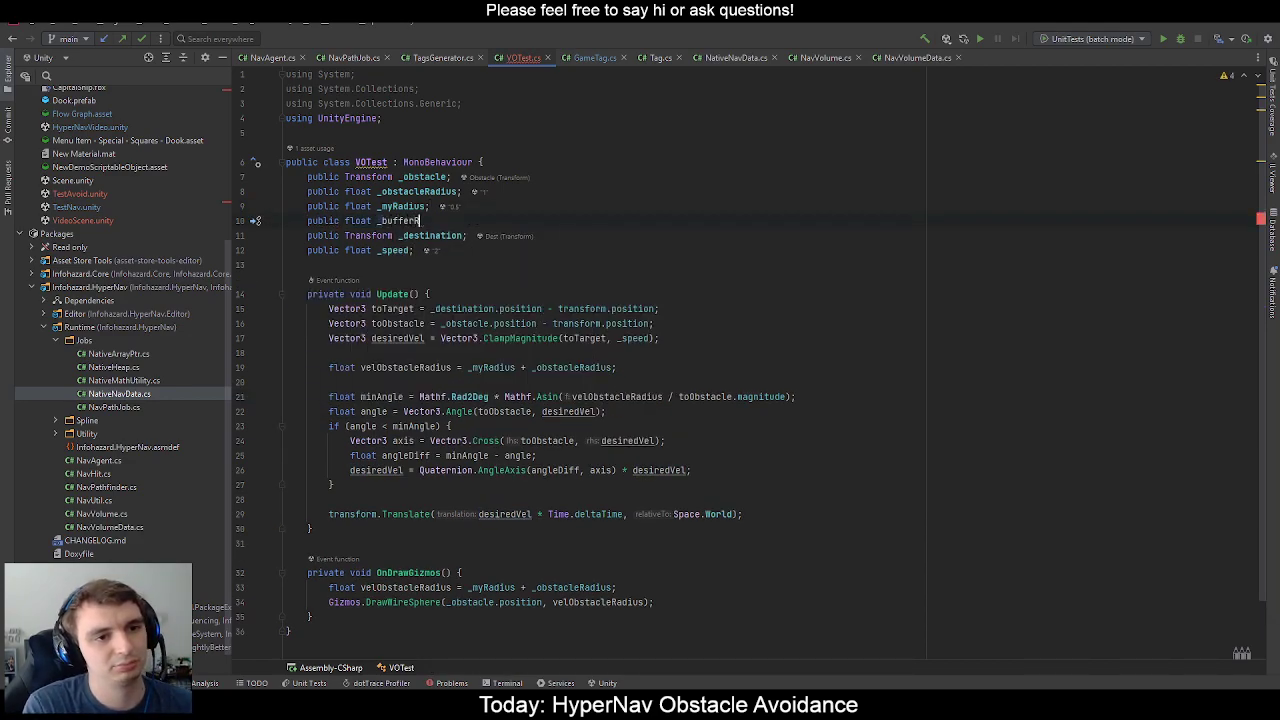
pyautogui.write('adius;')
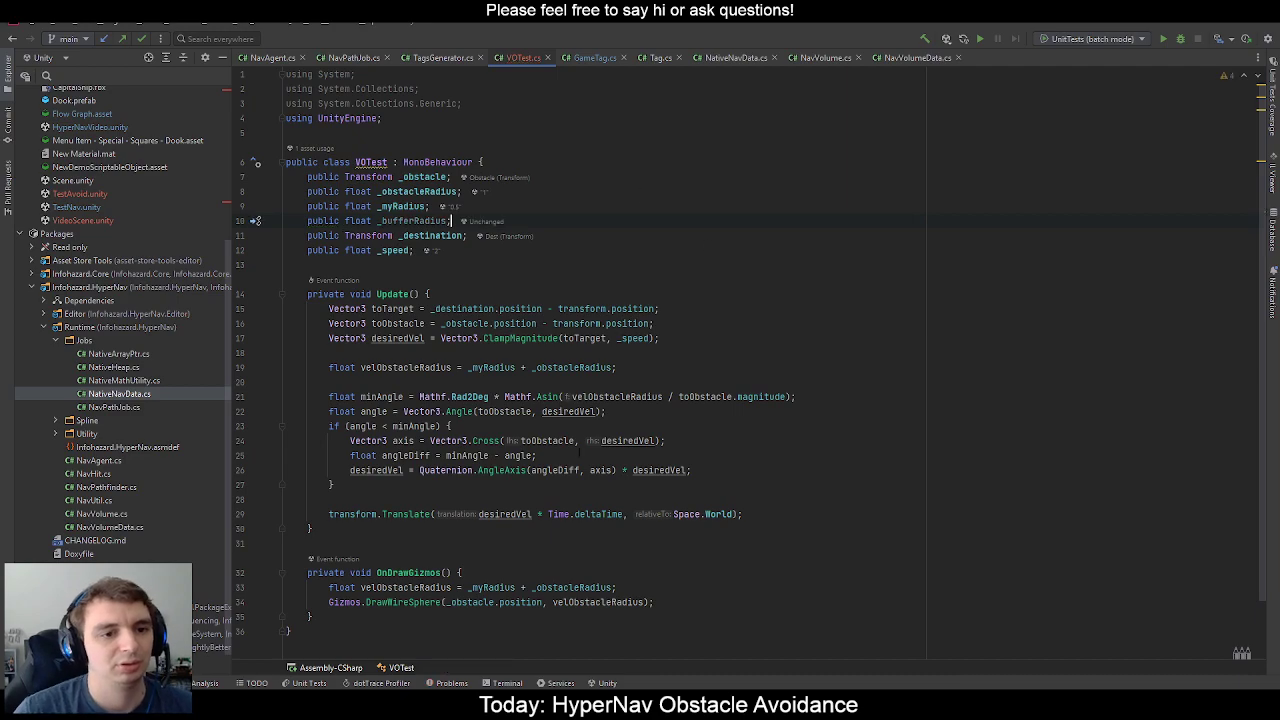
# Add _bufferRadius to the velObstacleRadius sum in both the Update and OnDrawGizmos methods.
pyautogui.press('Left')
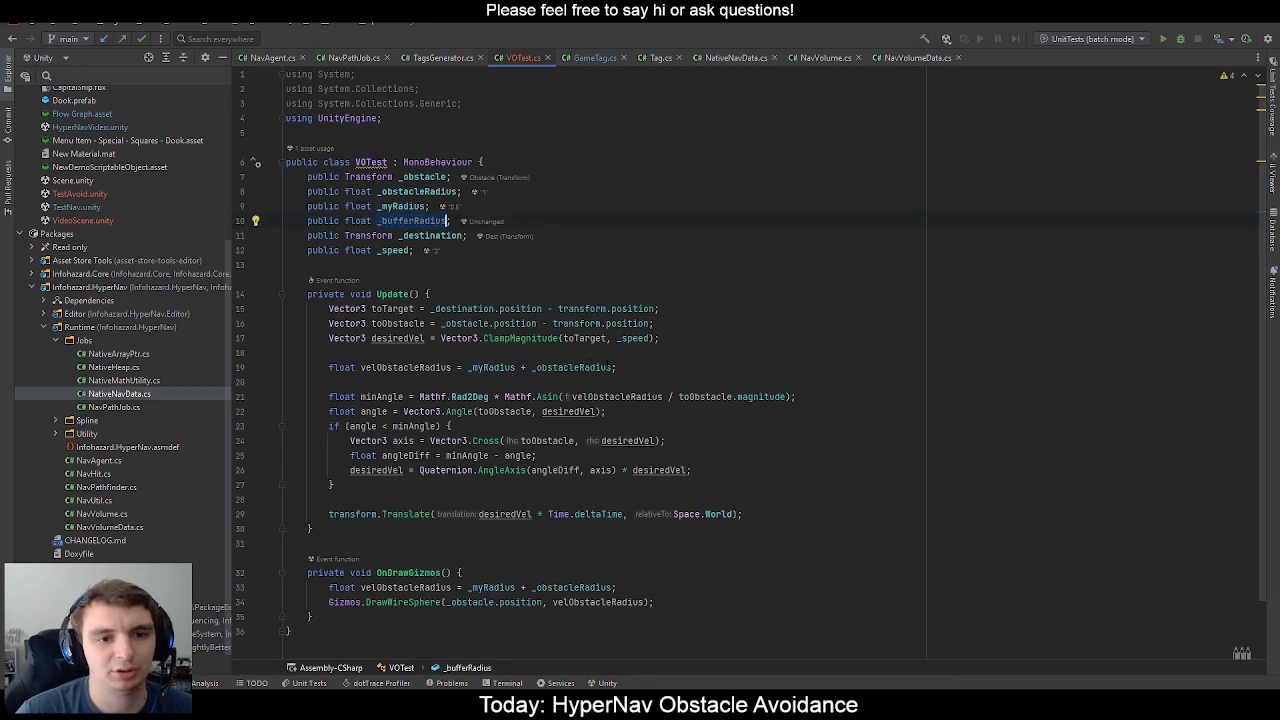
pyautogui.click(614, 367)
pyautogui.press('BackSpace')
pyautogui.write('+ _bufferRadius')
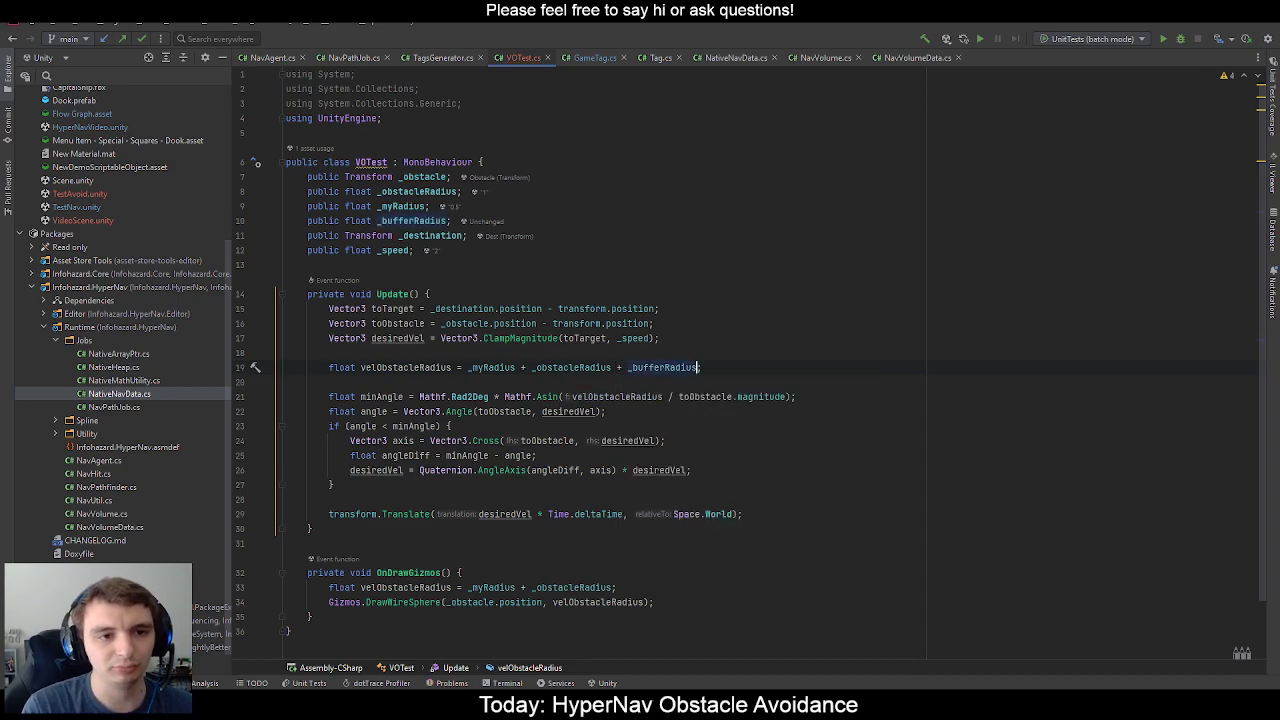
pyautogui.click(611, 587)
pyautogui.write('+ _bufferRadius')
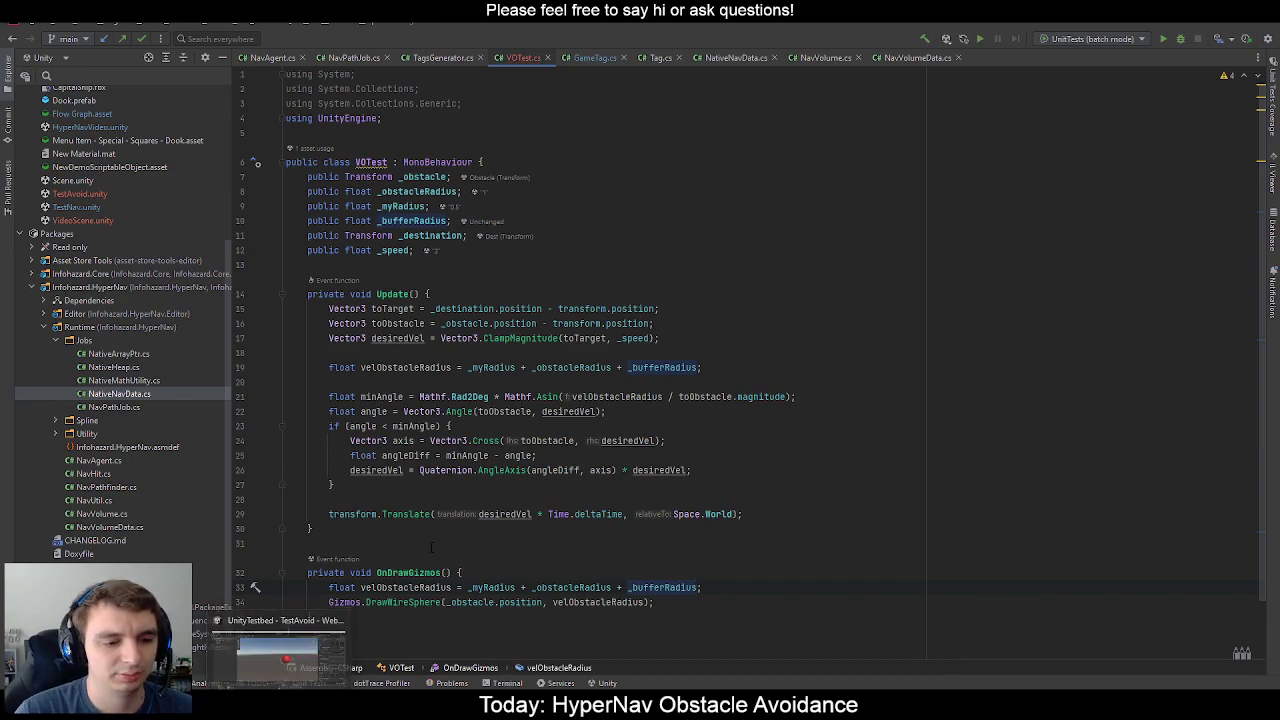
# Switch to Unity and set the Agent's Buffer Radius to 0.1 in its VO Test component.
pyautogui.hotkey('alt', 'Tab')
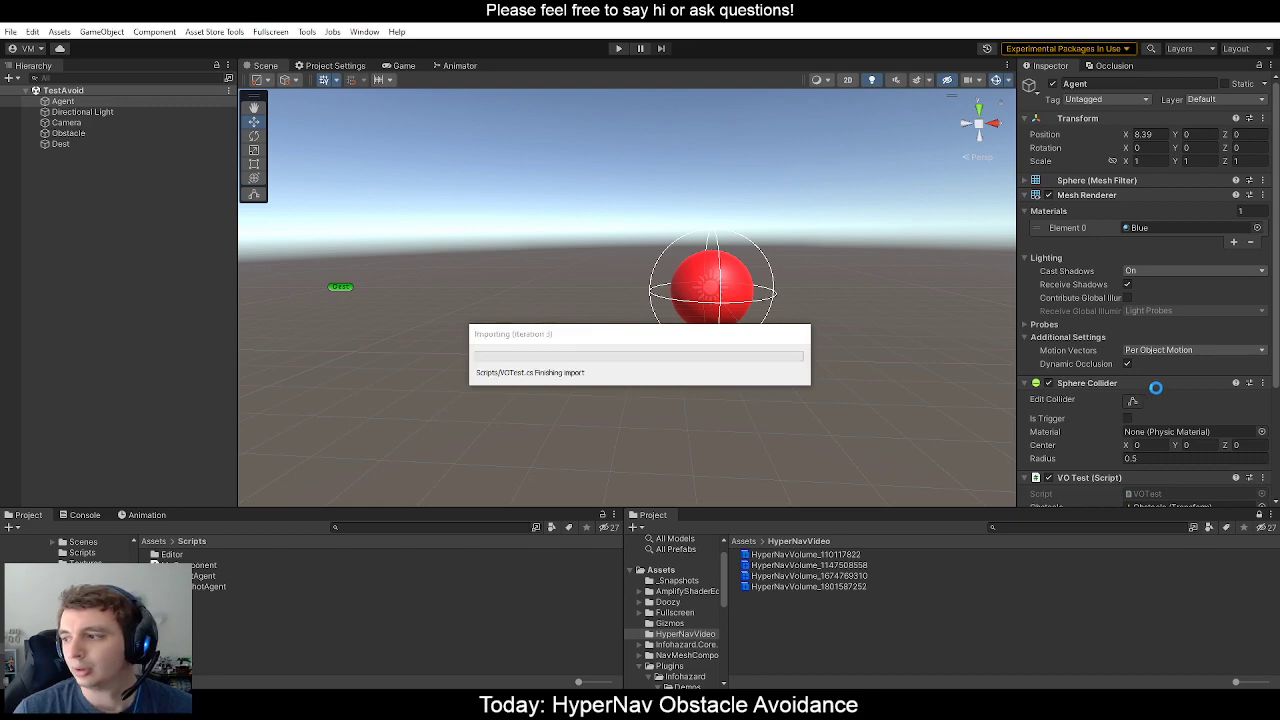
pyautogui.scroll(-5, 1197, 386)
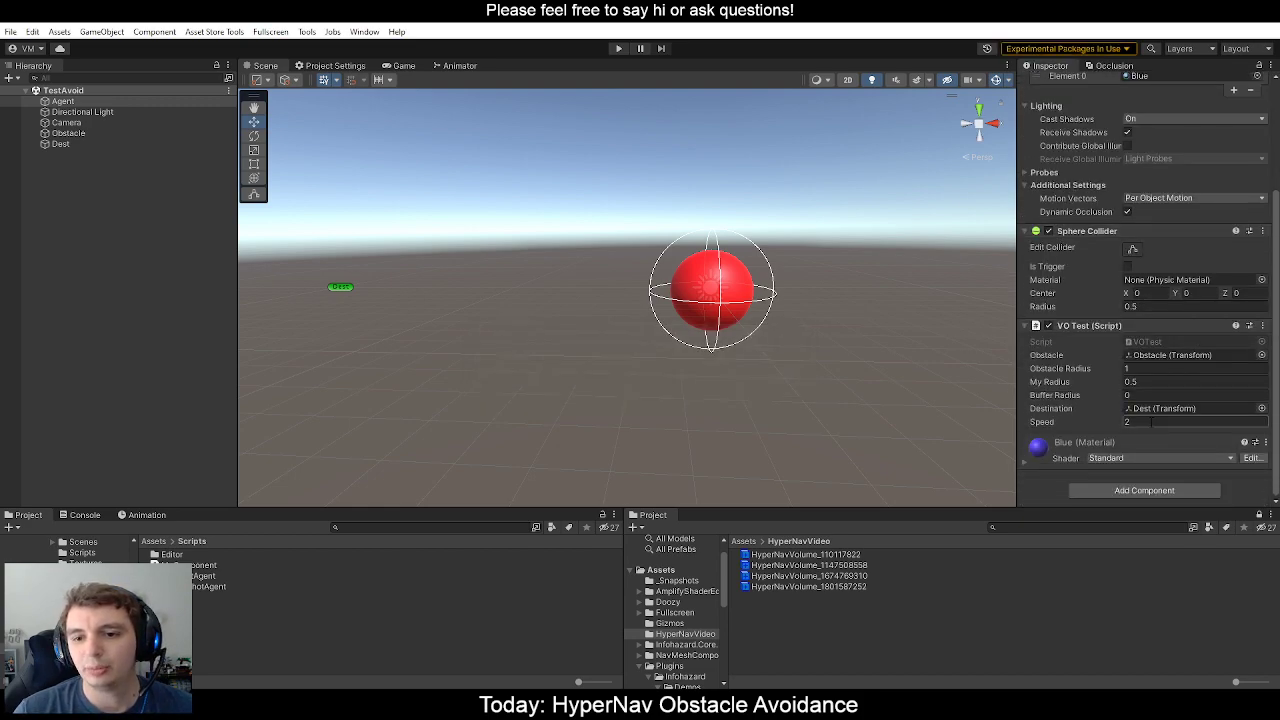
pyautogui.click(1145, 396)
pyautogui.write('0.1')
# Play-test the Agent's obstacle avoidance, stop playback, and inspect the wire sphere around the obstacle up close.
pyautogui.click(618, 48)
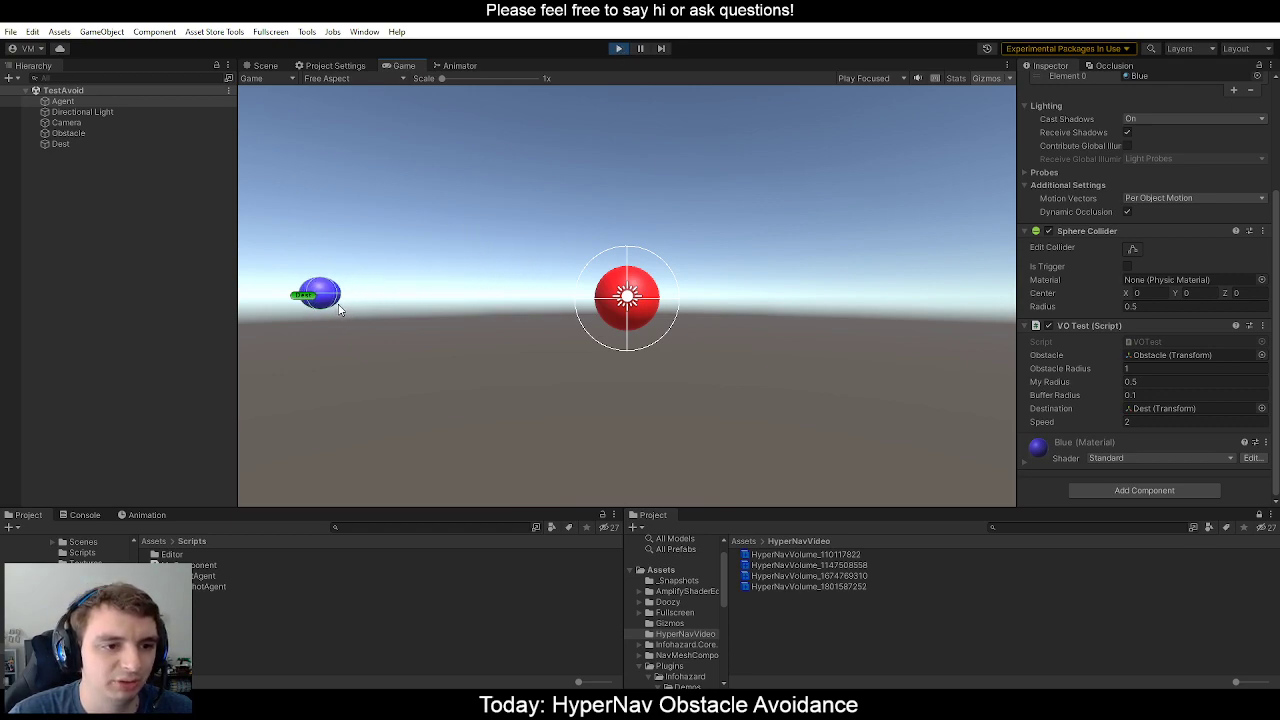
pyautogui.click(618, 49)
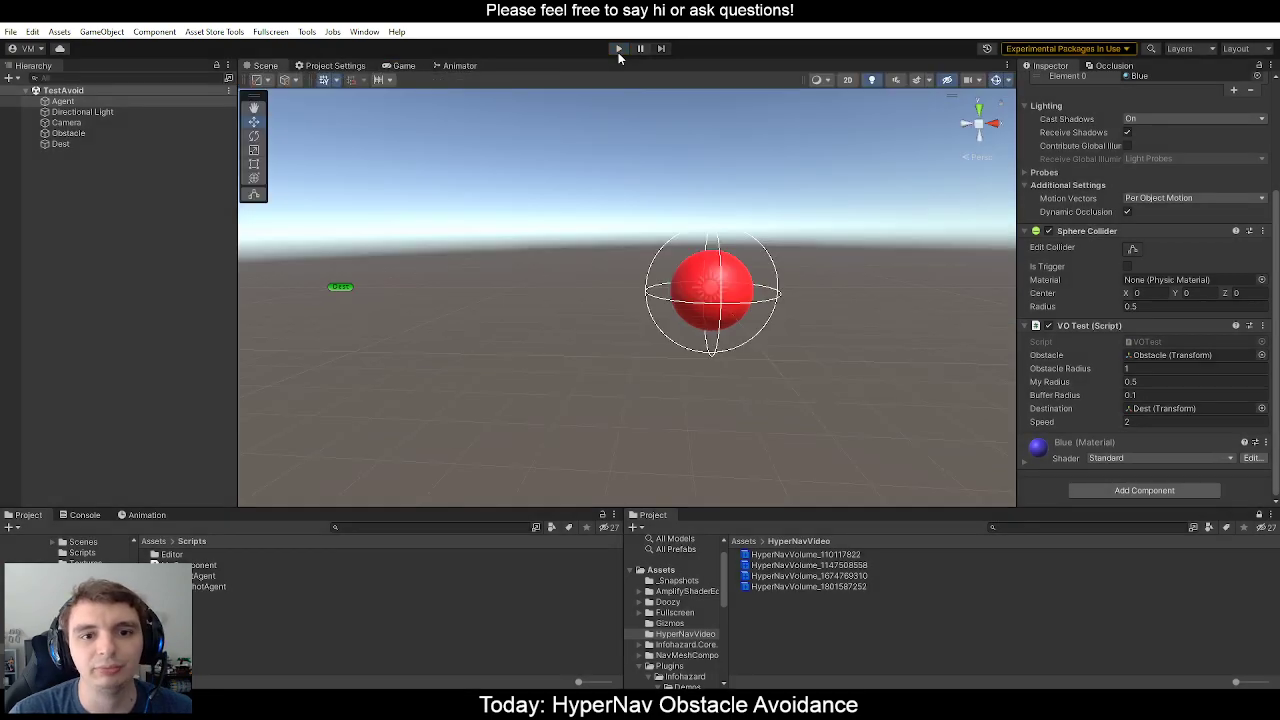
pyautogui.press('w')
pyautogui.moveTo(697, 287); pyautogui.dragTo(671, 314, button='right')
pyautogui.press('s')
pyautogui.press('w')
pyautogui.press('s')
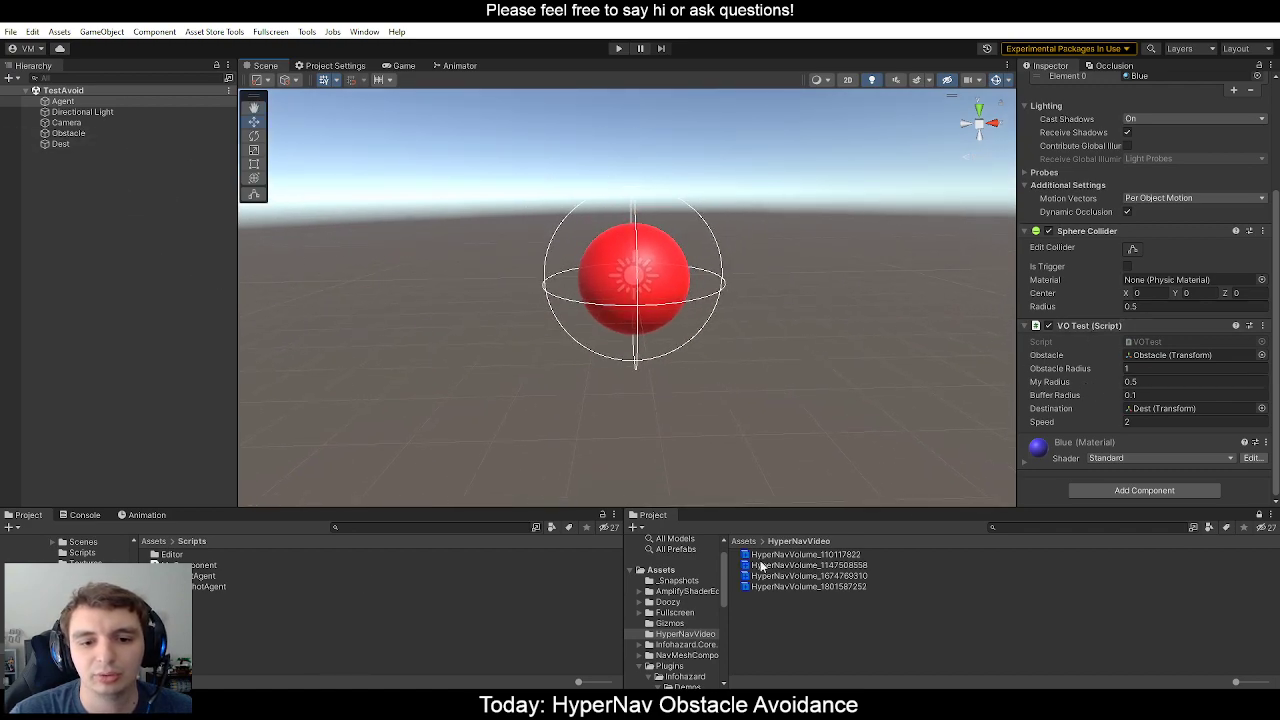
# Create a C# script named TestObstacle in the Scripts folder and attach it to the Obstacle object.
pyautogui.rightClick(196, 624)
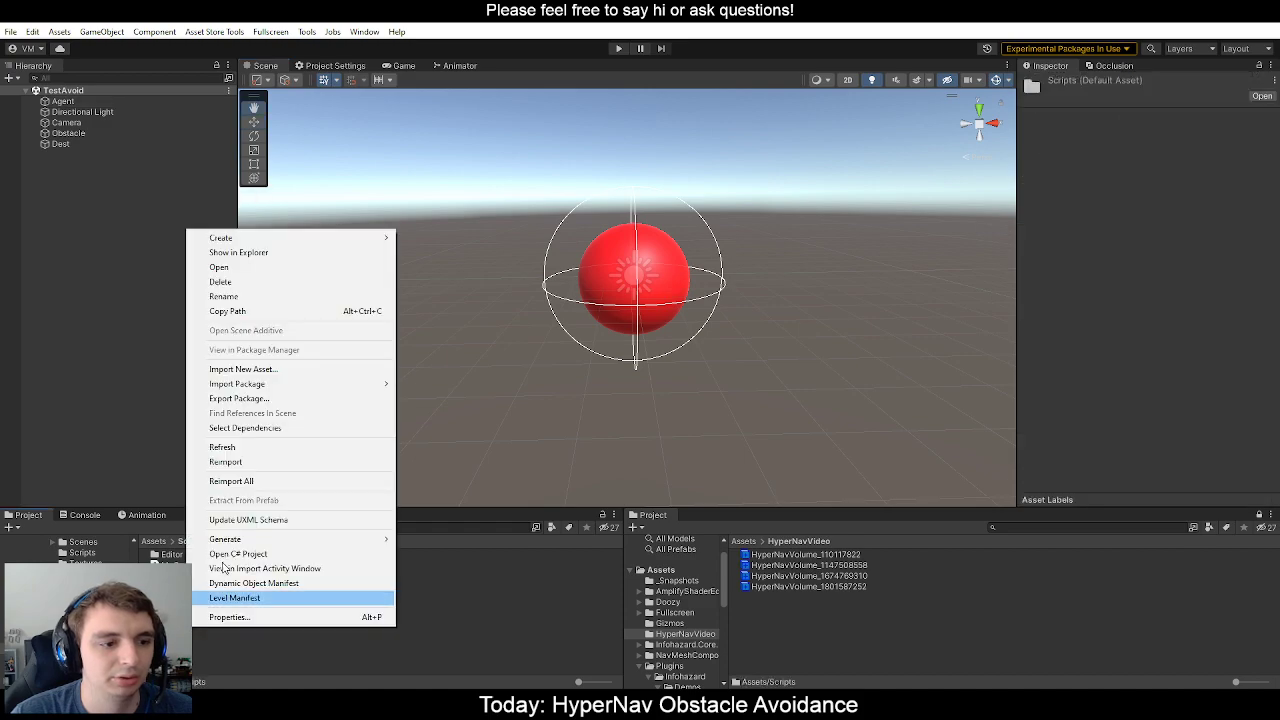
pyautogui.moveTo(268, 242)
pyautogui.click(433, 101)
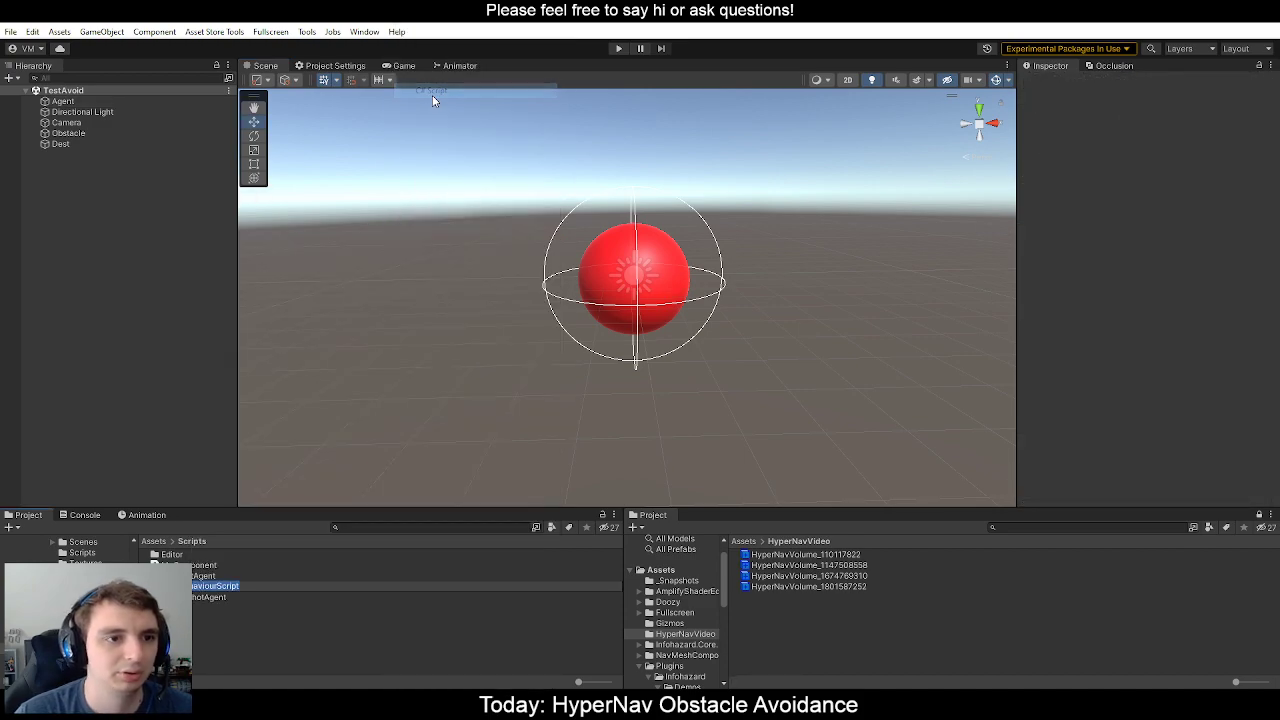
pyautogui.write('TestObstac')
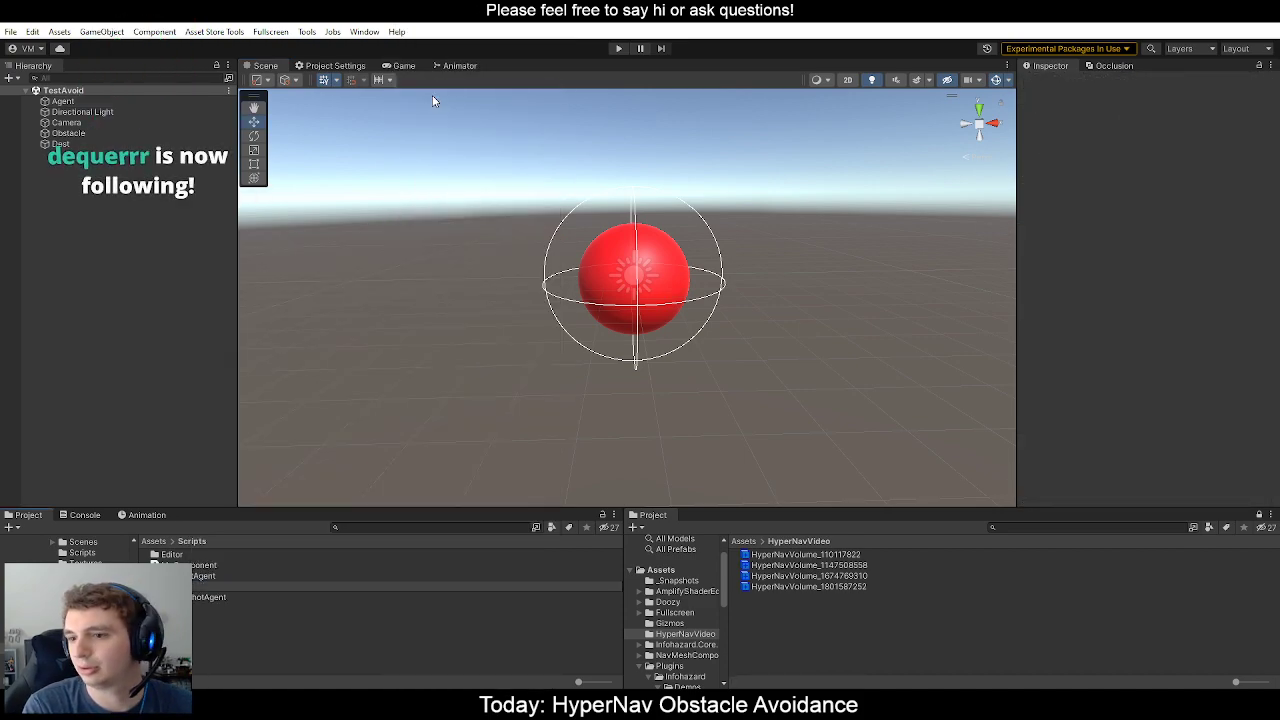
pyautogui.write('le')
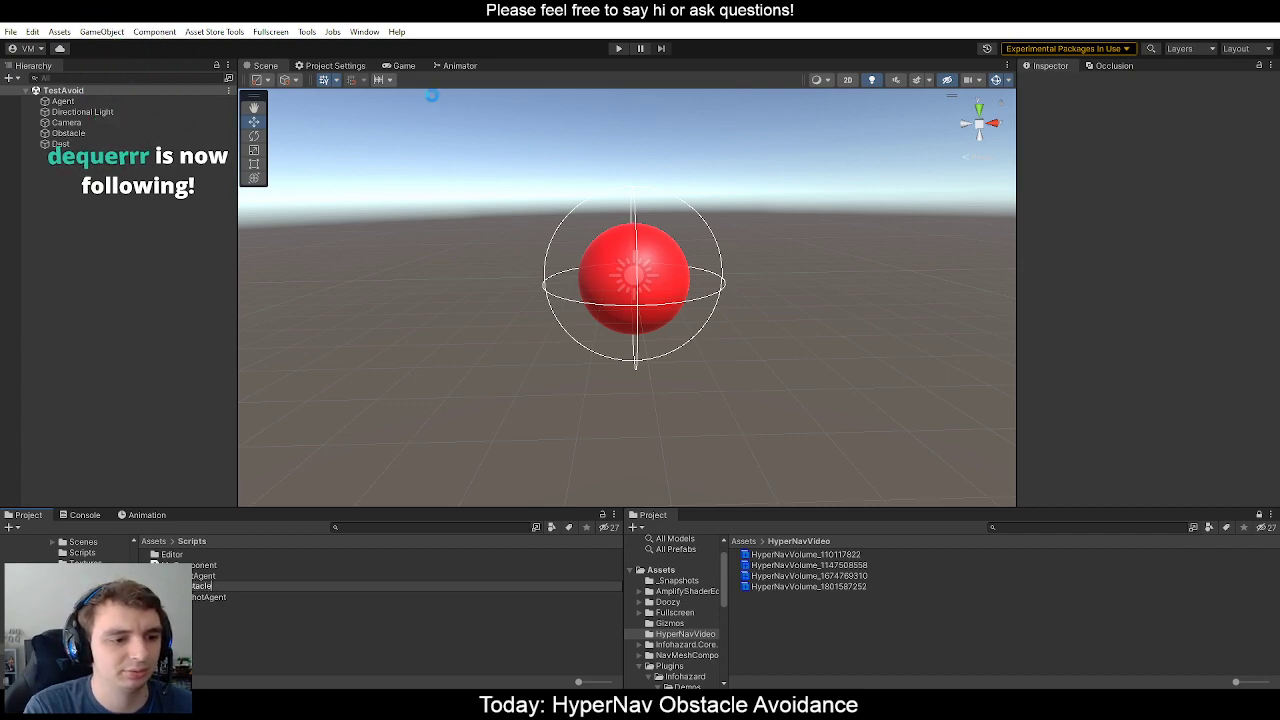
pyautogui.press('Return')
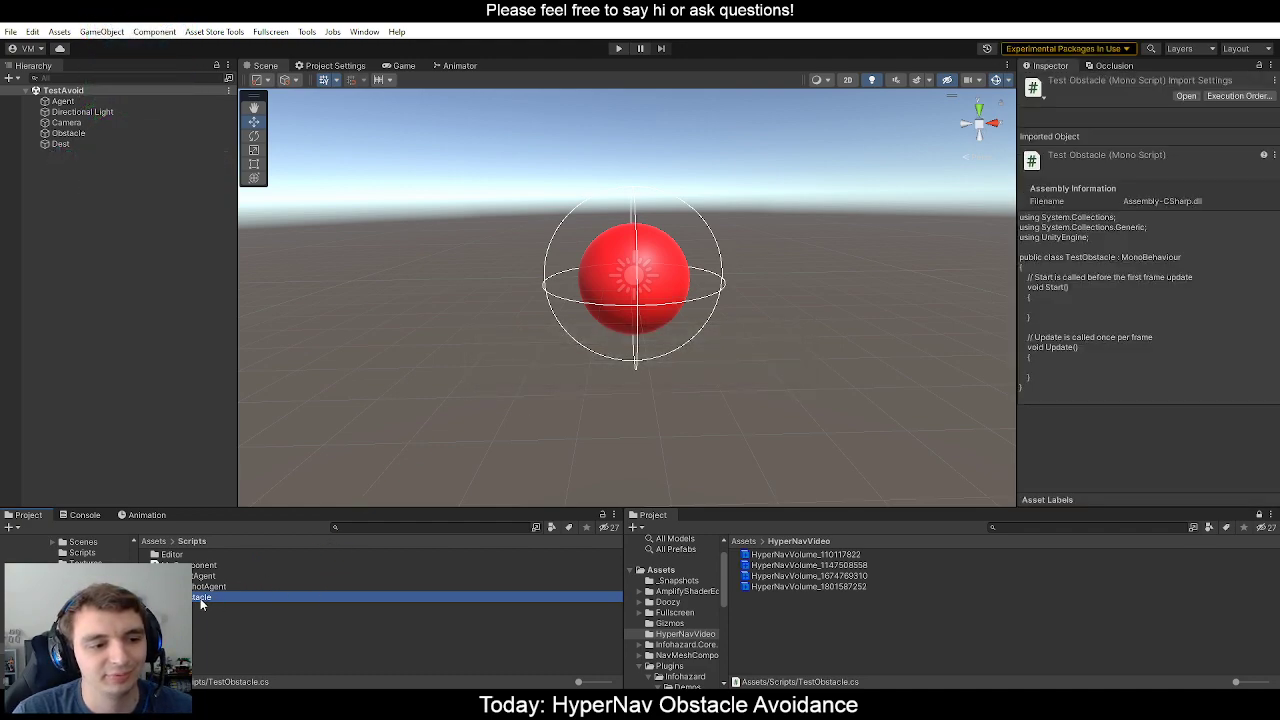
pyautogui.moveTo(196, 601); pyautogui.dragTo(72, 131)
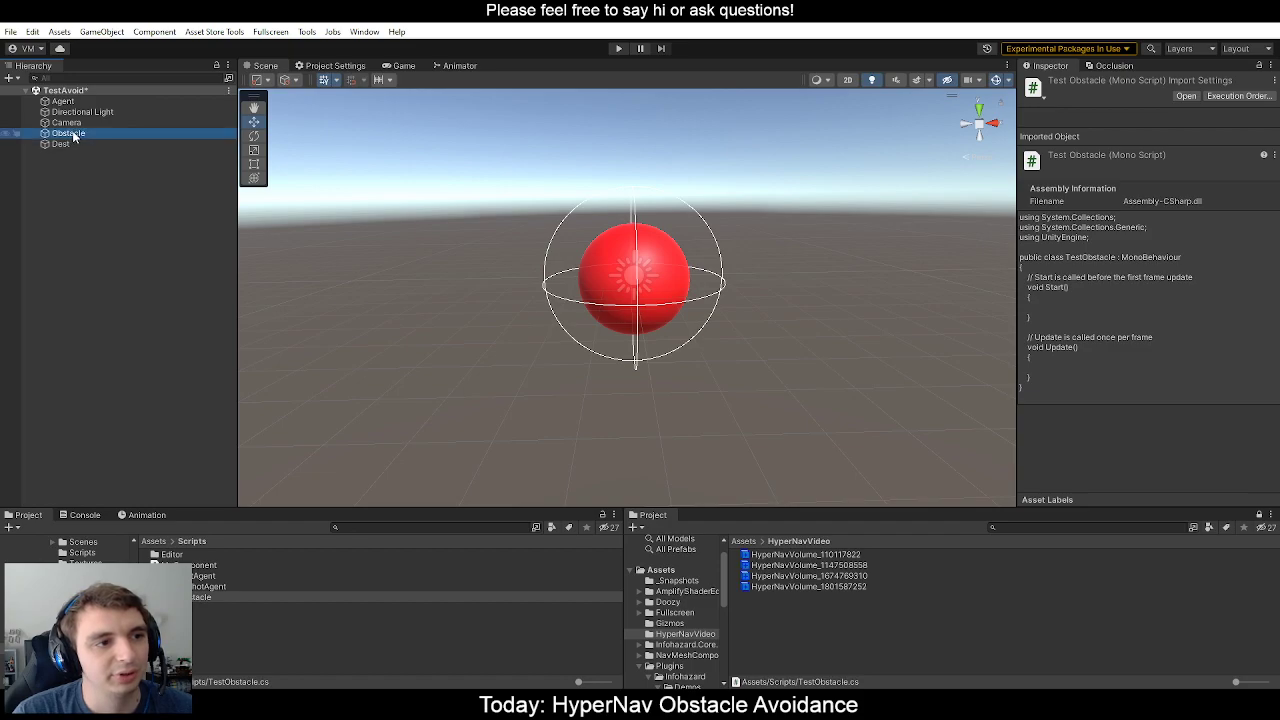
# Open the TestObstacle script for editing and strip the template methods, leaving an empty class with its opening brace on the declaration line.
pyautogui.scroll(-3, 1150, 320)
pyautogui.click(1263, 406)
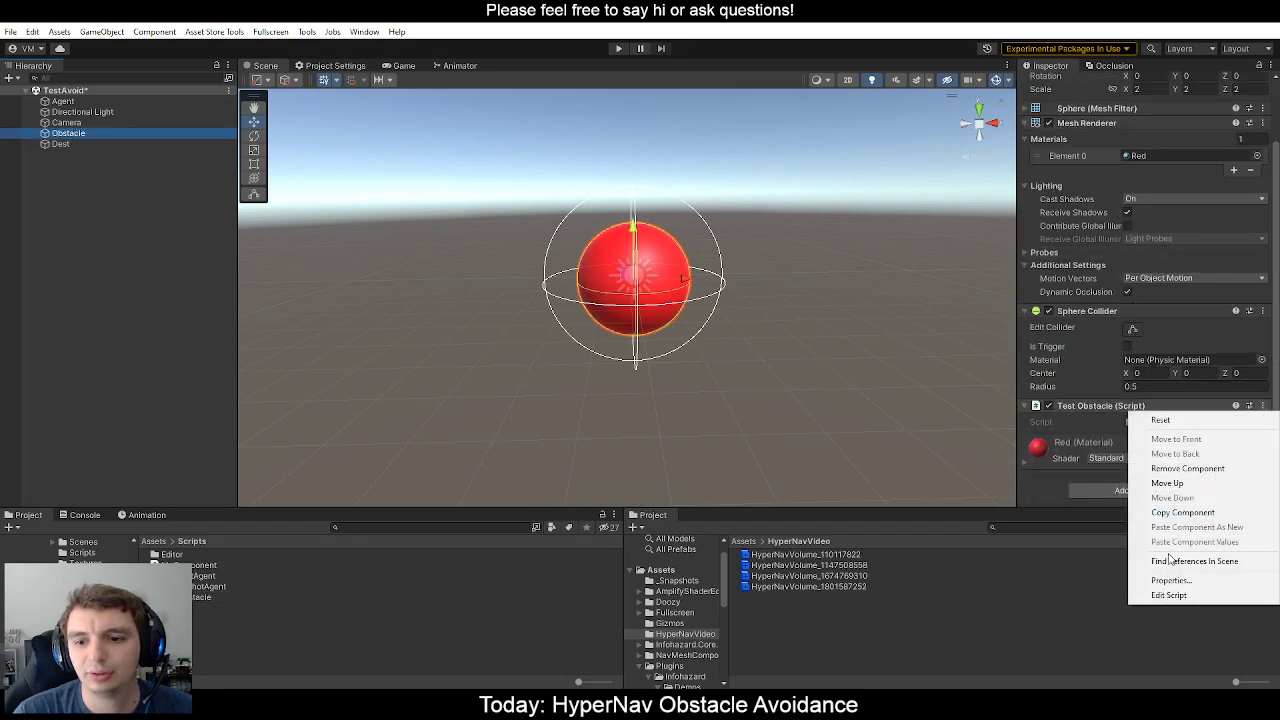
pyautogui.click(1170, 594)
pyautogui.moveTo(320, 378); pyautogui.dragTo(549, 124)
pyautogui.write('{')
pyautogui.press('Return')
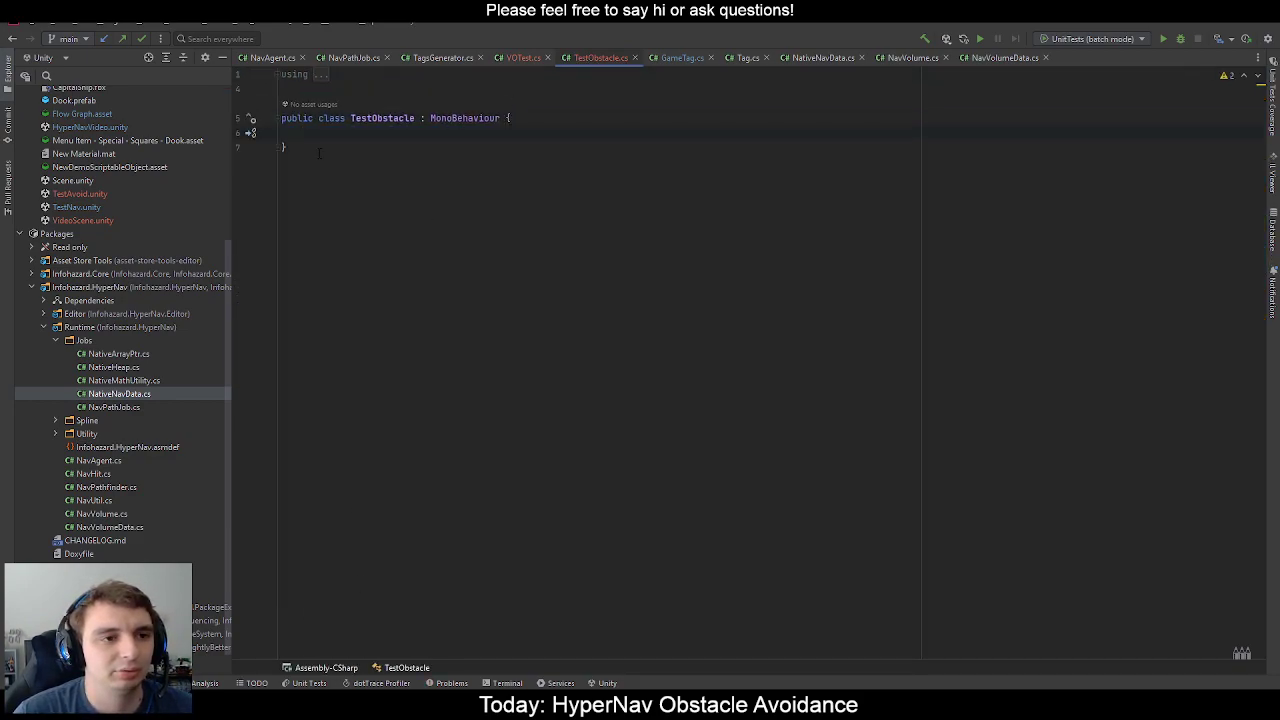
# Switch back to Unity and examine the layout of obstacle, agent and destination in the Scene and Game views.
pyautogui.hotkey('alt', 'Tab')
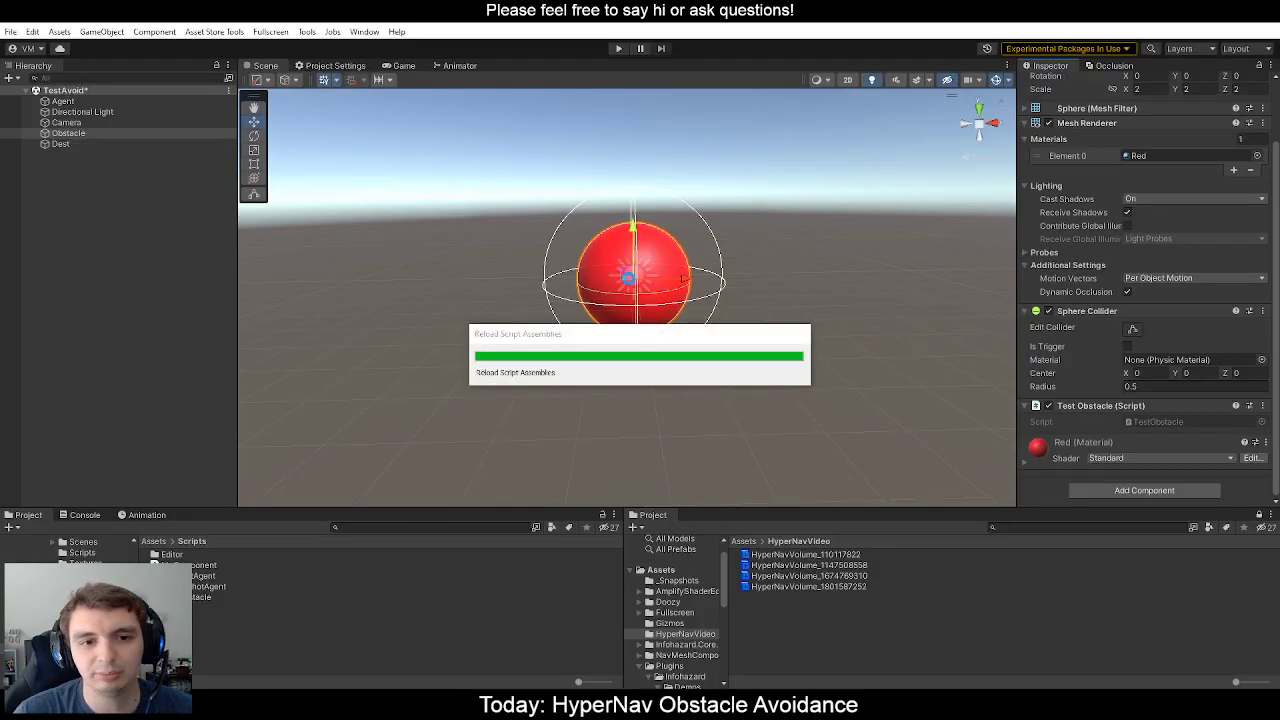
pyautogui.moveTo(720, 289); pyautogui.dragTo(710, 273, button='right')
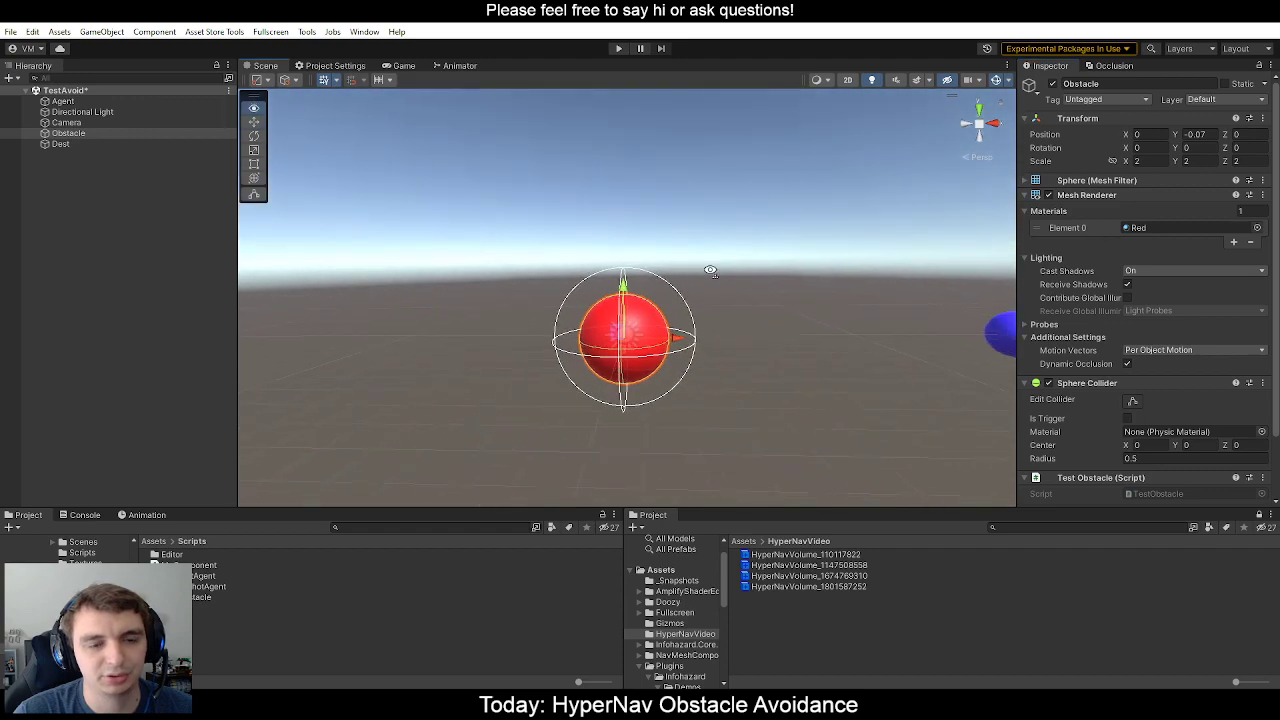
pyautogui.scroll(-5, 710, 273)
pyautogui.click(404, 65)
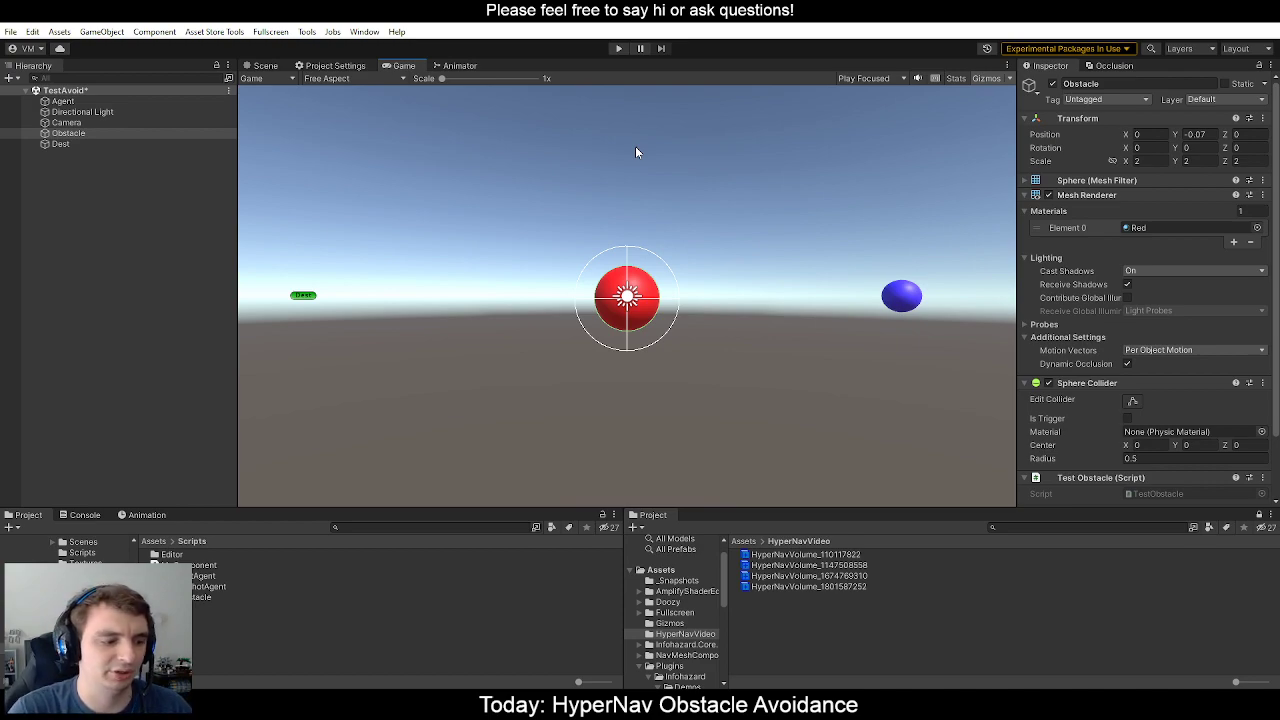
pyautogui.scroll(-3, 1163, 364)
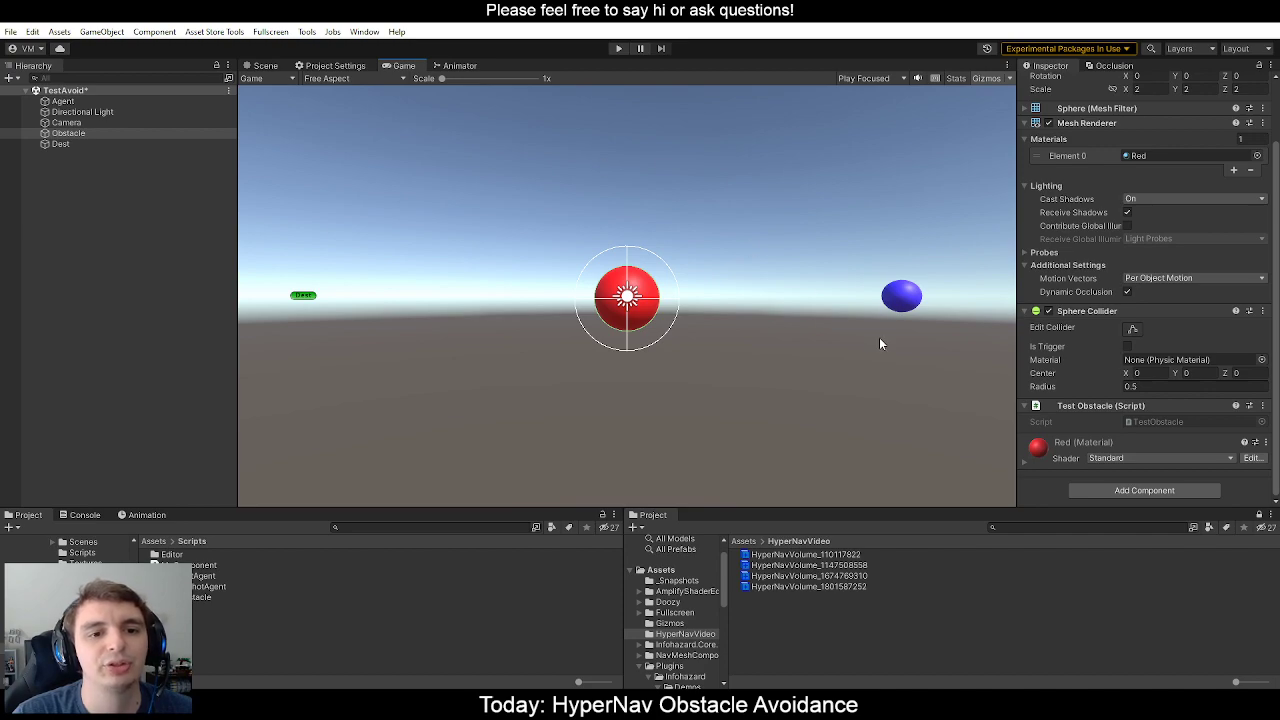
# Reopen the TestObstacle script and add a private Update method with an empty body.
pyautogui.rightClick(1086, 409)
pyautogui.click(1127, 590)
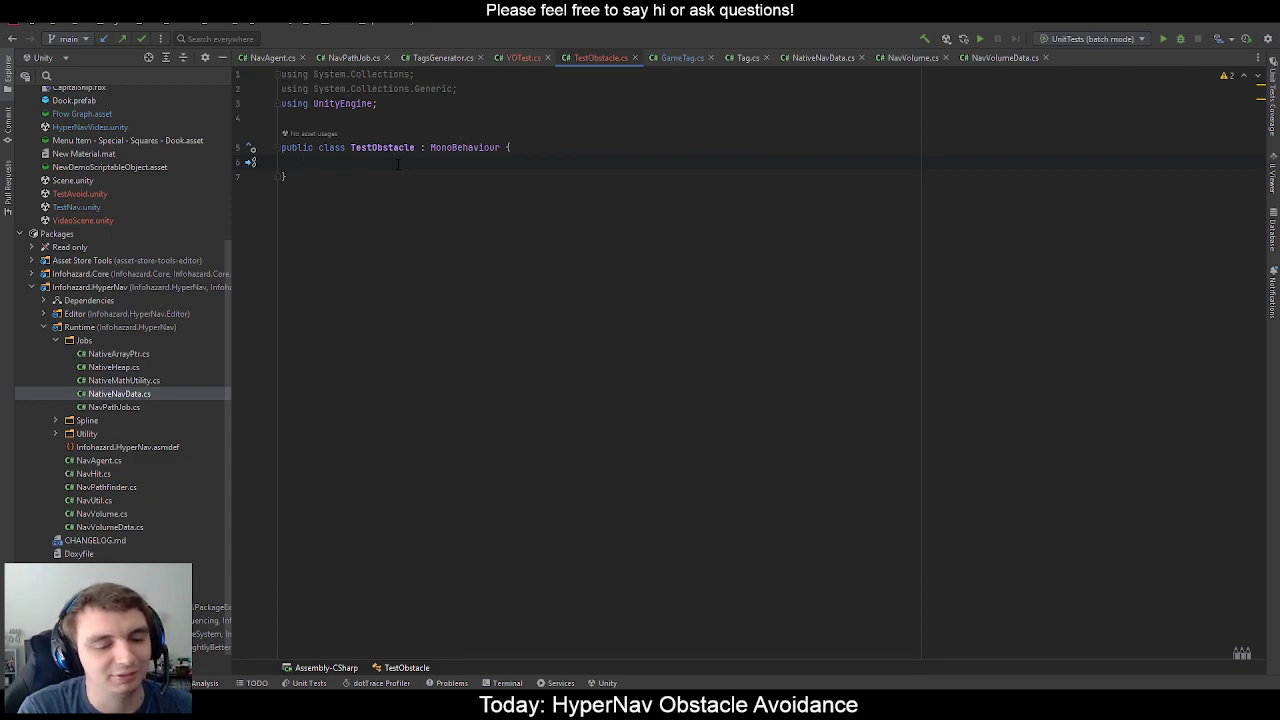
pyautogui.write('up')
pyautogui.press('Return')
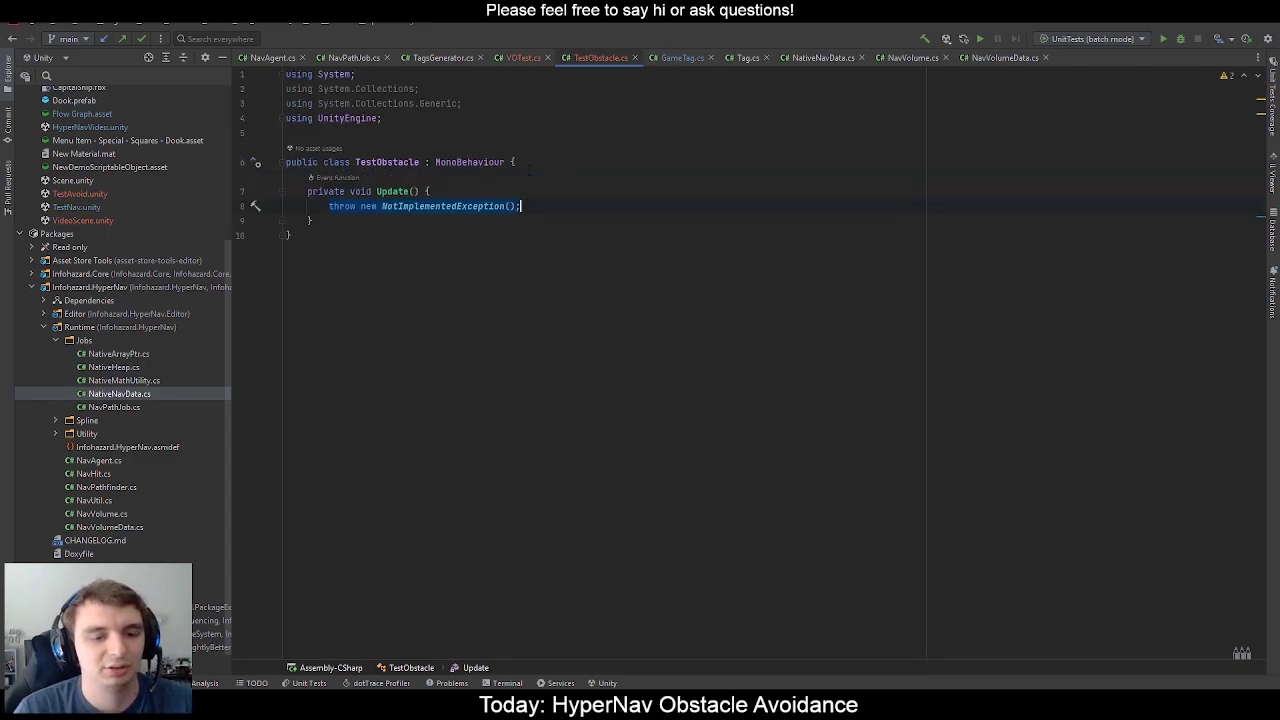
pyautogui.press('BackSpace')
# Declare public float fields _movePeriod and _moveDistance above the Update method in TestObstacle.
pyautogui.click(530, 168)
pyautogui.press('Return')
pyautogui.press('Return')
pyautogui.press('Up')
pyautogui.write('p')
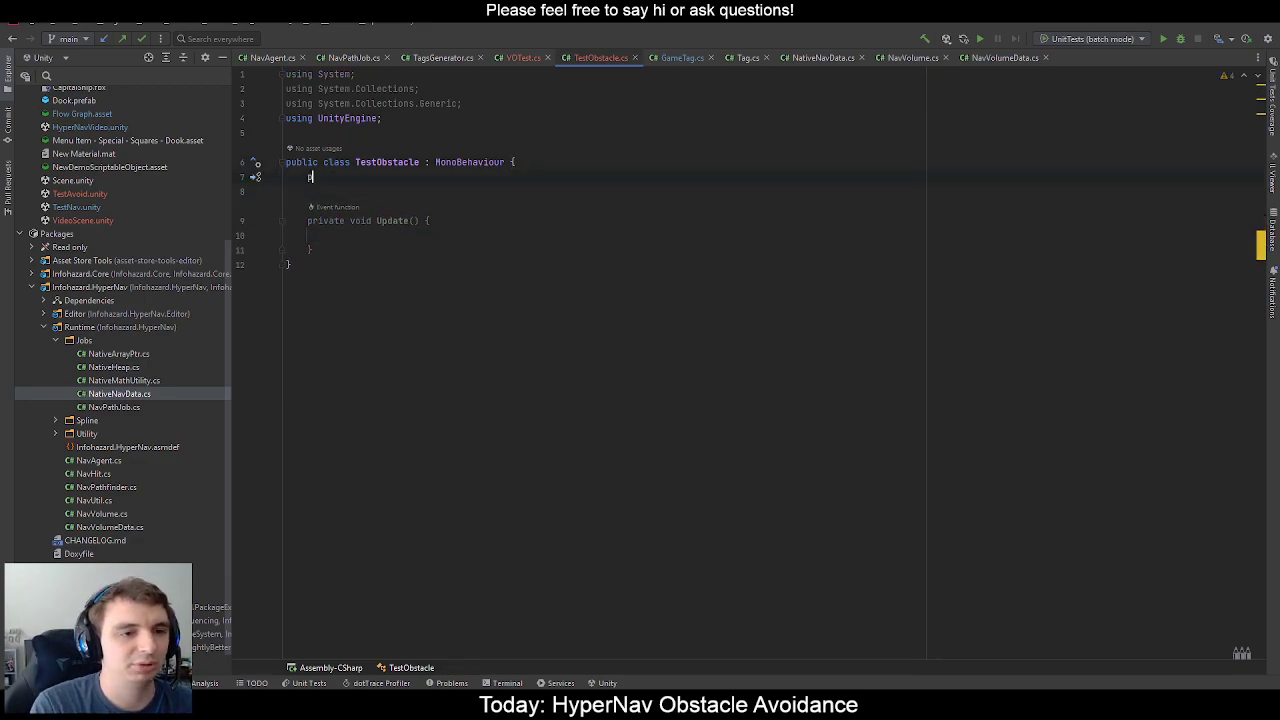
pyautogui.write('ublic float move')
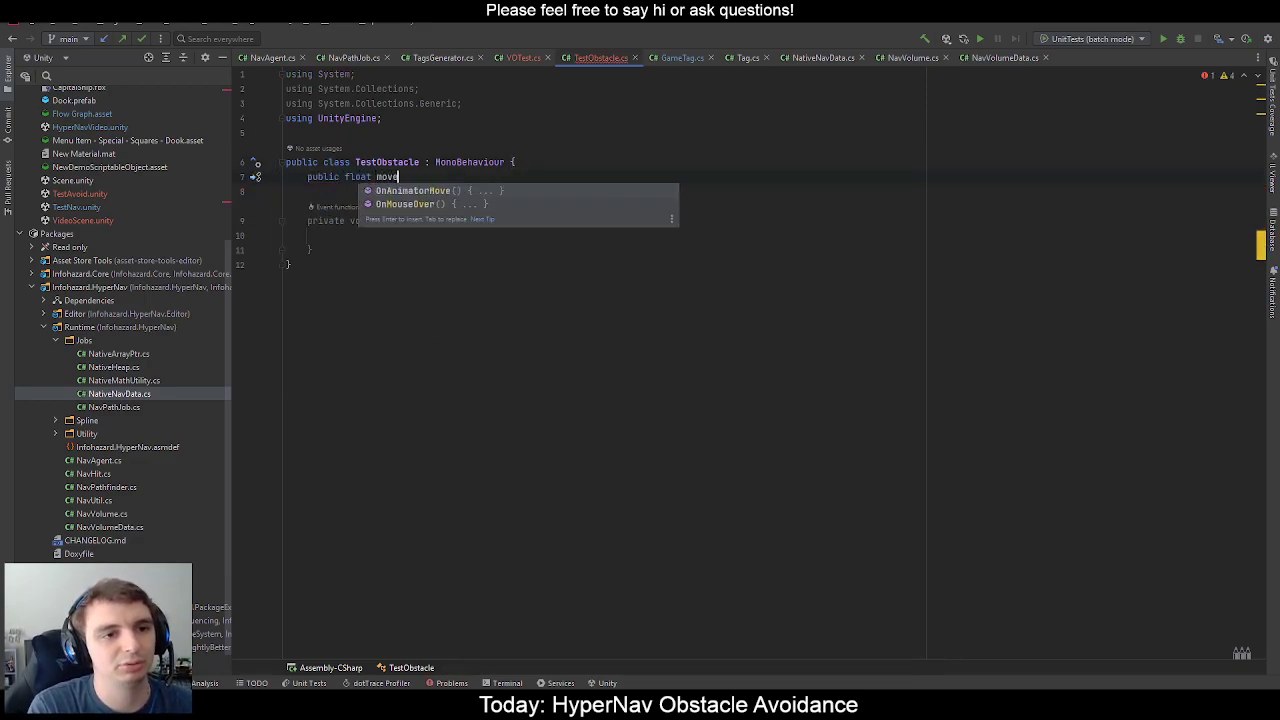
pyautogui.press('BackSpace')
pyautogui.press('BackSpace')
pyautogui.press('BackSpace')
pyautogui.press('BackSpace')
pyautogui.write('_mov')
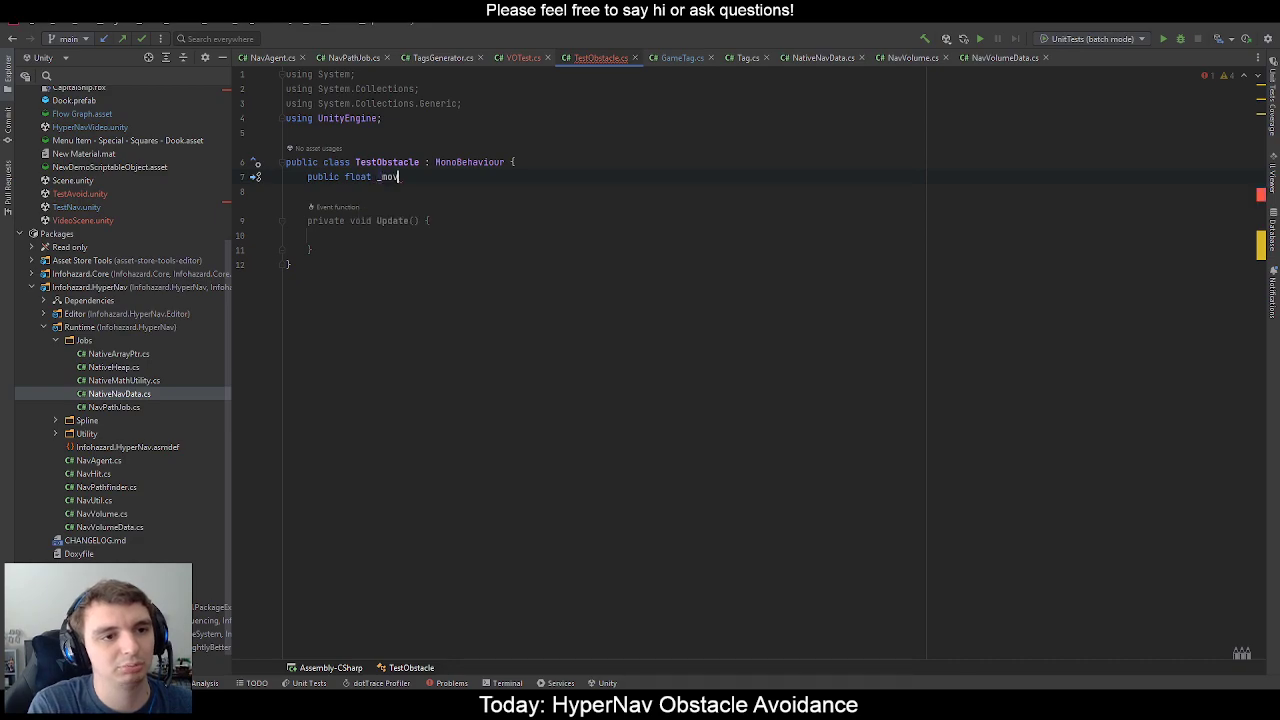
pyautogui.write('ePeriod;')
pyautogui.press('Return')
pyautogui.write('public float _mov')
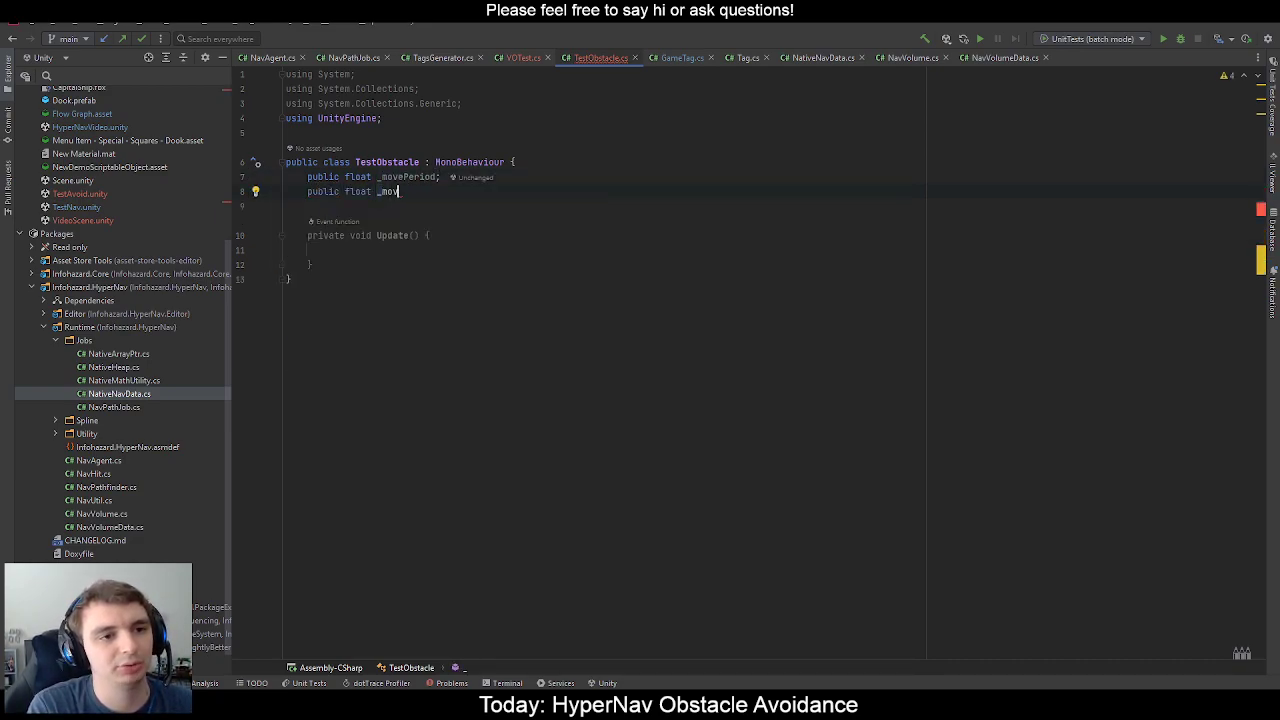
pyautogui.write('eDistance;')
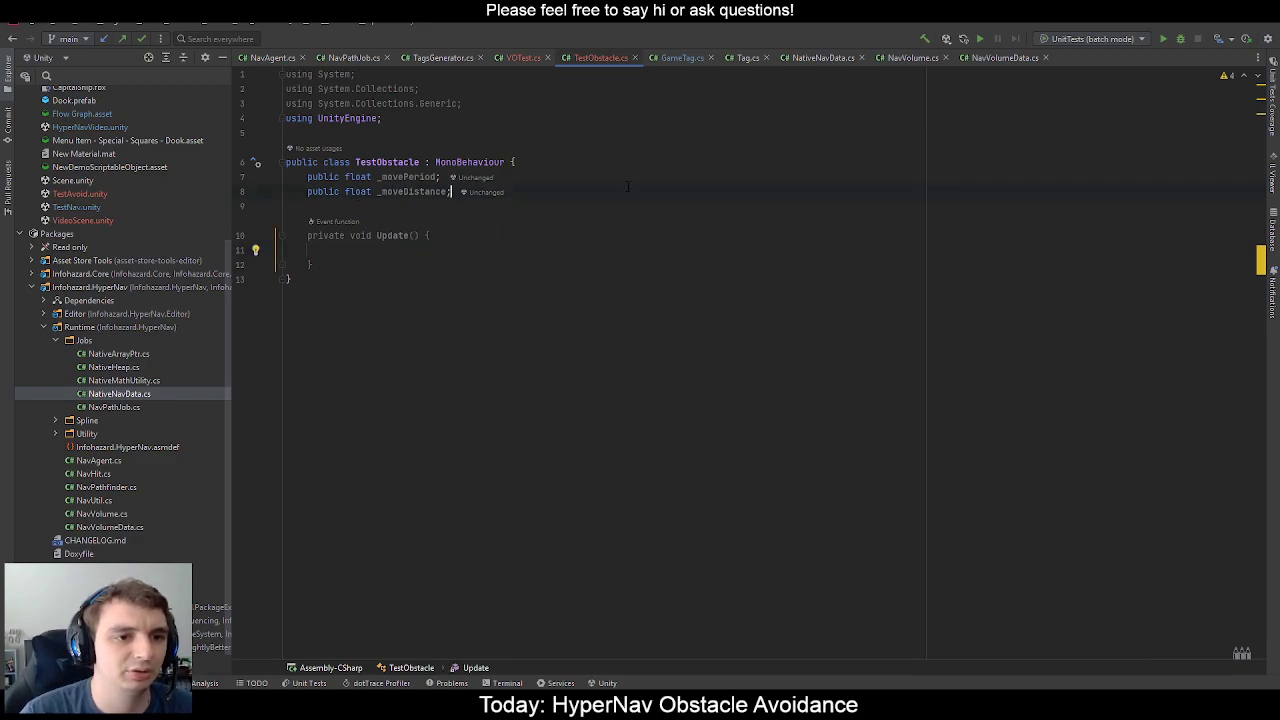
# Declare public Transform fields _dest1 and _dest2 below the float fields, and place the cursor inside the Update body.
pyautogui.press('Return')
pyautogui.press('Return')
pyautogui.write('public Tran')
pyautogui.press('Return')
pyautogui.write('_dest1;')
pyautogui.press('Return')
pyautogui.write('public Trans')
pyautogui.press('Return')
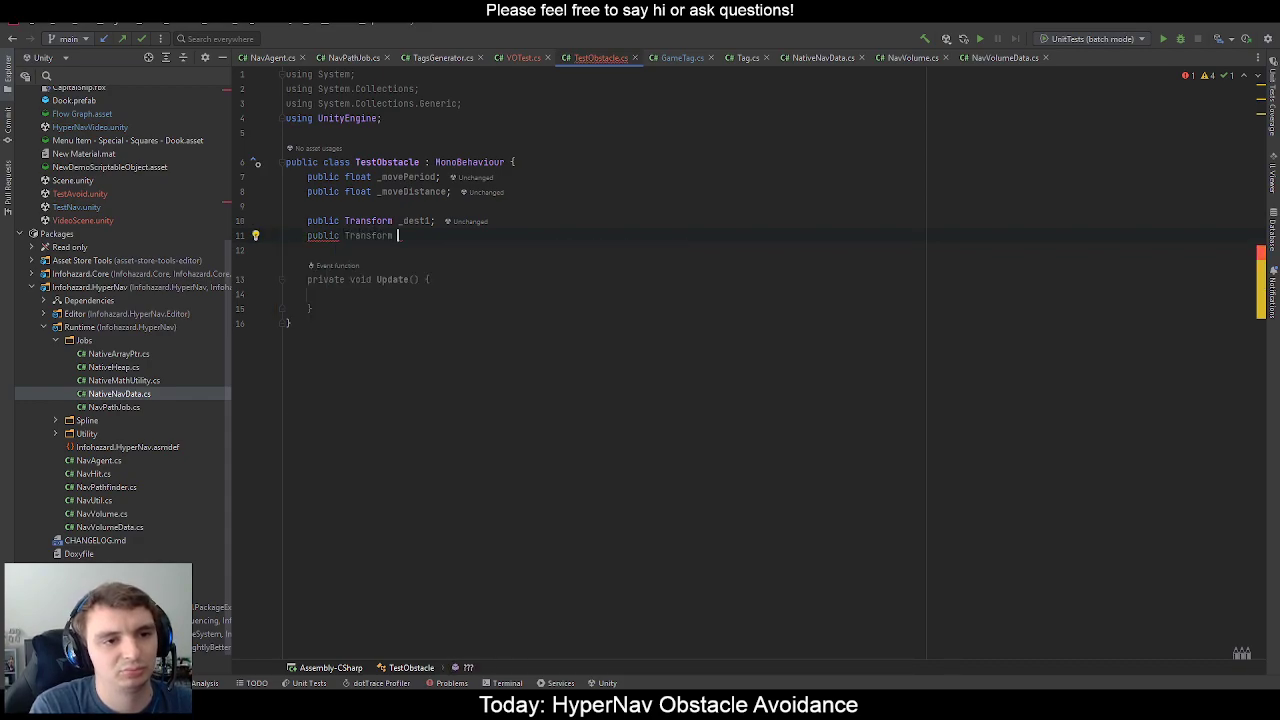
pyautogui.write('_dest2;')
pyautogui.click(441, 292)
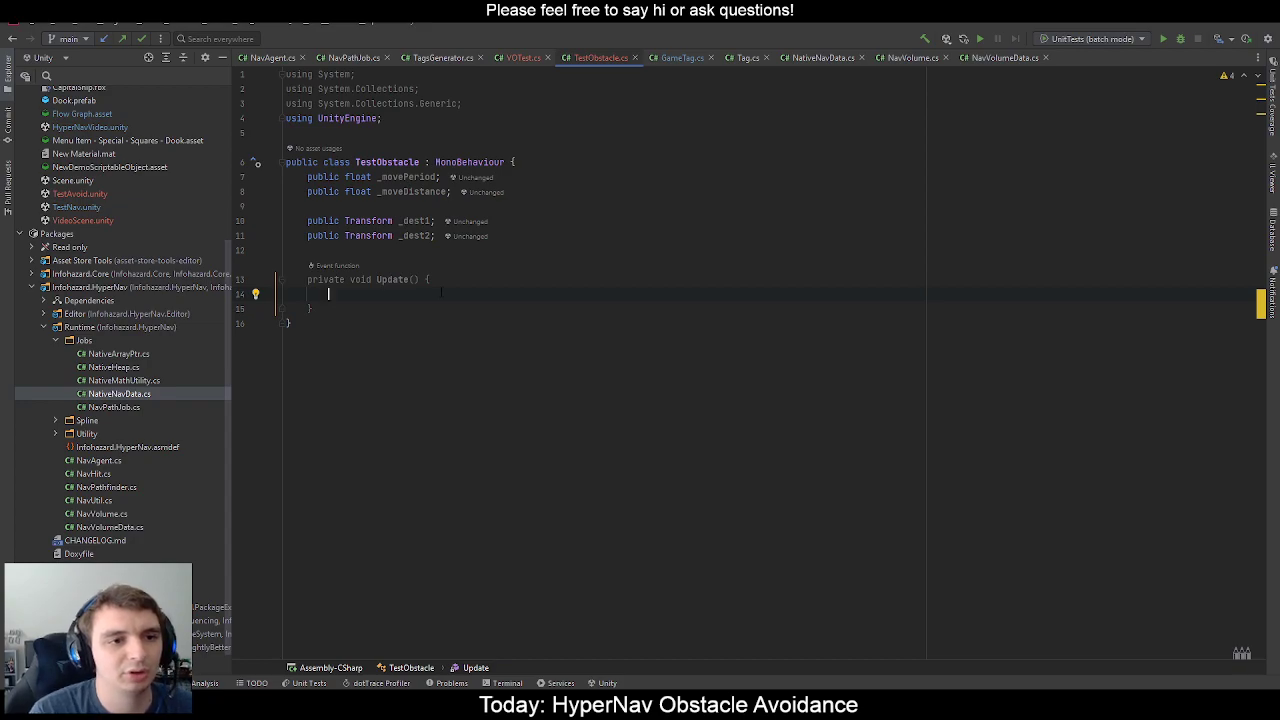
# Delete the _moveDistance field from TestObstacle and place the cursor in the empty Update body.
pyautogui.moveTo(452, 191); pyautogui.dragTo(550, 178)
pyautogui.press('BackSpace')
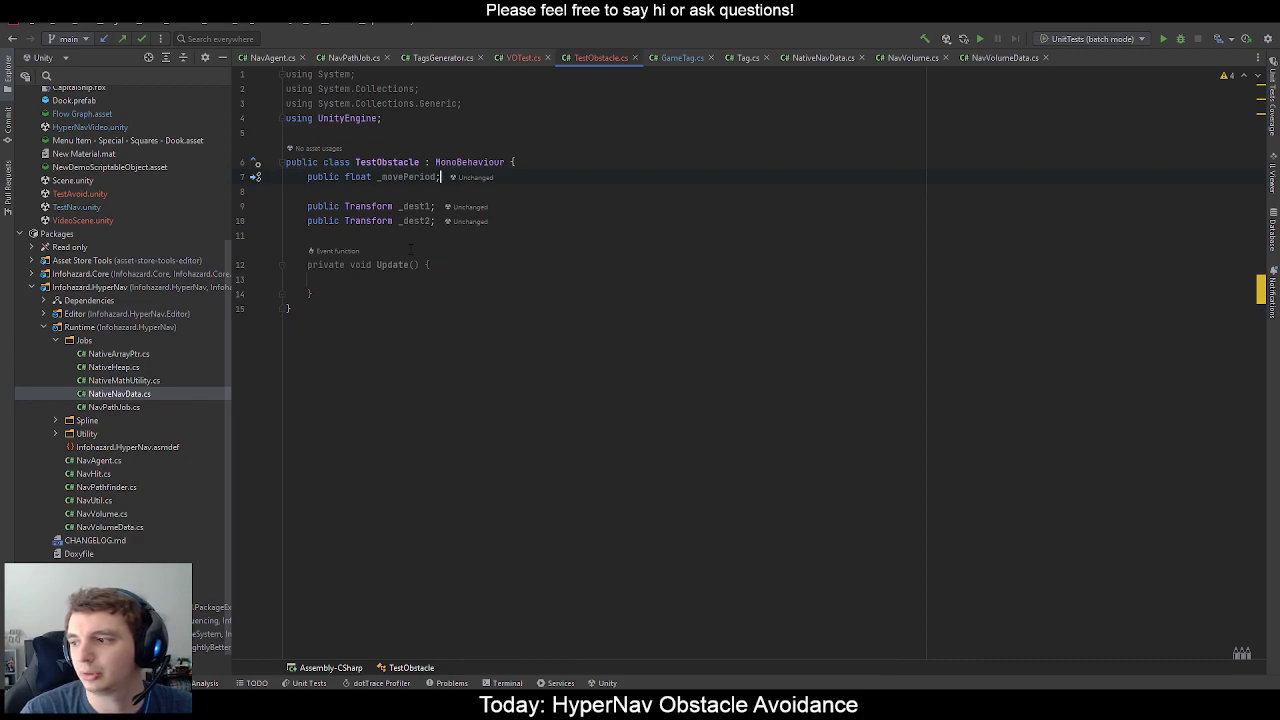
pyautogui.click(381, 283)
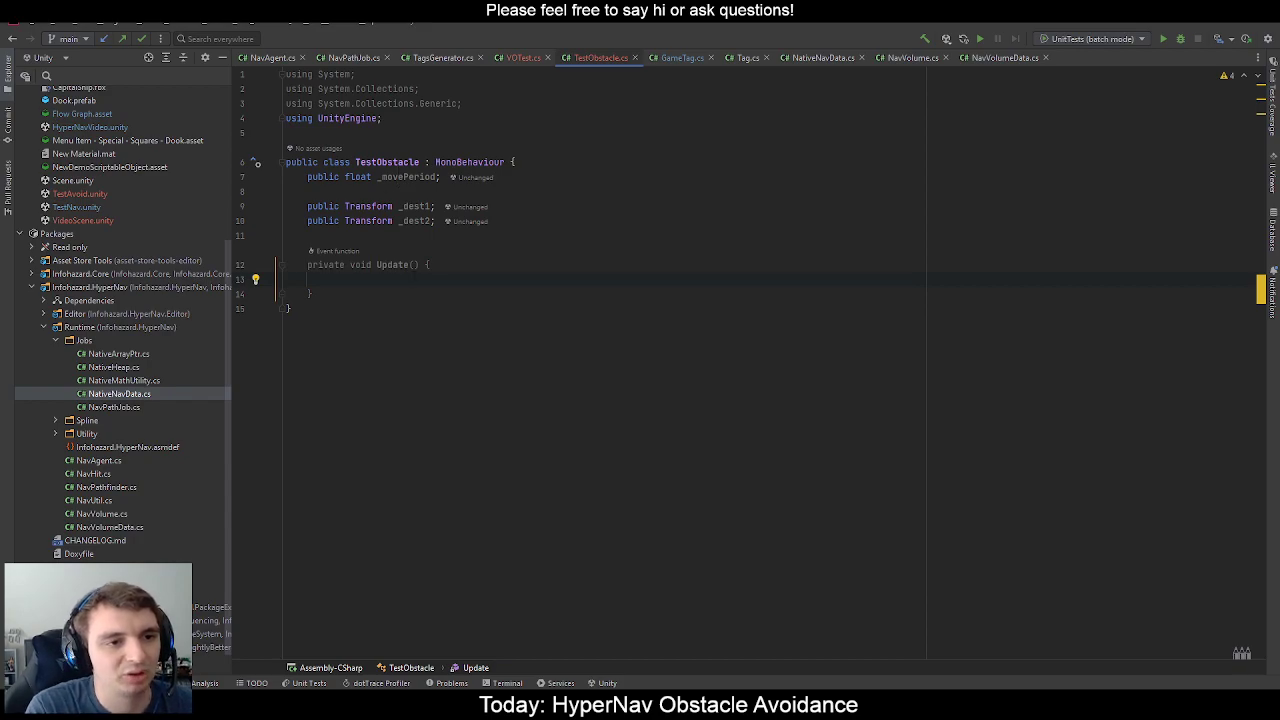
# Declare float t in Update as Time.time % (_movePeriod * 2).
pyautogui.write('float t = Time.time')
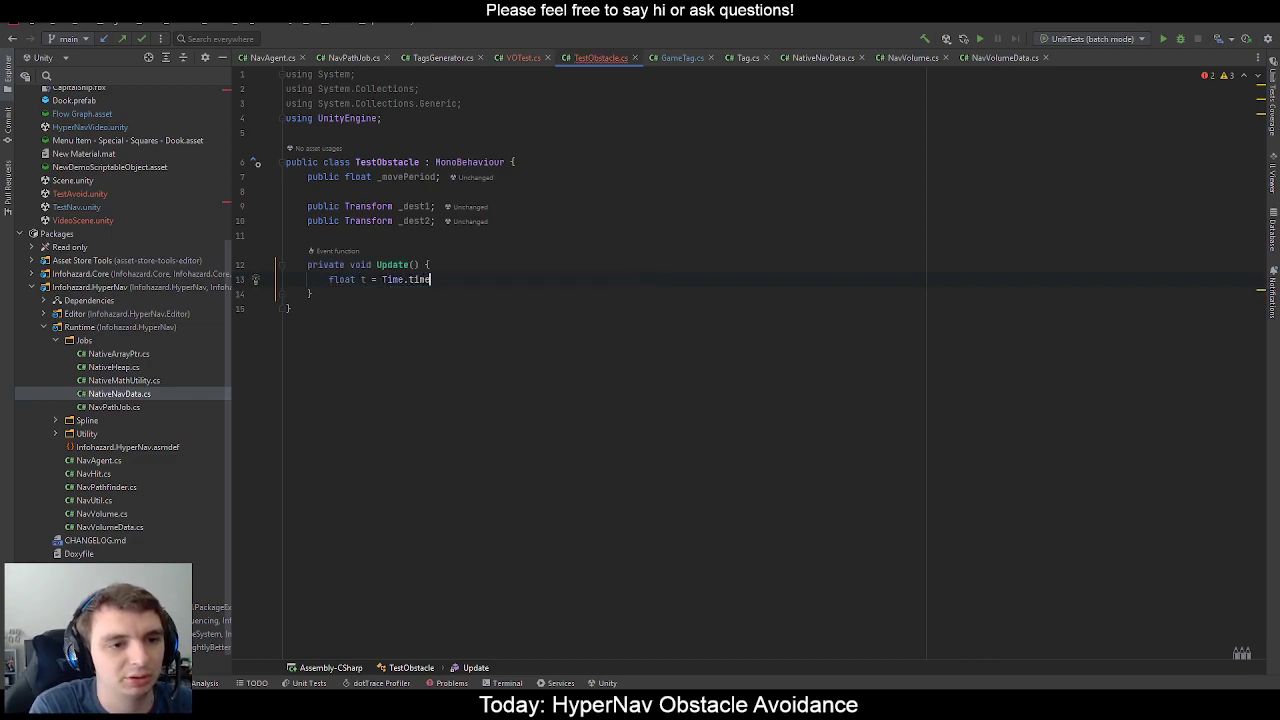
pyautogui.write(' % _')
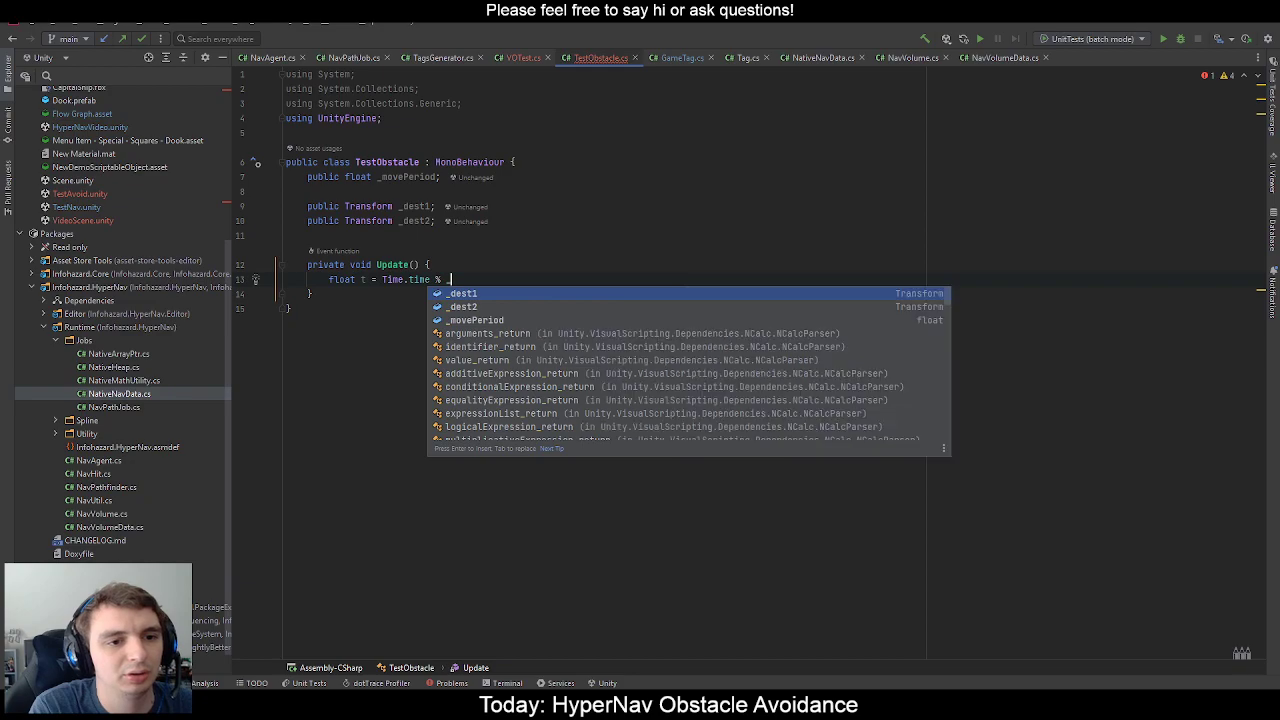
pyautogui.write('mov')
pyautogui.press('Return')
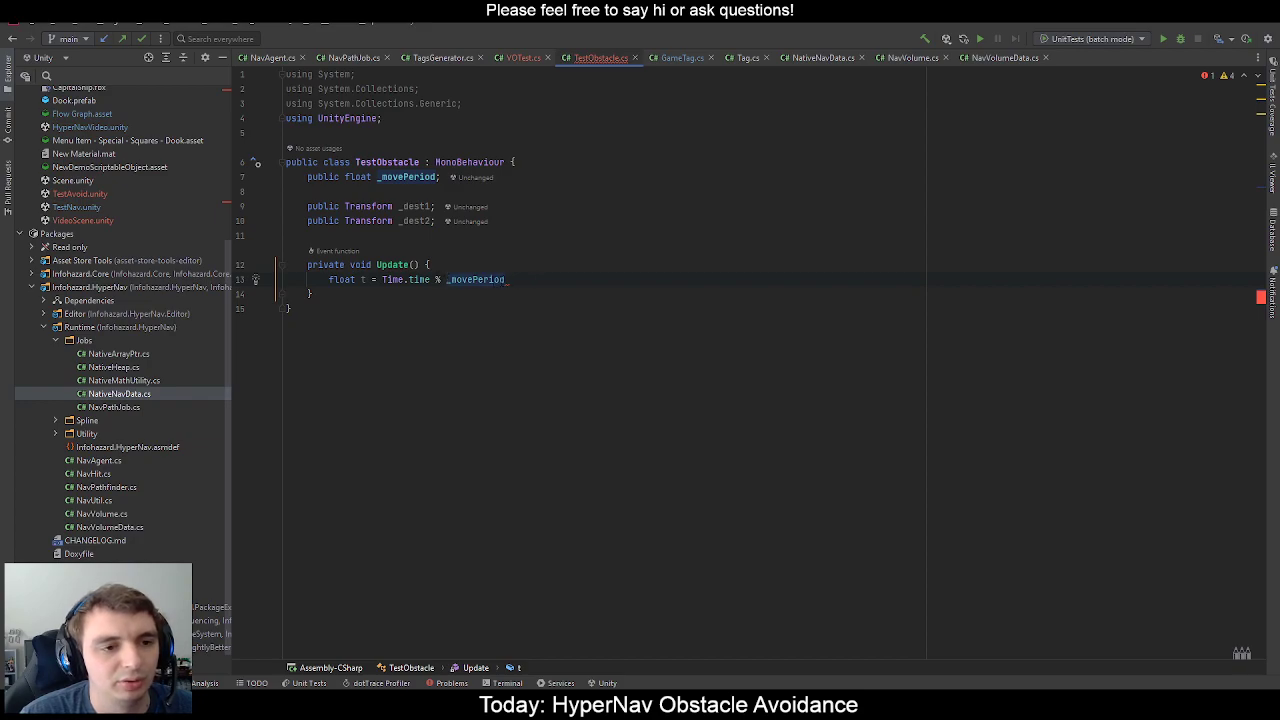
pyautogui.write('(')
pyautogui.press('End')
pyautogui.write('* 2);')
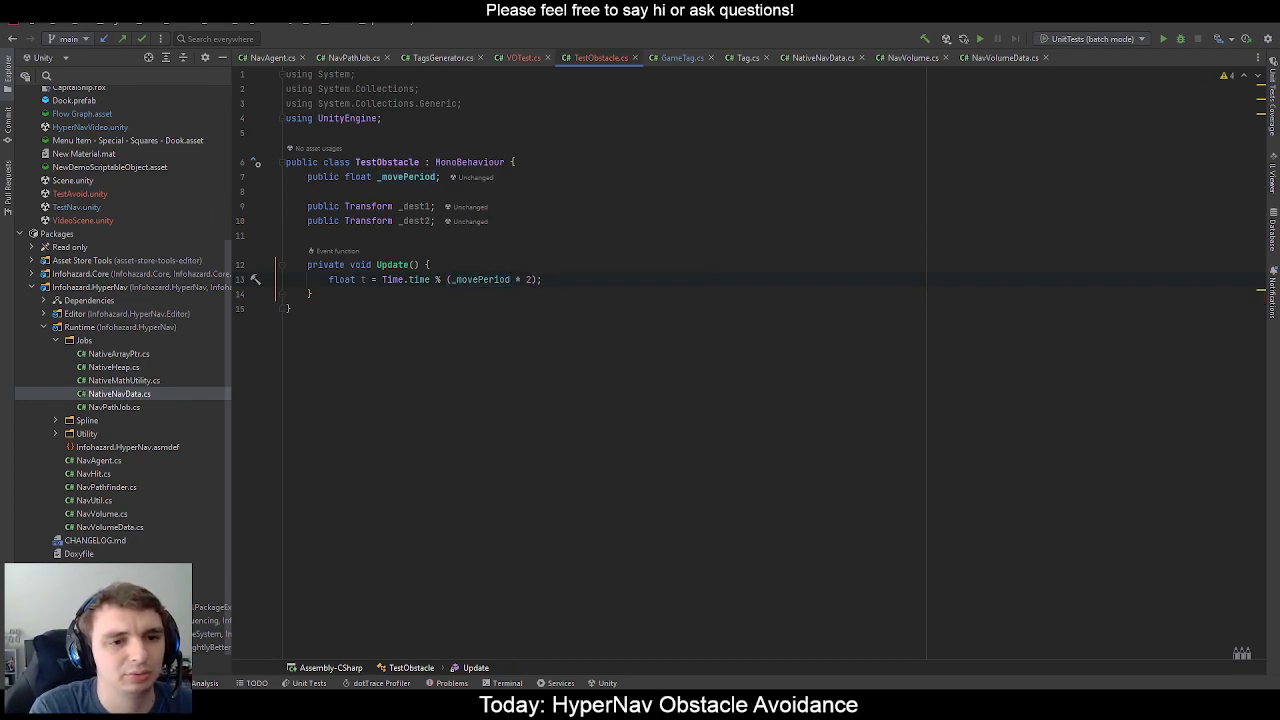
# Wrap the modulo expression assigned to t in parentheses and divide it by _movePeriod.
pyautogui.click(381, 279)
pyautogui.write('(')
pyautogui.press('End')
pyautogui.press('Left')
pyautogui.write(')')
pyautogui.write(' / _mo')
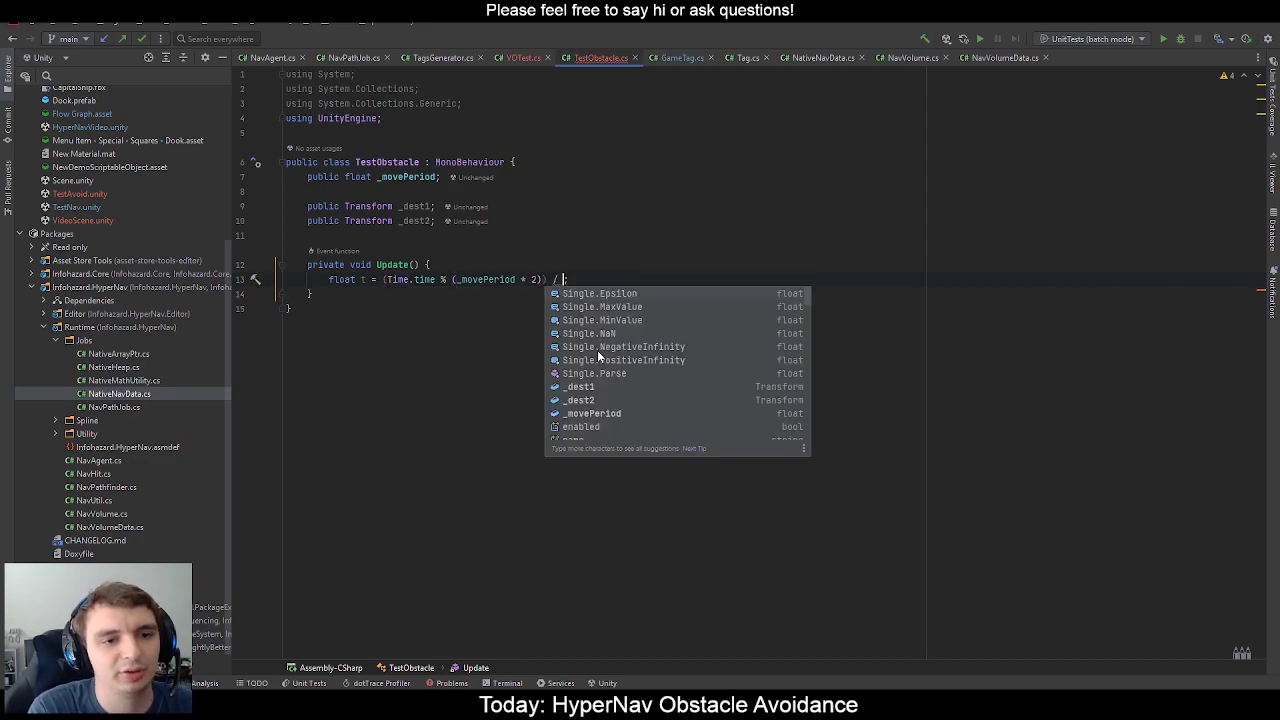
pyautogui.press('Return')
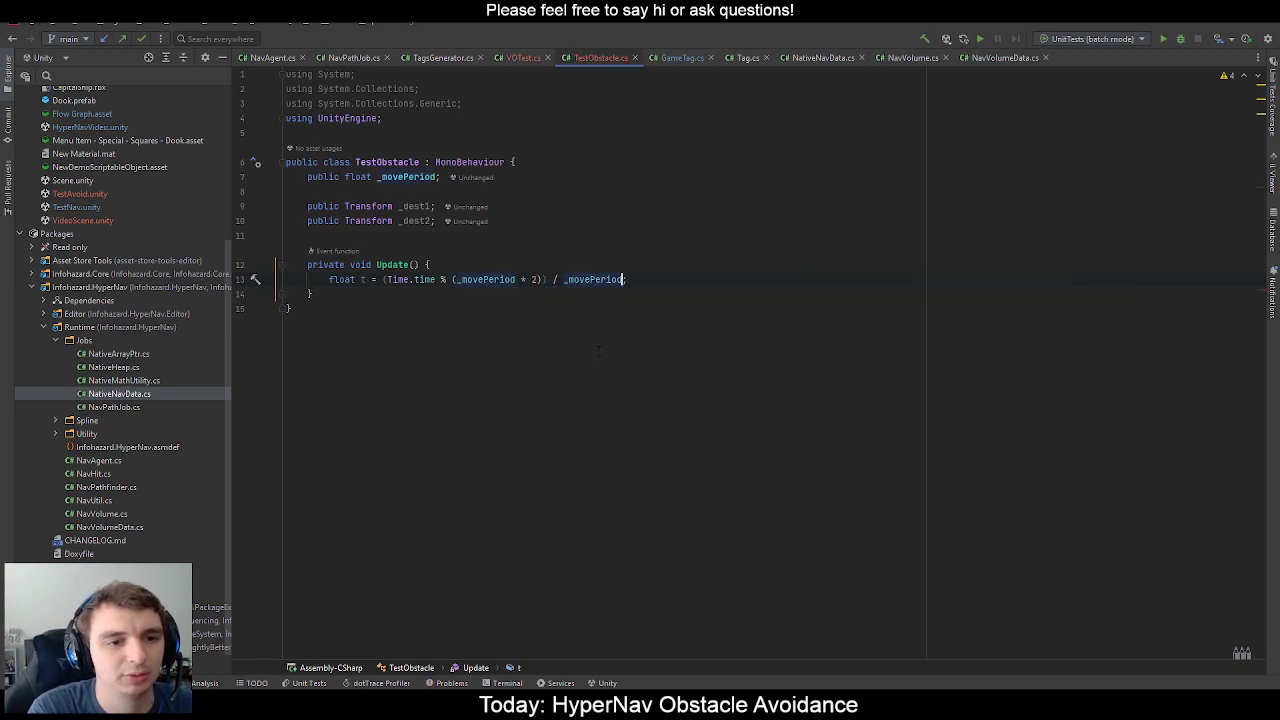
# Switch to paint.net, create a new 800 × 600 image and sketch a two-peak triangle wave.
pyautogui.click(392, 652)
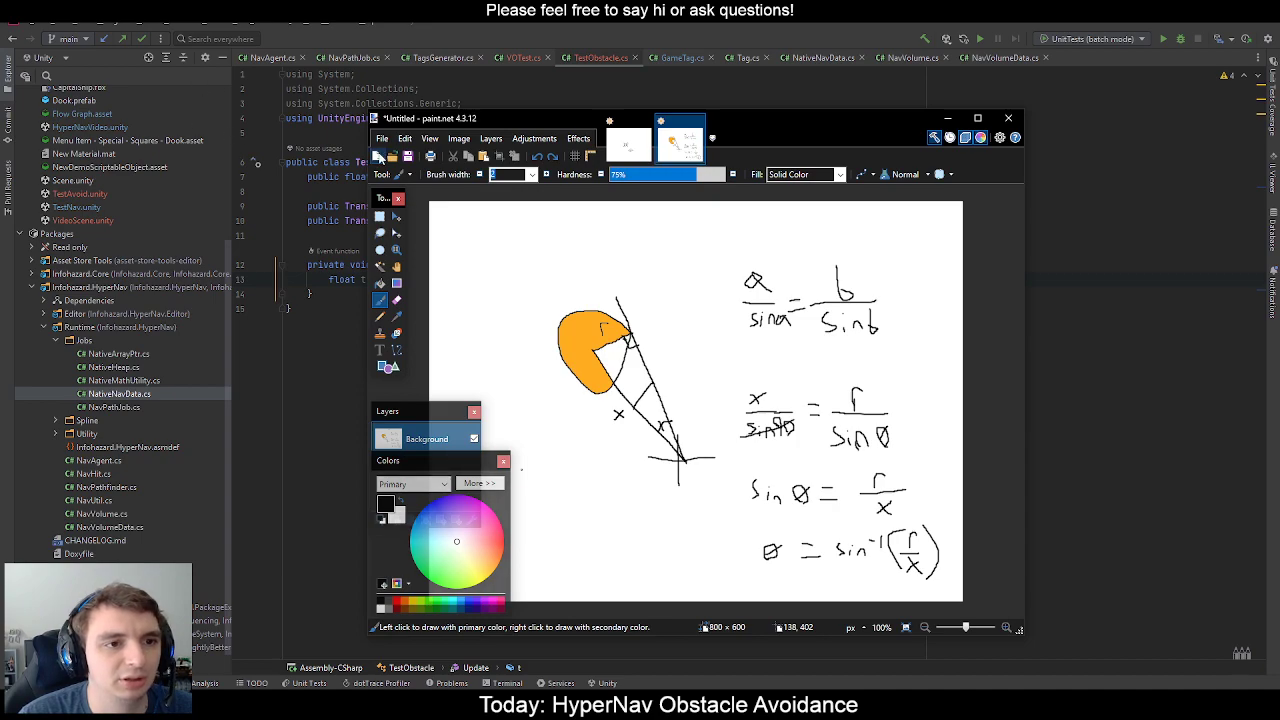
pyautogui.click(379, 157)
pyautogui.click(682, 458)
pyautogui.moveTo(480, 381)
pyautogui.mouseDown()
pyautogui.moveTo(518, 310)
pyautogui.moveTo(509, 335)
pyautogui.moveTo(578, 377)
pyautogui.moveTo(660, 321)
pyautogui.moveTo(714, 363)
pyautogui.mouseUp()
pyautogui.hotkey('ctrl', 'z')
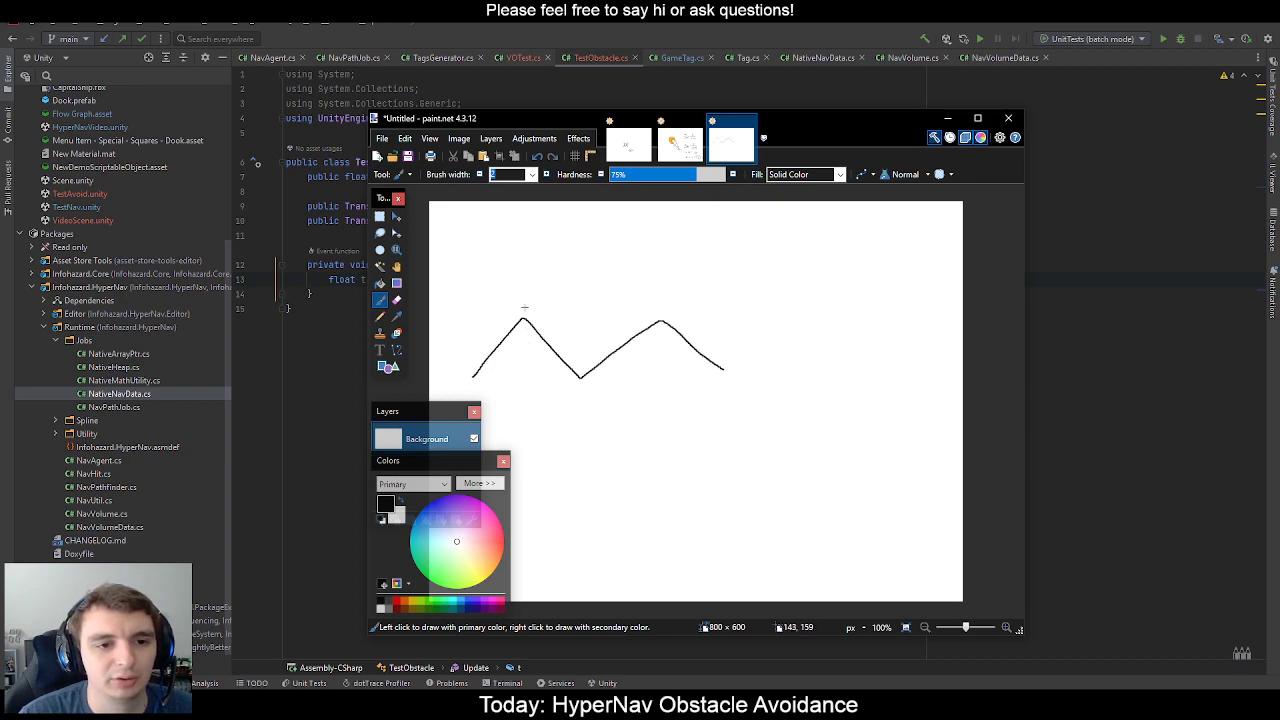
# Mark the triangle wave's first period with a bracket labelled P and its height with a bracket labelled 1.
pyautogui.moveTo(430, 411); pyautogui.dragTo(366, 456)
pyautogui.moveTo(471, 396)
pyautogui.mouseDown()
pyautogui.moveTo(472, 420)
pyautogui.moveTo(588, 416)
pyautogui.moveTo(588, 397)
pyautogui.mouseUp()
pyautogui.moveTo(532, 448)
pyautogui.mouseDown()
pyautogui.moveTo(539, 430)
pyautogui.moveTo(533, 441)
pyautogui.mouseUp()
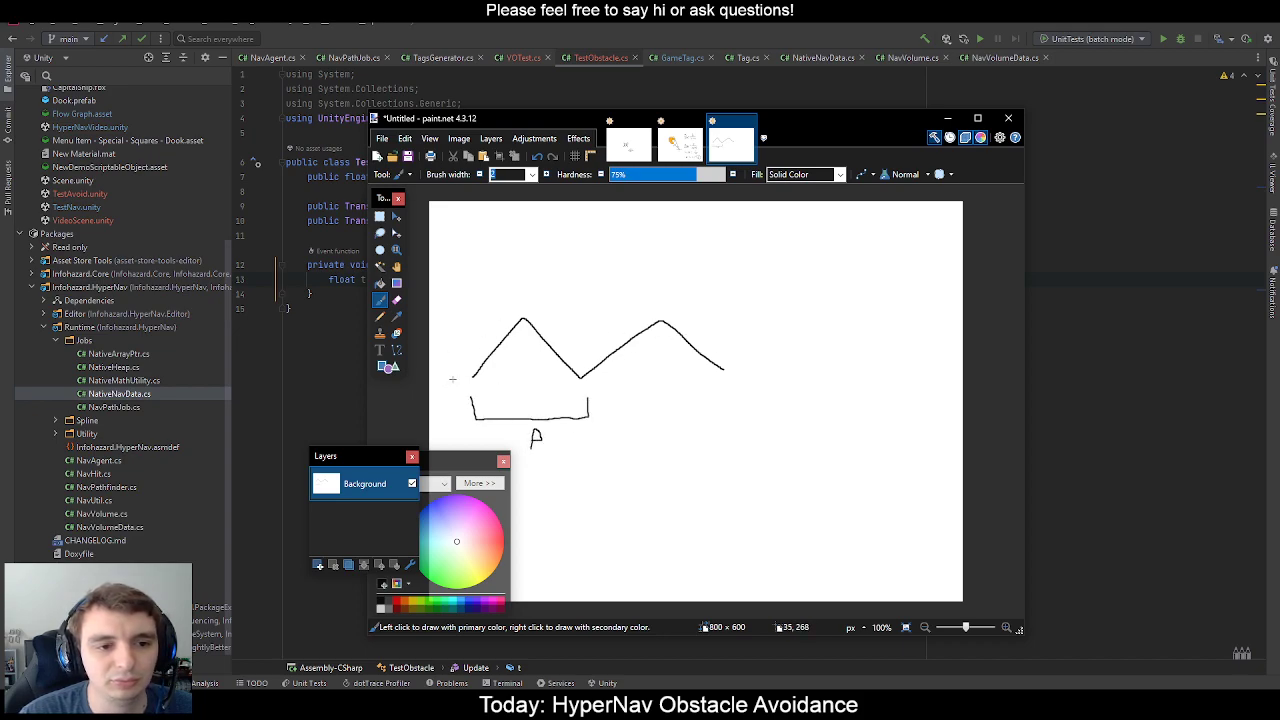
pyautogui.moveTo(460, 376); pyautogui.dragTo(472, 313)
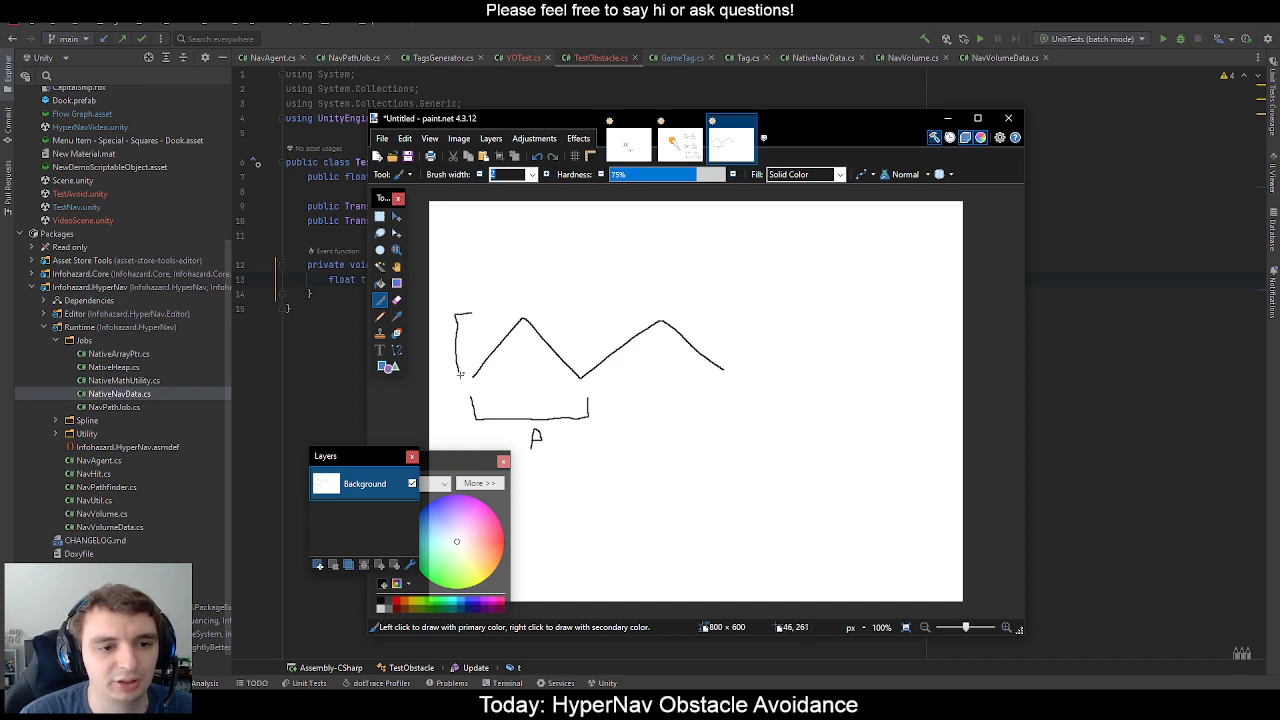
pyautogui.moveTo(439, 366); pyautogui.dragTo(440, 335)
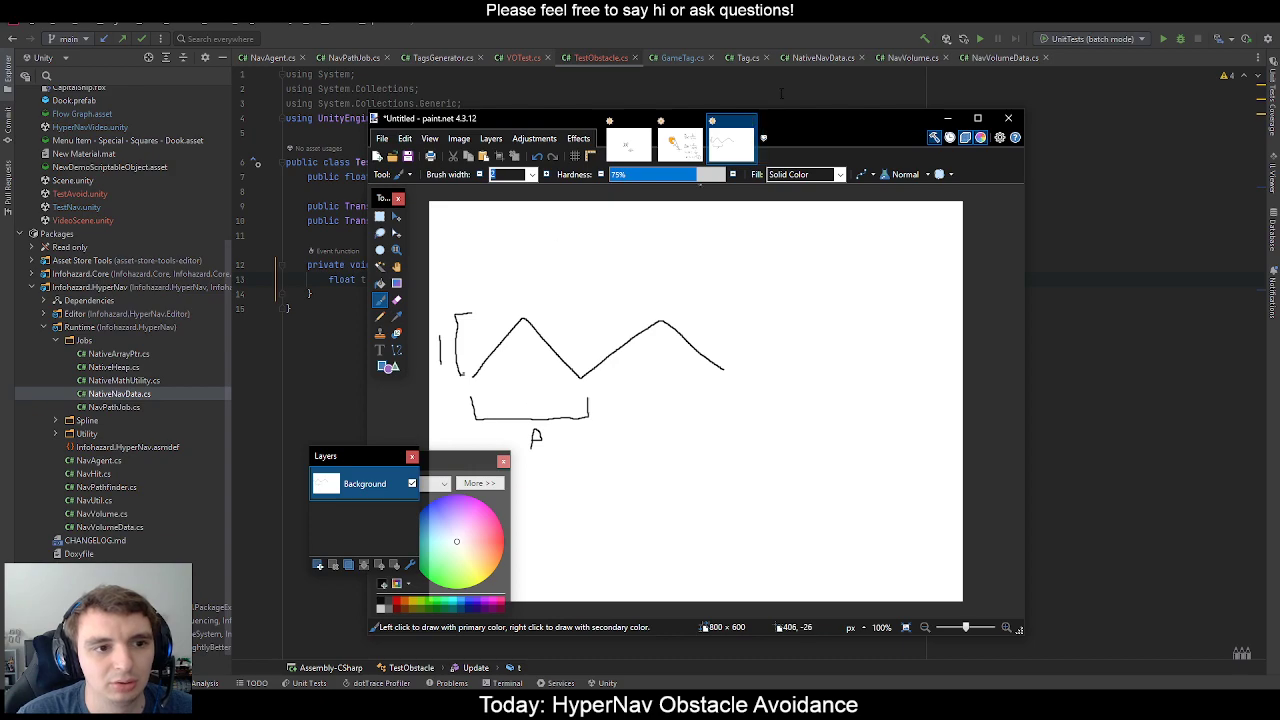
# Switch back to the code editor and simplify the modulo operand for t to plain _movePeriod.
pyautogui.click(781, 93)
pyautogui.click(451, 280)
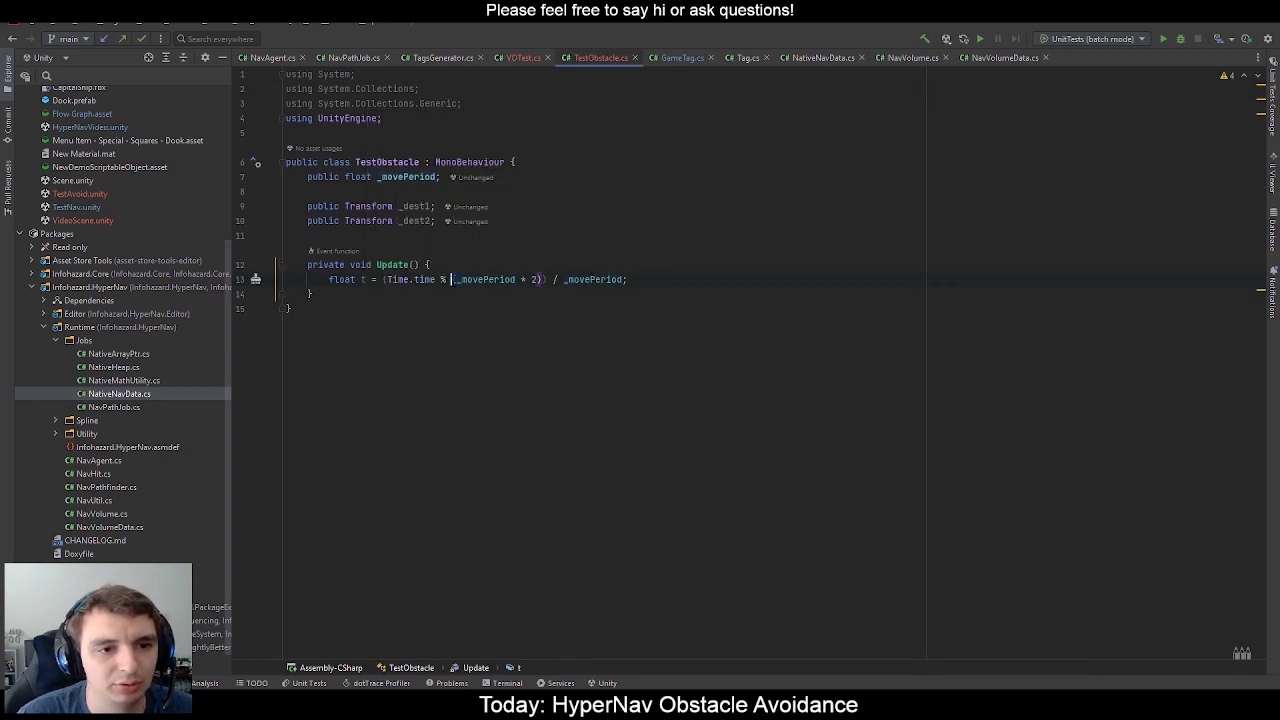
pyautogui.press('Delete')
pyautogui.moveTo(510, 280); pyautogui.dragTo(537, 280)
pyautogui.press('BackSpace')
pyautogui.click(428, 264)
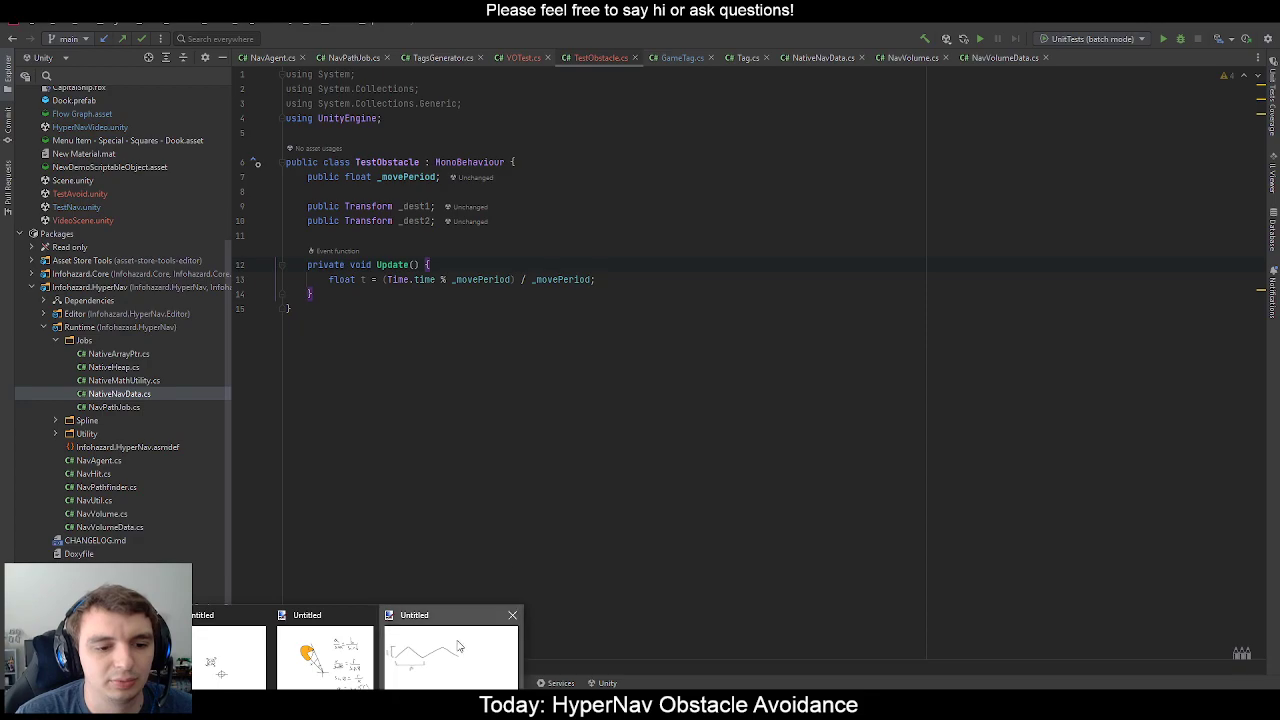
# Check the triangle-wave sketch in paint.net, and start an if statement on t below its declaration in the code.
pyautogui.click(461, 647)
pyautogui.moveTo(575, 121); pyautogui.dragTo(583, 125)
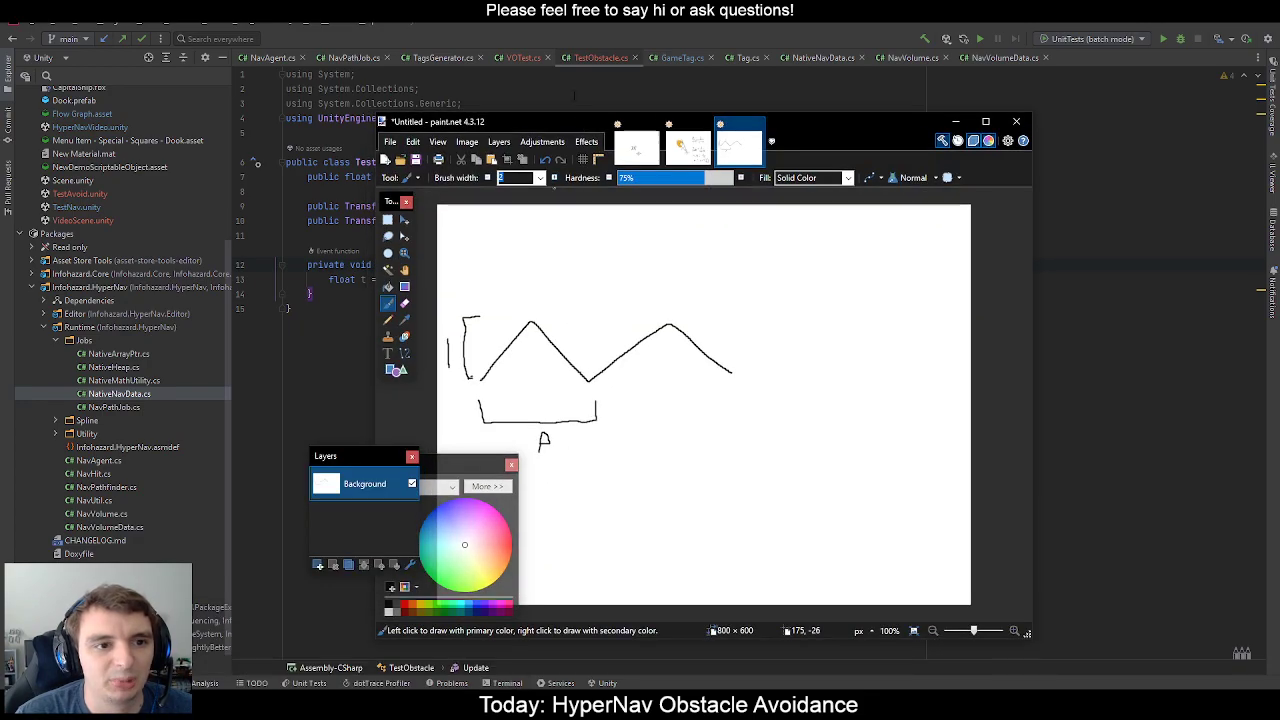
pyautogui.click(582, 90)
pyautogui.click(641, 279)
pyautogui.press('Return')
pyautogui.write('if ')
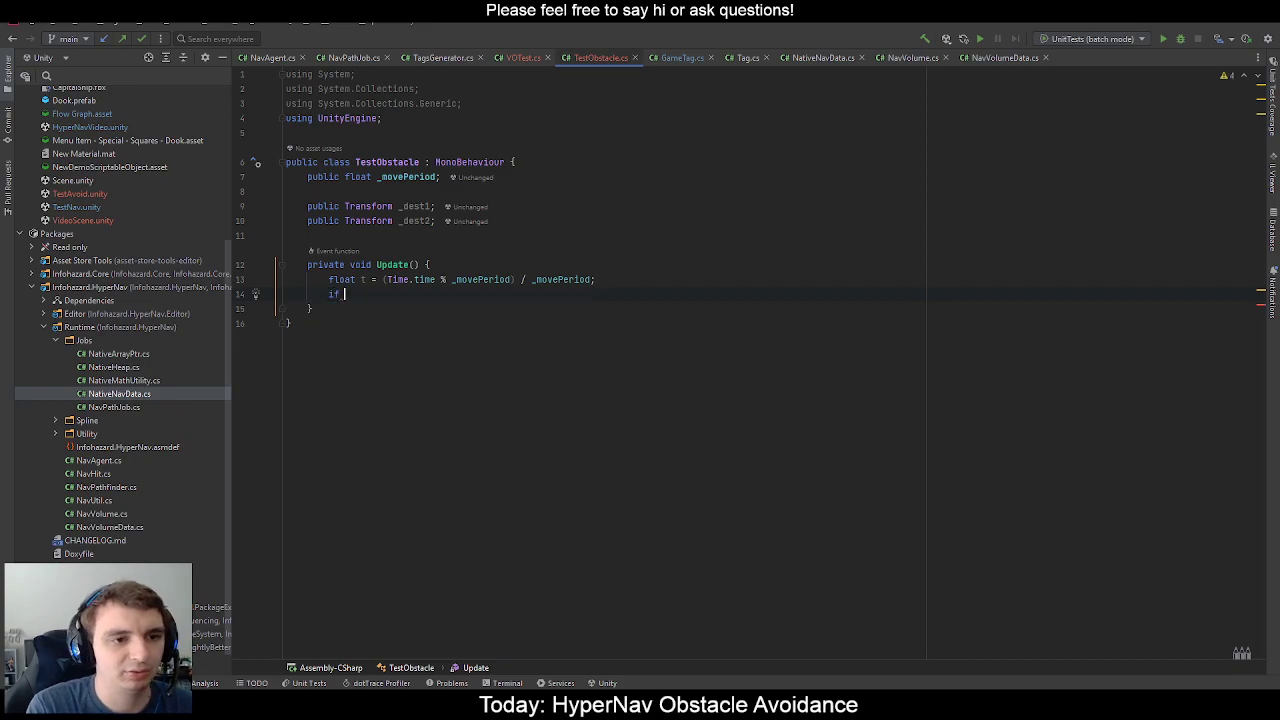
pyautogui.write('(t')
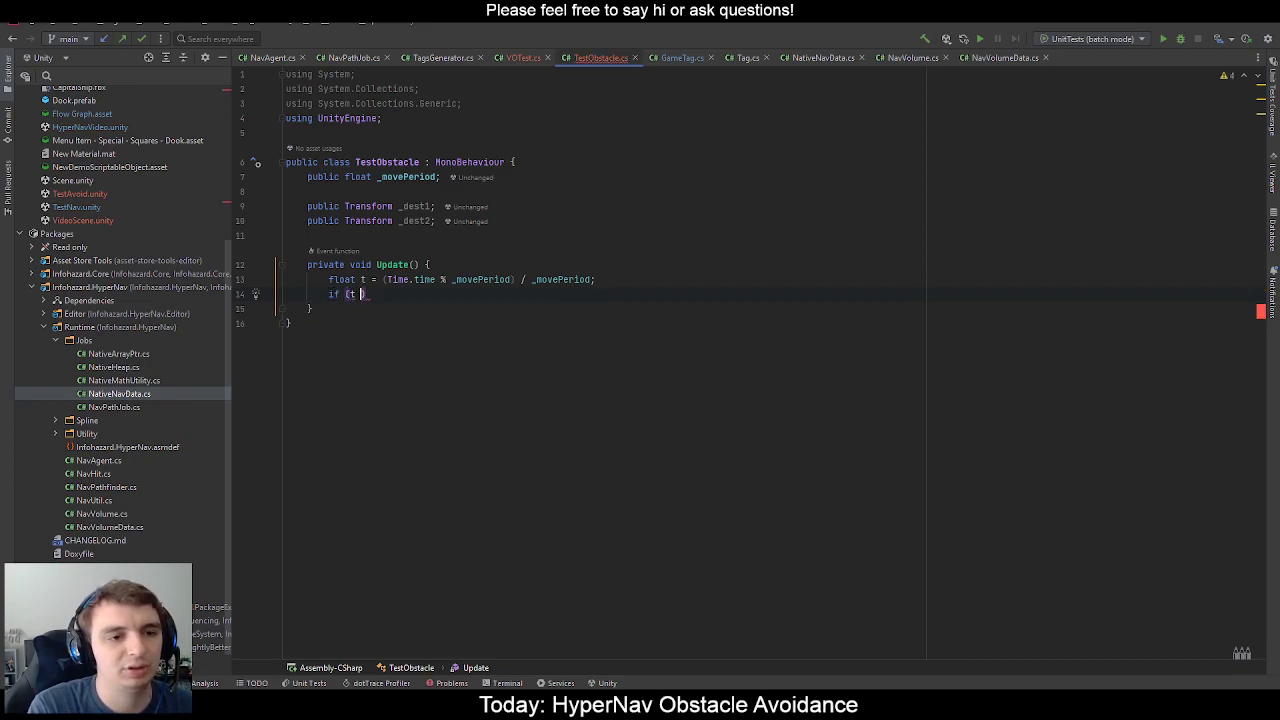
pyautogui.click(534, 279)
pyautogui.write('(')
pyautogui.hotkey('ctrl', 'shift', 'Right')
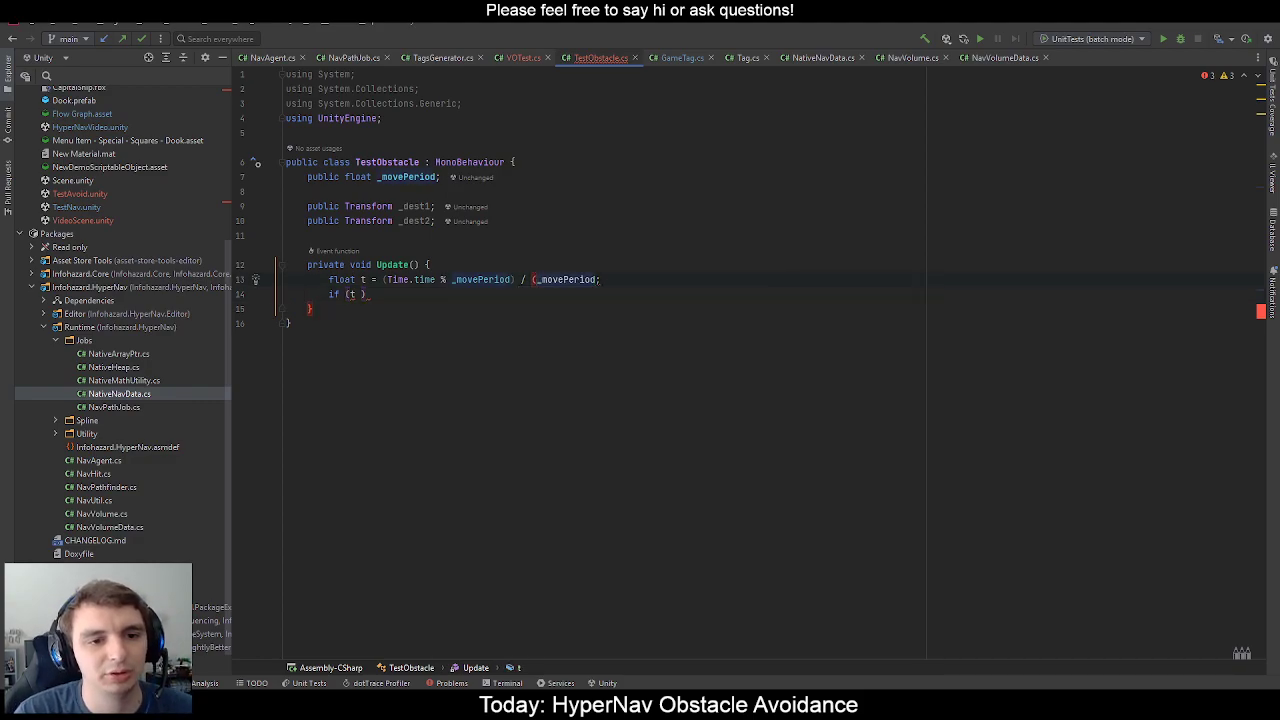
pyautogui.press('Left')
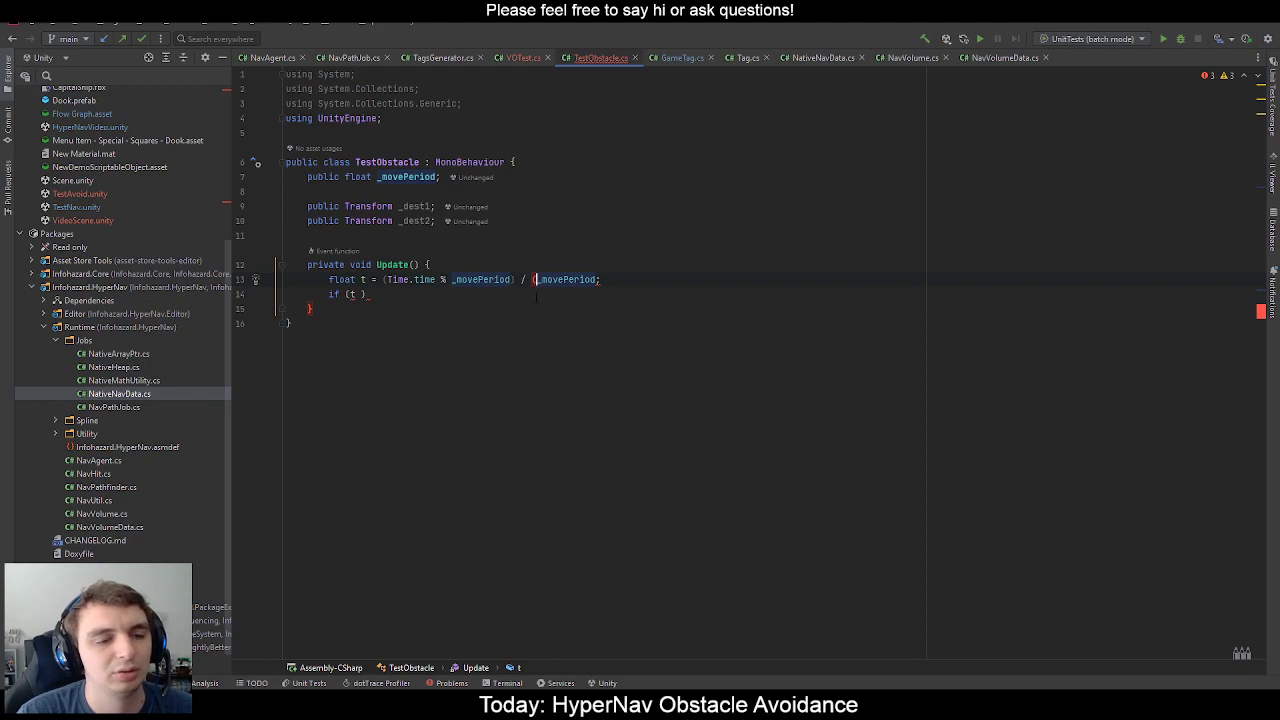
pyautogui.press('BackSpace')
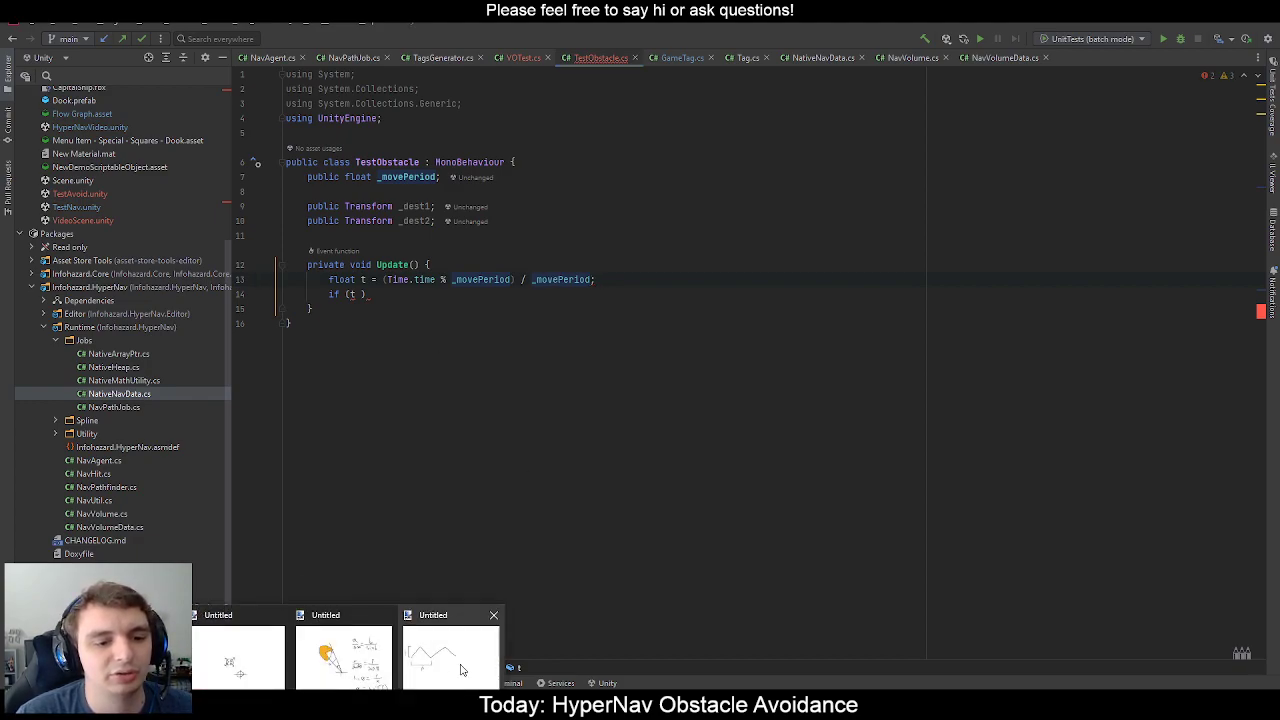
# Switch to the triangle-wave sketch in paint.net and undo its strokes.
pyautogui.click(449, 651)
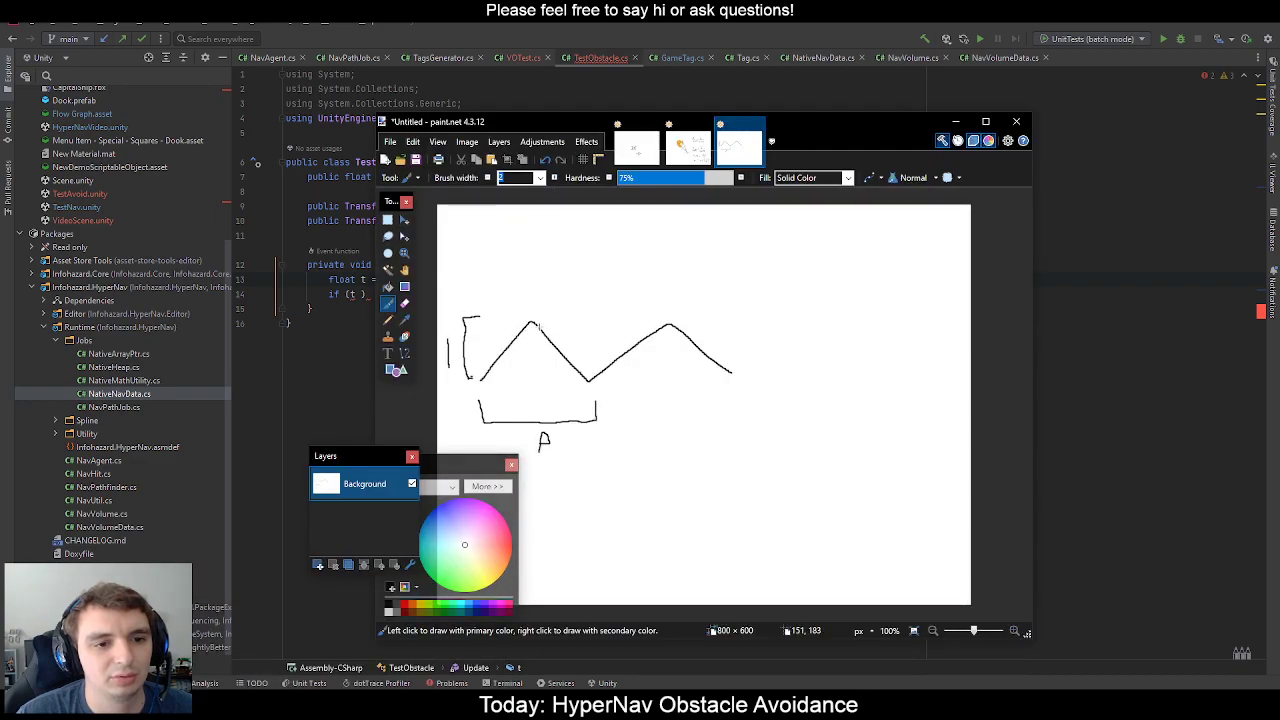
pyautogui.hotkey('ctrl', 'z')
pyautogui.hotkey('ctrl', 'z')
pyautogui.hotkey('ctrl', 'z')
pyautogui.hotkey('ctrl', 'z')
pyautogui.hotkey('ctrl', 'z')
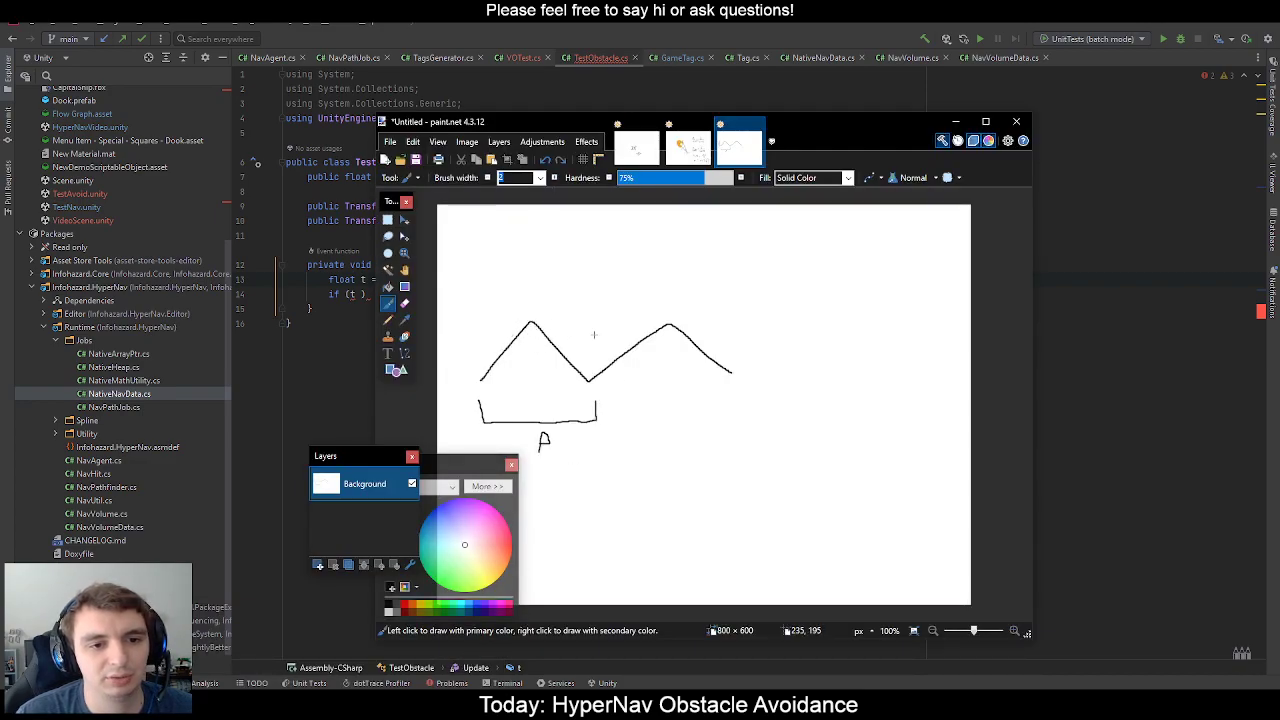
# Sketch a four-tooth sawtooth wave with brackets marking the first tooth's width and height.
pyautogui.moveTo(487, 405)
pyautogui.mouseDown()
pyautogui.moveTo(527, 354)
pyautogui.moveTo(530, 396)
pyautogui.moveTo(590, 349)
pyautogui.moveTo(606, 406)
pyautogui.moveTo(664, 350)
pyautogui.moveTo(678, 405)
pyautogui.moveTo(722, 362)
pyautogui.moveTo(756, 404)
pyautogui.mouseUp()
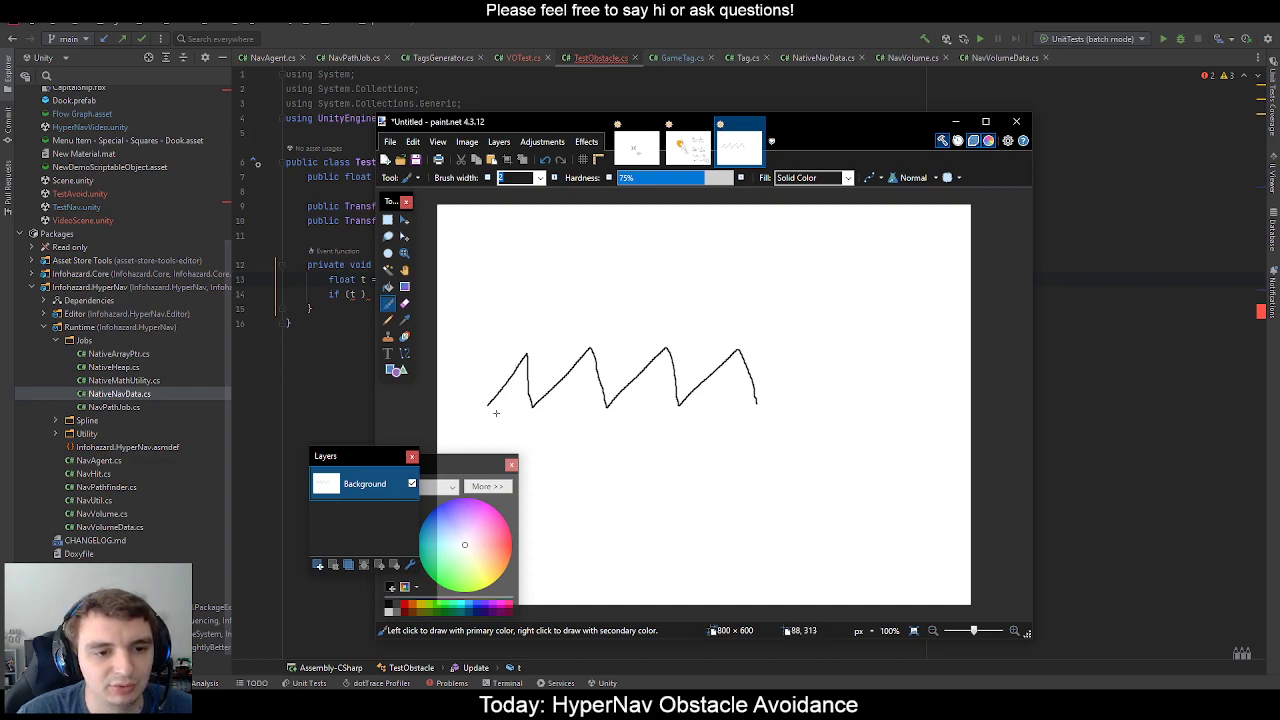
pyautogui.moveTo(489, 414)
pyautogui.mouseDown()
pyautogui.moveTo(489, 425)
pyautogui.moveTo(506, 415)
pyautogui.moveTo(525, 426)
pyautogui.mouseUp()
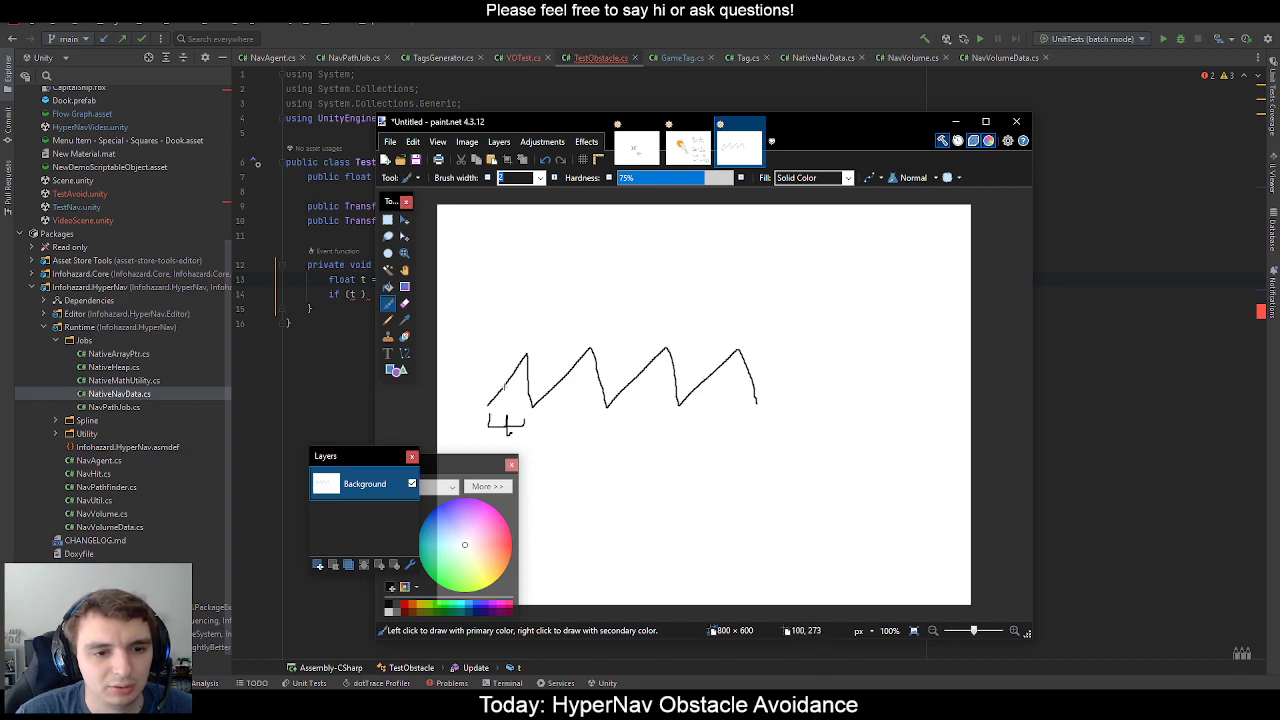
pyautogui.moveTo(474, 402)
pyautogui.mouseDown()
pyautogui.moveTo(472, 354)
pyautogui.moveTo(457, 398)
pyautogui.mouseUp()
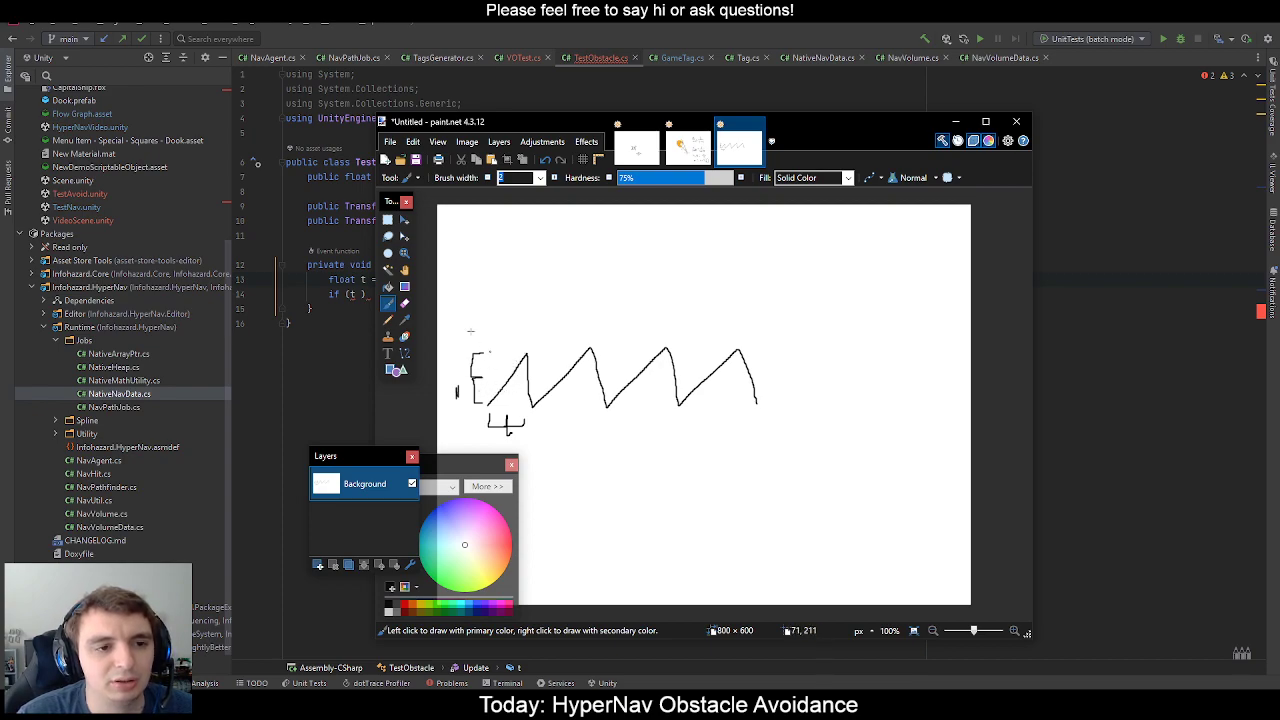
# Return to the code editor and change the divisor of t to (_movePeriod / 2.0f).
pyautogui.hotkey('alt', 'Tab')
pyautogui.click(532, 281)
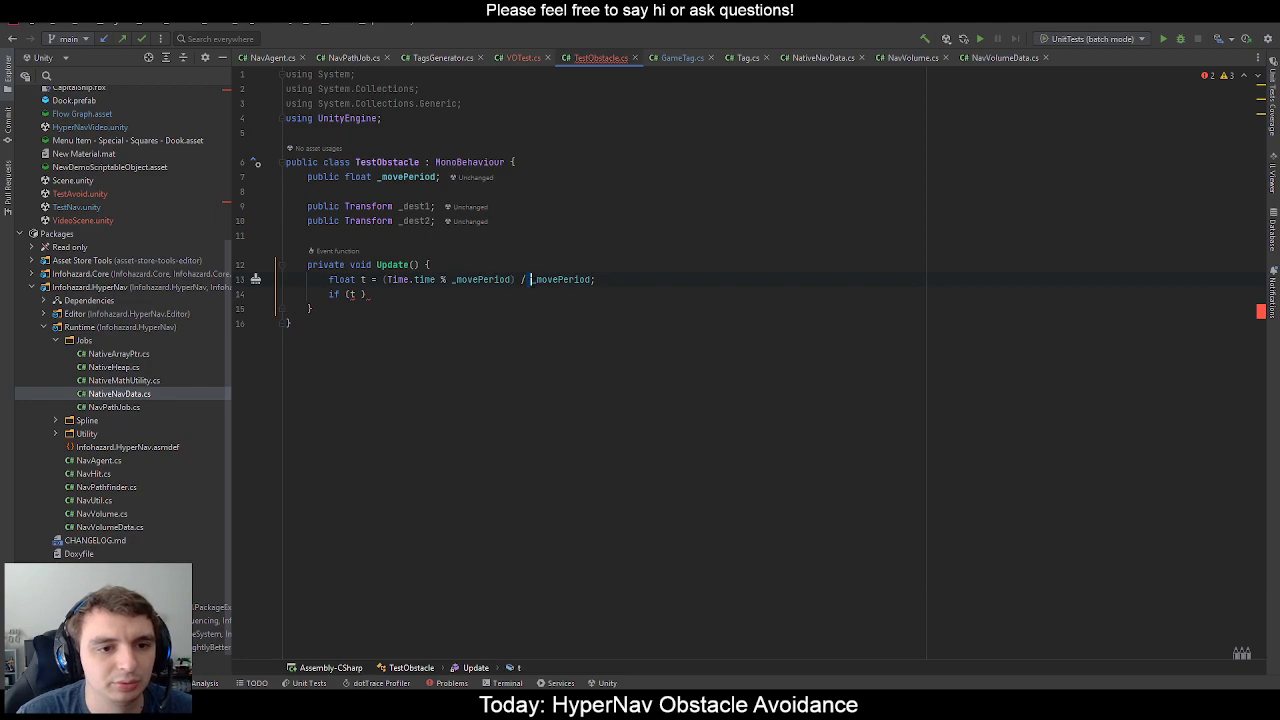
pyautogui.write('(')
pyautogui.click(597, 282)
pyautogui.write('/ 2.0f)')
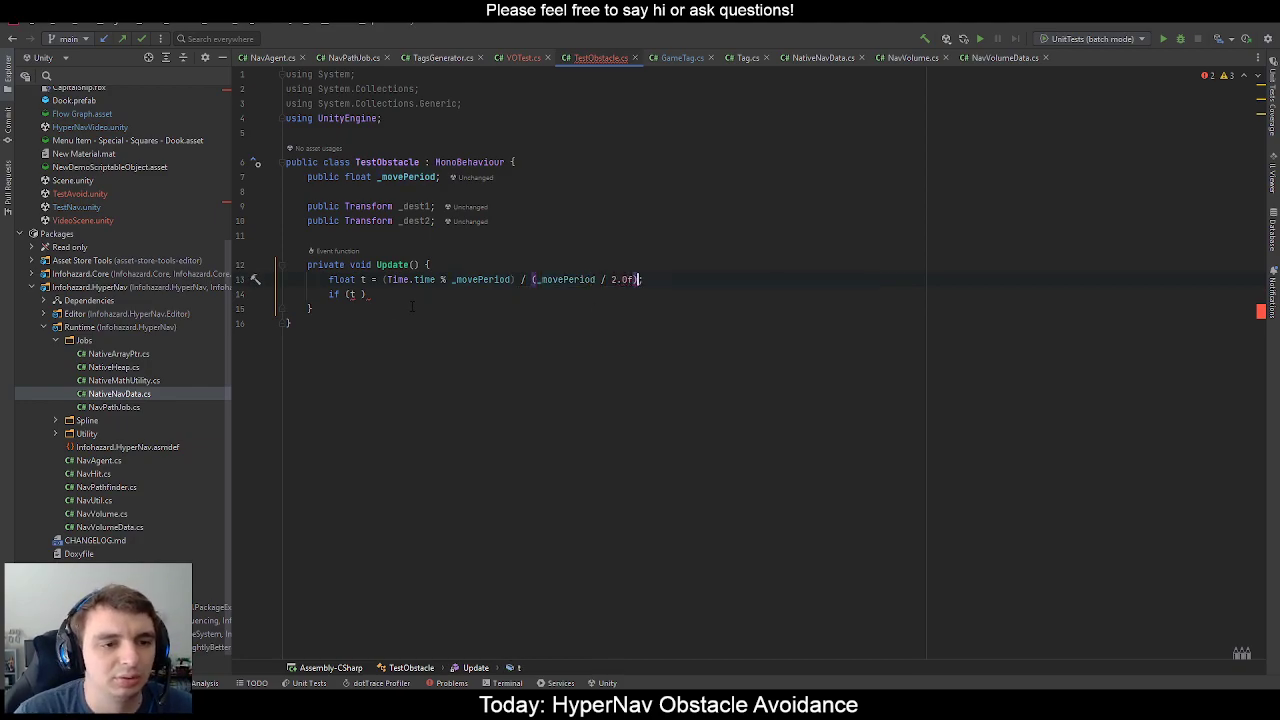
# Check the sawtooth sketch in paint.net, and complete the if condition in the code as t > 1 with an empty block.
pyautogui.moveTo(305, 705)
pyautogui.click(426, 655)
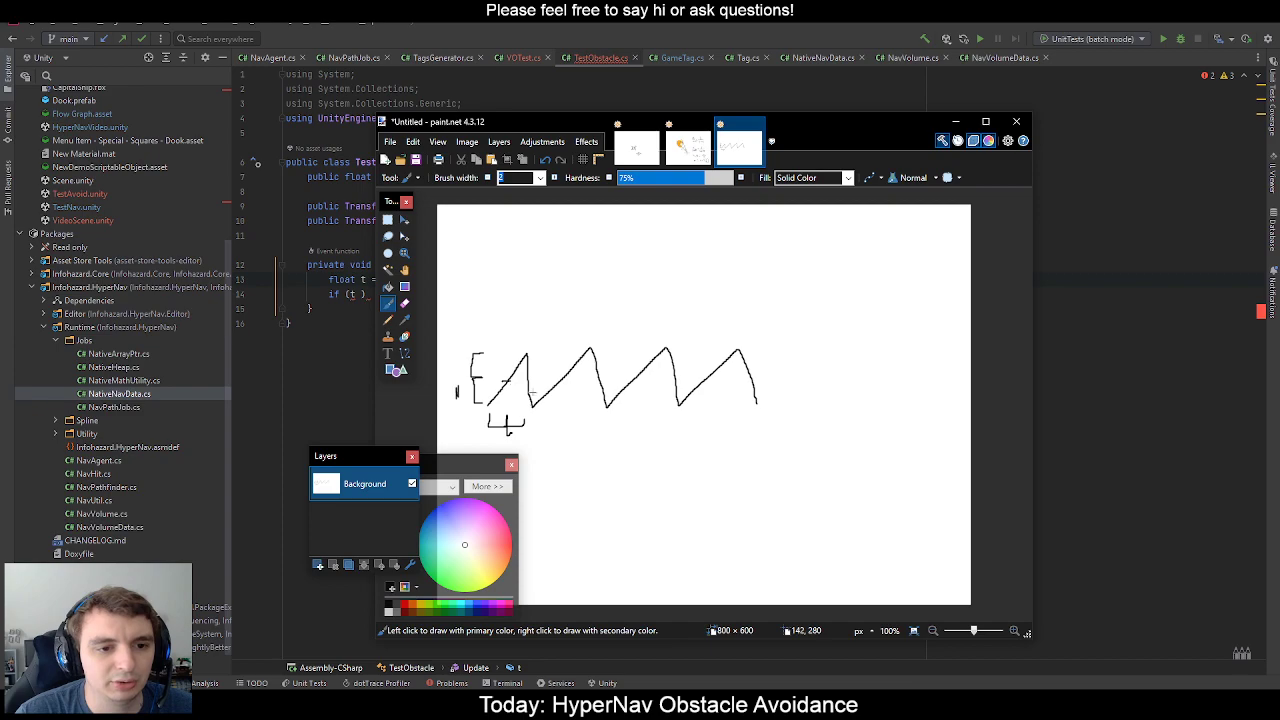
pyautogui.hotkey('alt', 'Tab')
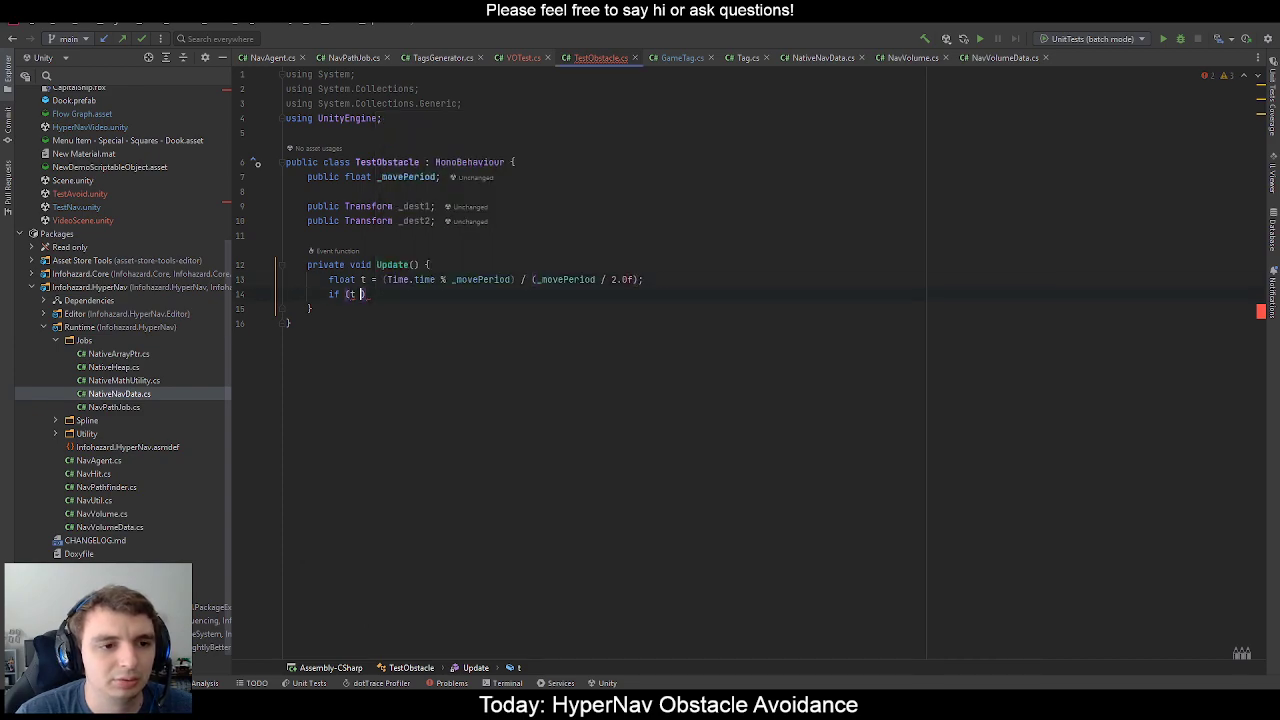
pyautogui.write('> 1) {')
pyautogui.press('Return')
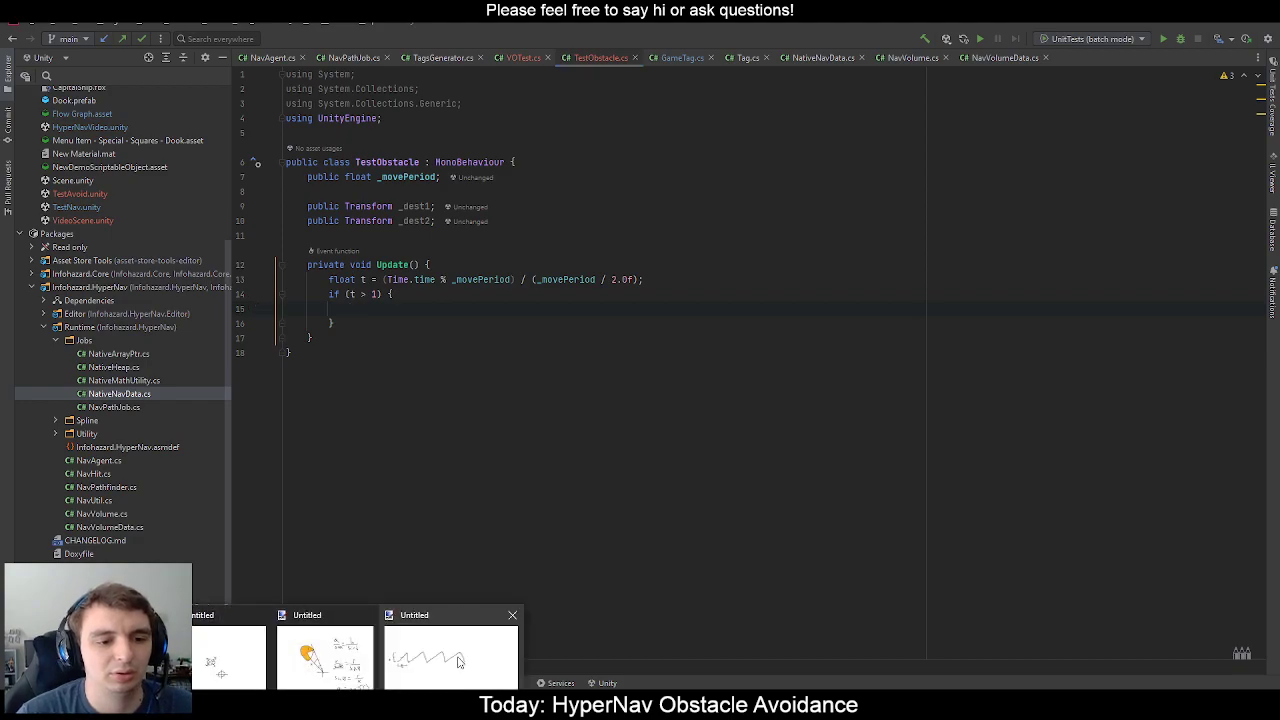
# Consult the sawtooth sketch again, and assign t = 2 - t inside the if block.
pyautogui.click(452, 650)
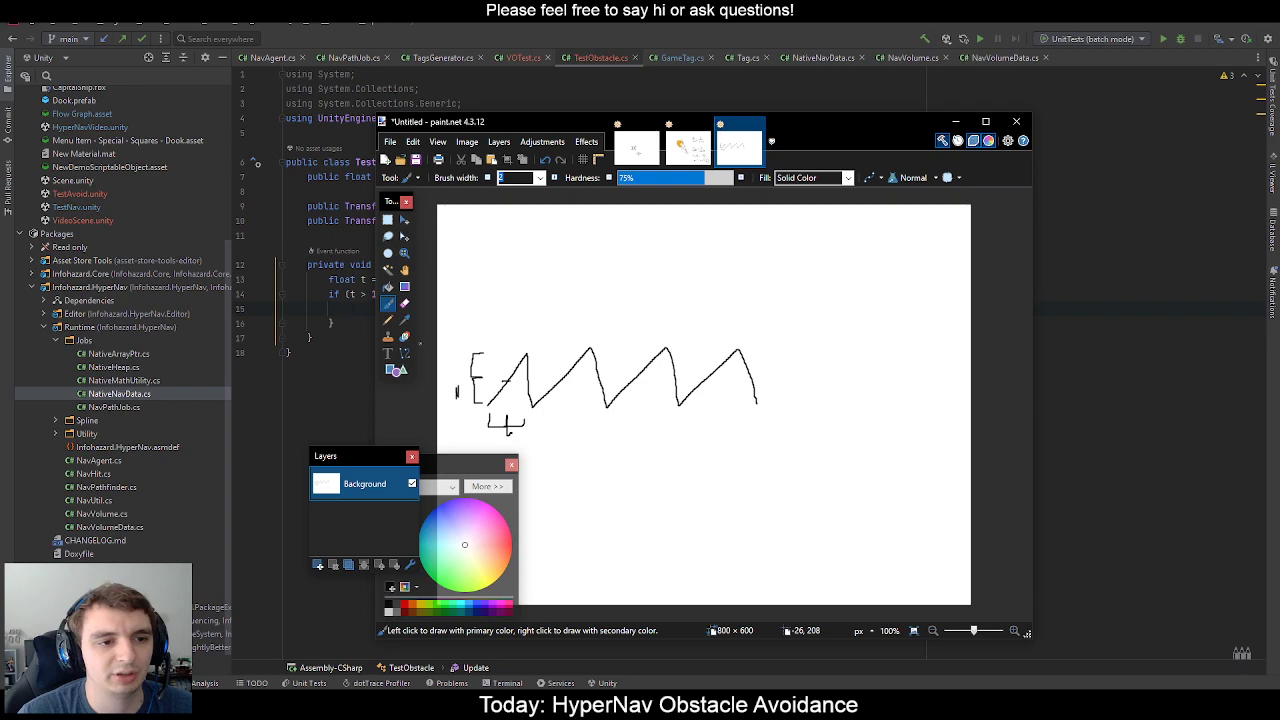
pyautogui.hotkey('alt', 'Tab')
pyautogui.write('t = 2 - t;')
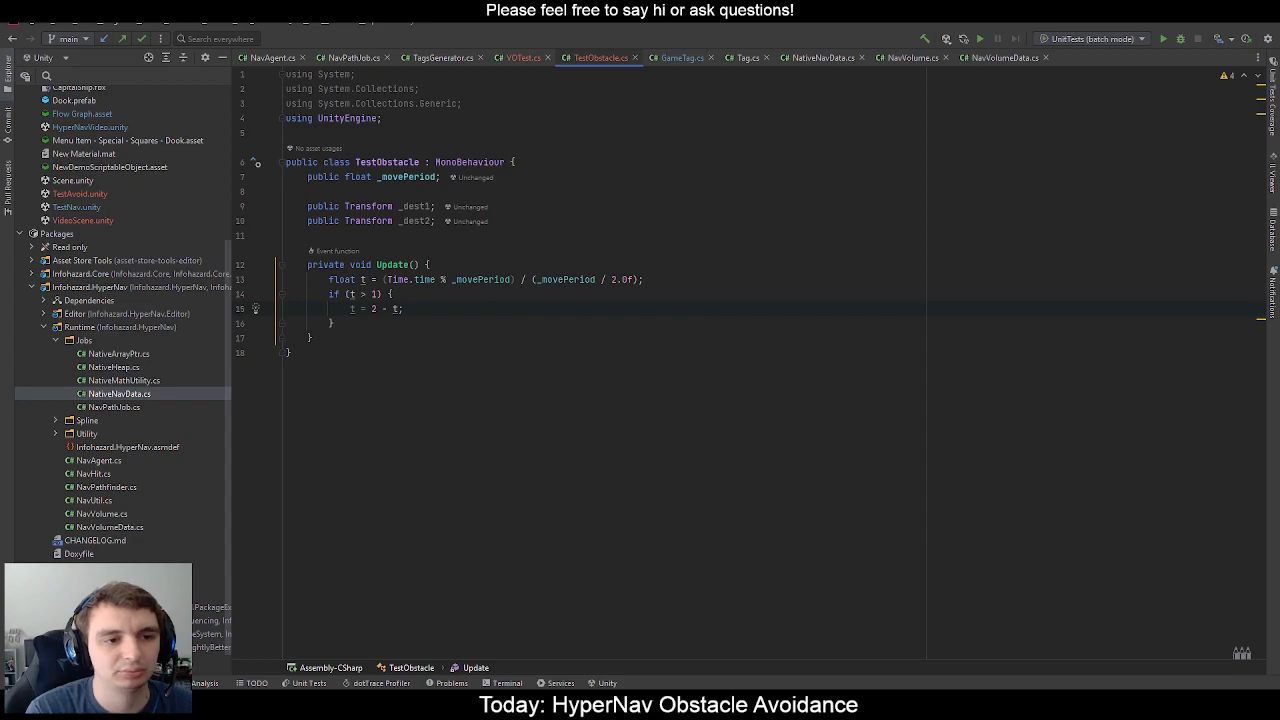
# Compare the finished t calculation with the sawtooth sketch in paint.net and return to the code editor.
pyautogui.click(348, 705)
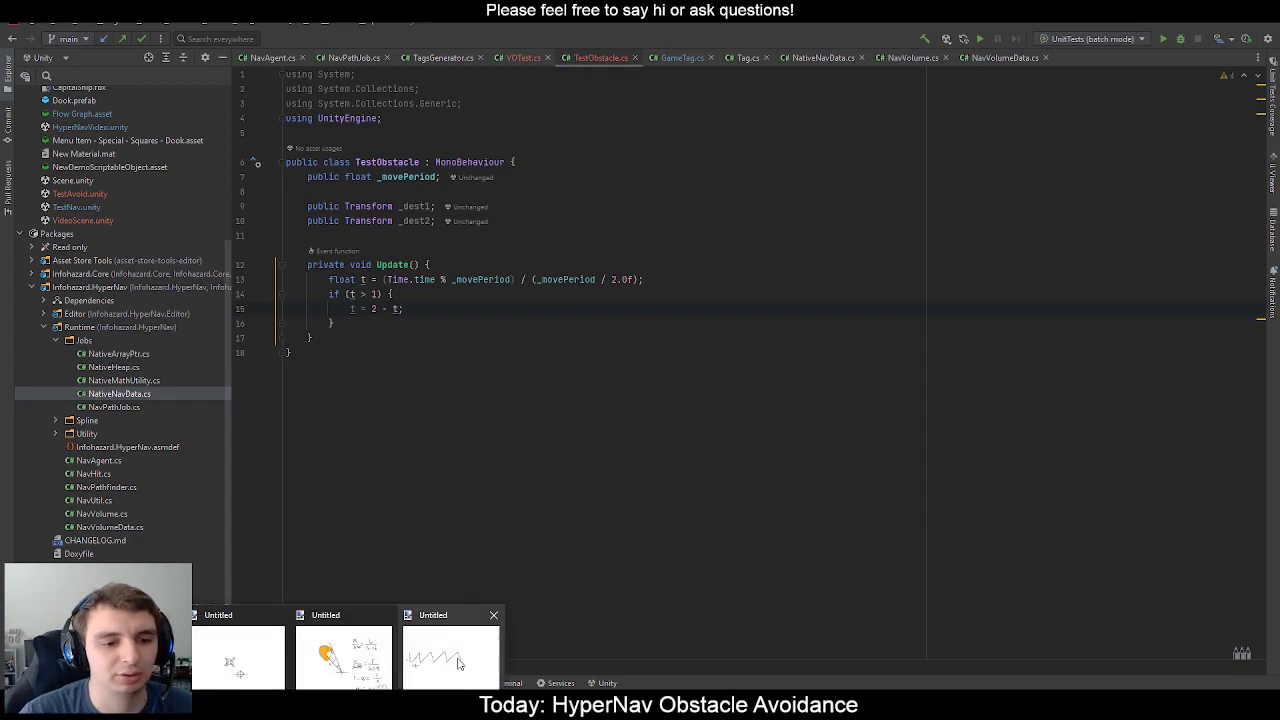
pyautogui.click(458, 660)
pyautogui.moveTo(502, 380)
pyautogui.mouseDown()
pyautogui.moveTo(530, 407)
pyautogui.moveTo(557, 383)
pyautogui.moveTo(587, 413)
pyautogui.moveTo(600, 380)
pyautogui.mouseUp()
pyautogui.hotkey('alt', 'Tab')
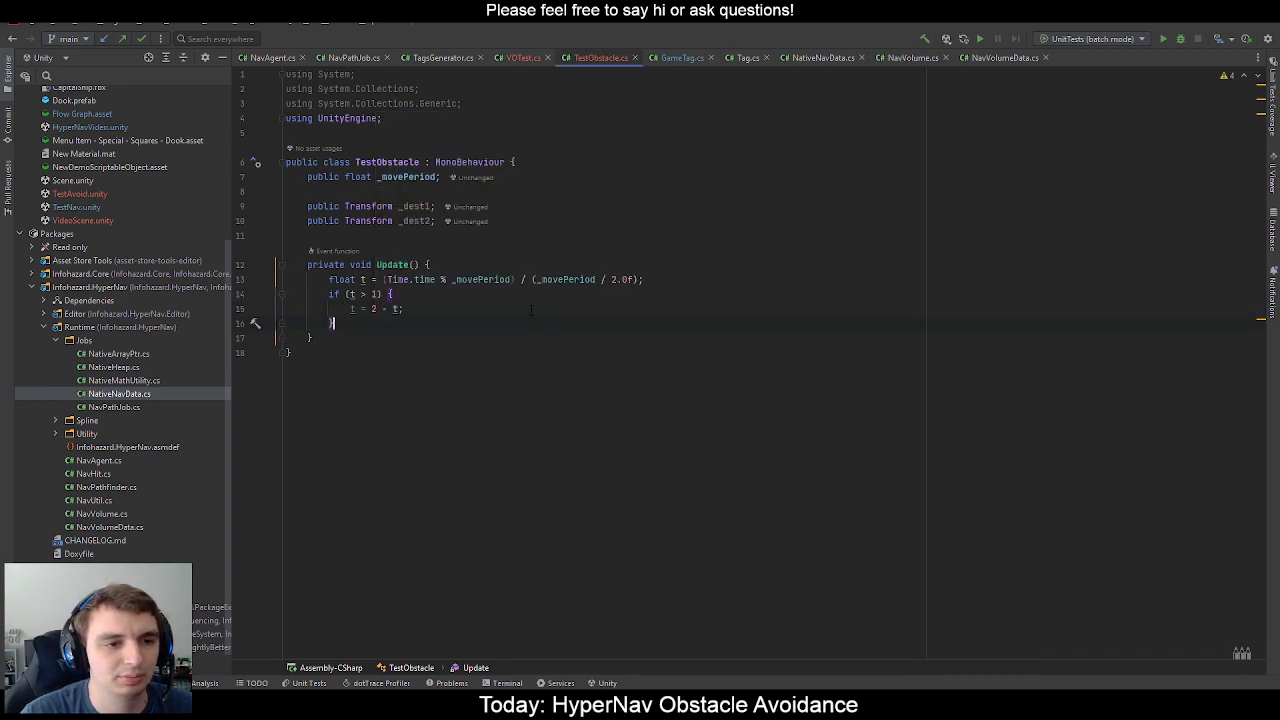
# Below the if block in Update, add the line transform.position = Mathf.Lerp(_dest1, _dest2, t);.
pyautogui.press('Down')
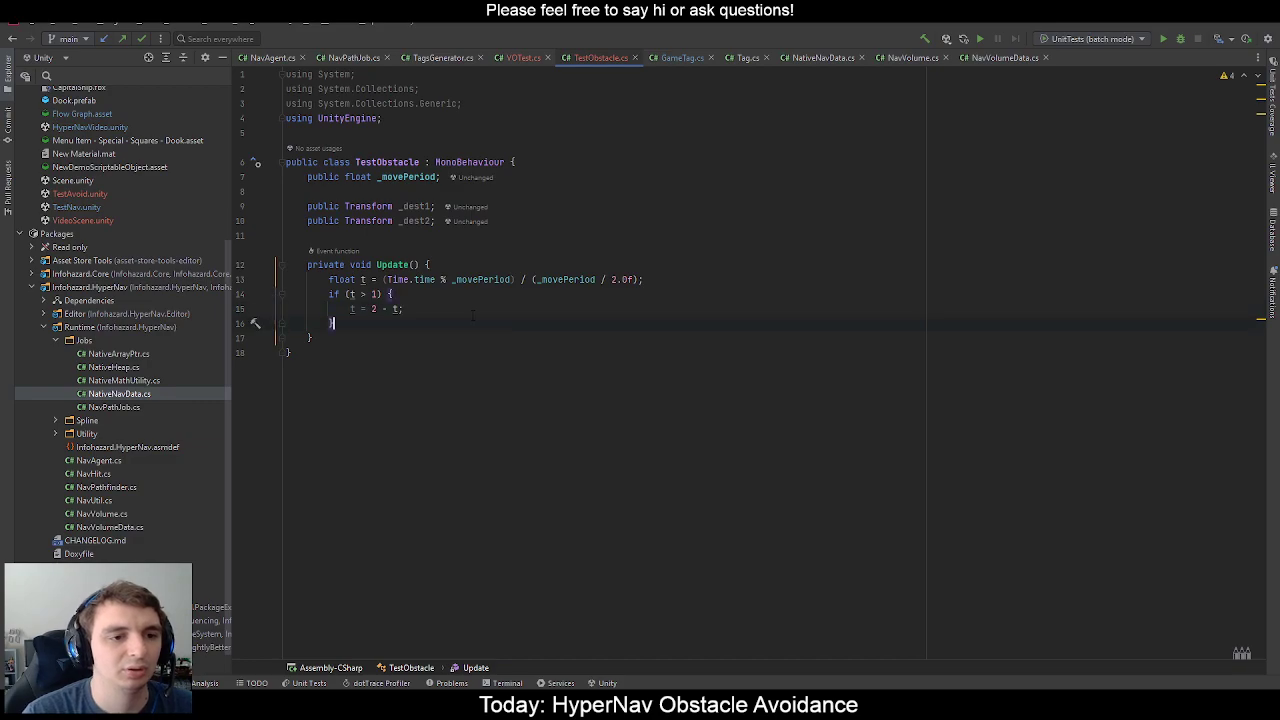
pyautogui.press('Return')
pyautogui.press('Return')
pyautogui.write('transform.')
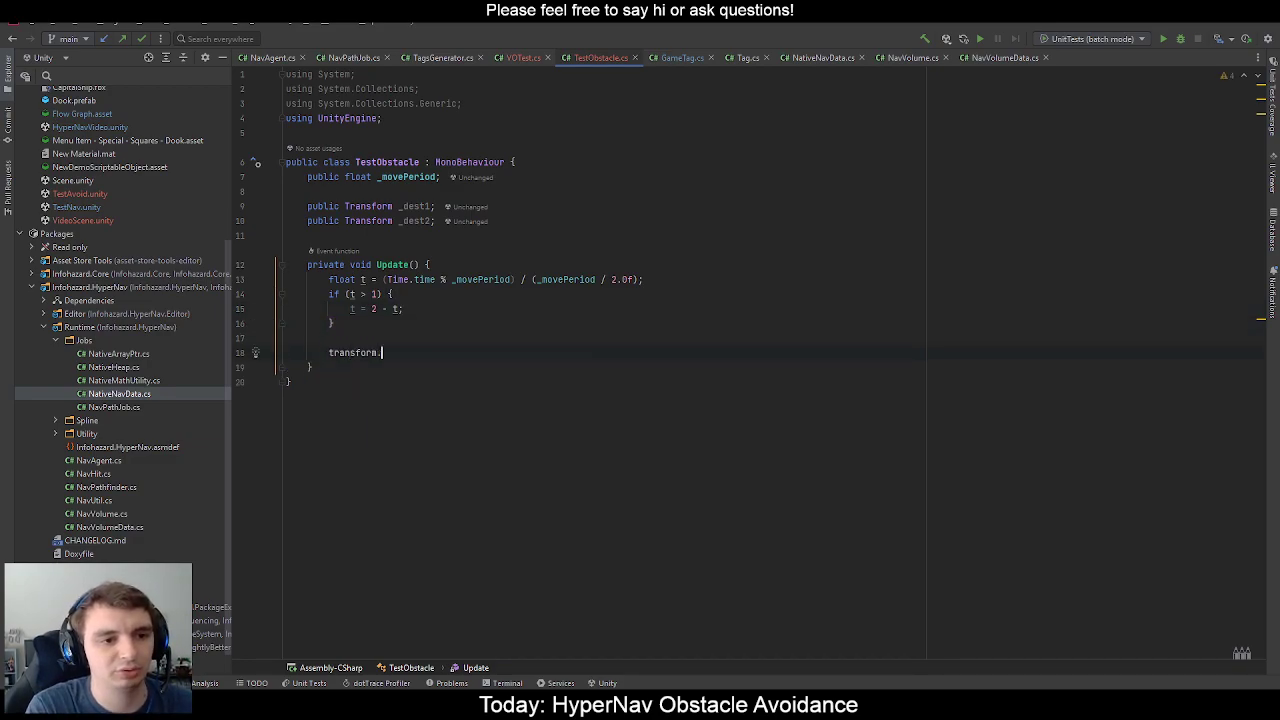
pyautogui.write('position = Mathf.Le')
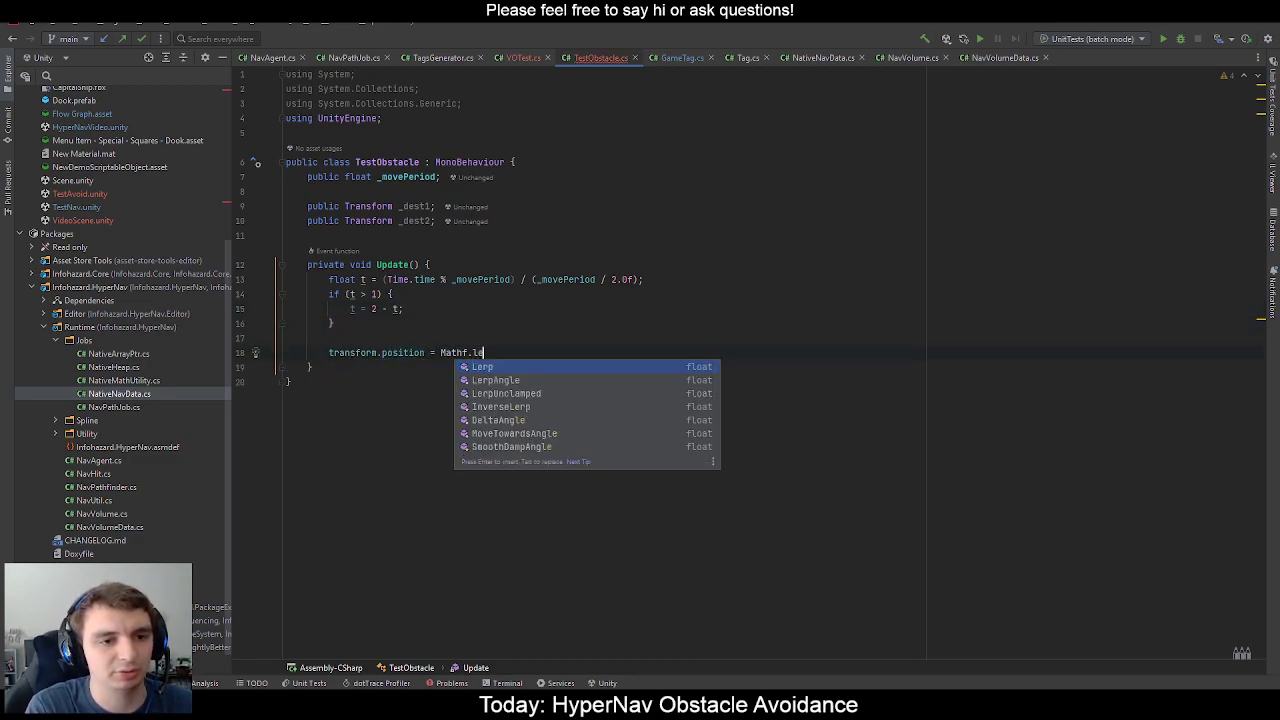
pyautogui.write('rp(_dest1')
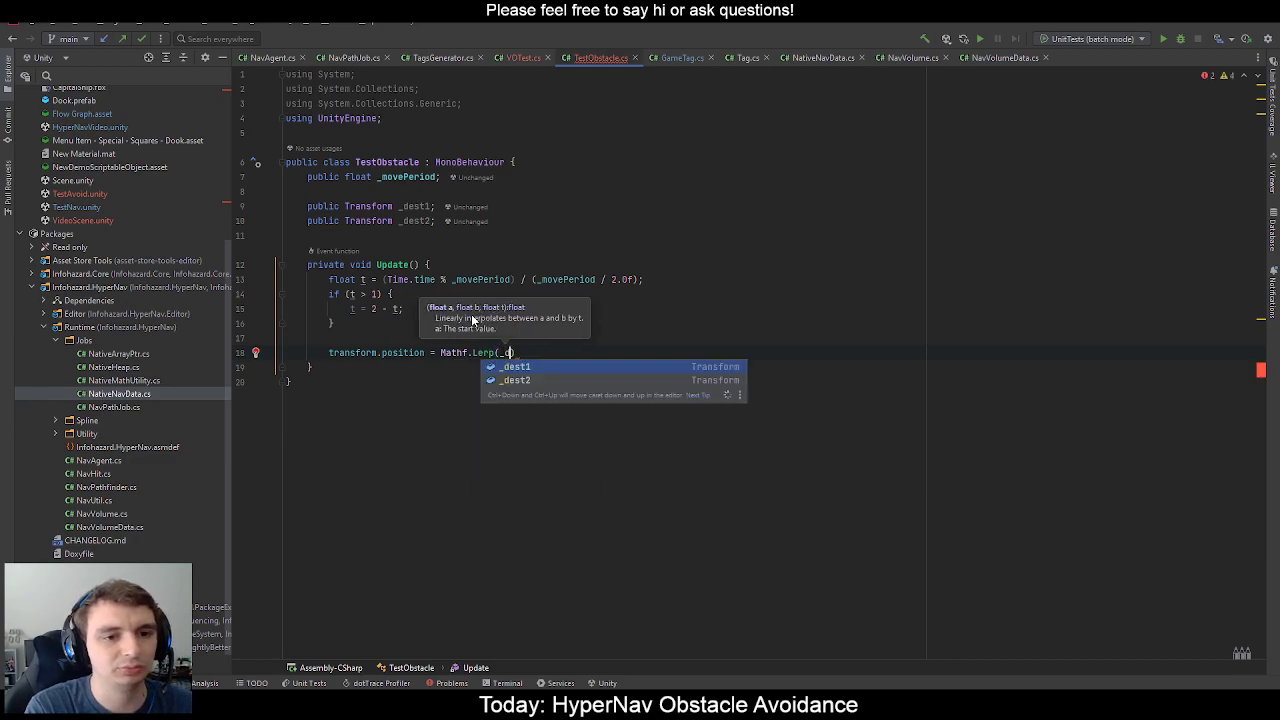
pyautogui.write(', _dest2')
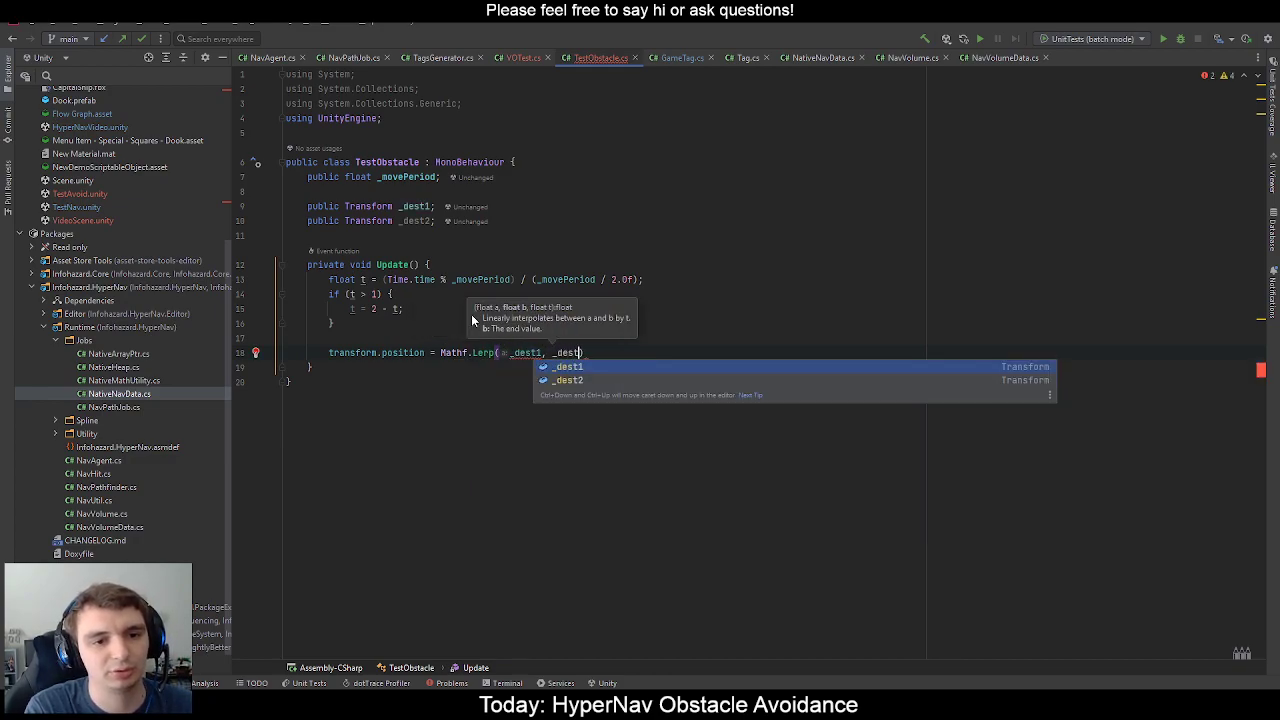
pyautogui.write(', t);')
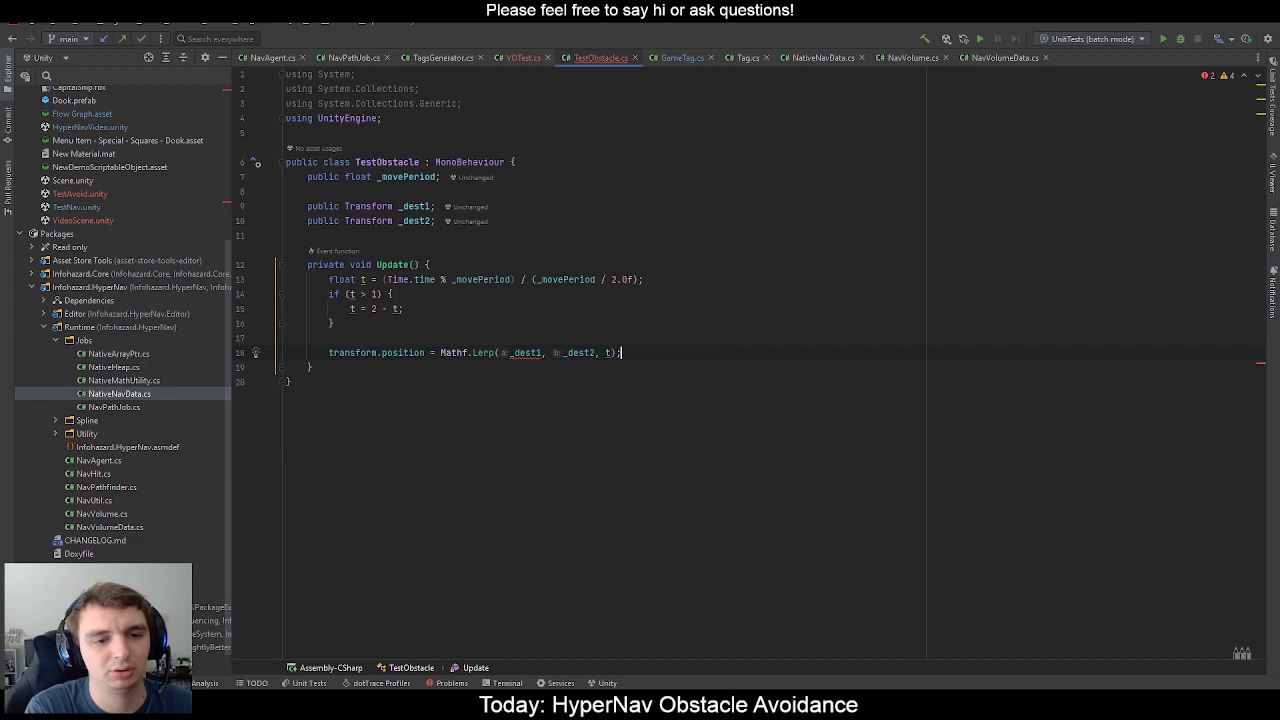
# Replace Mathf with Vector3 in the Lerp call of the position assignment.
pyautogui.doubleClick(453, 354)
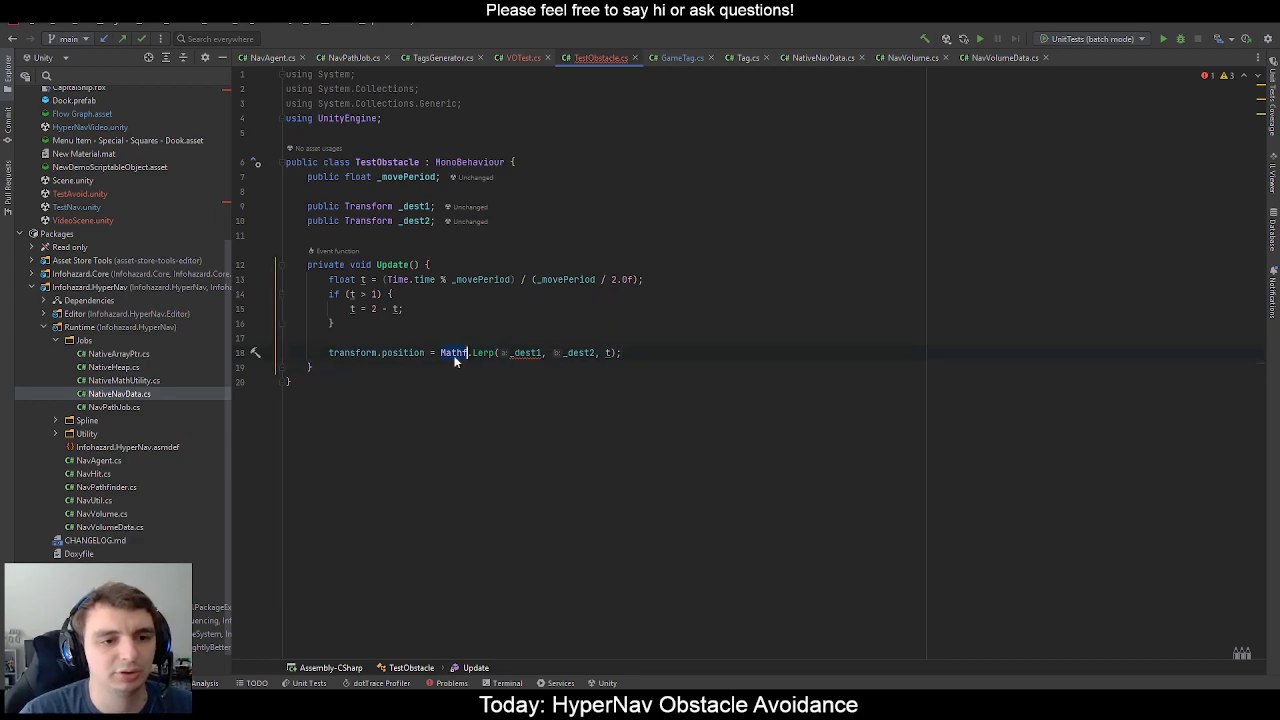
pyautogui.write('Vec')
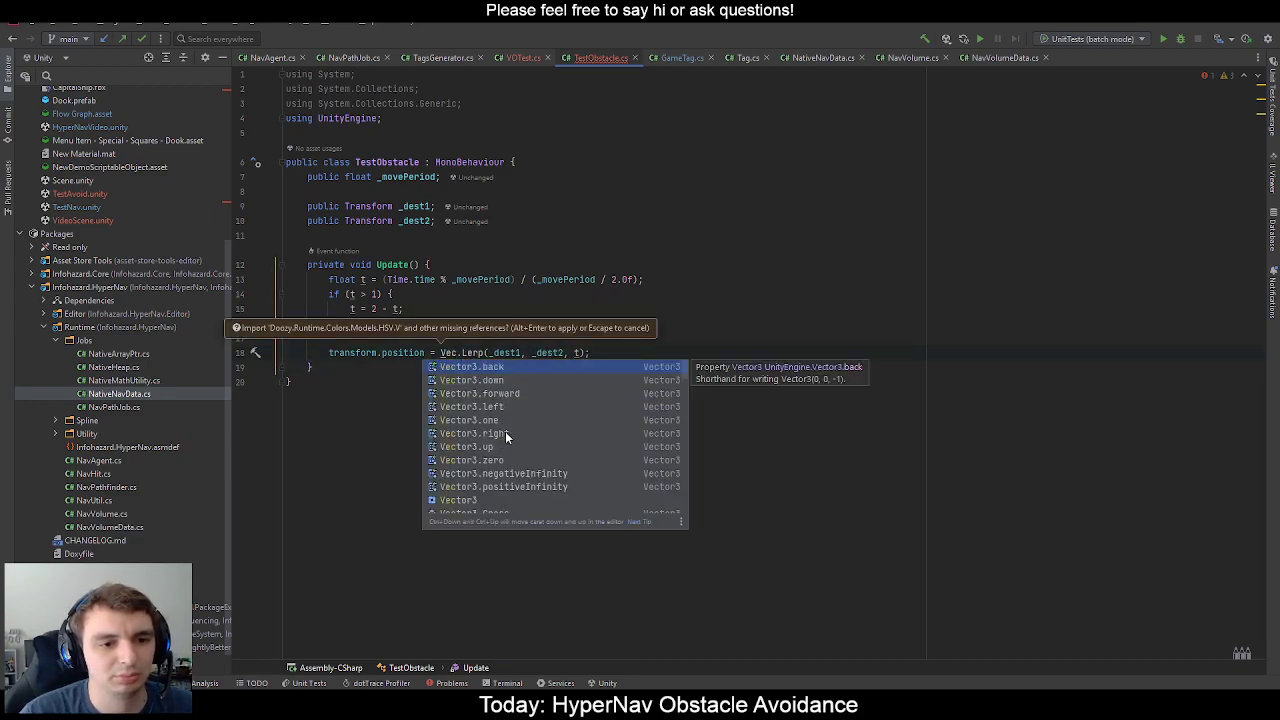
pyautogui.write('tor3')
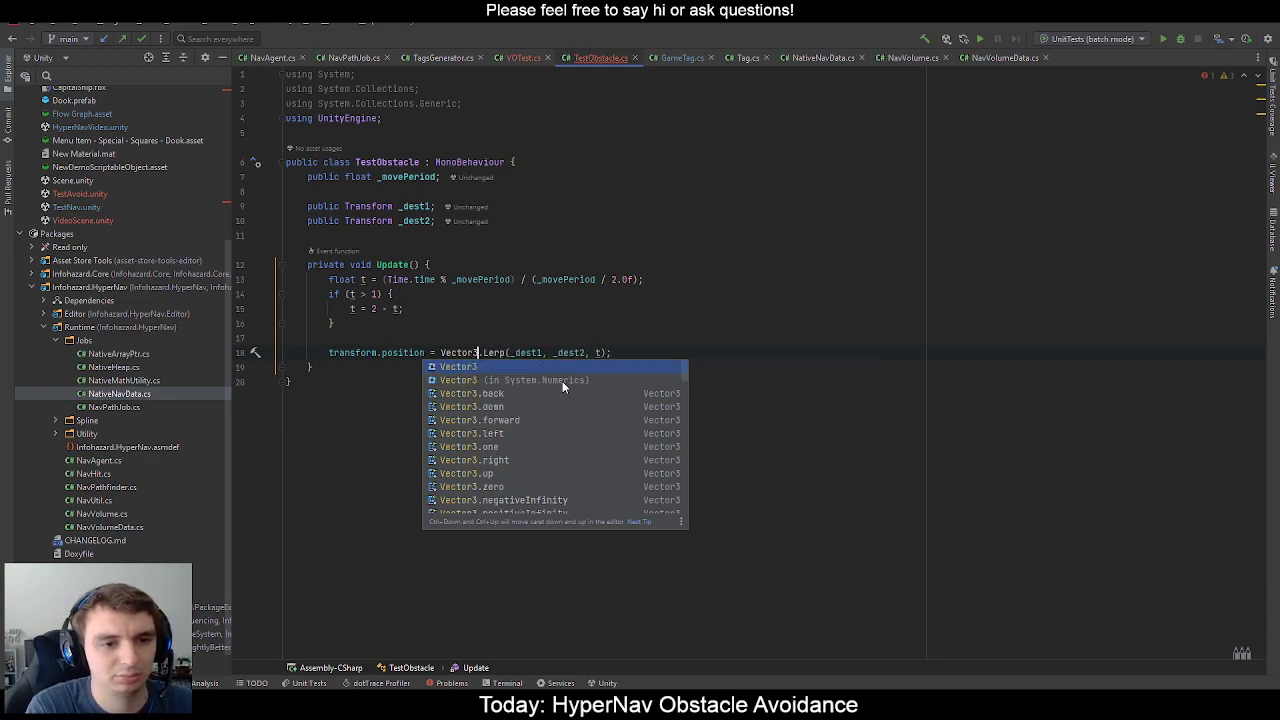
pyautogui.press('Escape')
# Append .position to both the _dest1 and _dest2 arguments of the Vector3.Lerp call.
pyautogui.click(530, 353)
pyautogui.press('Right')
pyautogui.press('Right')
pyautogui.press('Right')
pyautogui.press('Right')
pyautogui.write('.position')
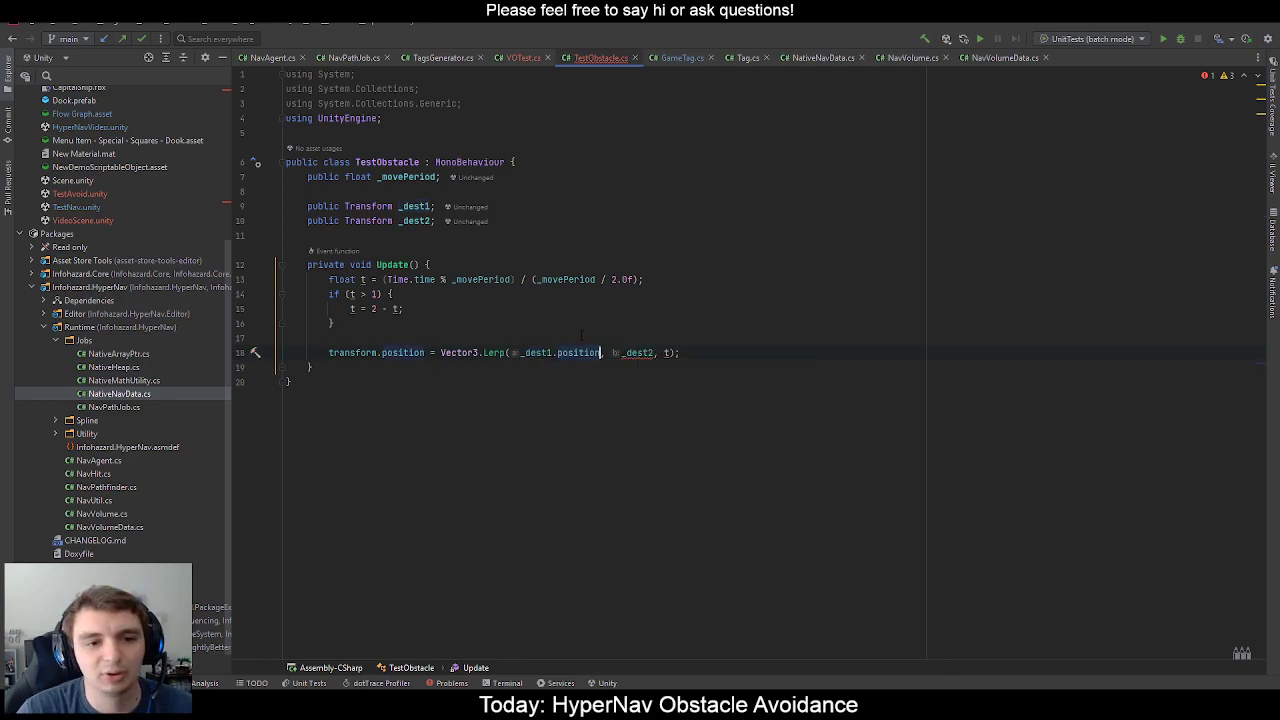
pyautogui.hotkey('ctrl', 'w')
pyautogui.hotkey('ctrl', 'w')
pyautogui.hotkey('ctrl', 'c')
pyautogui.click(654, 353)
pyautogui.hotkey('ctrl', 'v')
pyautogui.moveTo(806, 352); pyautogui.dragTo(806, 345)
pyautogui.click(464, 327)
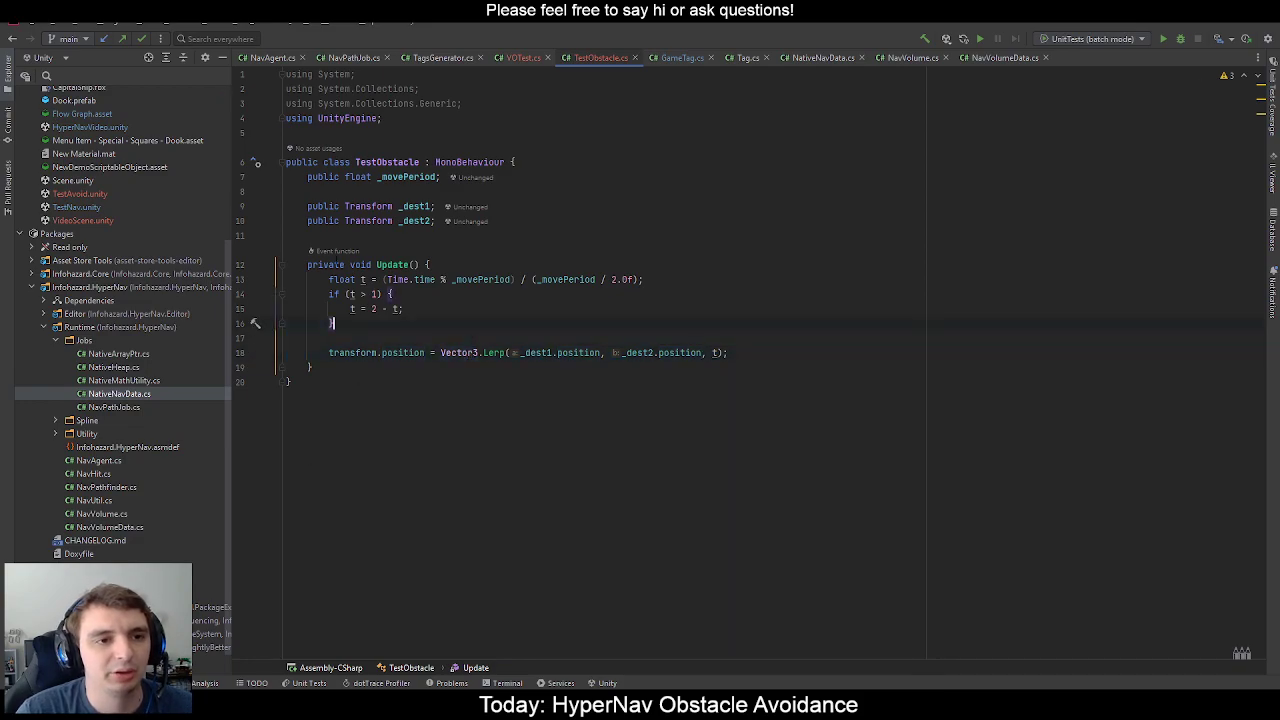
# Switch to Unity and set the Obstacle's Test Obstacle Move Period to 2.
pyautogui.click(284, 710)
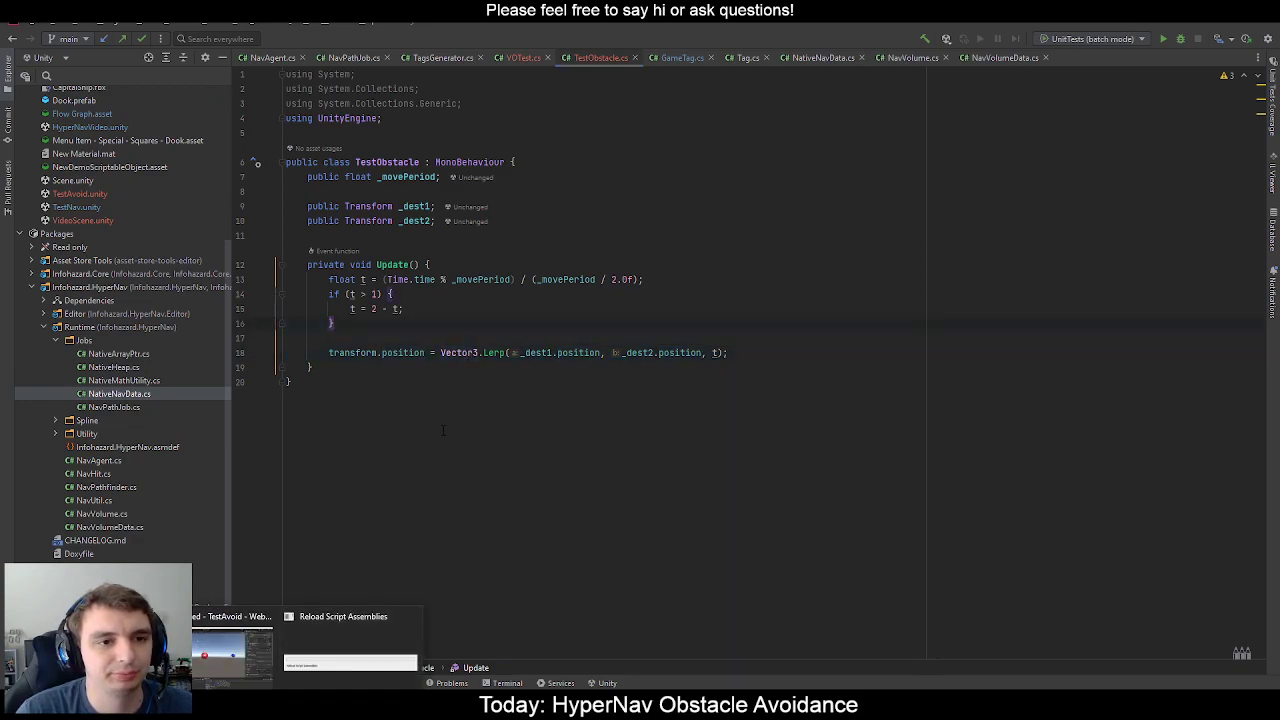
pyautogui.click(290, 655)
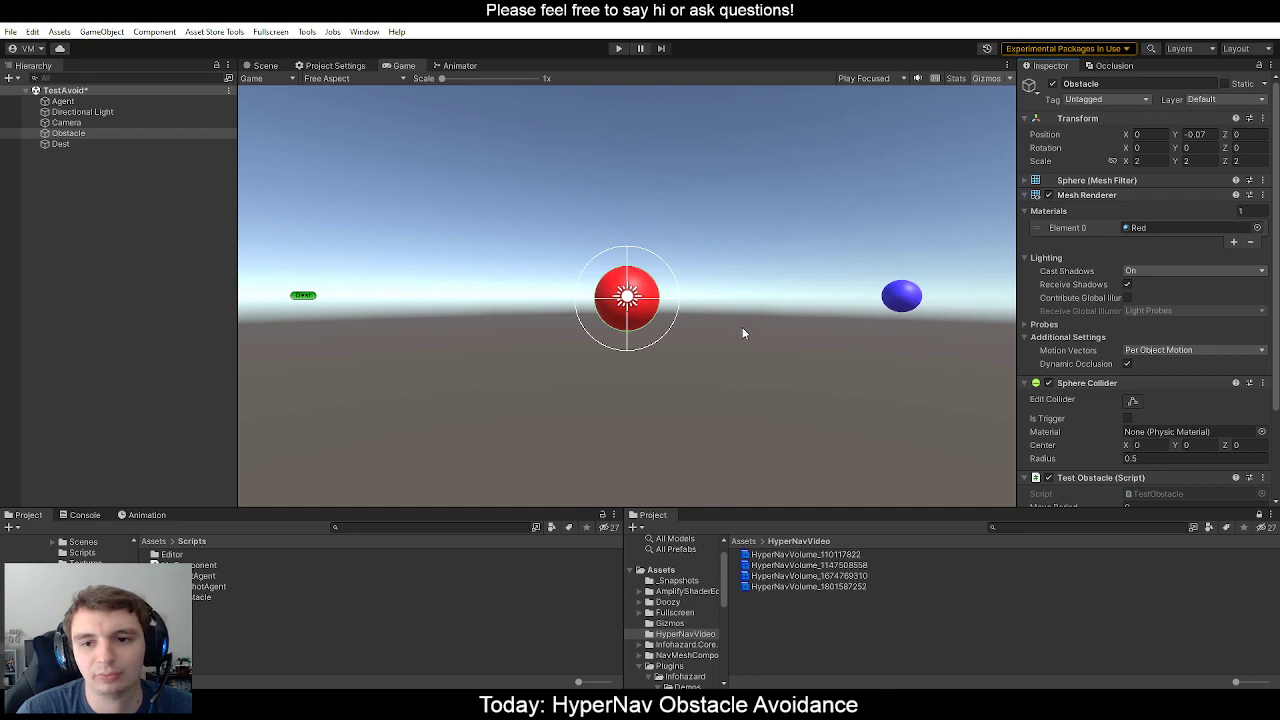
pyautogui.scroll(-3, 1102, 385)
pyautogui.click(1152, 396)
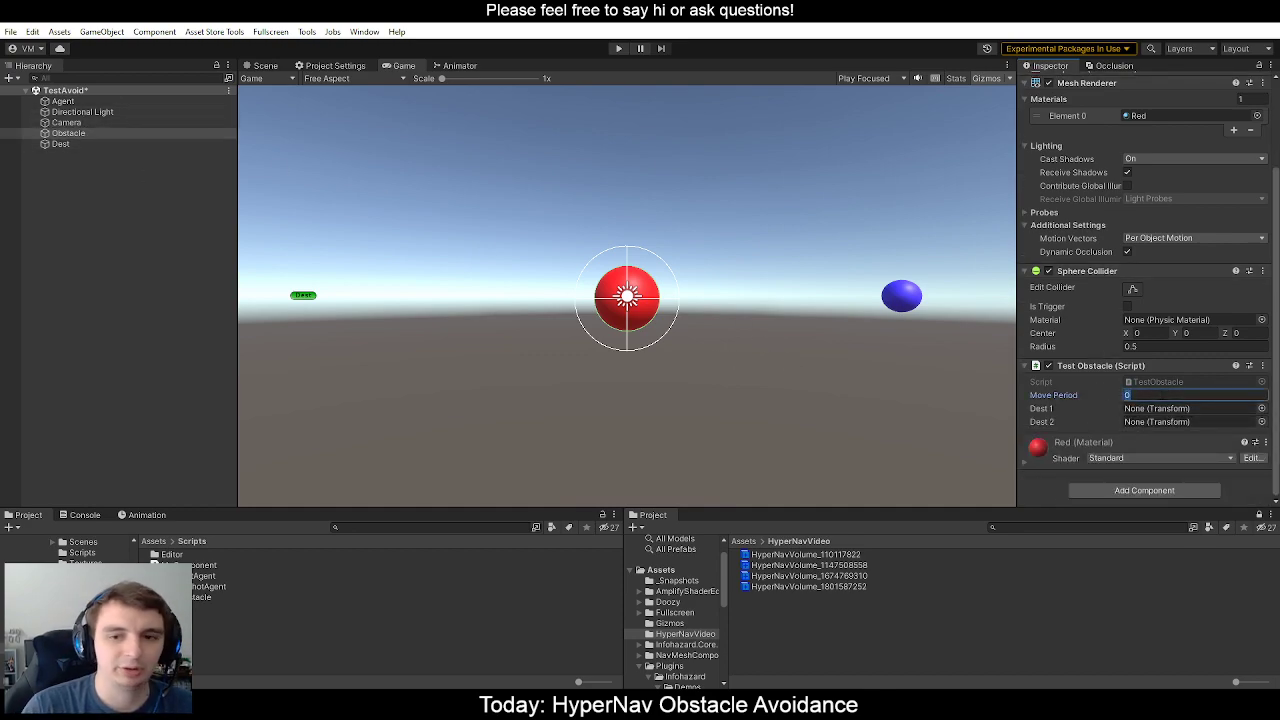
pyautogui.click(573, 300)
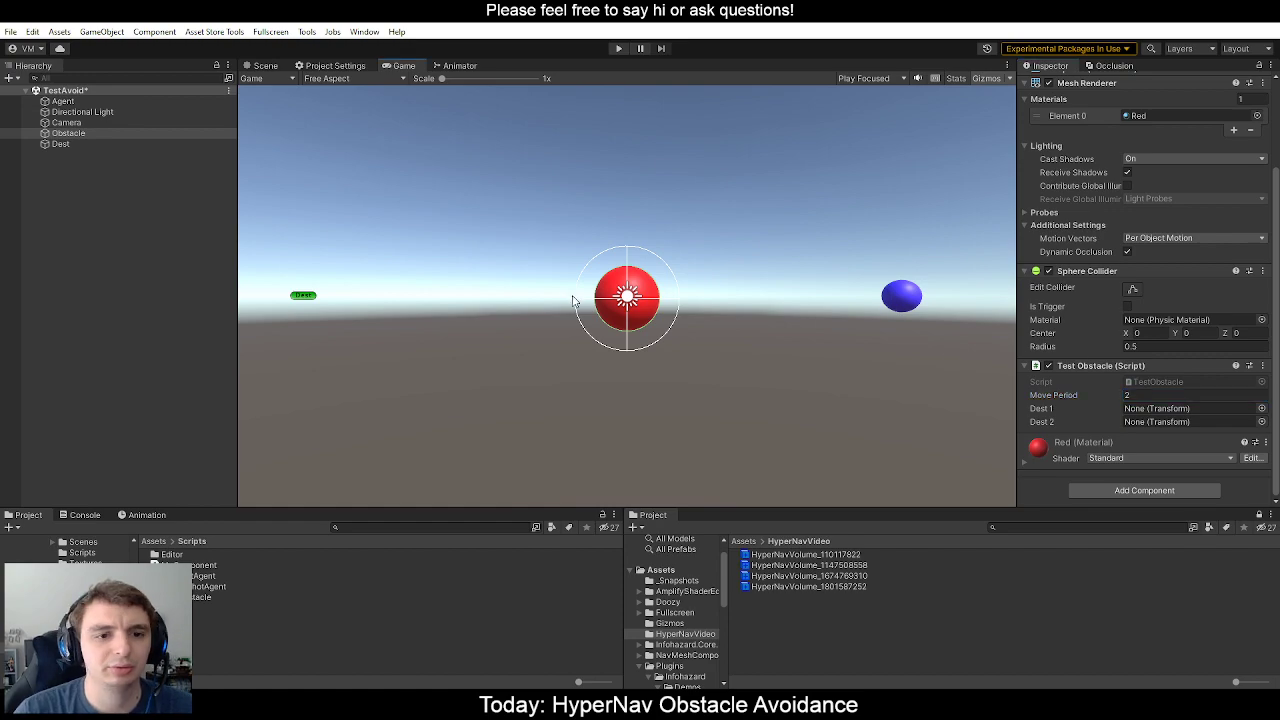
# Show the Scene view and create an empty object named MovePoint1 in the TestAvoid scene.
pyautogui.click(264, 66)
pyautogui.rightClick(86, 206)
pyautogui.click(132, 372)
pyautogui.write('MovePoint1')
pyautogui.press('Return')
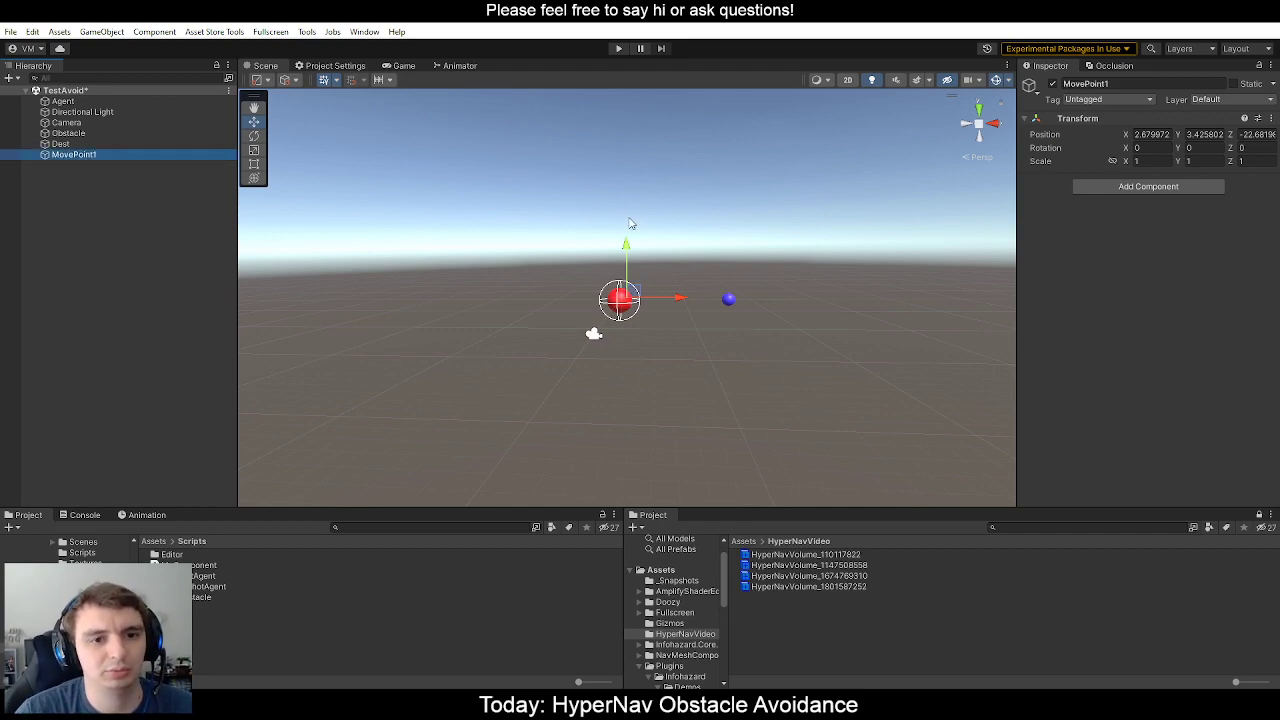
# Reset MovePoint1's transform, and duplicate it as MovePoint2 positioned at about Y -6.95.
pyautogui.rightClick(1133, 119)
pyautogui.click(1168, 128)
pyautogui.moveTo(630, 256); pyautogui.dragTo(620, 326)
pyautogui.hotkey('ctrl', 'd')
pyautogui.click(94, 165)
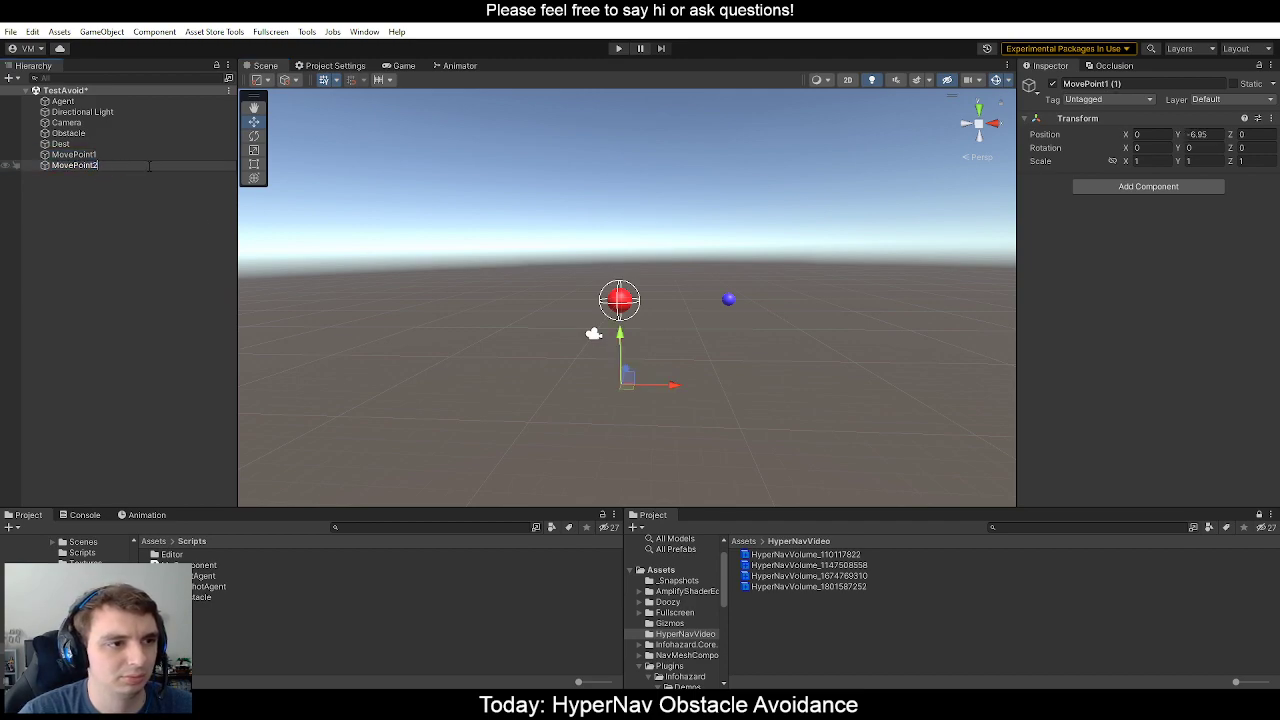
pyautogui.press('BackSpace')
pyautogui.press('BackSpace')
pyautogui.write('2')
pyautogui.press('Return')
# Assign MovePoint1 to Dest 1 and MovePoint2 to Dest 2 of the Obstacle's Test Obstacle script.
pyautogui.click(90, 144)
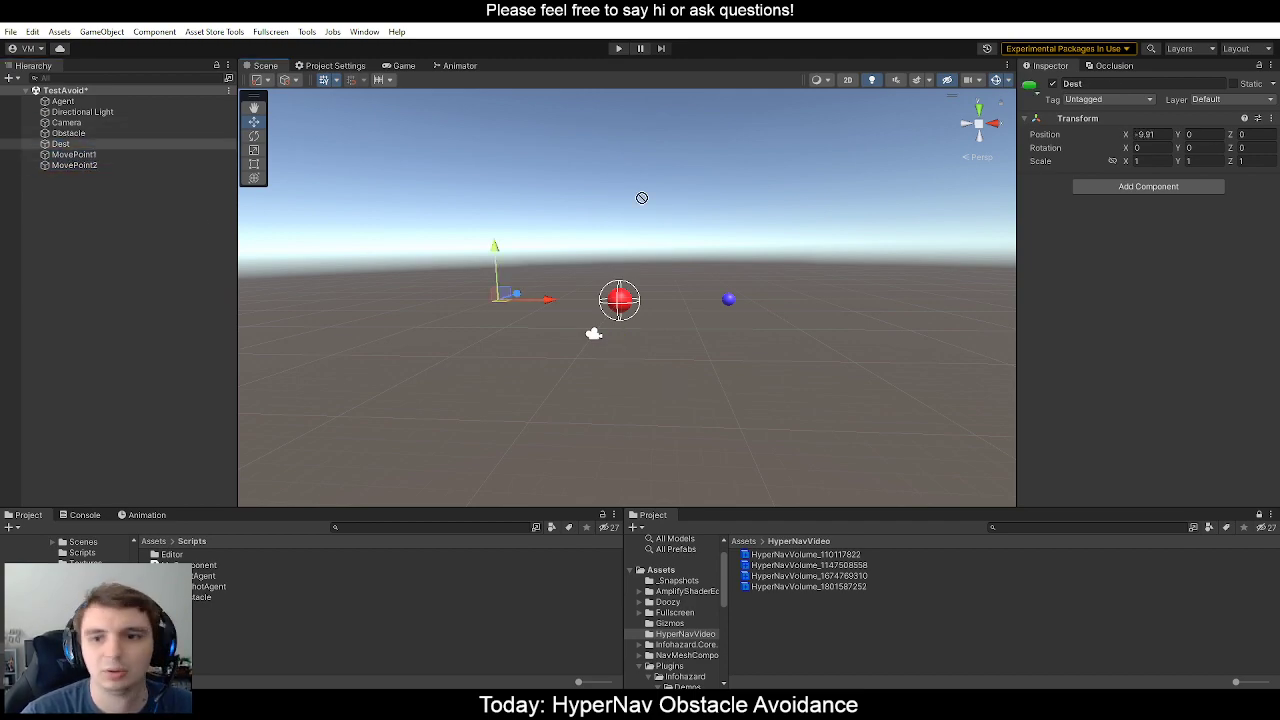
pyautogui.click(85, 134)
pyautogui.moveTo(84, 155); pyautogui.dragTo(1142, 409)
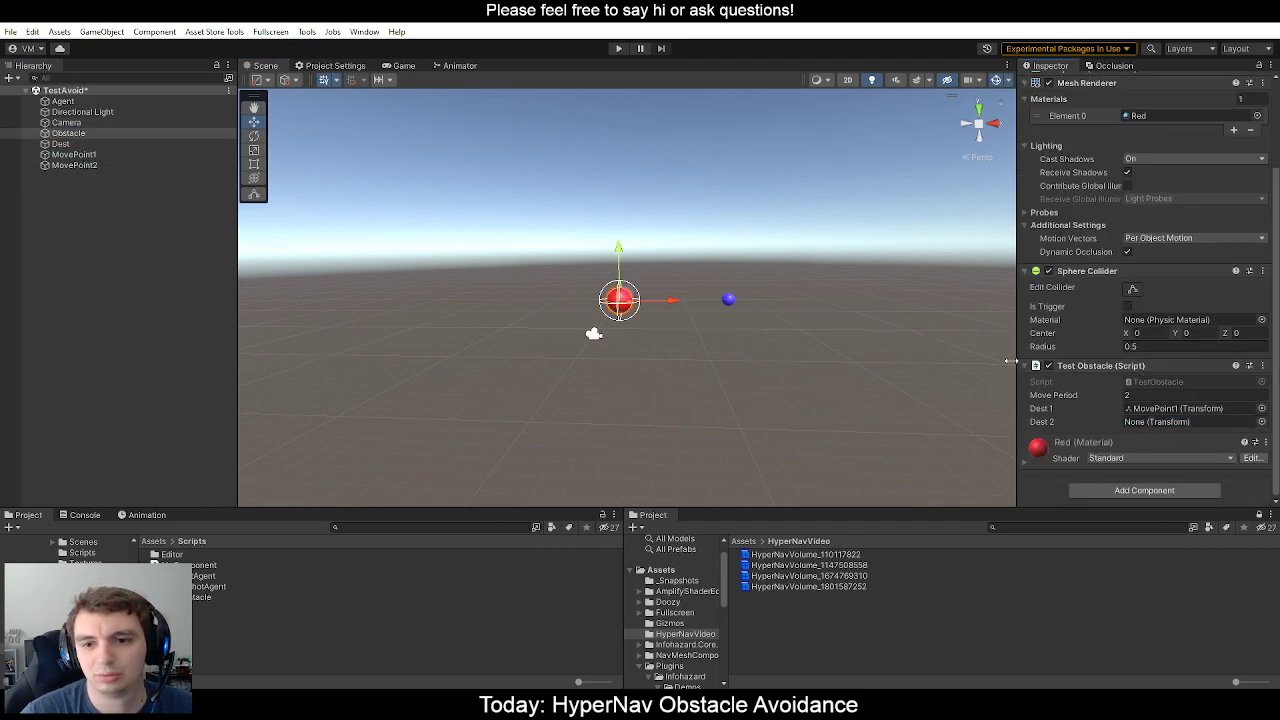
pyautogui.moveTo(93, 166); pyautogui.dragTo(1150, 421)
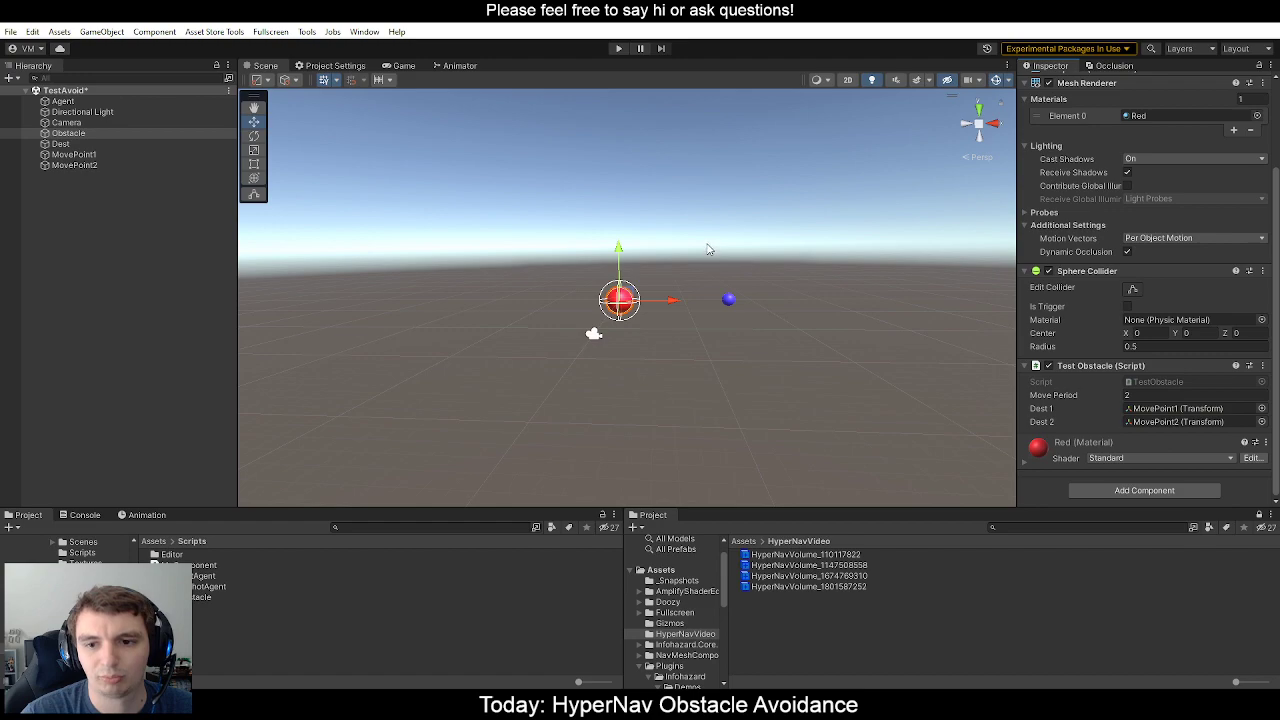
# Save the TestAvoid scene, and run it briefly to watch the agent travel past the moving obstacle.
pyautogui.click(680, 216)
pyautogui.scroll(5, 691, 234)
pyautogui.press('s')
pyautogui.moveTo(710, 235); pyautogui.dragTo(683, 257, button='right')
pyautogui.press('w')
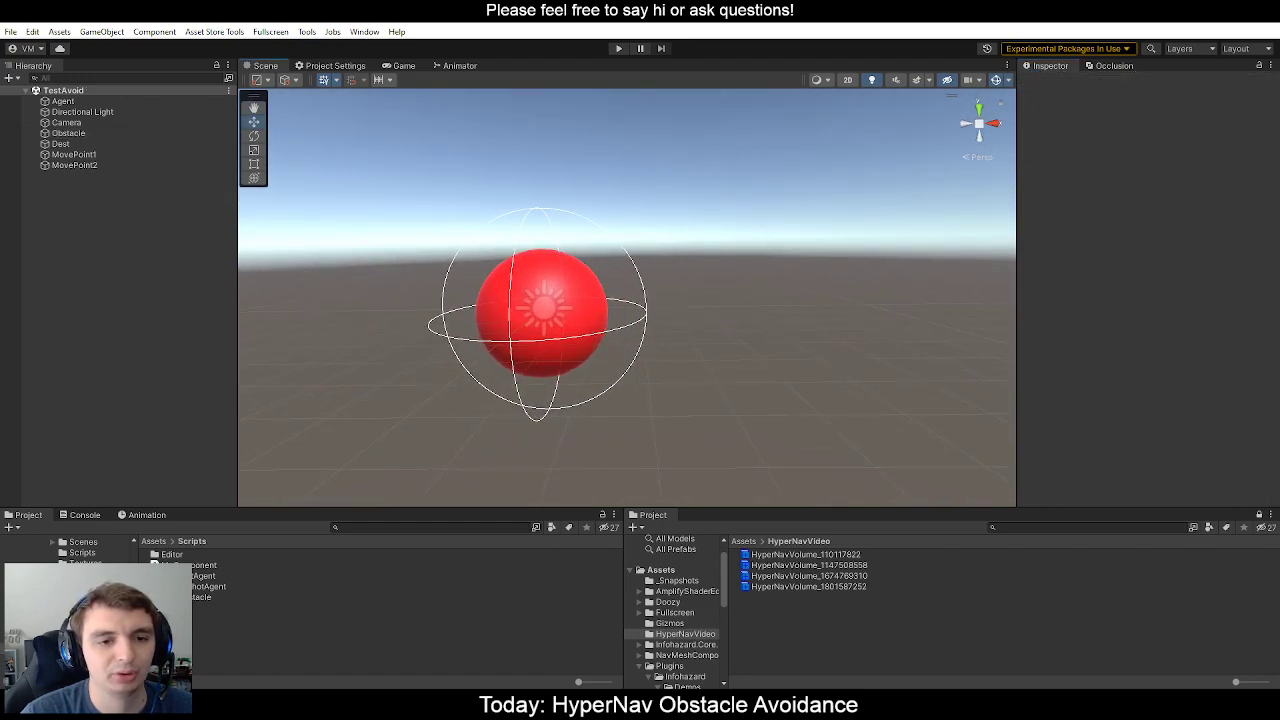
pyautogui.click(618, 47)
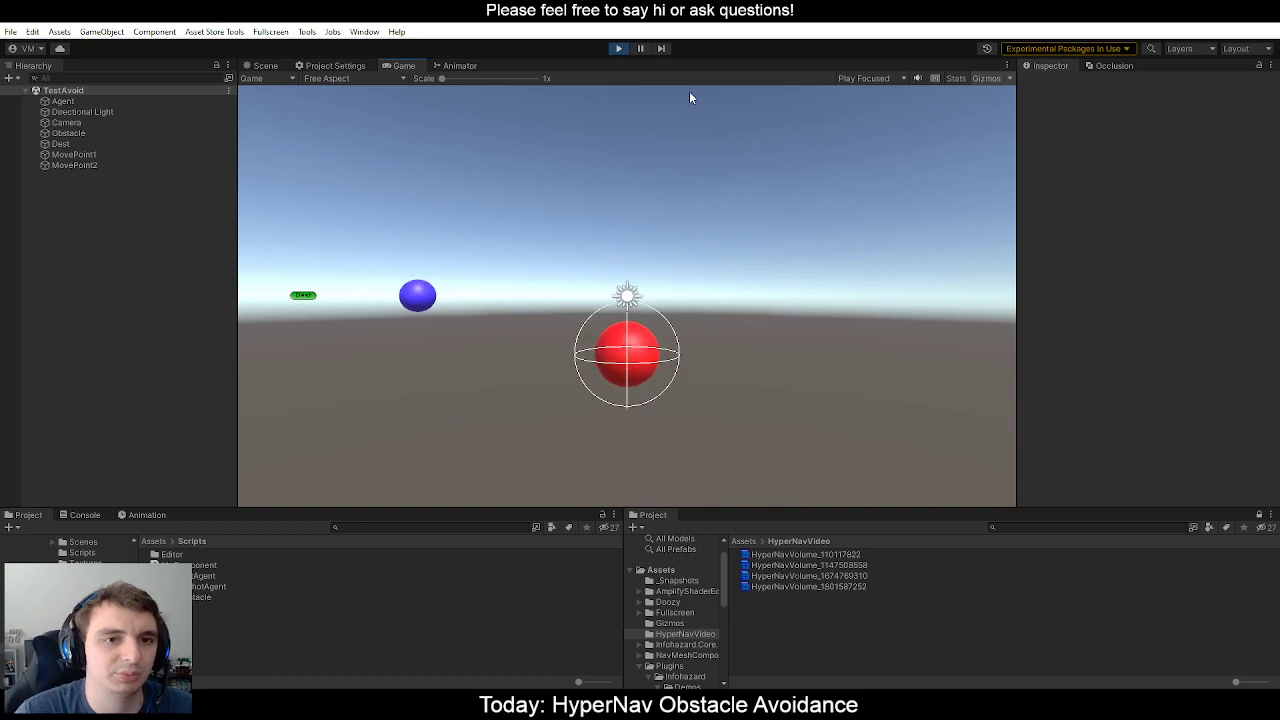
pyautogui.click(618, 49)
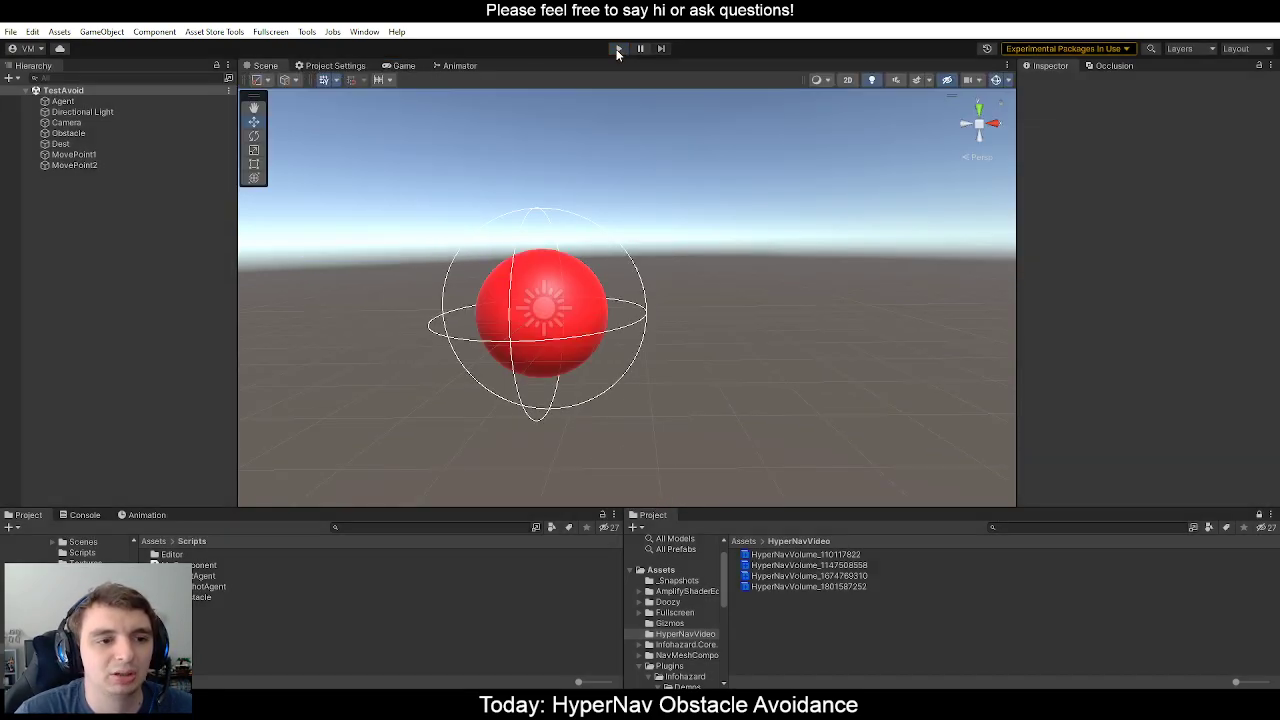
pyautogui.keyDown('alt'); pyautogui.moveTo(608, 241); pyautogui.dragTo(607, 239); pyautogui.keyUp('alt')
pyautogui.press('s')
pyautogui.press('w')
pyautogui.press('s')
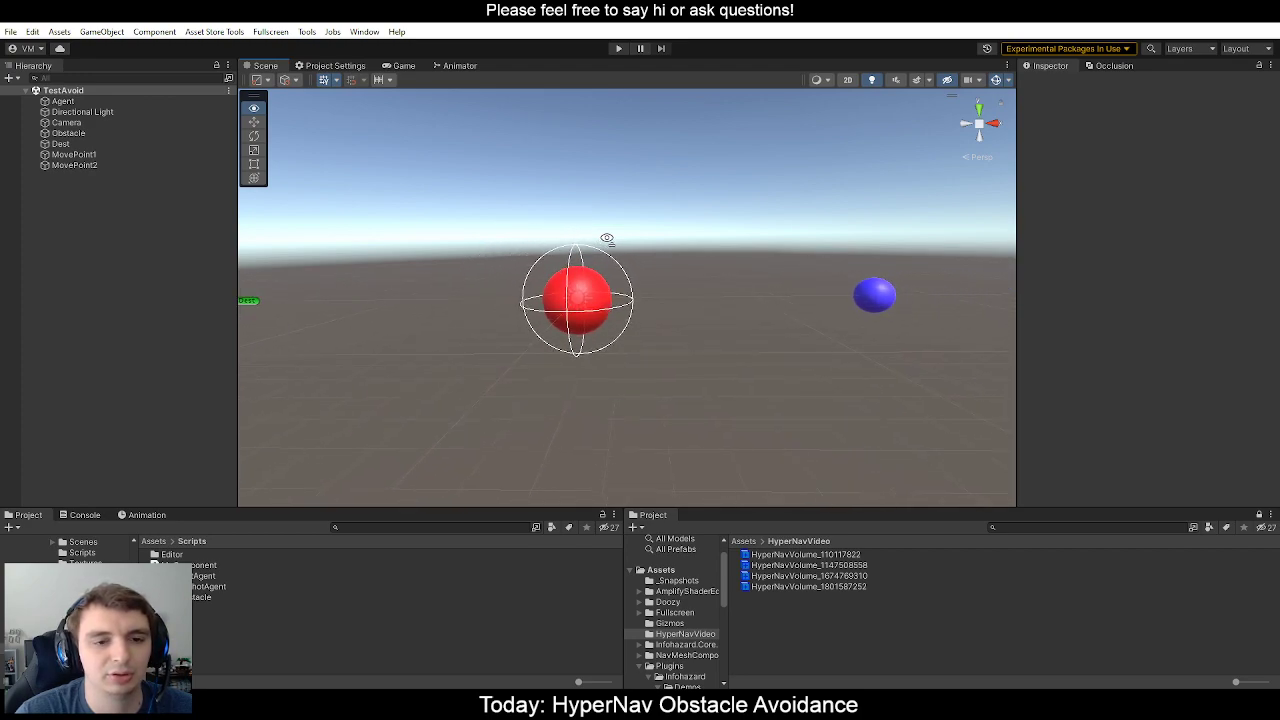
pyautogui.press('w')
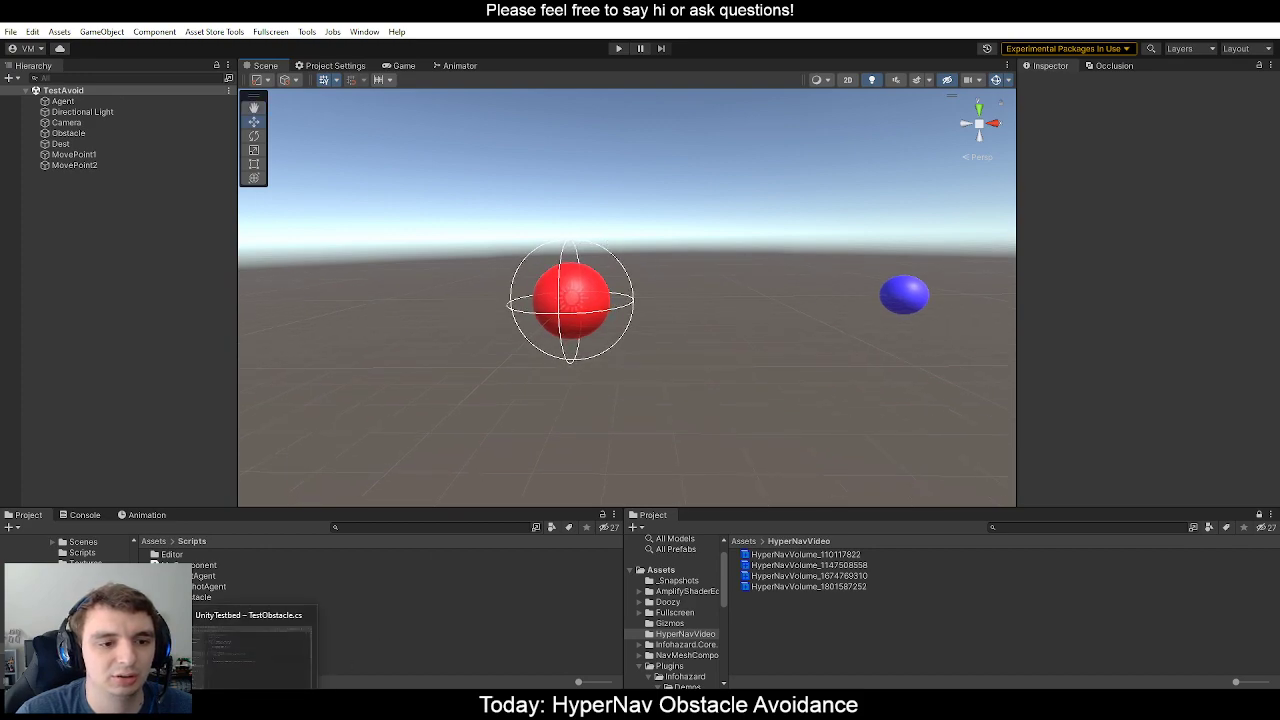
# Switch to VOTest.cs in the code editor and add the field private Vector3 _obstacleLastPosition; below _speed.
pyautogui.hotkey('alt', 'Tab')
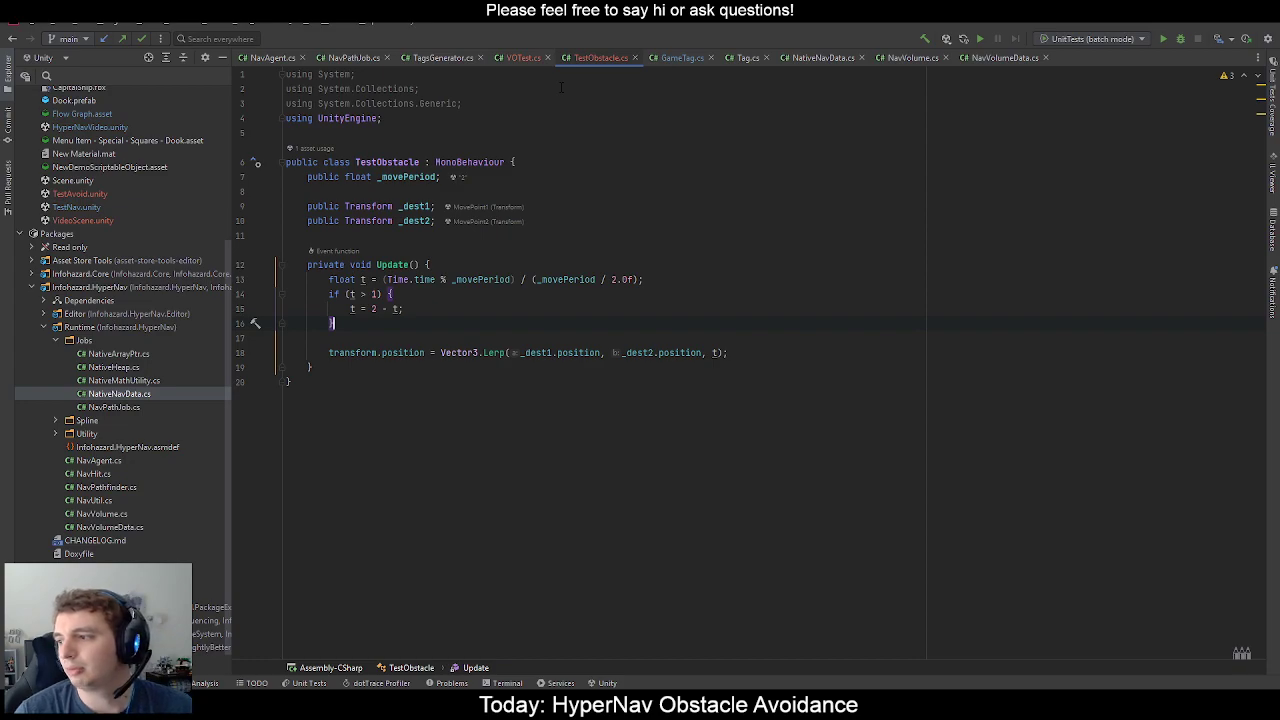
pyautogui.click(520, 57)
pyautogui.click(505, 253)
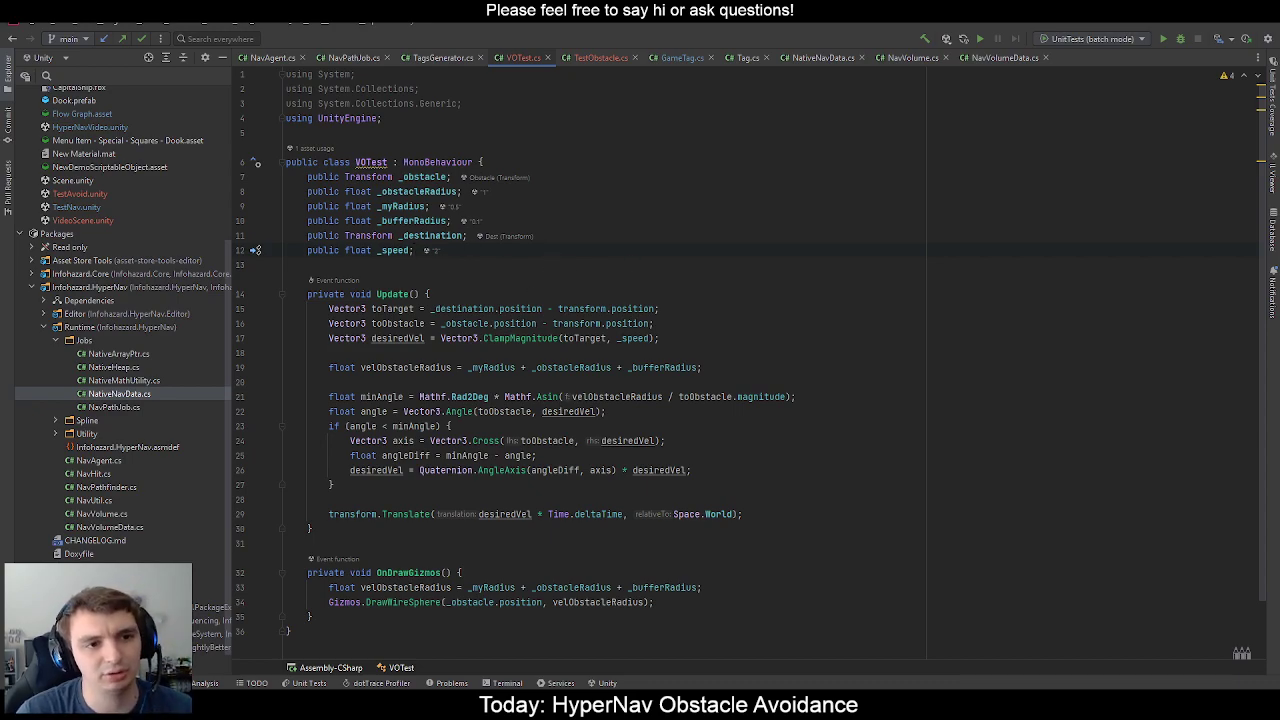
pyautogui.press('Return')
pyautogui.press('Return')
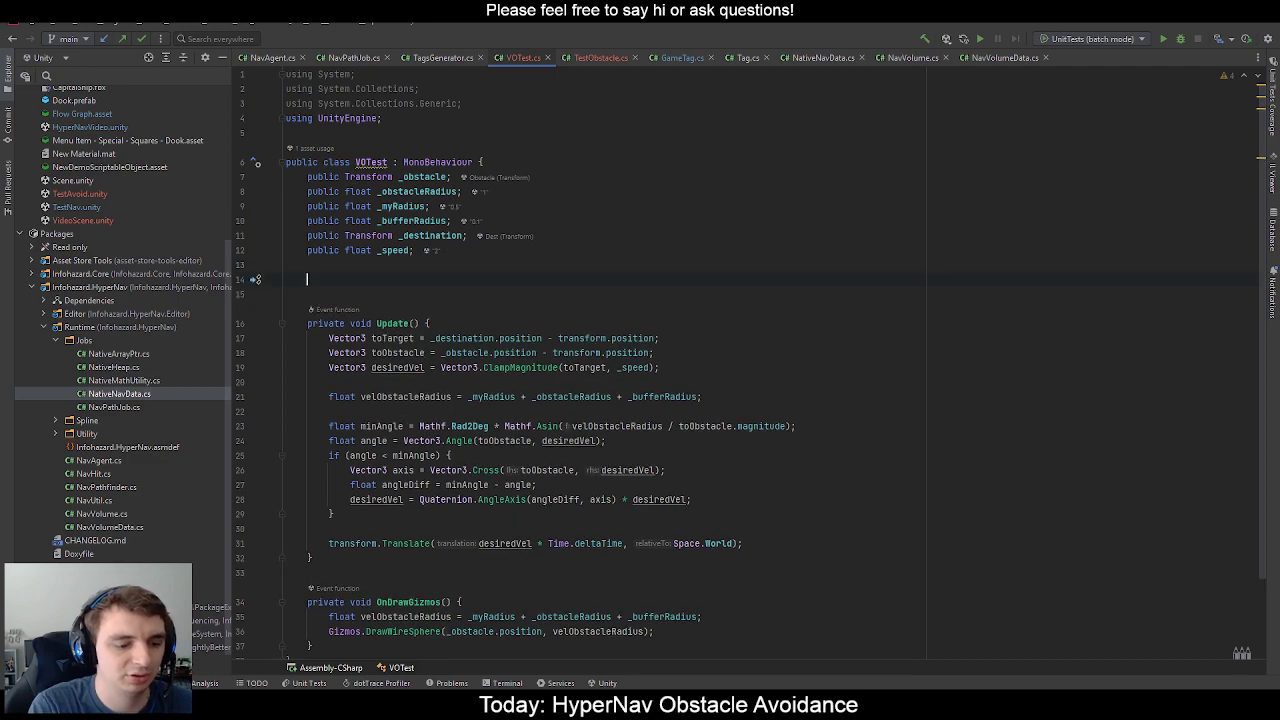
pyautogui.write('private Vector3 _')
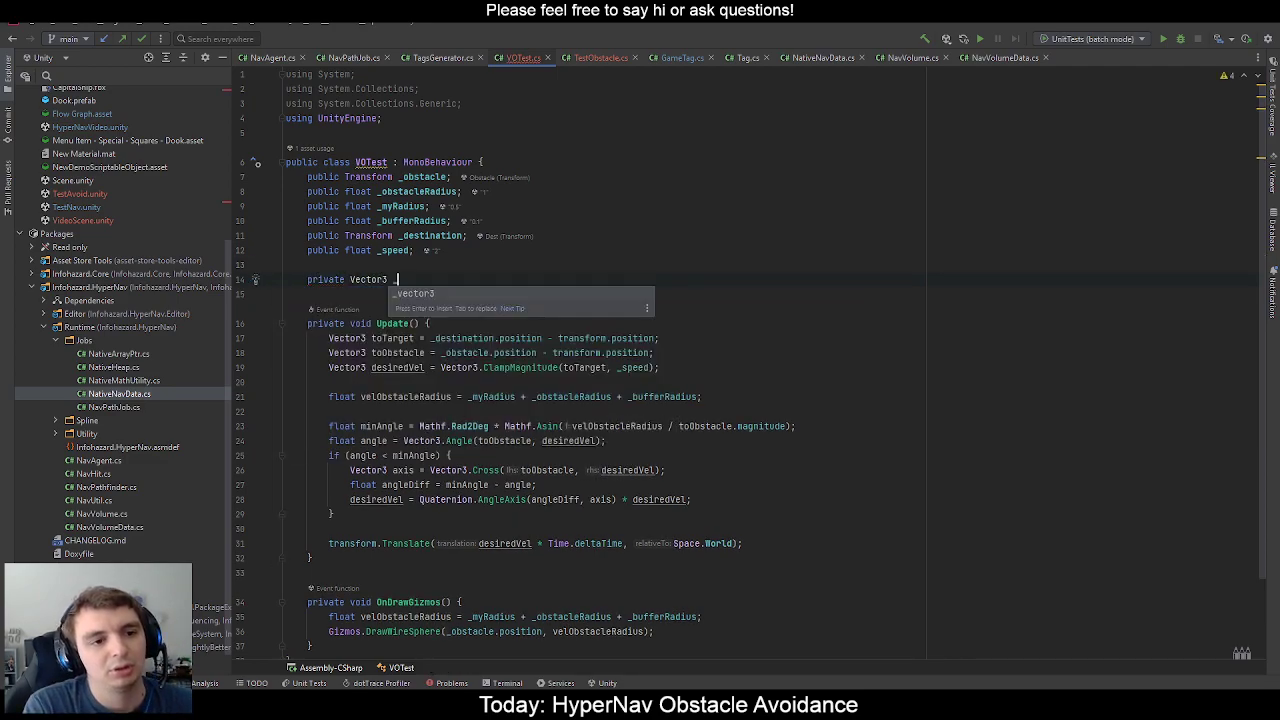
pyautogui.write('obstacleLastPosition;')
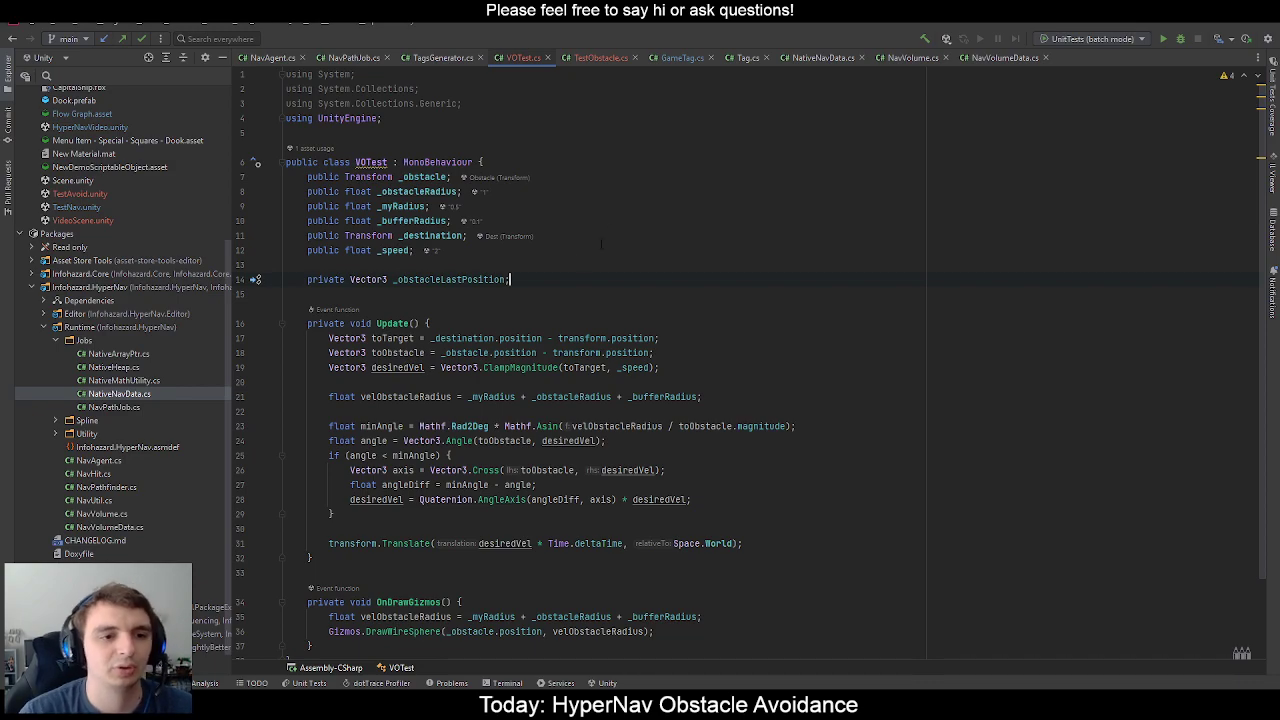
# Start a float variable declaration named obstacleSpeed on a new first line of the Update method.
pyautogui.scroll(-2, 606, 237)
pyautogui.click(470, 231)
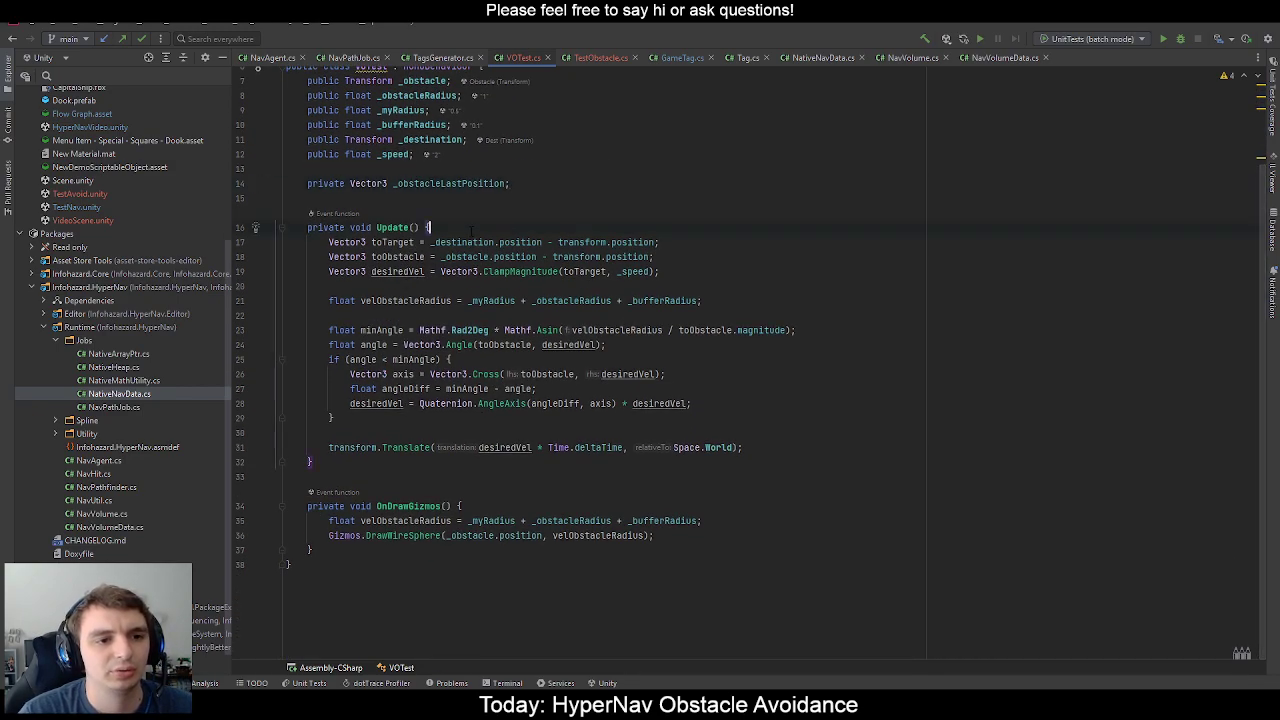
pyautogui.press('Return')
pyautogui.press('Return')
pyautogui.press('Up')
pyautogui.write('fl')
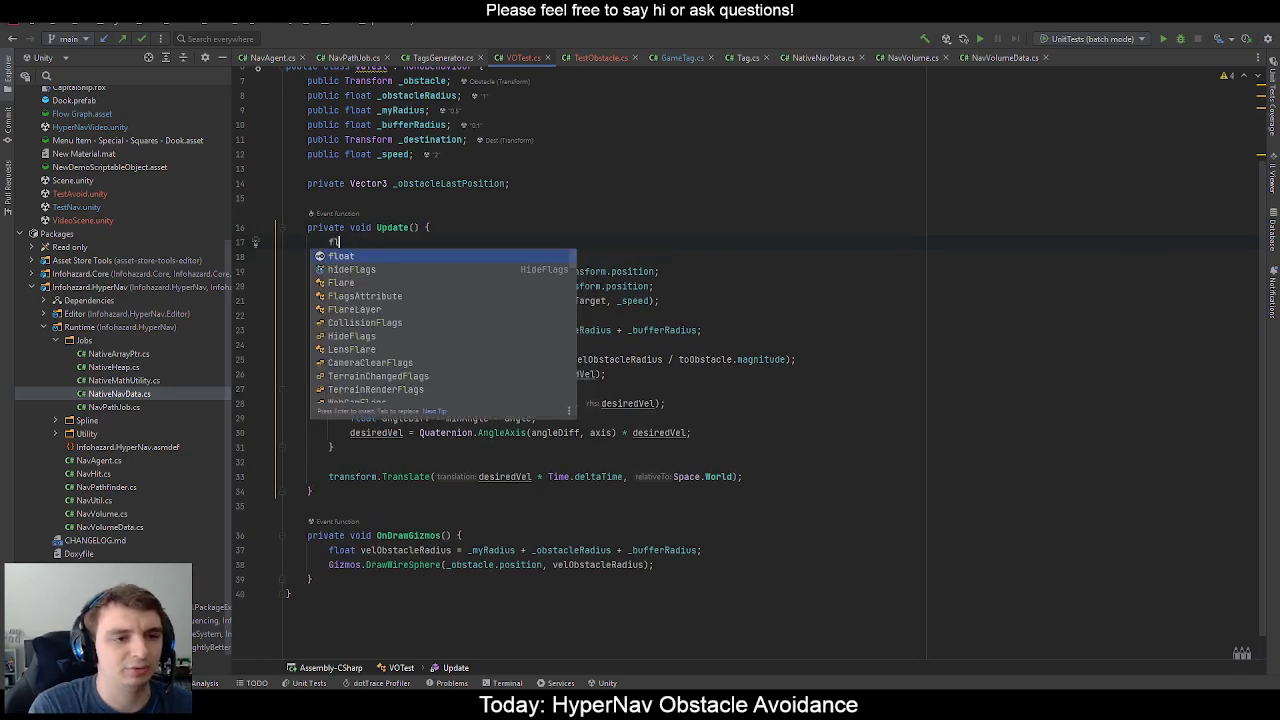
pyautogui.press('Return')
pyautogui.write('obstacleSpeed = ')
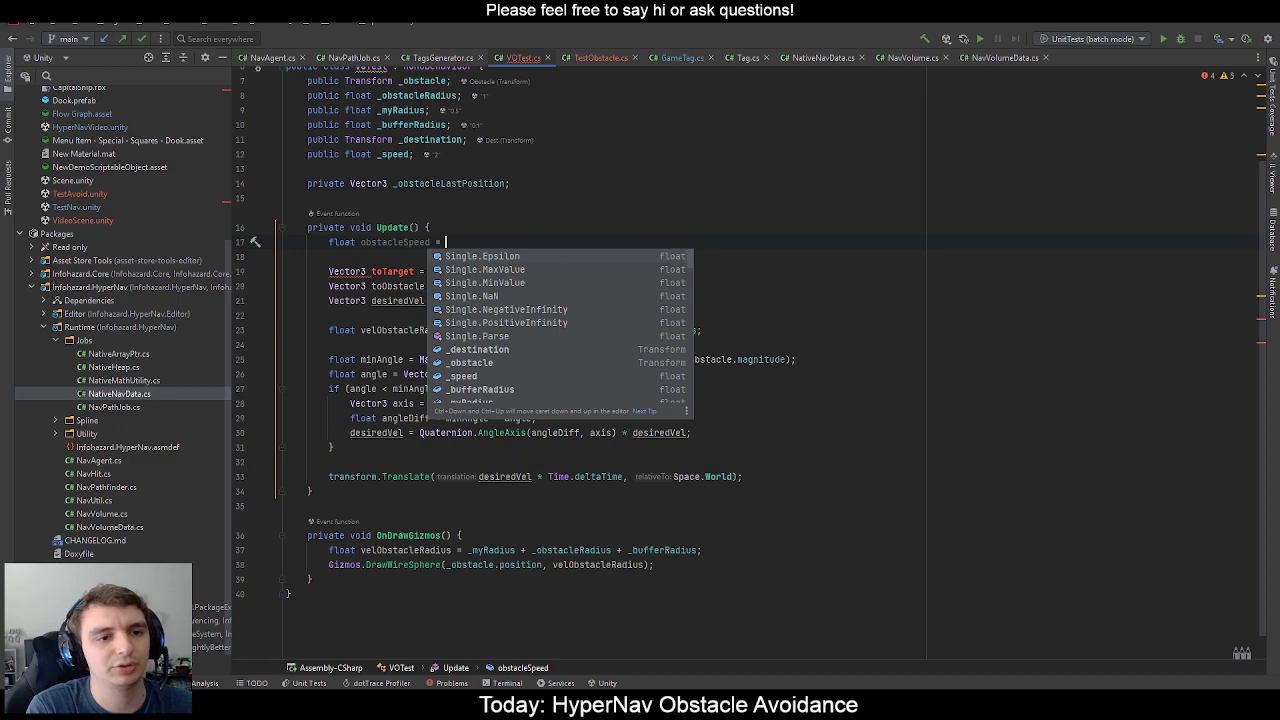
# Assign obstacleSpeed the expression (_obstacle.position - _obstacleLastPosition) / Time.deltaTime;.
pyautogui.write('(')
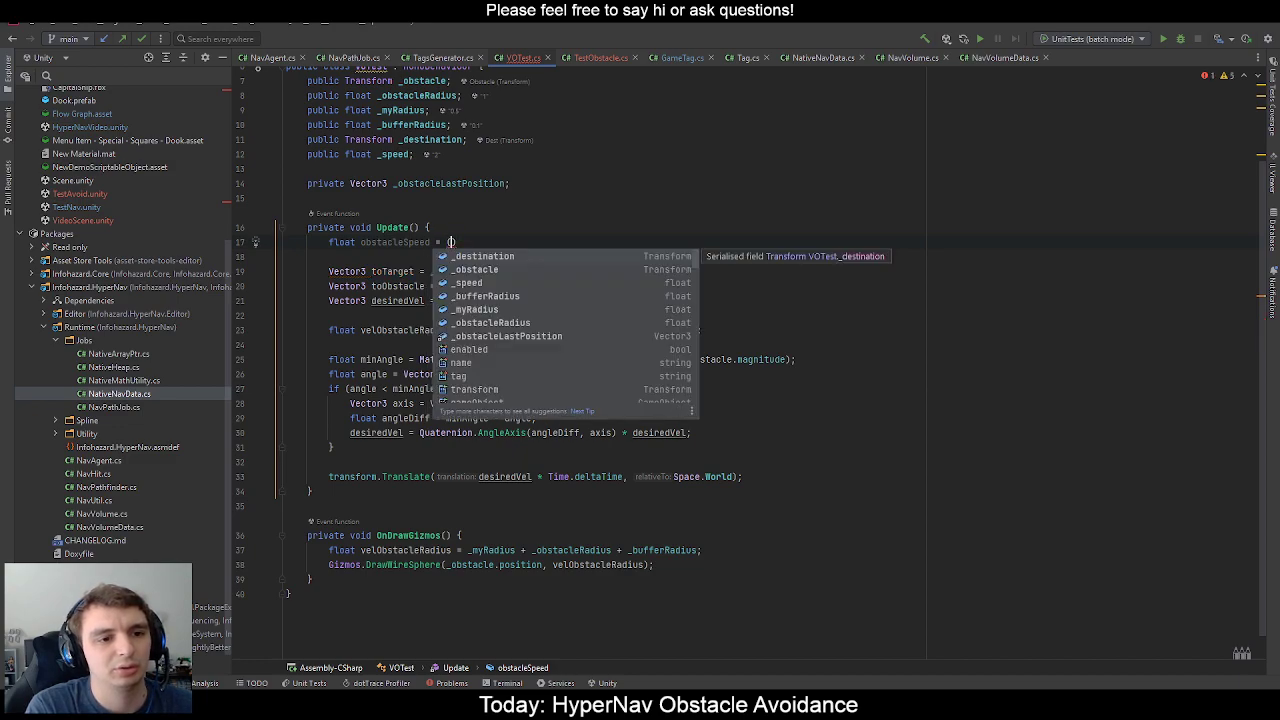
pyautogui.write('_obstacle.p')
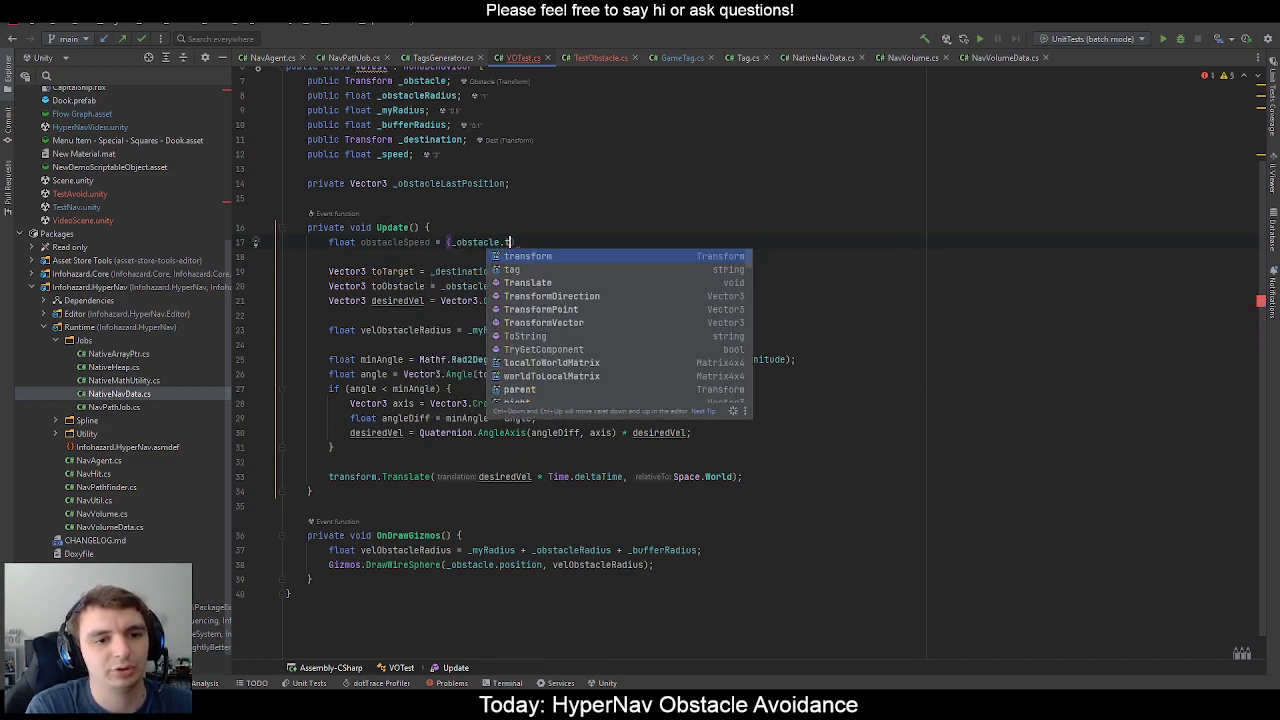
pyautogui.press('Return')
pyautogui.write('- _ob')
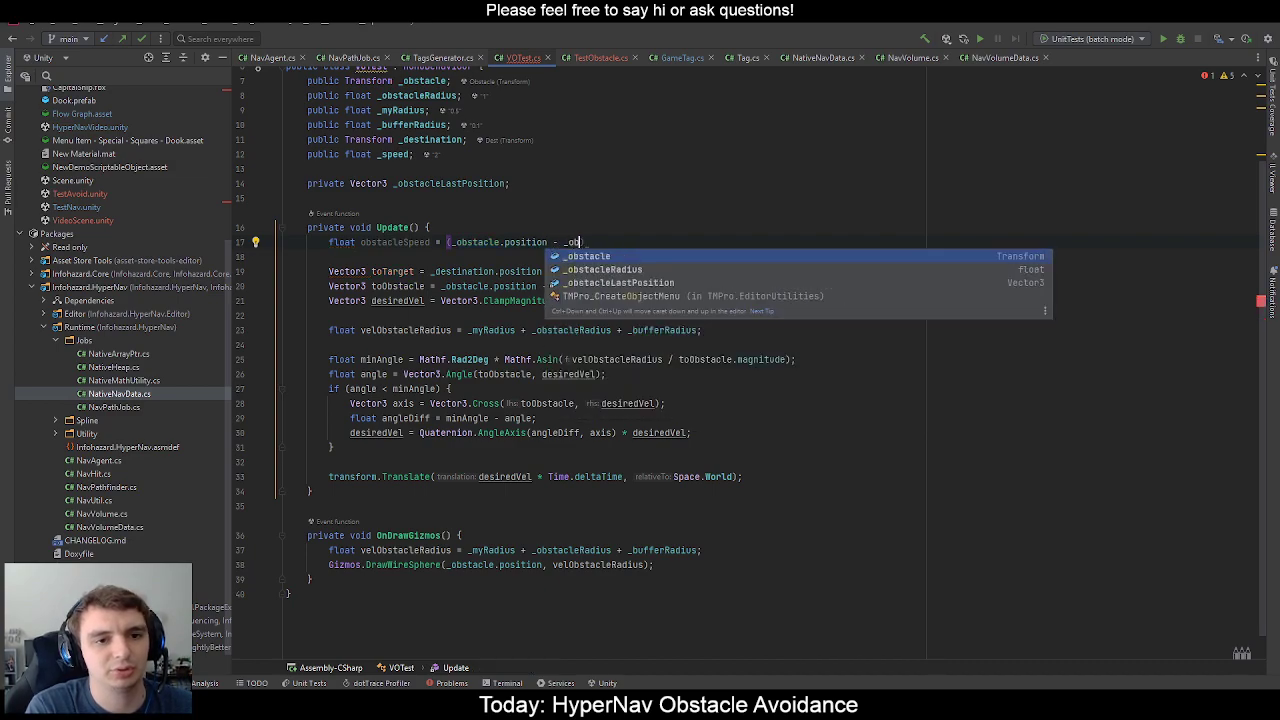
pyautogui.press('Down')
pyautogui.press('Down')
pyautogui.press('Return')
pyautogui.hotkey('ctrl', 'z')
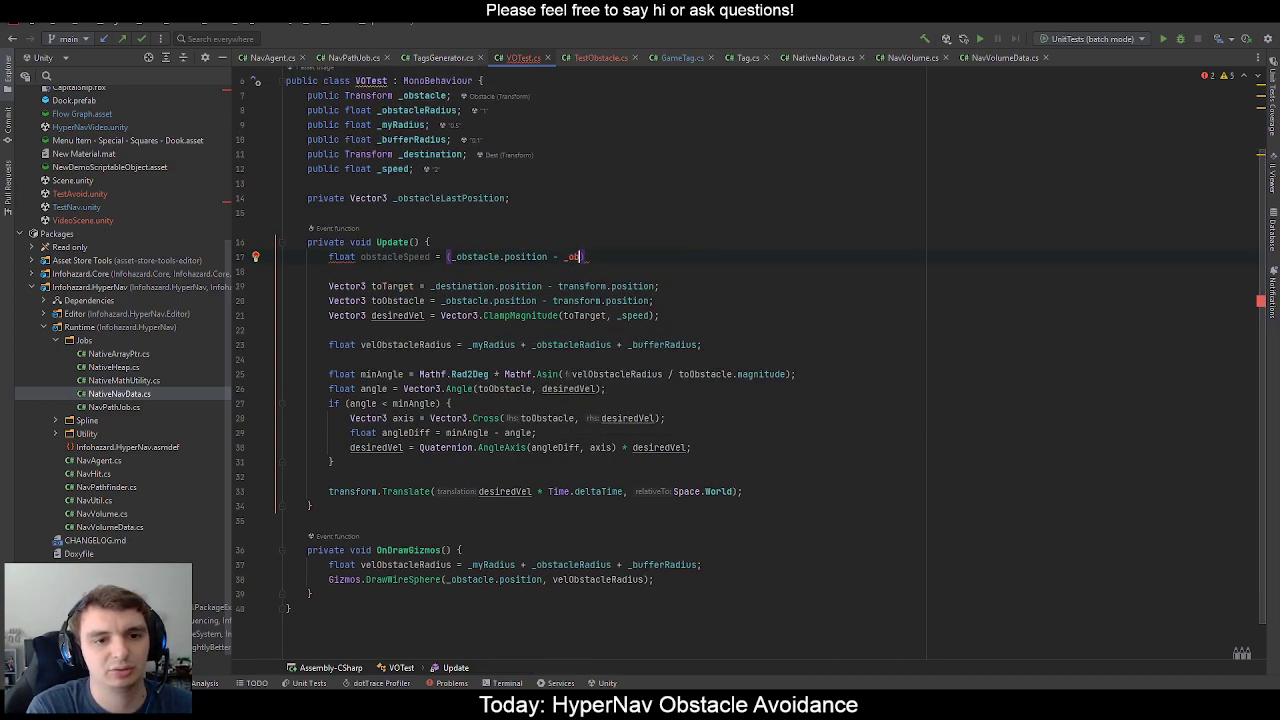
pyautogui.write('sta')
pyautogui.press('Down')
pyautogui.press('Return')
pyautogui.write(') / Time.d')
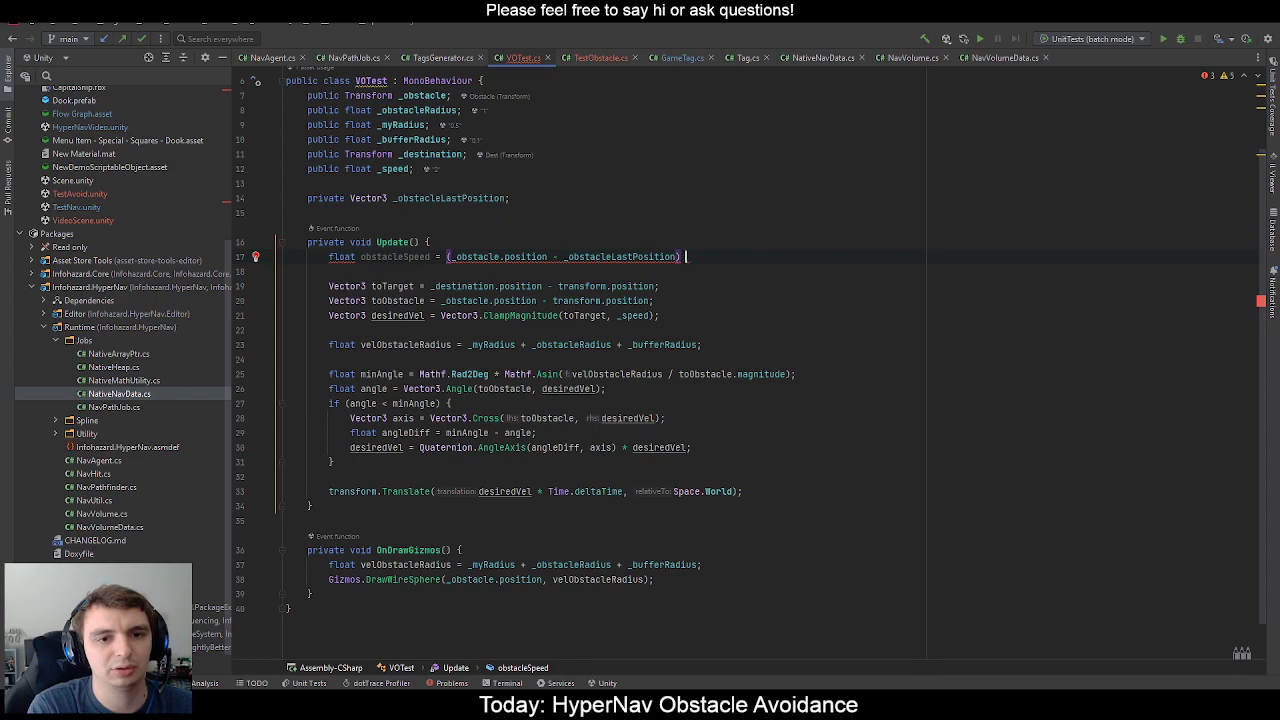
pyautogui.press('Return')
pyautogui.write(';')
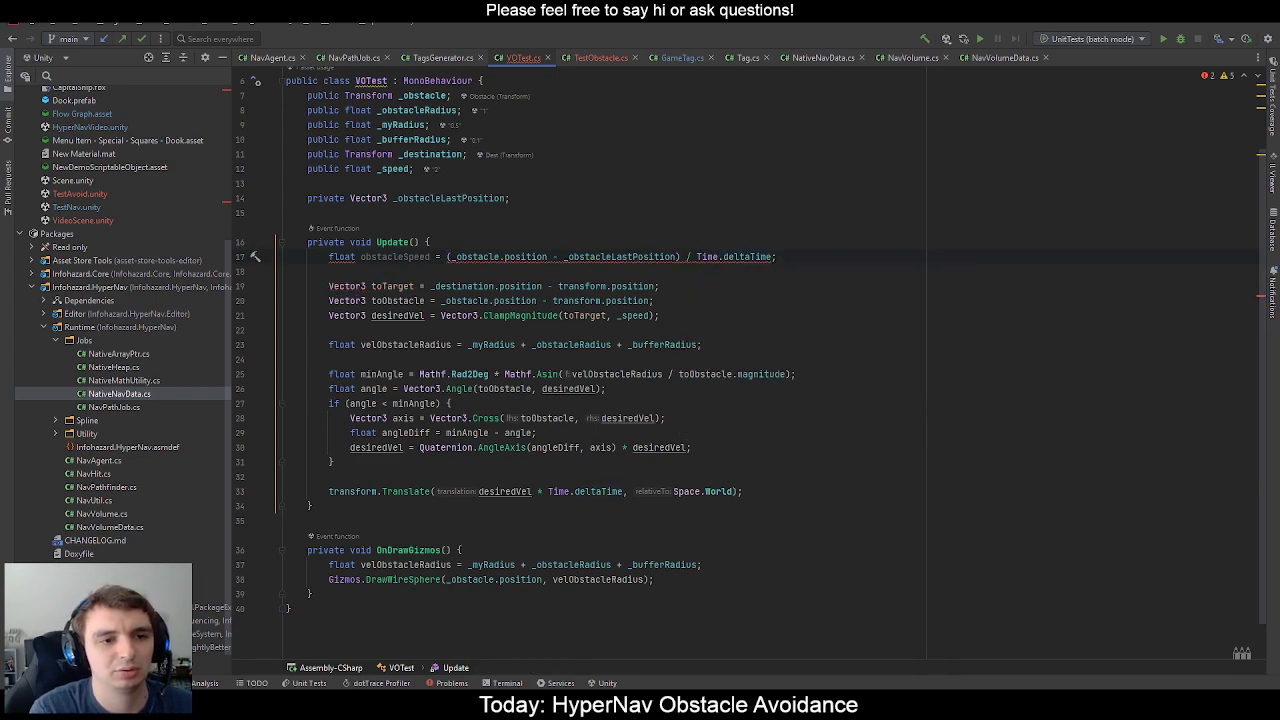
# Change the obstacleSpeed variable's type to Vector3 and rename it obstacleVel.
pyautogui.doubleClick(339, 257)
pyautogui.write('Vec')
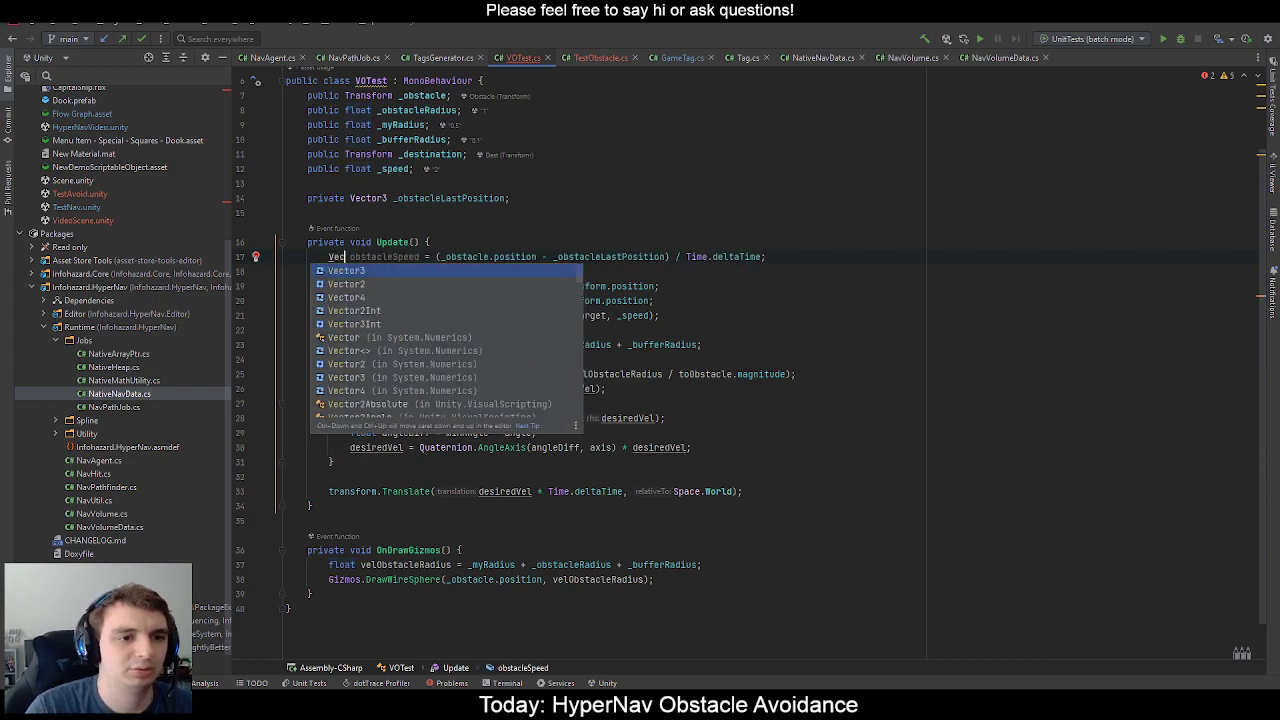
pyautogui.press('Return')
pyautogui.click(441, 257)
pyautogui.hotkey('ctrl', 'BackSpace')
pyautogui.write('Vel')
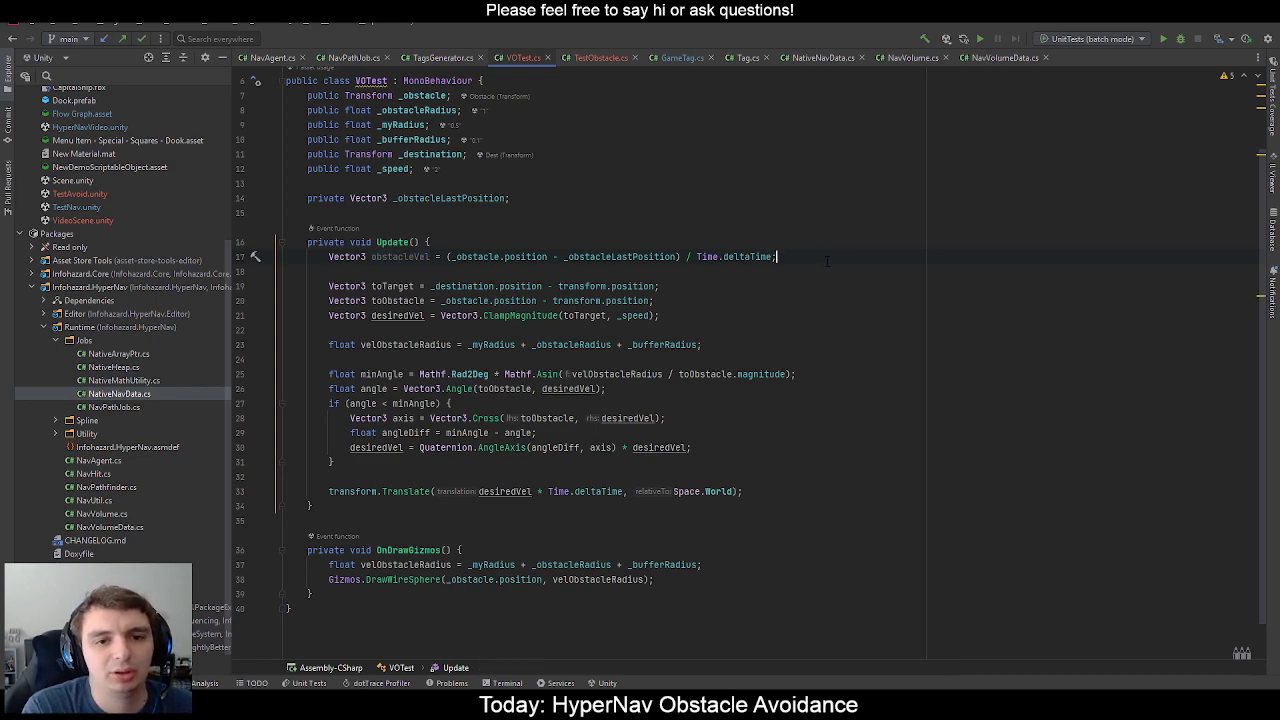
# Add the line _obstacleLastPosition = _obstacle.position; directly below the obstacleVel declaration.
pyautogui.press('Return')
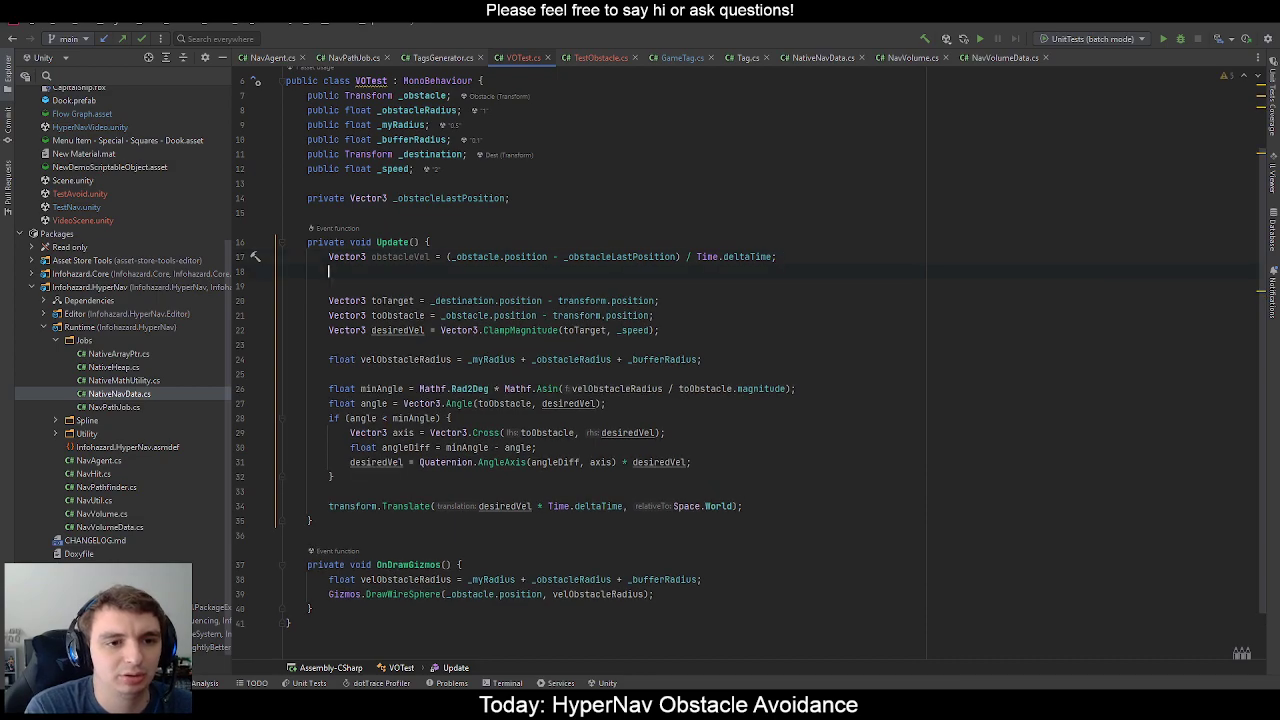
pyautogui.write('_obstacleLastPosition')
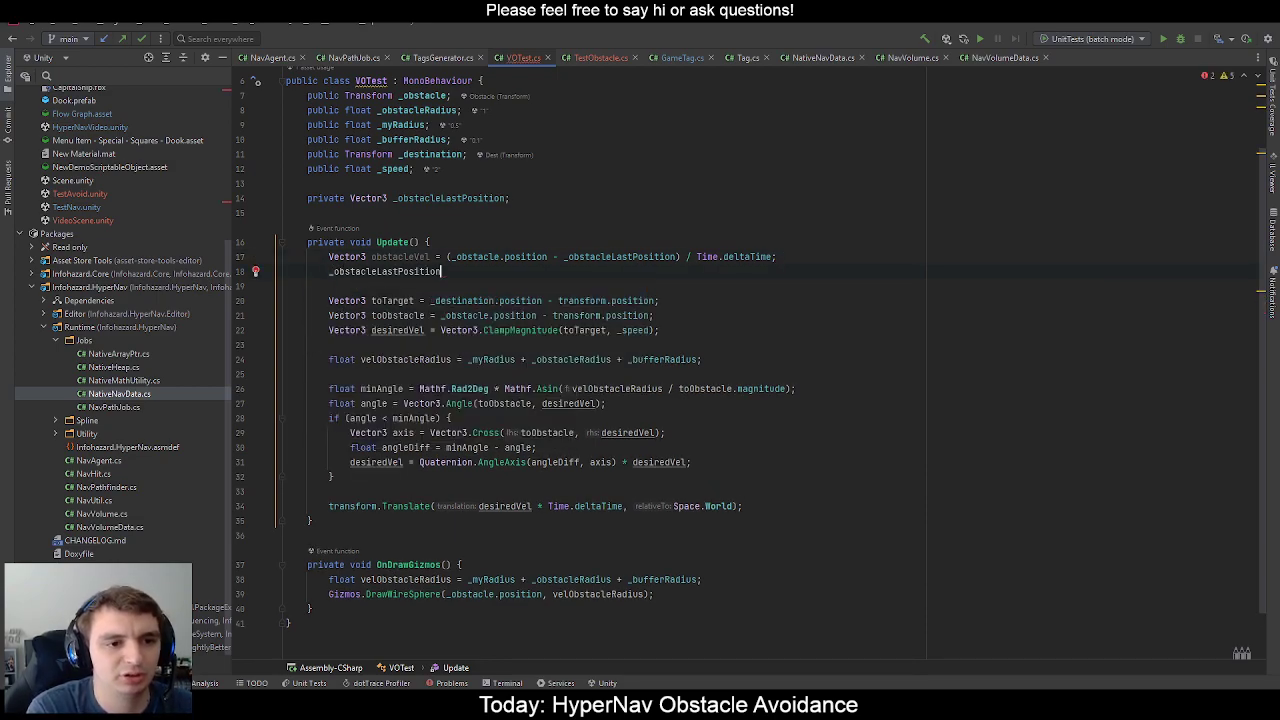
pyautogui.write(' = _obstacle.position;')
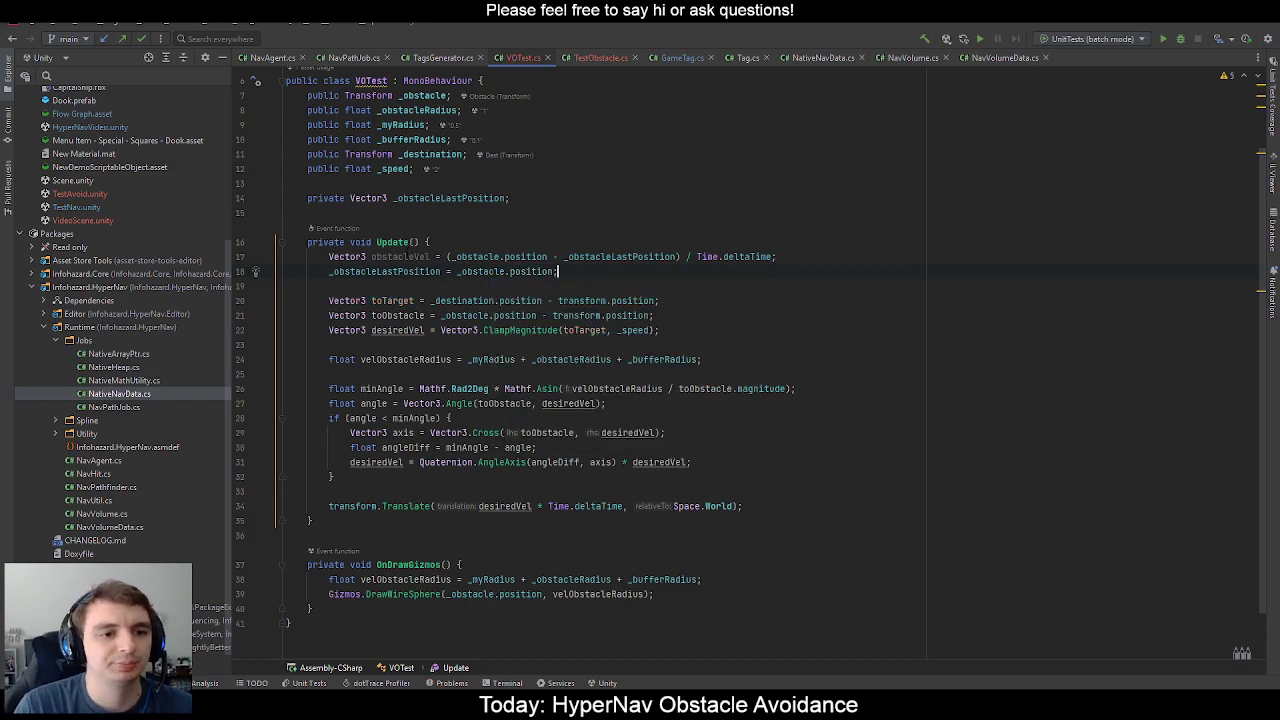
# Subtract obstacleVel from the clamped vector in the desiredVel declaration, making it Vector3.ClampMagnitude(toTarget, _speed) - obstacleVel.
pyautogui.click(398, 256)
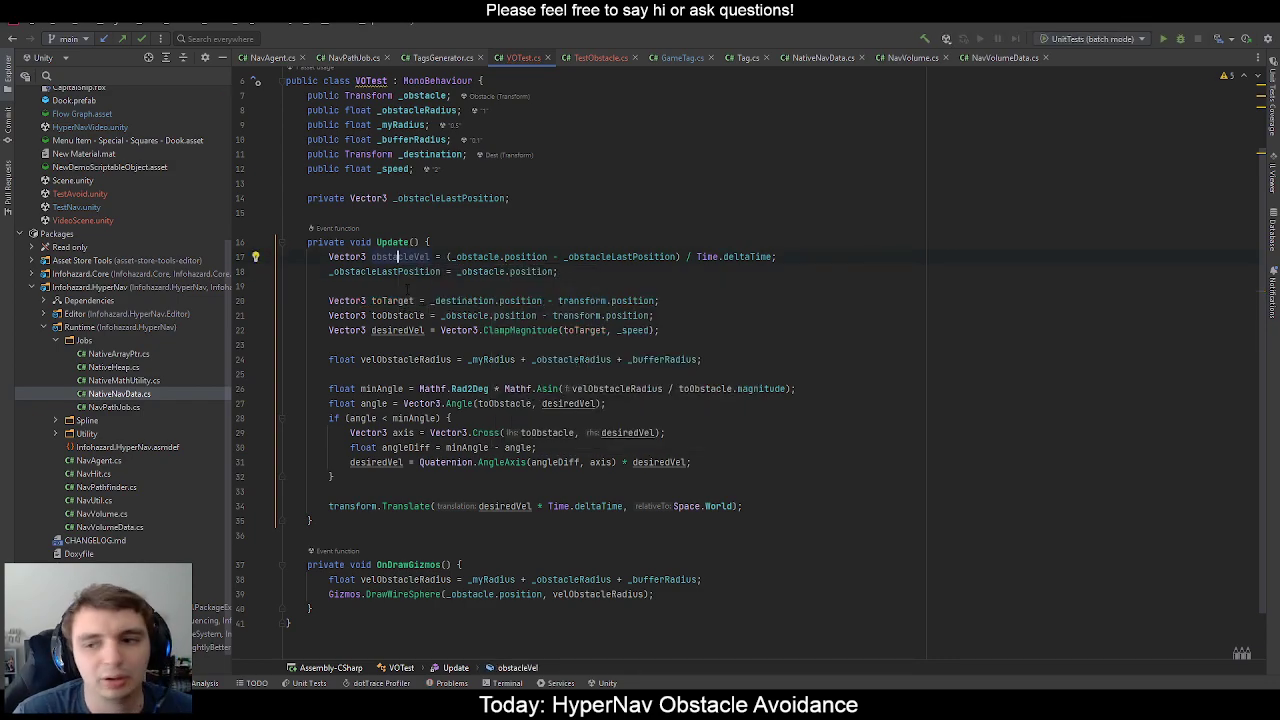
pyautogui.doubleClick(392, 257)
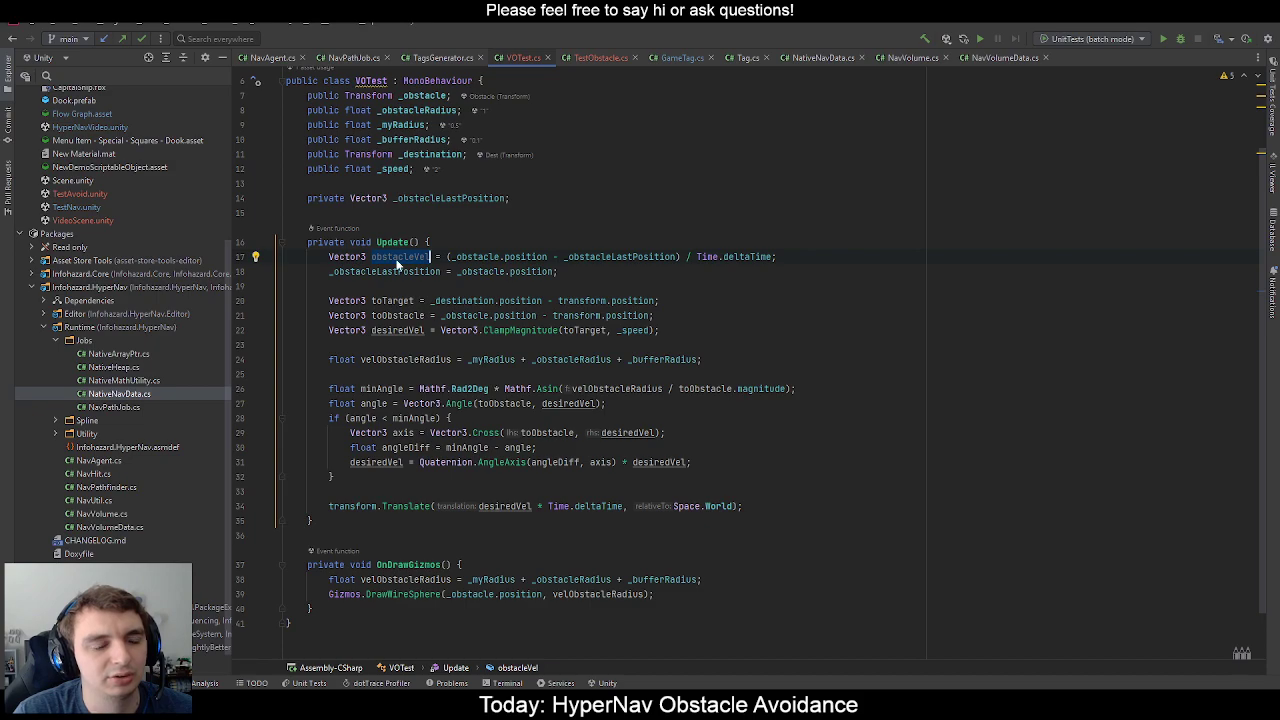
pyautogui.click(440, 330)
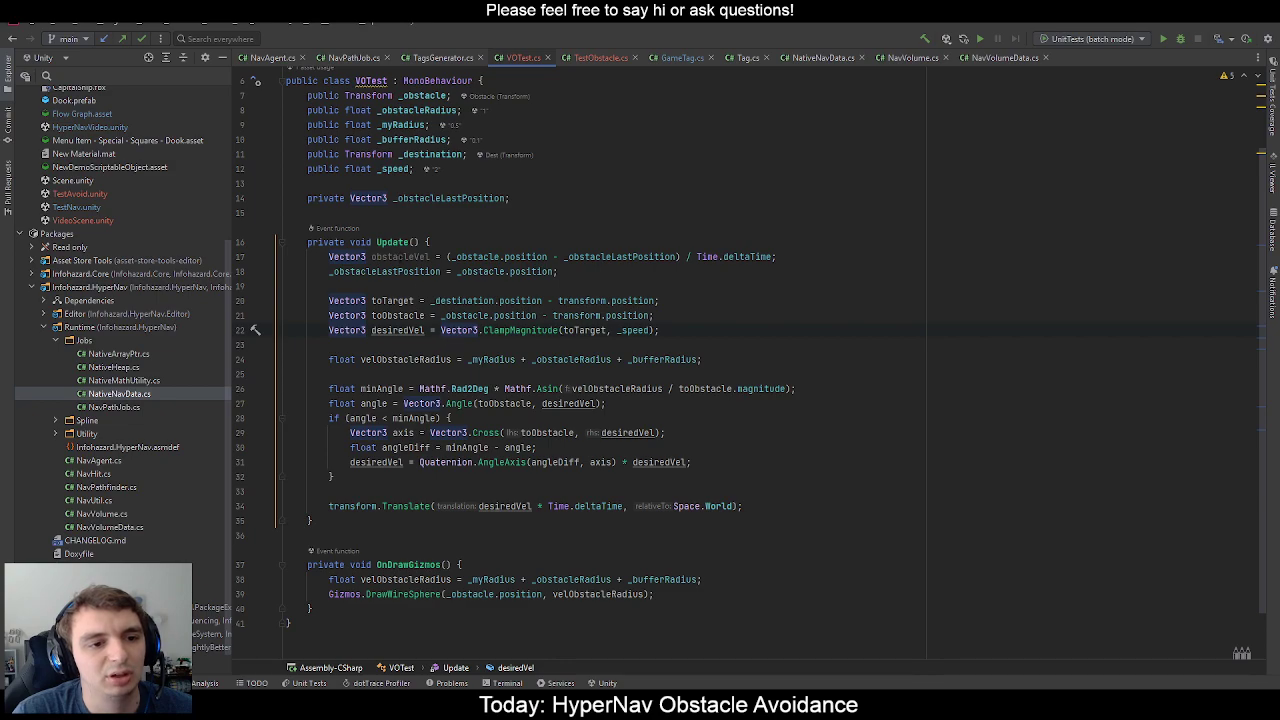
pyautogui.click(654, 330)
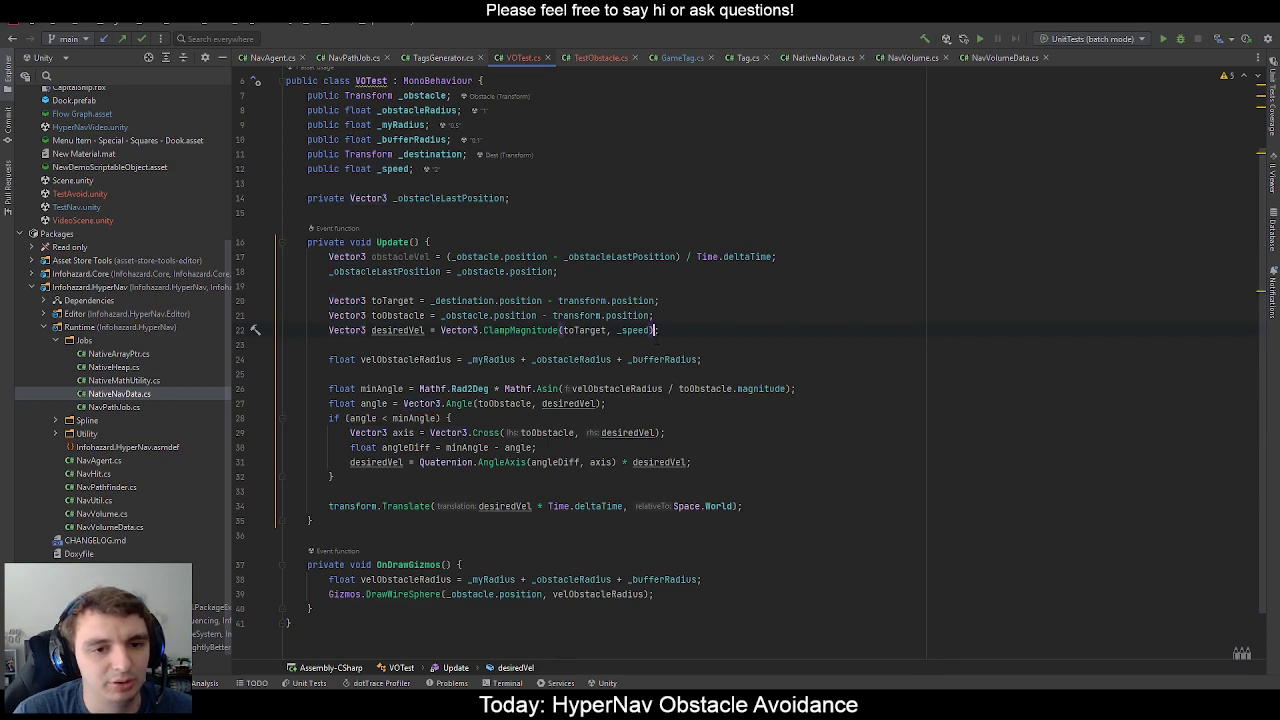
pyautogui.write('- _ob')
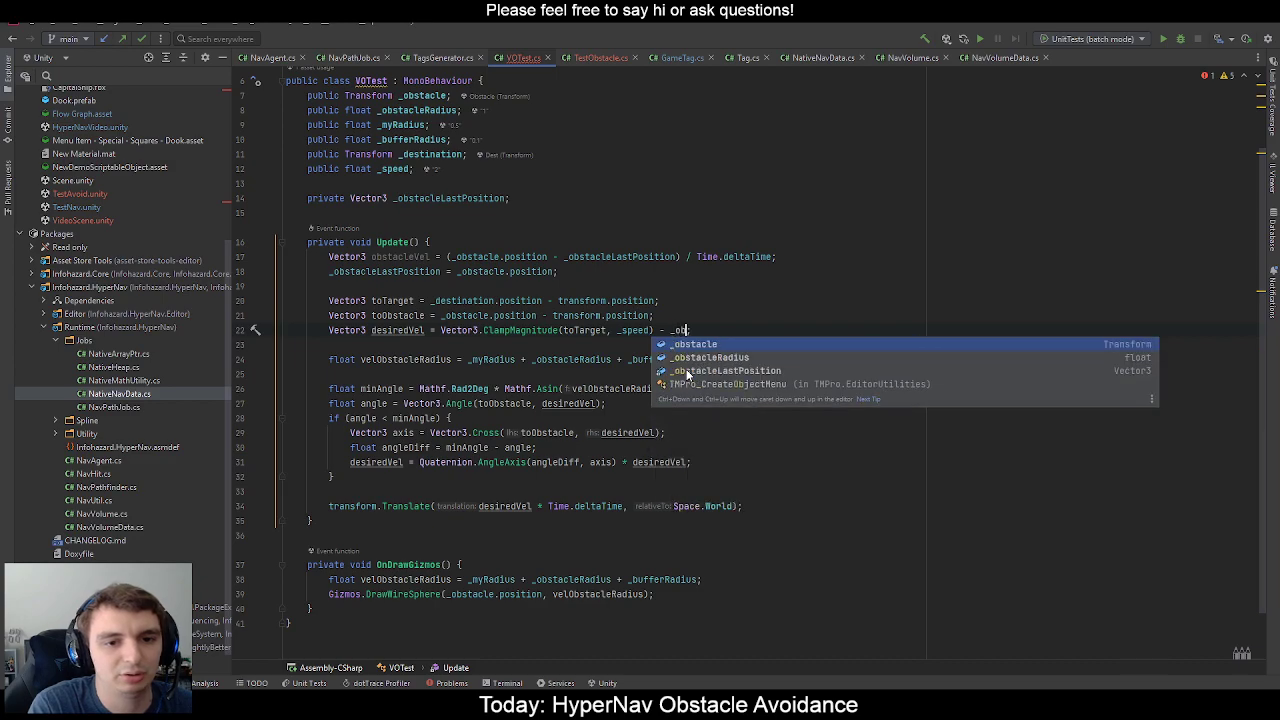
pyautogui.press('BackSpace')
pyautogui.press('BackSpace')
pyautogui.press('BackSpace')
pyautogui.press('BackSpace')
pyautogui.press('BackSpace')
pyautogui.press('BackSpace')
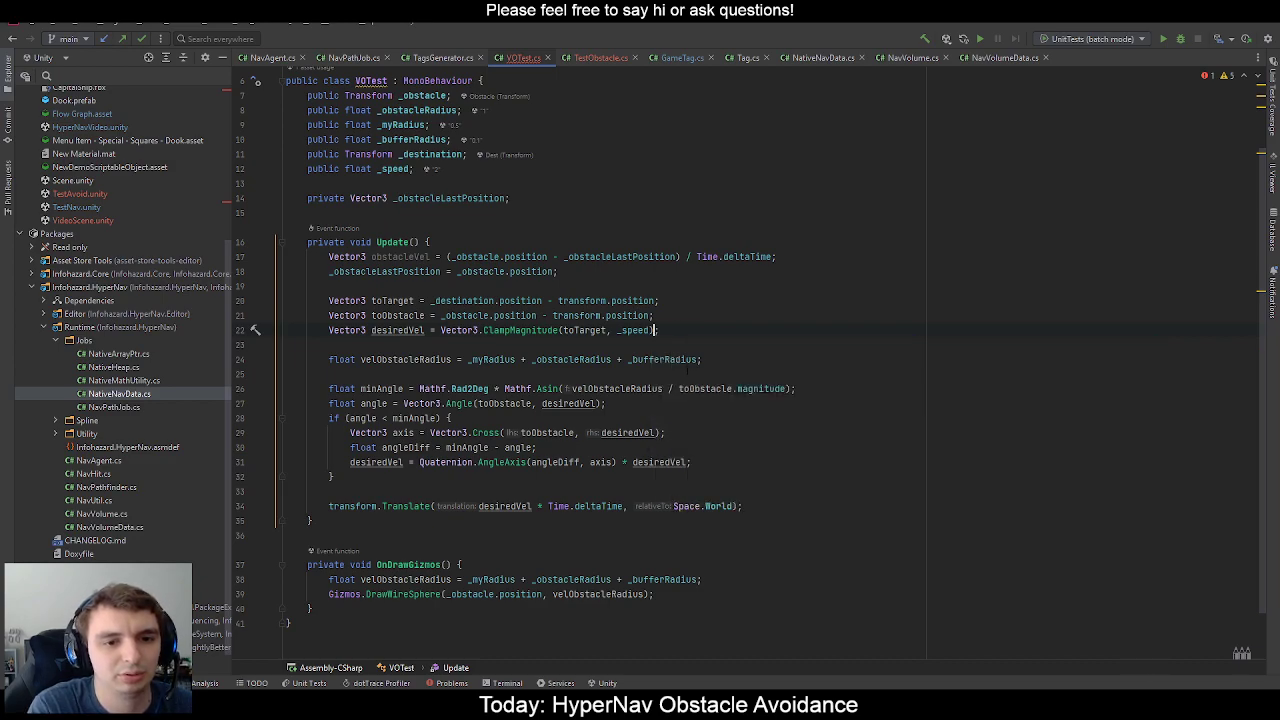
pyautogui.write('- ')
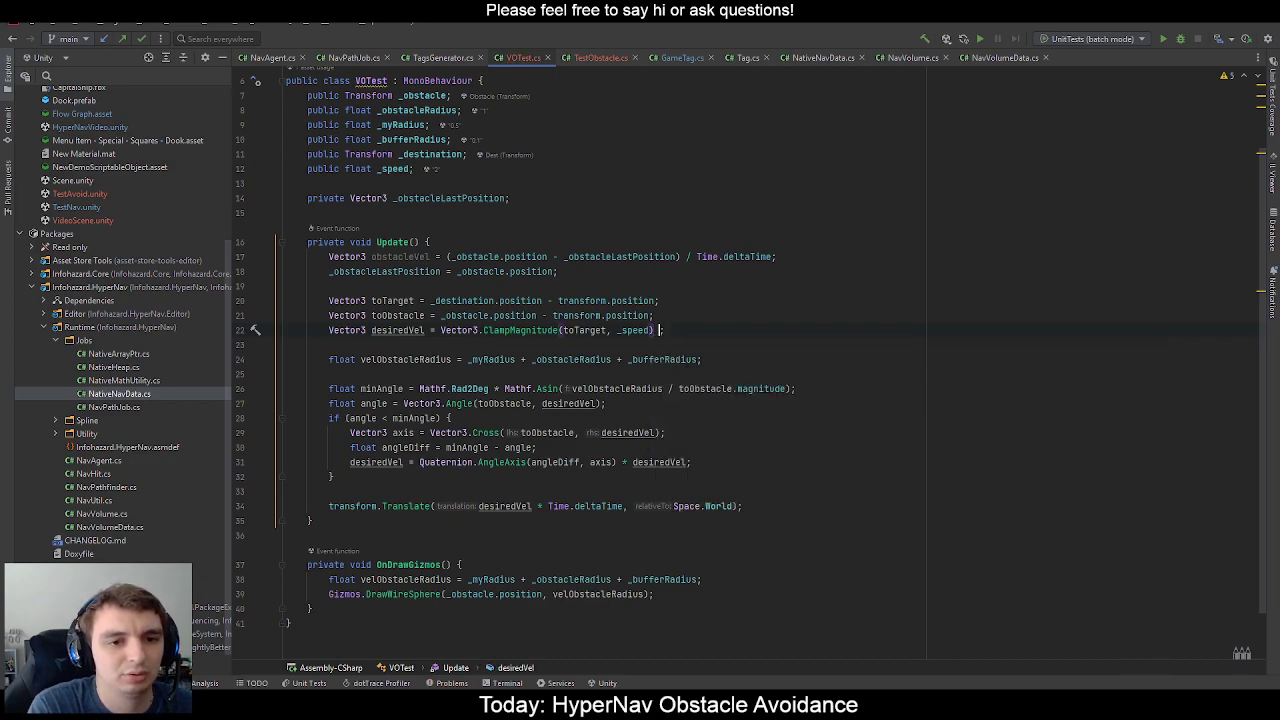
pyautogui.write('obstacleVel')
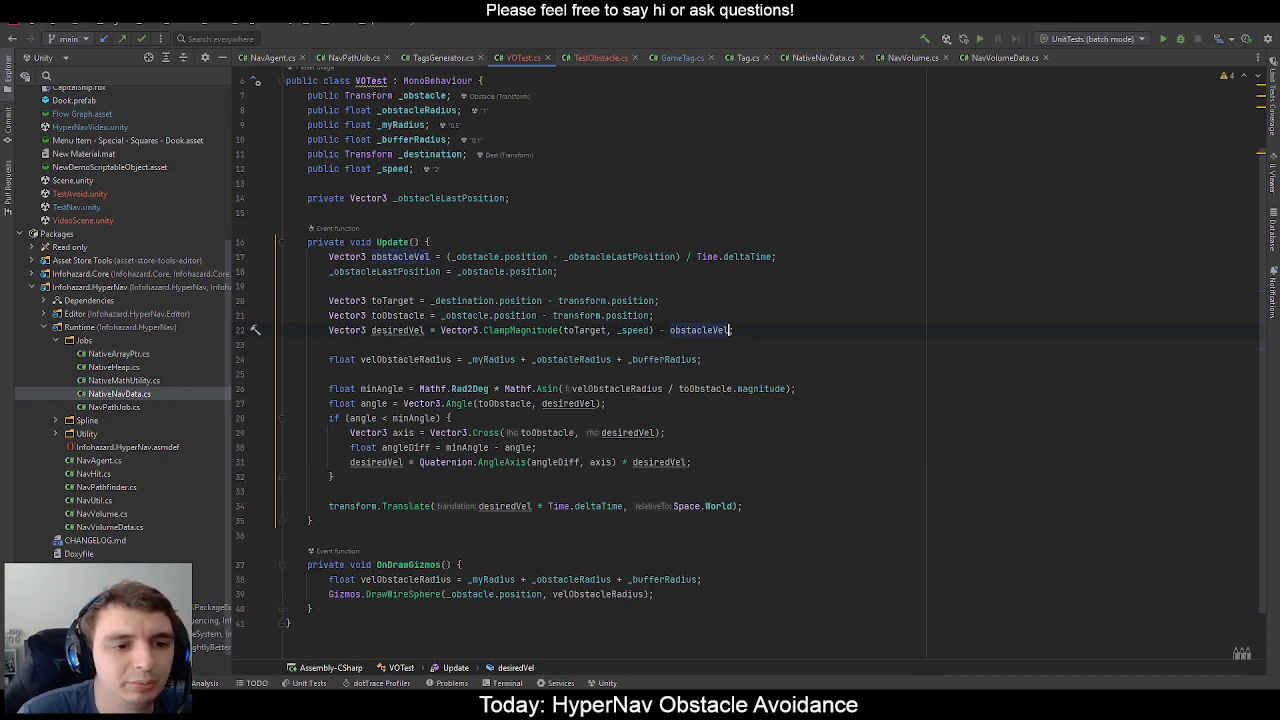
# Add the line desiredVel += obstacleVel; after the angle-check if block, above the transform.Translate call.
pyautogui.moveTo(329, 359); pyautogui.dragTo(357, 470)
pyautogui.click(356, 474)
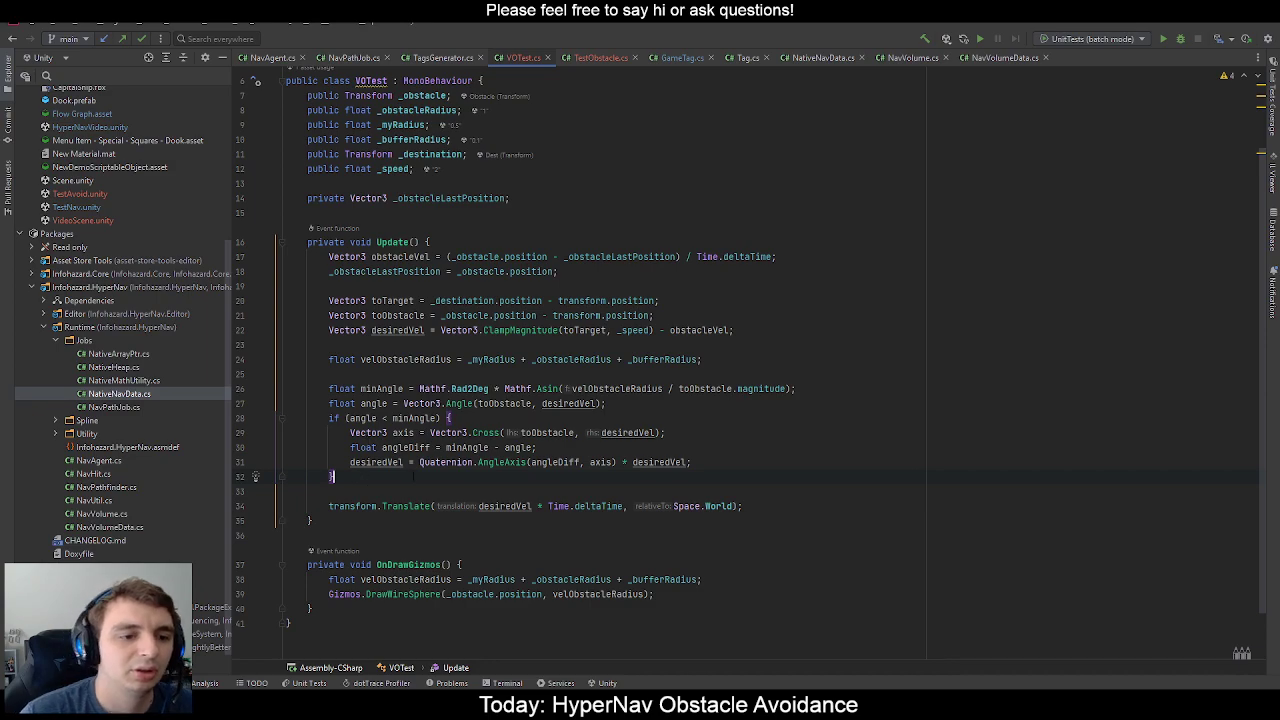
pyautogui.press('Return')
pyautogui.press('Return')
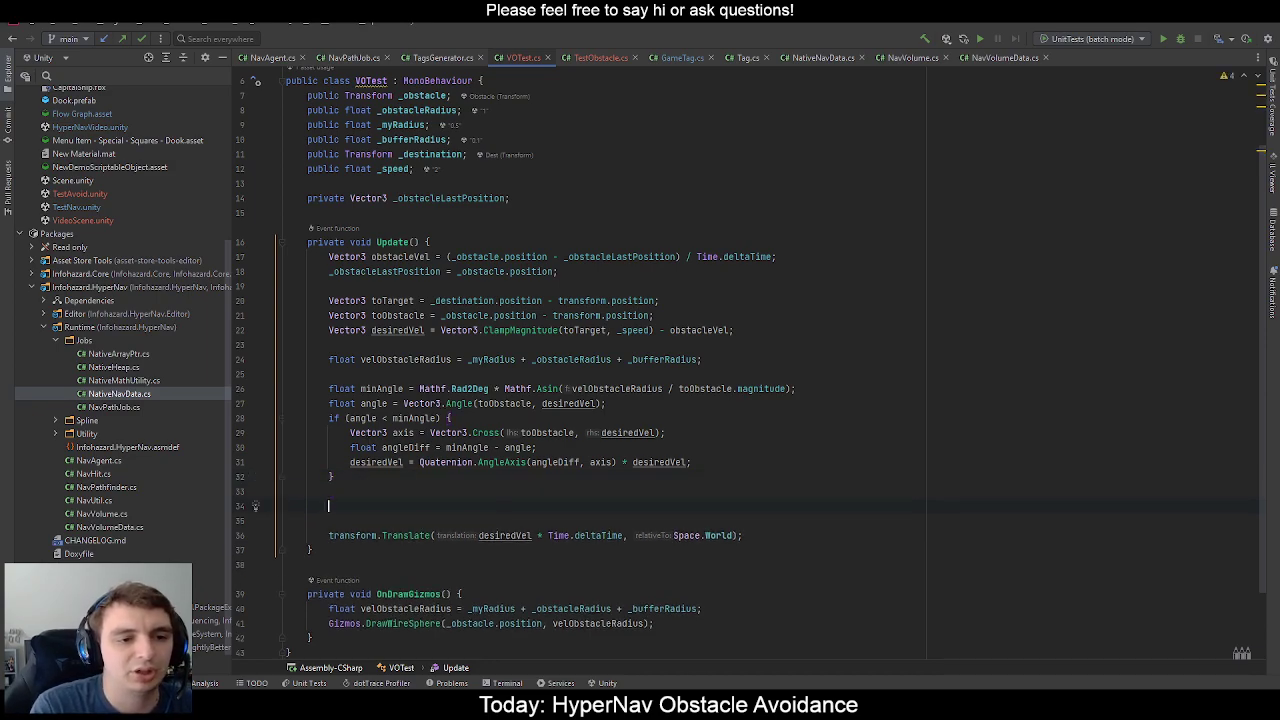
pyautogui.write('des')
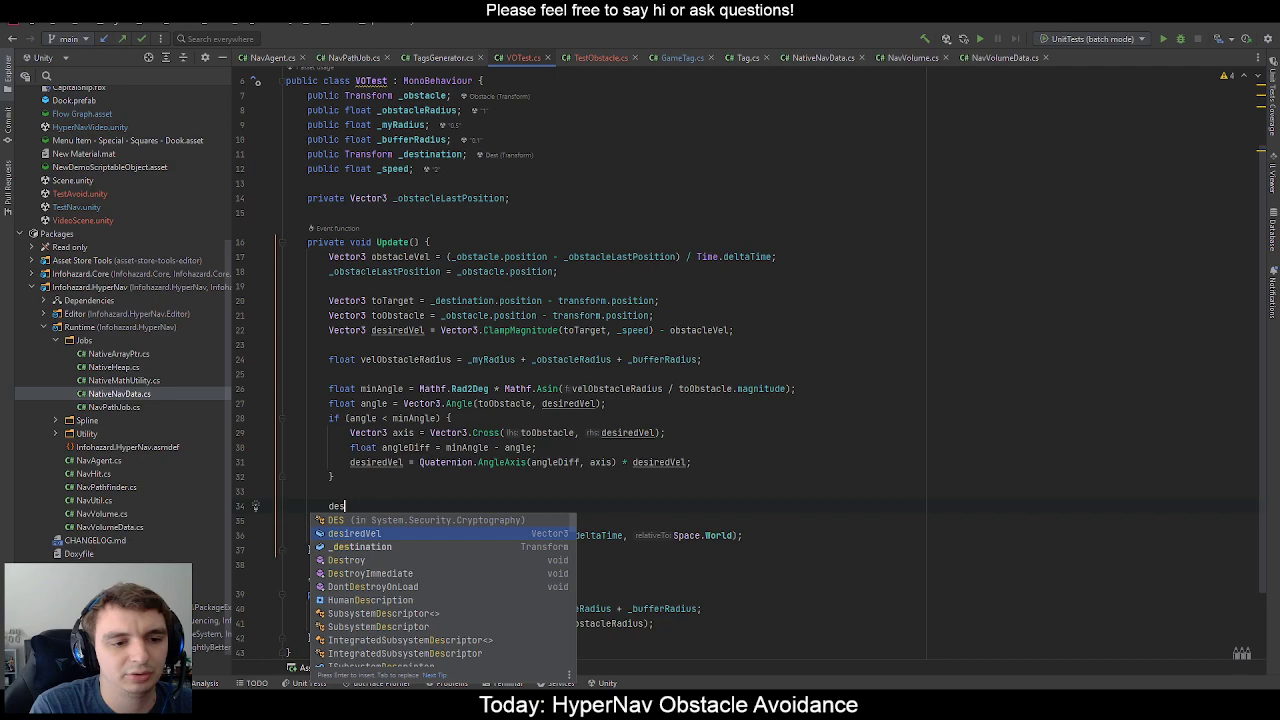
pyautogui.write('iredVel += objs')
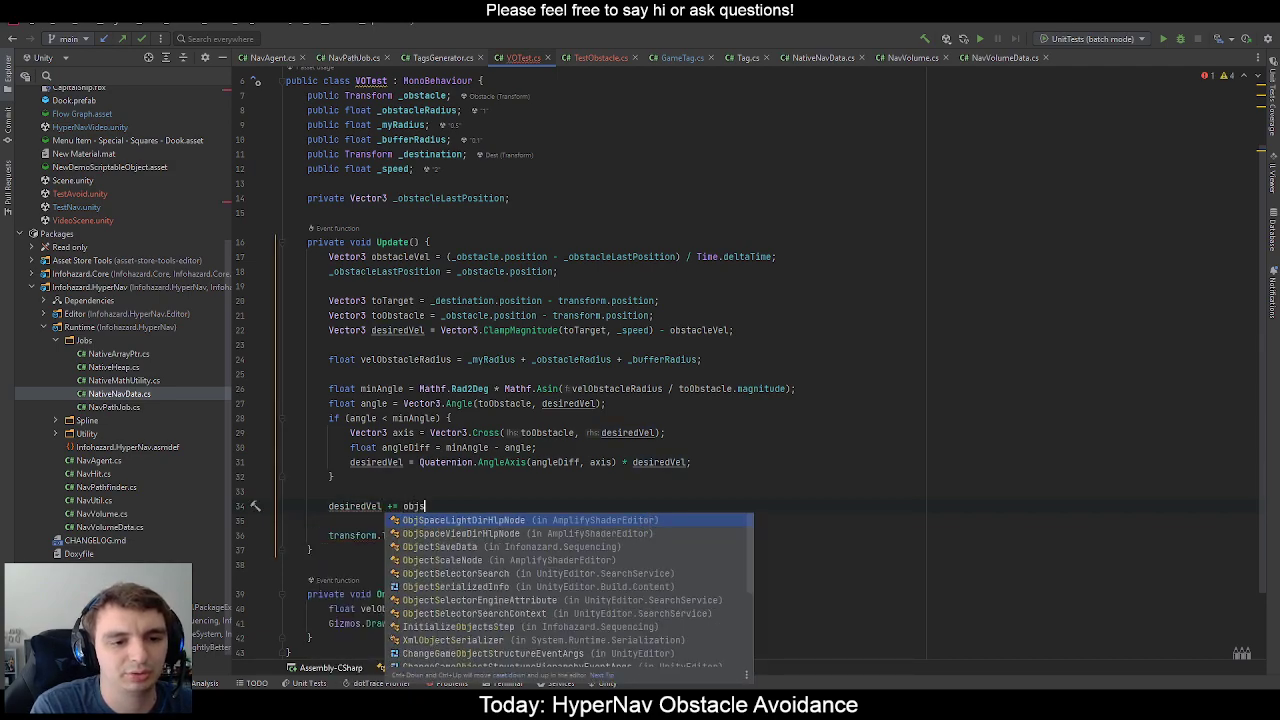
pyautogui.press('BackSpace')
pyautogui.press('BackSpace')
pyautogui.write('stacleVel;')
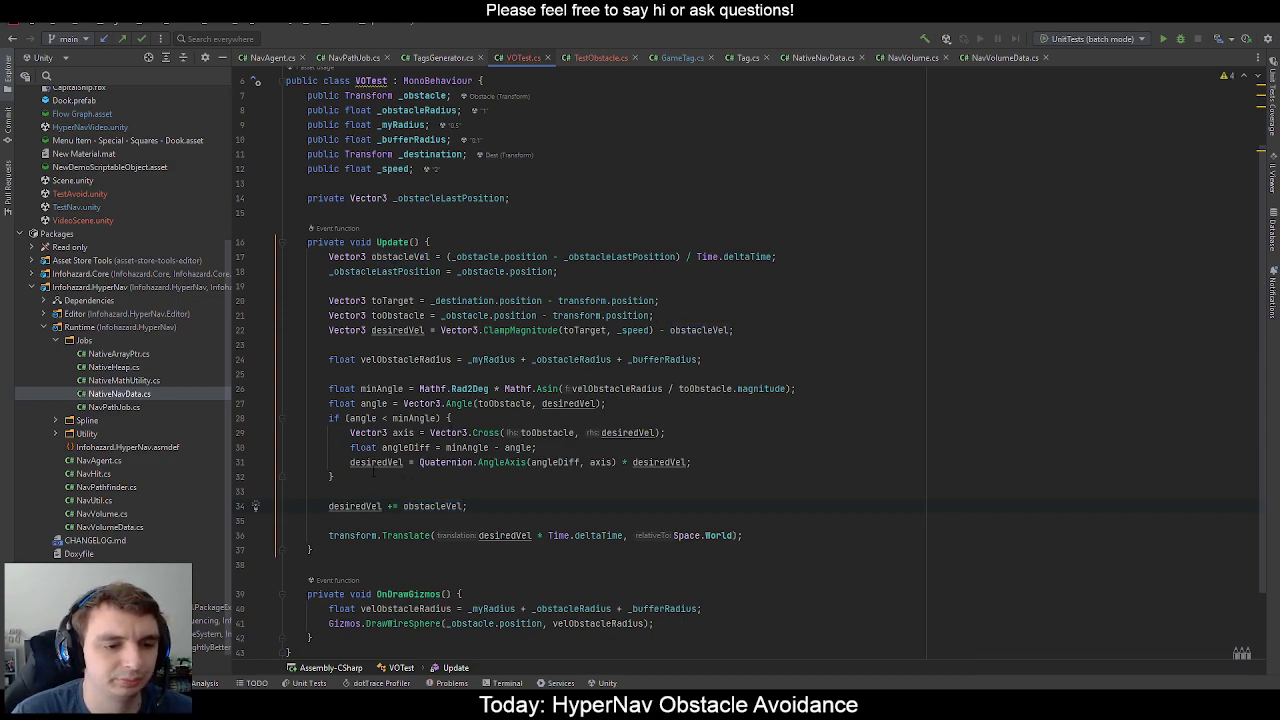
# Switch to Unity and run the TestAvoid scene twice to watch the agent avoid the moving obstacle.
pyautogui.hotkey('alt', 'Tab')
pyautogui.scroll(-4, 580, 420)
pyautogui.click(616, 48)
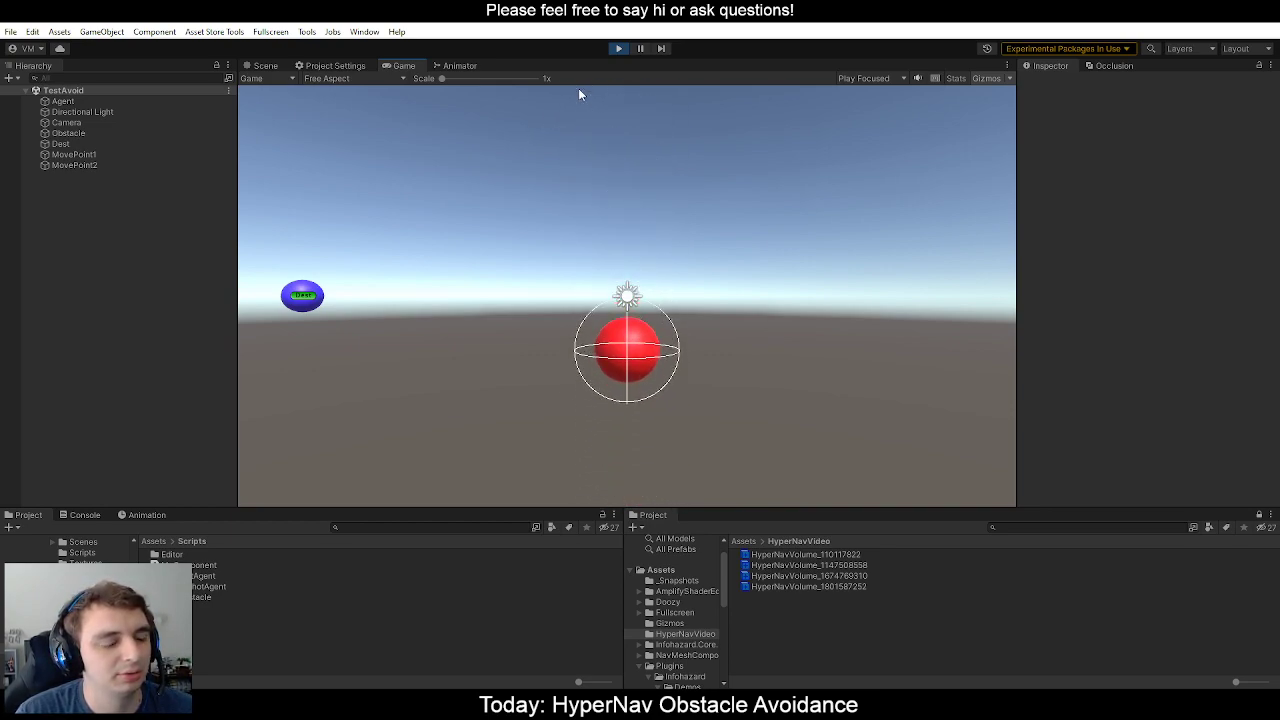
pyautogui.click(618, 48)
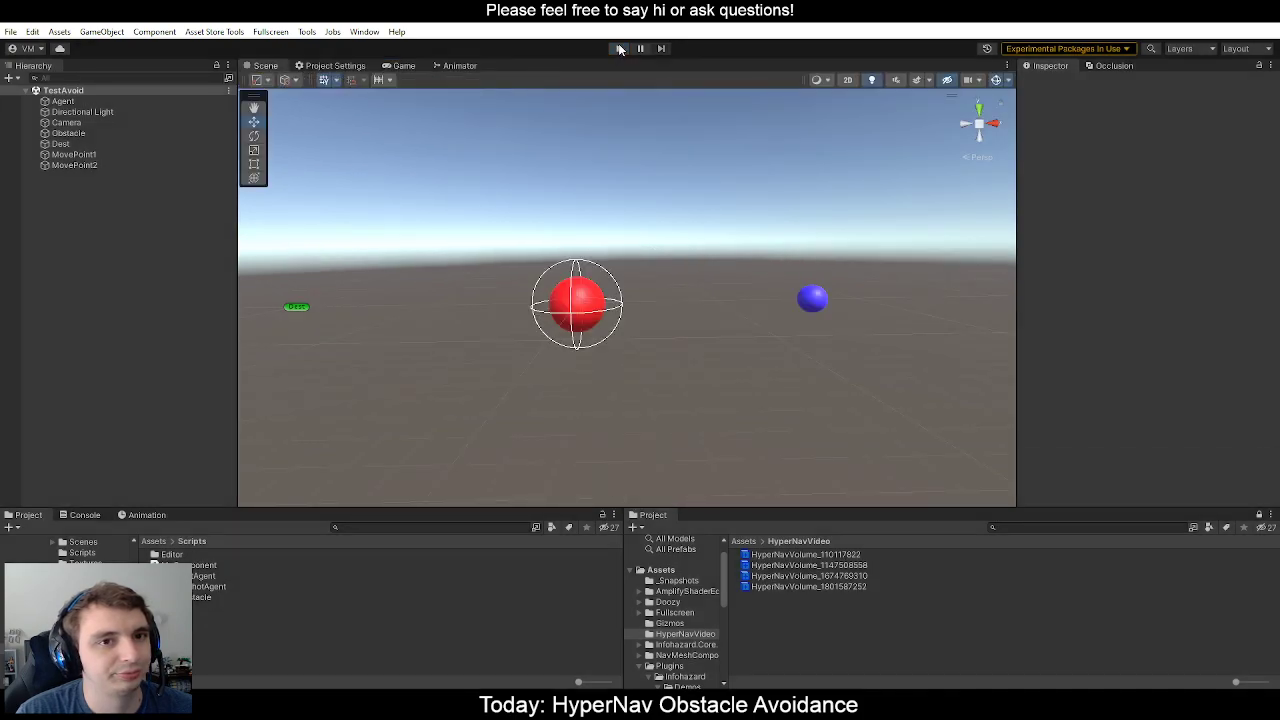
pyautogui.click(618, 48)
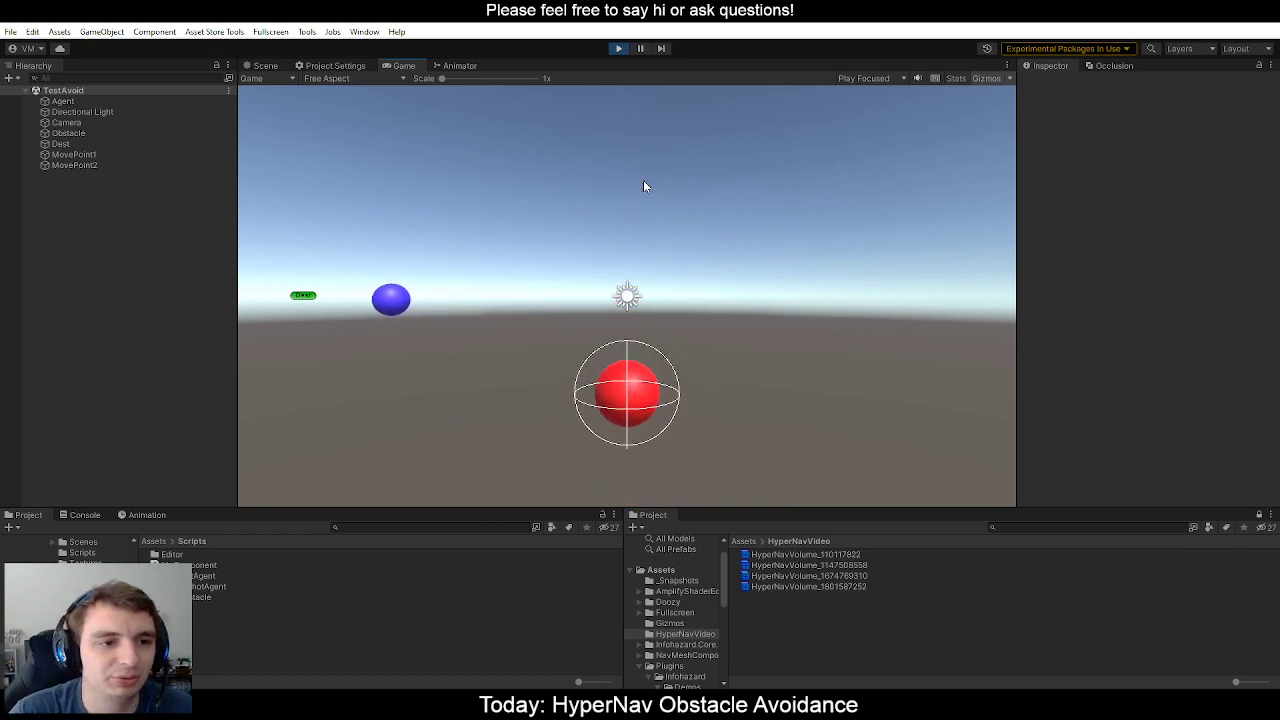
pyautogui.click(619, 48)
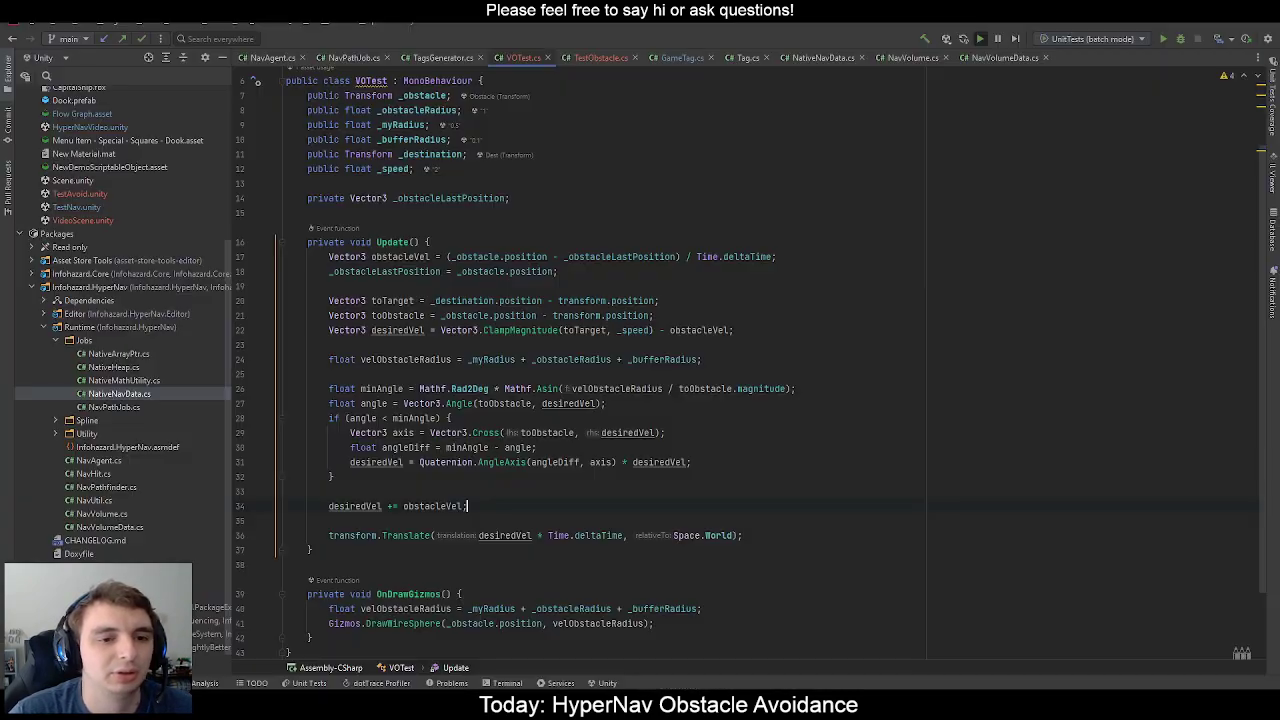
# Return to VOTest.cs in the code editor and review the desiredVel rotation code, checking it against the Unity scene.
pyautogui.hotkey('alt', 'Tab')
pyautogui.click(489, 462)
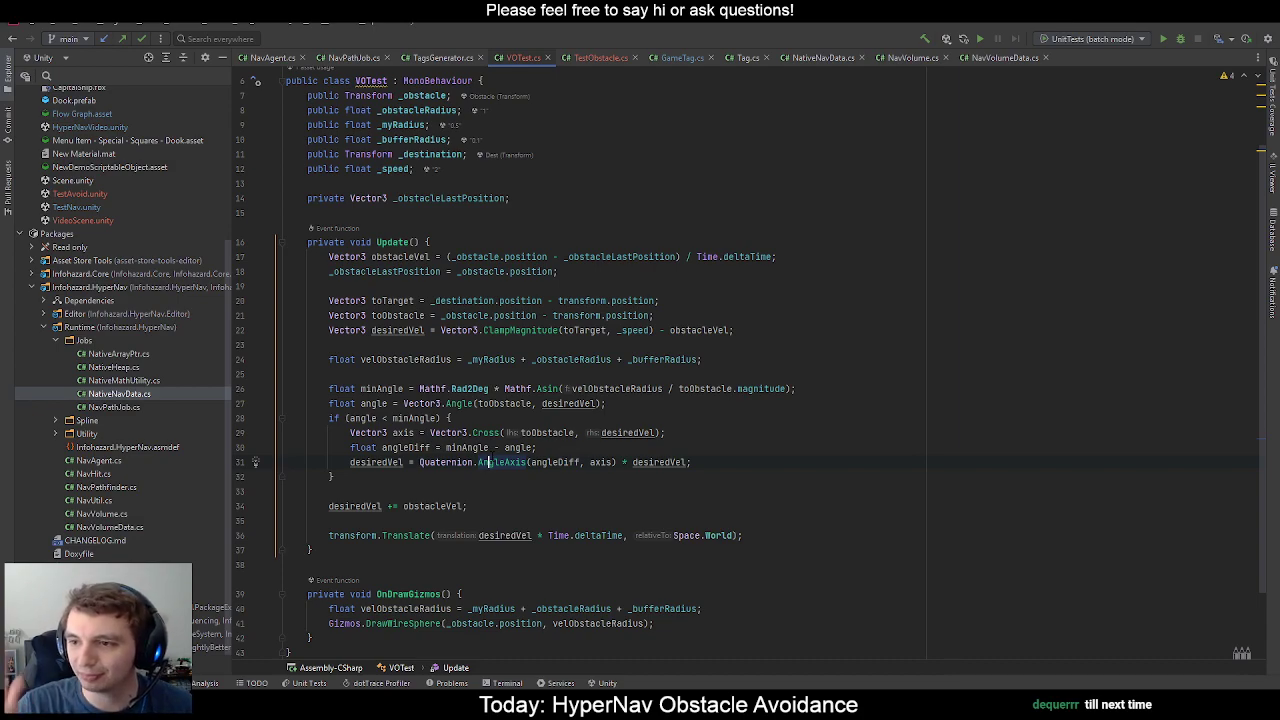
pyautogui.click(707, 463)
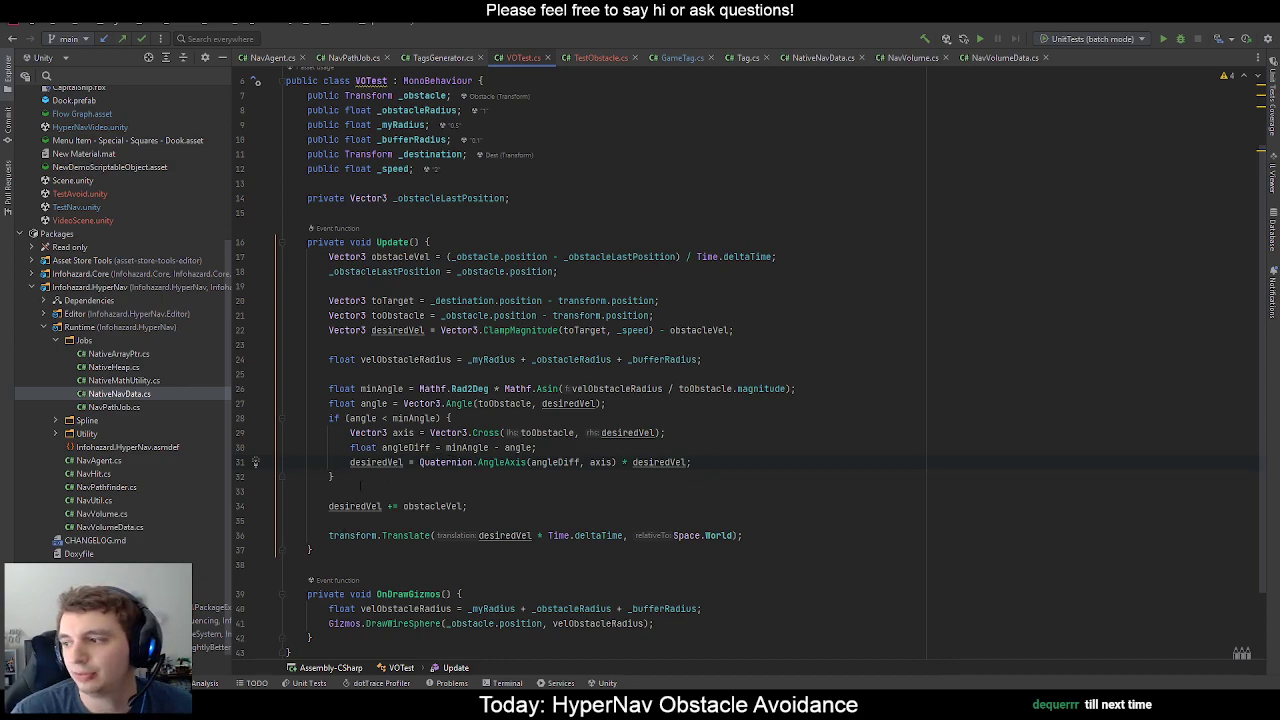
pyautogui.moveTo(280, 705)
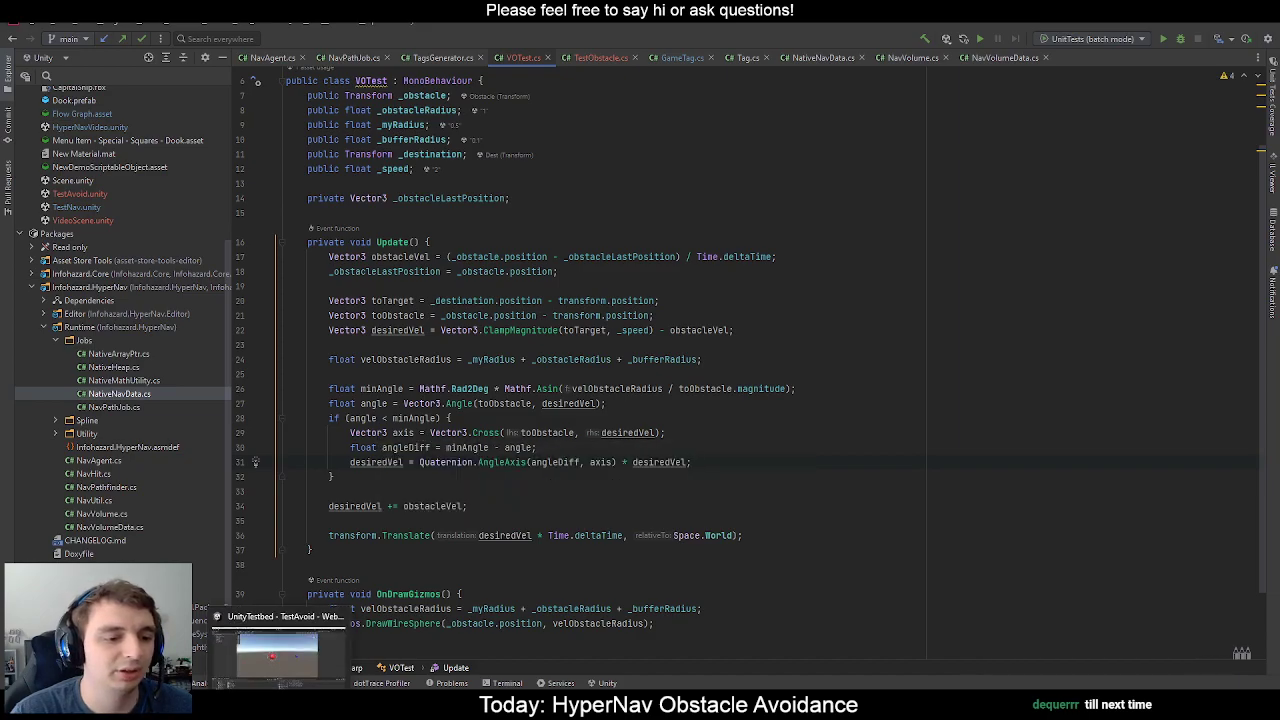
pyautogui.click(285, 660)
pyautogui.hotkey('alt', 'Tab')
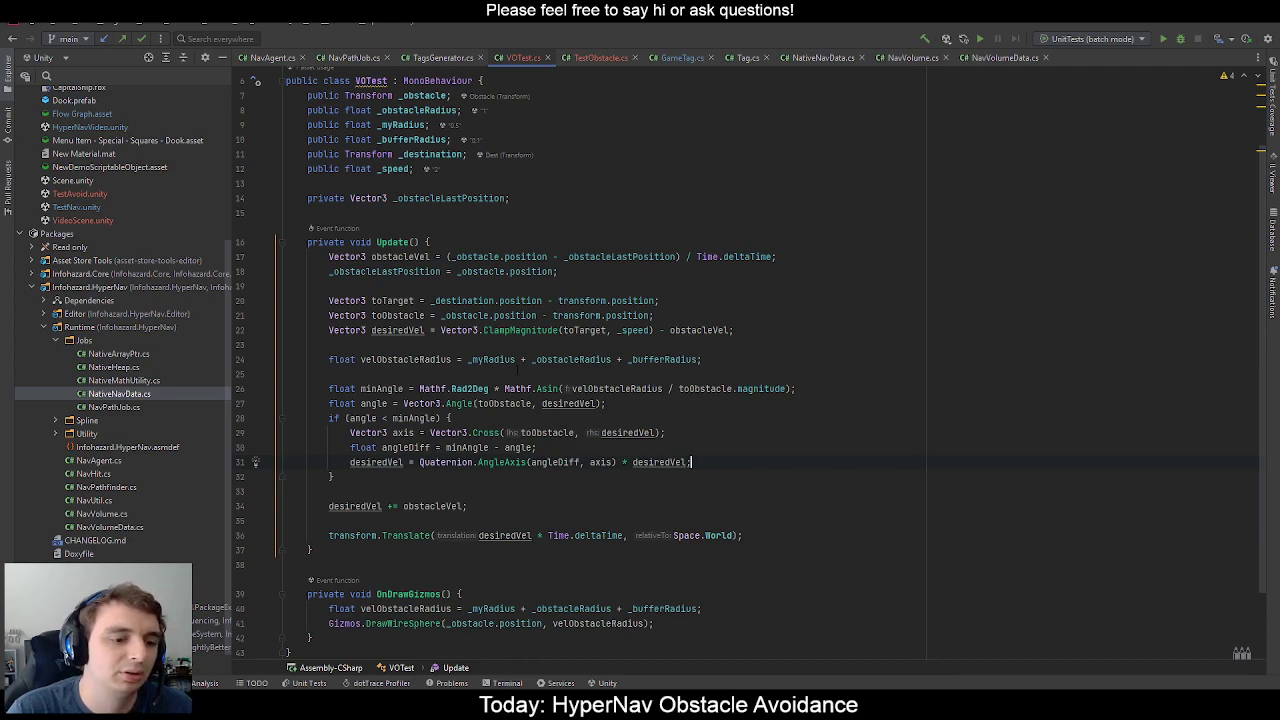
# Switch to Unity and examine the positions of the agent, obstacle and destination in the TestAvoid scene.
pyautogui.hotkey('alt', 'Tab')
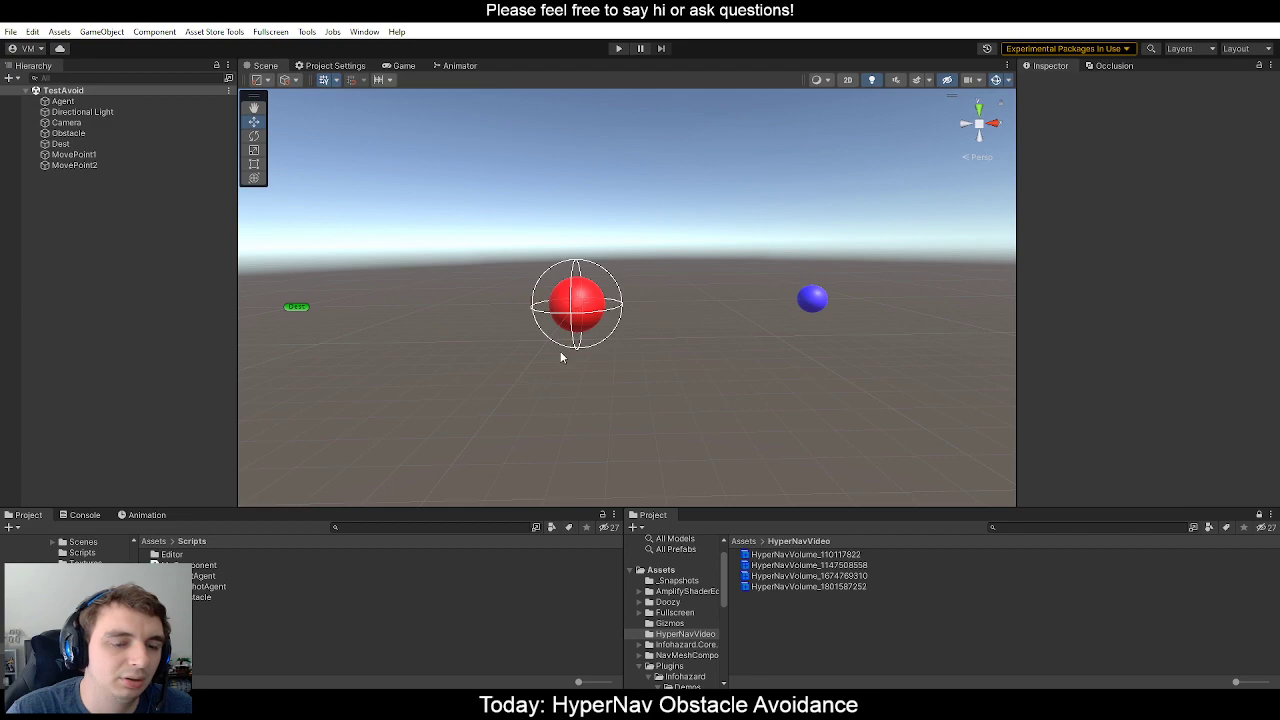
pyautogui.moveTo(593, 319); pyautogui.dragTo(603, 278, button='middle')
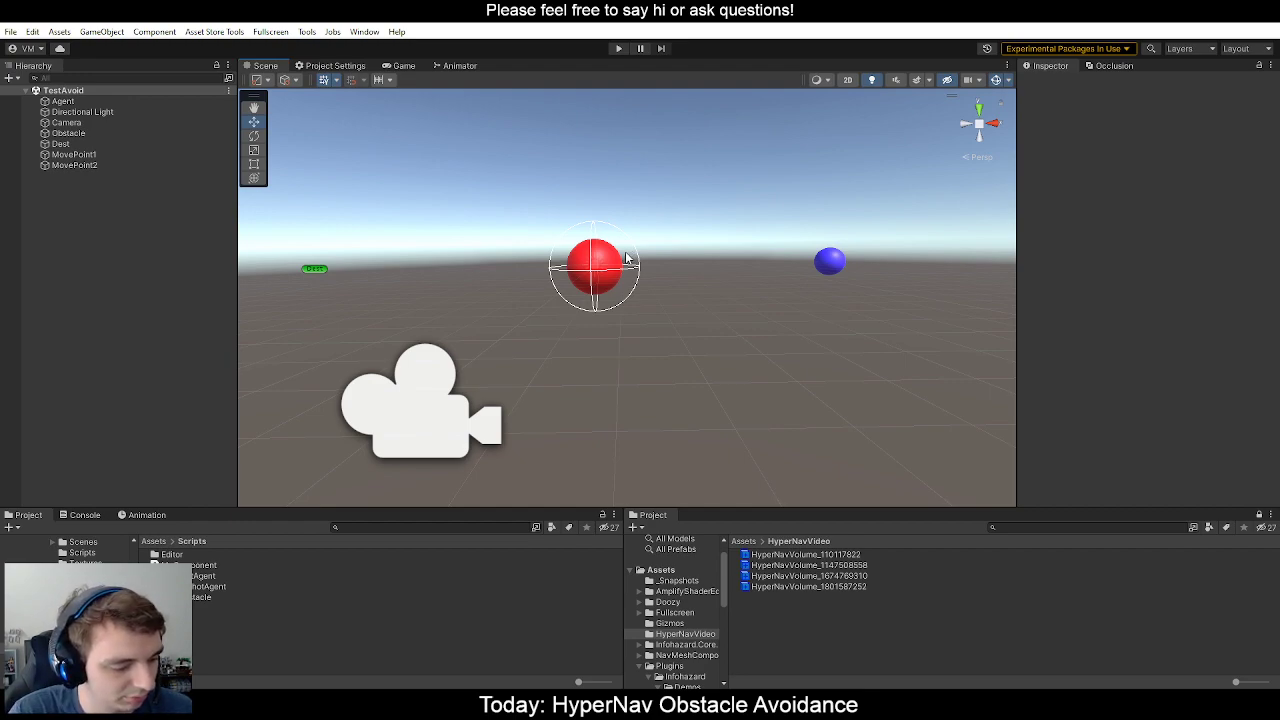
pyautogui.scroll(-2, 618, 262)
pyautogui.moveTo(618, 262); pyautogui.dragTo(600, 305, button='middle')
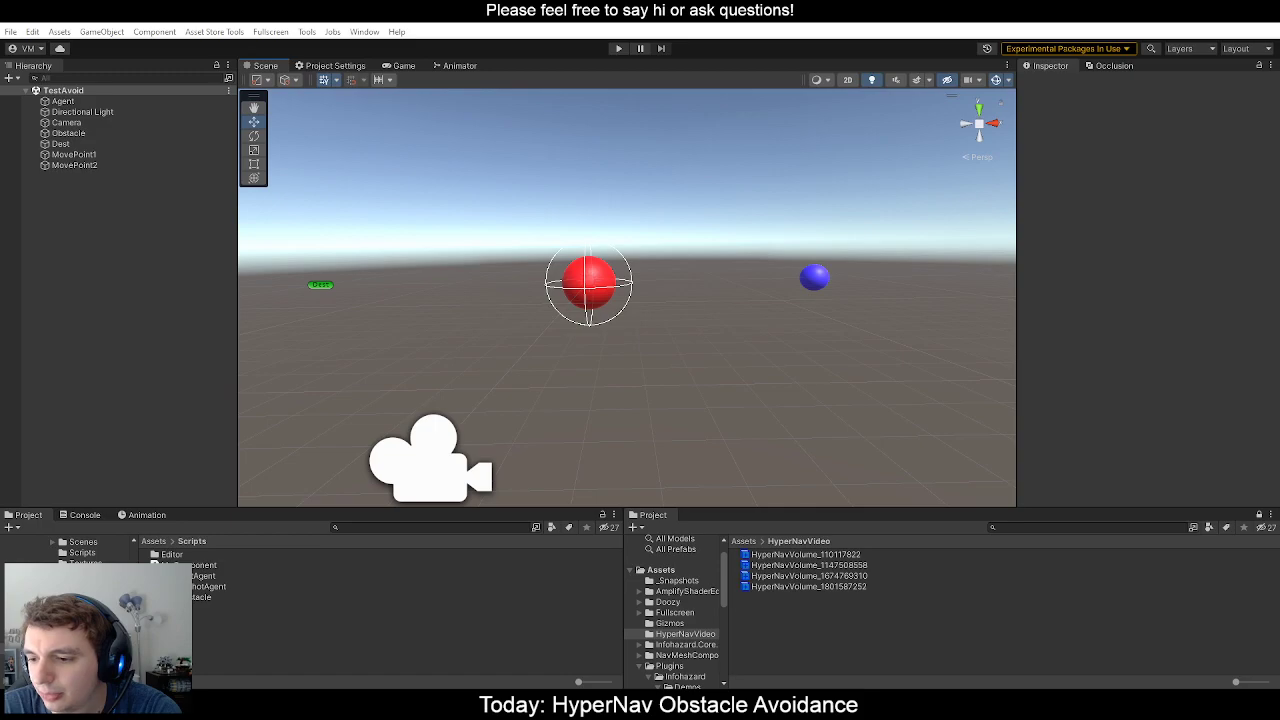
# Switch to paint.net, create a blank 800 × 600 pixel image and fit it to the window.
pyautogui.hotkey('alt', 'Tab')
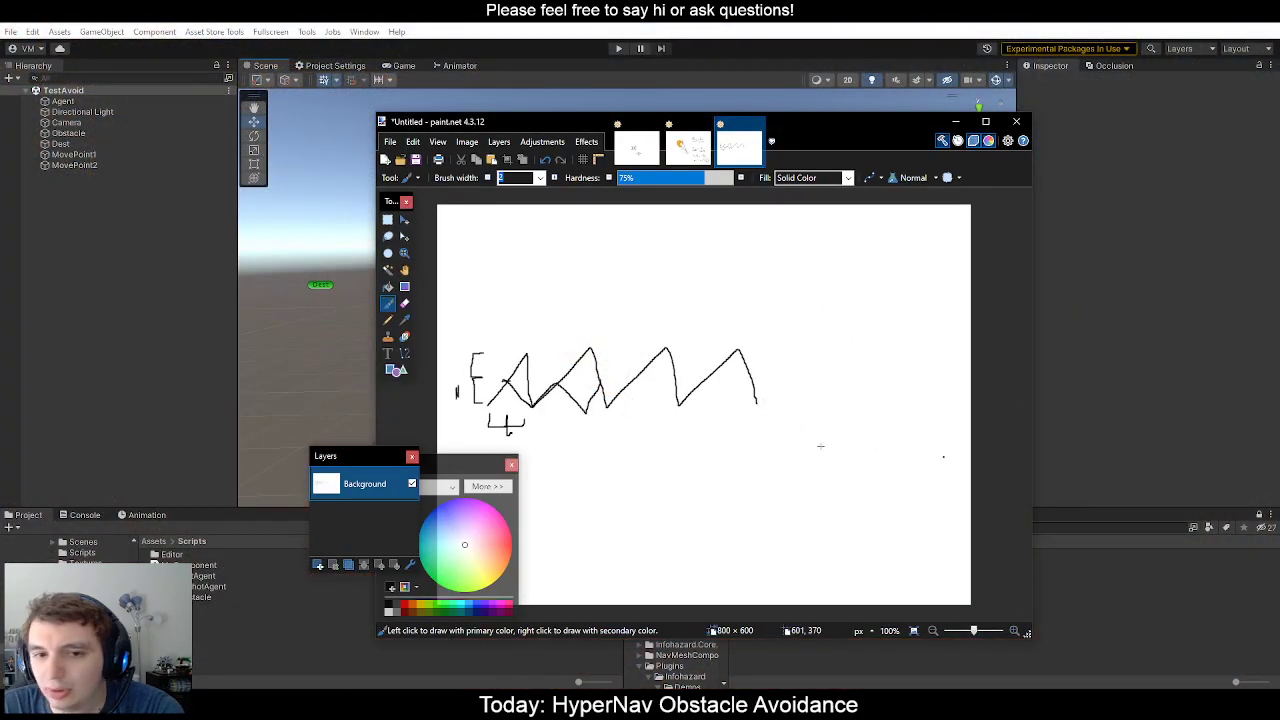
pyautogui.click(386, 159)
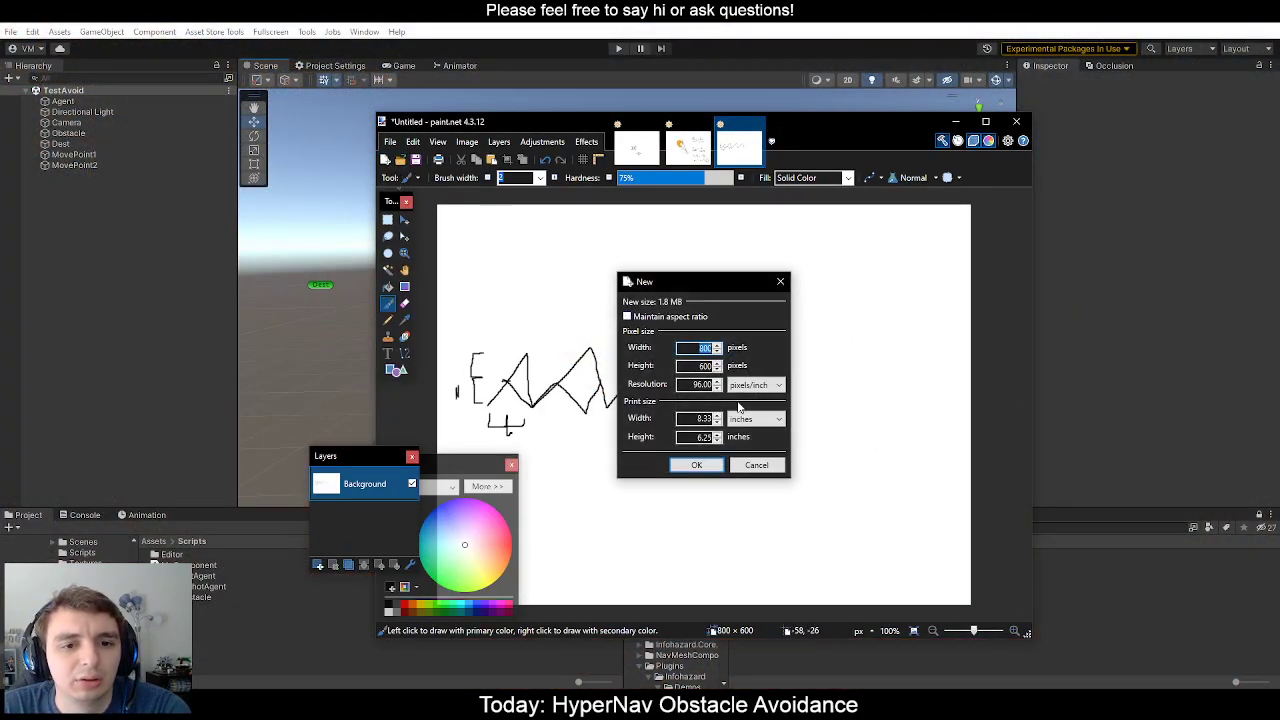
pyautogui.click(697, 465)
pyautogui.hotkey('ctrl', 'b')
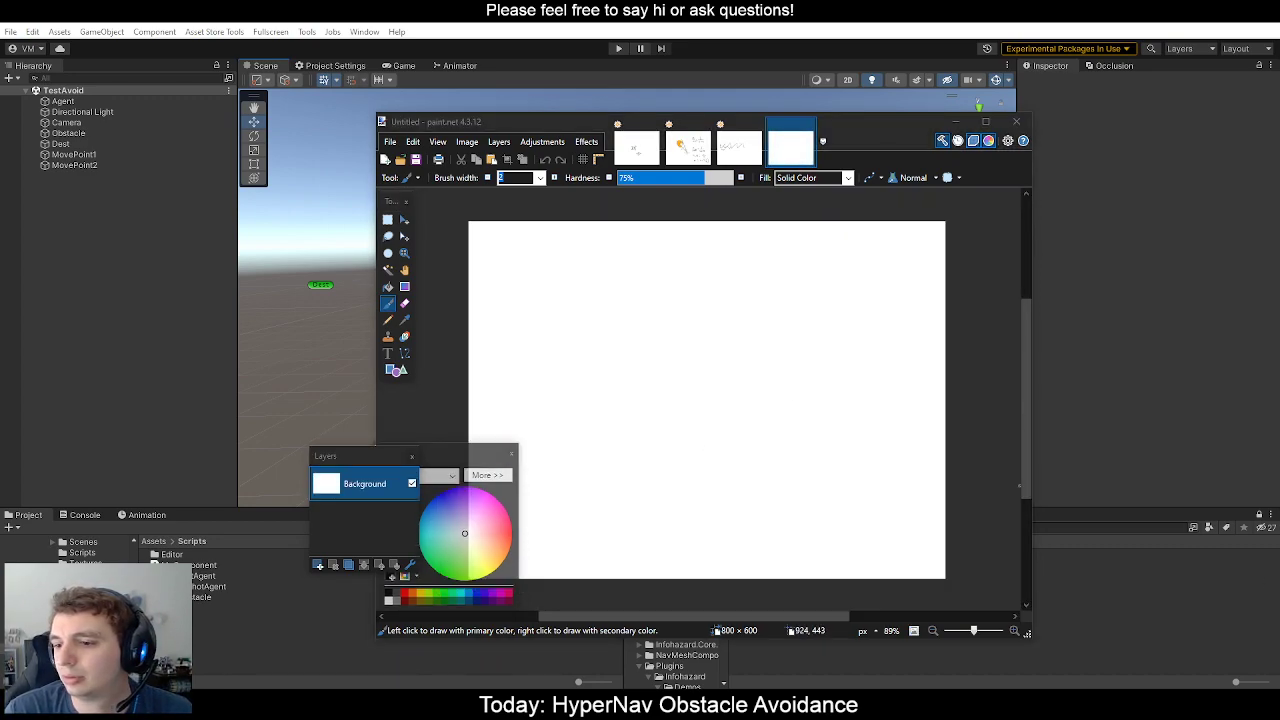
pyautogui.click(604, 103)
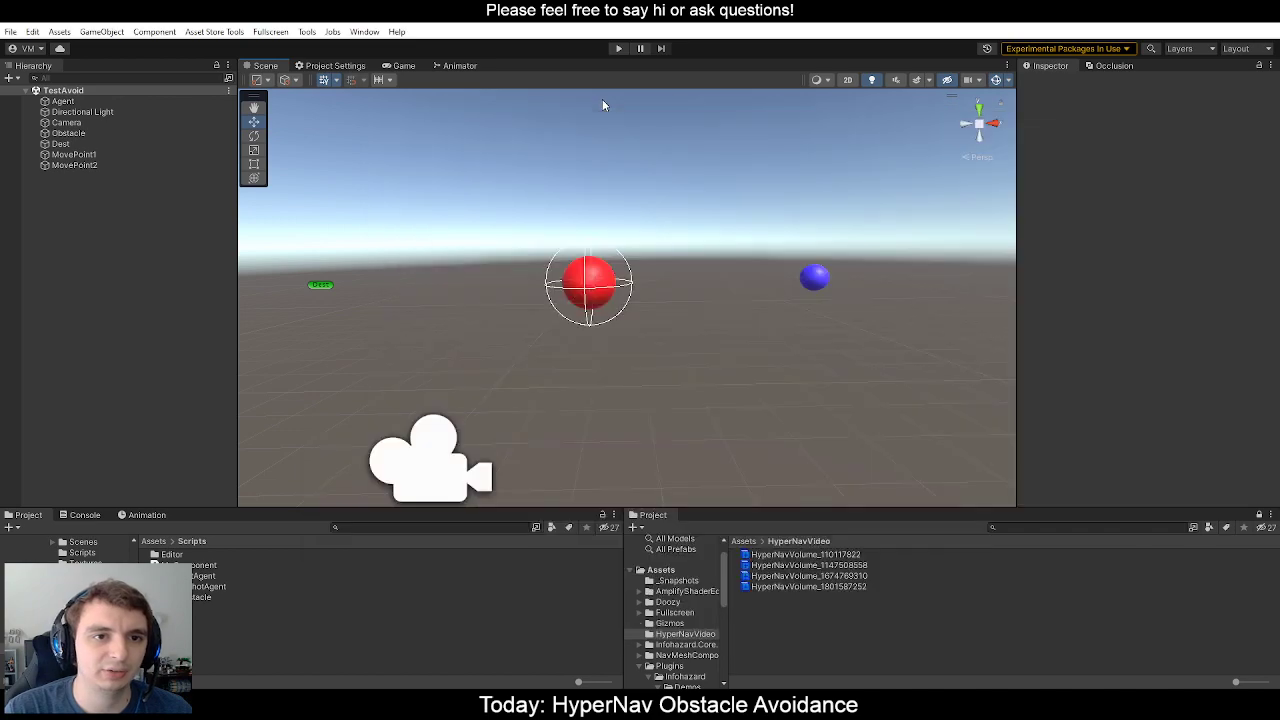
pyautogui.click(505, 652)
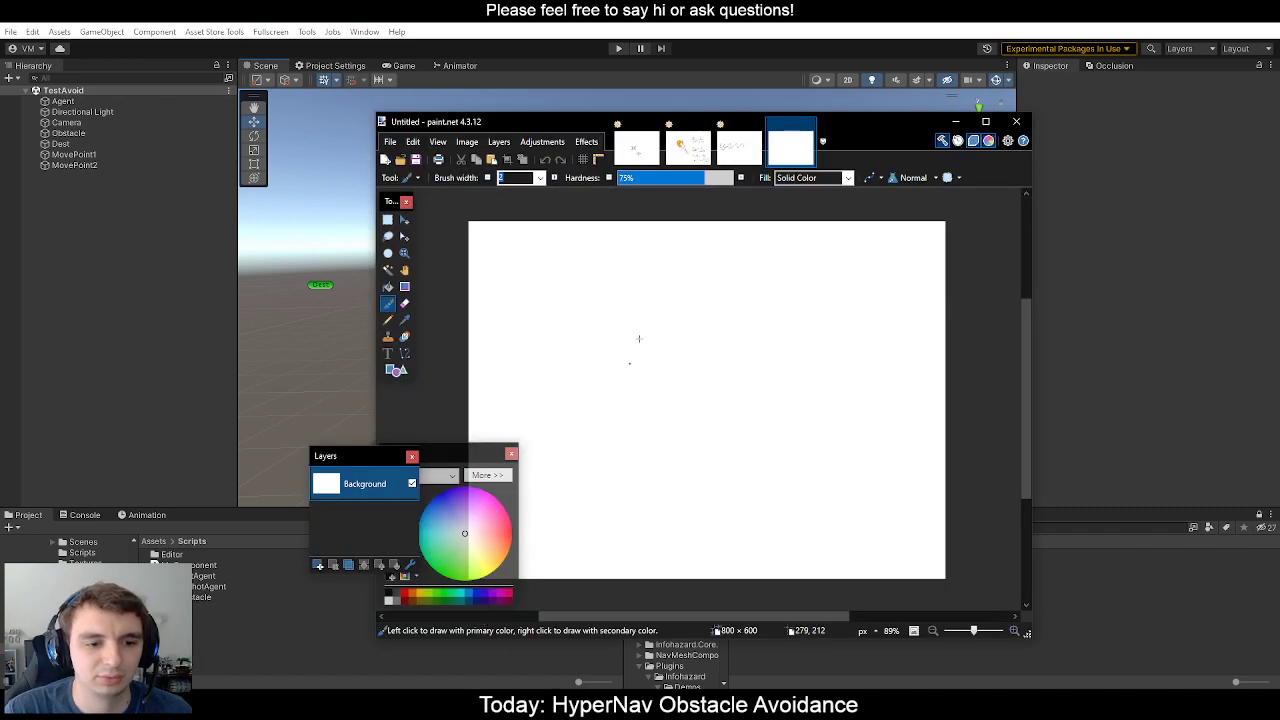
# Clear the Colors window off the canvas, and sketch a cross plus a circle above it with a dashed arrow pointing up and right.
pyautogui.moveTo(466, 448); pyautogui.dragTo(366, 414)
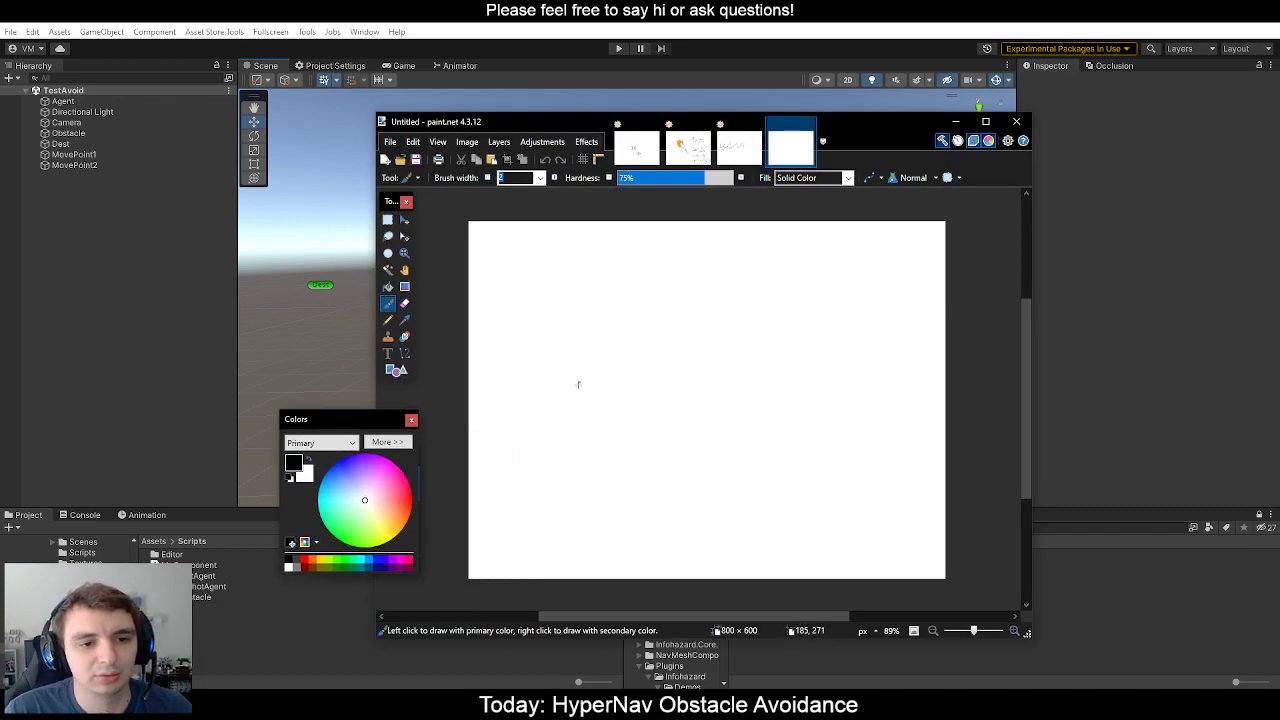
pyautogui.moveTo(670, 465)
pyautogui.mouseDown()
pyautogui.moveTo(669, 506)
pyautogui.moveTo(691, 487)
pyautogui.mouseUp()
pyautogui.moveTo(578, 370)
pyautogui.mouseDown()
pyautogui.moveTo(560, 373)
pyautogui.moveTo(579, 341)
pyautogui.moveTo(586, 375)
pyautogui.mouseUp()
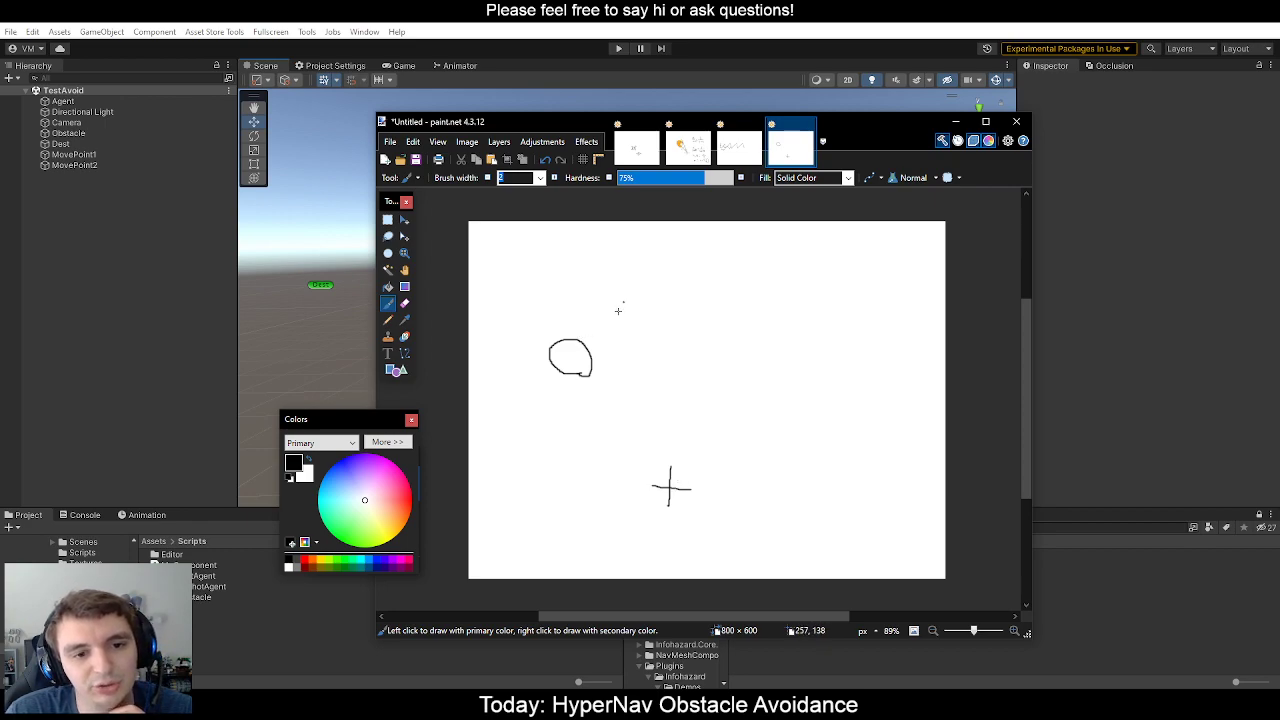
pyautogui.moveTo(591, 343)
pyautogui.mouseDown()
pyautogui.moveTo(644, 276)
pyautogui.moveTo(653, 286)
pyautogui.mouseUp()
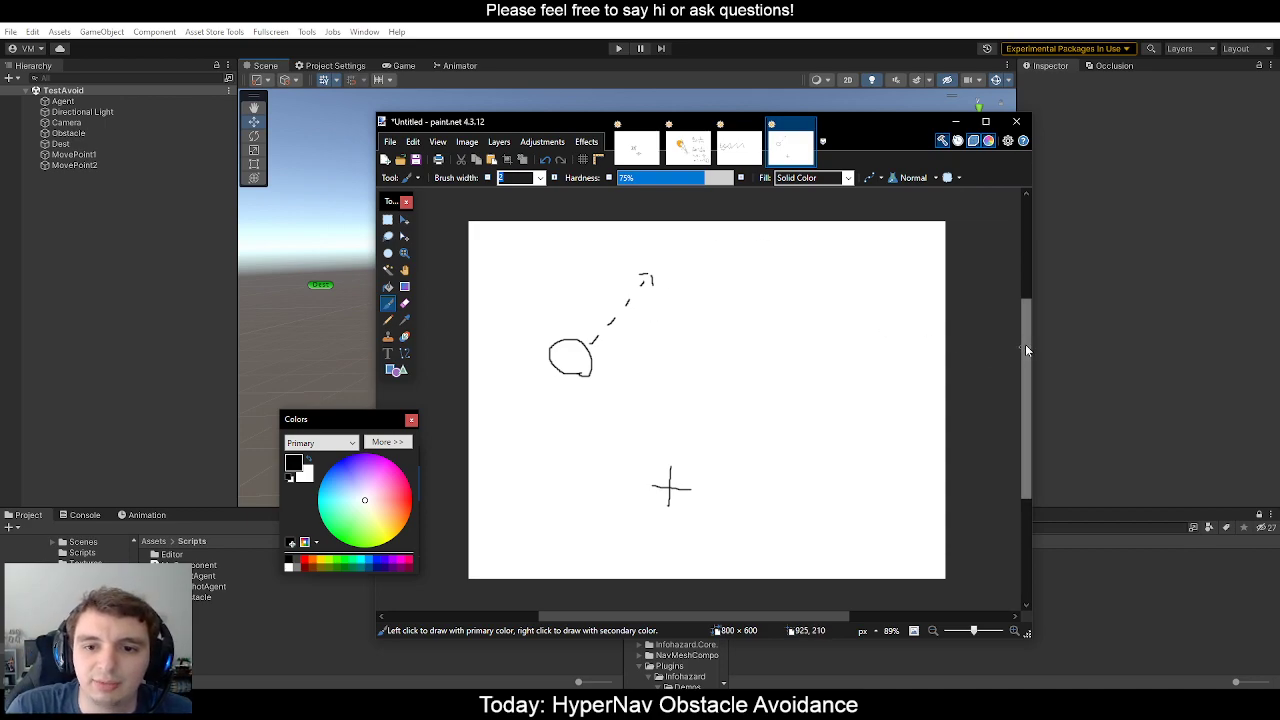
# Draw an arrow down-left from the cross, a second arrow from its tip, and a third from the cross to the second's tip.
pyautogui.moveTo(1025, 344); pyautogui.dragTo(1026, 360)
pyautogui.moveTo(668, 469)
pyautogui.mouseDown()
pyautogui.moveTo(593, 532)
pyautogui.moveTo(604, 535)
pyautogui.mouseUp()
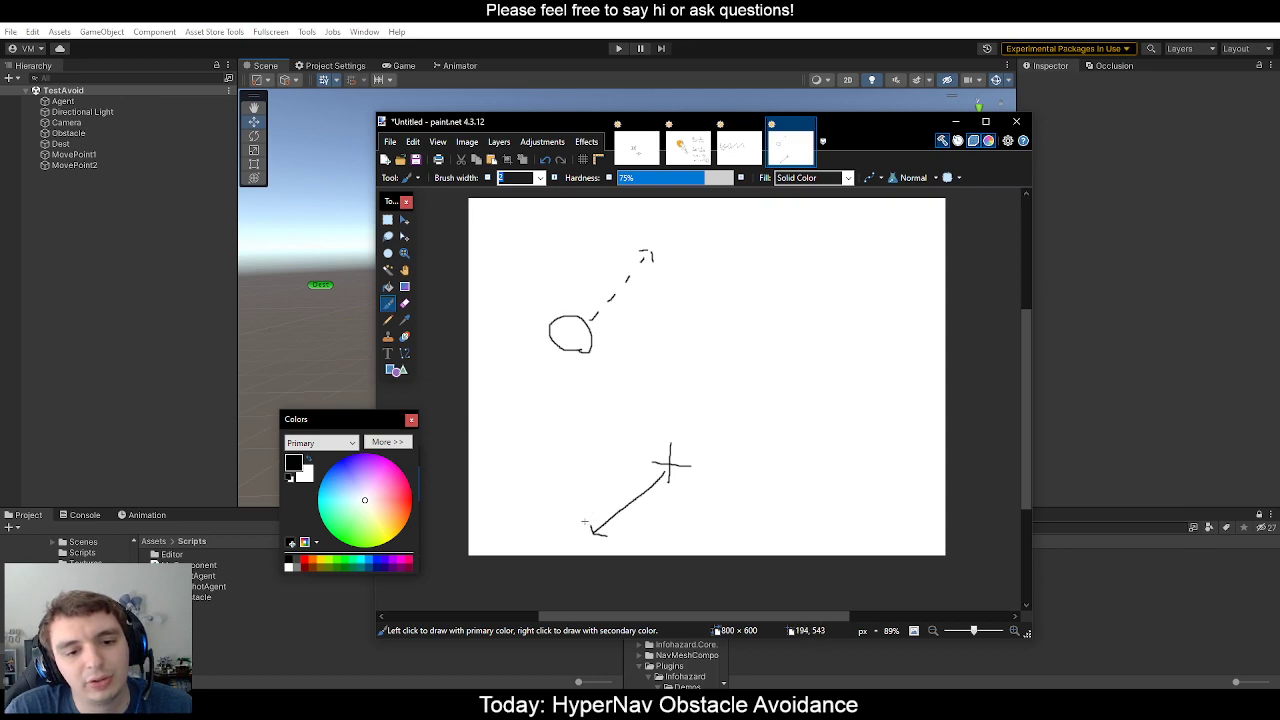
pyautogui.moveTo(591, 532)
pyautogui.mouseDown()
pyautogui.moveTo(563, 493)
pyautogui.moveTo(577, 496)
pyautogui.mouseUp()
pyautogui.moveTo(644, 474); pyautogui.dragTo(566, 484)
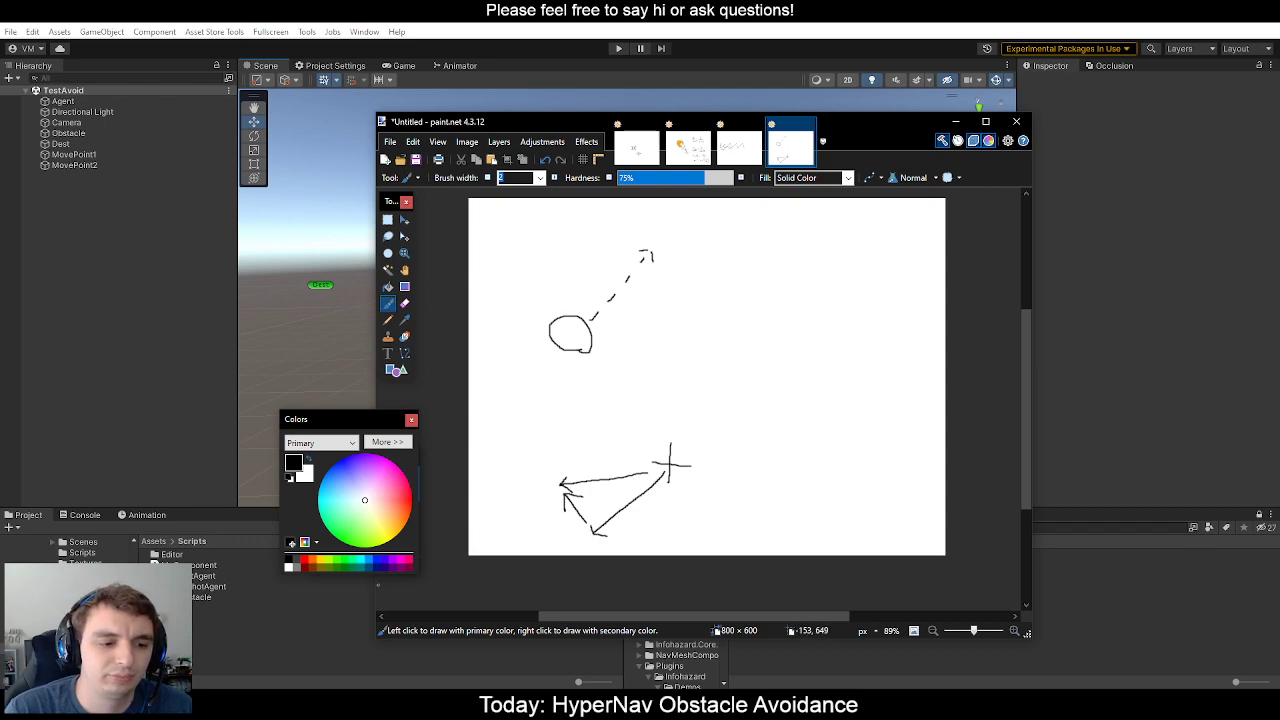
# Review the desiredVel calculation in VOTest.cs in the code editor and return to the paint.net sketch.
pyautogui.moveTo(256, 700)
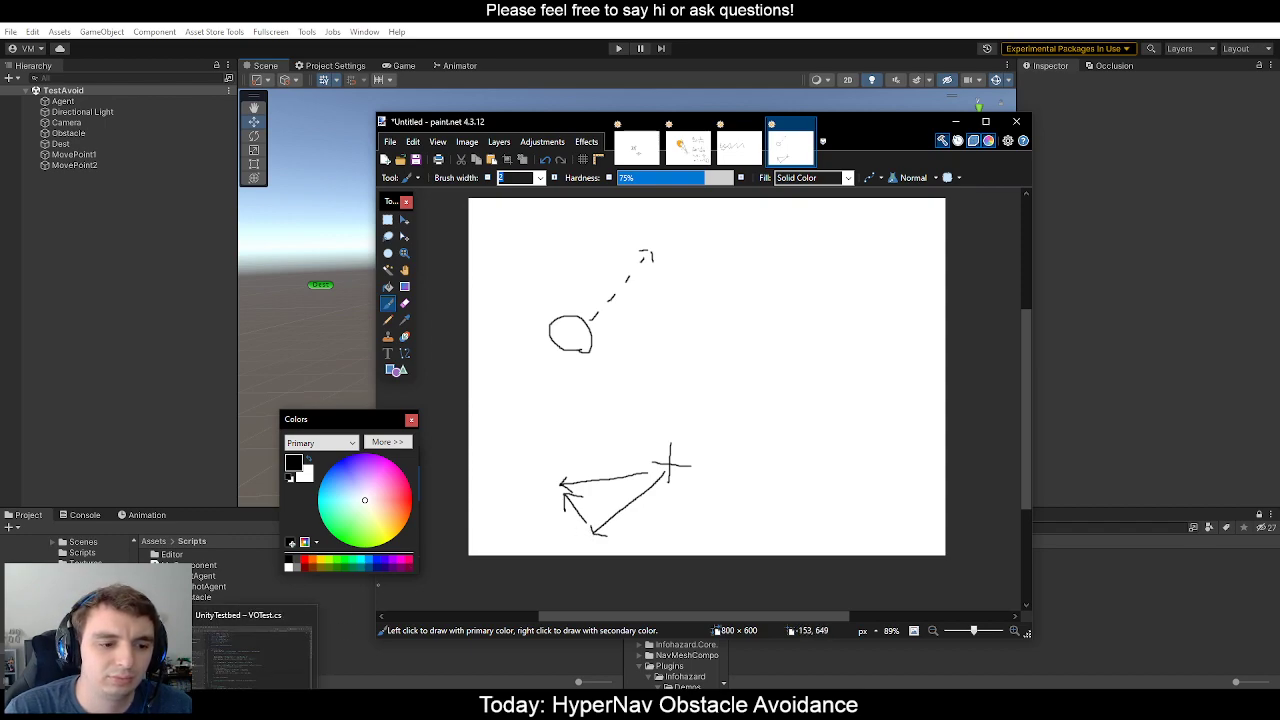
pyautogui.click(252, 650)
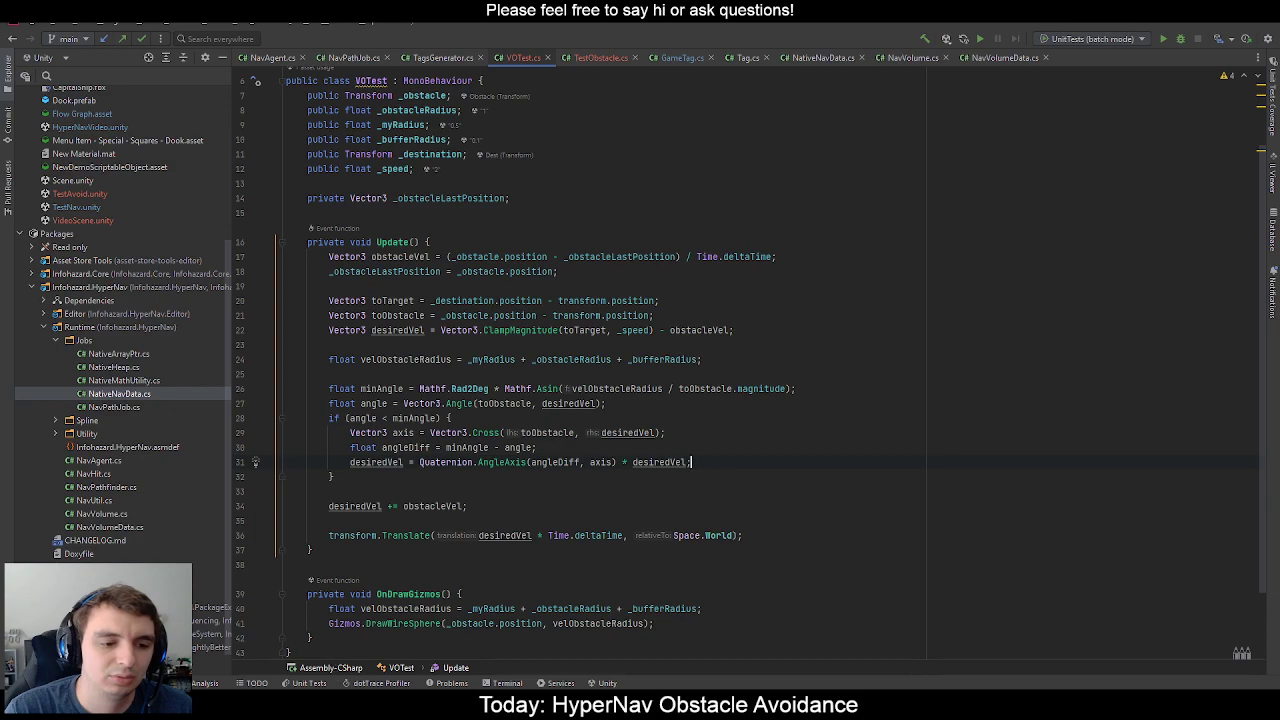
pyautogui.click(472, 670)
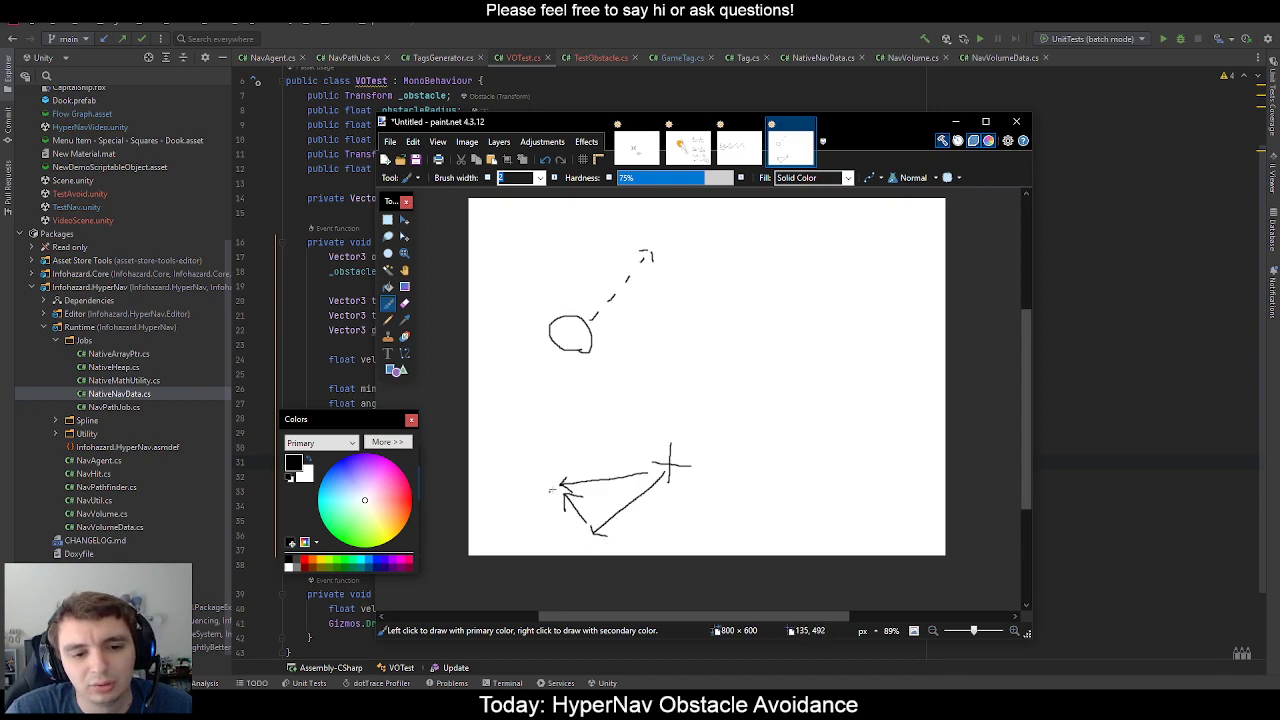
# Undo the second and third arrows, keeping the one that runs down-left from the cross.
pyautogui.hotkey('ctrl', 'z')
pyautogui.hotkey('ctrl', 'z')
pyautogui.hotkey('ctrl', 'z')
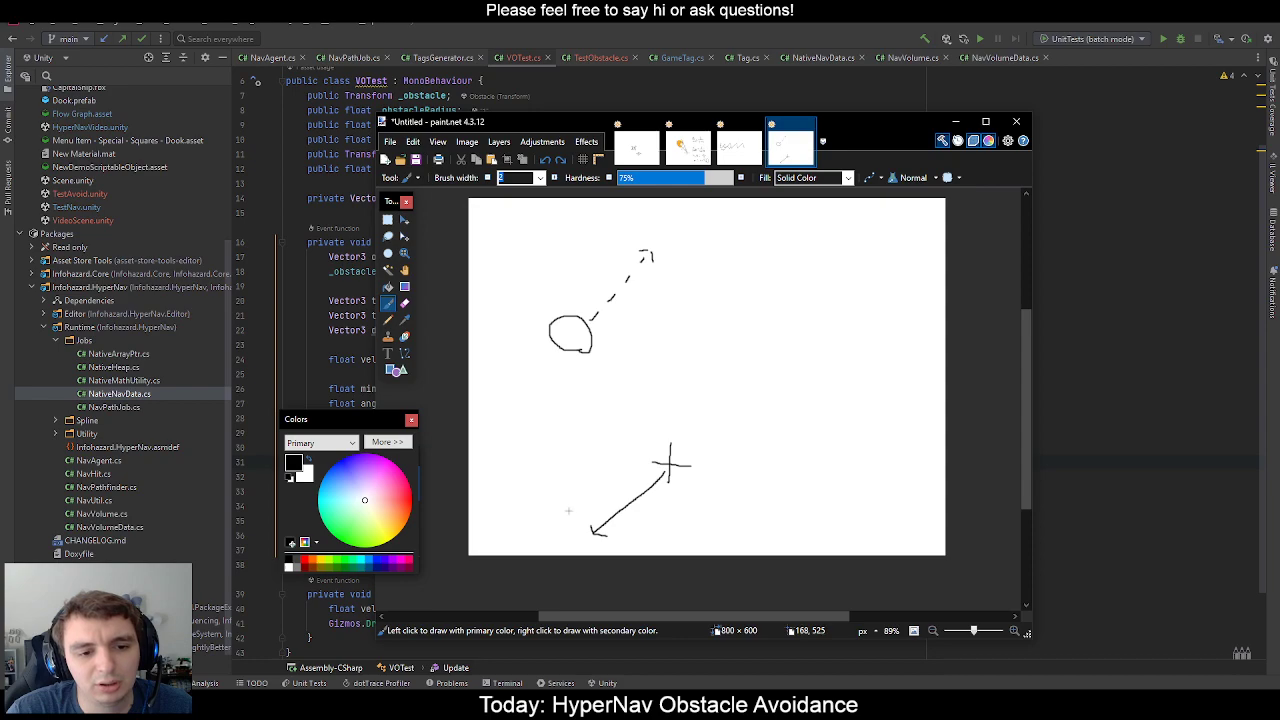
# Draw a circle around the arrow tip, an arrow from its centre to its edge, and an arrow from the cross to that point.
pyautogui.moveTo(560, 511)
pyautogui.mouseDown()
pyautogui.moveTo(576, 505)
pyautogui.moveTo(627, 531)
pyautogui.moveTo(592, 552)
pyautogui.moveTo(562, 514)
pyautogui.mouseUp()
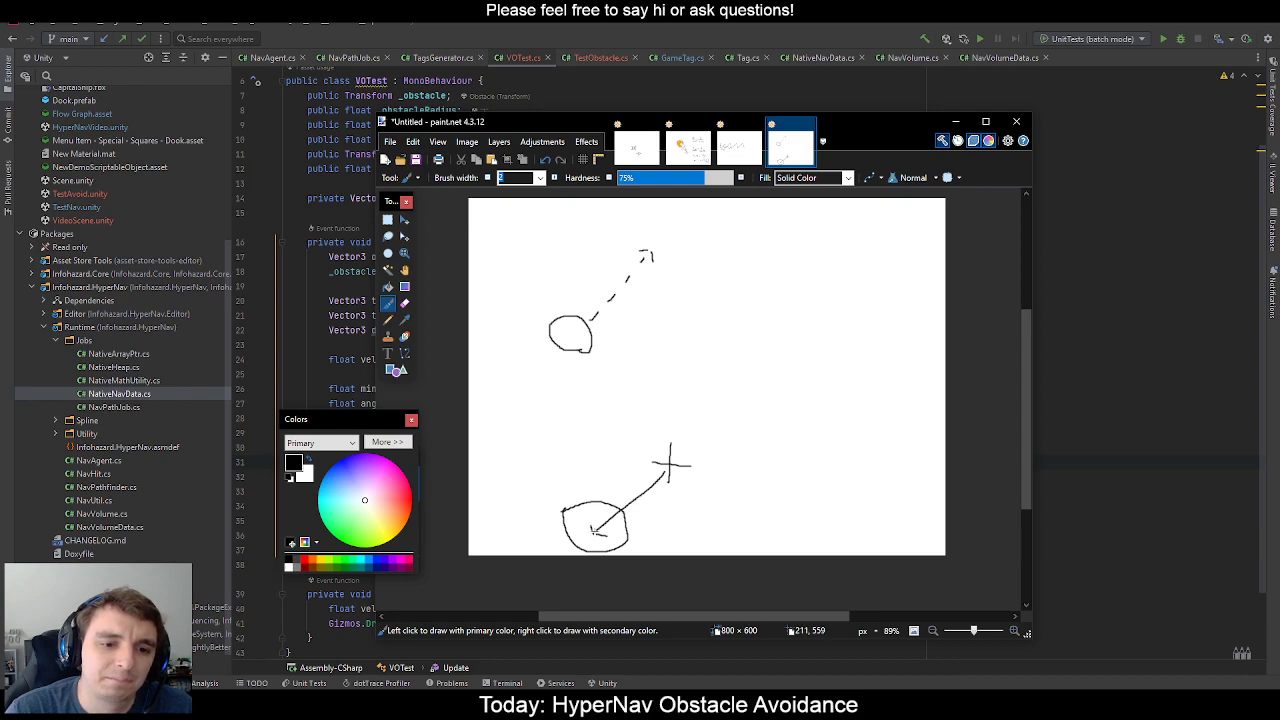
pyautogui.moveTo(595, 532); pyautogui.dragTo(569, 510)
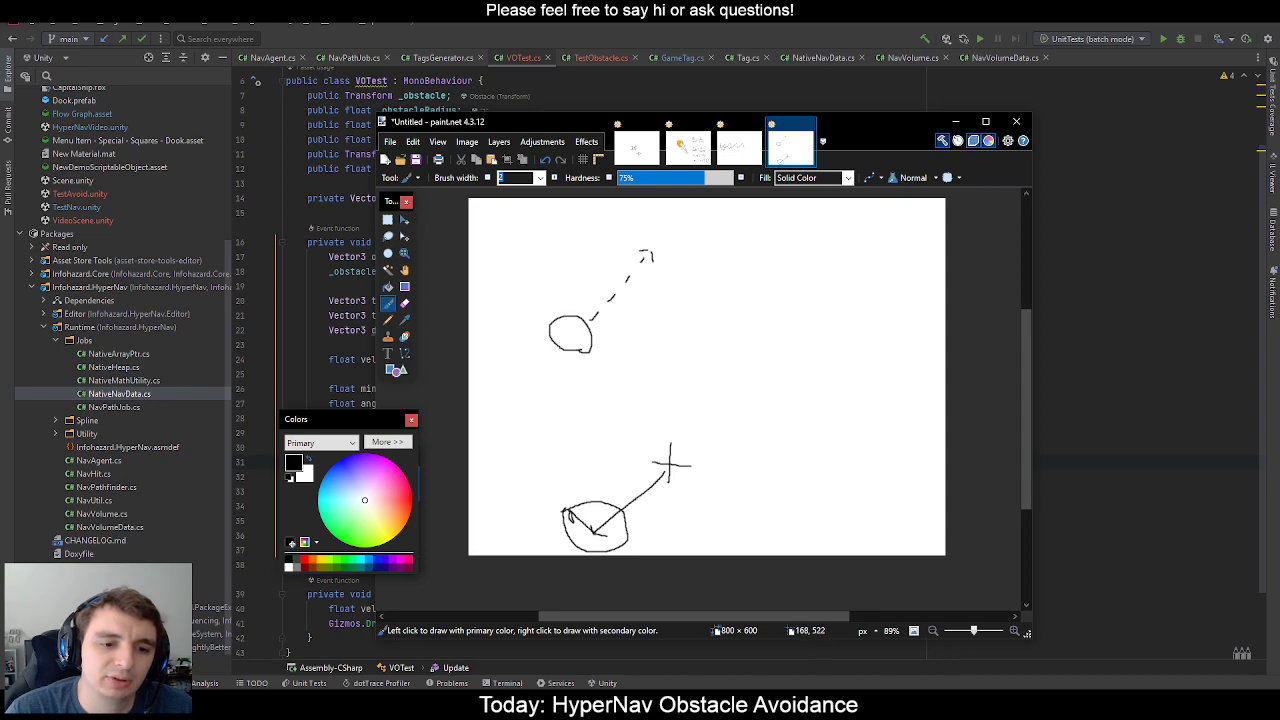
pyautogui.moveTo(569, 510); pyautogui.dragTo(582, 511)
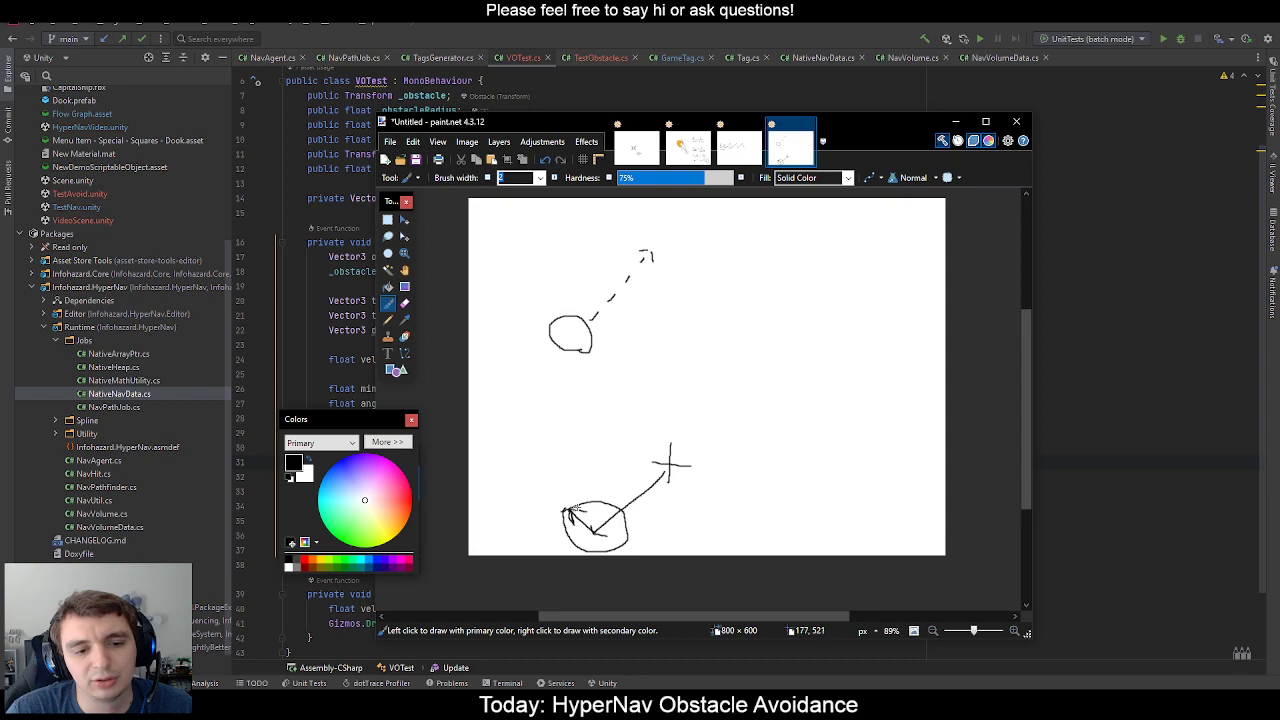
pyautogui.moveTo(664, 469); pyautogui.dragTo(578, 496)
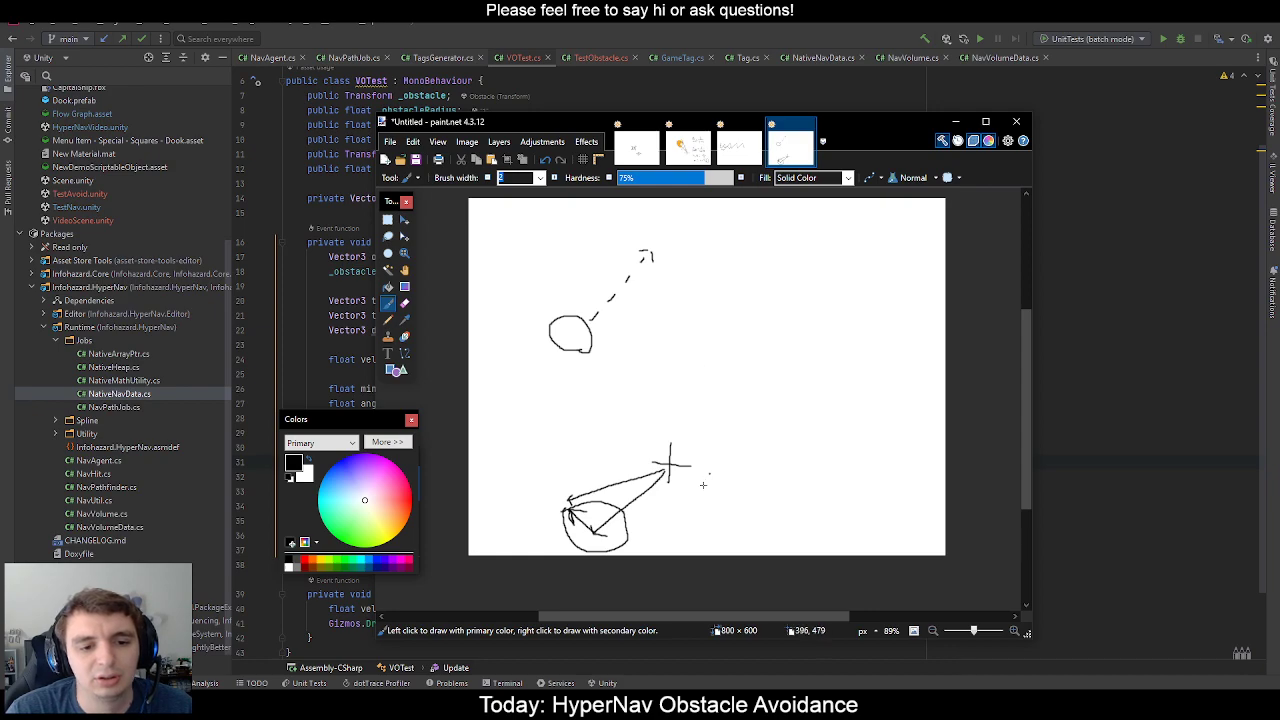
# Undo the sketch strokes back to only the cross.
pyautogui.hotkey('ctrl', 'z')
pyautogui.hotkey('ctrl', 'z')
pyautogui.hotkey('ctrl', 'z')
pyautogui.hotkey('ctrl', 'z')
pyautogui.hotkey('ctrl', 'z')
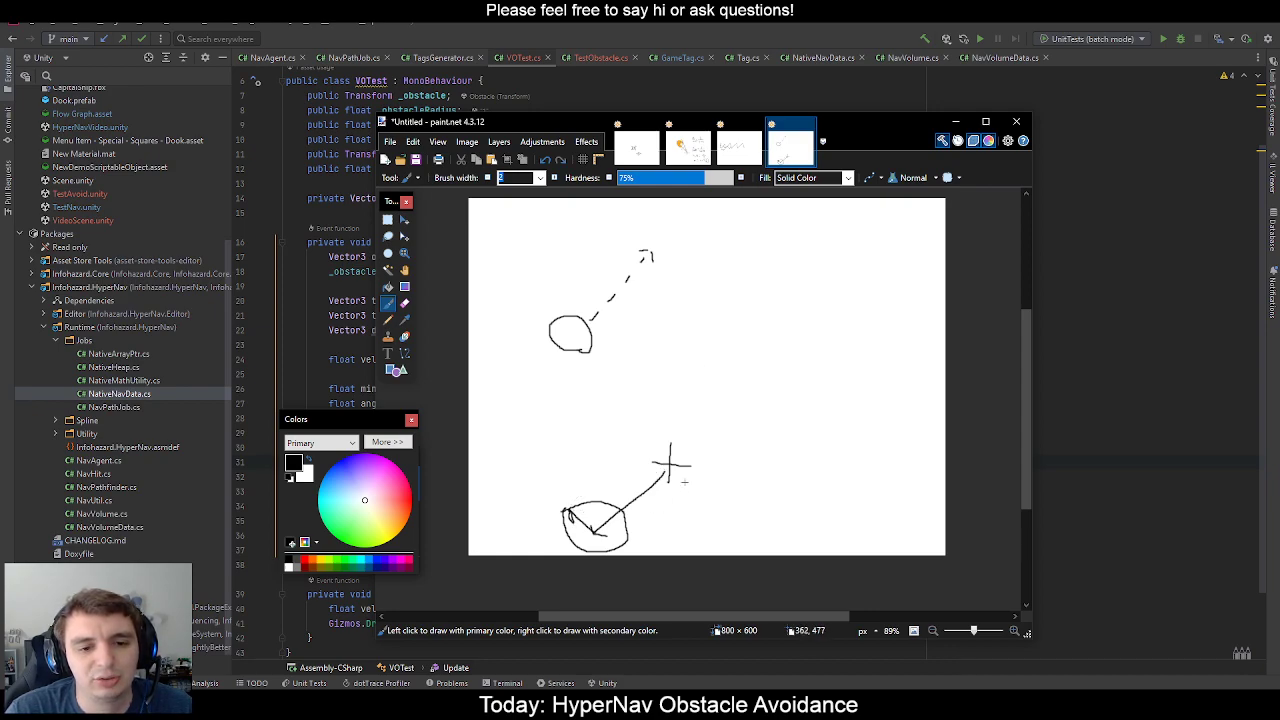
pyautogui.hotkey('ctrl', 'z')
pyautogui.hotkey('ctrl', 'z')
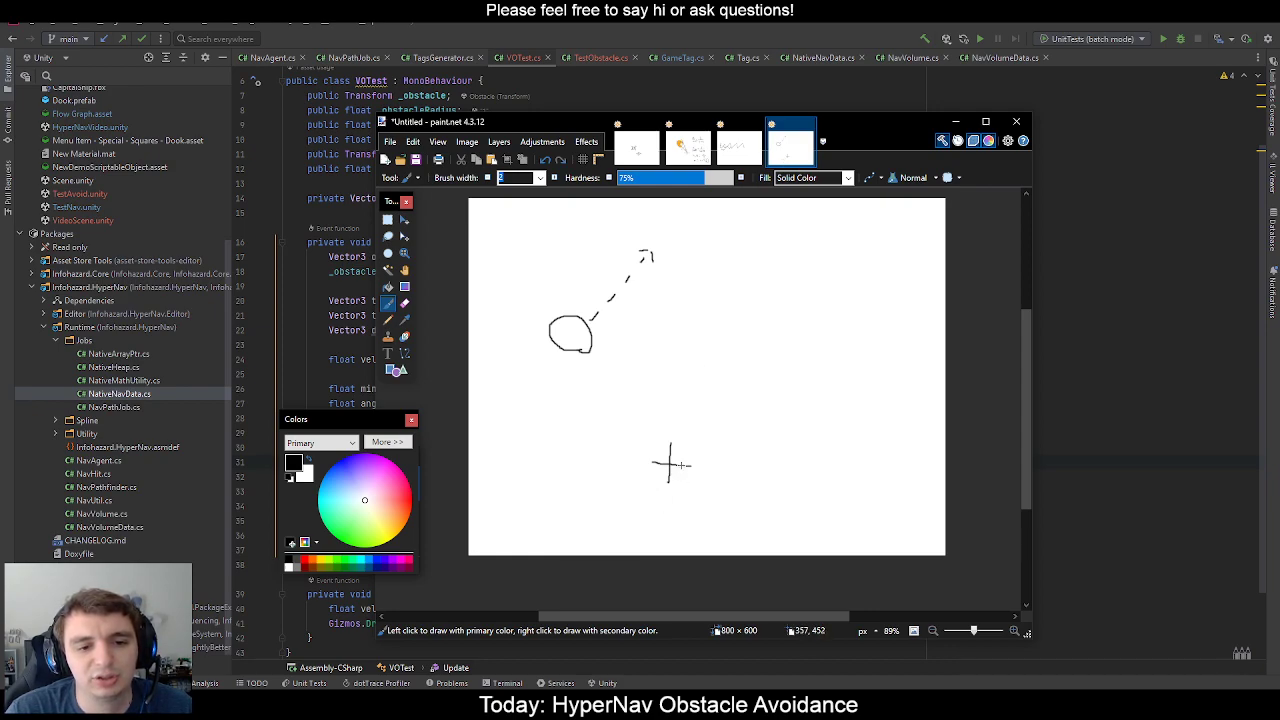
pyautogui.hotkey('ctrl', 'z')
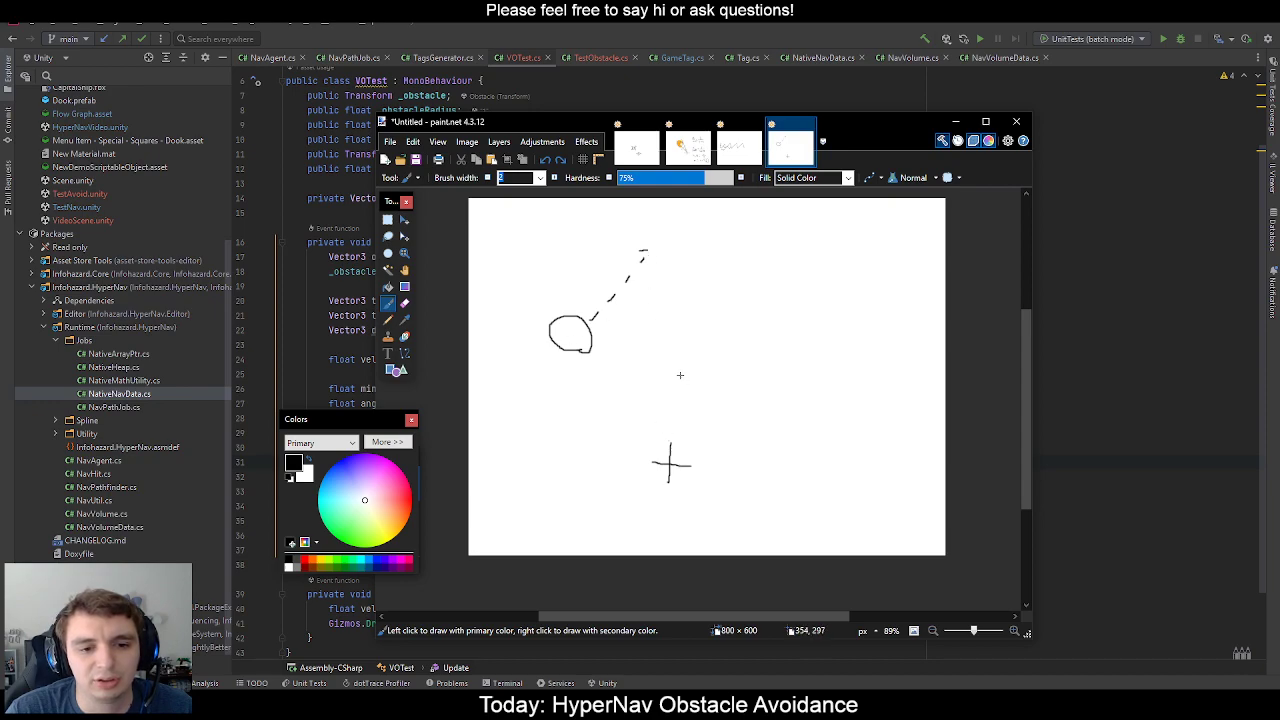
pyautogui.hotkey('ctrl', 'z')
pyautogui.hotkey('ctrl', 'z')
pyautogui.hotkey('ctrl', 'z')
pyautogui.hotkey('ctrl', 'z')
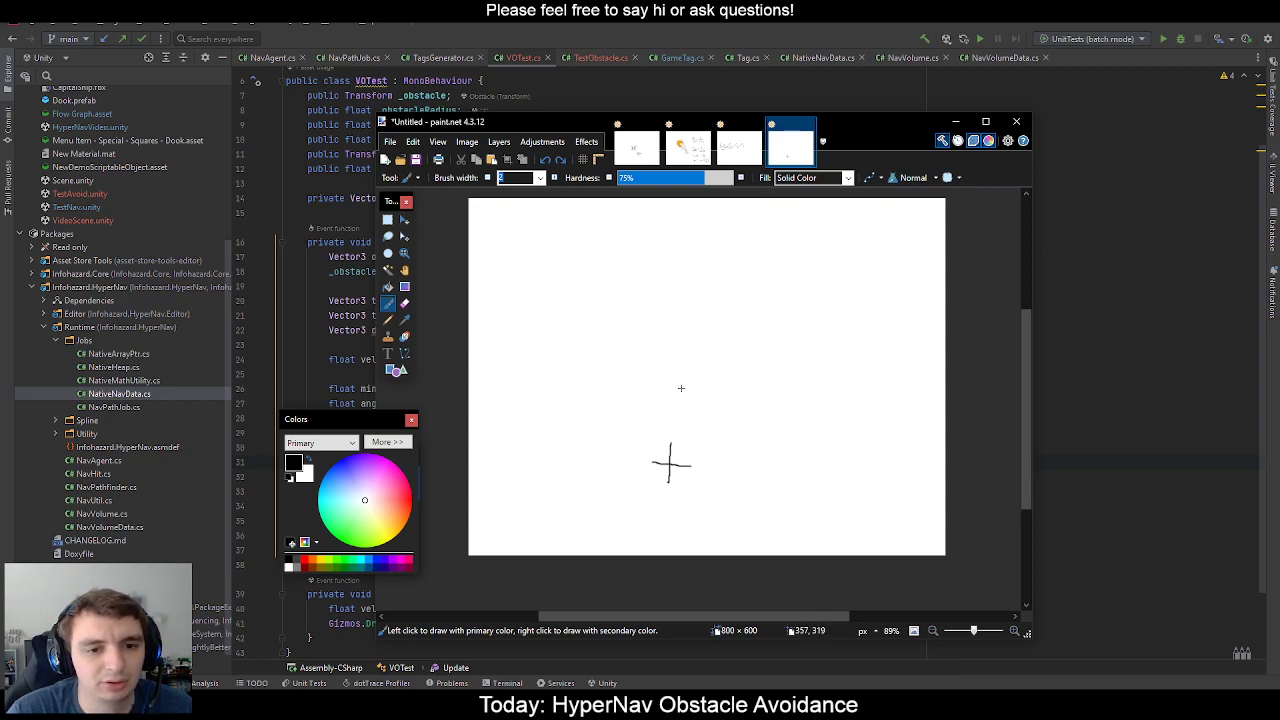
# Draw a circle directly above the cross, with a dashed arrow pointing right toward an X mark.
pyautogui.moveTo(676, 388)
pyautogui.mouseDown()
pyautogui.moveTo(662, 382)
pyautogui.moveTo(681, 351)
pyautogui.moveTo(690, 376)
pyautogui.mouseUp()
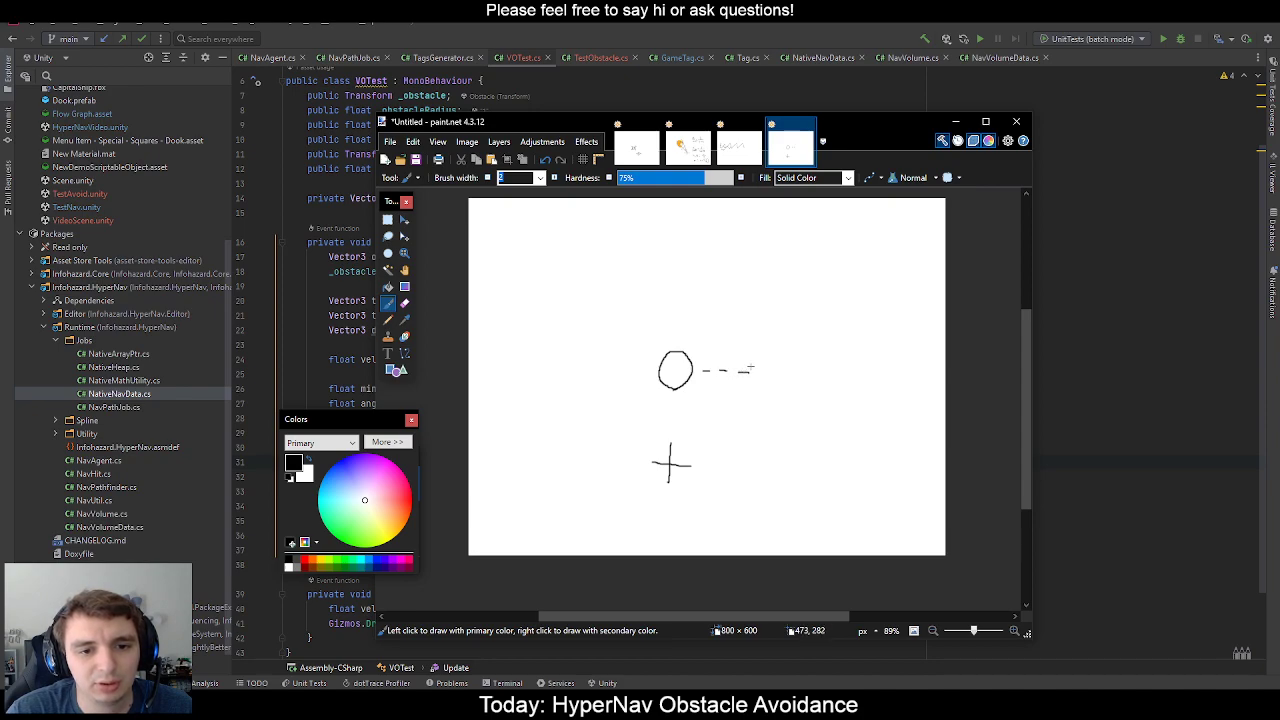
pyautogui.moveTo(749, 364); pyautogui.dragTo(740, 361)
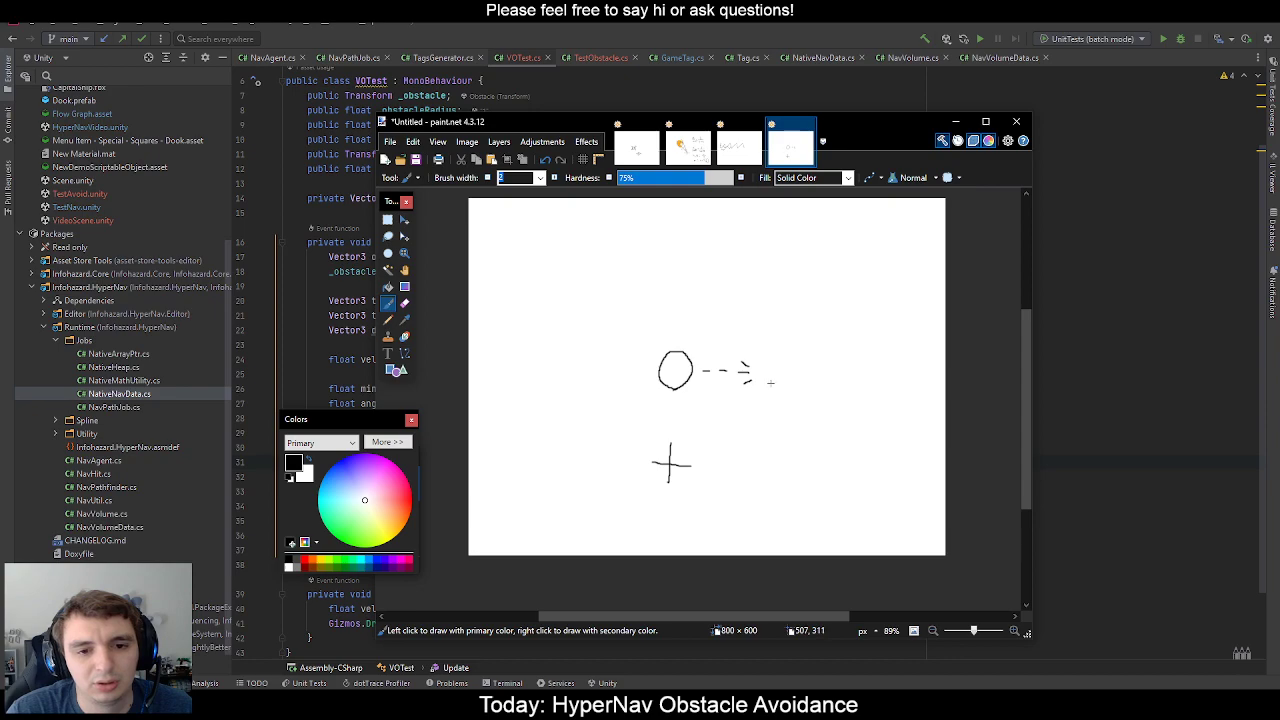
pyautogui.moveTo(771, 382)
pyautogui.mouseDown()
pyautogui.moveTo(790, 374)
pyautogui.moveTo(793, 385)
pyautogui.moveTo(797, 363)
pyautogui.moveTo(795, 379)
pyautogui.mouseUp()
pyautogui.hotkey('ctrl', 'z')
pyautogui.hotkey('ctrl', 'z')
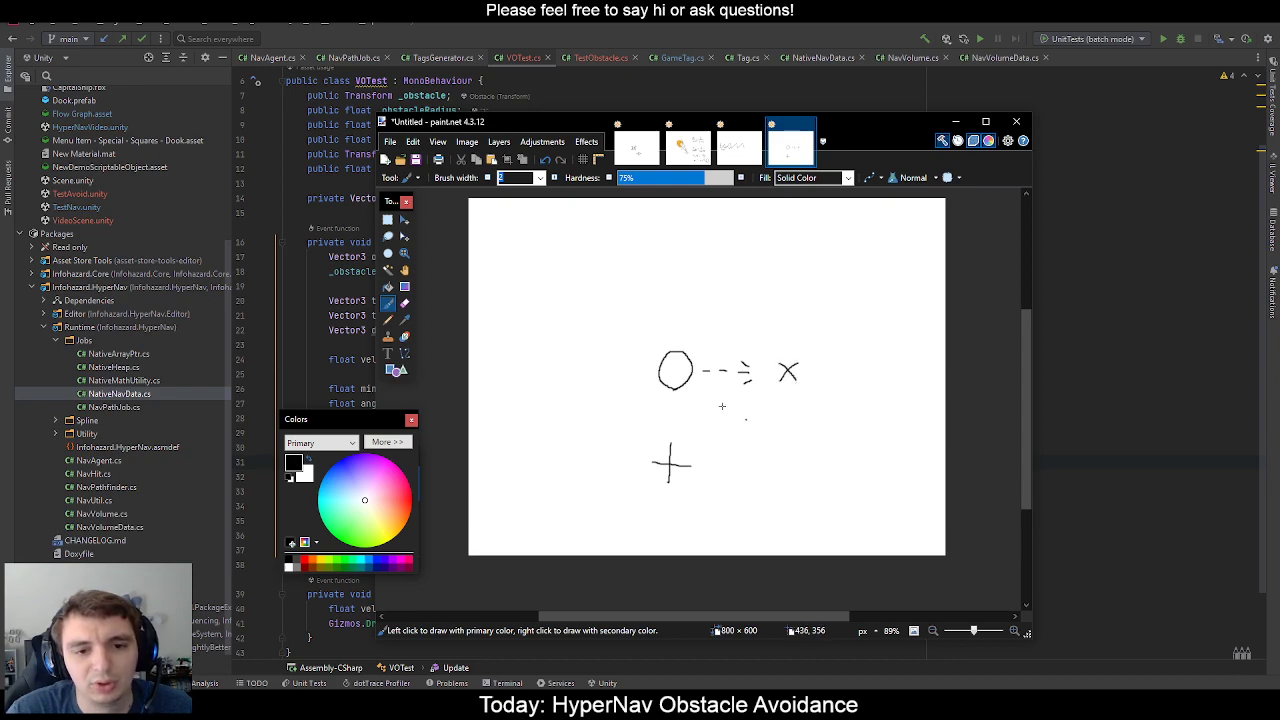
# Draw a solid arrow pointing left from the cross and a short dashed arrow from the cross toward the X.
pyautogui.moveTo(670, 463)
pyautogui.mouseDown()
pyautogui.moveTo(613, 465)
pyautogui.moveTo(615, 452)
pyautogui.moveTo(606, 470)
pyautogui.mouseUp()
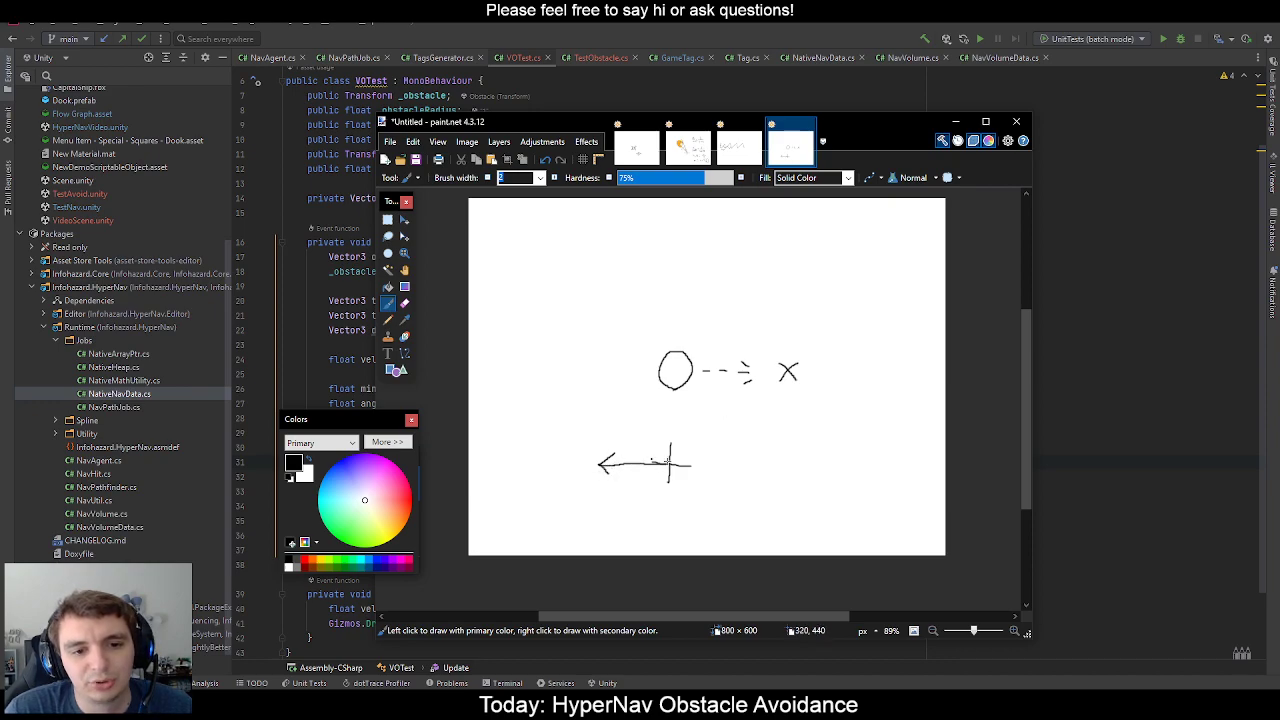
pyautogui.moveTo(679, 464)
pyautogui.mouseDown()
pyautogui.moveTo(764, 416)
pyautogui.moveTo(754, 406)
pyautogui.moveTo(765, 414)
pyautogui.mouseUp()
pyautogui.hotkey('ctrl', 'z')
pyautogui.hotkey('ctrl', 'z')
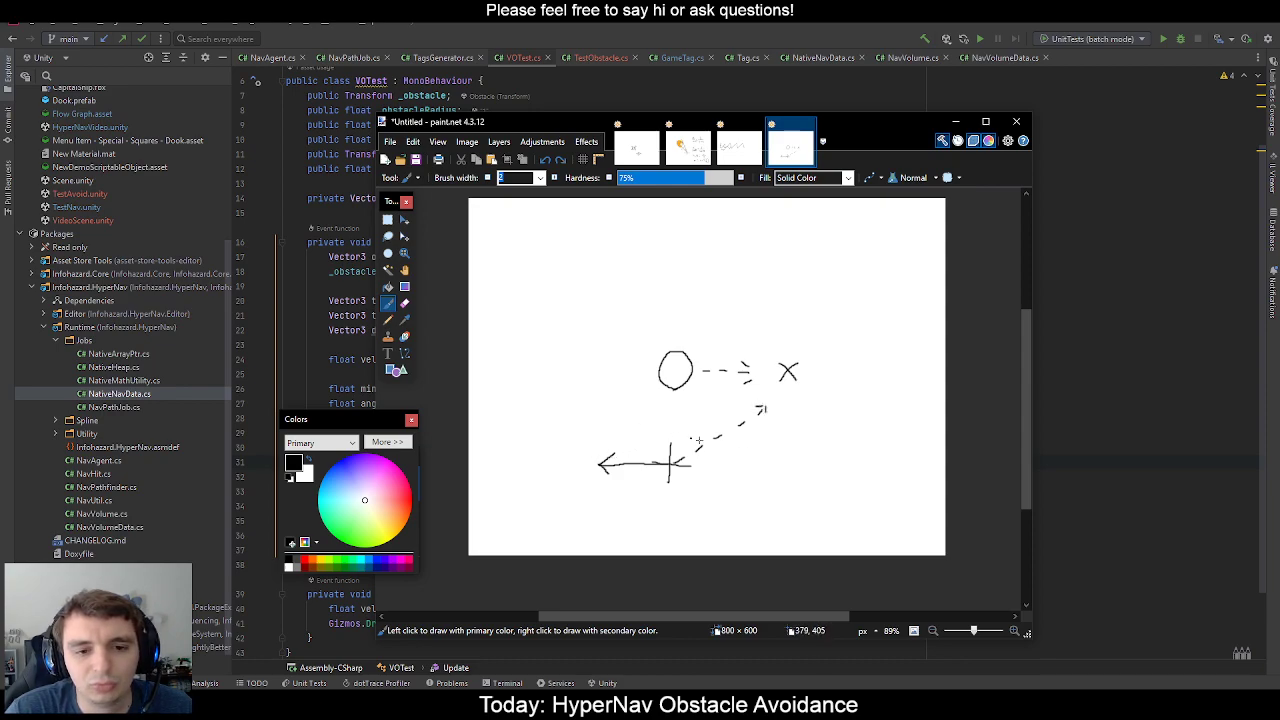
pyautogui.hotkey('ctrl', 'z')
pyautogui.hotkey('ctrl', 'z')
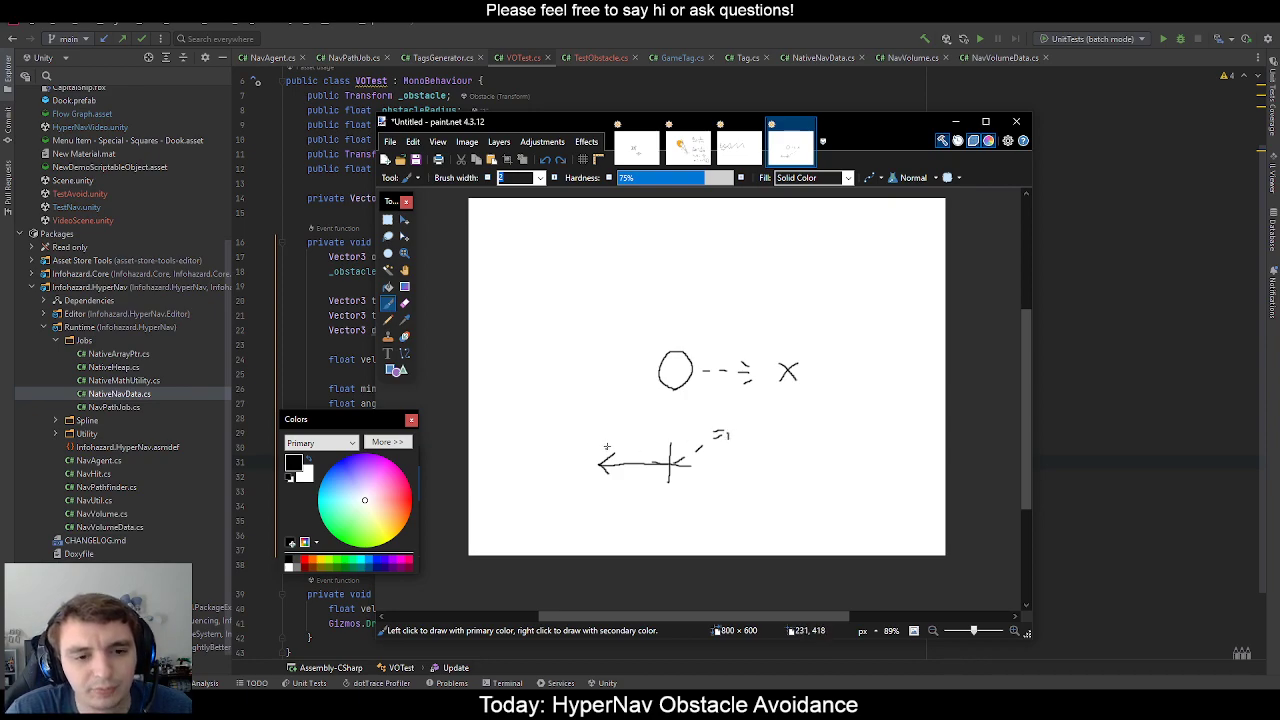
# Draw a large circle around the left arrow's tip and an arrow from its centre to its upper-right edge.
pyautogui.moveTo(613, 413)
pyautogui.mouseDown()
pyautogui.moveTo(638, 430)
pyautogui.moveTo(628, 488)
pyautogui.mouseUp()
pyautogui.hotkey('ctrl', 'z')
pyautogui.moveTo(607, 414)
pyautogui.mouseDown()
pyautogui.moveTo(634, 424)
pyautogui.moveTo(622, 510)
pyautogui.moveTo(572, 502)
pyautogui.moveTo(578, 434)
pyautogui.moveTo(616, 415)
pyautogui.mouseUp()
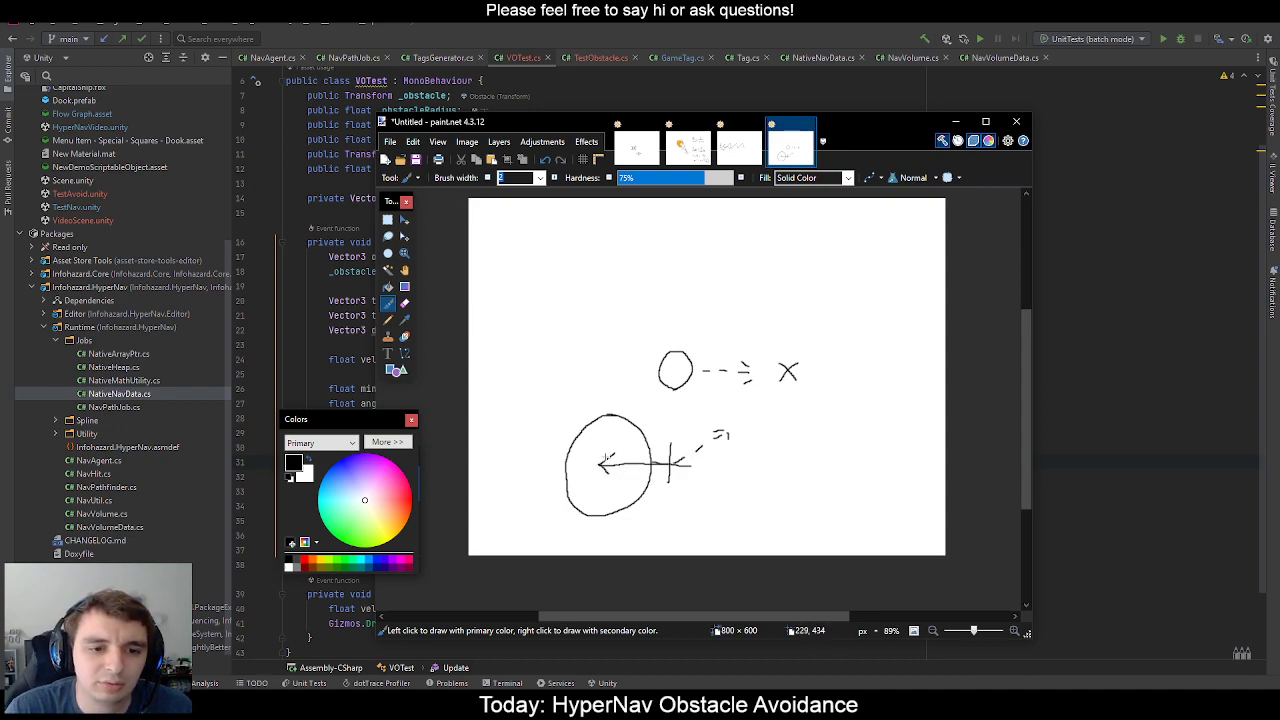
pyautogui.moveTo(600, 462)
pyautogui.mouseDown()
pyautogui.moveTo(637, 427)
pyautogui.moveTo(647, 448)
pyautogui.mouseUp()
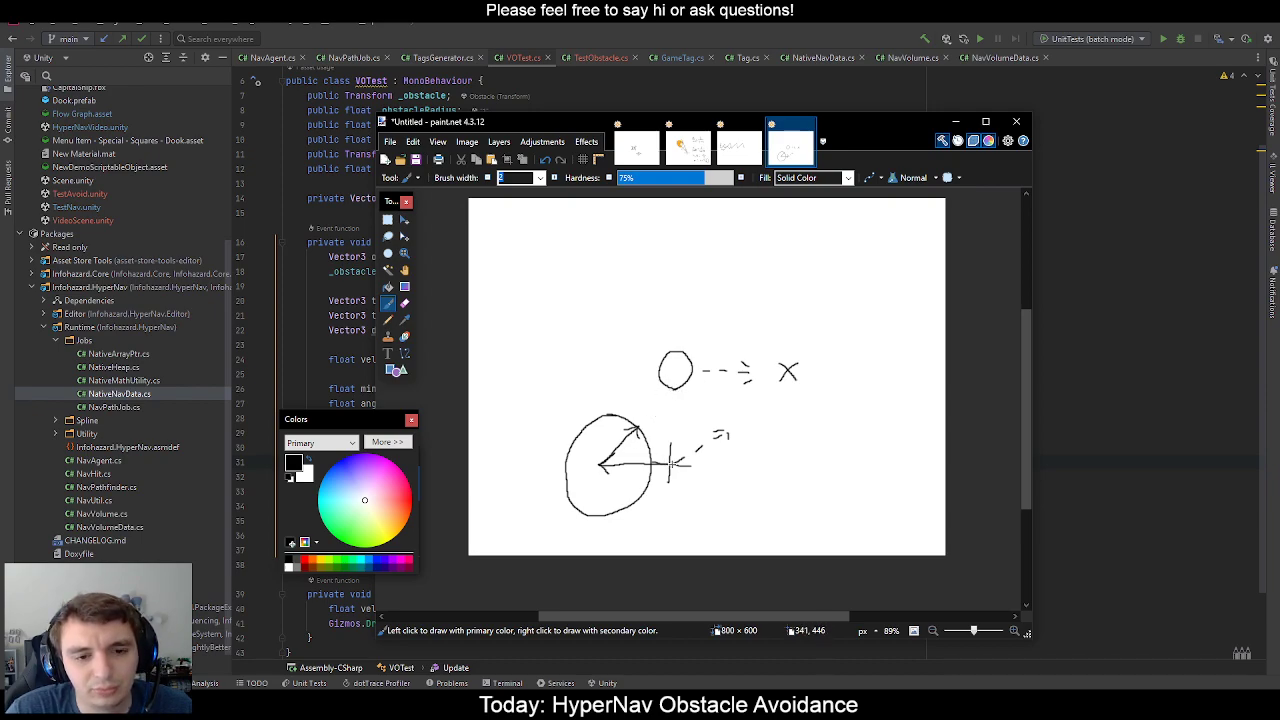
# Try an arrow from the cross up to the large circle's upper-right edge, and undo it.
pyautogui.moveTo(670, 463)
pyautogui.mouseDown()
pyautogui.moveTo(646, 424)
pyautogui.moveTo(646, 440)
pyautogui.moveTo(661, 421)
pyautogui.mouseUp()
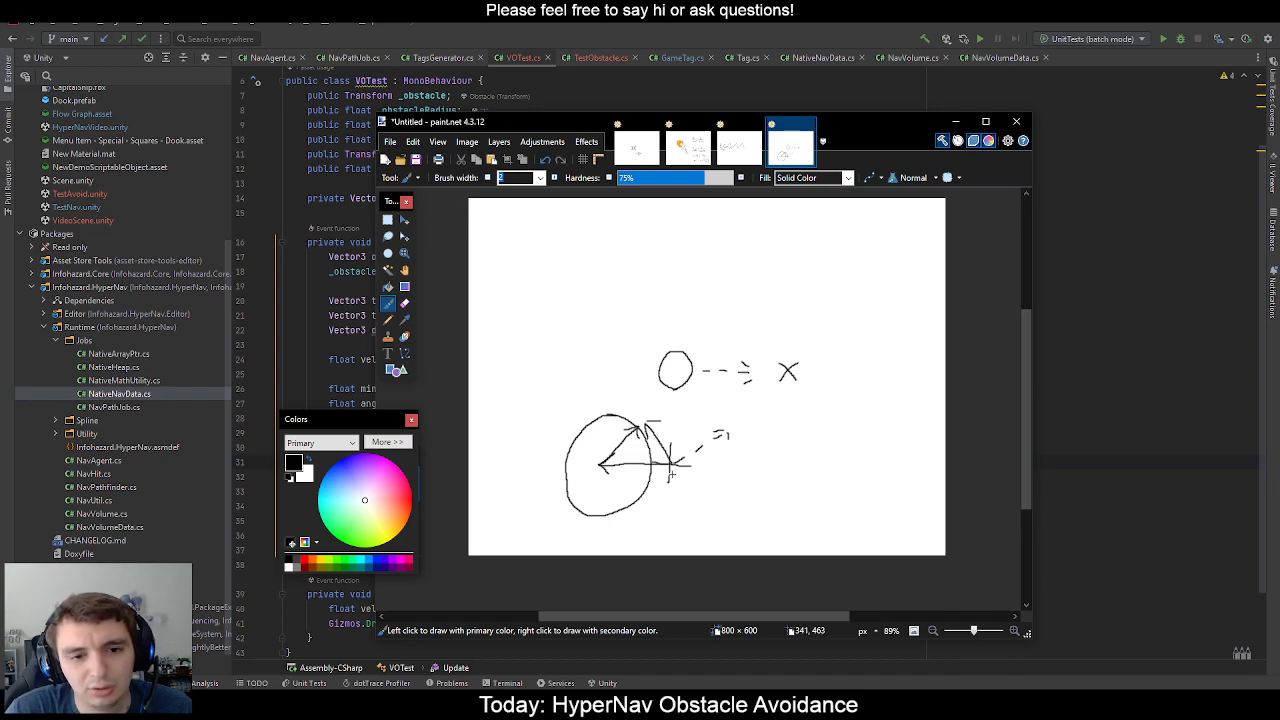
pyautogui.hotkey('ctrl', 'z')
pyautogui.hotkey('ctrl', 'z')
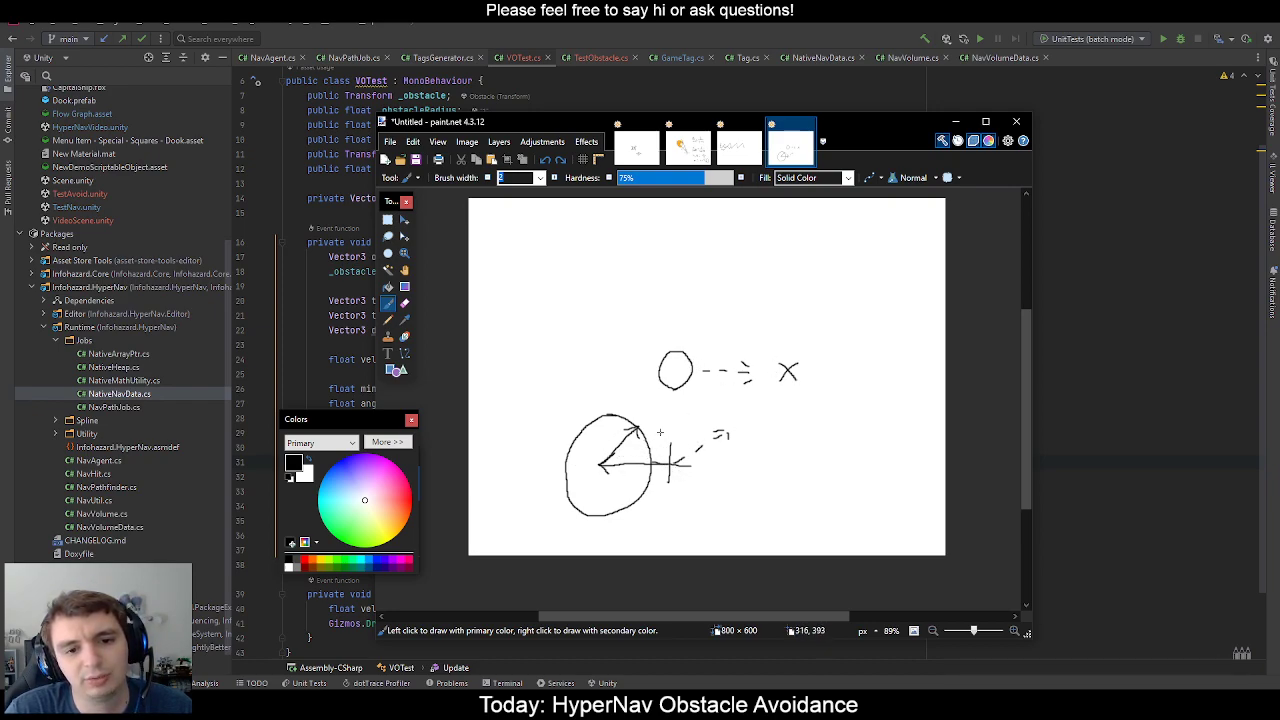
# Undo the large circle with its inner arrow, and extend the dashed diagonal arrow from the cross up toward the X.
pyautogui.hotkey('ctrl', 'z')
pyautogui.hotkey('ctrl', 'z')
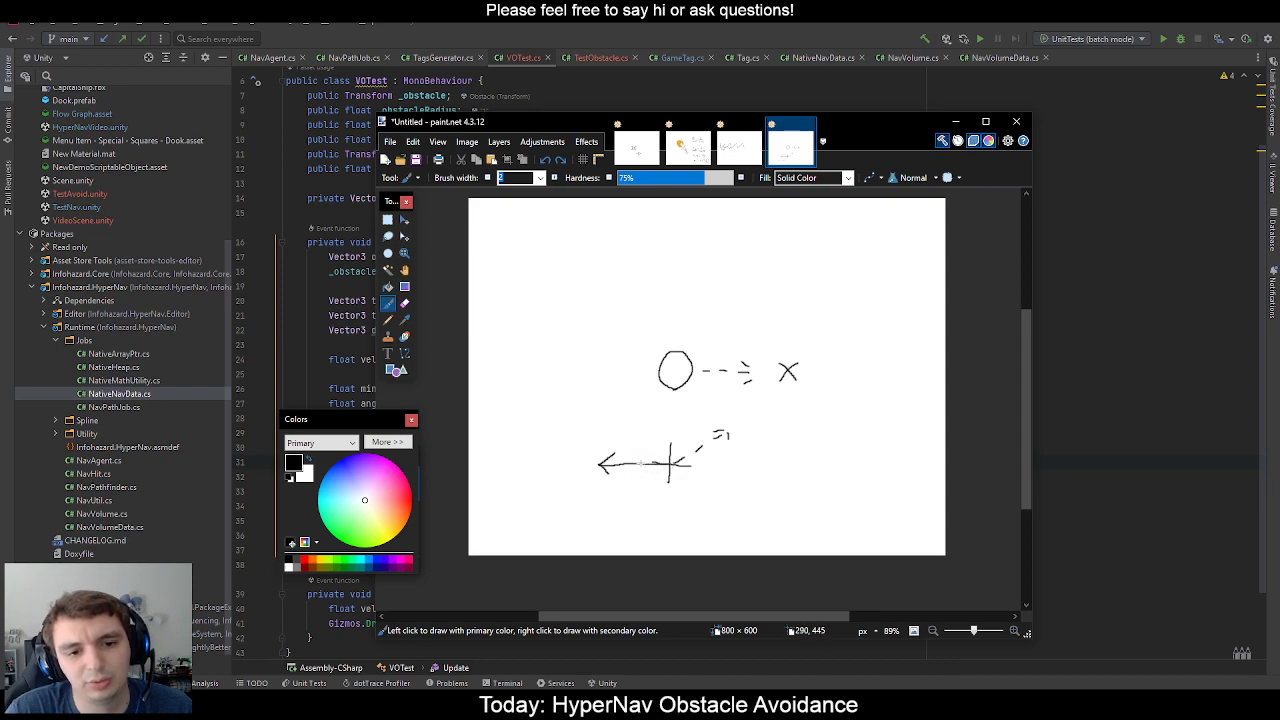
pyautogui.moveTo(712, 441); pyautogui.dragTo(721, 436)
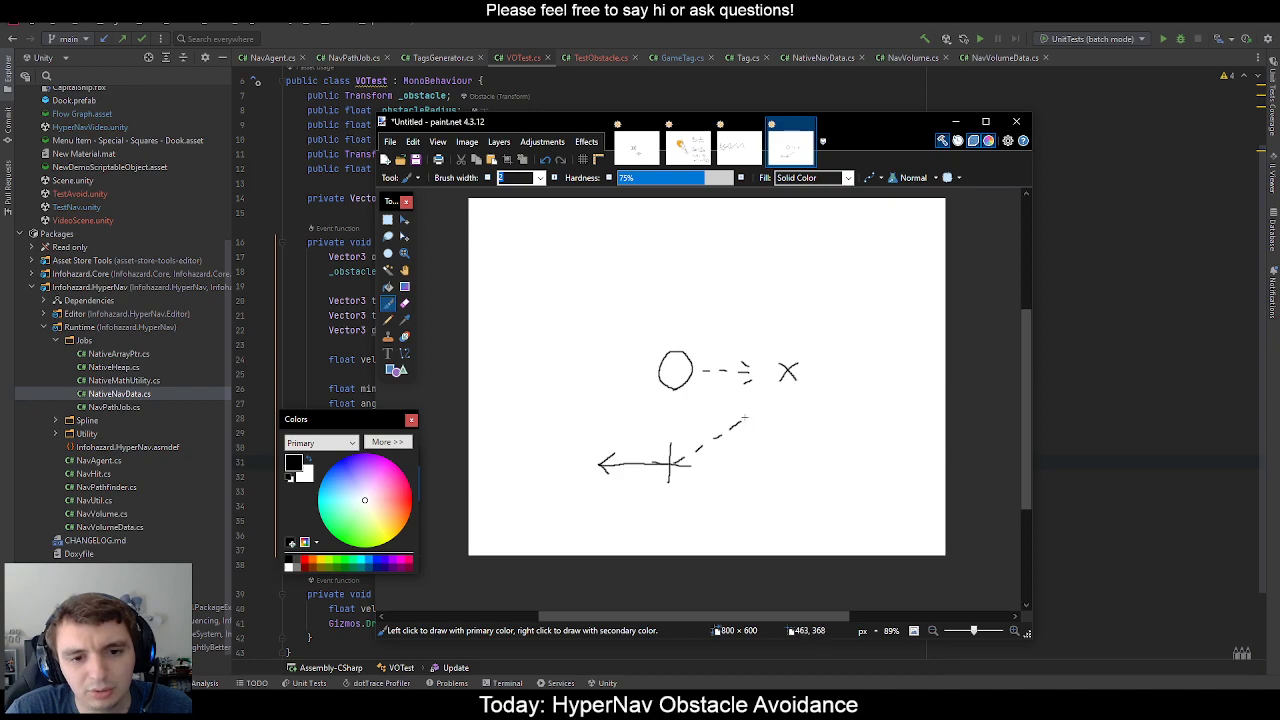
pyautogui.moveTo(745, 419)
pyautogui.mouseDown()
pyautogui.moveTo(760, 409)
pyautogui.moveTo(761, 422)
pyautogui.mouseUp()
# Draw an arrow from the left arrow's tip up to just below the small circle, and a large circle passing through its head.
pyautogui.moveTo(602, 462); pyautogui.dragTo(680, 402)
pyautogui.hotkey('ctrl', 'z')
pyautogui.moveTo(602, 464); pyautogui.dragTo(660, 408)
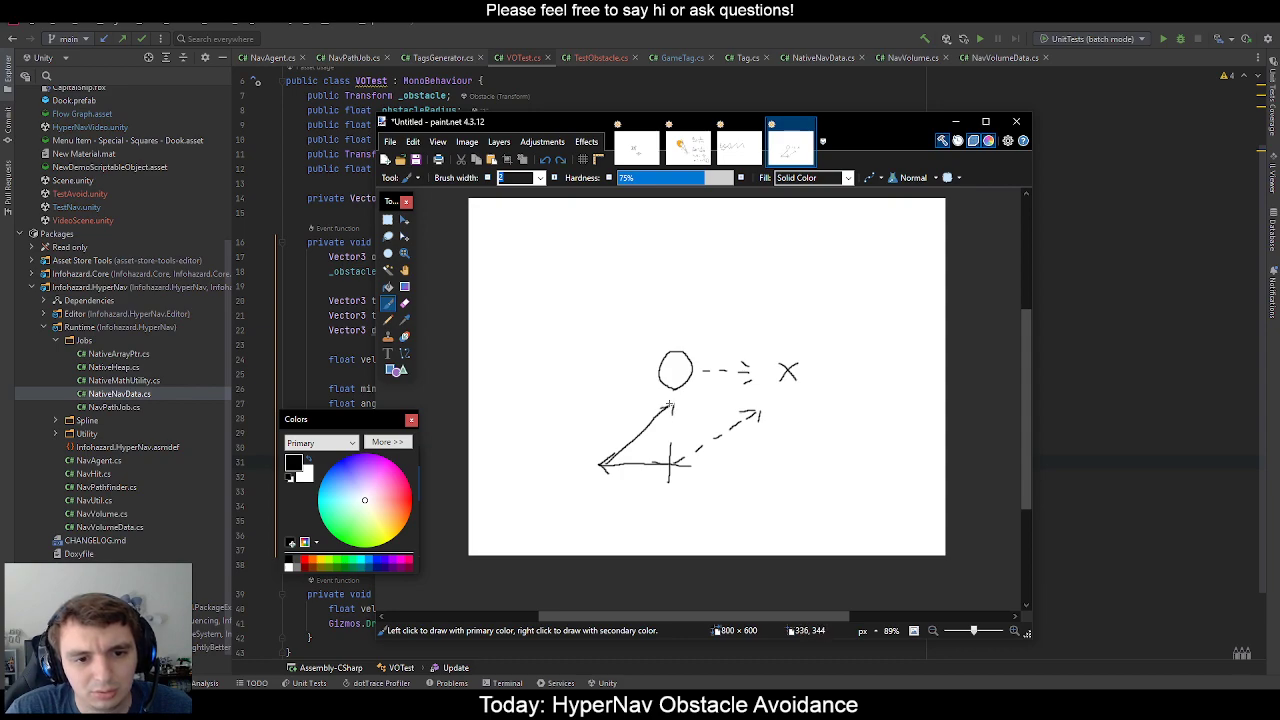
pyautogui.moveTo(673, 403)
pyautogui.mouseDown()
pyautogui.moveTo(689, 464)
pyautogui.moveTo(621, 535)
pyautogui.moveTo(529, 478)
pyautogui.moveTo(633, 381)
pyautogui.moveTo(672, 402)
pyautogui.mouseUp()
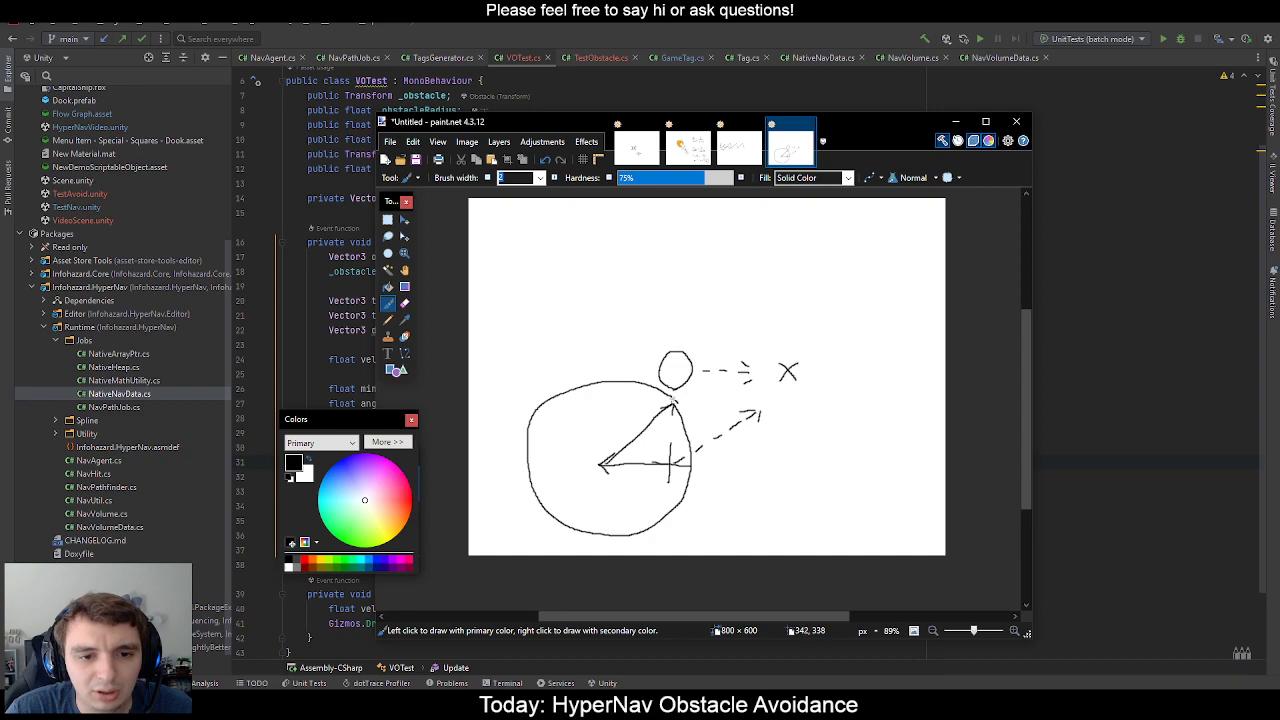
# Draw an upward arrow from the cross and two cone lines from the cross past both sides of the small circle.
pyautogui.moveTo(669, 462)
pyautogui.mouseDown()
pyautogui.moveTo(672, 405)
pyautogui.moveTo(661, 426)
pyautogui.moveTo(684, 438)
pyautogui.mouseUp()
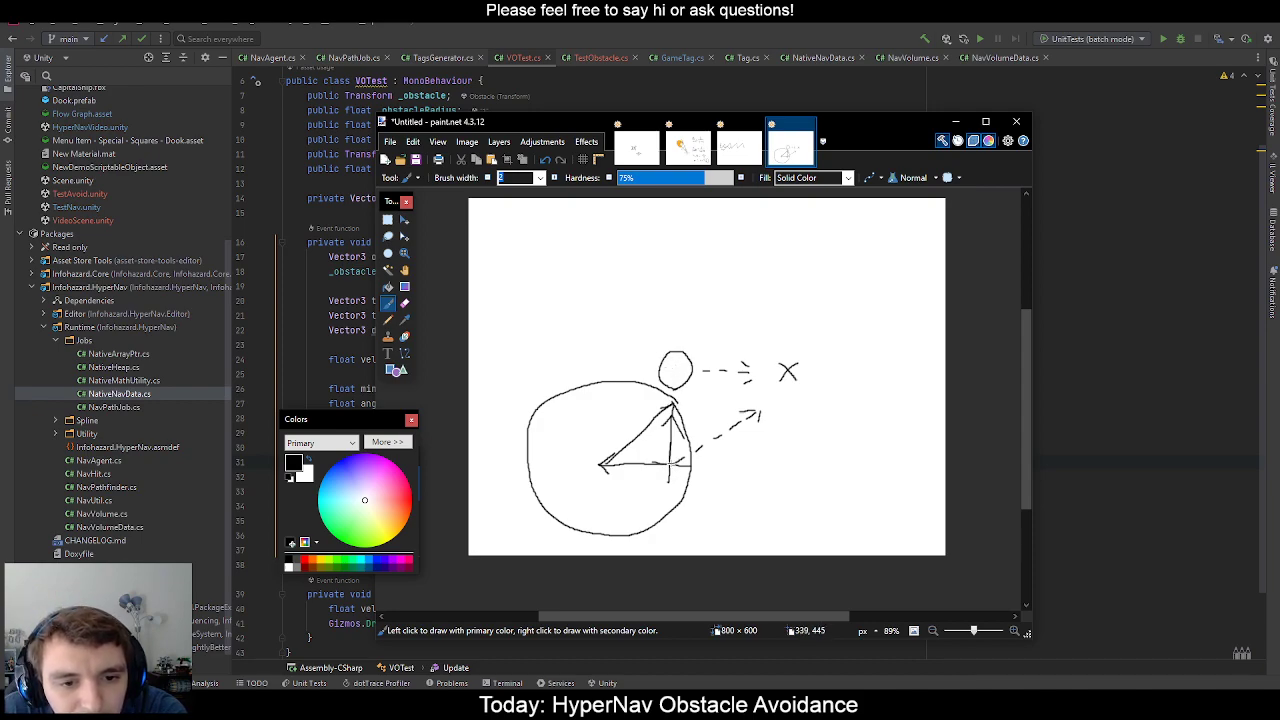
pyautogui.moveTo(670, 464); pyautogui.dragTo(708, 312)
pyautogui.moveTo(670, 465); pyautogui.dragTo(663, 361)
pyautogui.hotkey('ctrl', 'z')
pyautogui.moveTo(670, 464); pyautogui.dragTo(648, 298)
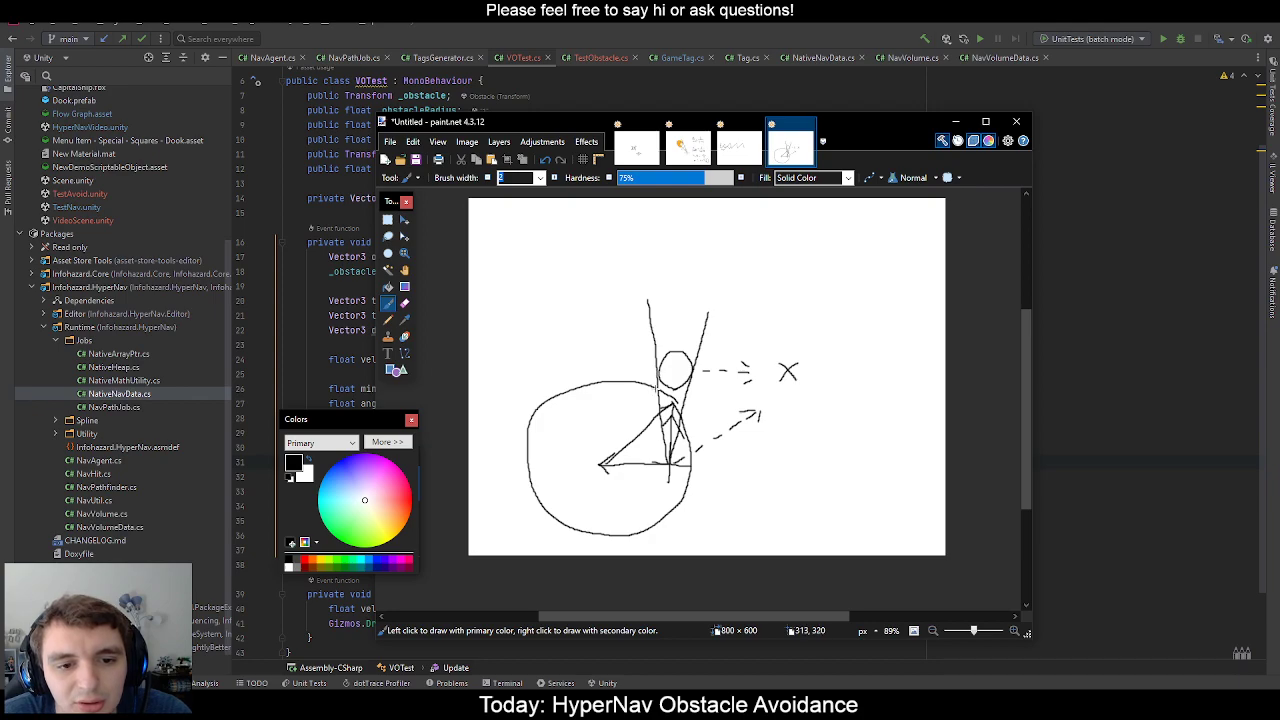
# Outline the part of the large circle that lies inside the cone just below the small circle, redrawing the first outline.
pyautogui.moveTo(672, 387)
pyautogui.mouseDown()
pyautogui.moveTo(686, 393)
pyautogui.moveTo(669, 405)
pyautogui.moveTo(661, 388)
pyautogui.mouseUp()
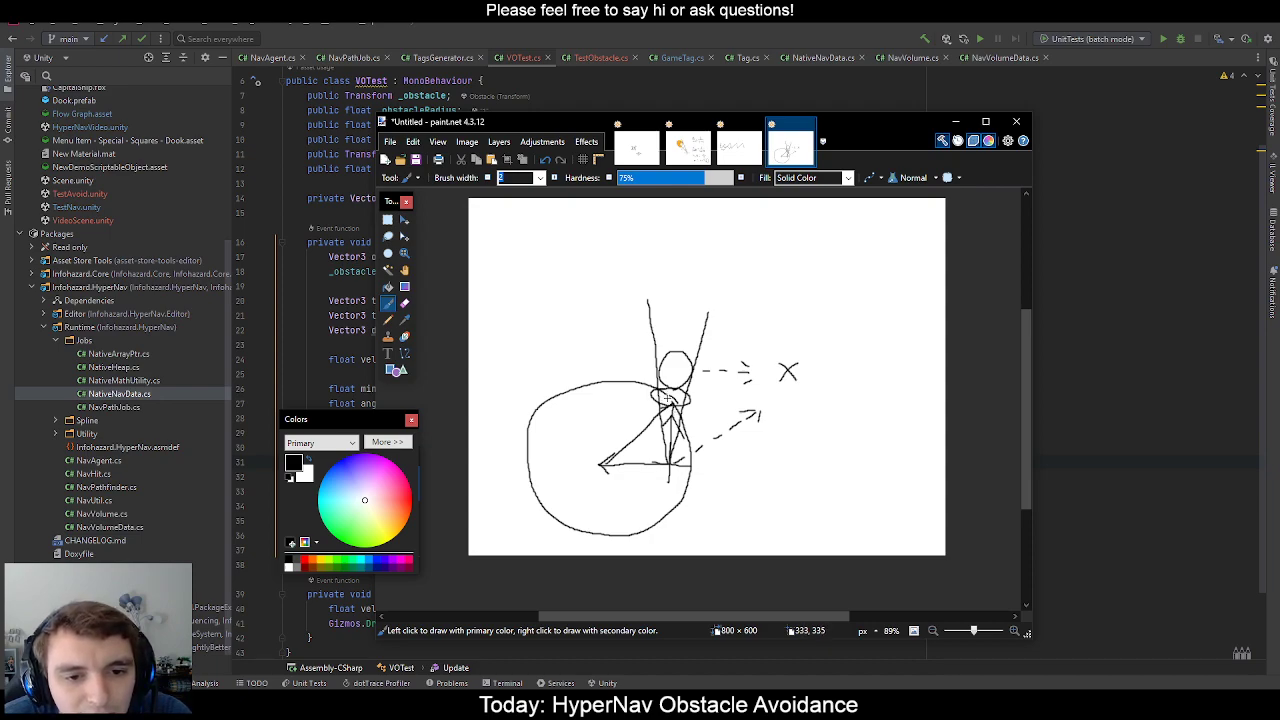
pyautogui.hotkey('ctrl', 'z')
pyautogui.hotkey('ctrl', 'z')
pyautogui.hotkey('ctrl', 'shift', 'z')
pyautogui.click(782, 497)
pyautogui.hotkey('ctrl', 'y')
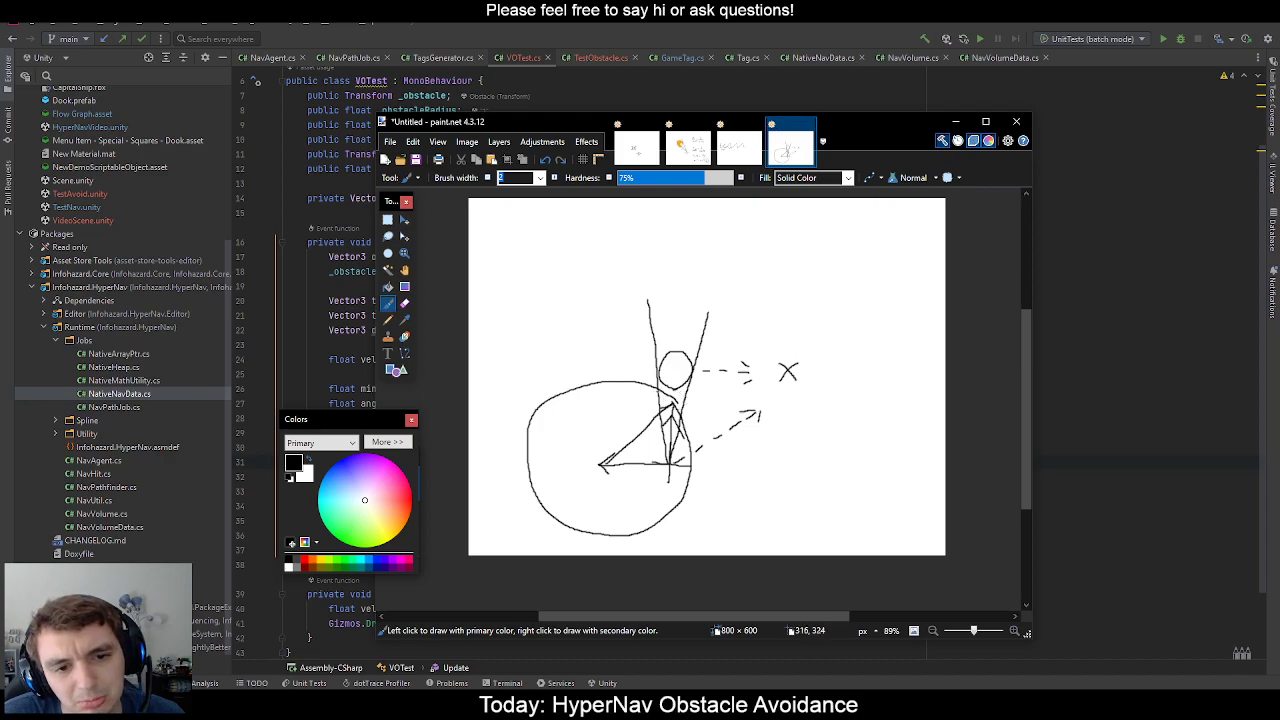
pyautogui.moveTo(656, 387)
pyautogui.mouseDown()
pyautogui.moveTo(686, 410)
pyautogui.moveTo(664, 385)
pyautogui.mouseUp()
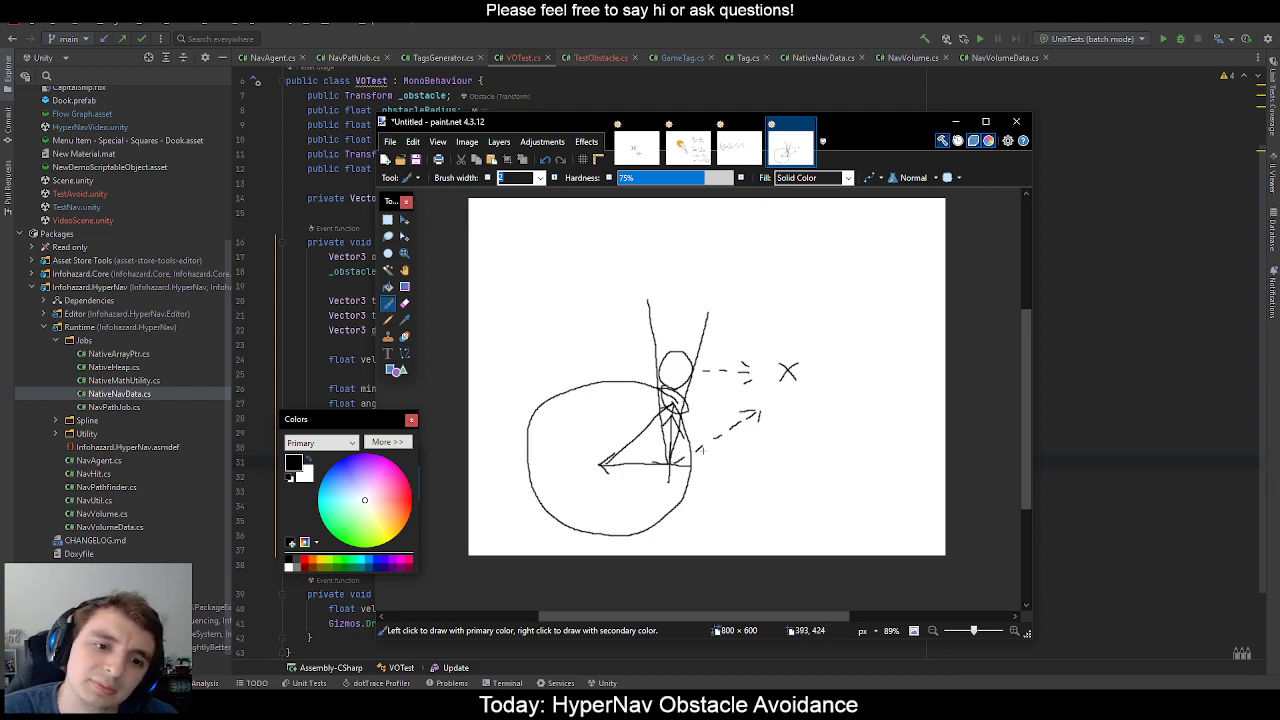
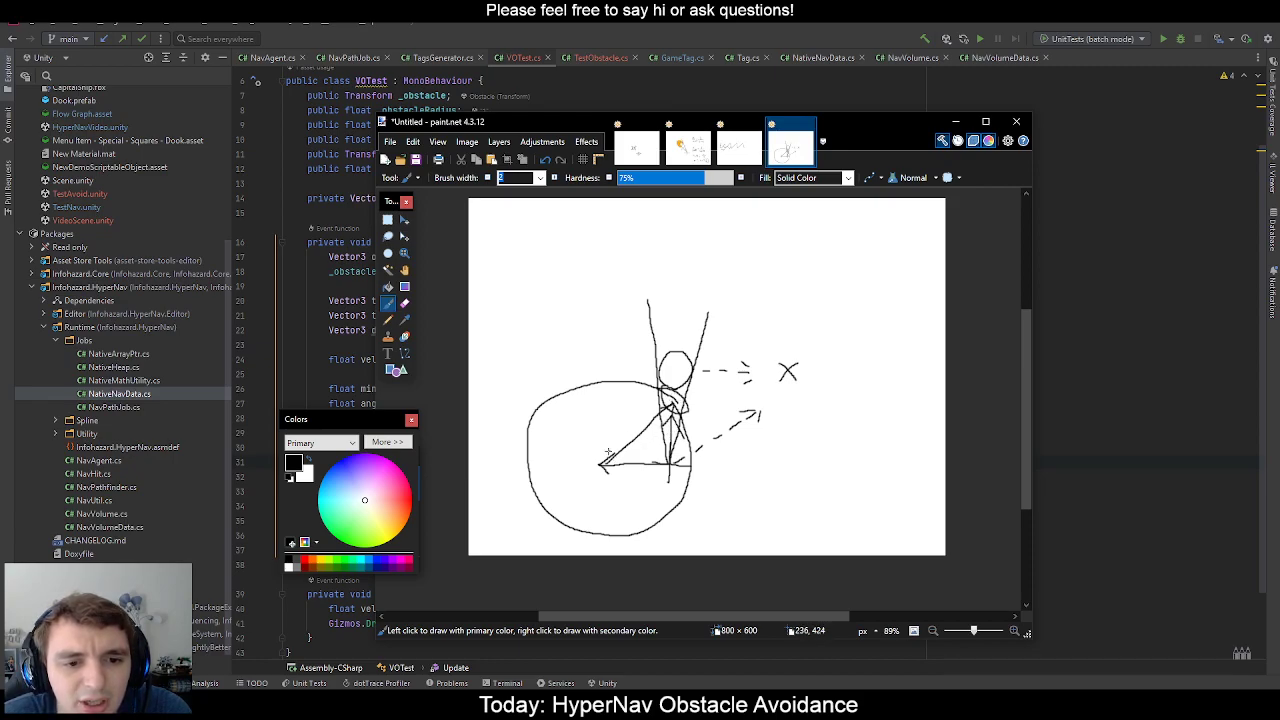
# Circle the solid diagonal arrow and the dashed arrow as temporary marks, and undo each mark.
pyautogui.moveTo(595, 461)
pyautogui.mouseDown()
pyautogui.moveTo(642, 403)
pyautogui.moveTo(682, 418)
pyautogui.moveTo(584, 456)
pyautogui.mouseUp()
pyautogui.moveTo(672, 468)
pyautogui.mouseDown()
pyautogui.moveTo(706, 404)
pyautogui.moveTo(662, 482)
pyautogui.moveTo(645, 479)
pyautogui.mouseUp()
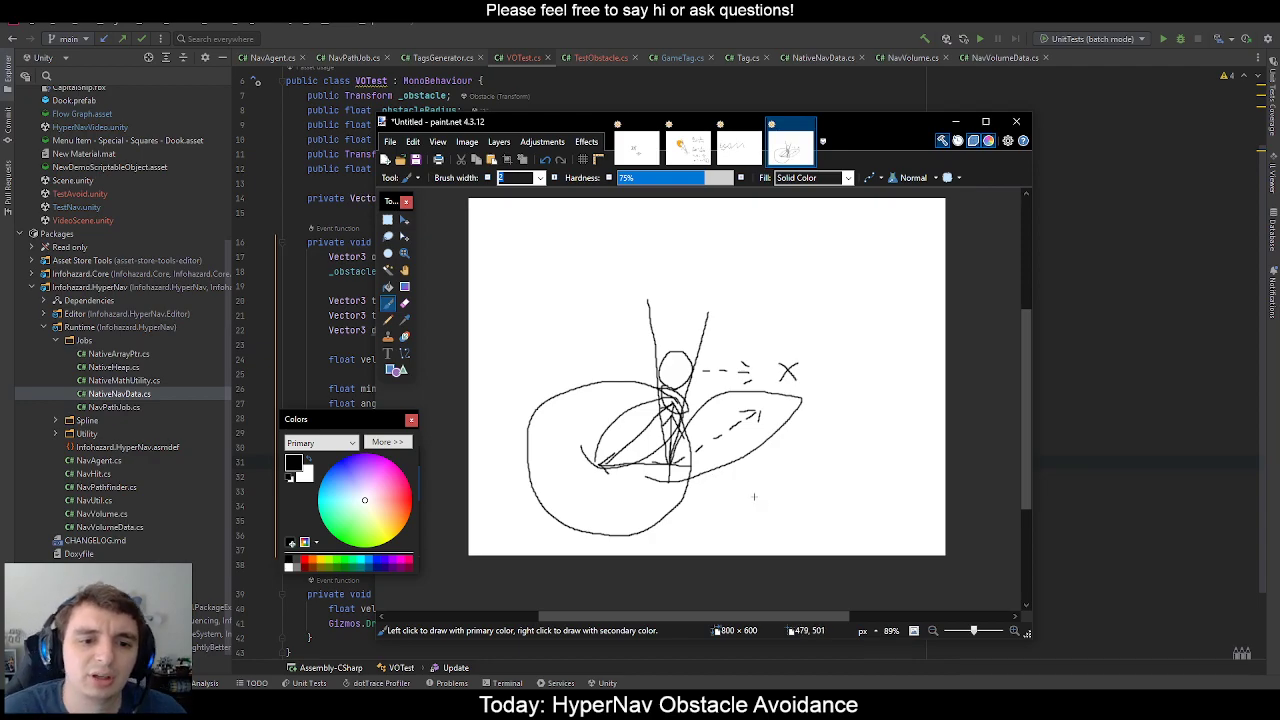
pyautogui.hotkey('ctrl', 'z')
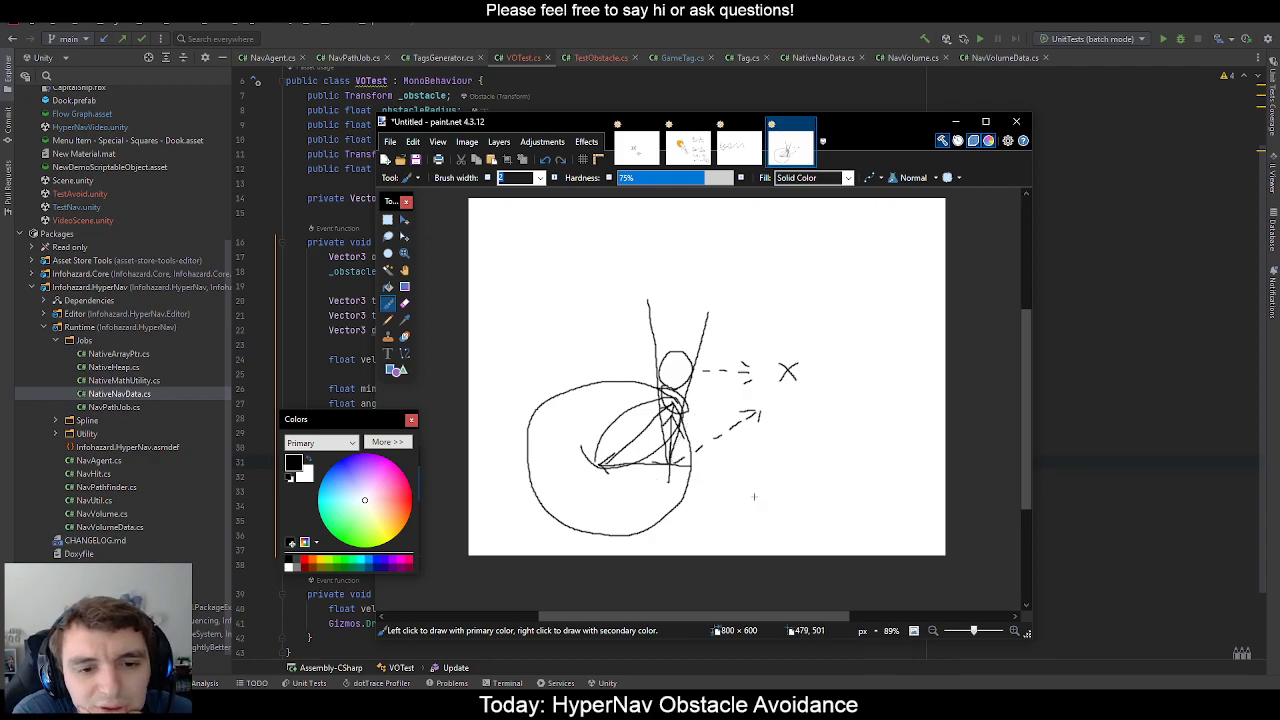
pyautogui.hotkey('ctrl', 'z')
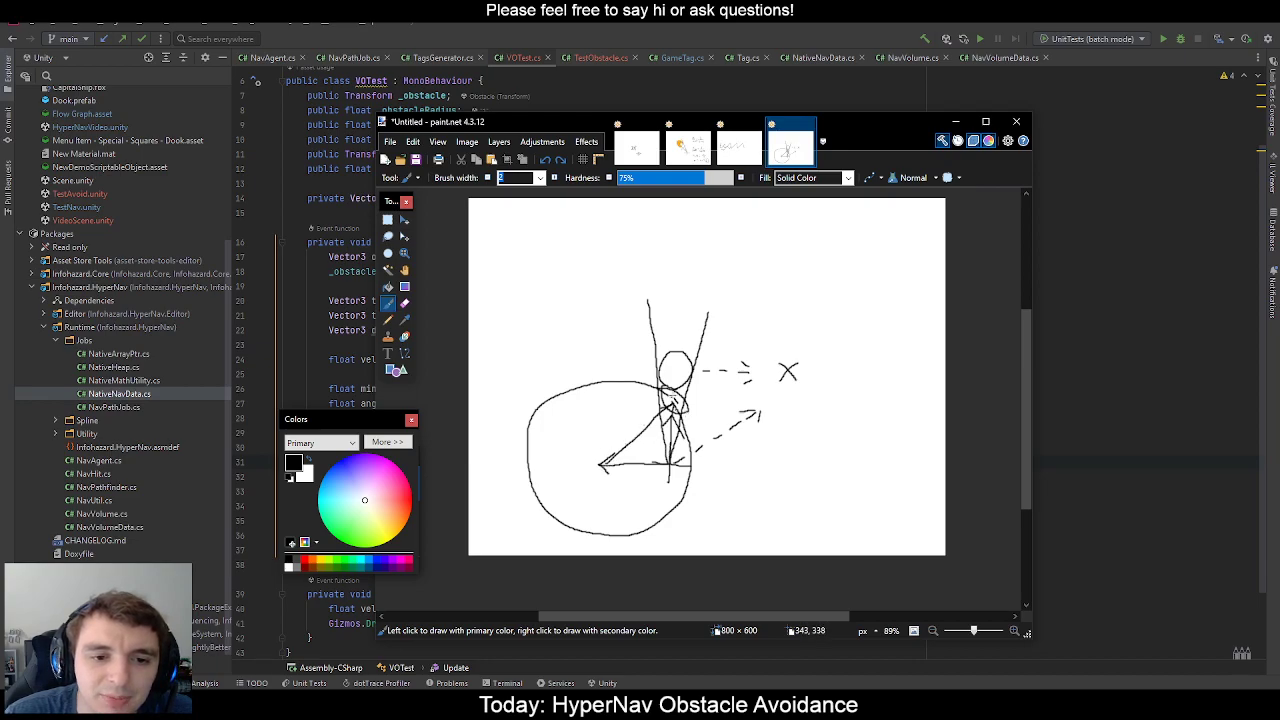
pyautogui.moveTo(636, 449)
pyautogui.mouseDown()
pyautogui.moveTo(666, 427)
pyautogui.moveTo(684, 451)
pyautogui.mouseUp()
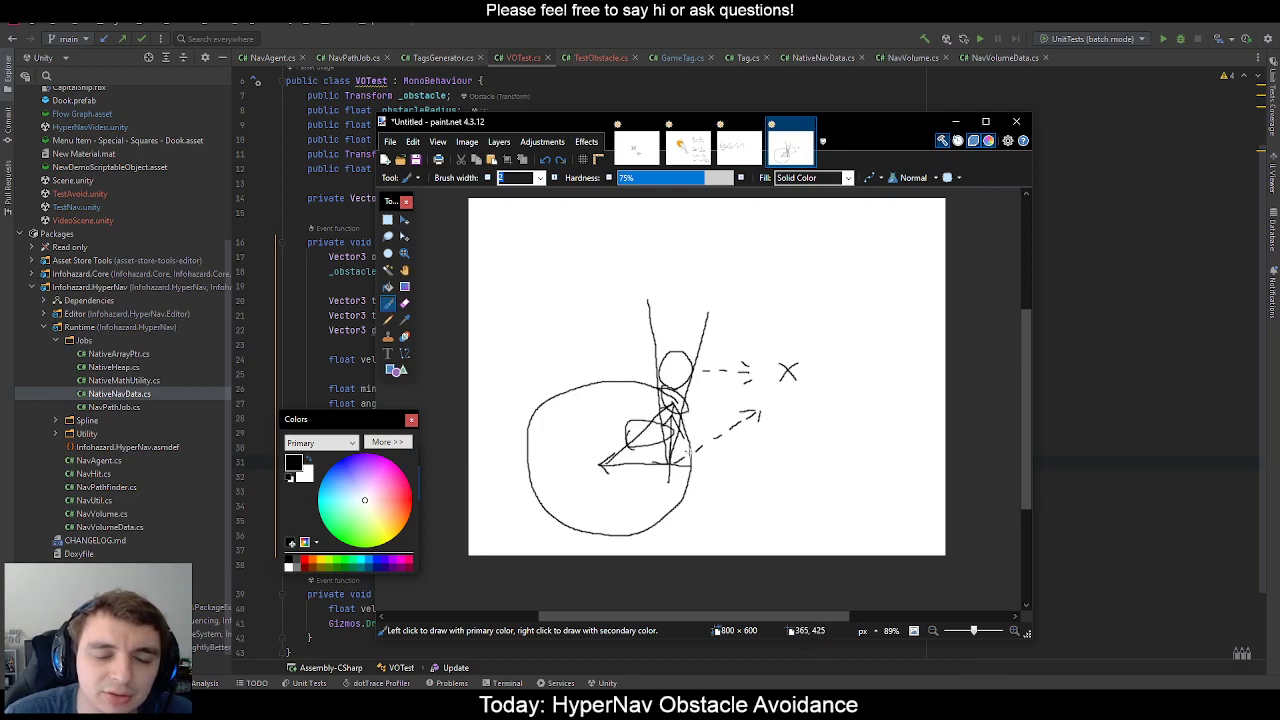
pyautogui.hotkey('ctrl', 'z')
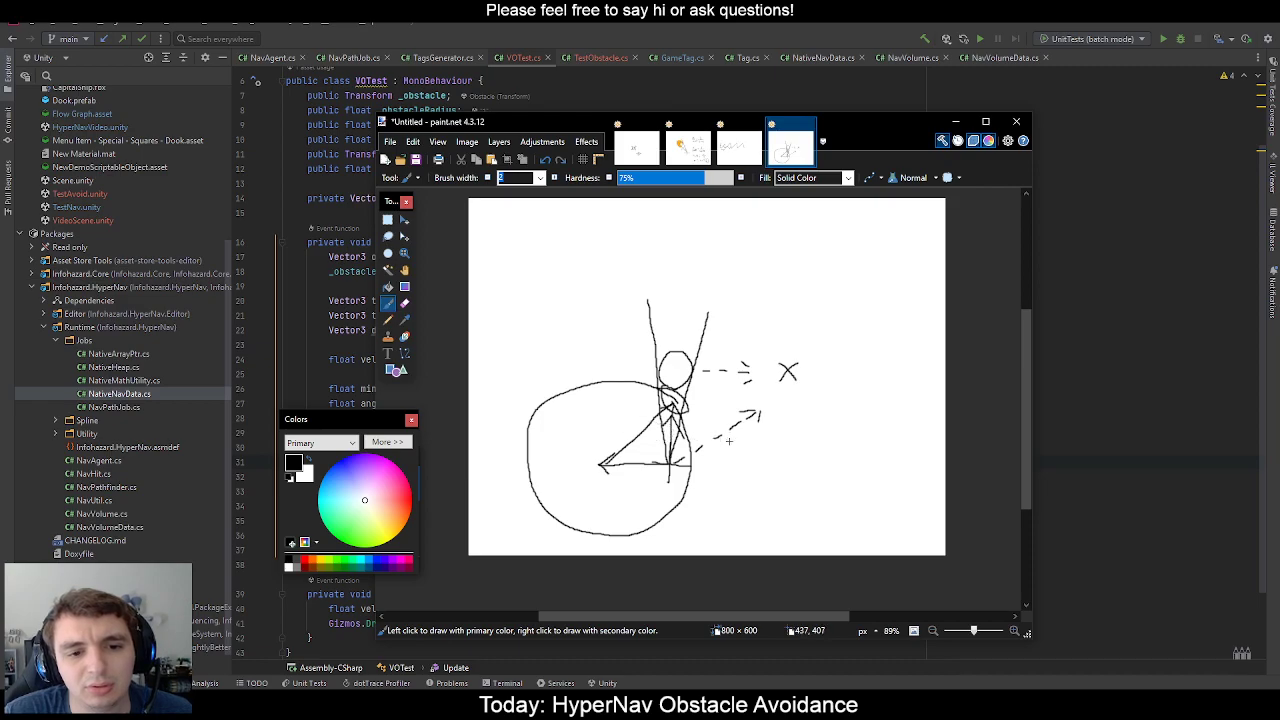
pyautogui.moveTo(737, 438)
pyautogui.mouseDown()
pyautogui.moveTo(720, 424)
pyautogui.moveTo(735, 444)
pyautogui.mouseUp()
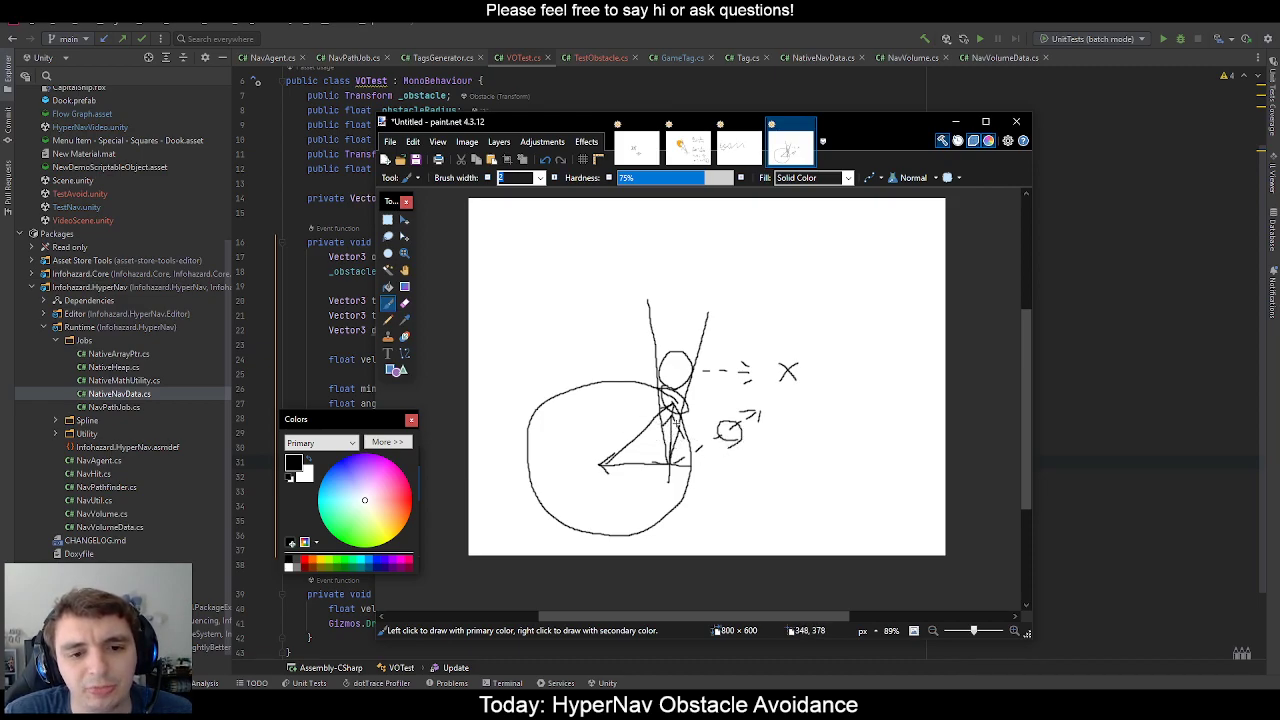
pyautogui.hotkey('ctrl', 'z')
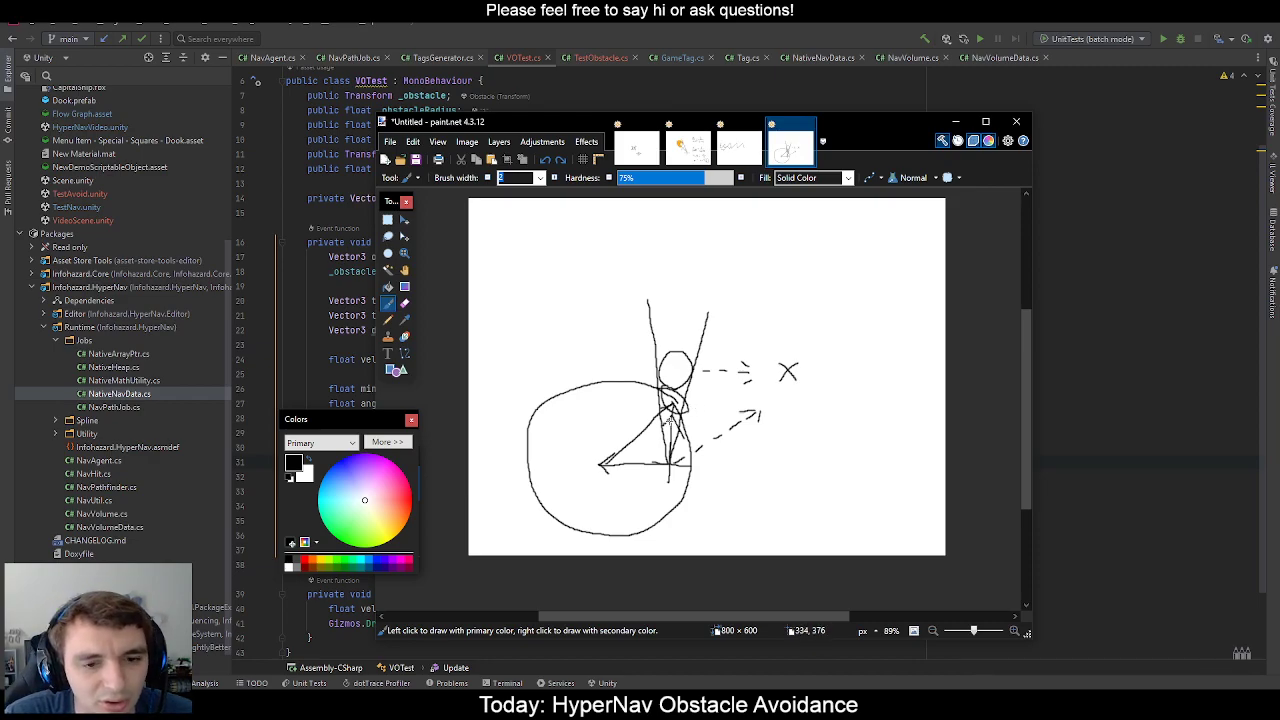
# Open Blender and delete all default objects from the new scene.
pyautogui.press('super')
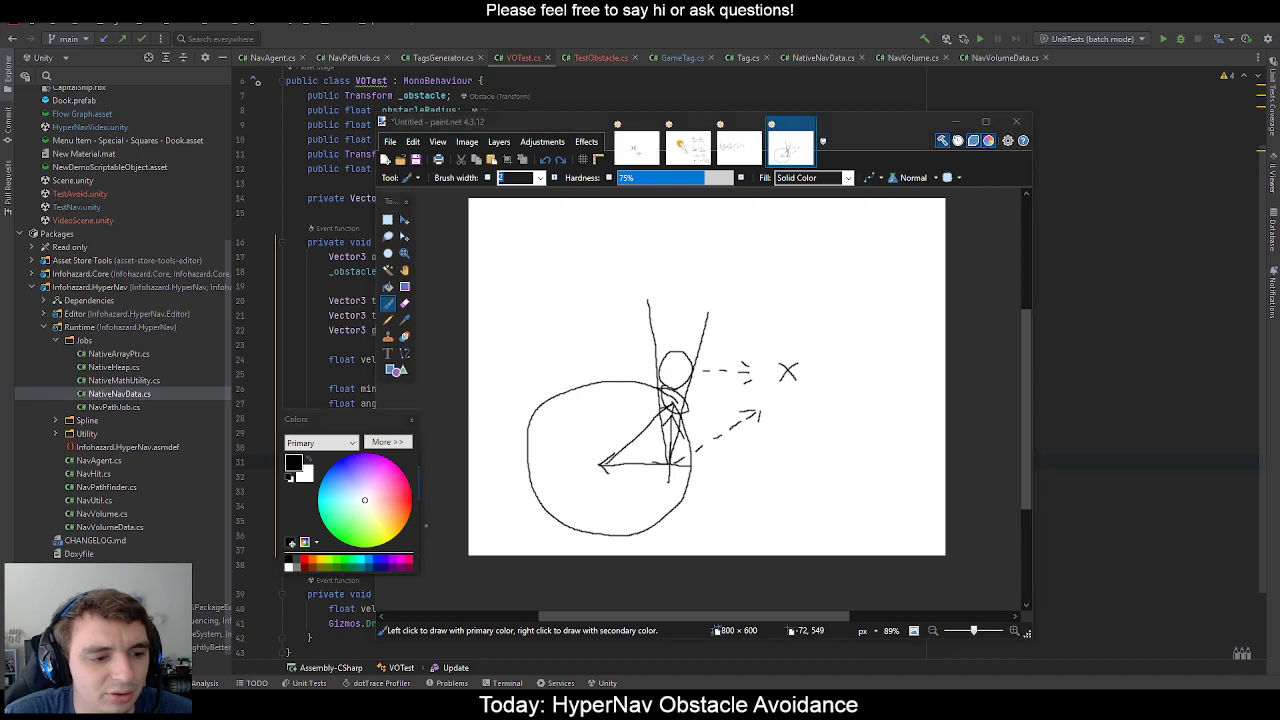
pyautogui.write('blender')
pyautogui.press('Return')
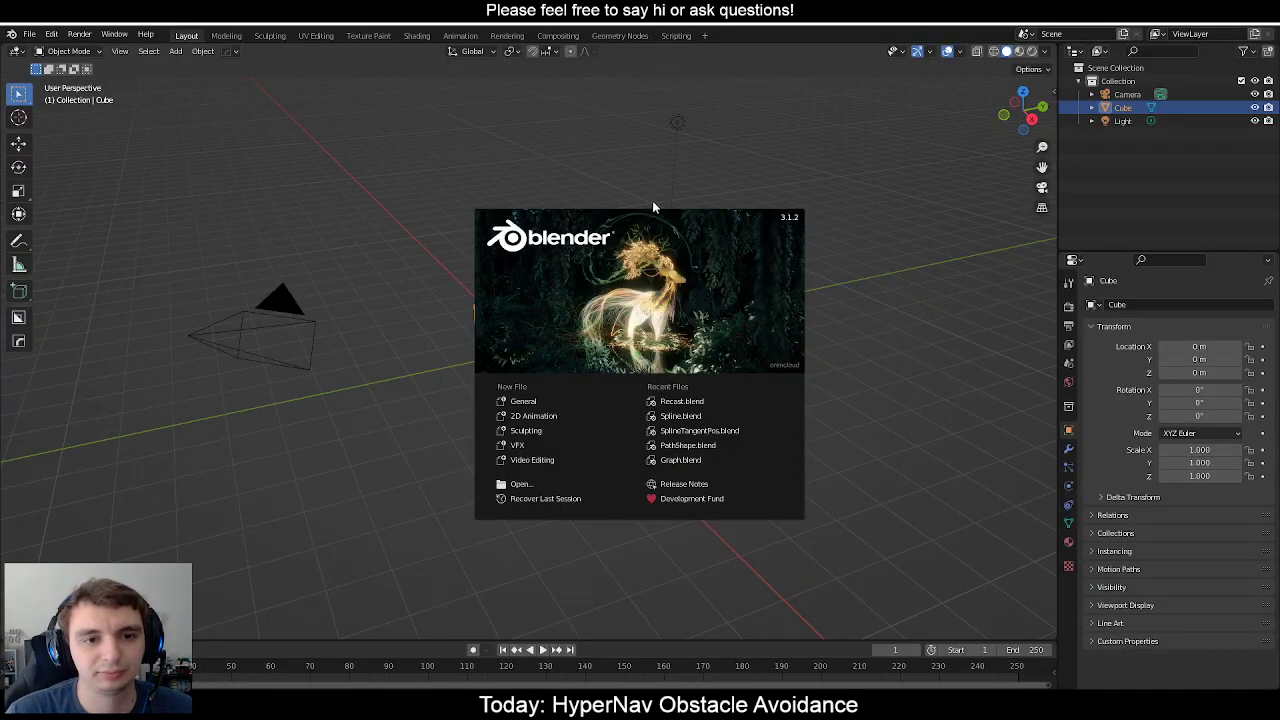
pyautogui.click(602, 188)
pyautogui.press('a')
pyautogui.press('Delete')
# Add a UV sphere and move it 4 m along the Y axis.
pyautogui.hotkey('shift', 'a')
pyautogui.moveTo(603, 188)
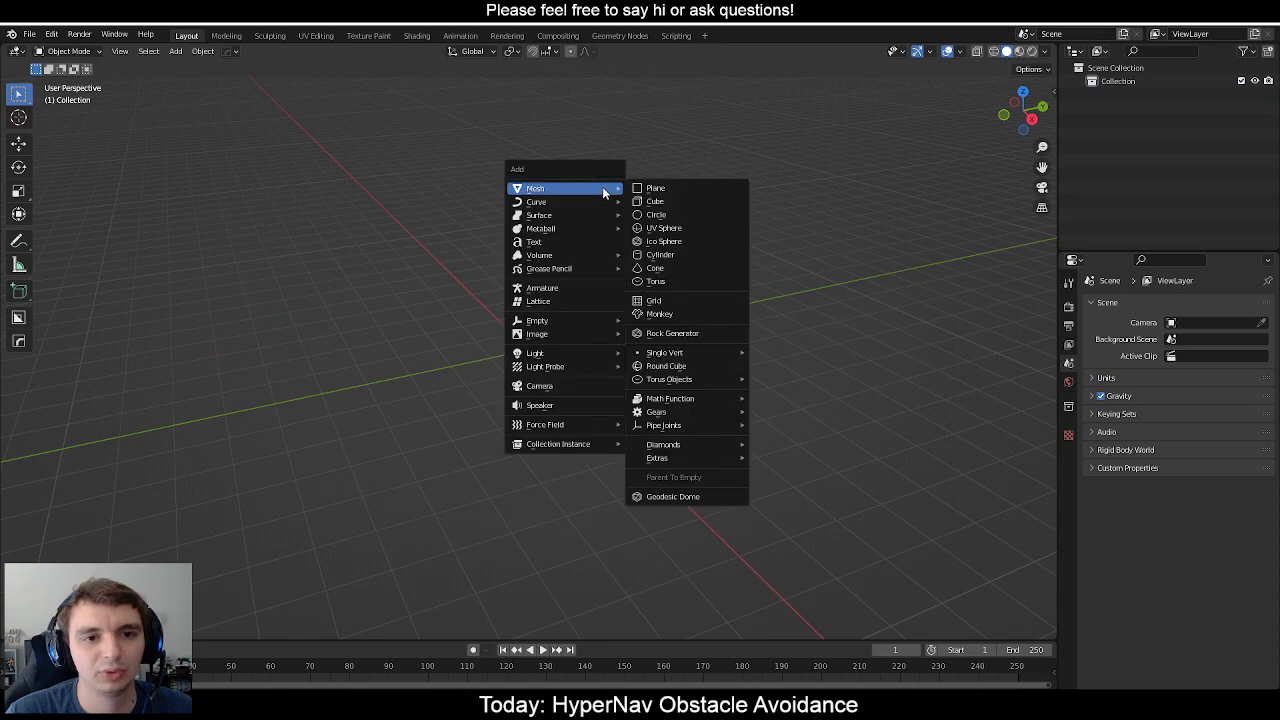
pyautogui.click(665, 228)
pyautogui.moveTo(560, 320); pyautogui.dragTo(634, 334, button='middle')
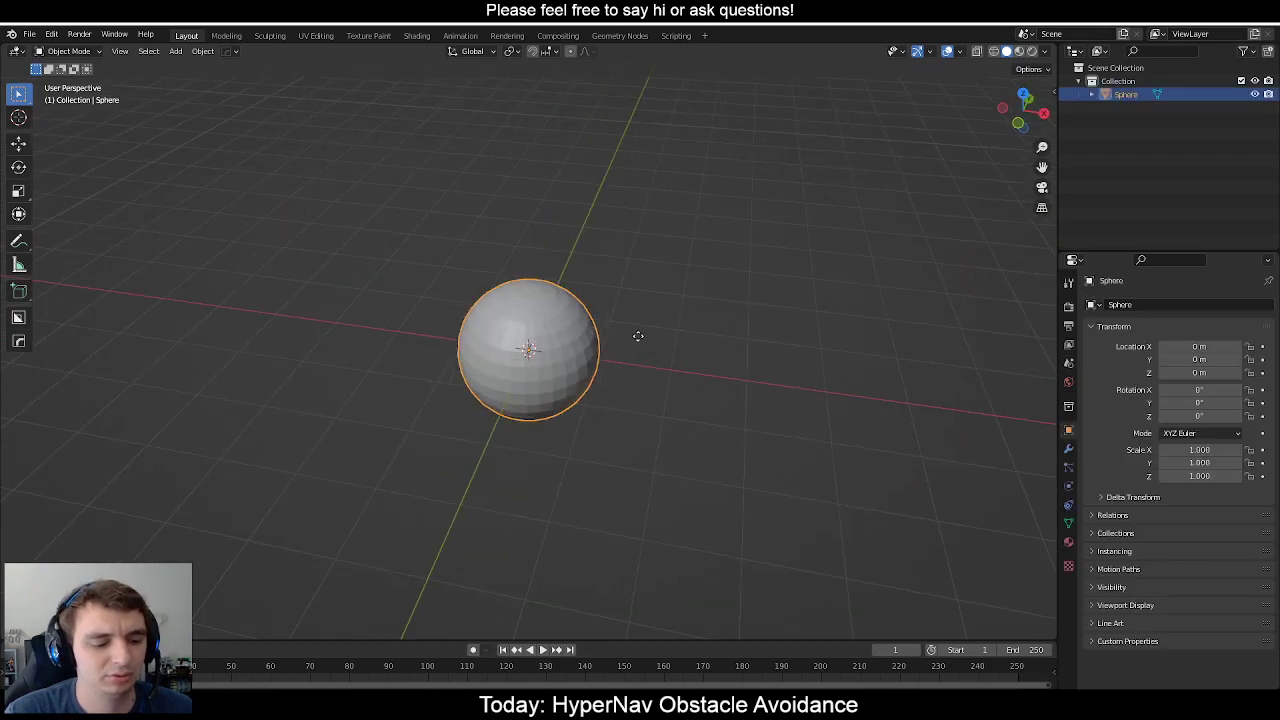
pyautogui.write('gx2')
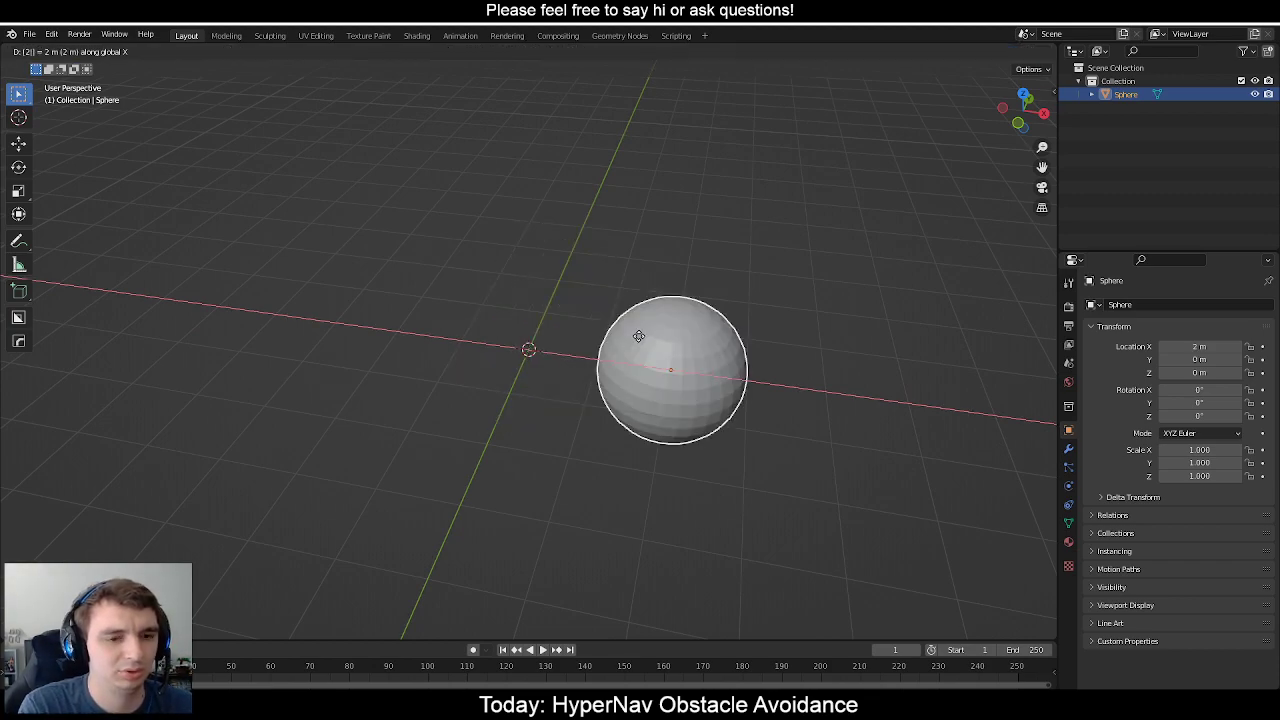
pyautogui.press('Escape')
pyautogui.write('gy4')
pyautogui.press('Return')
# Add a single-arrow empty at the origin and rotate it -90° about the Y axis.
pyautogui.moveTo(640, 342); pyautogui.dragTo(533, 272, button='middle')
pyautogui.click(604, 409)
pyautogui.click(533, 272)
pyautogui.hotkey('shift', 'a')
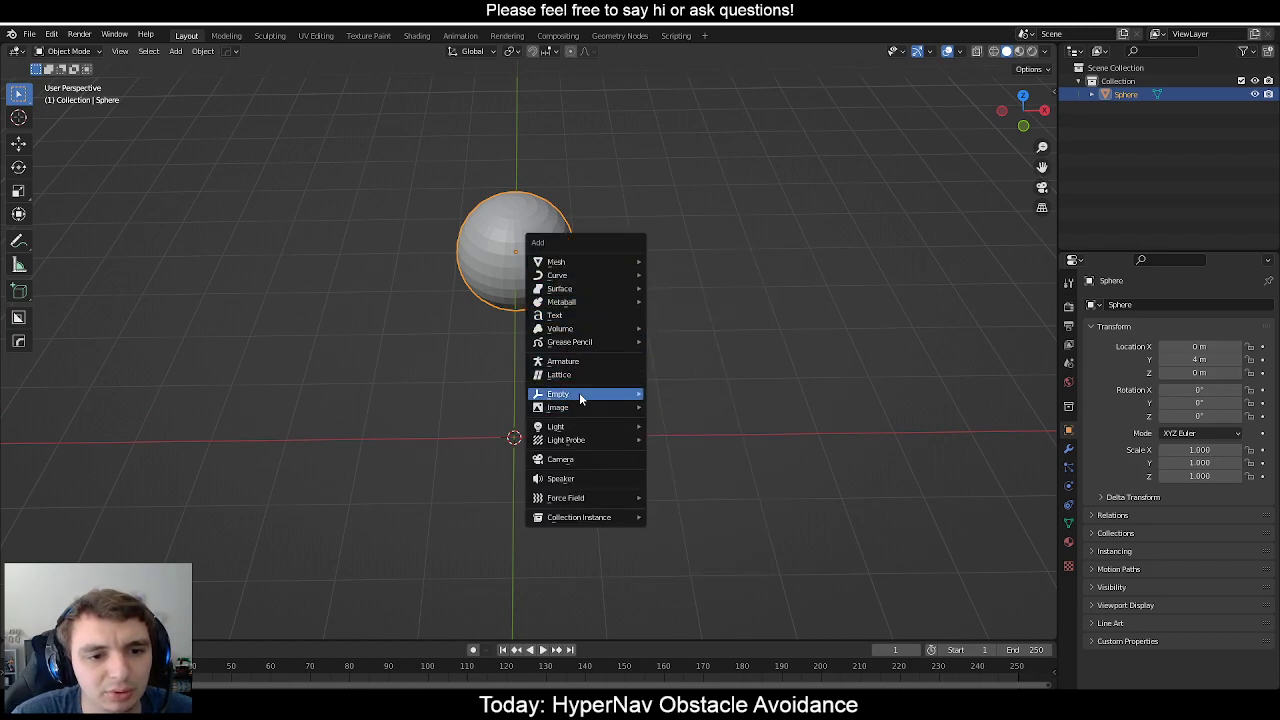
pyautogui.moveTo(583, 396)
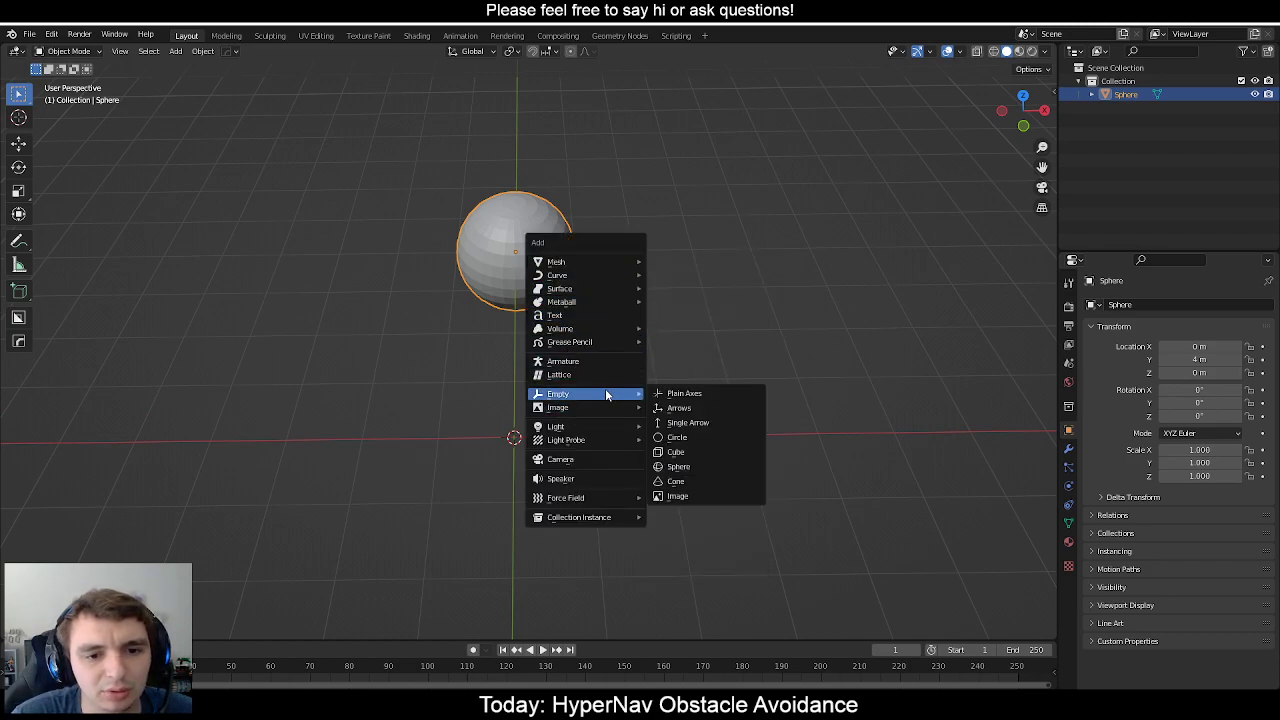
pyautogui.click(700, 422)
pyautogui.moveTo(651, 371); pyautogui.dragTo(625, 296, button='middle')
pyautogui.press('r')
pyautogui.press('y')
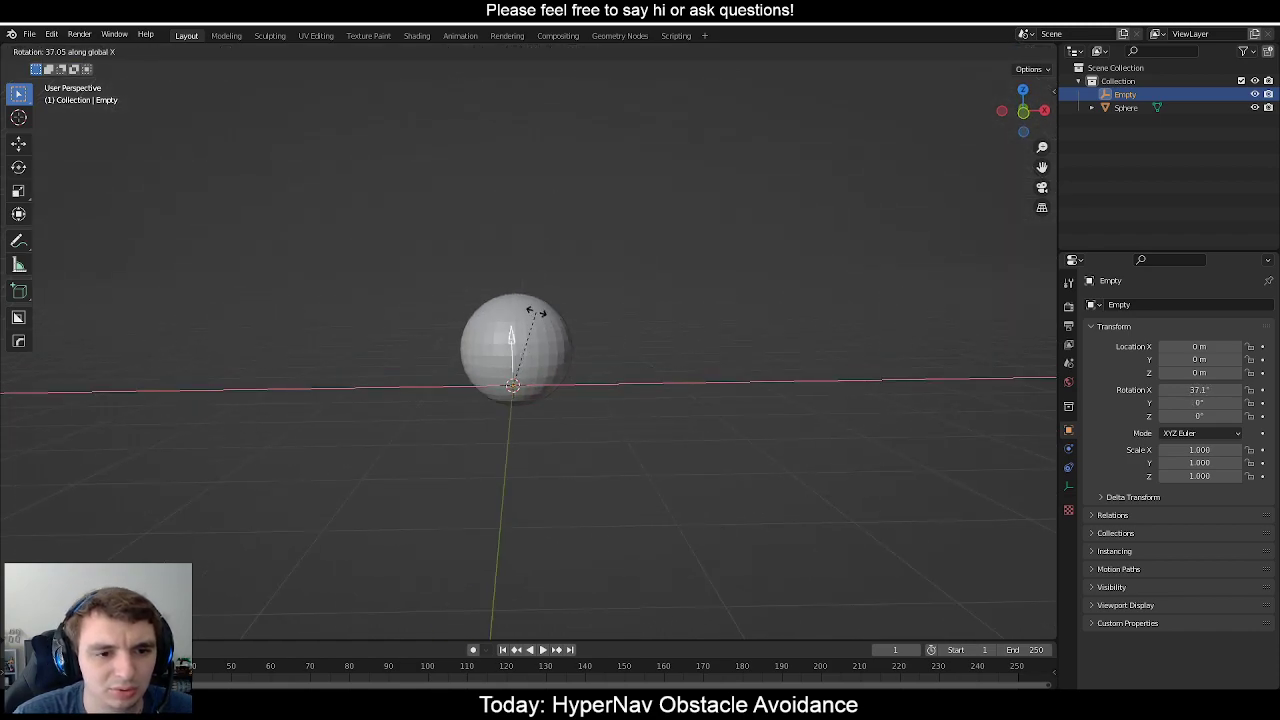
pyautogui.write('90')
pyautogui.press('-')
pyautogui.press('Return')
pyautogui.moveTo(486, 312); pyautogui.dragTo(518, 322, button='middle')
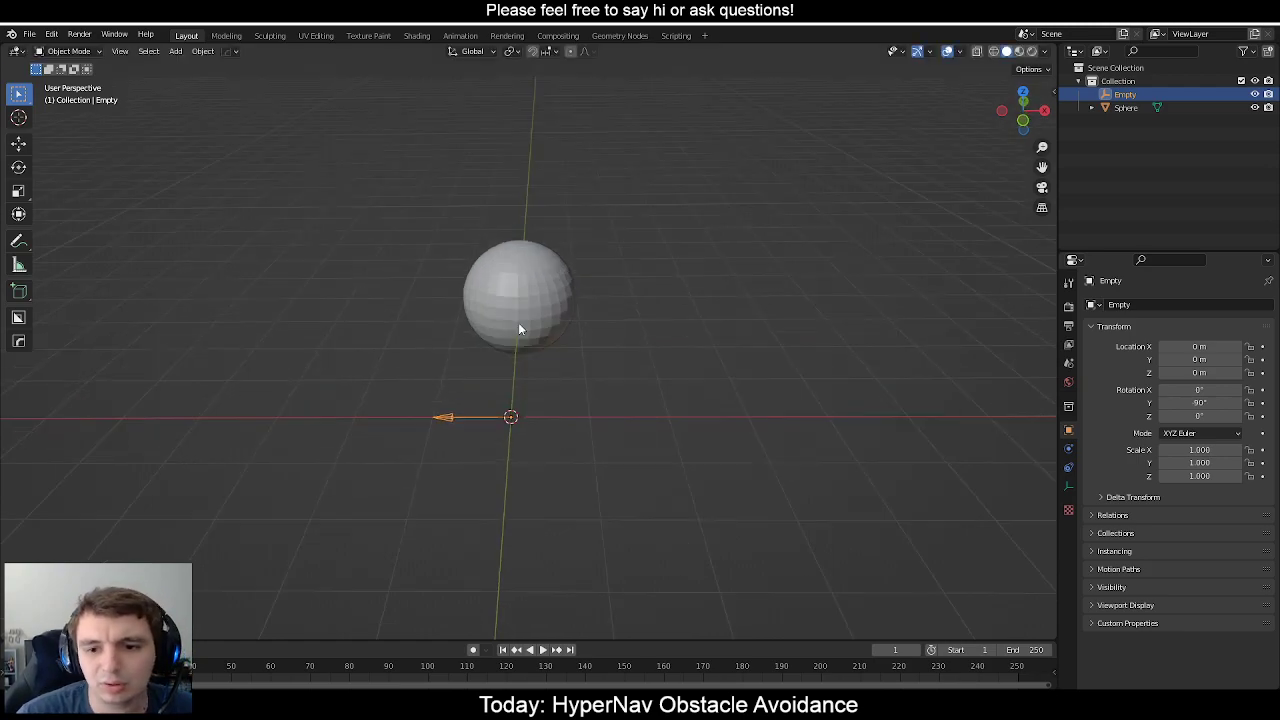
# Set the arrow empty's display size to 2 m.
pyautogui.click(1068, 486)
pyautogui.moveTo(630, 364); pyautogui.dragTo(690, 366, button='middle')
pyautogui.click(1206, 339)
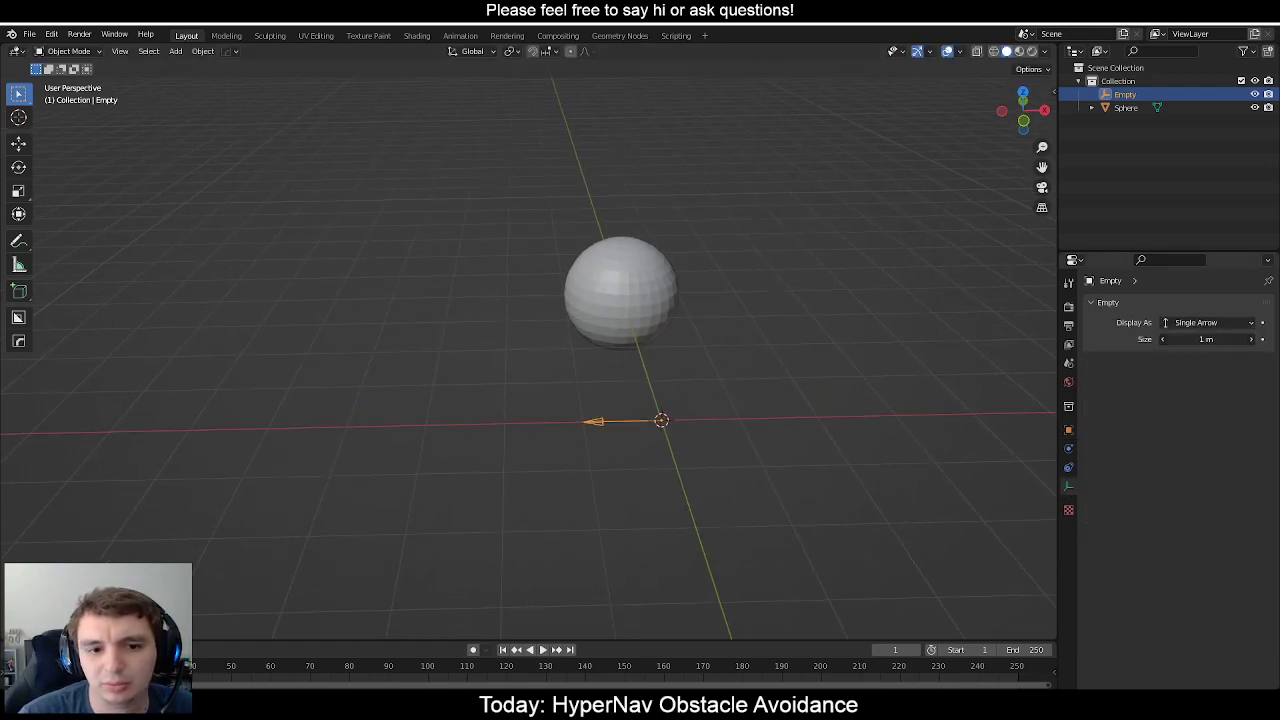
pyautogui.write('2')
pyautogui.press('Return')
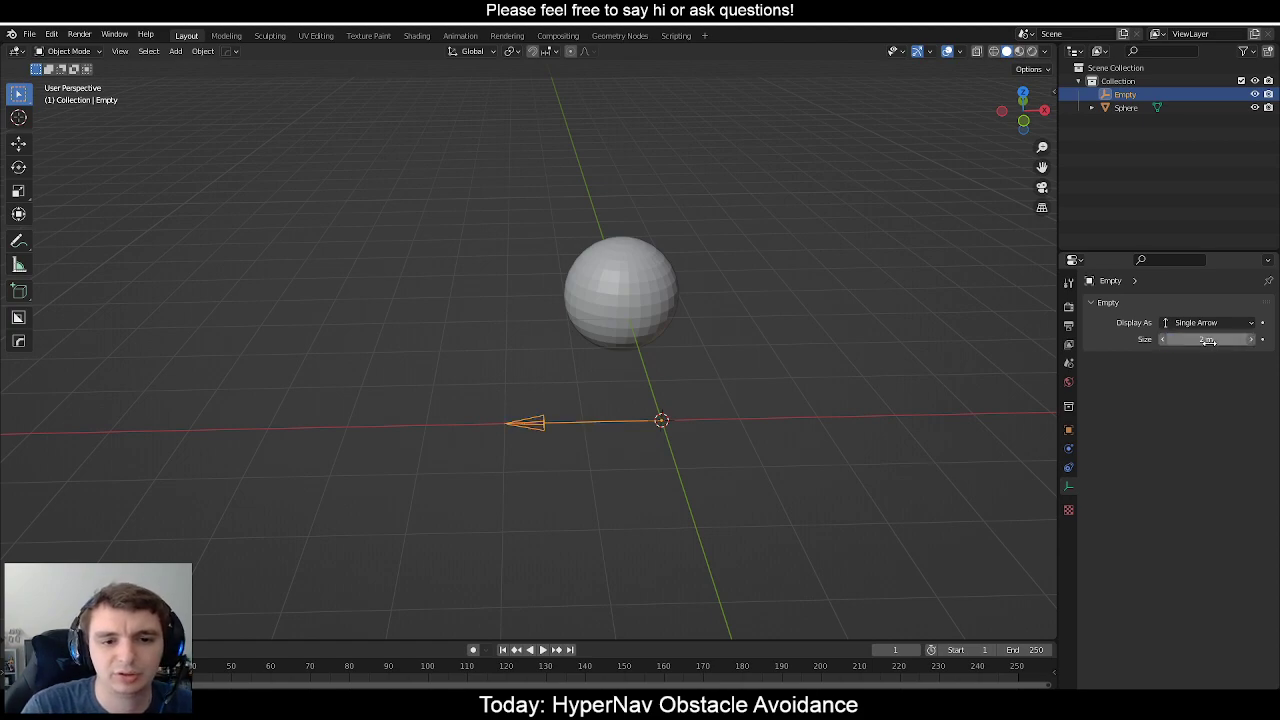
pyautogui.scroll(-1, 764, 322)
pyautogui.scroll(1, 764, 322)
pyautogui.hotkey('alt', 'a')
pyautogui.moveTo(559, 410); pyautogui.dragTo(521, 369, button='middle')
pyautogui.moveTo(609, 446); pyautogui.dragTo(577, 411, button='middle')
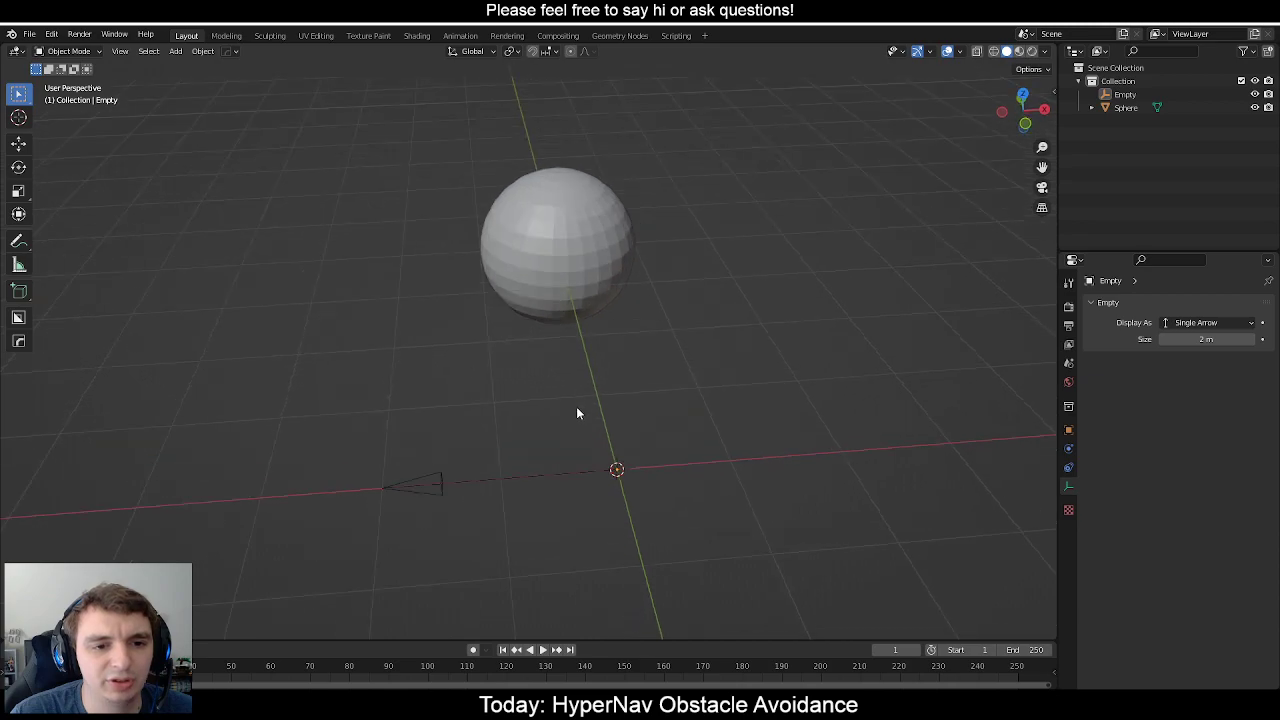
pyautogui.click(564, 279)
pyautogui.moveTo(723, 363); pyautogui.dragTo(510, 416, button='middle')
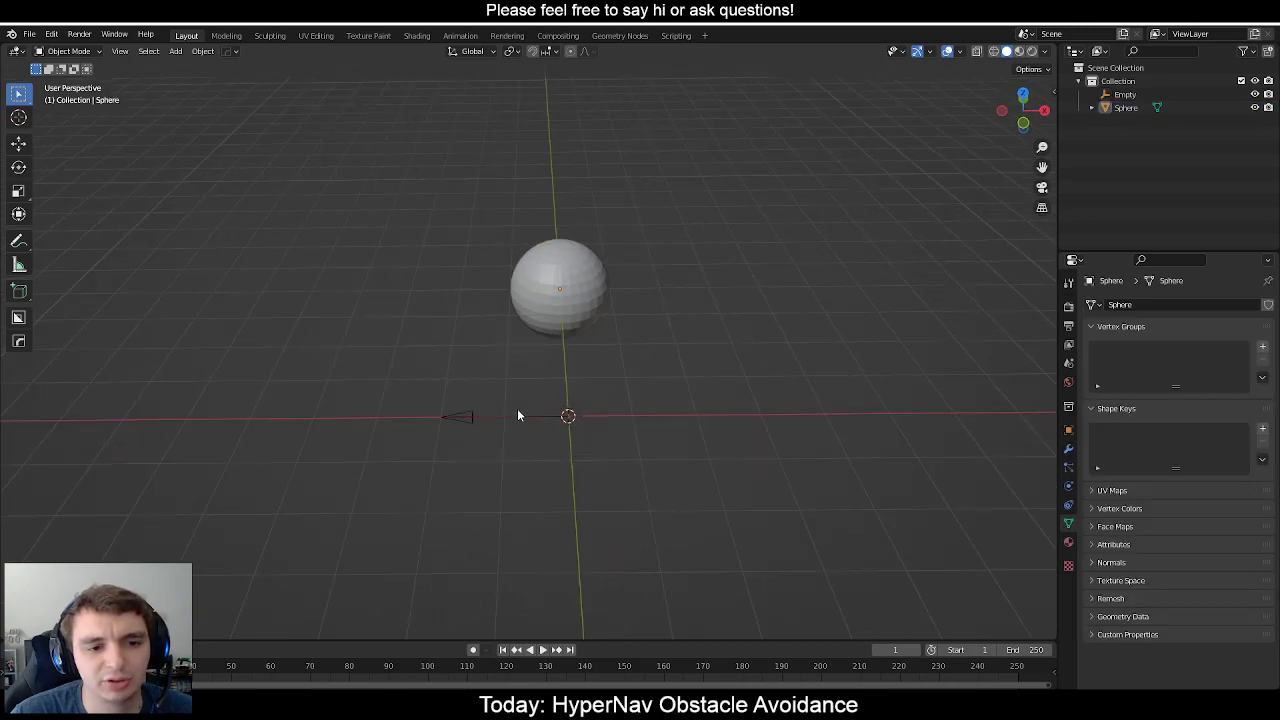
# Try duplicating the arrow empty beside the original, and delete the copy.
pyautogui.click(496, 414)
pyautogui.scroll(4, 564, 320)
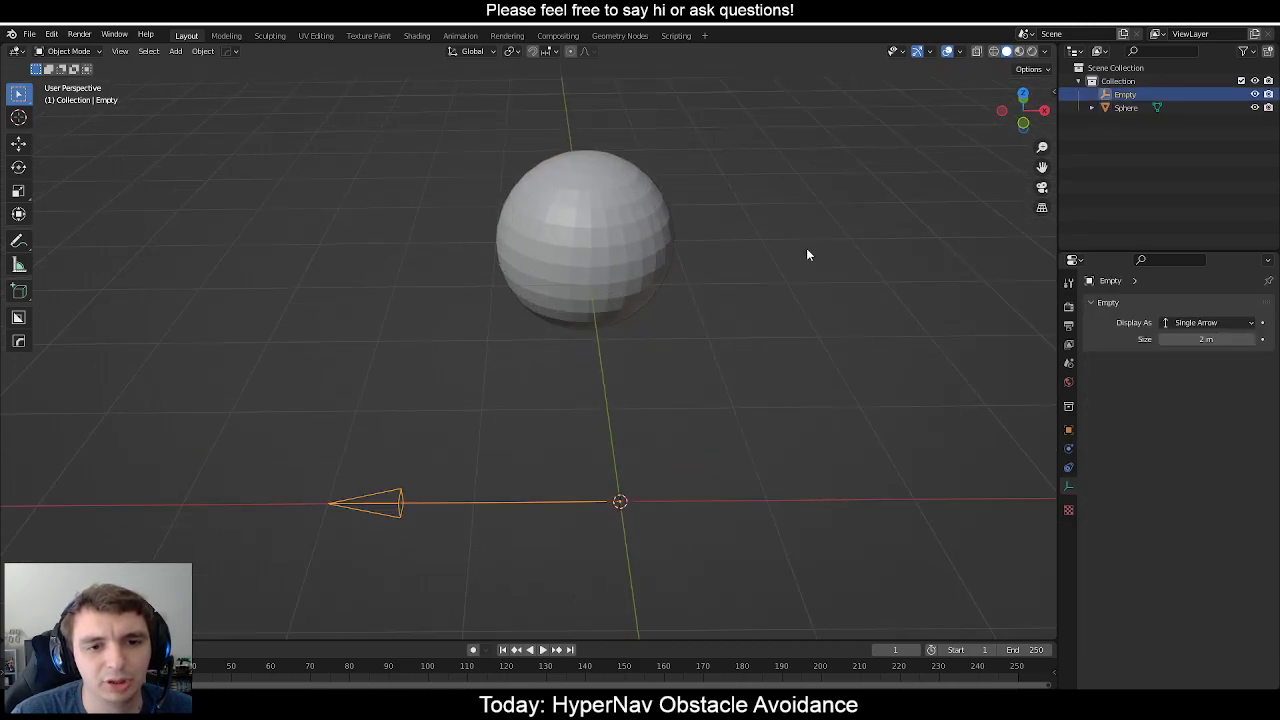
pyautogui.scroll(-3, 700, 300)
pyautogui.moveTo(566, 423); pyautogui.dragTo(660, 470, button='middle')
pyautogui.hotkey('shift', 'd')
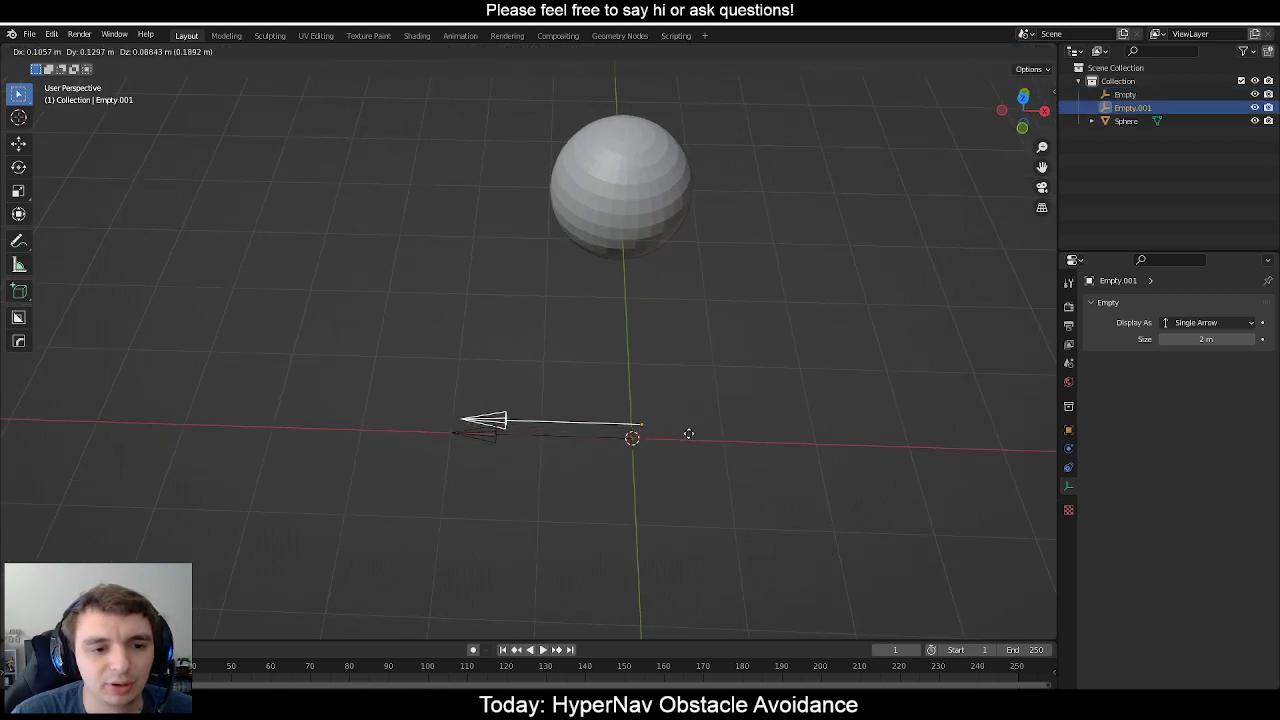
pyautogui.click(700, 370)
pyautogui.press('Delete')
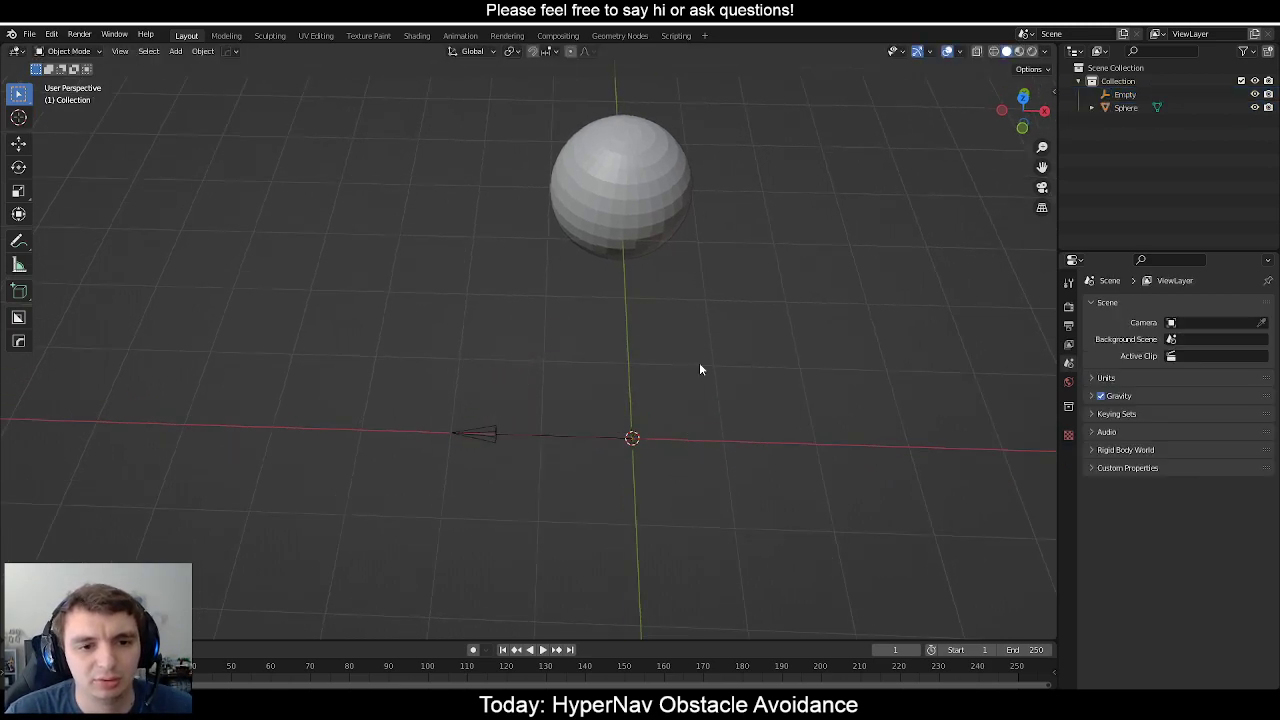
# Add a second UV sphere centred on the origin.
pyautogui.hotkey('shift', 'a')
pyautogui.moveTo(654, 233)
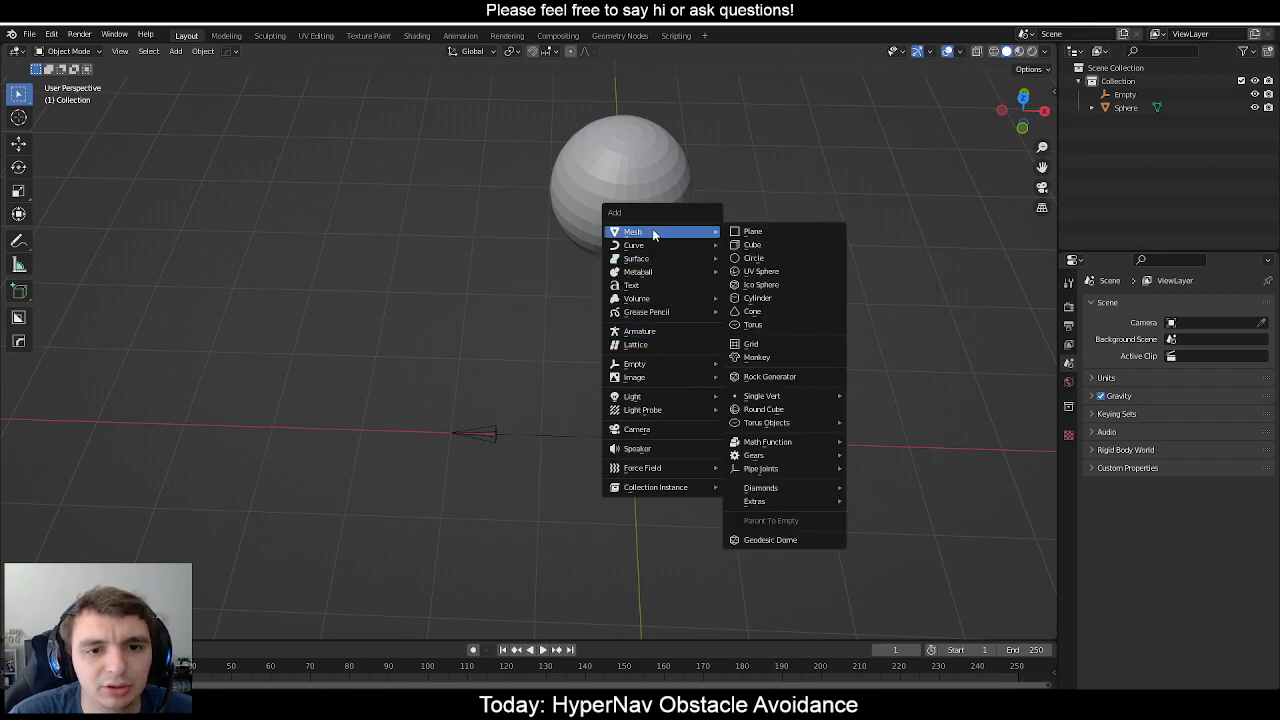
pyautogui.click(767, 275)
pyautogui.scroll(-2, 755, 398)
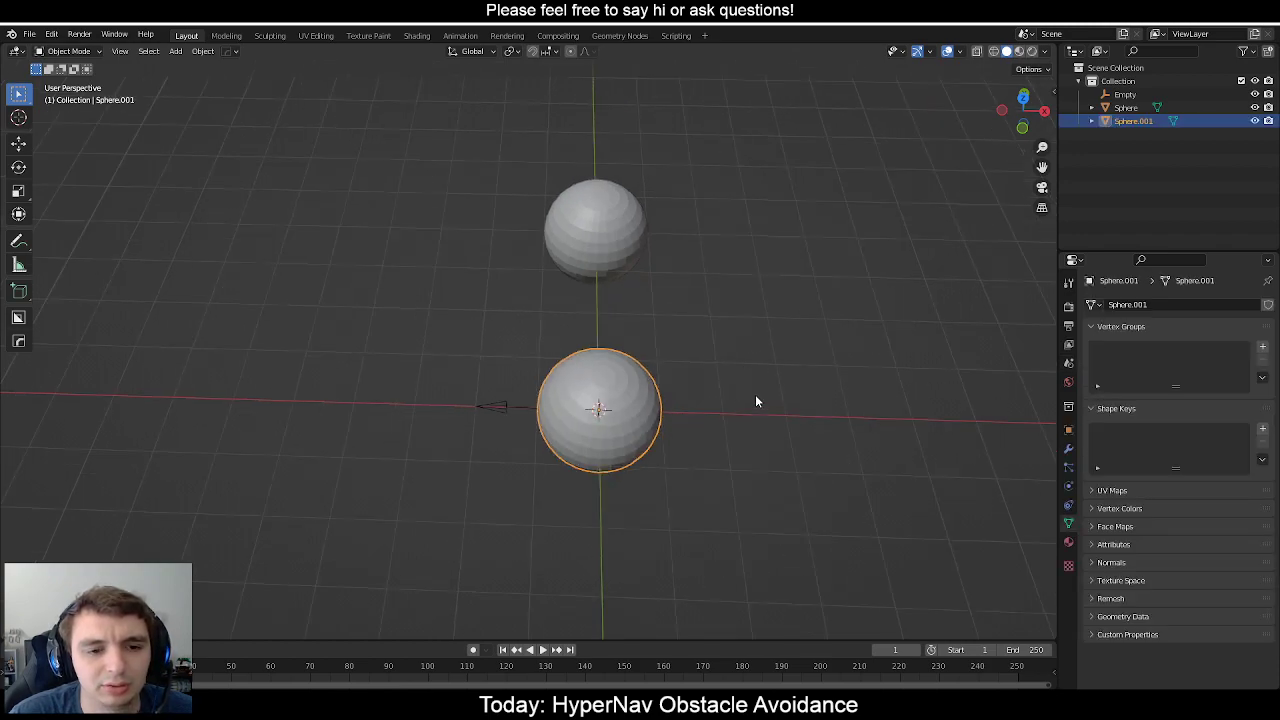
# Move the new sphere -2 m along the X axis.
pyautogui.moveTo(755, 398); pyautogui.dragTo(758, 373, button='middle')
pyautogui.scroll(1, 758, 375)
pyautogui.write('gx')
pyautogui.write('2')
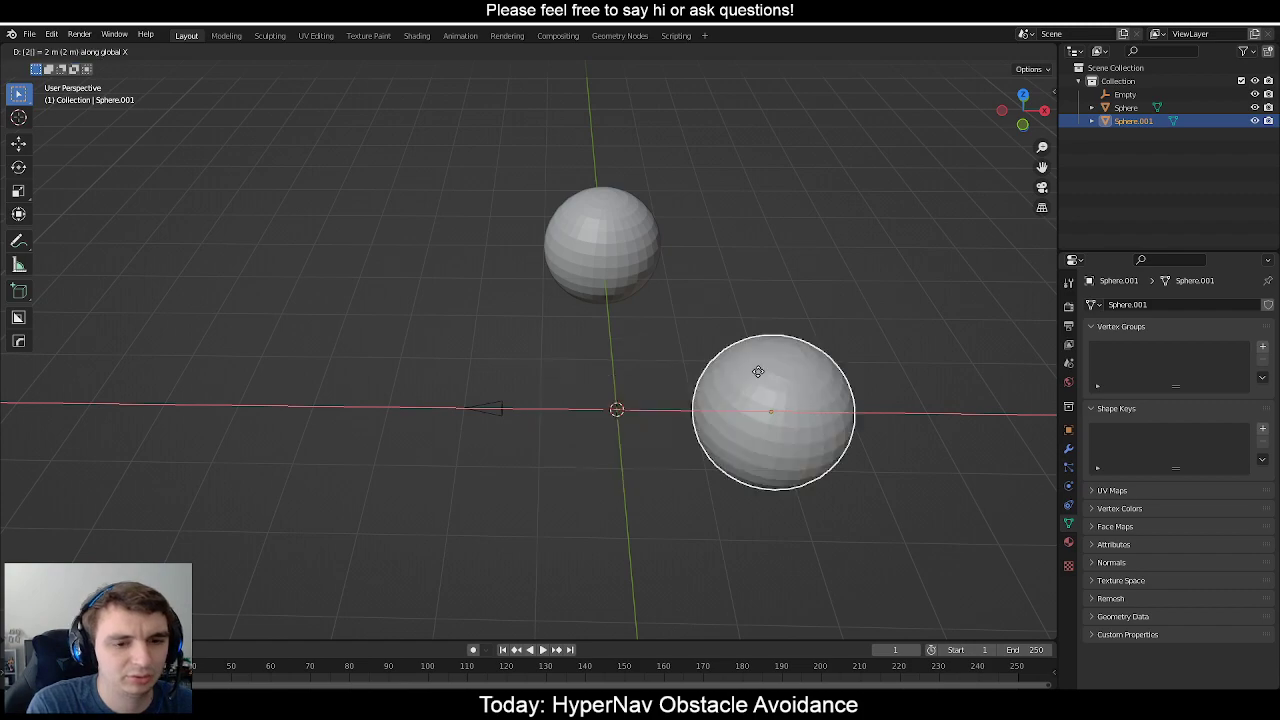
pyautogui.write('-')
pyautogui.press('Return')
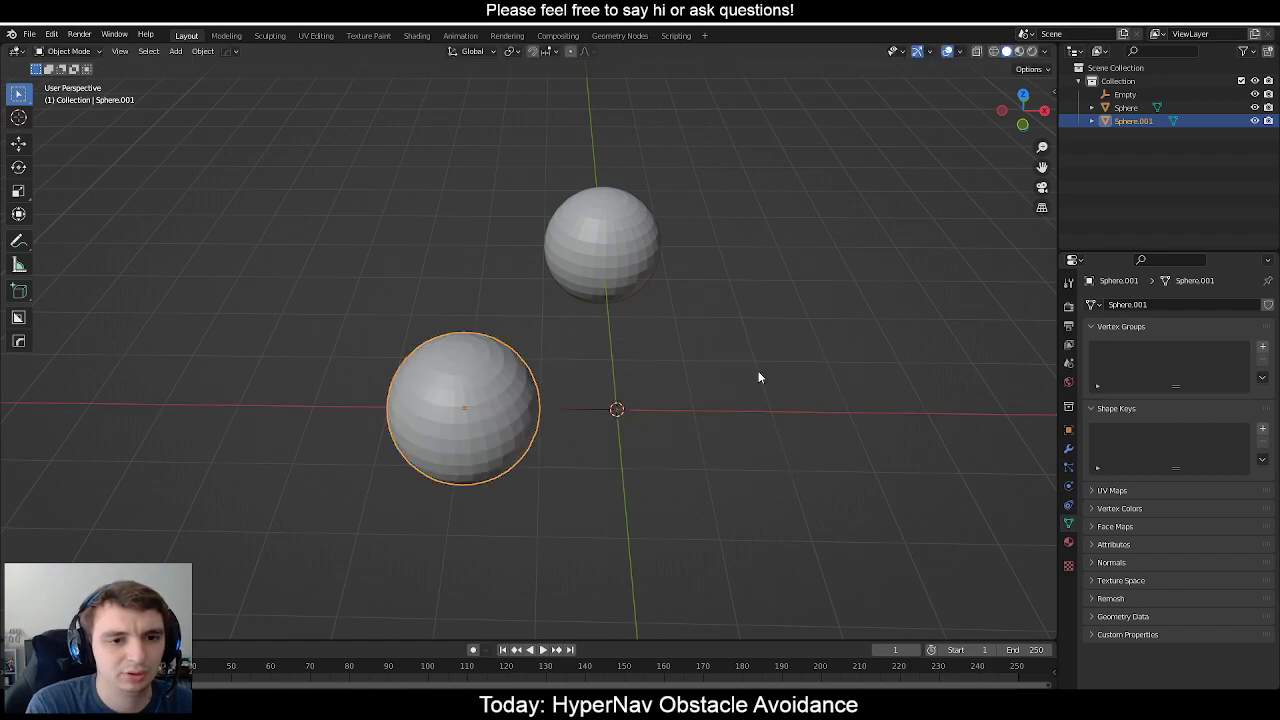
# Scale the moved sphere uniformly by a factor of 3.
pyautogui.write('s3')
pyautogui.press('Escape')
pyautogui.write('s2')
pyautogui.press('Return')
pyautogui.moveTo(748, 363); pyautogui.dragTo(579, 284, button='middle')
pyautogui.hotkey('ctrl', 'z')
pyautogui.write('s3')
pyautogui.press('Return')
# Apply smooth shading to the enlarged sphere and to the small sphere.
pyautogui.rightClick(639, 312)
pyautogui.click(639, 312)
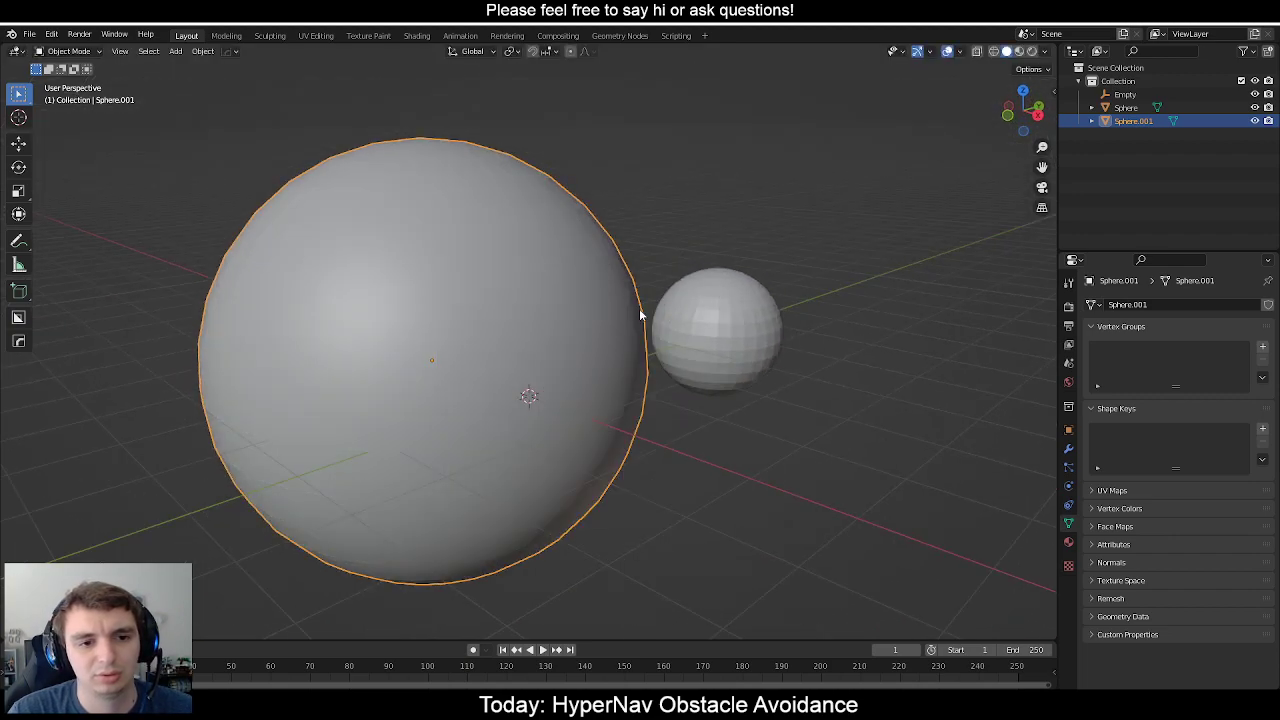
pyautogui.click(711, 318)
pyautogui.rightClick(712, 318)
pyautogui.click(712, 318)
pyautogui.scroll(-3, 680, 323)
pyautogui.moveTo(646, 325)
pyautogui.mouseDown(button='middle')
pyautogui.moveTo(537, 320)
pyautogui.moveTo(709, 335)
pyautogui.mouseUp(button='middle')
# Select the large sphere, show its material properties and change the viewport shading to Material Preview.
pyautogui.click(551, 322)
pyautogui.click(1068, 543)
pyautogui.scroll(2, 668, 302)
pyautogui.scroll(-2, 704, 394)
pyautogui.moveTo(704, 394); pyautogui.dragTo(685, 372, button='middle')
pyautogui.scroll(1, 686, 371)
pyautogui.press('z')
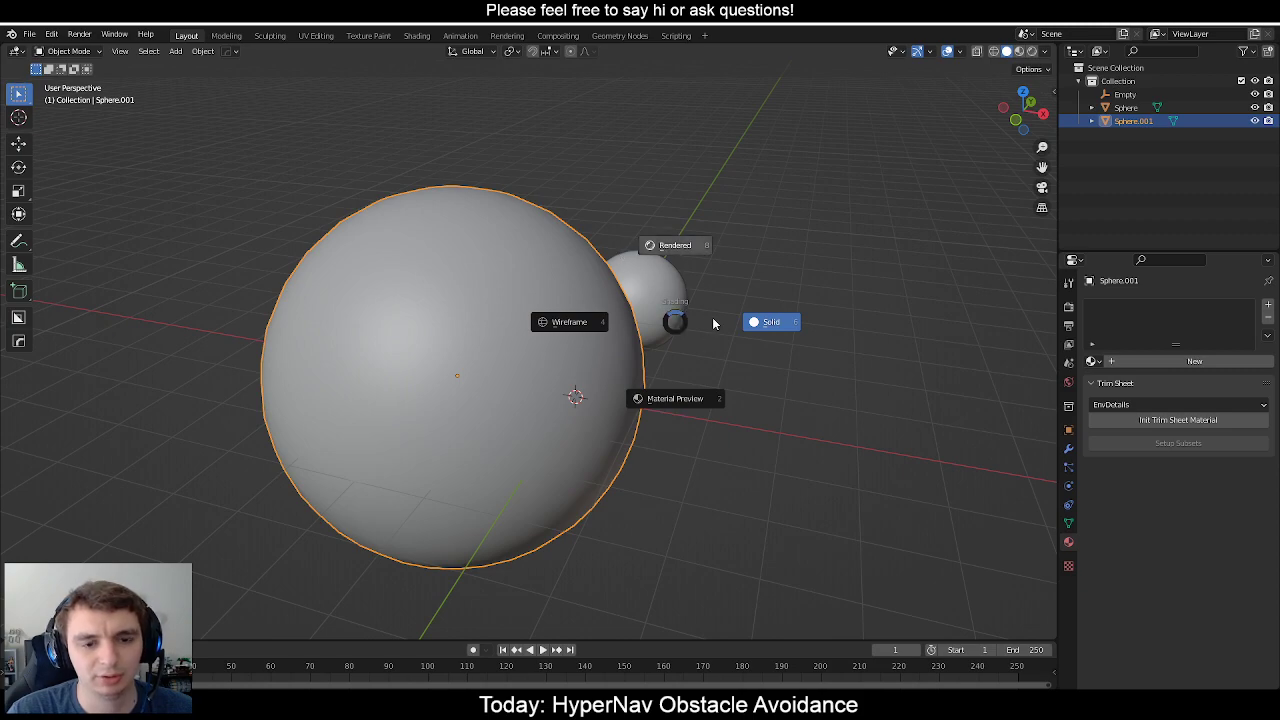
pyautogui.click(684, 277)
pyautogui.scroll(-4, 655, 266)
pyautogui.press('z')
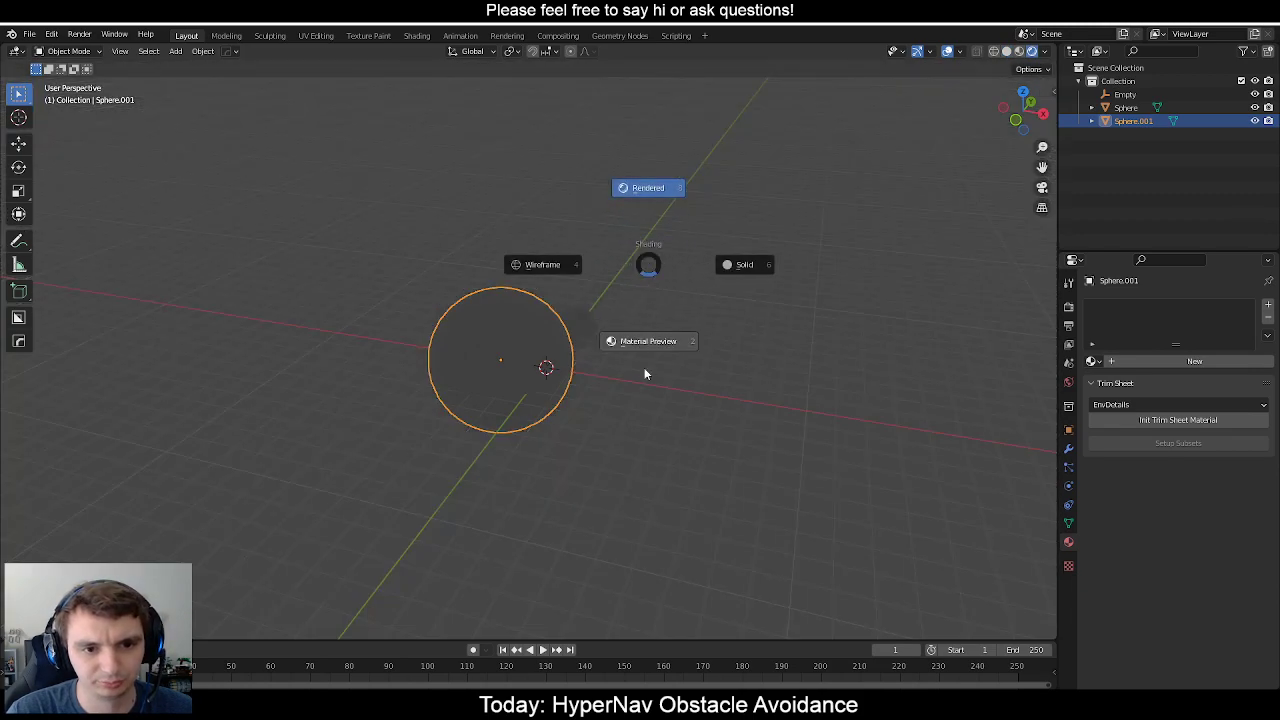
pyautogui.click(644, 345)
pyautogui.scroll(3, 644, 345)
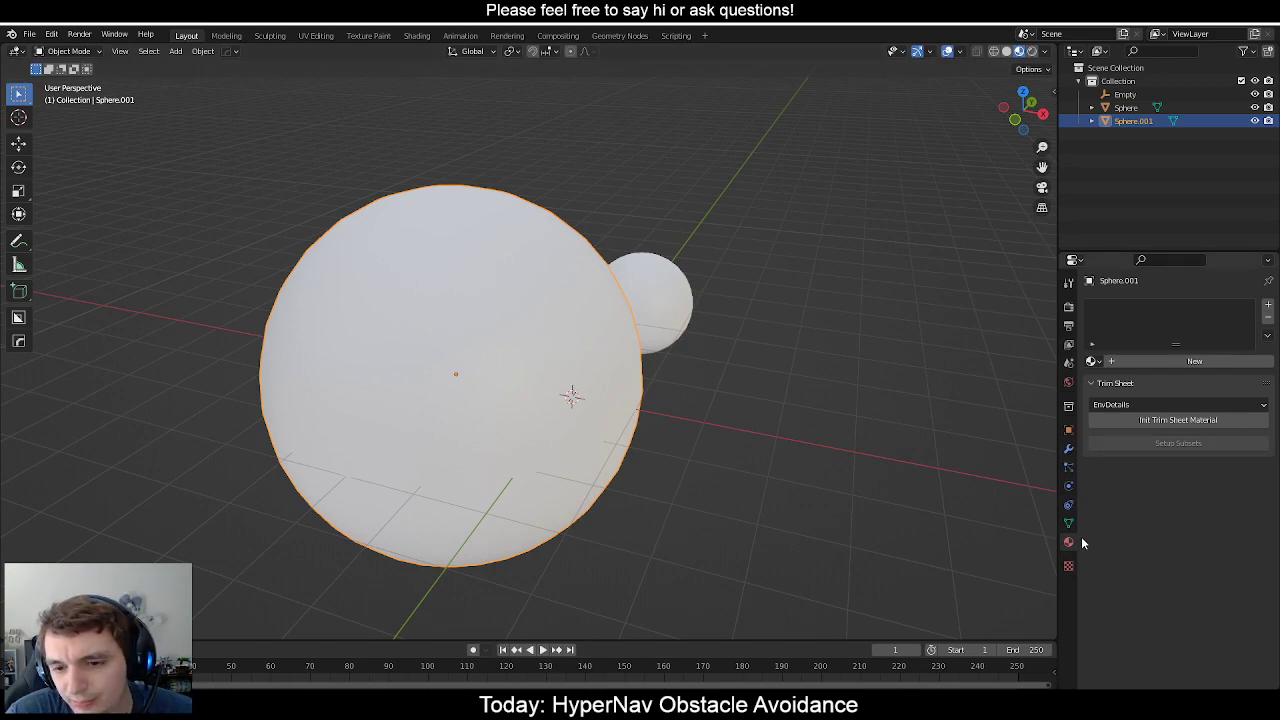
# Create a new material on the large sphere and set its blend mode to Alpha Blend.
pyautogui.click(1144, 365)
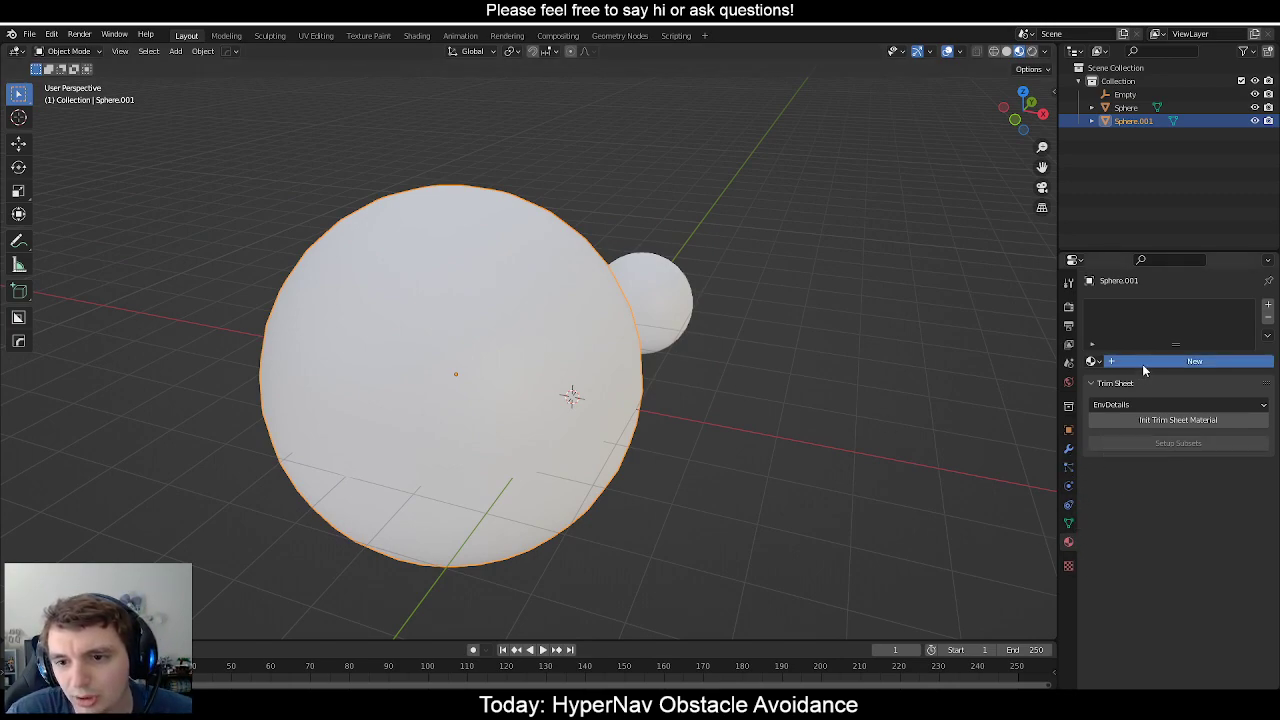
pyautogui.scroll(-8, 1163, 535)
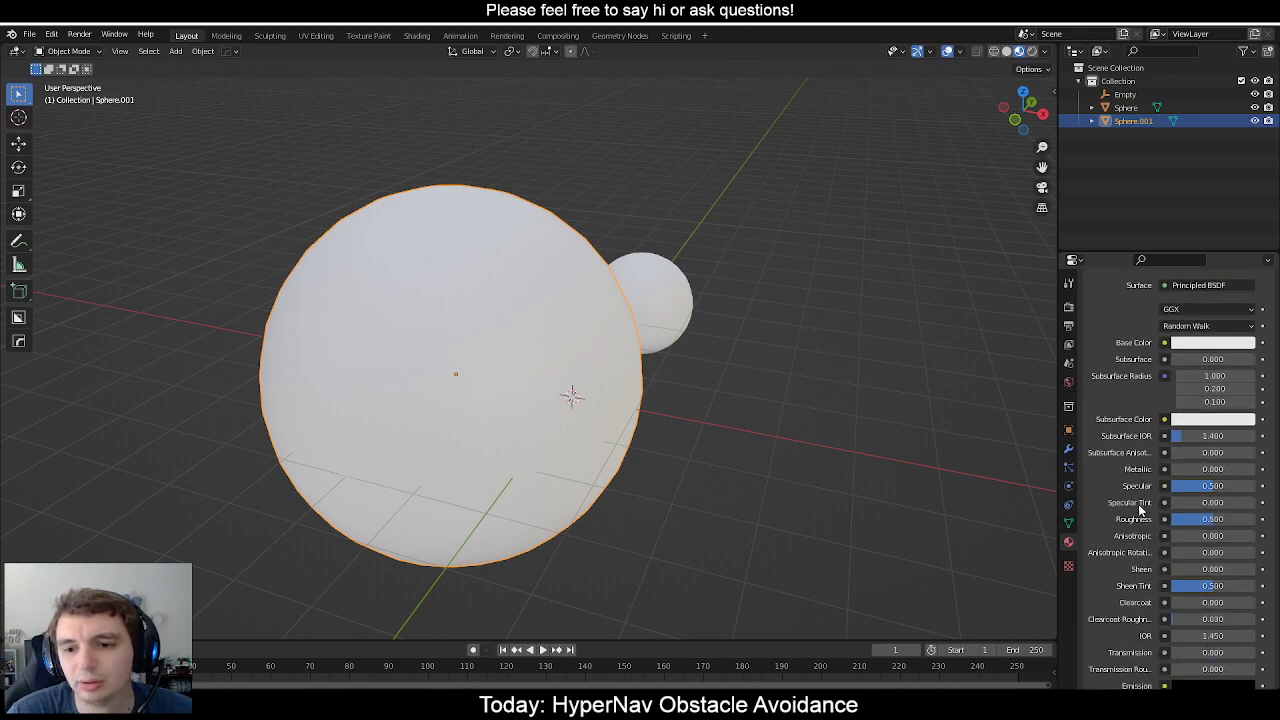
pyautogui.scroll(-2, 1187, 592)
pyautogui.click(1190, 582)
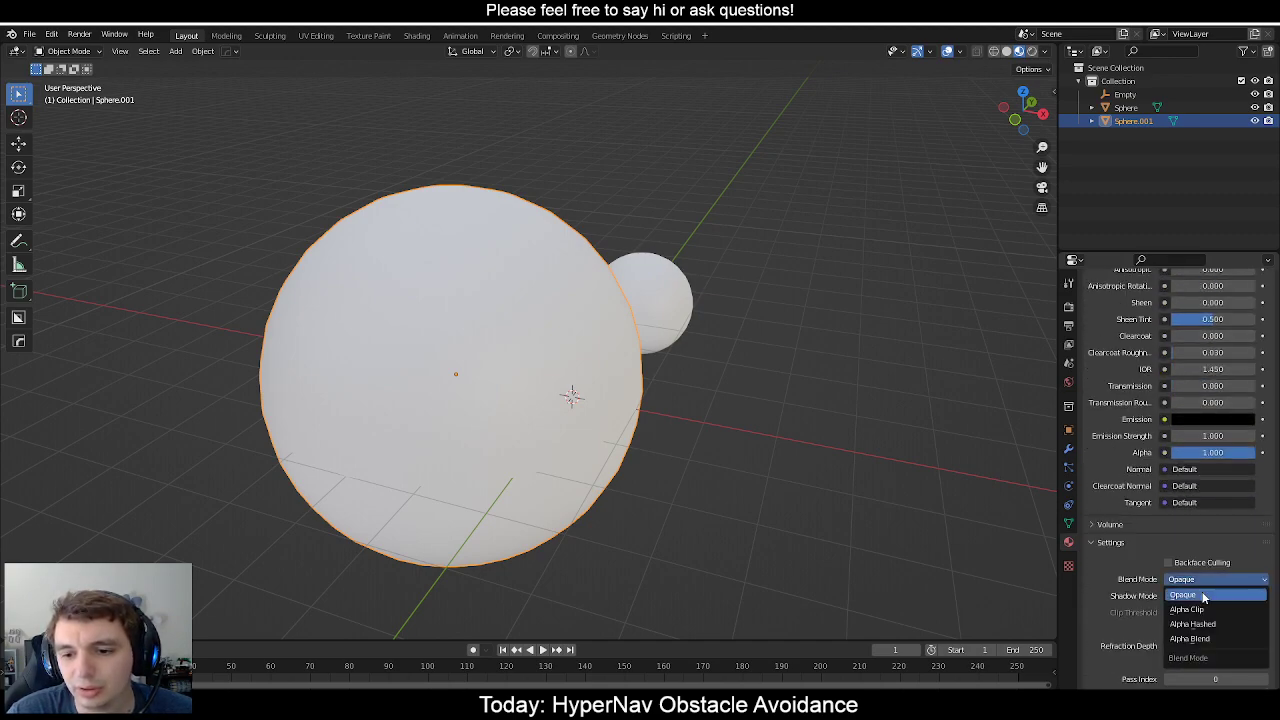
pyautogui.click(1203, 600)
pyautogui.click(1195, 580)
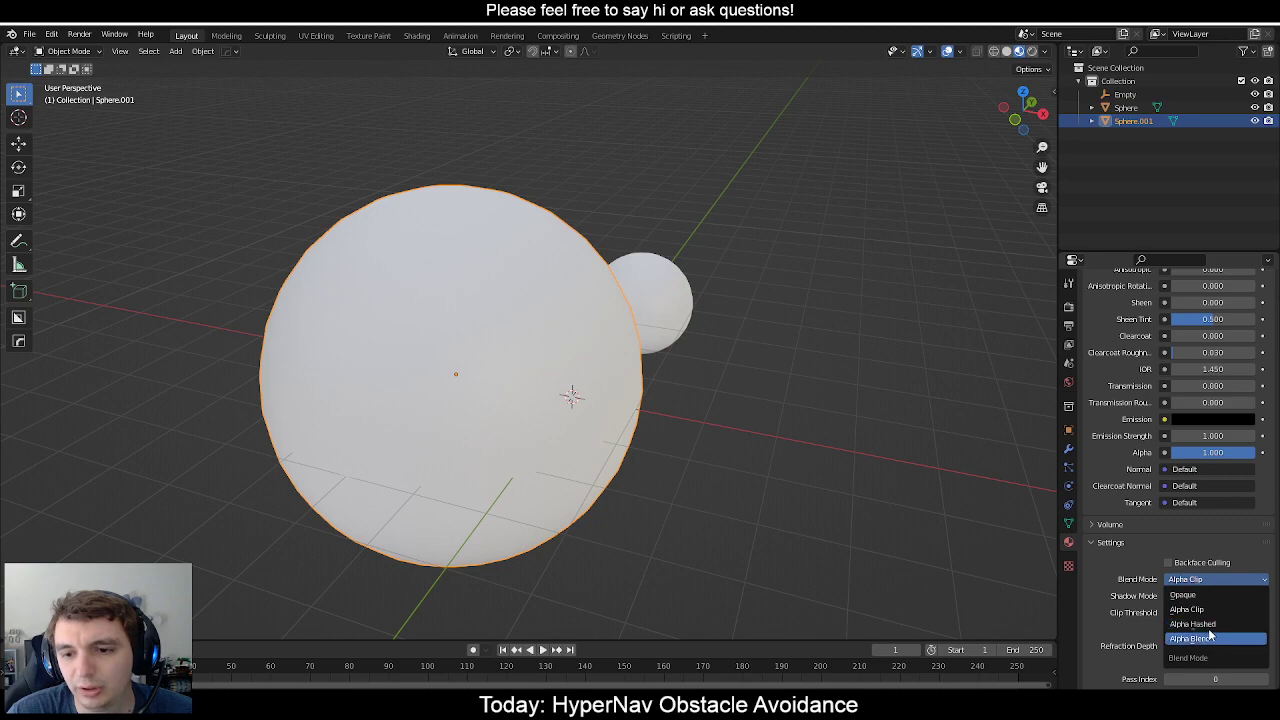
# Lower the large sphere's material alpha to about 0.181 and enable Backface Culling.
pyautogui.moveTo(1221, 456); pyautogui.dragTo(1186, 456)
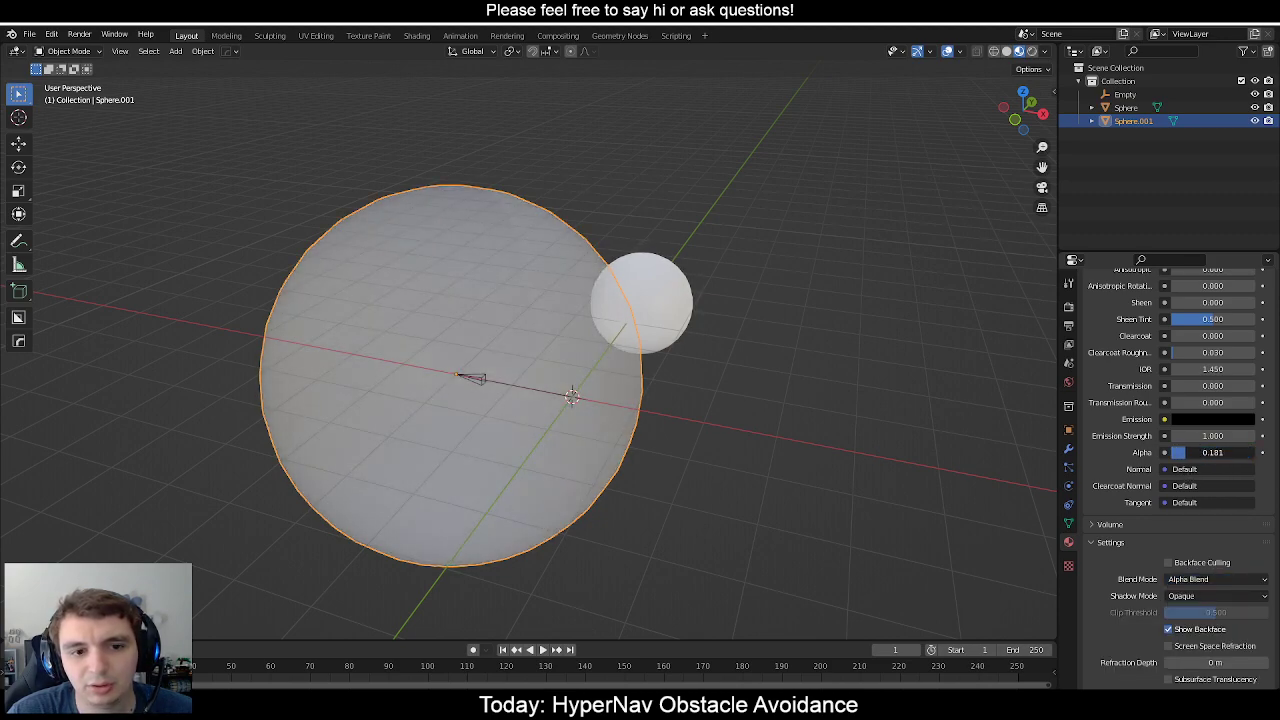
pyautogui.click(1168, 562)
pyautogui.click(791, 420)
pyautogui.moveTo(791, 420); pyautogui.dragTo(675, 418, button='middle')
pyautogui.press('KP_7')
# Start saving the file and create and open a folder named Avoidance inside HyperNav Videos.
pyautogui.hotkey('ctrl', 's')
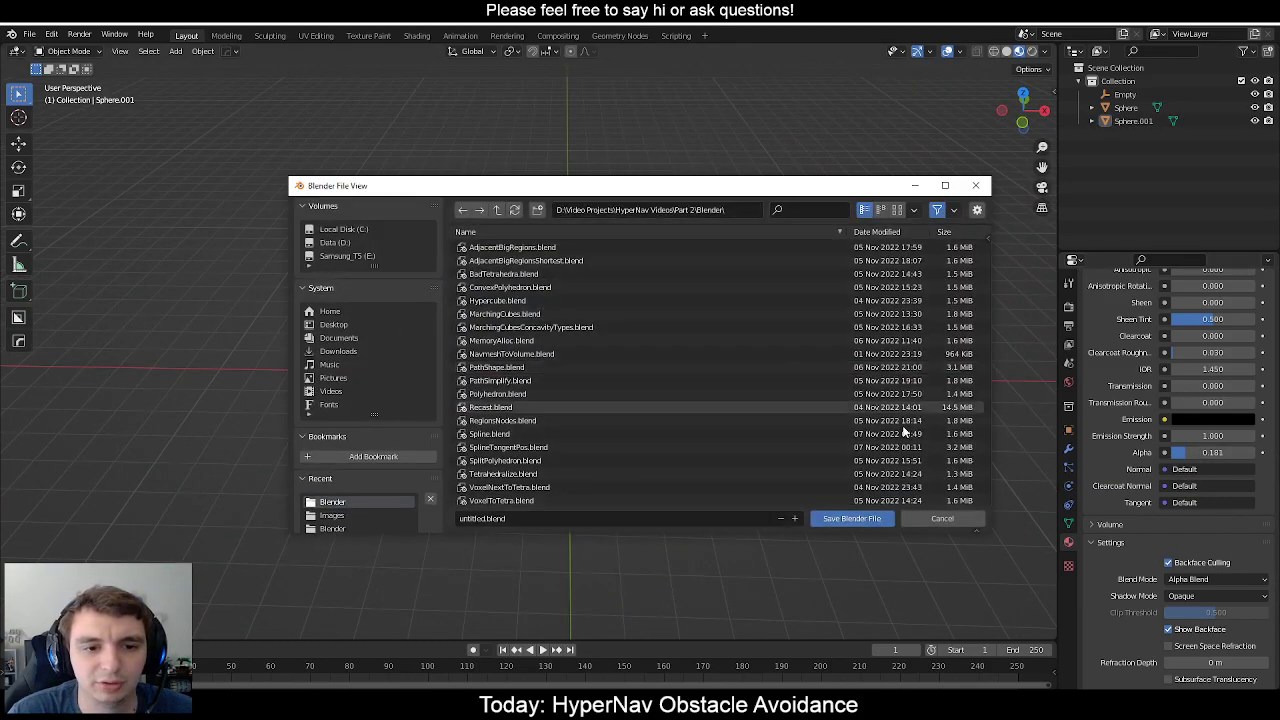
pyautogui.click(497, 210)
pyautogui.click(497, 210)
pyautogui.click(497, 210)
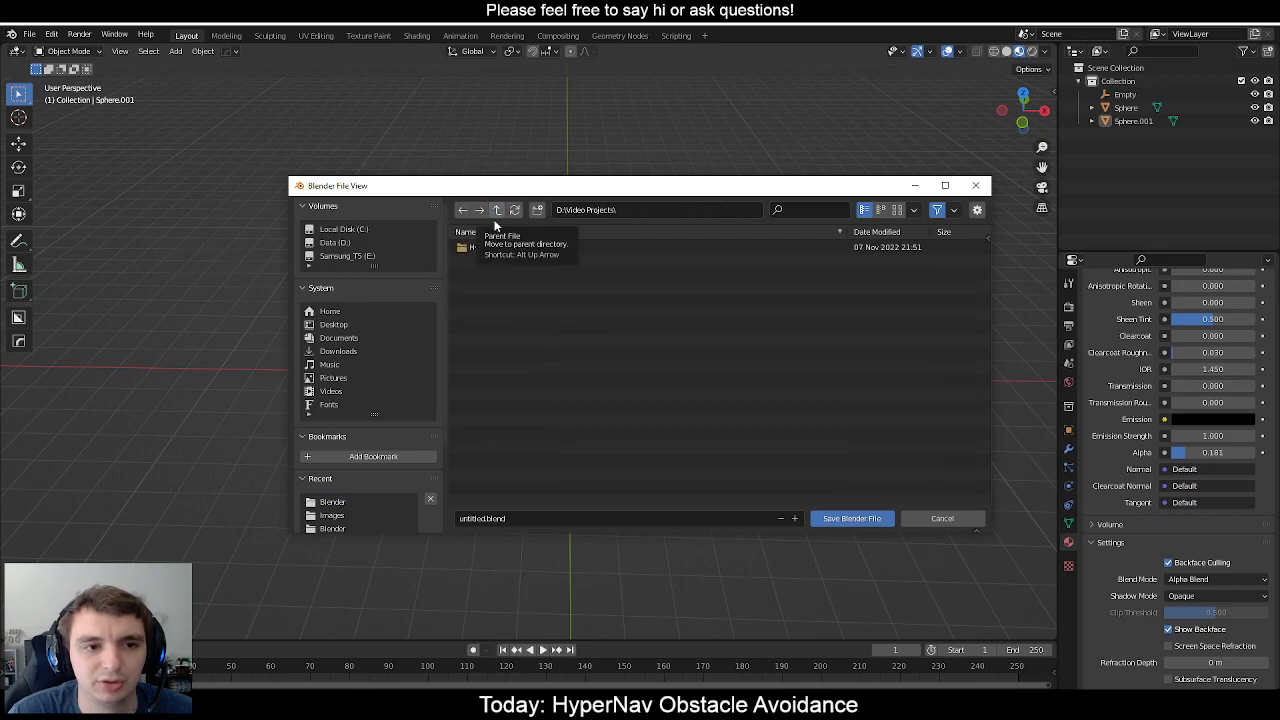
pyautogui.doubleClick(507, 247)
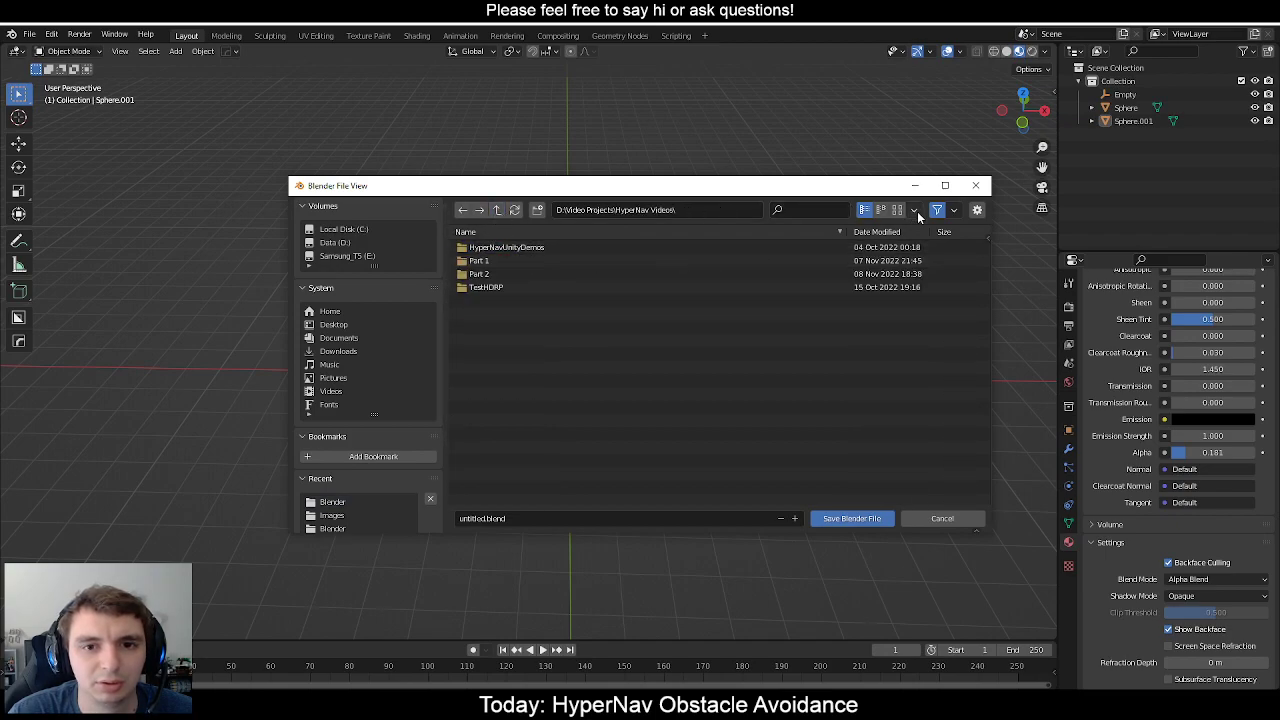
pyautogui.click(537, 210)
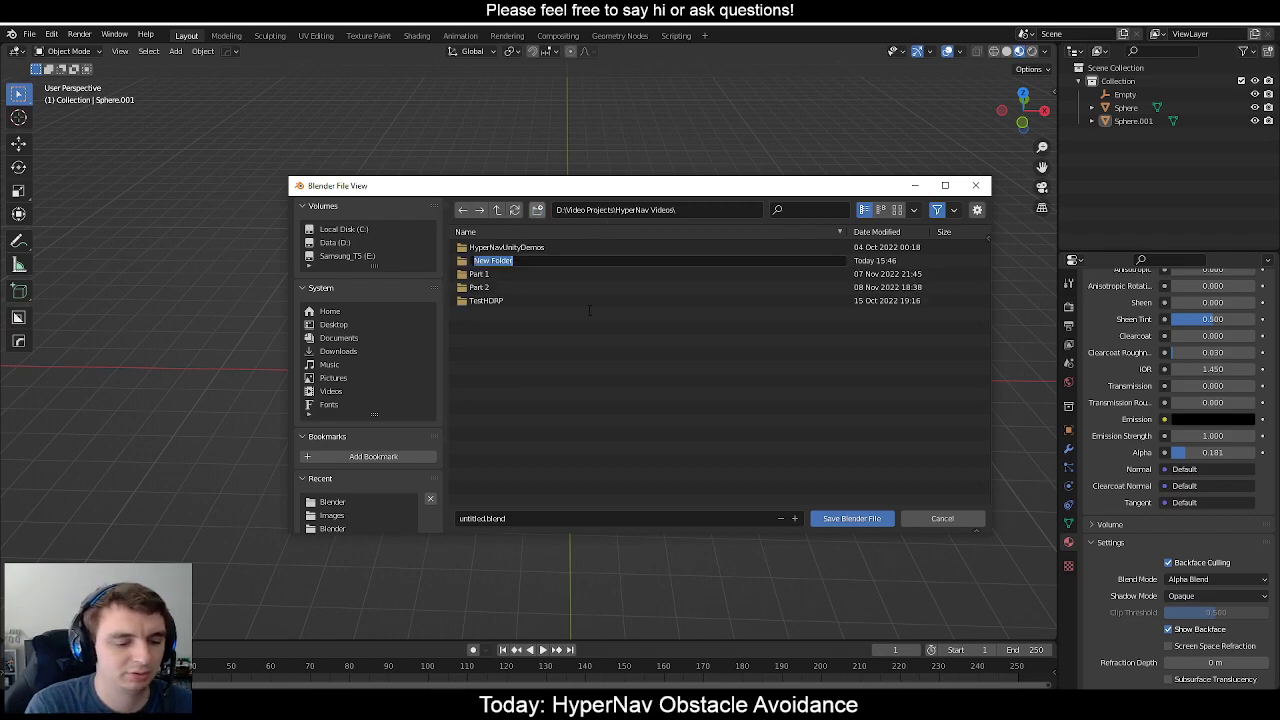
pyautogui.write('Avoidance')
pyautogui.press('Return')
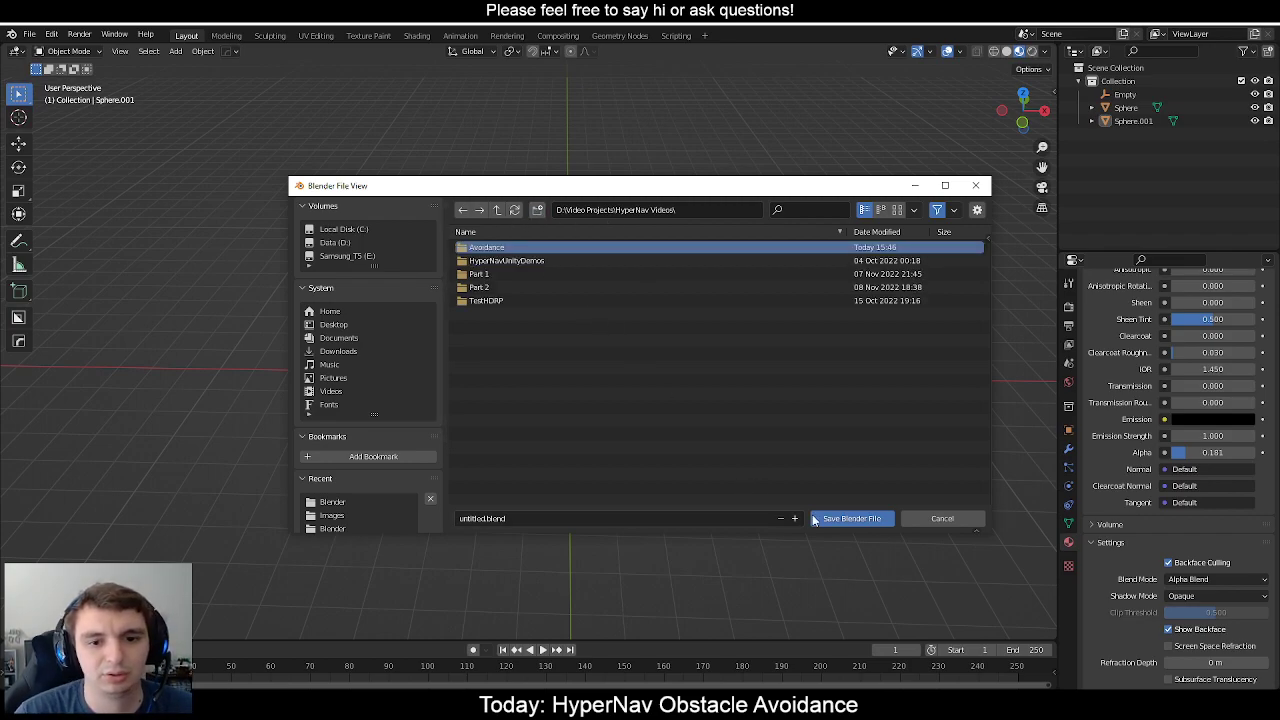
pyautogui.doubleClick(660, 247)
# Create a subfolder named Blender and a second new folder inside Avoidance.
pyautogui.click(535, 210)
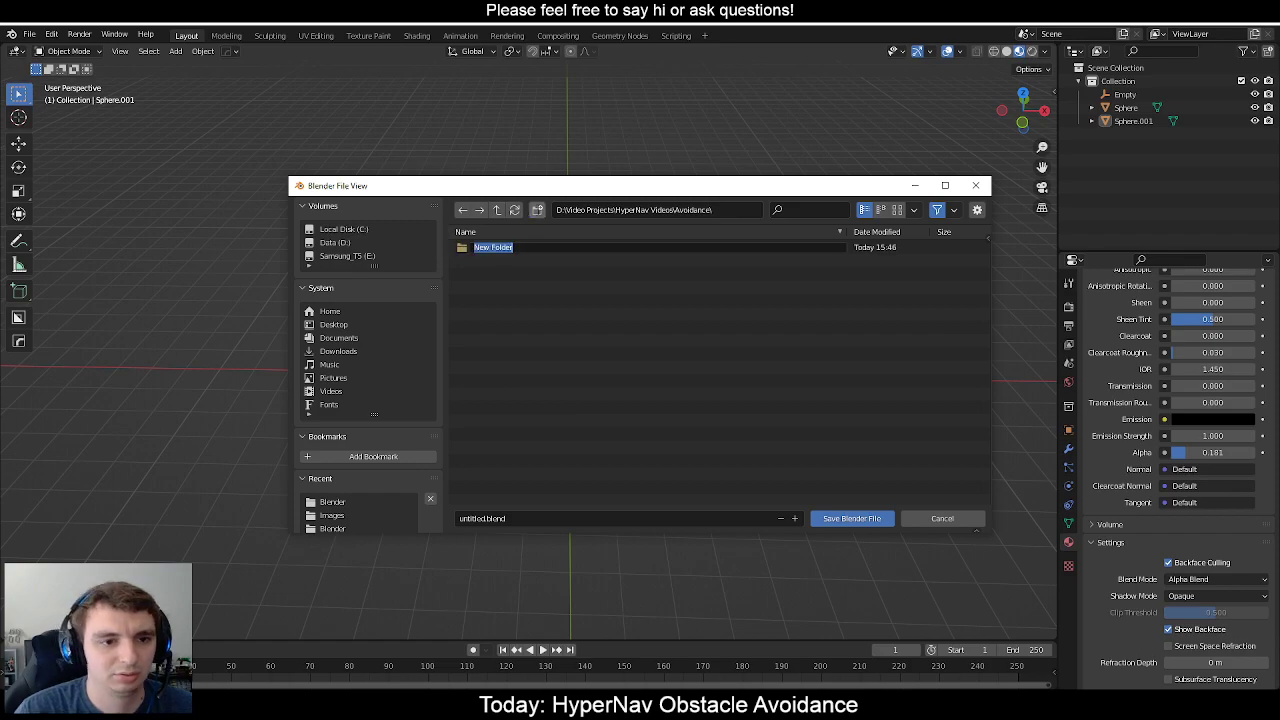
pyautogui.write('Blender')
pyautogui.press('Return')
pyautogui.click(537, 210)
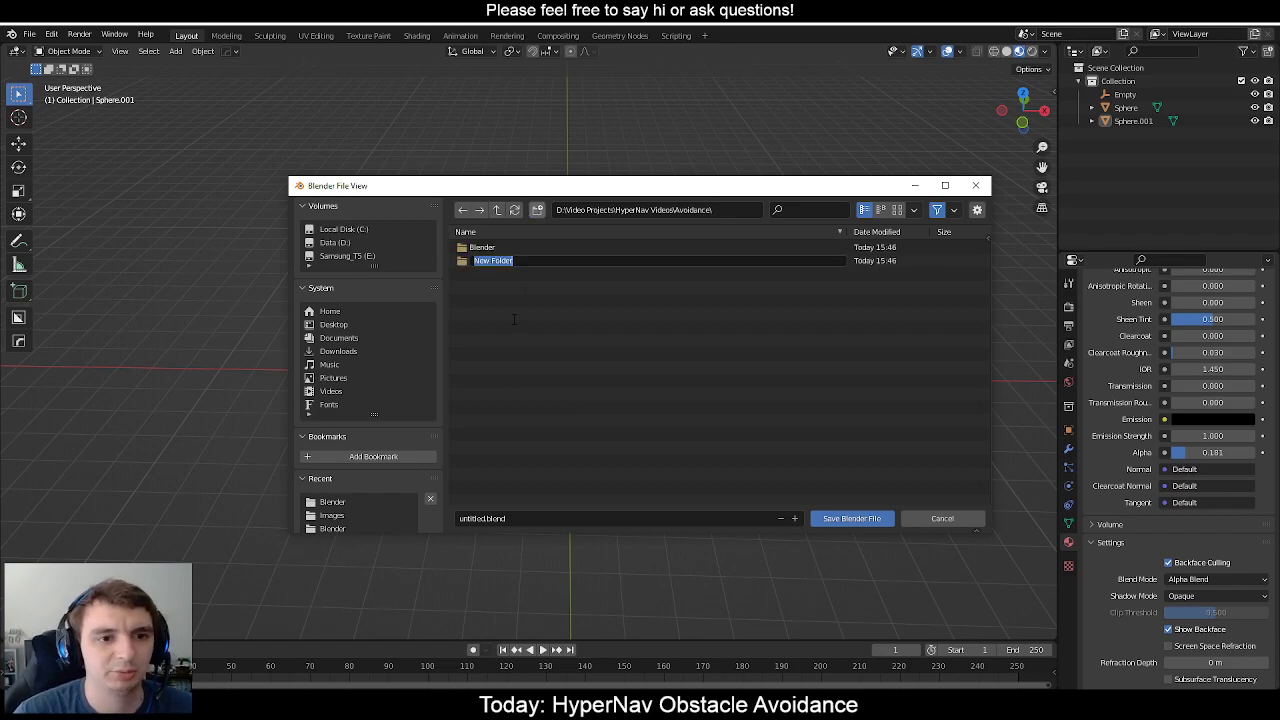
pyautogui.press('Return')
# Save the file as AvoidanceCone in the Blender subfolder.
pyautogui.doubleClick(506, 247)
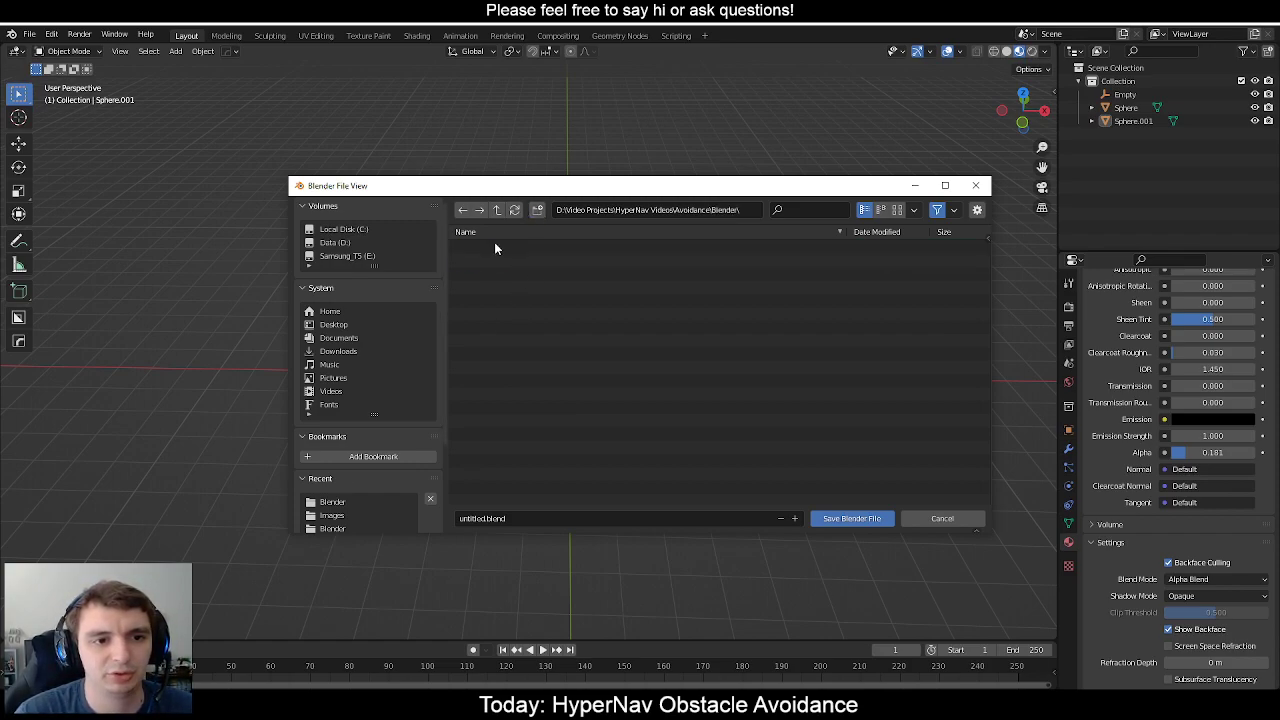
pyautogui.click(554, 516)
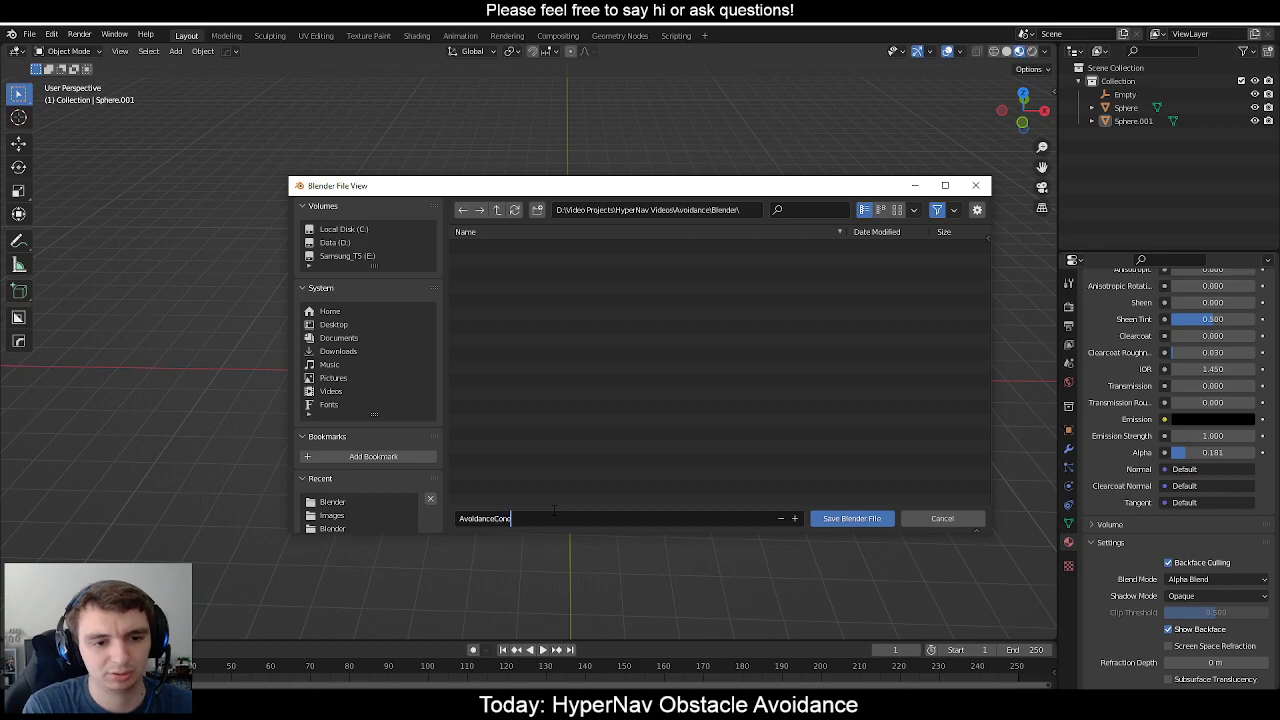
pyautogui.press('Return')
# Add a cone at the origin and move its mesh -1 m along Z so the apex sits on the object origin.
pyautogui.moveTo(539, 317); pyautogui.dragTo(600, 358, button='middle')
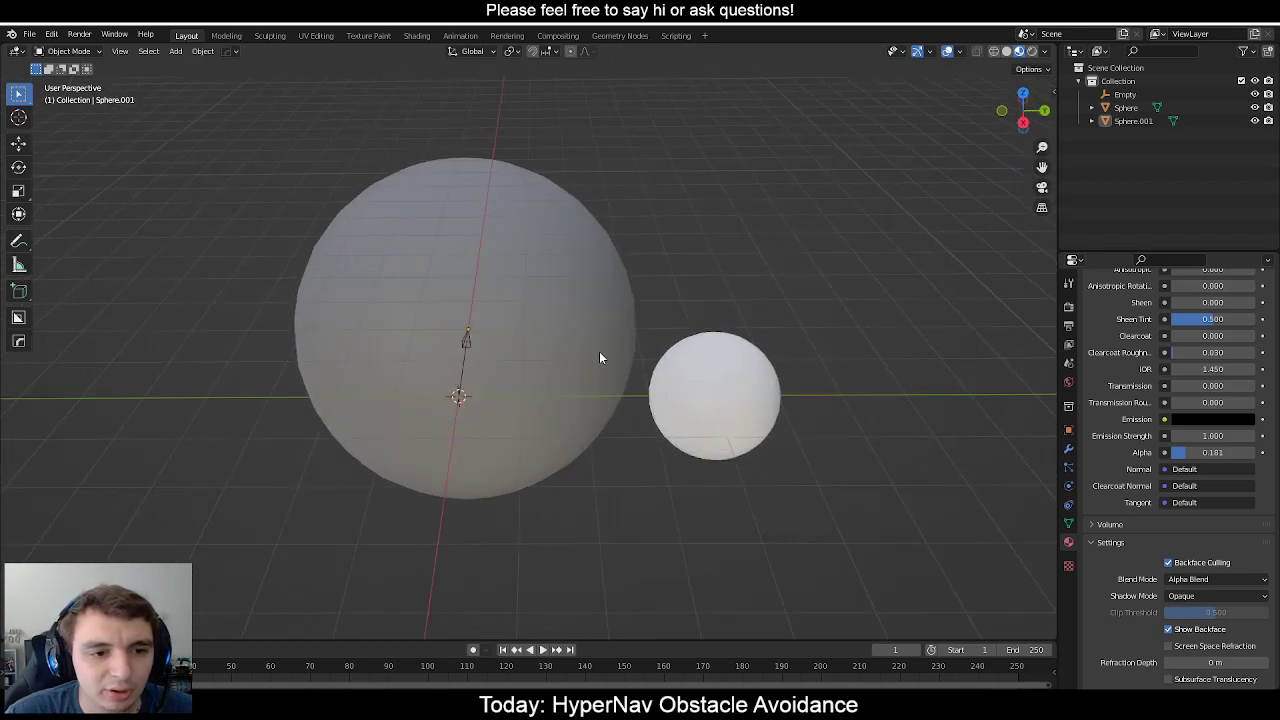
pyautogui.hotkey('shift', 'a')
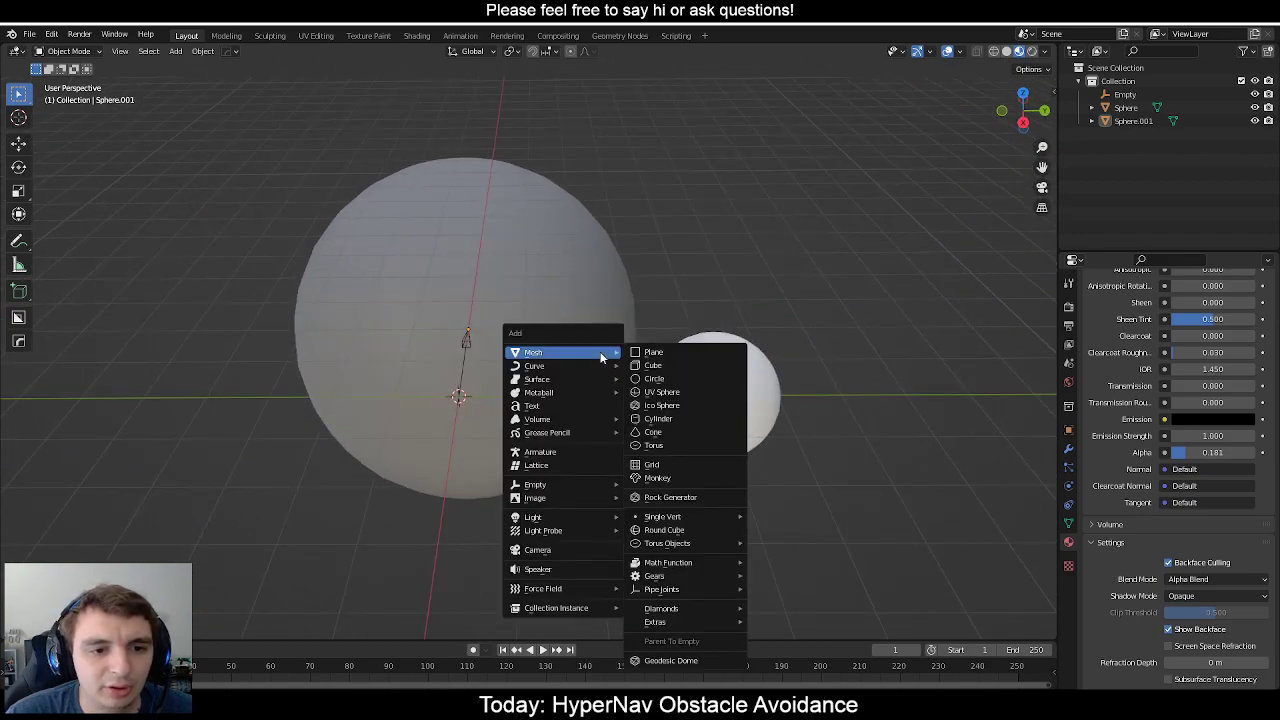
pyautogui.click(653, 431)
pyautogui.scroll(-2, 627, 374)
pyautogui.scroll(2, 600, 345)
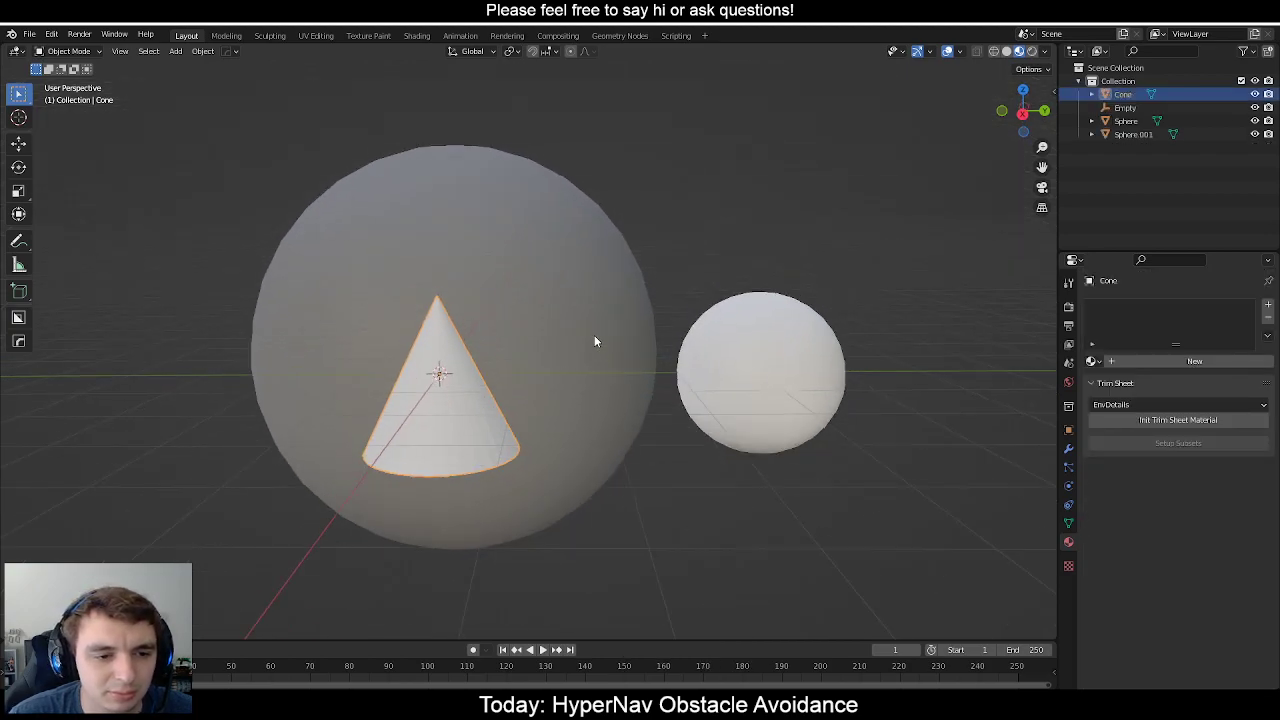
pyautogui.press('Tab')
pyautogui.press('g')
pyautogui.press('z')
pyautogui.press('Escape')
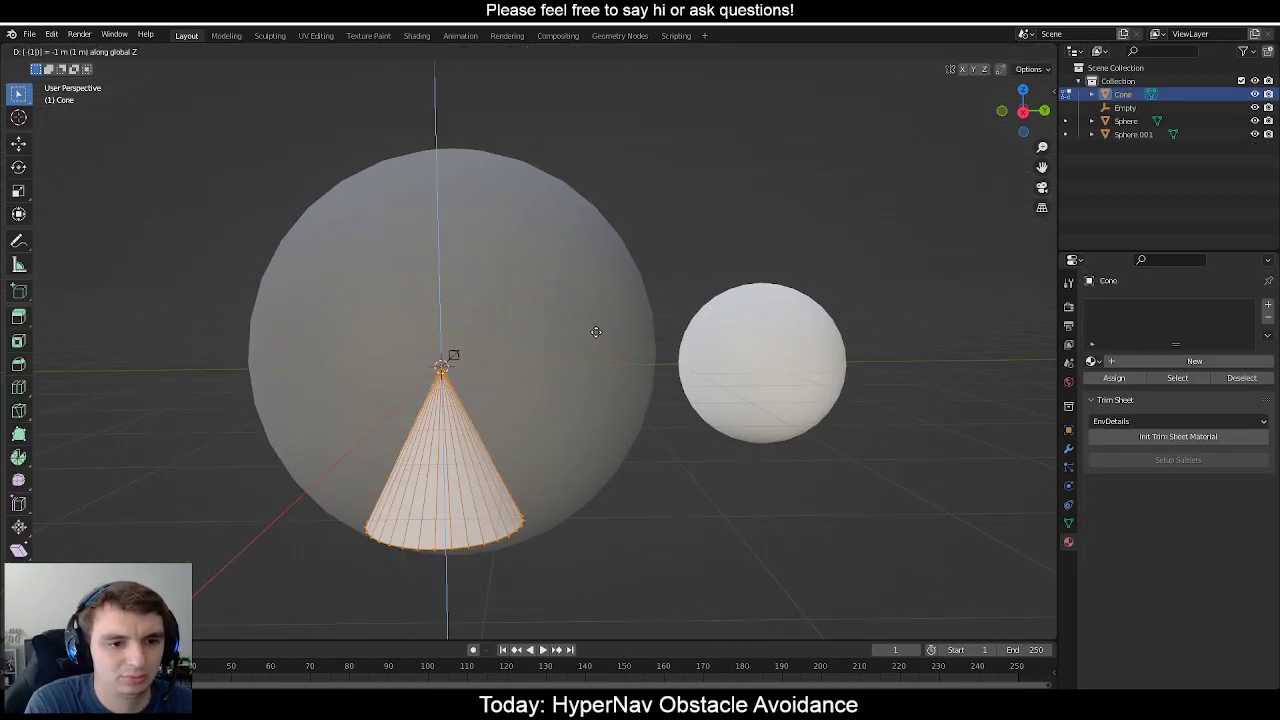
pyautogui.press('Tab')
# Rotate the cone object 90° about the X axis.
pyautogui.press('r')
pyautogui.press('x')
pyautogui.press('9')
pyautogui.press('0')
pyautogui.press('Return')
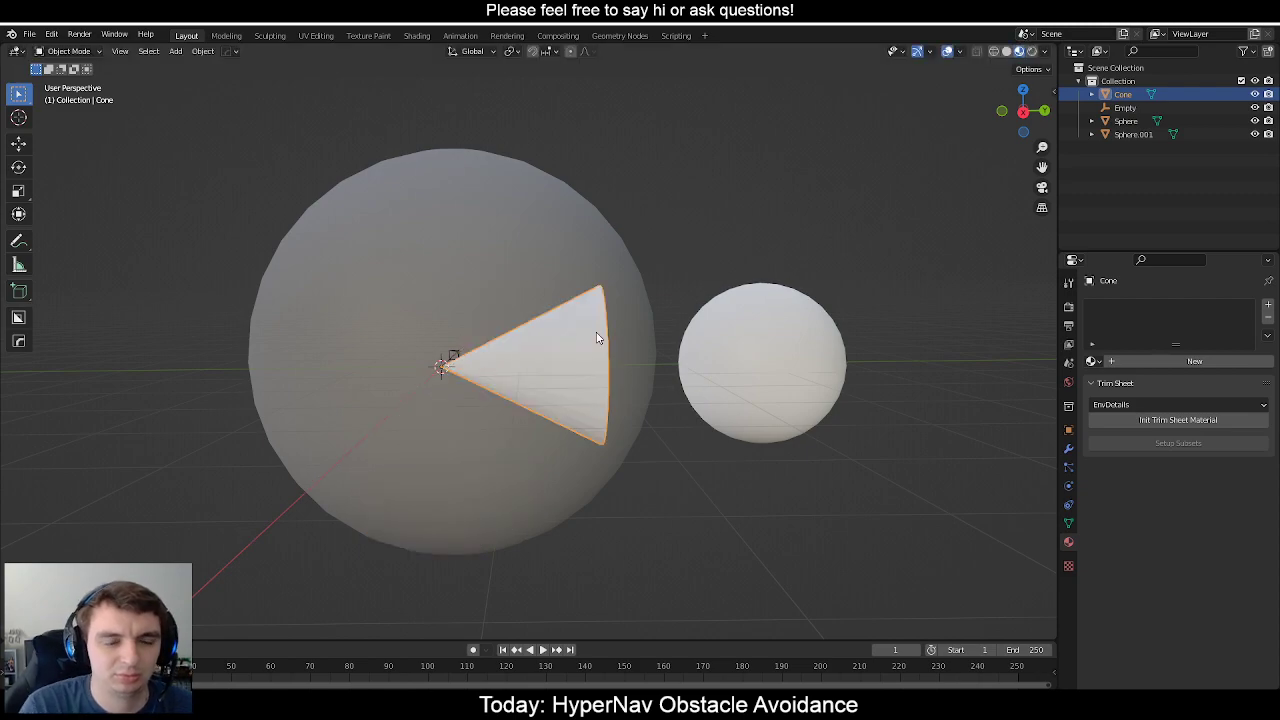
# Set the pivot point to the 3D Cursor and stretch the cone's mesh along Y by about 1.92 to reach the small sphere.
pyautogui.keyDown('shift'); pyautogui.moveTo(735, 363); pyautogui.dragTo(635, 383, button='middle'); pyautogui.keyUp('shift')
pyautogui.press('Tab')
pyautogui.press('s')
pyautogui.press('y')
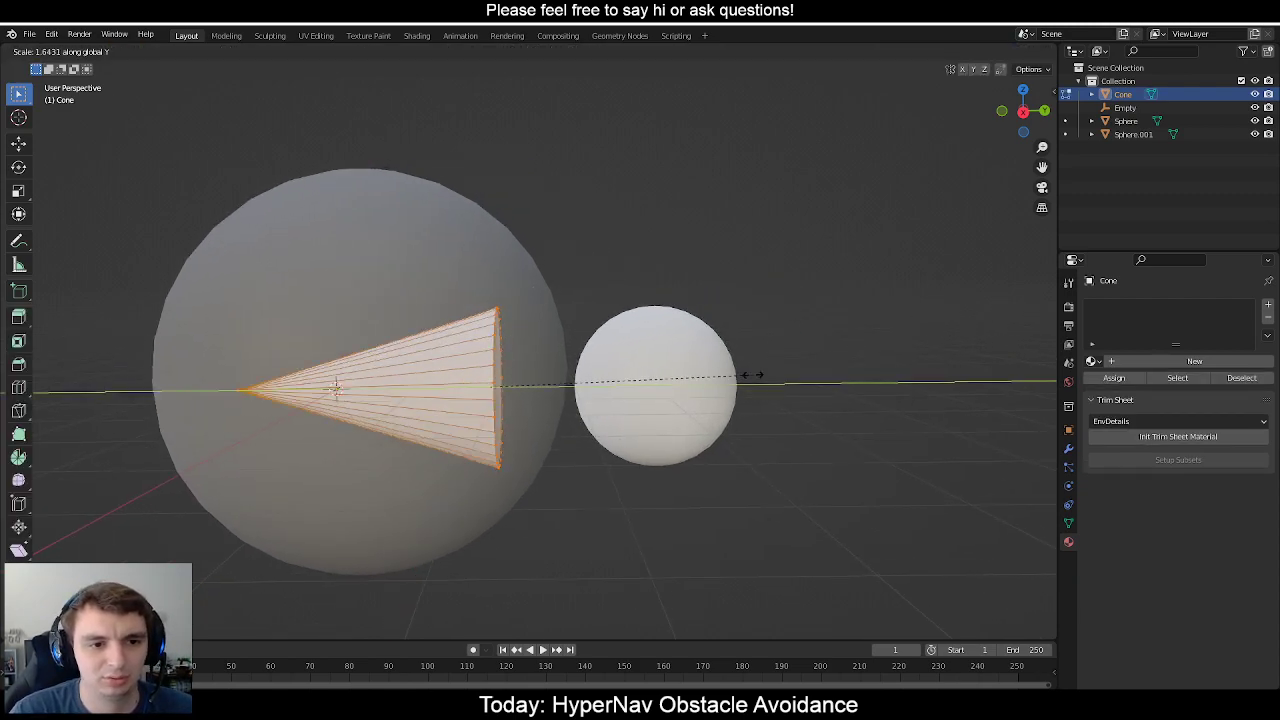
pyautogui.click(754, 373)
pyautogui.hotkey('ctrl', 'z')
pyautogui.click(510, 51)
pyautogui.click(555, 92)
pyautogui.press('s')
pyautogui.press('y')
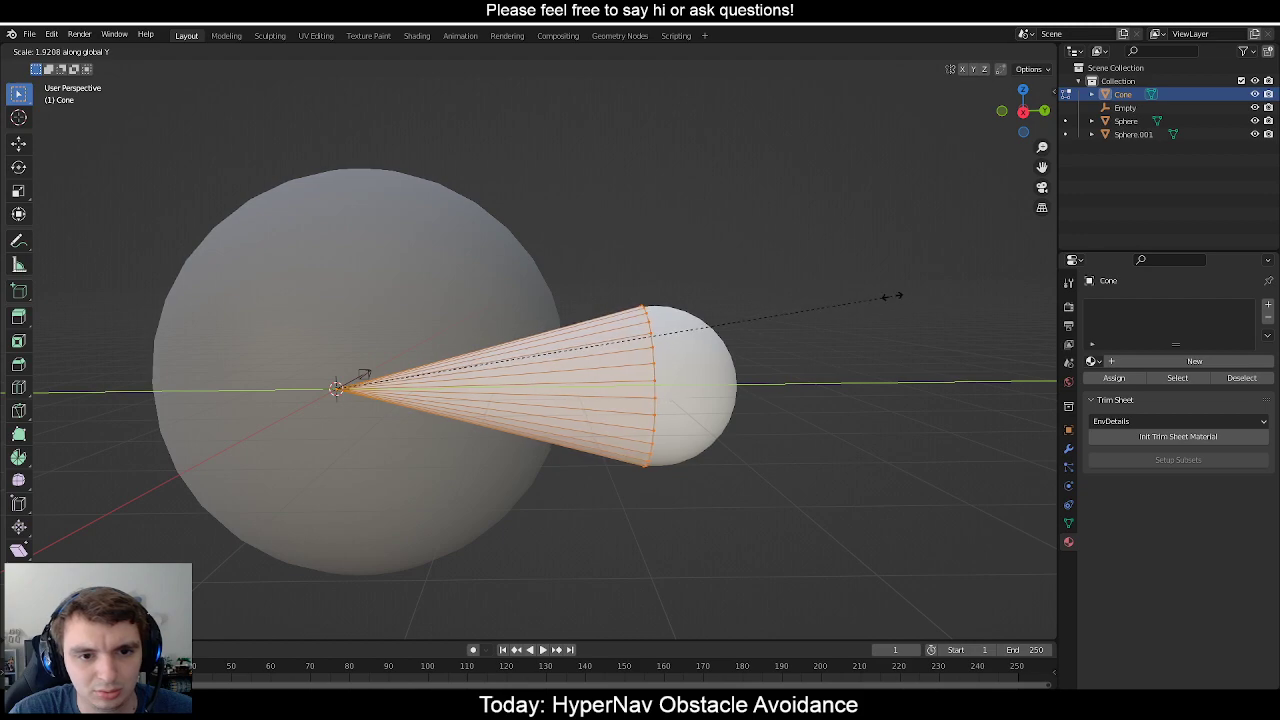
pyautogui.click(896, 302)
pyautogui.moveTo(897, 303)
pyautogui.mouseDown(button='middle')
pyautogui.moveTo(871, 282)
pyautogui.moveTo(908, 308)
pyautogui.moveTo(897, 301)
pyautogui.mouseUp(button='middle')
pyautogui.press('s')
pyautogui.click(904, 308)
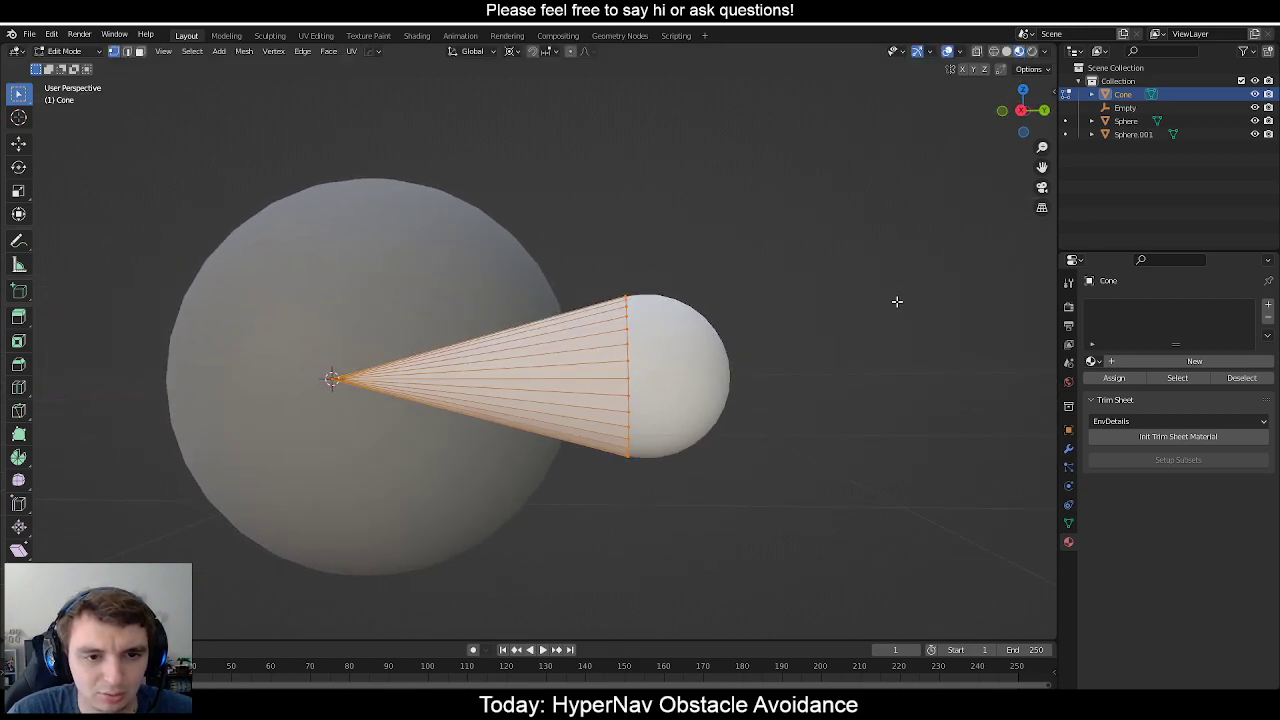
# Change the pivot point, nudge the cone's base ring along Y and scale it to about 0.99 to fit the small sphere.
pyautogui.moveTo(720, 258); pyautogui.dragTo(638, 319, button='middle')
pyautogui.click(516, 52)
pyautogui.click(543, 110)
pyautogui.press('s')
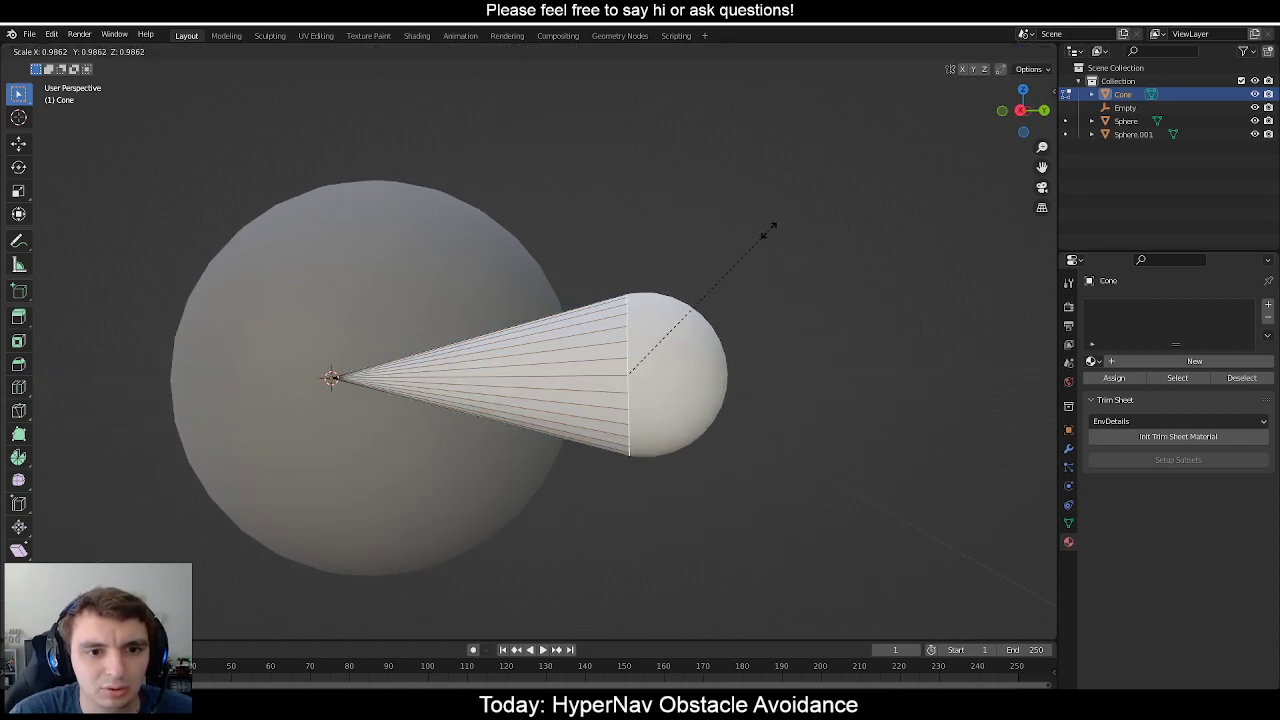
pyautogui.press('g')
pyautogui.press('y')
pyautogui.press('Escape')
pyautogui.press('s')
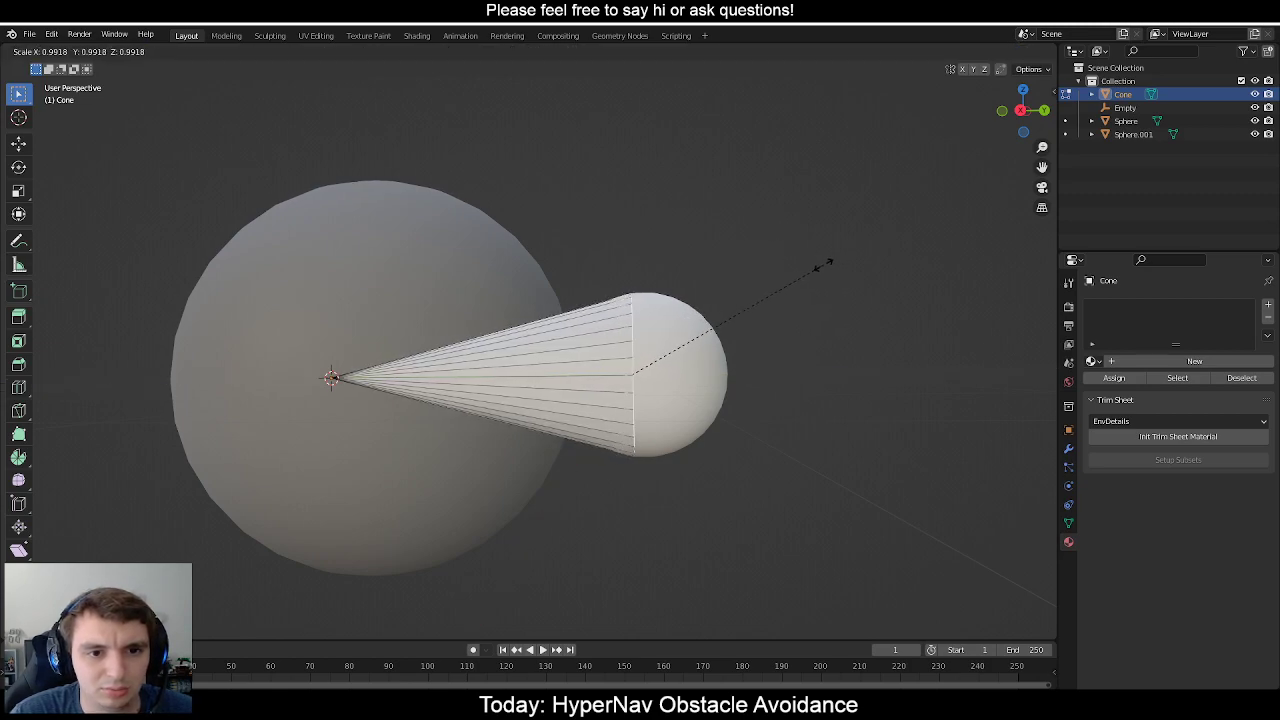
pyautogui.click(826, 265)
pyautogui.press('Tab')
pyautogui.click(790, 252)
# Examine the cone, both spheres and the arrow empty from several angles to compare their positions.
pyautogui.scroll(-2, 585, 267)
pyautogui.moveTo(585, 267); pyautogui.dragTo(509, 408, button='middle')
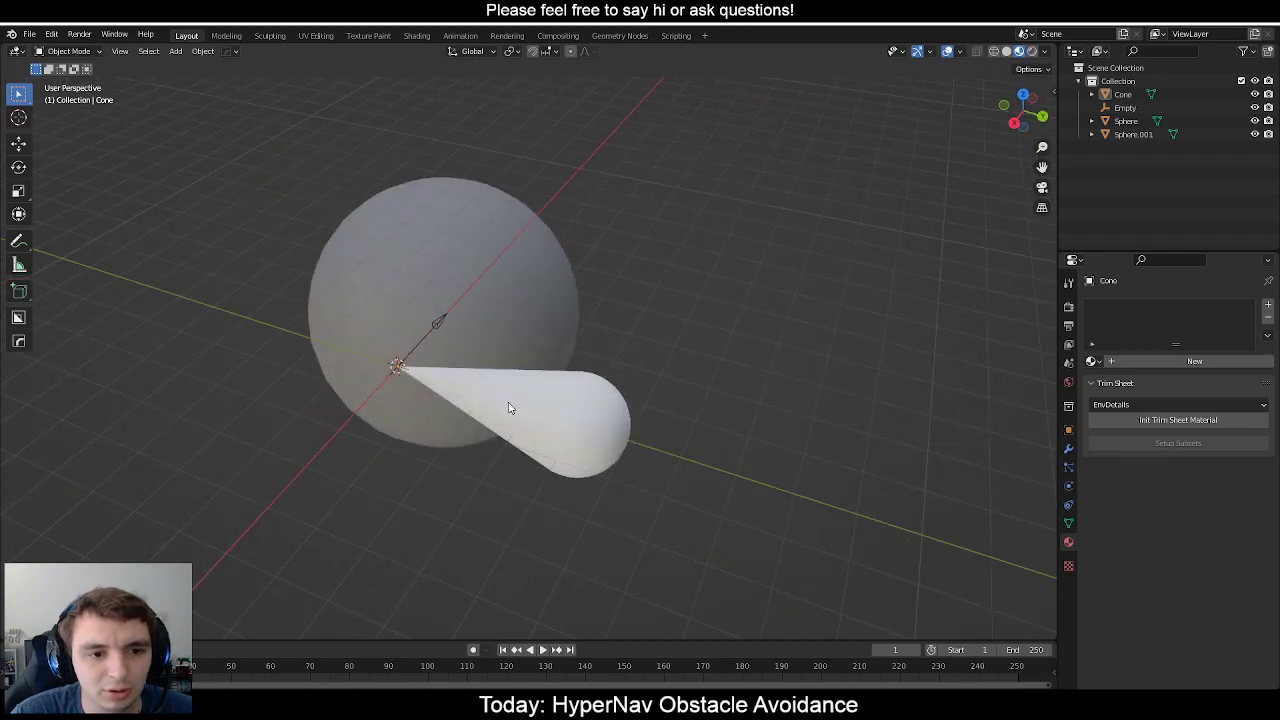
pyautogui.click(490, 323)
pyautogui.moveTo(490, 323); pyautogui.dragTo(668, 370, button='middle')
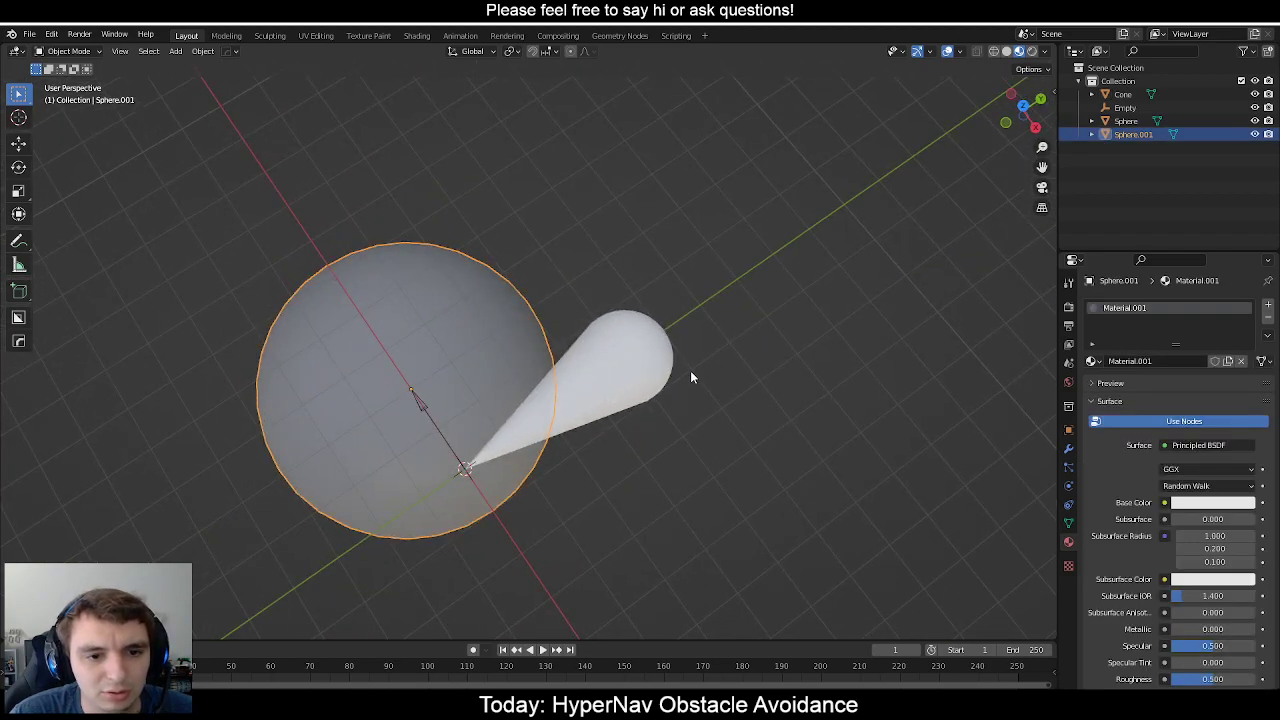
pyautogui.click(664, 349)
pyautogui.click(426, 414)
pyautogui.moveTo(426, 414); pyautogui.dragTo(526, 427, button='middle')
pyautogui.scroll(5, 526, 427)
pyautogui.scroll(-5, 546, 346)
pyautogui.moveTo(546, 346); pyautogui.dragTo(520, 424, button='middle')
pyautogui.click(459, 403)
pyautogui.scroll(-3, 469, 372)
pyautogui.scroll(4, 520, 424)
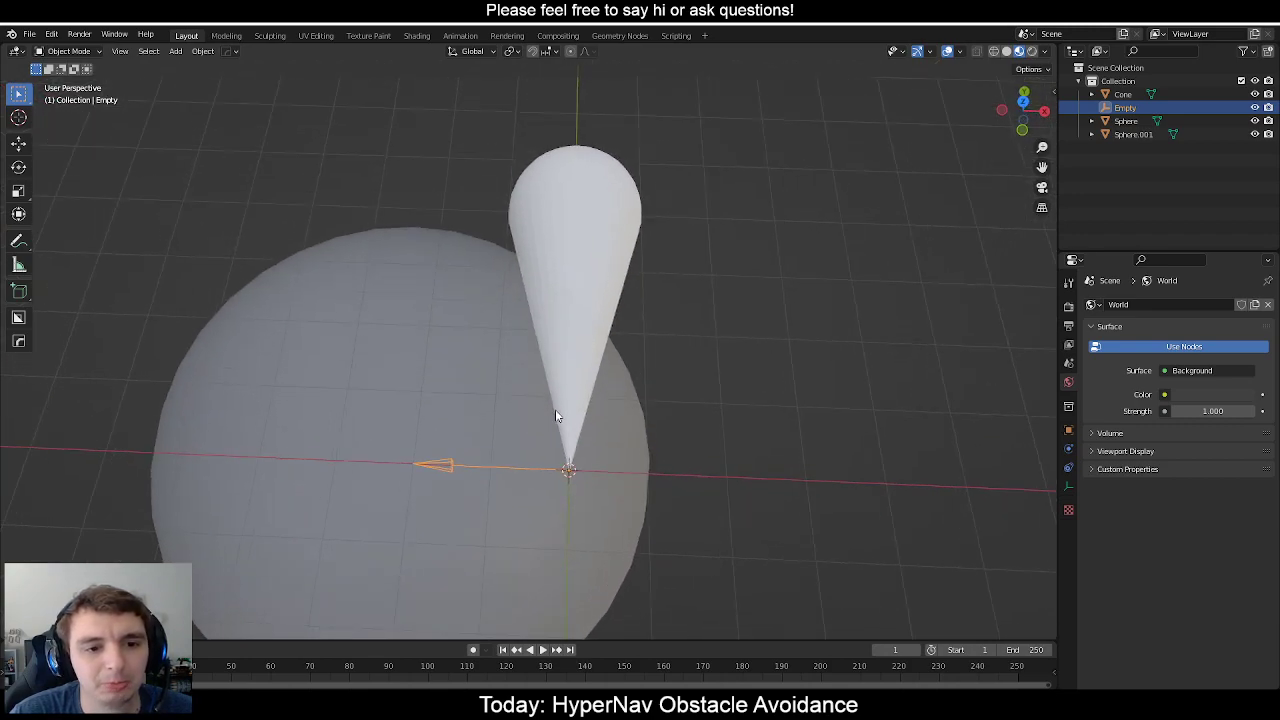
pyautogui.scroll(-4, 555, 412)
pyautogui.scroll(2, 553, 418)
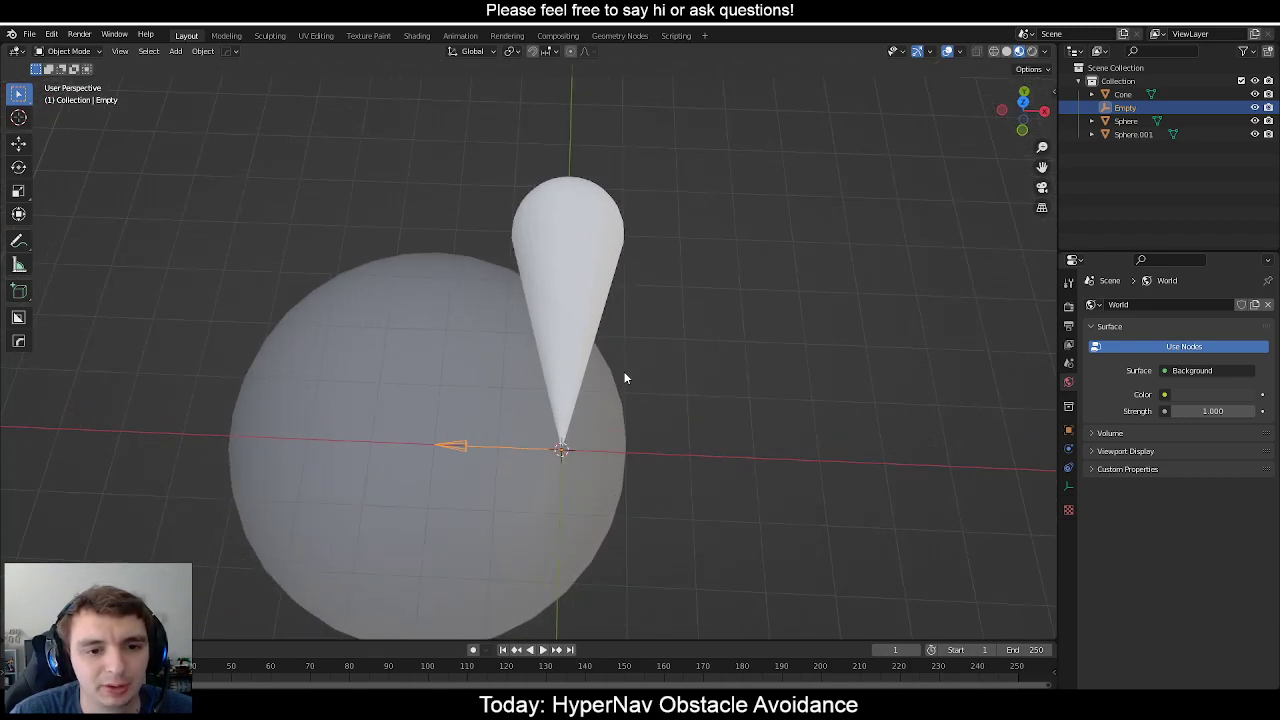
pyautogui.moveTo(619, 460); pyautogui.dragTo(597, 446, button='middle')
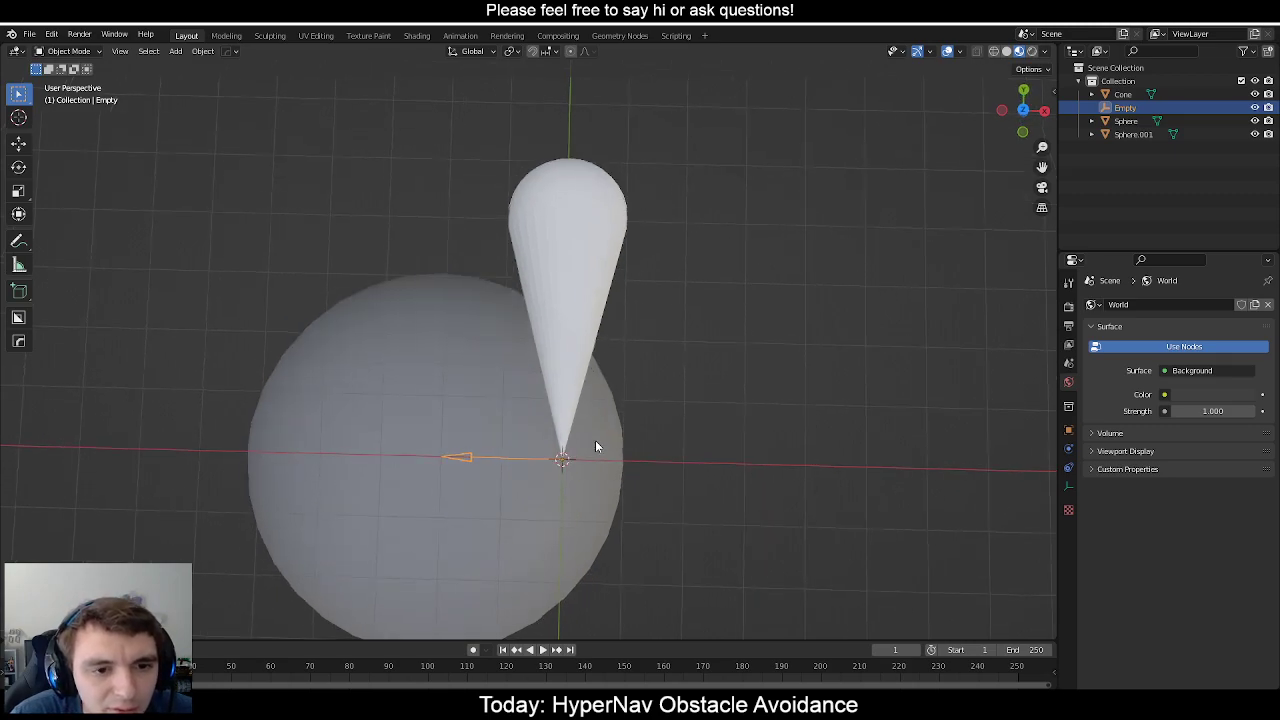
# Duplicate the arrow empty along X so the copy starts at the first arrow's tip.
pyautogui.moveTo(574, 368); pyautogui.dragTo(624, 435, button='middle')
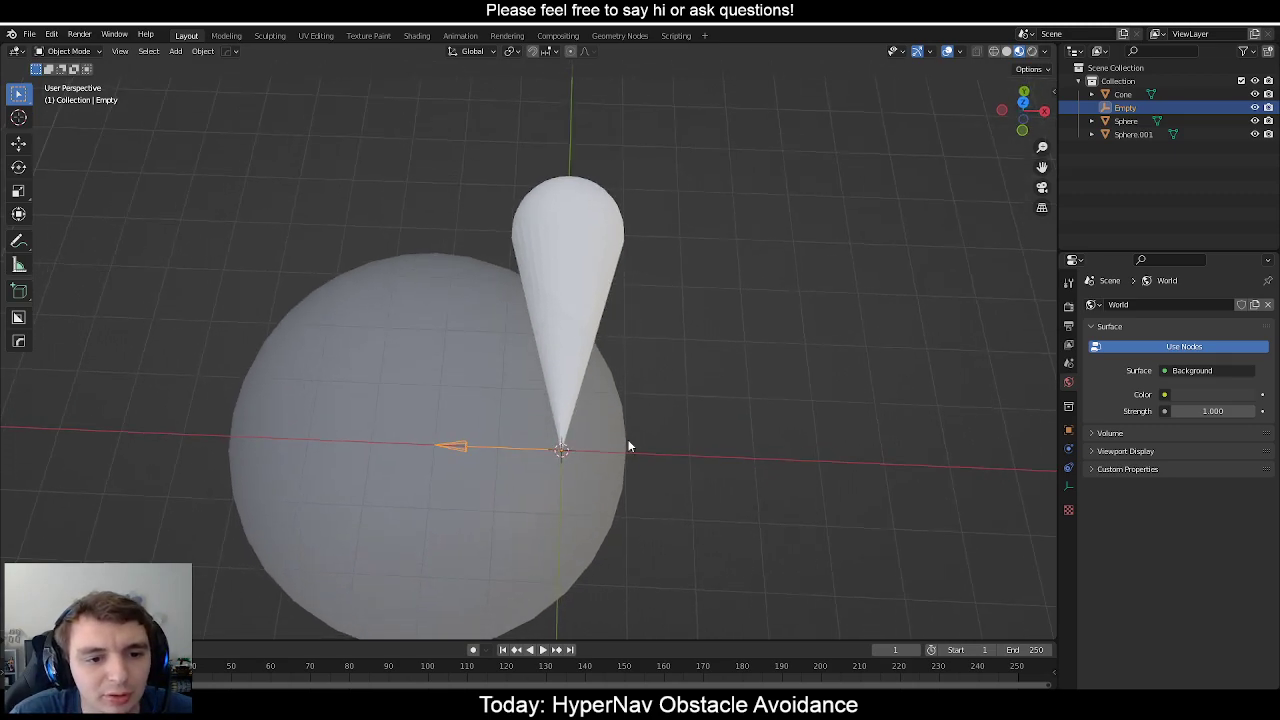
pyautogui.hotkey('shift', 'd')
pyautogui.press('x')
pyautogui.click(514, 392)
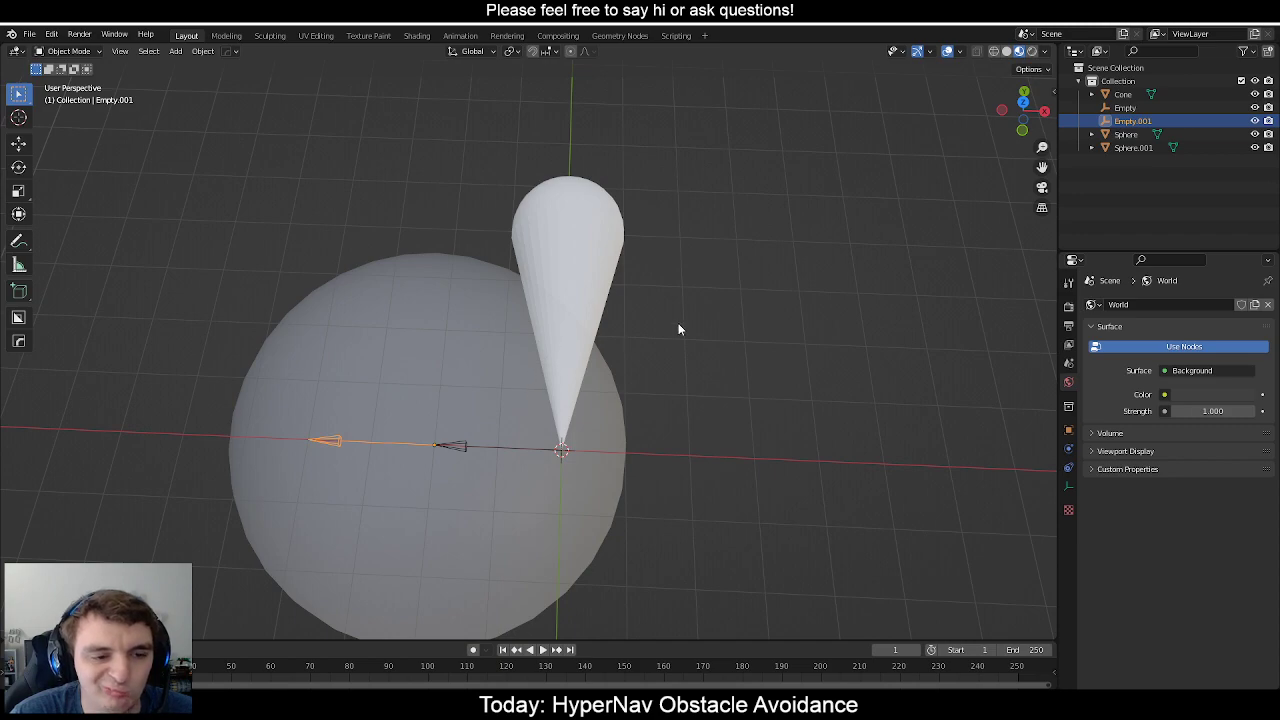
# Rotate the duplicated arrow -135° about global Z and fine-tune its angle about the same axis.
pyautogui.press('r')
pyautogui.press('z')
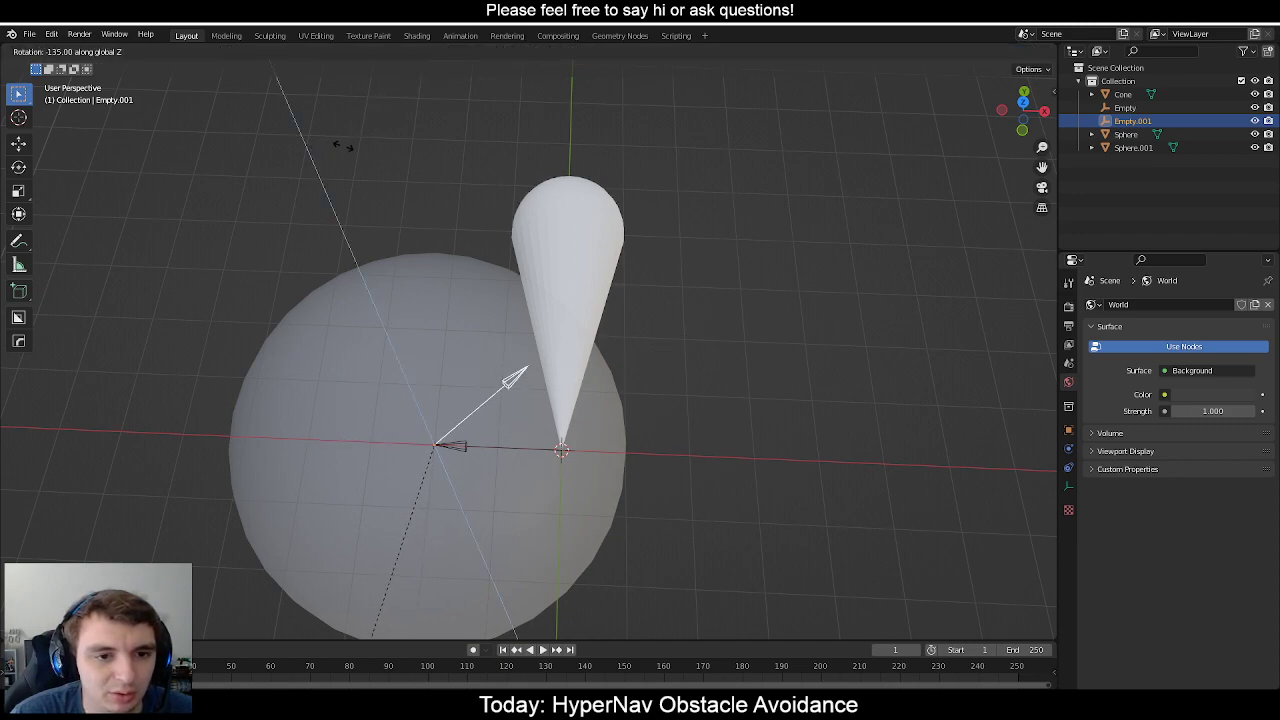
pyautogui.click(343, 146)
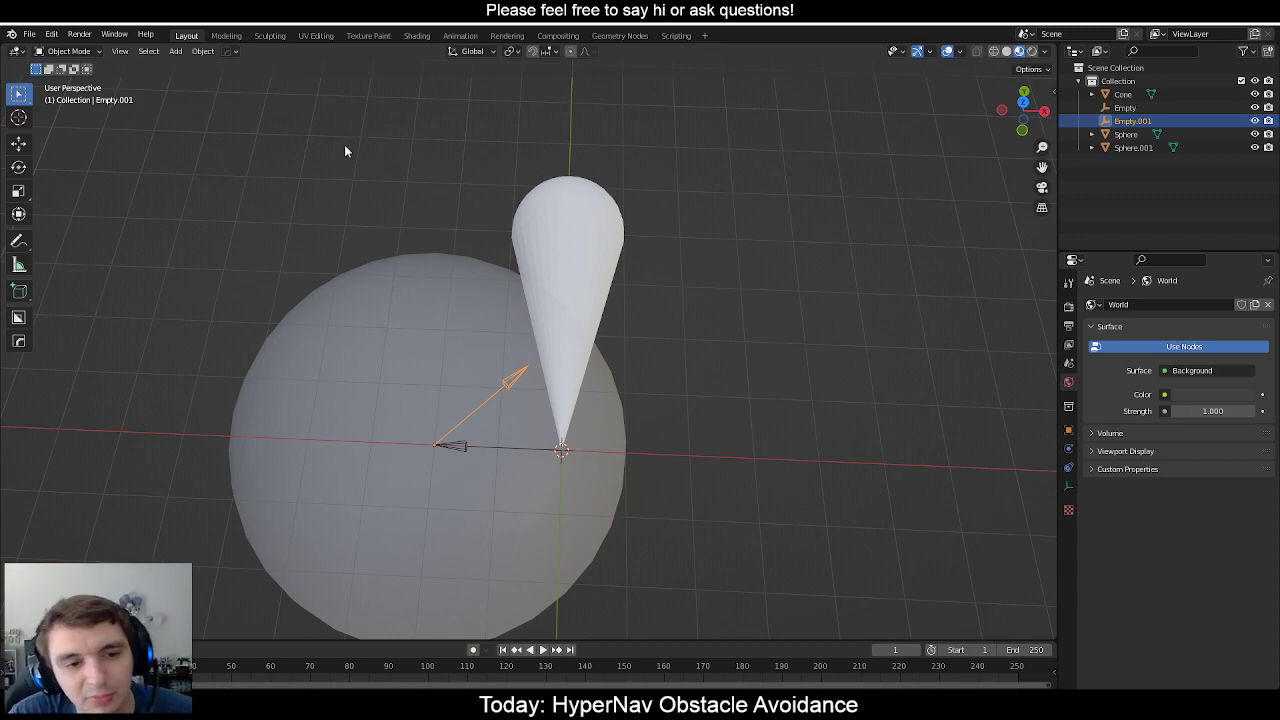
pyautogui.moveTo(795, 247); pyautogui.dragTo(808, 314, button='middle')
pyautogui.press('r')
pyautogui.press('z')
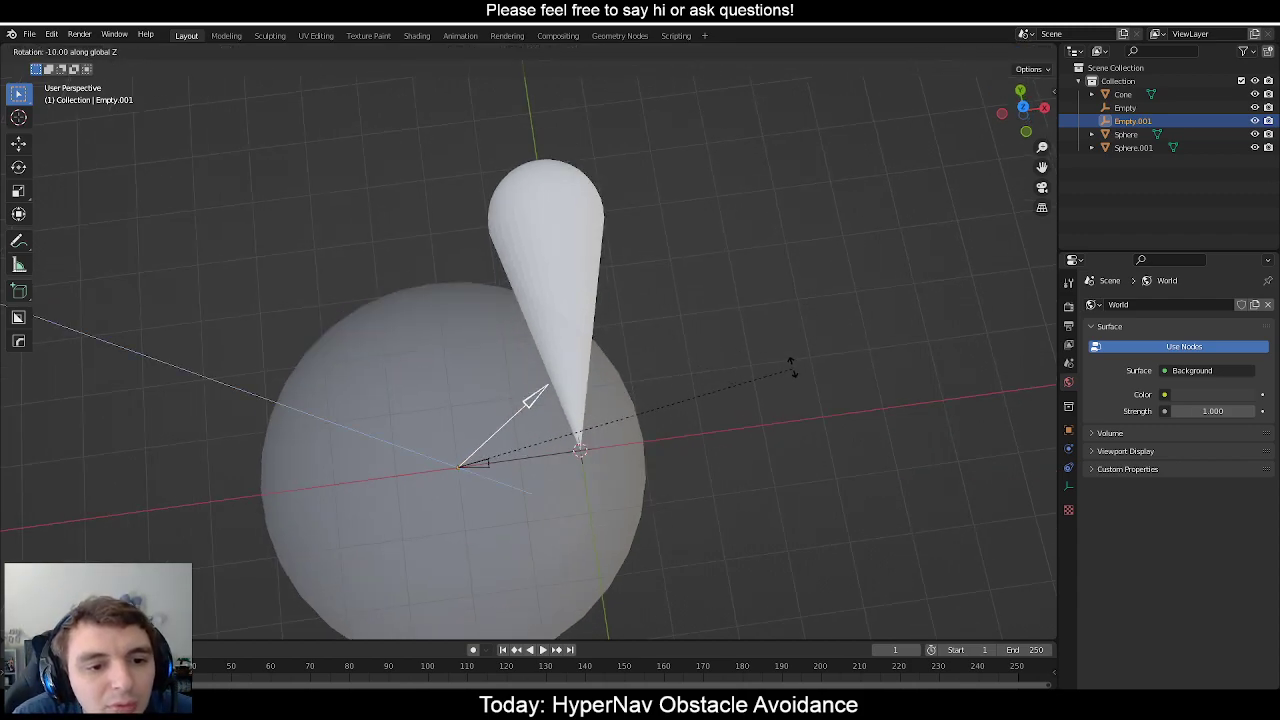
pyautogui.click(795, 347)
pyautogui.moveTo(735, 369); pyautogui.dragTo(650, 245, button='middle')
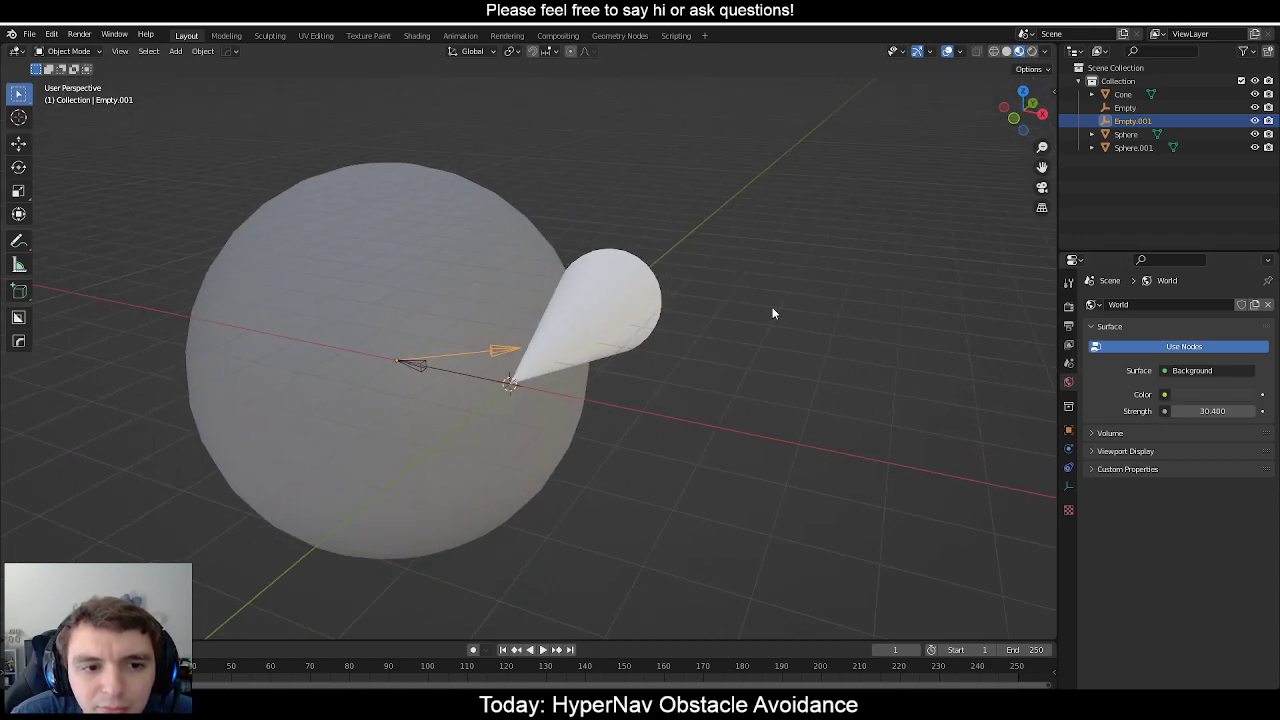
pyautogui.moveTo(770, 298); pyautogui.dragTo(790, 330, button='middle')
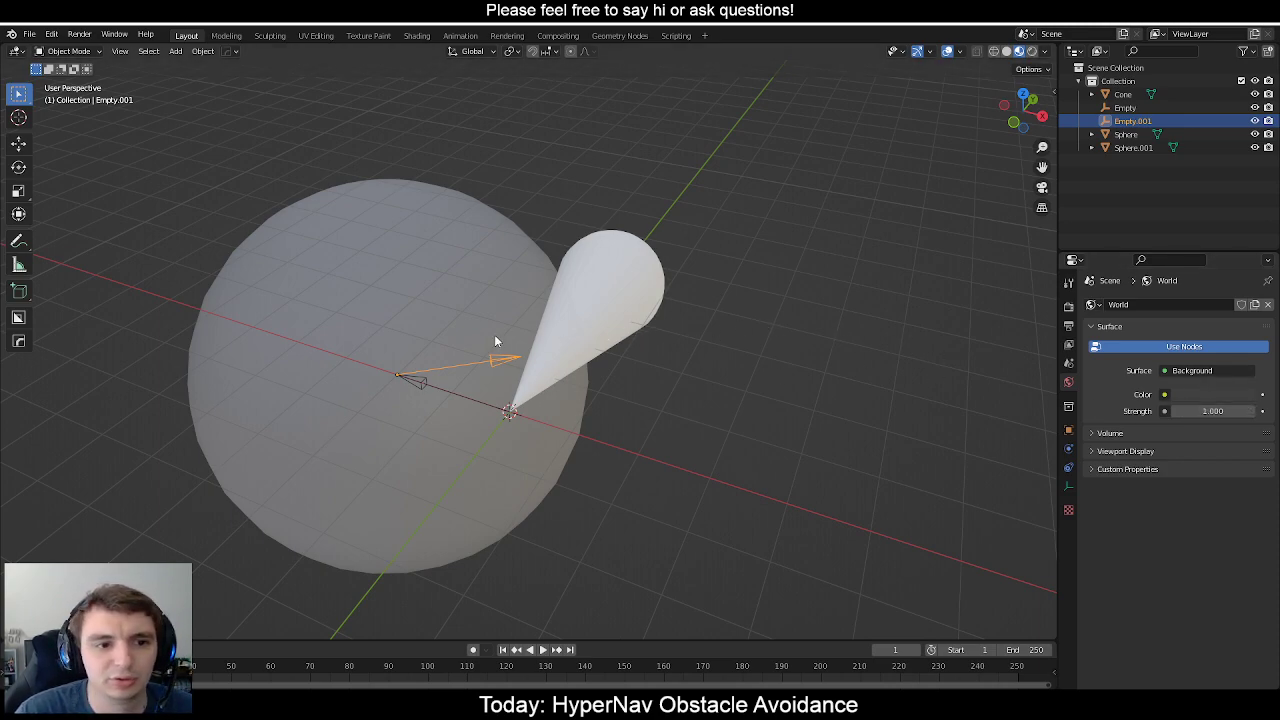
# Set the display size of the duplicated arrow empty to 3.
pyautogui.click(1069, 487)
pyautogui.write('4')
pyautogui.press('Return')
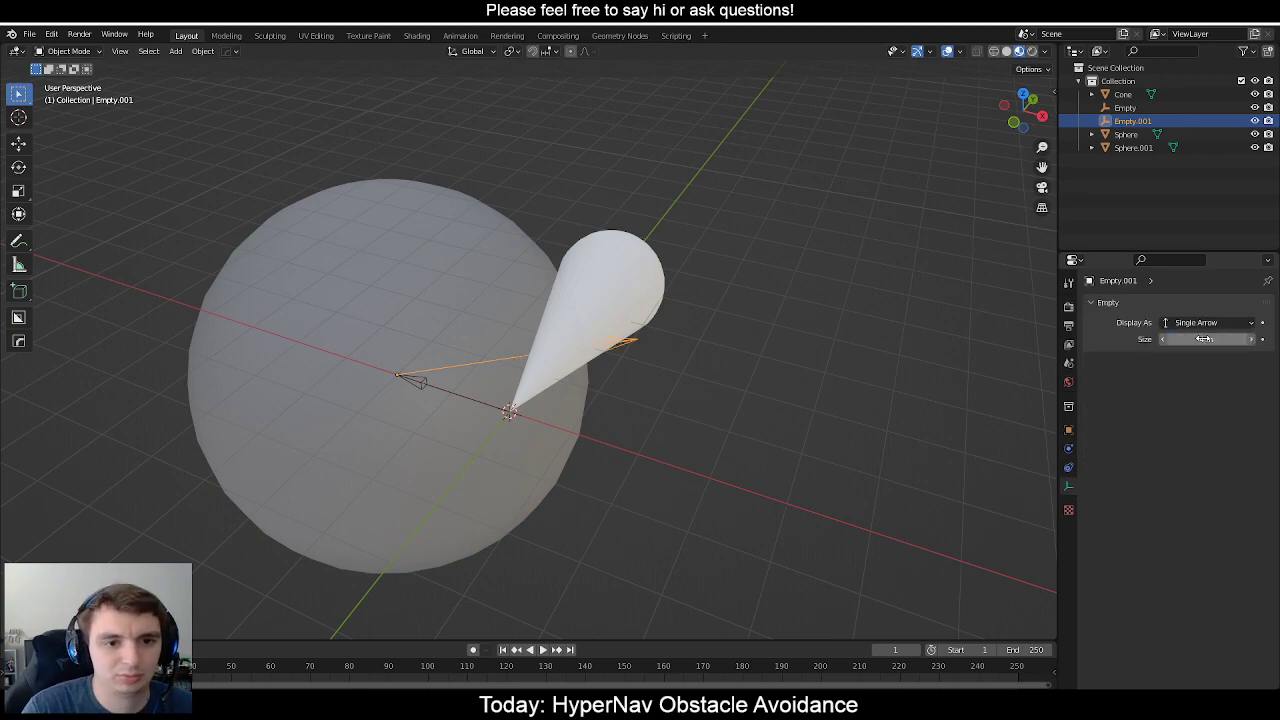
pyautogui.write('3')
pyautogui.press('Return')
# Assign the existing translucent Material.001 to the cone.
pyautogui.scroll(4, 583, 349)
pyautogui.moveTo(583, 349); pyautogui.dragTo(735, 334, button='middle')
pyautogui.click(572, 333)
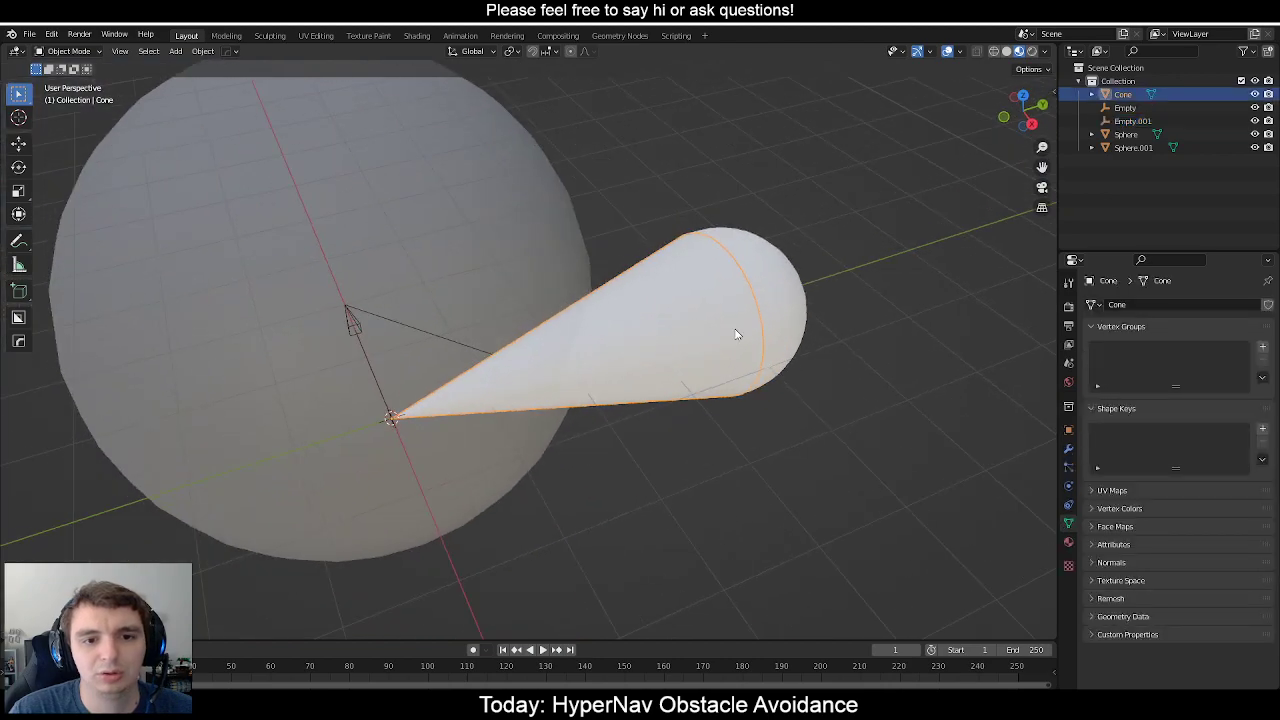
pyautogui.click(1068, 541)
pyautogui.click(1100, 361)
pyautogui.click(1110, 391)
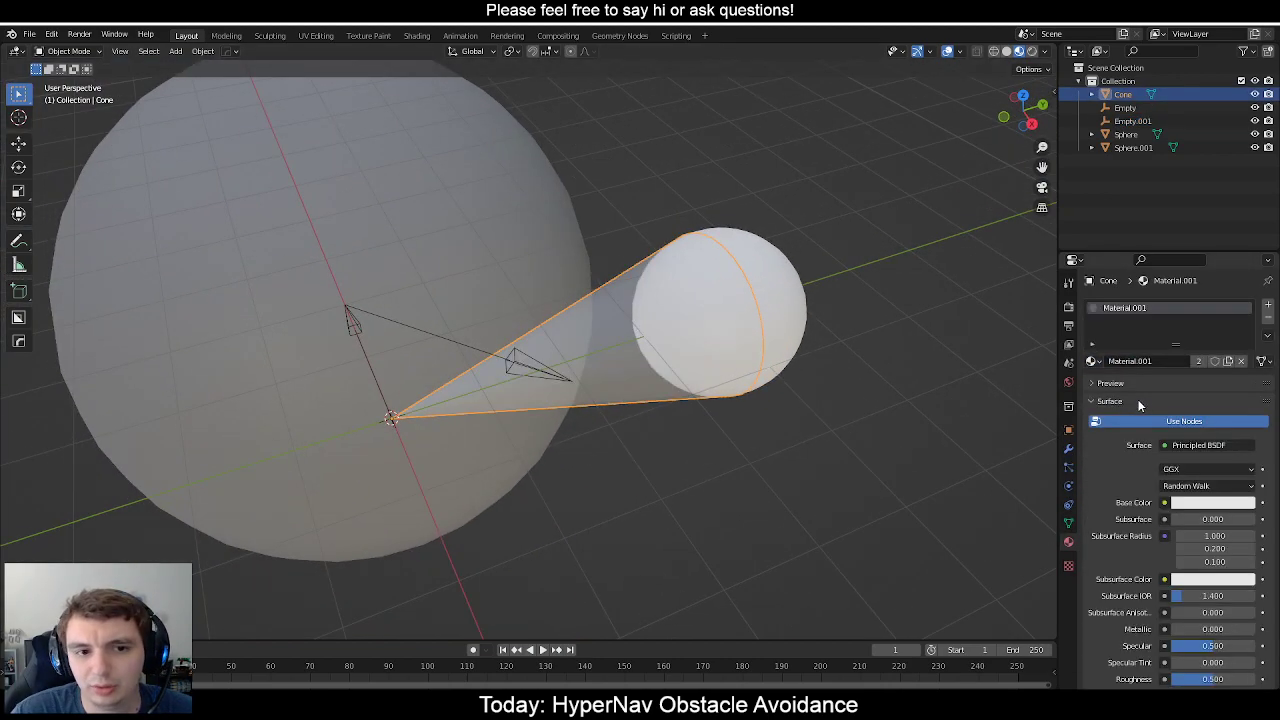
pyautogui.click(808, 373)
pyautogui.moveTo(808, 373); pyautogui.dragTo(591, 401, button='middle')
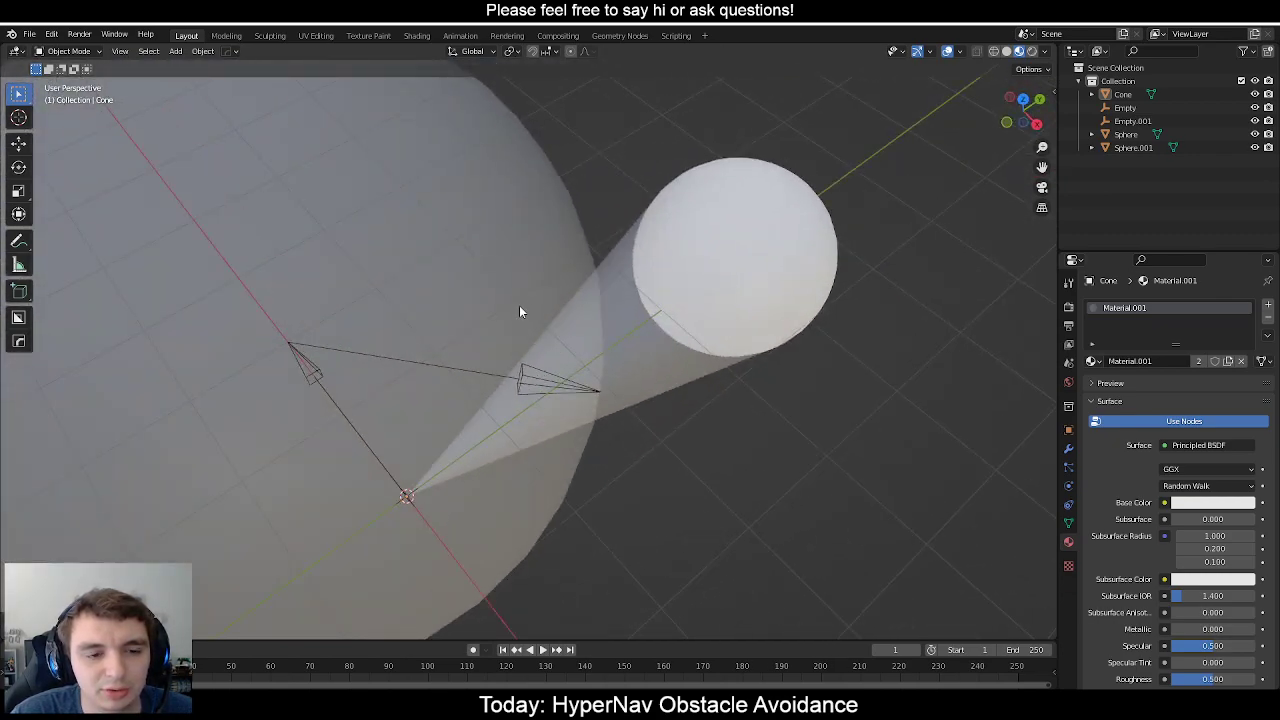
# Examine where the cone crosses the large sphere's surface near the second arrow's tip.
pyautogui.click(524, 318)
pyautogui.moveTo(534, 294)
pyautogui.mouseDown(button='middle')
pyautogui.moveTo(506, 283)
pyautogui.moveTo(602, 418)
pyautogui.moveTo(650, 441)
pyautogui.moveTo(580, 305)
pyautogui.moveTo(531, 293)
pyautogui.moveTo(592, 356)
pyautogui.moveTo(577, 354)
pyautogui.moveTo(668, 357)
pyautogui.moveTo(573, 368)
pyautogui.moveTo(531, 274)
pyautogui.mouseUp(button='middle')
pyautogui.click(531, 293)
pyautogui.click(590, 356)
pyautogui.keyDown('shift'); pyautogui.click(611, 322); pyautogui.keyUp('shift')
pyautogui.scroll(-3, 600, 353)
pyautogui.moveTo(599, 347); pyautogui.dragTo(520, 282, button='middle')
pyautogui.moveTo(587, 266); pyautogui.dragTo(582, 362, button='middle')
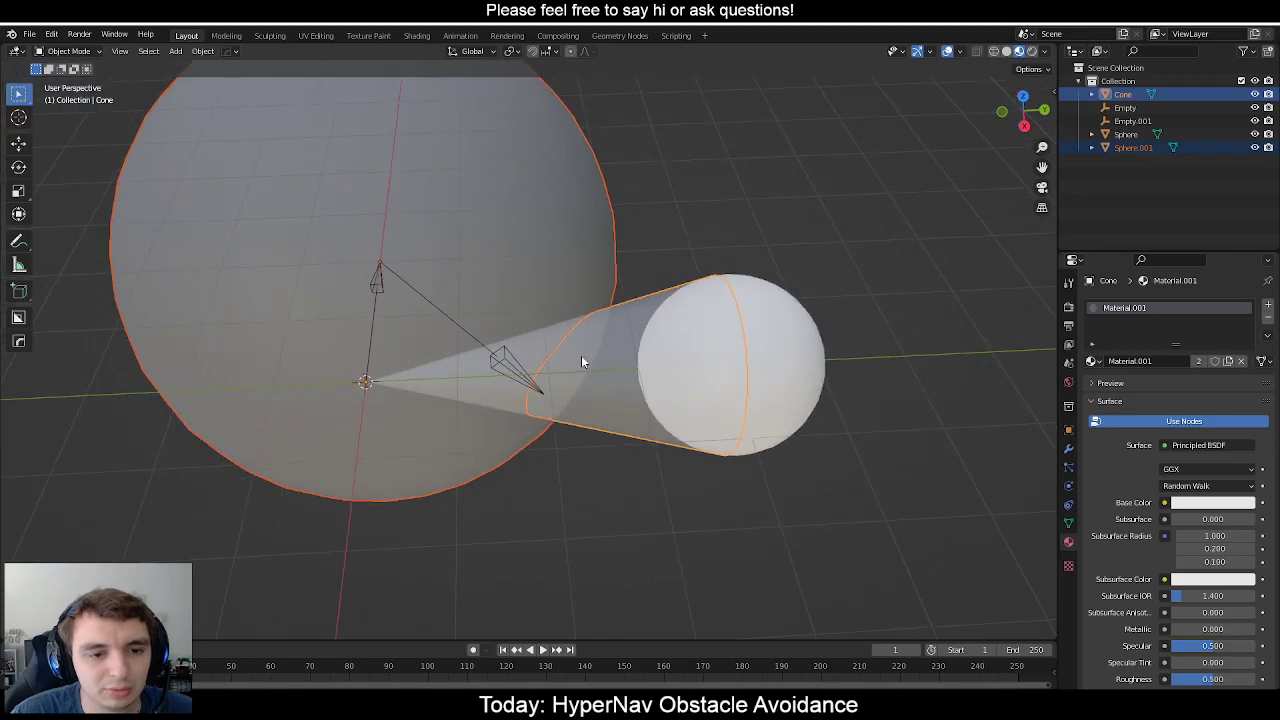
# Duplicate the large translucent sphere in place.
pyautogui.click(592, 257)
pyautogui.scroll(-1, 694, 271)
pyautogui.moveTo(694, 271); pyautogui.dragTo(718, 265, button='middle')
pyautogui.hotkey('shift', 'd')
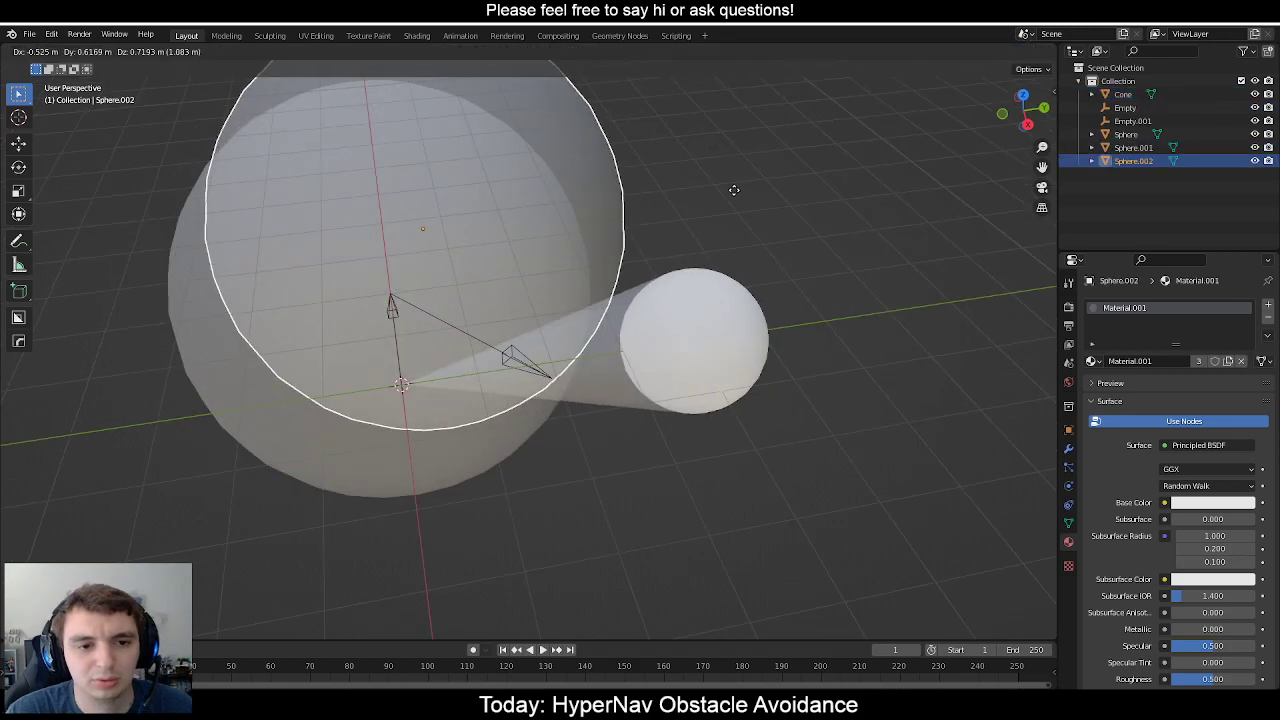
pyautogui.rightClick(736, 191)
# Add a Boolean modifier set to Intersect with the cone to the duplicated sphere and apply it.
pyautogui.click(1068, 450)
pyautogui.click(1127, 303)
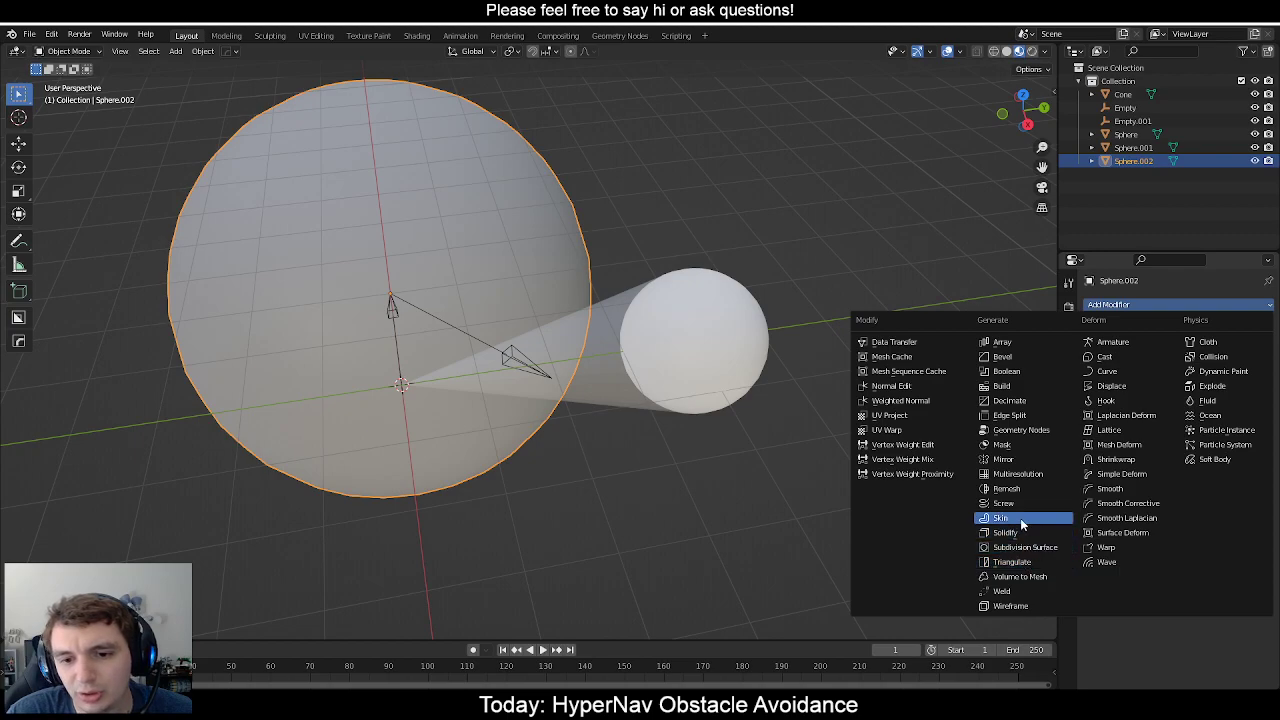
pyautogui.click(1018, 375)
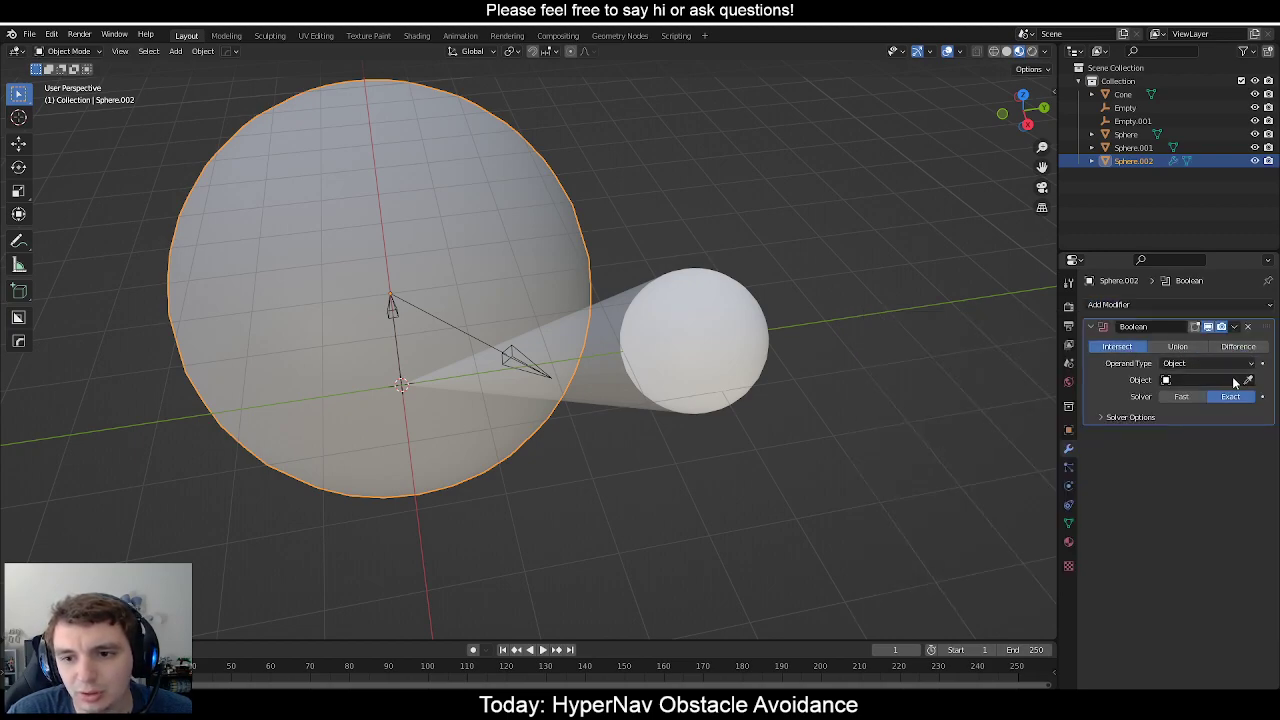
pyautogui.click(608, 384)
pyautogui.scroll(3, 610, 384)
pyautogui.moveTo(610, 384); pyautogui.dragTo(589, 335, button='middle')
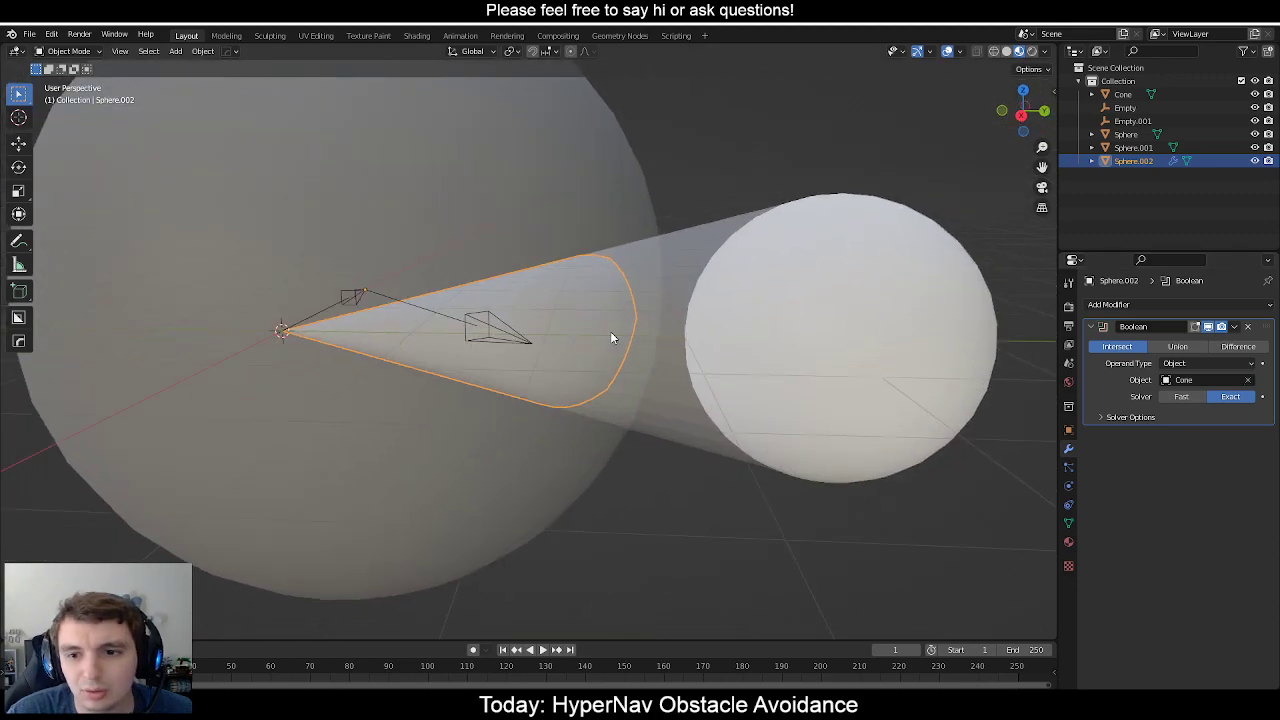
pyautogui.click(1237, 328)
pyautogui.click(1196, 353)
pyautogui.hotkey('ctrl', 'z')
pyautogui.click(1237, 328)
pyautogui.click(1197, 346)
# Delete all faces of the intersection mesh except its rounded cap inside the cone.
pyautogui.press('Tab')
pyautogui.moveTo(418, 317); pyautogui.dragTo(447, 352, button='middle')
pyautogui.scroll(1, 484, 388)
pyautogui.click(447, 352)
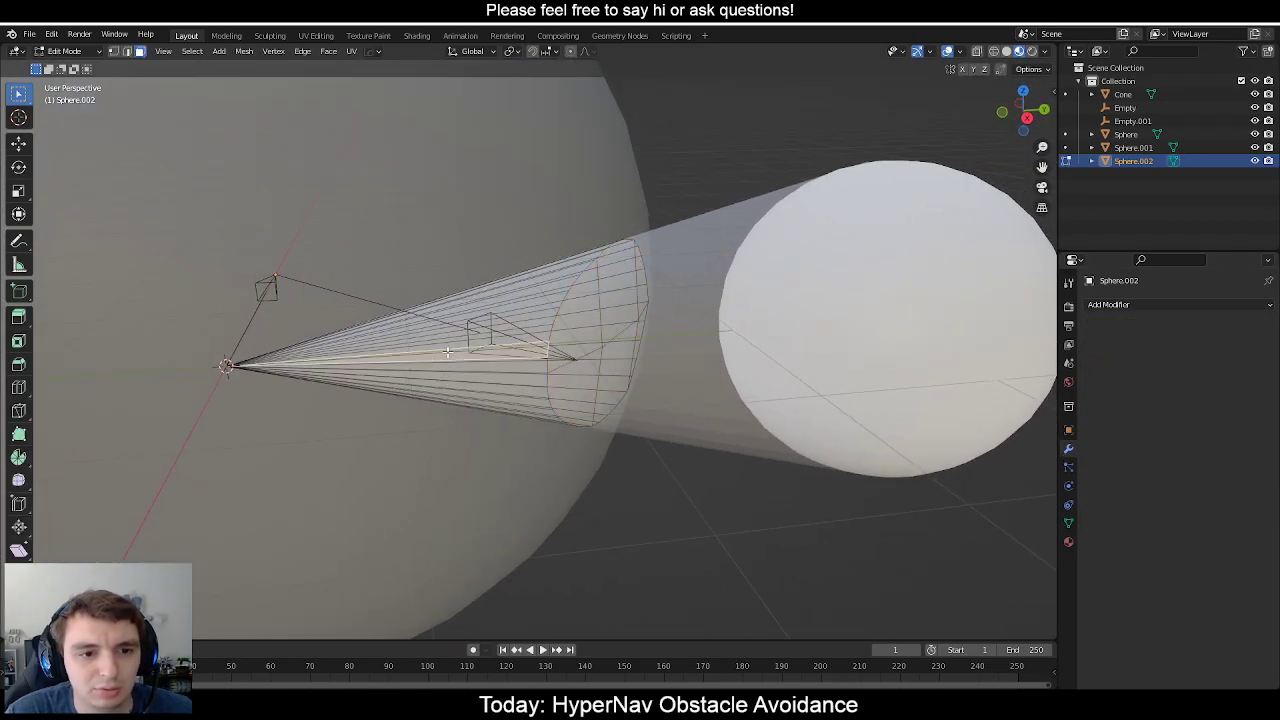
pyautogui.click(586, 344)
pyautogui.moveTo(602, 382); pyautogui.dragTo(562, 384, button='middle')
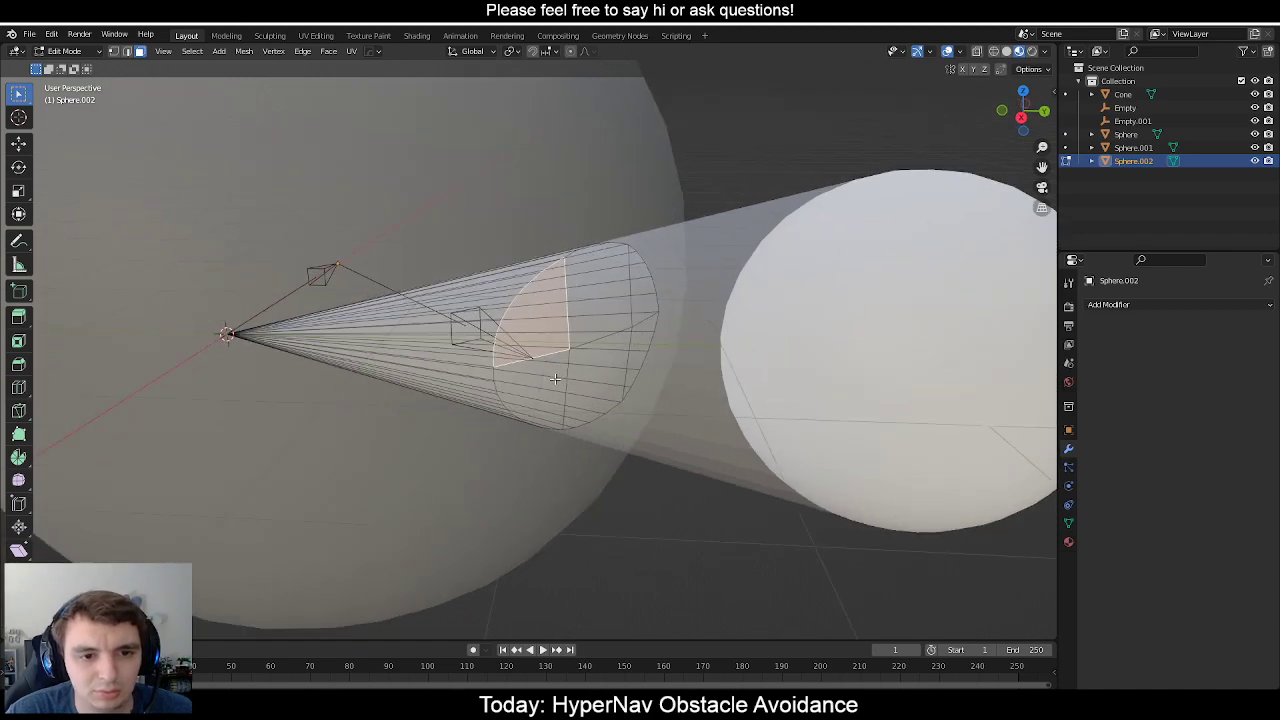
pyautogui.keyDown('shift'); pyautogui.click(548, 386); pyautogui.keyUp('shift')
pyautogui.keyDown('shift'); pyautogui.click(586, 372); pyautogui.keyUp('shift')
pyautogui.keyDown('shift'); pyautogui.click(600, 320); pyautogui.keyUp('shift')
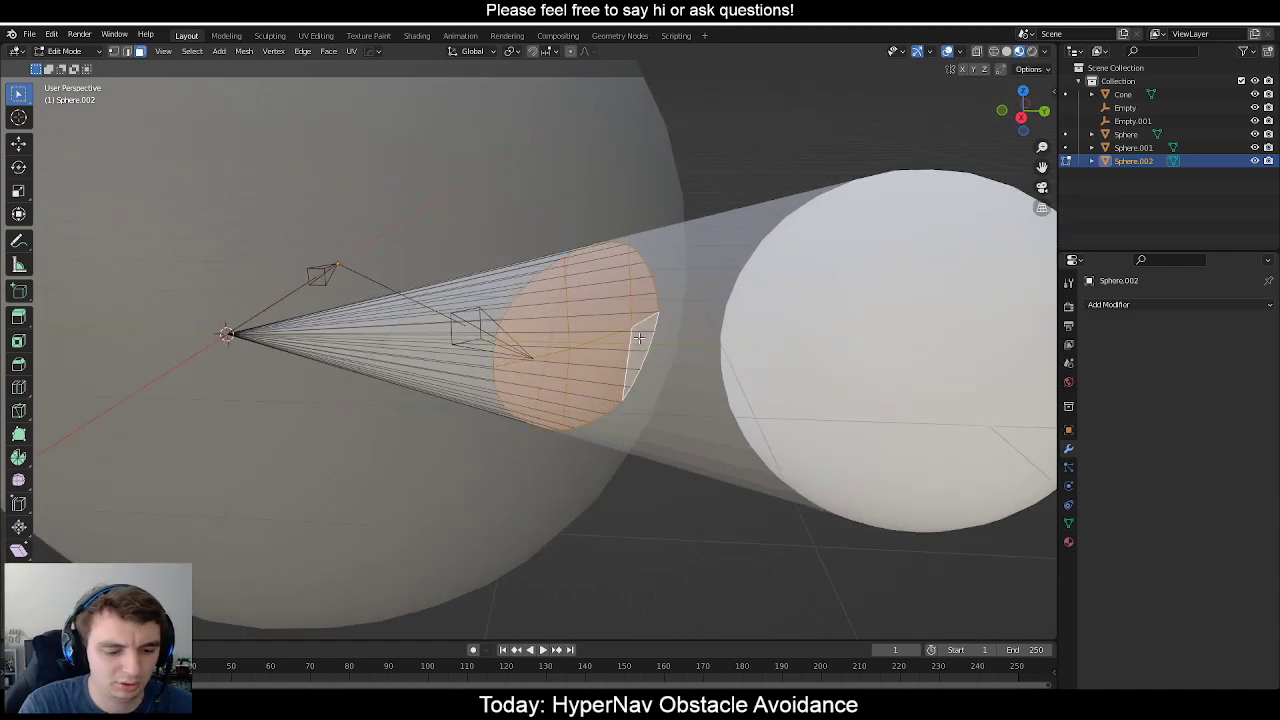
pyautogui.hotkey('ctrl', 'i')
pyautogui.press('x')
pyautogui.press('f')
pyautogui.moveTo(686, 353); pyautogui.dragTo(605, 339, button='middle')
pyautogui.hotkey('ctrl', 'z')
pyautogui.hotkey('ctrl', 'shift', 'z')
pyautogui.press('Tab')
pyautogui.scroll(-3, 601, 338)
# Remove the material slot from the cap mesh.
pyautogui.click(627, 438)
pyautogui.click(572, 375)
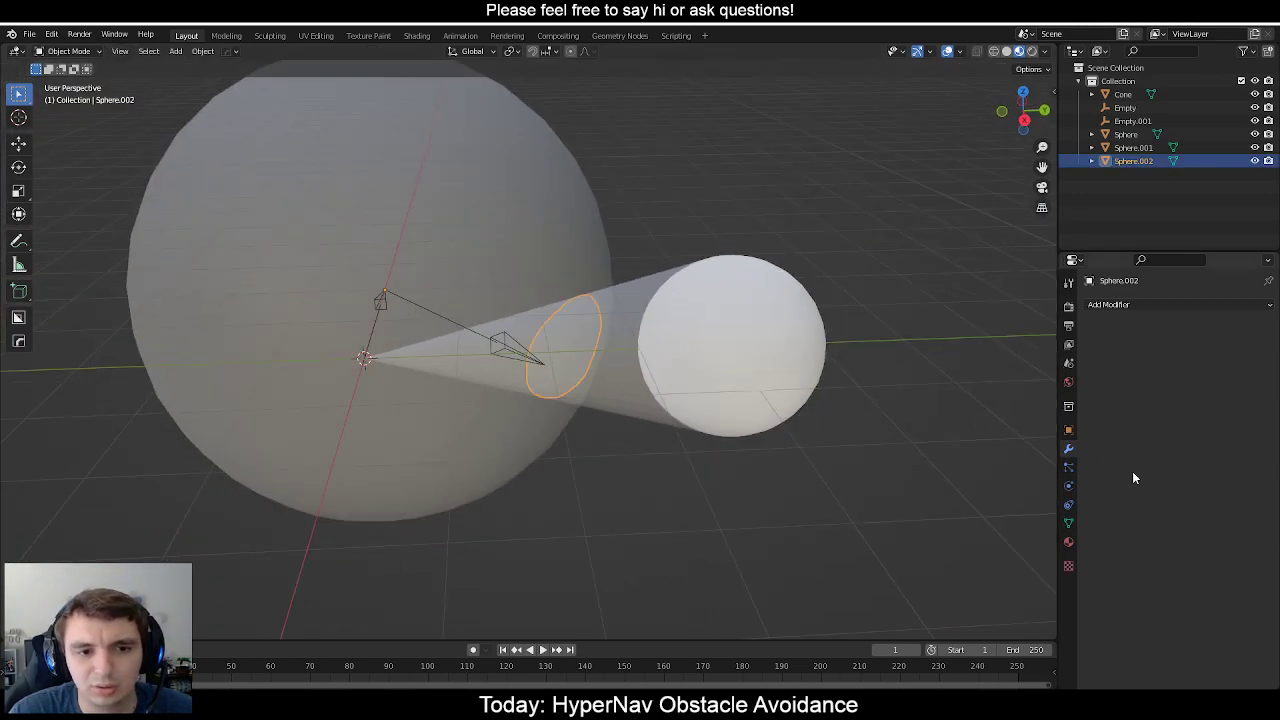
pyautogui.click(1068, 542)
pyautogui.click(1268, 317)
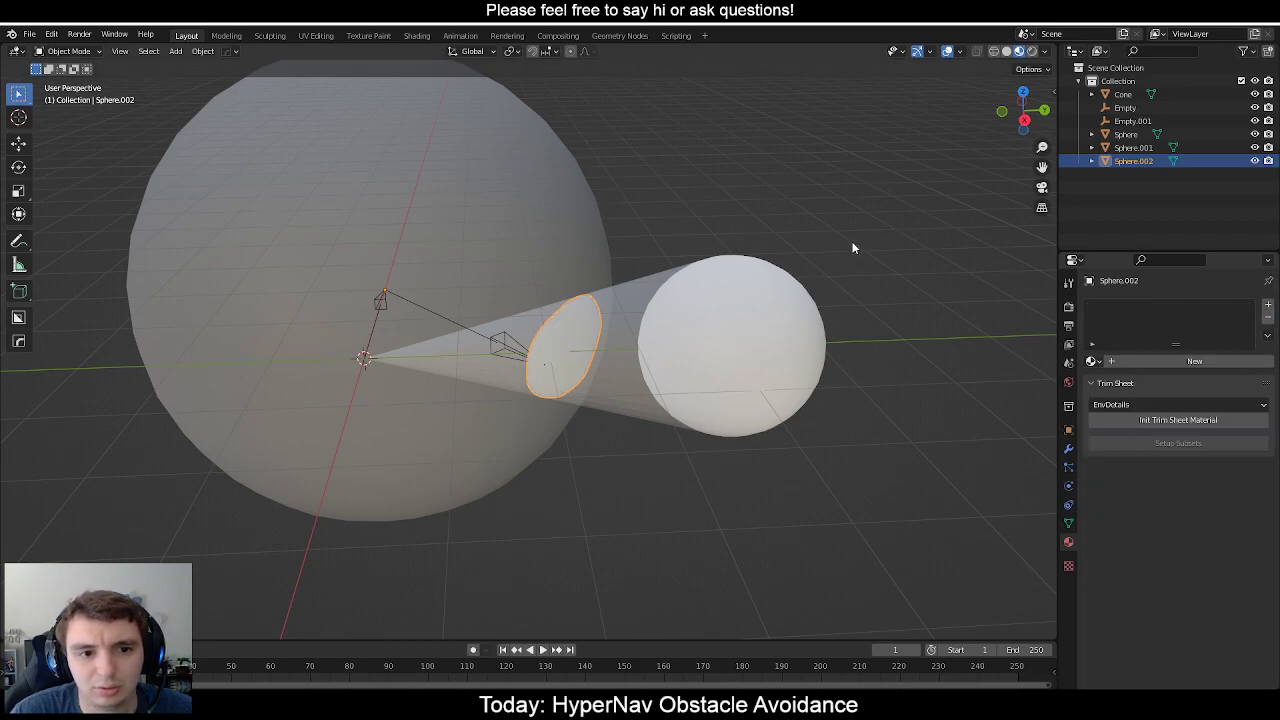
# Examine the cap's position relative to the cone and the second arrow from several angles.
pyautogui.moveTo(578, 287); pyautogui.dragTo(578, 368, button='middle')
pyautogui.click(576, 362)
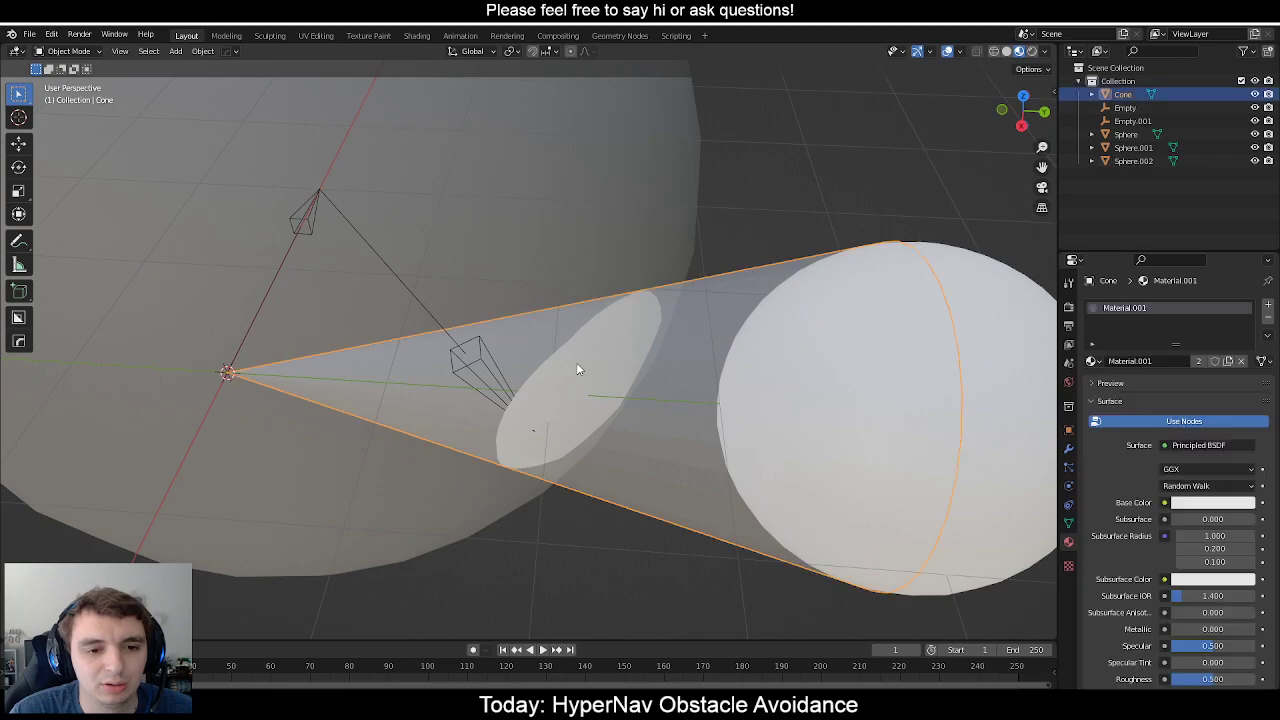
pyautogui.scroll(-3, 576, 362)
pyautogui.click(557, 350)
pyautogui.scroll(4, 595, 367)
pyautogui.moveTo(562, 305); pyautogui.dragTo(435, 399, button='middle')
pyautogui.moveTo(628, 426); pyautogui.dragTo(533, 357, button='middle')
pyautogui.click(480, 343)
pyautogui.scroll(-2, 480, 343)
pyautogui.click(508, 355)
pyautogui.scroll(2, 483, 338)
pyautogui.click(533, 357)
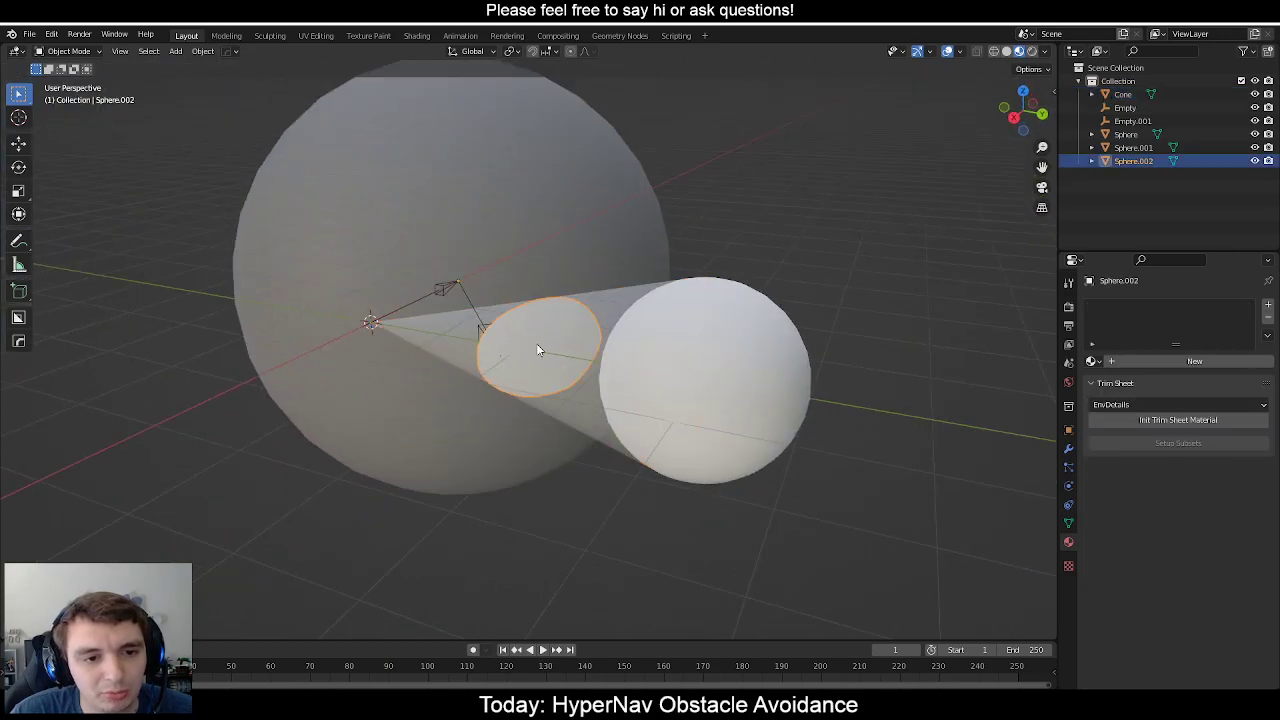
# Try to clean up the cap by deleting its interior vertices, and undo the attempt.
pyautogui.scroll(4, 535, 347)
pyautogui.press('Tab')
pyautogui.keyDown('shift'); pyautogui.click(561, 381); pyautogui.keyUp('shift')
pyautogui.keyDown('shift'); pyautogui.click(554, 306); pyautogui.keyUp('shift')
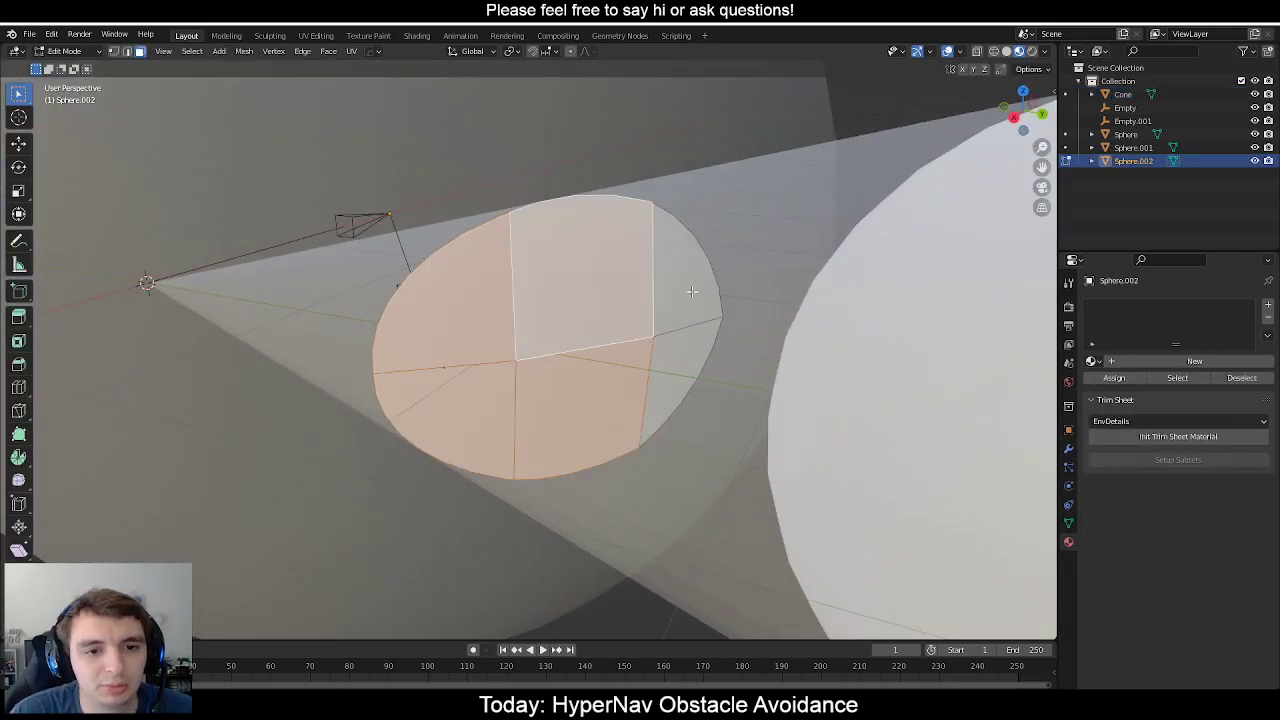
pyautogui.keyDown('shift'); pyautogui.click(676, 348); pyautogui.keyUp('shift')
pyautogui.click(663, 307)
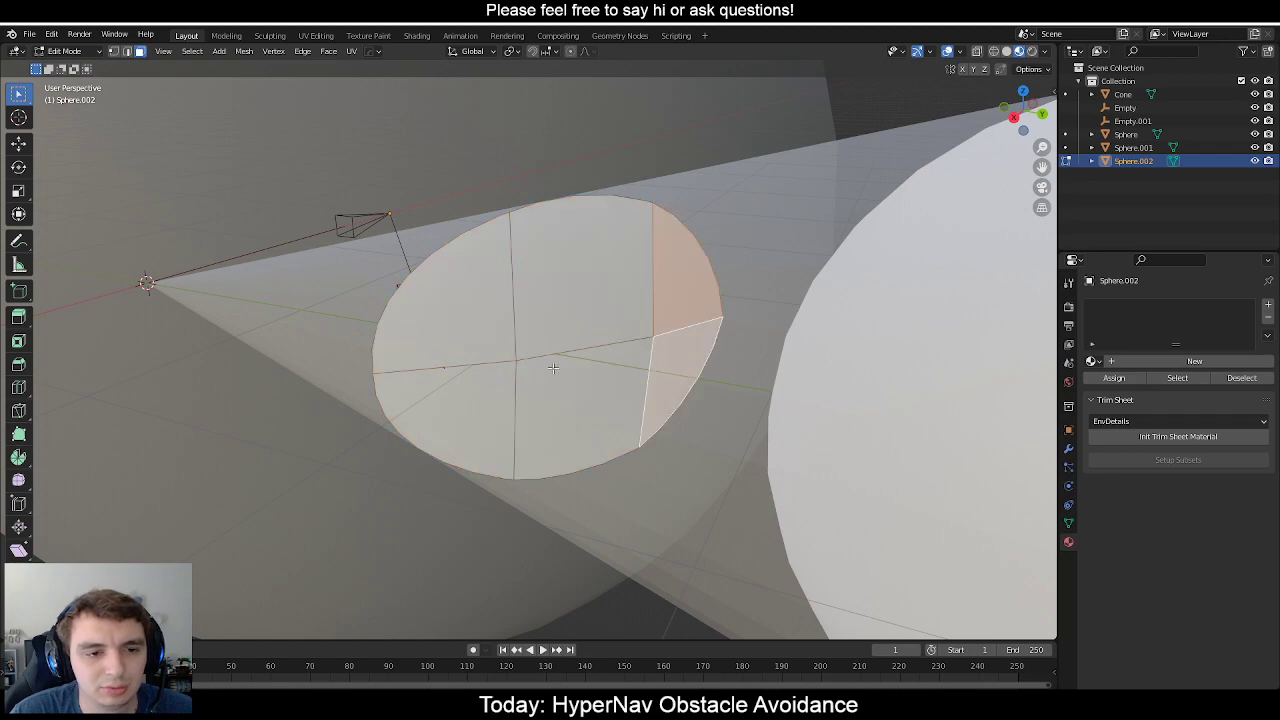
pyautogui.press('x')
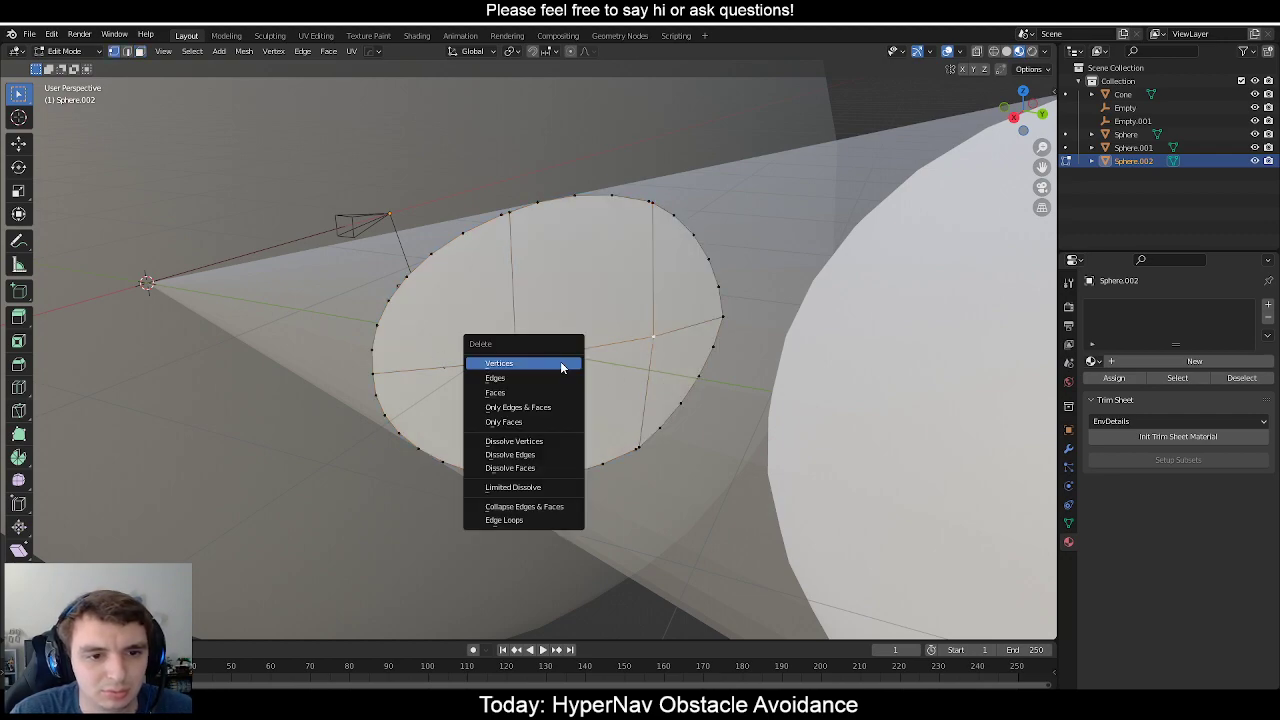
pyautogui.click(561, 363)
pyautogui.press('Tab')
pyautogui.scroll(-2, 530, 330)
pyautogui.moveTo(520, 316); pyautogui.dragTo(472, 267, button='middle')
pyautogui.hotkey('ctrl', 'z')
# Snap the 3D cursor to the large sphere's centre and delete that sphere.
pyautogui.scroll(-3, 484, 370)
pyautogui.moveTo(568, 346); pyautogui.dragTo(568, 309, button='middle')
pyautogui.press('`')
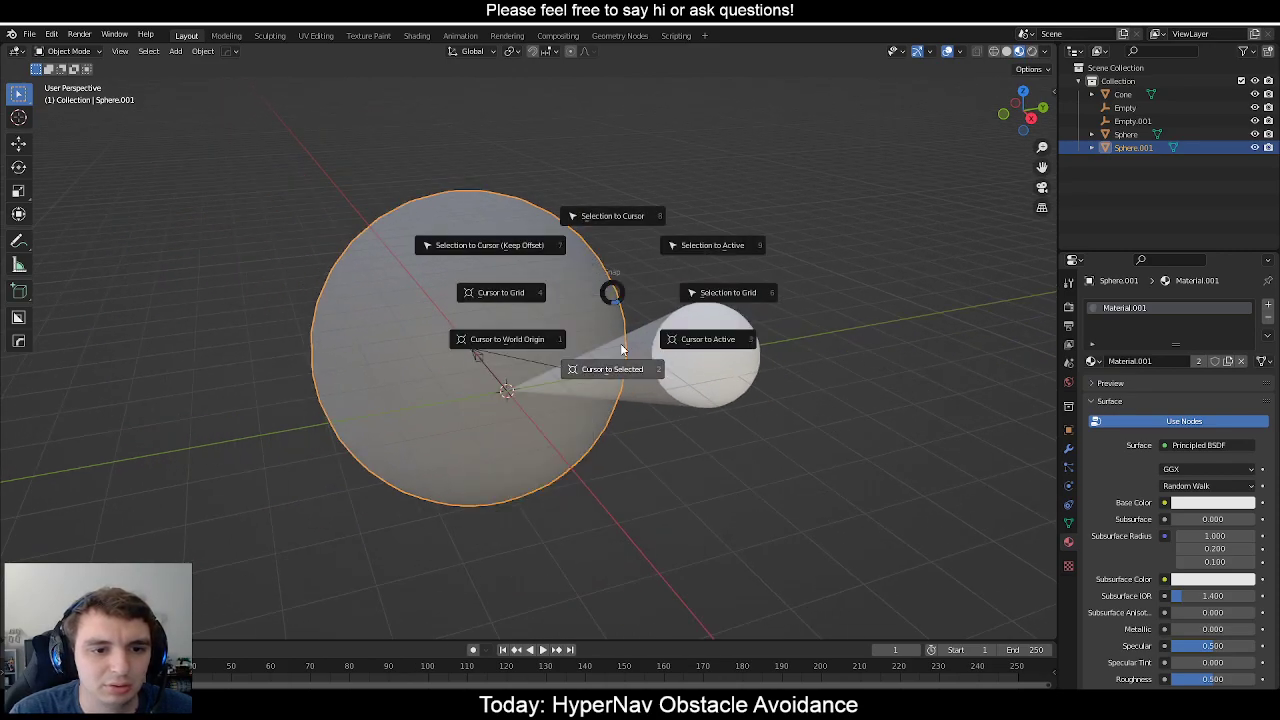
pyautogui.scroll(4, 616, 346)
pyautogui.moveTo(674, 328); pyautogui.dragTo(674, 340, button='middle')
pyautogui.scroll(-1, 661, 344)
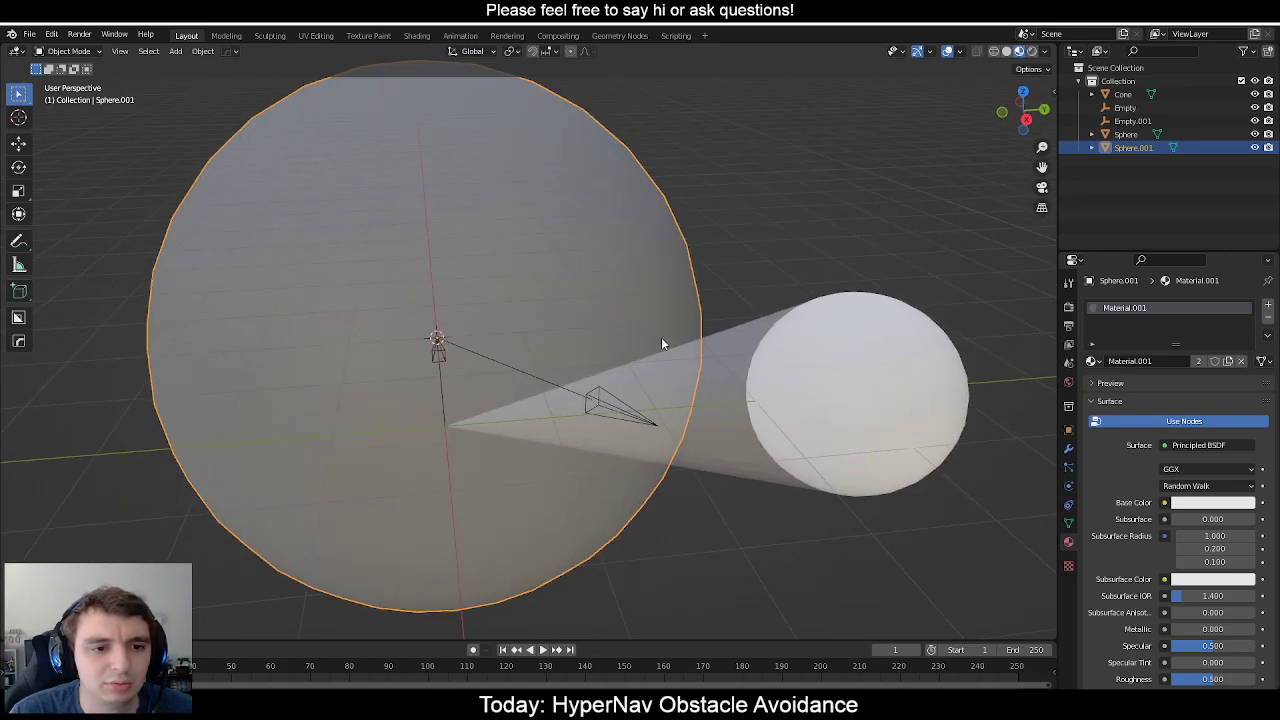
pyautogui.press('x')
pyautogui.click(661, 337)
# Add a UV sphere at the 3D cursor with a 3 m radius, 256 segments and 128 rings.
pyautogui.hotkey('shift', 'a')
pyautogui.moveTo(661, 337)
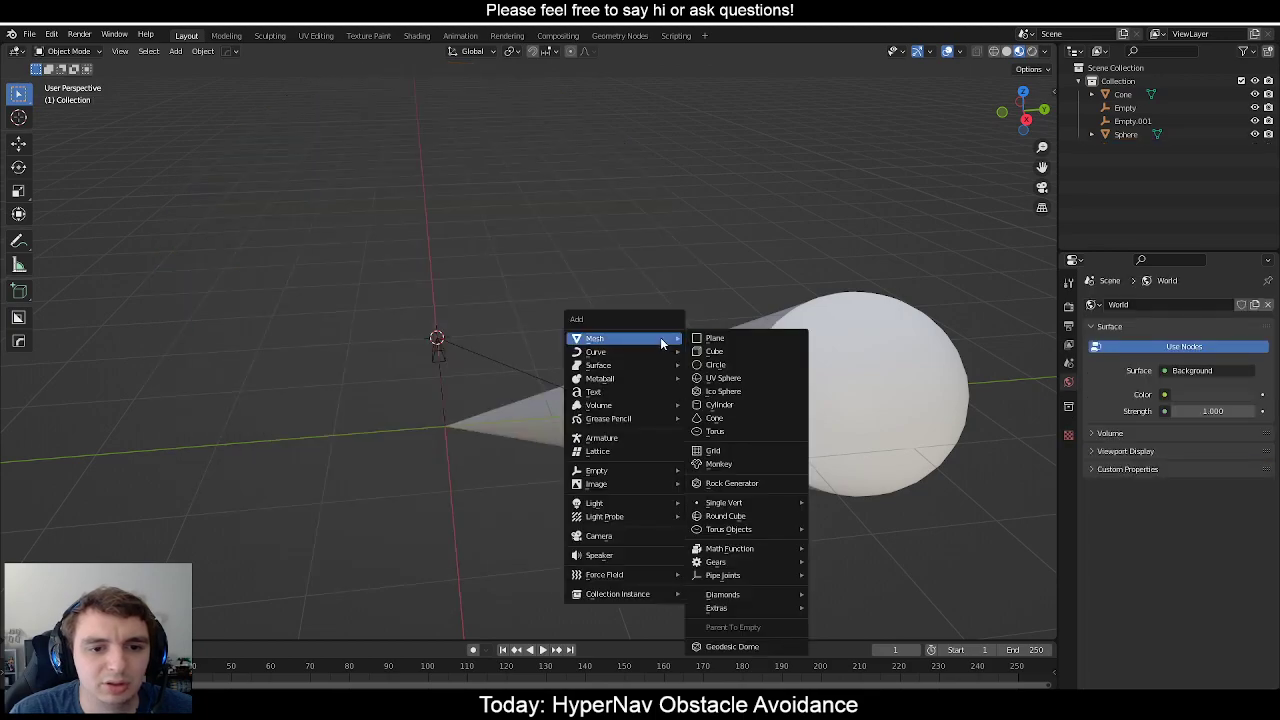
pyautogui.click(735, 381)
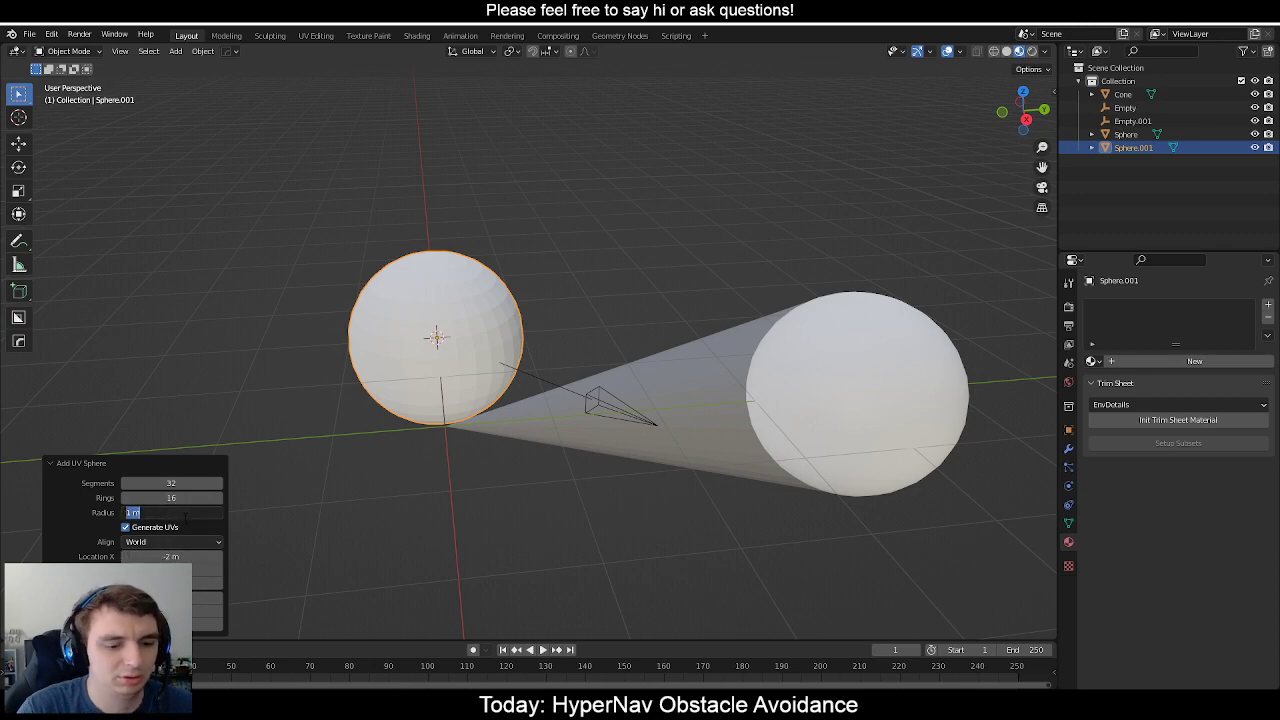
pyautogui.write('3')
pyautogui.press('Return')
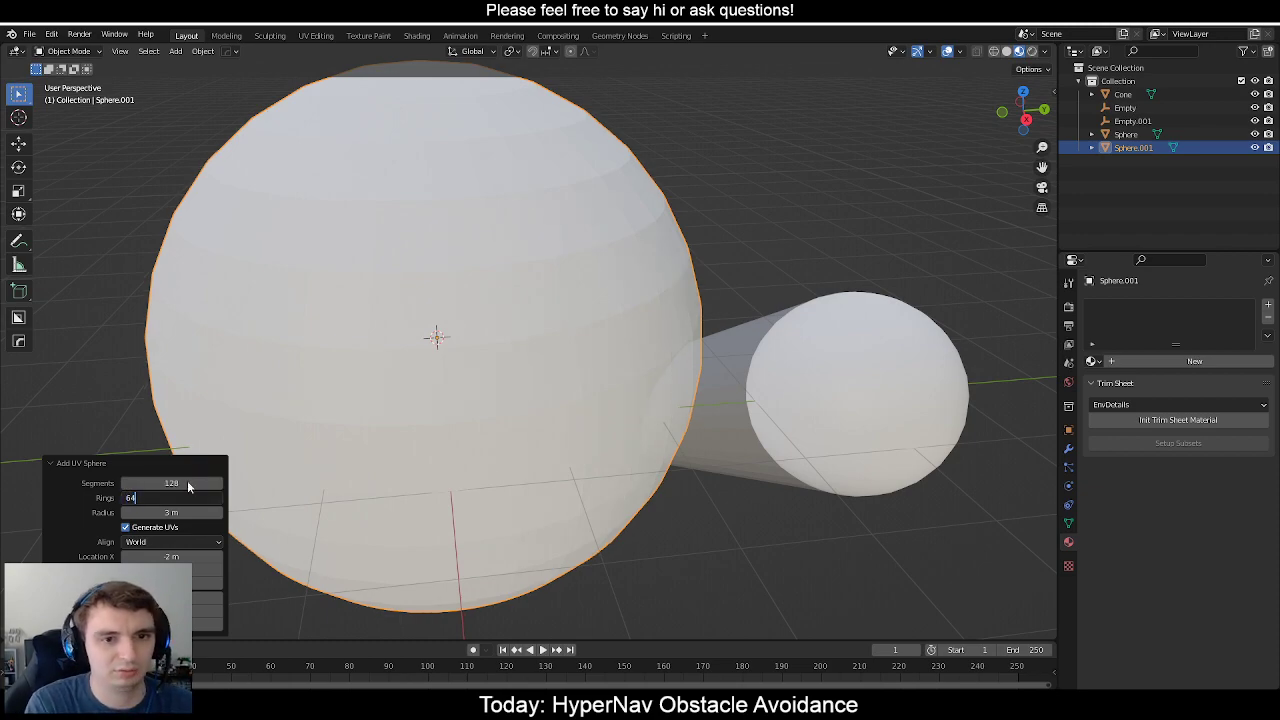
pyautogui.press('Return')
pyautogui.moveTo(629, 303); pyautogui.dragTo(591, 366, button='middle')
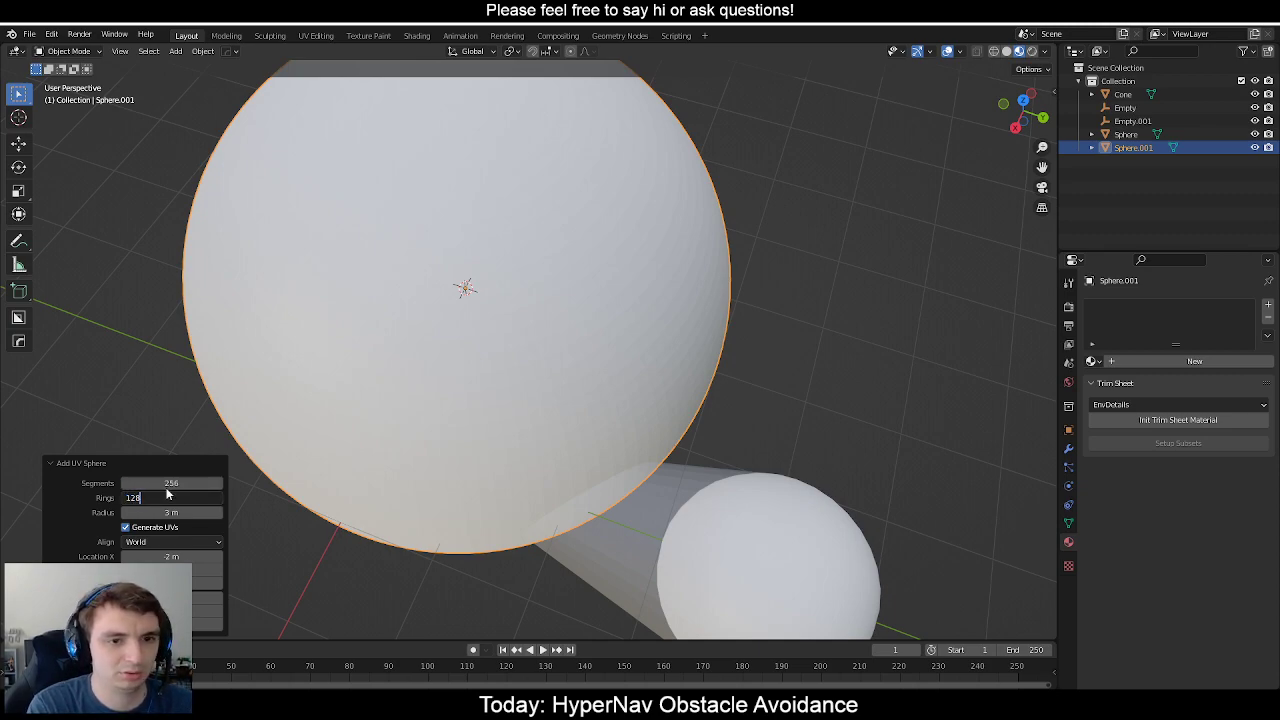
pyautogui.press('Return')
pyautogui.scroll(-4, 686, 409)
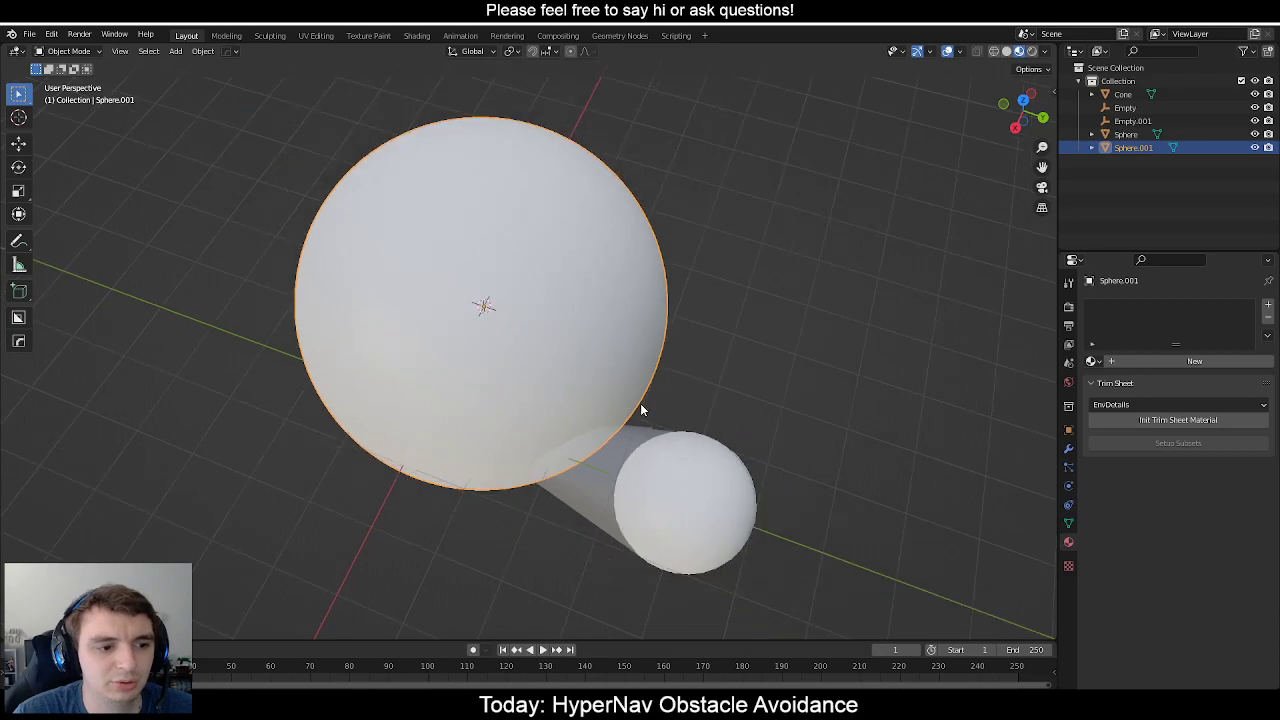
# Apply smooth shading to the new large sphere.
pyautogui.rightClick(587, 300)
pyautogui.click(587, 301)
pyautogui.scroll(4, 606, 378)
pyautogui.moveTo(607, 380); pyautogui.dragTo(727, 427, button='middle')
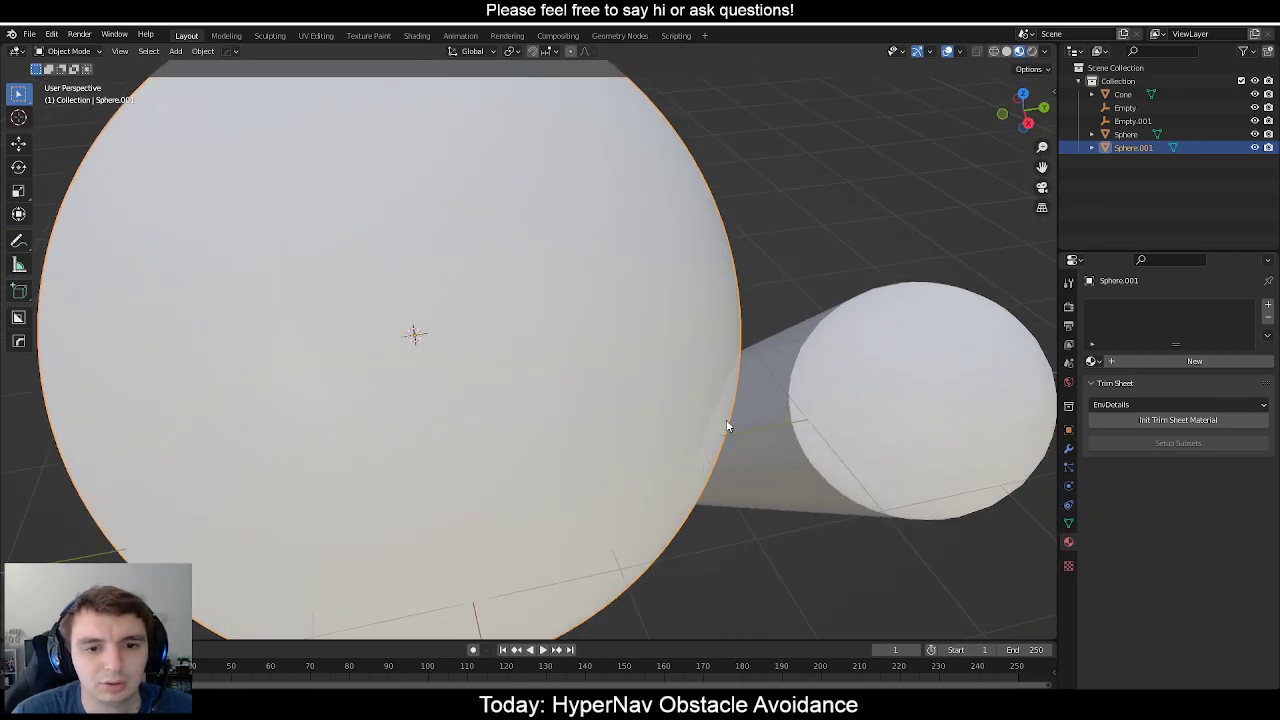
pyautogui.click(753, 437)
# Snap the 3D cursor back to the world origin and select the large sphere.
pyautogui.scroll(-3, 755, 438)
pyautogui.hotkey('shift', 's')
pyautogui.click(663, 496)
pyautogui.moveTo(663, 496); pyautogui.dragTo(614, 371, button='middle')
pyautogui.scroll(4, 541, 371)
pyautogui.click(463, 280)
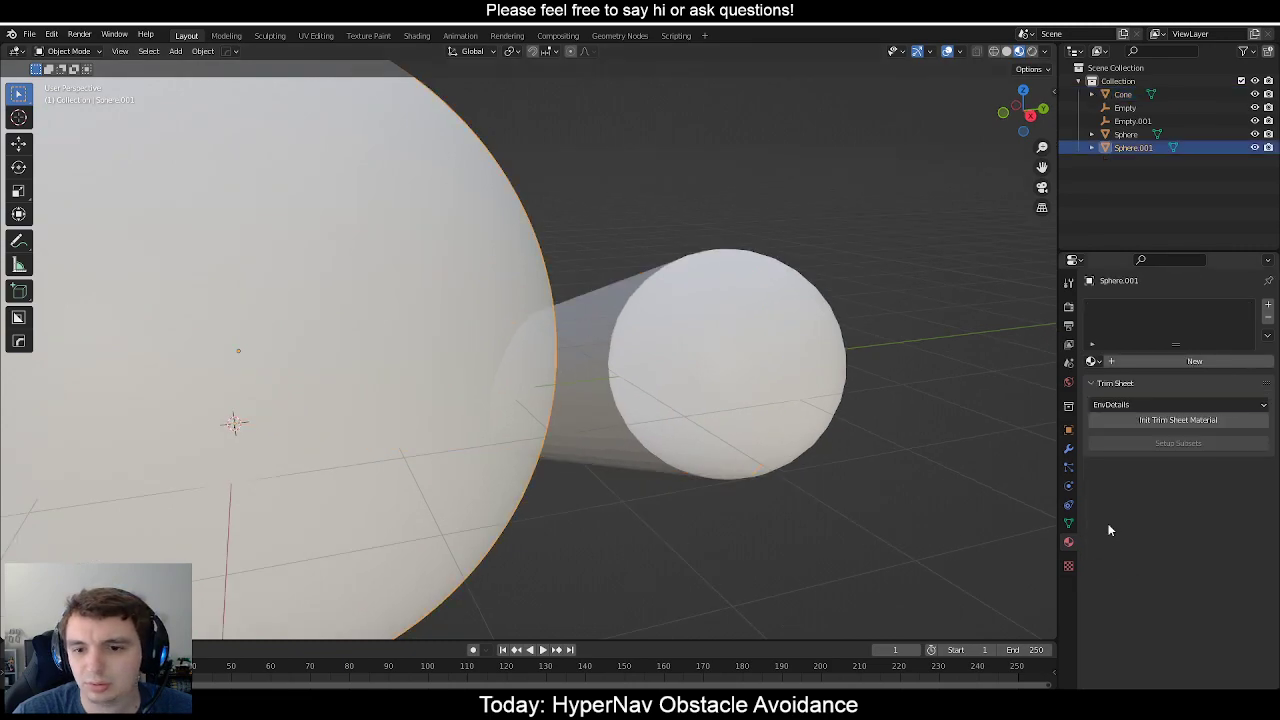
# Assign the existing Material.001 to the large sphere.
pyautogui.moveTo(631, 298); pyautogui.dragTo(600, 345, button='middle')
pyautogui.click(1094, 361)
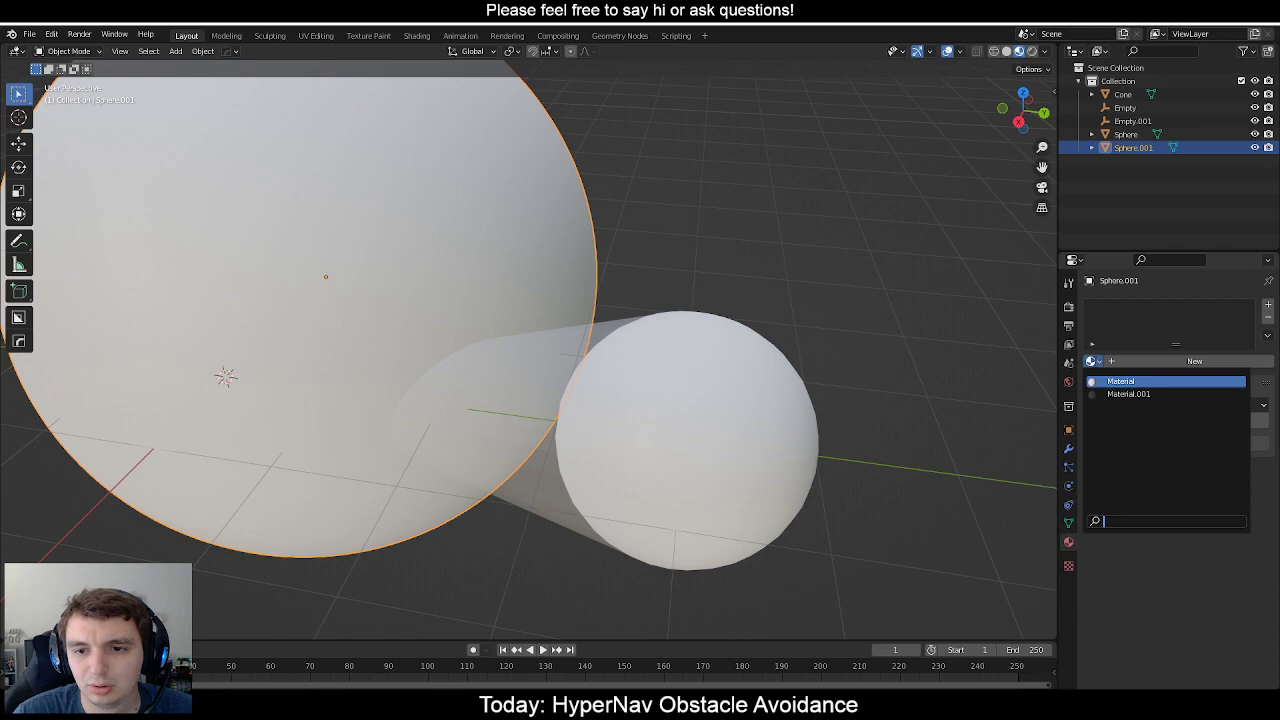
pyautogui.click(1129, 393)
# Delete the old avoidance cone between the origin and the small sphere.
pyautogui.scroll(-3, 586, 354)
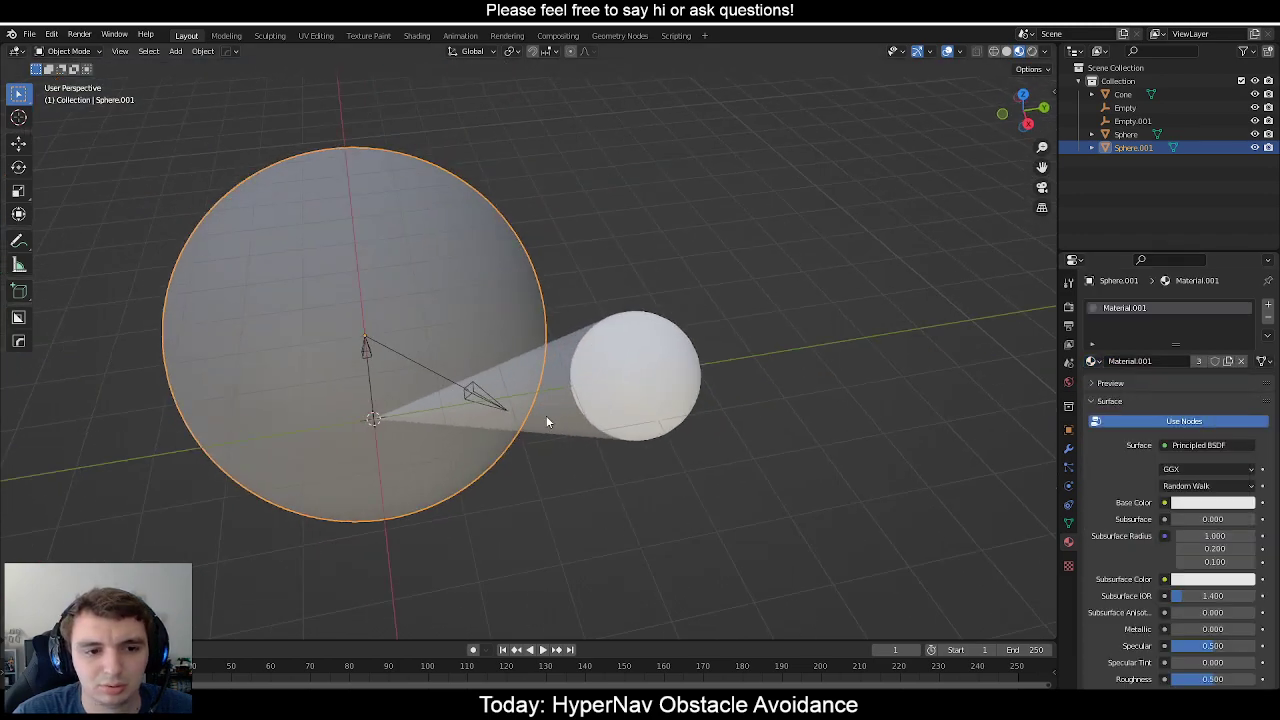
pyautogui.scroll(4, 546, 415)
pyautogui.click(581, 409)
pyautogui.moveTo(582, 411); pyautogui.dragTo(556, 320, button='middle')
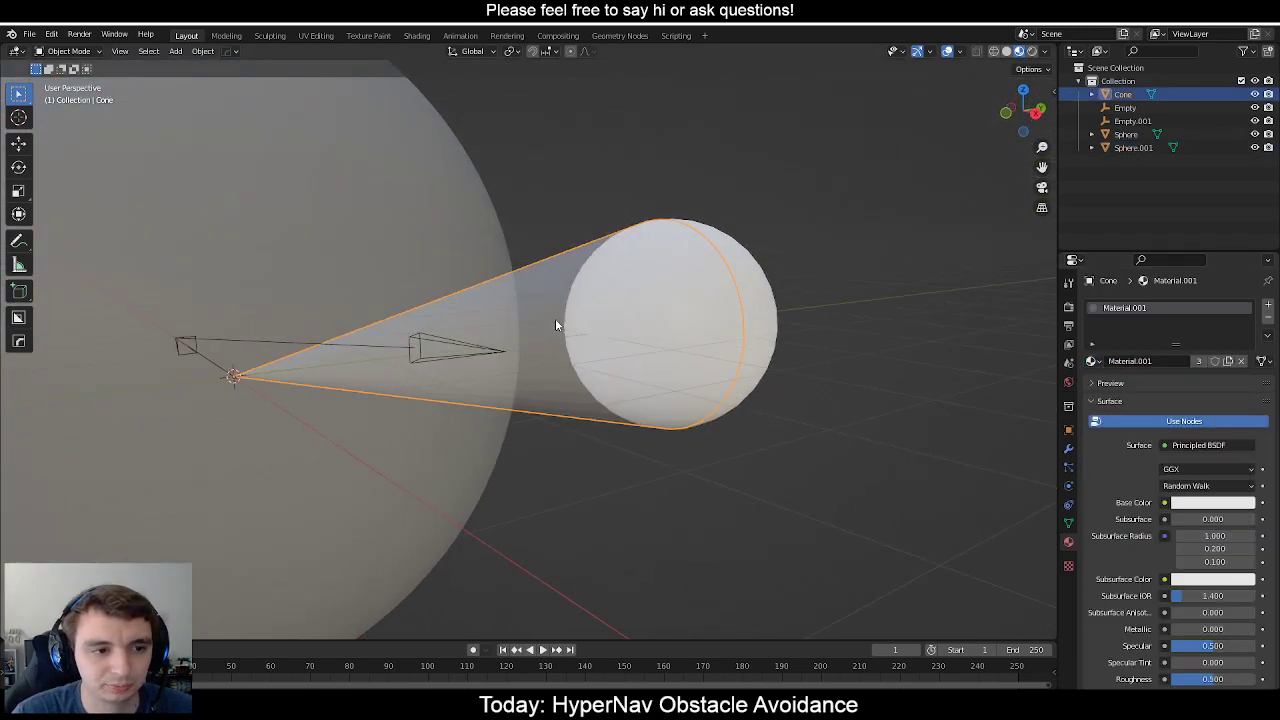
pyautogui.press('Delete')
# Add a replacement cone mesh with 128 vertices at the world origin.
pyautogui.hotkey('shift', 'a')
pyautogui.moveTo(569, 356)
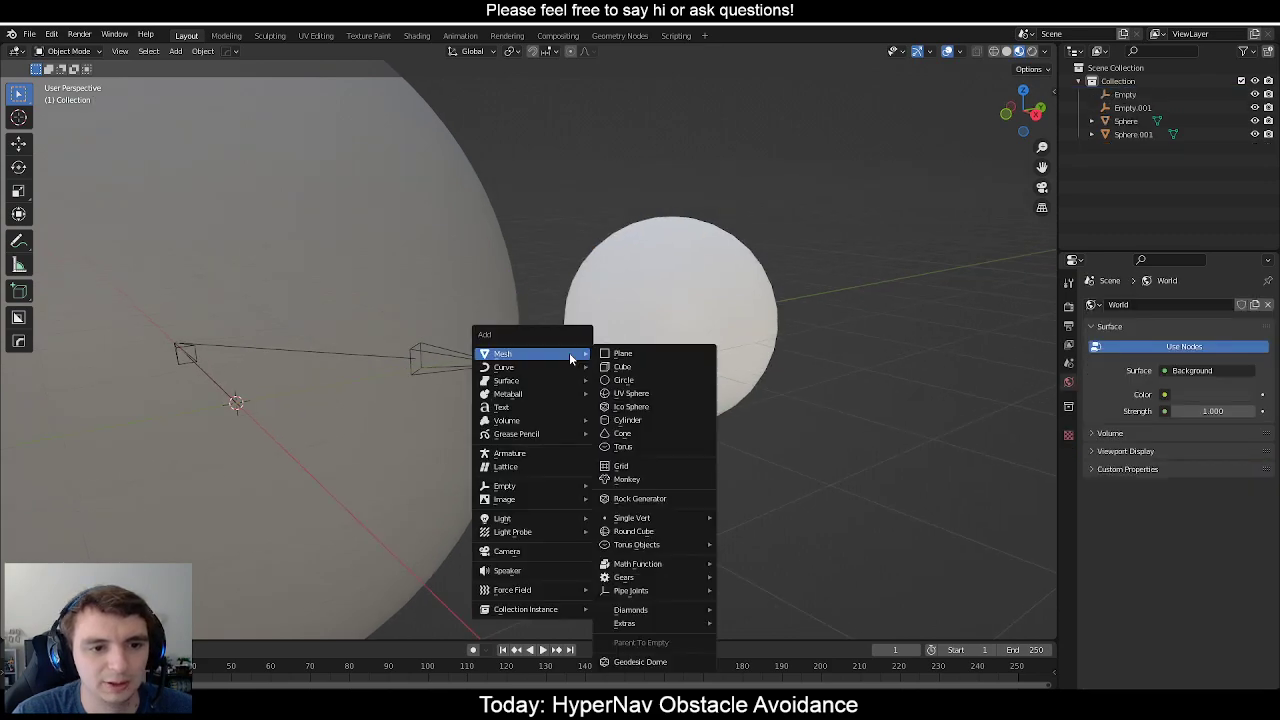
pyautogui.click(621, 433)
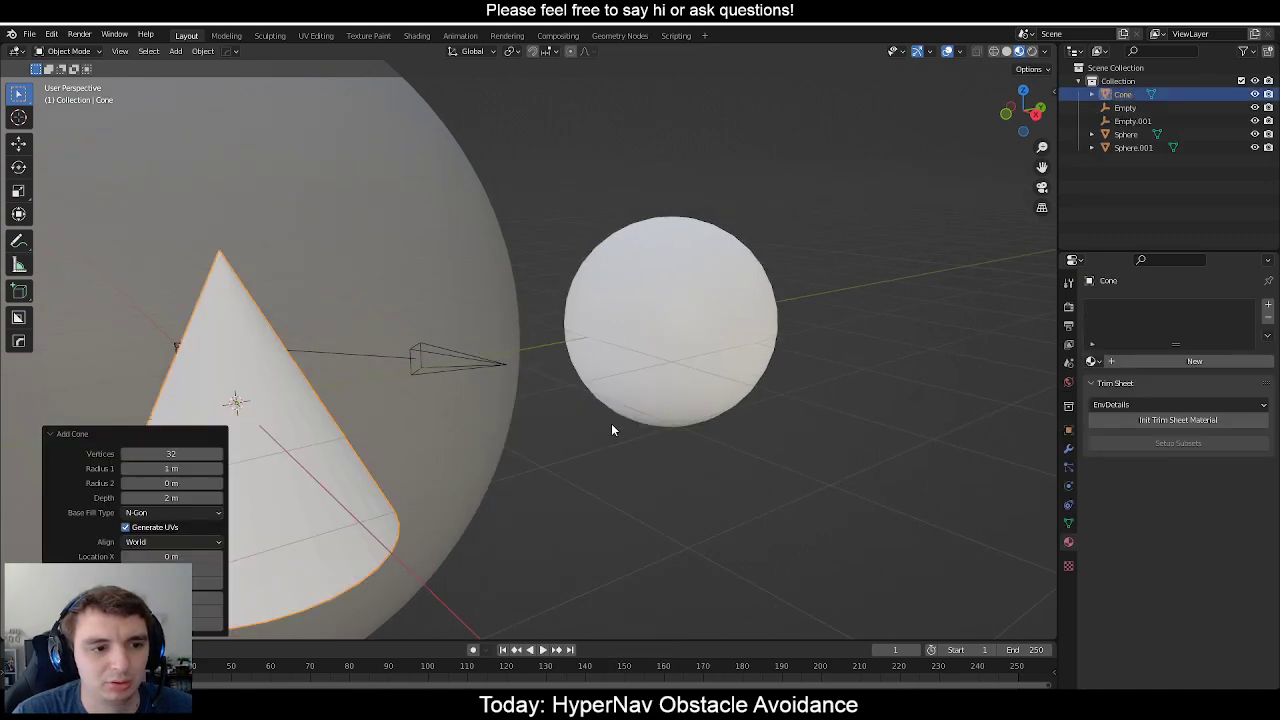
pyautogui.scroll(-2, 450, 390)
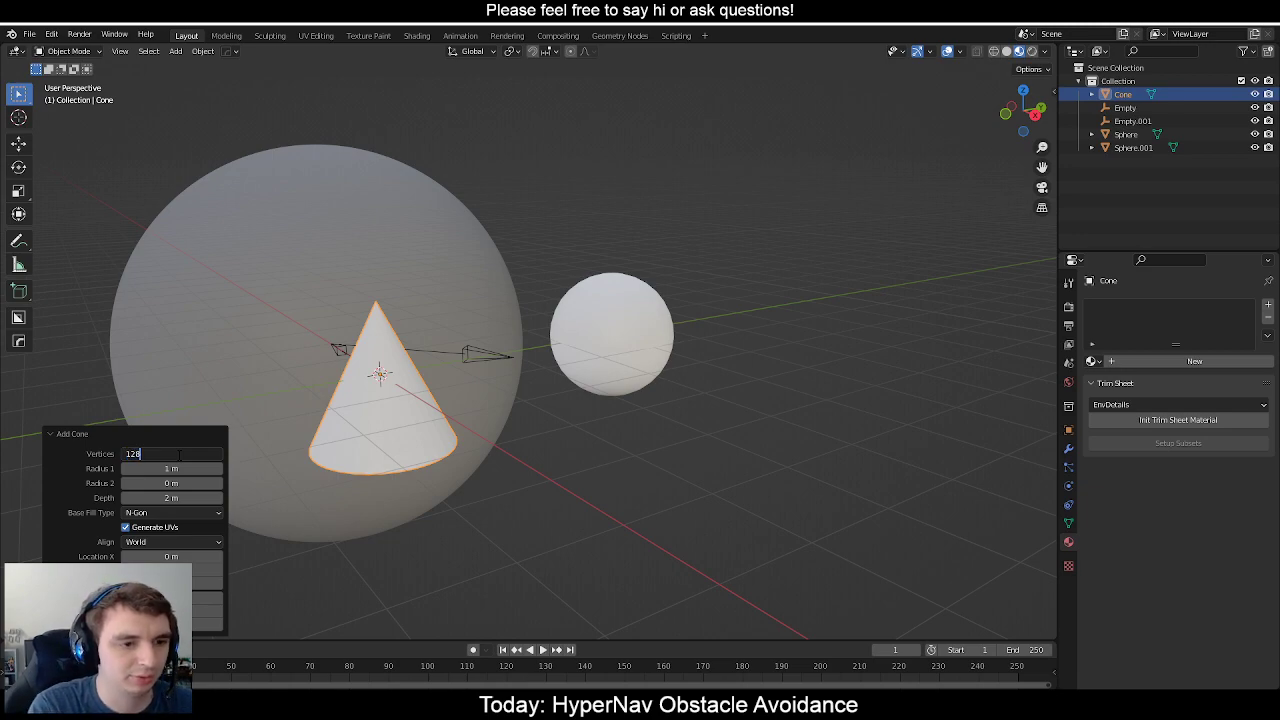
pyautogui.scroll(6, 393, 428)
pyautogui.moveTo(393, 428); pyautogui.dragTo(458, 399, button='middle')
pyautogui.scroll(-4, 378, 376)
# In Edit Mode, move the whole cone mesh -1 m along Z so its tip meets the world origin.
pyautogui.press('Tab')
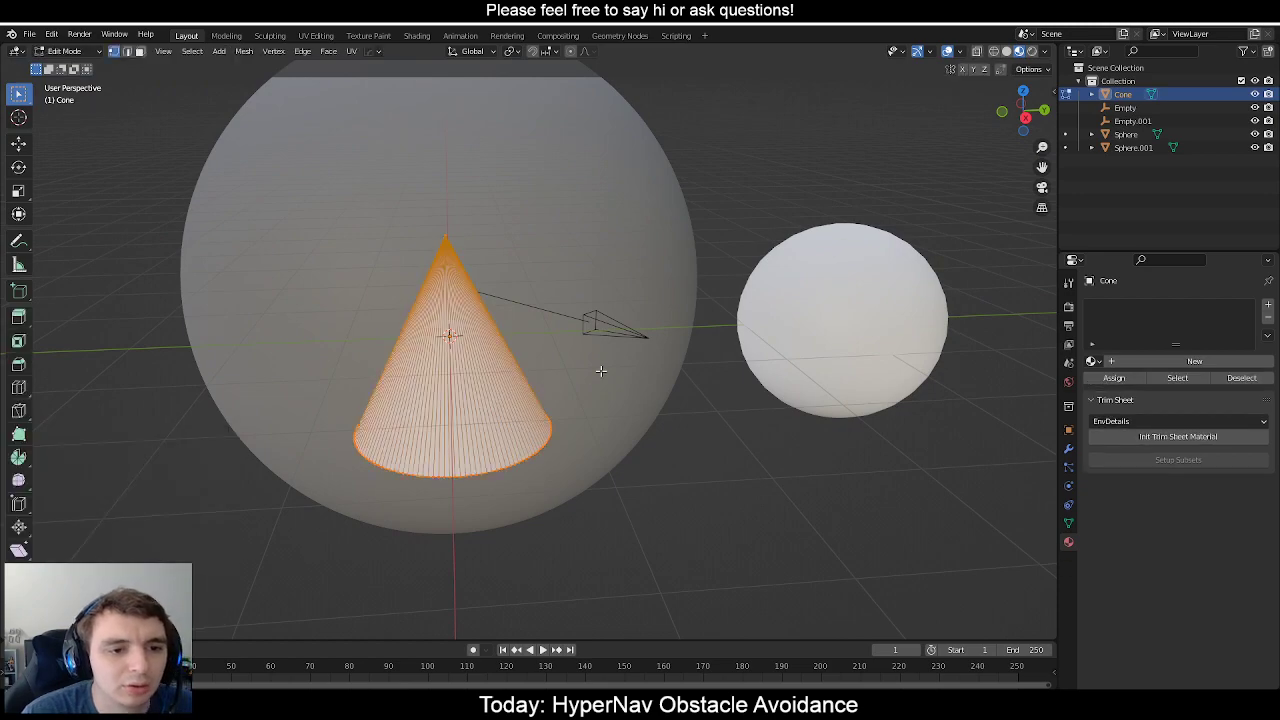
pyautogui.press('Escape')
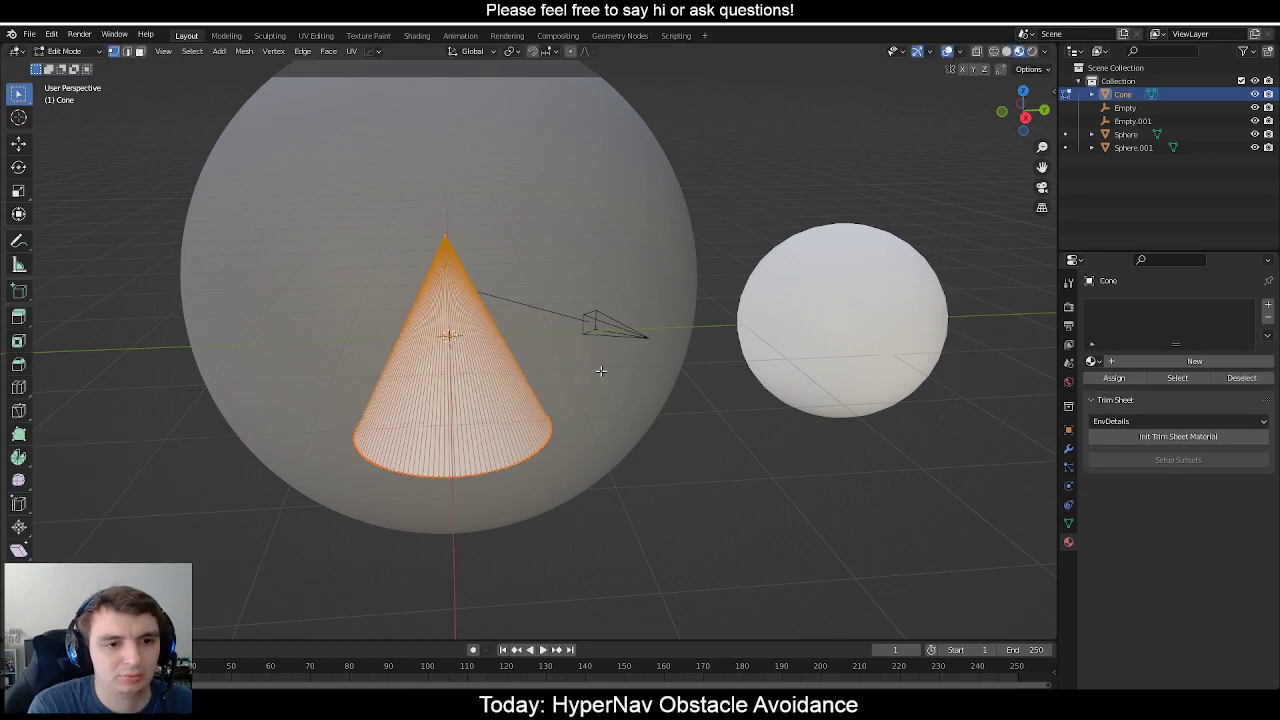
pyautogui.write('gz-1')
pyautogui.press('Return')
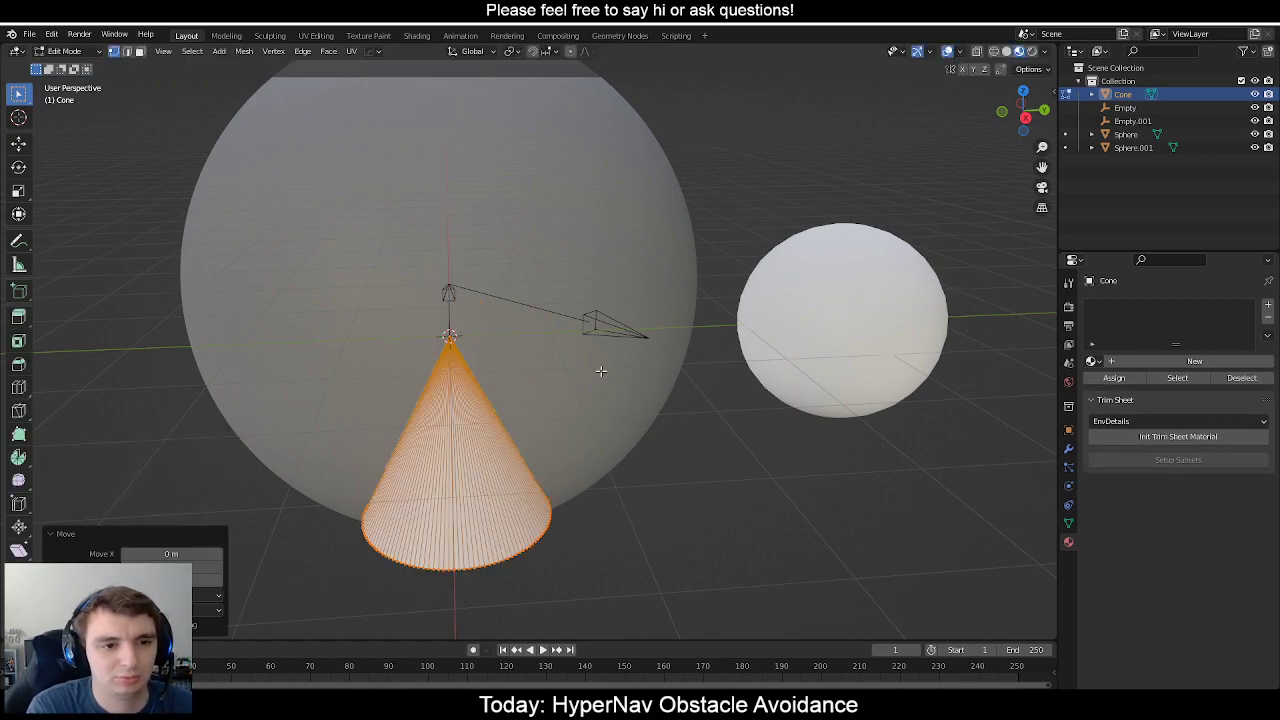
# Rotate the cone mesh 90° about the X axis, using the 3D cursor as pivot.
pyautogui.click(510, 51)
pyautogui.click(556, 82)
pyautogui.write('r')
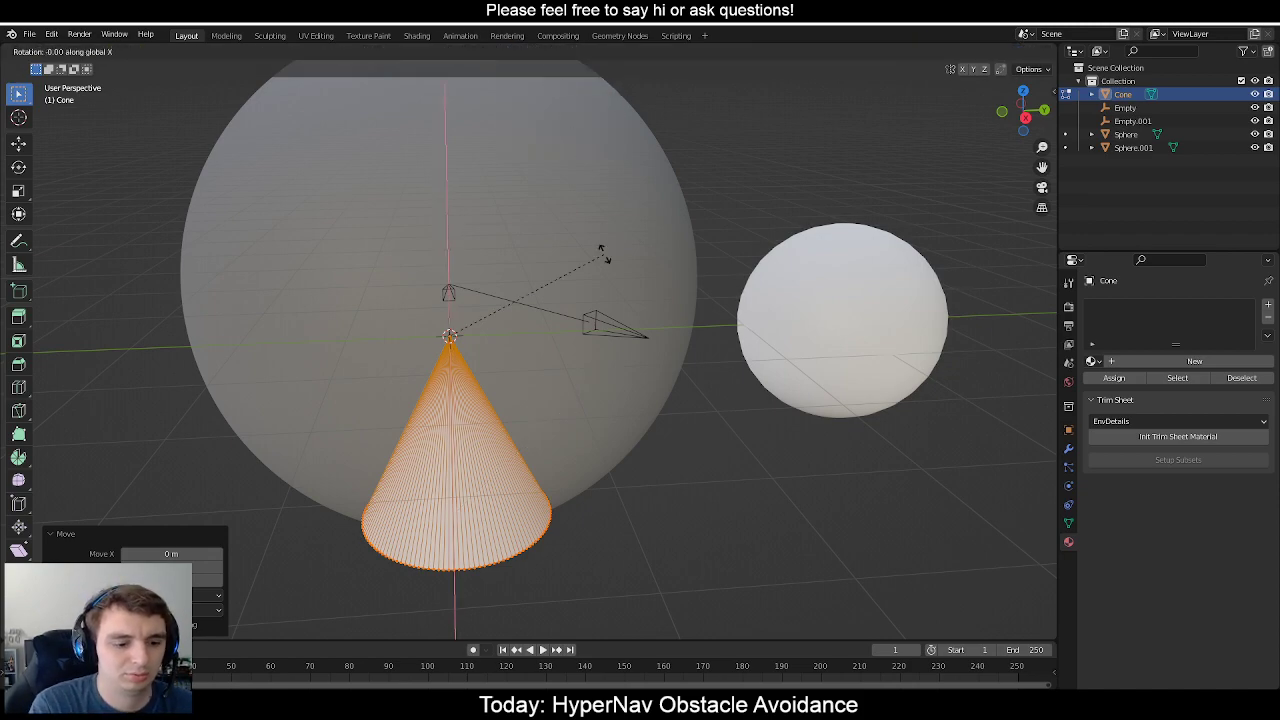
pyautogui.write('90')
pyautogui.press('Return')
# Stretch the cone mesh along Y from its tip until its base reaches into the small sphere.
pyautogui.press('s')
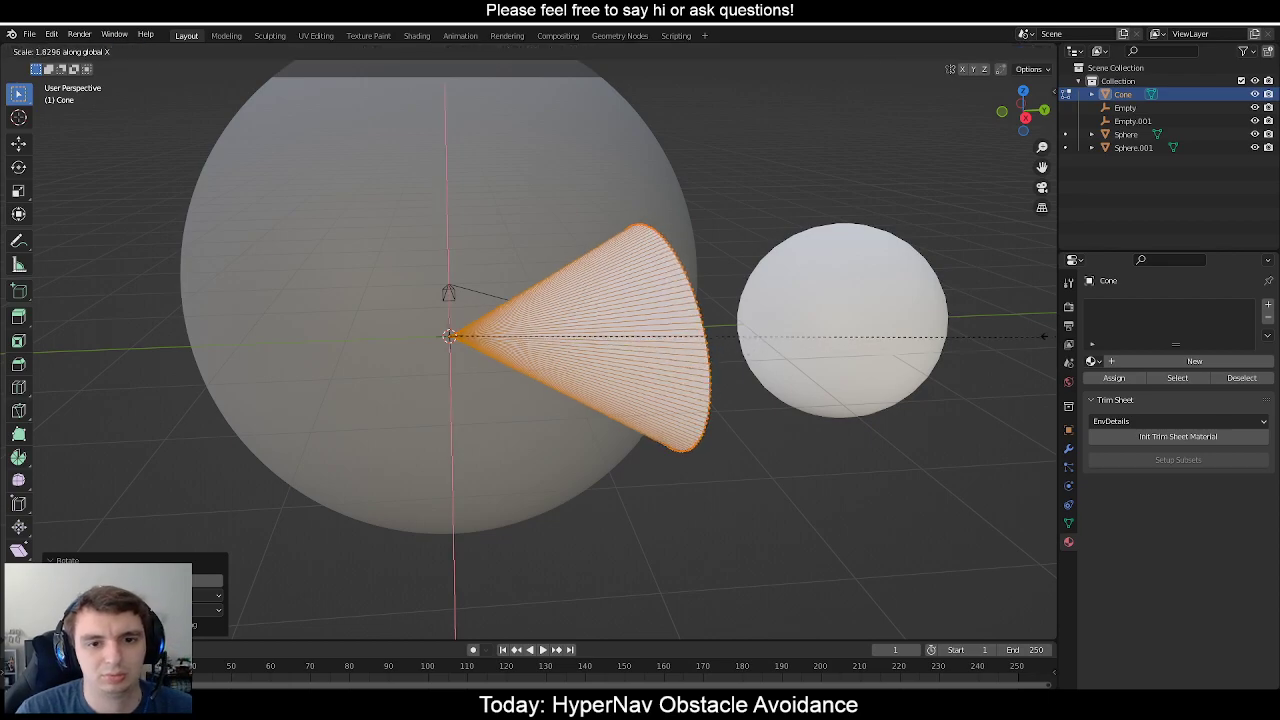
pyautogui.press('y')
pyautogui.click(18, 325)
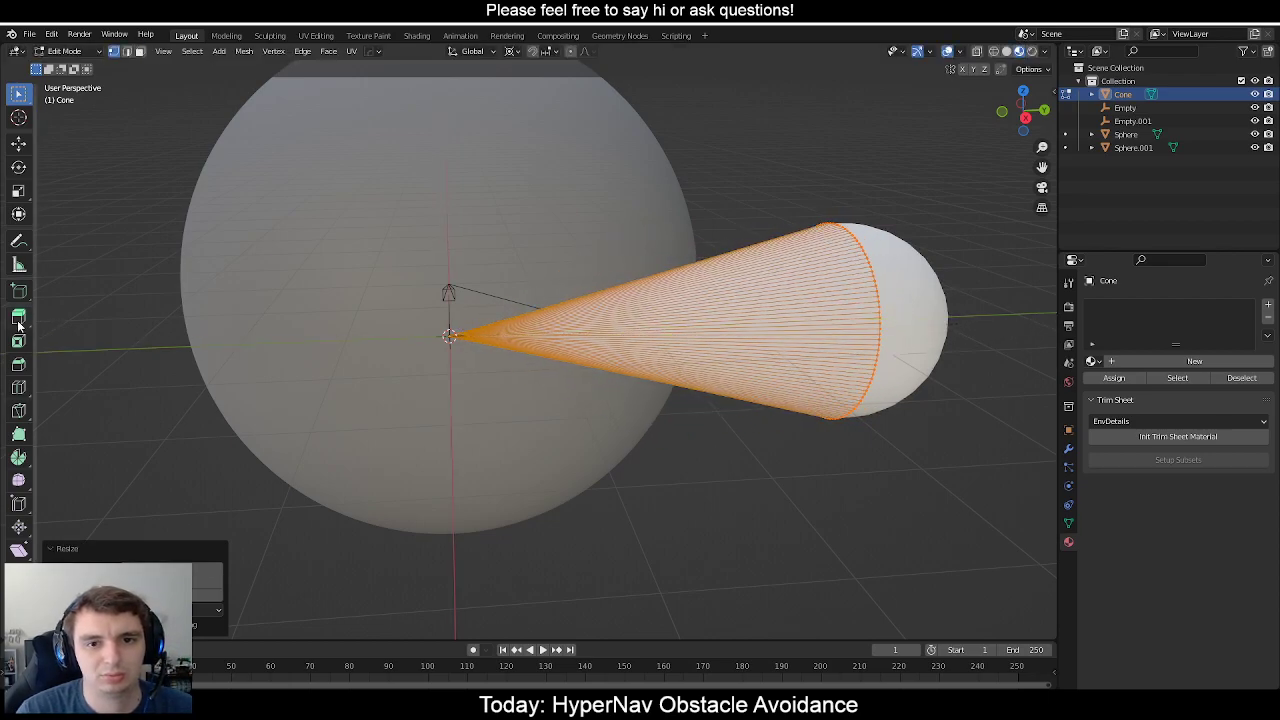
# Scale the cone's base face about its own centre by about 0.994 to fit the small sphere, and return to Object Mode.
pyautogui.keyDown('shift'); pyautogui.moveTo(742, 428); pyautogui.dragTo(517, 451, button='middle'); pyautogui.keyUp('shift')
pyautogui.scroll(3, 500, 400)
pyautogui.moveTo(480, 355); pyautogui.dragTo(426, 329, button='middle')
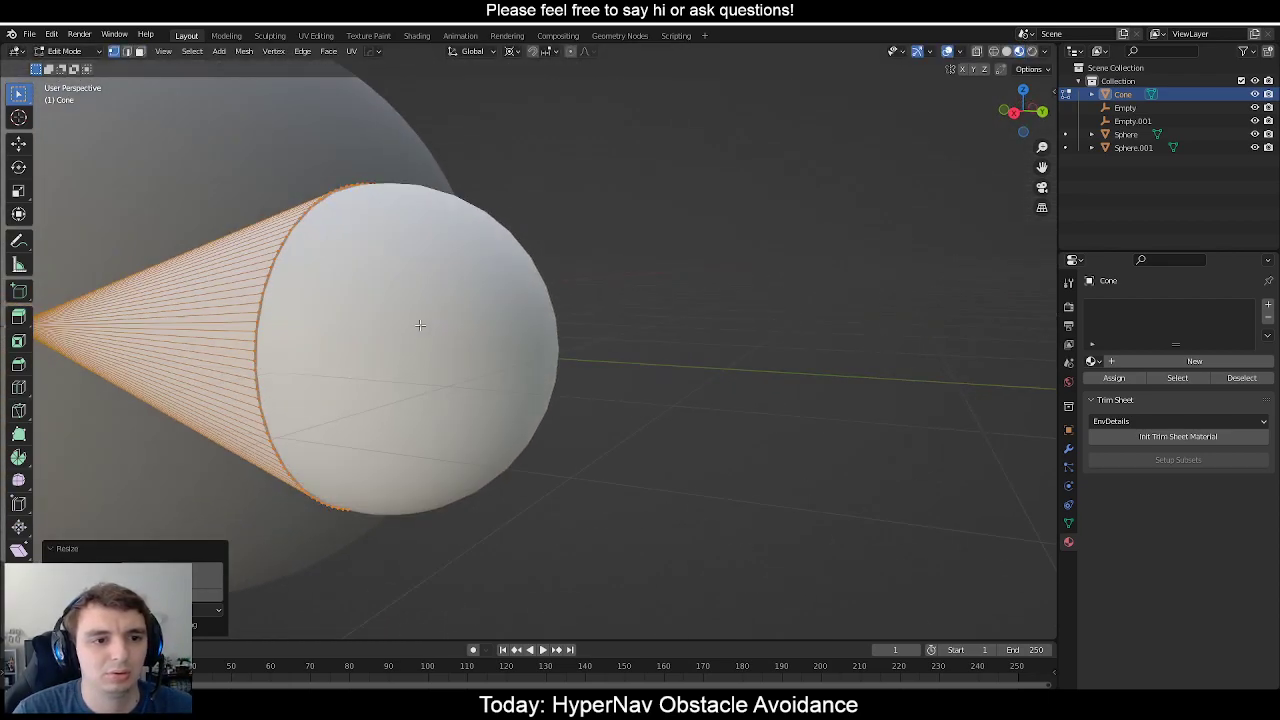
pyautogui.moveTo(344, 310); pyautogui.dragTo(658, 418, button='middle')
pyautogui.scroll(2, 658, 418)
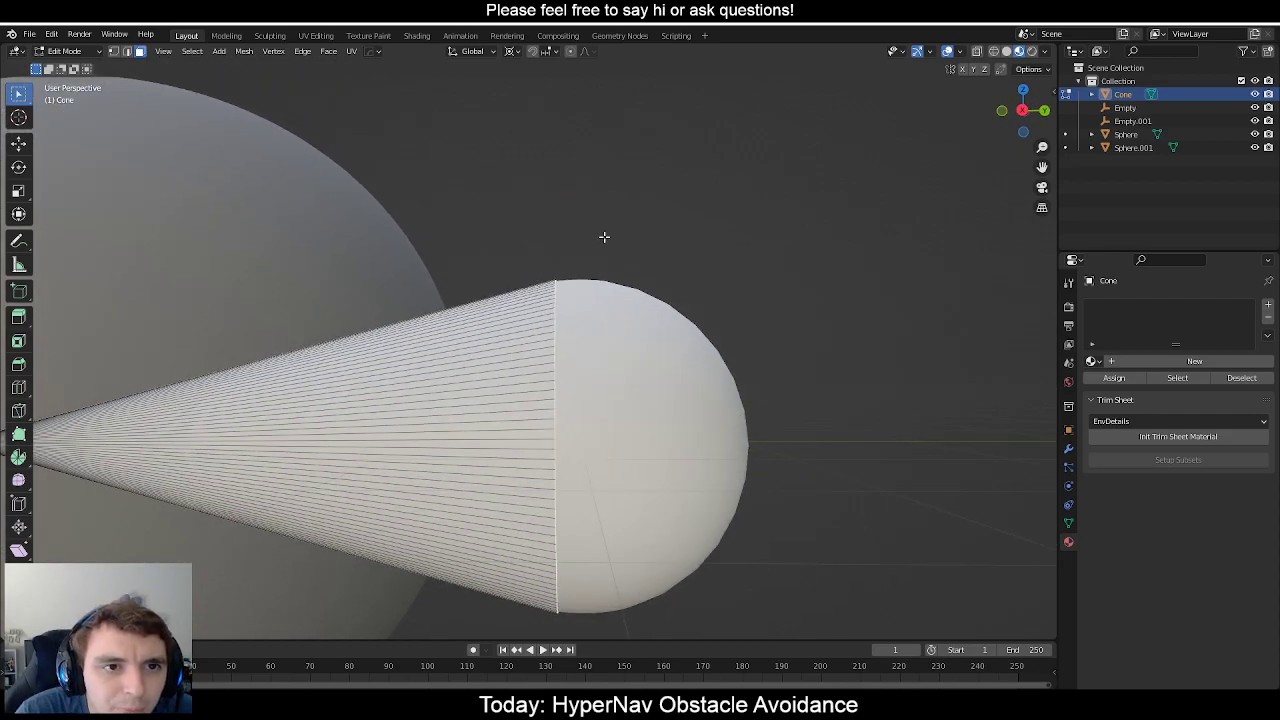
pyautogui.click(510, 52)
pyautogui.click(535, 124)
pyautogui.press('s')
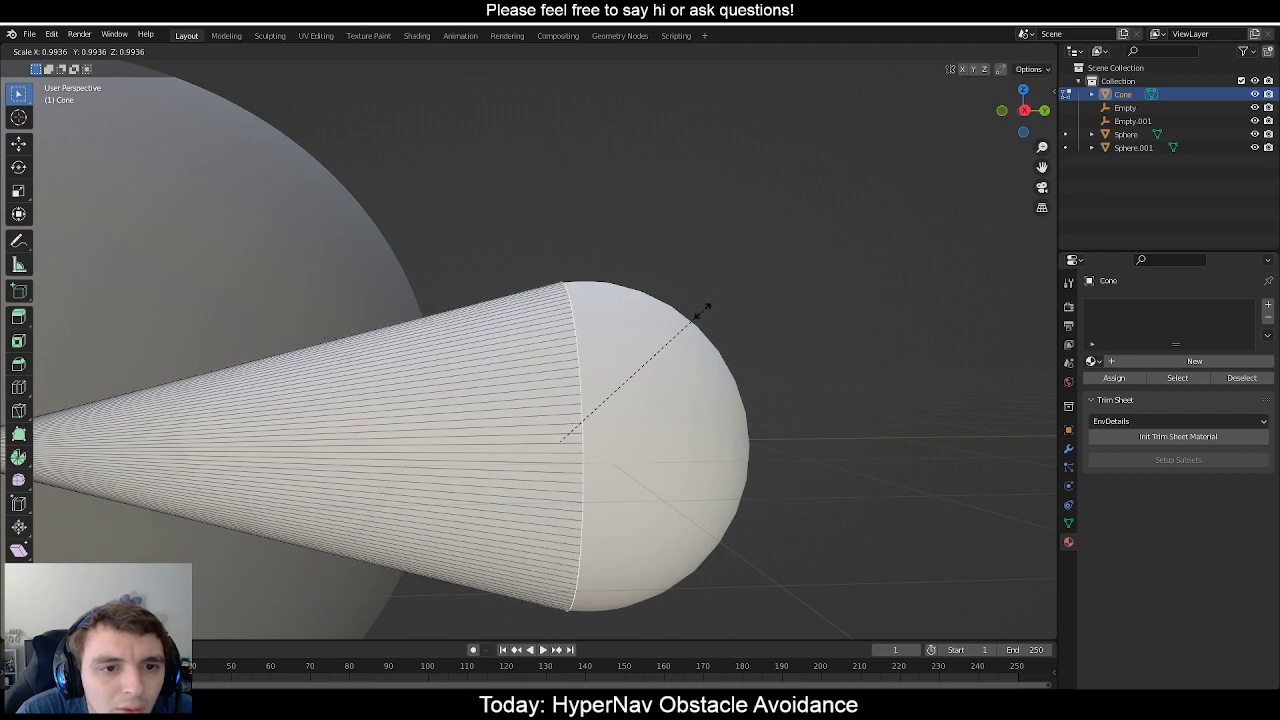
pyautogui.click(706, 306)
pyautogui.press('Tab')
# Assign the existing Material.001 to the new cone.
pyautogui.click(646, 254)
pyautogui.scroll(-3, 280, 324)
pyautogui.moveTo(280, 324); pyautogui.dragTo(693, 396, button='middle')
pyautogui.scroll(3, 563, 391)
pyautogui.click(694, 396)
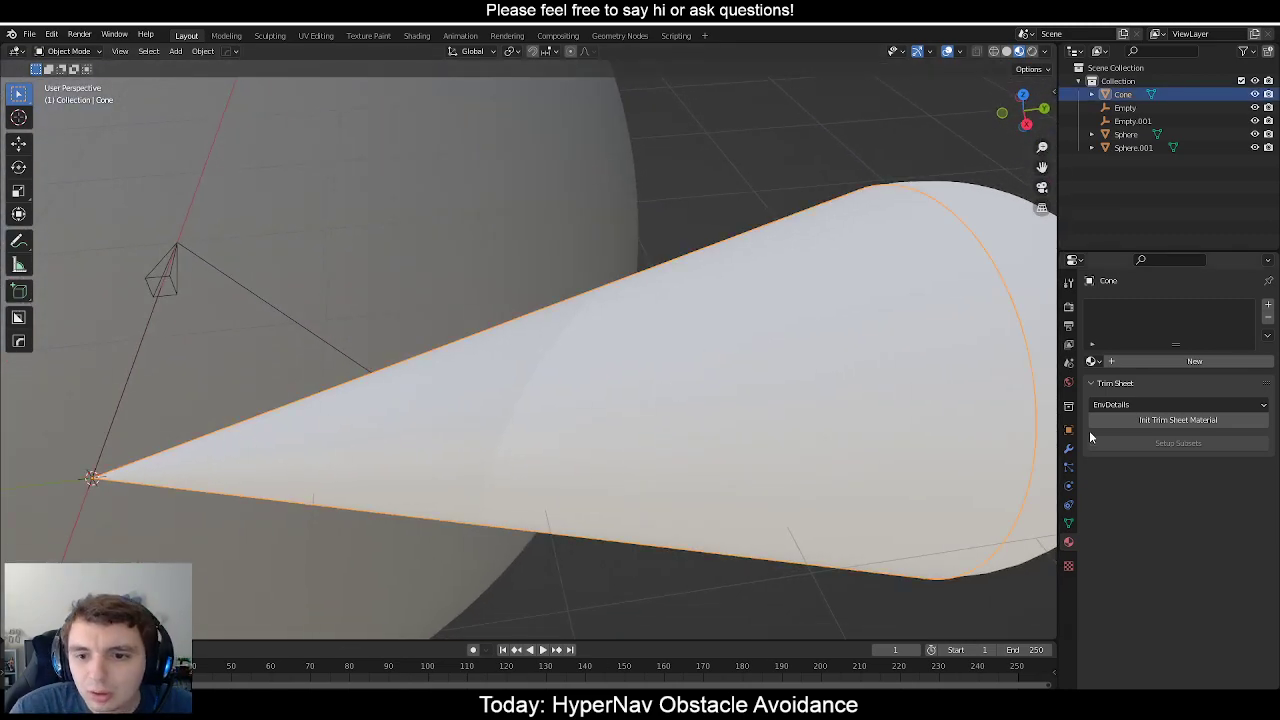
pyautogui.click(1094, 361)
pyautogui.click(1128, 394)
# Try duplicating the cone and the large sphere together in place.
pyautogui.moveTo(600, 308); pyautogui.dragTo(580, 406, button='middle')
pyautogui.keyDown('shift'); pyautogui.click(505, 298); pyautogui.keyUp('shift')
pyautogui.moveTo(505, 298); pyautogui.dragTo(466, 301, button='middle')
pyautogui.moveTo(393, 340); pyautogui.dragTo(521, 314, button='middle')
pyautogui.scroll(-4, 521, 314)
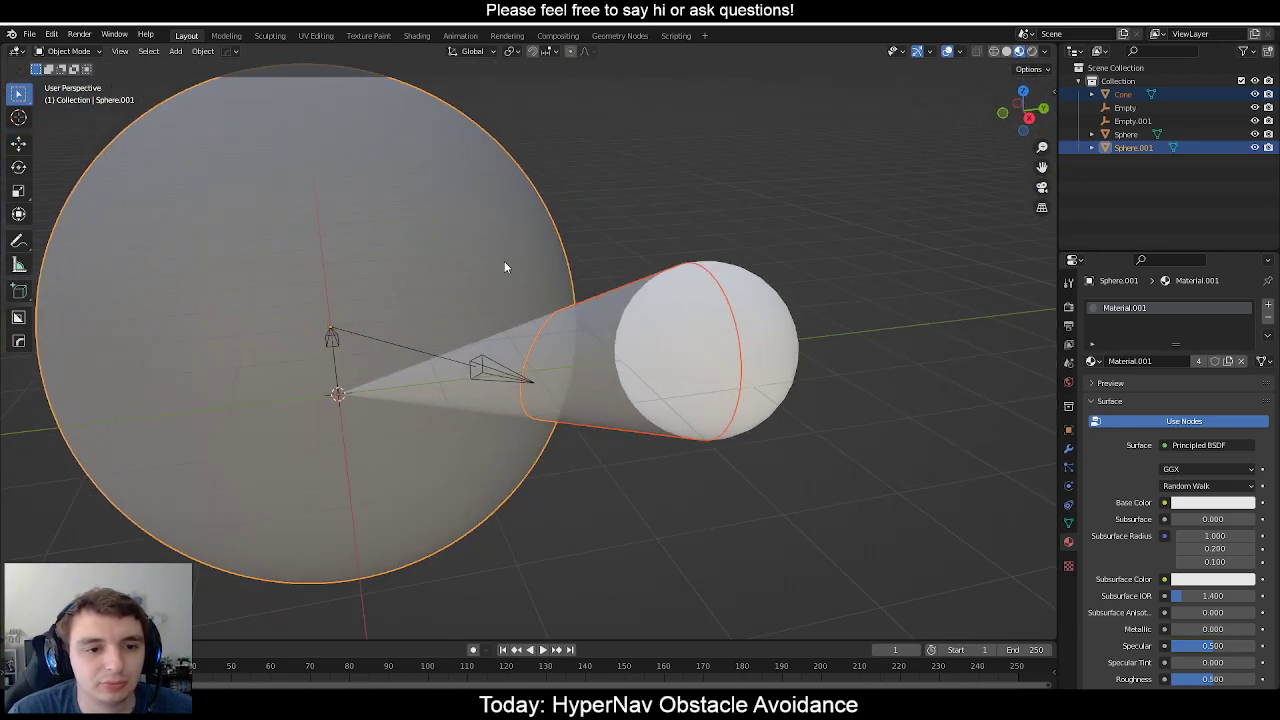
pyautogui.hotkey('shift', 'd')
pyautogui.press('Escape')
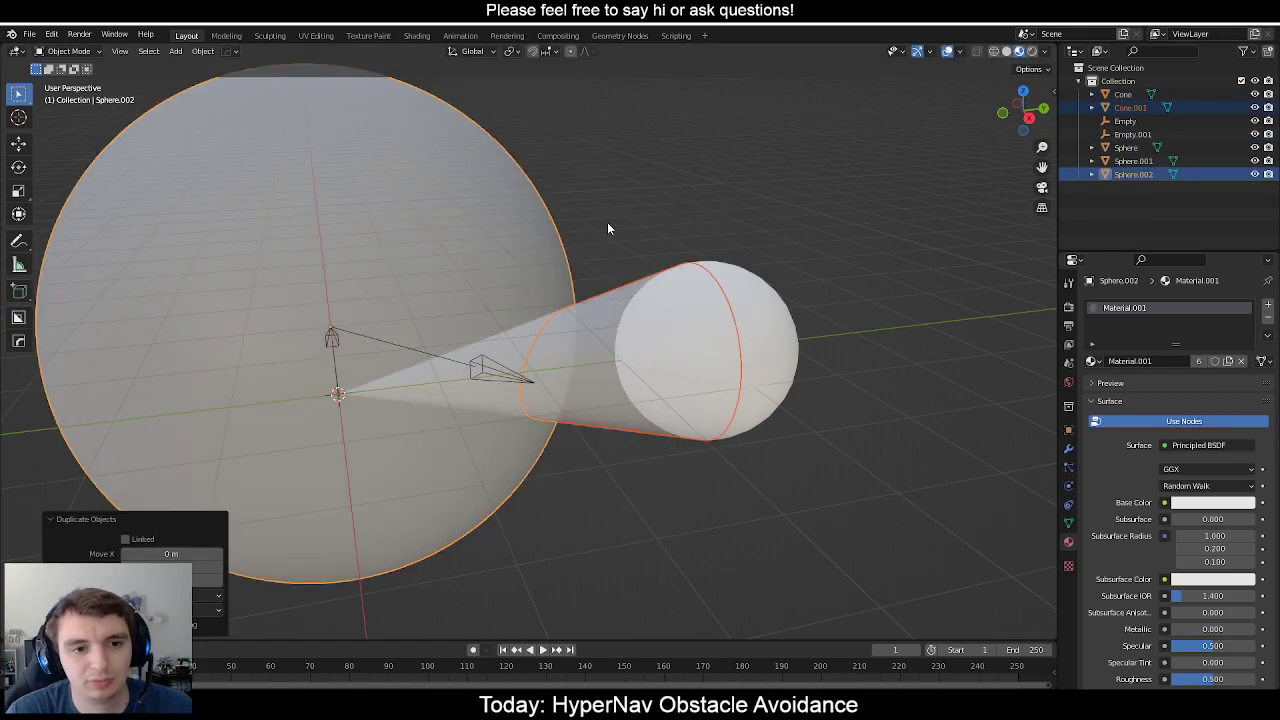
pyautogui.hotkey('ctrl', 'z')
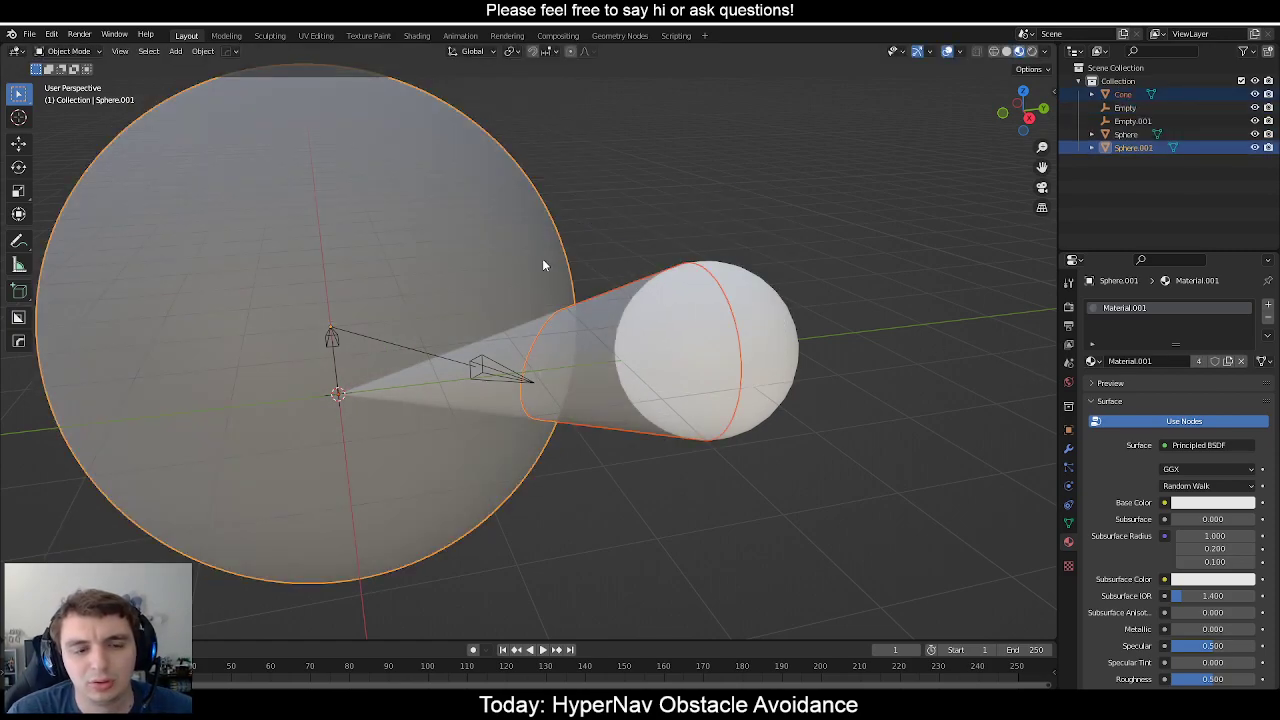
# Duplicate only the large sphere, keeping the copy in place.
pyautogui.click(514, 256)
pyautogui.press('g')
pyautogui.click(666, 287)
pyautogui.hotkey('ctrl', 'z')
pyautogui.hotkey('shift', 'd')
pyautogui.rightClick(604, 311)
# Intersect the cone with the duplicated large sphere using a nondestructive boolean.
pyautogui.keyDown('shift'); pyautogui.click(604, 311); pyautogui.keyUp('shift')
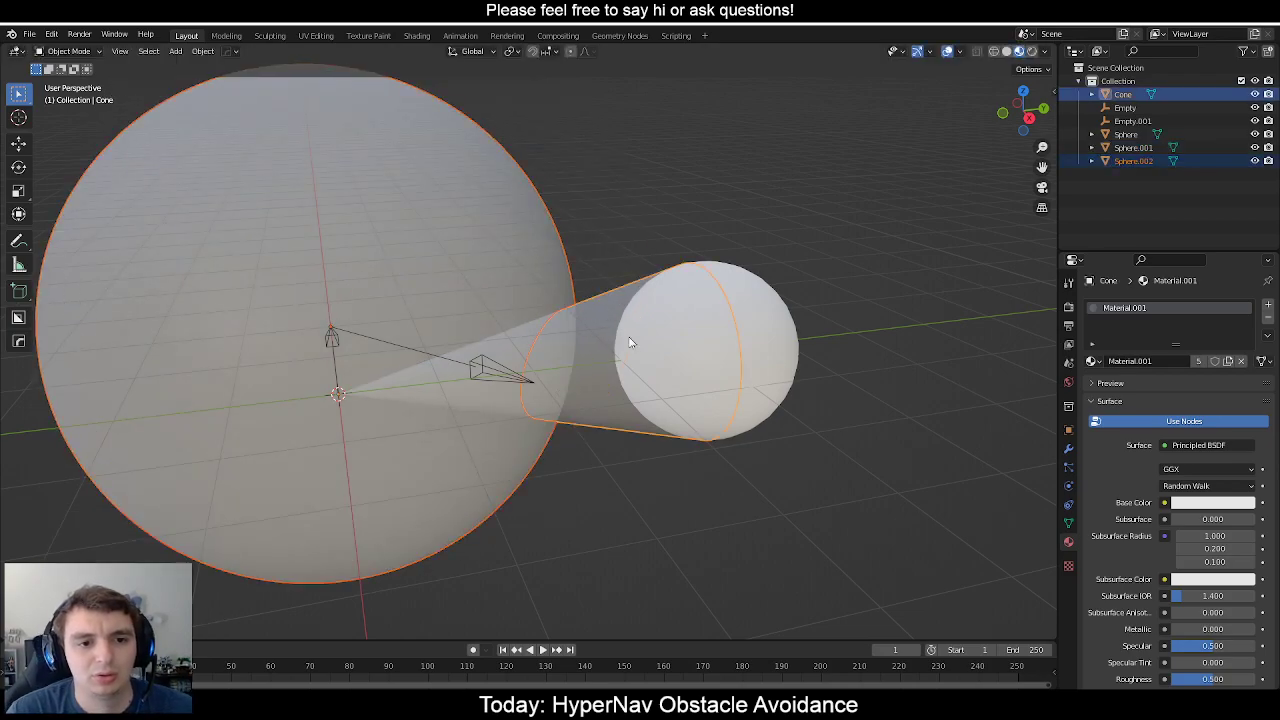
pyautogui.moveTo(624, 335); pyautogui.dragTo(649, 360, button='middle')
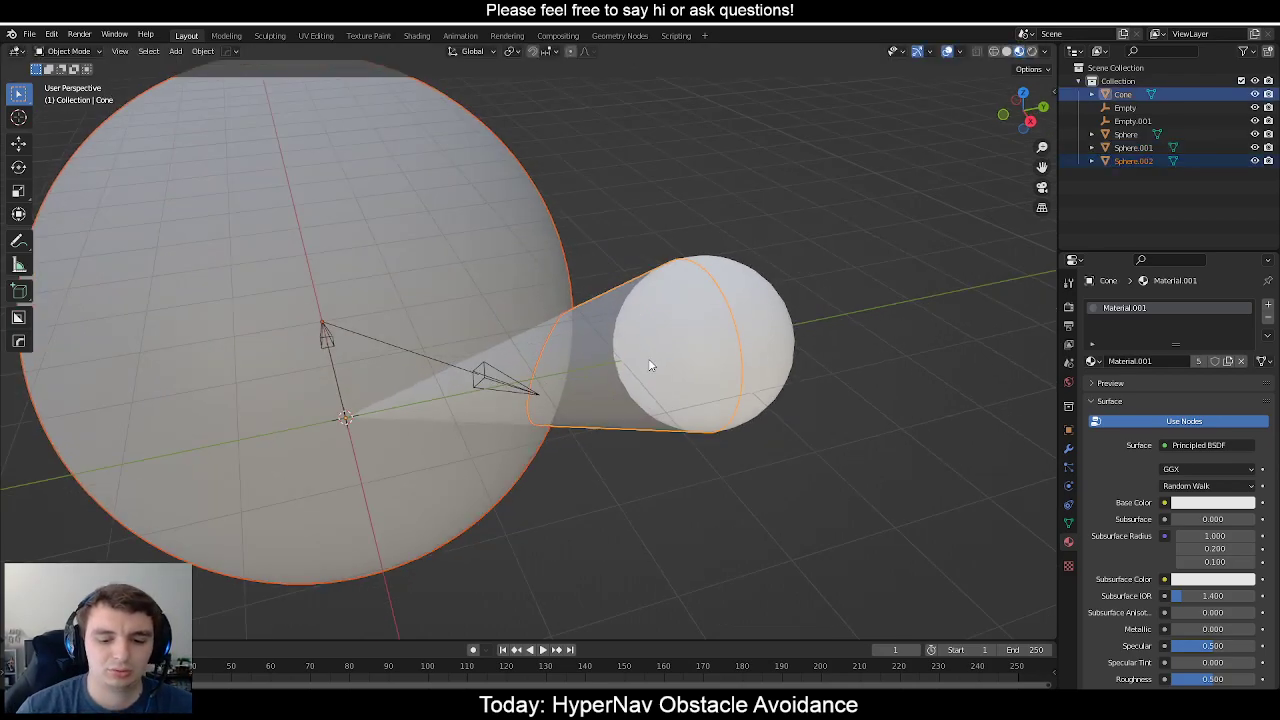
pyautogui.press('ctrl+KP_Divide')
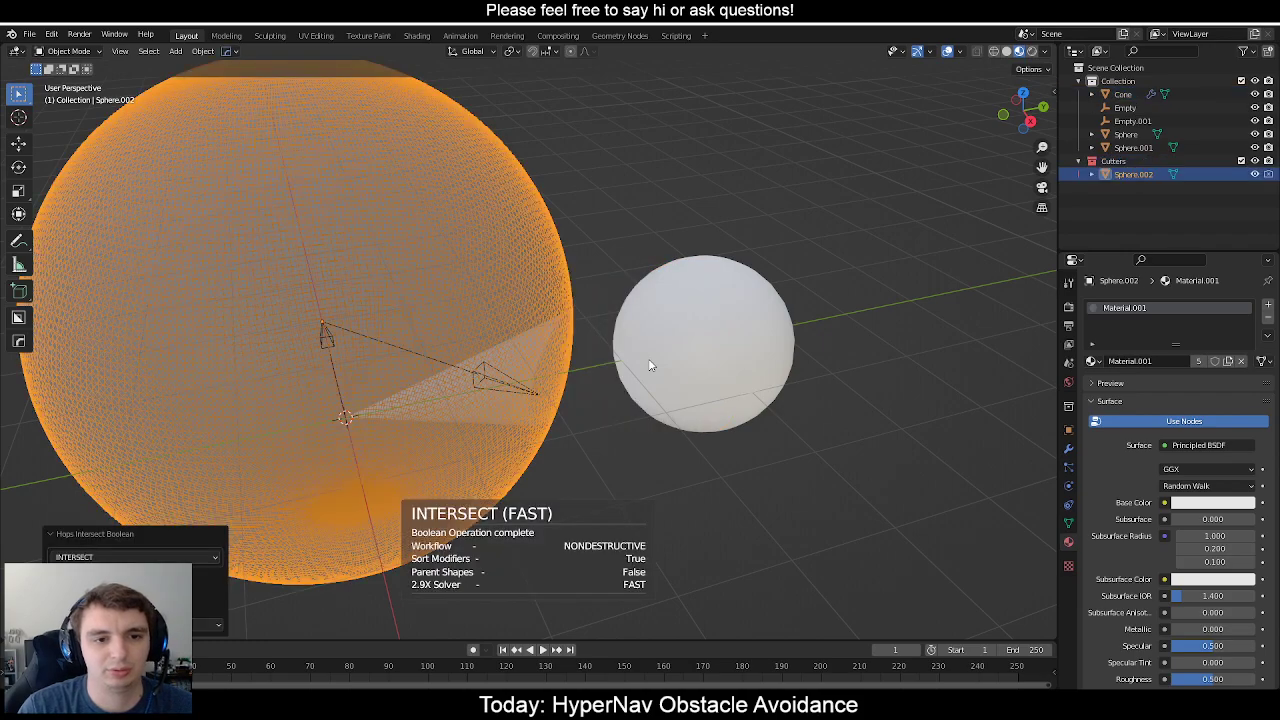
# Open the modifier properties of the cutter sphere.
pyautogui.moveTo(667, 463); pyautogui.dragTo(610, 416, button='middle')
pyautogui.click(1070, 434)
pyautogui.click(1069, 449)
# Try moving the wireframe cutter sphere away from the original large sphere.
pyautogui.scroll(-3, 602, 426)
pyautogui.click(640, 432)
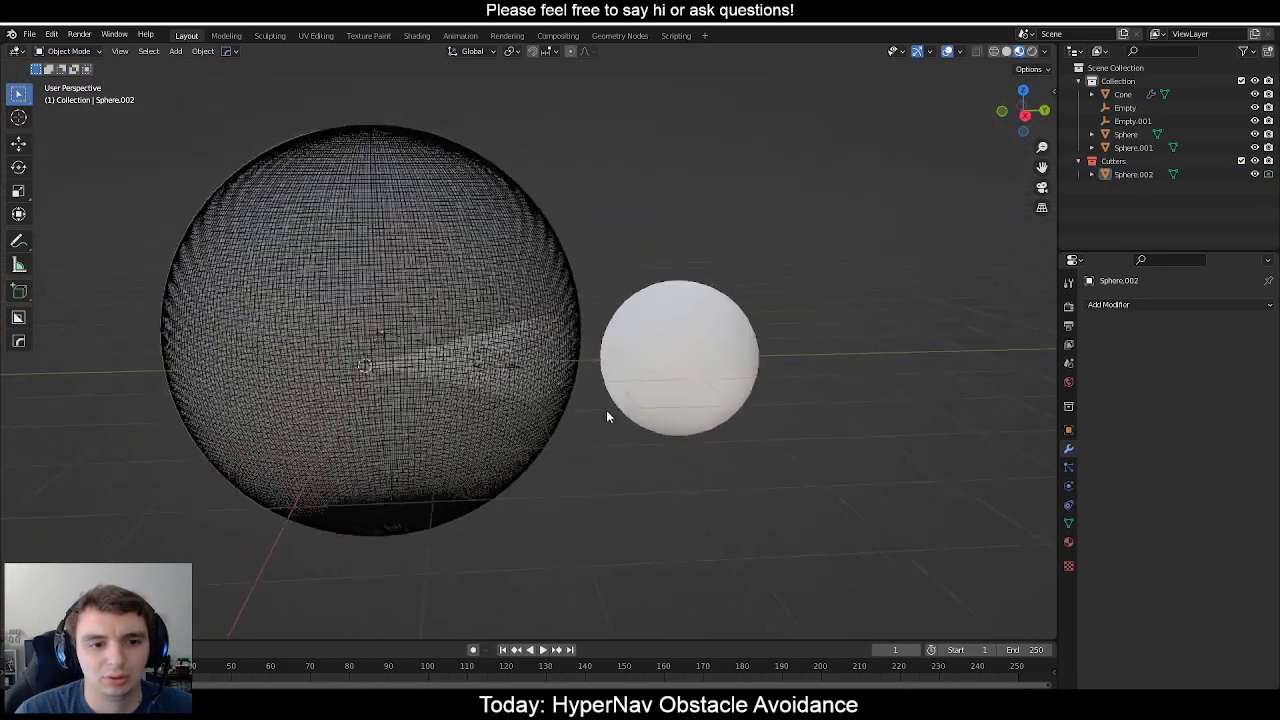
pyautogui.click(513, 304)
pyautogui.scroll(5, 886, 314)
pyautogui.press('g')
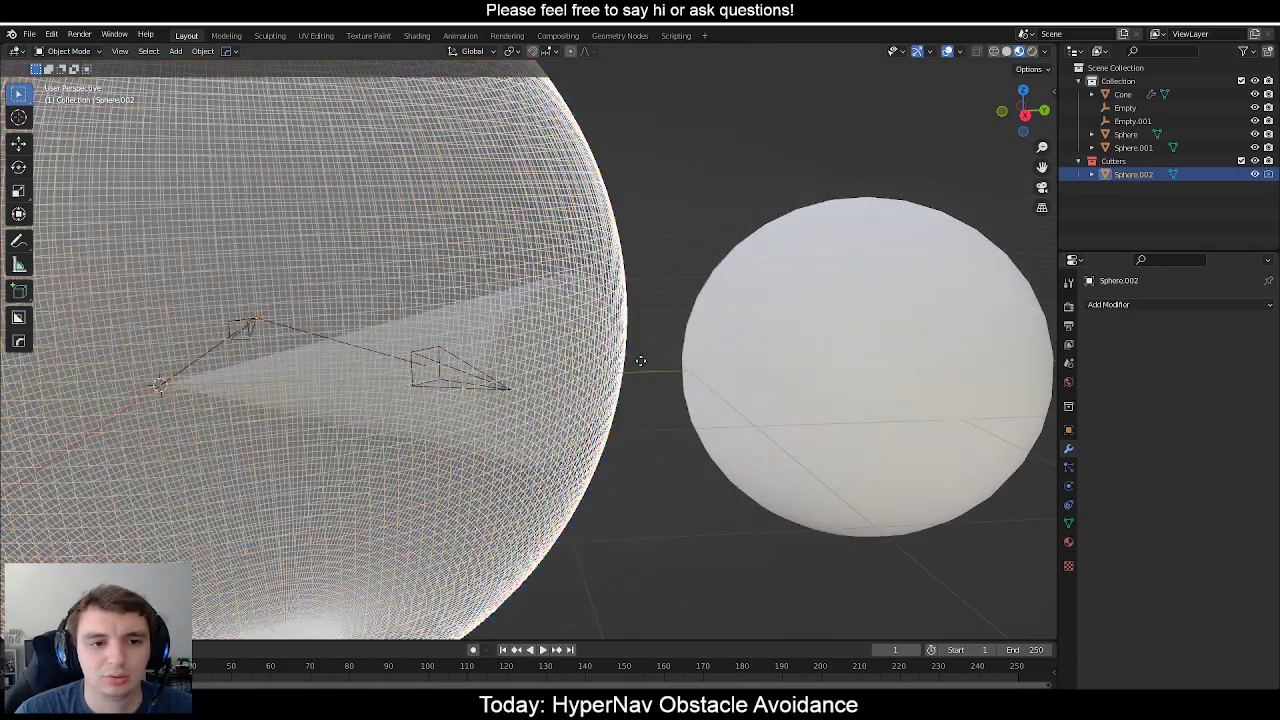
pyautogui.click(771, 230)
pyautogui.hotkey('ctrl', 'z')
# Restore the cutter sphere's normal solid display with HOPS Reset.
pyautogui.scroll(-6, 683, 397)
pyautogui.moveTo(652, 399); pyautogui.dragTo(676, 398, button='middle')
pyautogui.scroll(8, 563, 377)
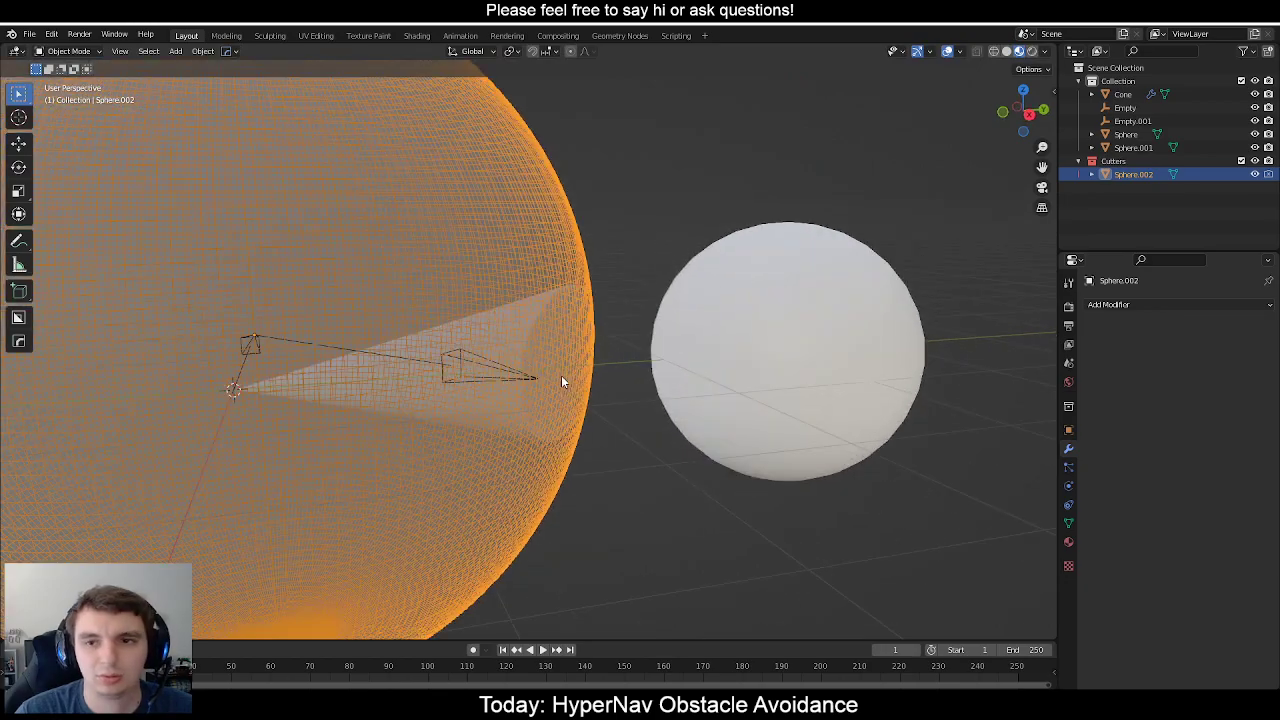
pyautogui.moveTo(557, 371); pyautogui.dragTo(594, 382, button='middle')
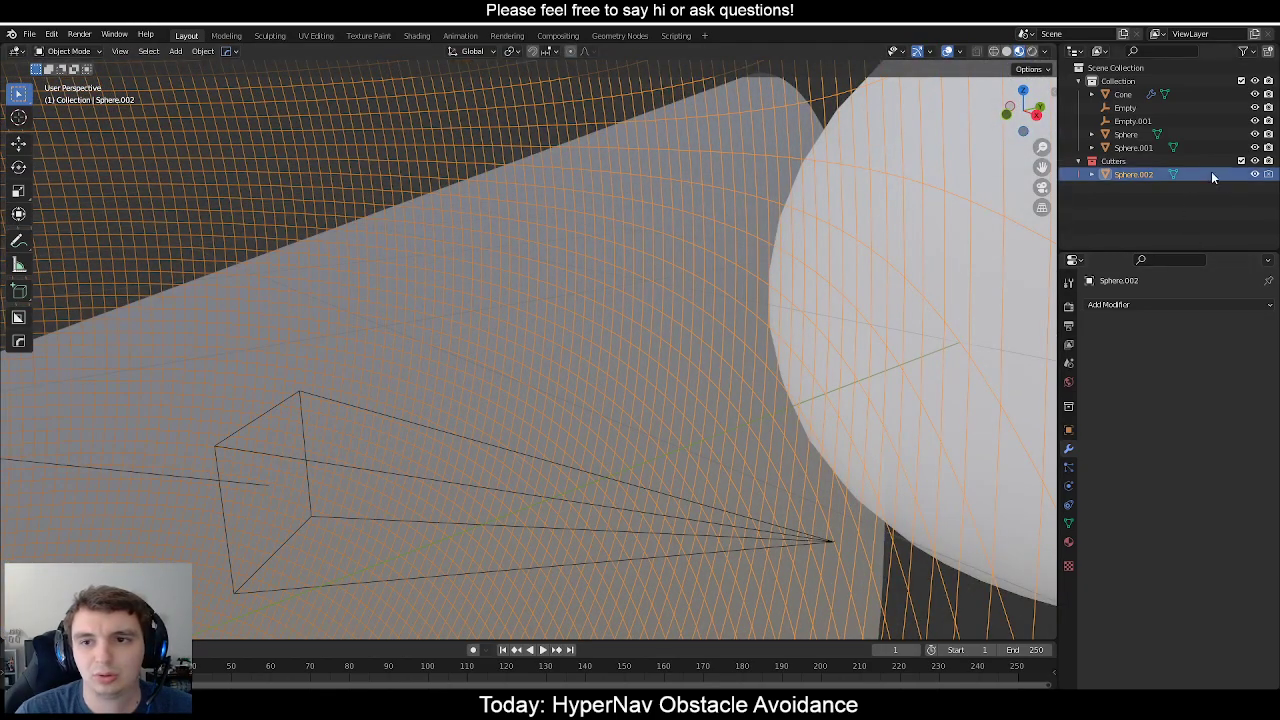
pyautogui.scroll(-10, 721, 329)
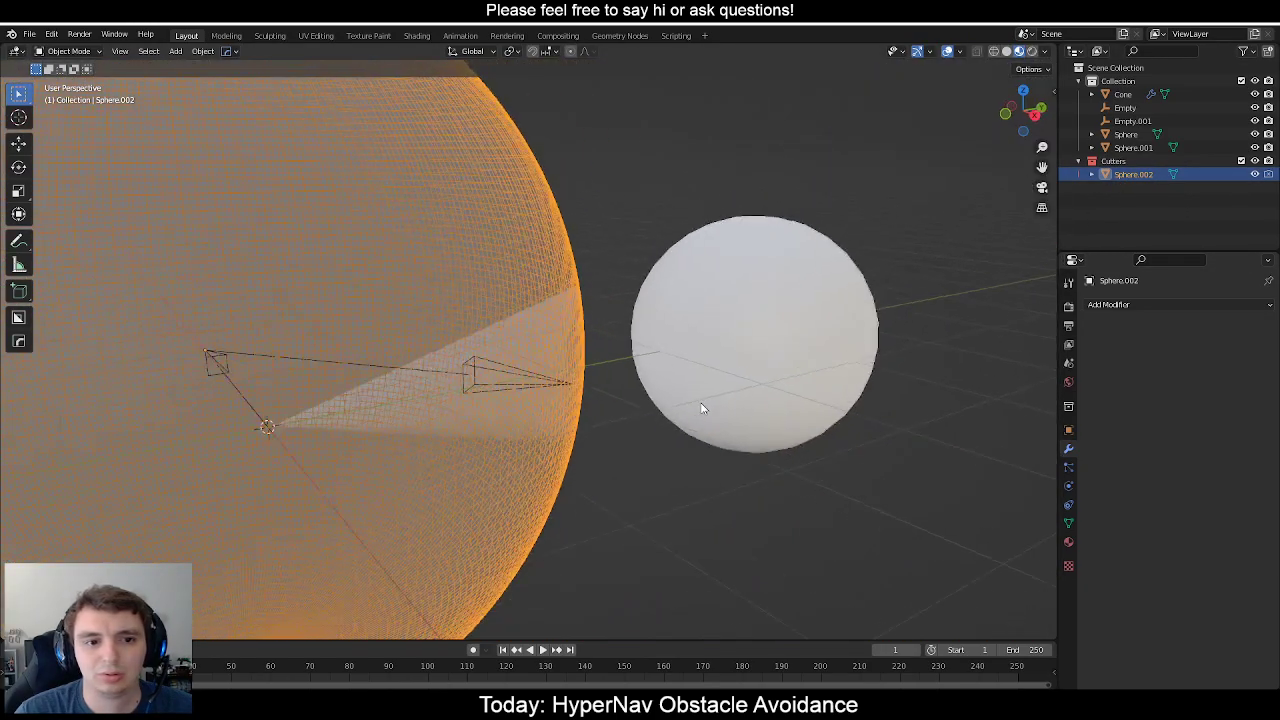
pyautogui.press('q')
pyautogui.moveTo(650, 415)
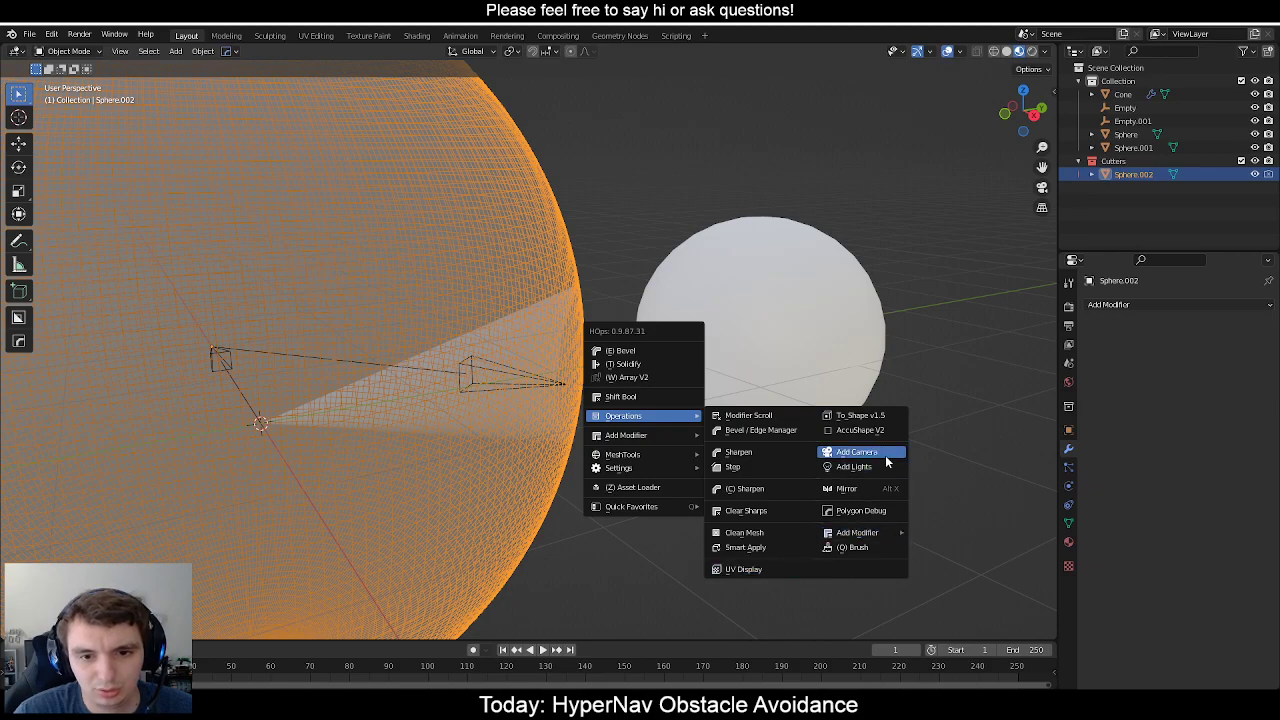
pyautogui.moveTo(878, 535)
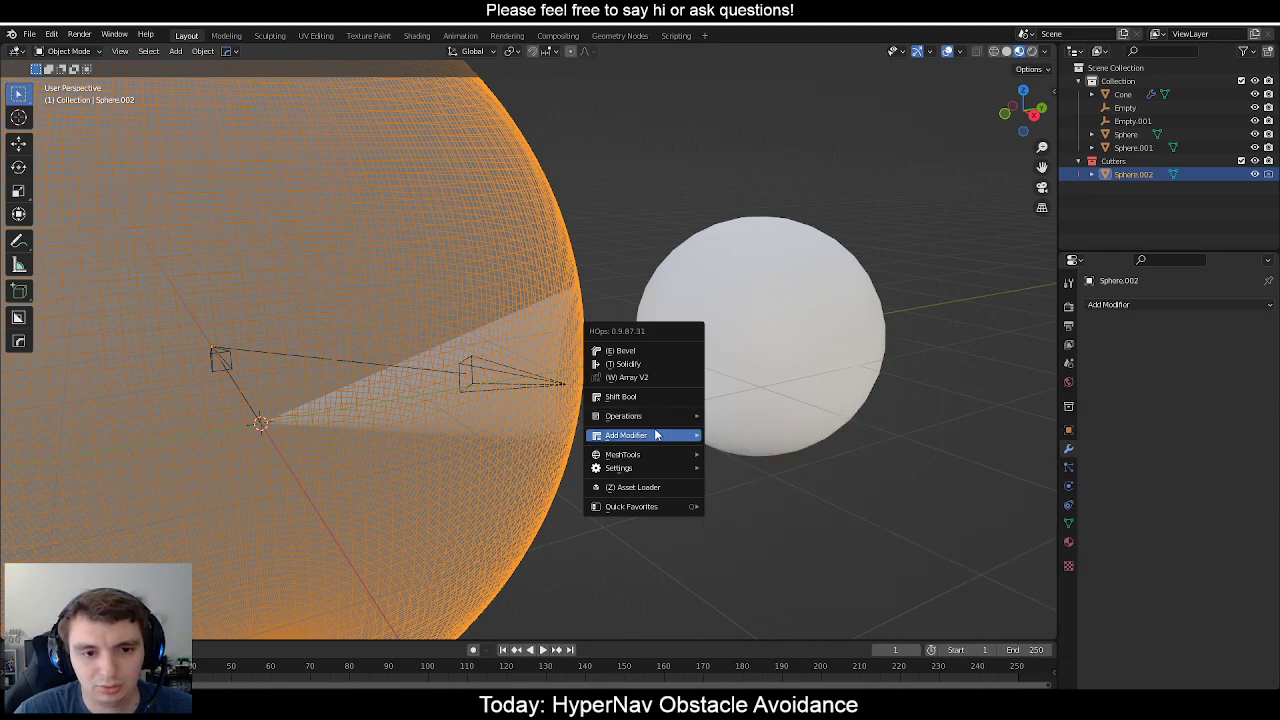
pyautogui.moveTo(648, 454)
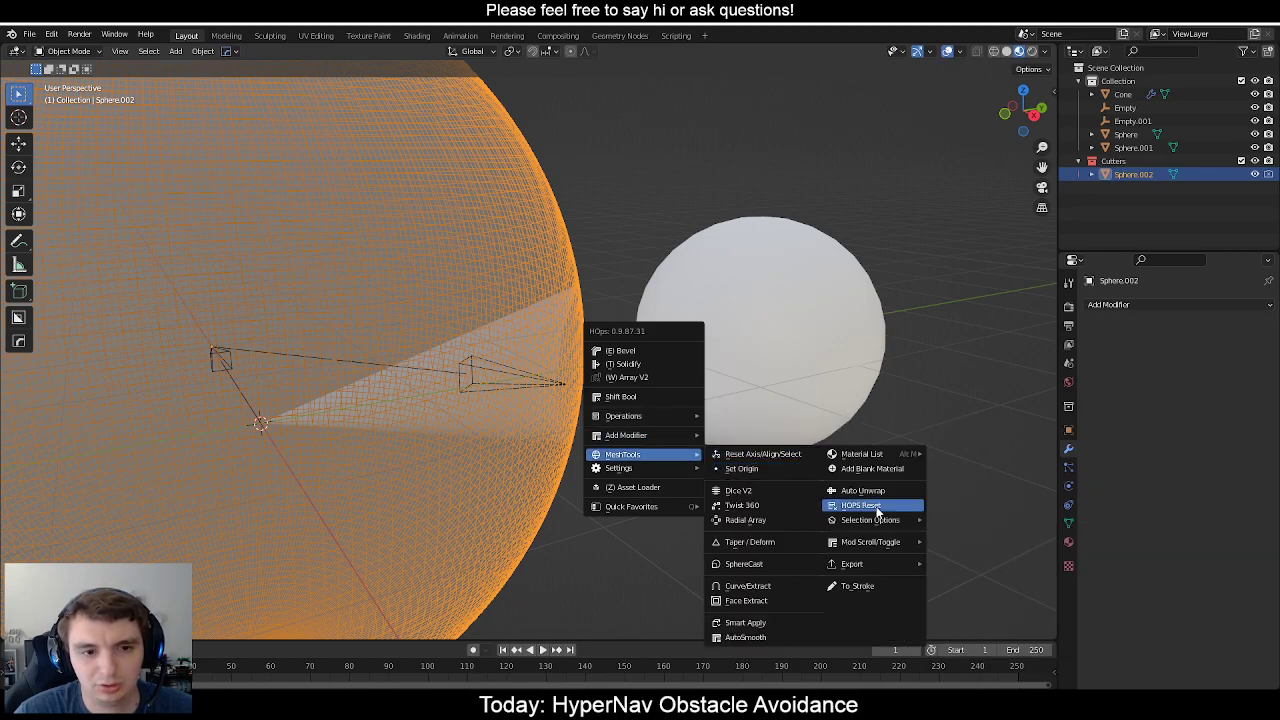
pyautogui.click(877, 508)
pyautogui.scroll(-3, 592, 414)
pyautogui.scroll(4, 640, 420)
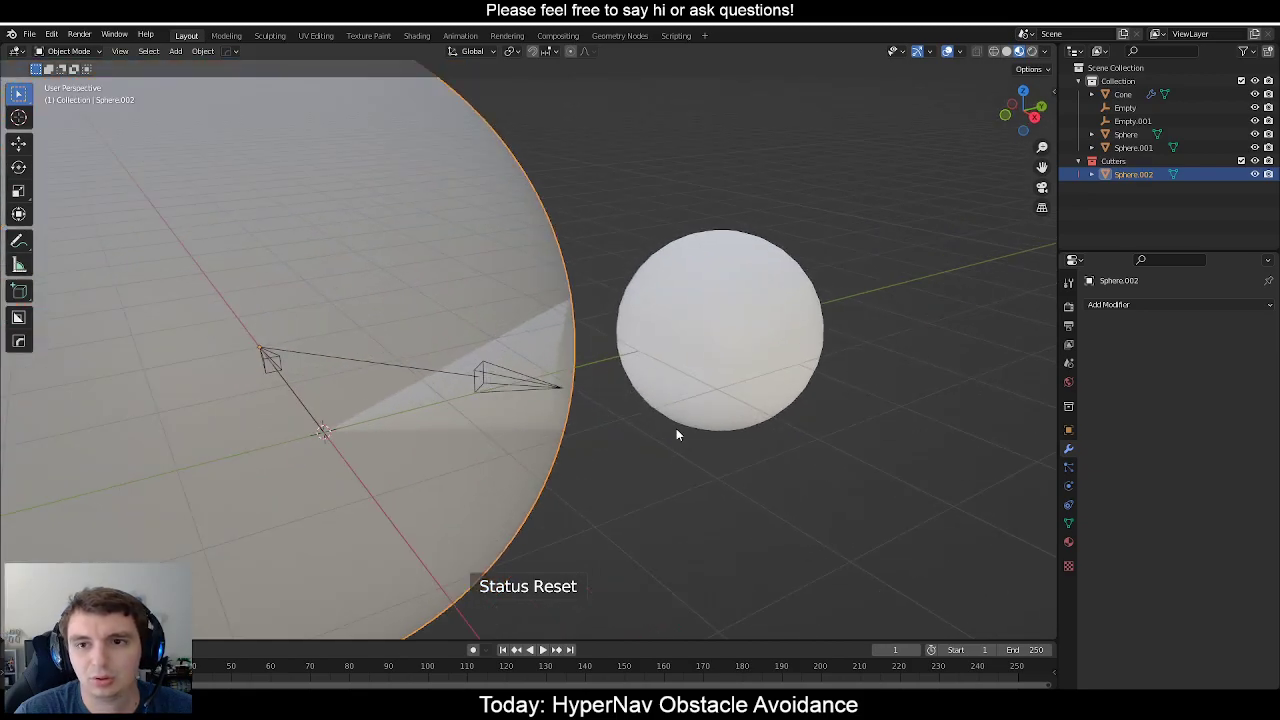
# Move the duplicated large sphere out of the Cutters collection and back into Collection.
pyautogui.press('m')
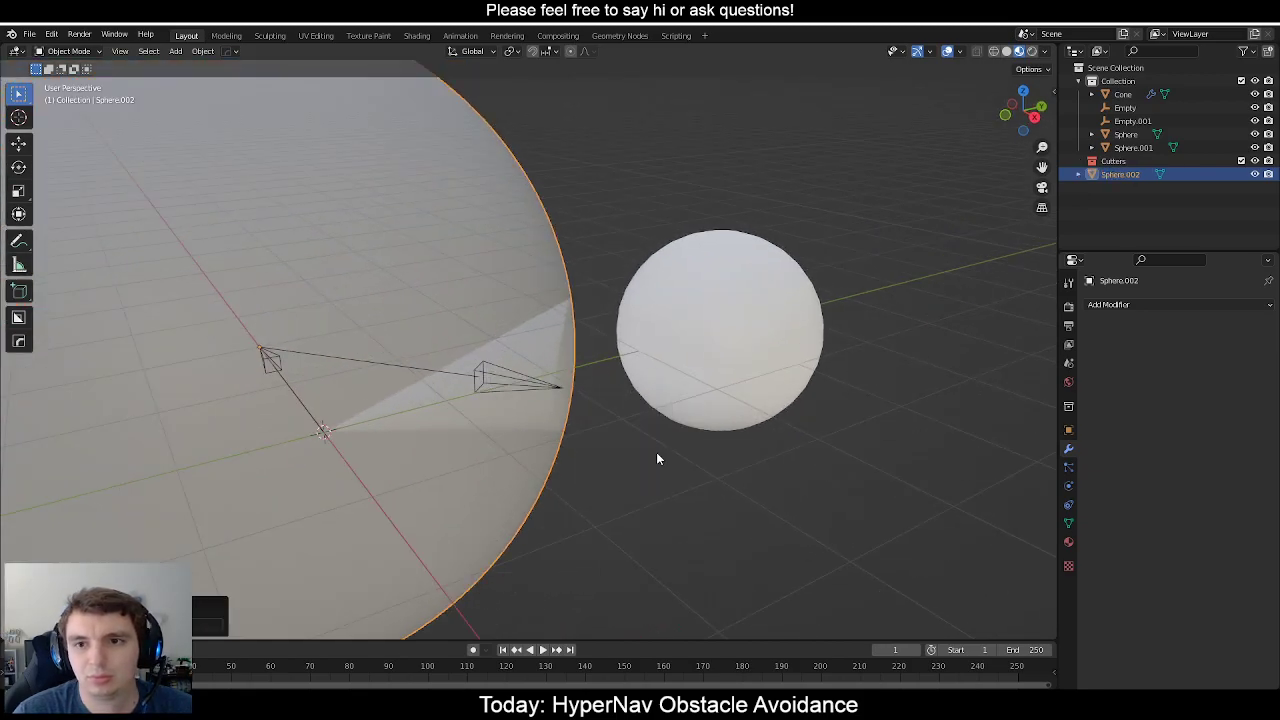
pyautogui.press('m')
pyautogui.click(650, 464)
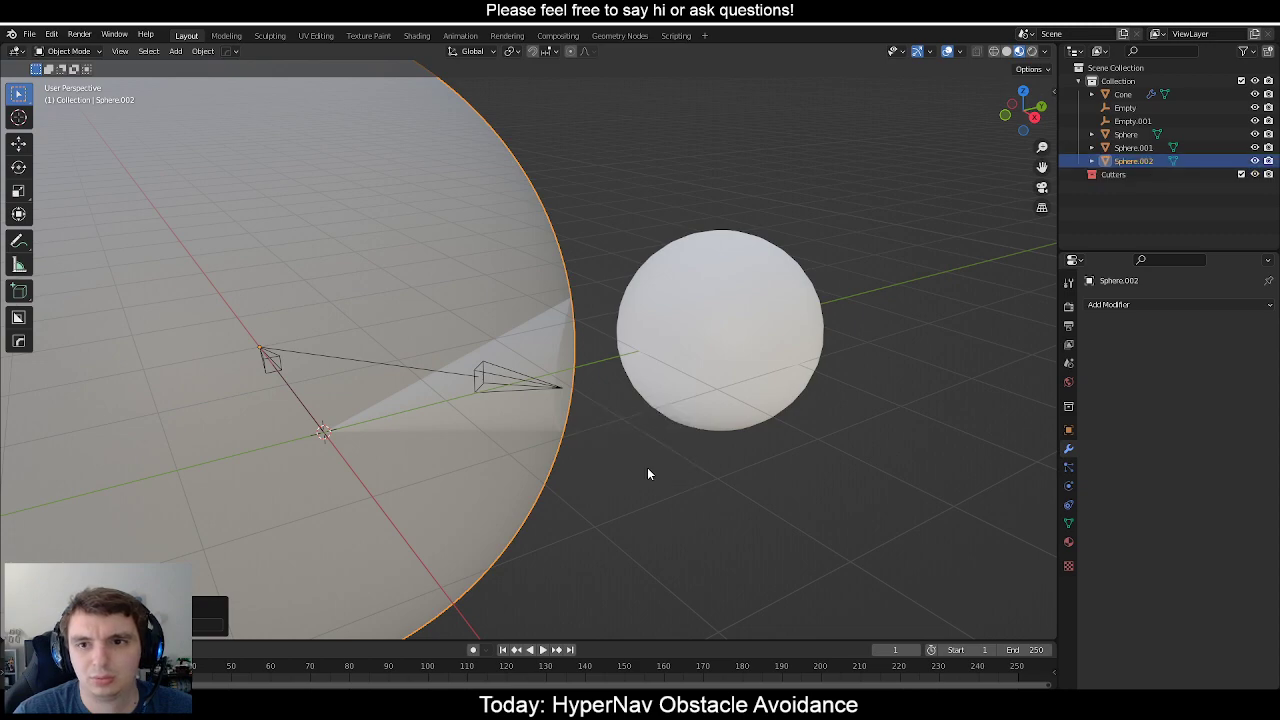
# Try moving the duplicated large sphere away from the original large sphere.
pyautogui.scroll(-3, 654, 502)
pyautogui.moveTo(654, 502); pyautogui.dragTo(545, 364, button='middle')
pyautogui.scroll(3, 607, 430)
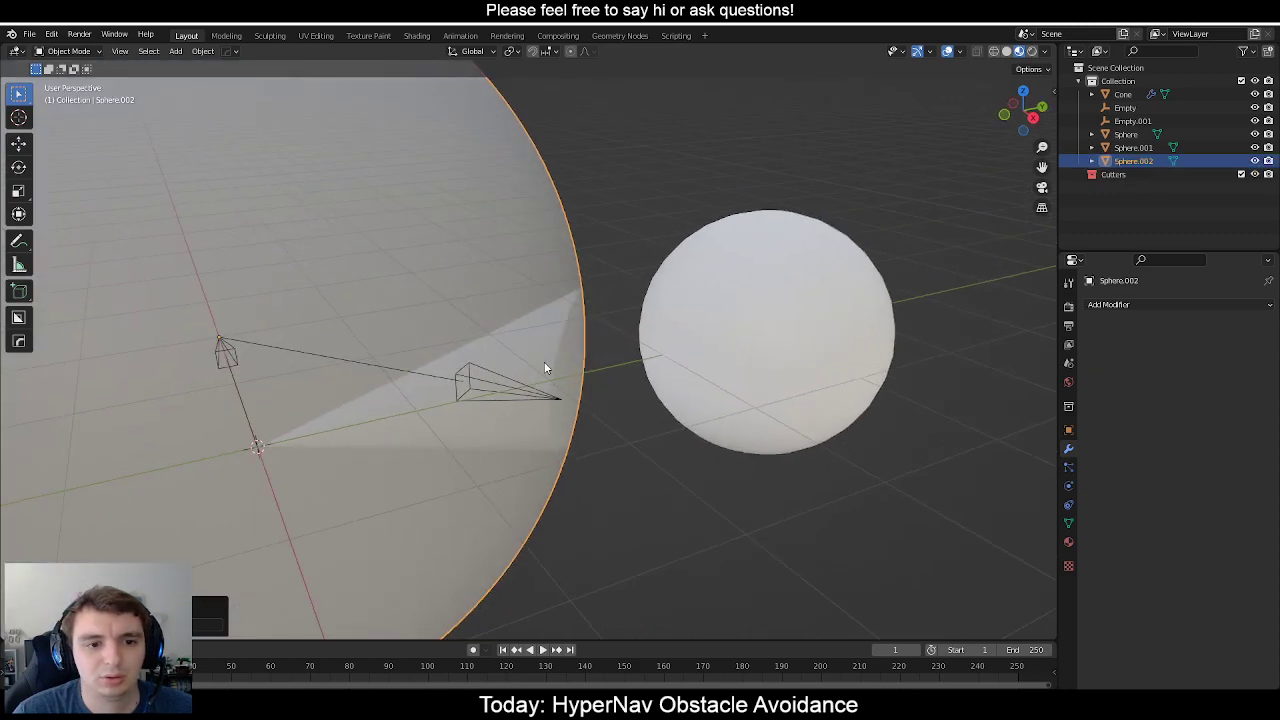
pyautogui.click(546, 362)
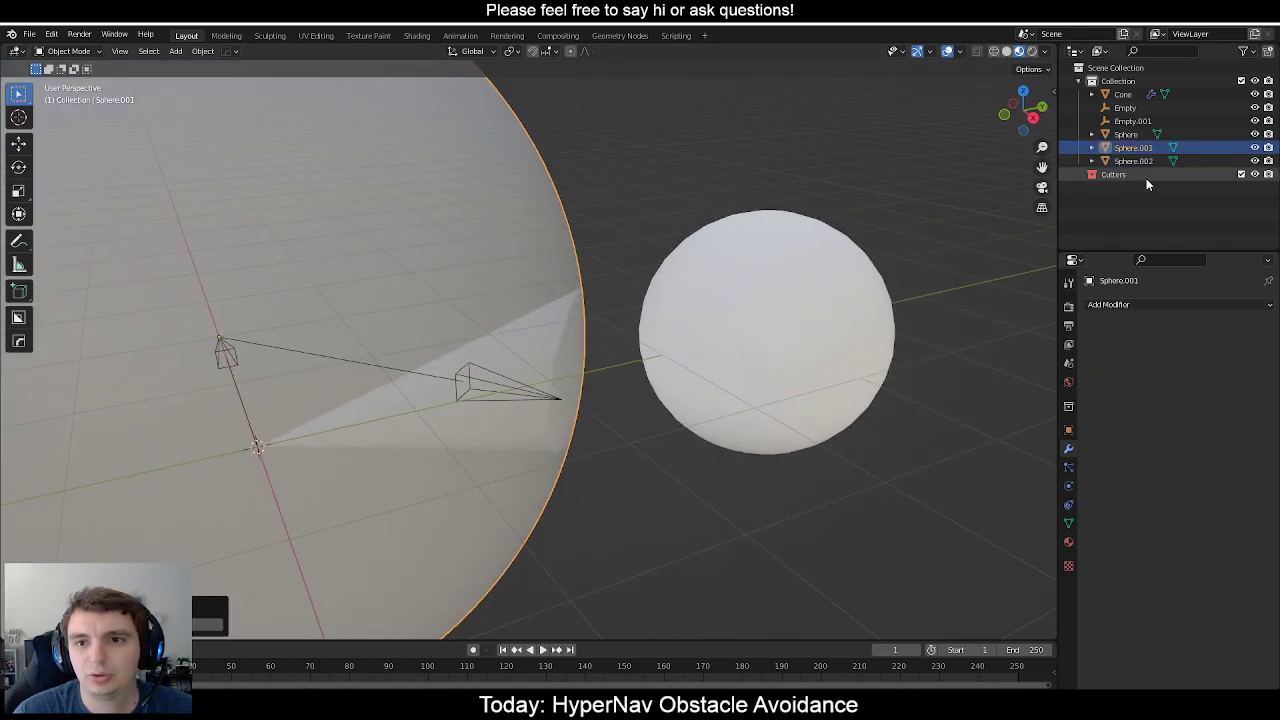
pyautogui.scroll(-4, 700, 362)
pyautogui.click(676, 409)
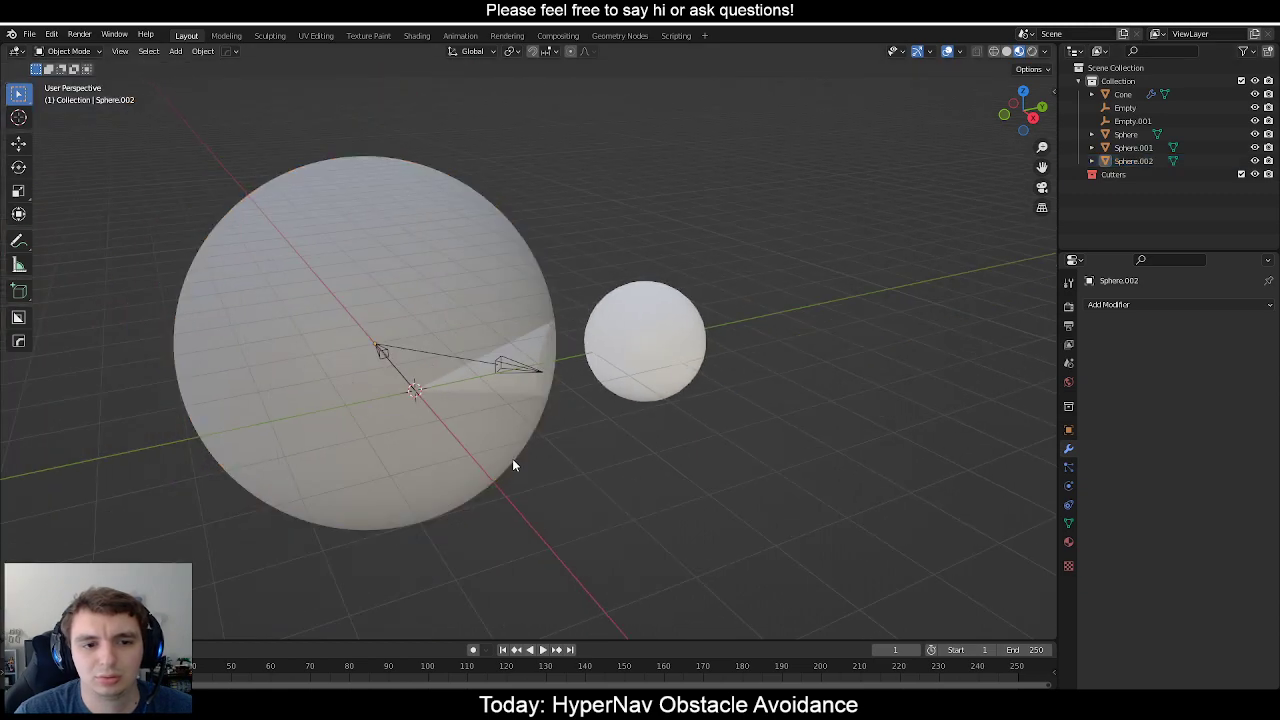
pyautogui.click(384, 344)
pyautogui.hotkey('shift', 'd')
pyautogui.click(339, 334)
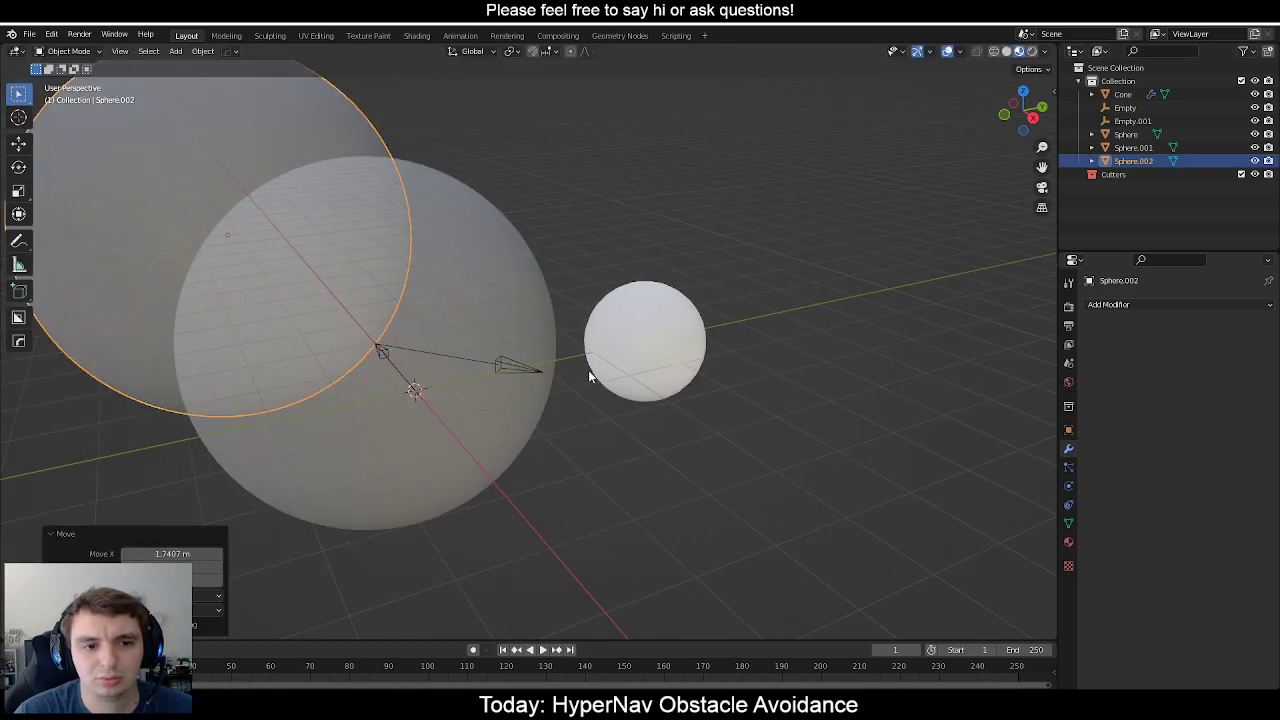
pyautogui.hotkey('ctrl', 'z')
# Apply the Boolean modifier on the avoidance cone.
pyautogui.click(1127, 134)
pyautogui.click(1133, 121)
pyautogui.click(1132, 108)
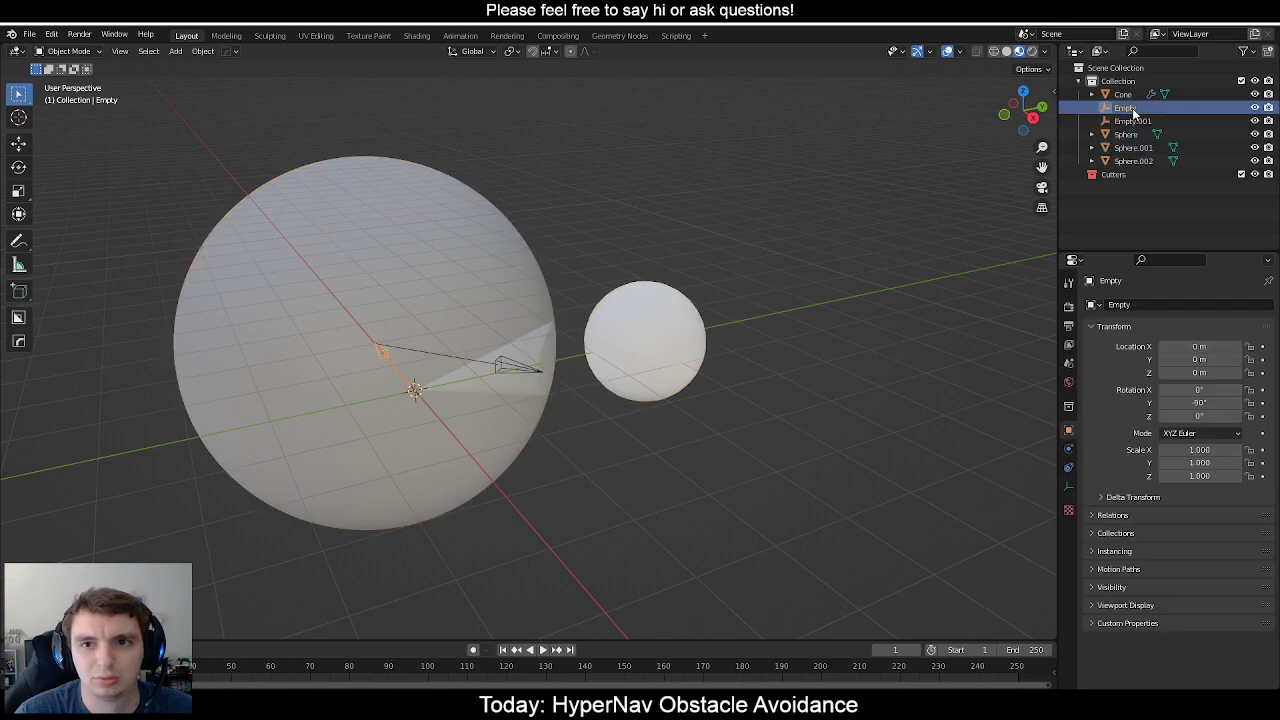
pyautogui.click(1136, 147)
pyautogui.moveTo(560, 352); pyautogui.dragTo(754, 326, button='middle')
pyautogui.click(733, 438)
pyautogui.click(733, 436)
pyautogui.moveTo(733, 436); pyautogui.dragTo(835, 316, button='middle')
pyautogui.scroll(2, 714, 303)
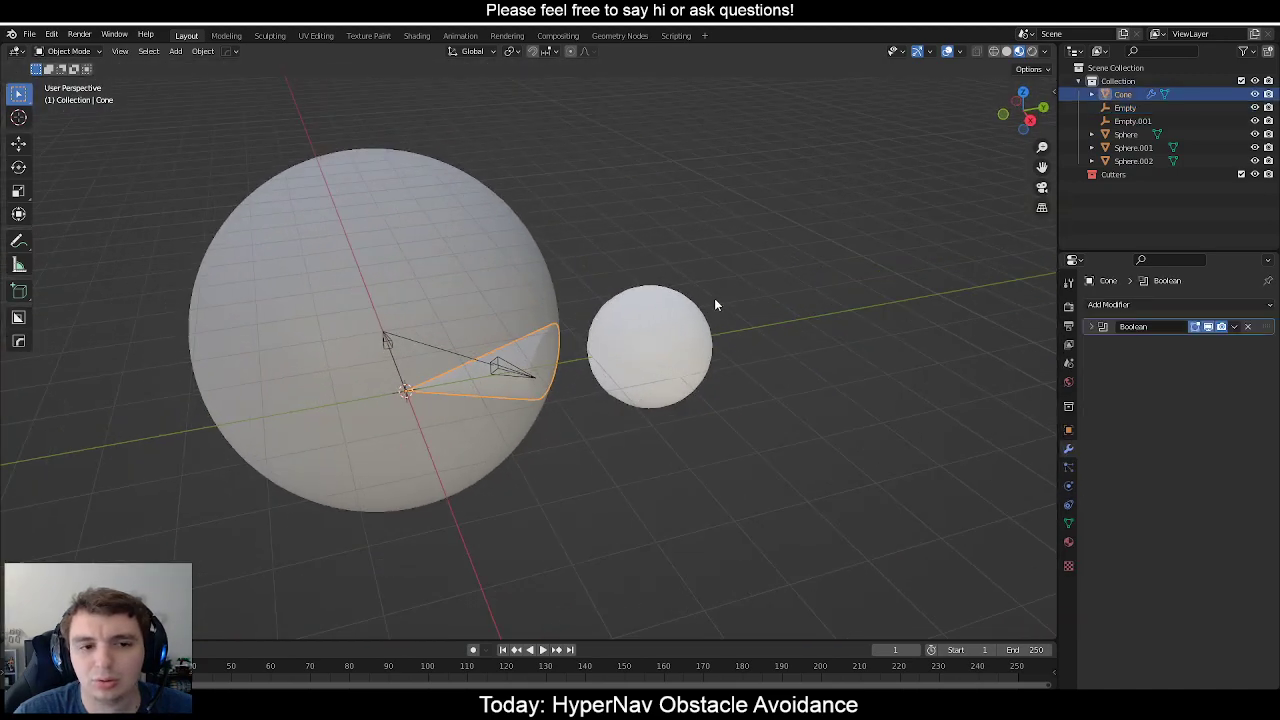
pyautogui.click(1234, 327)
pyautogui.click(1200, 340)
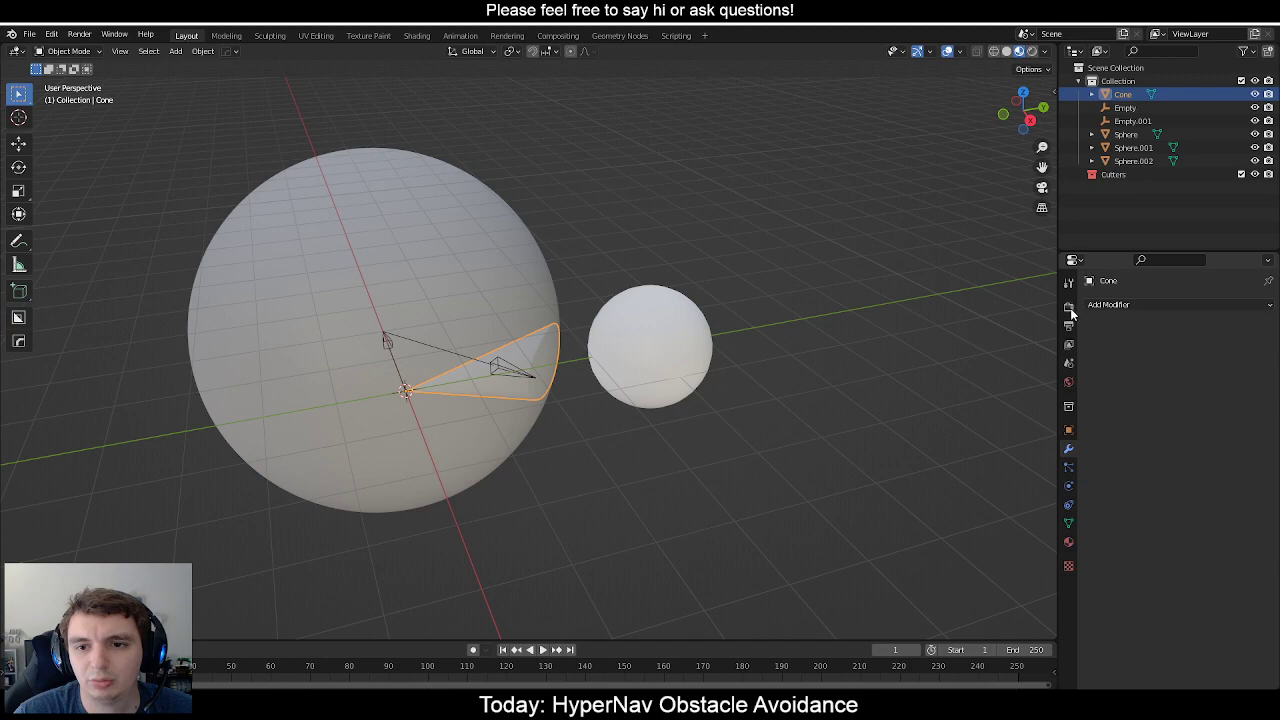
# Delete one of the two overlapping large spheres.
pyautogui.click(1146, 160)
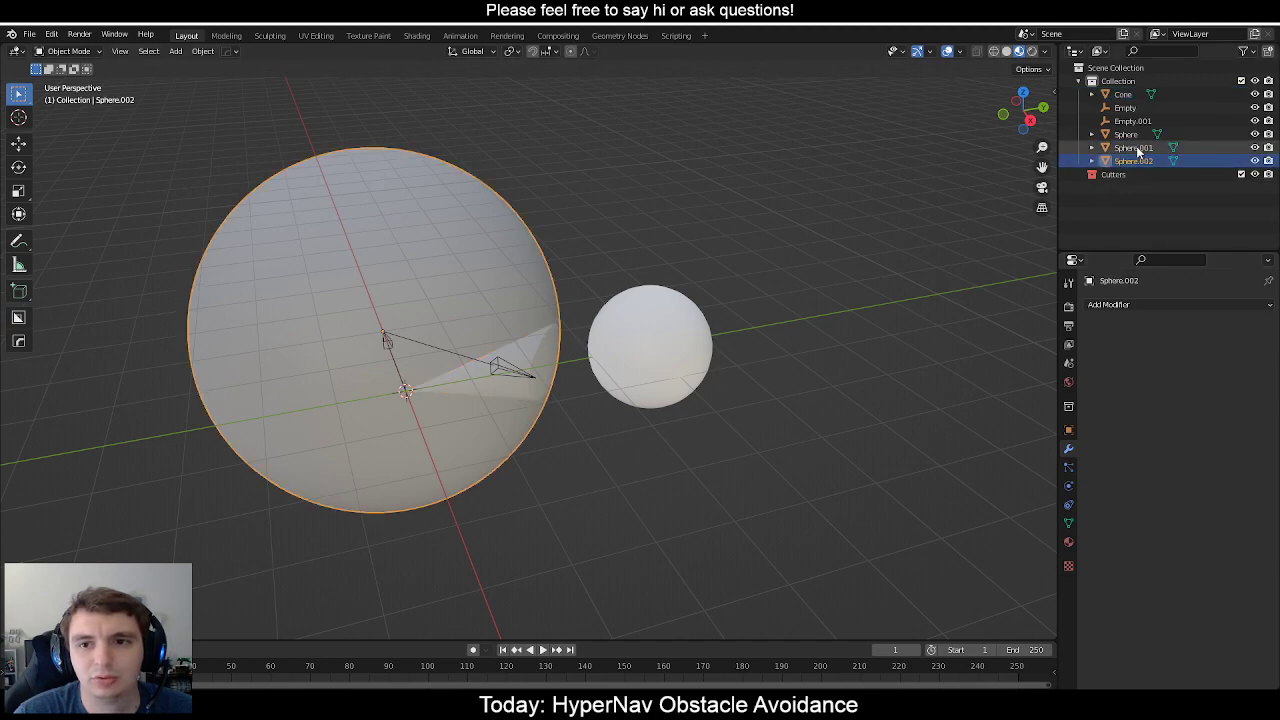
pyautogui.press('x')
pyautogui.click(803, 181)
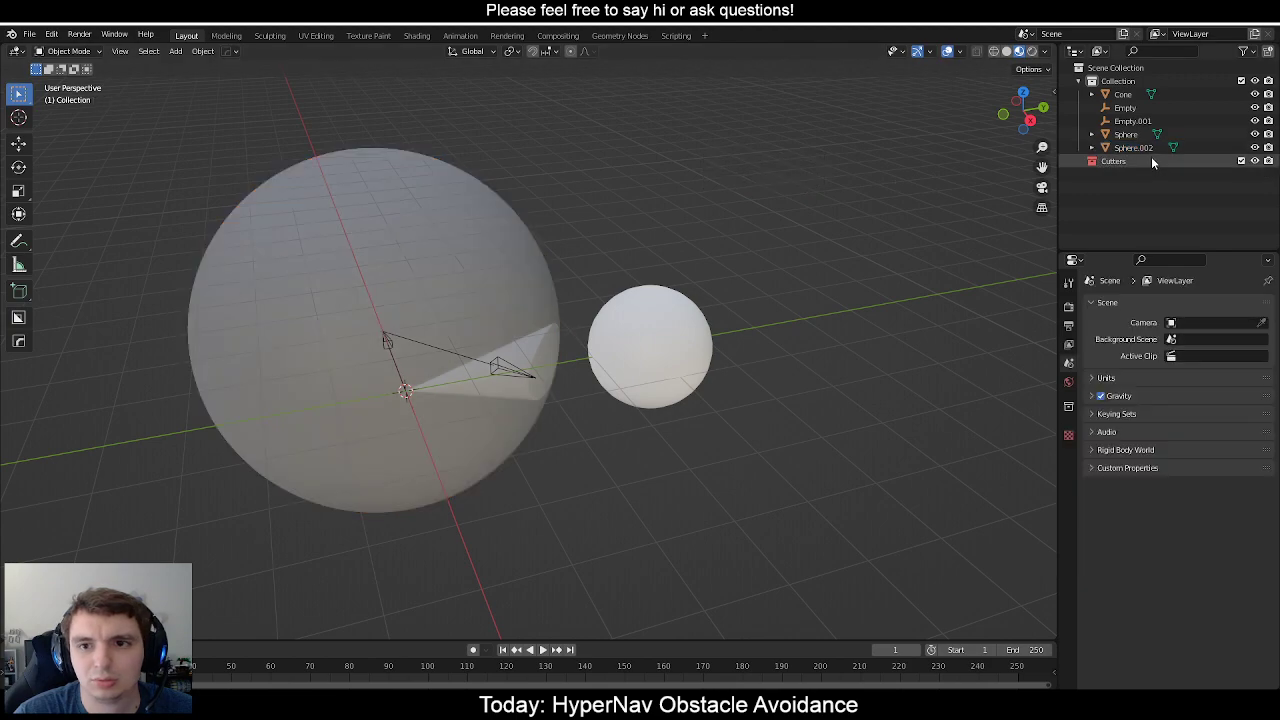
# Examine the trimmed cone's rounded end against the velocity arrow's tip and the large sphere's surface.
pyautogui.click(1133, 121)
pyautogui.scroll(2, 570, 336)
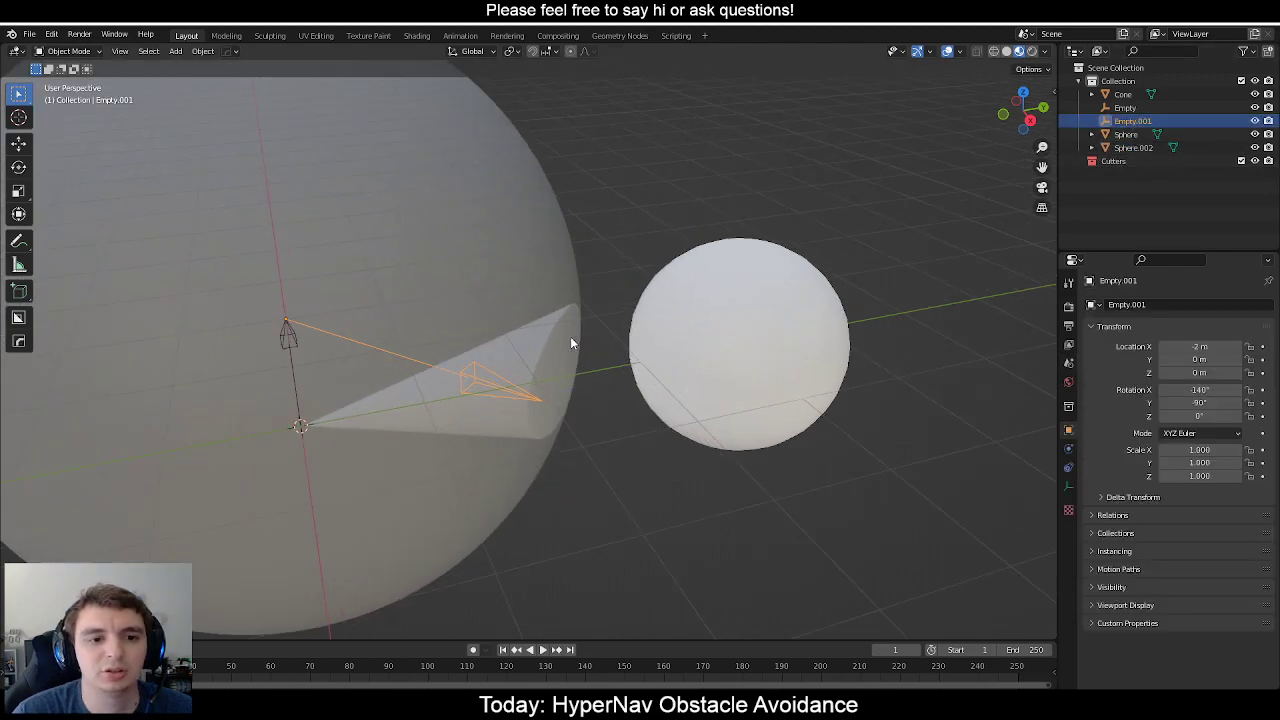
pyautogui.moveTo(582, 334); pyautogui.dragTo(542, 328, button='middle')
pyautogui.scroll(5, 578, 272)
pyautogui.scroll(-5, 626, 255)
pyautogui.moveTo(664, 255); pyautogui.dragTo(692, 258, button='middle')
pyautogui.scroll(2, 589, 306)
pyautogui.moveTo(589, 306)
pyautogui.mouseDown(button='middle')
pyautogui.moveTo(609, 329)
pyautogui.moveTo(591, 321)
pyautogui.mouseUp(button='middle')
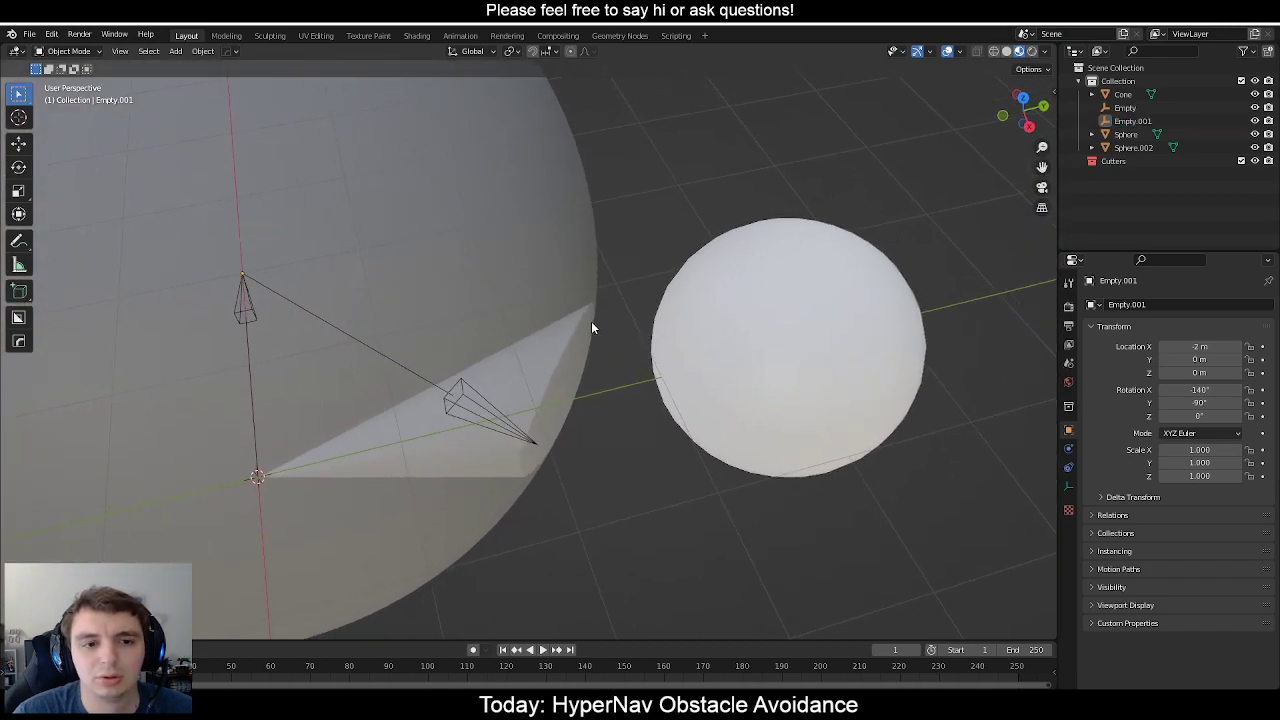
# Undo the large sphere's deletion, the applied modifier and the earlier Boolean, back to the full-length cone.
pyautogui.click(591, 321)
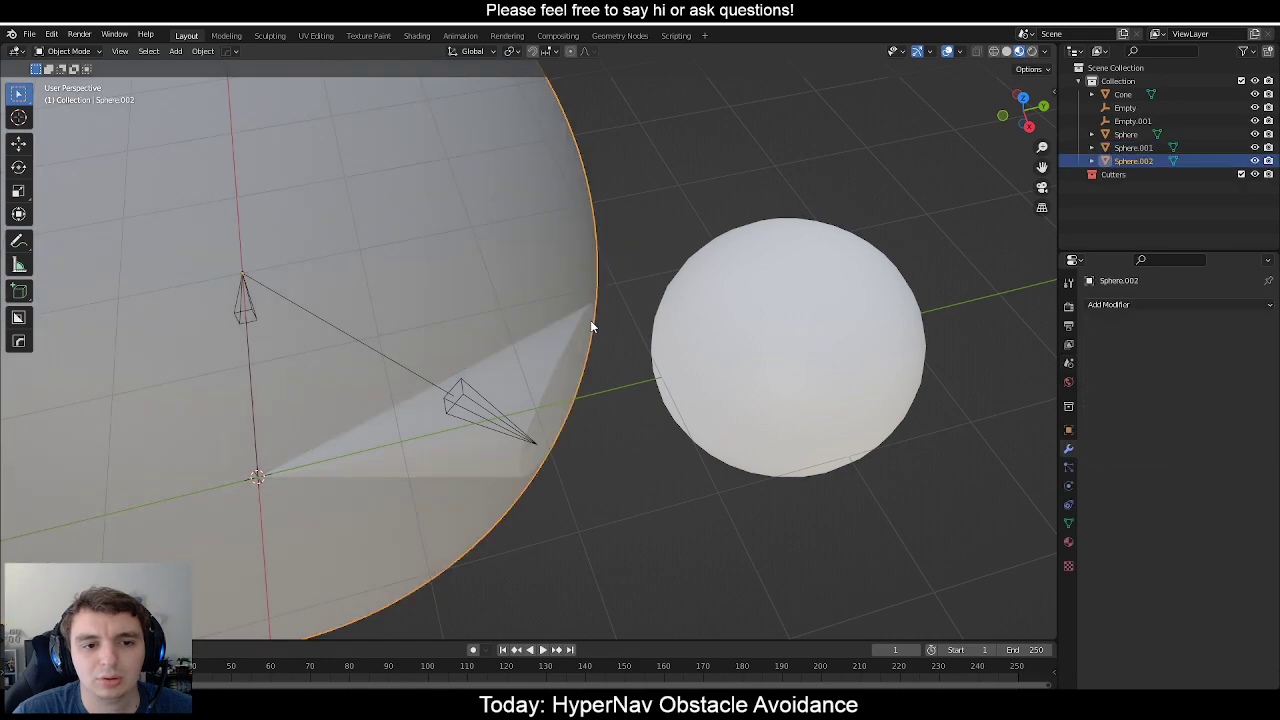
pyautogui.click(588, 319)
pyautogui.click(587, 318)
pyautogui.click(586, 318)
pyautogui.click(586, 318)
pyautogui.click(586, 322)
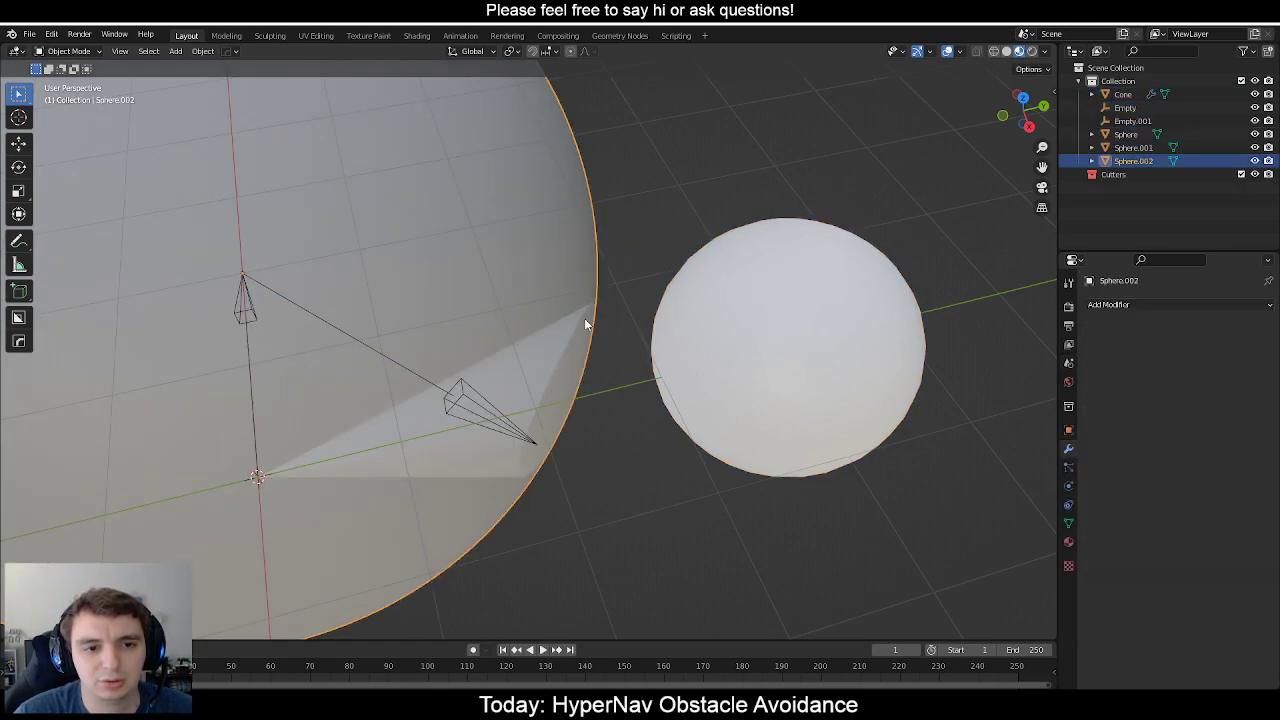
pyautogui.press('ctrl+KP_Subtract')
pyautogui.keyDown('shift'); pyautogui.click(582, 318); pyautogui.keyUp('shift')
pyautogui.keyDown('shift'); pyautogui.click(582, 318); pyautogui.keyUp('shift')
pyautogui.hotkey('ctrl', 'z')
pyautogui.hotkey('ctrl', 'z')
pyautogui.hotkey('ctrl', 'z')
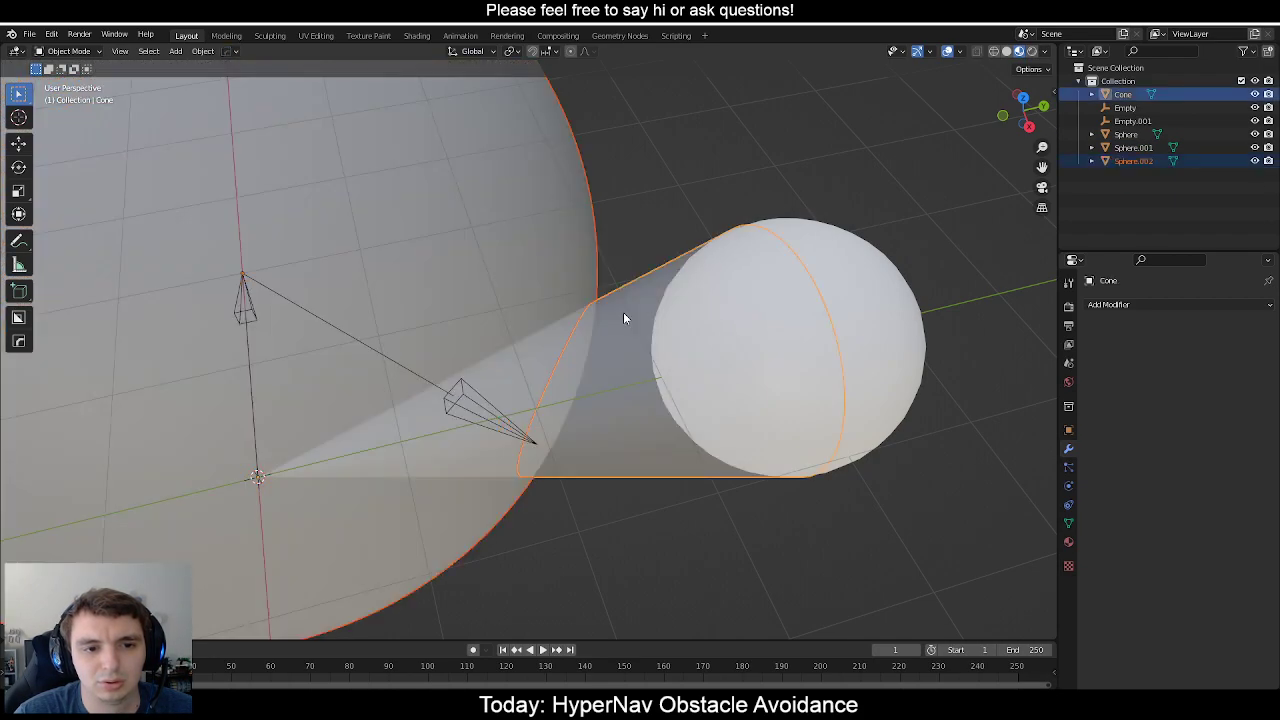
pyautogui.scroll(-4, 622, 246)
pyautogui.click(611, 237)
pyautogui.click(573, 347)
pyautogui.scroll(1, 585, 365)
pyautogui.press('g')
pyautogui.rightClick(541, 274)
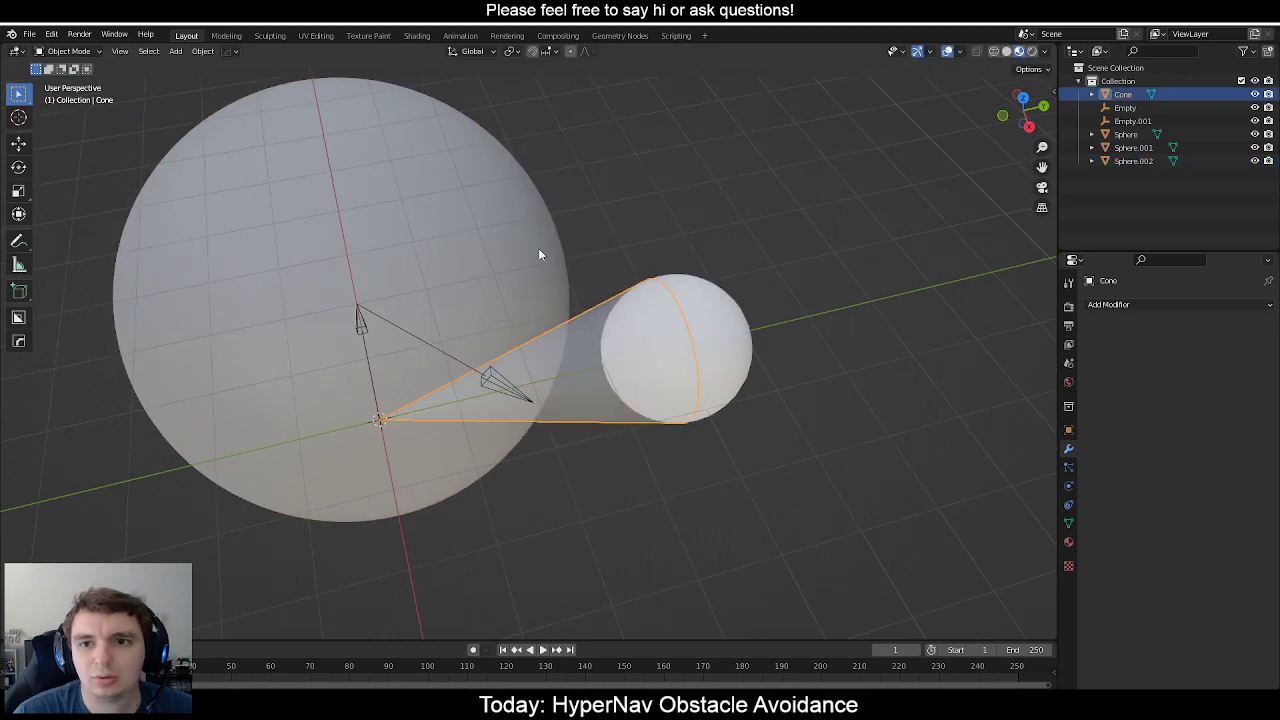
# Intersect the duplicated large sphere Sphere.002 with the full cone as cutter, using the HOPS Intersect Boolean.
pyautogui.click(538, 248)
pyautogui.scroll(2, 600, 245)
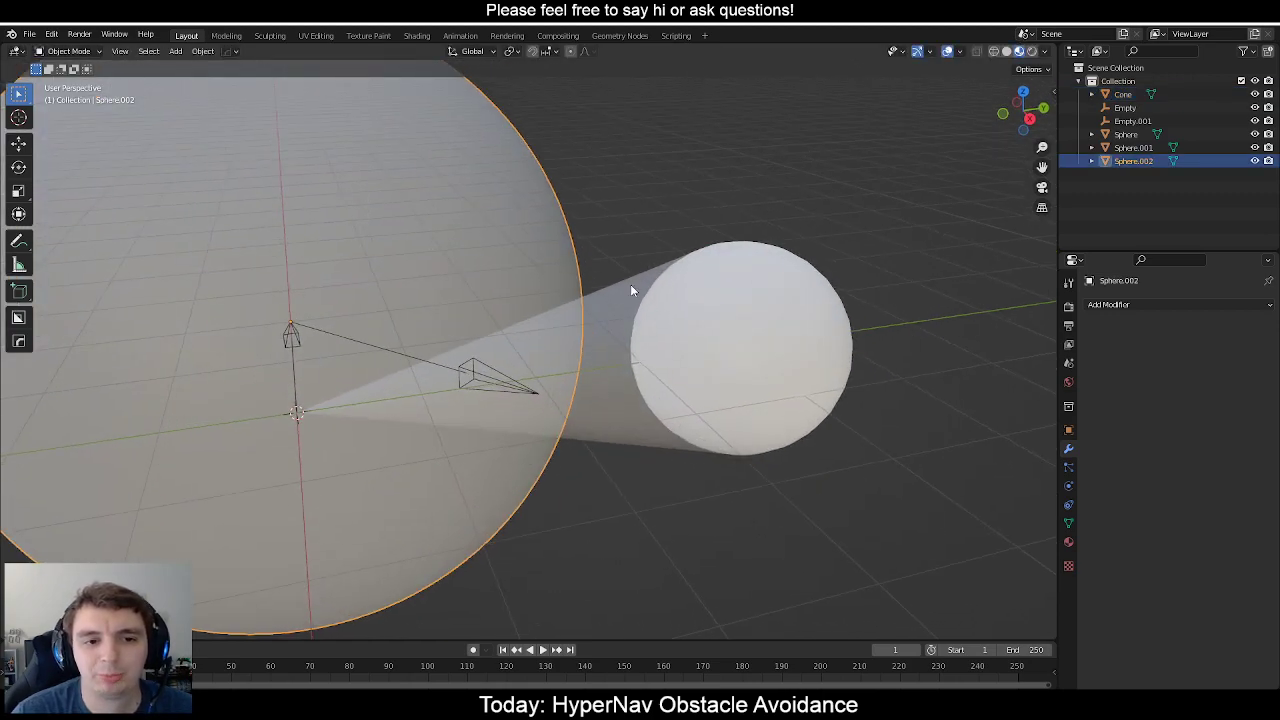
pyautogui.click(630, 288)
pyautogui.scroll(-3, 632, 260)
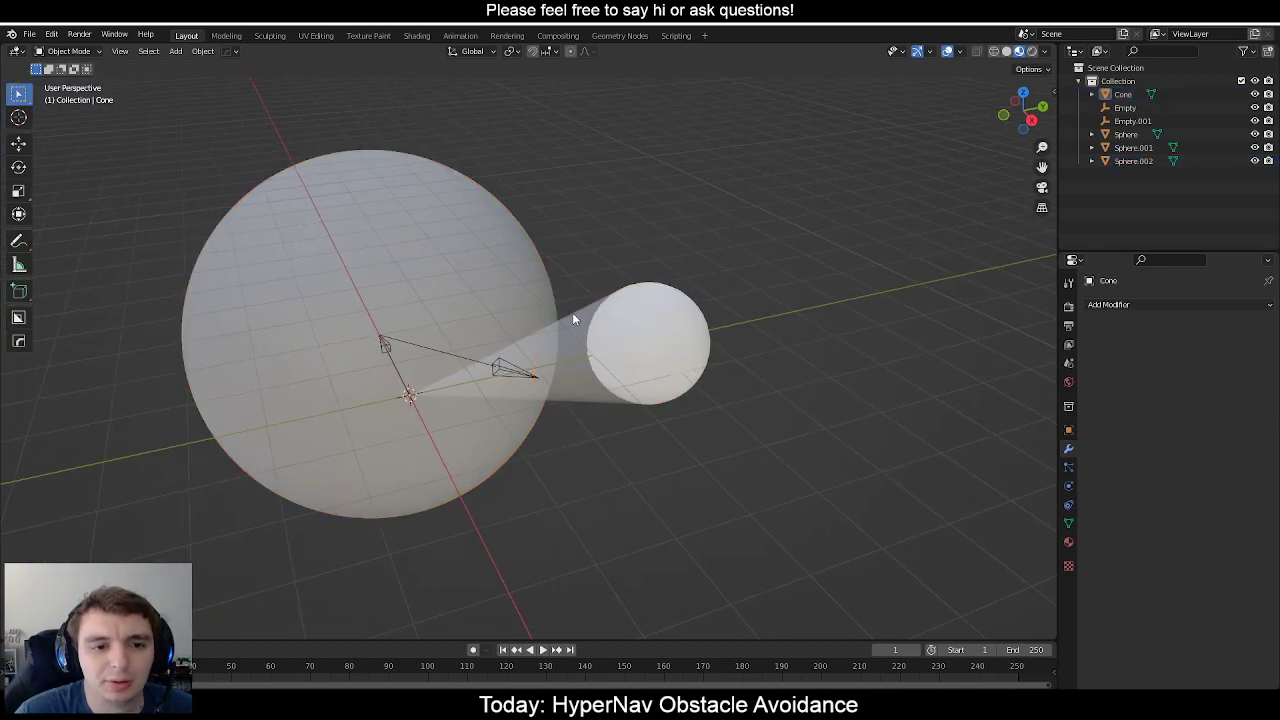
pyautogui.keyDown('shift'); pyautogui.click(531, 275); pyautogui.keyUp('shift')
pyautogui.scroll(3, 650, 248)
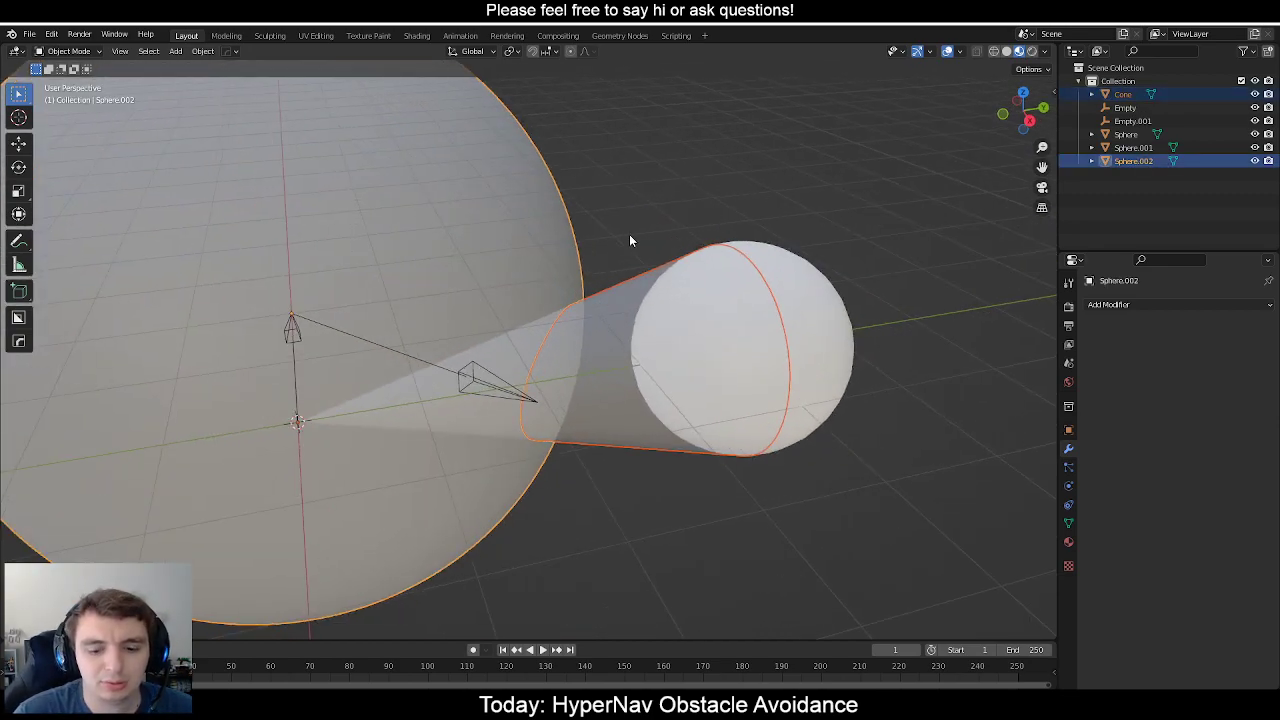
pyautogui.press('ctrl+KP_Multiply')
pyautogui.scroll(-2, 612, 255)
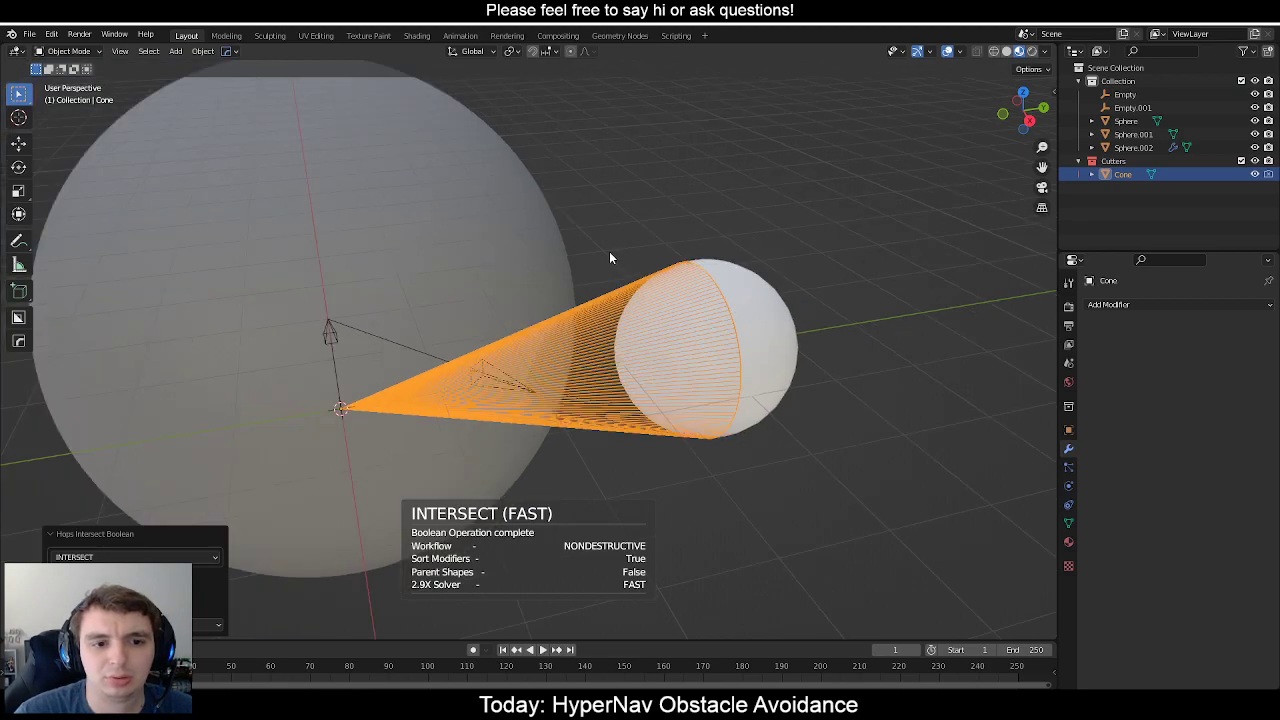
# Restore the cutter cone's solid display with HOPS Reset and move it from Cutters back into Collection.
pyautogui.scroll(3, 624, 262)
pyautogui.moveTo(625, 258); pyautogui.dragTo(660, 273, button='middle')
pyautogui.scroll(-2, 628, 285)
pyautogui.click(623, 361)
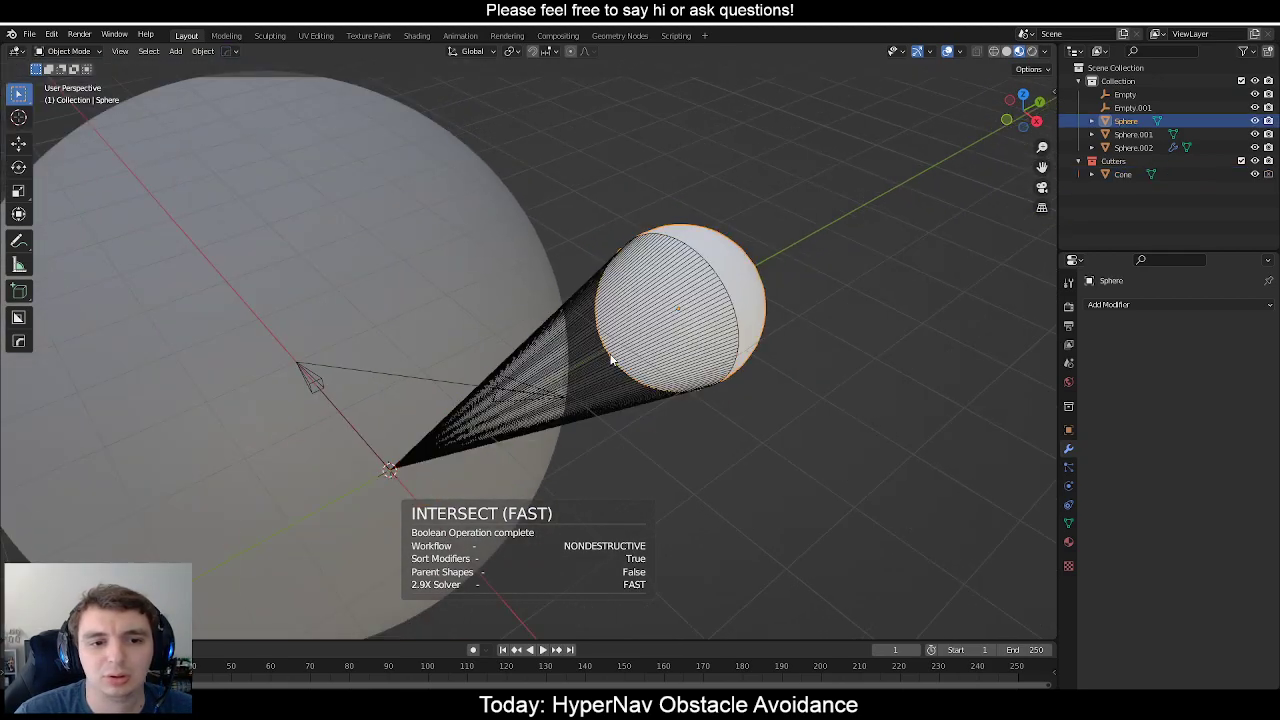
pyautogui.click(623, 381)
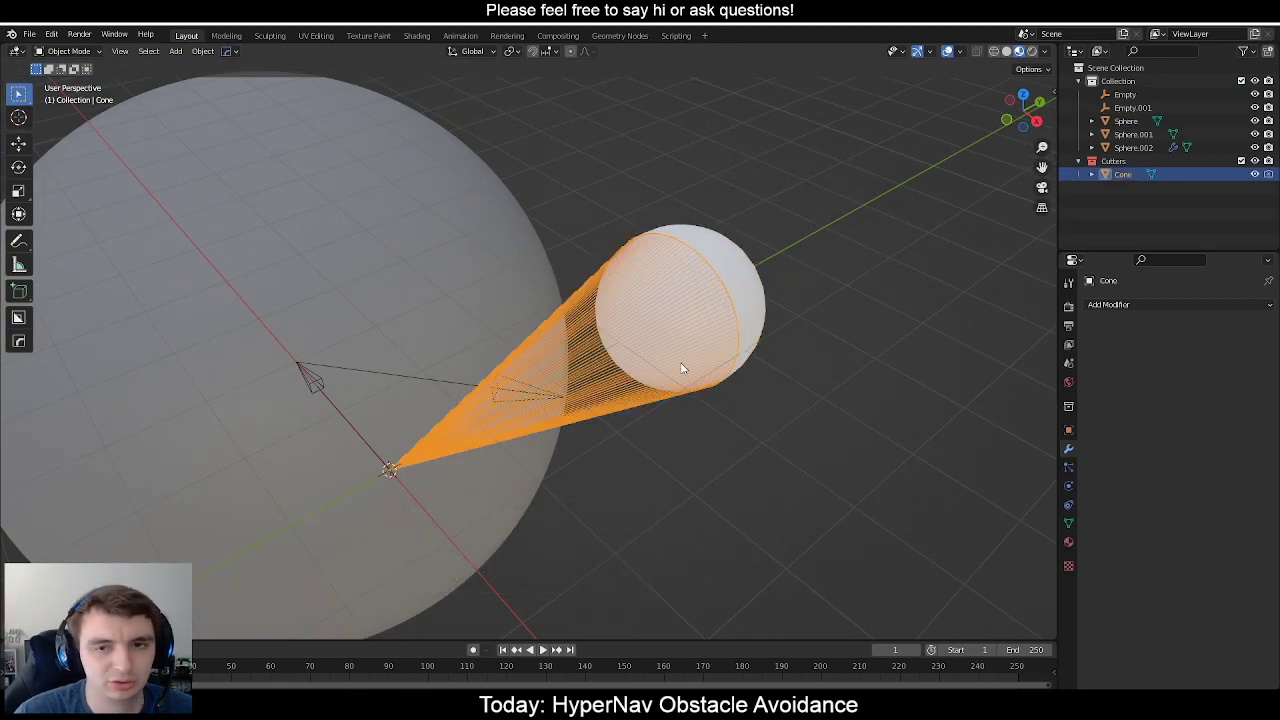
pyautogui.moveTo(677, 371); pyautogui.dragTo(683, 363, button='middle')
pyautogui.press('q')
pyautogui.moveTo(682, 362)
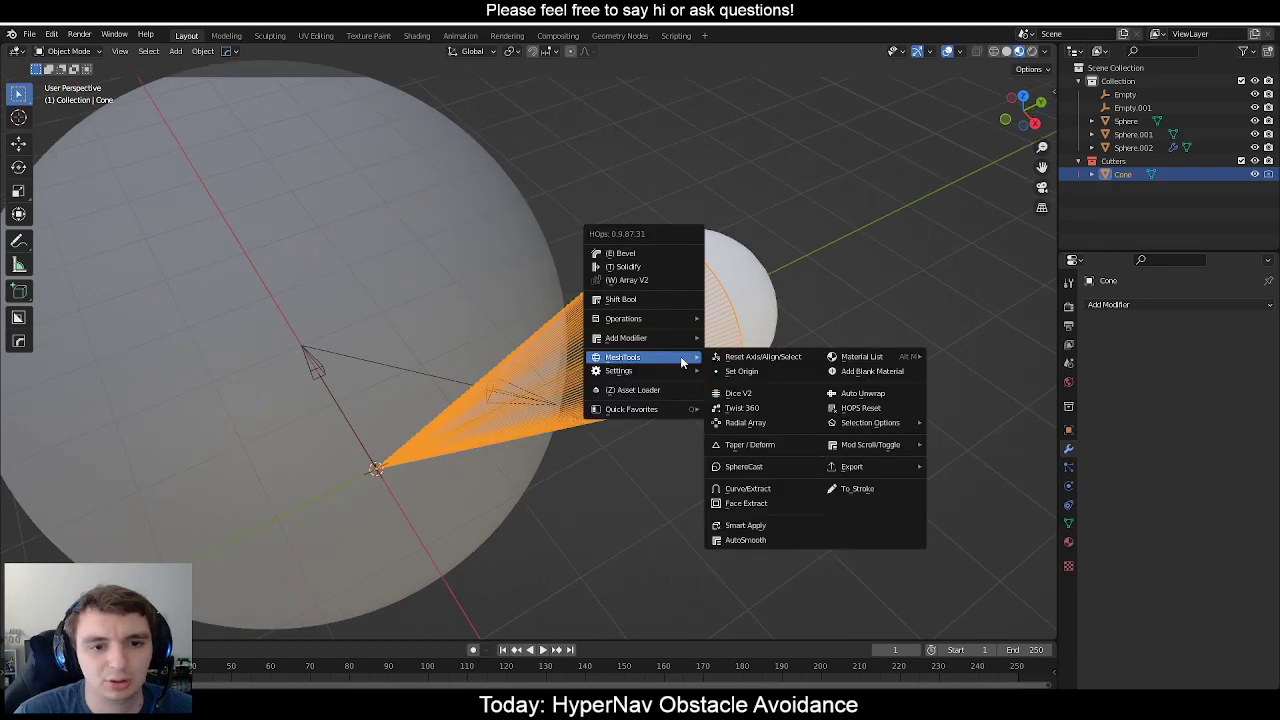
pyautogui.click(880, 400)
pyautogui.press('m')
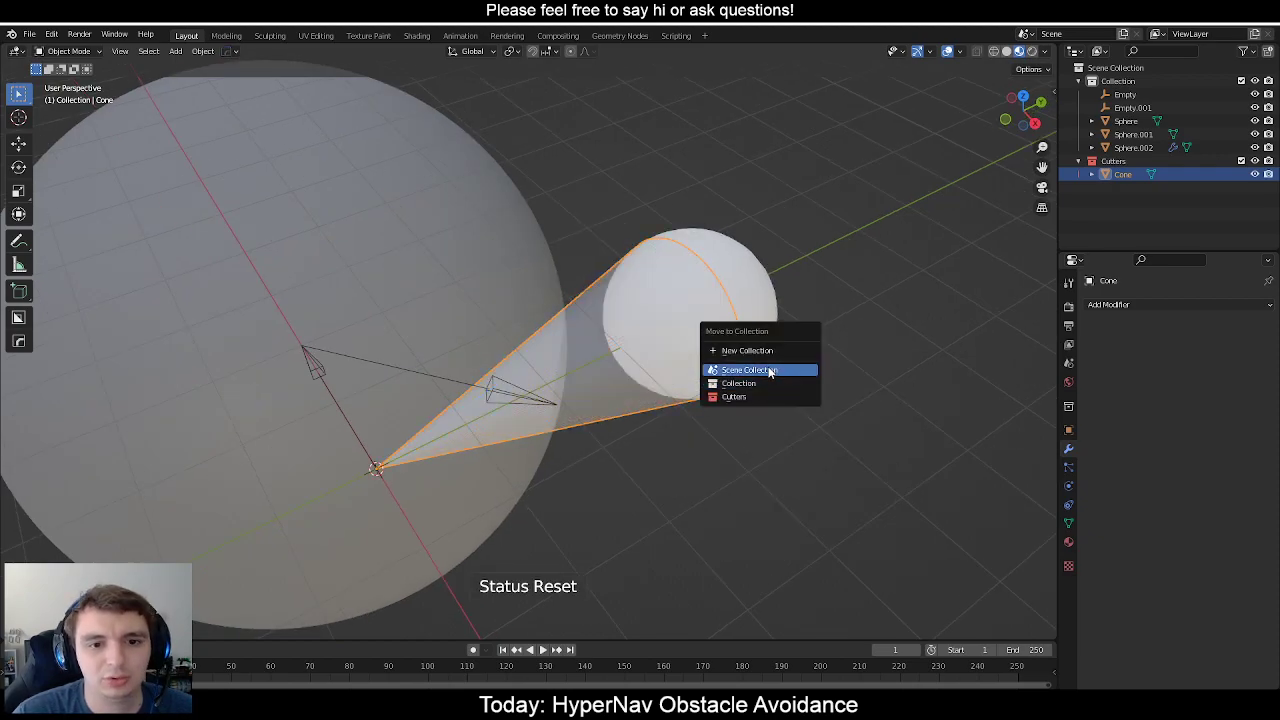
pyautogui.click(766, 383)
pyautogui.scroll(1, 546, 285)
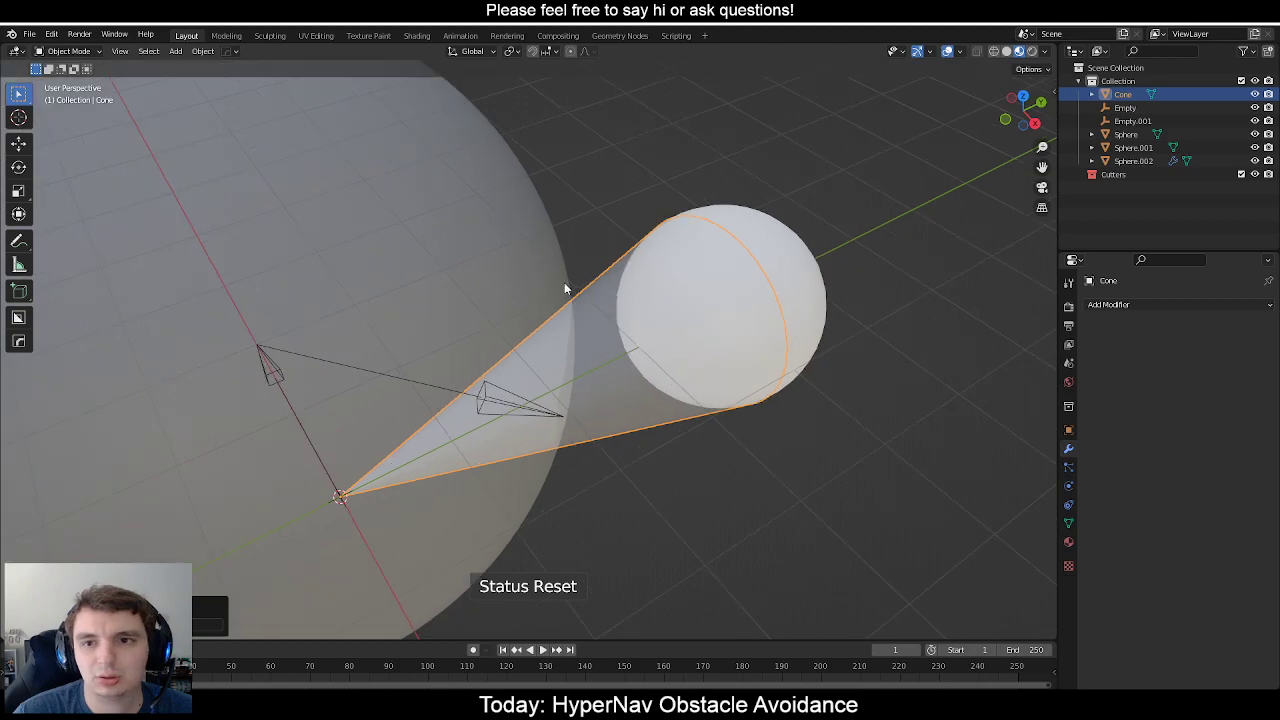
# Apply the Boolean modifier on the intersected duplicate sphere Sphere.002.
pyautogui.click(1152, 161)
pyautogui.click(1234, 326)
pyautogui.moveTo(698, 287); pyautogui.dragTo(630, 257, button='middle')
# Try moving the intersection piece out of the cone.
pyautogui.press('g')
pyautogui.click(493, 94)
pyautogui.hotkey('ctrl', 'z')
# Delete the cone-shaped side of the intersection mesh Sphere.002, keeping only its curved end cap.
pyautogui.moveTo(546, 278); pyautogui.dragTo(594, 243, button='middle')
pyautogui.press('Tab')
pyautogui.moveTo(516, 381); pyautogui.dragTo(536, 367, button='middle')
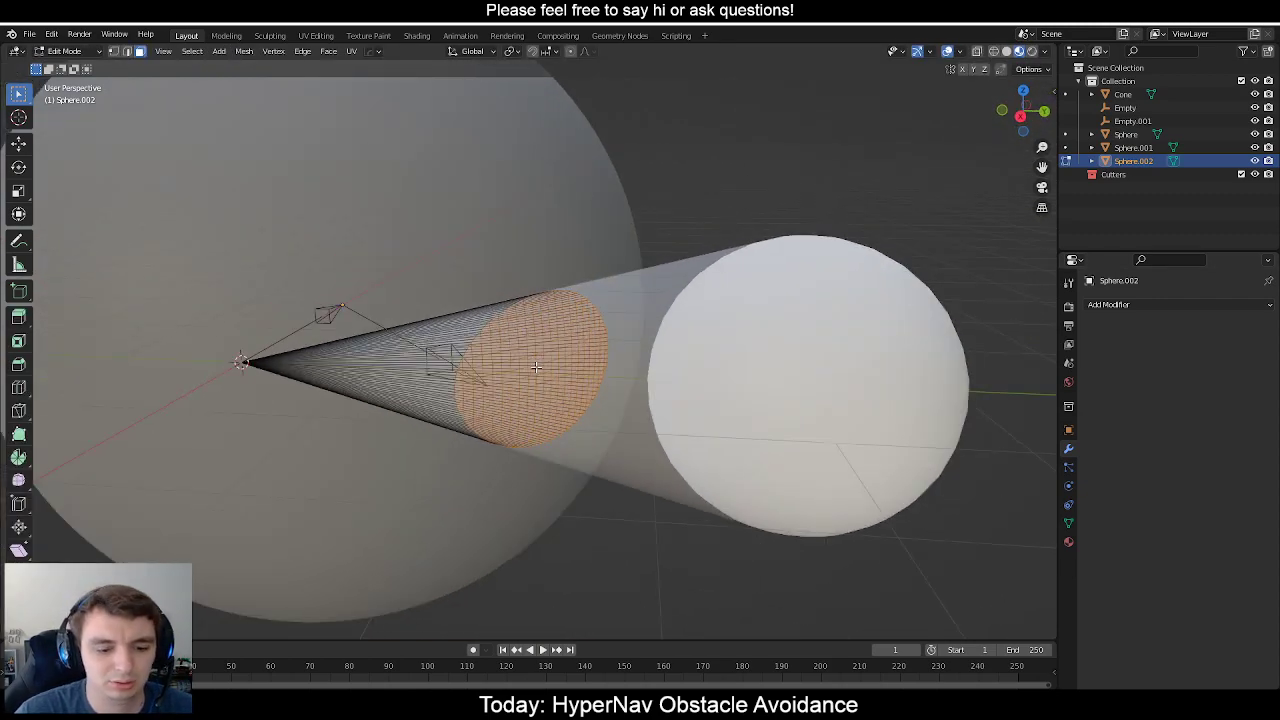
pyautogui.hotkey('ctrl', 'i')
pyautogui.press('x')
pyautogui.click(536, 392)
pyautogui.press('Tab')
pyautogui.scroll(2, 595, 255)
pyautogui.moveTo(595, 255); pyautogui.dragTo(645, 340, button='middle')
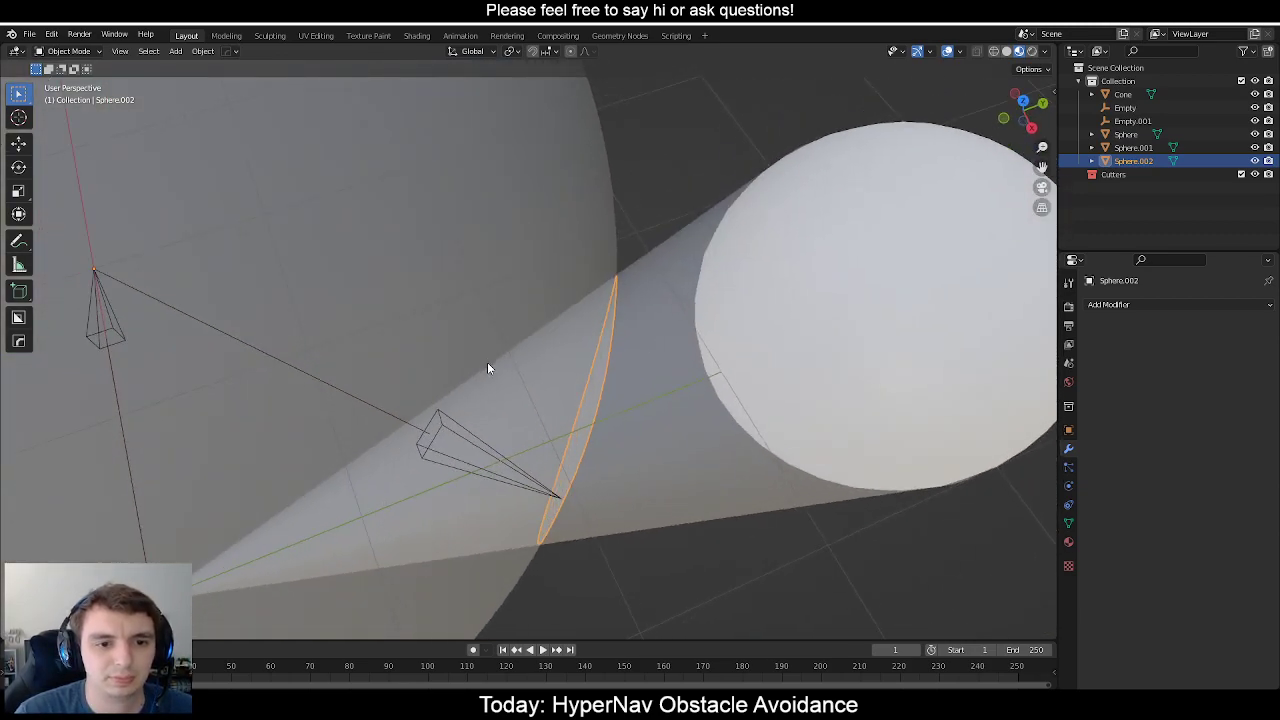
# Remove the Material.001 slot from the curved cap Sphere.002.
pyautogui.scroll(-5, 520, 382)
pyautogui.click(576, 409)
pyautogui.scroll(2, 655, 490)
pyautogui.click(690, 526)
pyautogui.scroll(2, 655, 440)
pyautogui.moveTo(634, 400); pyautogui.dragTo(570, 369, button='middle')
pyautogui.click(570, 370)
pyautogui.click(532, 345)
pyautogui.click(552, 350)
pyautogui.click(628, 356)
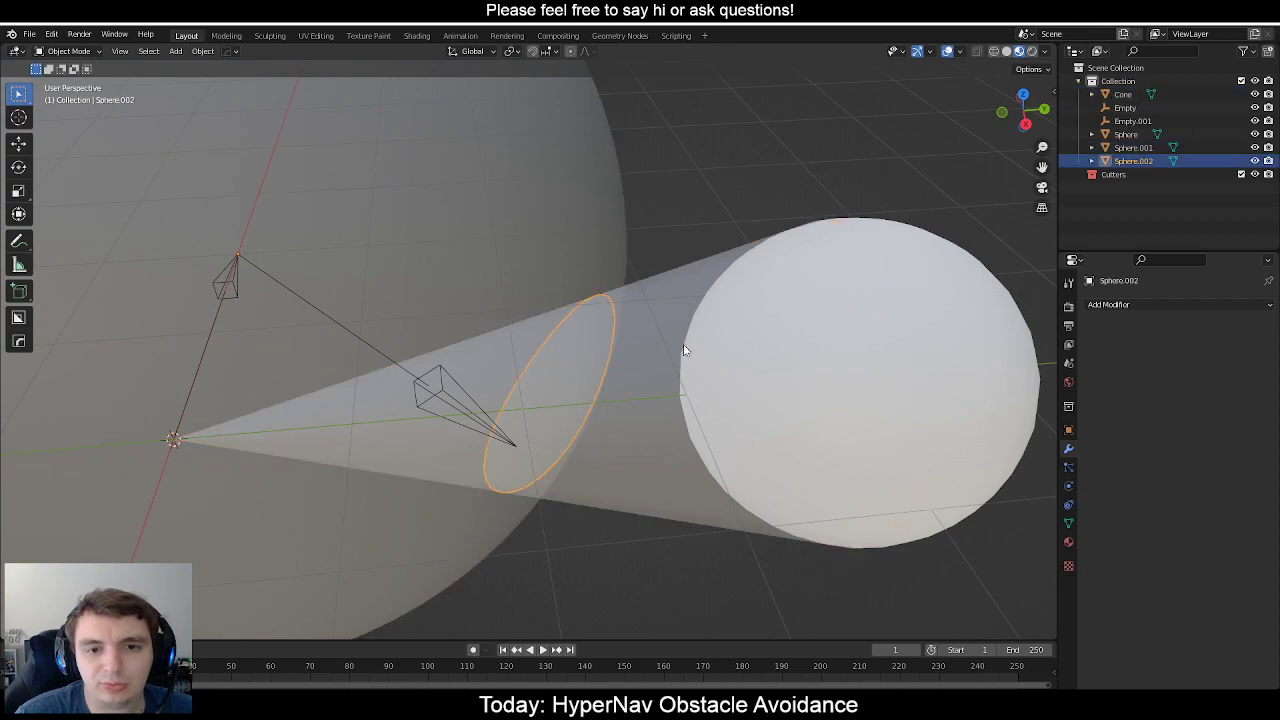
pyautogui.click(1068, 542)
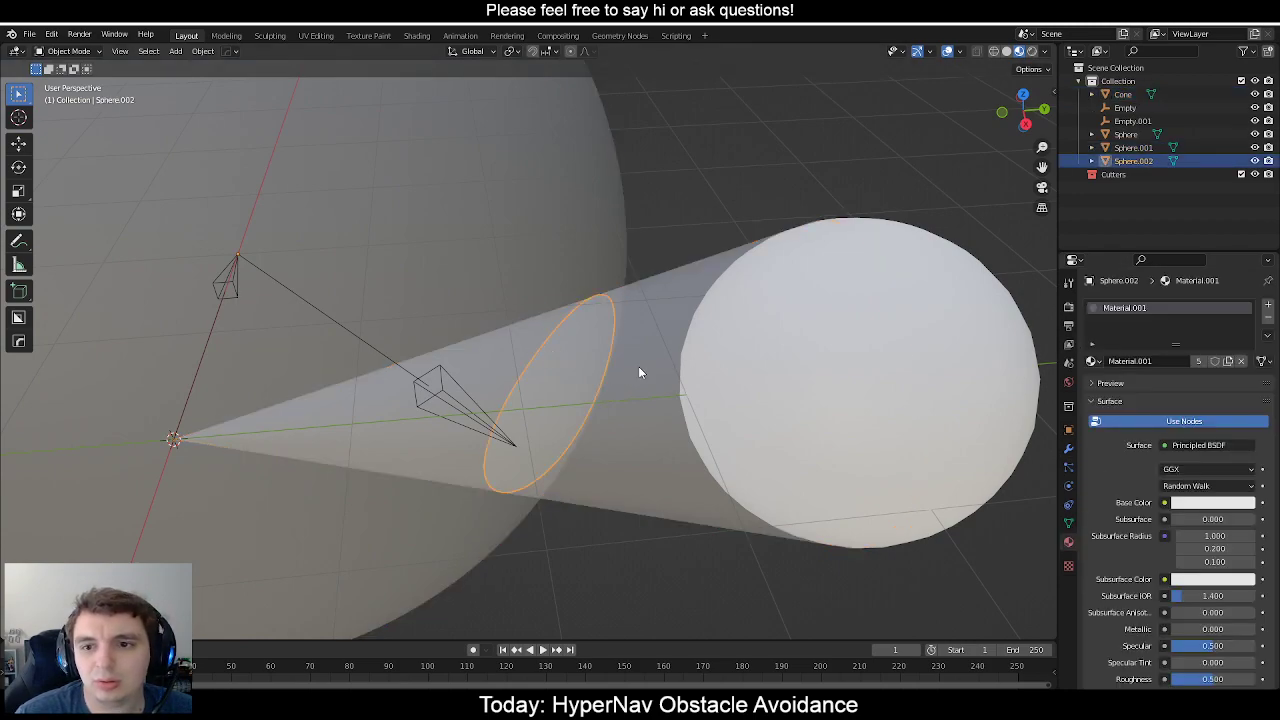
pyautogui.click(1268, 317)
# Examine from several angles and from above how the curved cap follows the large sphere's surface inside the cone.
pyautogui.moveTo(690, 280); pyautogui.dragTo(584, 398, button='middle')
pyautogui.click(578, 288)
pyautogui.click(578, 288)
pyautogui.scroll(3, 531, 266)
pyautogui.scroll(-5, 482, 325)
pyautogui.scroll(-5, 585, 404)
pyautogui.moveTo(457, 366); pyautogui.dragTo(527, 380, button='middle')
pyautogui.moveTo(591, 285); pyautogui.dragTo(519, 357, button='middle')
pyautogui.scroll(3, 519, 357)
pyautogui.moveTo(390, 302); pyautogui.dragTo(631, 234, button='middle')
pyautogui.scroll(3, 575, 347)
pyautogui.moveTo(575, 347); pyautogui.dragTo(491, 402, button='middle')
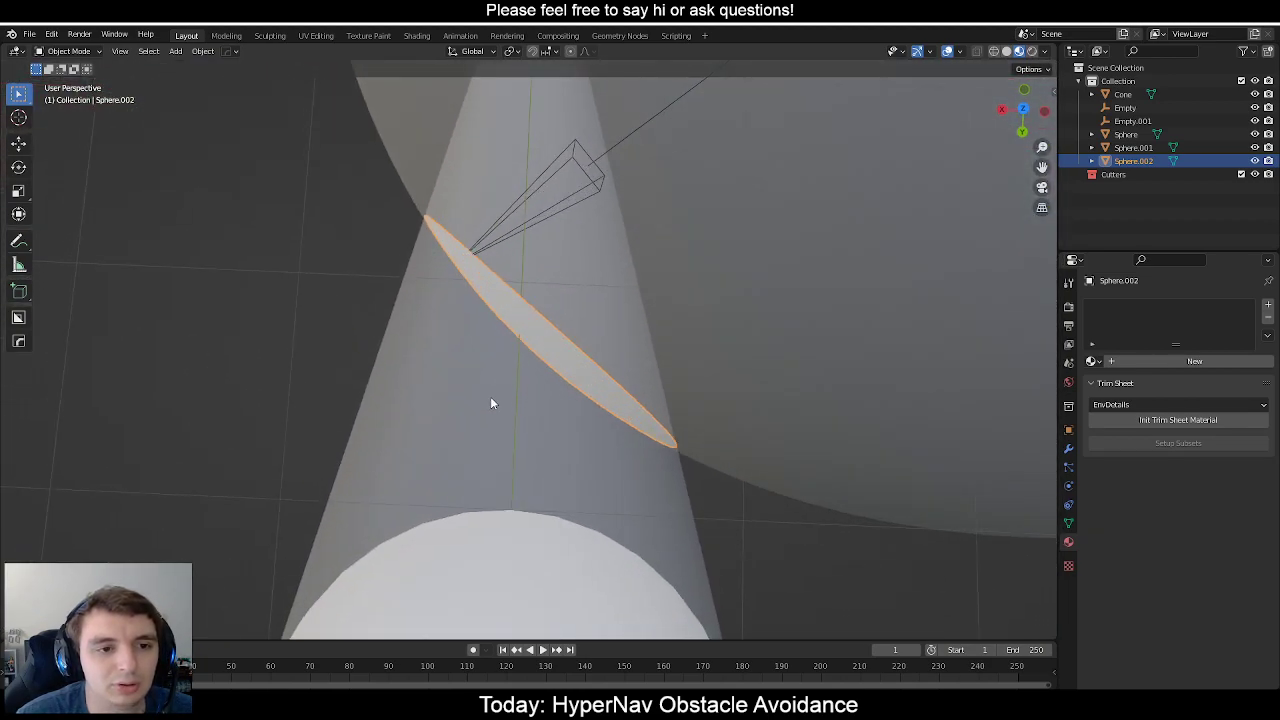
pyautogui.scroll(-5, 524, 366)
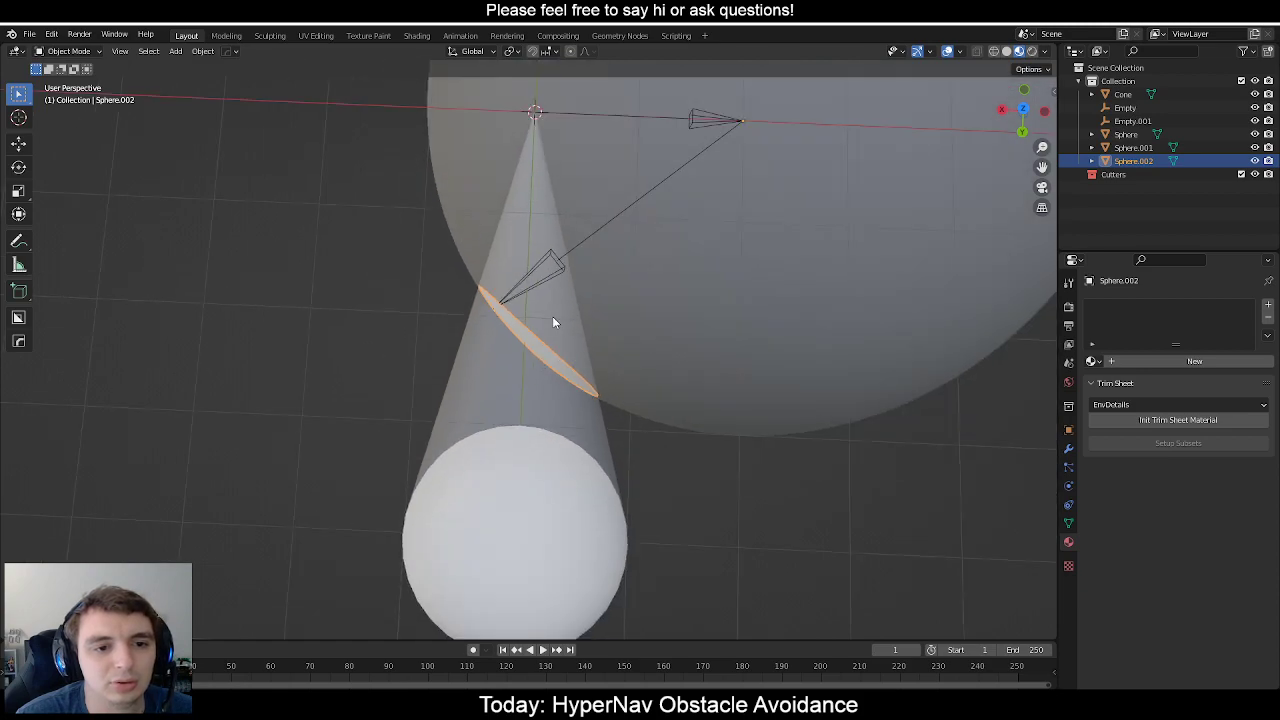
pyautogui.scroll(3, 558, 348)
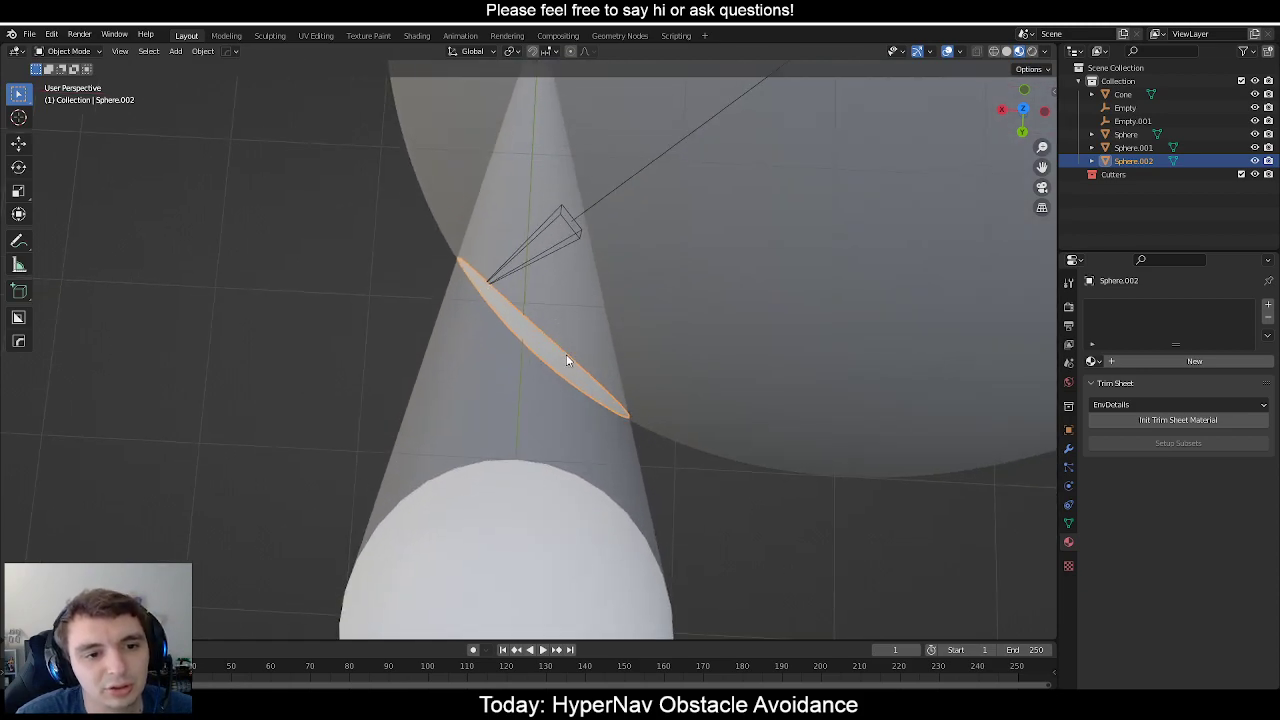
pyautogui.moveTo(426, 337); pyautogui.dragTo(491, 363, button='middle')
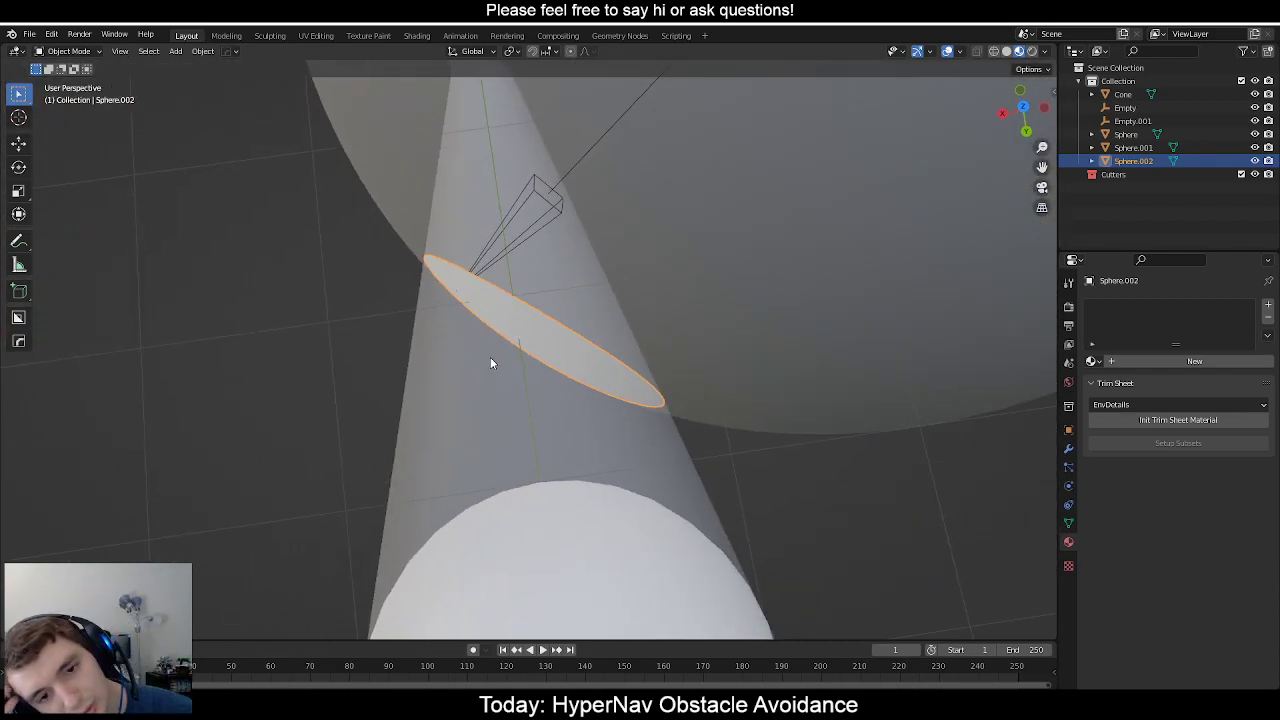
# Move the cone sideways off the cap, about 0.91 m and another 0.08 m along X, towards the cap's edge.
pyautogui.moveTo(565, 316); pyautogui.dragTo(551, 289, button='middle')
pyautogui.click(551, 289)
pyautogui.press('g')
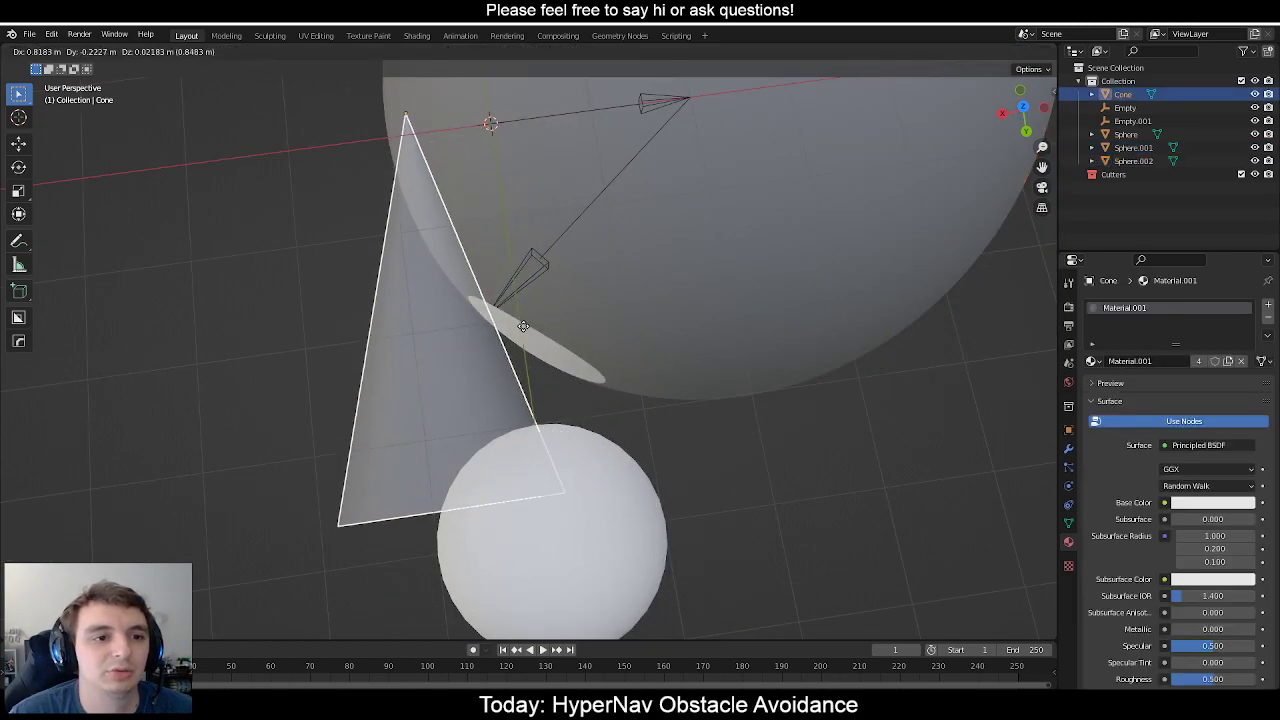
pyautogui.click(508, 325)
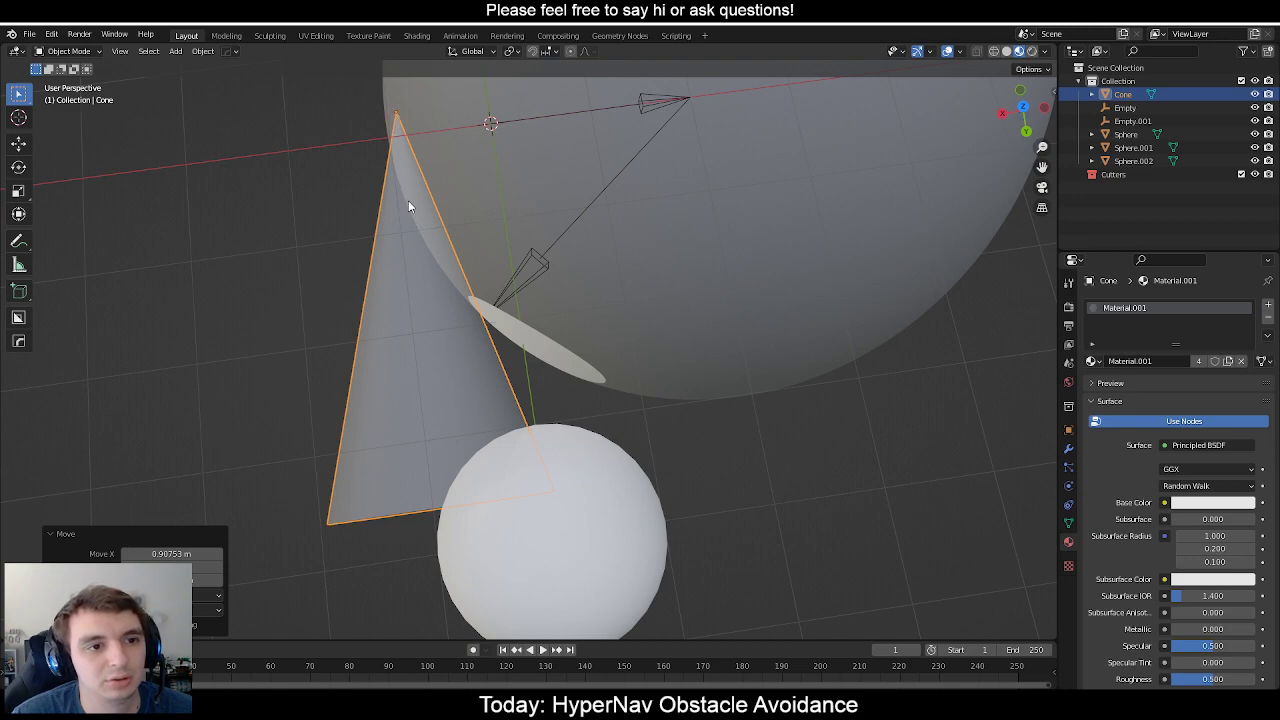
pyautogui.press('g')
pyautogui.click(470, 216)
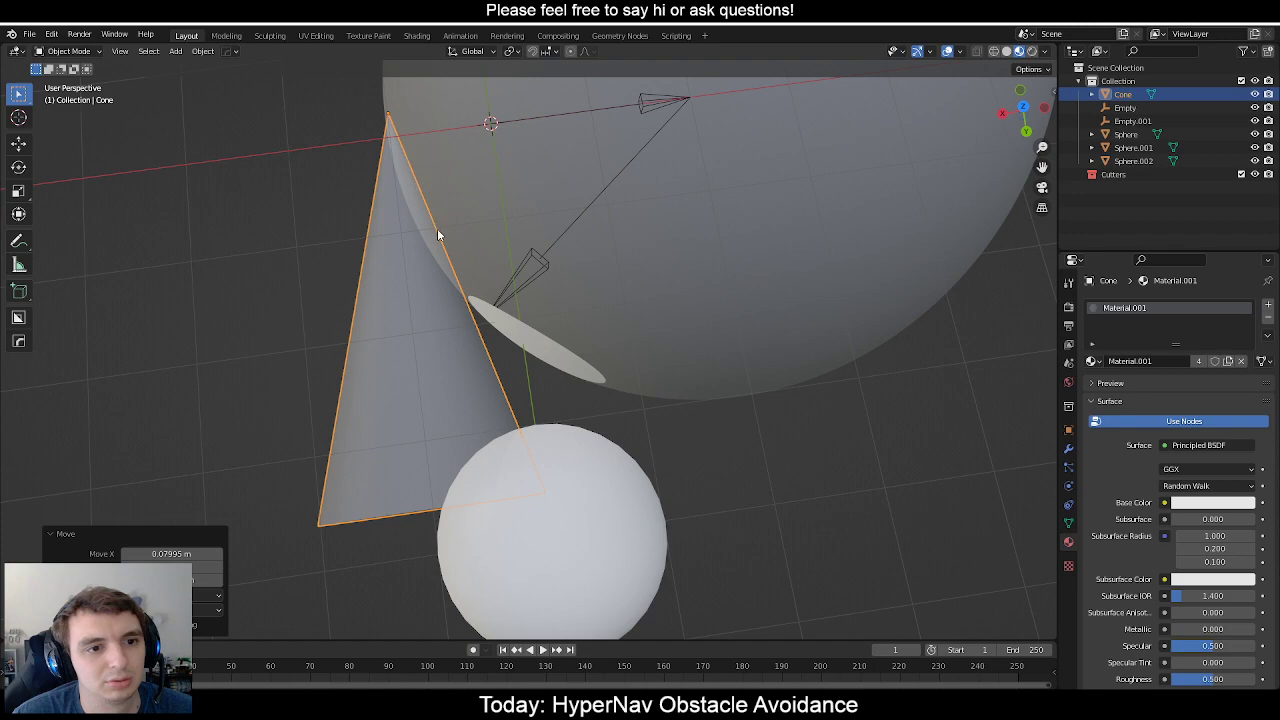
# Undo the last move of the cone.
pyautogui.hotkey('ctrl', 'z')
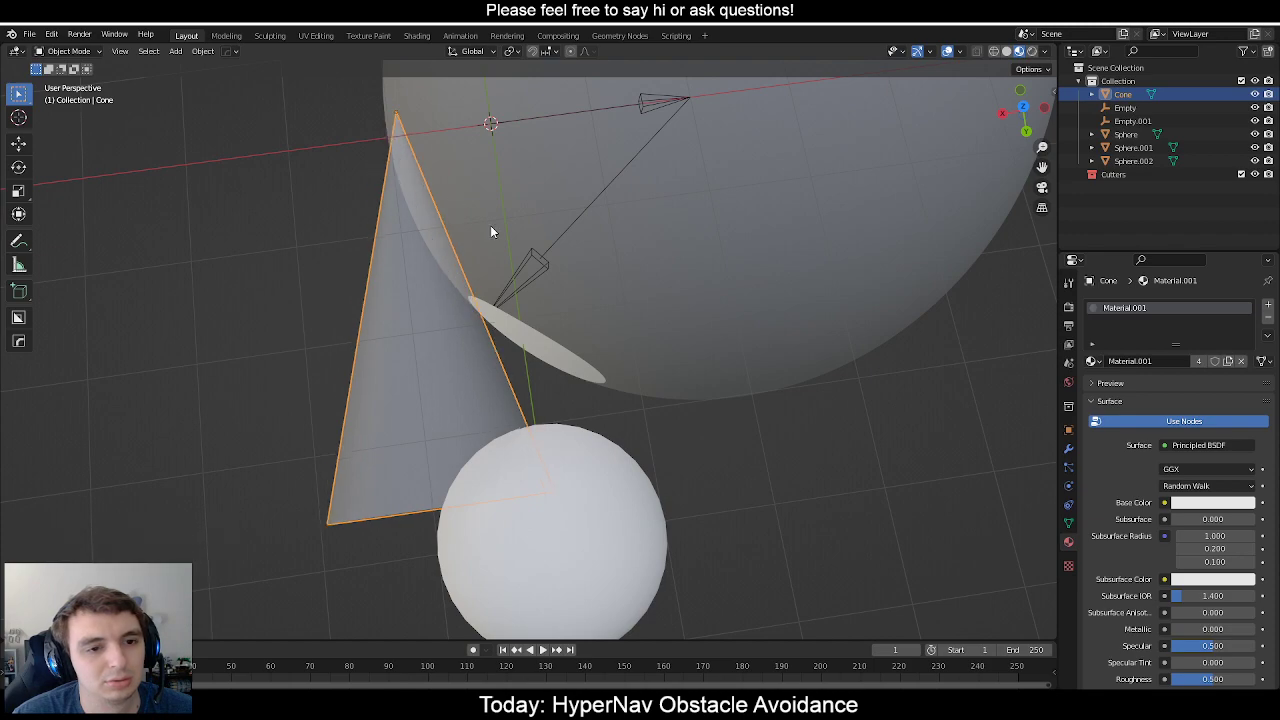
pyautogui.moveTo(694, 421); pyautogui.dragTo(428, 340, button='middle')
pyautogui.scroll(1, 564, 299)
pyautogui.scroll(-5, 545, 405)
# Try moving the cone about 2.1 m in the negative X direction, across the large sphere.
pyautogui.click(566, 439)
pyautogui.scroll(4, 574, 381)
pyautogui.click(431, 341)
pyautogui.click(425, 342)
pyautogui.press('g')
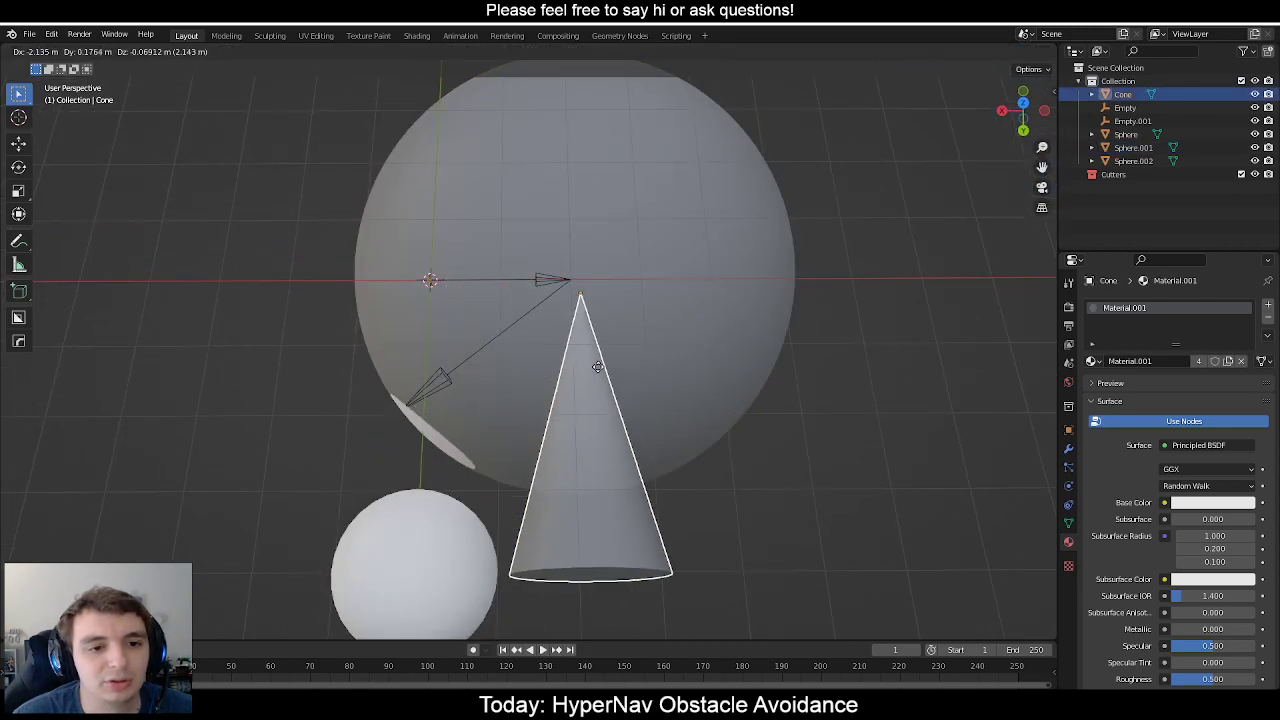
pyautogui.click(582, 347)
# Examine the disc where the cone meets the large sphere from several angles, close up and at a distance.
pyautogui.scroll(-2, 571, 371)
pyautogui.moveTo(571, 371); pyautogui.dragTo(626, 453, button='middle')
pyautogui.scroll(-3, 565, 316)
pyautogui.scroll(3, 506, 376)
pyautogui.scroll(-3, 489, 363)
pyautogui.moveTo(451, 380)
pyautogui.mouseDown(button='middle')
pyautogui.moveTo(491, 388)
pyautogui.moveTo(525, 311)
pyautogui.moveTo(552, 288)
pyautogui.moveTo(606, 297)
pyautogui.moveTo(628, 330)
pyautogui.moveTo(517, 377)
pyautogui.moveTo(528, 300)
pyautogui.moveTo(529, 363)
pyautogui.moveTo(552, 401)
pyautogui.moveTo(537, 402)
pyautogui.moveTo(509, 357)
pyautogui.moveTo(509, 300)
pyautogui.moveTo(586, 303)
pyautogui.moveTo(657, 394)
pyautogui.moveTo(609, 414)
pyautogui.moveTo(506, 374)
pyautogui.moveTo(496, 341)
pyautogui.moveTo(566, 314)
pyautogui.moveTo(634, 335)
pyautogui.moveTo(657, 358)
pyautogui.moveTo(657, 336)
pyautogui.moveTo(565, 366)
pyautogui.moveTo(514, 360)
pyautogui.moveTo(657, 386)
pyautogui.moveTo(463, 370)
pyautogui.mouseUp(button='middle')
pyautogui.scroll(4, 517, 353)
pyautogui.scroll(3, 517, 377)
pyautogui.click(523, 361)
pyautogui.click(520, 368)
pyautogui.click(514, 359)
pyautogui.click(514, 358)
pyautogui.click(513, 356)
pyautogui.click(513, 356)
pyautogui.click(350, 335)
pyautogui.click(346, 335)
pyautogui.moveTo(346, 335); pyautogui.dragTo(497, 306, button='middle')
pyautogui.click(497, 306)
pyautogui.scroll(4, 500, 310)
pyautogui.moveTo(606, 325); pyautogui.dragTo(650, 284, button='middle')
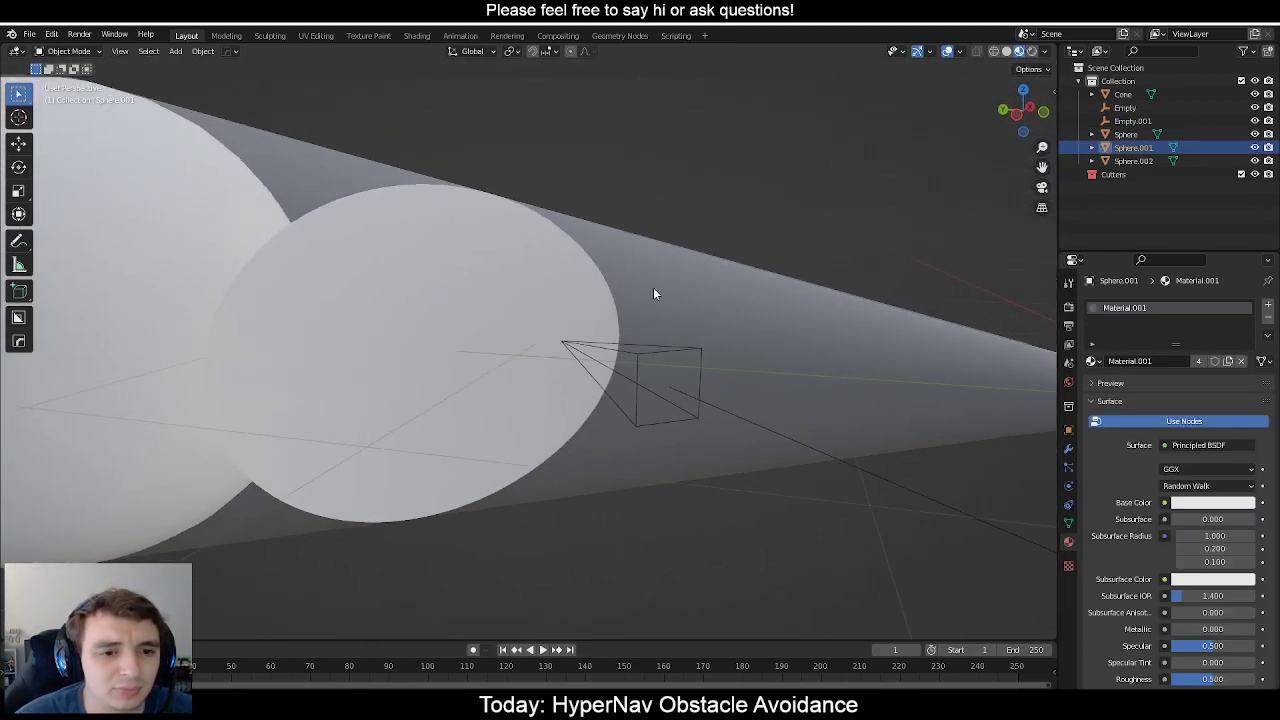
pyautogui.scroll(-4, 620, 358)
pyautogui.moveTo(620, 358); pyautogui.dragTo(518, 367, button='middle')
pyautogui.scroll(4, 490, 355)
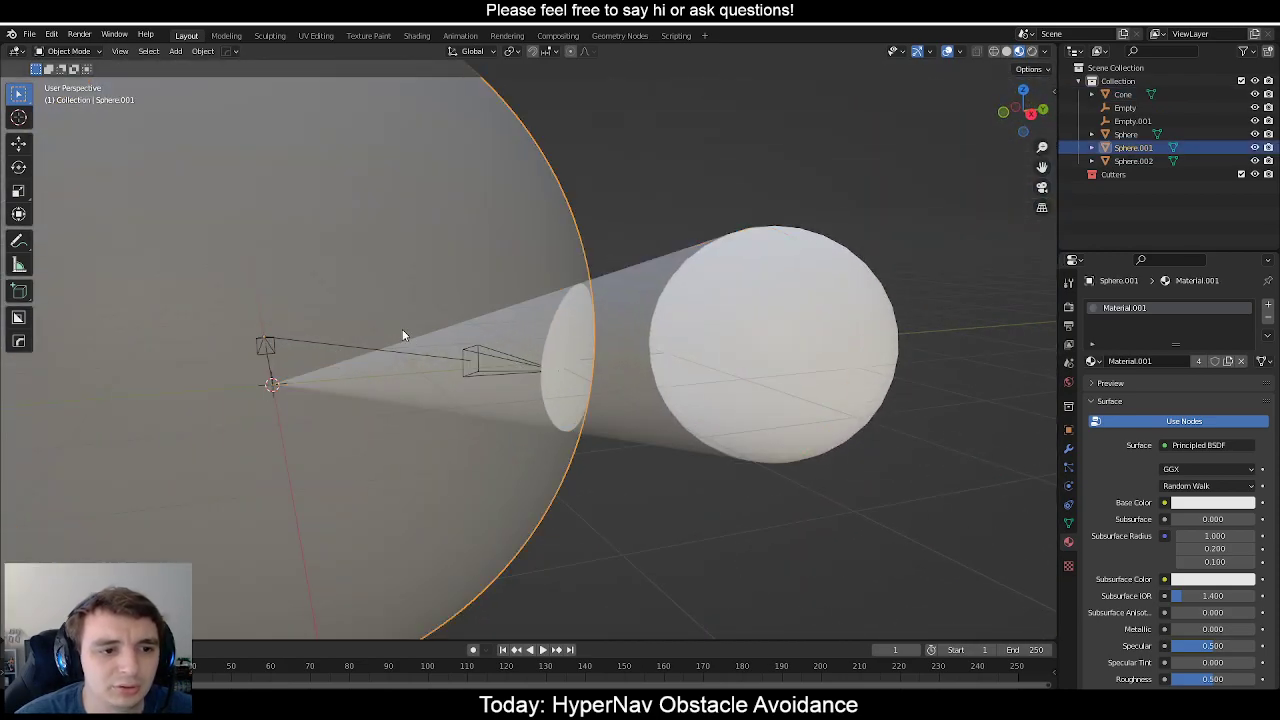
# Select Empty.001 and set the transform orientation to Local.
pyautogui.click(1133, 108)
pyautogui.click(1133, 121)
pyautogui.moveTo(817, 246); pyautogui.dragTo(629, 280, button='middle')
pyautogui.hotkey('shift', 's')
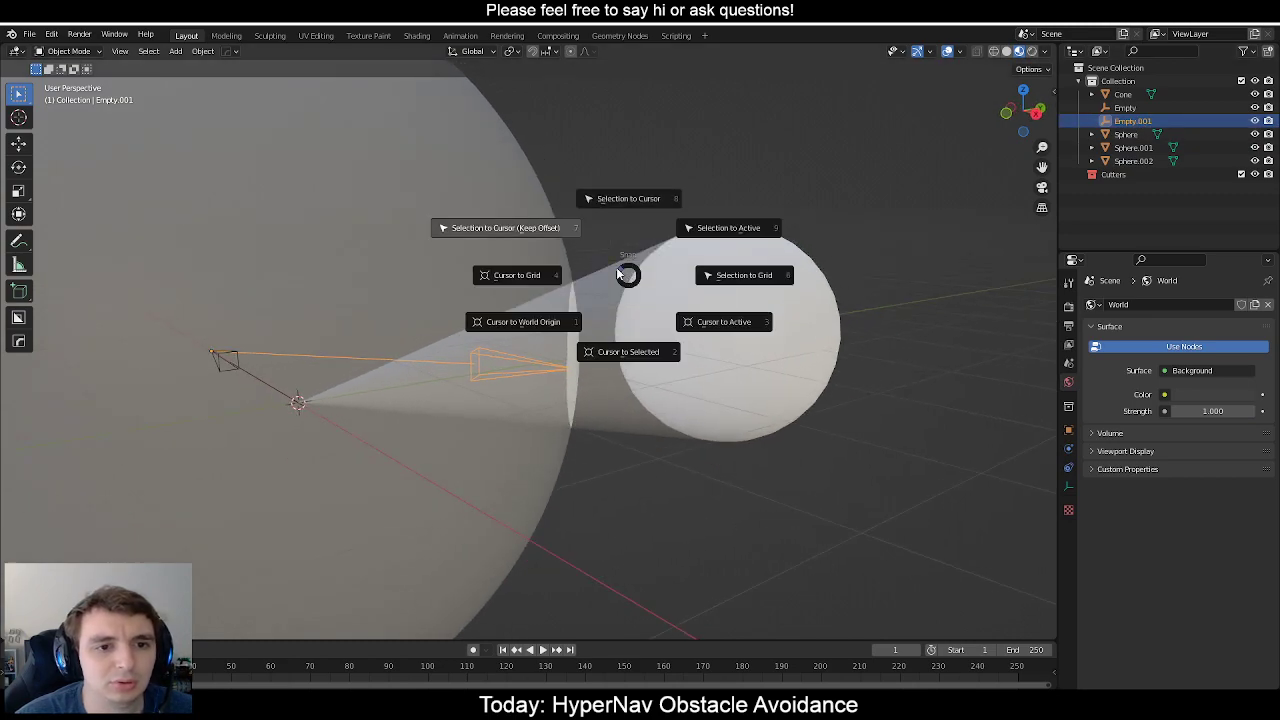
pyautogui.press('Escape')
pyautogui.click(516, 52)
pyautogui.click(541, 111)
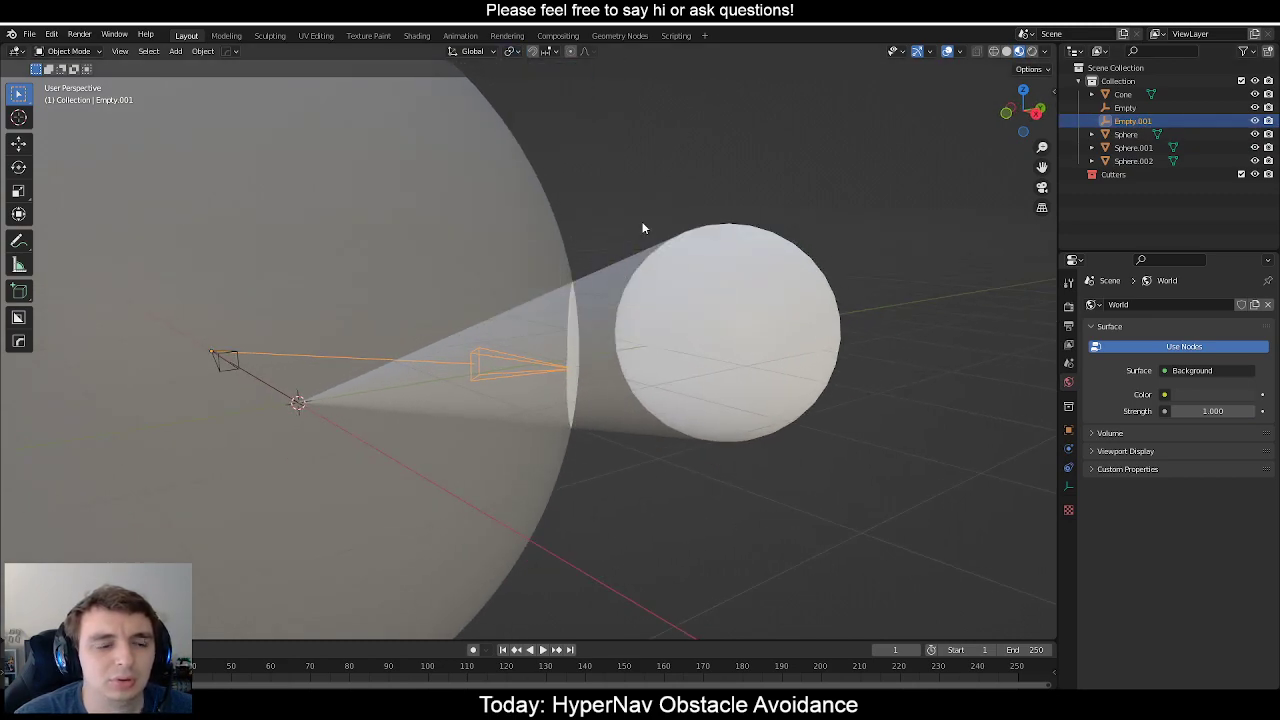
pyautogui.click(481, 51)
pyautogui.click(462, 107)
pyautogui.press('r')
pyautogui.press('x')
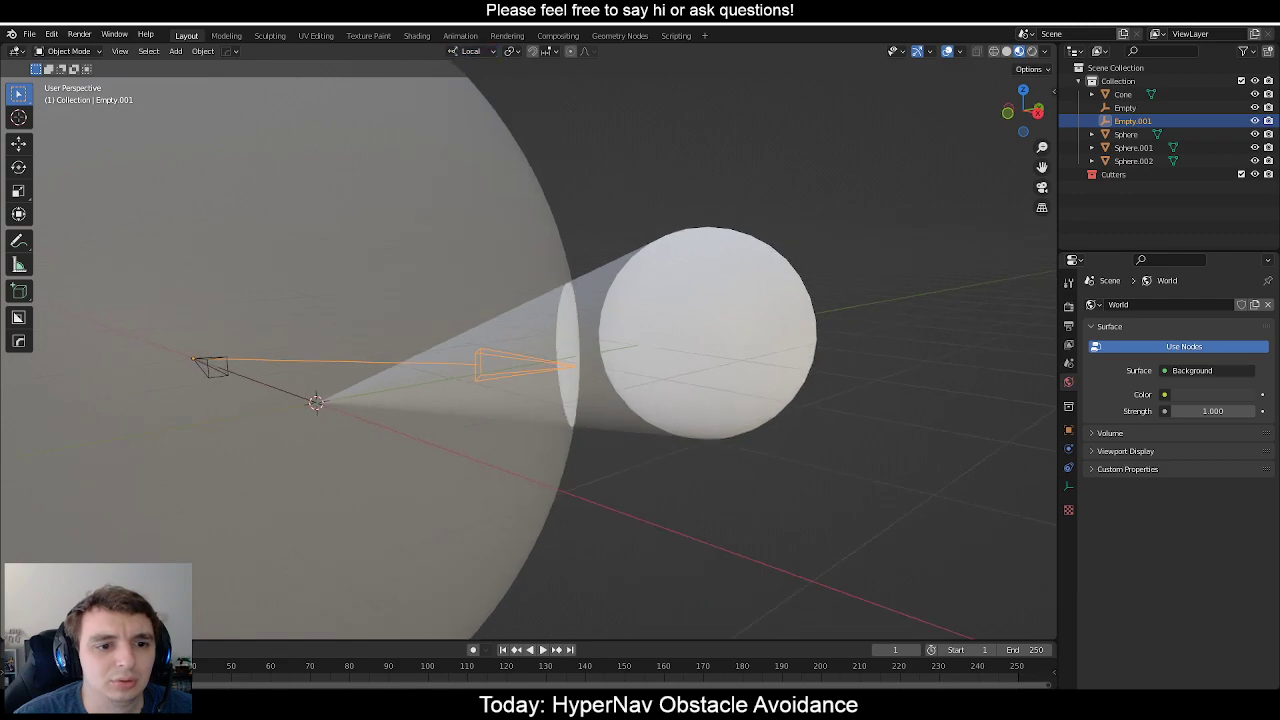
pyautogui.click(362, 128)
pyautogui.moveTo(356, 130); pyautogui.dragTo(570, 370, button='middle')
pyautogui.press('r')
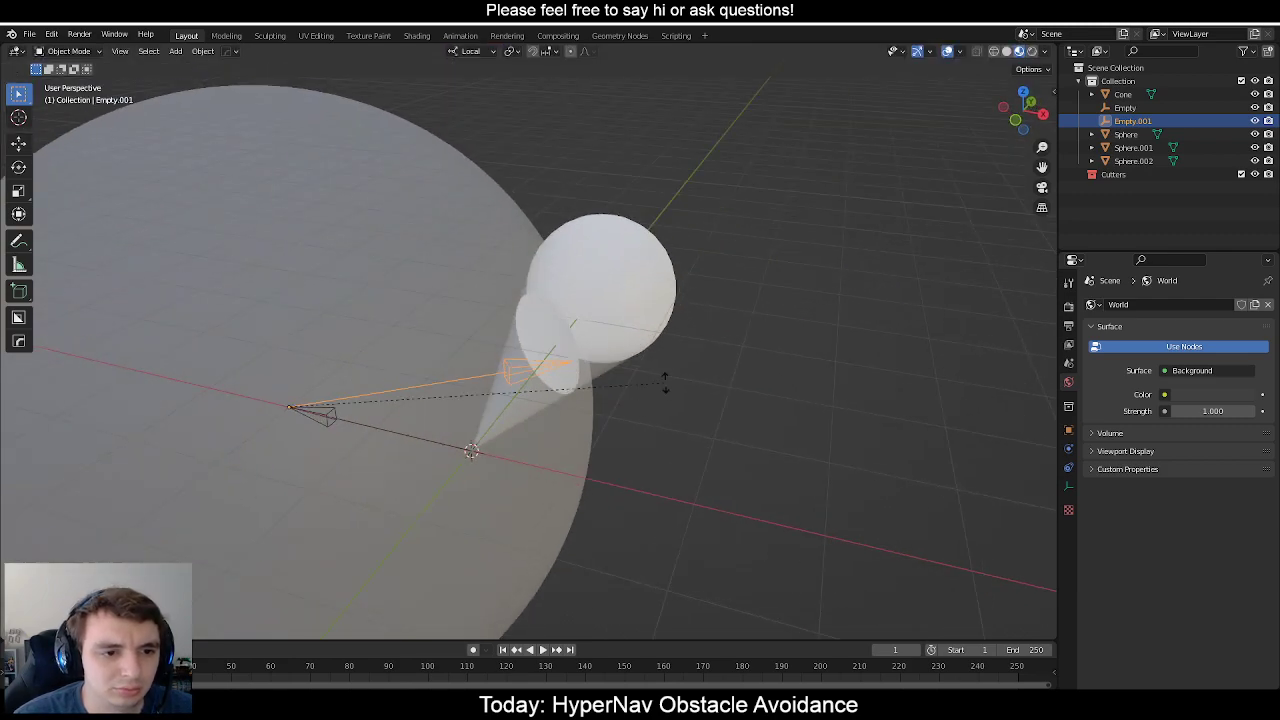
pyautogui.press('z')
pyautogui.press('y')
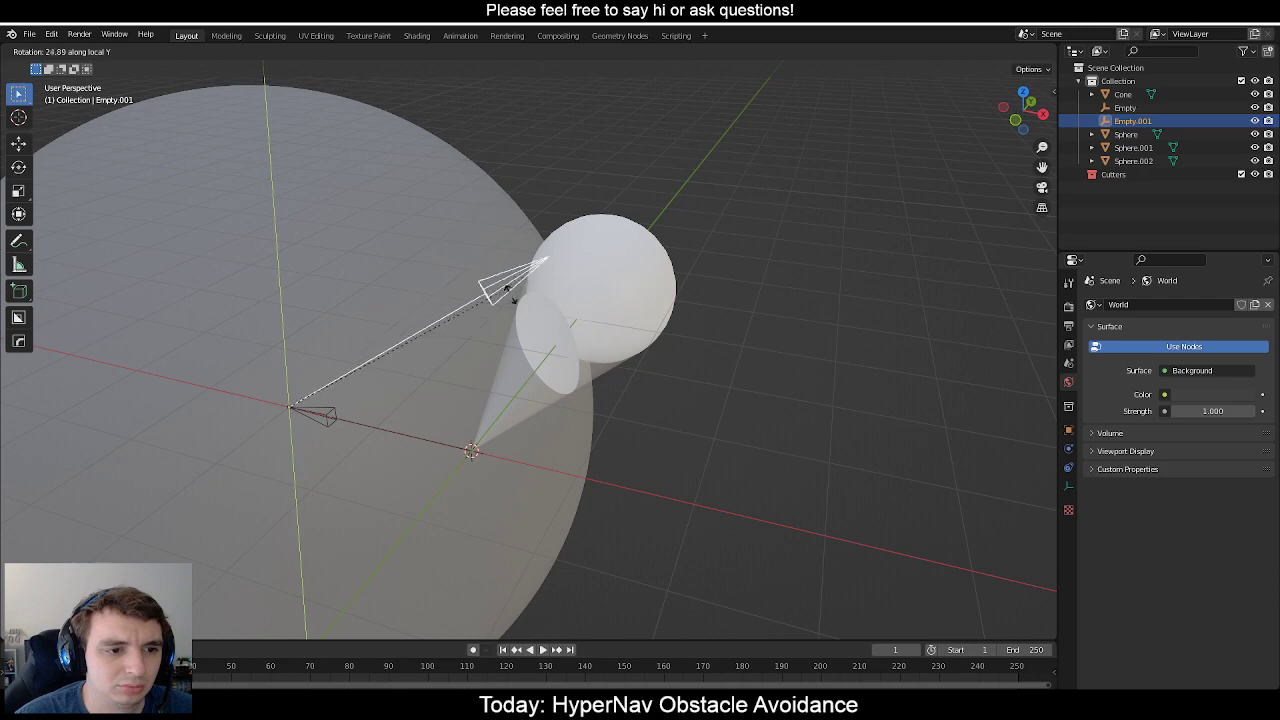
pyautogui.click(557, 375)
pyautogui.moveTo(557, 375); pyautogui.dragTo(738, 385, button='middle')
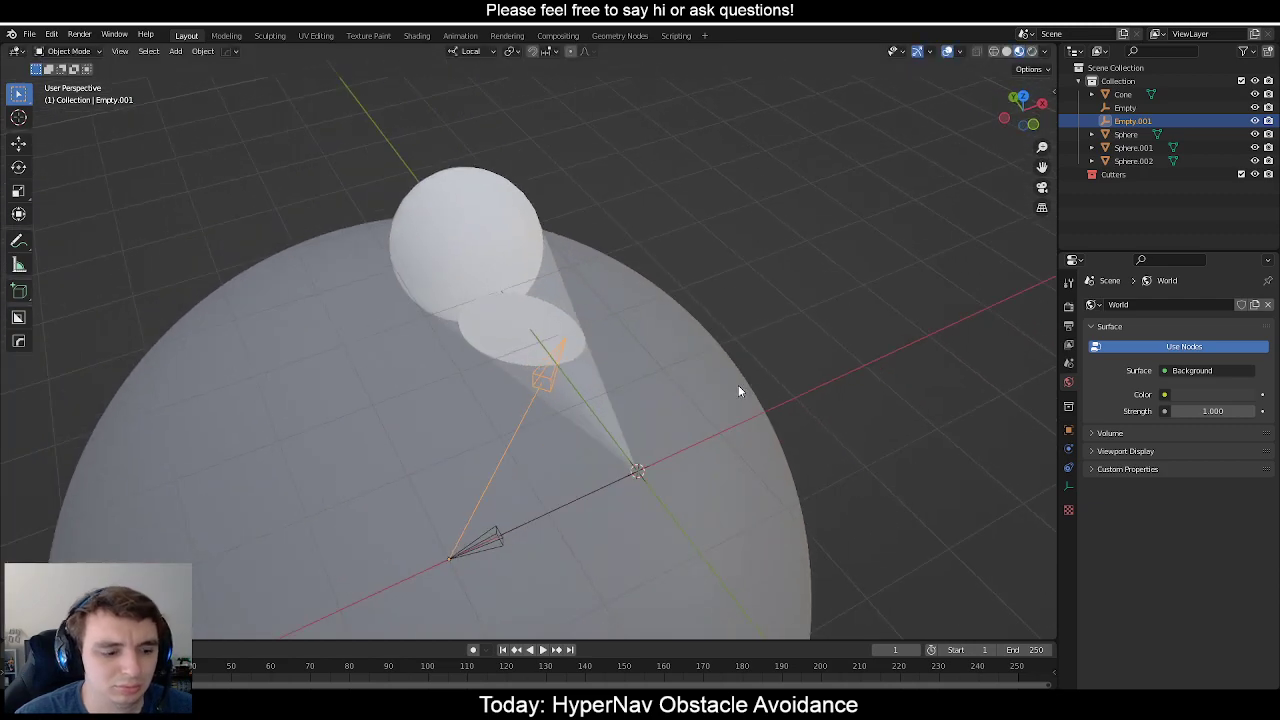
# Rotate Empty.001 about 4 degrees around its local Y axis.
pyautogui.press('r')
pyautogui.press('y')
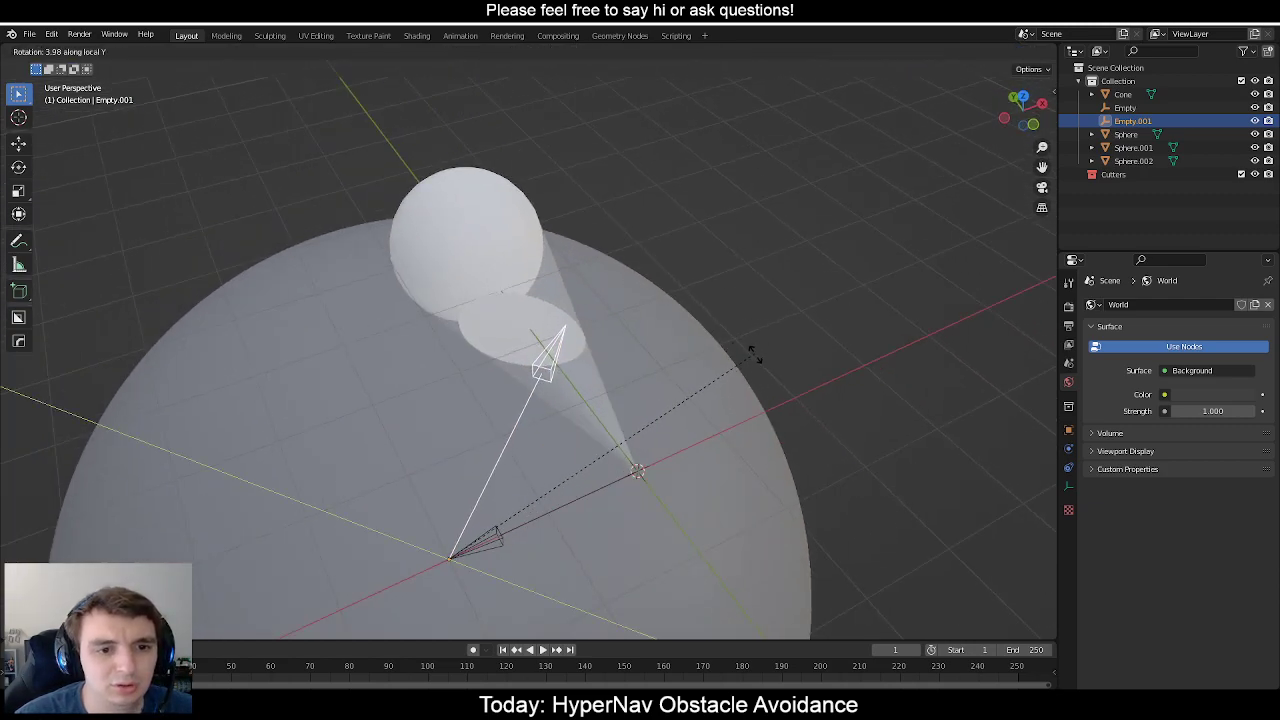
pyautogui.click(731, 368)
pyautogui.moveTo(731, 368); pyautogui.dragTo(609, 460, button='middle')
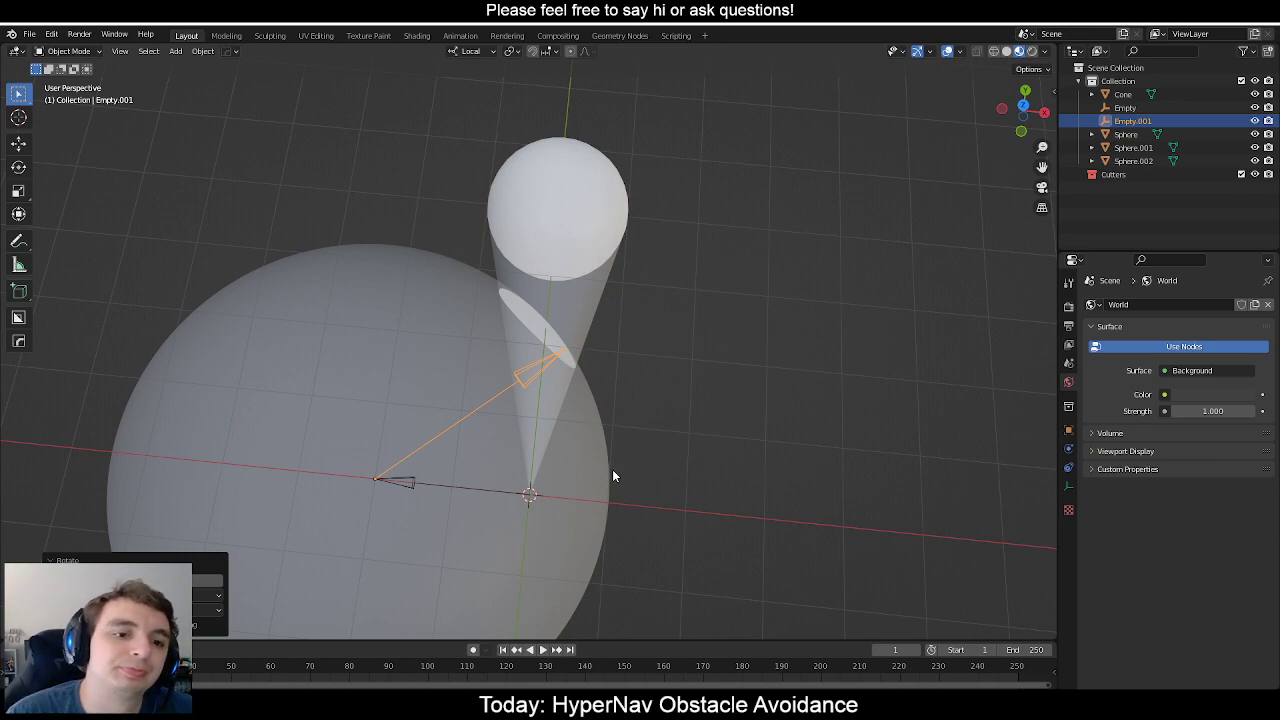
pyautogui.scroll(5, 617, 341)
pyautogui.moveTo(671, 321); pyautogui.dragTo(612, 381, button='middle')
# Rotate the Empty arrow lying along the X axis about 4 degrees around its local Y axis.
pyautogui.click(625, 241)
pyautogui.click(404, 381)
pyautogui.press('r')
pyautogui.press('y')
pyautogui.press('y')
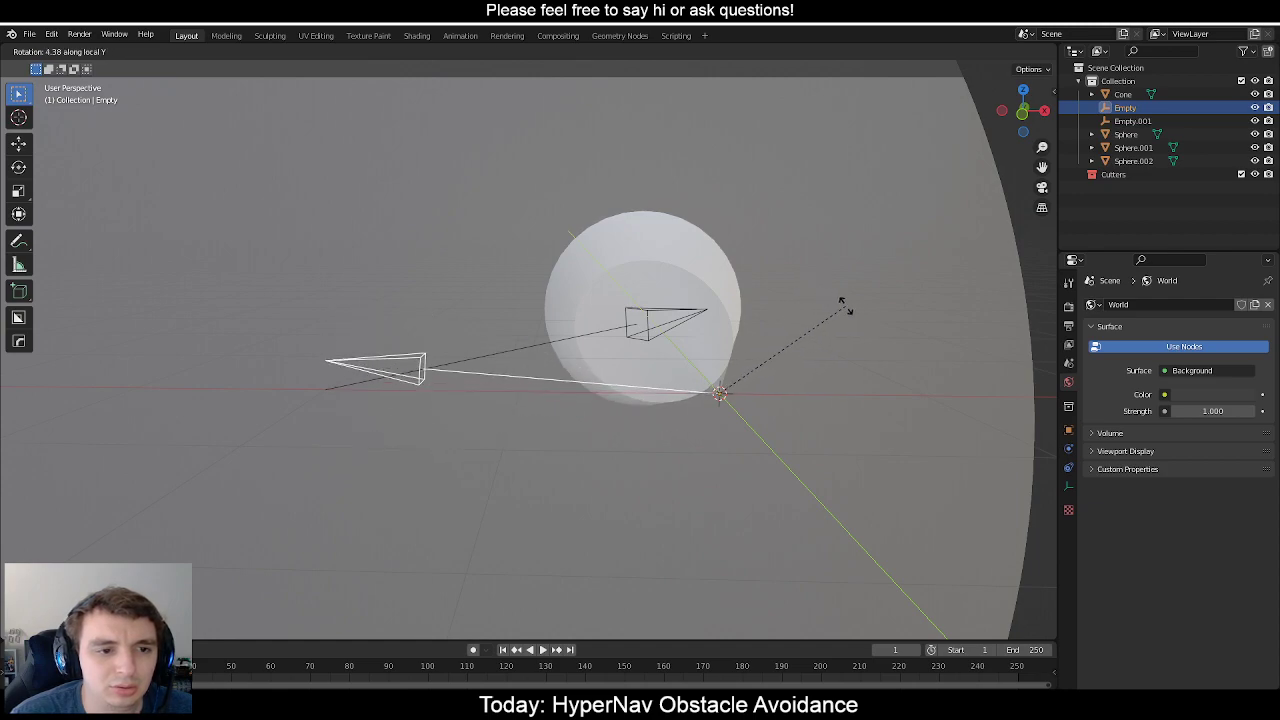
pyautogui.click(840, 303)
# Try moving the large sphere slightly along its local Z axis.
pyautogui.click(518, 347)
pyautogui.press('g')
pyautogui.press('z')
pyautogui.press('z')
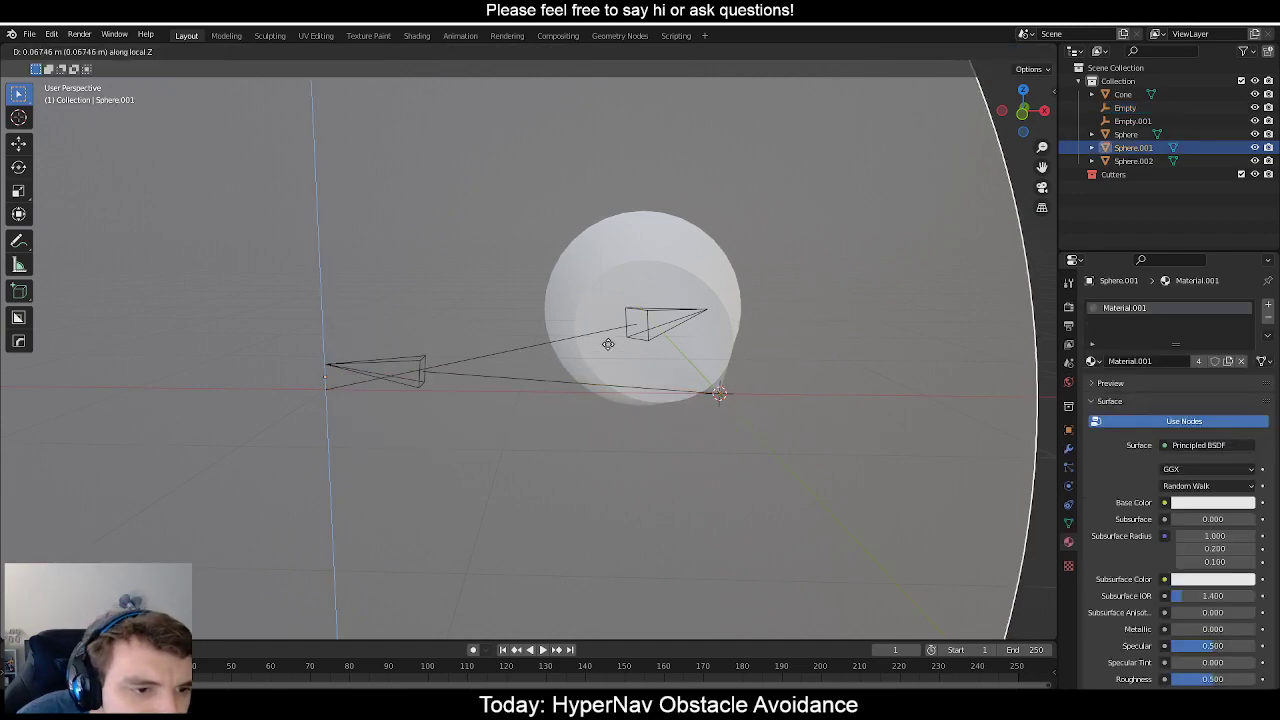
pyautogui.click(565, 346)
pyautogui.click(565, 346)
pyautogui.click(558, 344)
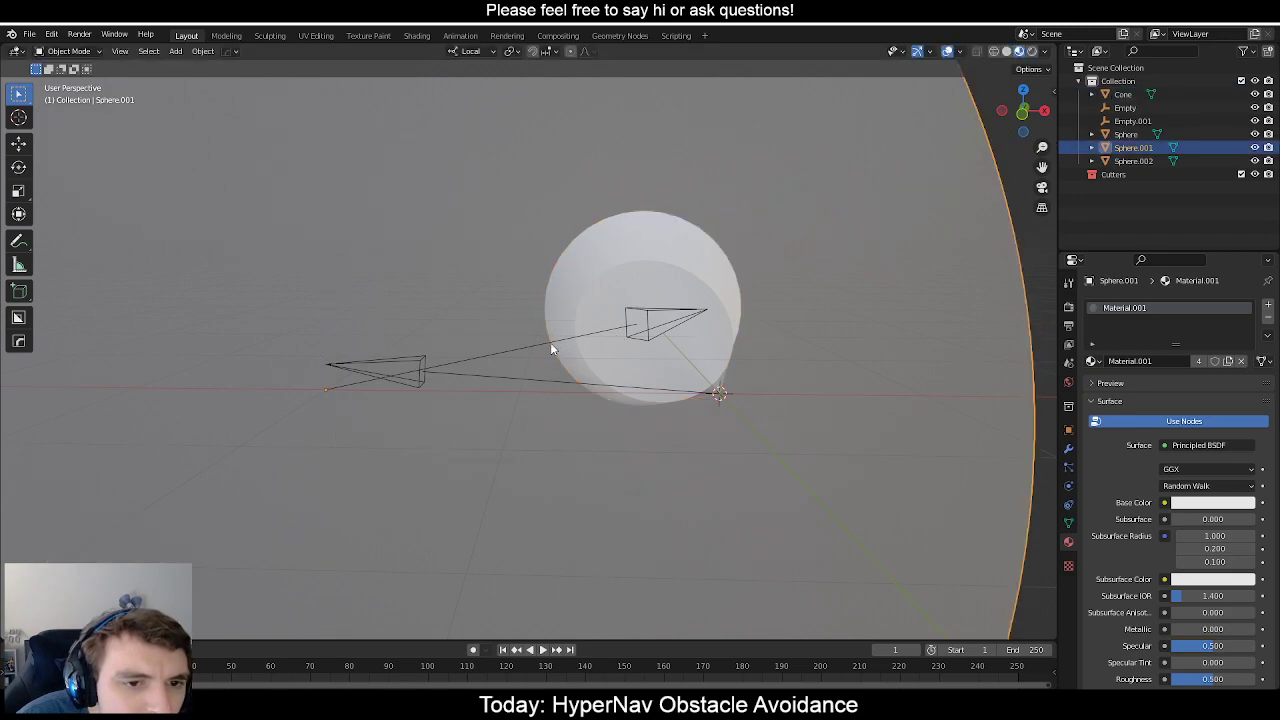
# Delete the flat disc where the cone meets the large sphere.
pyautogui.click(545, 348)
pyautogui.scroll(-4, 546, 348)
pyautogui.keyDown('shift'); pyautogui.click(653, 331); pyautogui.keyUp('shift')
pyautogui.scroll(4, 690, 316)
pyautogui.moveTo(690, 316); pyautogui.dragTo(569, 324, button='middle')
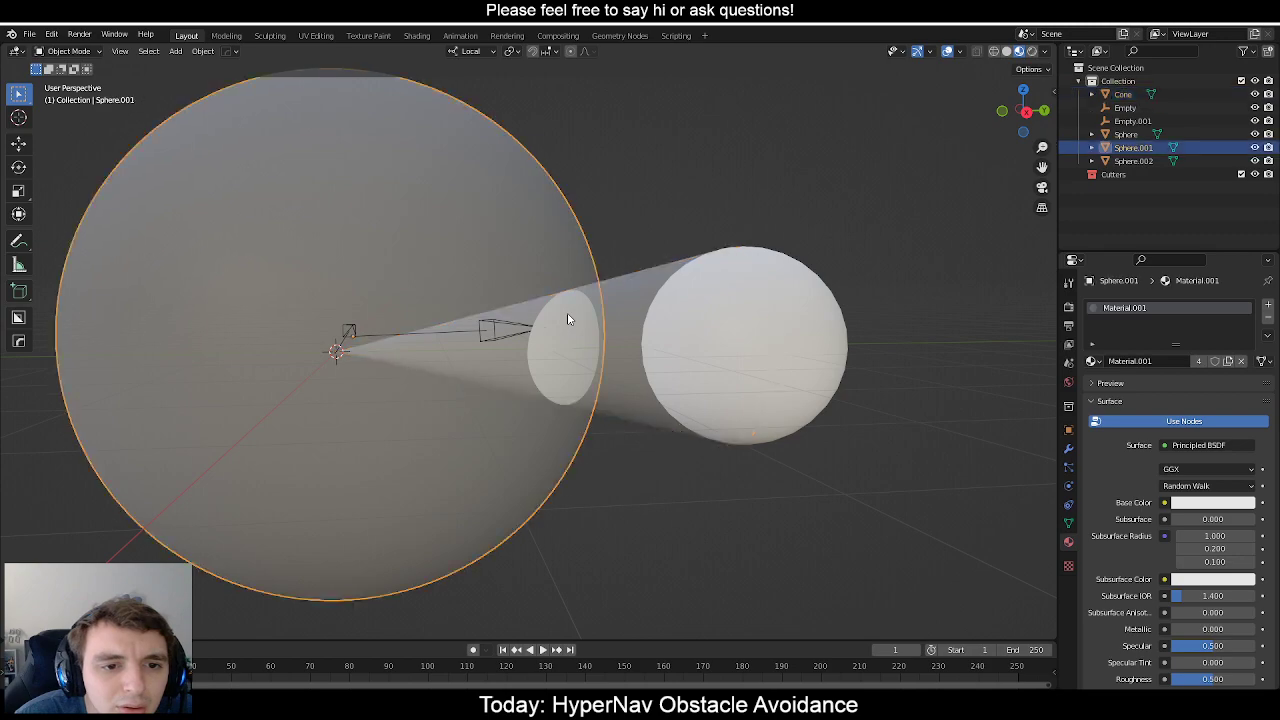
pyautogui.click(575, 315)
pyautogui.click(582, 322)
pyautogui.press('Delete')
pyautogui.scroll(-3, 528, 291)
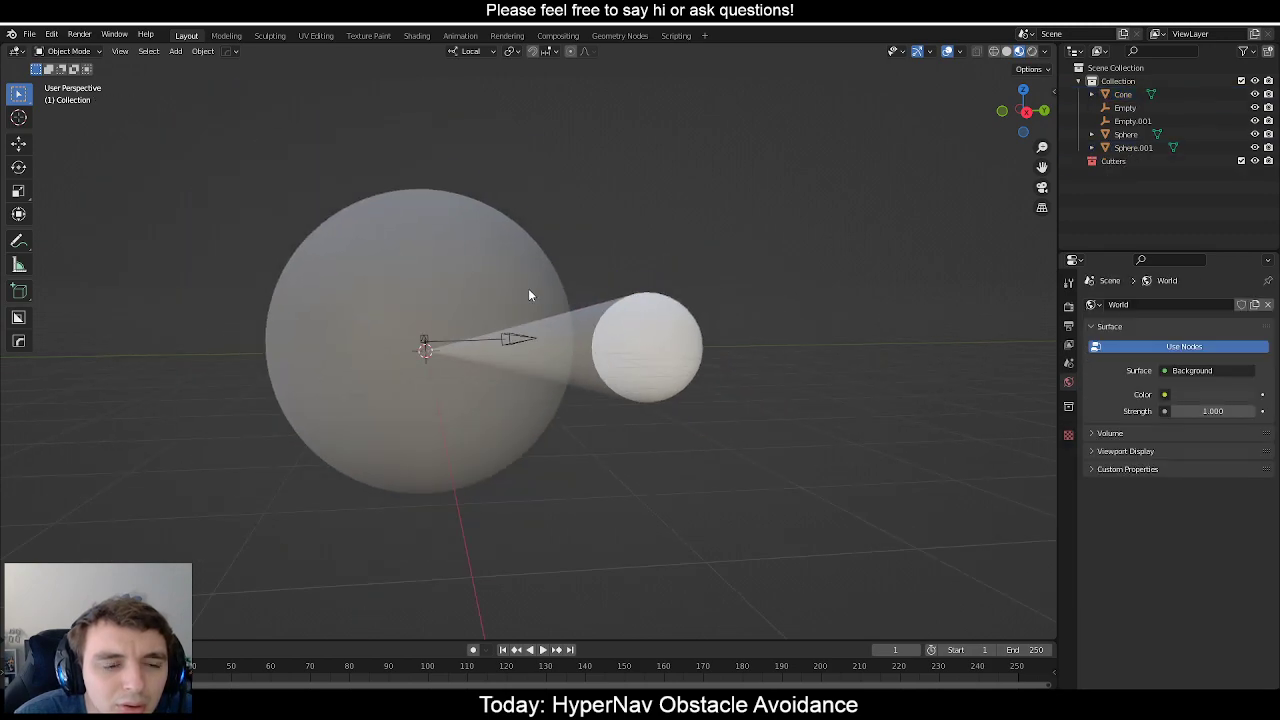
pyautogui.moveTo(528, 291); pyautogui.dragTo(660, 304, button='middle')
pyautogui.click(540, 278)
pyautogui.scroll(3, 540, 278)
pyautogui.click(765, 263)
pyautogui.scroll(1, 691, 259)
pyautogui.moveTo(689, 257); pyautogui.dragTo(661, 270, button='middle')
# Undo the disc deletion and the rotations of both arrow empties.
pyautogui.hotkey('ctrl', 'z')
pyautogui.hotkey('ctrl', 'z')
pyautogui.hotkey('ctrl', 'z')
pyautogui.hotkey('ctrl', 'z')
pyautogui.hotkey('ctrl', 'z')
pyautogui.hotkey('ctrl', 'z')
pyautogui.hotkey('ctrl', 'z')
pyautogui.hotkey('ctrl', 'z')
pyautogui.hotkey('ctrl', 'z')
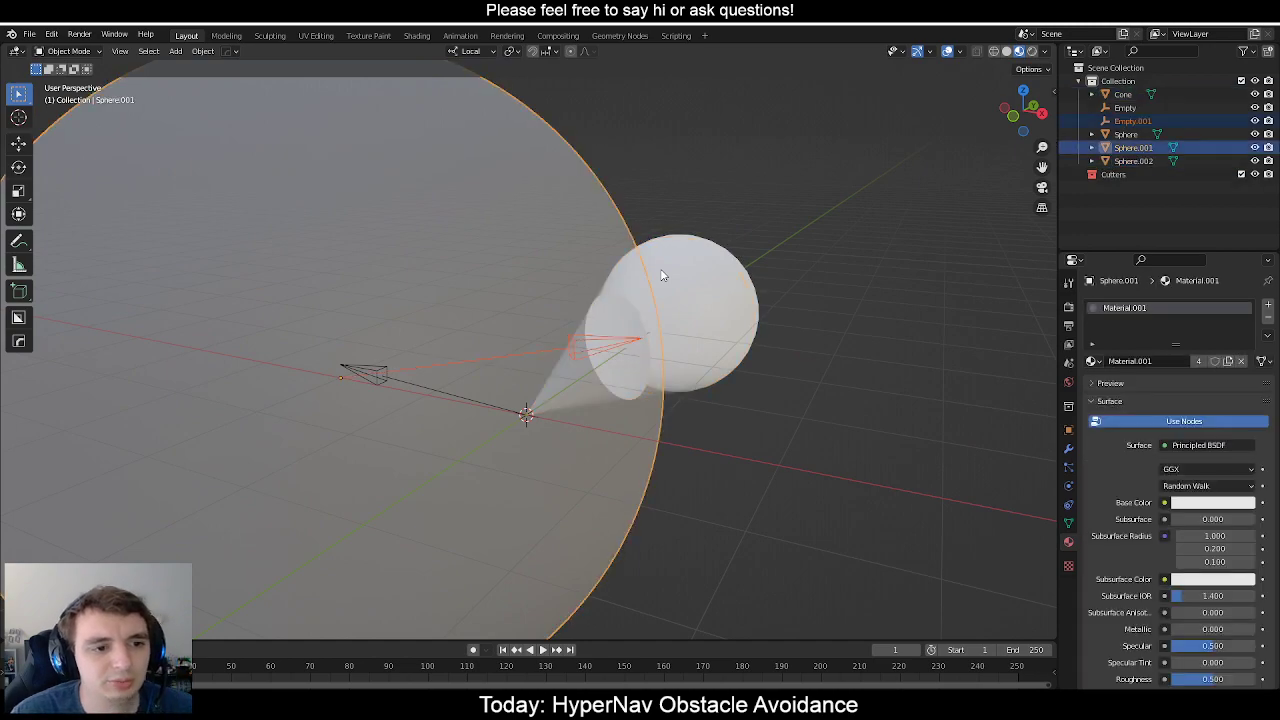
pyautogui.hotkey('ctrl', 'z')
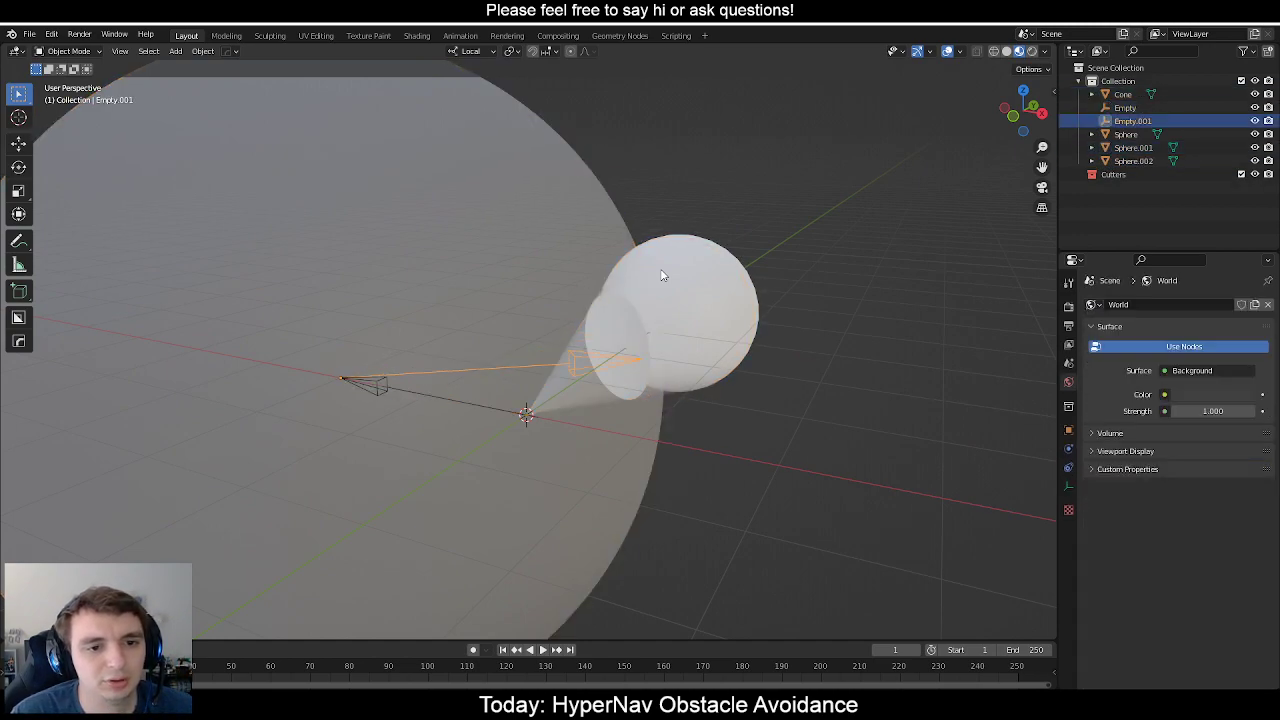
# Examine the cone and the disc inside the large sphere from the side and from above.
pyautogui.moveTo(706, 279); pyautogui.dragTo(754, 266, button='middle')
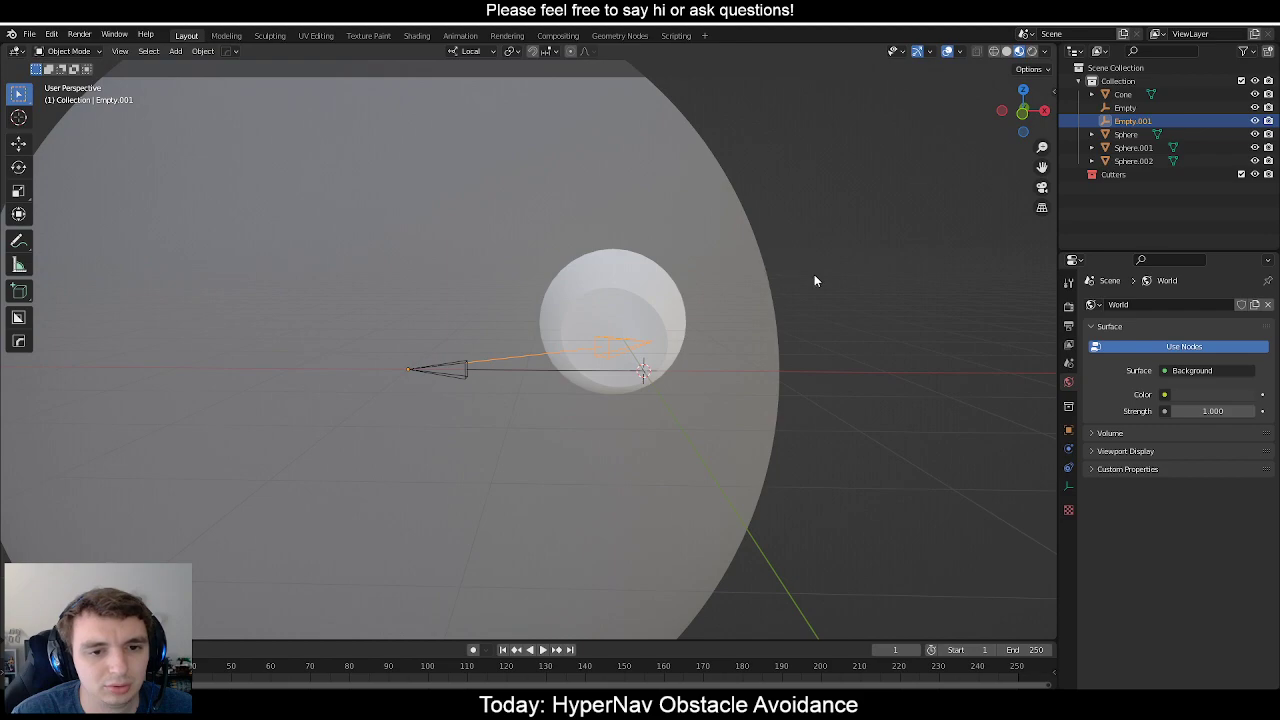
pyautogui.click(846, 283)
pyautogui.moveTo(846, 283); pyautogui.dragTo(688, 277, button='middle')
pyautogui.scroll(4, 600, 250)
pyautogui.moveTo(466, 217); pyautogui.dragTo(594, 324, button='middle')
pyautogui.click(523, 323)
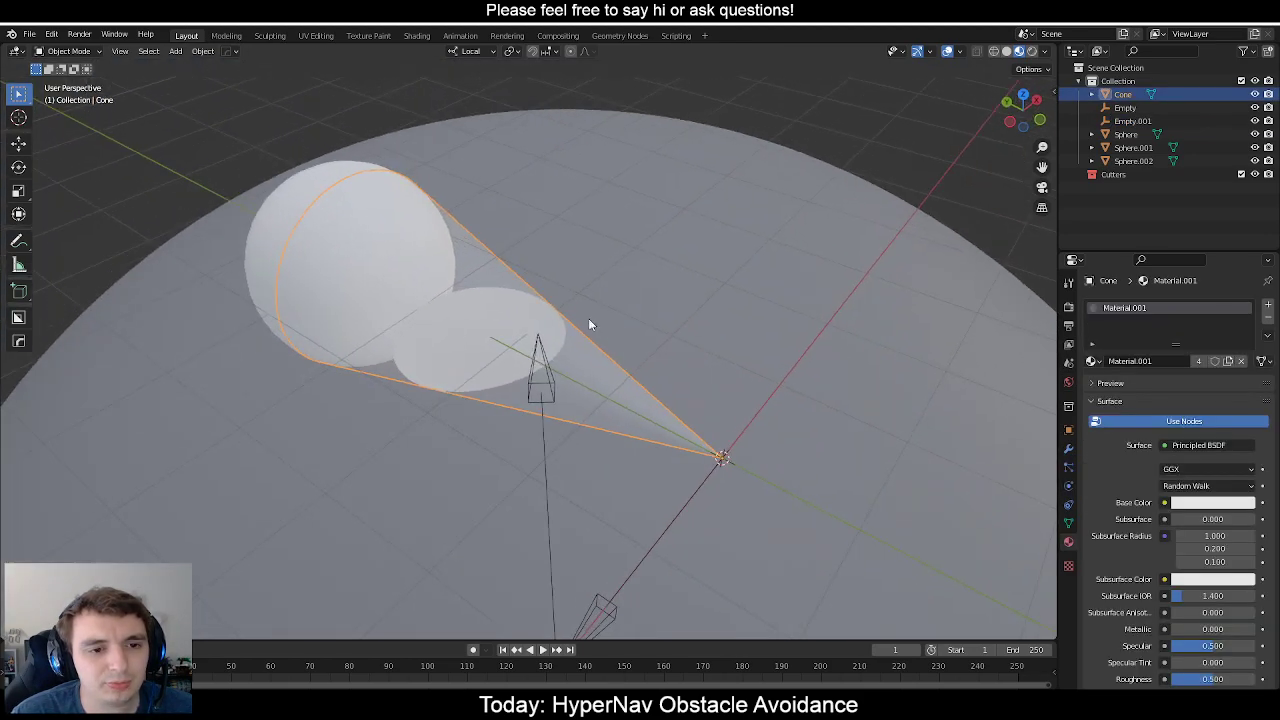
pyautogui.scroll(5, 594, 324)
pyautogui.click(449, 316)
pyautogui.scroll(-2, 434, 303)
pyautogui.moveTo(434, 303); pyautogui.dragTo(493, 275, button='middle')
pyautogui.click(466, 306)
# Inspect the disc's mesh in Edit Mode and return to Object Mode.
pyautogui.press('Tab')
pyautogui.scroll(3, 475, 308)
pyautogui.scroll(-4, 480, 300)
pyautogui.press('Tab')
pyautogui.click(530, 318)
pyautogui.press('Tab')
pyautogui.scroll(-2, 508, 252)
pyautogui.press('Tab')
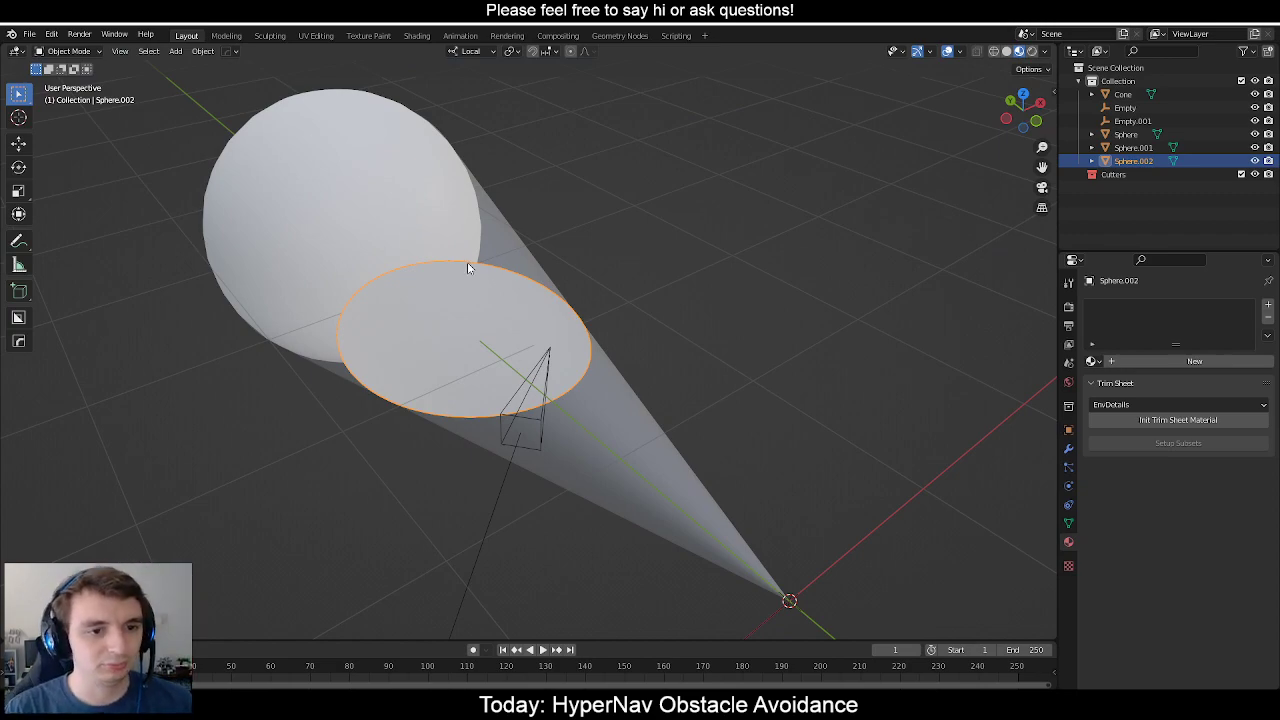
# Examine where the tip of Empty.001 lies relative to the disc's edge, the cone and the large sphere.
pyautogui.scroll(-2, 471, 298)
pyautogui.scroll(4, 457, 347)
pyautogui.moveTo(455, 341)
pyautogui.mouseDown(button='middle')
pyautogui.moveTo(533, 371)
pyautogui.moveTo(528, 448)
pyautogui.moveTo(491, 374)
pyautogui.moveTo(580, 371)
pyautogui.moveTo(574, 346)
pyautogui.moveTo(560, 355)
pyautogui.moveTo(466, 324)
pyautogui.mouseUp(button='middle')
pyautogui.scroll(-2, 530, 380)
pyautogui.scroll(-3, 522, 425)
pyautogui.scroll(2, 514, 334)
pyautogui.scroll(-2, 489, 325)
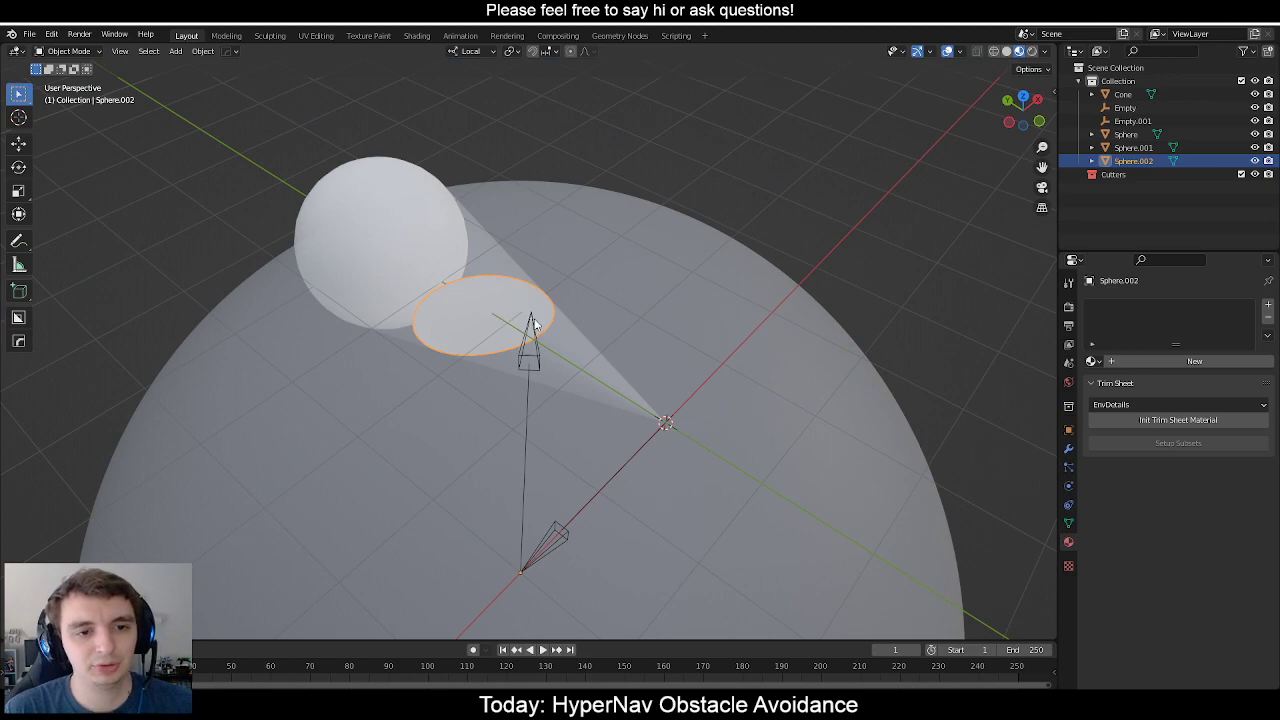
pyautogui.scroll(2, 510, 307)
pyautogui.moveTo(497, 302); pyautogui.dragTo(510, 317, button='middle')
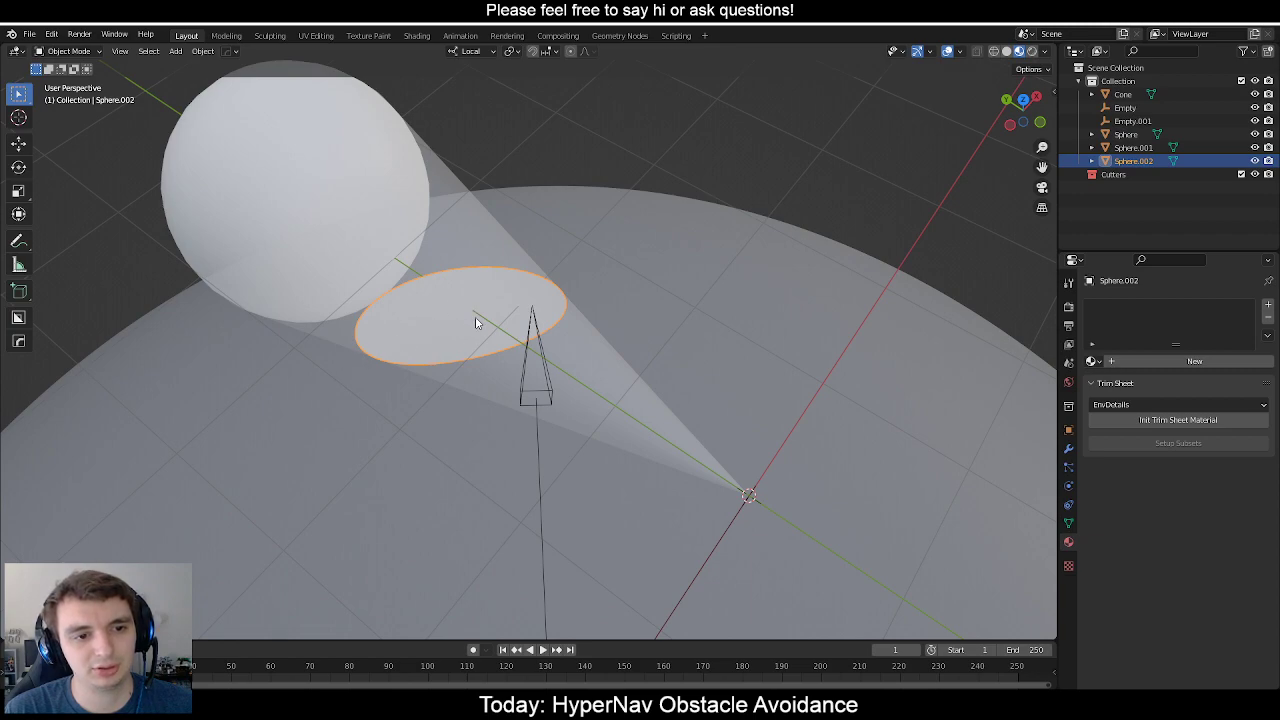
pyautogui.moveTo(449, 325); pyautogui.dragTo(422, 335, button='middle')
pyautogui.scroll(2, 511, 320)
pyautogui.click(525, 355)
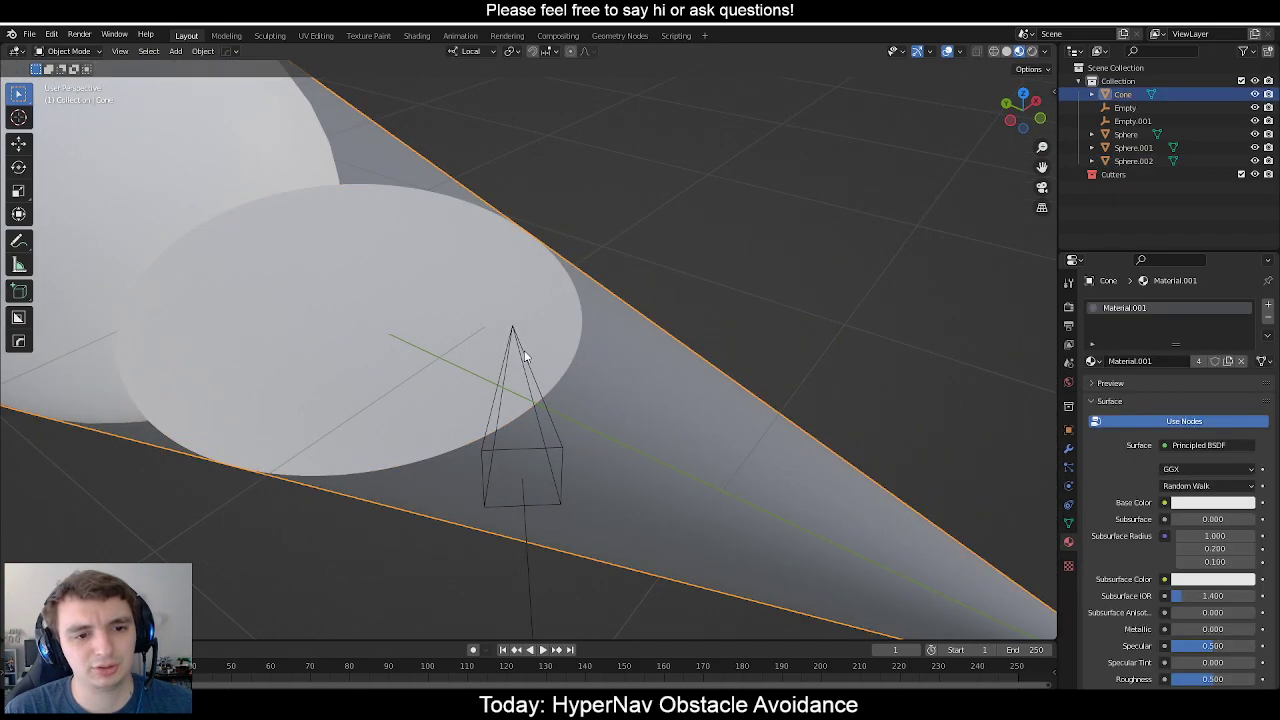
pyautogui.click(525, 354)
pyautogui.scroll(-3, 525, 354)
pyautogui.moveTo(525, 354); pyautogui.dragTo(425, 416, button='middle')
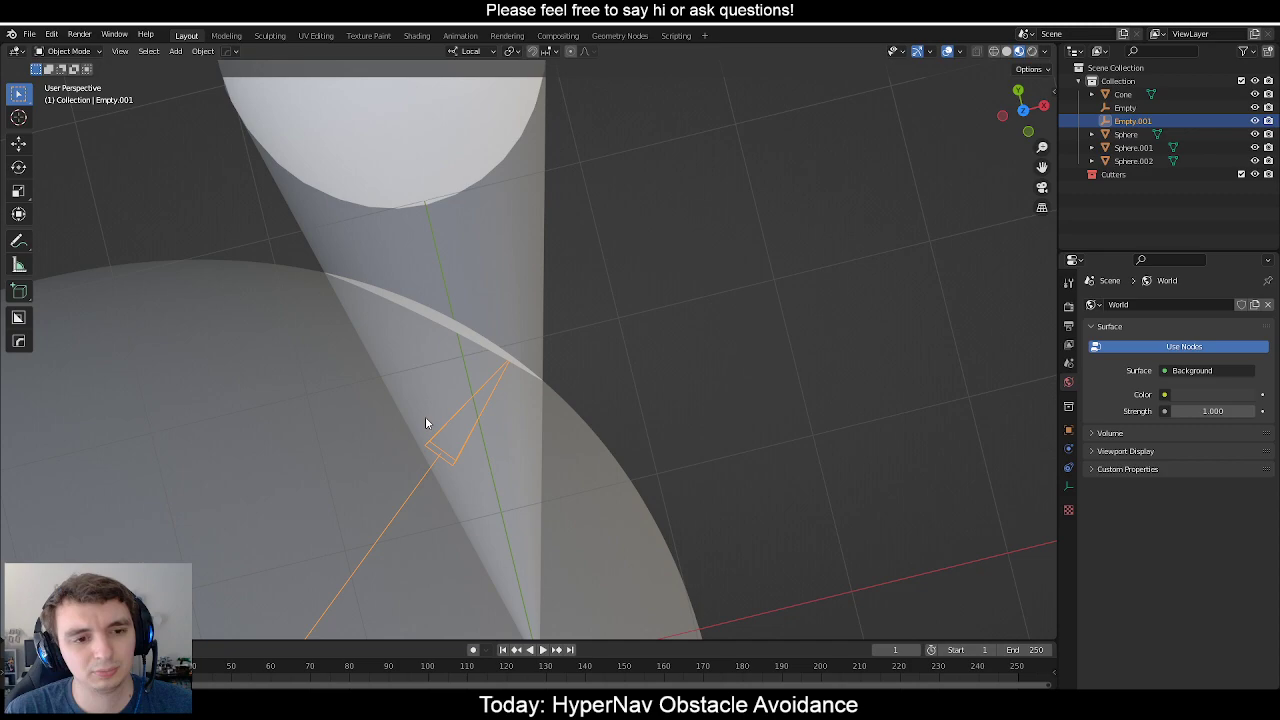
pyautogui.keyDown('shift'); pyautogui.moveTo(478, 442); pyautogui.dragTo(543, 458, button='middle'); pyautogui.keyUp('shift')
pyautogui.scroll(-3, 550, 458)
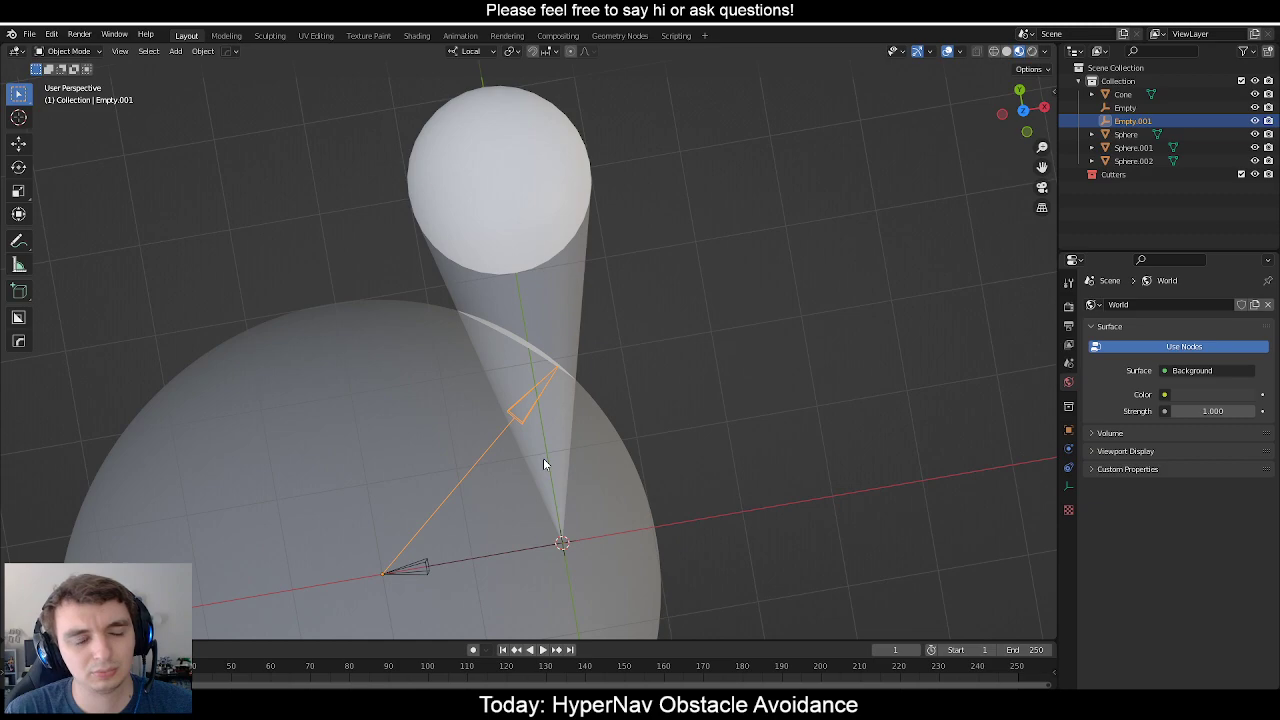
# Try moving the cone along the X axis until its apex reaches the large sphere's surface.
pyautogui.click(546, 452)
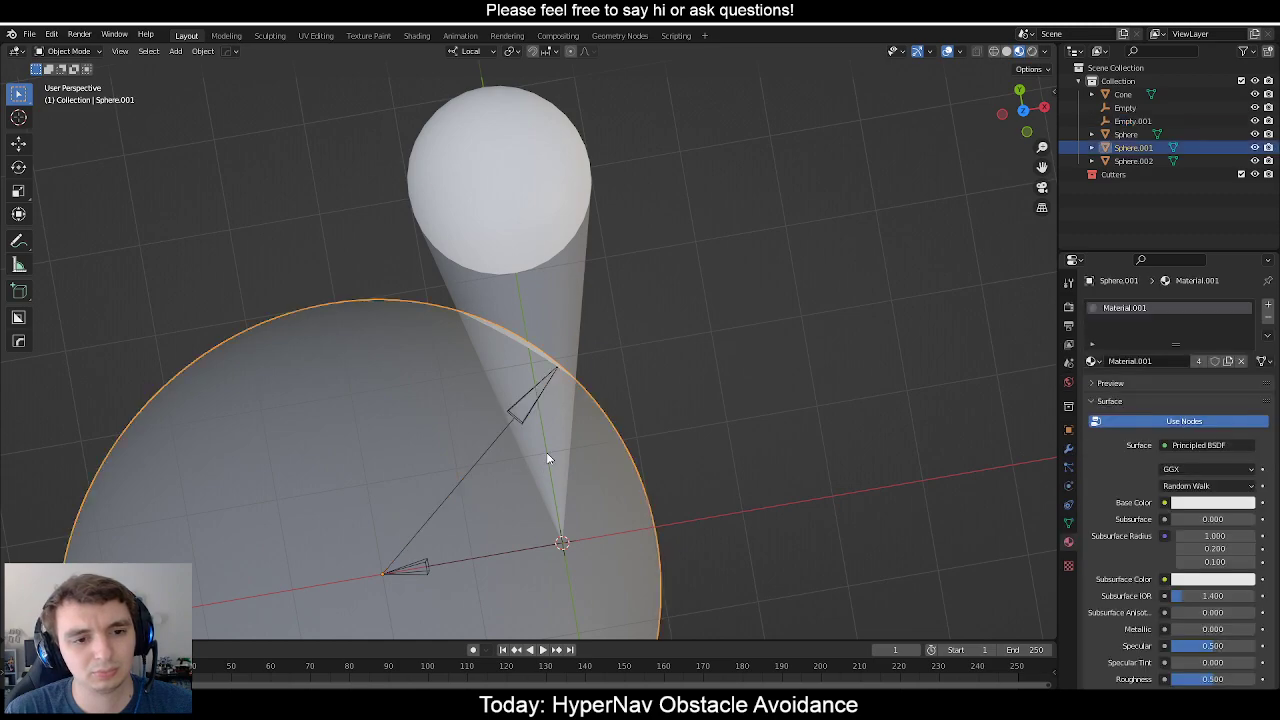
pyautogui.click(552, 436)
pyautogui.press('g')
pyautogui.press('x')
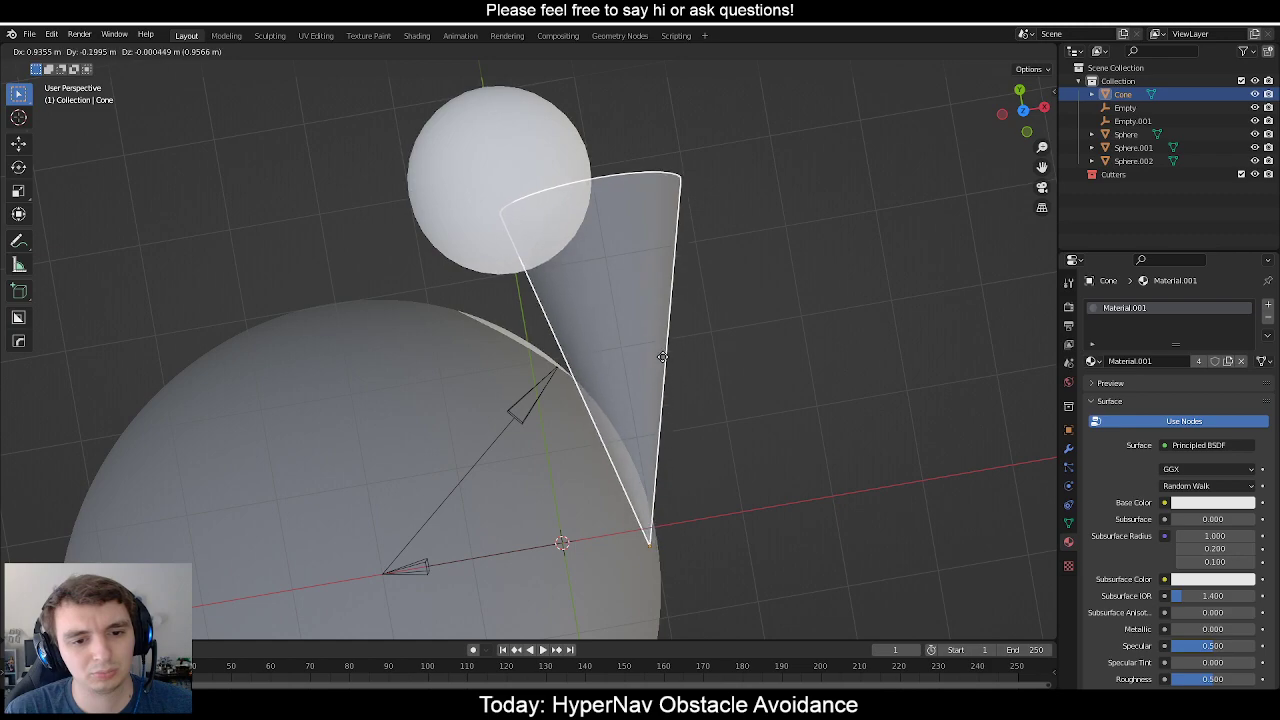
pyautogui.click(681, 416)
pyautogui.click(593, 461)
pyautogui.keyDown('shift'); pyautogui.click(644, 407); pyautogui.keyUp('shift')
pyautogui.moveTo(644, 407); pyautogui.dragTo(729, 451, button='middle')
pyautogui.scroll(5, 609, 349)
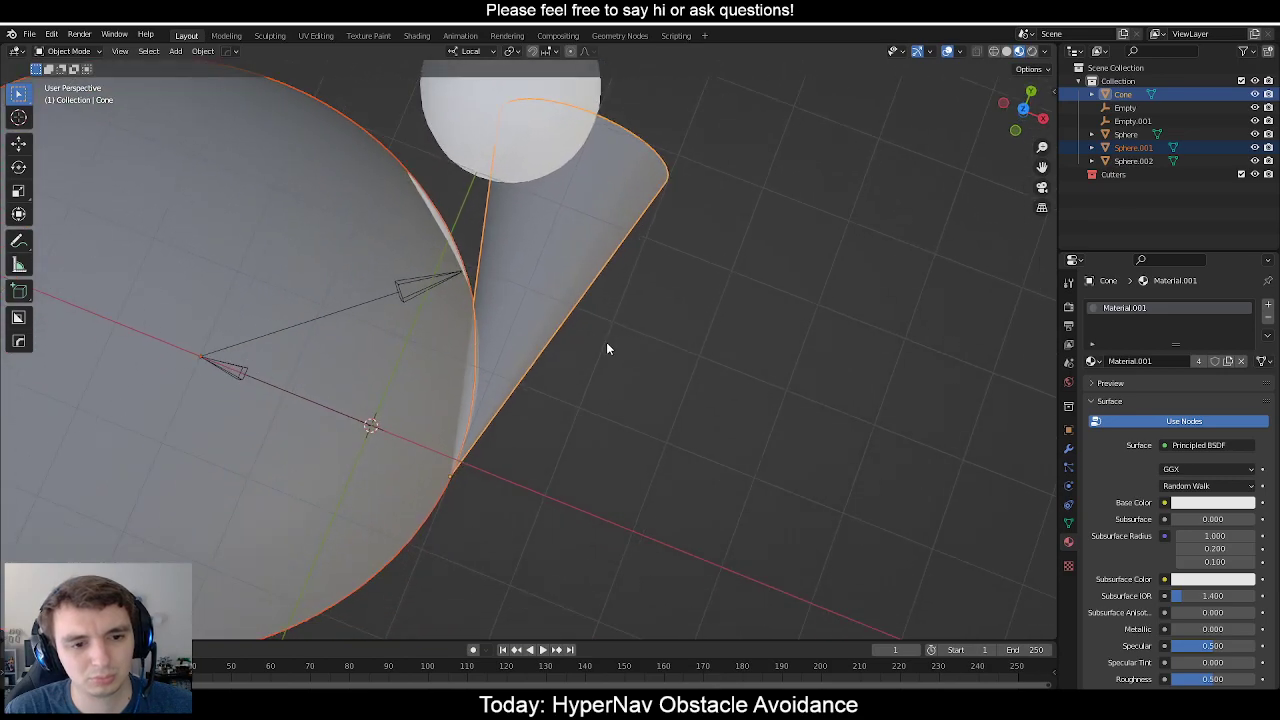
pyautogui.moveTo(578, 314); pyautogui.dragTo(587, 358, button='middle')
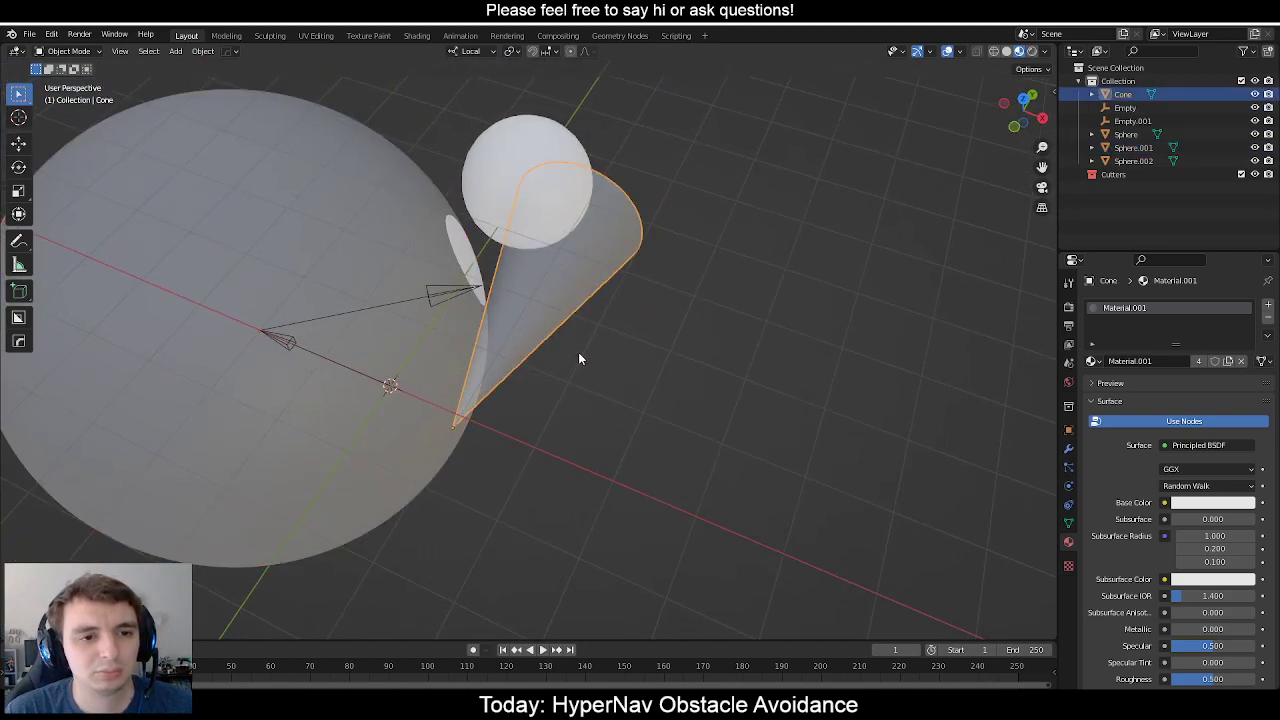
pyautogui.moveTo(480, 314); pyautogui.dragTo(508, 332, button='middle')
# Duplicate the cone with an offset of about 0.75 m in X, and undo the duplication.
pyautogui.hotkey('shift', 'd')
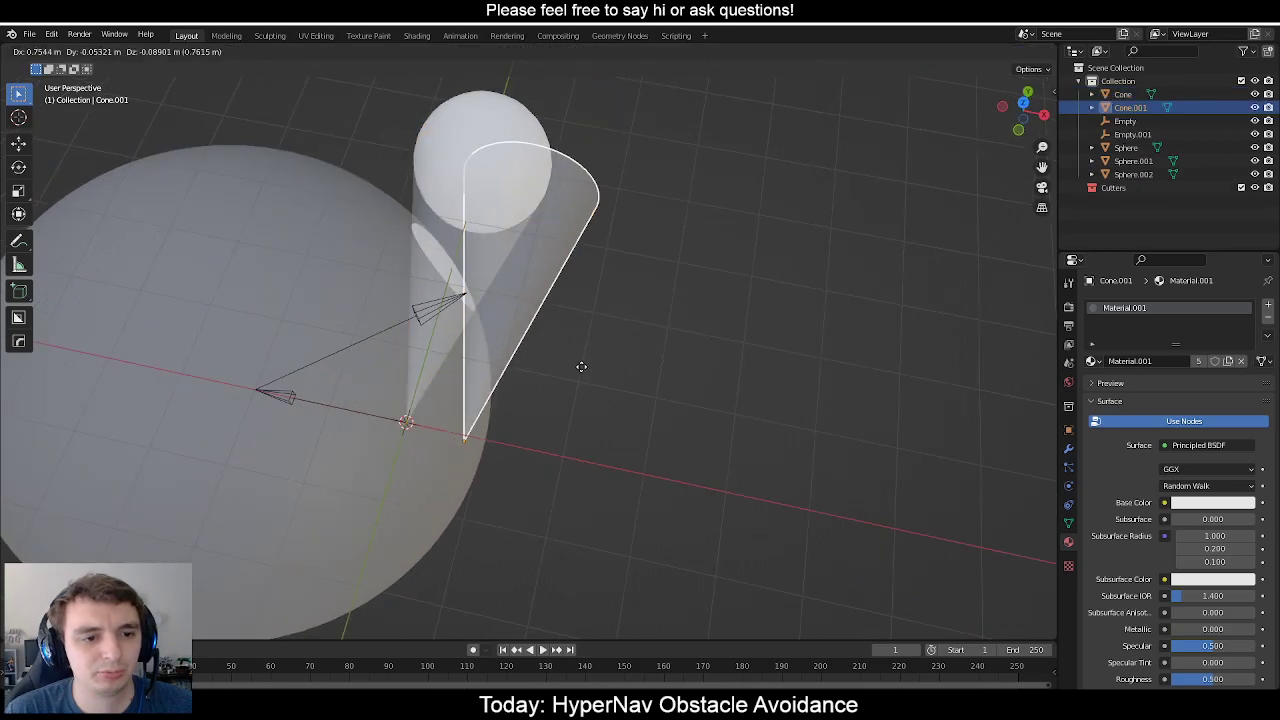
pyautogui.click(583, 363)
pyautogui.hotkey('ctrl', 'z')
# Delete the disc object Sphere.002.
pyautogui.moveTo(378, 359); pyautogui.dragTo(562, 272, button='middle')
pyautogui.click(560, 267)
pyautogui.click(560, 277)
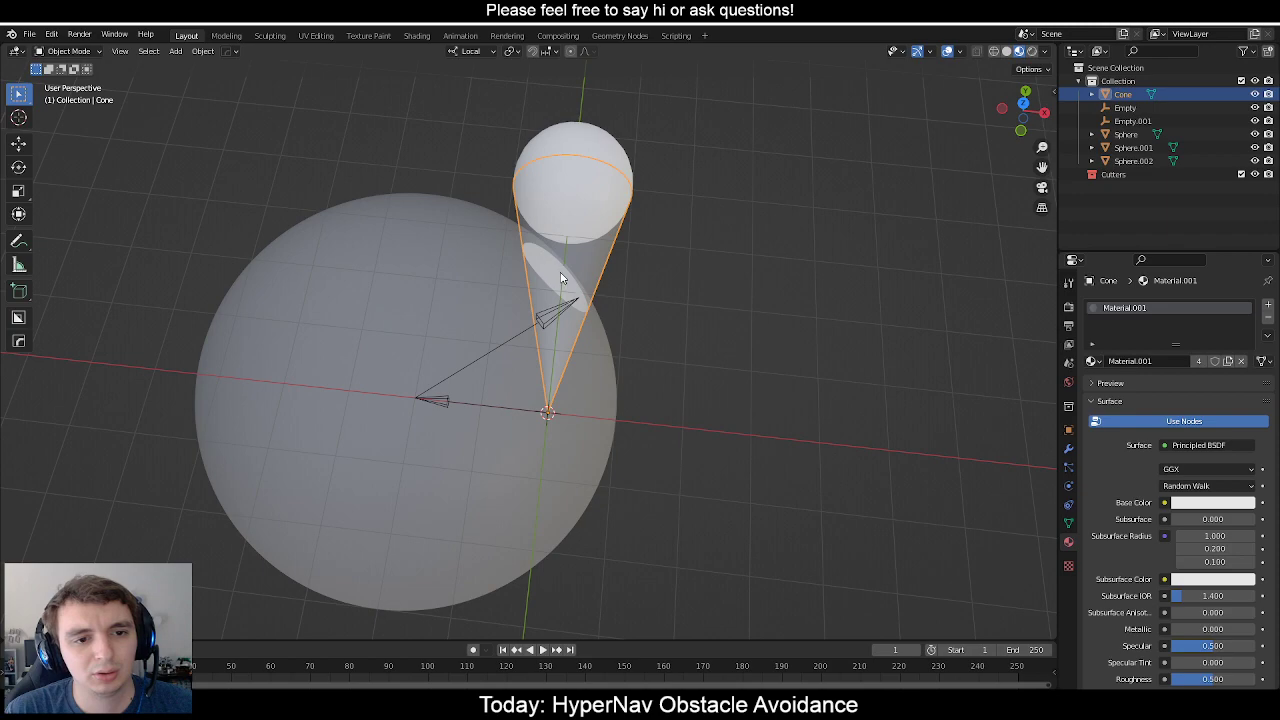
pyautogui.click(1135, 161)
pyautogui.press('Delete')
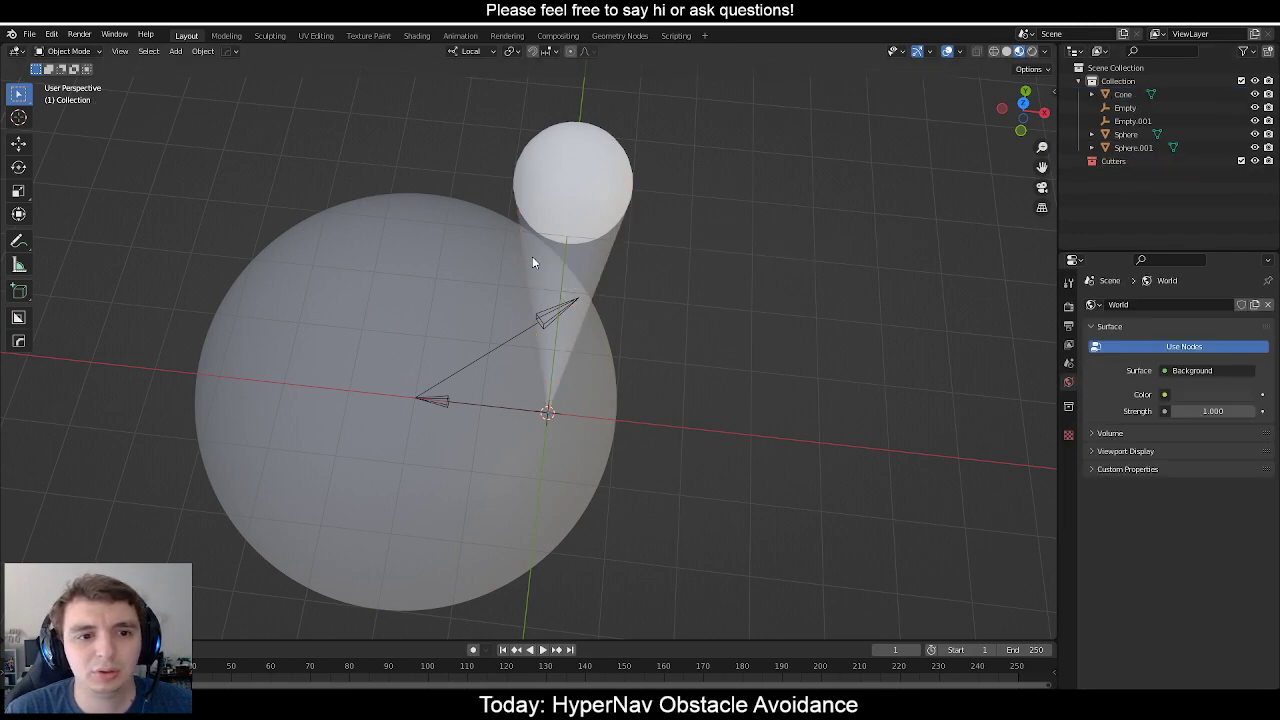
# Increase the display size of the single-arrow object Empty that lies along the X axis.
pyautogui.scroll(3, 589, 306)
pyautogui.click(380, 440)
pyautogui.moveTo(383, 450); pyautogui.dragTo(908, 383, button='middle')
pyautogui.click(471, 426)
pyautogui.click(474, 374)
pyautogui.click(432, 437)
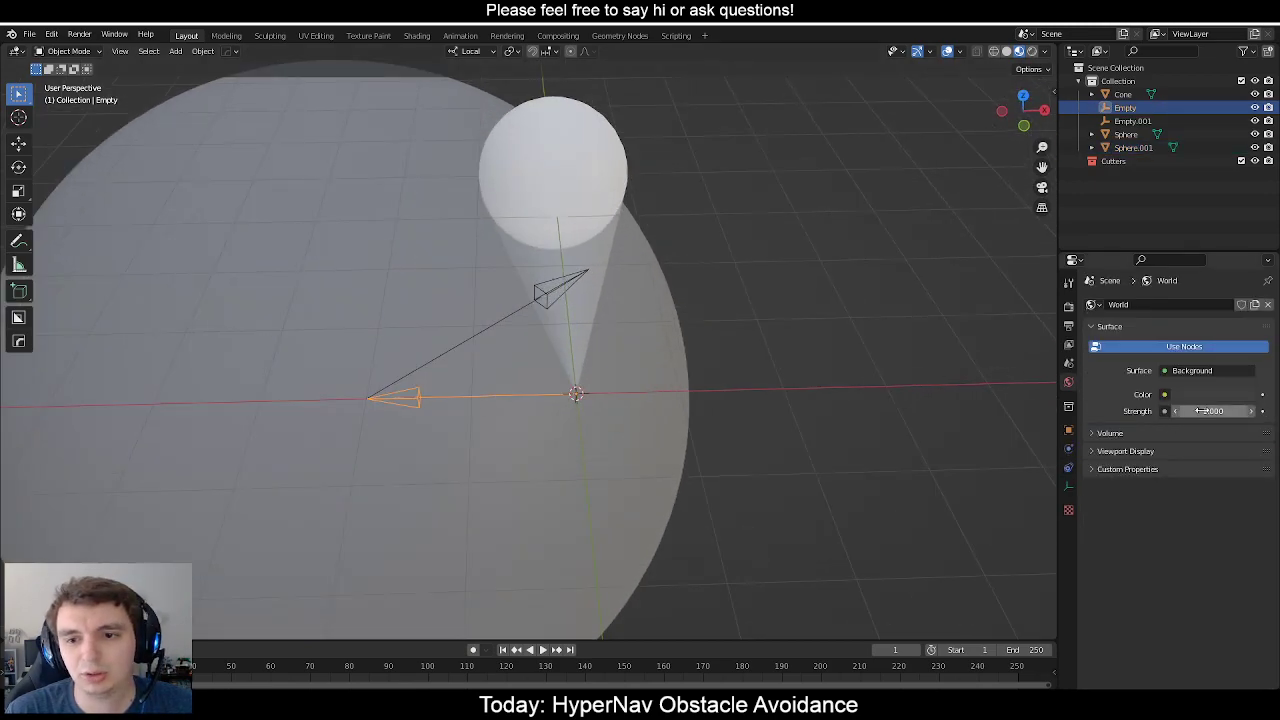
pyautogui.click(1069, 487)
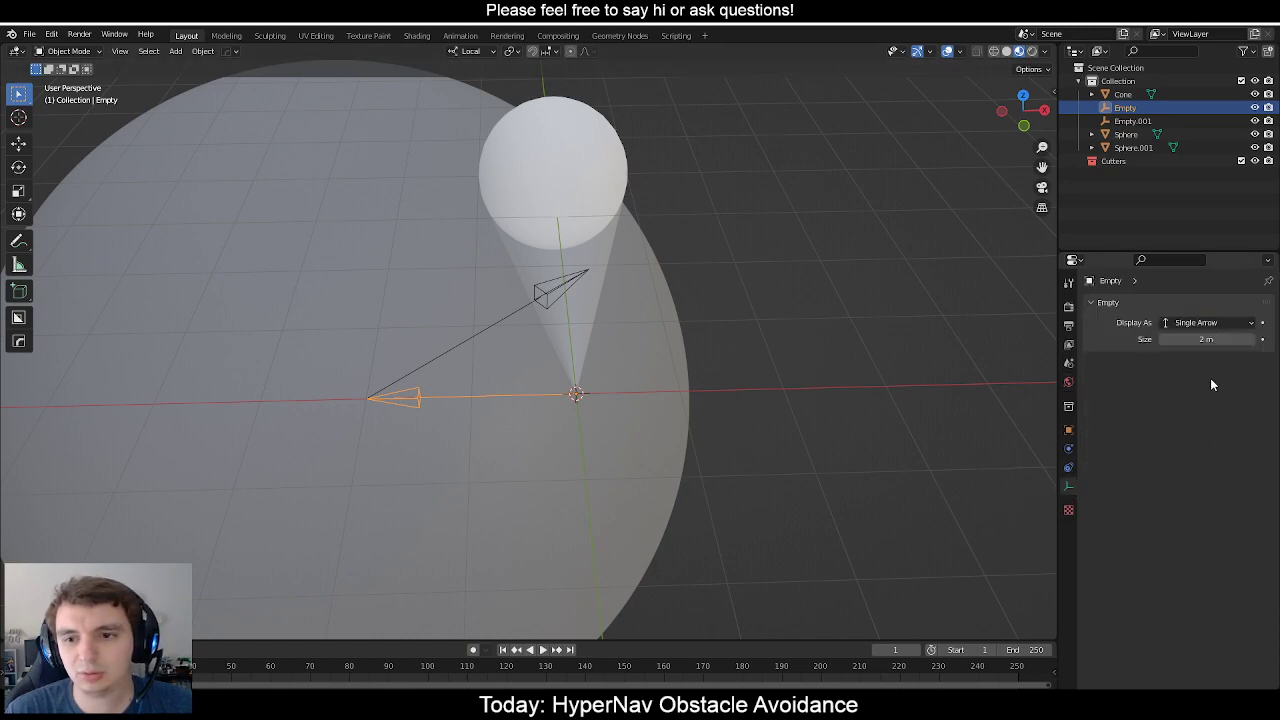
# Move the arrow Empty.001 by -1 m along the global X axis so its base meets the tip of Empty.
pyautogui.click(505, 328)
pyautogui.press('g')
pyautogui.press('x')
pyautogui.press('x')
pyautogui.press('y')
pyautogui.press('y')
pyautogui.press('z')
pyautogui.press('z')
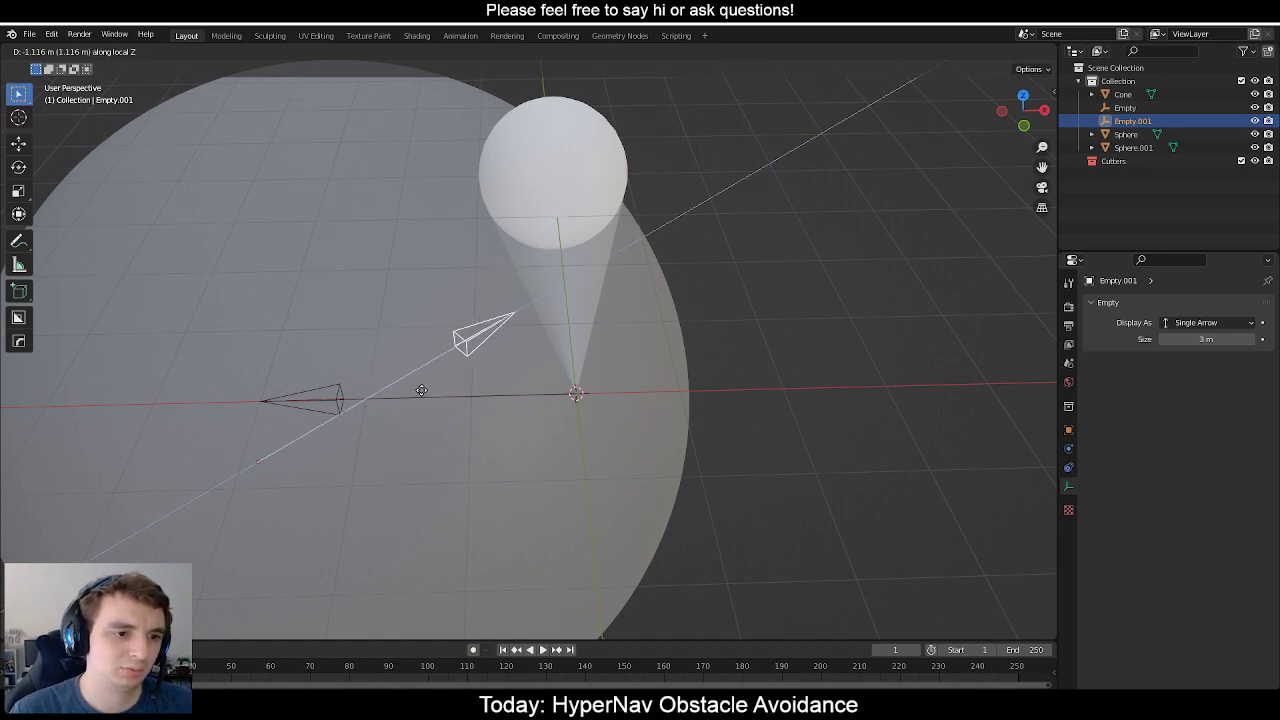
pyautogui.press('x')
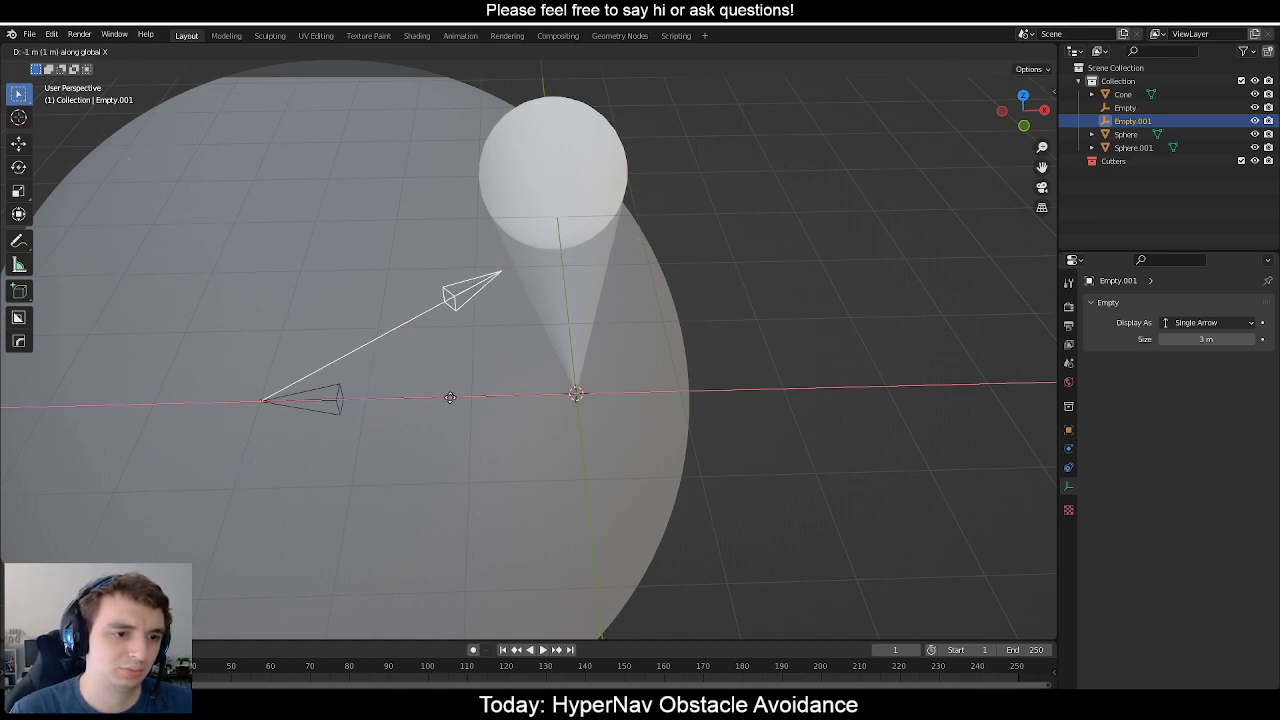
pyautogui.click(449, 397)
pyautogui.scroll(-5, 645, 404)
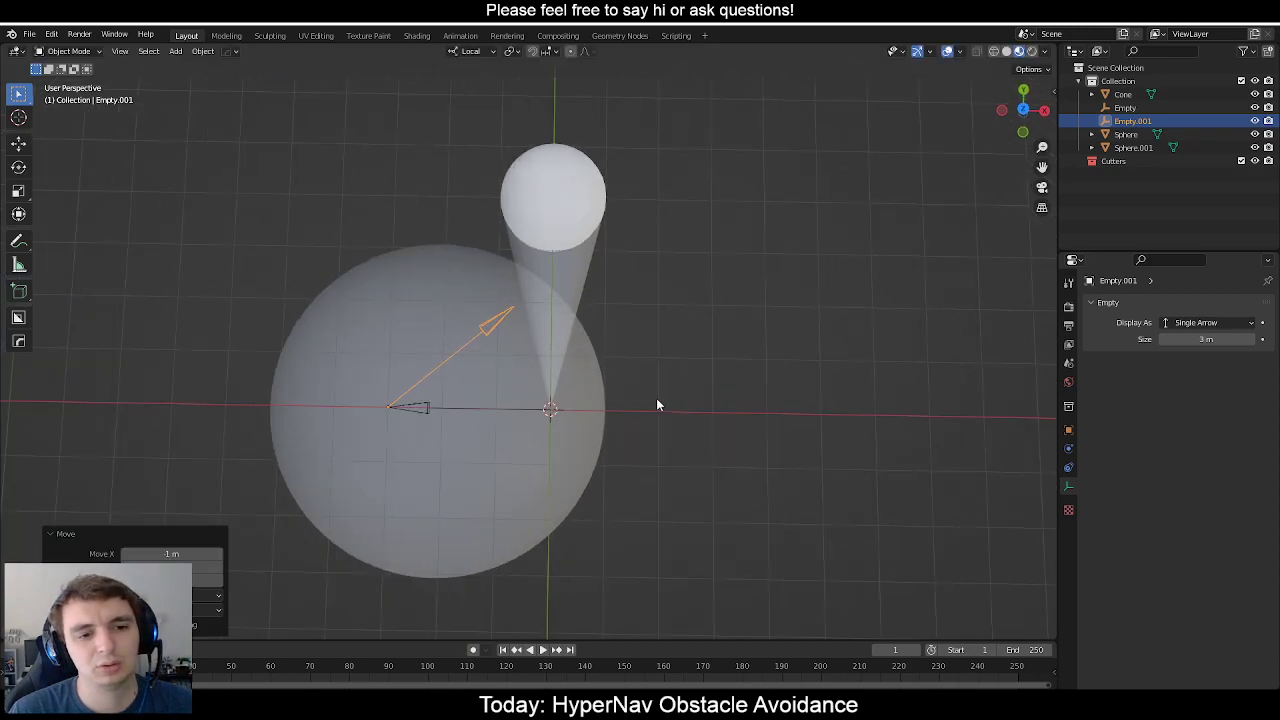
# Move the large sphere Sphere.001 in the negative X direction until its edge reaches the cone's apex.
pyautogui.scroll(3, 662, 404)
pyautogui.moveTo(671, 408); pyautogui.dragTo(648, 423, button='middle')
pyautogui.click(603, 440)
pyautogui.press('g')
pyautogui.press('x')
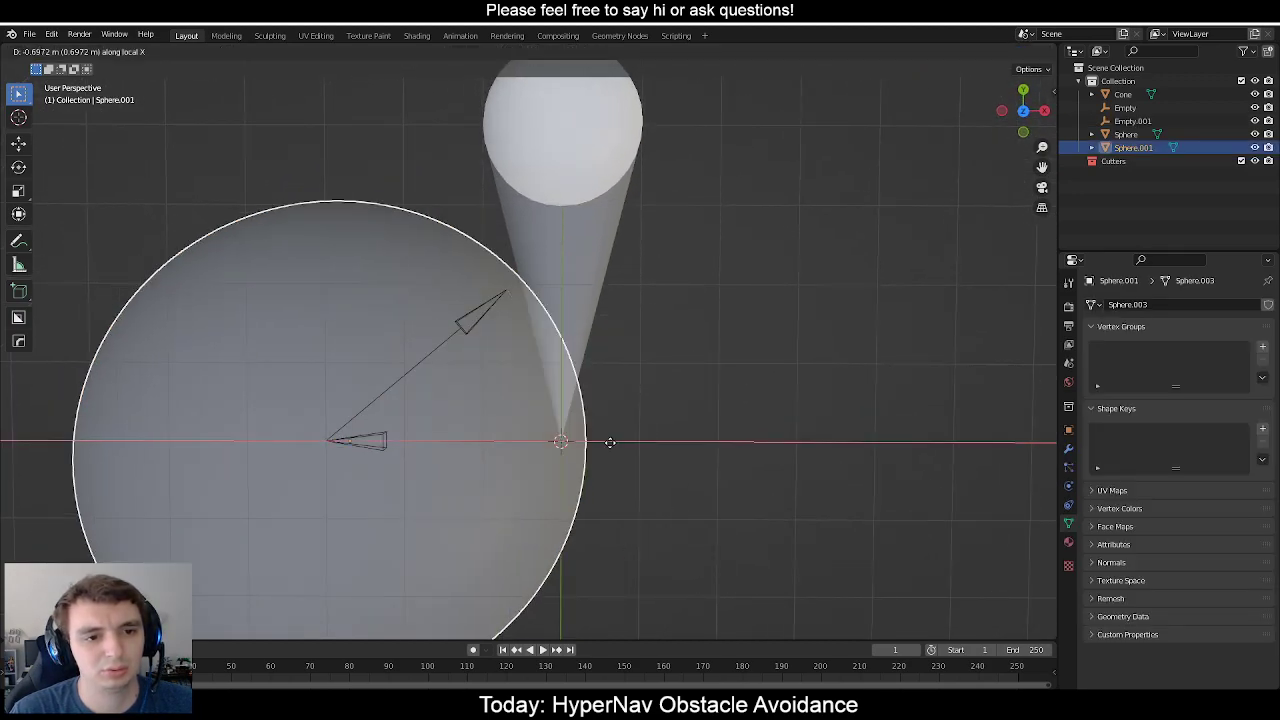
pyautogui.click(610, 442)
# Set the display size of the arrow Empty to 2.9 m.
pyautogui.moveTo(703, 434); pyautogui.dragTo(551, 331, button='middle')
pyautogui.click(577, 295)
pyautogui.scroll(-5, 551, 331)
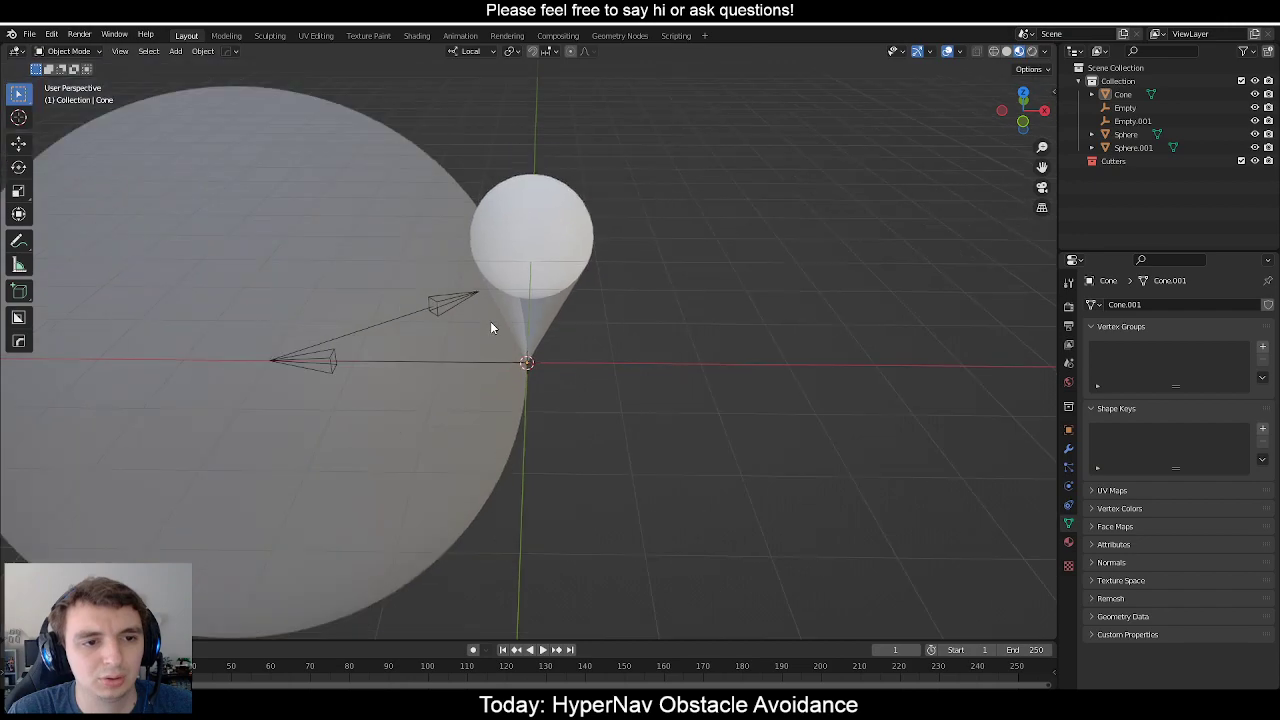
pyautogui.click(323, 374)
pyautogui.click(327, 376)
pyautogui.moveTo(327, 376); pyautogui.dragTo(628, 402, button='middle')
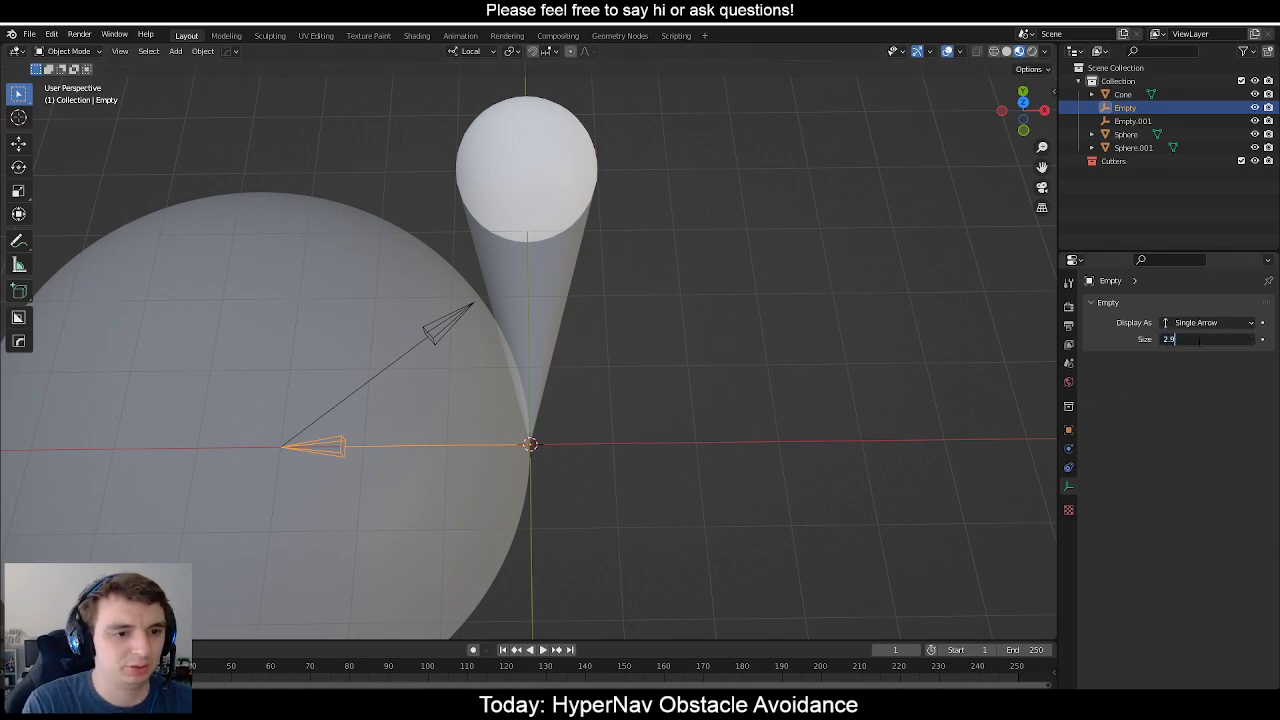
pyautogui.moveTo(613, 459); pyautogui.dragTo(495, 340, button='middle')
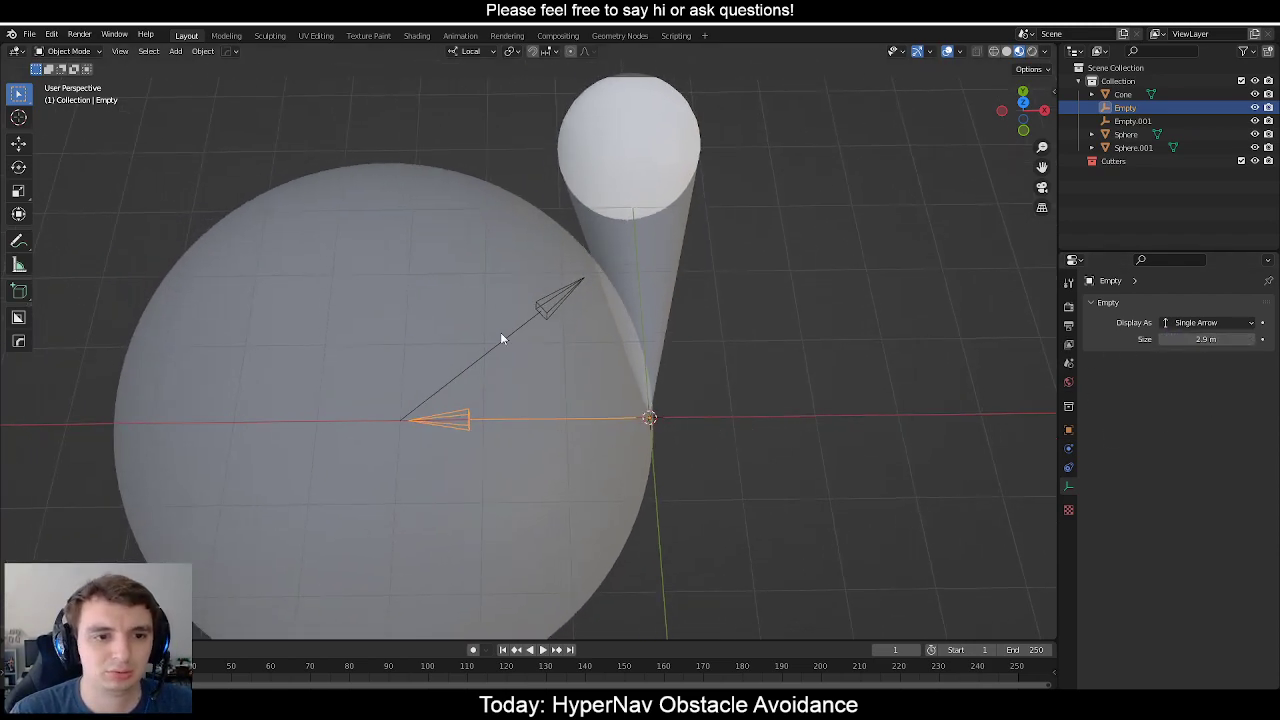
# Move the arrow Empty.001 by 0.1 m along the global X axis so it starts at the tip of Empty.
pyautogui.click(557, 309)
pyautogui.click(548, 310)
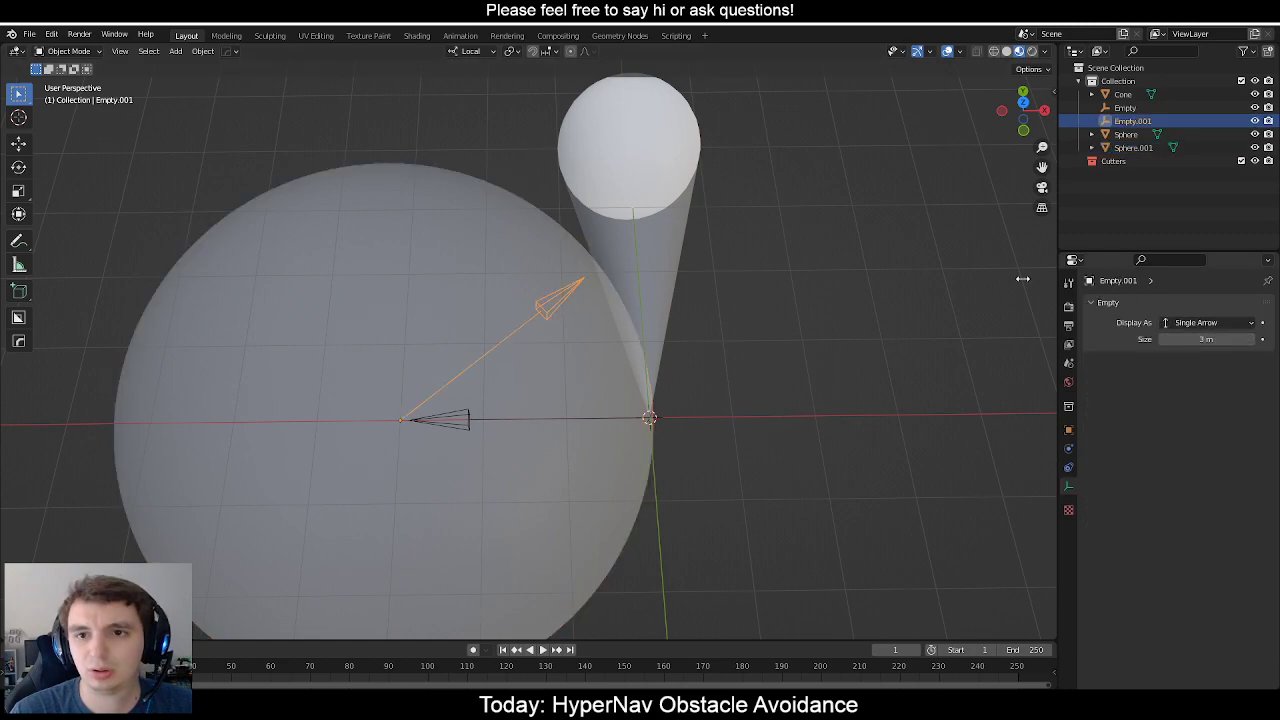
pyautogui.press('g')
pyautogui.press('x')
pyautogui.press('x')
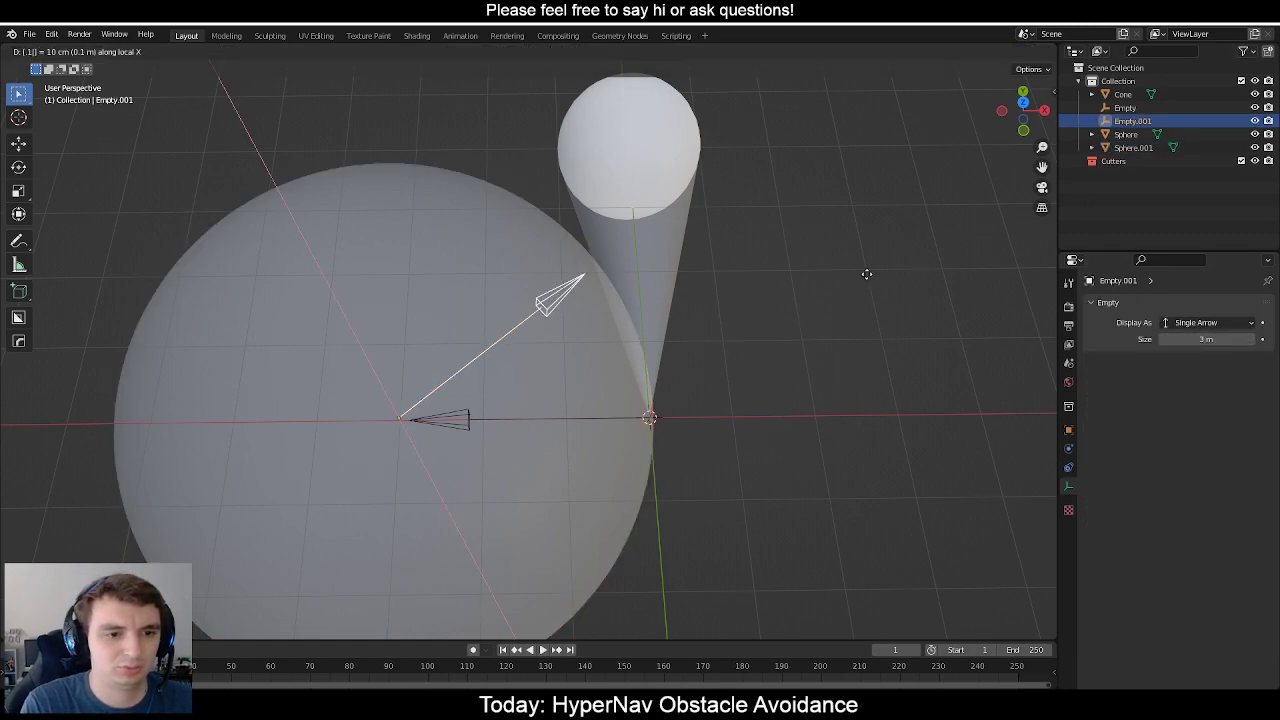
pyautogui.press('Return')
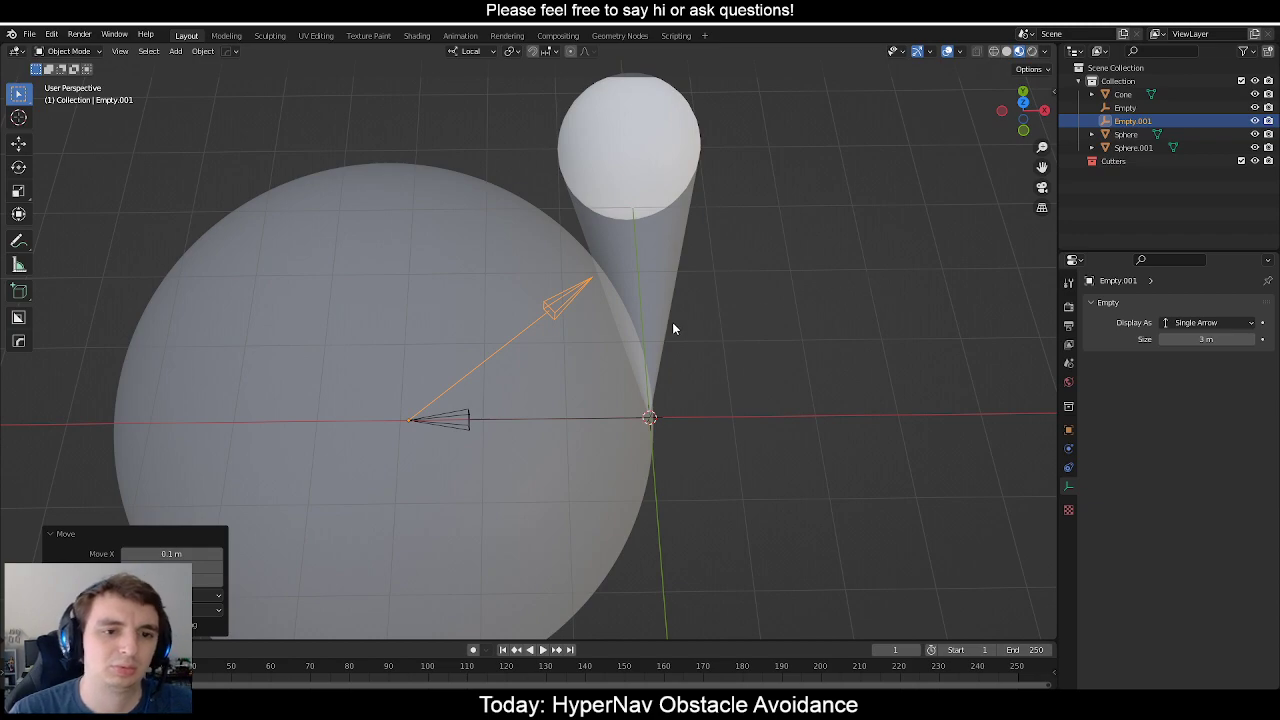
# Shift the large sphere Sphere.001 slightly in the positive X direction so it follows the moved arrow.
pyautogui.click(620, 380)
pyautogui.press('g')
pyautogui.press('x')
pyautogui.press('x')
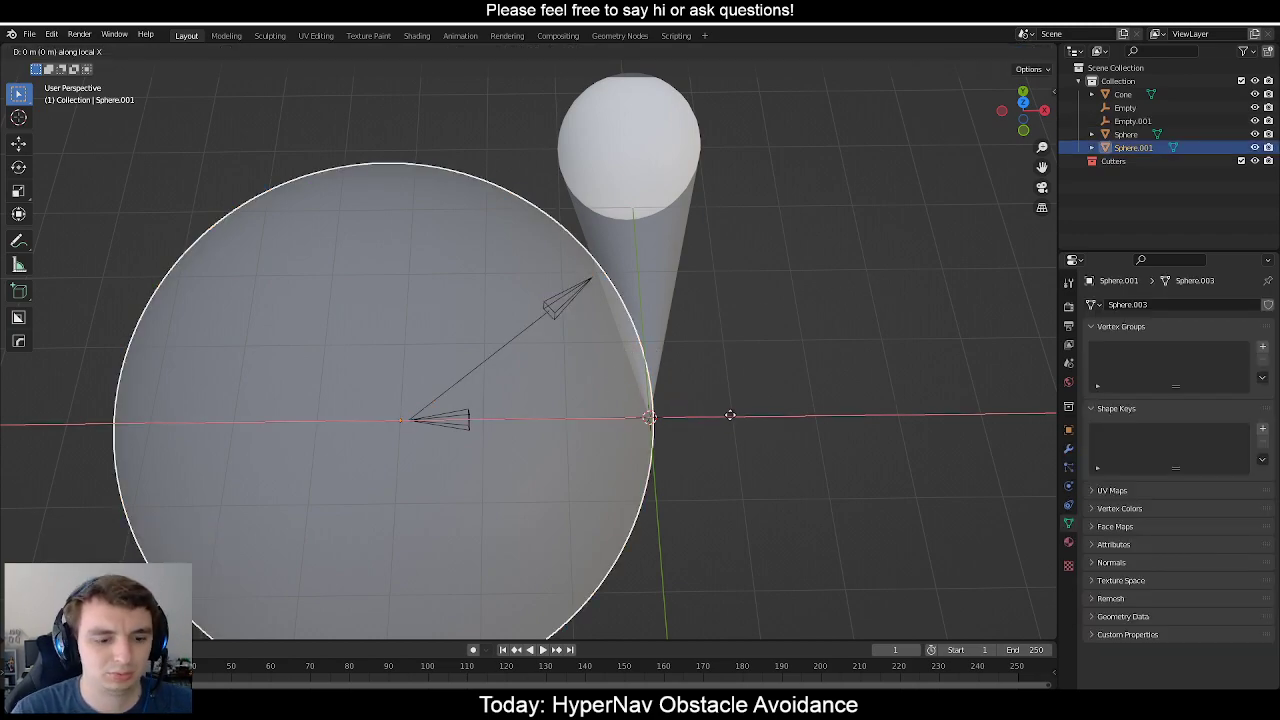
pyautogui.press('Return')
pyautogui.click(735, 414)
# Examine where the tip of Empty.001 lies relative to the large sphere's surface and the cone.
pyautogui.moveTo(706, 408); pyautogui.dragTo(691, 434, button='middle')
pyautogui.scroll(4, 663, 437)
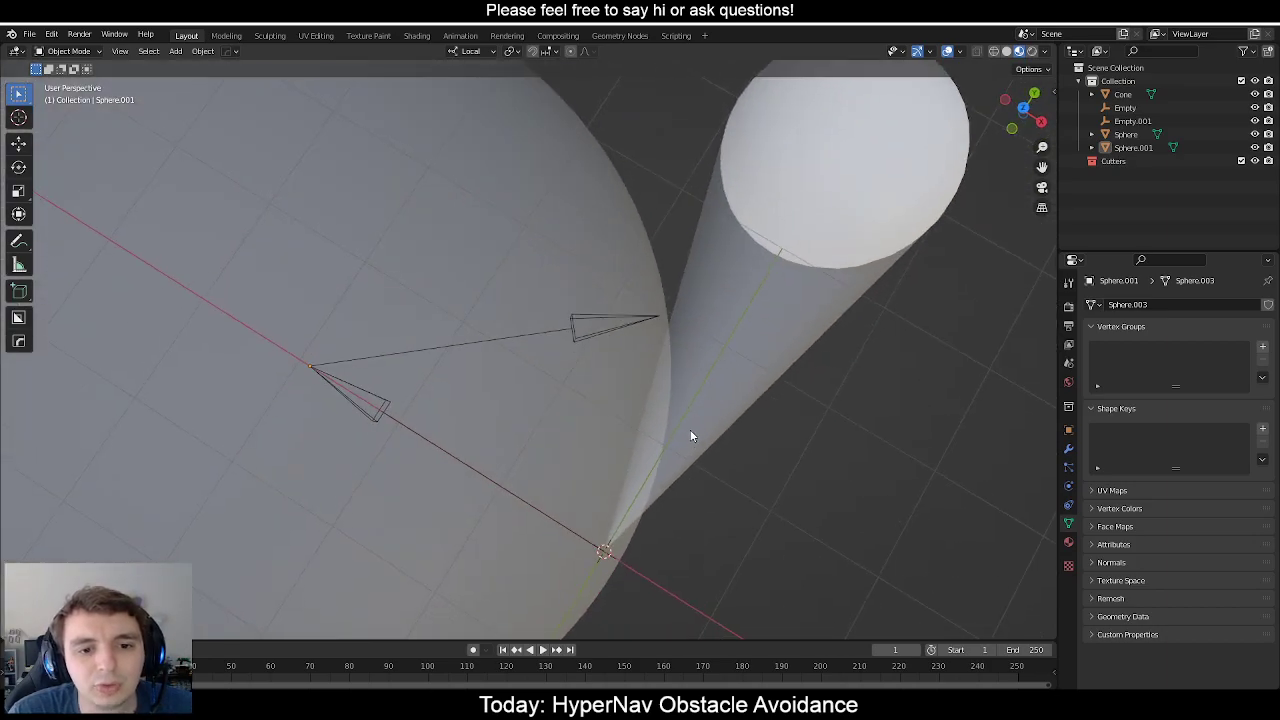
pyautogui.scroll(-4, 665, 403)
pyautogui.scroll(5, 600, 394)
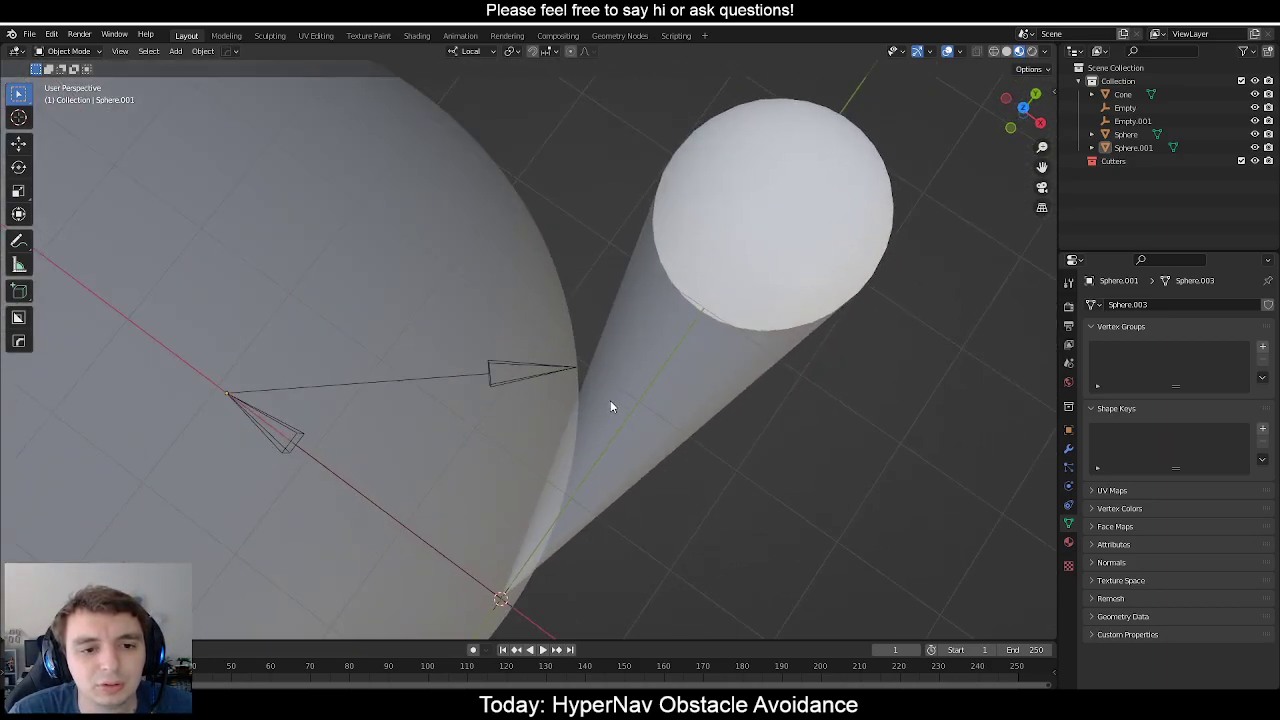
pyautogui.moveTo(591, 386); pyautogui.dragTo(720, 334, button='middle')
pyautogui.scroll(-4, 557, 381)
pyautogui.scroll(2, 557, 381)
# Try rotating Empty.001 by about -23° around the global Z axis, and undo the rotation.
pyautogui.click(558, 346)
pyautogui.click(550, 350)
pyautogui.press('r')
pyautogui.press('y')
pyautogui.press('y')
pyautogui.press('x')
pyautogui.press('x')
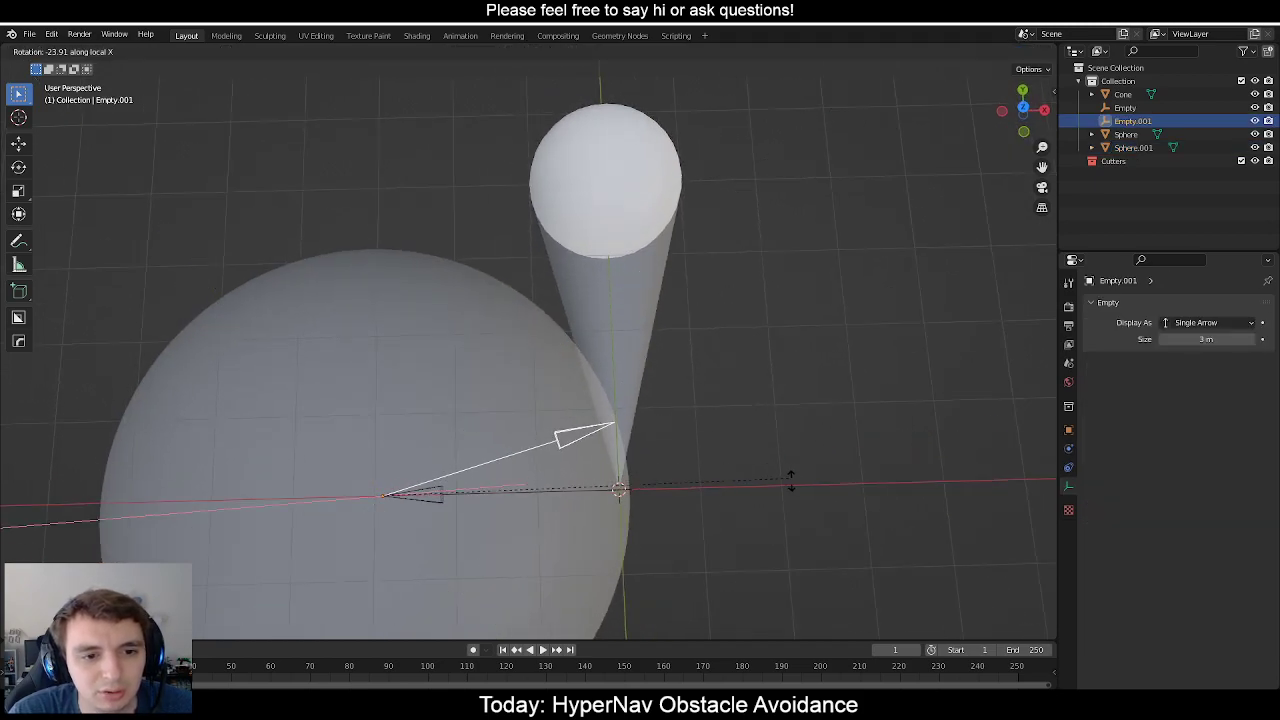
pyautogui.press('z')
pyautogui.press('z')
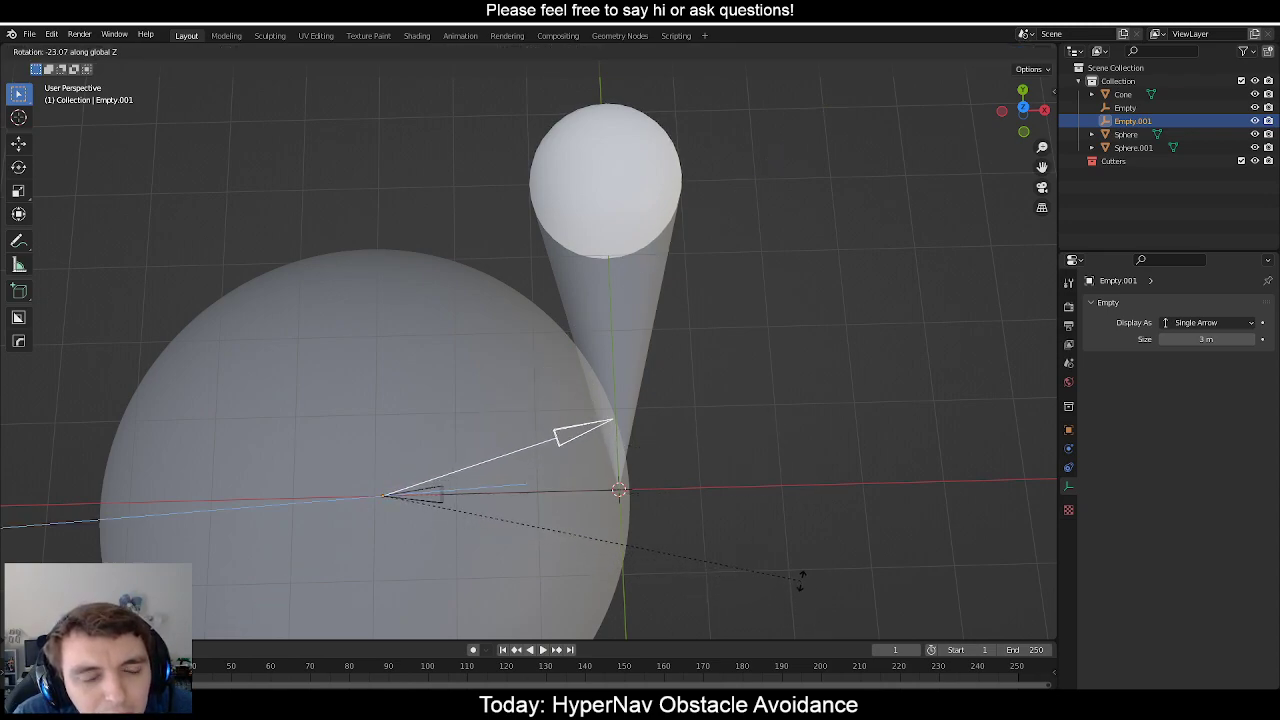
pyautogui.click(801, 580)
pyautogui.hotkey('ctrl', 'z')
# Try another rotation of Empty.001 around the Z axis from a different view, and undo it.
pyautogui.moveTo(615, 435); pyautogui.dragTo(806, 449, button='middle')
pyautogui.press('r')
pyautogui.press('z')
pyautogui.click(733, 327)
pyautogui.click(777, 392)
pyautogui.moveTo(777, 392); pyautogui.dragTo(551, 381, button='middle')
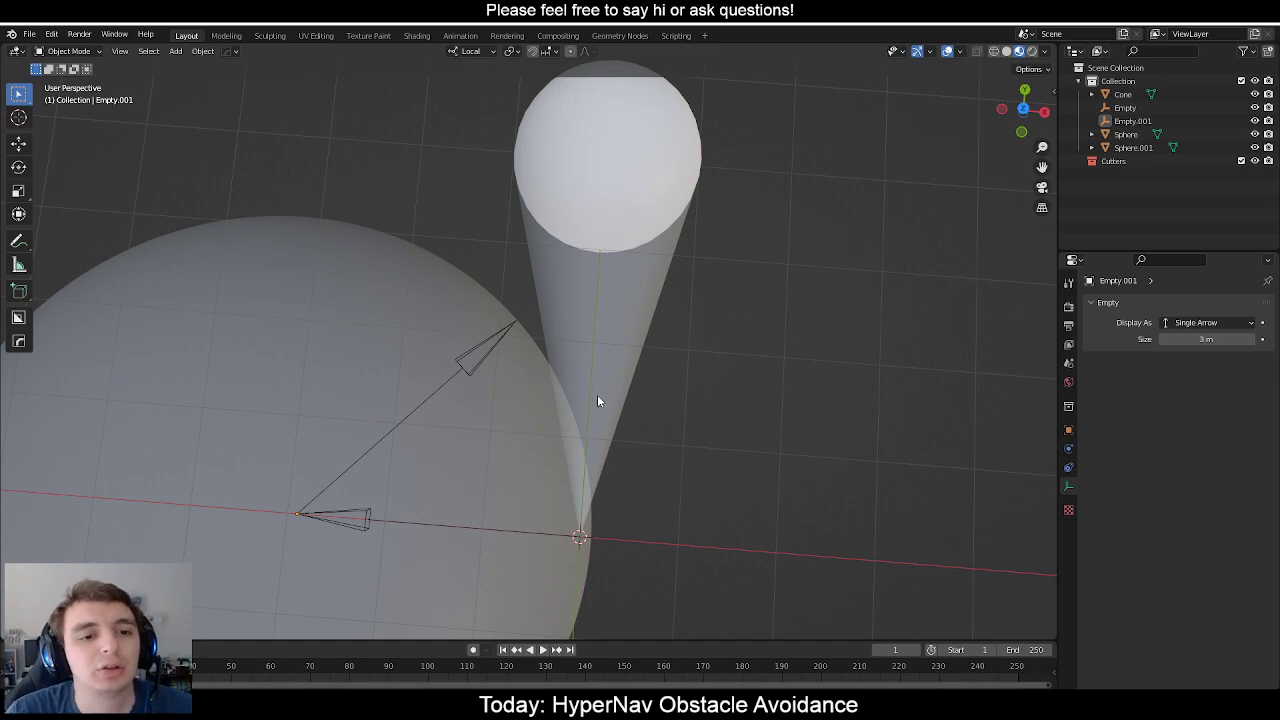
pyautogui.hotkey('ctrl', 'z')
pyautogui.hotkey('ctrl', 'z')
pyautogui.moveTo(593, 396); pyautogui.dragTo(600, 396, button='middle')
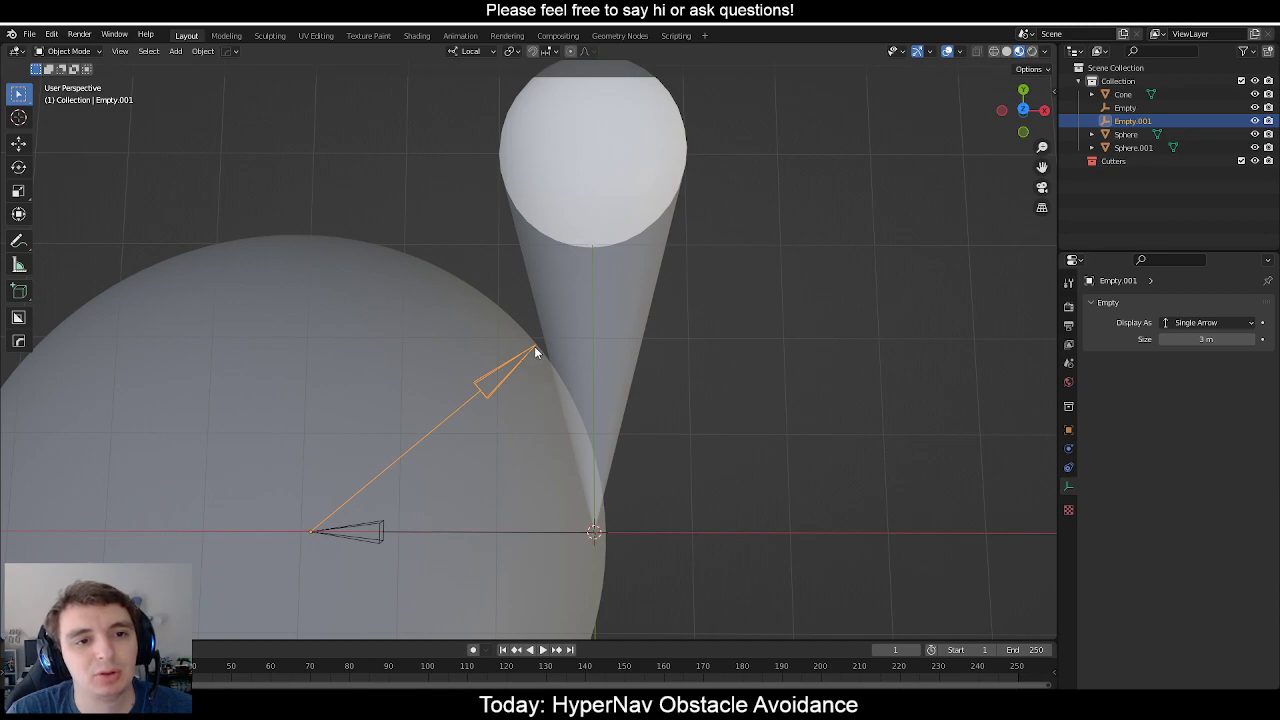
# Rotate Empty.001 by about -15° so its tip points where the large sphere's edge overlaps the cone.
pyautogui.press('r')
pyautogui.press('z')
pyautogui.press('z')
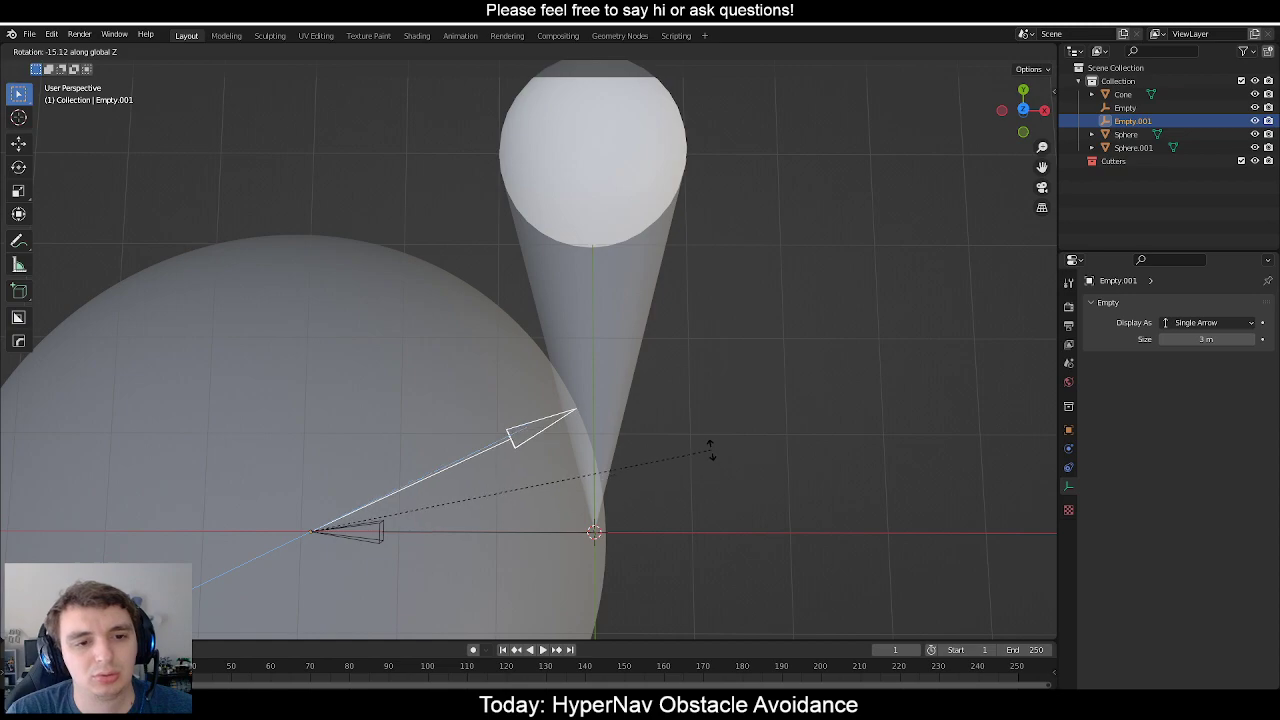
pyautogui.click(707, 447)
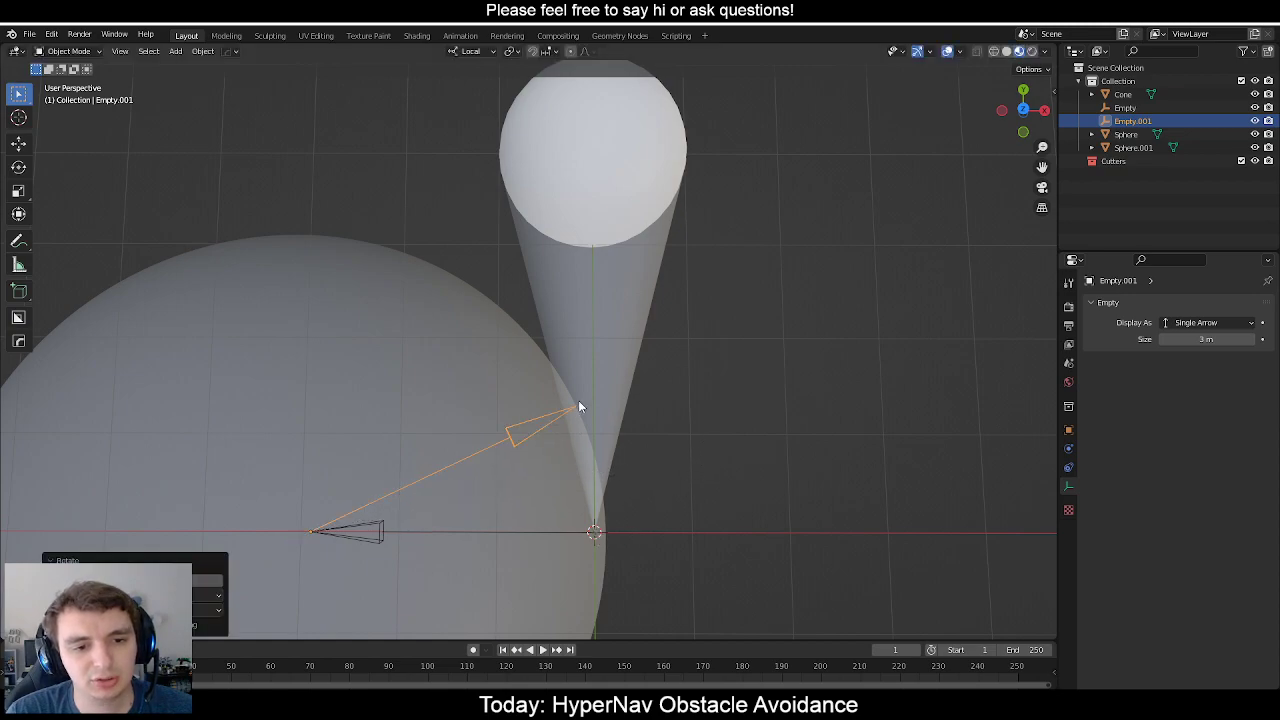
# Duplicate the large sphere Sphere.001 in place.
pyautogui.moveTo(587, 430); pyautogui.dragTo(351, 429, button='middle')
pyautogui.click(484, 392)
pyautogui.click(351, 429)
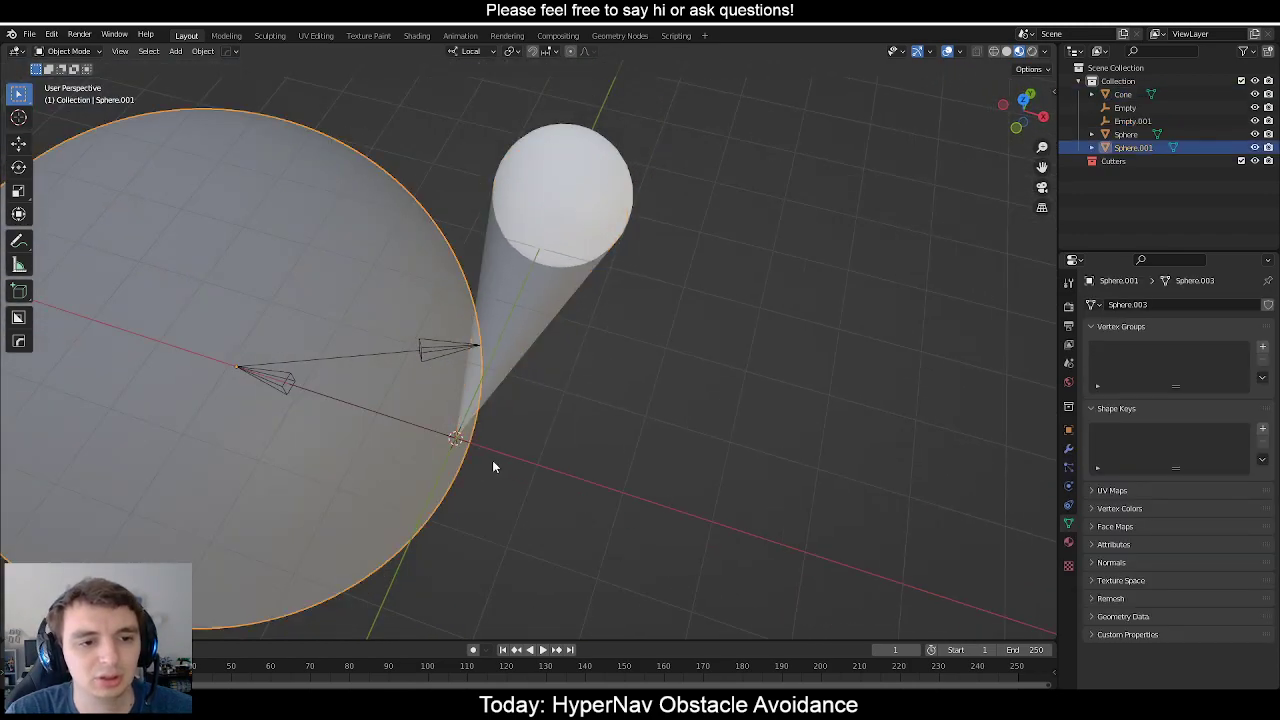
pyautogui.moveTo(497, 466); pyautogui.dragTo(417, 408, button='middle')
pyautogui.hotkey('shift', 'd')
pyautogui.rightClick(453, 318)
pyautogui.moveTo(496, 334); pyautogui.dragTo(525, 370, button='middle')
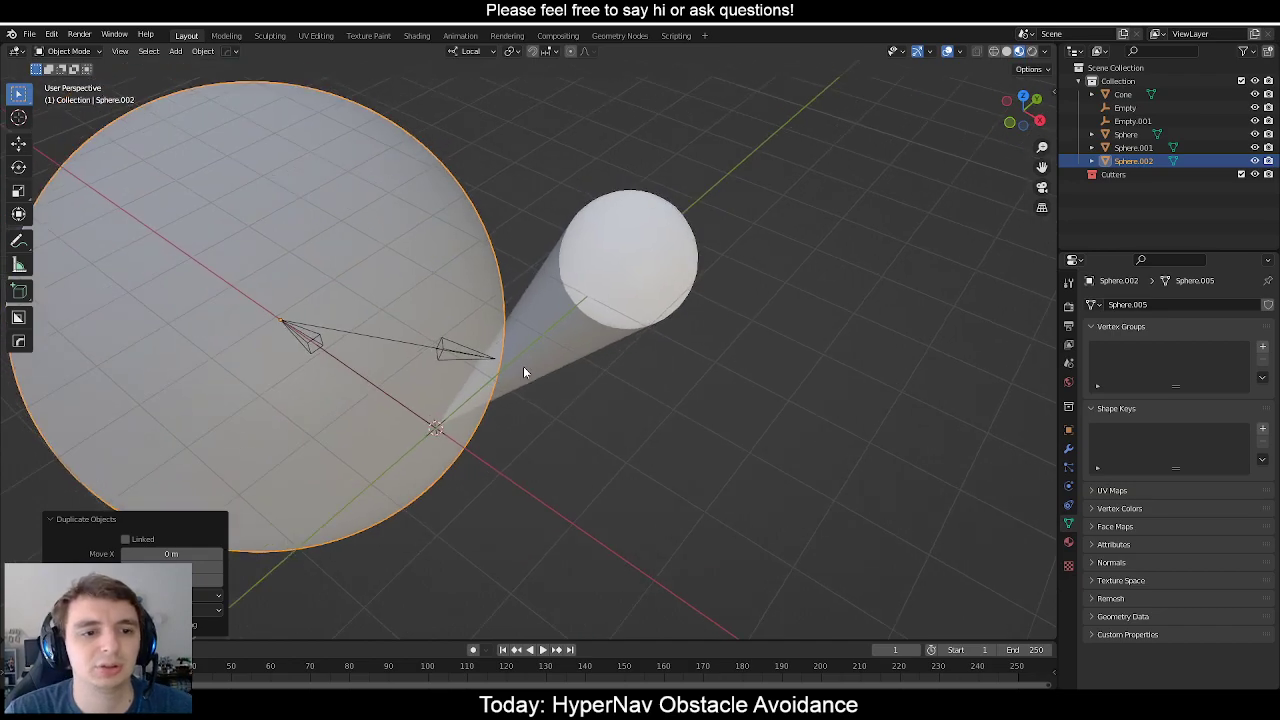
# Intersect the duplicated sphere Sphere.002 with the cone using a non-destructive HardOps Intersect boolean.
pyautogui.scroll(2, 527, 366)
pyautogui.keyDown('shift'); pyautogui.click(1137, 161); pyautogui.keyUp('shift')
pyautogui.hotkey('ctrl', 'z')
pyautogui.keyDown('ctrl'); pyautogui.click(1142, 160); pyautogui.keyUp('ctrl')
pyautogui.scroll(-2, 673, 296)
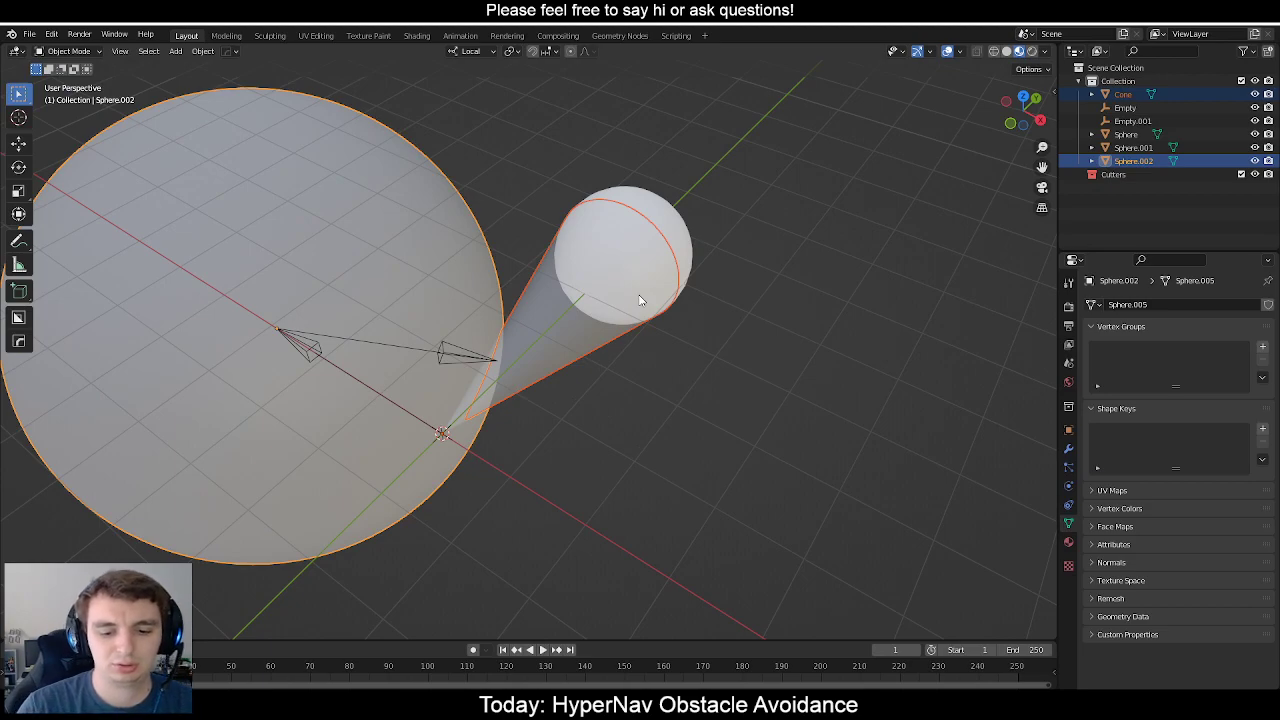
pyautogui.press('ctrl+KP_Multiply')
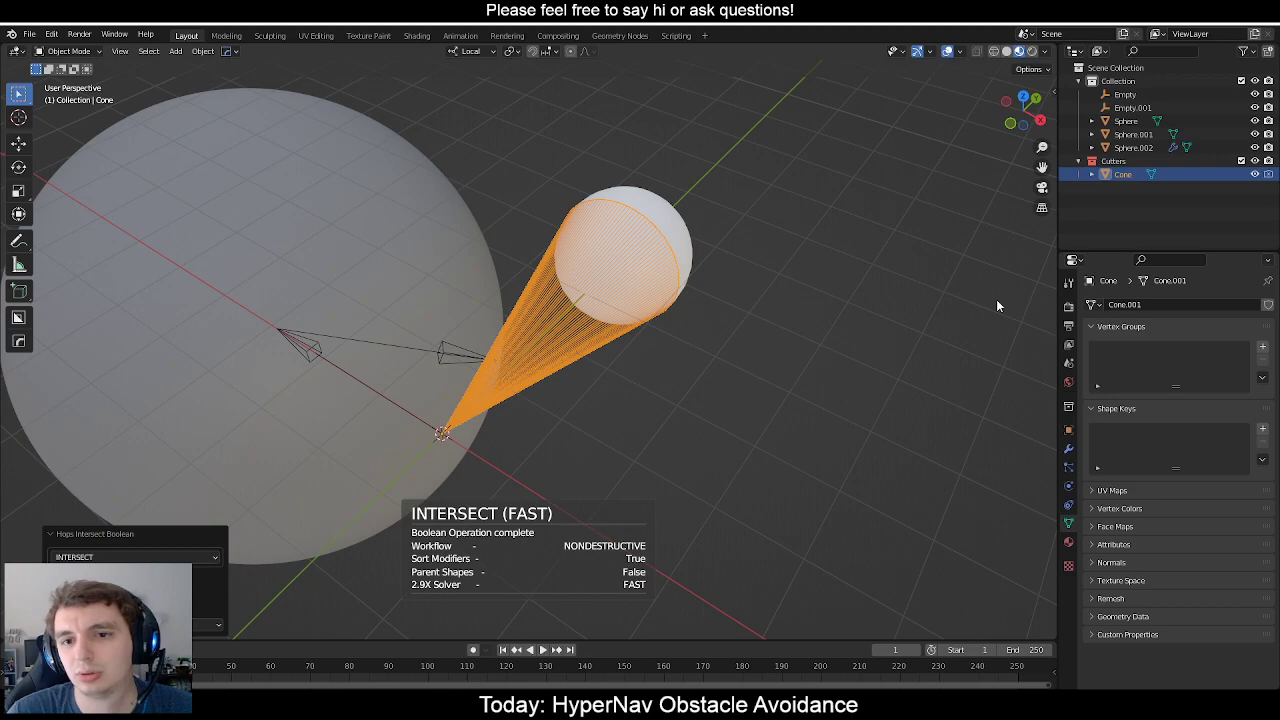
# Reset the cone's cutter display status with HardOps and move the cone from Cutters back to Collection.
pyautogui.moveTo(922, 260); pyautogui.dragTo(818, 227, button='middle')
pyautogui.click(1182, 173)
pyautogui.press('q')
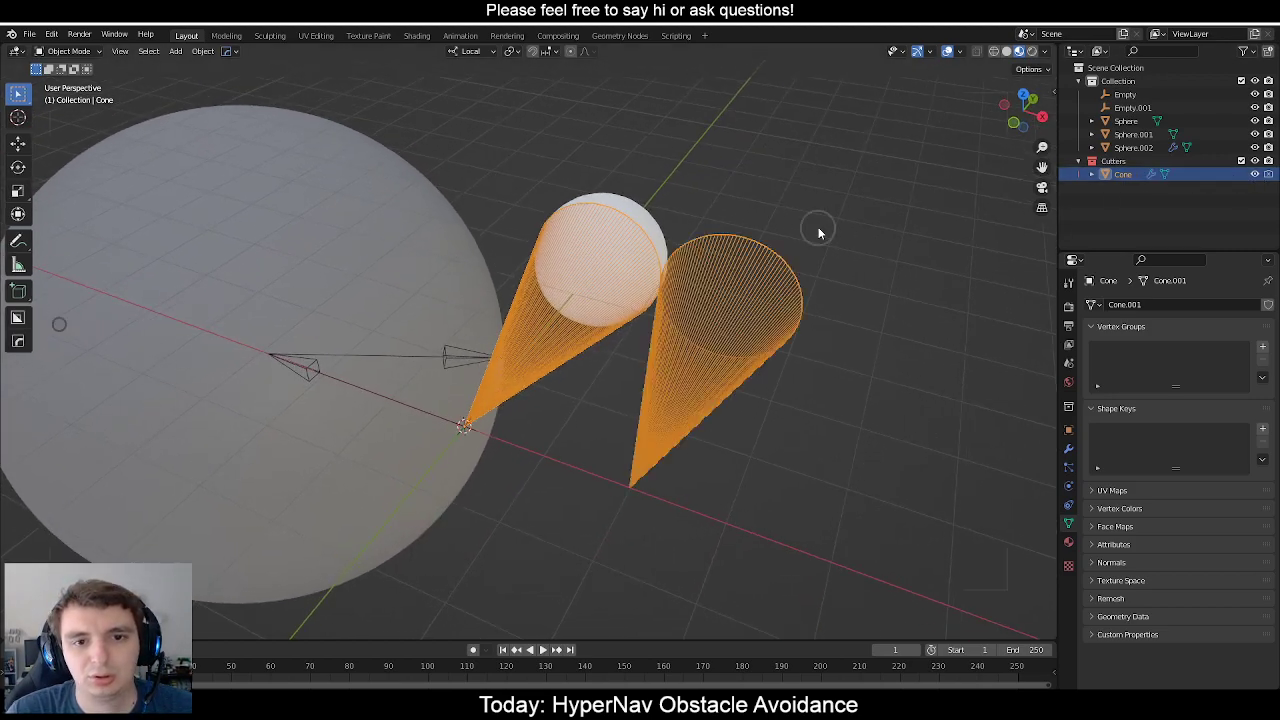
pyautogui.rightClick(854, 218)
pyautogui.press('q')
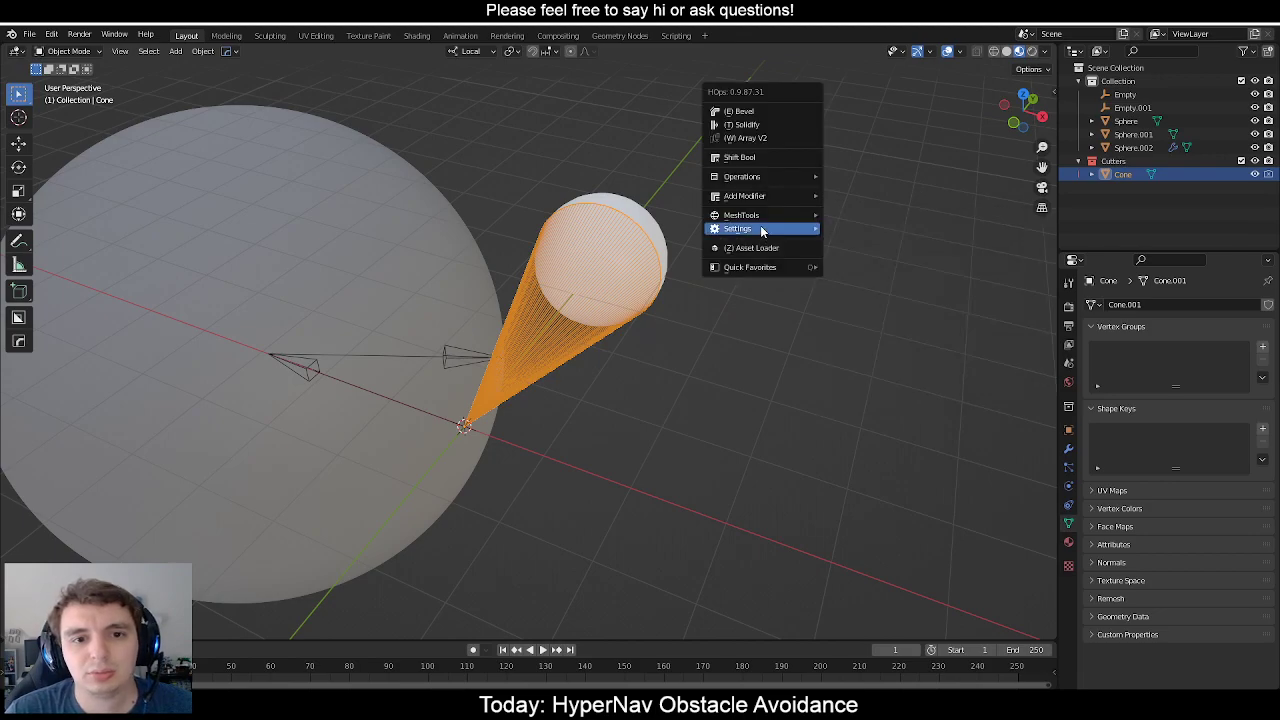
pyautogui.moveTo(800, 216)
pyautogui.click(1003, 267)
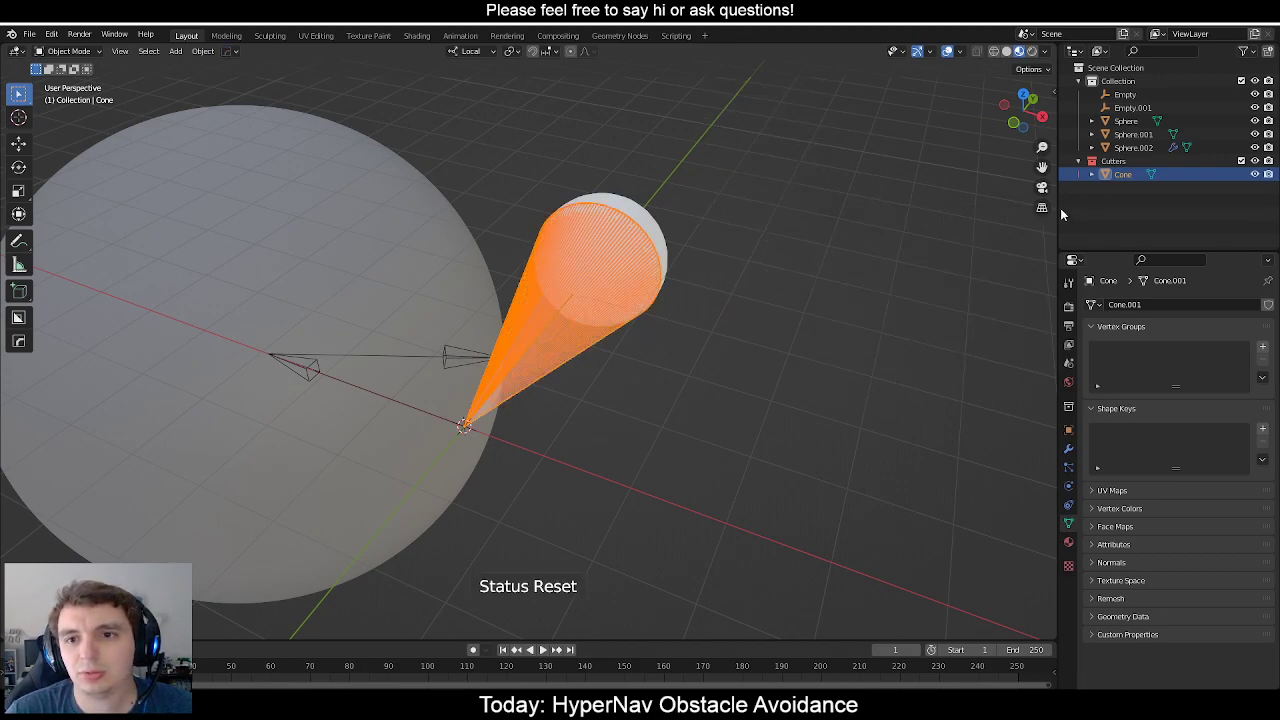
pyautogui.press('m')
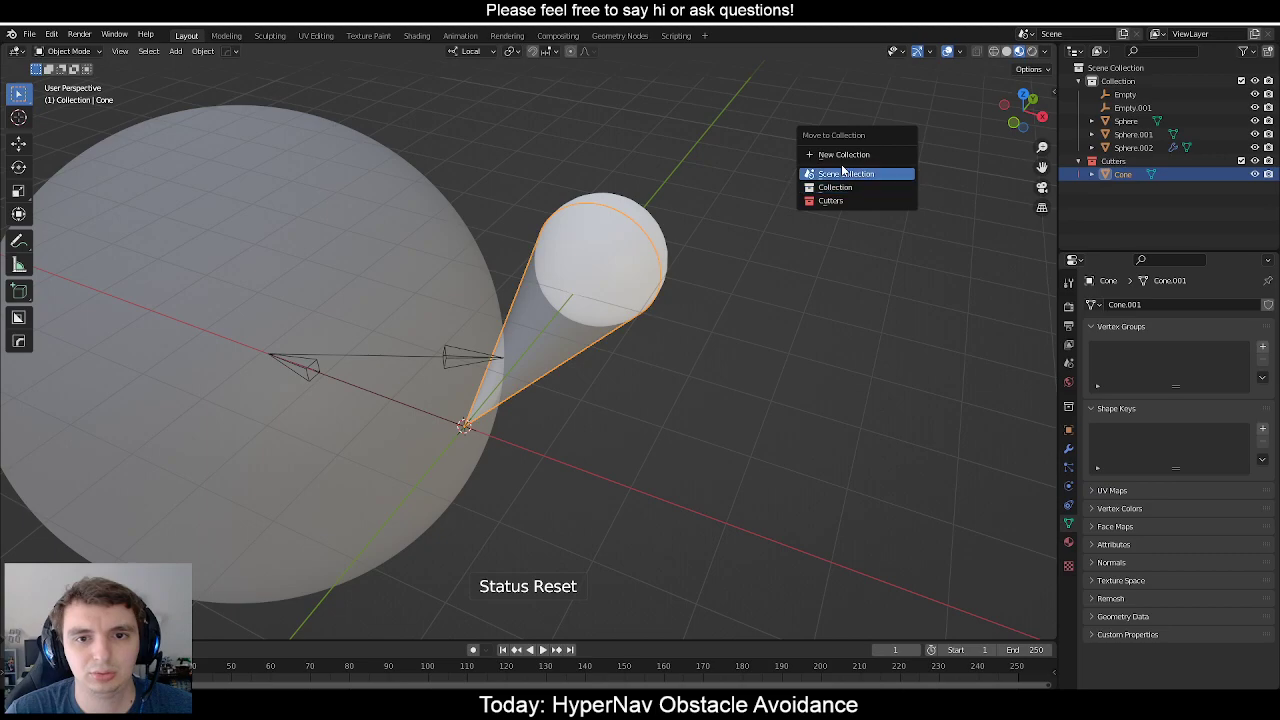
pyautogui.click(857, 189)
# Select the intersection piece Sphere.002 and apply its Boolean modifier.
pyautogui.moveTo(843, 194); pyautogui.dragTo(687, 238, button='middle')
pyautogui.scroll(-1, 691, 226)
pyautogui.keyDown('shift'); pyautogui.moveTo(600, 262); pyautogui.dragTo(652, 236, button='middle'); pyautogui.keyUp('shift')
pyautogui.scroll(3, 620, 335)
pyautogui.moveTo(628, 346); pyautogui.dragTo(586, 348, button='middle')
pyautogui.click(596, 350)
pyautogui.click(596, 354)
pyautogui.click(595, 356)
pyautogui.scroll(2, 648, 411)
pyautogui.press('Tab')
pyautogui.press('Tab')
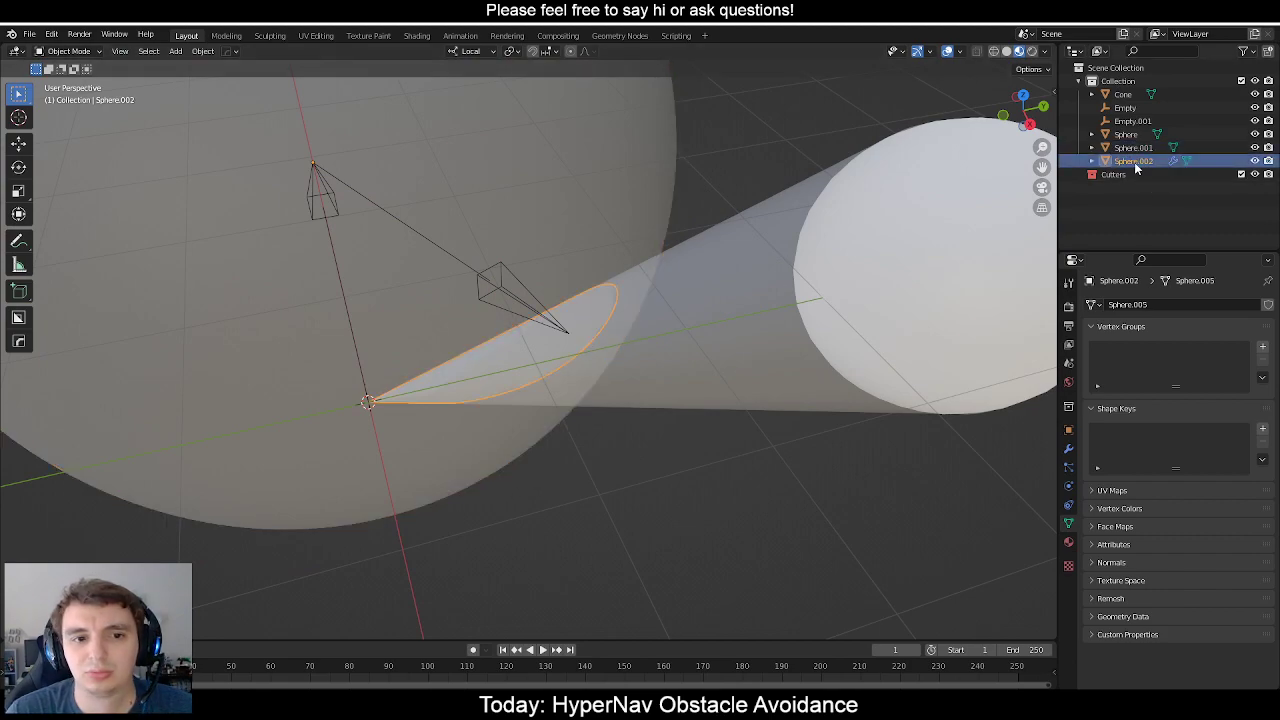
pyautogui.scroll(-3, 680, 206)
pyautogui.click(1068, 448)
pyautogui.click(1233, 327)
pyautogui.click(1171, 338)
# Delete the cone-side faces of Sphere.002, keeping only the patch on the large sphere's surface.
pyautogui.scroll(4, 536, 309)
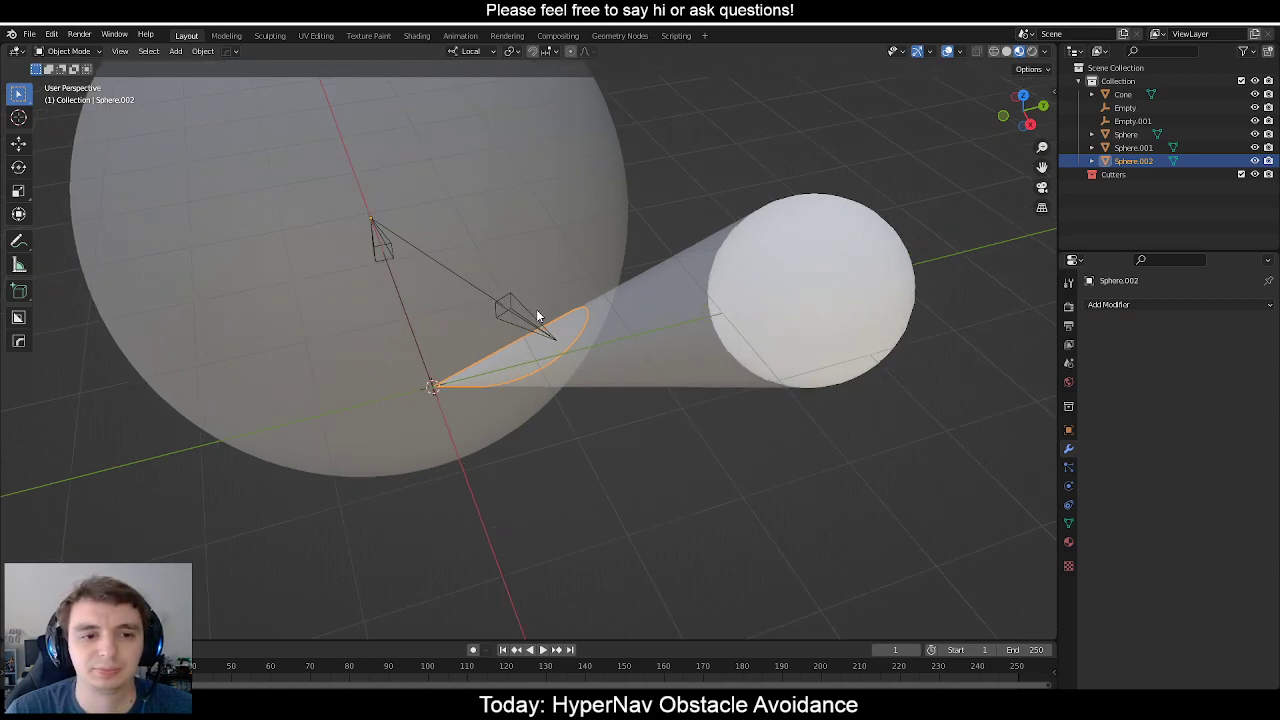
pyautogui.press('Tab')
pyautogui.scroll(1, 531, 340)
pyautogui.moveTo(531, 340); pyautogui.dragTo(549, 311, button='middle')
pyautogui.press('3')
pyautogui.press('a')
pyautogui.press('x')
pyautogui.click(603, 330)
pyautogui.press('Tab')
# Examine the remaining patch of Sphere.002 and its vertices in Edit Mode.
pyautogui.scroll(2, 577, 287)
pyautogui.moveTo(591, 304); pyautogui.dragTo(480, 270, button='middle')
pyautogui.scroll(-2, 577, 287)
pyautogui.press('Tab')
pyautogui.scroll(3, 427, 253)
pyautogui.press('1')
pyautogui.press('Tab')
pyautogui.scroll(-5, 440, 258)
pyautogui.moveTo(445, 264); pyautogui.dragTo(539, 365, button='middle')
# Remove the material slot with Material.001 from the patch Sphere.002.
pyautogui.hotkey('alt', 'a')
pyautogui.scroll(-3, 518, 328)
pyautogui.click(539, 365)
pyautogui.click(539, 365)
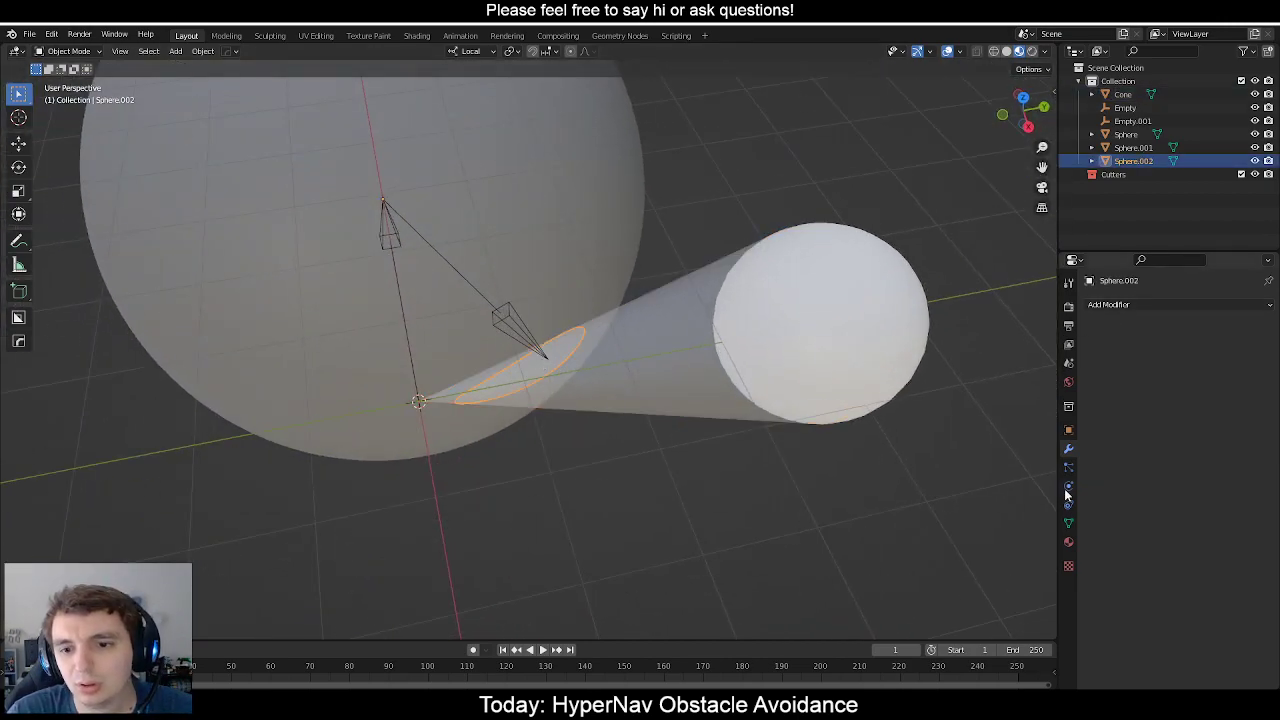
pyautogui.click(1069, 543)
pyautogui.click(1093, 361)
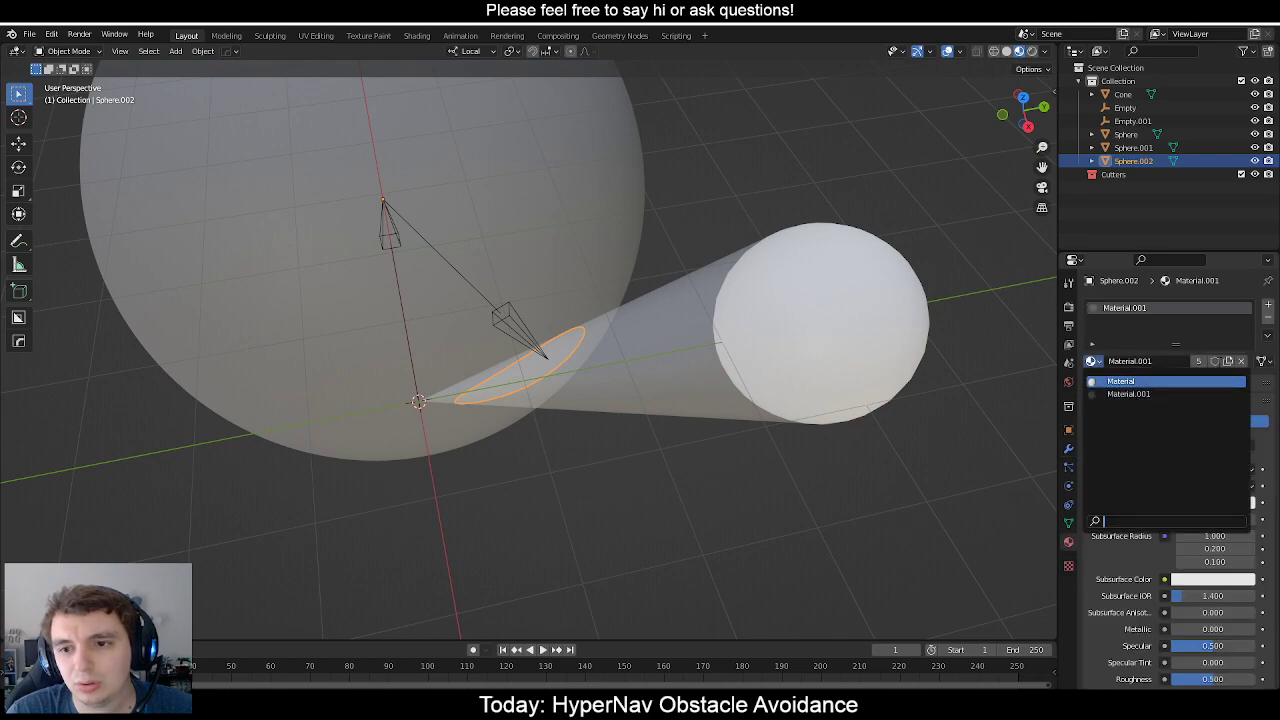
pyautogui.click(1268, 317)
pyautogui.click(778, 438)
# Rename the object Sphere.002 to Ring.
pyautogui.scroll(3, 586, 288)
pyautogui.moveTo(586, 288); pyautogui.dragTo(877, 206, button='middle')
pyautogui.click(1135, 161)
pyautogui.doubleClick(1143, 163)
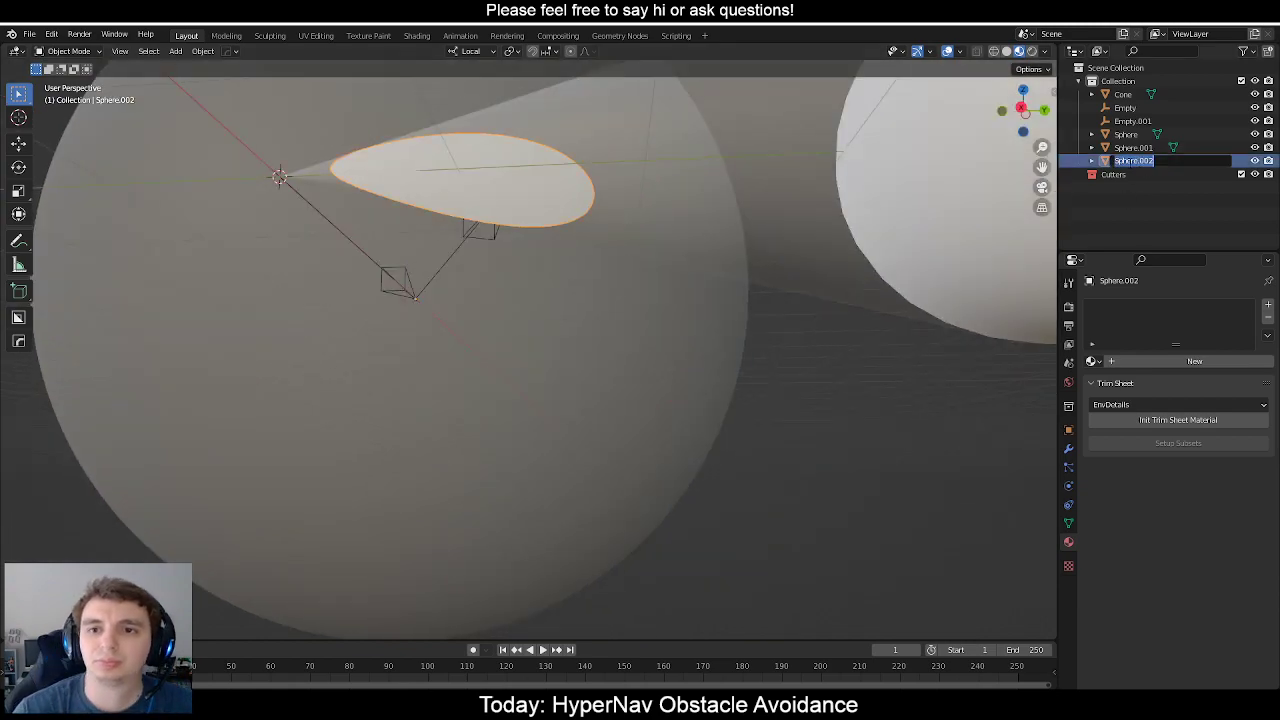
pyautogui.write('Ring')
pyautogui.press('Return')
pyautogui.moveTo(430, 190); pyautogui.dragTo(533, 338, button='middle')
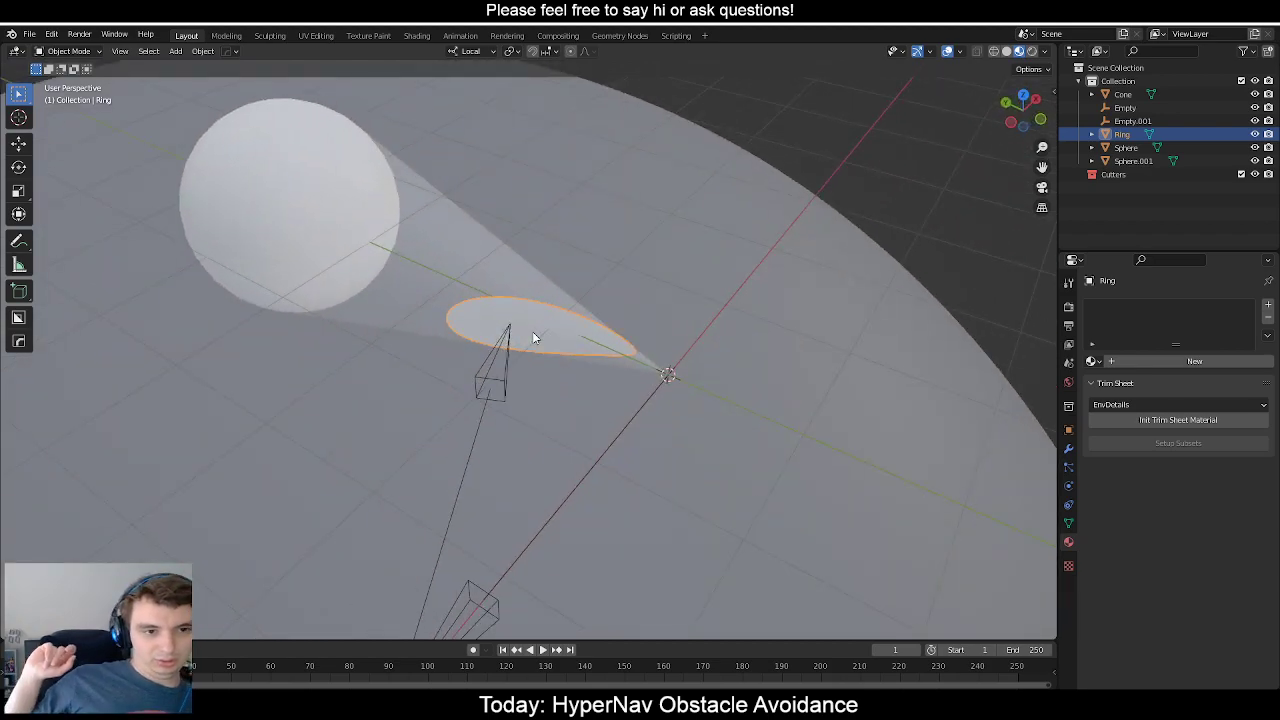
# Examine the Ring patch between the cone and the large sphere from several angles.
pyautogui.moveTo(510, 343); pyautogui.dragTo(484, 292, button='middle')
pyautogui.scroll(-5, 523, 380)
pyautogui.moveTo(523, 380); pyautogui.dragTo(550, 318, button='middle')
pyautogui.scroll(8, 542, 361)
pyautogui.scroll(-5, 520, 377)
pyautogui.scroll(6, 558, 314)
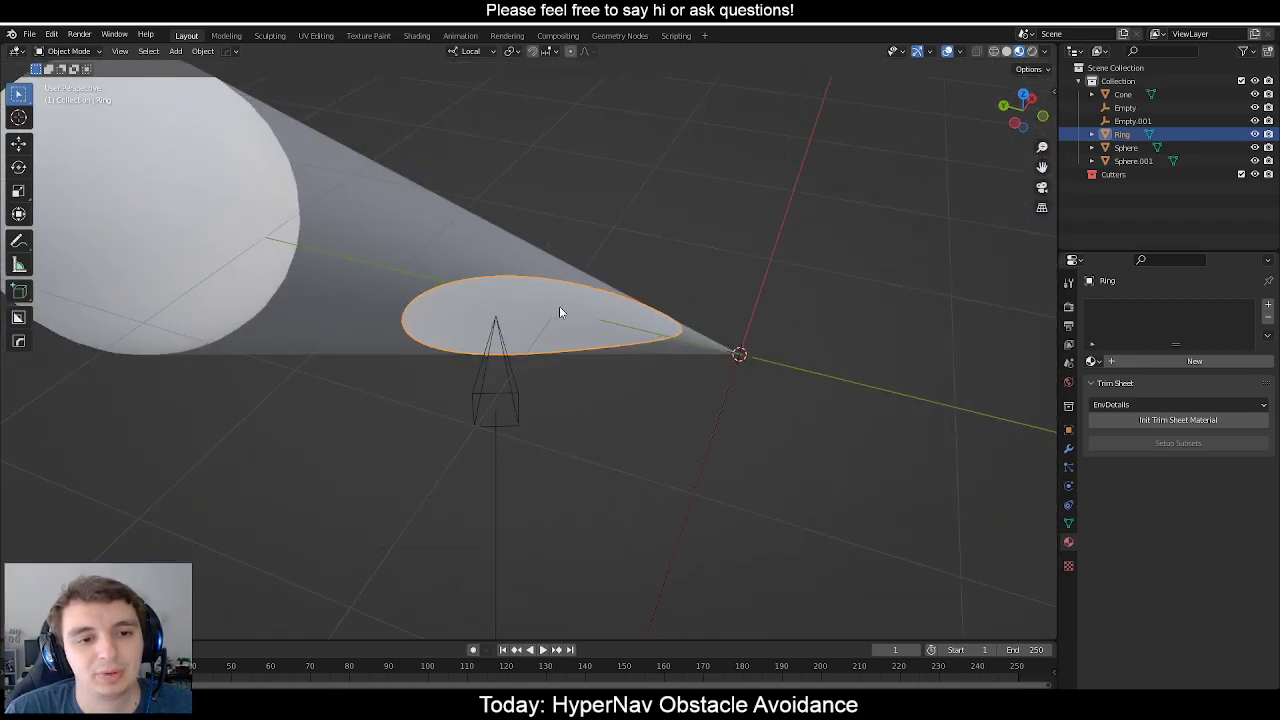
pyautogui.moveTo(618, 297); pyautogui.dragTo(650, 388, button='middle')
pyautogui.scroll(4, 500, 355)
pyautogui.scroll(-4, 548, 357)
pyautogui.moveTo(548, 357); pyautogui.dragTo(505, 337, button='middle')
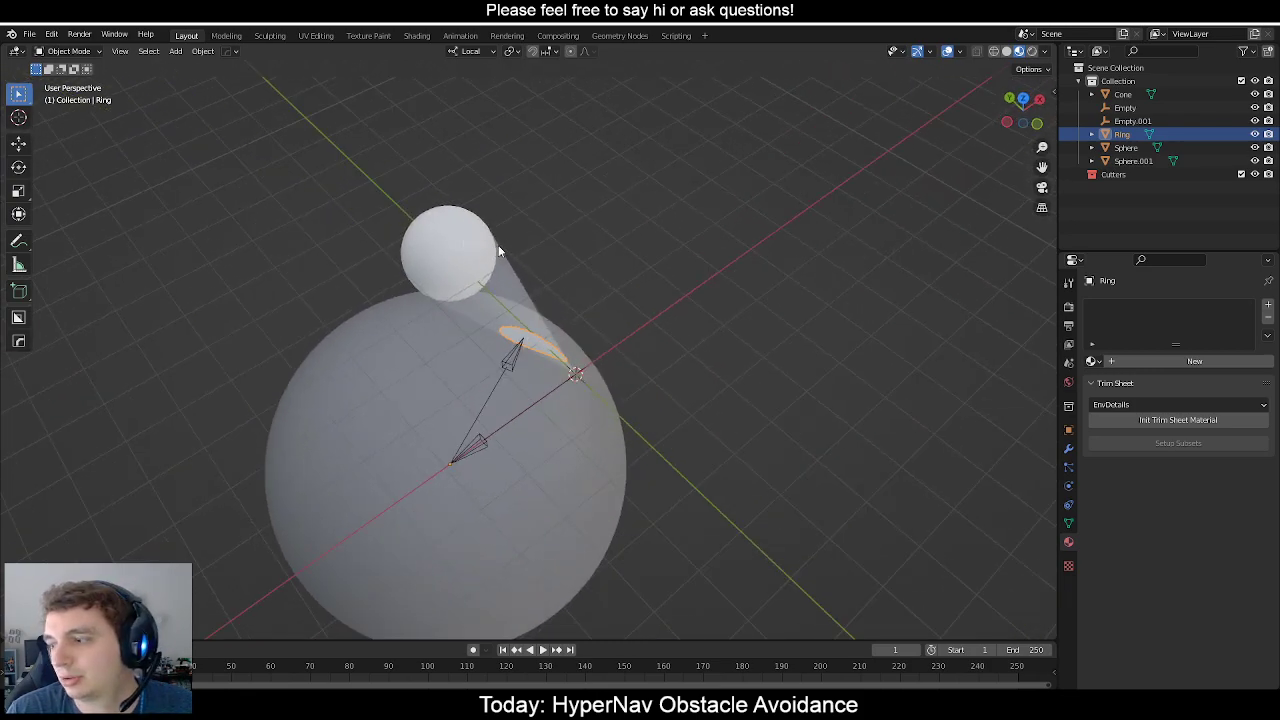
# Try rotating the arrow Empty.001 about the global Z axis along the Ring patch, and undo the rotation.
pyautogui.moveTo(550, 272); pyautogui.dragTo(558, 305, button='middle')
pyautogui.scroll(5, 604, 311)
pyautogui.click(505, 423)
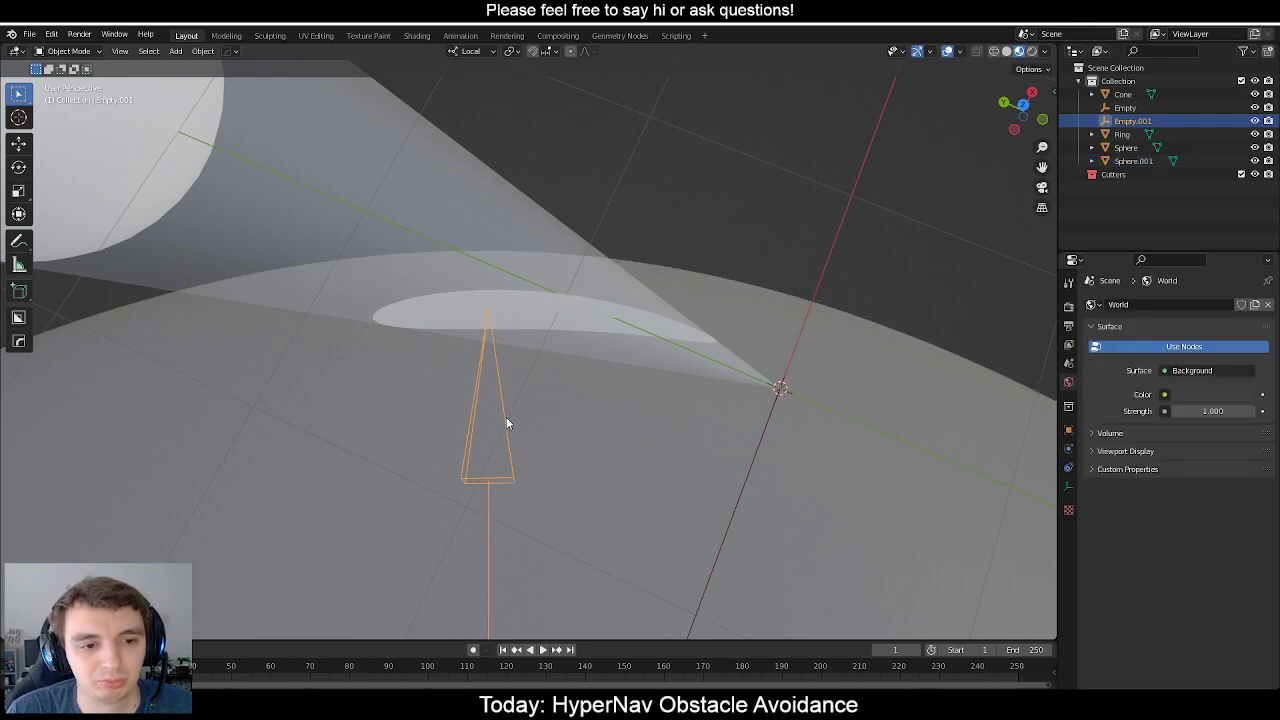
pyautogui.press('r')
pyautogui.press('Escape')
pyautogui.press('r')
pyautogui.press('z')
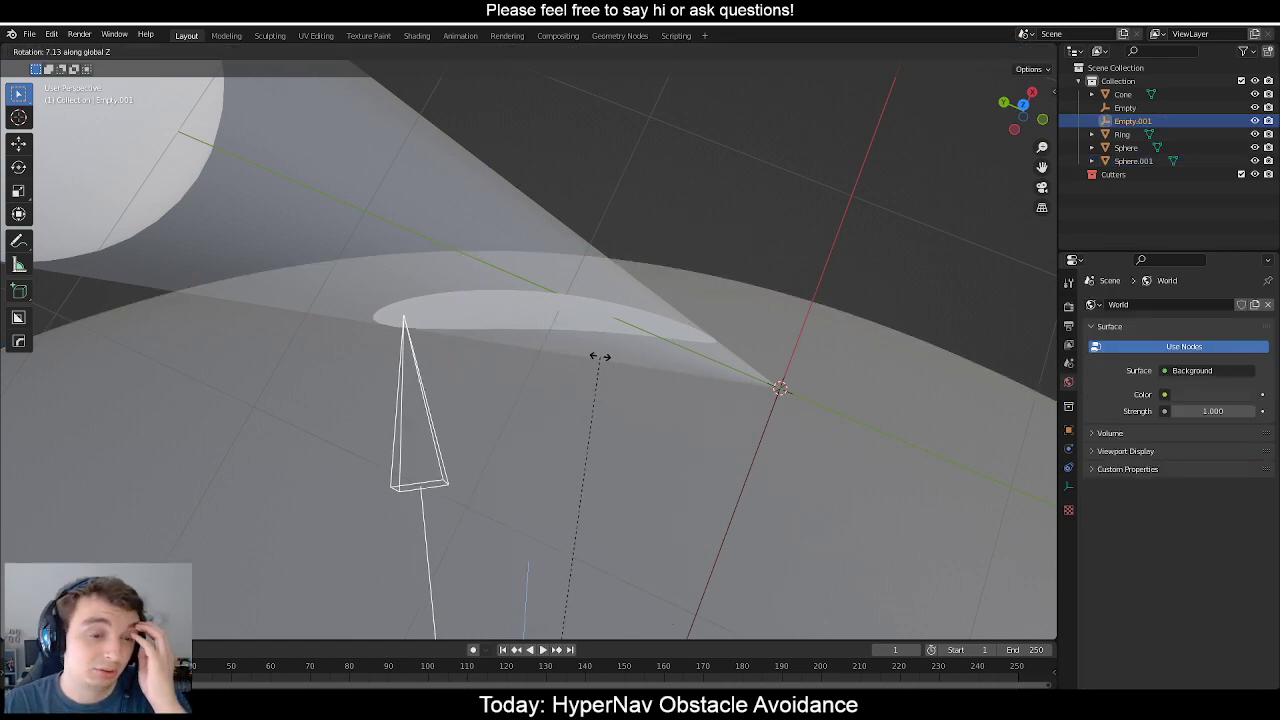
pyautogui.click(667, 353)
pyautogui.hotkey('ctrl', 'z')
# Examine where the tip of arrow Empty.001 meets the patch, and select the Ring object.
pyautogui.click(706, 243)
pyautogui.moveTo(573, 345)
pyautogui.mouseDown(button='middle')
pyautogui.moveTo(563, 270)
pyautogui.moveTo(520, 323)
pyautogui.moveTo(654, 329)
pyautogui.moveTo(554, 306)
pyautogui.moveTo(508, 266)
pyautogui.moveTo(506, 323)
pyautogui.moveTo(634, 357)
pyautogui.moveTo(517, 354)
pyautogui.moveTo(526, 453)
pyautogui.moveTo(554, 496)
pyautogui.moveTo(651, 348)
pyautogui.moveTo(613, 401)
pyautogui.moveTo(628, 450)
pyautogui.moveTo(698, 444)
pyautogui.moveTo(778, 413)
pyautogui.moveTo(816, 421)
pyautogui.moveTo(546, 343)
pyautogui.moveTo(529, 426)
pyautogui.moveTo(516, 342)
pyautogui.moveTo(474, 320)
pyautogui.moveTo(465, 426)
pyautogui.moveTo(573, 399)
pyautogui.moveTo(455, 374)
pyautogui.moveTo(583, 380)
pyautogui.moveTo(603, 407)
pyautogui.moveTo(602, 485)
pyautogui.moveTo(588, 473)
pyautogui.moveTo(582, 395)
pyautogui.moveTo(558, 374)
pyautogui.moveTo(497, 380)
pyautogui.moveTo(506, 425)
pyautogui.moveTo(600, 409)
pyautogui.moveTo(586, 403)
pyautogui.moveTo(563, 451)
pyautogui.moveTo(577, 449)
pyautogui.moveTo(526, 366)
pyautogui.moveTo(600, 438)
pyautogui.moveTo(491, 343)
pyautogui.moveTo(563, 357)
pyautogui.moveTo(443, 274)
pyautogui.moveTo(391, 277)
pyautogui.moveTo(560, 366)
pyautogui.moveTo(472, 386)
pyautogui.moveTo(574, 340)
pyautogui.moveTo(526, 294)
pyautogui.moveTo(491, 342)
pyautogui.moveTo(449, 266)
pyautogui.moveTo(486, 343)
pyautogui.moveTo(582, 335)
pyautogui.mouseUp(button='middle')
pyautogui.click(615, 342)
pyautogui.click(654, 334)
pyautogui.click(472, 386)
pyautogui.click(472, 386)
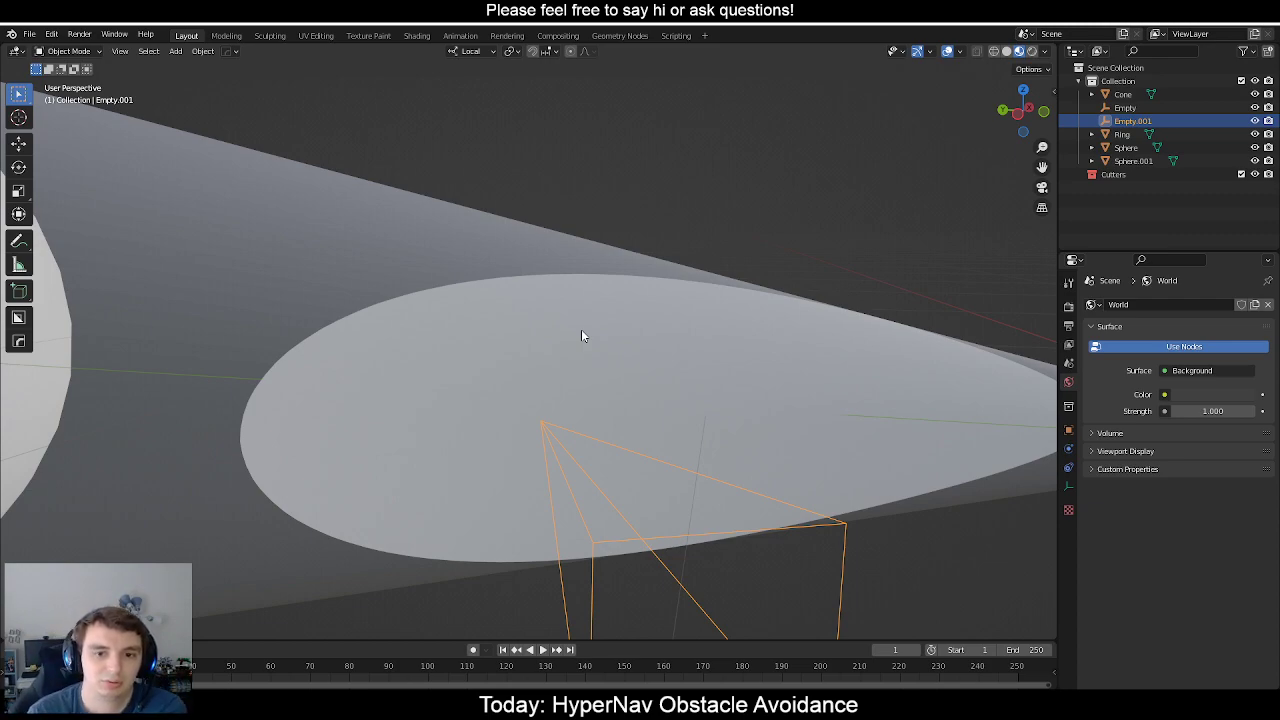
pyautogui.scroll(-4, 664, 412)
pyautogui.moveTo(666, 415); pyautogui.dragTo(647, 440, button='middle')
pyautogui.moveTo(640, 459); pyautogui.dragTo(634, 416, button='middle')
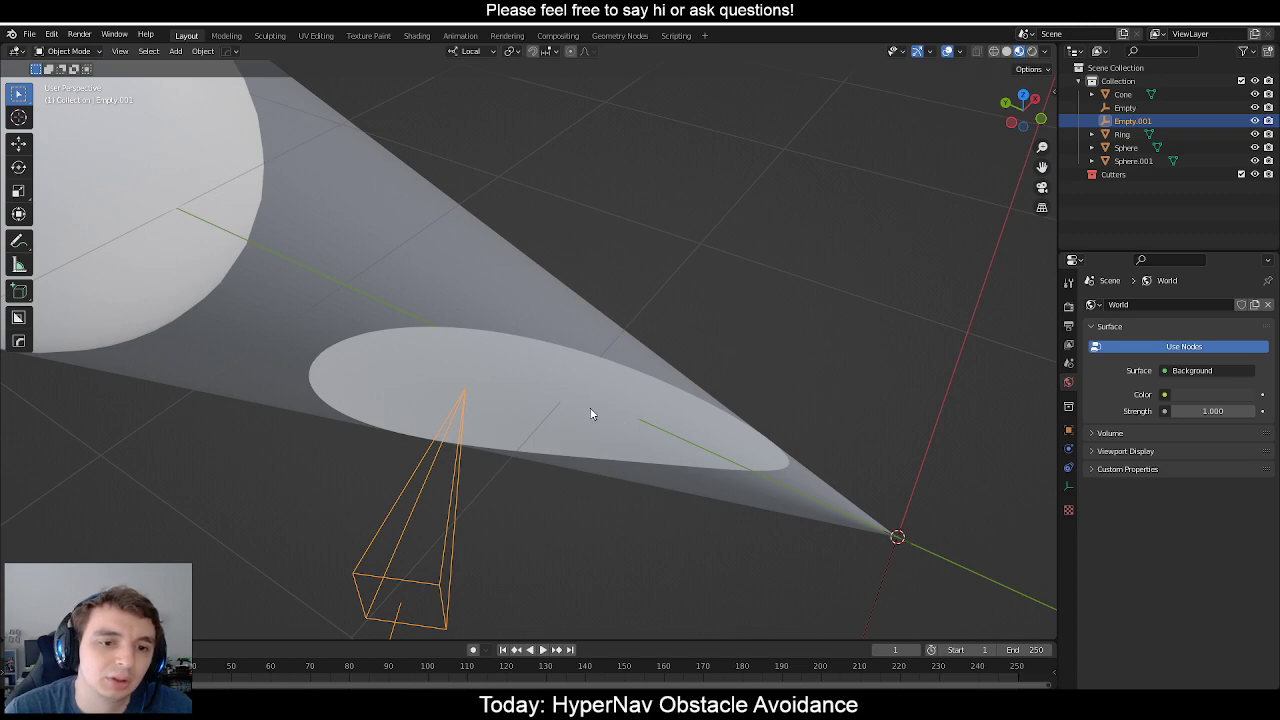
pyautogui.moveTo(548, 418)
pyautogui.mouseDown(button='middle')
pyautogui.moveTo(574, 346)
pyautogui.moveTo(561, 336)
pyautogui.moveTo(557, 437)
pyautogui.moveTo(597, 484)
pyautogui.moveTo(504, 508)
pyautogui.mouseUp(button='middle')
pyautogui.click(544, 324)
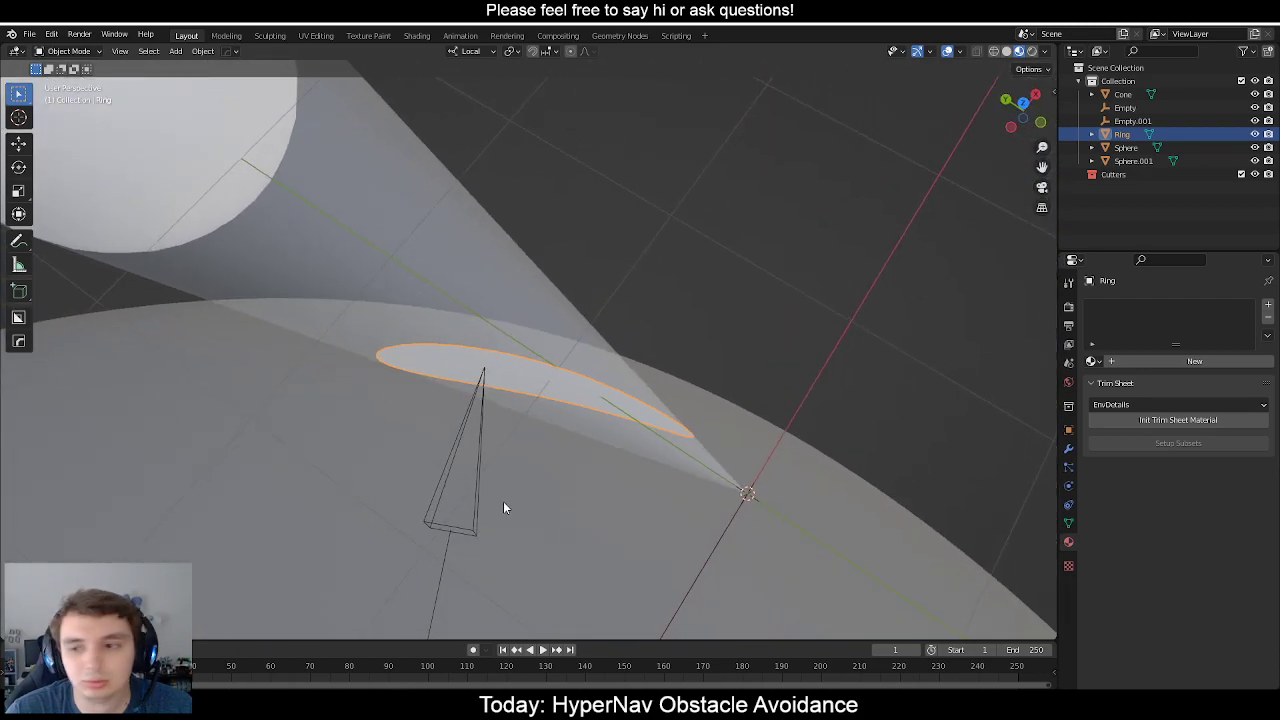
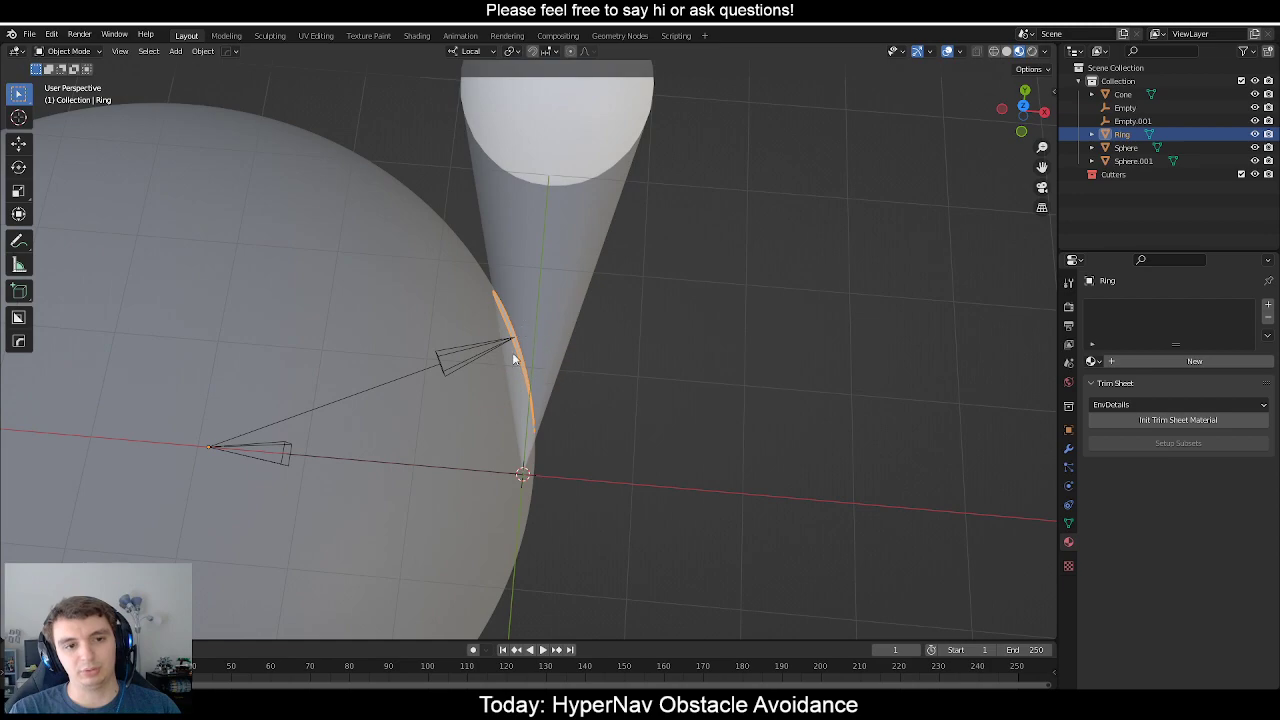
# Examine the selected Ring's position relative to both arrows, the cone and the two spheres.
pyautogui.moveTo(547, 389); pyautogui.dragTo(560, 350, button='middle')
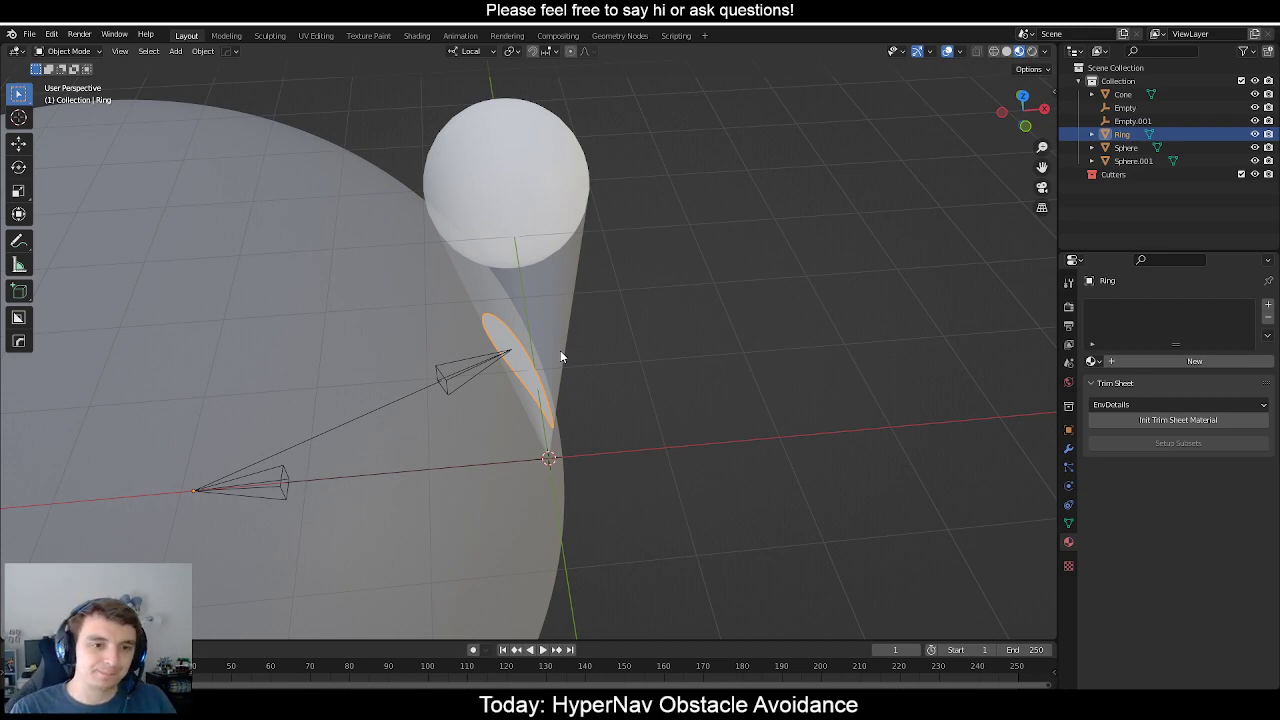
pyautogui.moveTo(594, 364); pyautogui.dragTo(444, 372, button='middle')
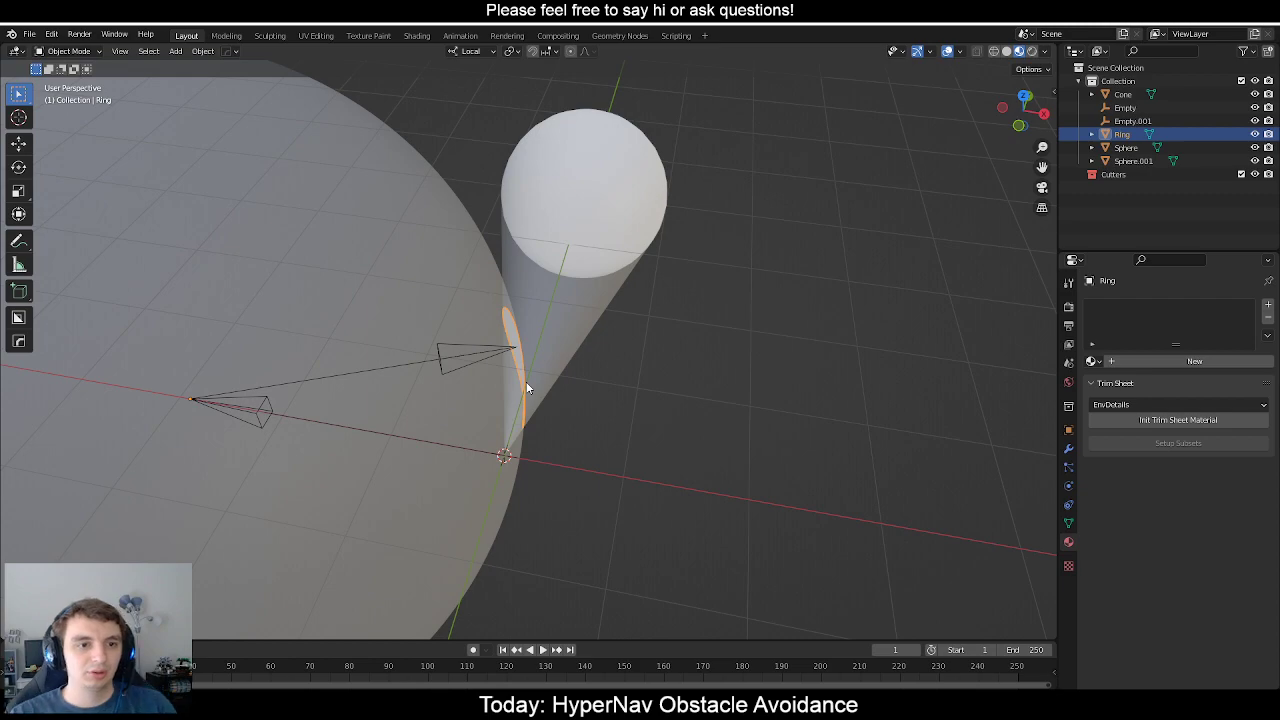
pyautogui.scroll(-1, 638, 433)
pyautogui.moveTo(638, 433)
pyautogui.mouseDown(button='middle')
pyautogui.moveTo(635, 444)
pyautogui.moveTo(622, 435)
pyautogui.mouseUp(button='middle')
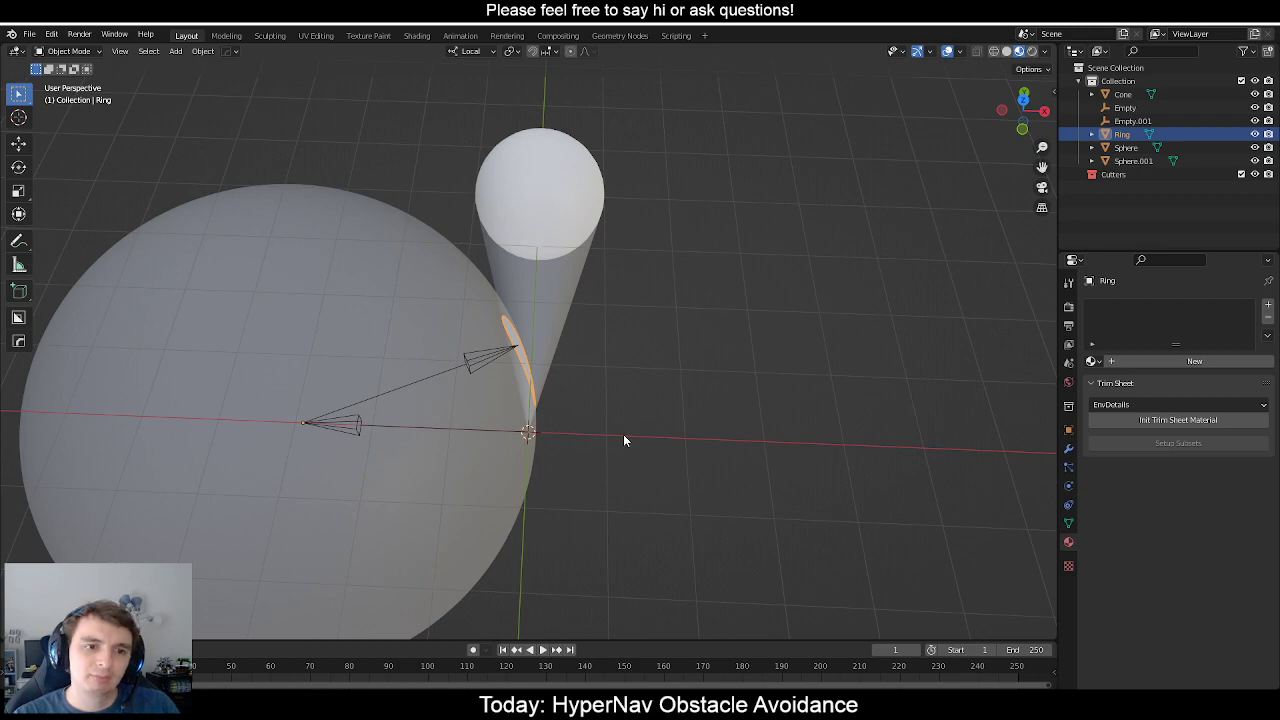
pyautogui.scroll(3, 625, 436)
pyautogui.moveTo(644, 440); pyautogui.dragTo(618, 347, button='middle')
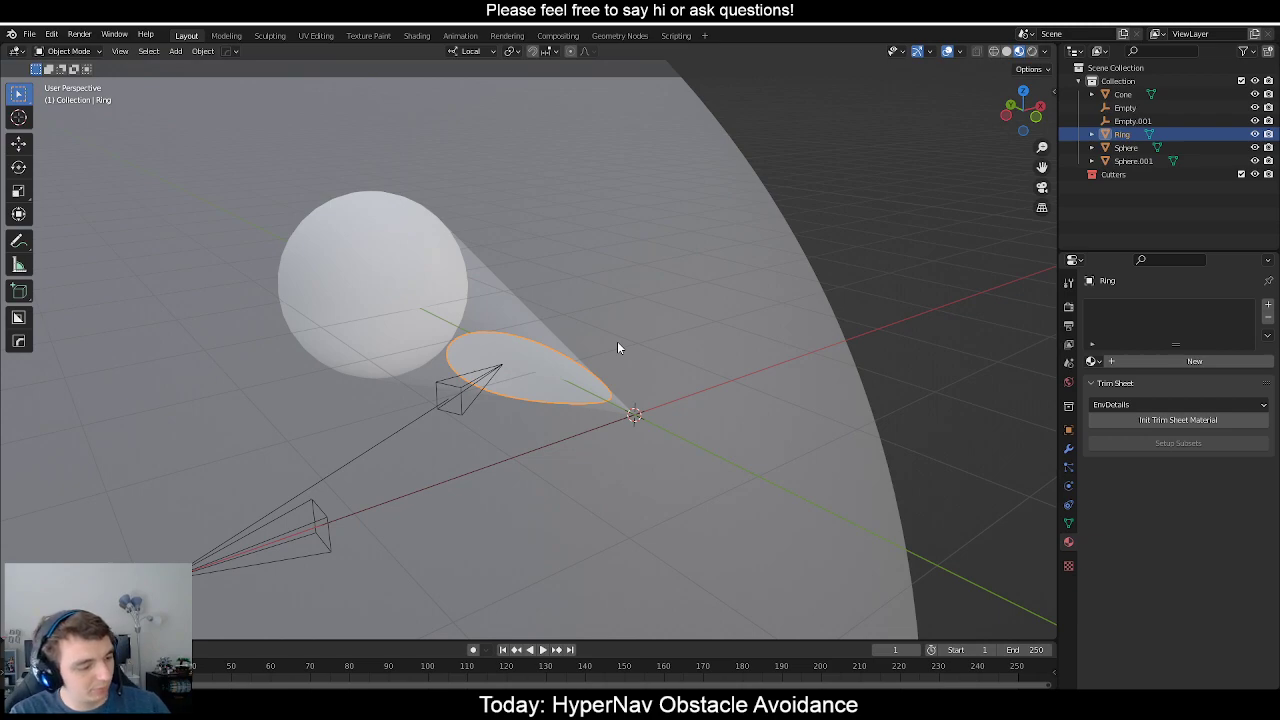
pyautogui.scroll(3, 617, 341)
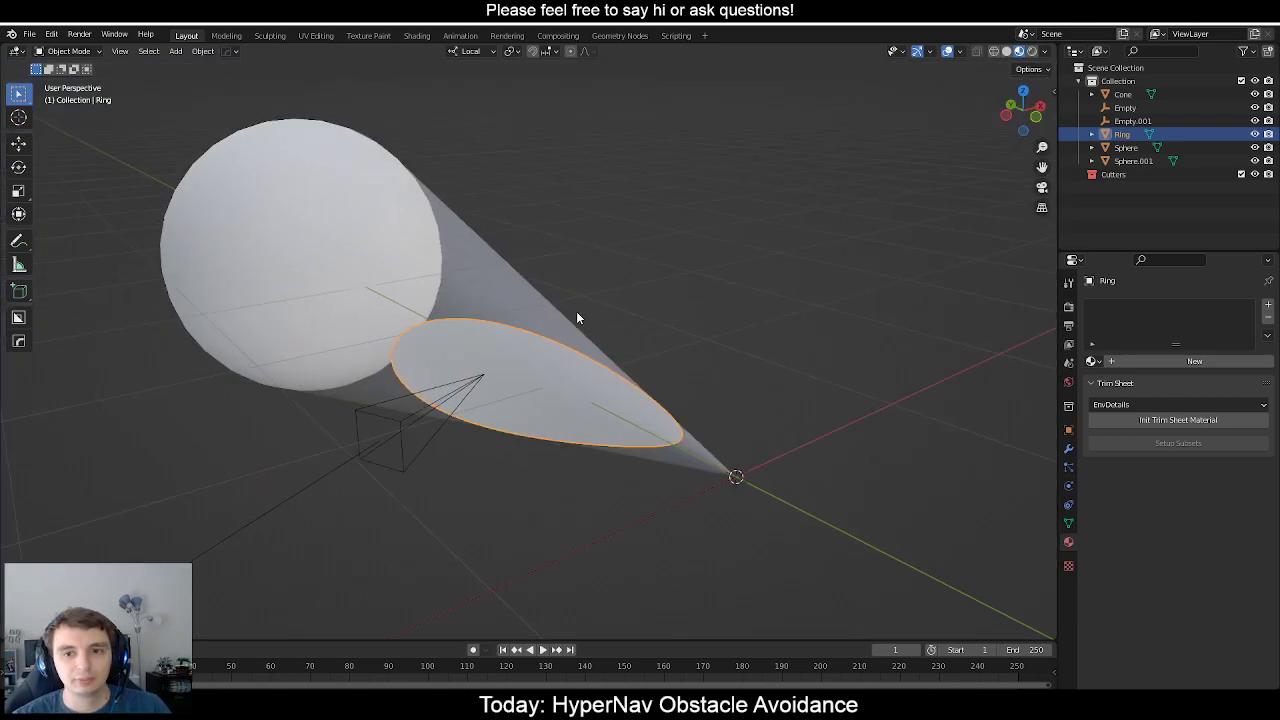
pyautogui.moveTo(577, 311); pyautogui.dragTo(505, 268, button='middle')
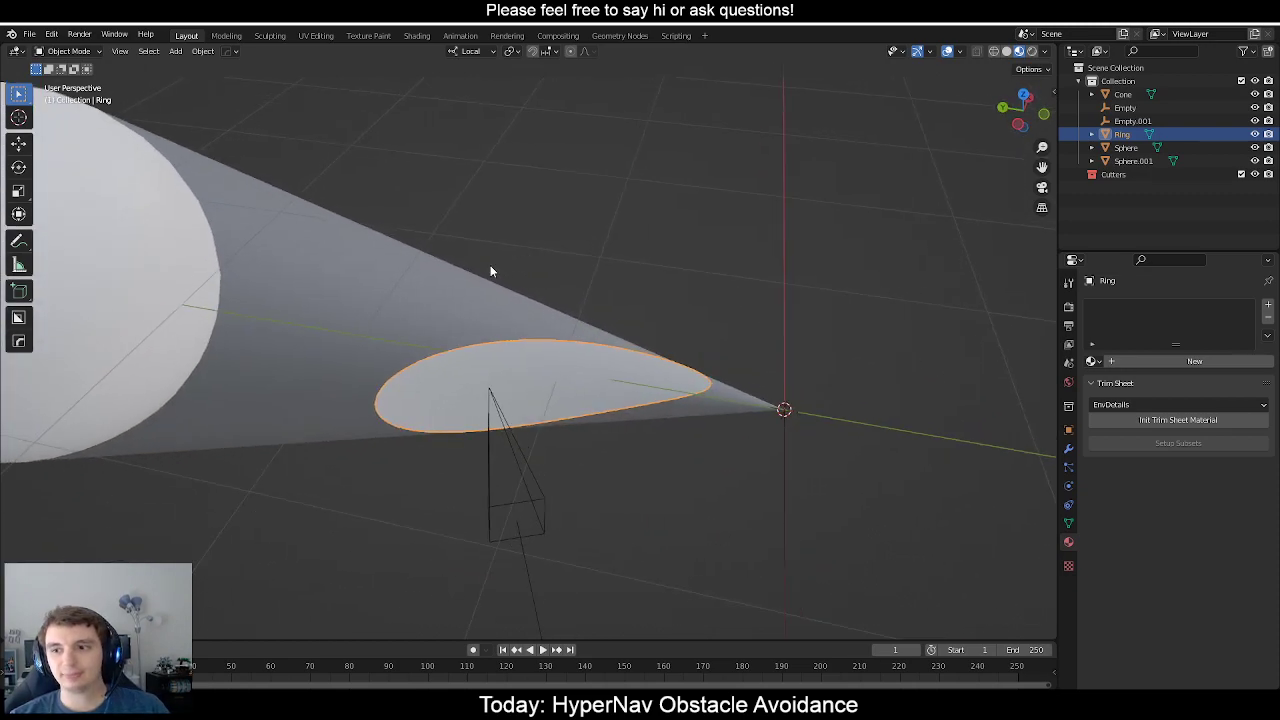
pyautogui.scroll(1, 471, 306)
pyautogui.moveTo(473, 340); pyautogui.dragTo(451, 413, button='middle')
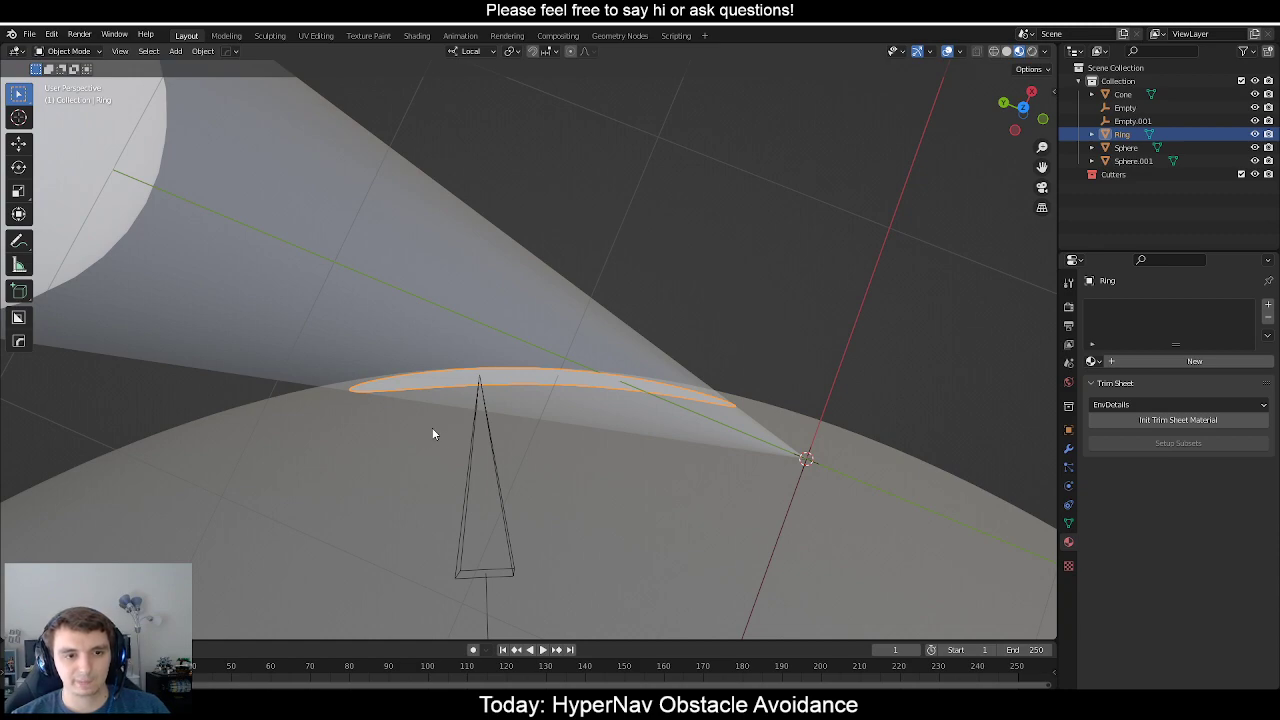
pyautogui.moveTo(434, 434); pyautogui.dragTo(553, 471, button='middle')
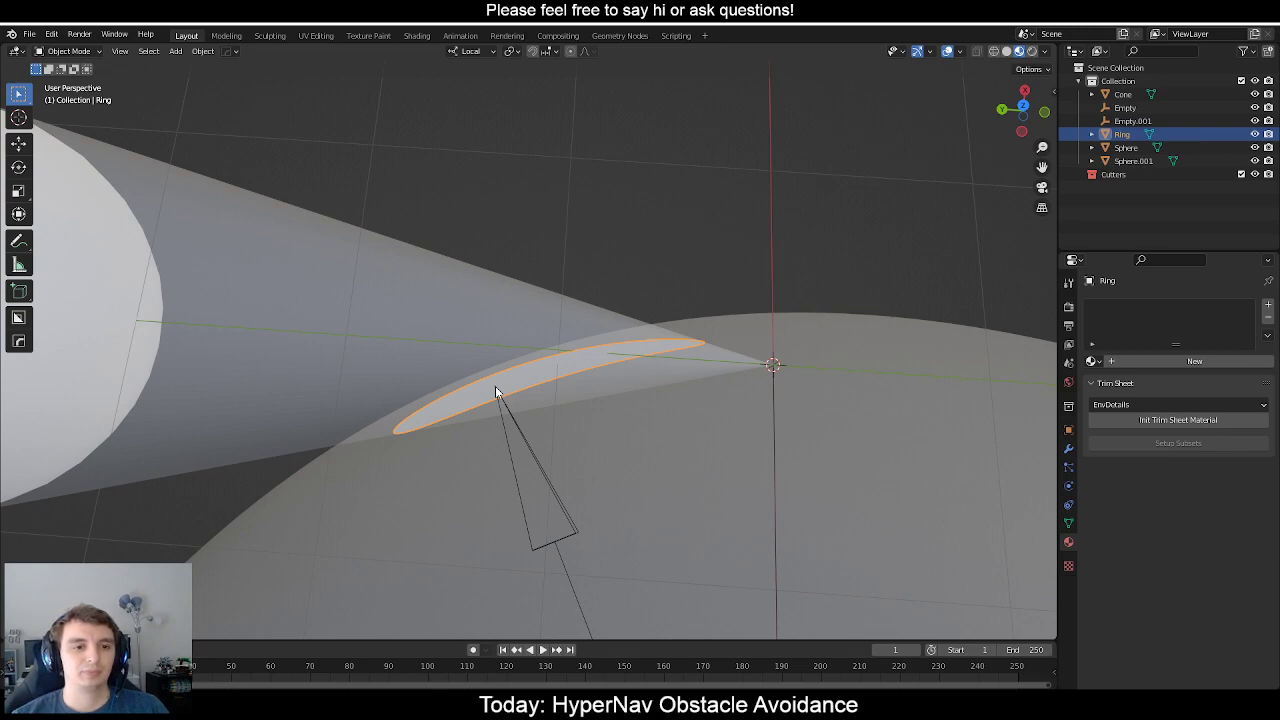
# Add a Single Arrow empty at the cone's apex and rotate it about its local X axis to point along the cone.
pyautogui.moveTo(717, 399); pyautogui.dragTo(650, 385, button='middle')
pyautogui.click(811, 374)
pyautogui.hotkey('shift', 'a')
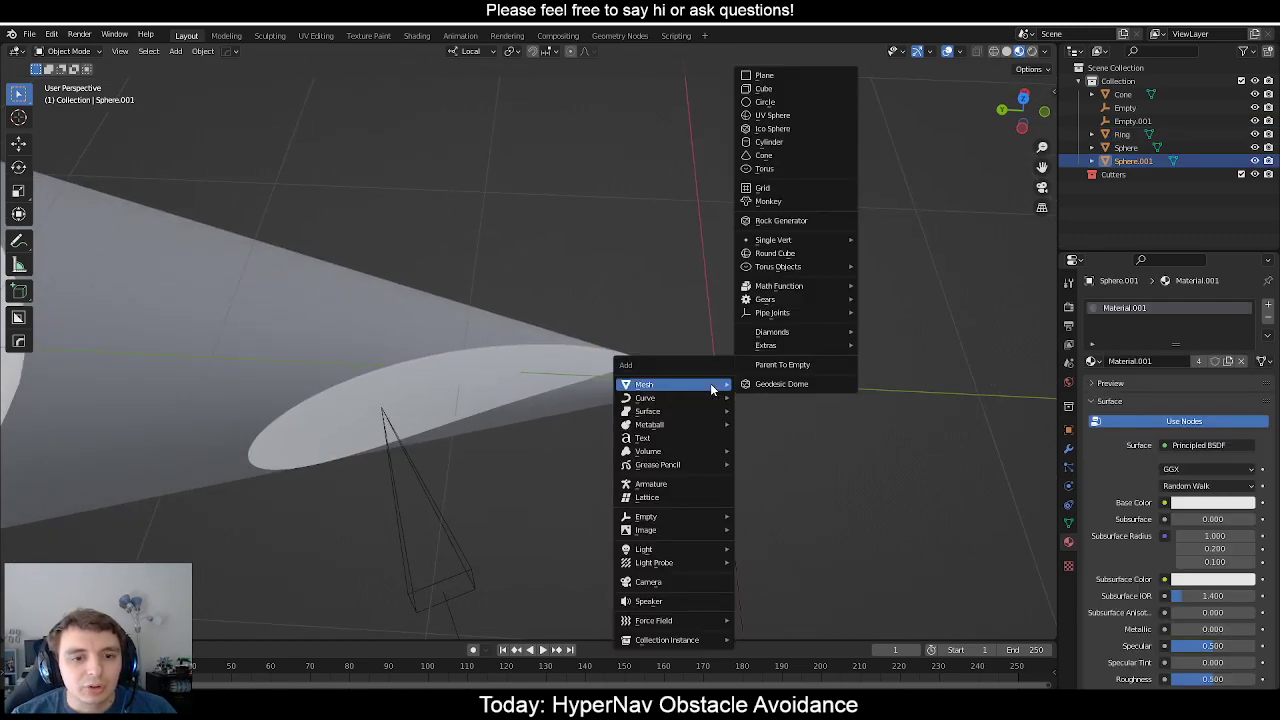
pyautogui.moveTo(672, 516)
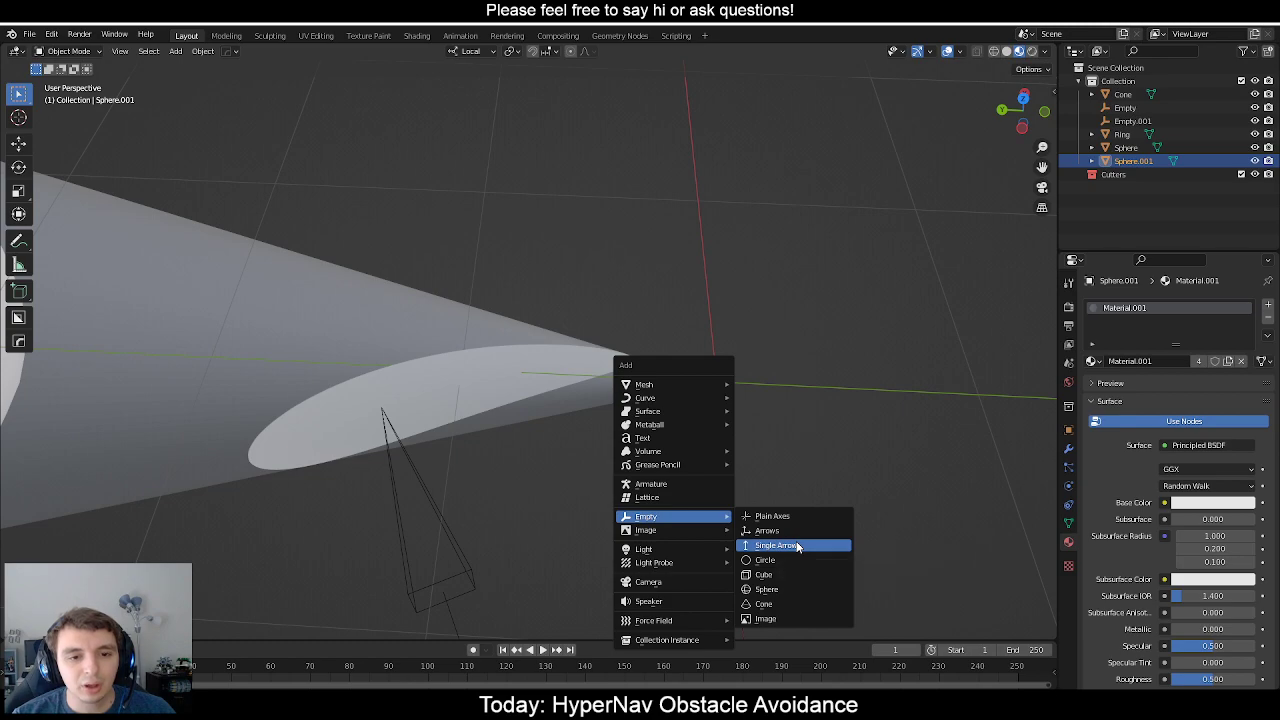
pyautogui.click(797, 545)
pyautogui.press('r')
pyautogui.press('x')
pyautogui.press('x')
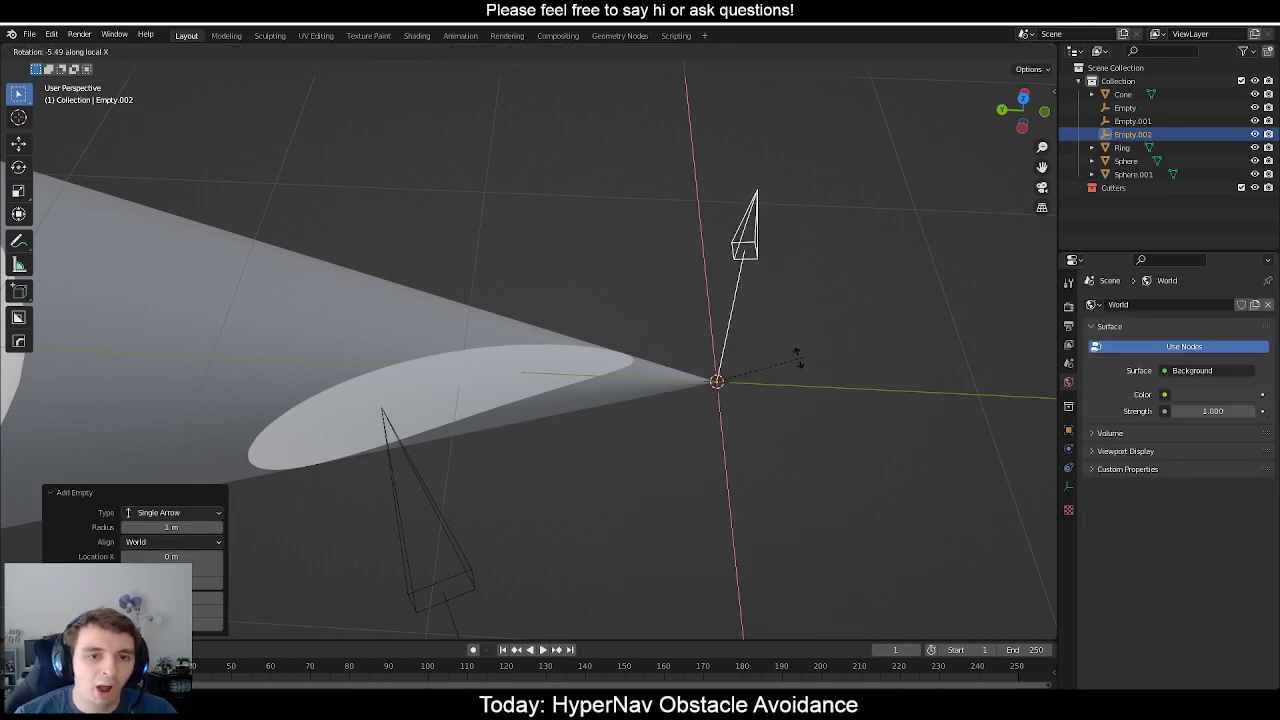
pyautogui.click(712, 349)
# Rotate the new arrow Empty.002 about the global Z axis so it points from the cone's apex toward the Ring patch.
pyautogui.moveTo(736, 362); pyautogui.dragTo(710, 385, button='middle')
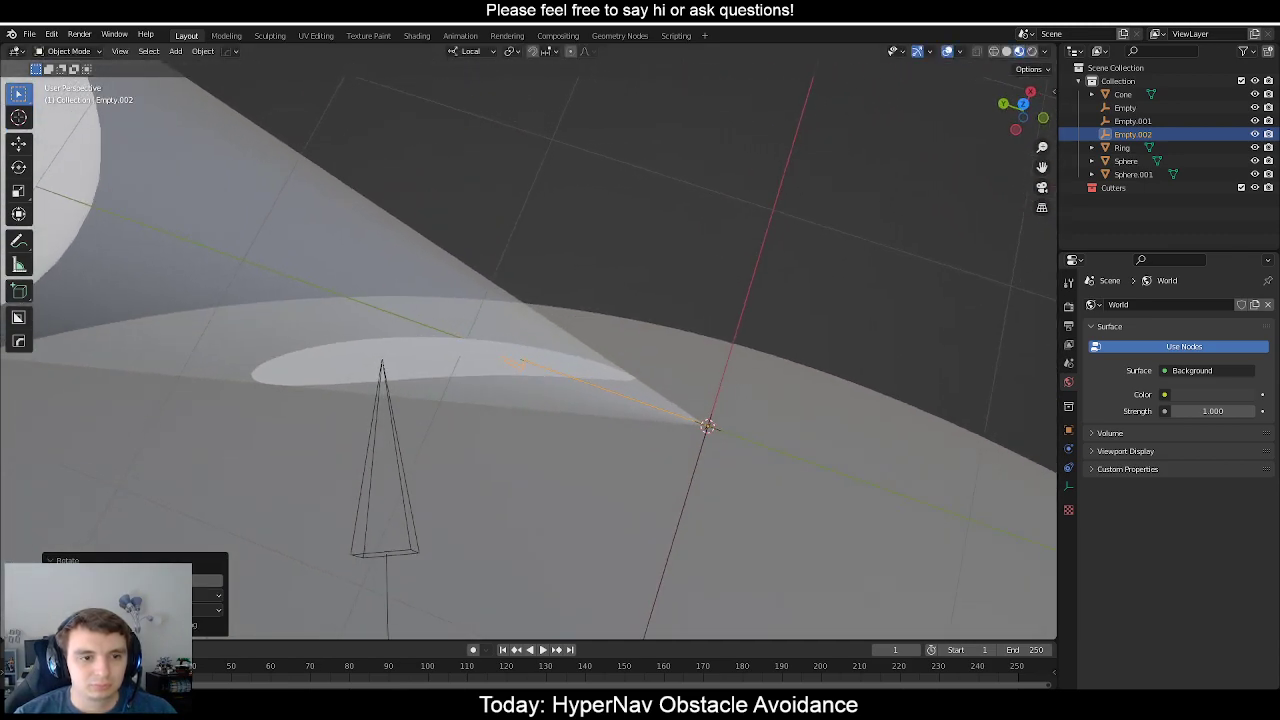
pyautogui.press('r')
pyautogui.press('z')
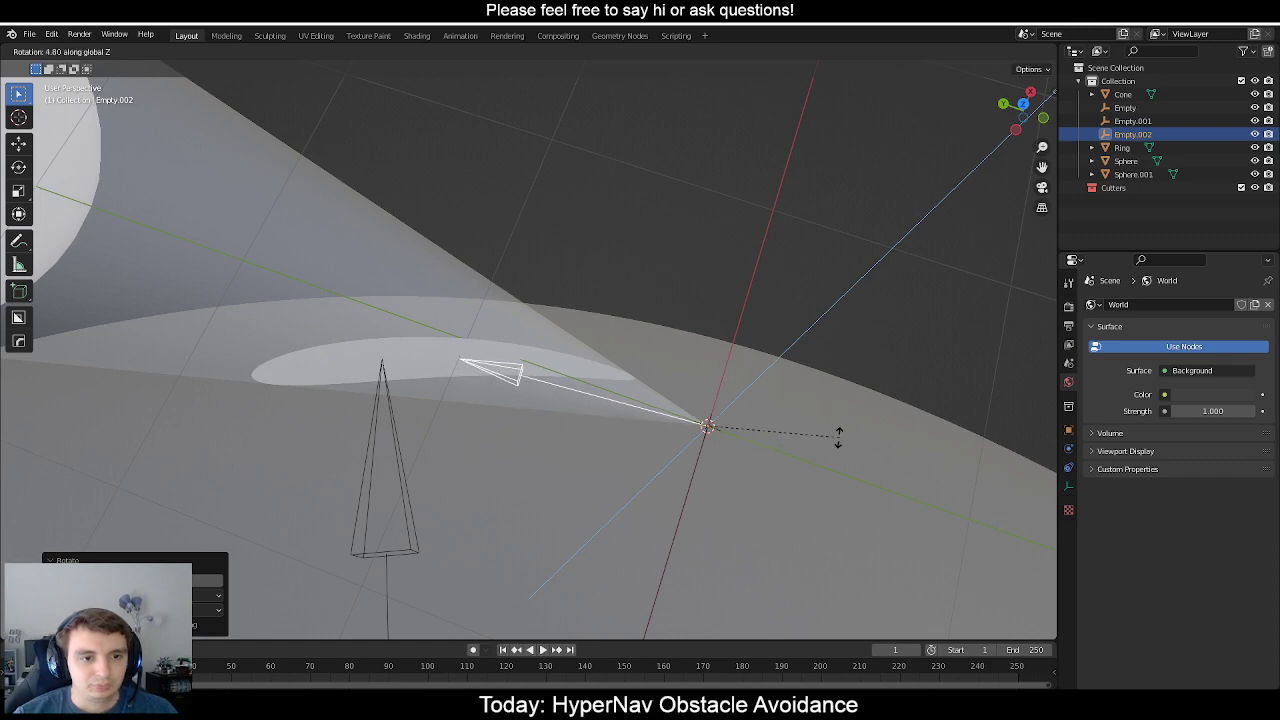
pyautogui.click(735, 387)
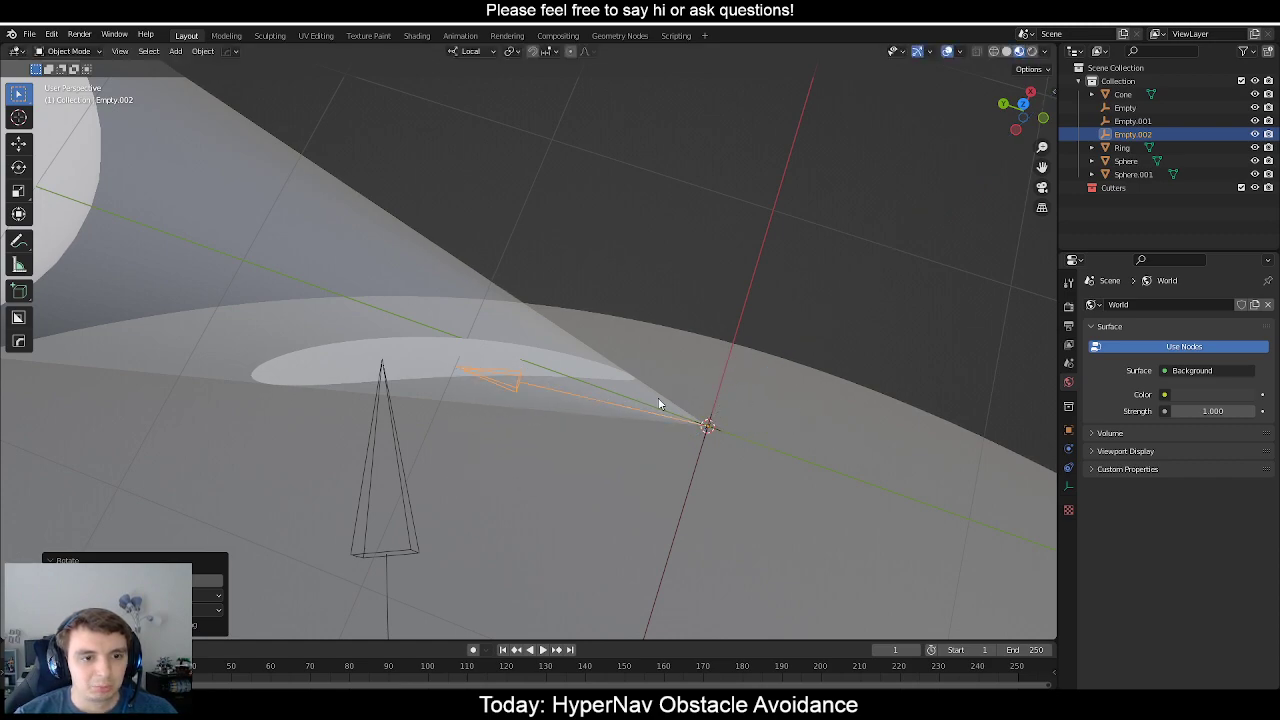
pyautogui.moveTo(663, 403); pyautogui.dragTo(926, 400, button='middle')
pyautogui.press('r')
pyautogui.press('z')
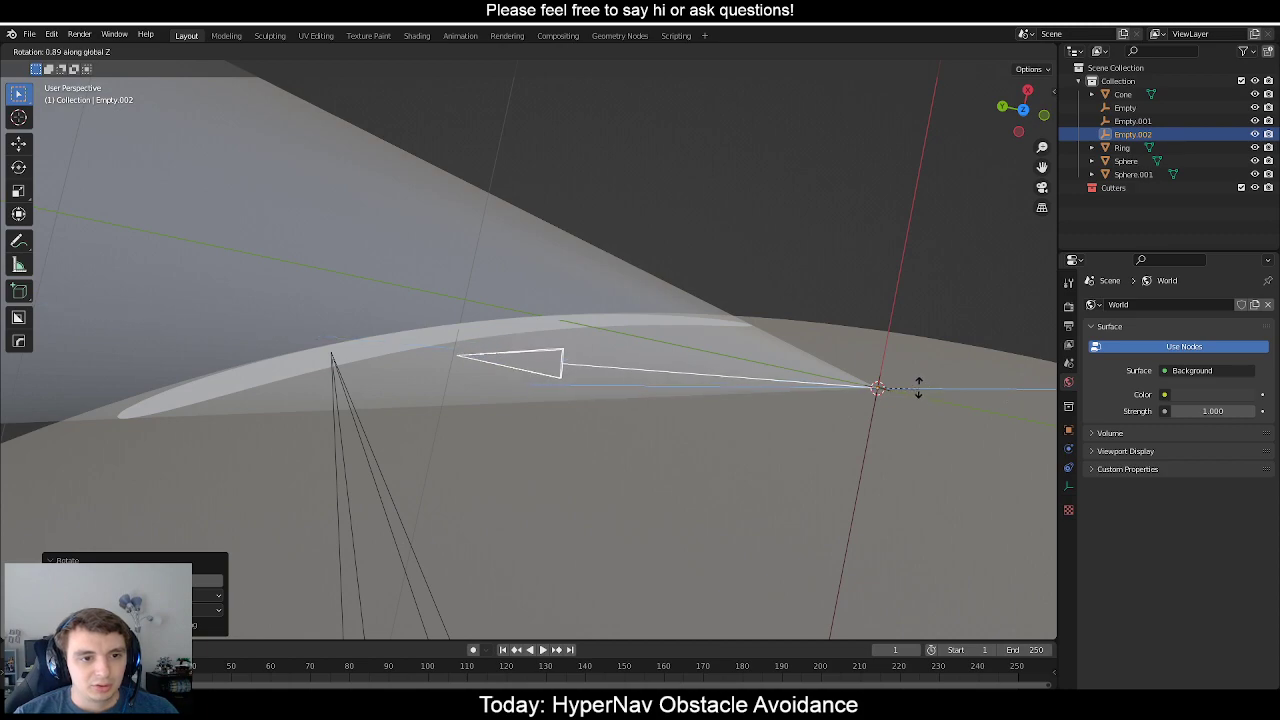
pyautogui.click(905, 381)
# Examine the alignment of arrow Empty.002 with the Ring patch in the front orthographic view.
pyautogui.moveTo(905, 381); pyautogui.dragTo(700, 317, button='middle')
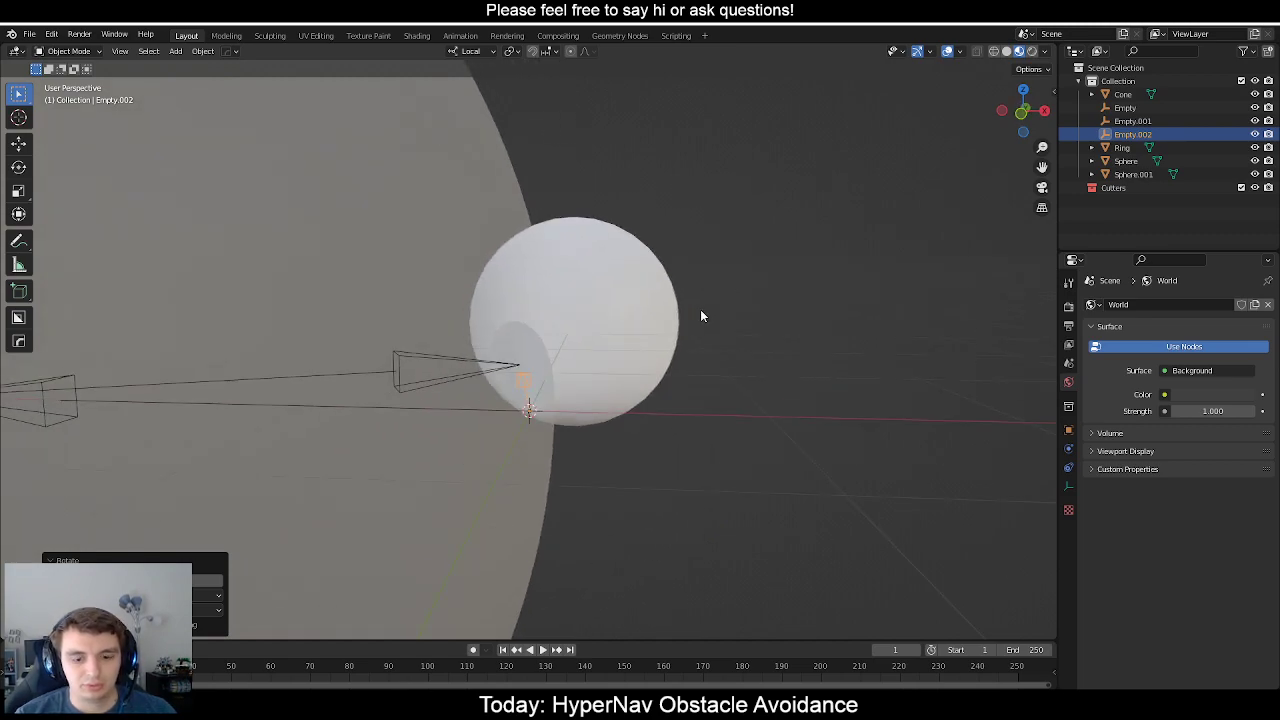
pyautogui.press('KP_1')
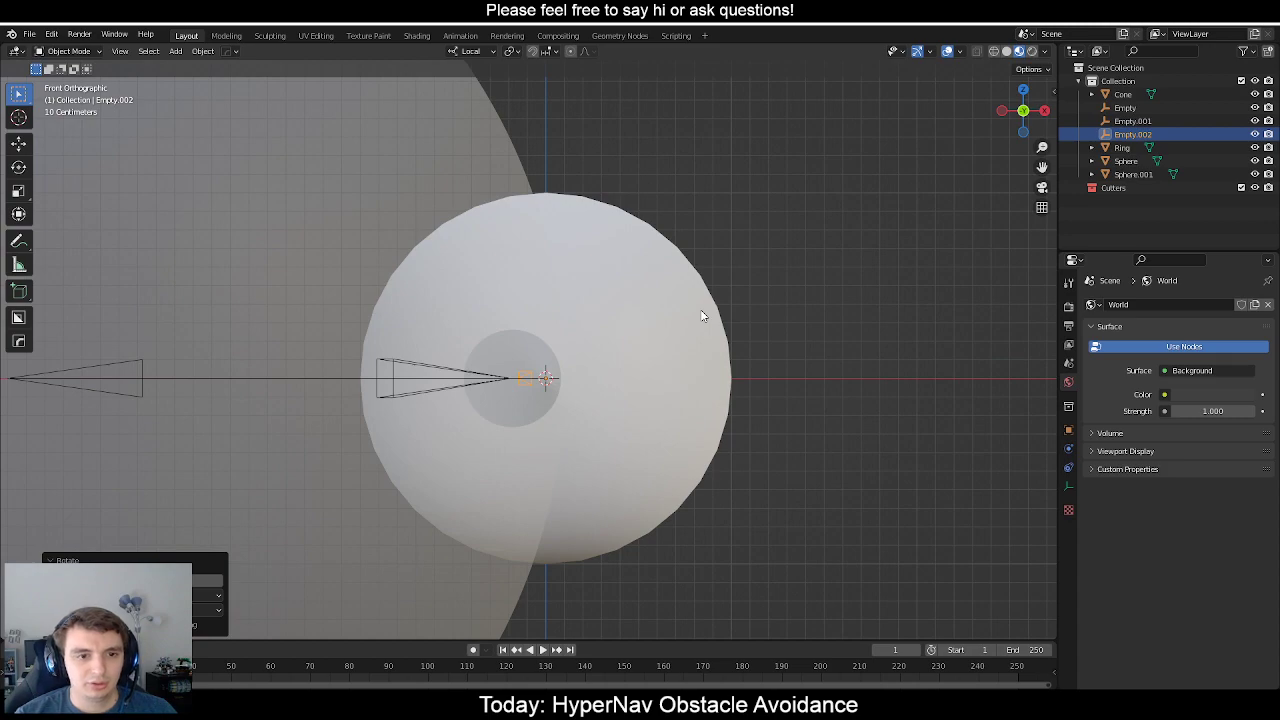
pyautogui.scroll(6, 660, 380)
pyautogui.scroll(-2, 612, 417)
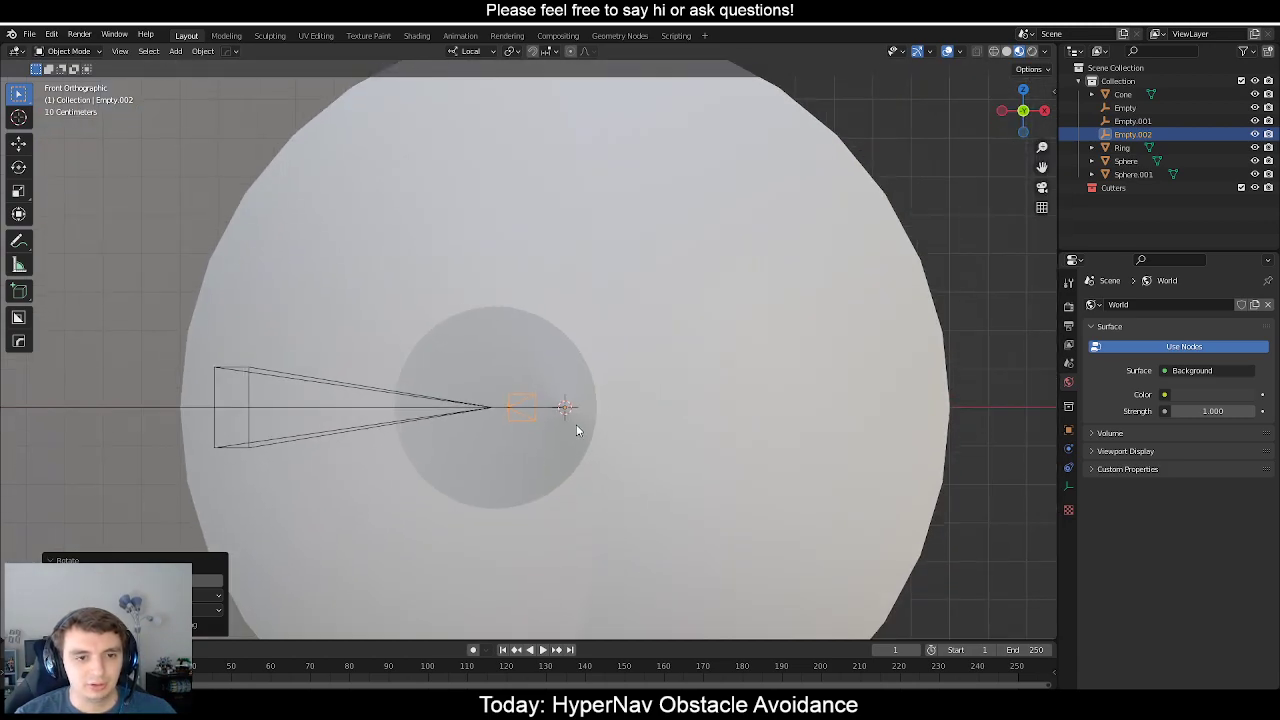
pyautogui.scroll(2, 580, 386)
pyautogui.scroll(-5, 595, 330)
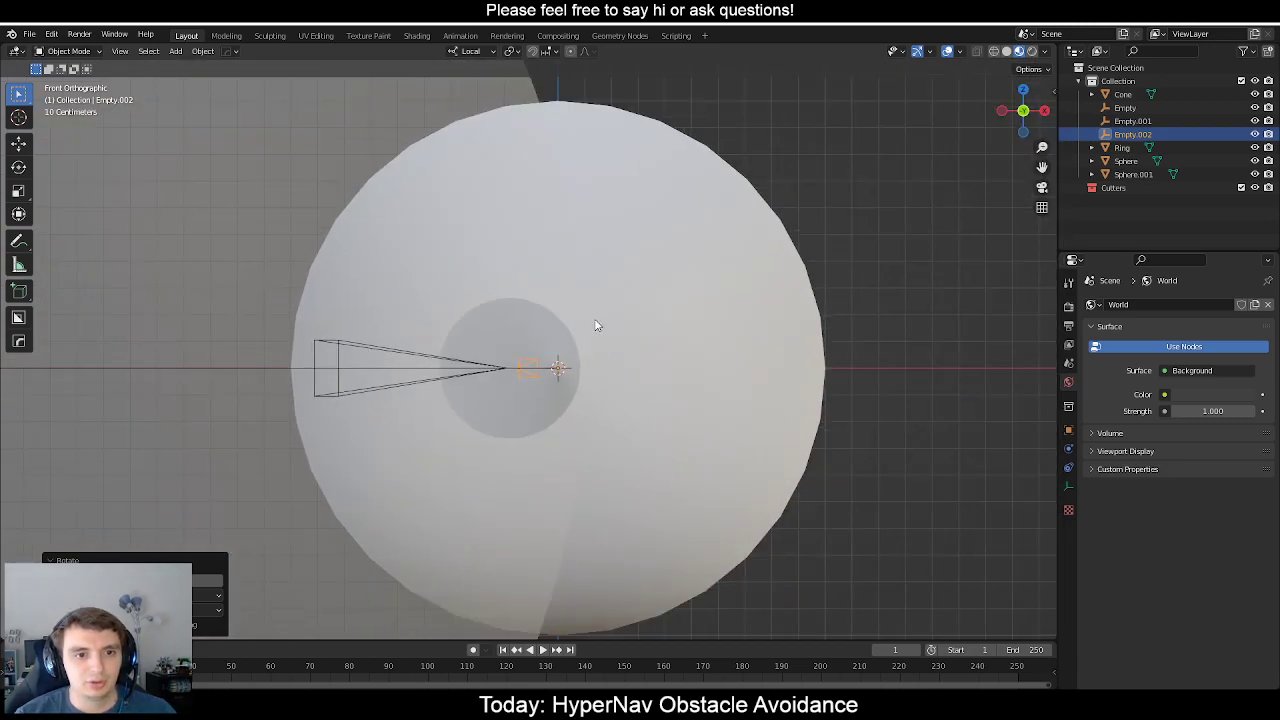
pyautogui.scroll(2, 583, 338)
pyautogui.scroll(-3, 586, 346)
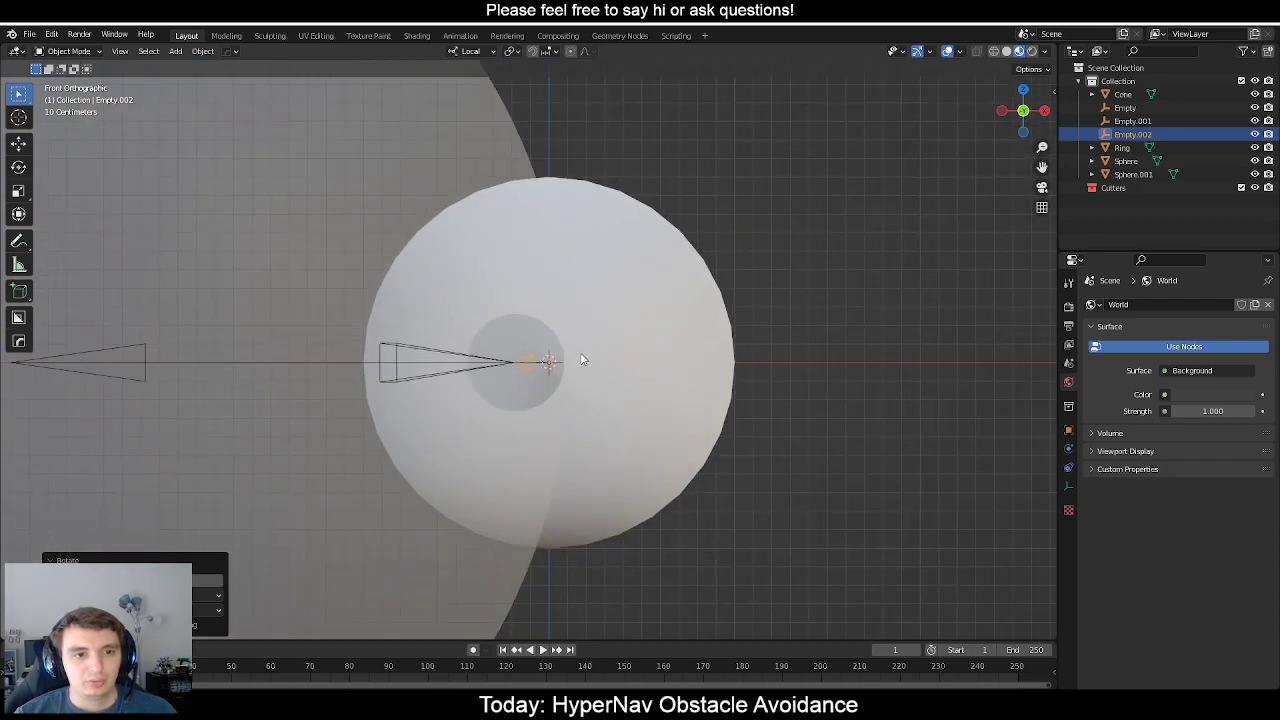
pyautogui.scroll(2, 595, 349)
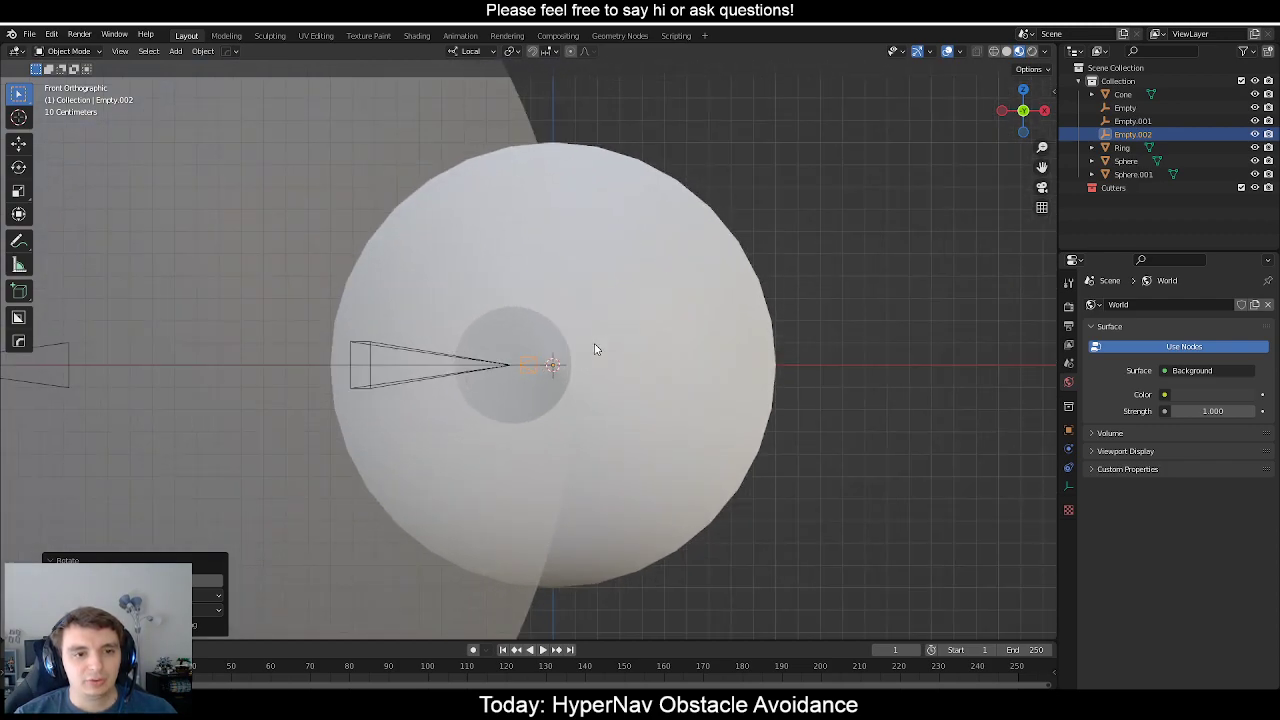
# Try moving the Cone away from the Ring patch, and undo the move.
pyautogui.click(660, 349)
pyautogui.press('g')
pyautogui.rightClick(720, 355)
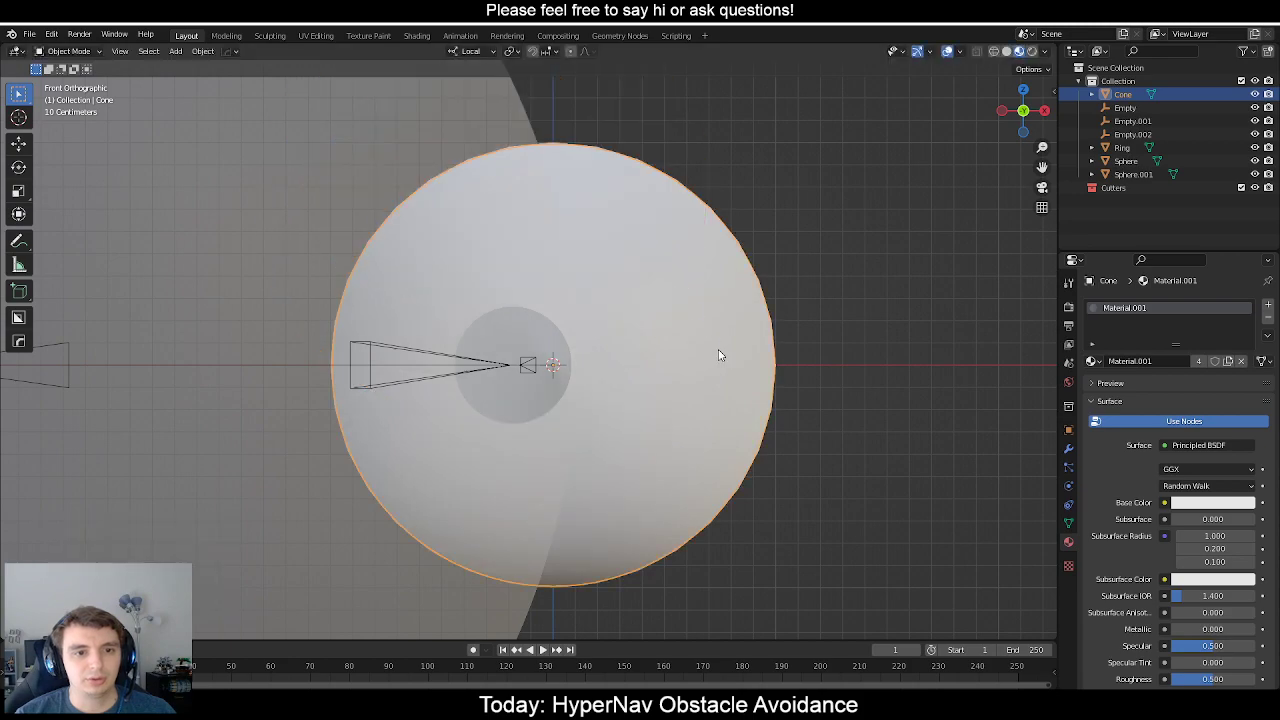
pyautogui.moveTo(730, 367); pyautogui.dragTo(636, 366, button='middle')
pyautogui.press('g')
pyautogui.press('x')
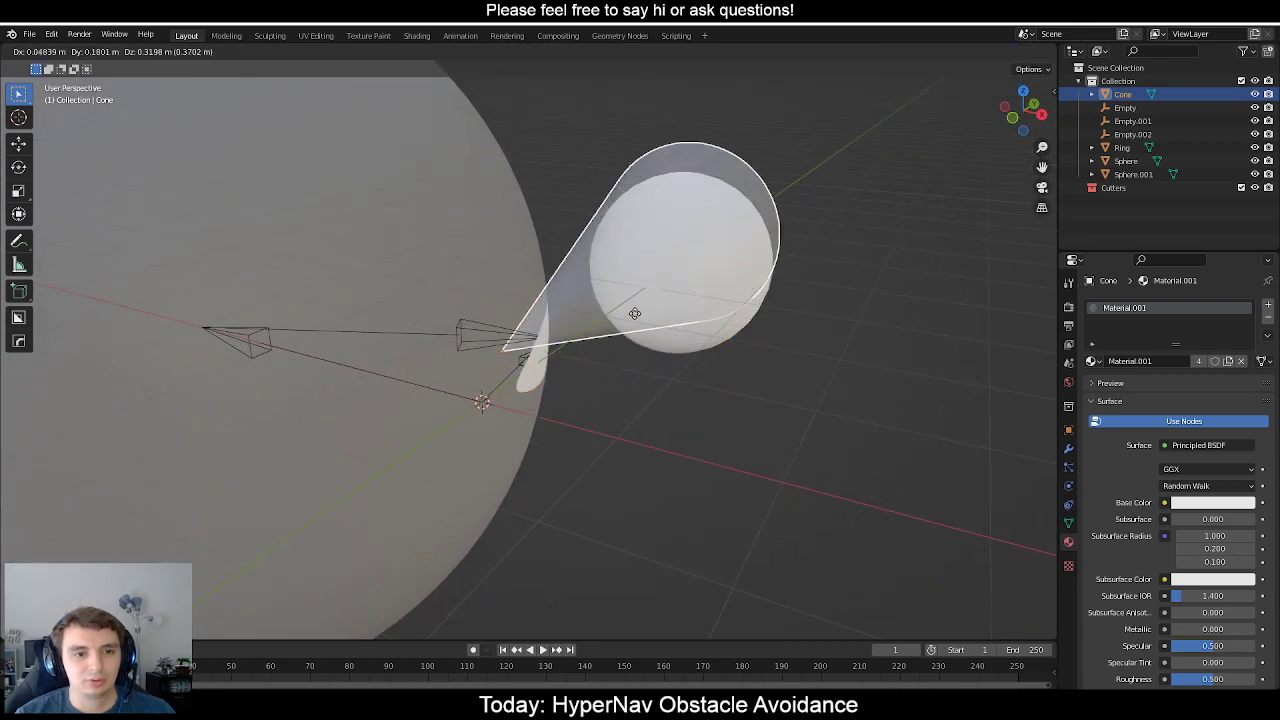
pyautogui.click(580, 283)
pyautogui.moveTo(580, 283); pyautogui.dragTo(641, 321, button='middle')
pyautogui.hotkey('ctrl', 'z')
# Try moving the Cone and Sphere.001 together in the front view, undo the move and deselect everything.
pyautogui.click(534, 251)
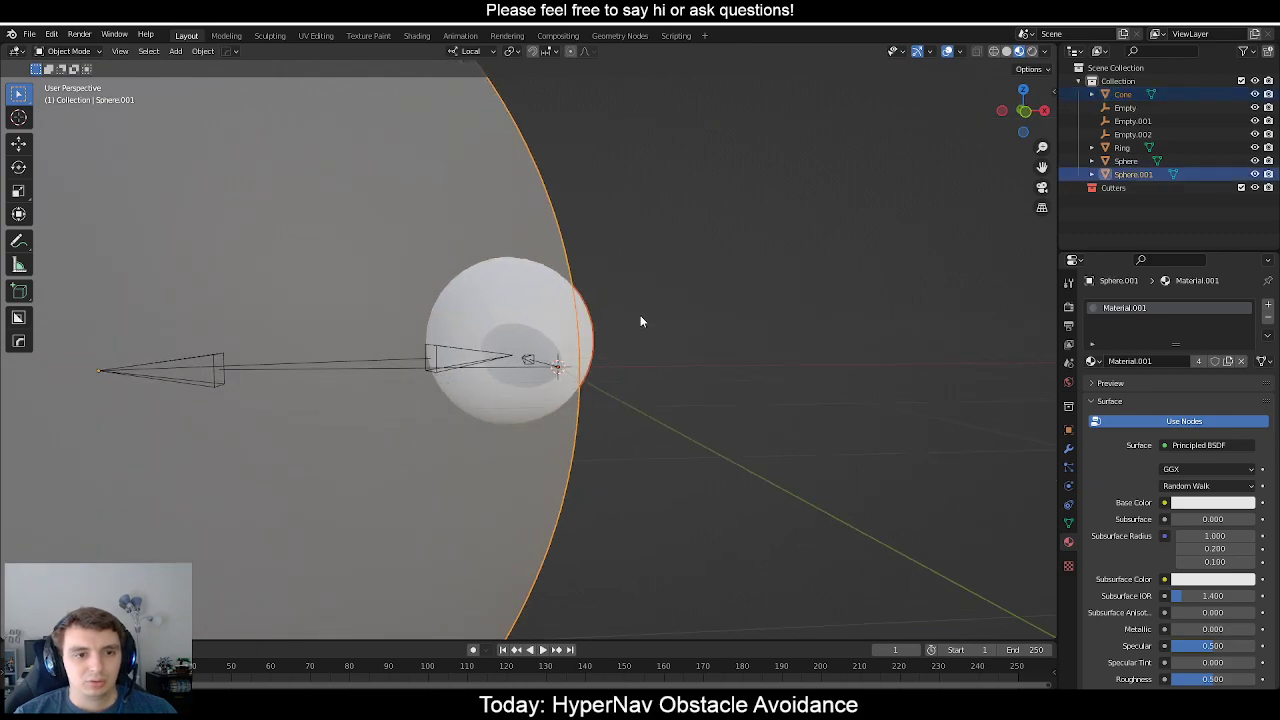
pyautogui.press('KP_1')
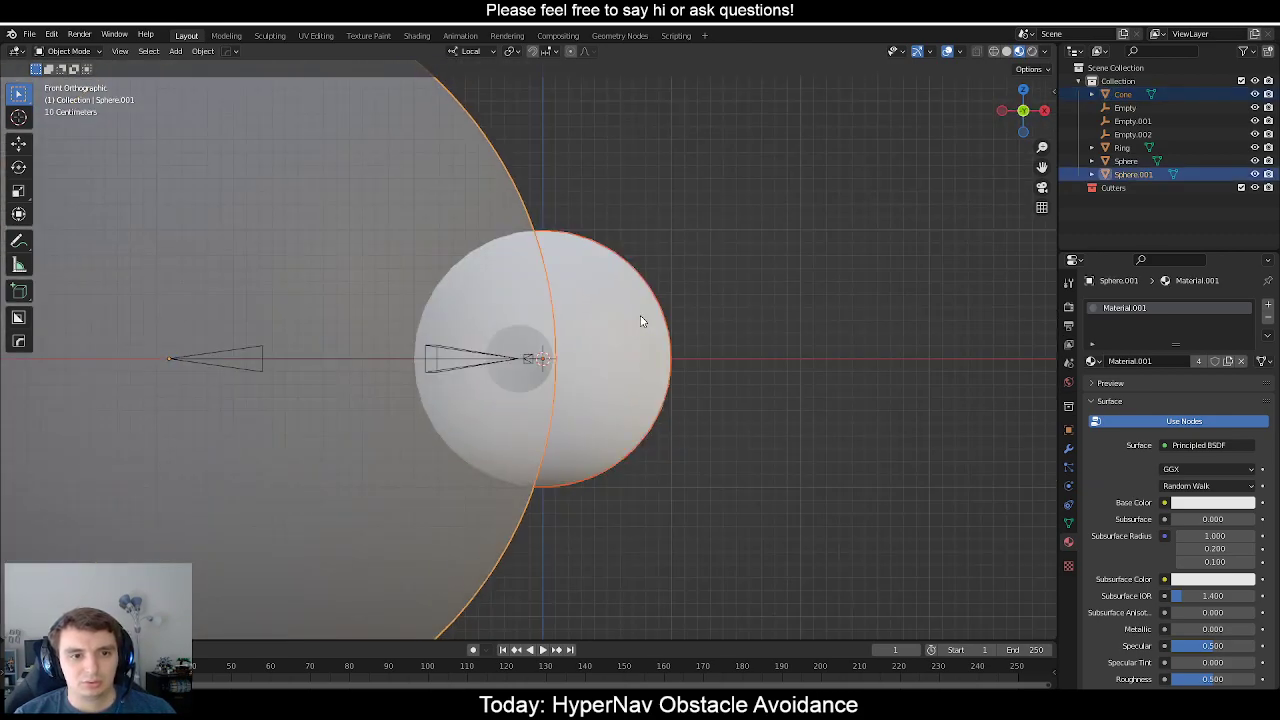
pyautogui.scroll(4, 672, 332)
pyautogui.press('g')
pyautogui.click(525, 207)
pyautogui.scroll(-6, 556, 300)
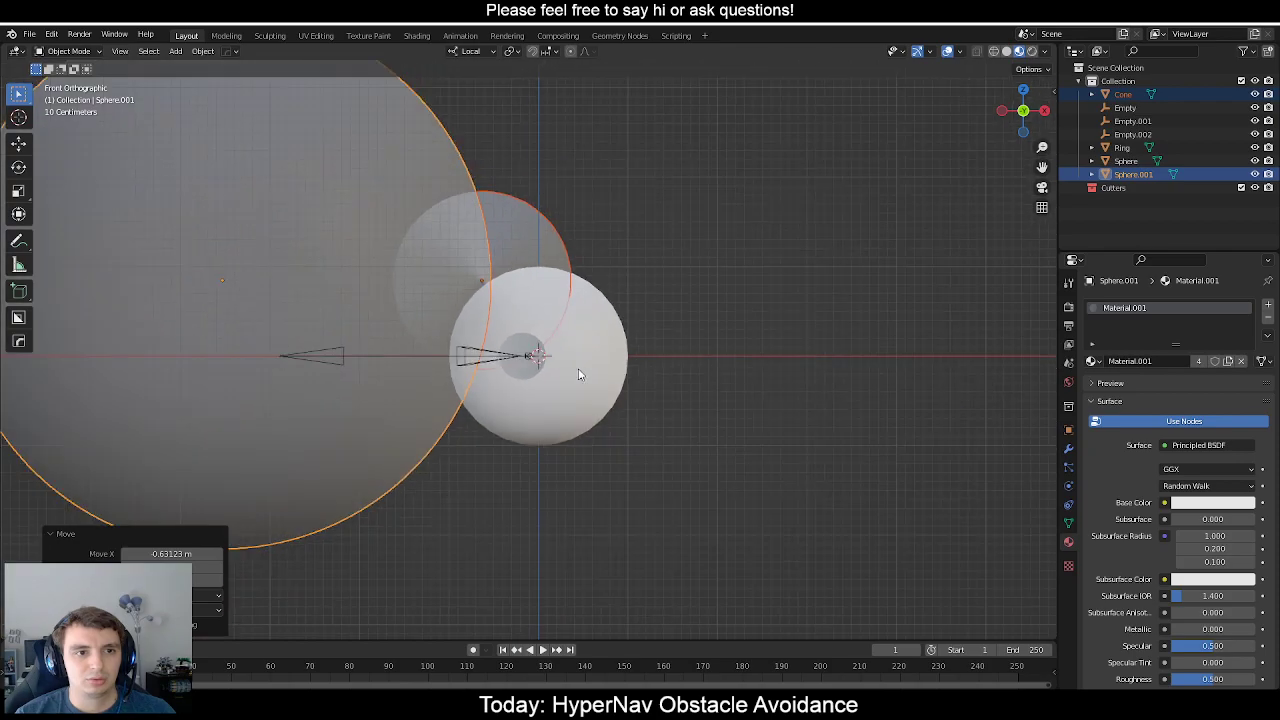
pyautogui.hotkey('ctrl', 'z')
pyautogui.hotkey('alt', 'a')
pyautogui.scroll(5, 590, 375)
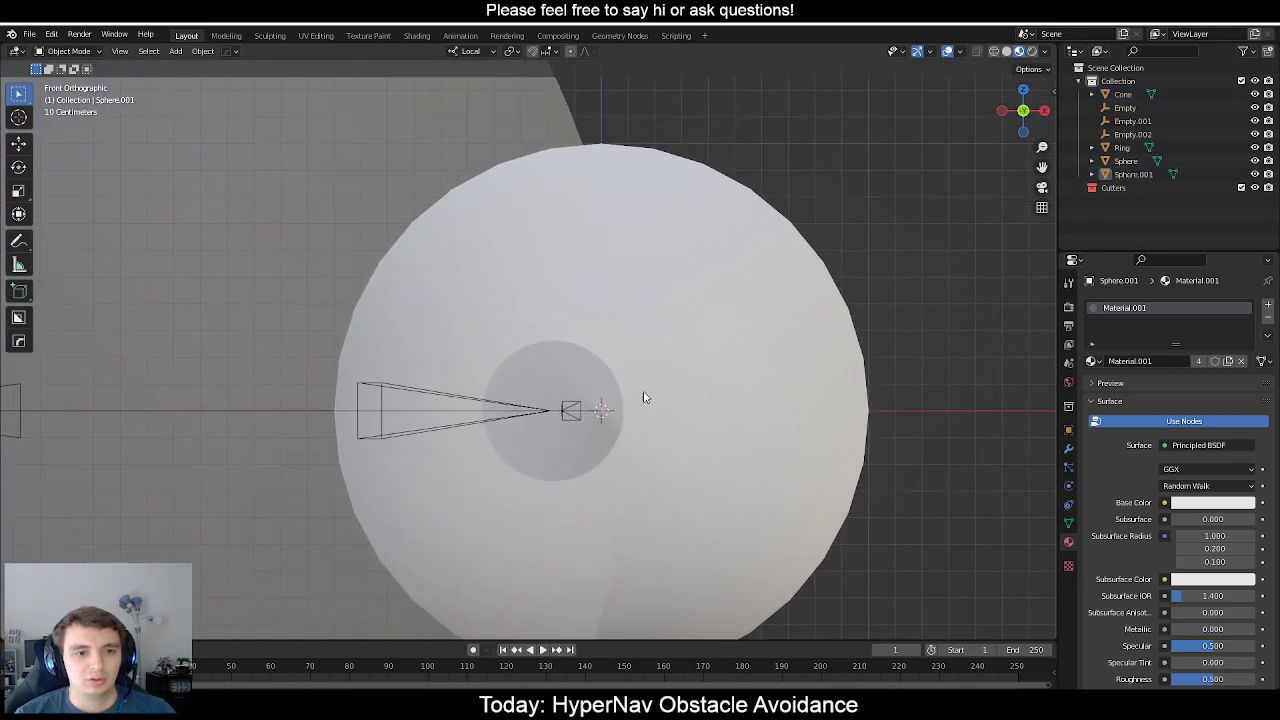
# Add a mesh circle at the 3D cursor by the cone's apex.
pyautogui.scroll(-4, 644, 397)
pyautogui.moveTo(623, 354); pyautogui.dragTo(641, 397, button='middle')
pyautogui.press('KP_3')
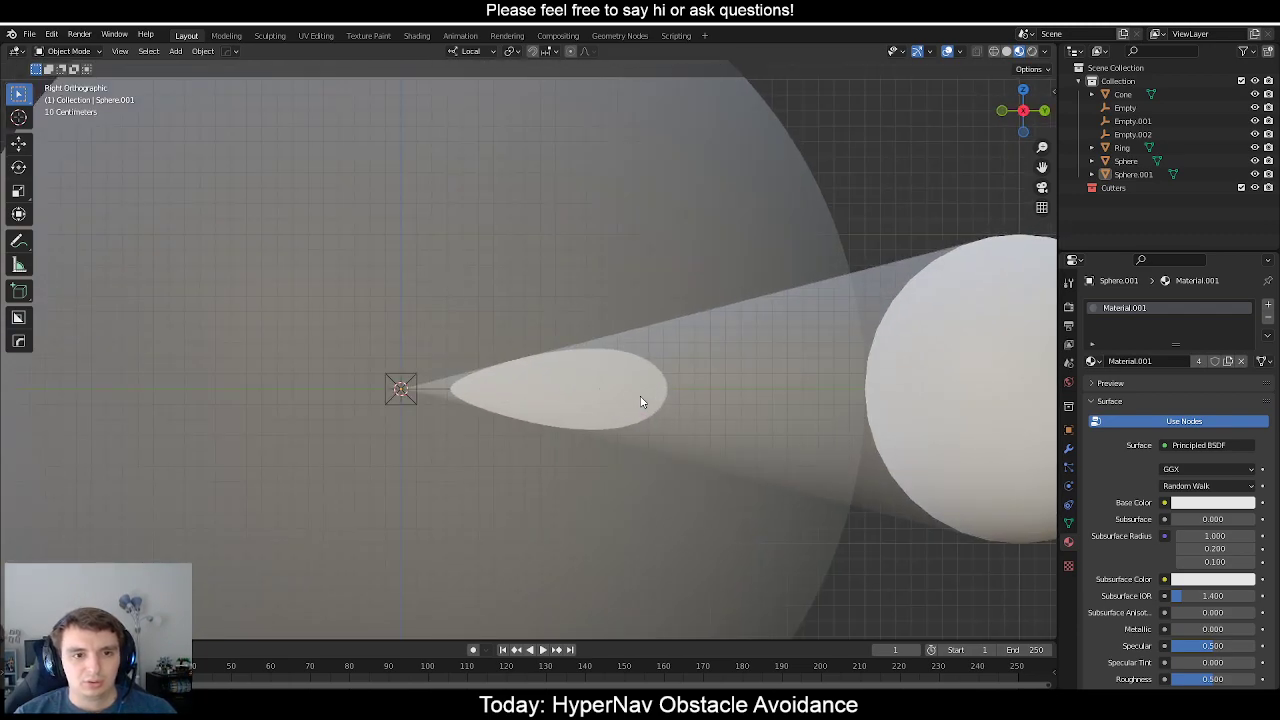
pyautogui.press('KP_1')
pyautogui.scroll(9, 641, 397)
pyautogui.keyDown('shift'); pyautogui.moveTo(728, 476); pyautogui.dragTo(640, 318, button='middle'); pyautogui.keyUp('shift')
pyautogui.hotkey('shift', 'a')
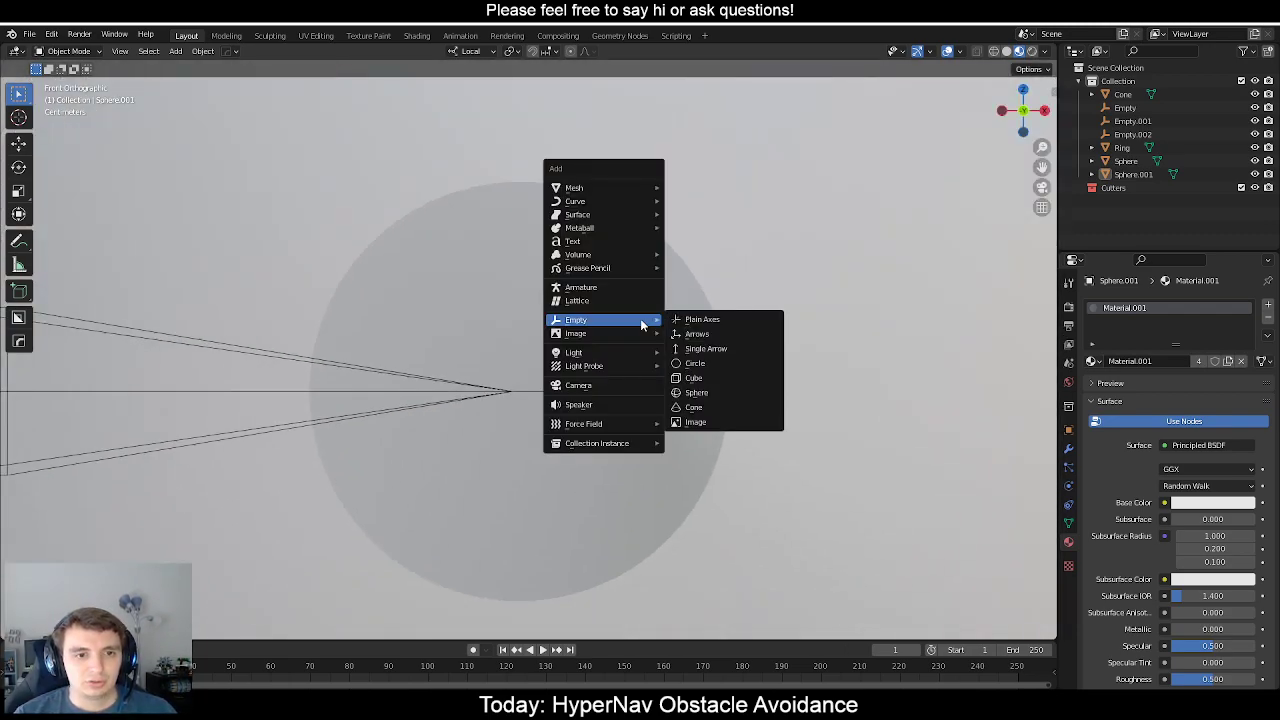
pyautogui.moveTo(630, 188)
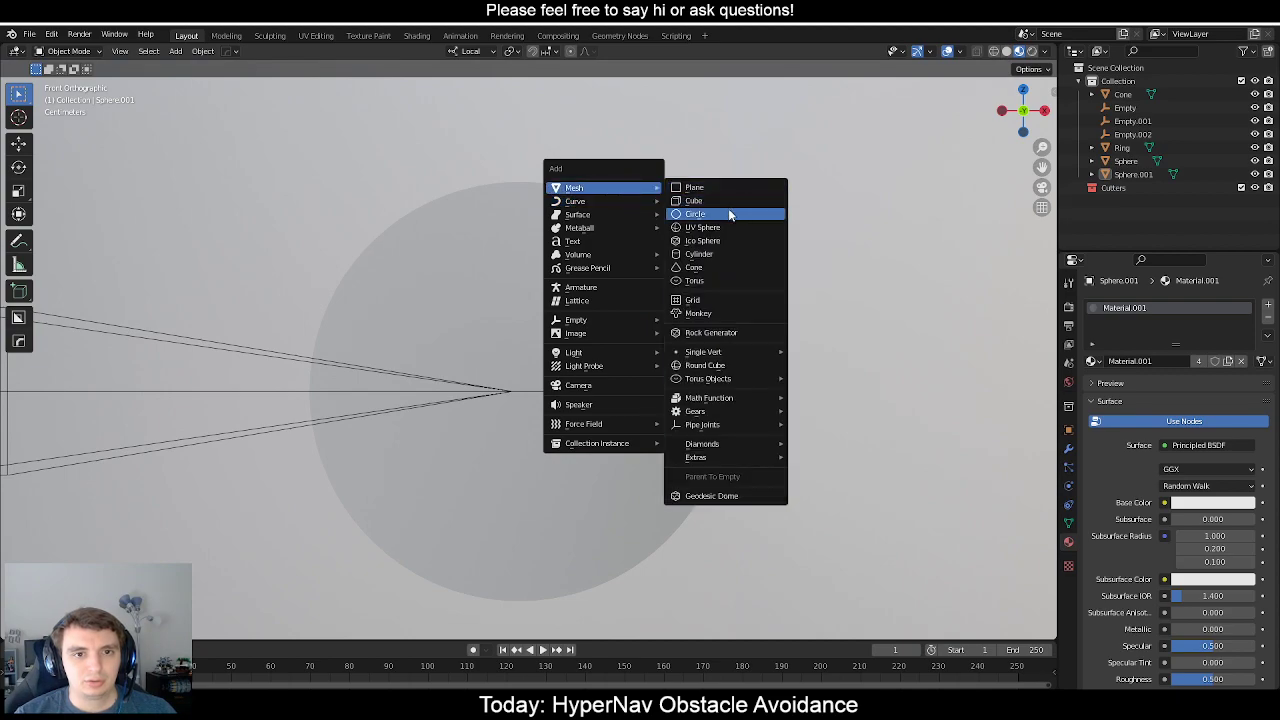
pyautogui.click(716, 212)
# Rotate the new circle 90° about its local X axis so it faces the front view.
pyautogui.scroll(5, 585, 378)
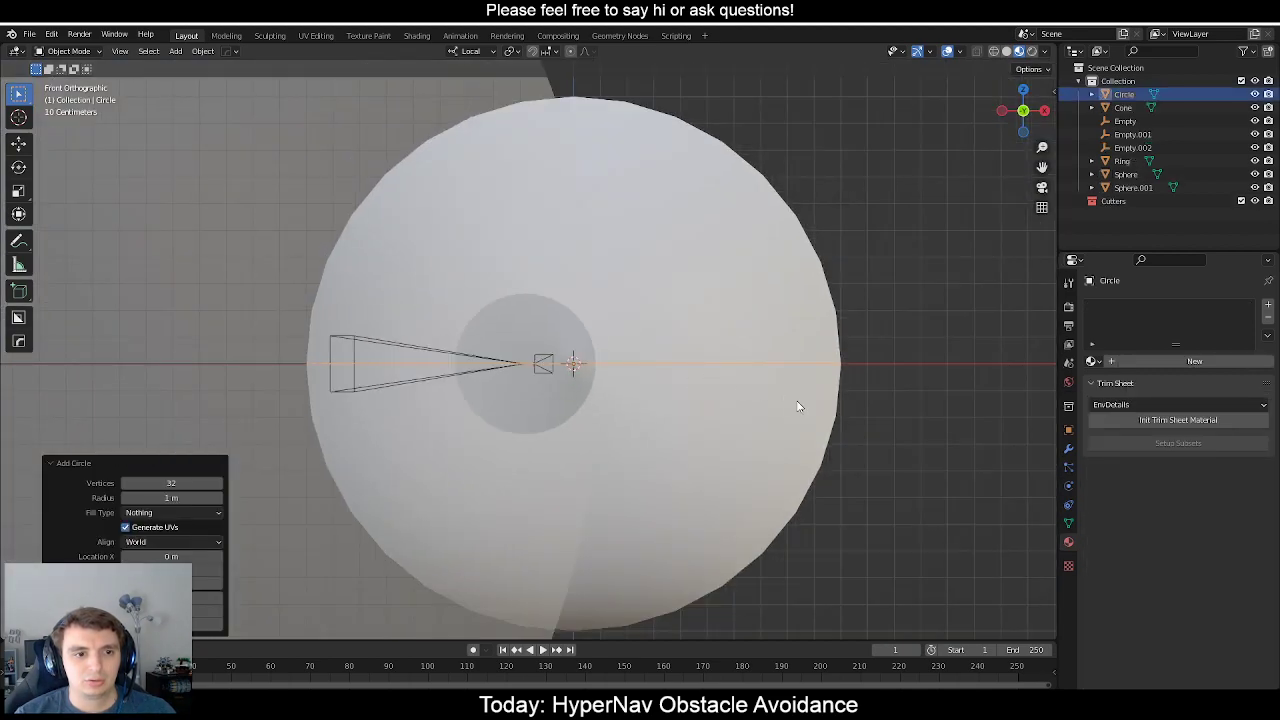
pyautogui.press('r')
pyautogui.press('x')
pyautogui.press('x')
pyautogui.write('90')
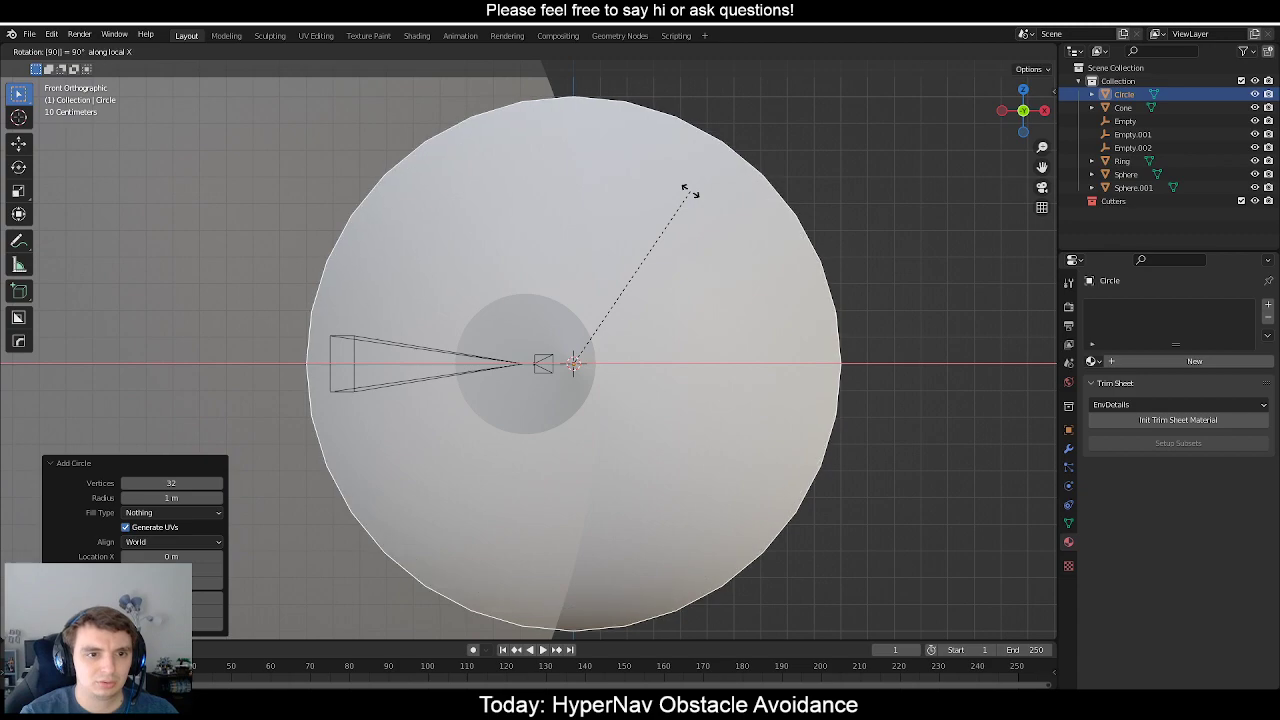
pyautogui.press('Return')
# Scale down and move the circle in the front view so it matches the outline of the Ring patch.
pyautogui.press('s')
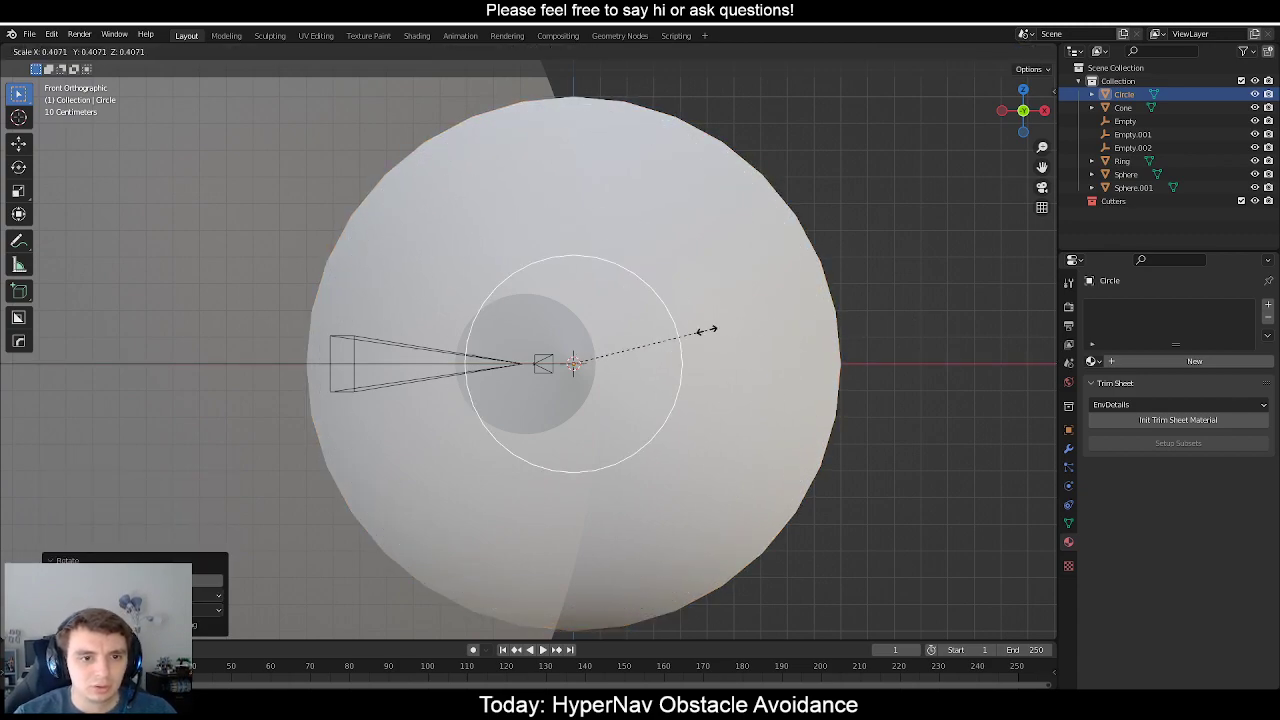
pyautogui.click(663, 334)
pyautogui.scroll(3, 700, 380)
pyautogui.press('g')
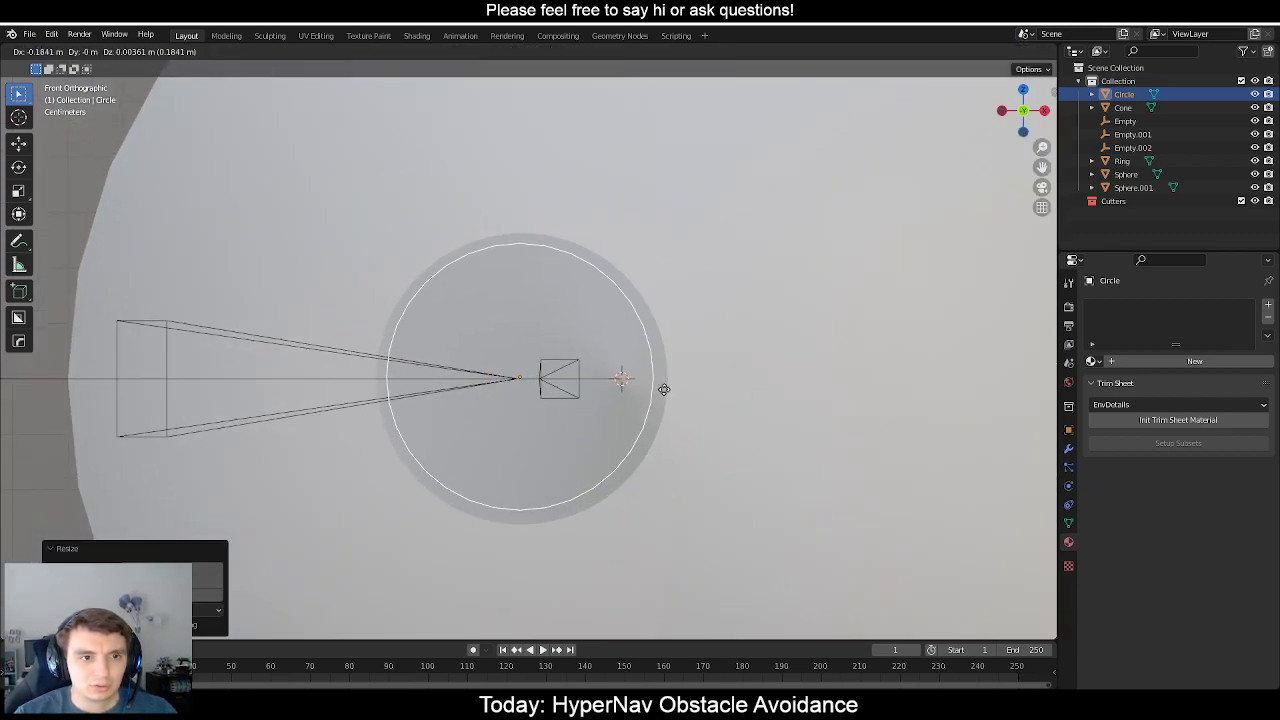
pyautogui.click(683, 394)
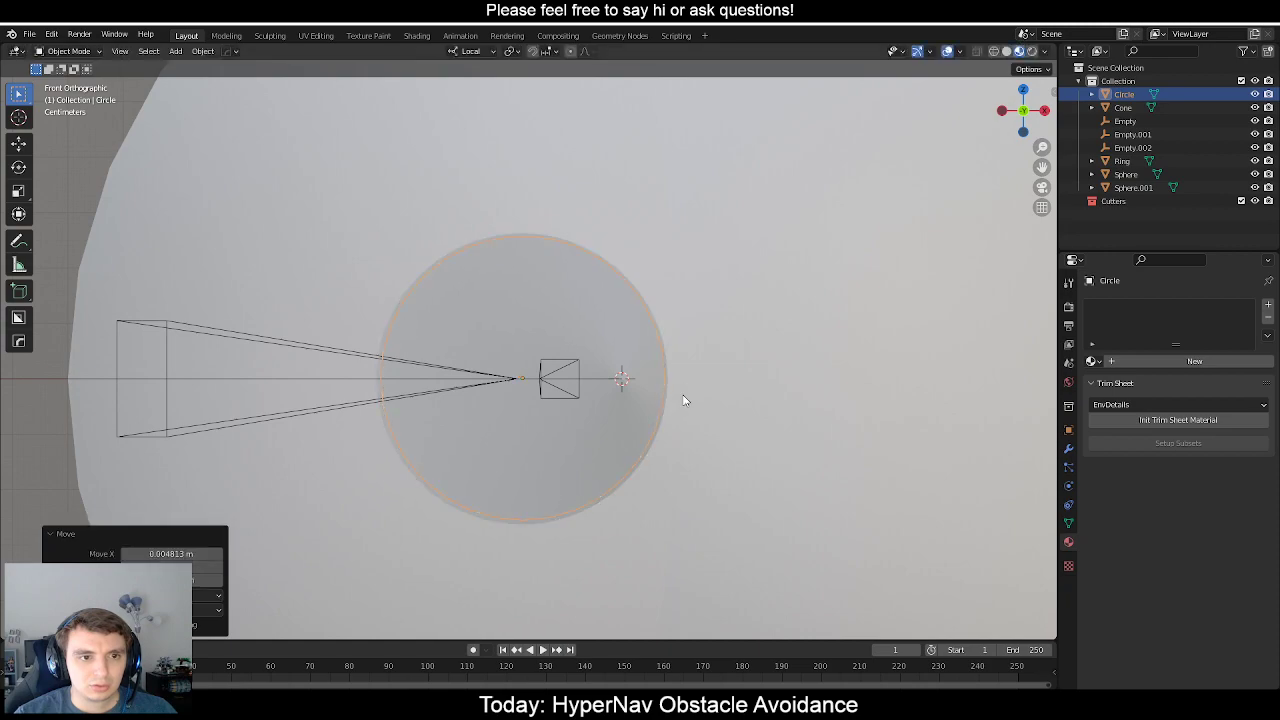
pyautogui.press('s')
pyautogui.click(686, 394)
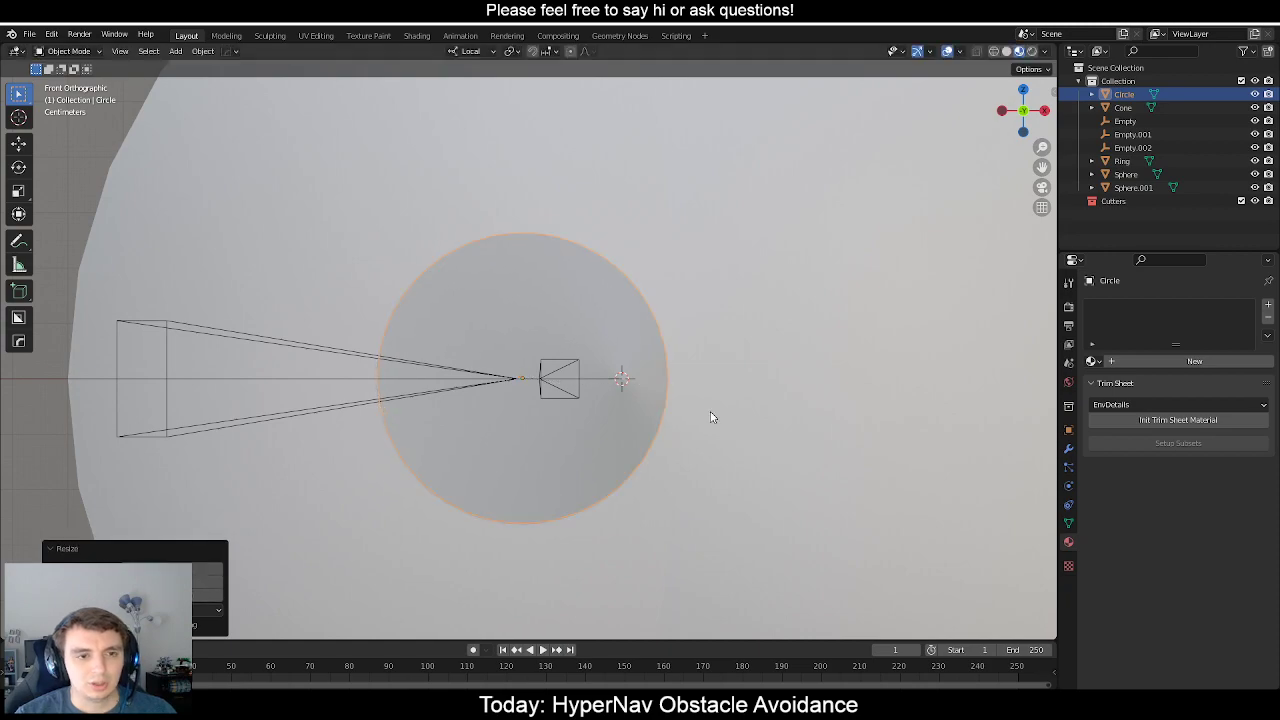
# Compare the circle with the Ring patch on the large sphere in perspective and front orthographic views.
pyautogui.keyDown('shift'); pyautogui.moveTo(690, 392); pyautogui.dragTo(700, 395, button='middle'); pyautogui.keyUp('shift')
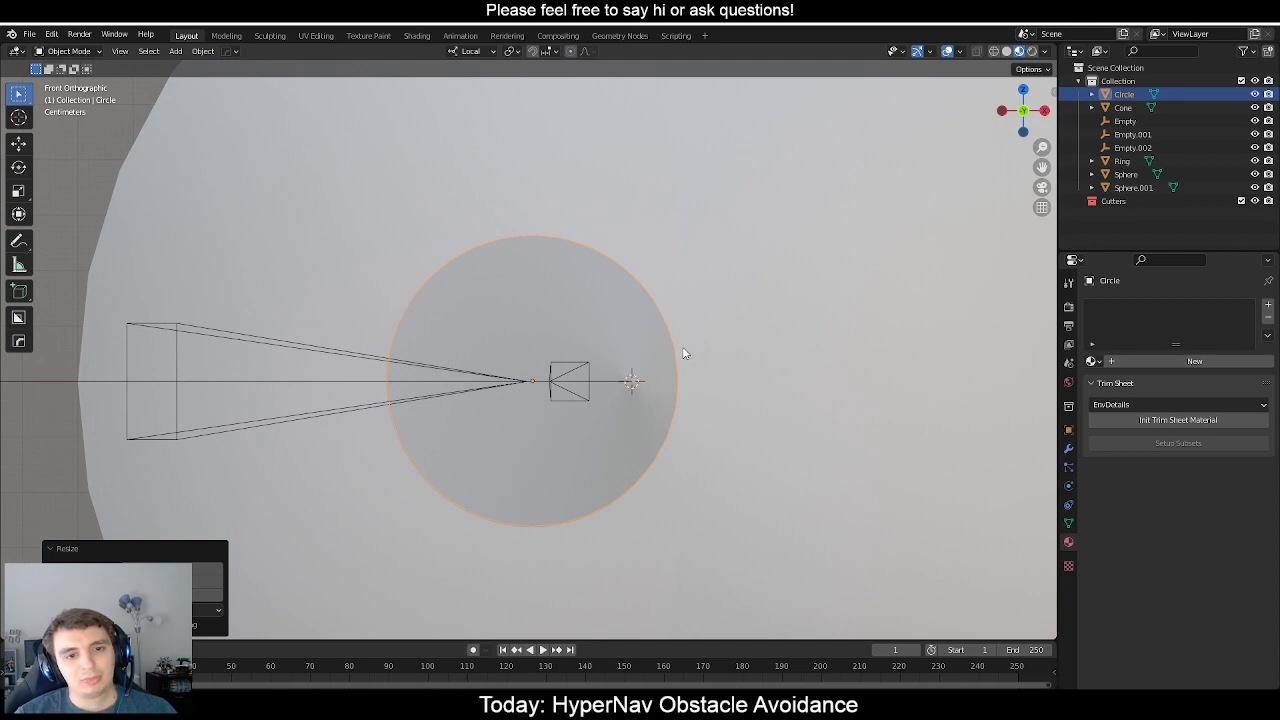
pyautogui.scroll(-6, 684, 353)
pyautogui.scroll(3, 663, 297)
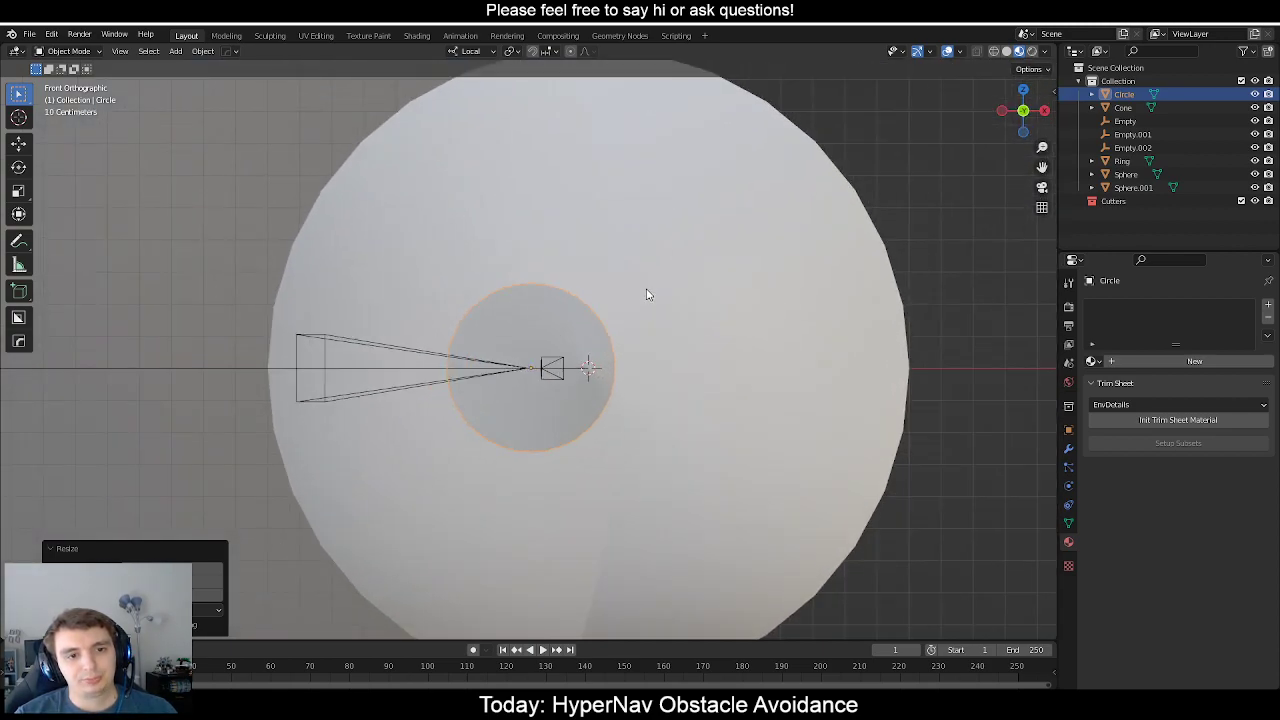
pyautogui.moveTo(645, 291); pyautogui.dragTo(574, 379, button='middle')
pyautogui.moveTo(533, 373); pyautogui.dragTo(586, 417, button='middle')
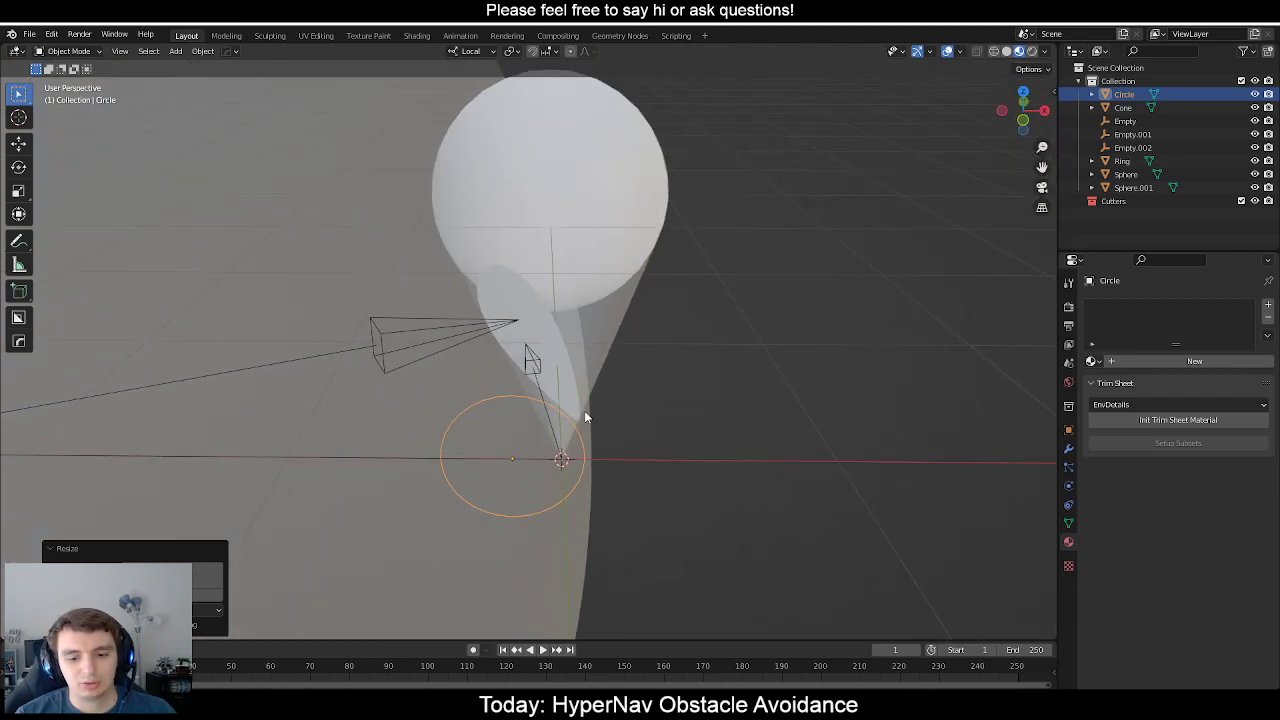
pyautogui.press('KP_3')
pyautogui.press('KP_1')
pyautogui.scroll(3, 590, 400)
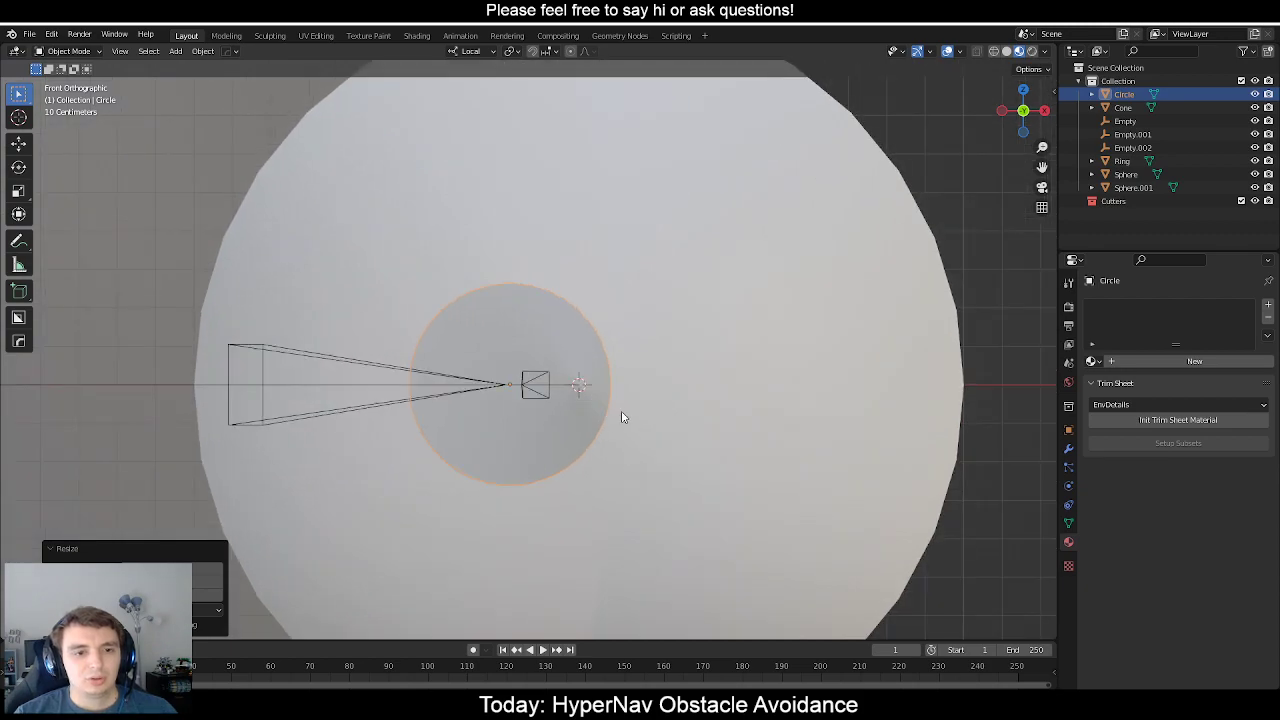
pyautogui.moveTo(621, 416); pyautogui.dragTo(574, 322, button='middle')
pyautogui.press('KP_1')
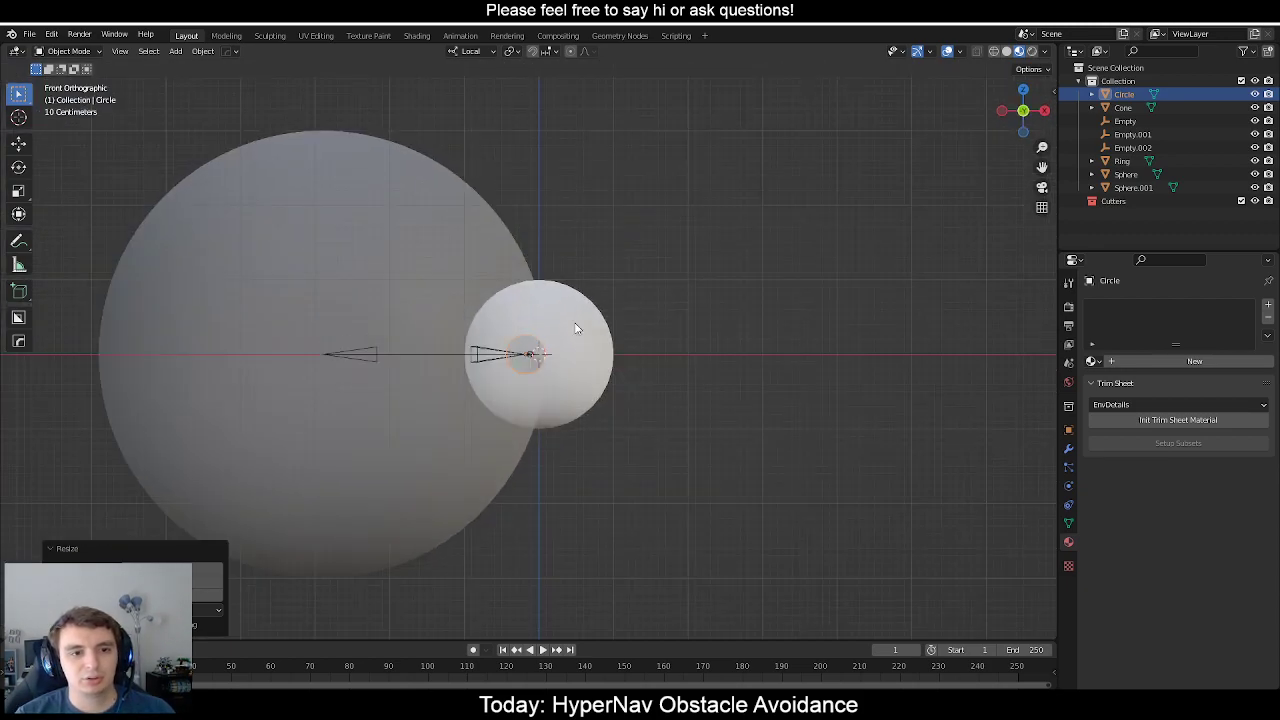
# Examine up close how the circle's outline and centre line up with the Ring patch and arrow tip in front view.
pyautogui.scroll(6, 573, 319)
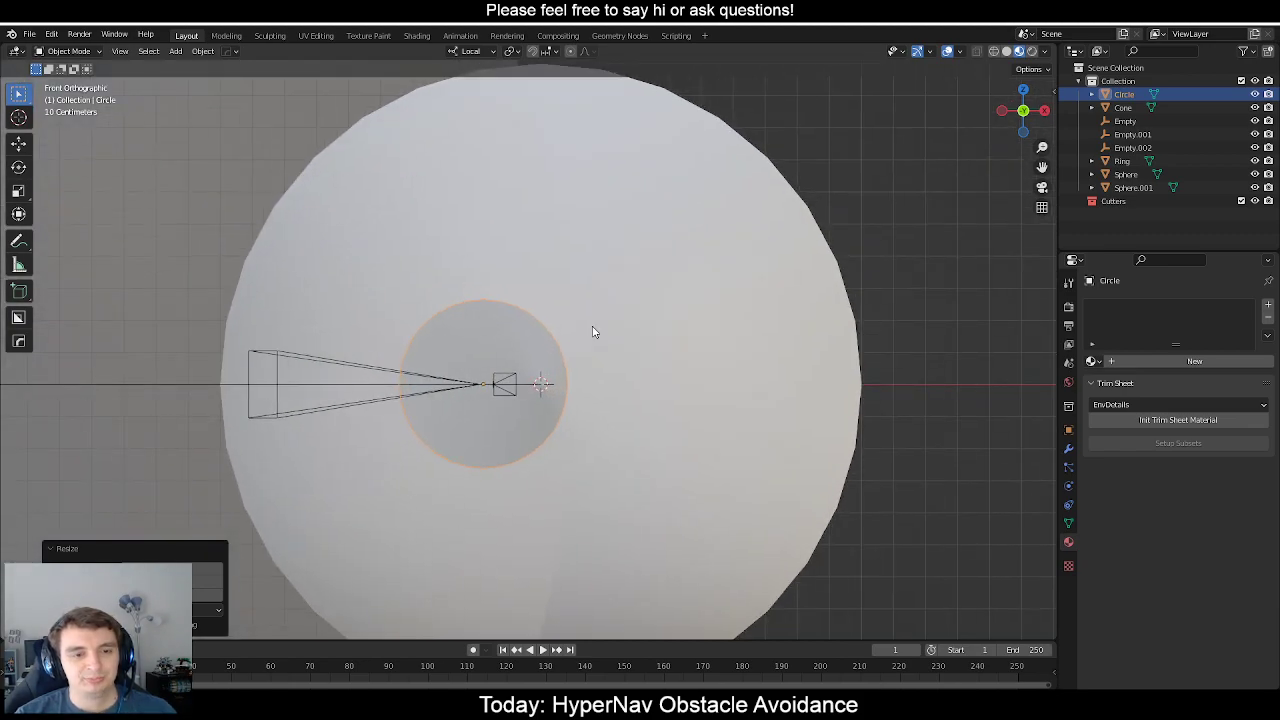
pyautogui.scroll(4, 513, 337)
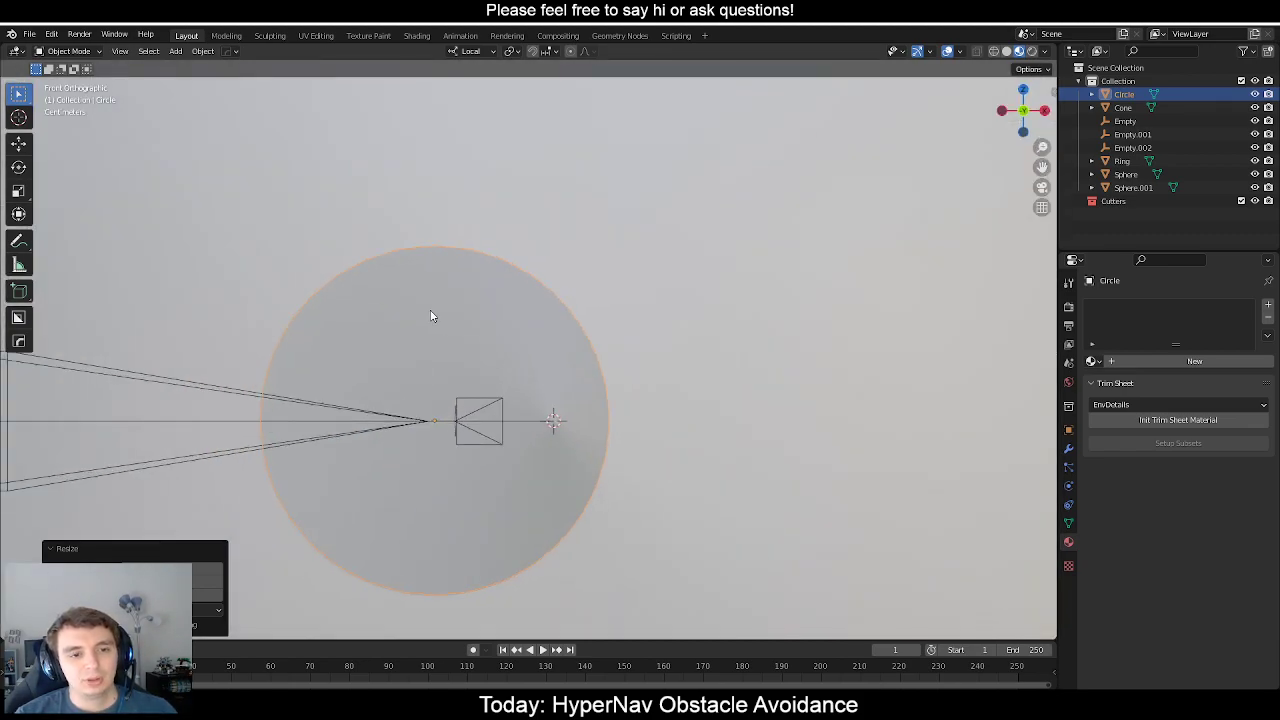
pyautogui.scroll(-2, 431, 316)
pyautogui.keyDown('shift'); pyautogui.moveTo(431, 331); pyautogui.dragTo(560, 294, button='middle'); pyautogui.keyUp('shift')
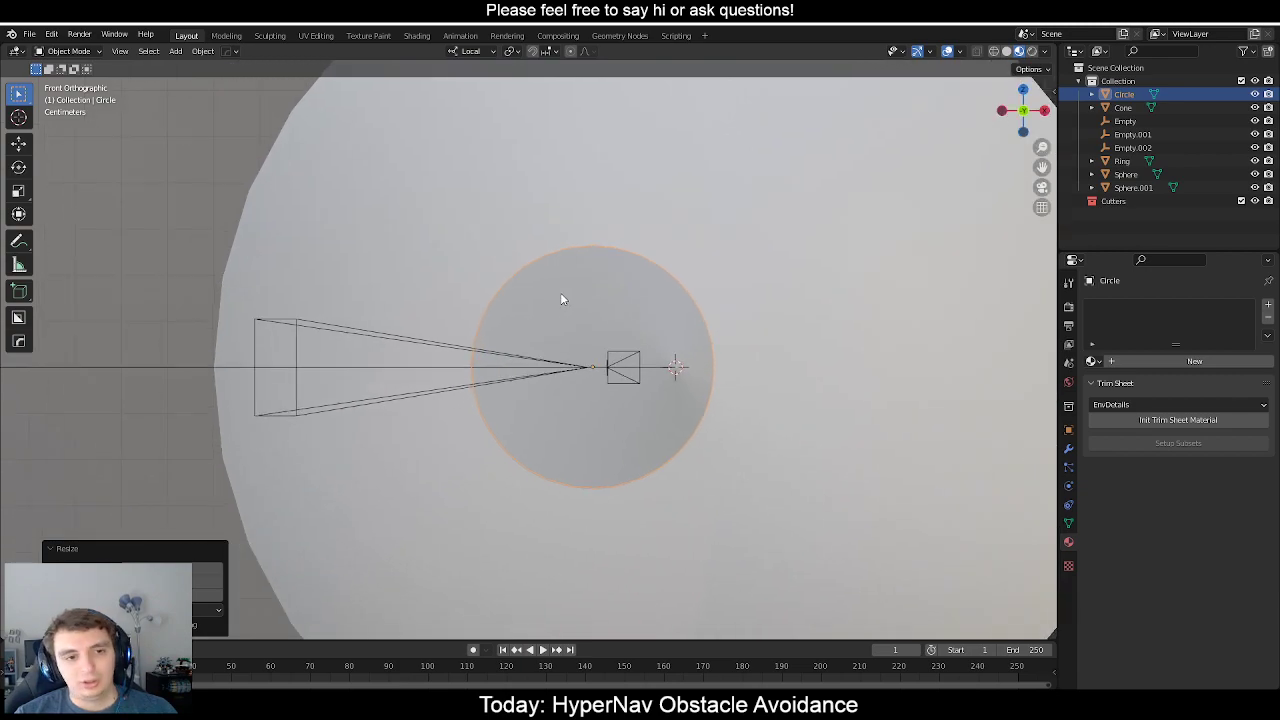
pyautogui.scroll(-1, 560, 294)
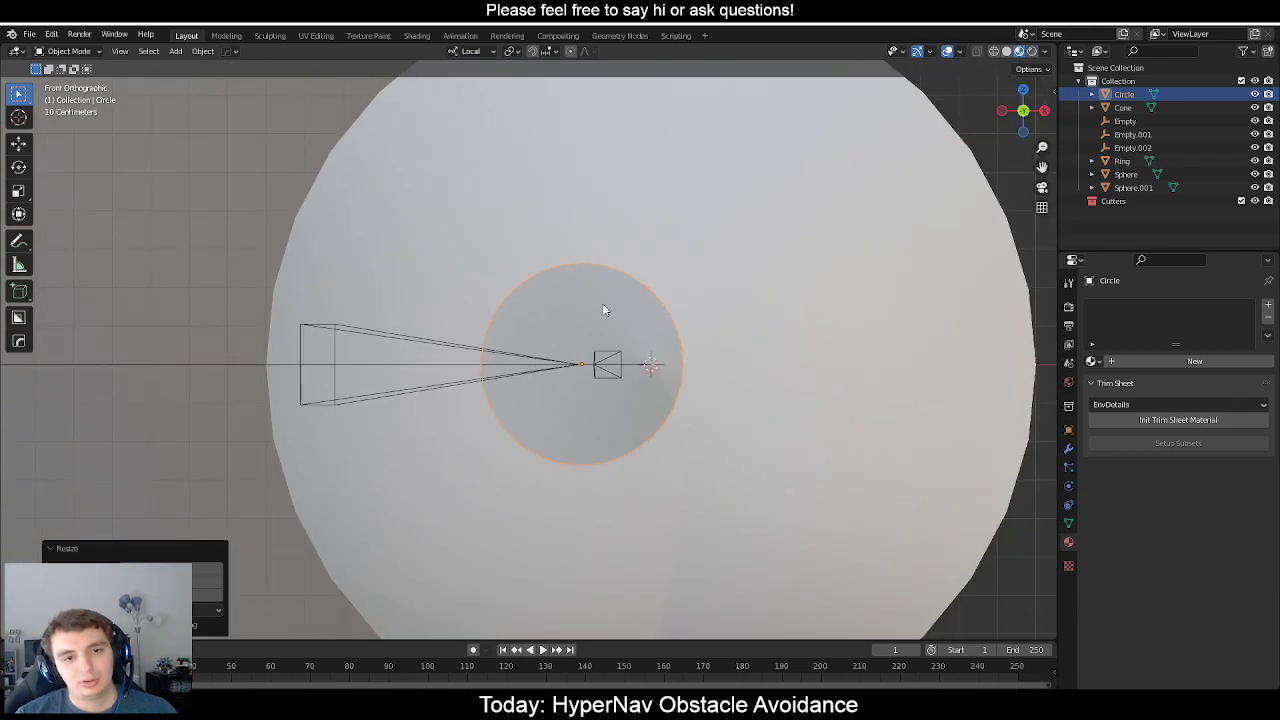
pyautogui.scroll(-6, 578, 296)
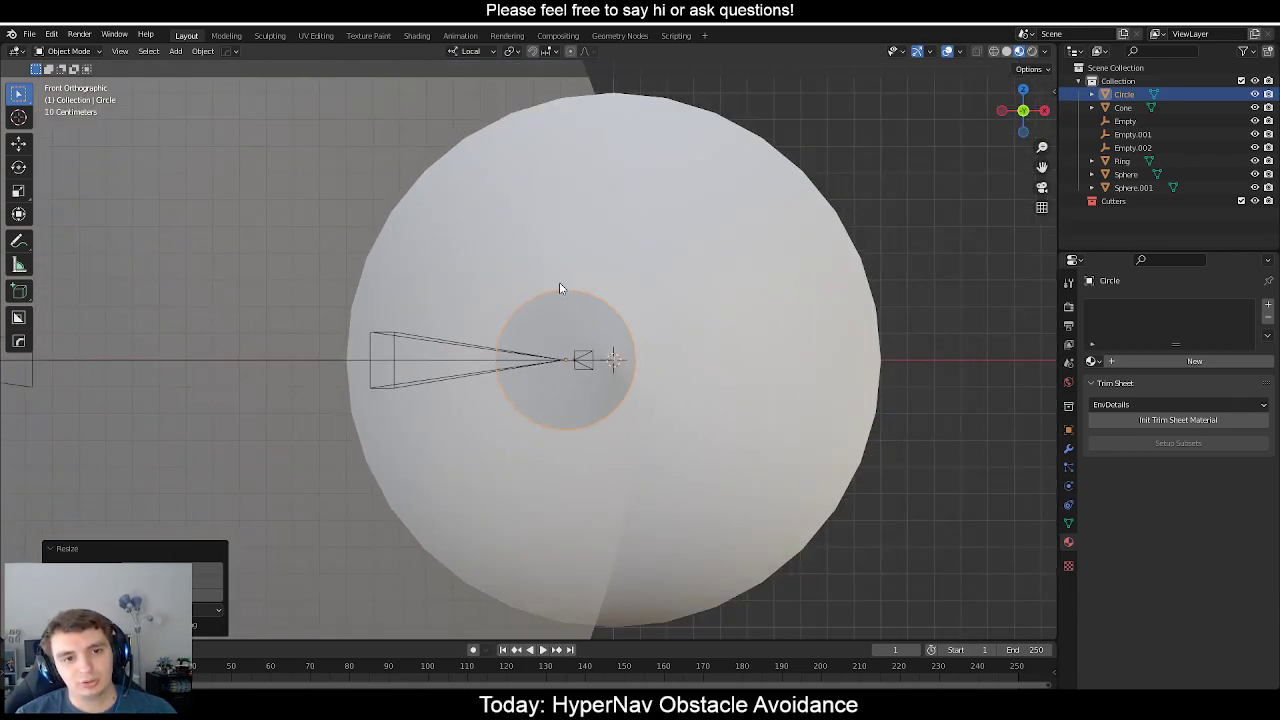
pyautogui.scroll(6, 593, 372)
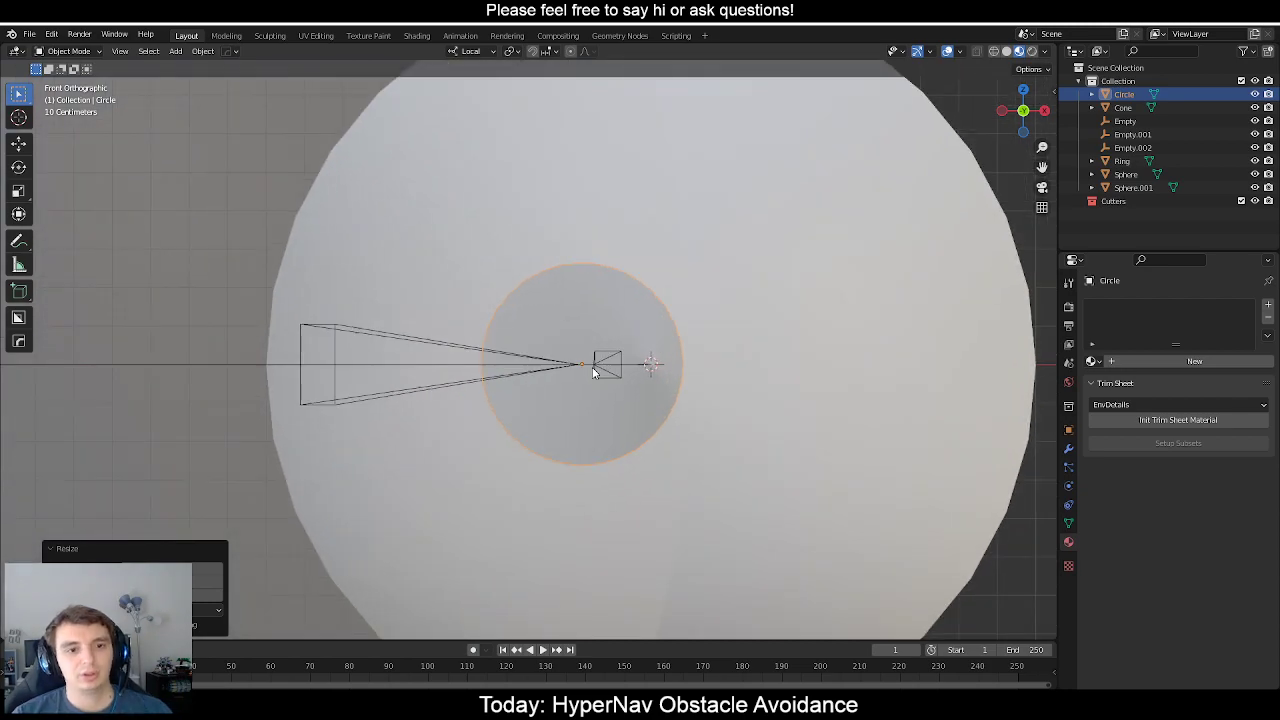
pyautogui.keyDown('shift'); pyautogui.moveTo(645, 320); pyautogui.dragTo(574, 293, button='middle'); pyautogui.keyUp('shift')
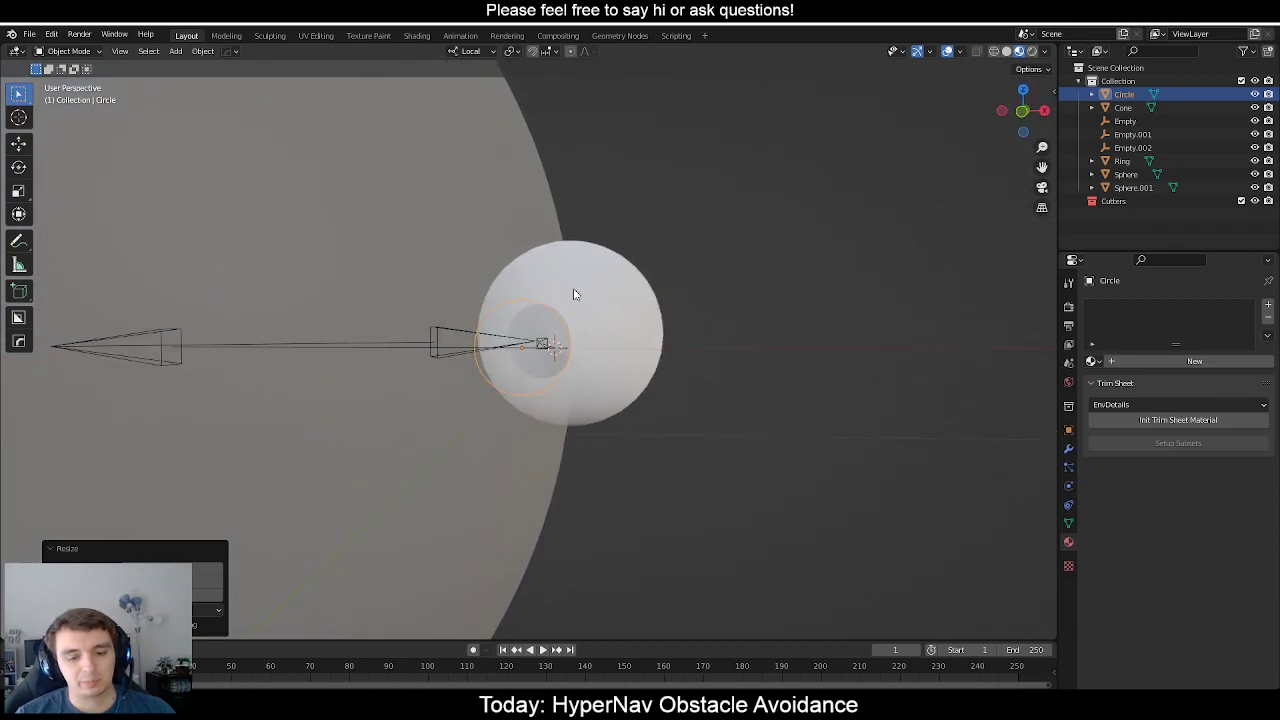
pyautogui.press('KP_1')
pyautogui.scroll(3, 553, 288)
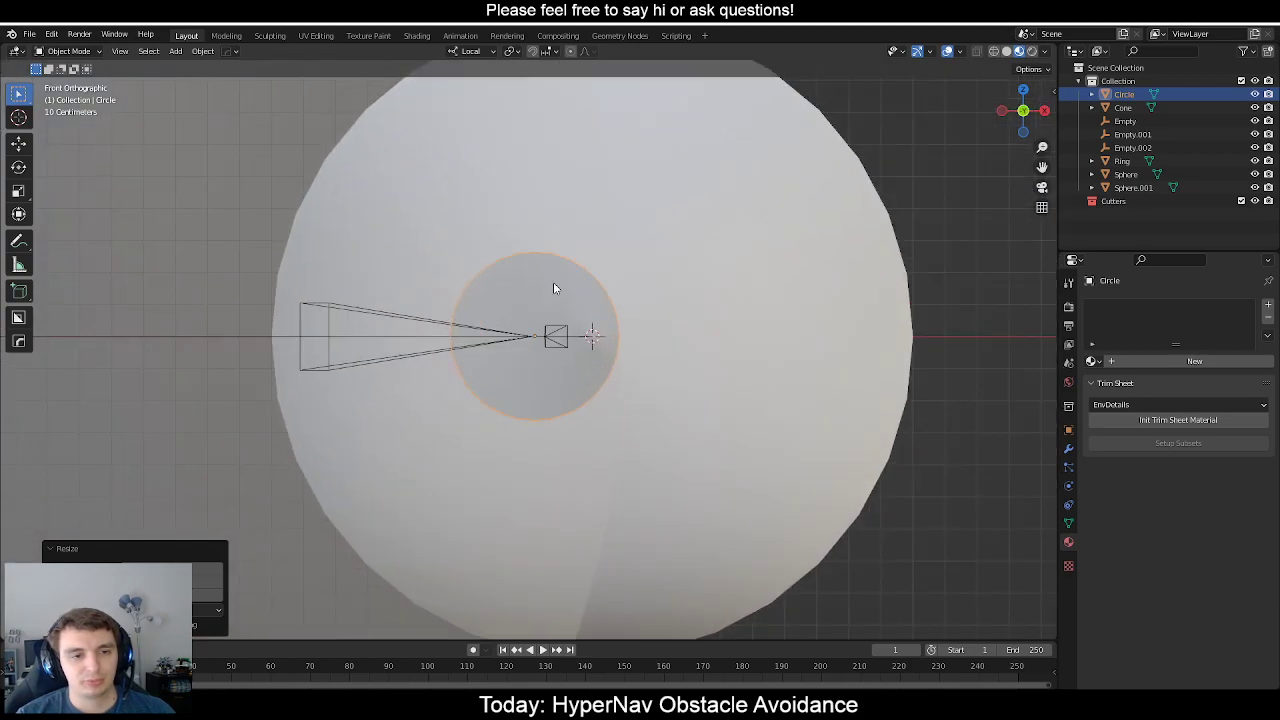
pyautogui.scroll(4, 553, 288)
pyautogui.scroll(-1, 534, 292)
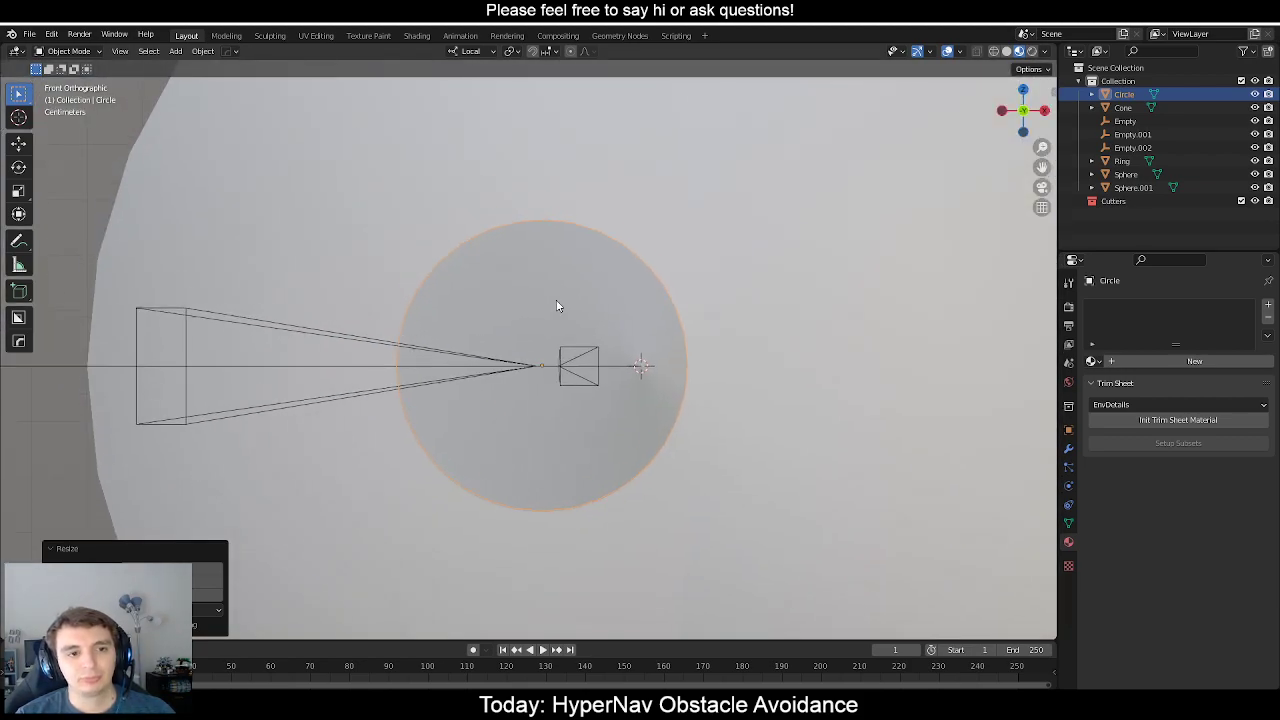
pyautogui.keyDown('shift'); pyautogui.moveTo(557, 306); pyautogui.dragTo(569, 325, button='middle'); pyautogui.keyUp('shift')
pyautogui.scroll(-5, 533, 395)
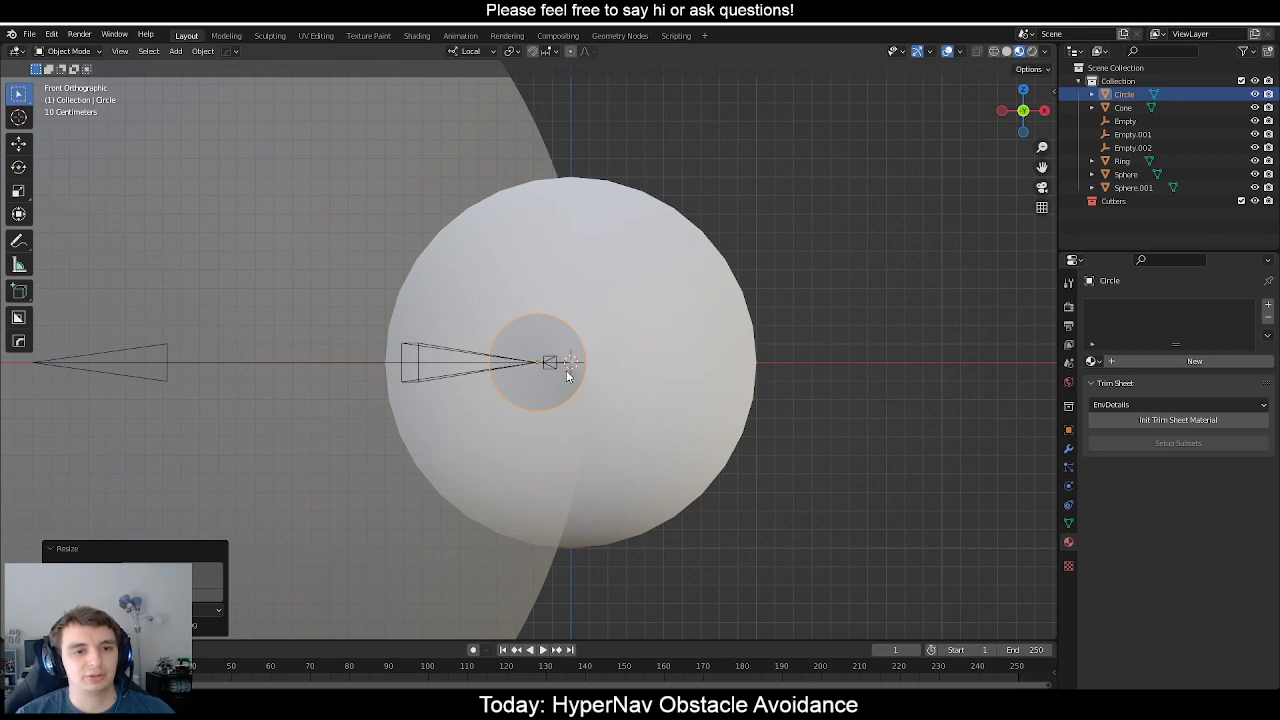
# Examine the circle, cone and arrows from above, from the front and from the right side.
pyautogui.scroll(-3, 566, 370)
pyautogui.moveTo(566, 370); pyautogui.dragTo(551, 439, button='middle')
pyautogui.scroll(4, 566, 448)
pyautogui.scroll(2, 537, 480)
pyautogui.scroll(-2, 534, 461)
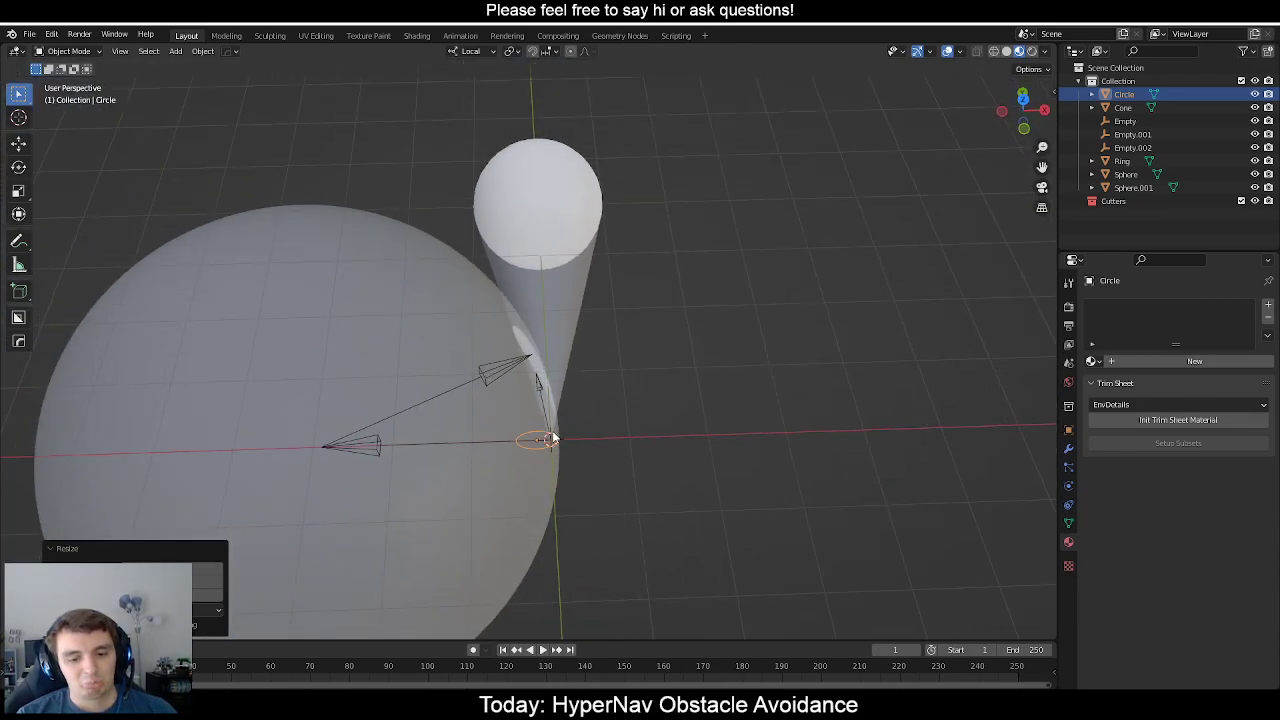
pyautogui.press('KP_1')
pyautogui.scroll(3, 529, 370)
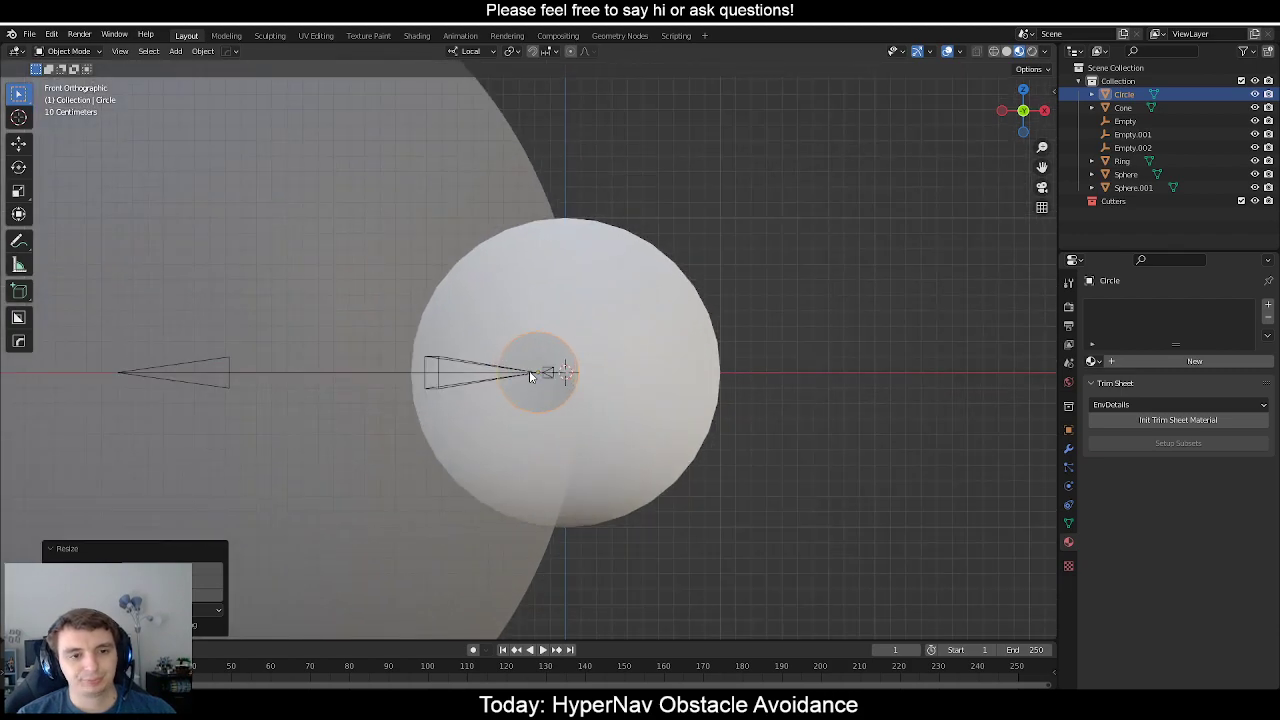
pyautogui.moveTo(516, 298)
pyautogui.mouseDown(button='middle')
pyautogui.moveTo(524, 331)
pyautogui.moveTo(514, 322)
pyautogui.moveTo(527, 319)
pyautogui.mouseUp(button='middle')
pyautogui.scroll(-5, 516, 325)
pyautogui.press('KP_3')
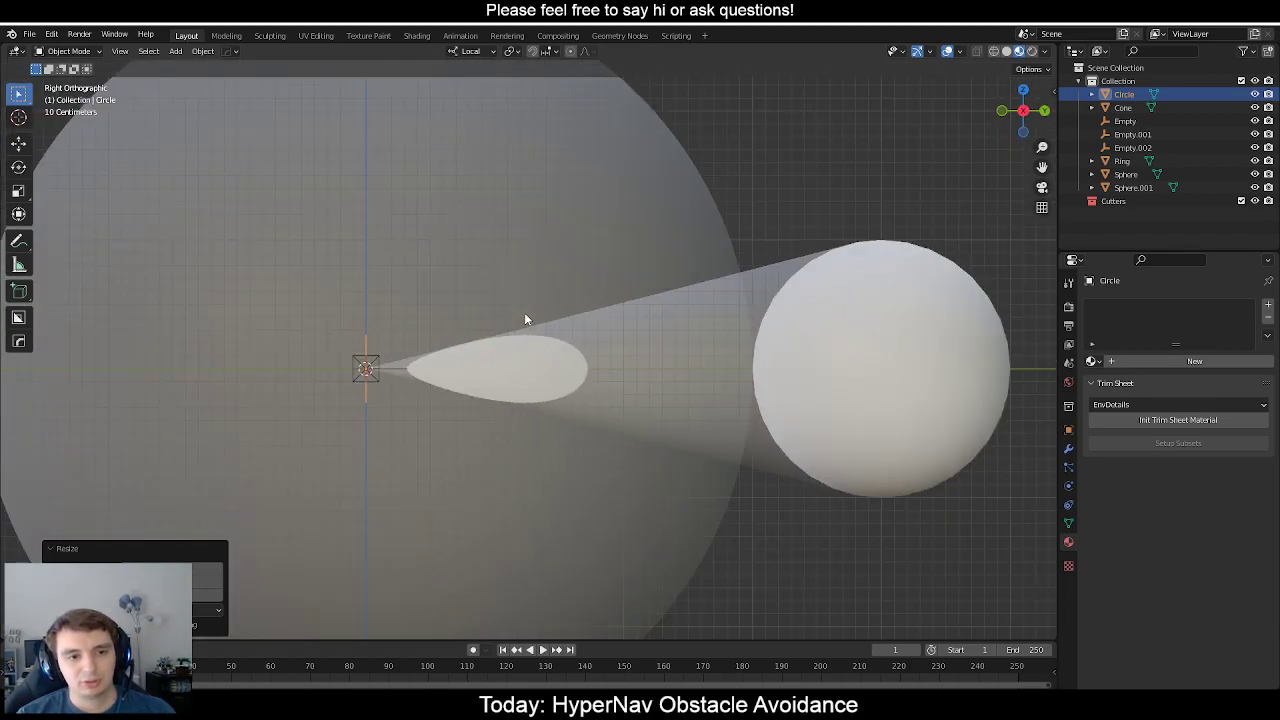
pyautogui.press('KP_1')
pyautogui.scroll(4, 496, 342)
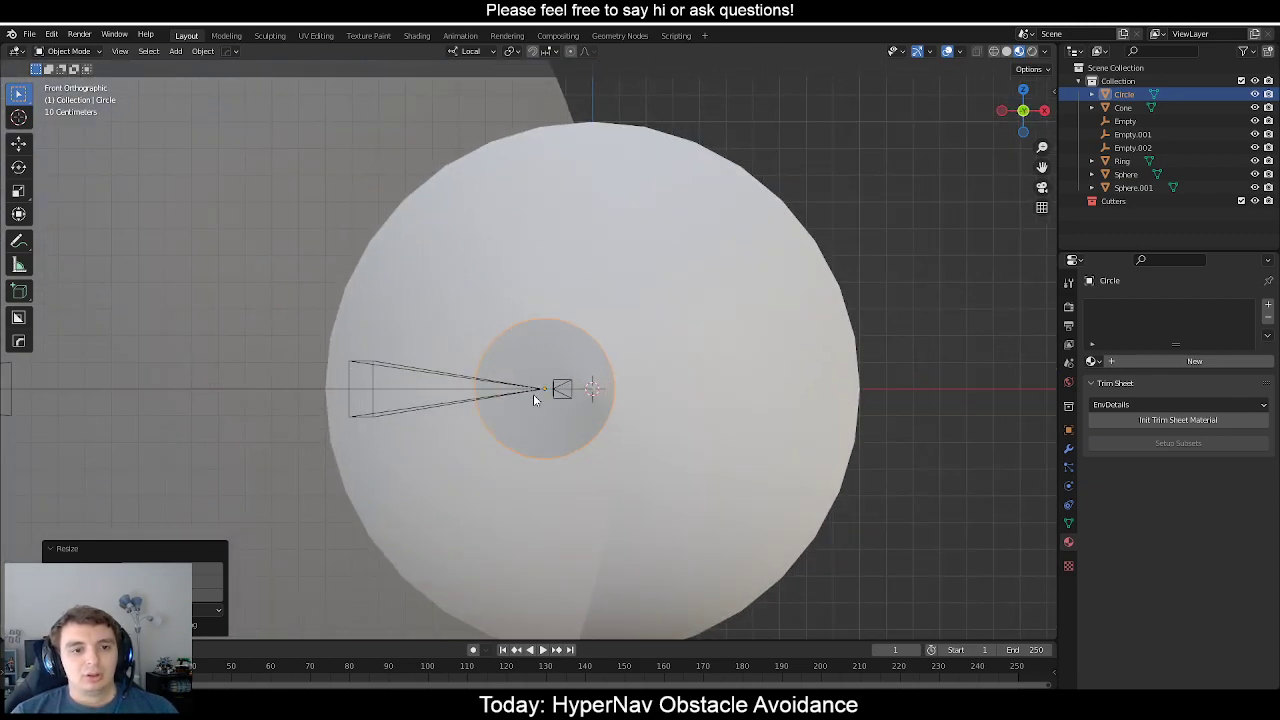
pyautogui.keyDown('shift'); pyautogui.moveTo(515, 398); pyautogui.dragTo(526, 385, button='middle'); pyautogui.keyUp('shift')
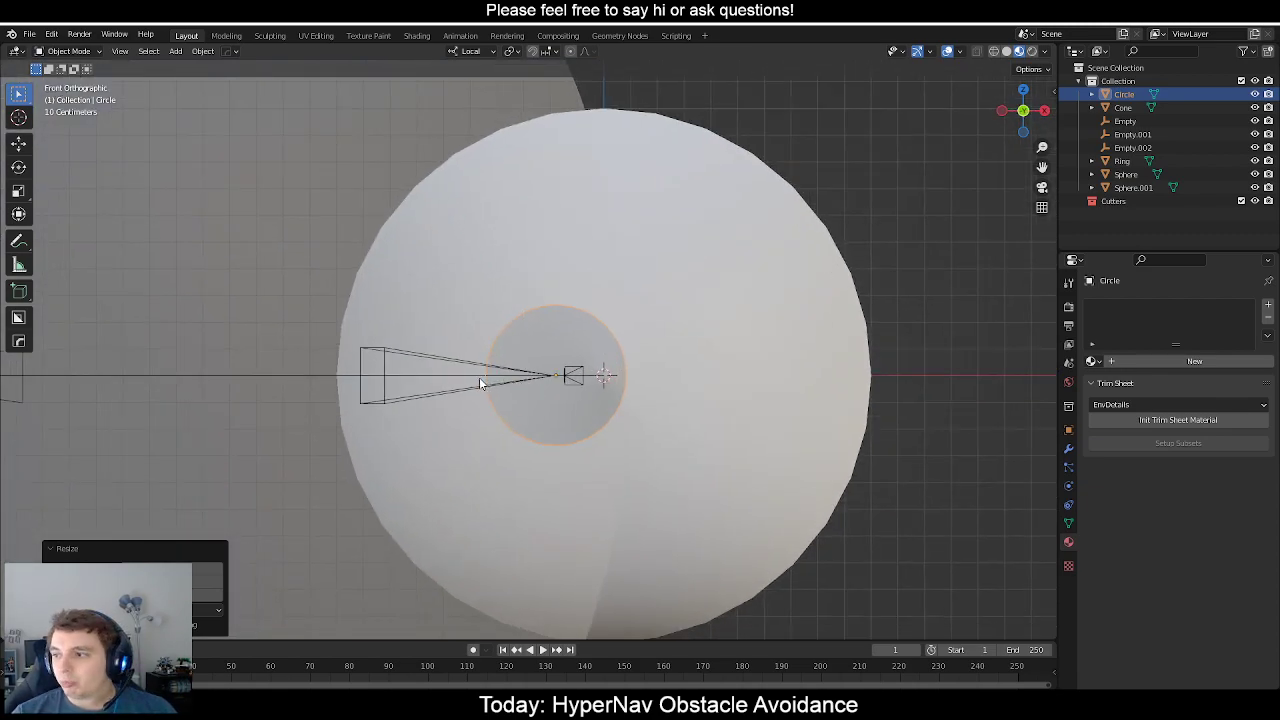
# Inspect the circle's position relative to the cone's apex and the Ring patch, alternating between front and angled perspective views.
pyautogui.scroll(2, 549, 383)
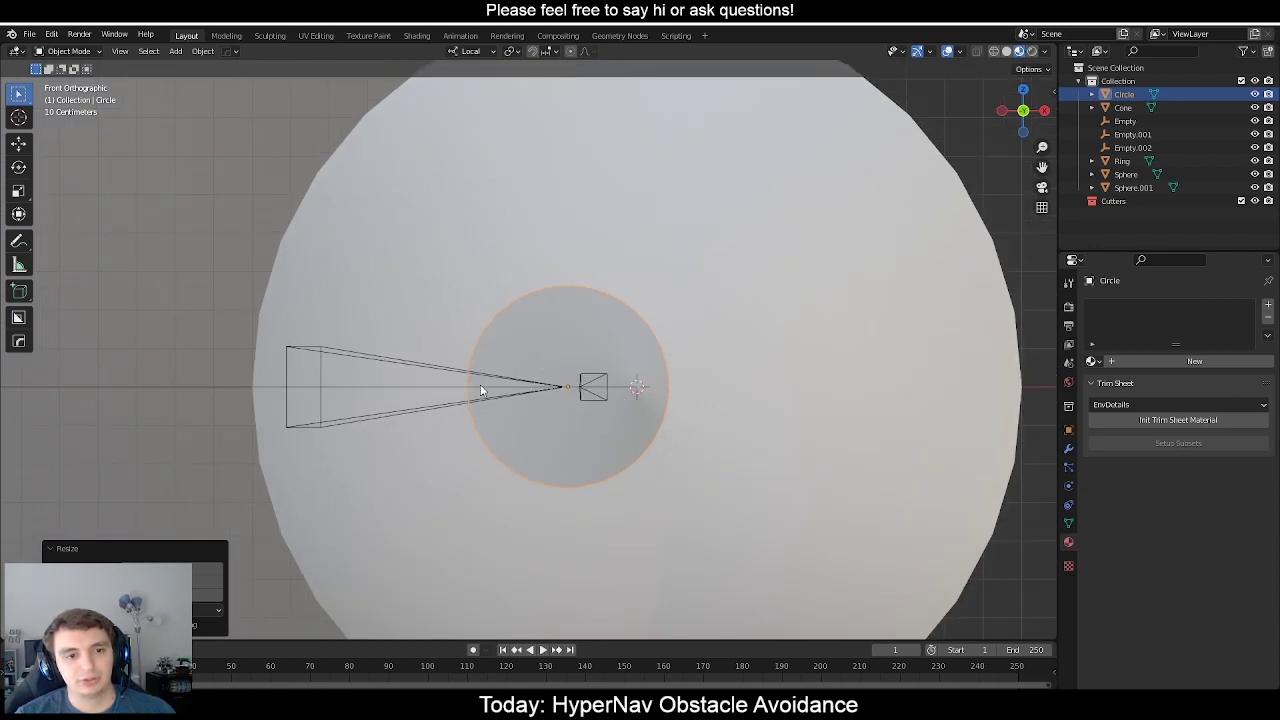
pyautogui.moveTo(481, 390); pyautogui.dragTo(560, 287, button='middle')
pyautogui.press('KP_1')
pyautogui.scroll(5, 560, 289)
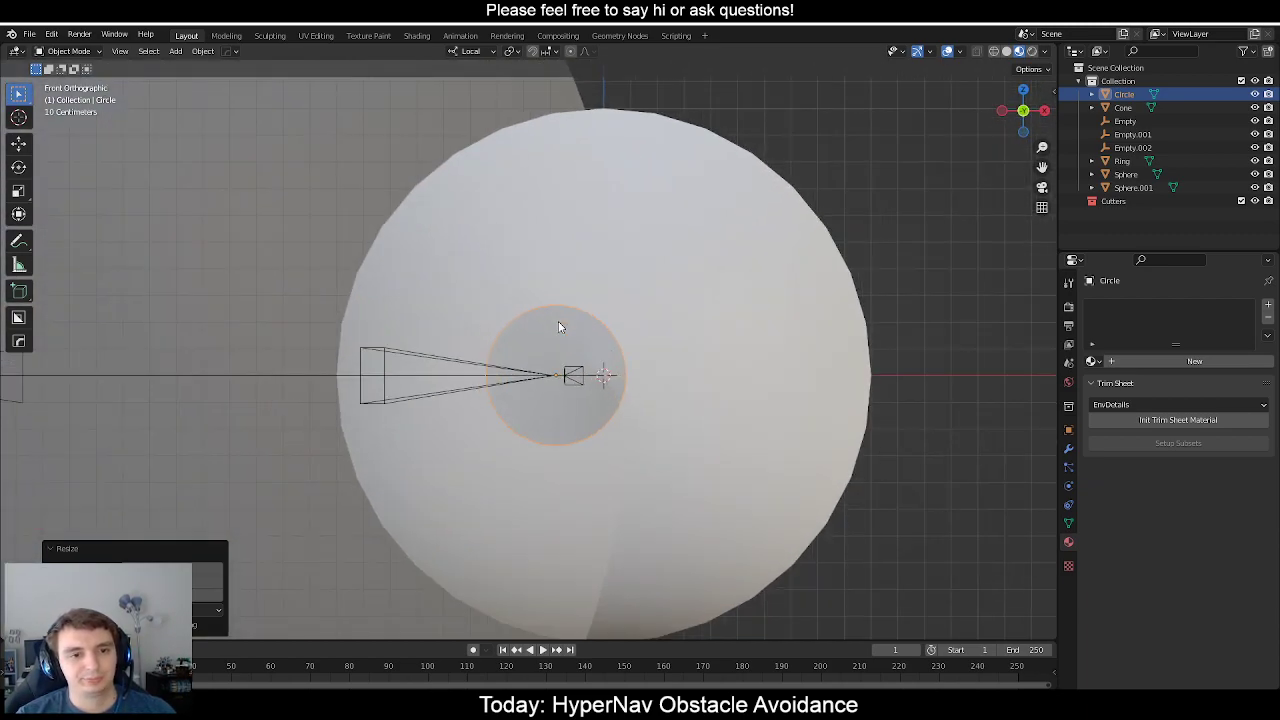
pyautogui.scroll(-4, 560, 368)
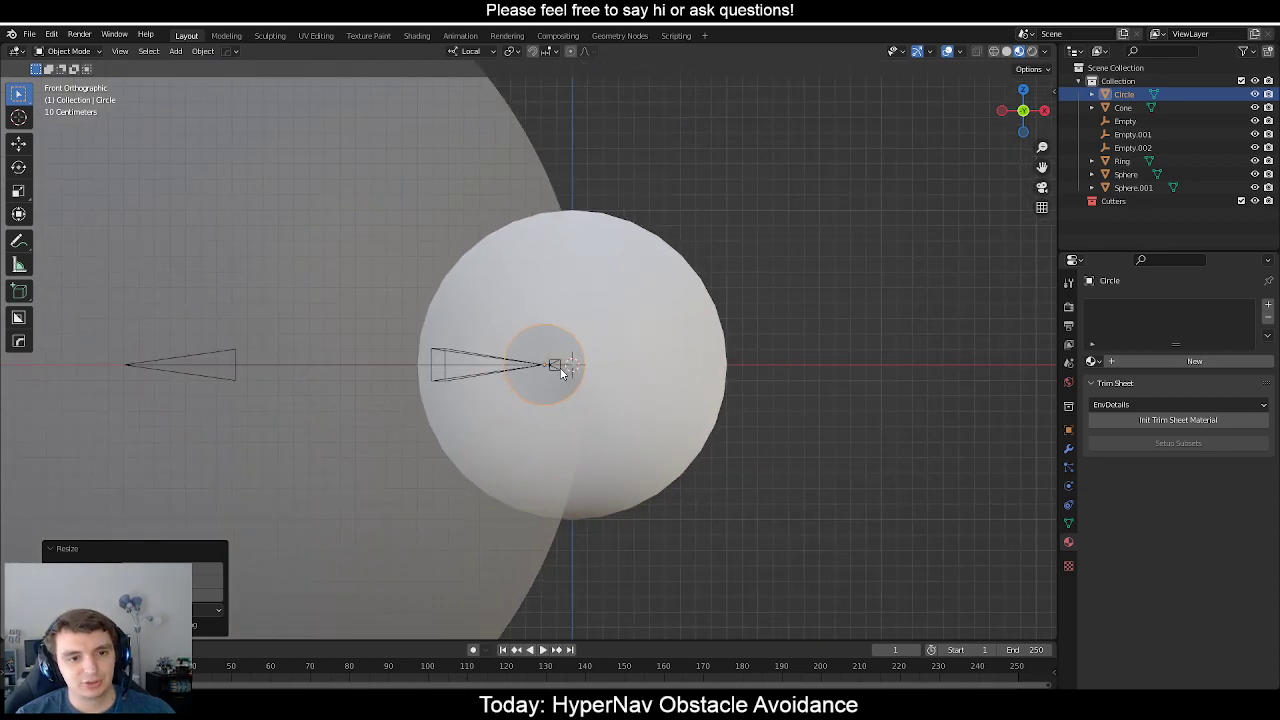
pyautogui.scroll(6, 552, 384)
pyautogui.moveTo(581, 411); pyautogui.dragTo(696, 432, button='middle')
pyautogui.press('KP_1')
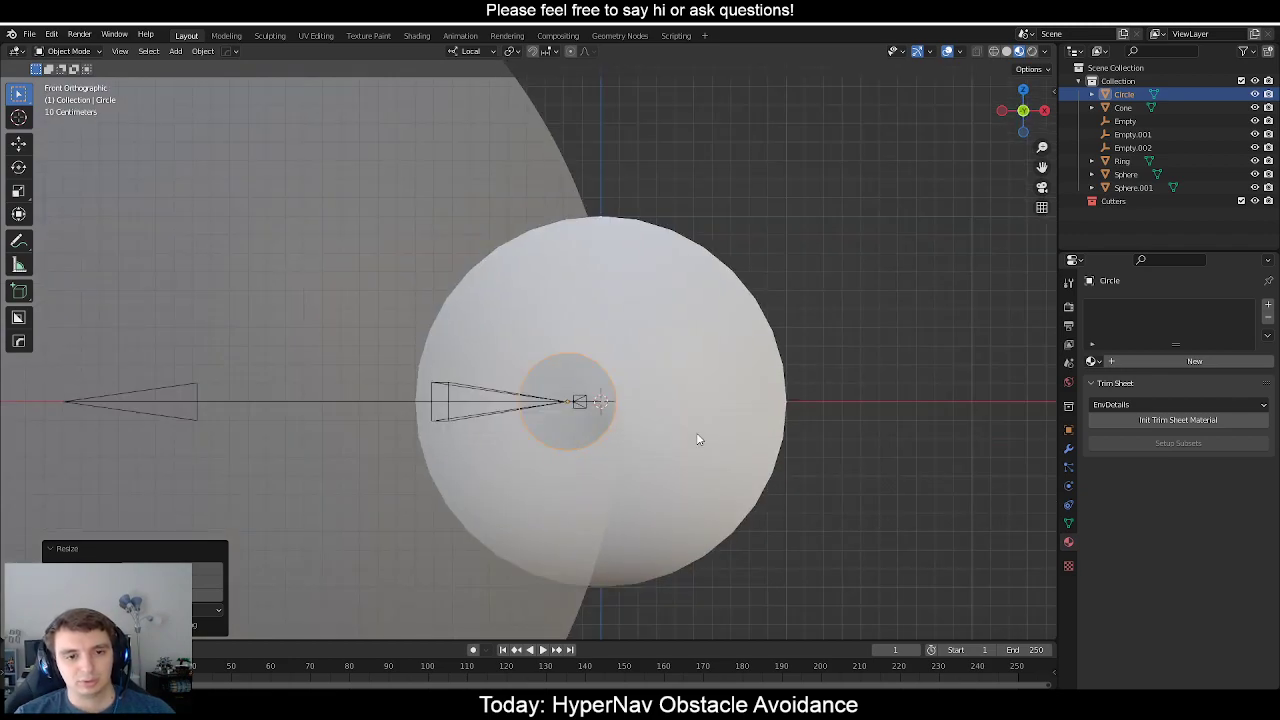
pyautogui.moveTo(698, 439); pyautogui.dragTo(650, 424, button='middle')
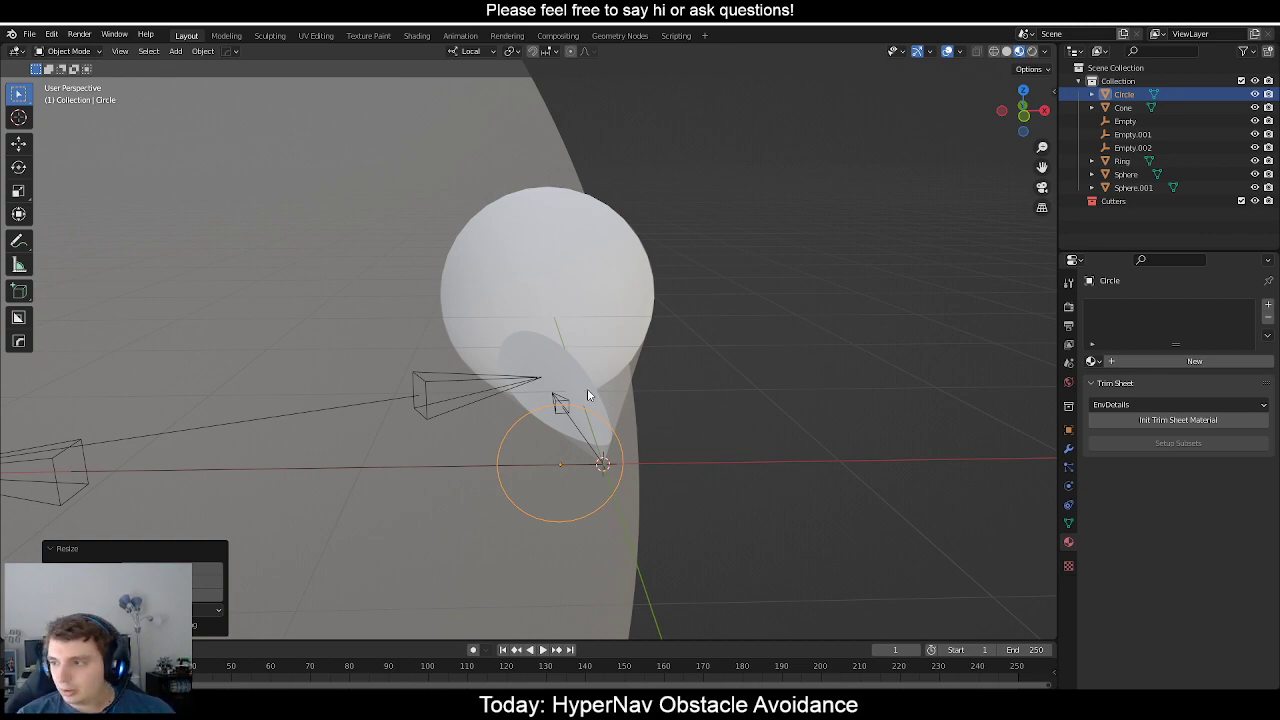
pyautogui.scroll(-3, 560, 382)
pyautogui.moveTo(556, 380); pyautogui.dragTo(490, 468, button='middle')
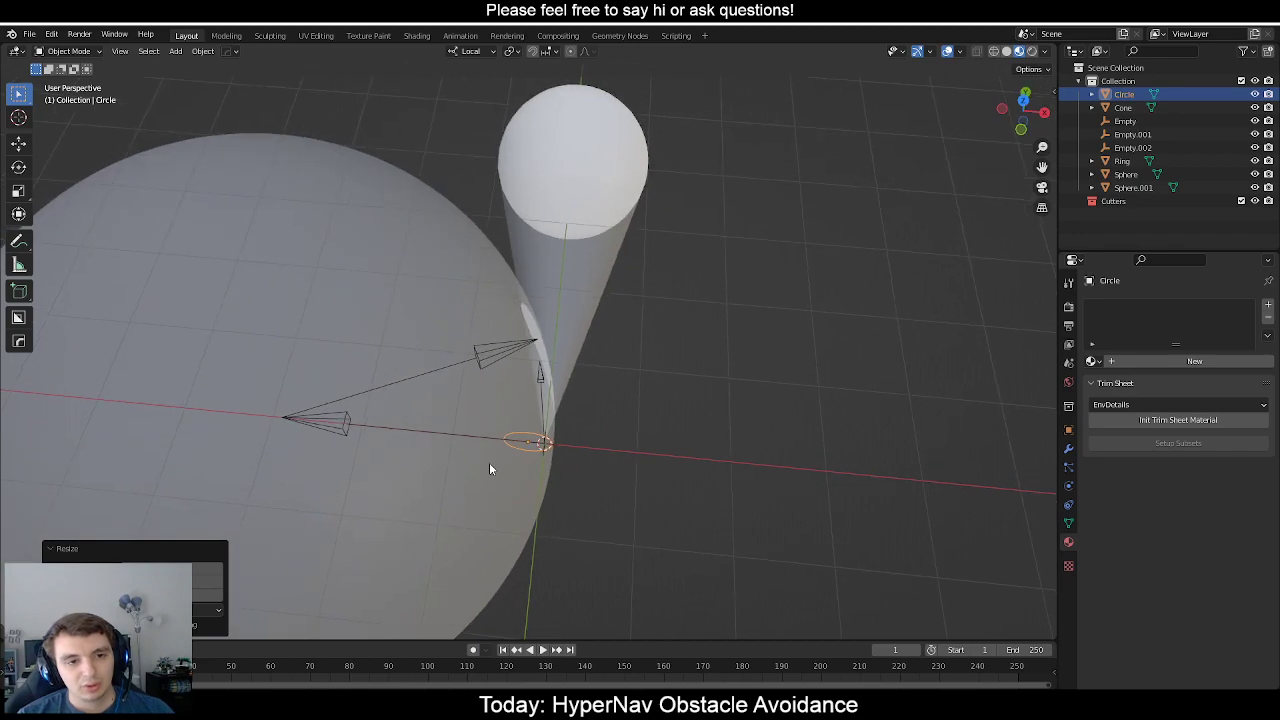
# Examine the Ring patch, circle and arrows around the cone's apex from several angles, including right and front views.
pyautogui.scroll(1, 490, 470)
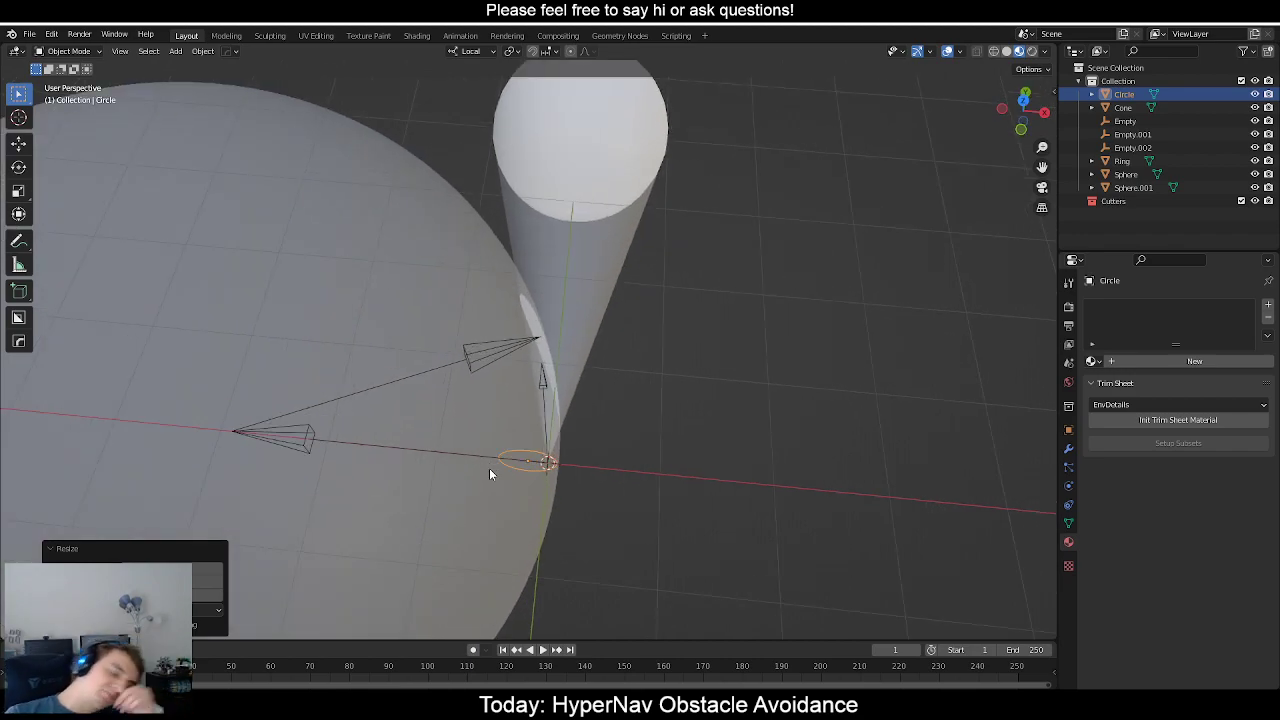
pyautogui.moveTo(489, 468); pyautogui.dragTo(525, 392, button='middle')
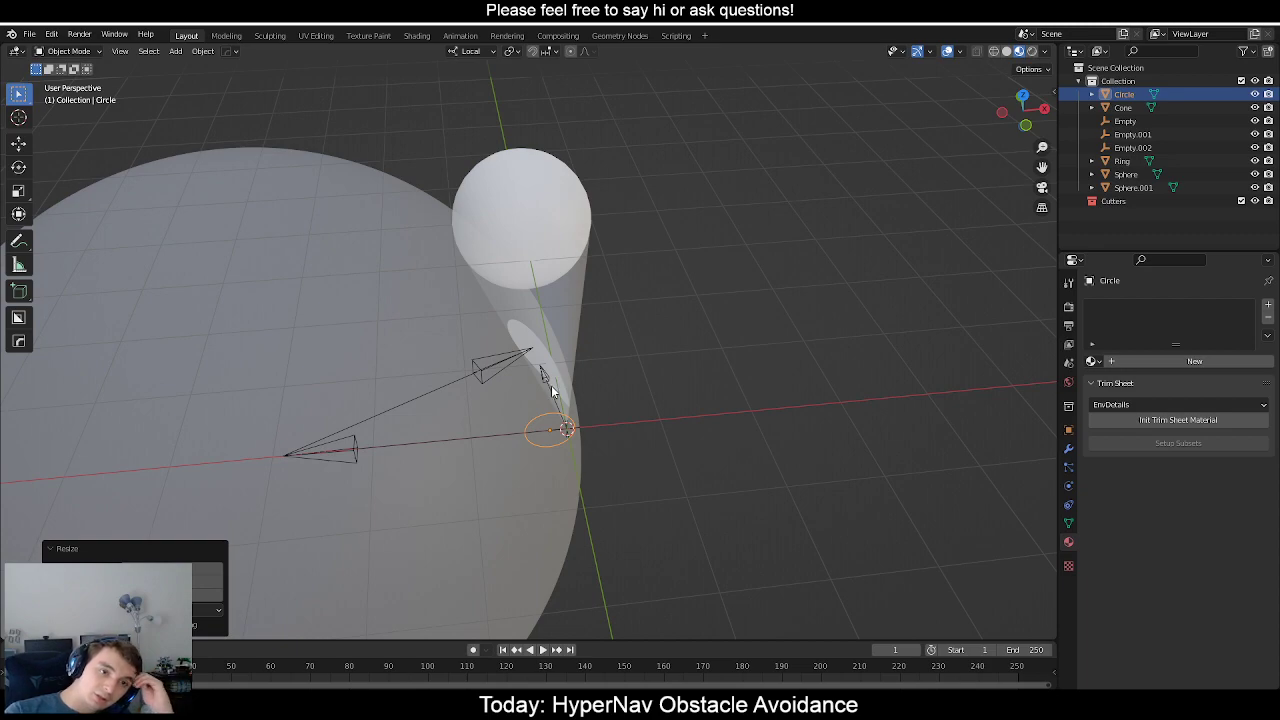
pyautogui.moveTo(575, 430); pyautogui.dragTo(517, 436, button='middle')
pyautogui.scroll(2, 571, 417)
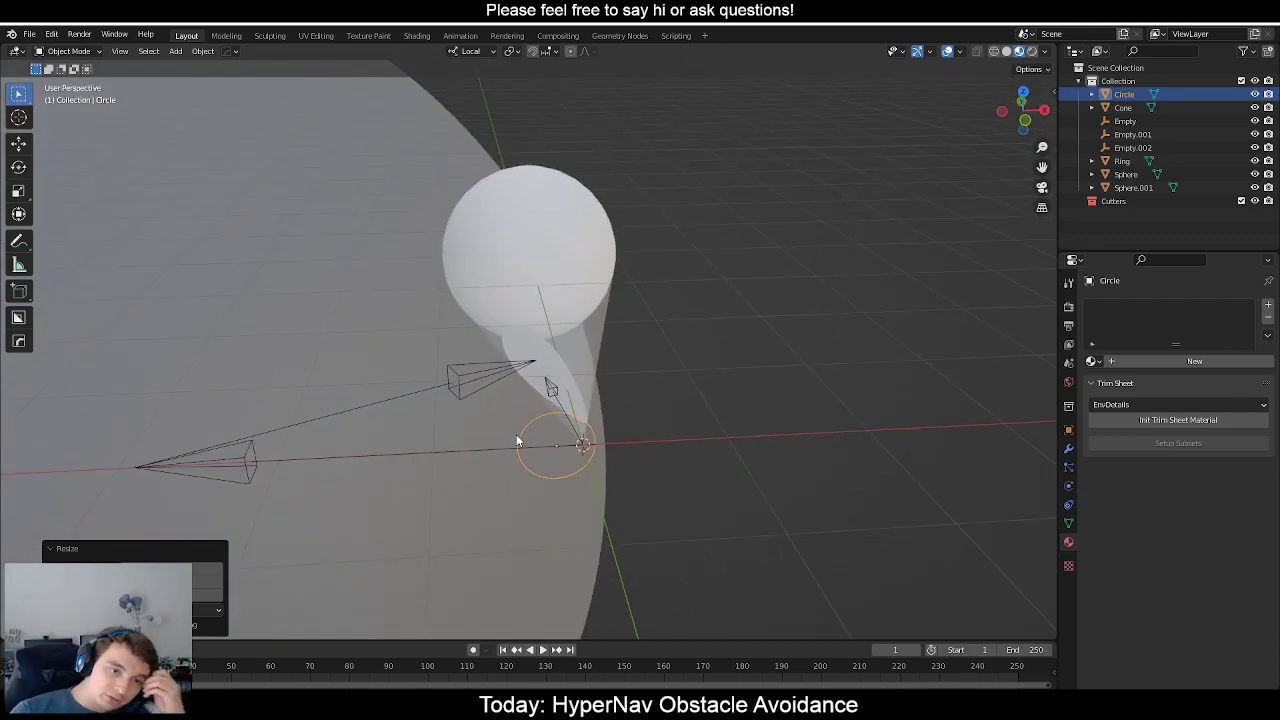
pyautogui.moveTo(609, 477)
pyautogui.mouseDown(button='middle')
pyautogui.moveTo(611, 399)
pyautogui.moveTo(620, 463)
pyautogui.moveTo(605, 485)
pyautogui.moveTo(598, 413)
pyautogui.moveTo(549, 486)
pyautogui.moveTo(516, 486)
pyautogui.moveTo(559, 436)
pyautogui.moveTo(647, 497)
pyautogui.moveTo(443, 374)
pyautogui.moveTo(572, 433)
pyautogui.moveTo(811, 362)
pyautogui.moveTo(820, 371)
pyautogui.moveTo(632, 408)
pyautogui.moveTo(637, 446)
pyautogui.moveTo(603, 443)
pyautogui.moveTo(601, 395)
pyautogui.moveTo(631, 526)
pyautogui.moveTo(610, 561)
pyautogui.moveTo(591, 489)
pyautogui.moveTo(614, 469)
pyautogui.mouseUp(button='middle')
pyautogui.scroll(2, 605, 401)
pyautogui.scroll(1, 614, 466)
pyautogui.click(584, 396)
pyautogui.click(592, 402)
pyautogui.click(820, 371)
pyautogui.scroll(-5, 601, 440)
pyautogui.scroll(-5, 600, 492)
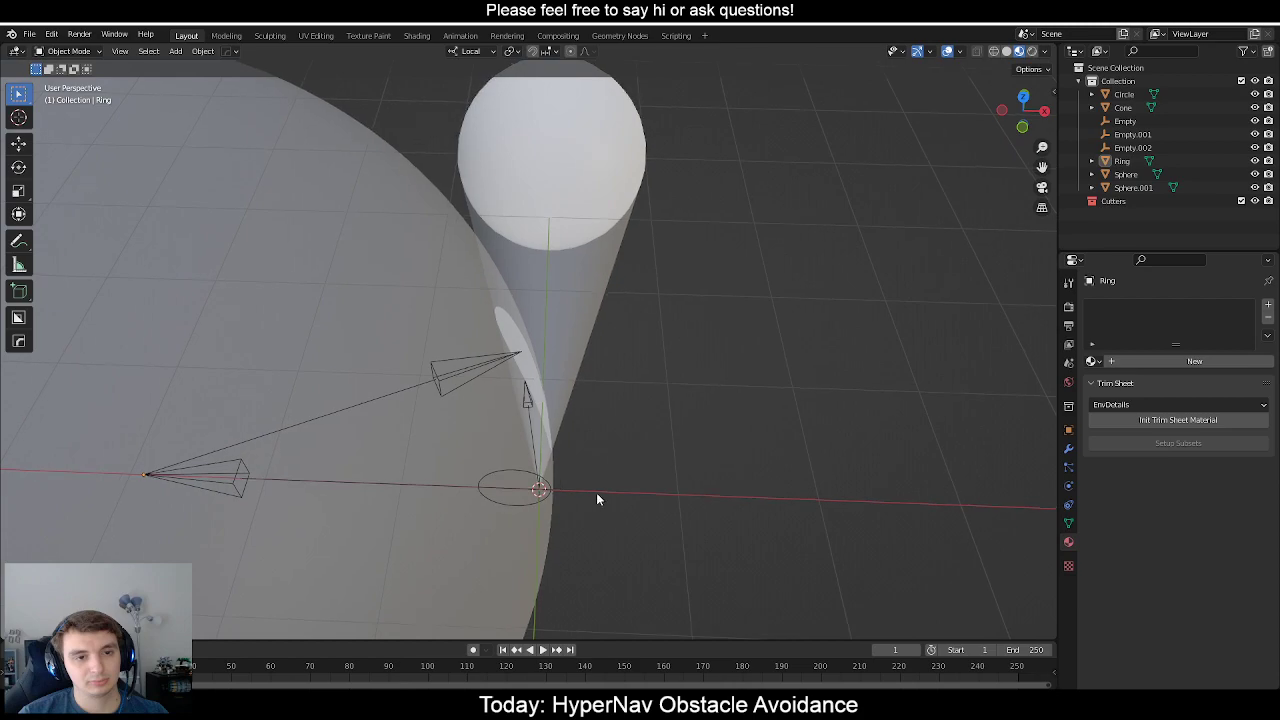
pyautogui.moveTo(586, 511); pyautogui.dragTo(569, 386, button='middle')
pyautogui.press('KP_3')
pyautogui.press('KP_1')
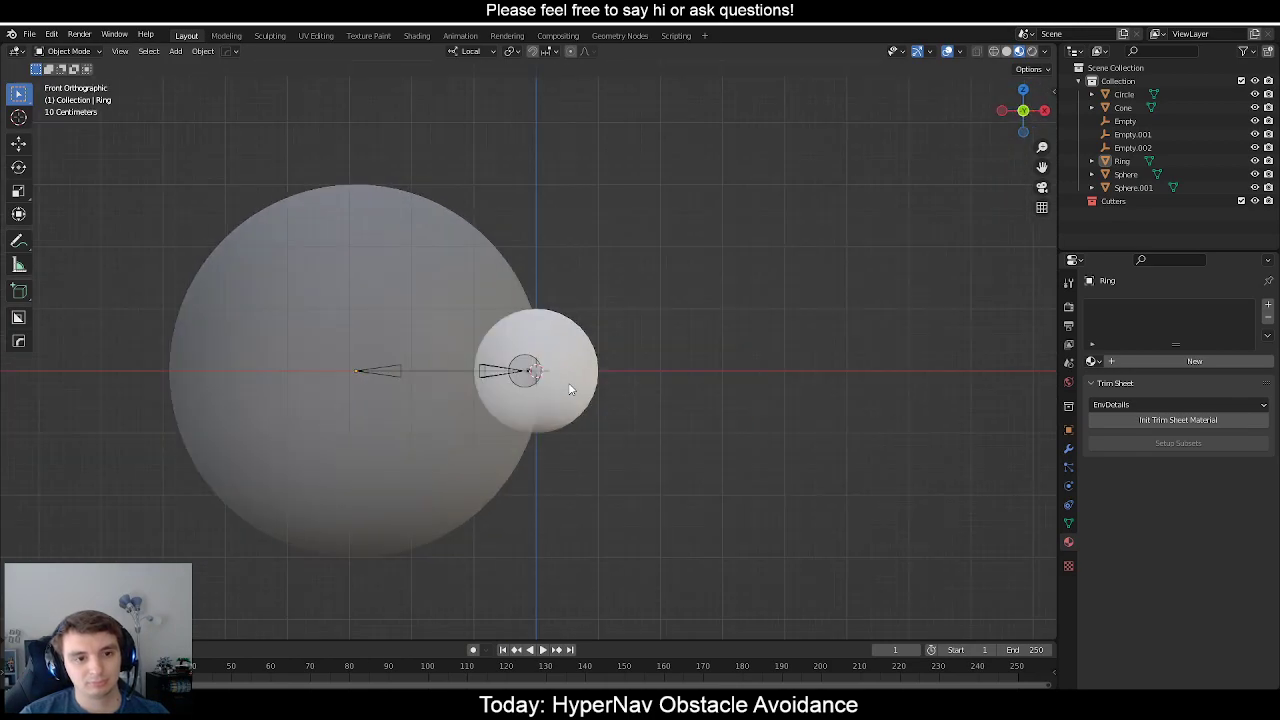
pyautogui.scroll(5, 585, 377)
pyautogui.moveTo(540, 489); pyautogui.dragTo(531, 423, button='middle')
# Set the size of the short arrow starting at the cone's apex to 1.3 m.
pyautogui.click(535, 418)
pyautogui.click(535, 417)
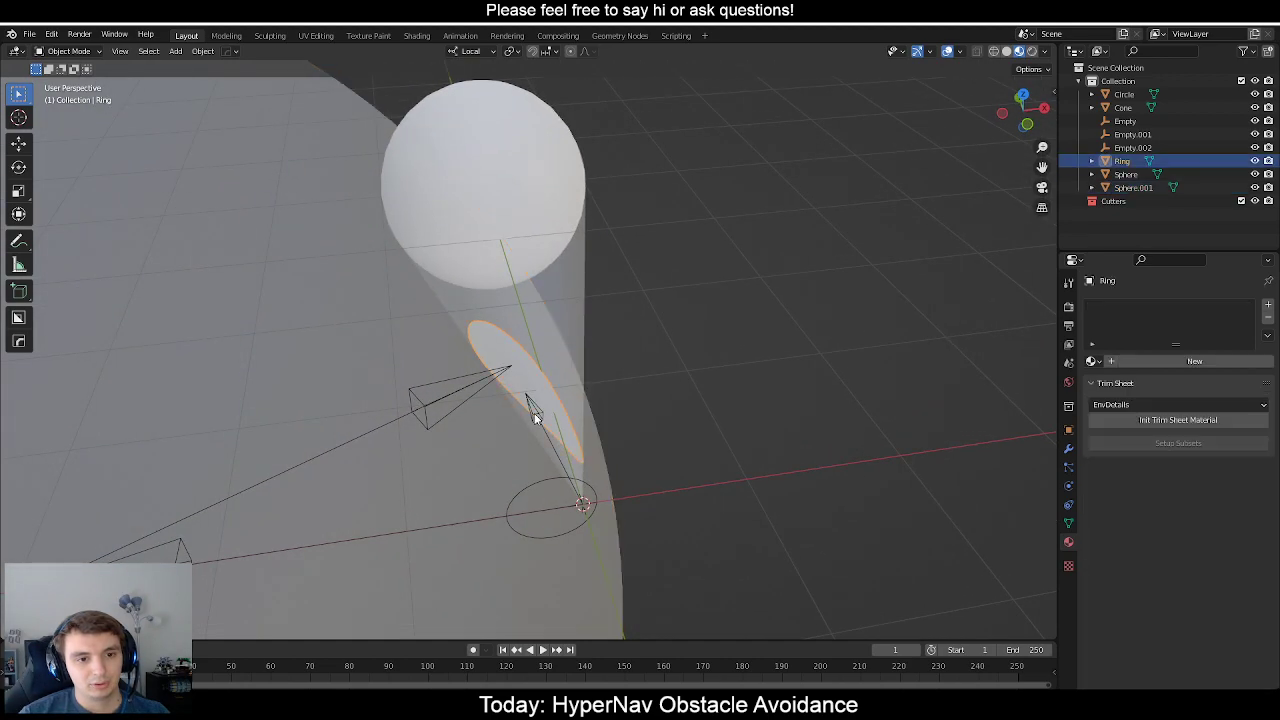
pyautogui.click(535, 416)
pyautogui.click(535, 416)
pyautogui.click(534, 415)
pyautogui.scroll(5, 540, 416)
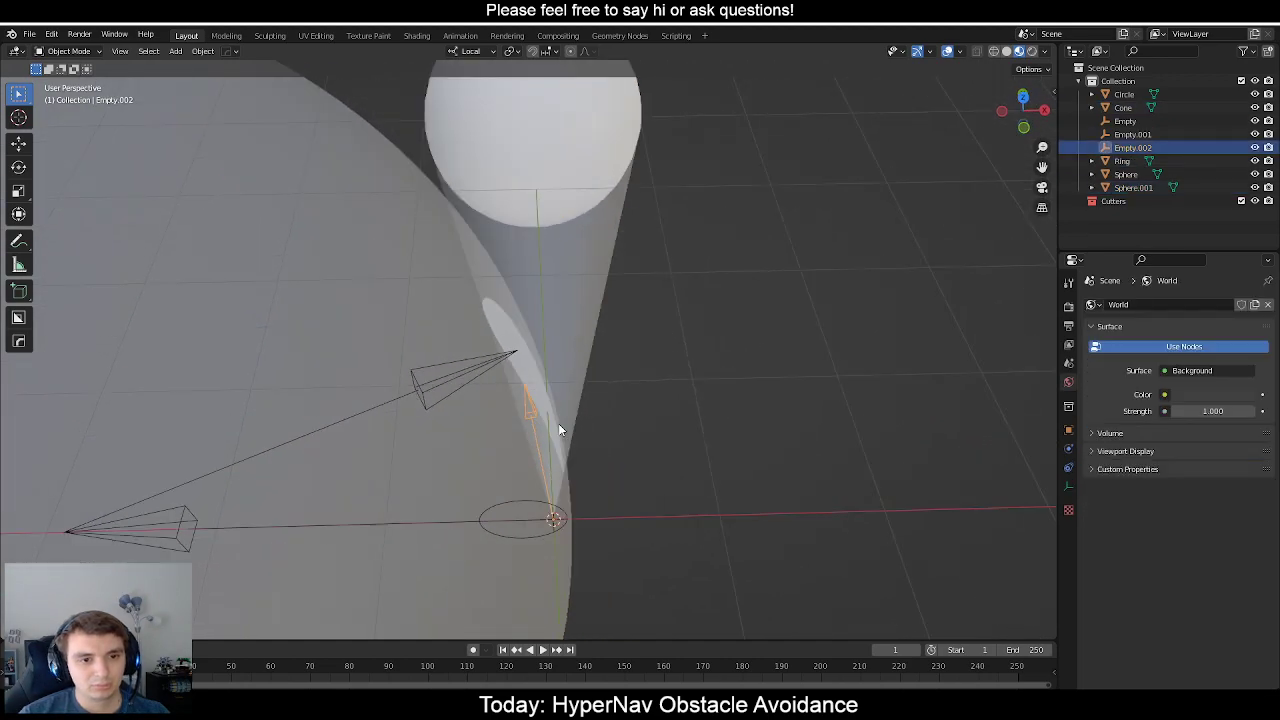
pyautogui.click(1068, 486)
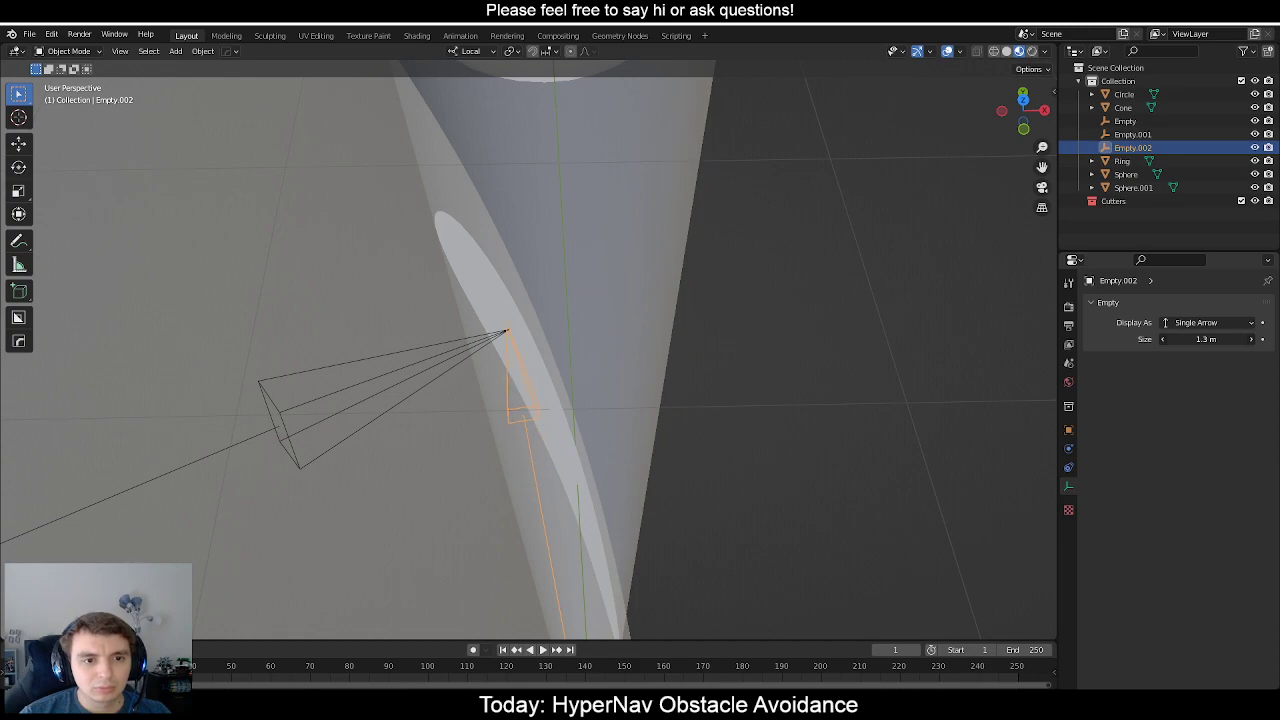
pyautogui.scroll(-4, 549, 368)
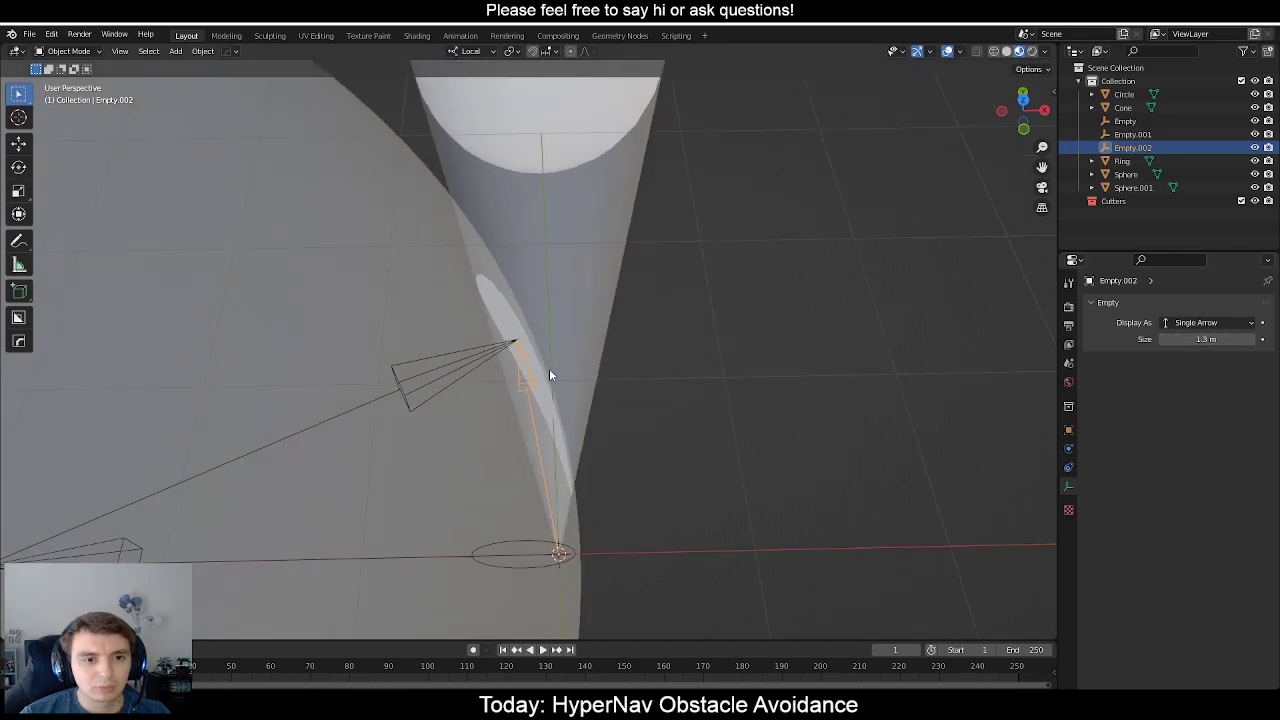
# Check the short arrow against the circle in front view and rotate it slightly about the Y axis.
pyautogui.moveTo(549, 368); pyautogui.dragTo(548, 380, button='middle')
pyautogui.press('KP_1')
pyautogui.scroll(5, 549, 388)
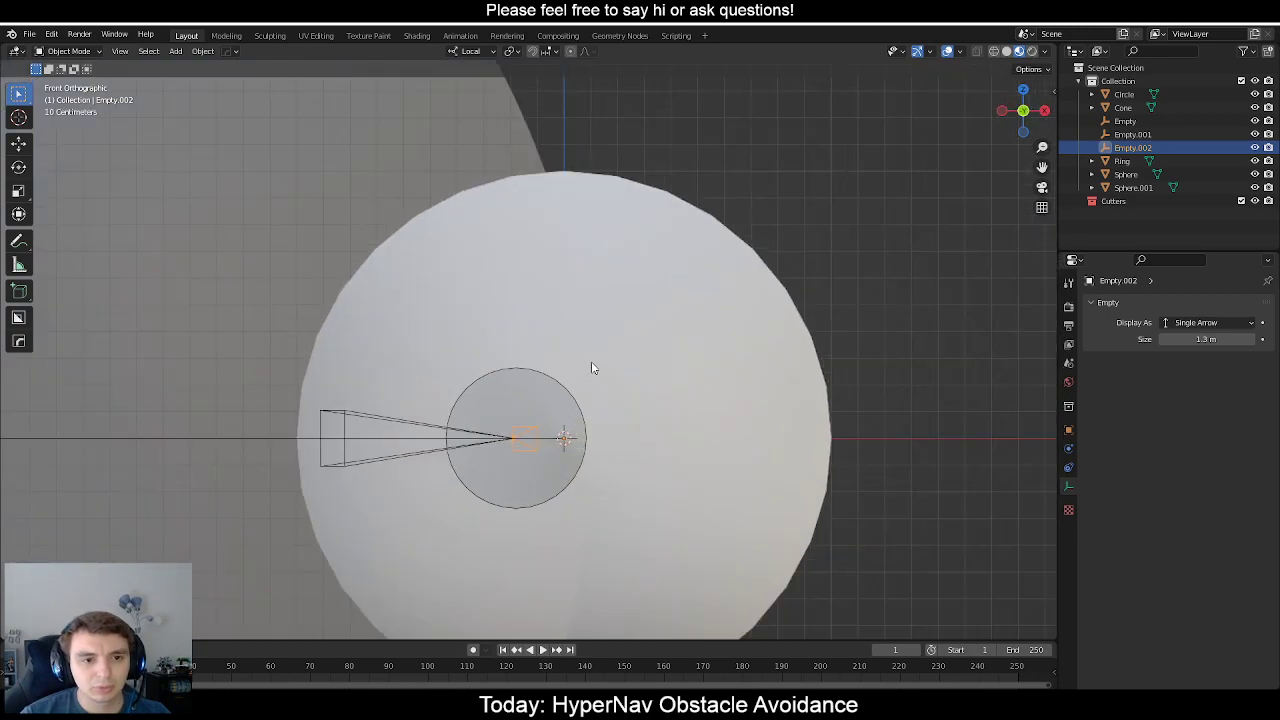
pyautogui.moveTo(518, 355)
pyautogui.mouseDown(button='middle')
pyautogui.moveTo(522, 400)
pyautogui.moveTo(749, 376)
pyautogui.mouseUp(button='middle')
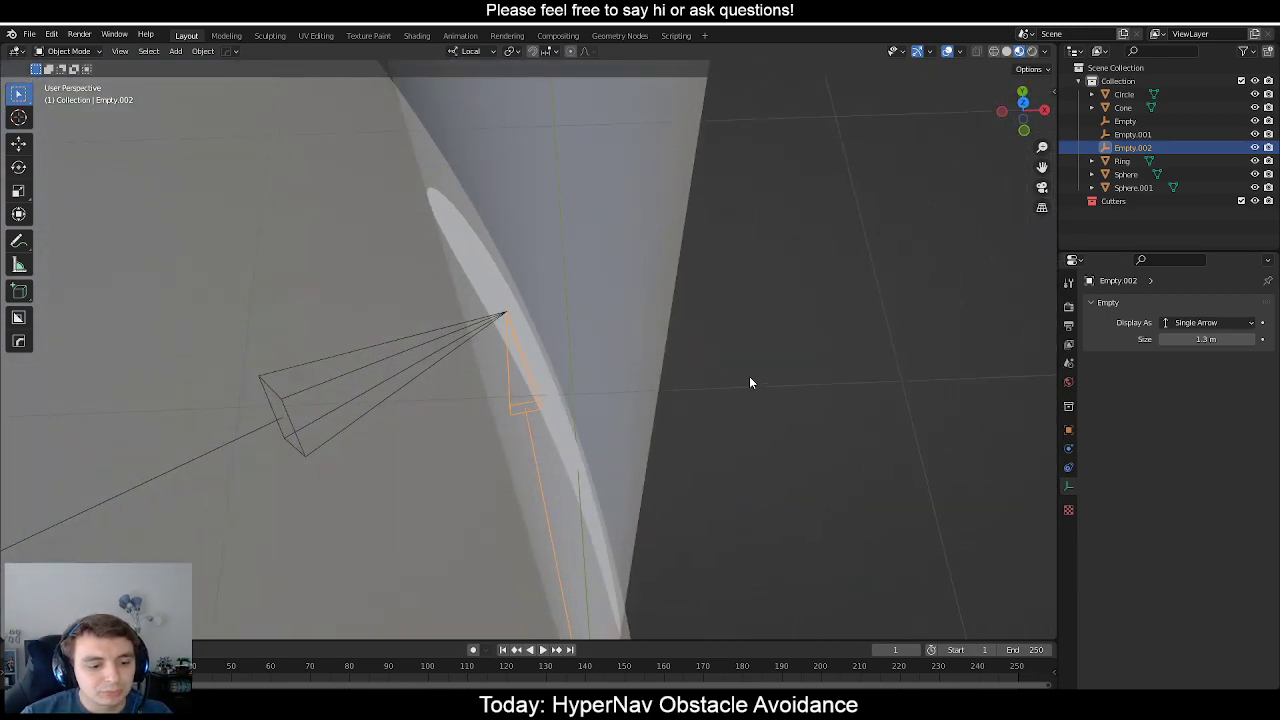
pyautogui.press('r')
pyautogui.press('y')
pyautogui.press('y')
pyautogui.click(740, 362)
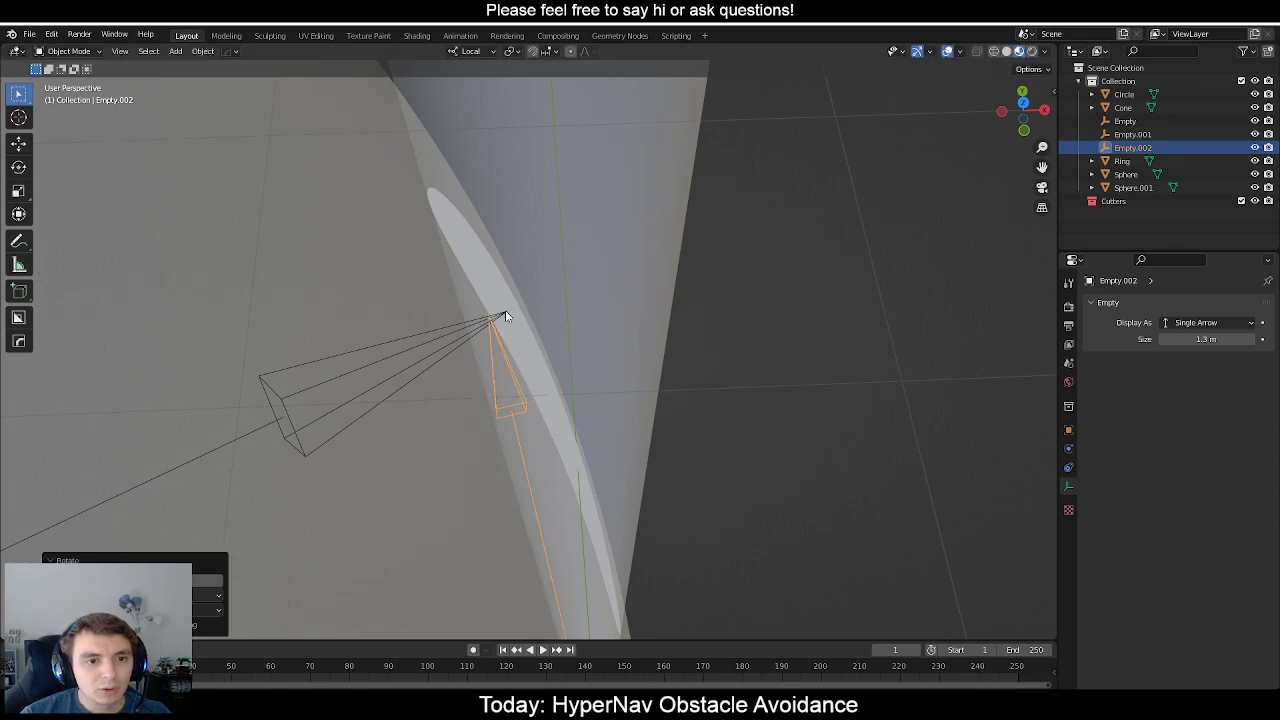
# Rotate the long arrow from the large sphere's centre about 8° around the global Z axis, towards the Ring patch's far edge.
pyautogui.click(504, 314)
pyautogui.click(502, 318)
pyautogui.click(499, 315)
pyautogui.moveTo(499, 315); pyautogui.dragTo(463, 320, button='middle')
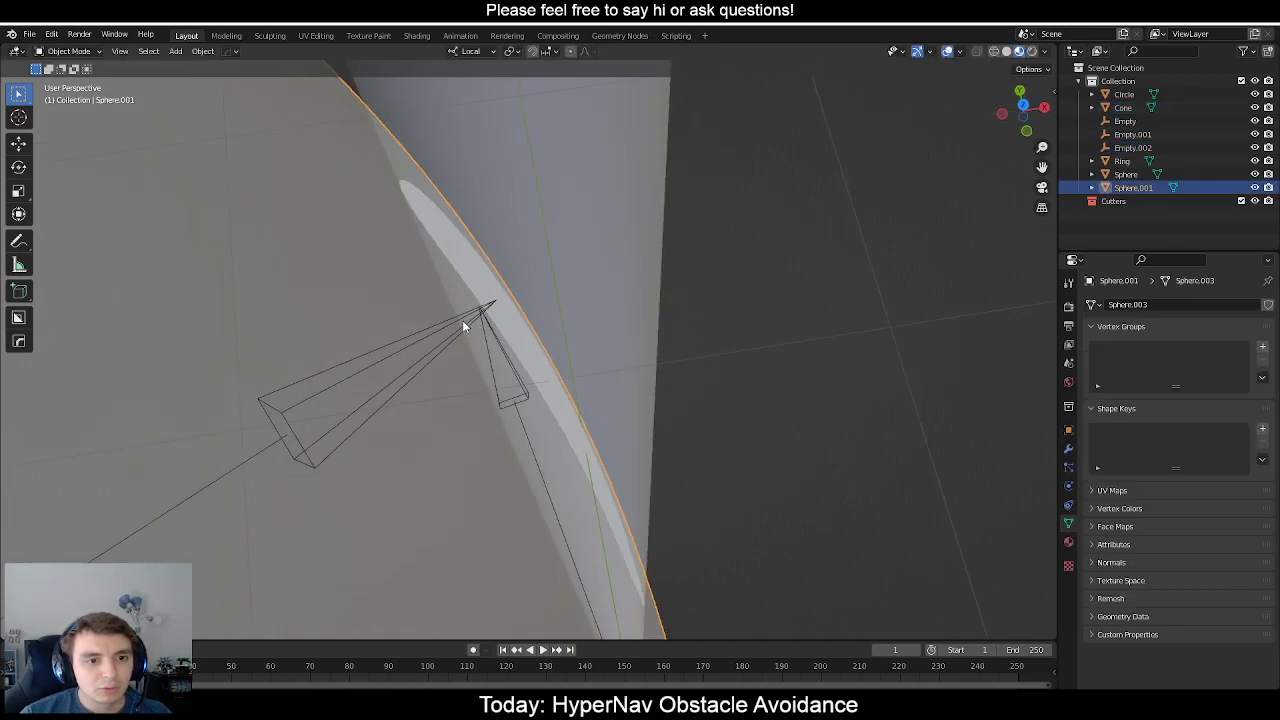
pyautogui.click(430, 360)
pyautogui.press('r')
pyautogui.press('z')
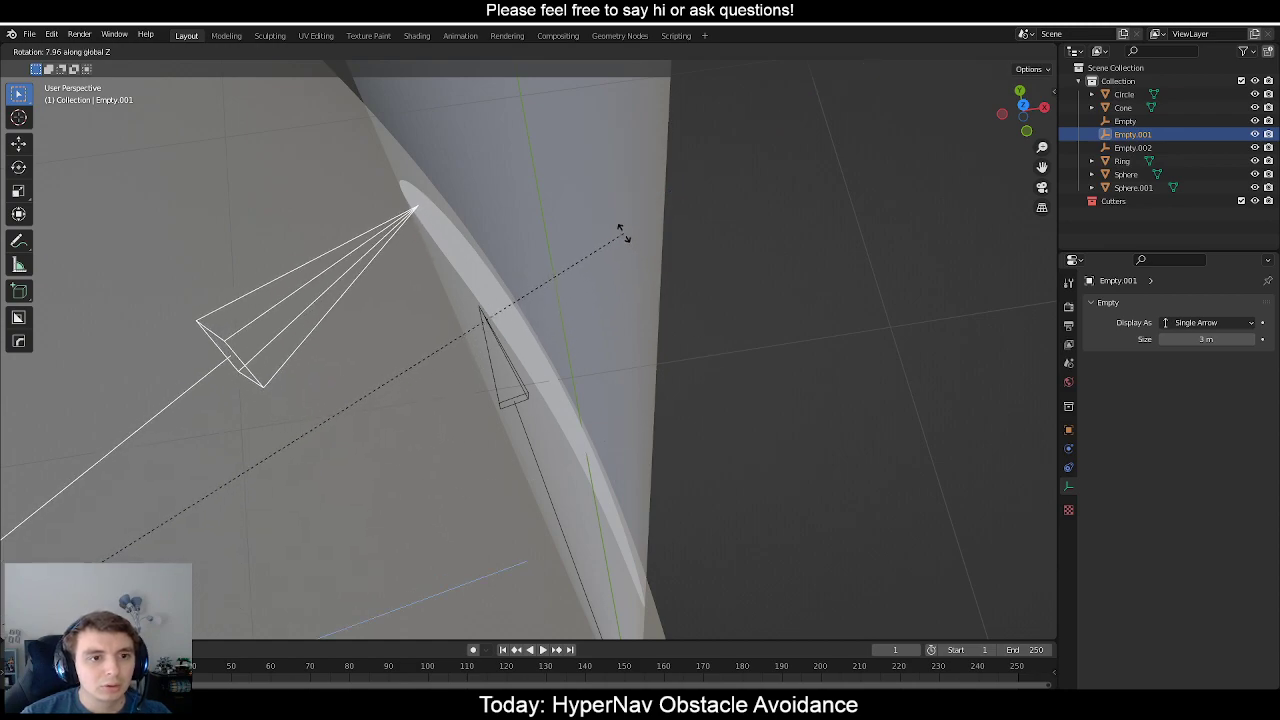
pyautogui.click(632, 235)
# Set the short arrow's size to 1.7 m and rotate it slightly about the global Z axis to meet the long arrow's tip.
pyautogui.click(503, 343)
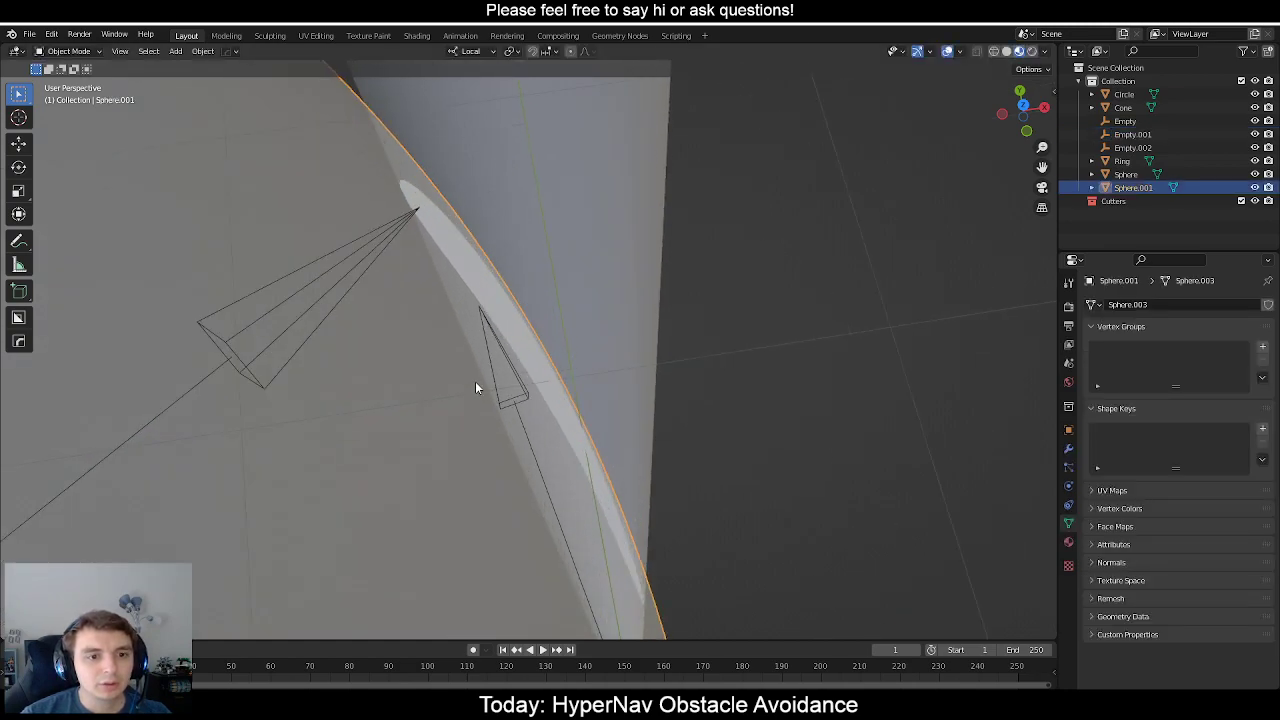
pyautogui.click(499, 390)
pyautogui.click(500, 390)
pyautogui.click(500, 390)
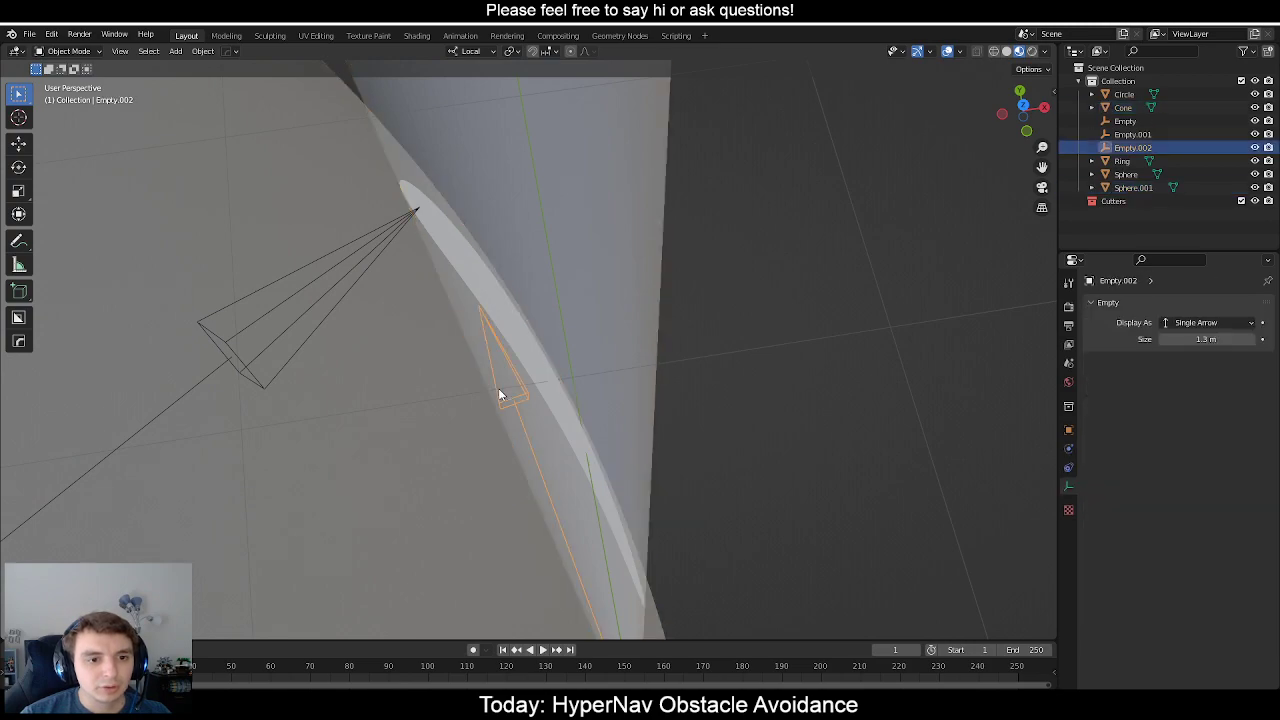
pyautogui.moveTo(500, 390); pyautogui.dragTo(563, 366, button='middle')
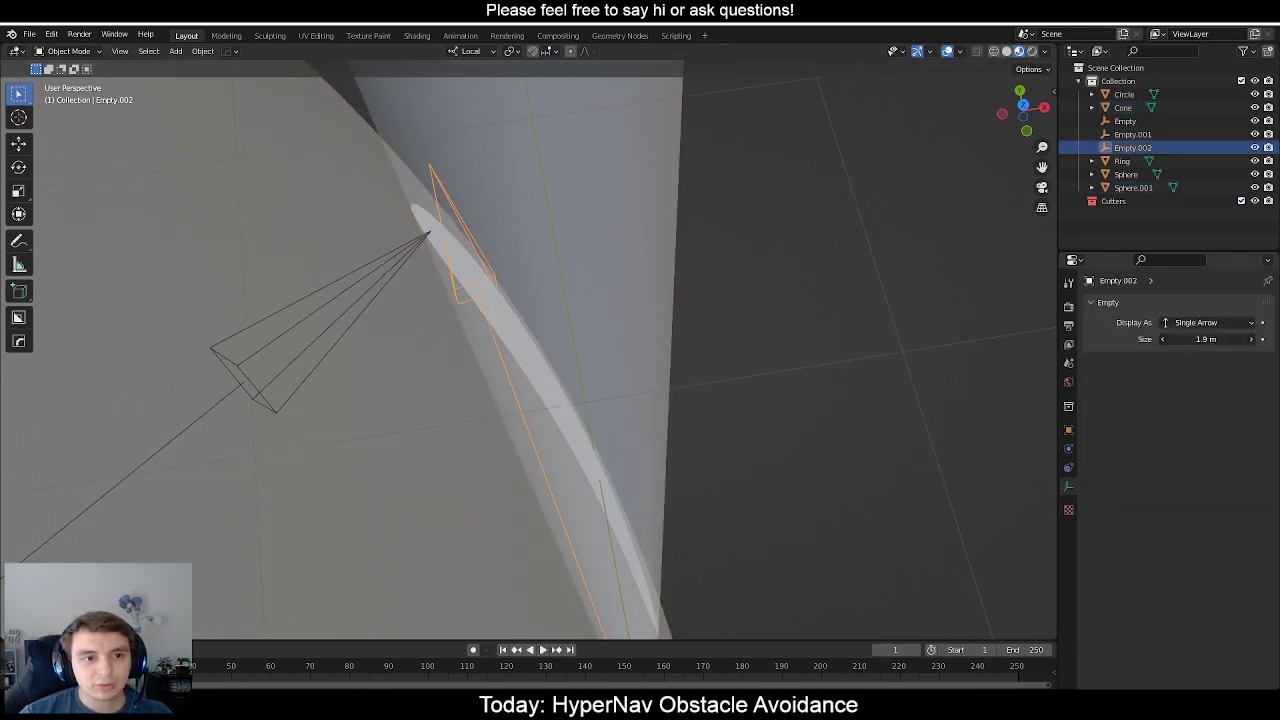
pyautogui.press('r')
pyautogui.press('z')
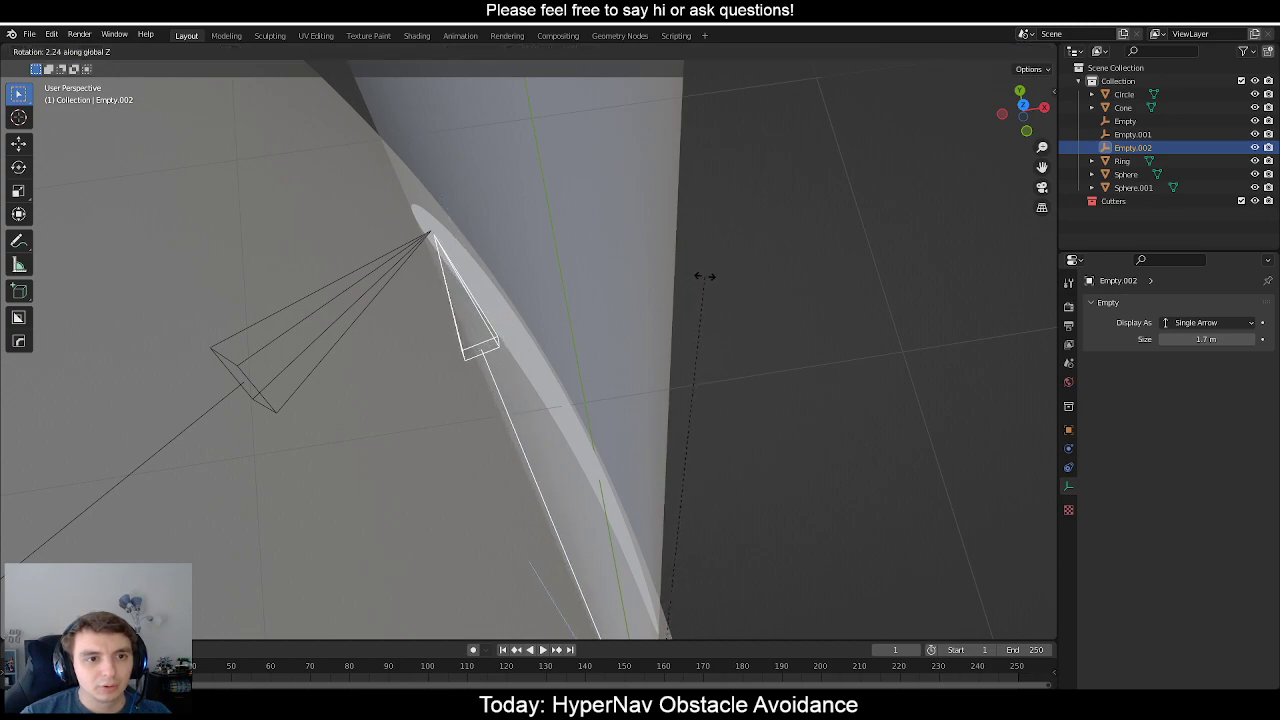
pyautogui.click(705, 276)
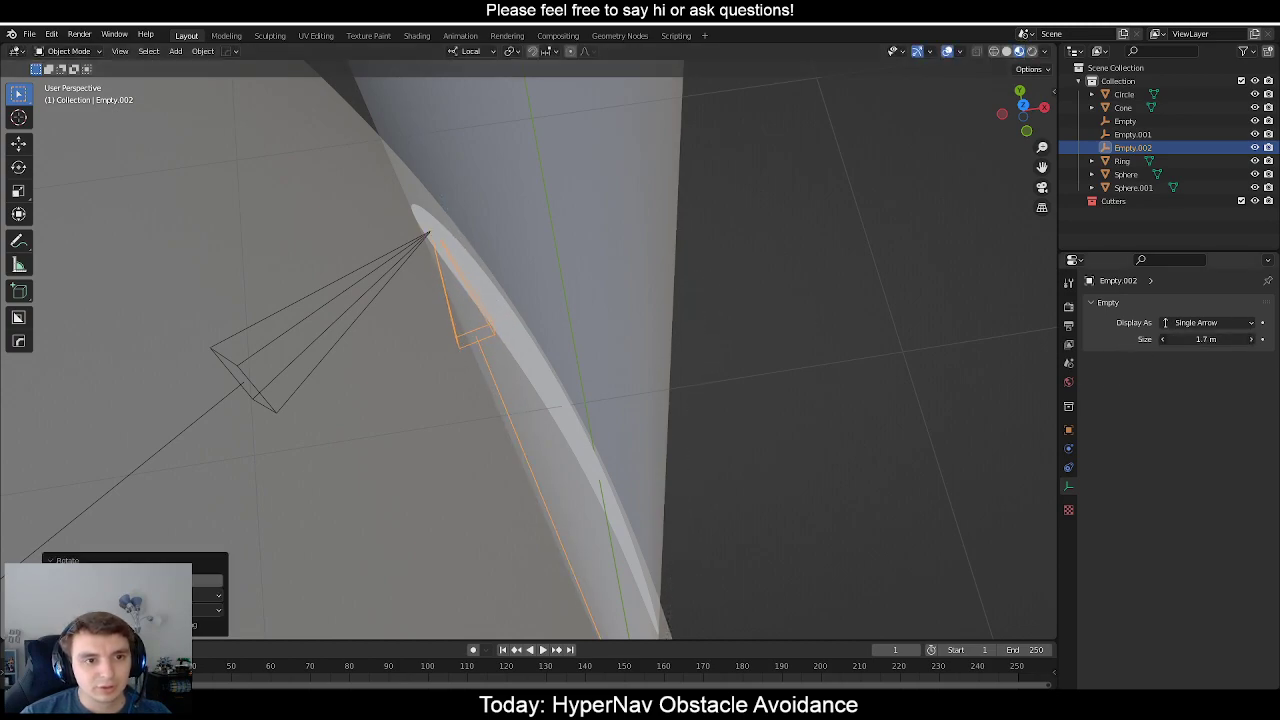
# Compare where the two arrow tips meet with the circle's outline and centre in front orthographic and perspective views.
pyautogui.scroll(-5, 764, 411)
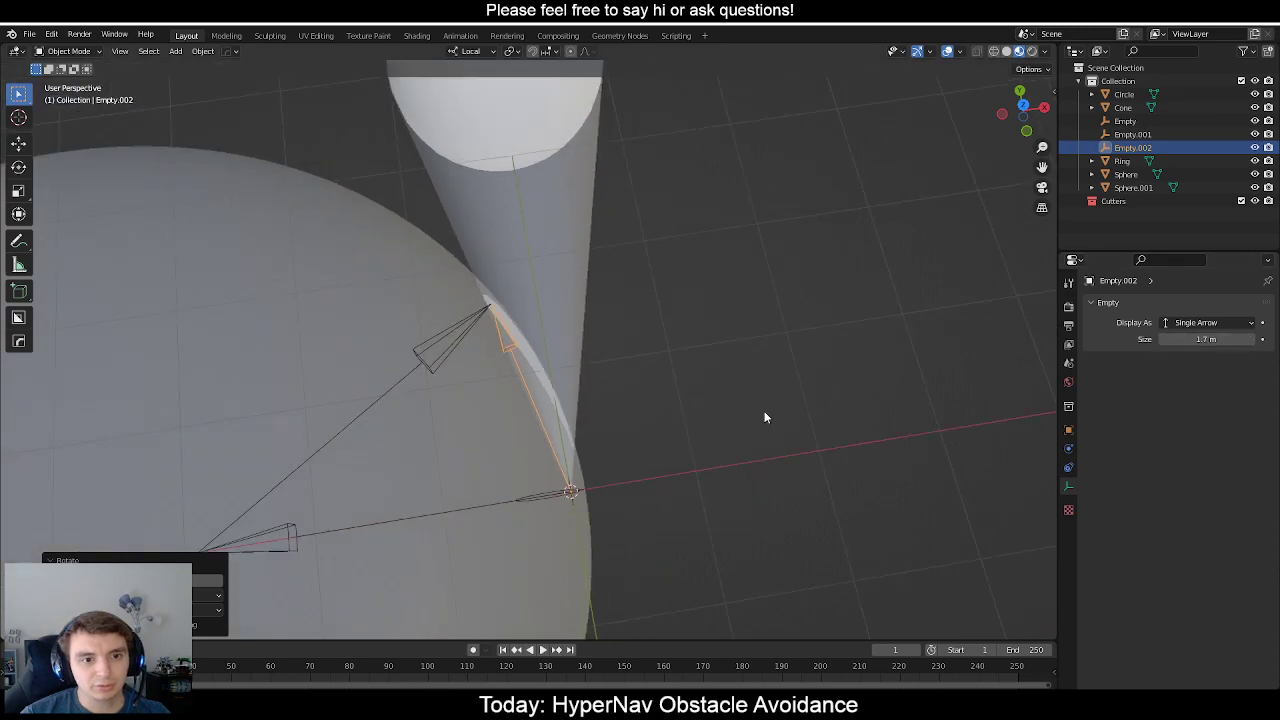
pyautogui.click(772, 381)
pyautogui.moveTo(764, 411); pyautogui.dragTo(669, 331, button='middle')
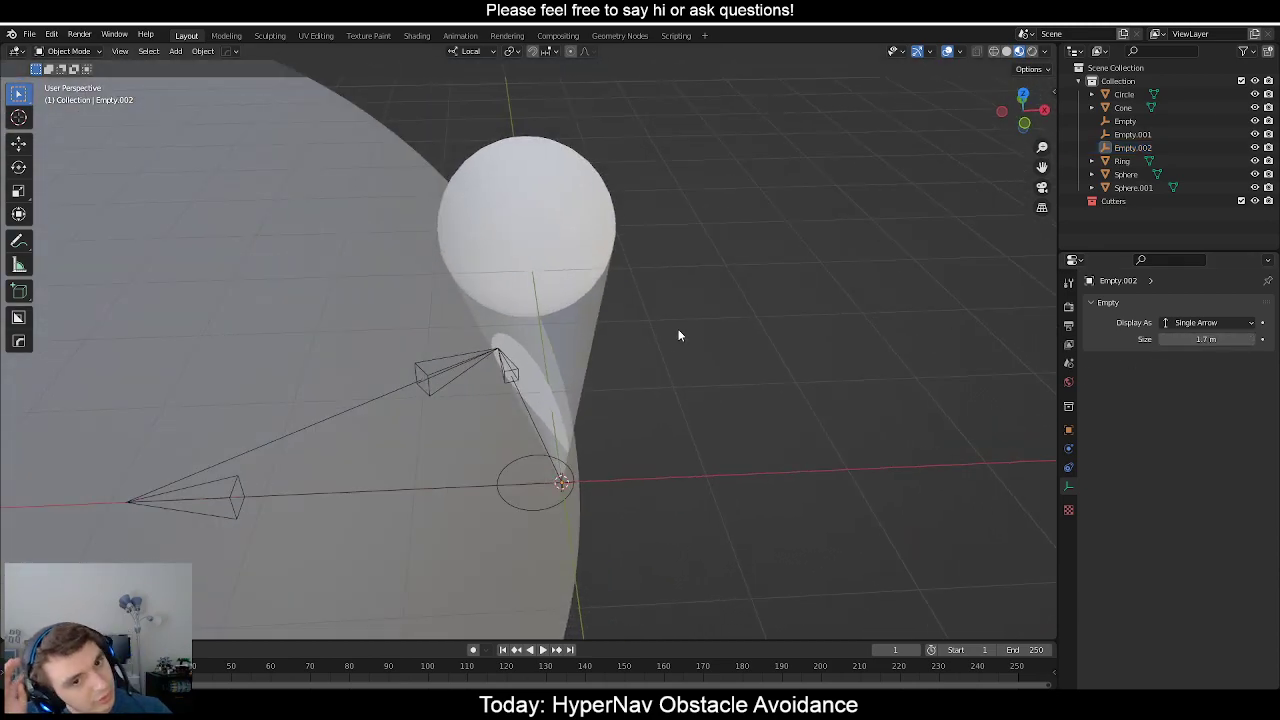
pyautogui.press('KP_1')
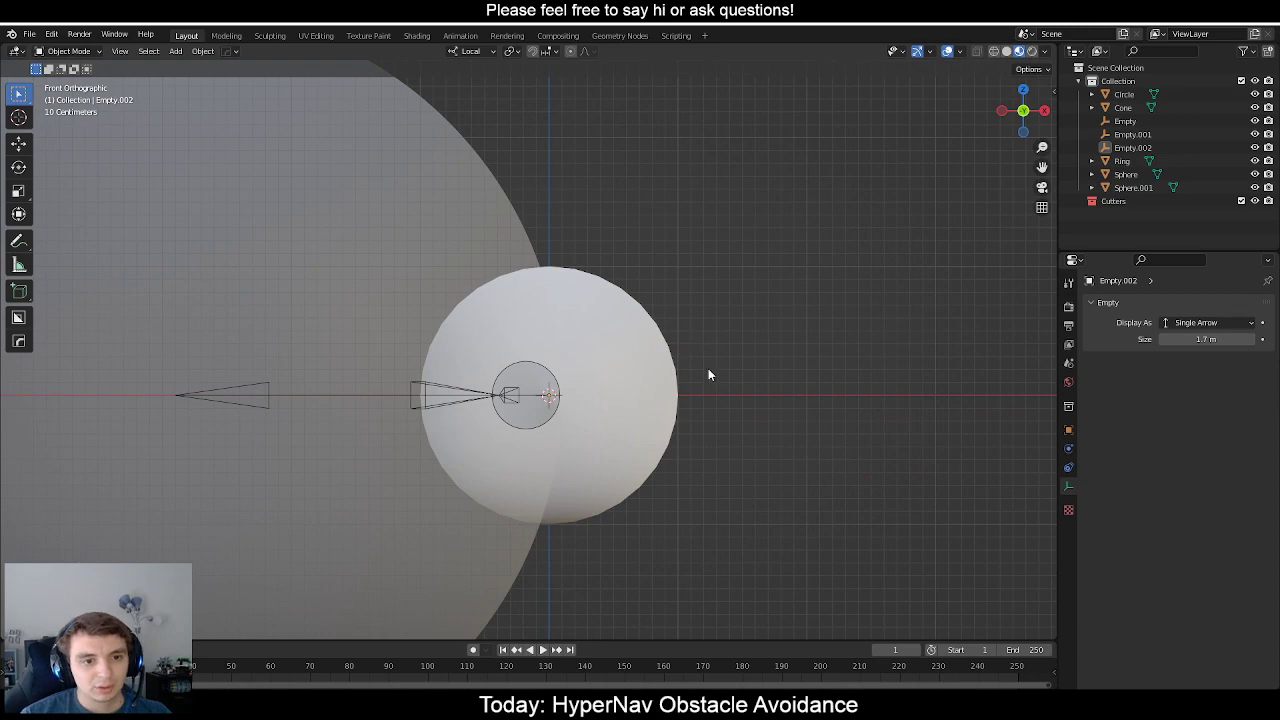
pyautogui.scroll(3, 708, 368)
pyautogui.scroll(-3, 465, 517)
pyautogui.moveTo(508, 429); pyautogui.dragTo(457, 356, button='middle')
pyautogui.press('KP_1')
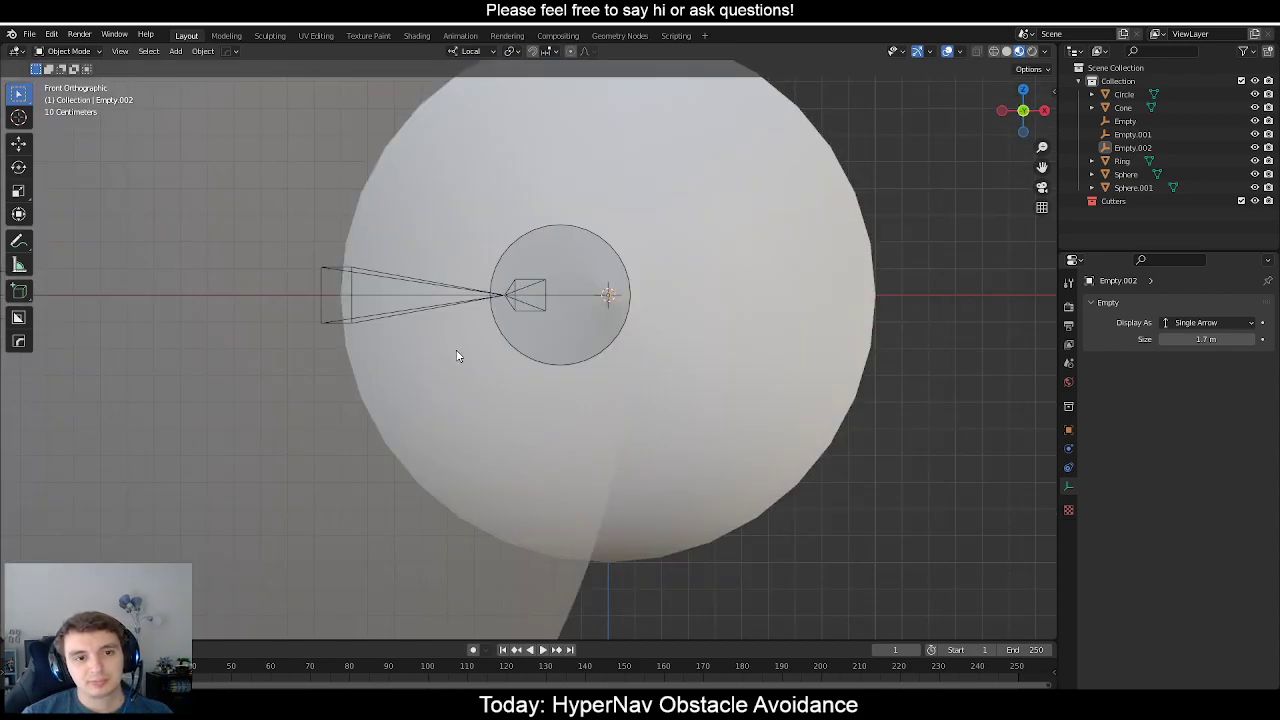
pyautogui.moveTo(457, 356); pyautogui.dragTo(571, 431, button='middle')
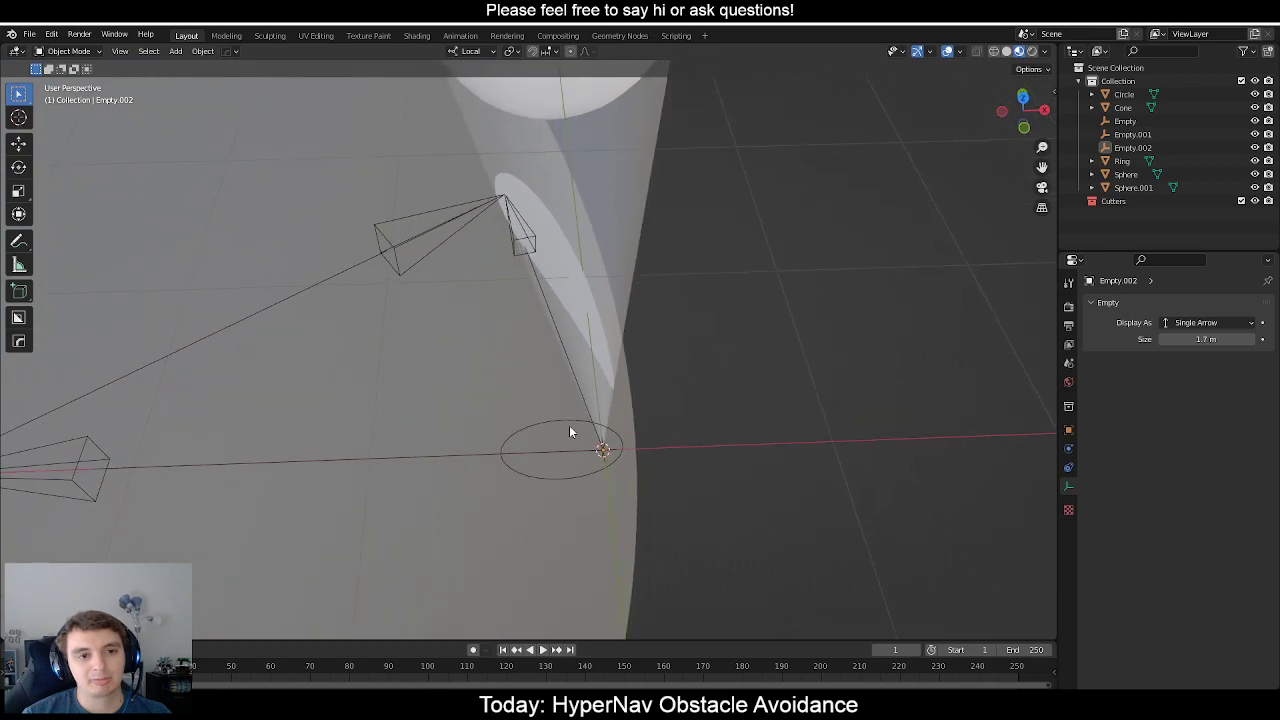
# Duplicate the circle's uppermost vertex in Edit Mode and move the copy down along Z to near the circle's centre.
pyautogui.click(570, 447)
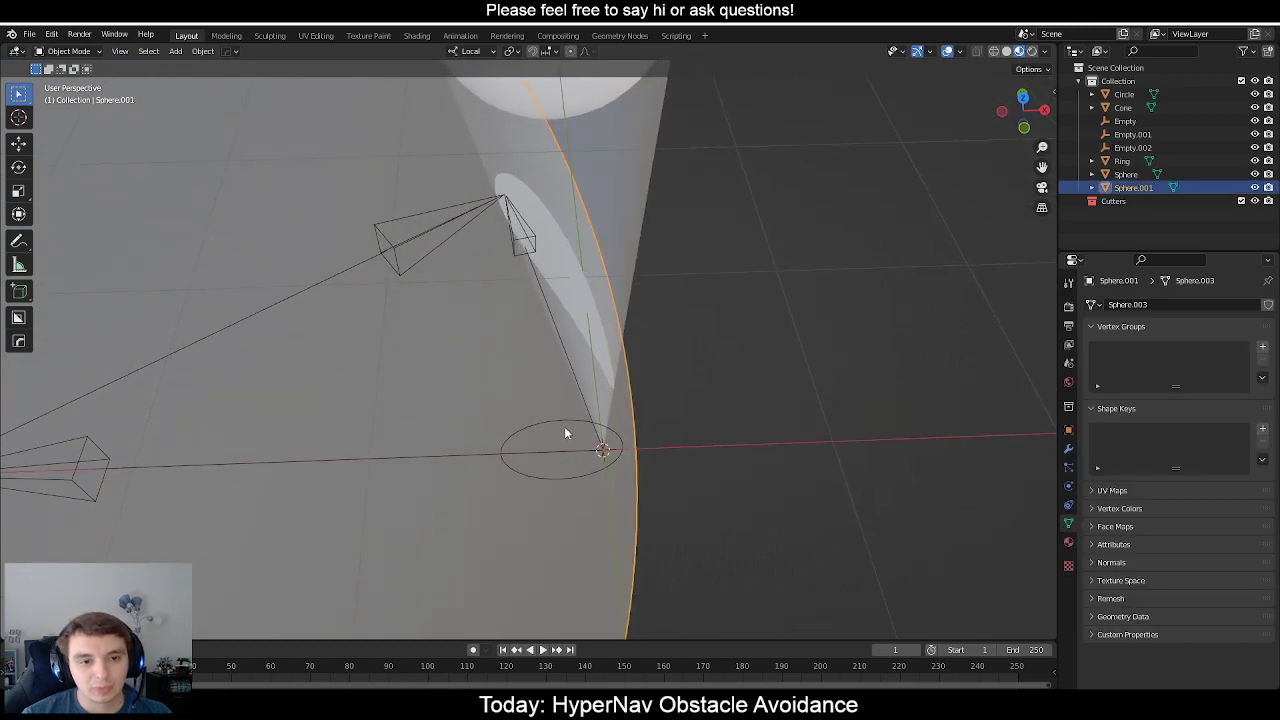
pyautogui.click(564, 432)
pyautogui.press('Tab')
pyautogui.moveTo(564, 432); pyautogui.dragTo(650, 313, button='middle')
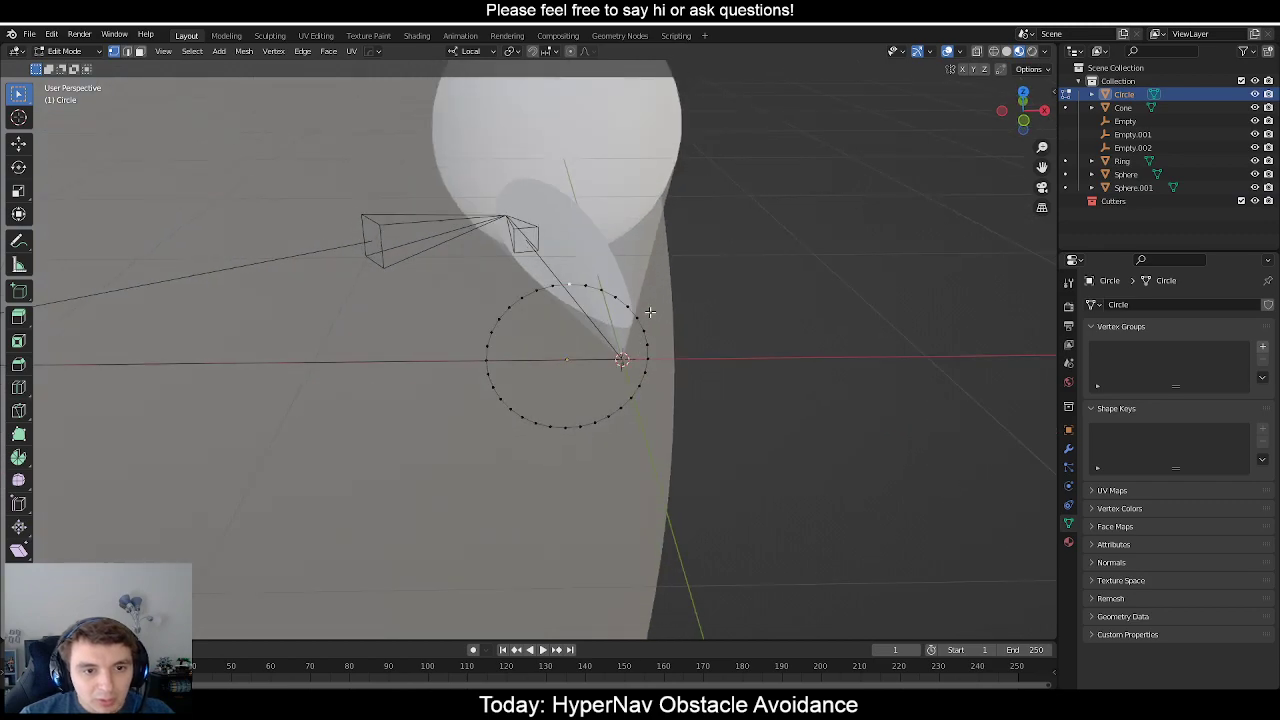
pyautogui.press('g')
pyautogui.press('z')
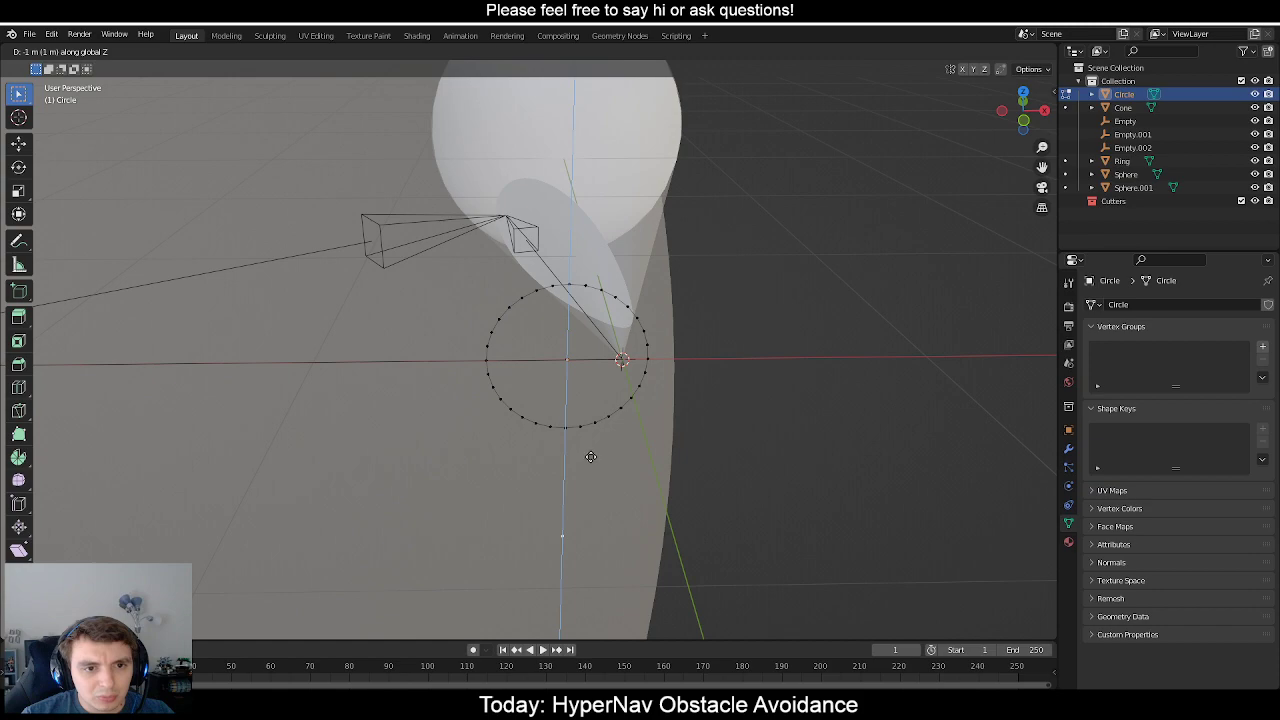
pyautogui.write('-1')
pyautogui.press('Return')
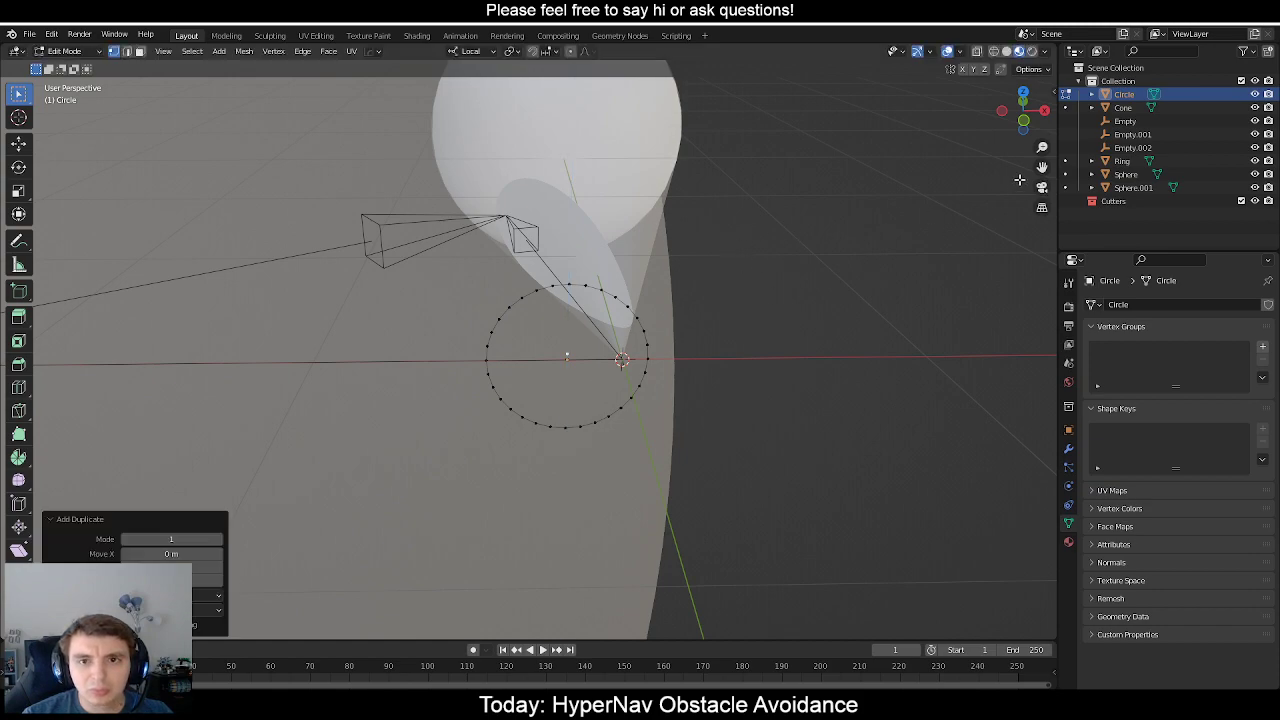
# Set the duplicated vertex's local Y coordinate to 0 m so it sits exactly at the circle's centre.
pyautogui.press('n')
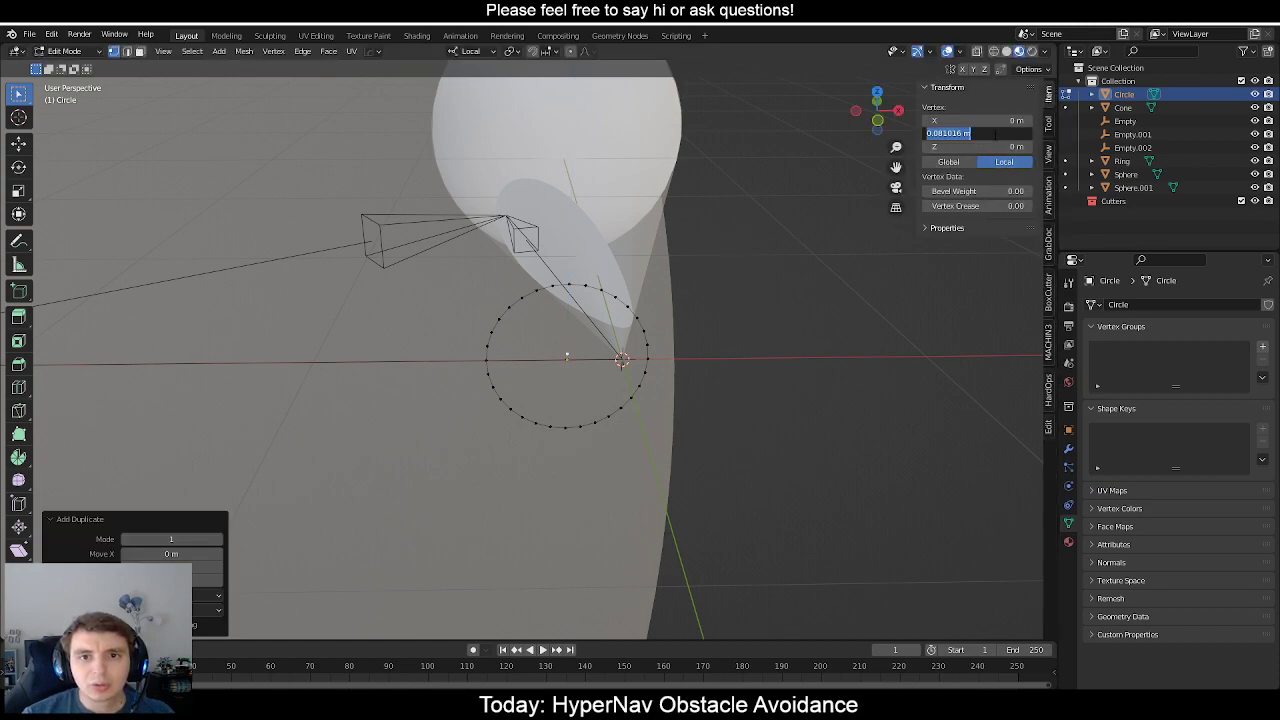
pyautogui.scroll(5, 780, 309)
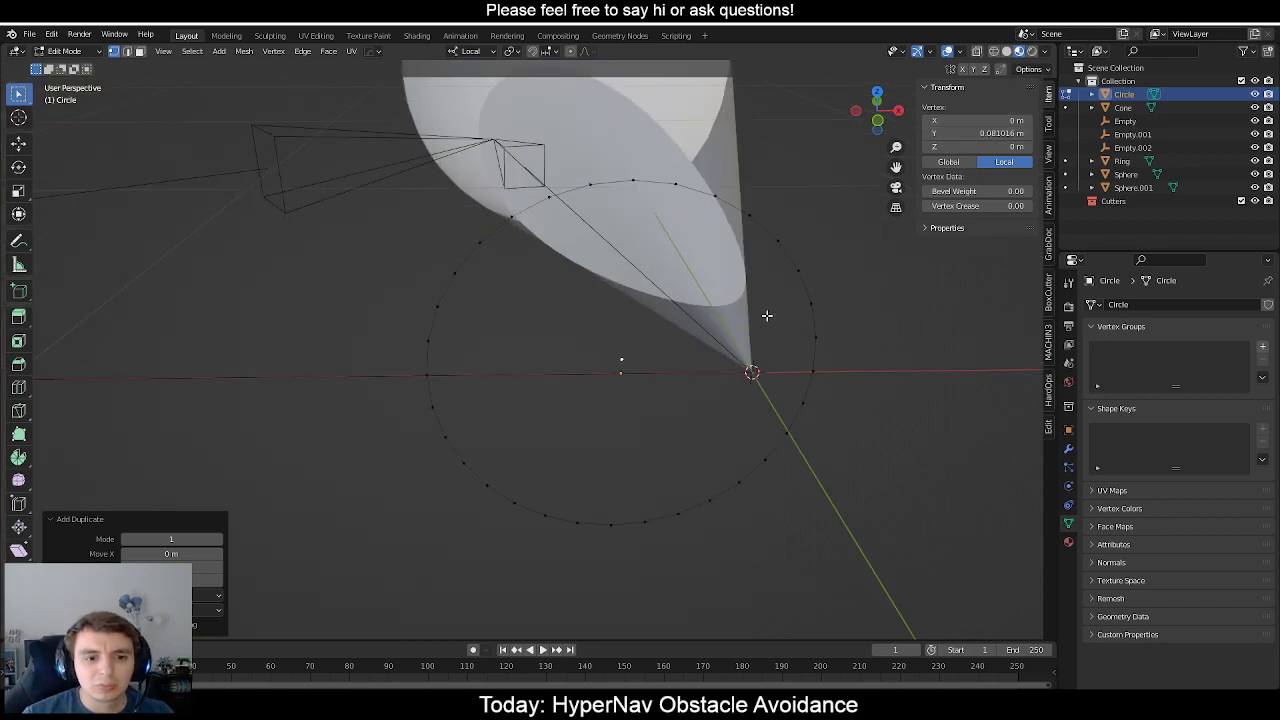
pyautogui.scroll(-2, 765, 315)
pyautogui.moveTo(750, 314); pyautogui.dragTo(731, 334, button='middle')
pyautogui.scroll(4, 740, 327)
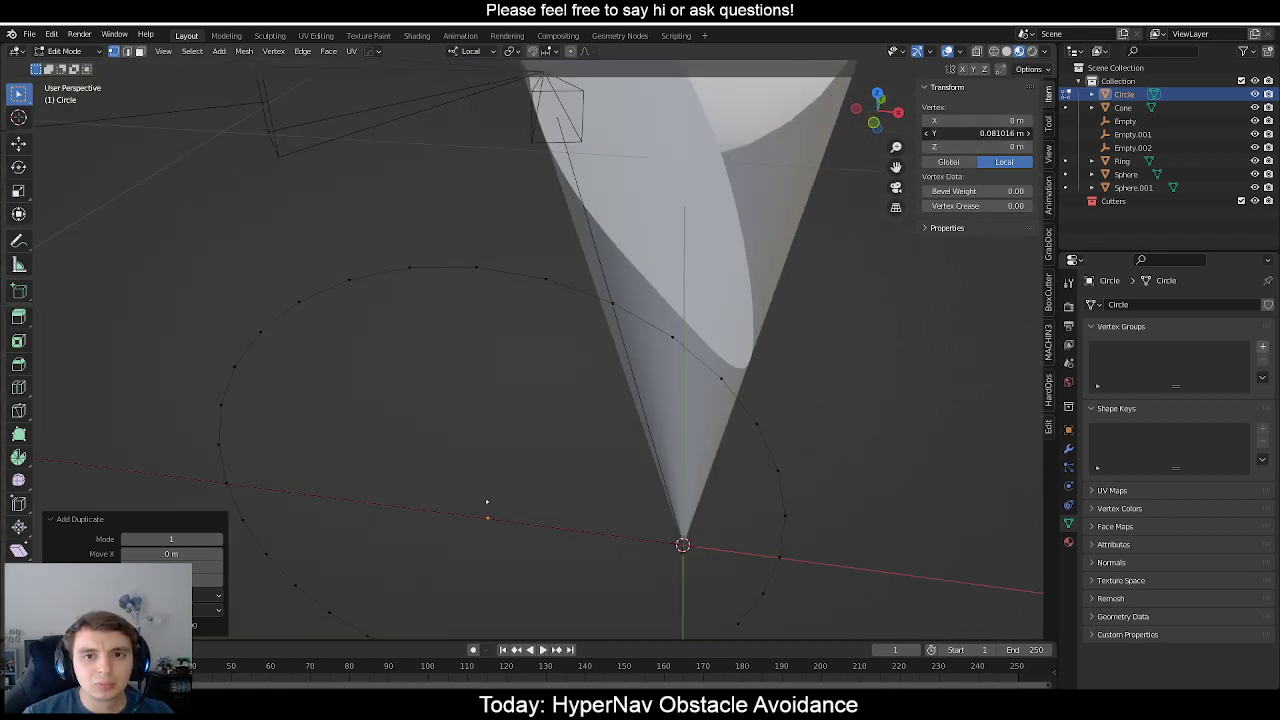
pyautogui.scroll(-6, 590, 322)
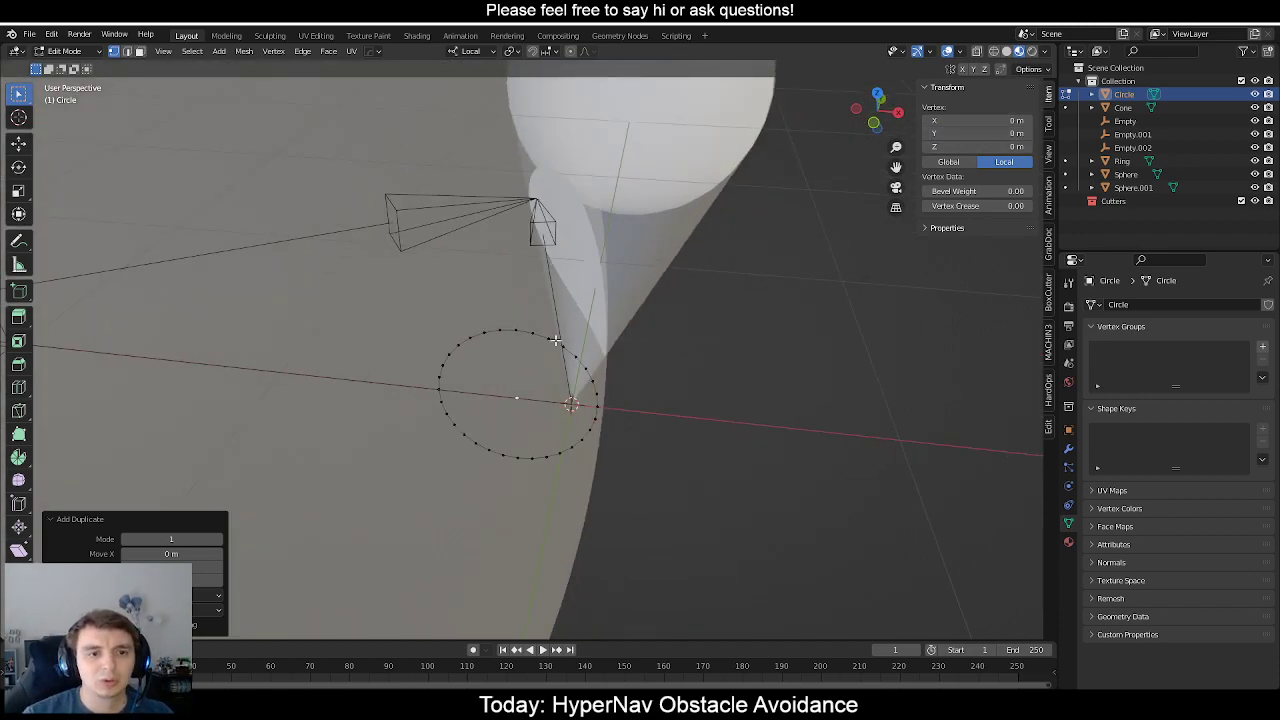
# Extrude the circle's centre vertex along its local Z axis into the cone, to a local Z of about -7.3 m.
pyautogui.moveTo(557, 343); pyautogui.dragTo(499, 378, button='middle')
pyautogui.press('g')
pyautogui.press('x')
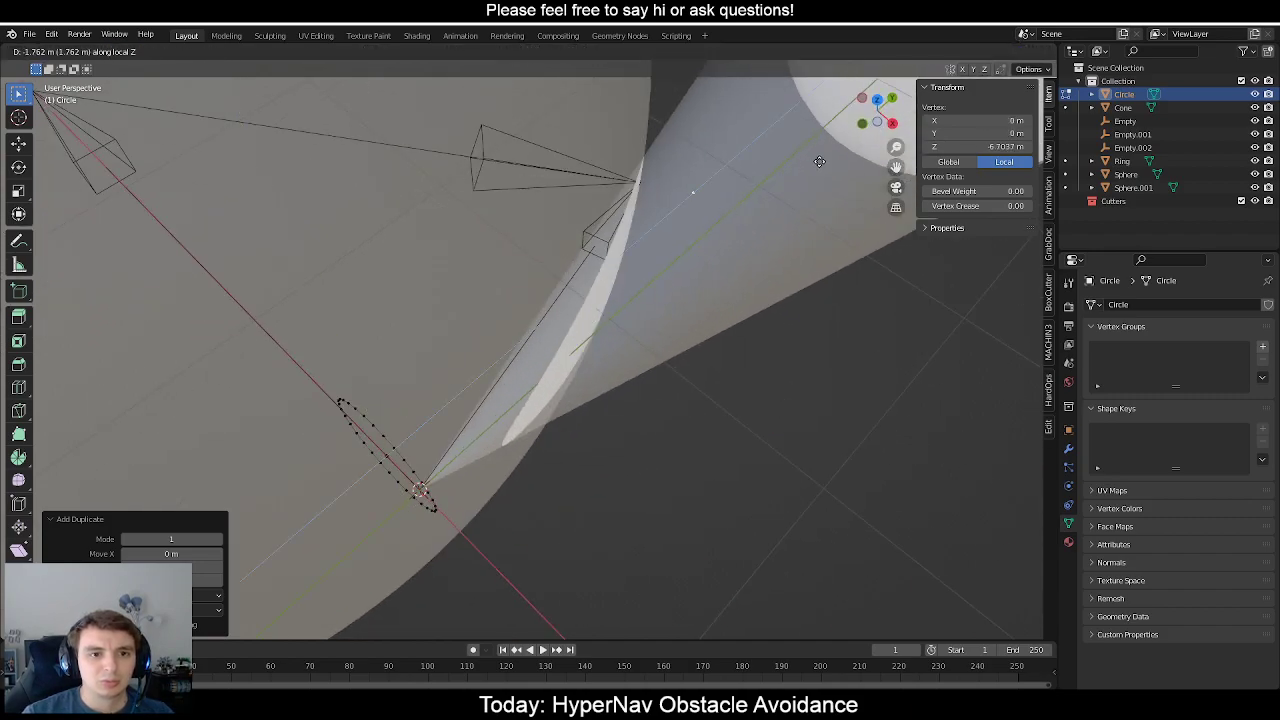
pyautogui.click(819, 161)
pyautogui.press('Tab')
pyautogui.click(707, 326)
# Move the circle's extruded vertex farther along local Z through the cone to about -21.4 m, return to Object Mode and deselect.
pyautogui.moveTo(600, 334); pyautogui.dragTo(528, 398, button='middle')
pyautogui.click(519, 394)
pyautogui.press('Tab')
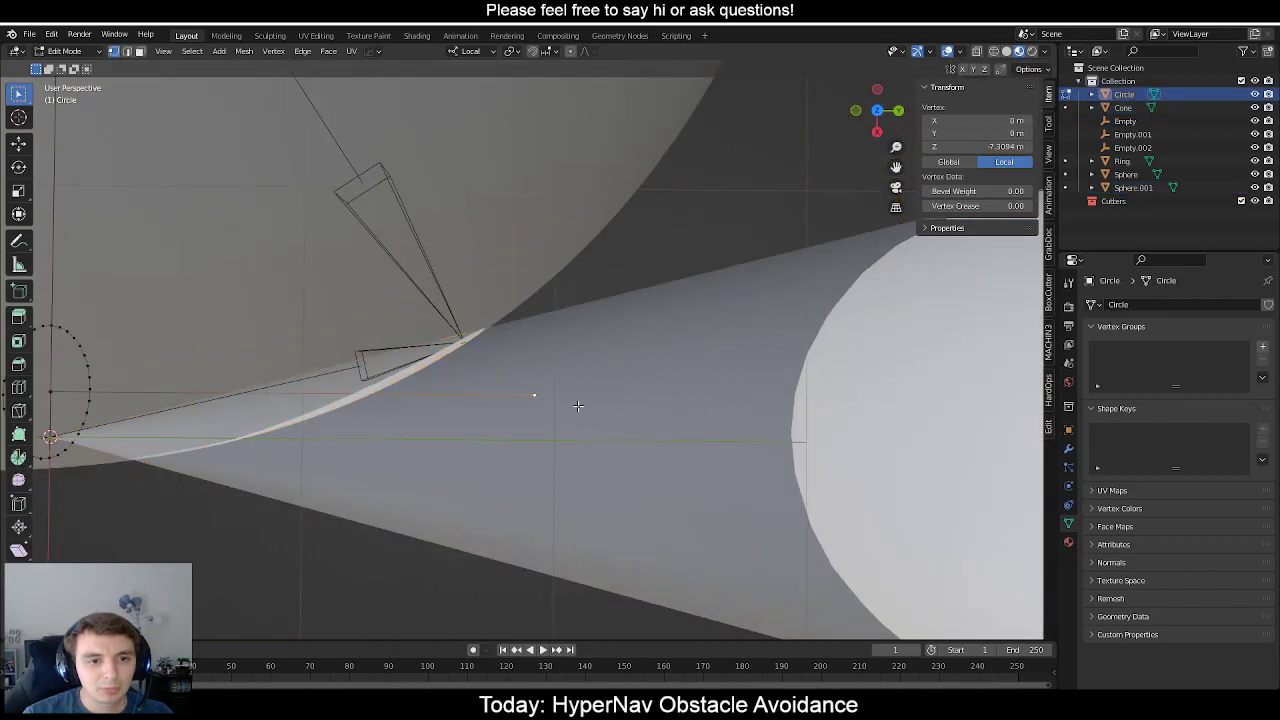
pyautogui.scroll(-3, 578, 406)
pyautogui.press('g')
pyautogui.press('z')
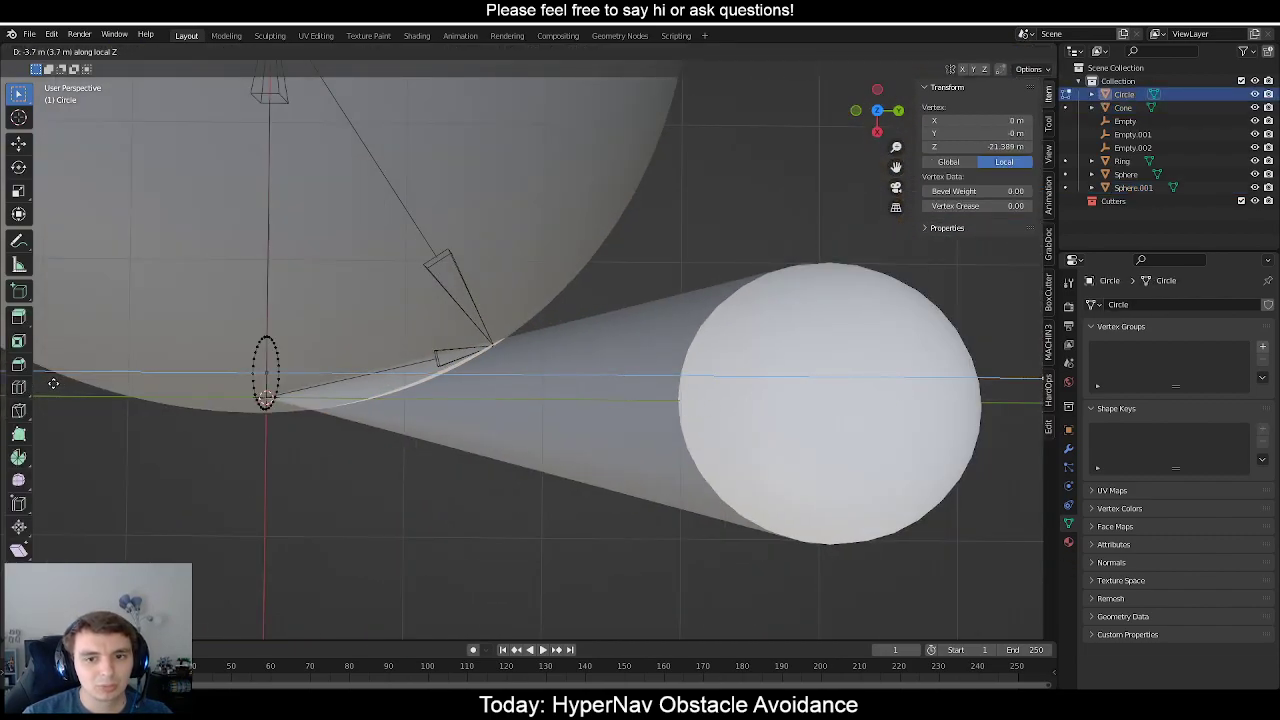
pyautogui.click(53, 383)
pyautogui.press('Tab')
pyautogui.scroll(-3, 558, 442)
pyautogui.click(526, 467)
# Examine how the line from the circle's centre runs past the ring patch and through the cone from several angles.
pyautogui.scroll(3, 526, 467)
pyautogui.moveTo(526, 467); pyautogui.dragTo(562, 458, button='middle')
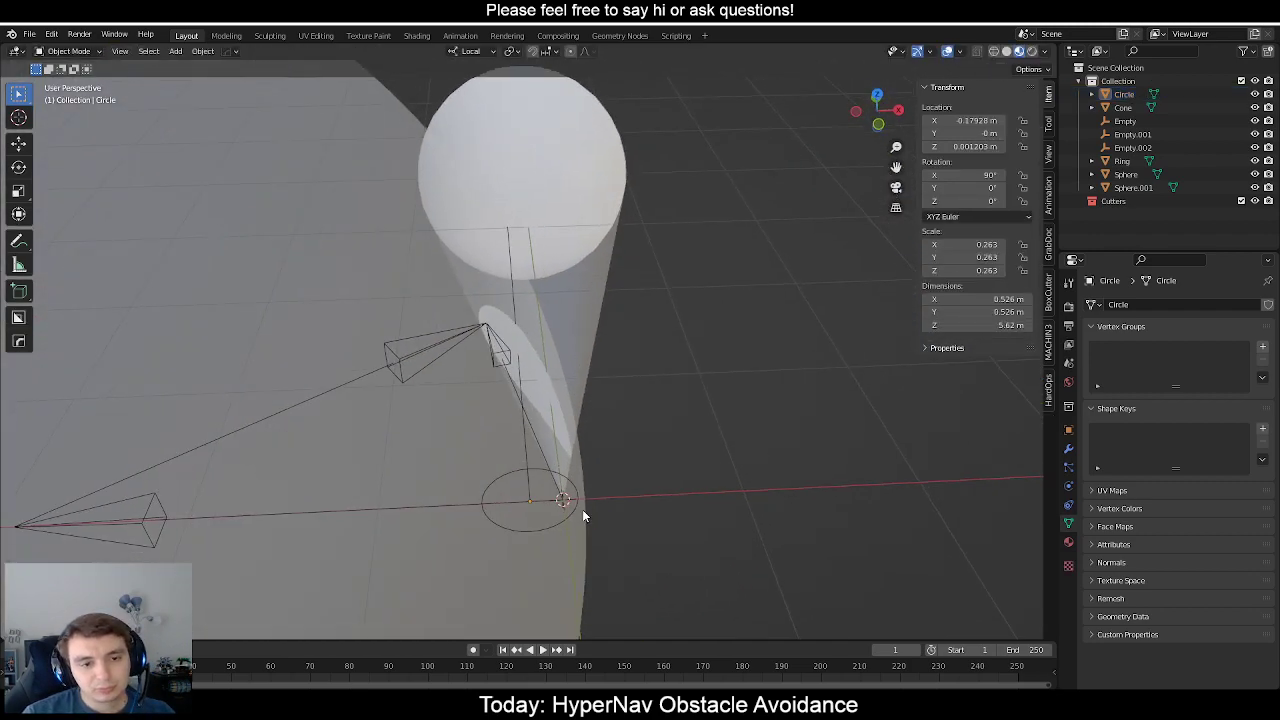
pyautogui.scroll(2, 585, 507)
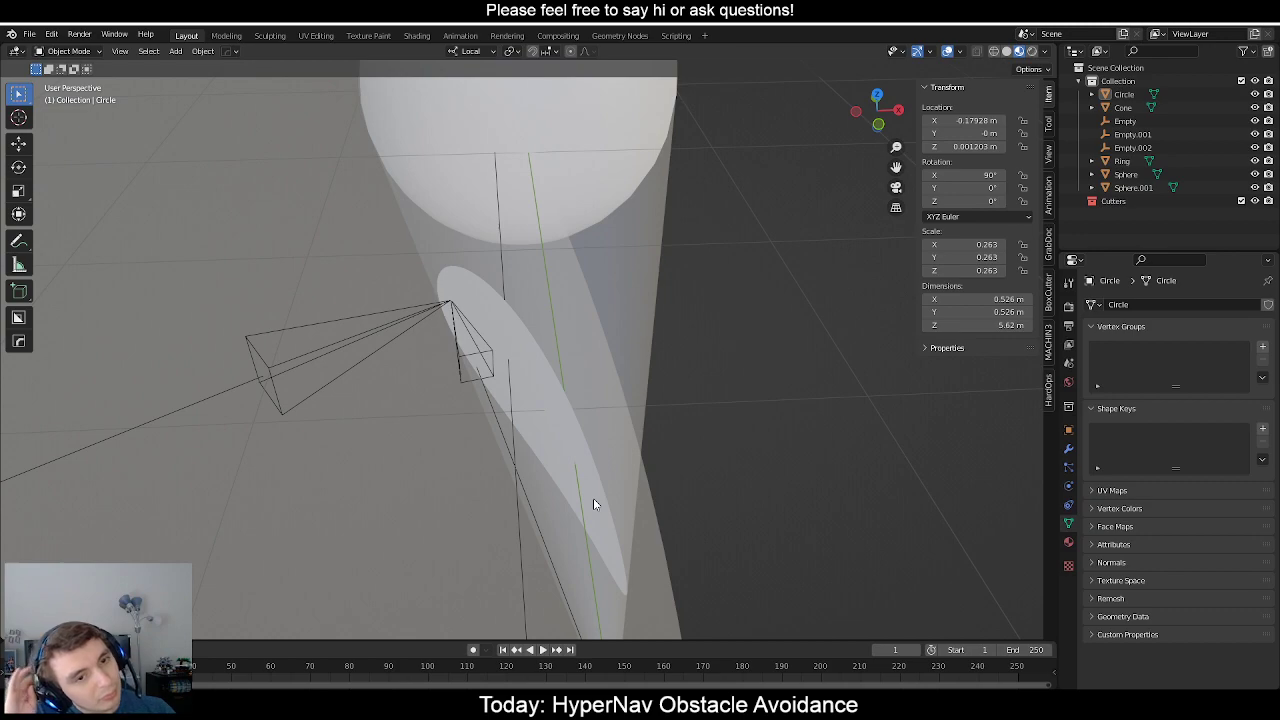
pyautogui.moveTo(593, 498); pyautogui.dragTo(500, 454, button='middle')
pyautogui.click(336, 276)
pyautogui.click(336, 276)
pyautogui.click(497, 452)
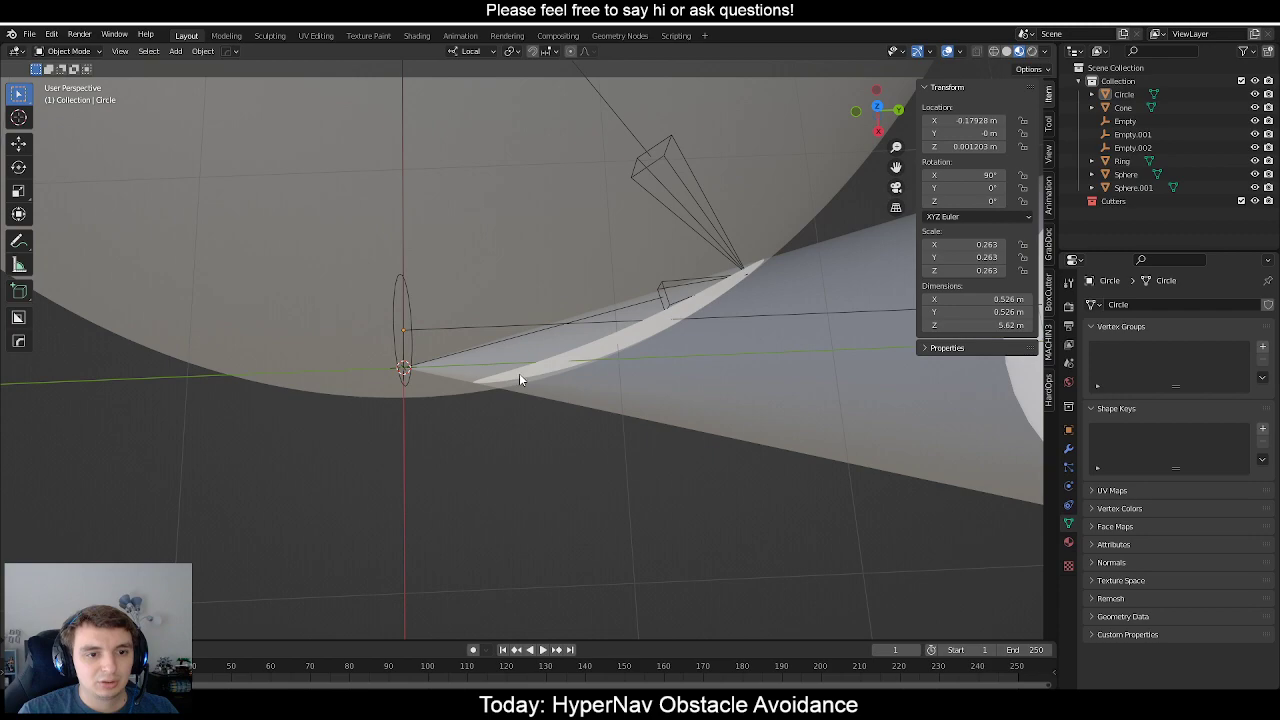
pyautogui.click(519, 373)
pyautogui.moveTo(538, 368); pyautogui.dragTo(350, 333, button='middle')
pyautogui.click(356, 273)
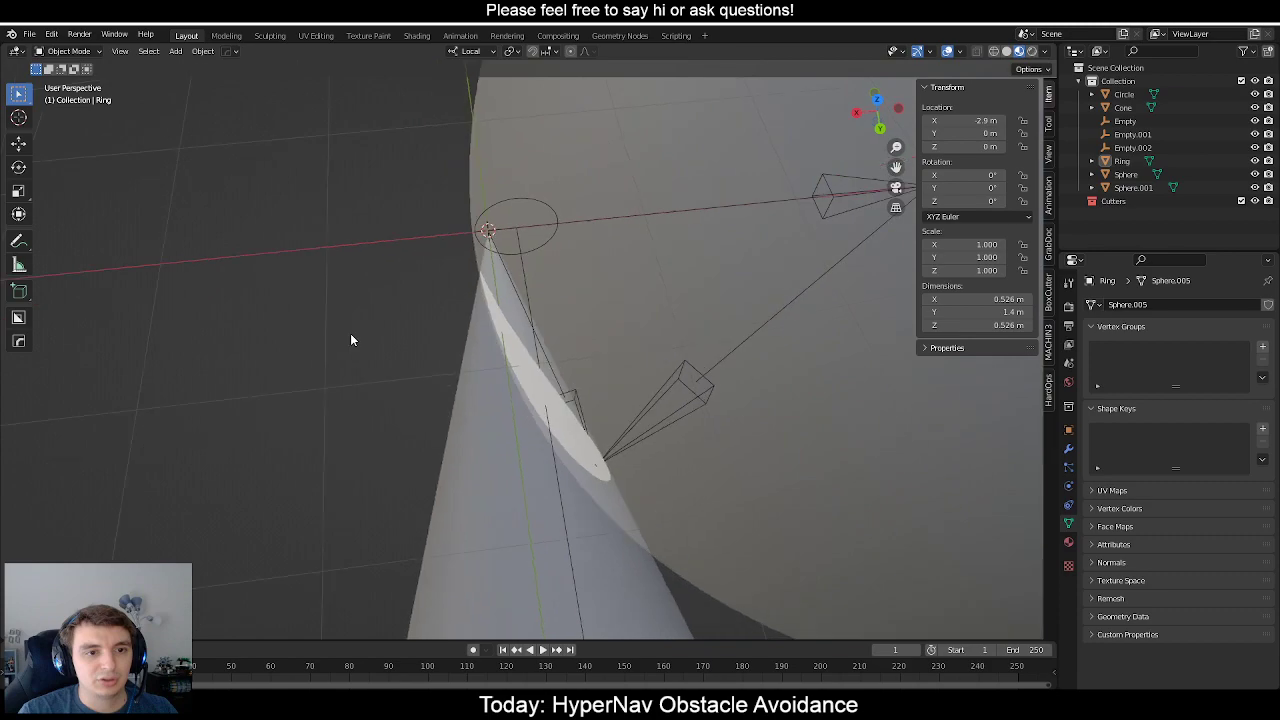
pyautogui.scroll(-5, 428, 409)
pyautogui.moveTo(432, 411); pyautogui.dragTo(497, 418, button='middle')
pyautogui.scroll(5, 443, 346)
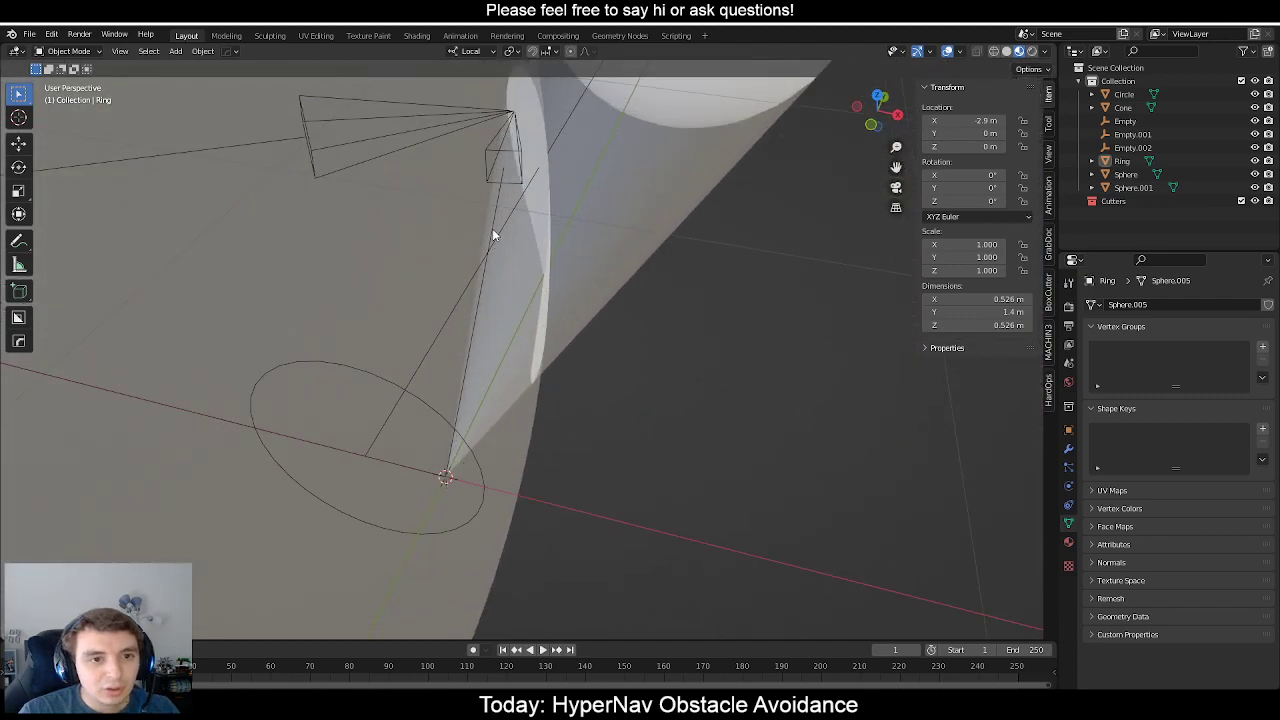
# Duplicate the arrow at the cone's apex in place and rotate the copy about its local Y axis to the cone's opposite side.
pyautogui.click(496, 153)
pyautogui.click(583, 237)
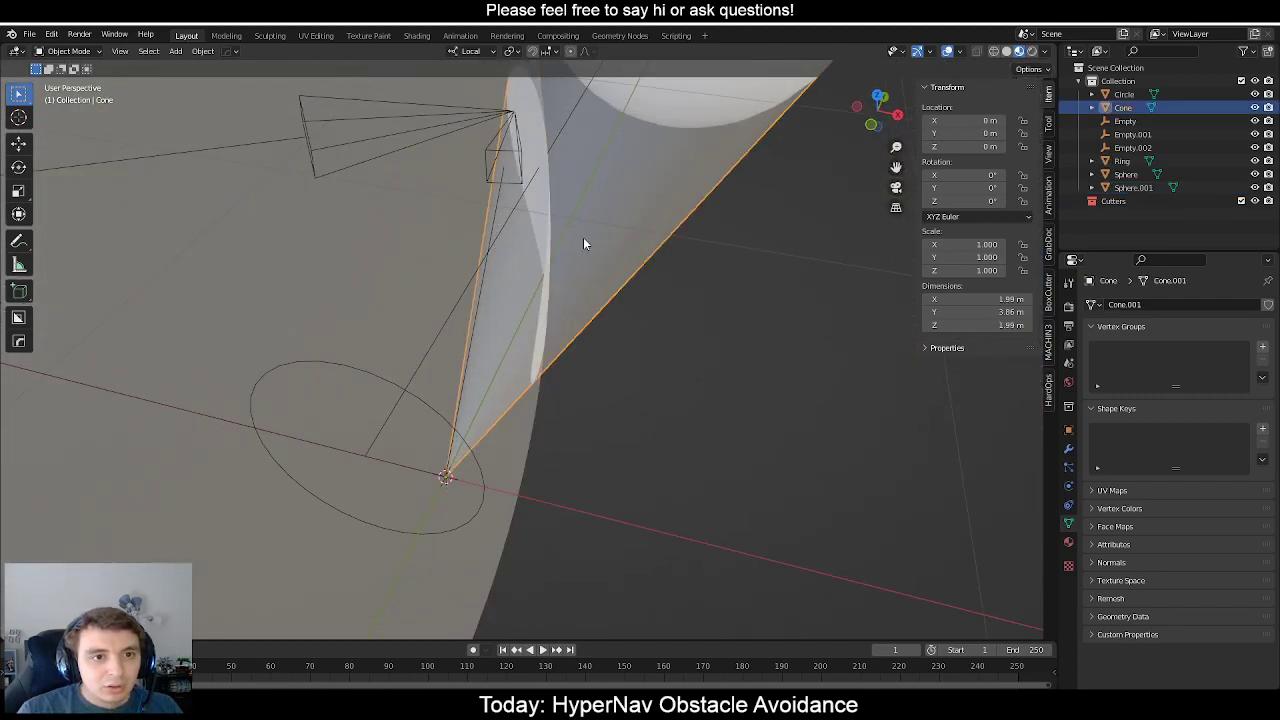
pyautogui.click(490, 150)
pyautogui.hotkey('shift', 'd')
pyautogui.rightClick(655, 241)
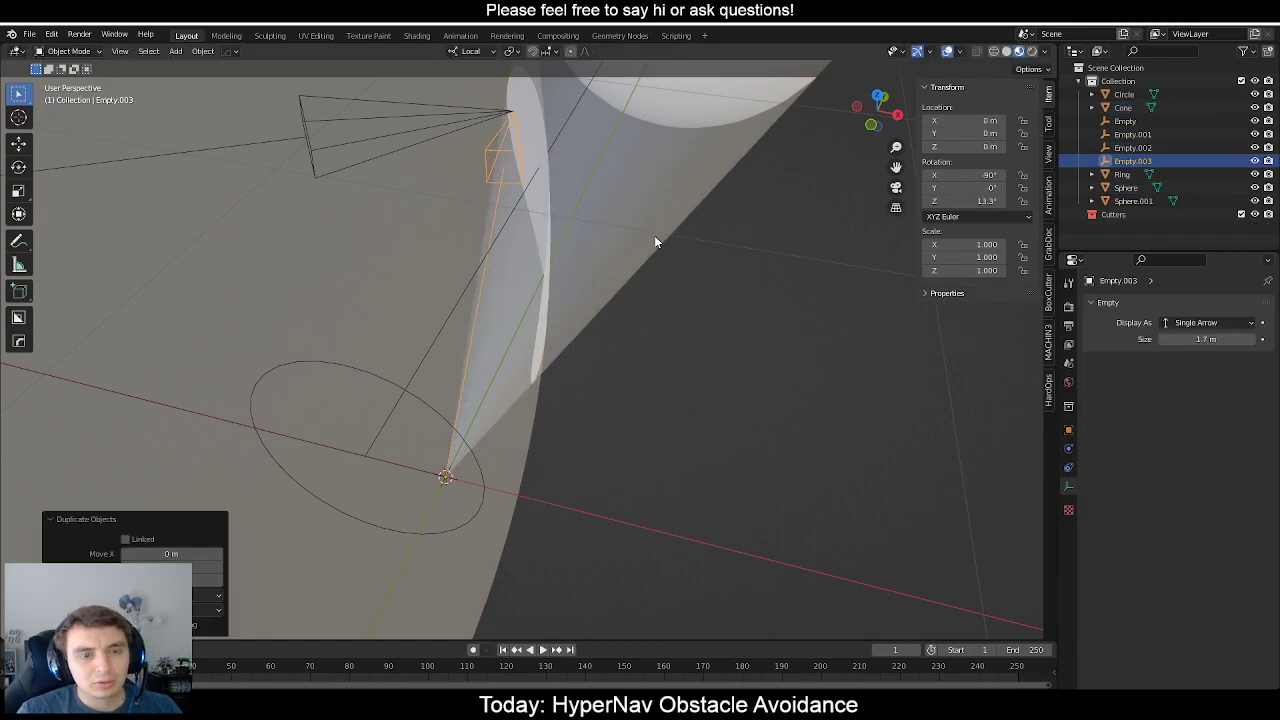
pyautogui.scroll(-5, 645, 241)
pyautogui.press('r')
pyautogui.press('y')
pyautogui.press('y')
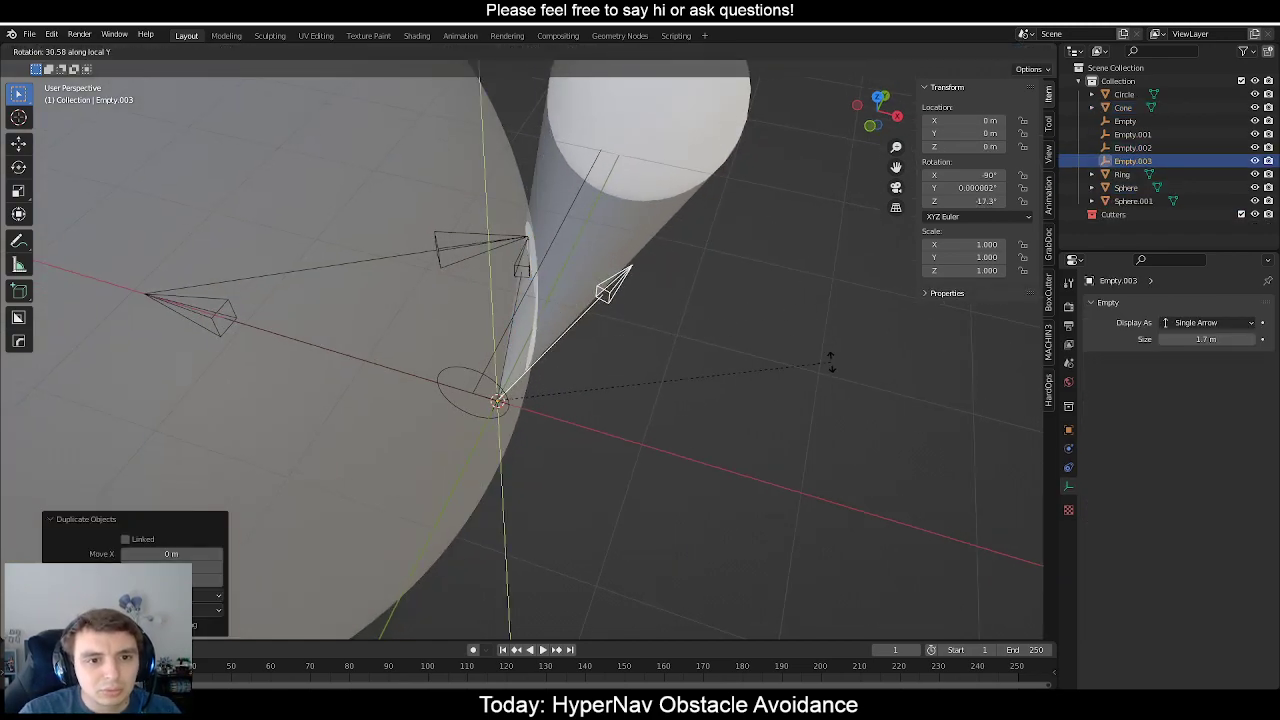
pyautogui.click(849, 352)
# Align the copied arrow with the cone's edge in top view at a Z rotation of about -14.4° and set its size to 4 m.
pyautogui.press('KP_7')
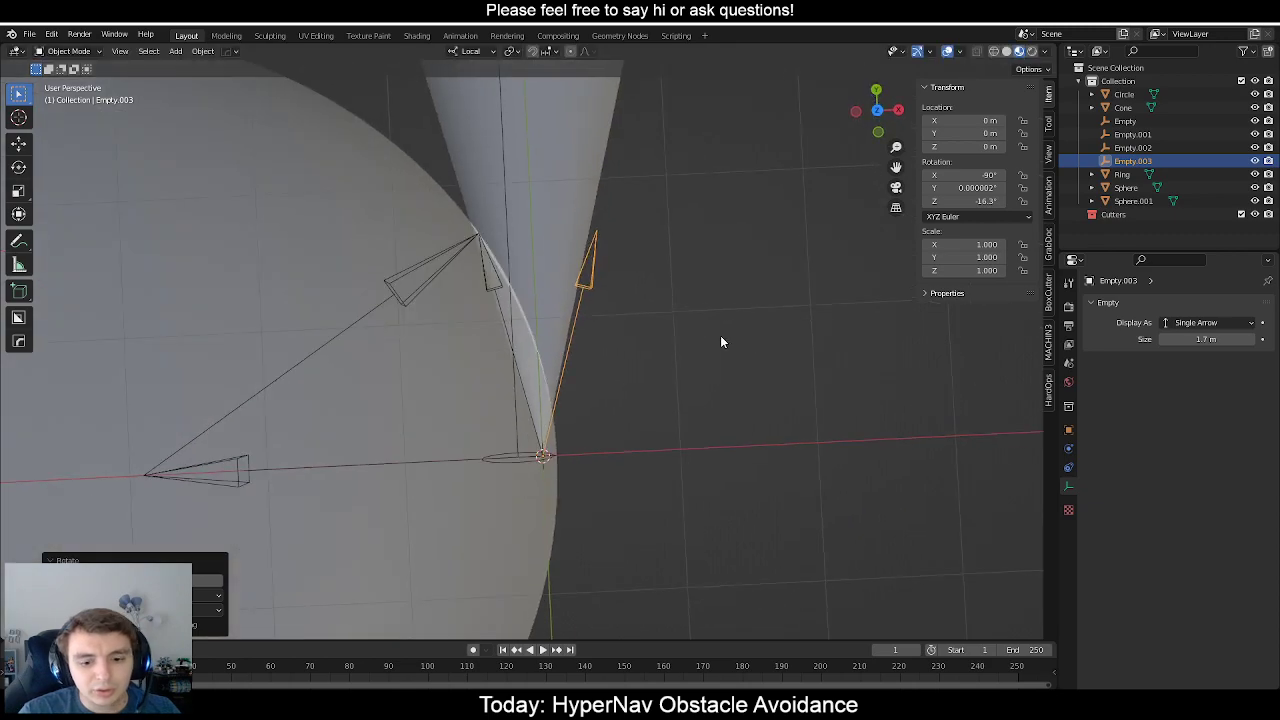
pyautogui.scroll(2, 770, 274)
pyautogui.press('r')
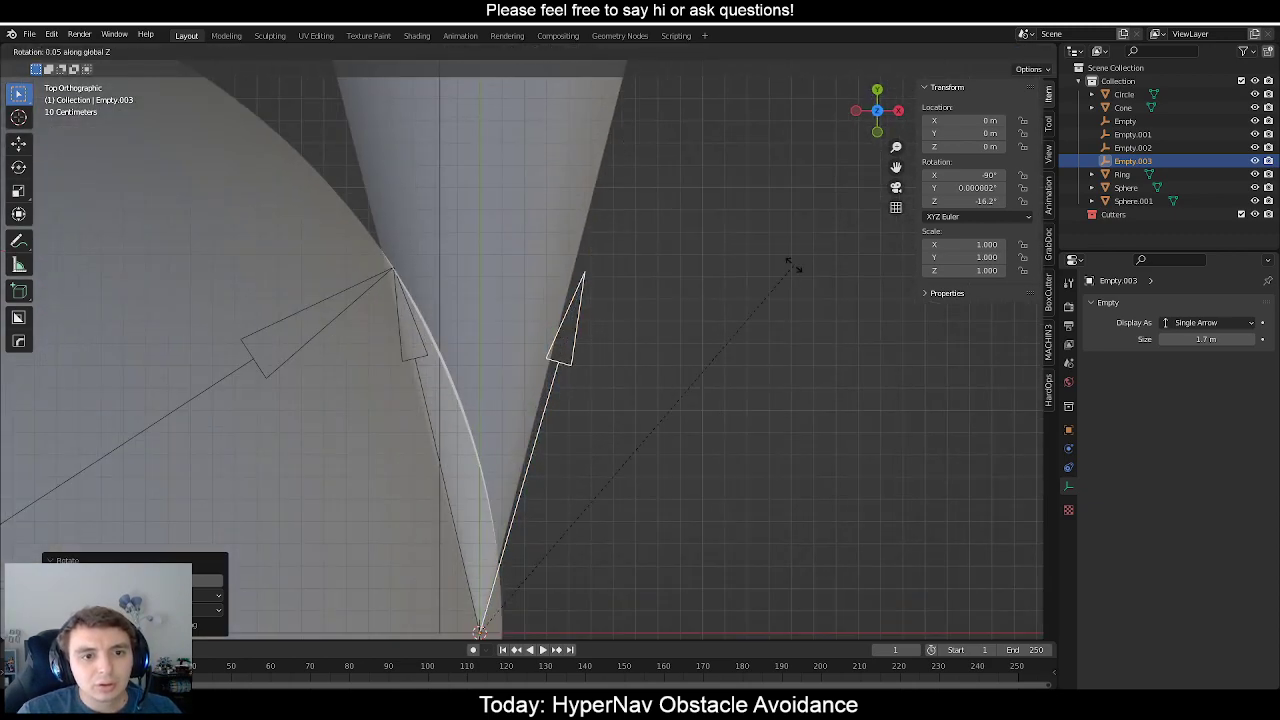
pyautogui.click(785, 253)
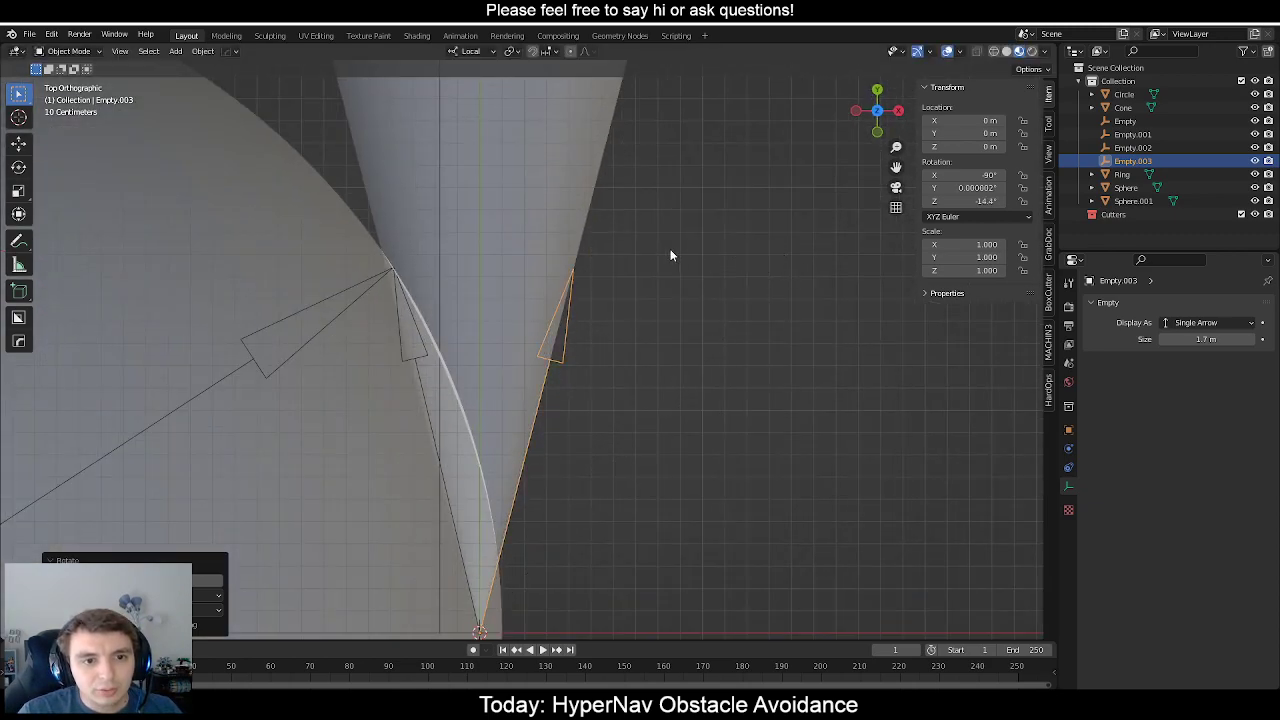
pyautogui.moveTo(670, 252); pyautogui.dragTo(645, 342, button='middle')
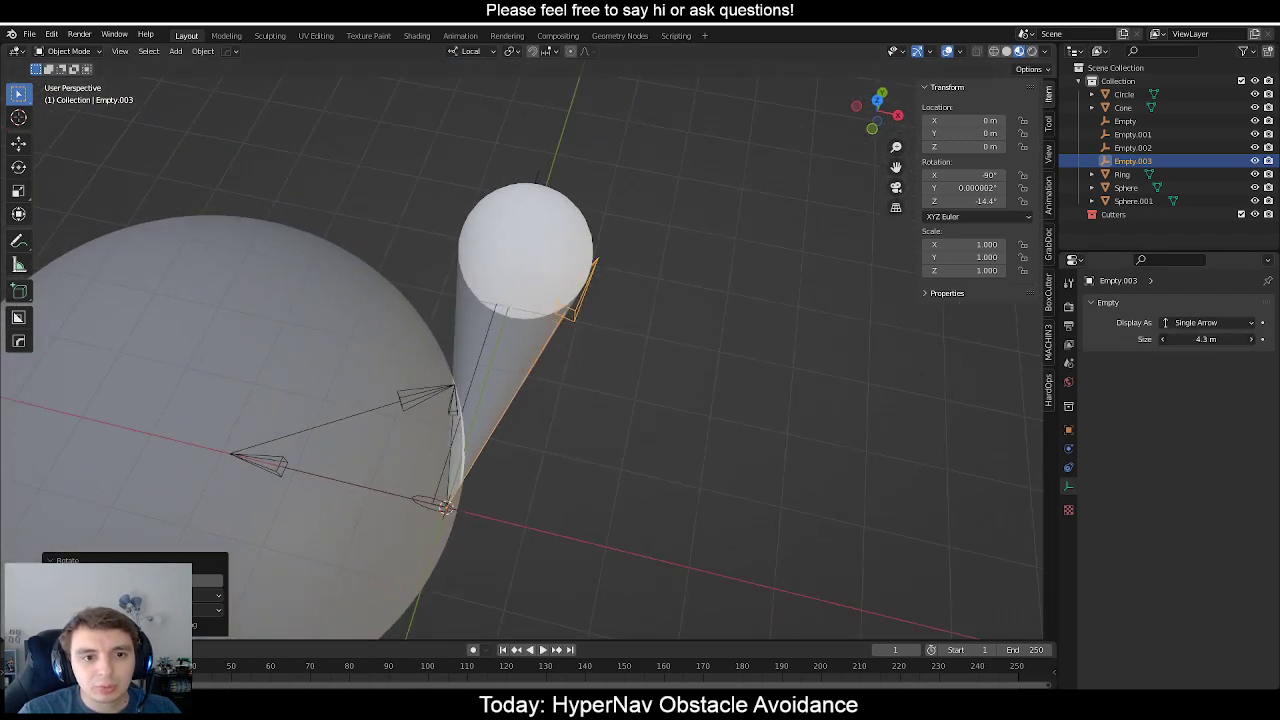
pyautogui.moveTo(560, 247)
pyautogui.mouseDown(button='middle')
pyautogui.moveTo(571, 325)
pyautogui.moveTo(603, 239)
pyautogui.moveTo(540, 248)
pyautogui.mouseUp(button='middle')
# Examine how the long arrow along the cone's edge relates to the ring patch, large sphere and circle from several angles.
pyautogui.scroll(3, 528, 250)
pyautogui.moveTo(540, 320); pyautogui.dragTo(614, 477, button='middle')
pyautogui.scroll(-3, 584, 280)
pyautogui.click(377, 144)
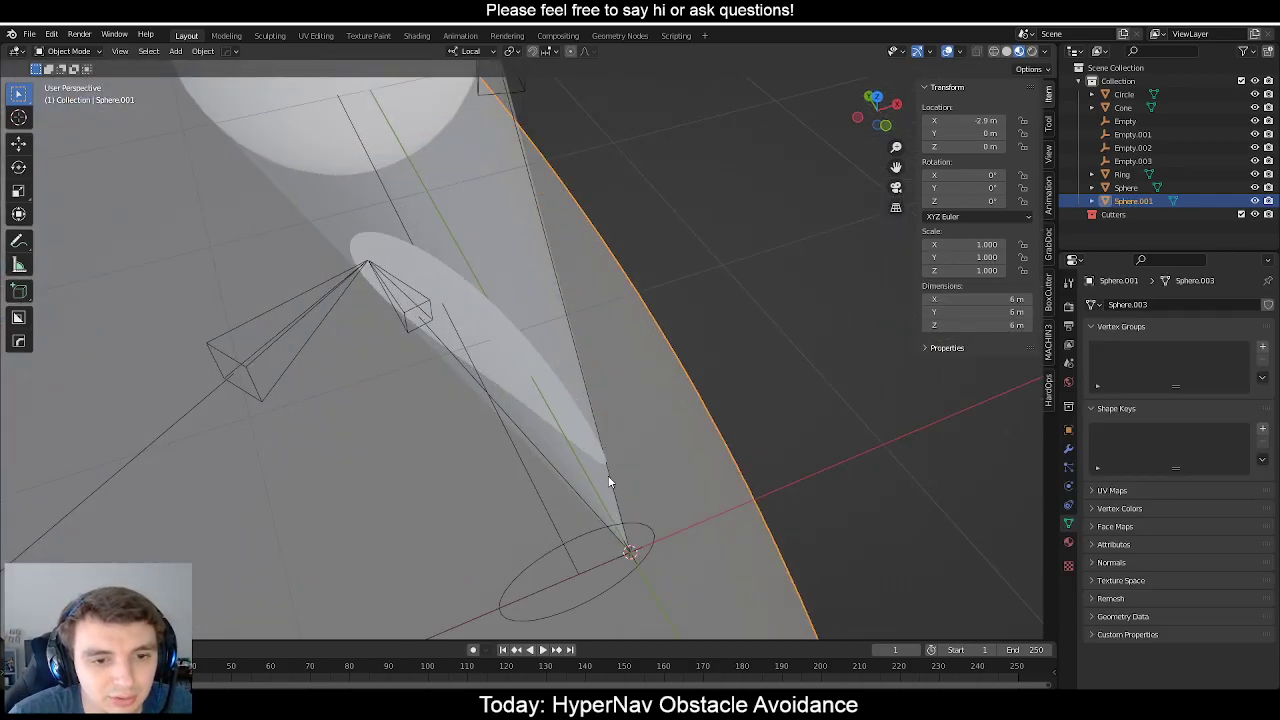
pyautogui.click(607, 465)
pyautogui.press('KP_Decimal')
pyautogui.moveTo(583, 322); pyautogui.dragTo(656, 353, button='middle')
pyautogui.click(655, 498)
pyautogui.scroll(-4, 650, 480)
pyautogui.click(552, 386)
pyautogui.scroll(4, 552, 386)
pyautogui.click(447, 396)
pyautogui.click(439, 388)
pyautogui.click(627, 265)
pyautogui.scroll(4, 521, 369)
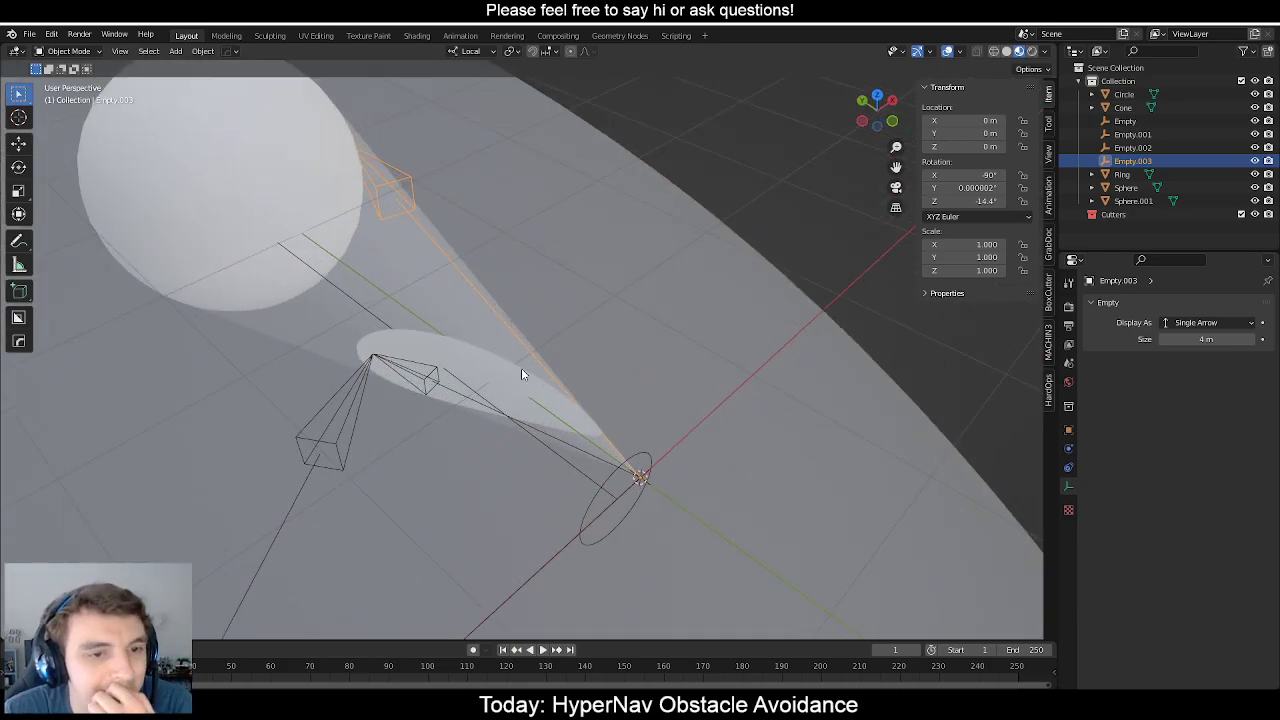
pyautogui.moveTo(508, 384); pyautogui.dragTo(522, 338, button='middle')
pyautogui.press('KP_1')
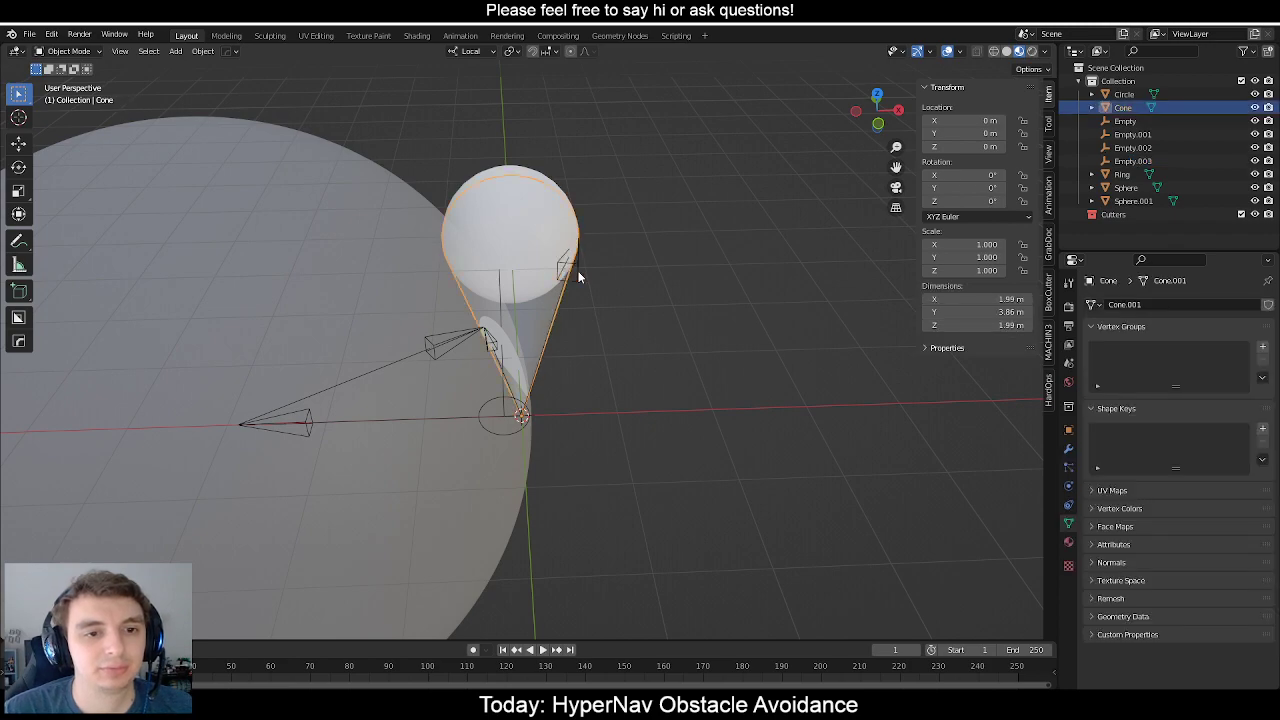
# Duplicate the 4 m arrow in place and set the copy's Z rotation to 14.4327° so it follows the cone's other edge.
pyautogui.moveTo(640, 294); pyautogui.dragTo(678, 319, button='middle')
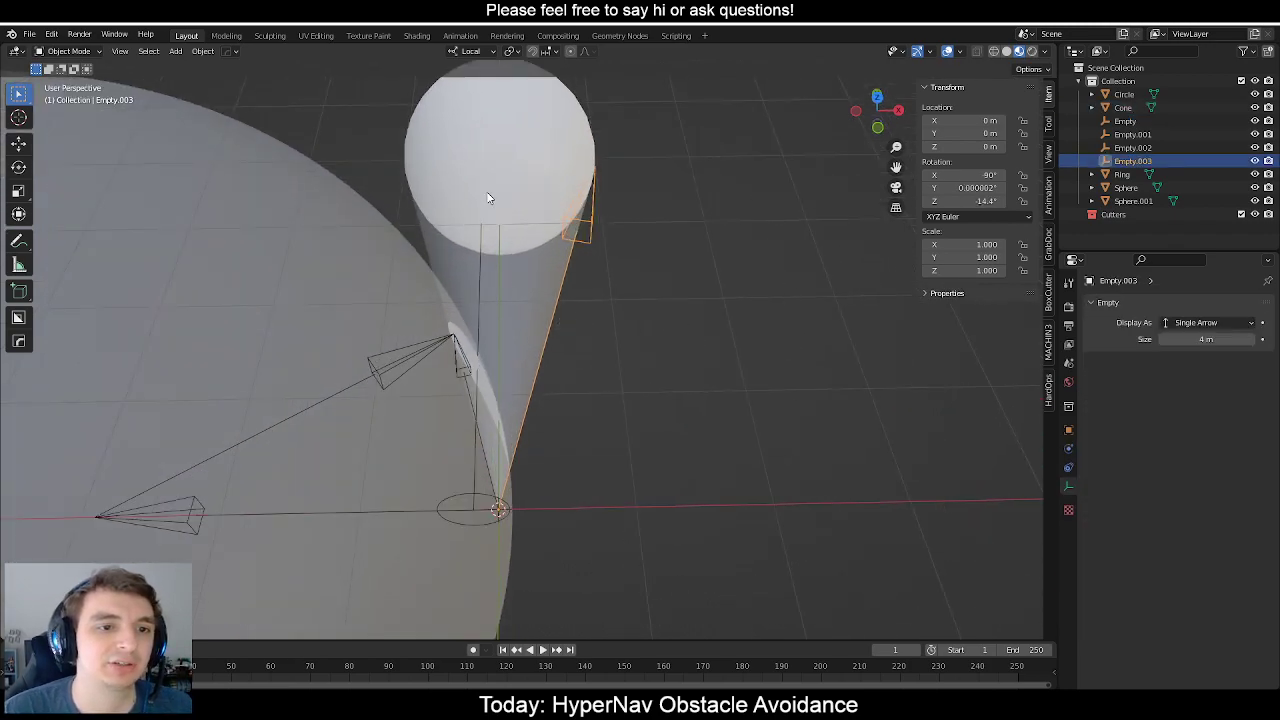
pyautogui.moveTo(509, 189); pyautogui.dragTo(713, 238, button='middle')
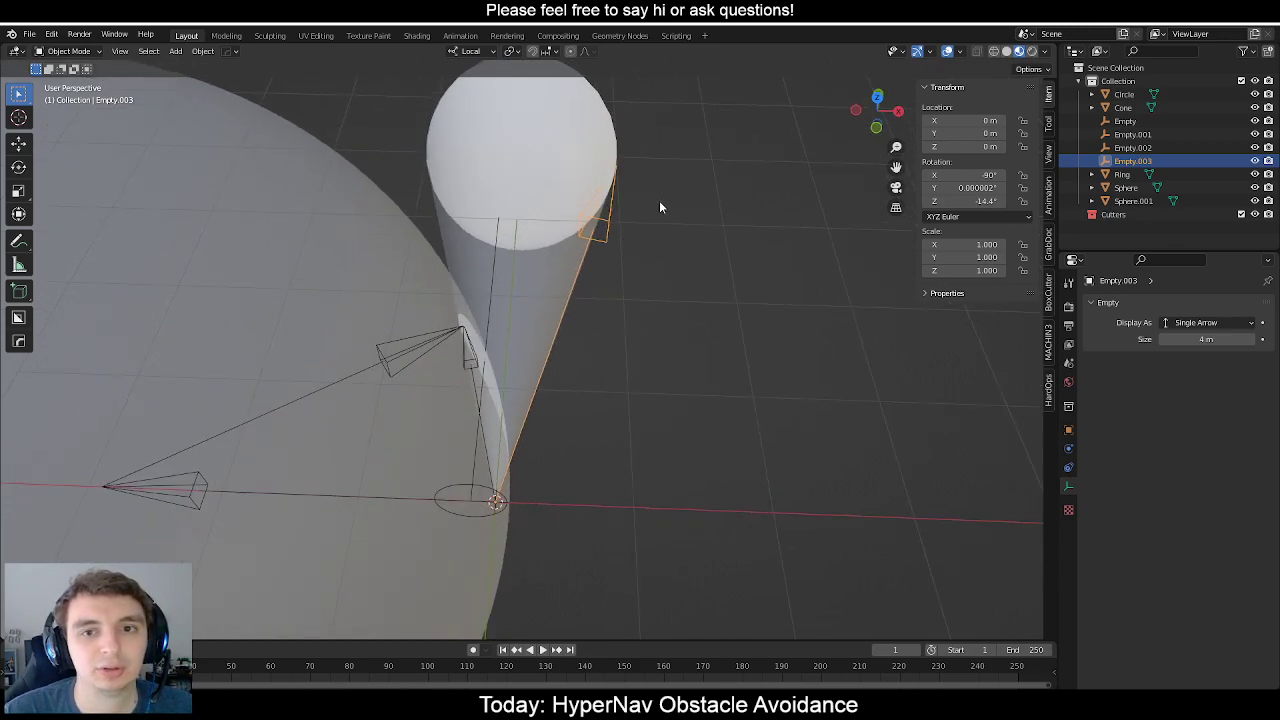
pyautogui.hotkey('shift', 'd')
pyautogui.press('Escape')
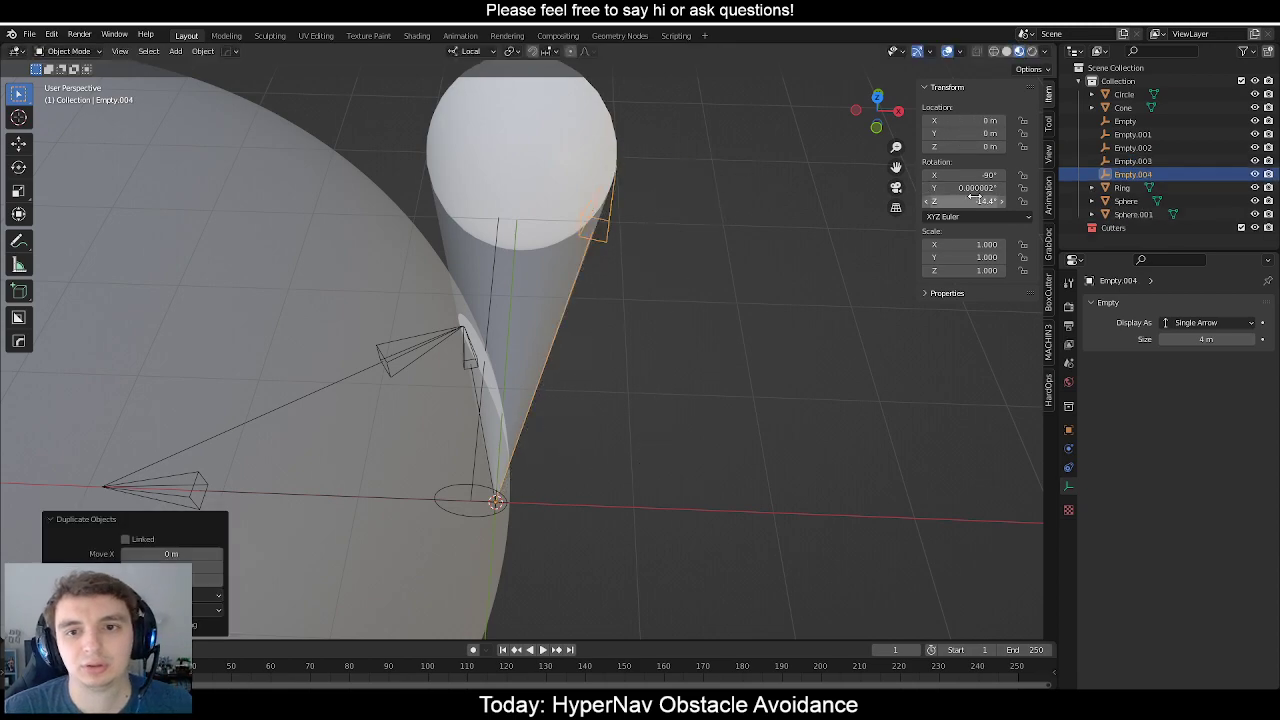
pyautogui.doubleClick(960, 201)
pyautogui.press('Home')
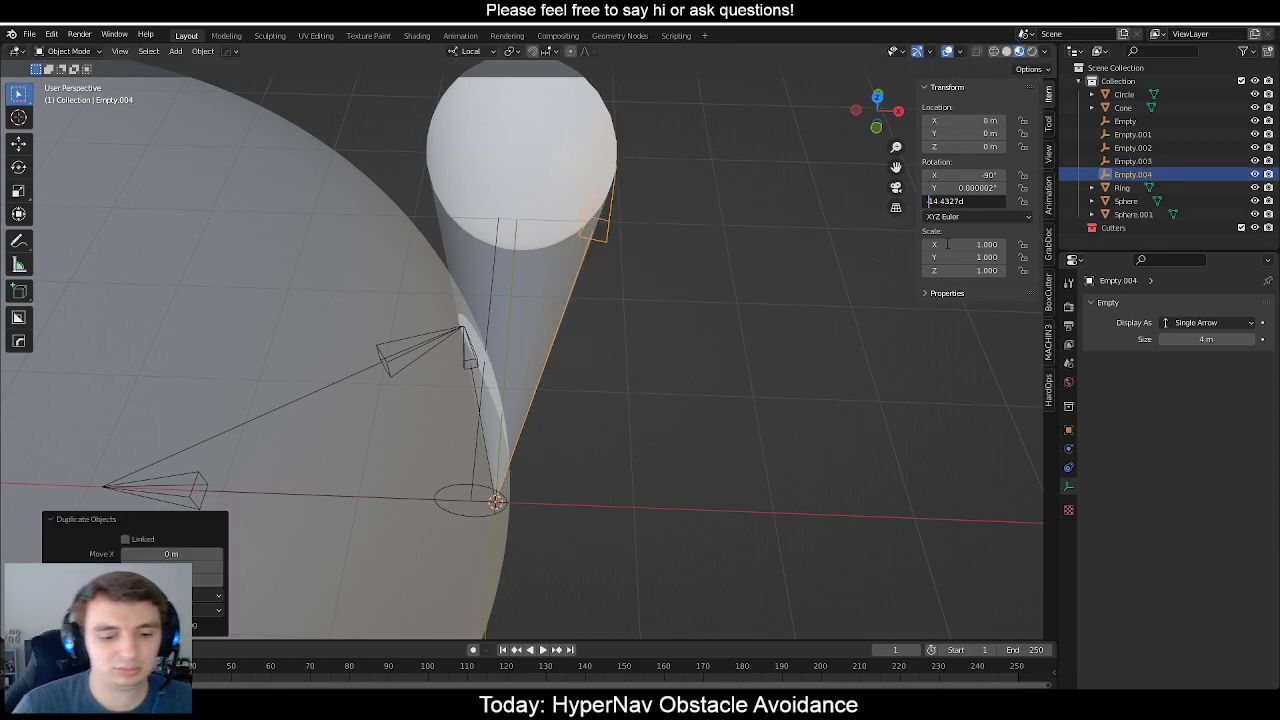
pyautogui.press('Return')
# Compare the two long edge arrows with the small sphere's outline and the circle in front orthographic and perspective views.
pyautogui.moveTo(587, 270)
pyautogui.mouseDown(button='middle')
pyautogui.moveTo(536, 290)
pyautogui.moveTo(546, 207)
pyautogui.moveTo(590, 258)
pyautogui.mouseUp(button='middle')
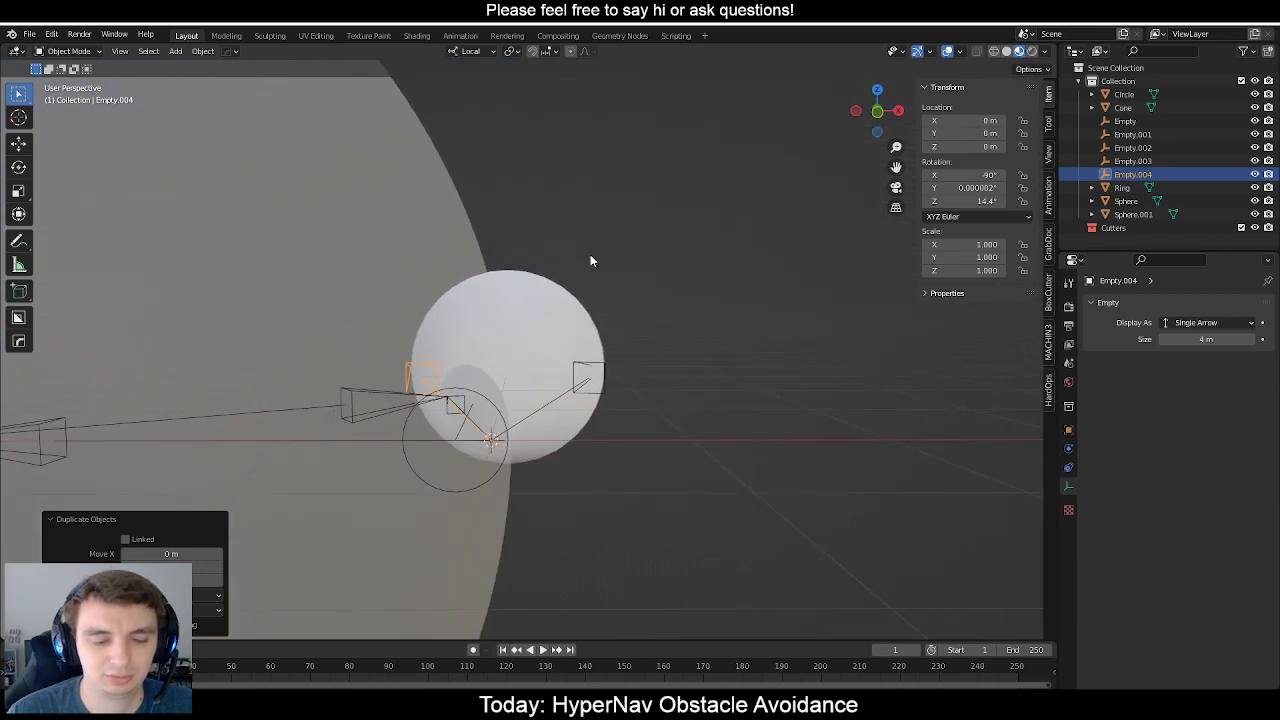
pyautogui.press('KP_1')
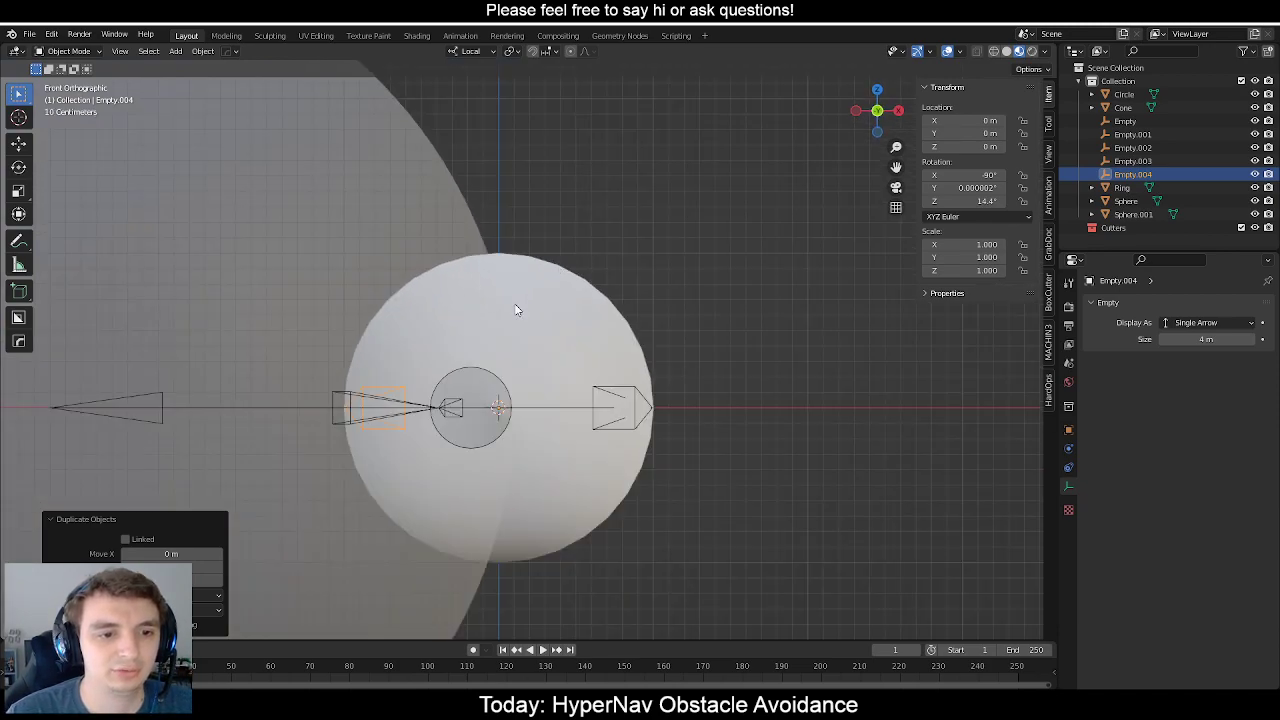
pyautogui.scroll(4, 517, 309)
pyautogui.keyDown('shift'); pyautogui.moveTo(437, 357); pyautogui.dragTo(543, 245, button='middle'); pyautogui.keyUp('shift')
pyautogui.scroll(-3, 543, 245)
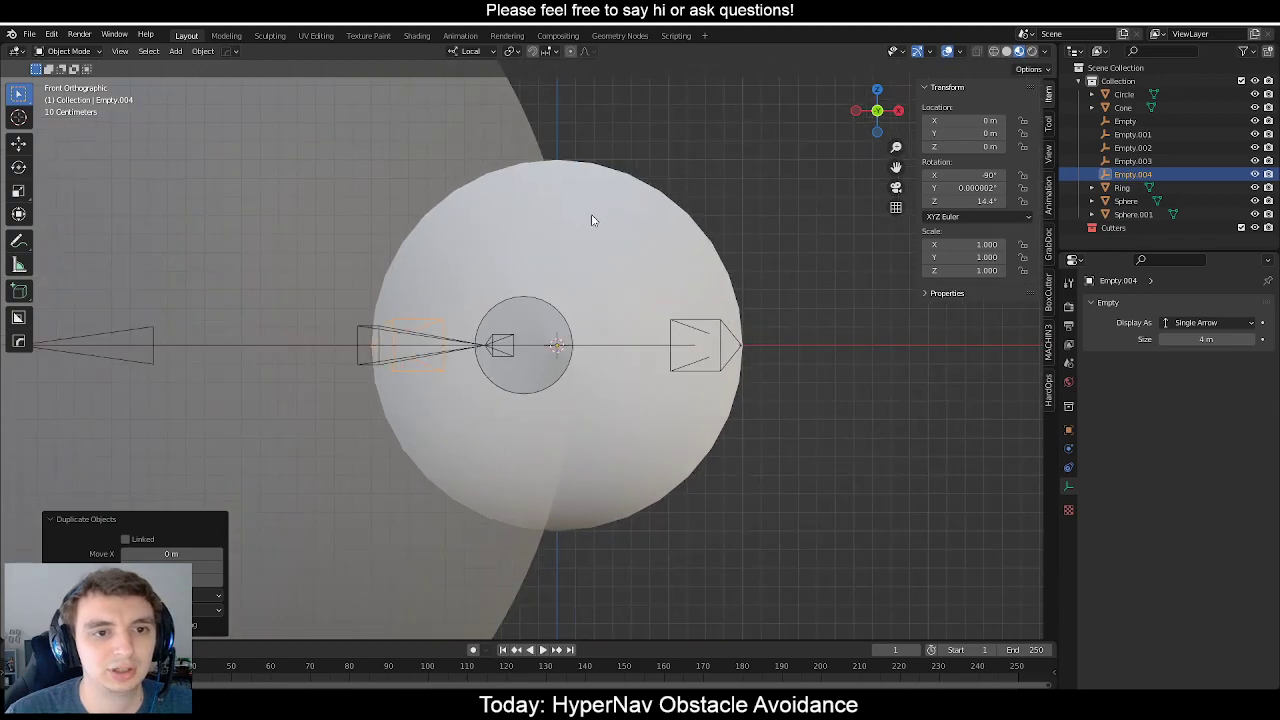
pyautogui.scroll(4, 508, 314)
pyautogui.scroll(-3, 515, 225)
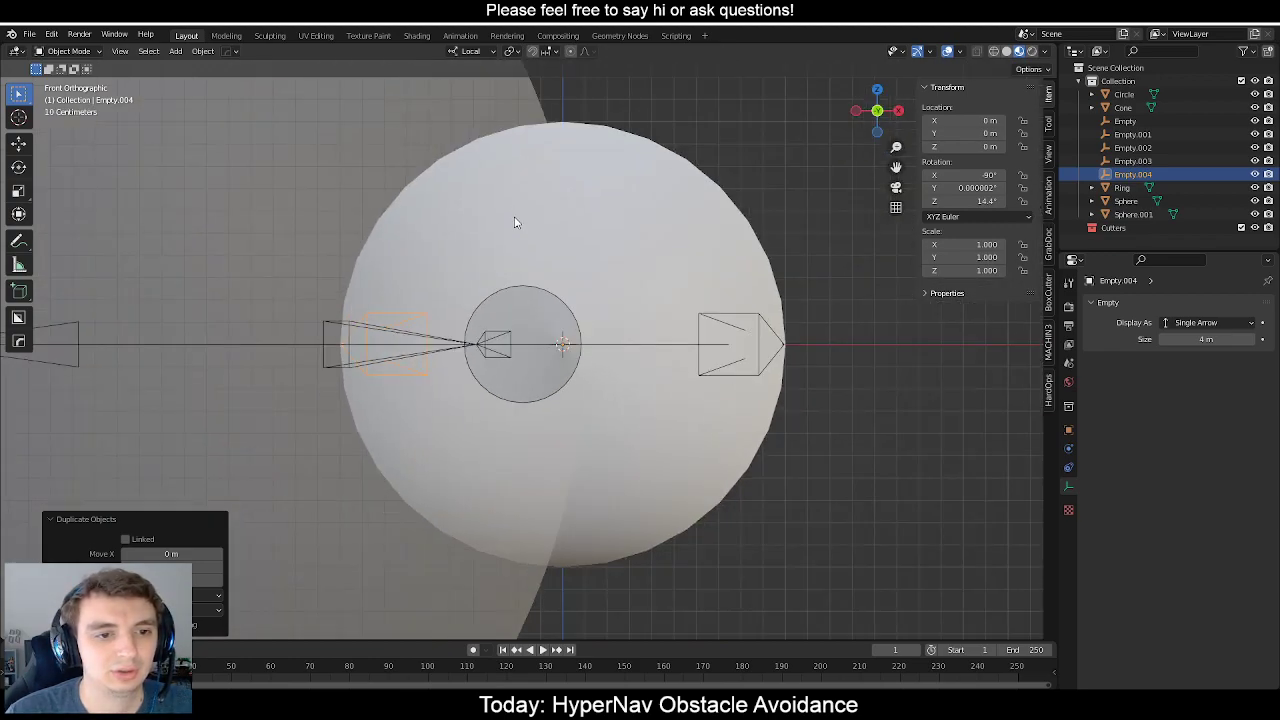
pyautogui.moveTo(515, 225); pyautogui.dragTo(558, 343, button='middle')
pyautogui.scroll(-3, 558, 238)
pyautogui.scroll(2, 586, 248)
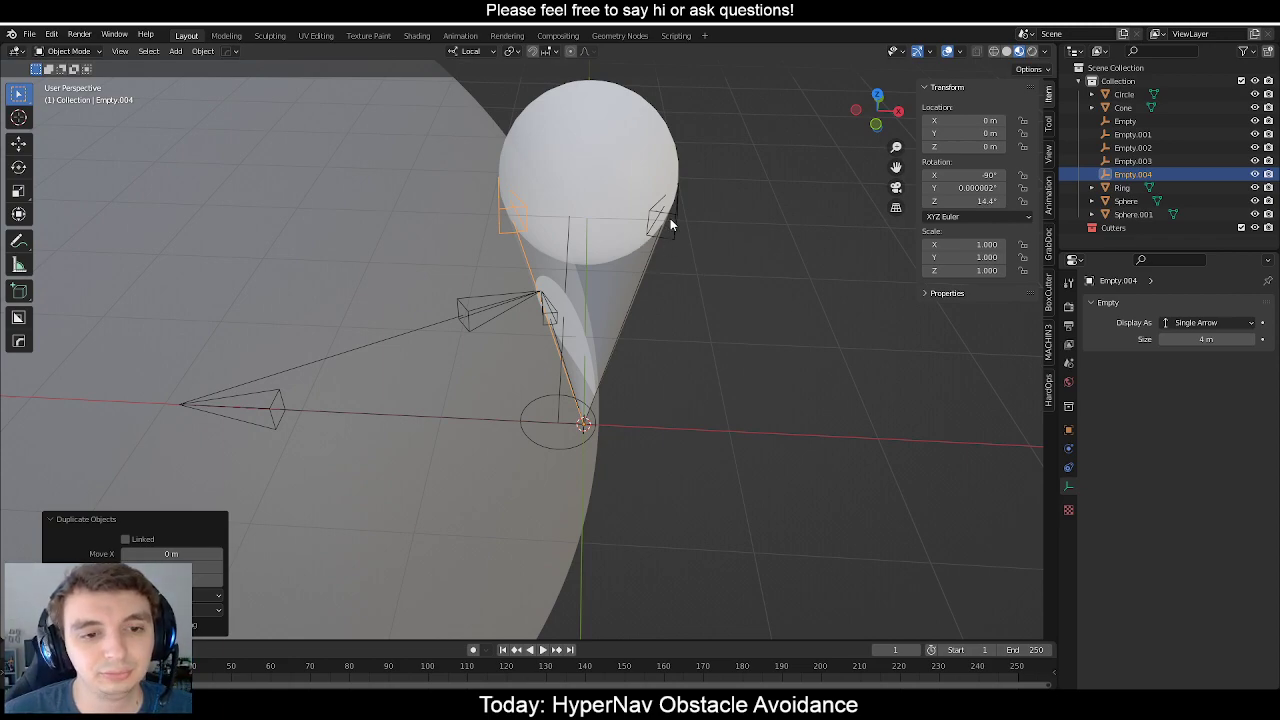
pyautogui.moveTo(670, 225)
pyautogui.mouseDown(button='middle')
pyautogui.moveTo(686, 323)
pyautogui.moveTo(677, 249)
pyautogui.mouseUp(button='middle')
pyautogui.scroll(3, 631, 337)
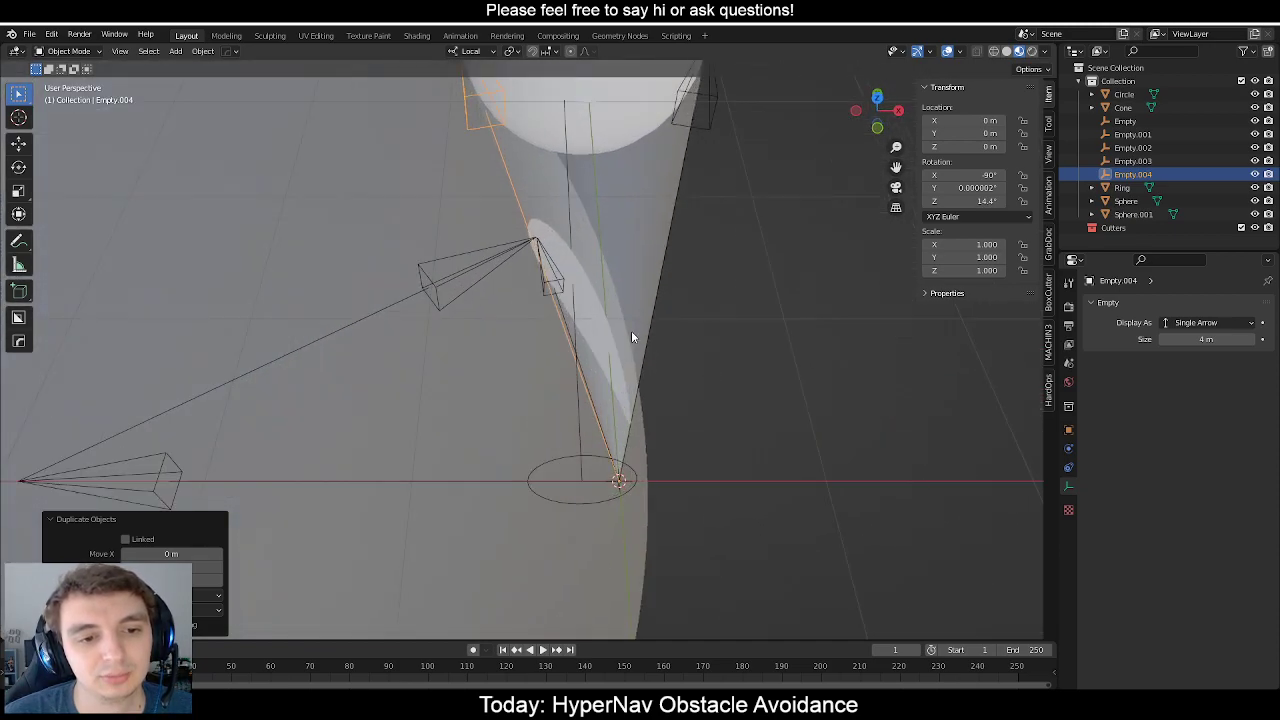
pyautogui.moveTo(631, 337); pyautogui.dragTo(571, 348, button='middle')
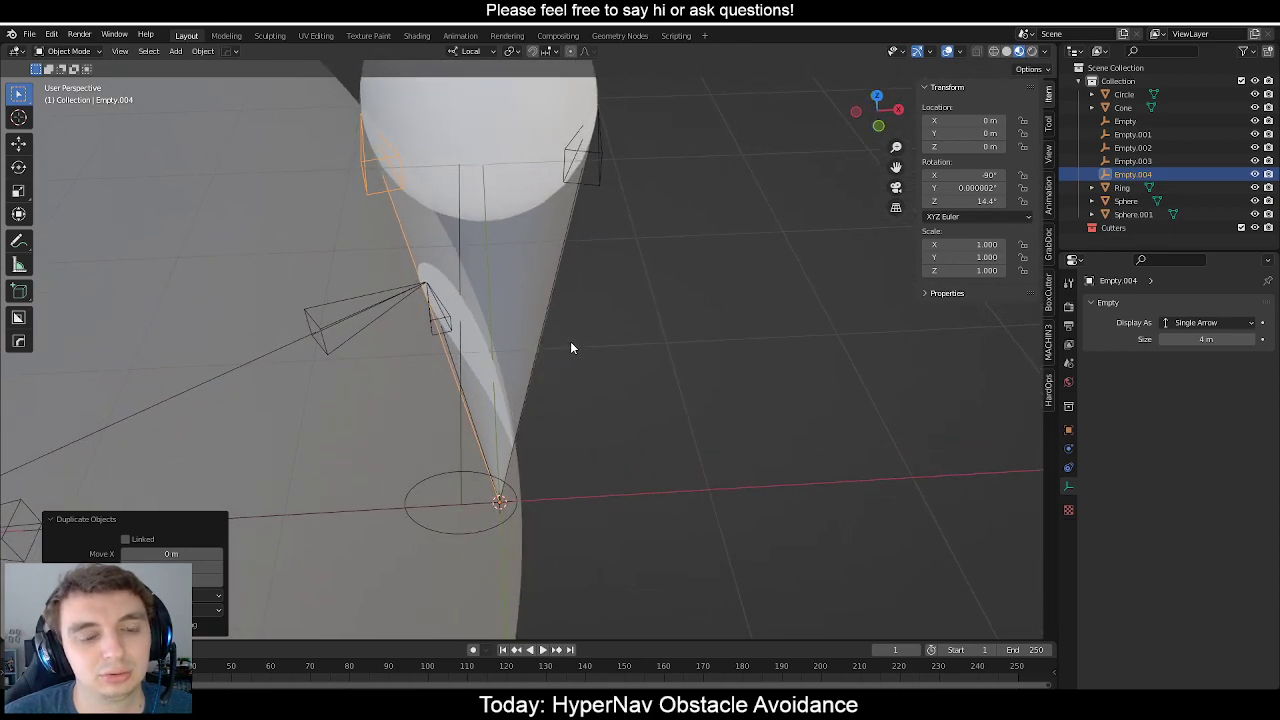
pyautogui.scroll(-2, 570, 347)
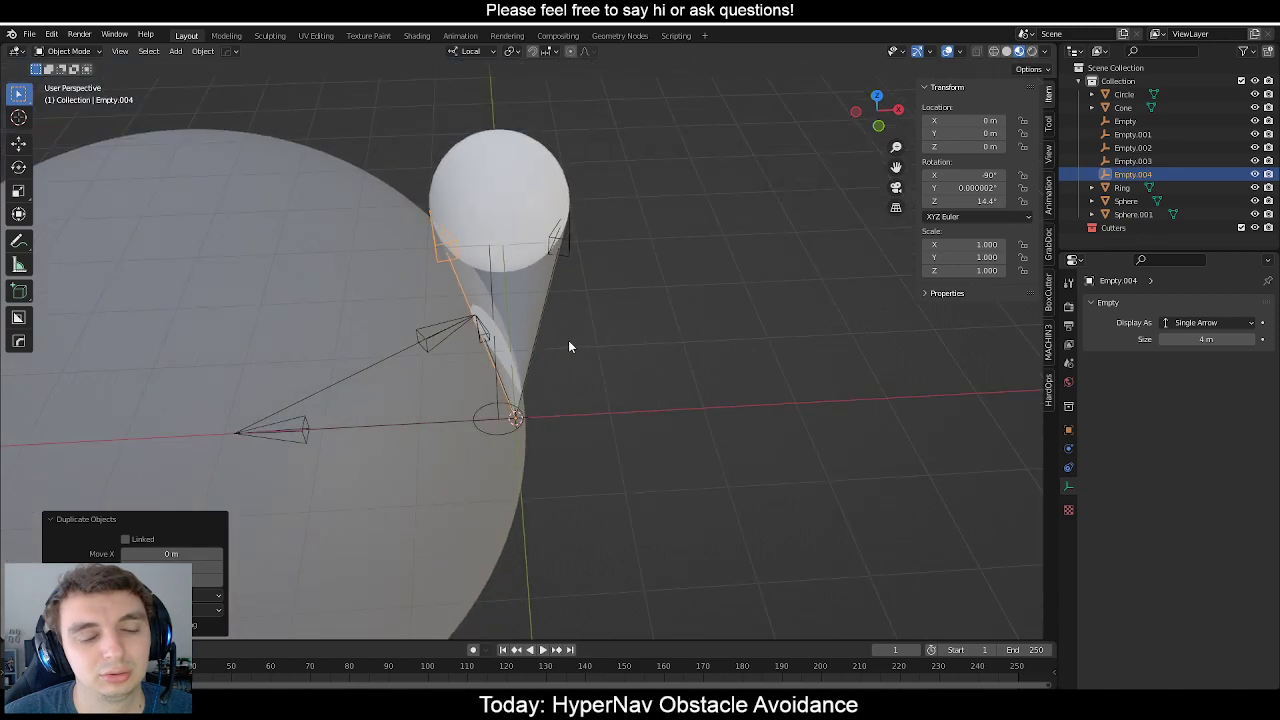
# Try moving the large sphere along its local X axis to about -3 m, inspect the cone's apex and undo the move.
pyautogui.moveTo(568, 346); pyautogui.dragTo(388, 249, button='middle')
pyautogui.scroll(3, 562, 283)
pyautogui.click(388, 249)
pyautogui.press('g')
pyautogui.press('x')
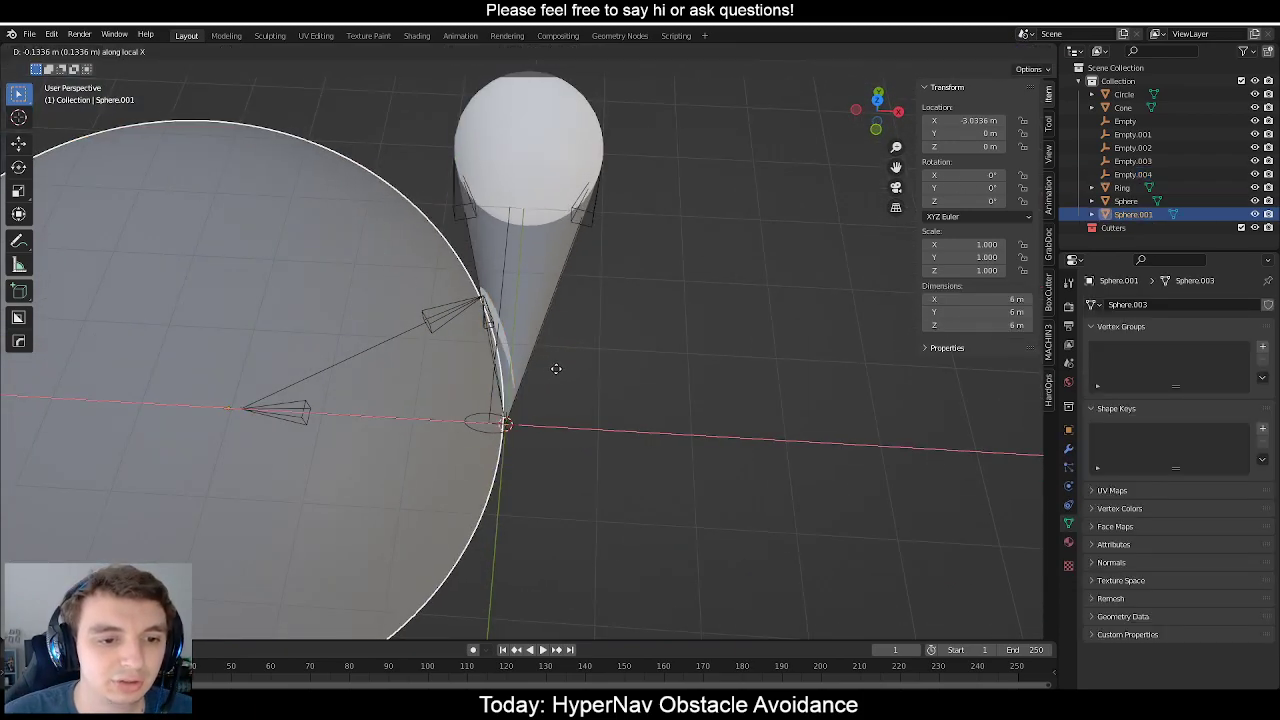
pyautogui.click(559, 375)
pyautogui.moveTo(559, 369); pyautogui.dragTo(587, 323, button='middle')
pyautogui.scroll(7, 577, 294)
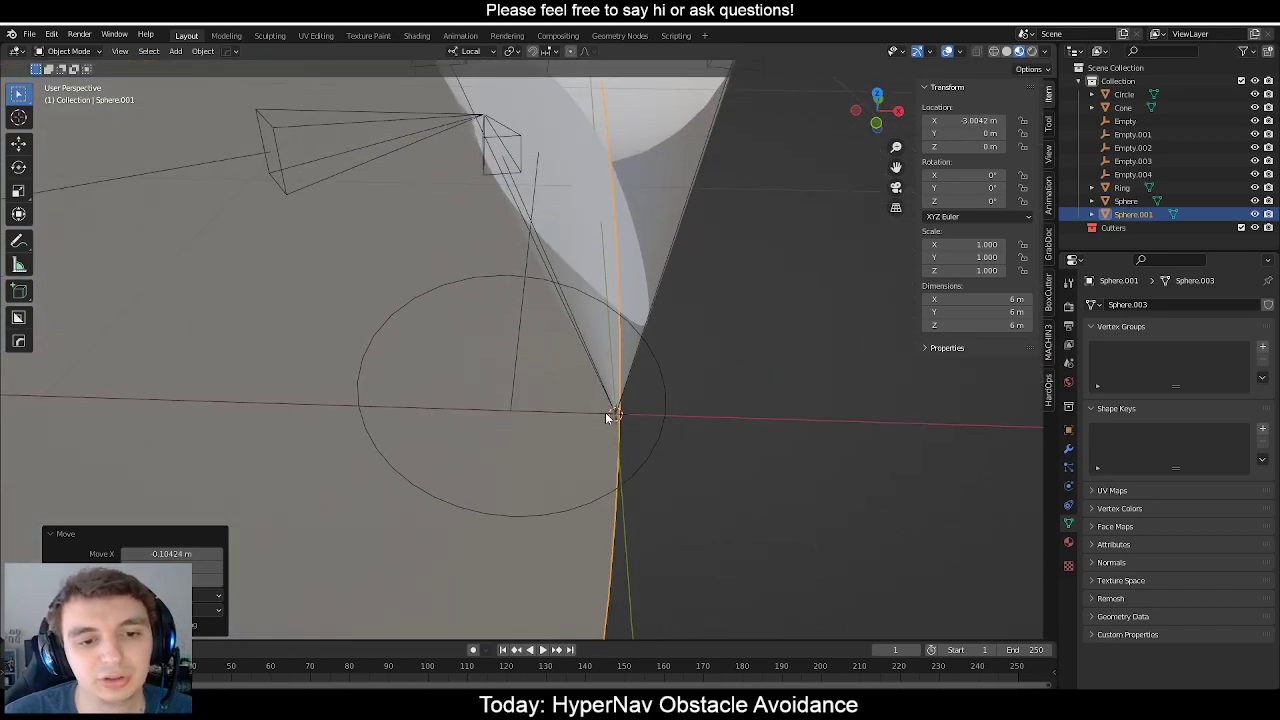
pyautogui.scroll(-5, 638, 367)
pyautogui.hotkey('ctrl', 'z')
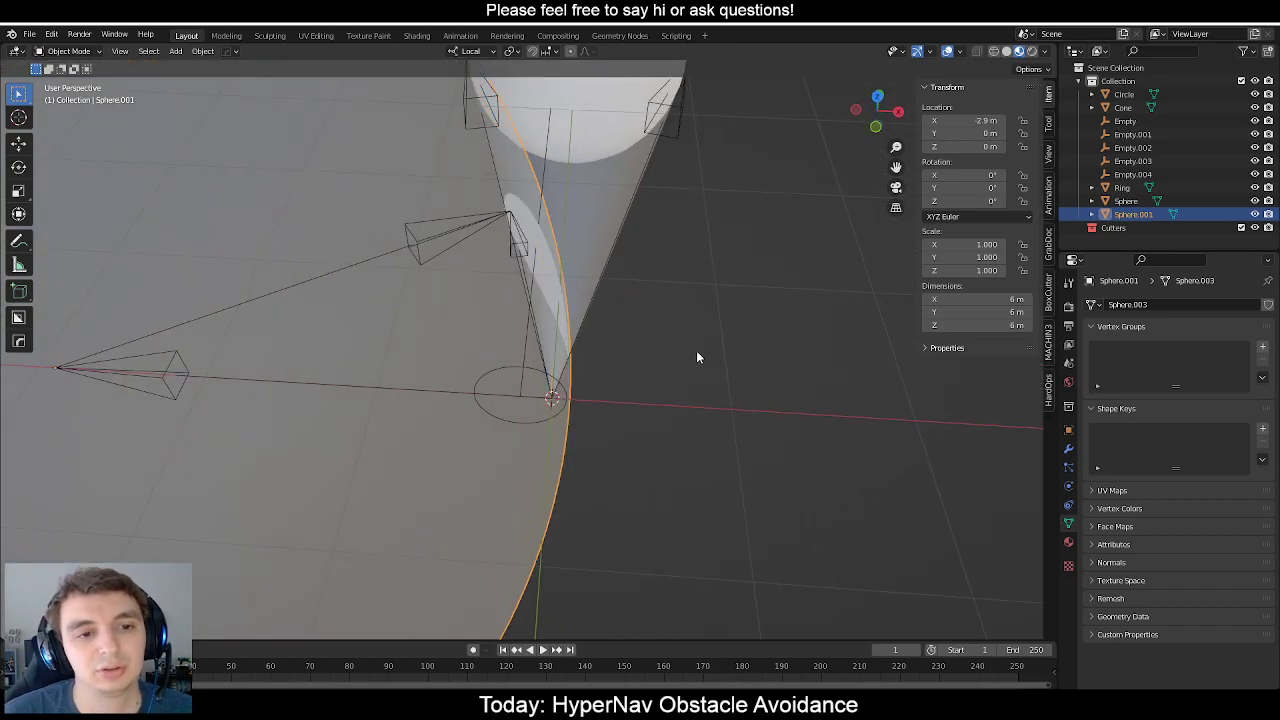
# Try shifting the large sphere along its local X axis once more, check it against the ring patch and undo the shift.
pyautogui.press('g')
pyautogui.press('x')
pyautogui.click(645, 346)
pyautogui.moveTo(549, 375); pyautogui.dragTo(598, 270, button='middle')
pyautogui.hotkey('ctrl', 'z')
# Inspect the spheres, edge arrows and circle from above and in front orthographic view.
pyautogui.scroll(-4, 558, 276)
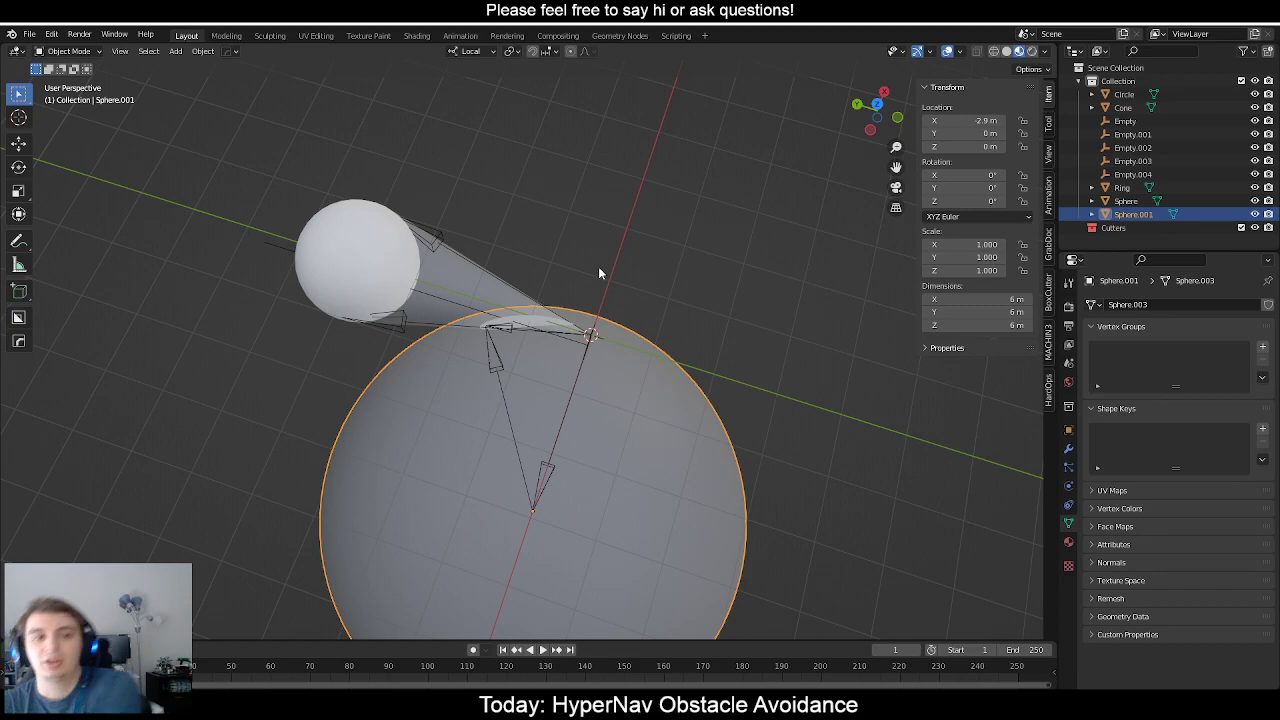
pyautogui.scroll(3, 586, 286)
pyautogui.moveTo(586, 286); pyautogui.dragTo(565, 237, button='middle')
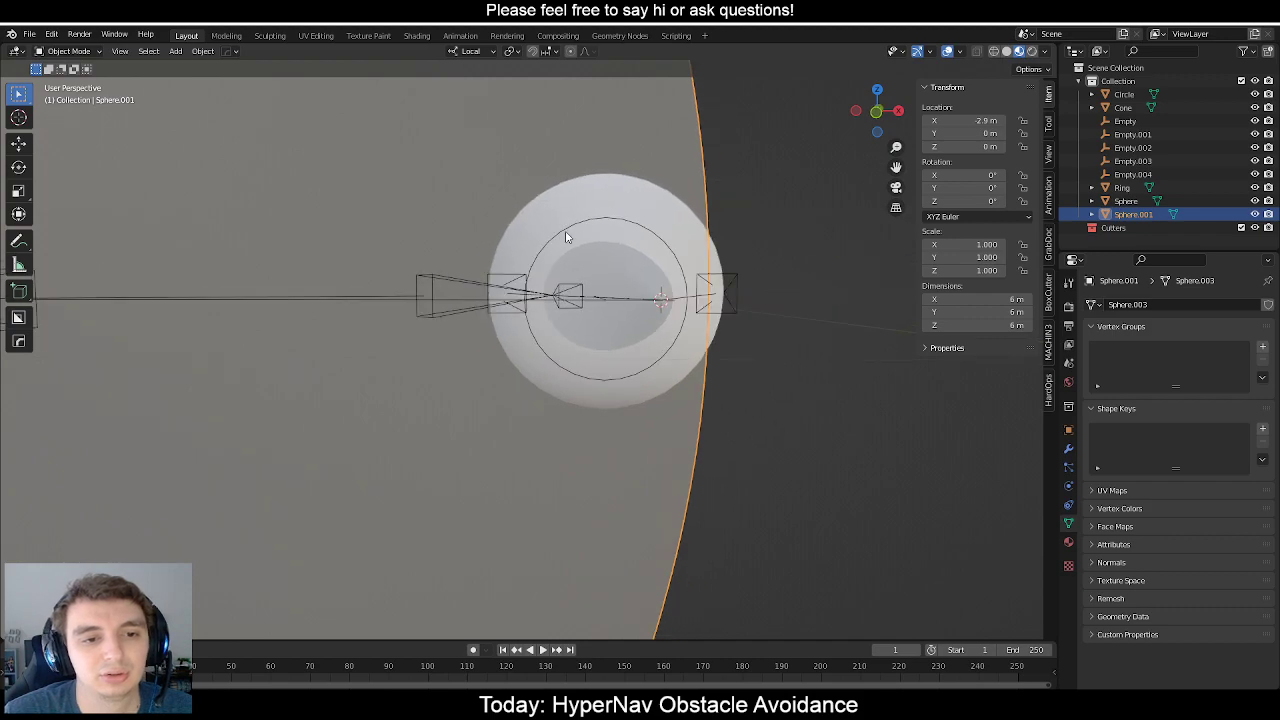
pyautogui.press('KP_1')
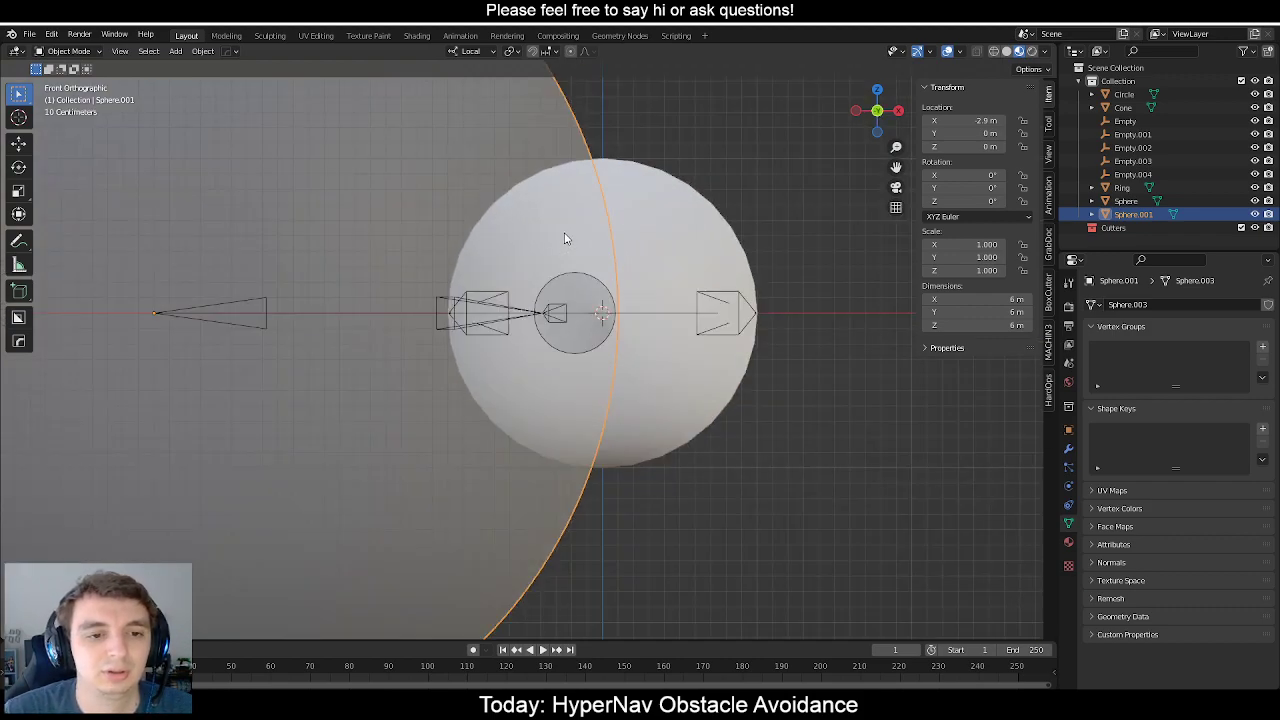
# Examine the circle, the ring patch and the arrow tips in right and front orthographic views.
pyautogui.scroll(3, 567, 244)
pyautogui.moveTo(536, 218); pyautogui.dragTo(589, 245, button='middle')
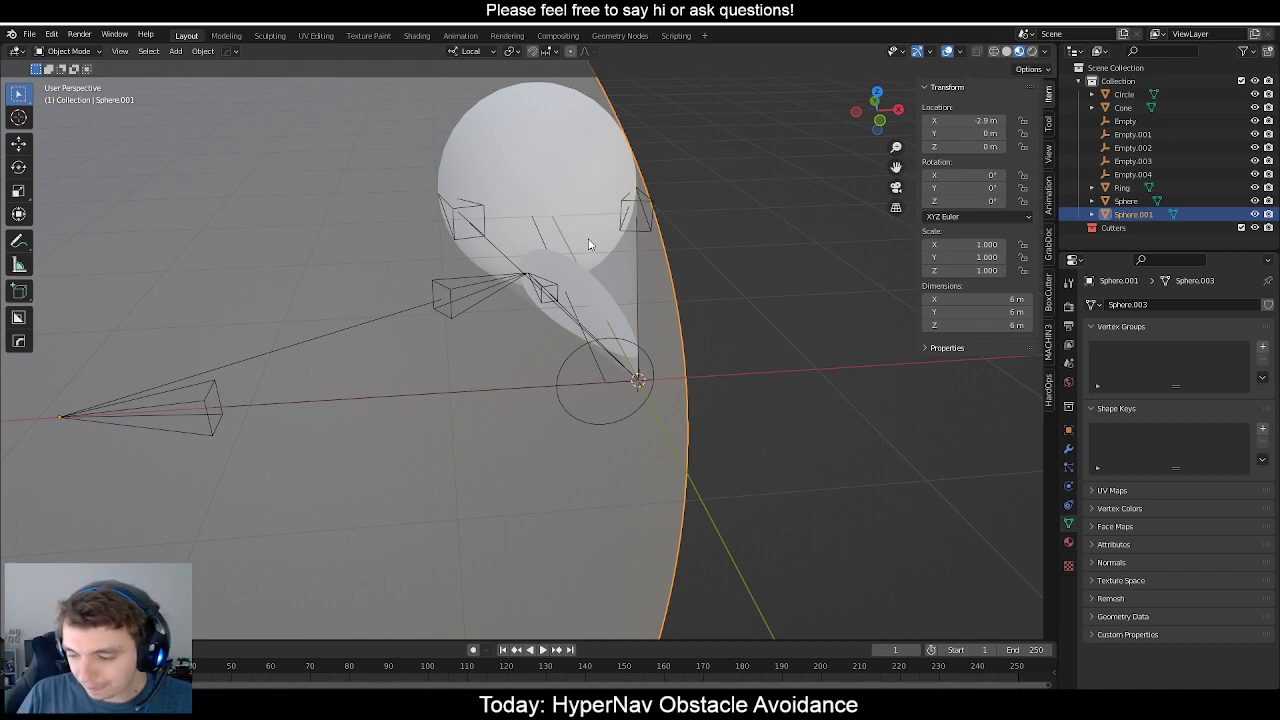
pyautogui.press('KP_3')
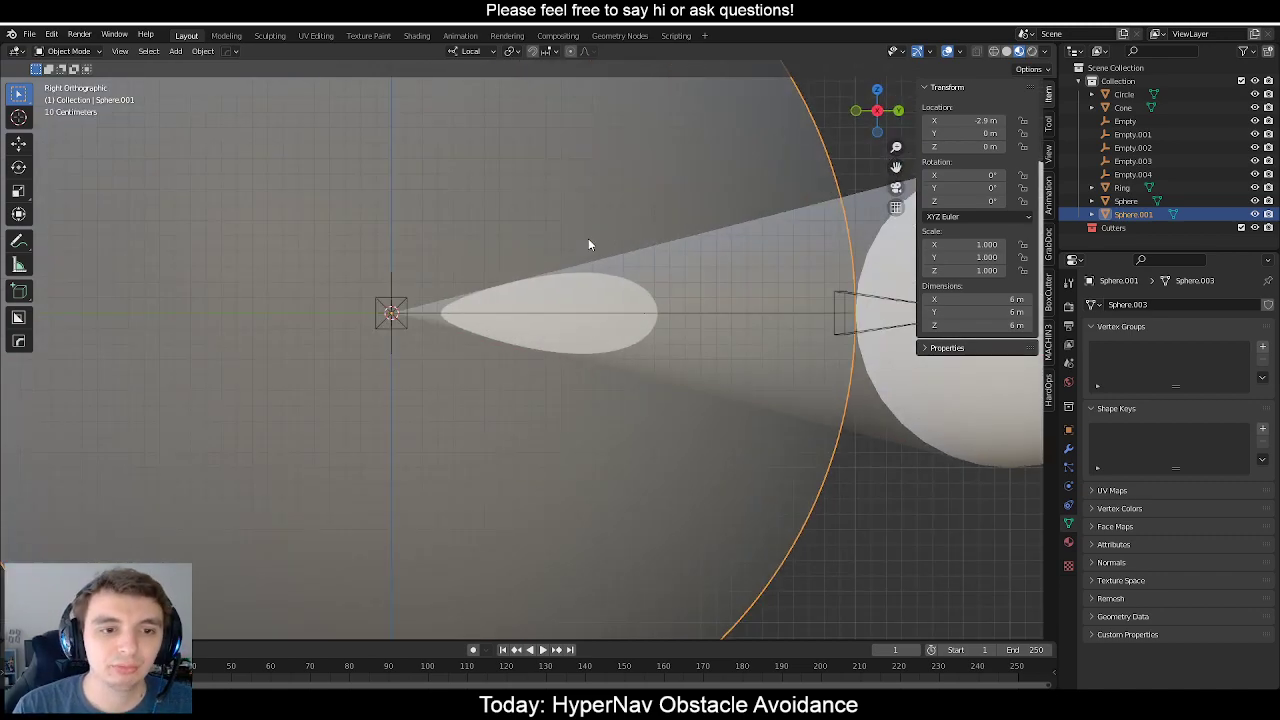
pyautogui.press('KP_1')
pyautogui.scroll(5, 580, 215)
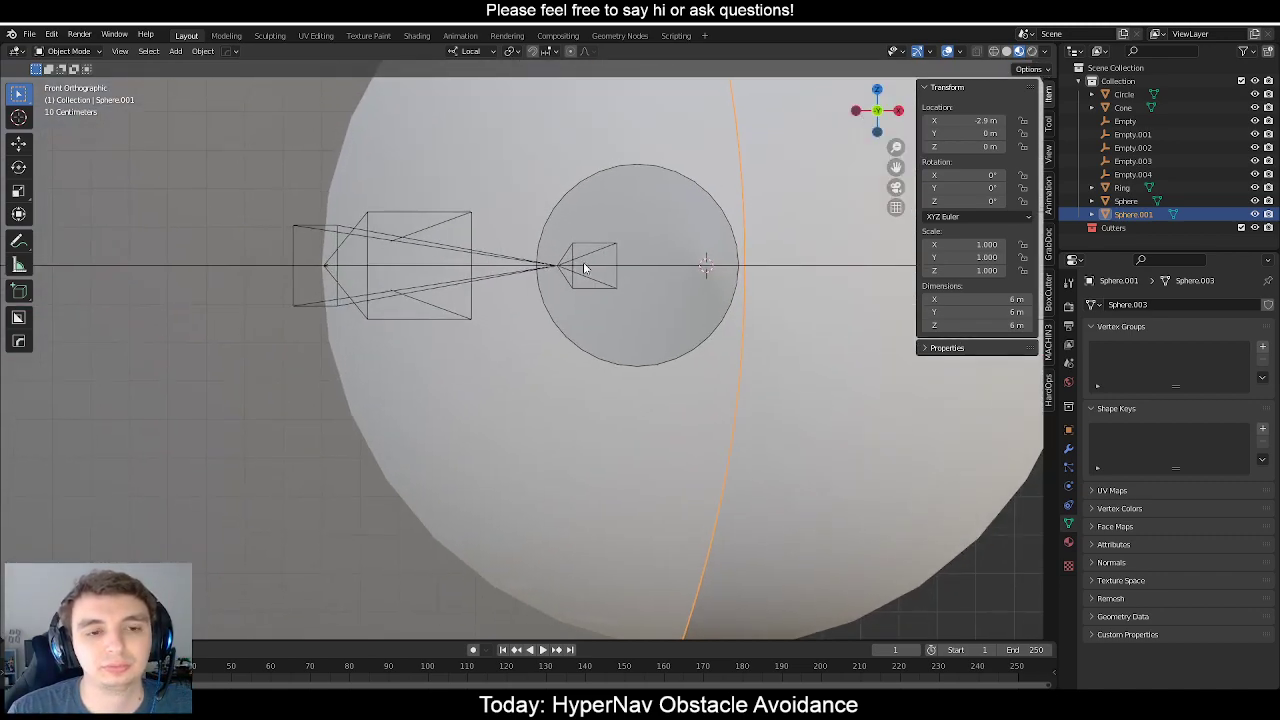
pyautogui.keyDown('shift'); pyautogui.moveTo(553, 261); pyautogui.dragTo(466, 338, button='middle'); pyautogui.keyUp('shift')
pyautogui.scroll(4, 444, 342)
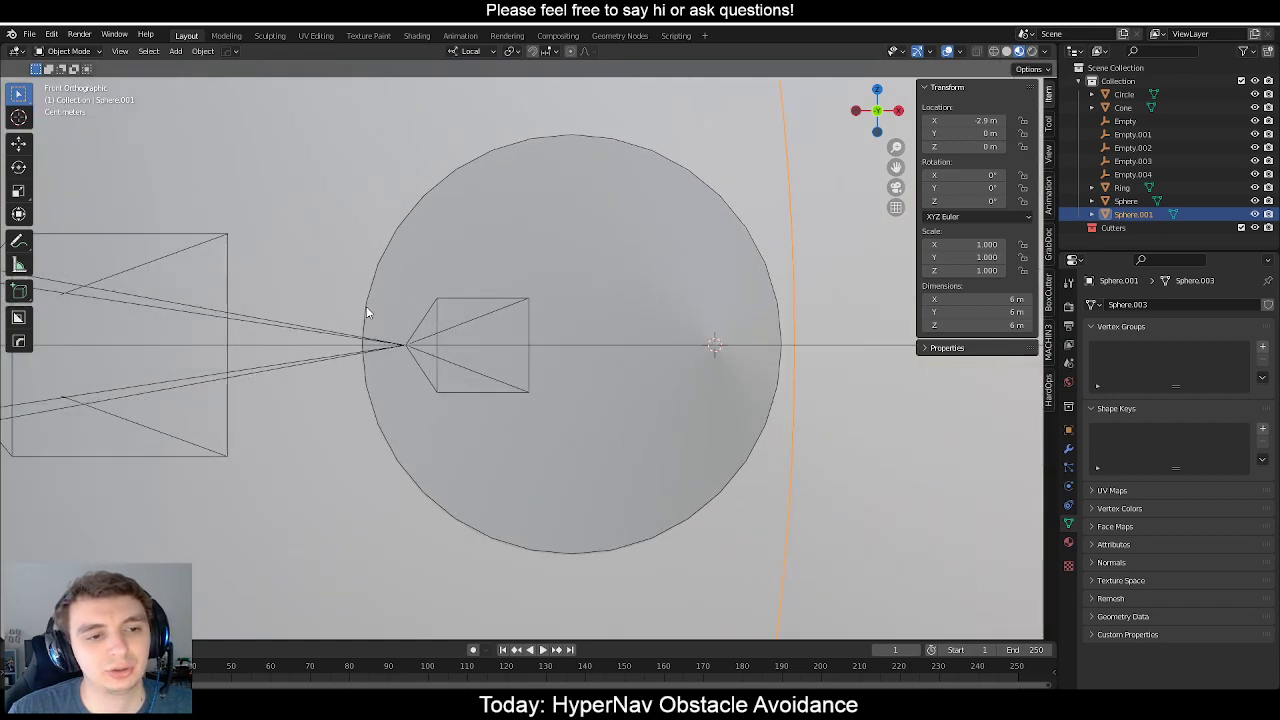
# Clear the selection and inspect how the arrows, circle and ring patch relate to both spheres in perspective.
pyautogui.scroll(-2, 366, 311)
pyautogui.moveTo(366, 311); pyautogui.dragTo(631, 380, button='middle')
pyautogui.click(631, 378)
pyautogui.scroll(4, 549, 316)
pyautogui.moveTo(549, 316); pyautogui.dragTo(492, 287, button='middle')
pyautogui.scroll(-6, 503, 282)
pyautogui.moveTo(583, 295); pyautogui.dragTo(544, 315, button='middle')
pyautogui.scroll(-4, 544, 315)
pyautogui.moveTo(480, 265); pyautogui.dragTo(474, 338, button='middle')
pyautogui.scroll(3, 452, 343)
pyautogui.scroll(-2, 477, 346)
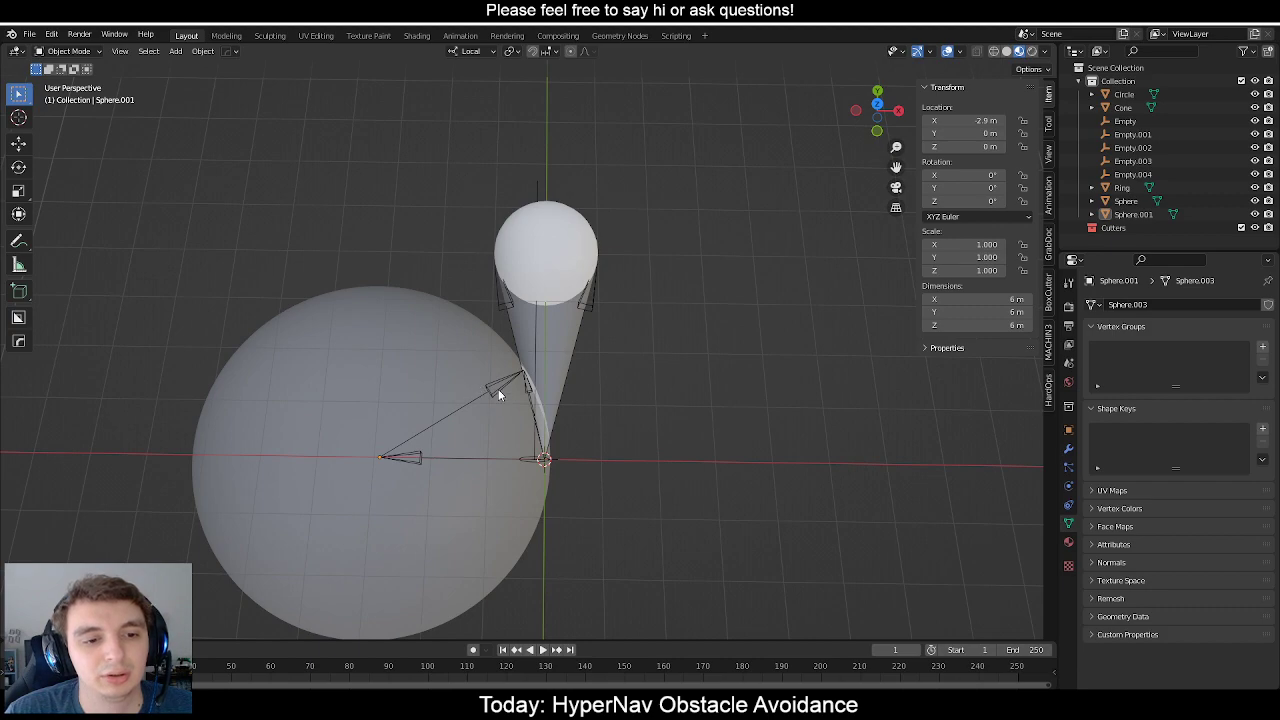
# Scale the diagonal arrow starting at the large sphere's centre down to about 0.17.
pyautogui.moveTo(498, 388); pyautogui.dragTo(505, 354, button='middle')
pyautogui.scroll(3, 525, 342)
pyautogui.scroll(-5, 508, 300)
pyautogui.scroll(5, 504, 312)
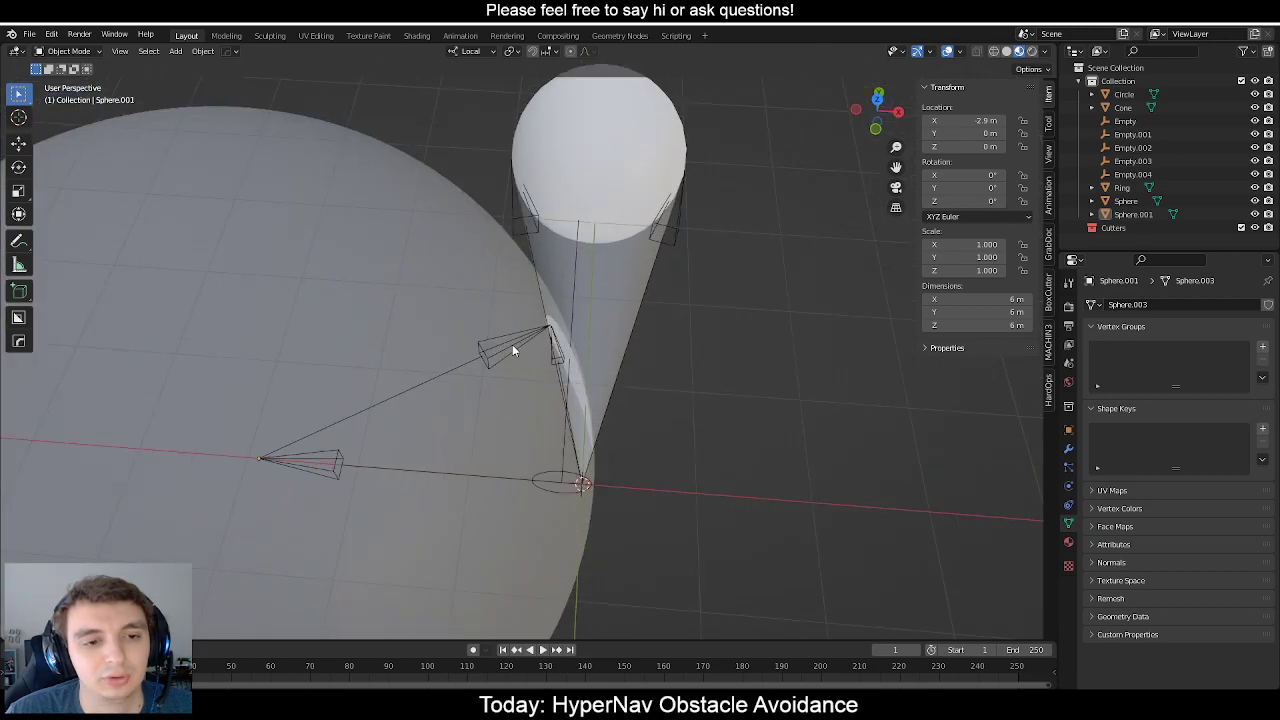
pyautogui.click(506, 348)
pyautogui.click(506, 347)
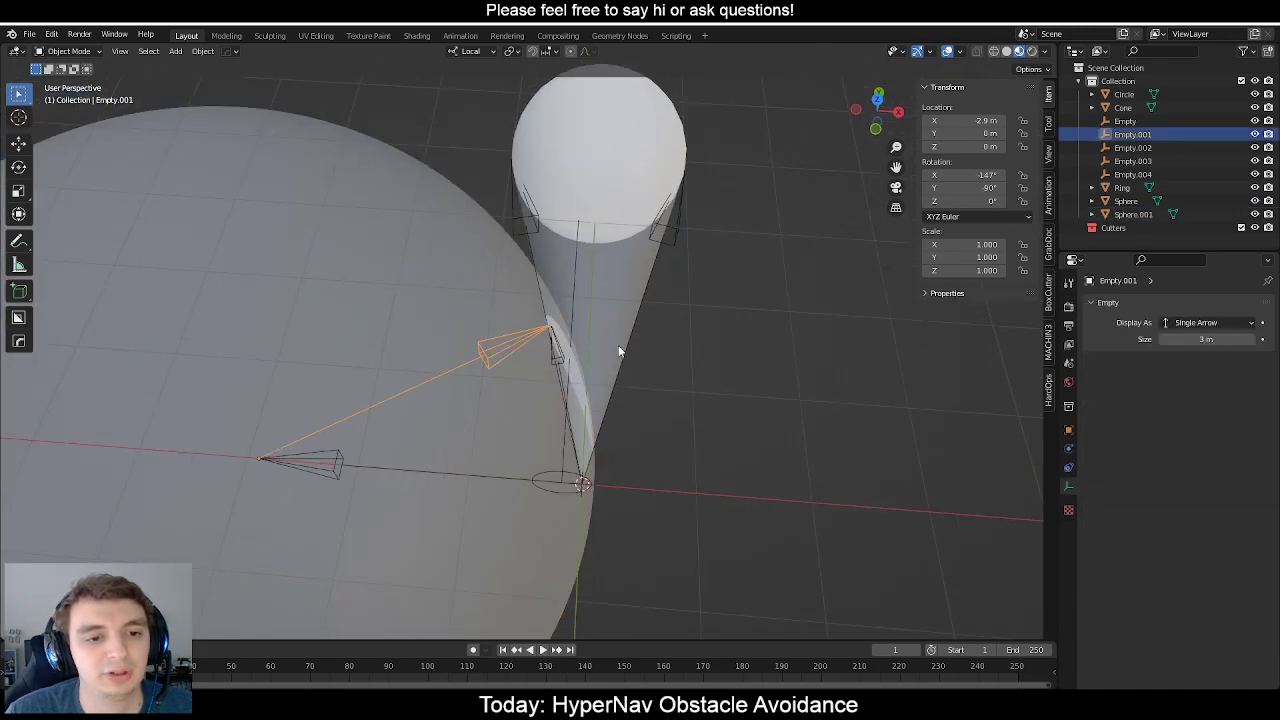
pyautogui.scroll(-2, 641, 330)
pyautogui.moveTo(641, 330); pyautogui.dragTo(606, 342, button='middle')
pyautogui.press('s')
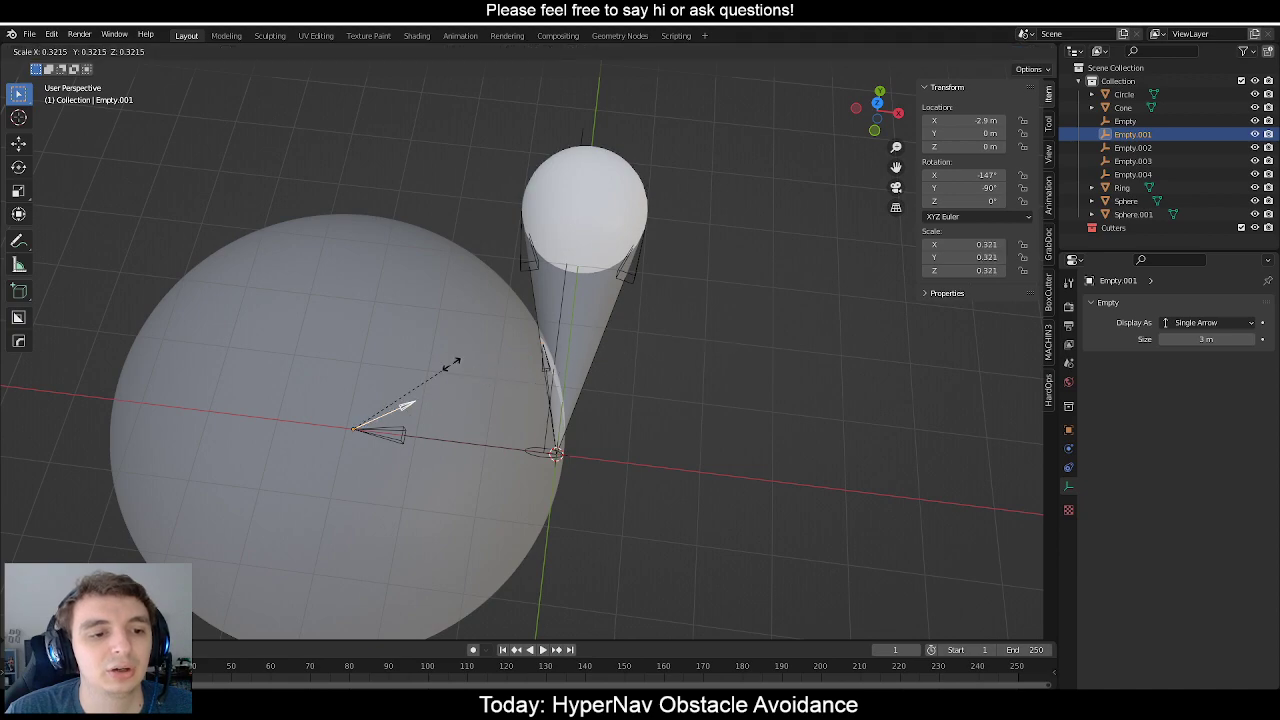
pyautogui.click(404, 389)
# Try clearing the scale of the shortened arrow and undo the reset.
pyautogui.moveTo(404, 389); pyautogui.dragTo(470, 372, button='middle')
pyautogui.scroll(5, 470, 372)
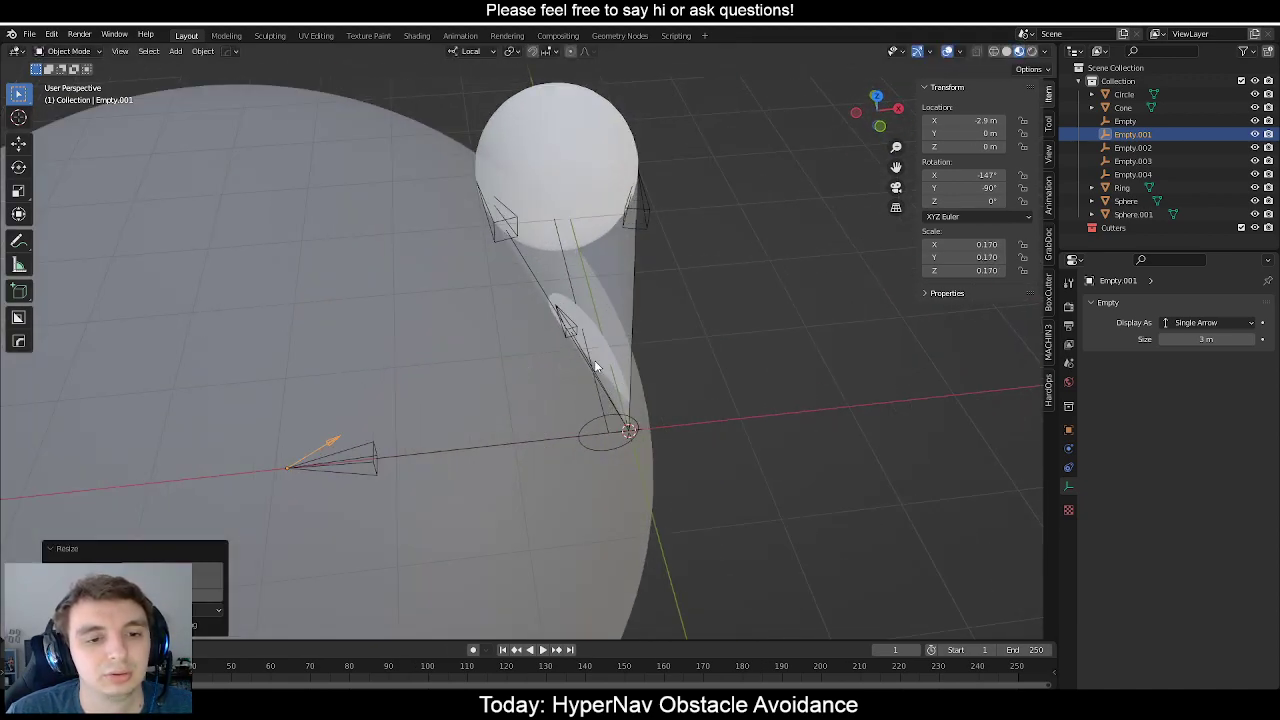
pyautogui.moveTo(570, 358); pyautogui.dragTo(557, 334, button='middle')
pyautogui.scroll(-4, 562, 328)
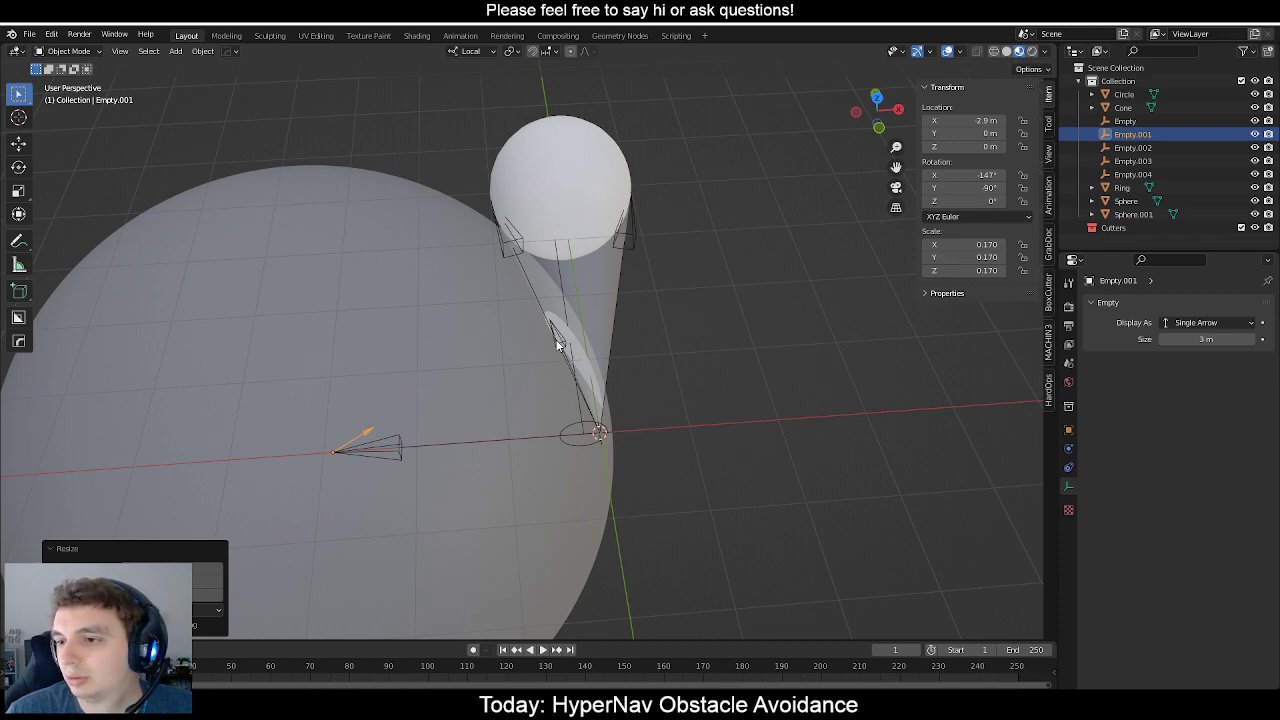
pyautogui.moveTo(586, 338); pyautogui.dragTo(578, 348, button='middle')
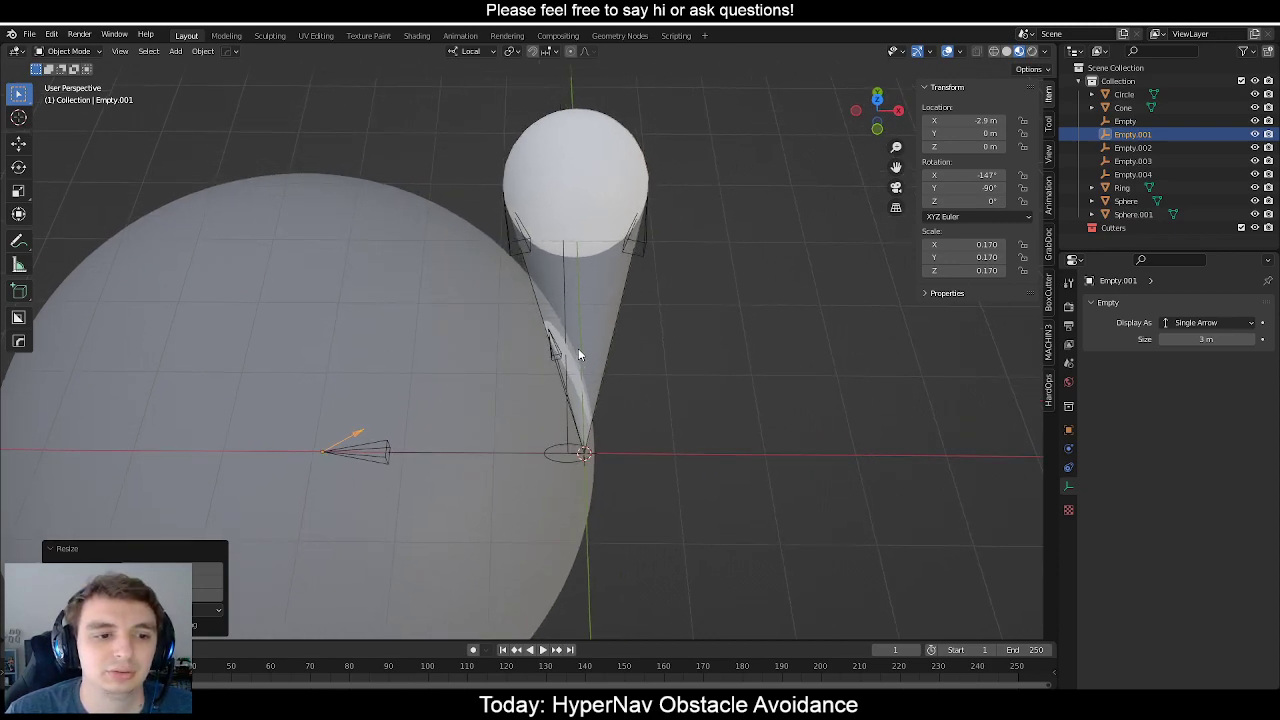
pyautogui.hotkey('alt', 's')
pyautogui.hotkey('ctrl', 'z')
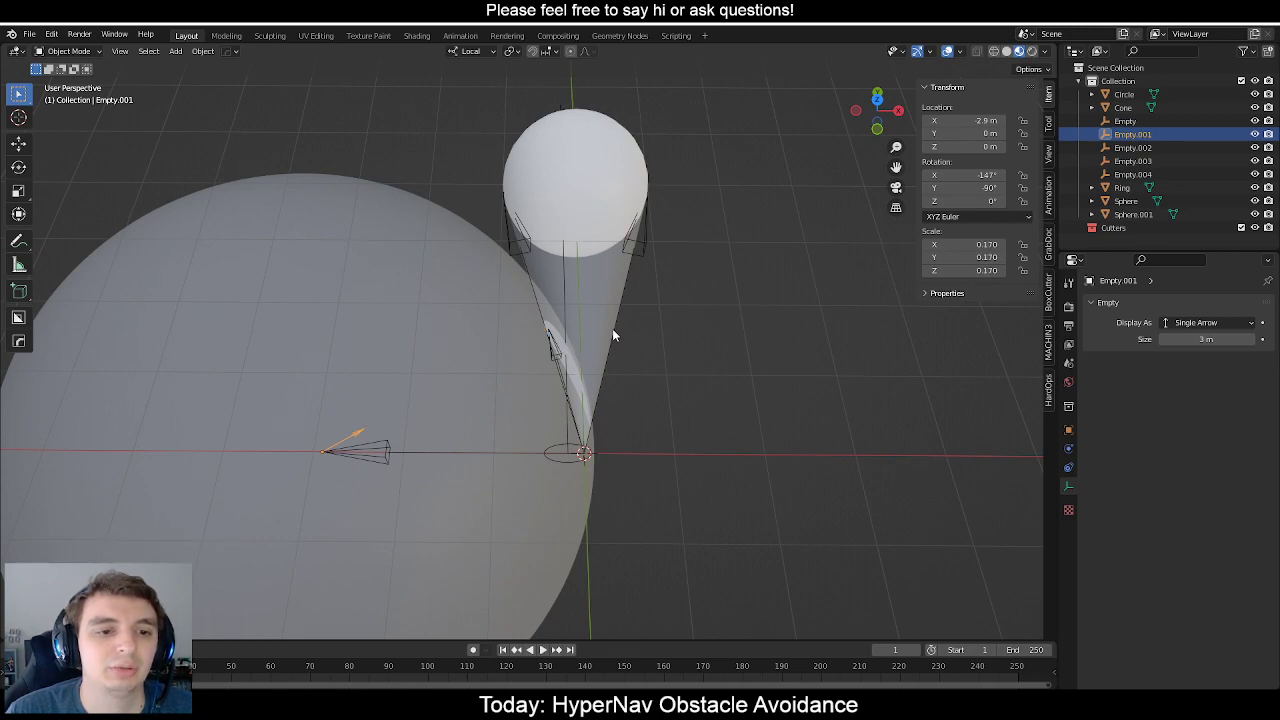
# Try rotating the 2.9 m arrow at the cone's apex freehand by about 87° around global Z and undo the rotation.
pyautogui.moveTo(516, 330); pyautogui.dragTo(510, 348, button='middle')
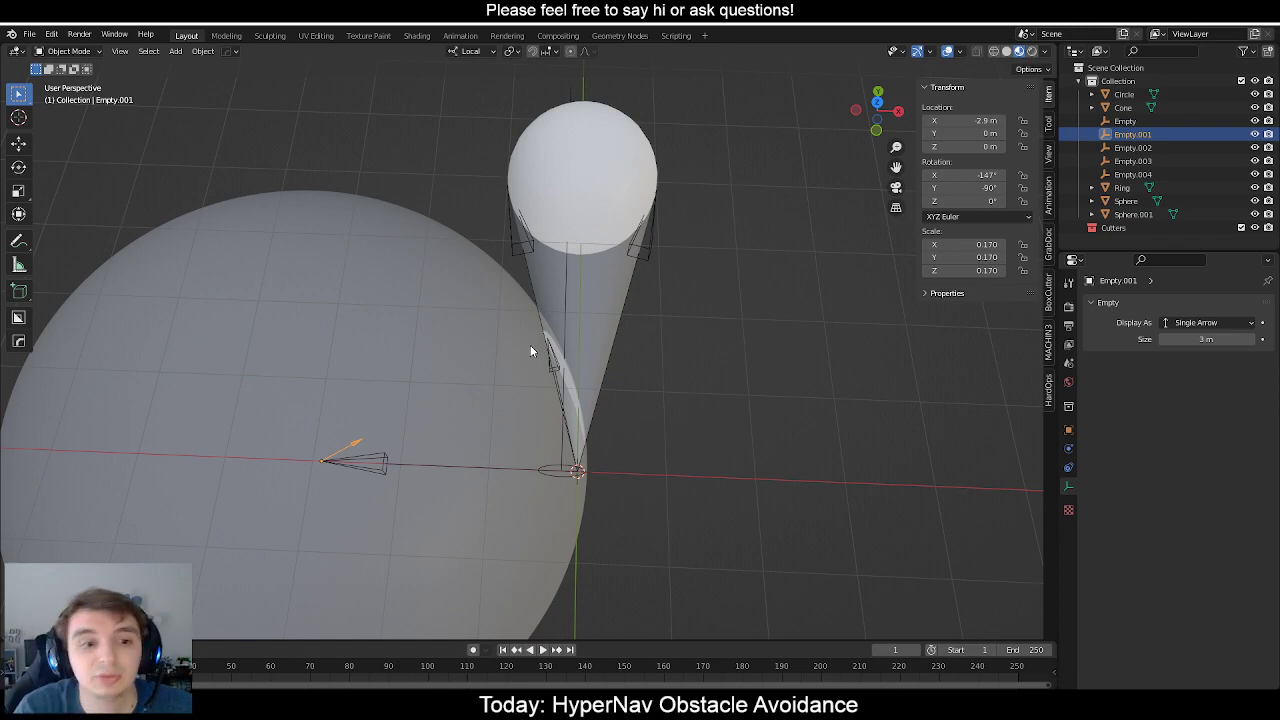
pyautogui.click(446, 489)
pyautogui.click(377, 470)
pyautogui.press('r')
pyautogui.press('z')
pyautogui.press('z')
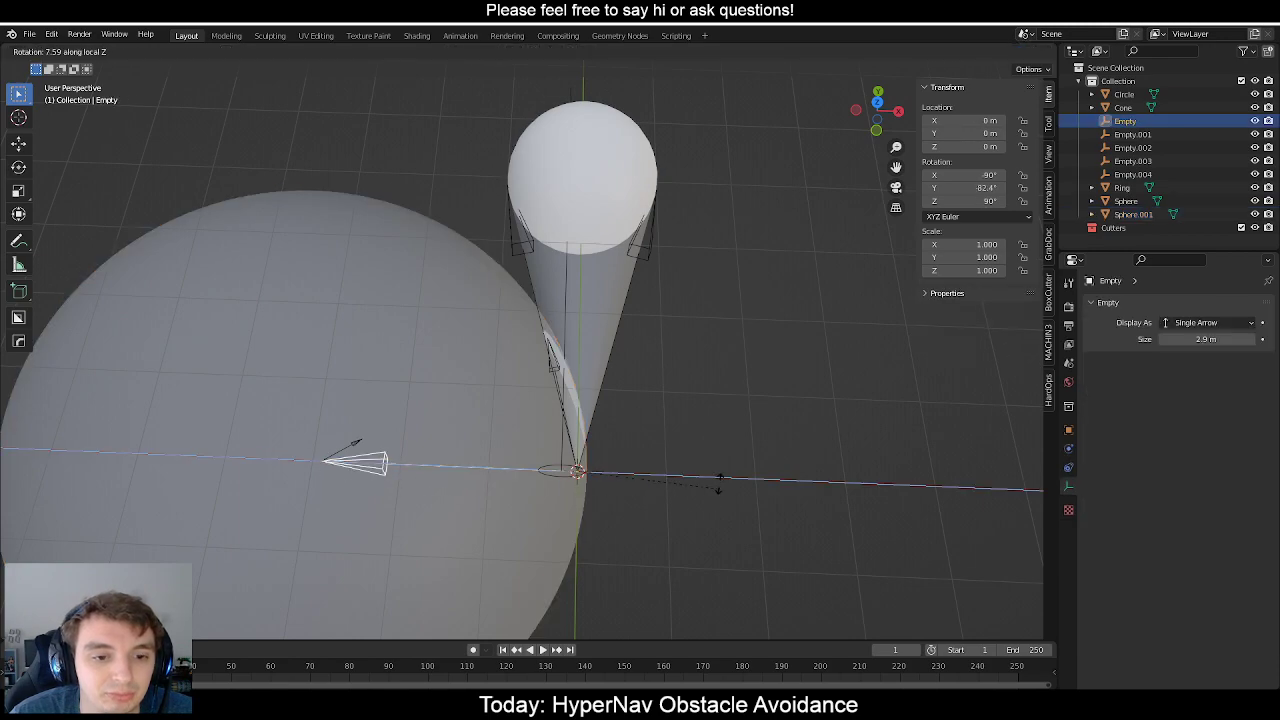
pyautogui.press('z')
pyautogui.press('z')
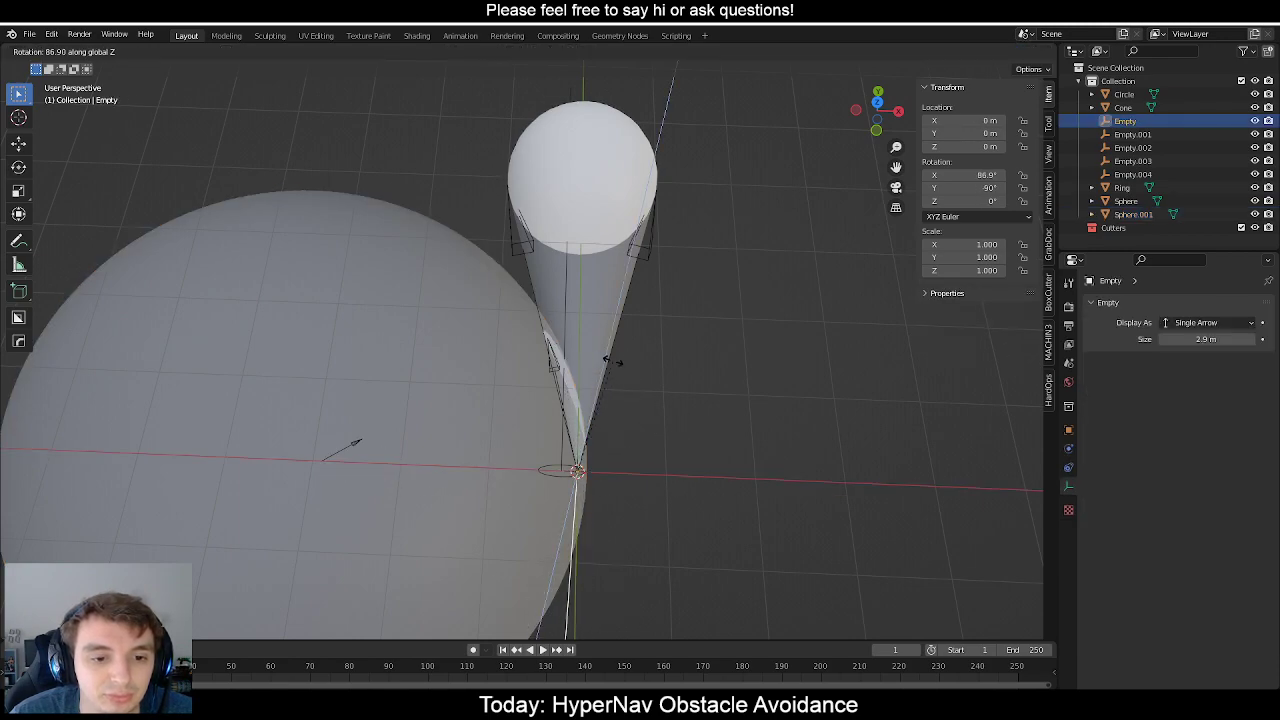
pyautogui.click(608, 364)
pyautogui.scroll(-4, 606, 364)
pyautogui.moveTo(606, 364); pyautogui.dragTo(533, 428, button='middle')
pyautogui.hotkey('ctrl', 'z')
# Rotate the 2.9 m arrow at the cone's apex around the Z axis to point along negative Y.
pyautogui.moveTo(655, 422); pyautogui.dragTo(688, 411, button='middle')
pyautogui.press('r')
pyautogui.press('z')
pyautogui.press('z')
pyautogui.click(533, 290)
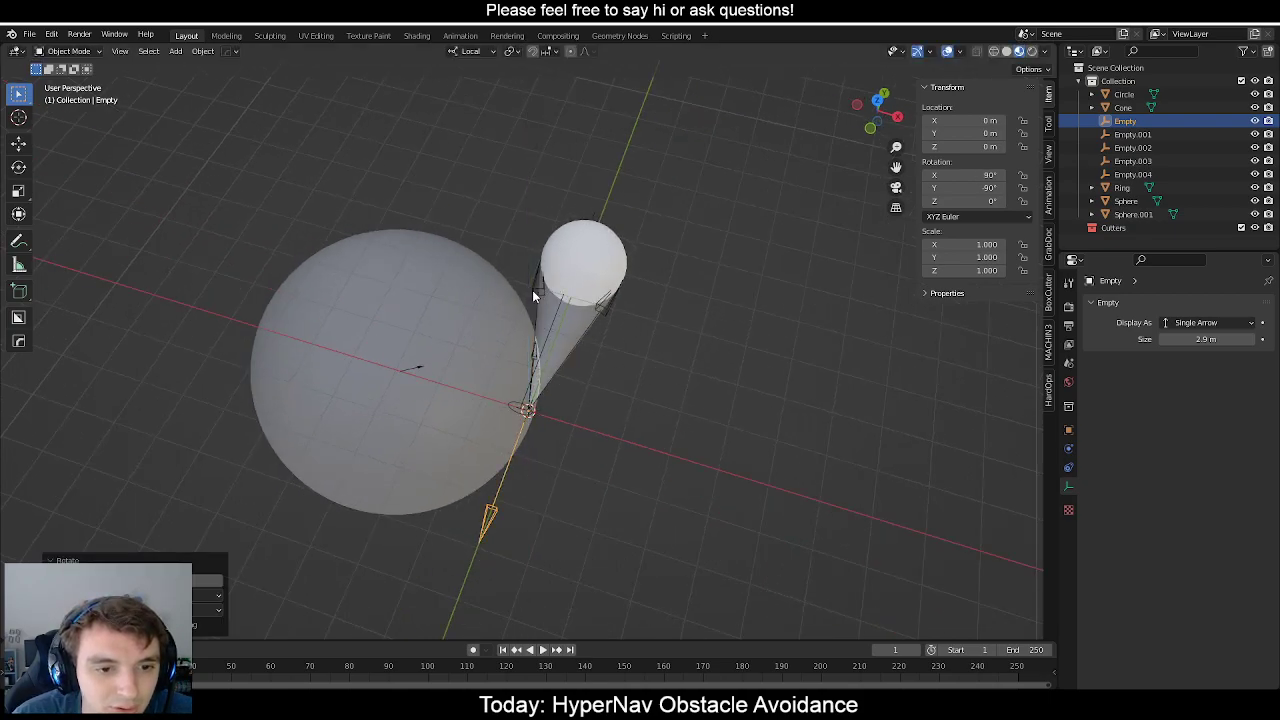
# Set the shortened arrow's location to X 0 m, Y -2.9 m and Z 0 m.
pyautogui.click(414, 372)
pyautogui.click(416, 370)
pyautogui.moveTo(416, 370); pyautogui.dragTo(477, 430, button='middle')
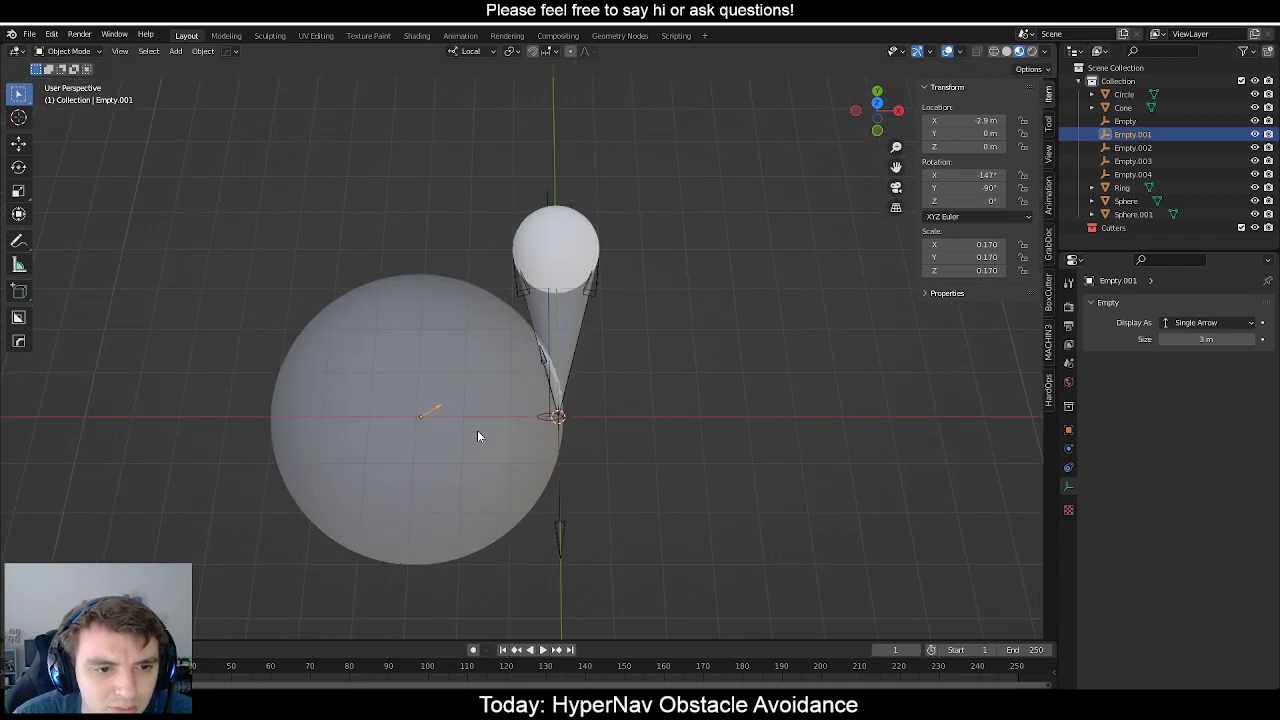
pyautogui.click(985, 120)
pyautogui.hotkey('ctrl', 'c')
pyautogui.write('0')
pyautogui.press('Tab')
pyautogui.press('Tab')
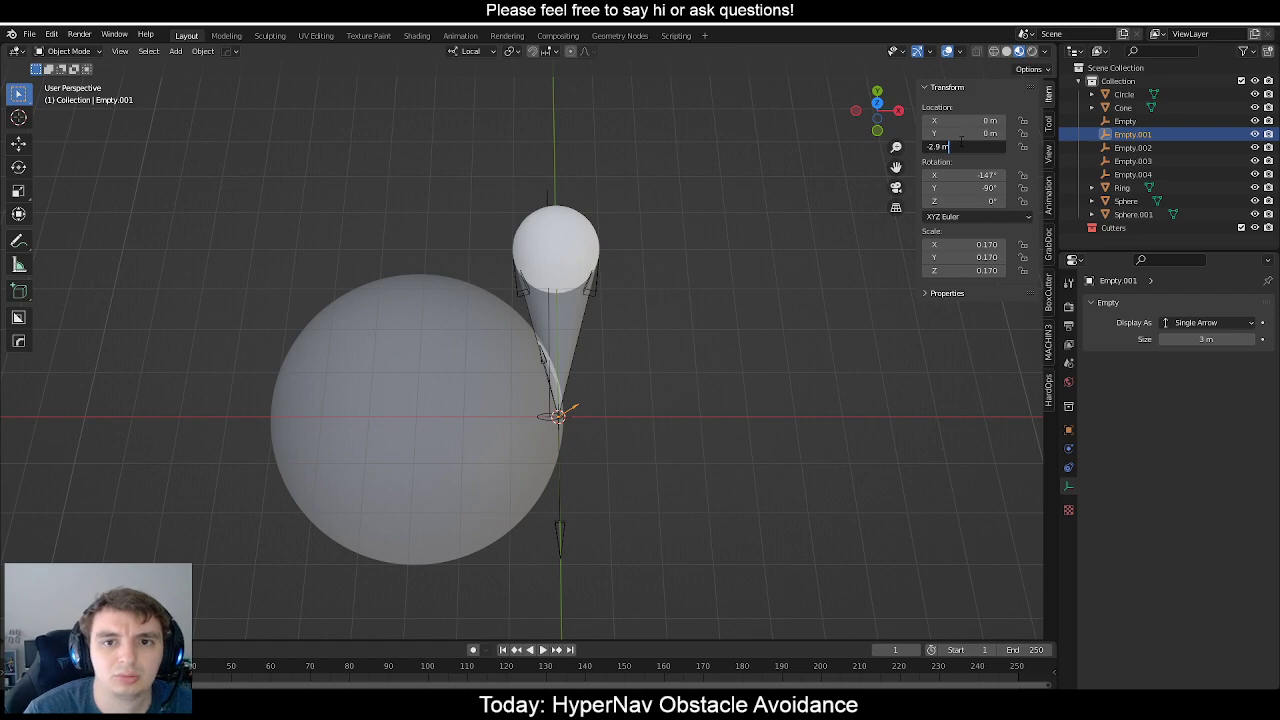
pyautogui.doubleClick(965, 134)
pyautogui.hotkey('ctrl', 'v')
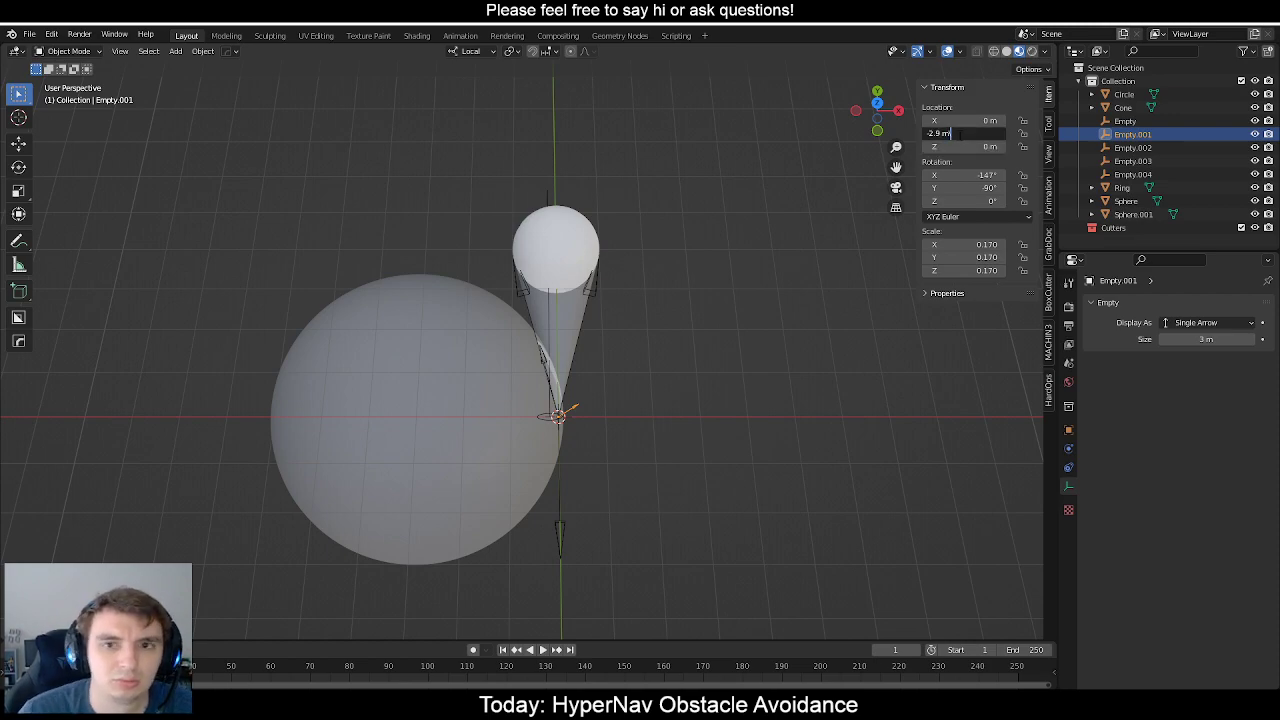
pyautogui.press('Return')
# Snap the 3D cursor to the origin of the shortened arrow on the negative Y axis.
pyautogui.moveTo(700, 320); pyautogui.dragTo(613, 318, button='middle')
pyautogui.scroll(3, 601, 280)
pyautogui.scroll(-4, 611, 310)
pyautogui.scroll(4, 423, 345)
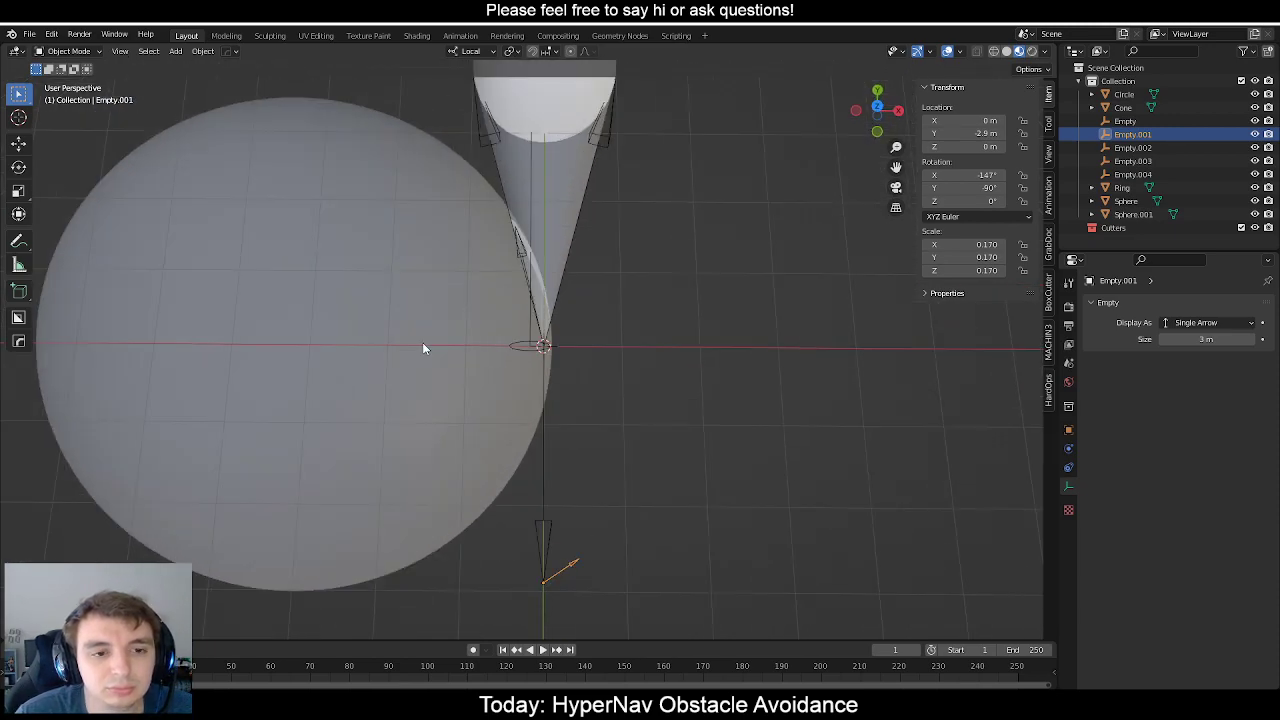
pyautogui.scroll(-4, 422, 334)
pyautogui.moveTo(422, 334); pyautogui.dragTo(443, 314, button='middle')
pyautogui.click(464, 330)
pyautogui.click(531, 432)
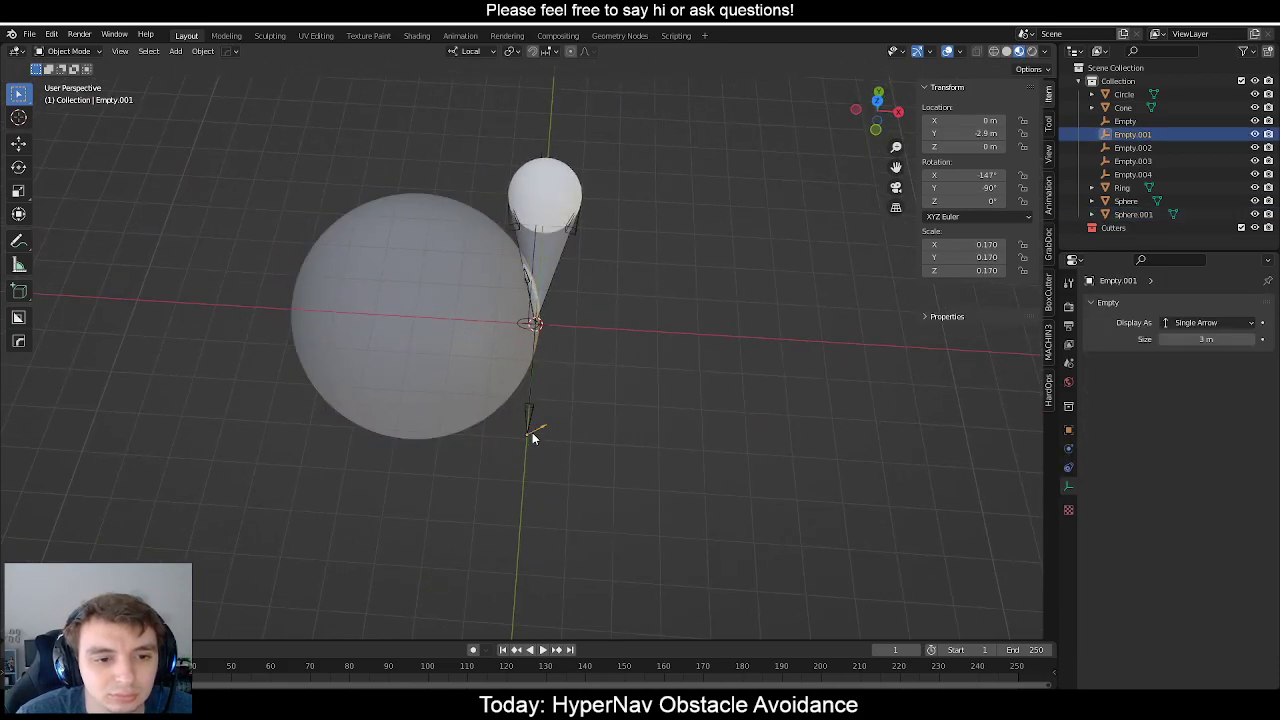
pyautogui.hotkey('shift', 's')
pyautogui.click(551, 514)
# Try snapping the 3D cursor to the large sphere and the shortened arrow to the cursor, and undo both snaps.
pyautogui.click(437, 326)
pyautogui.moveTo(527, 353); pyautogui.dragTo(553, 377, button='middle')
pyautogui.hotkey('shift', 's')
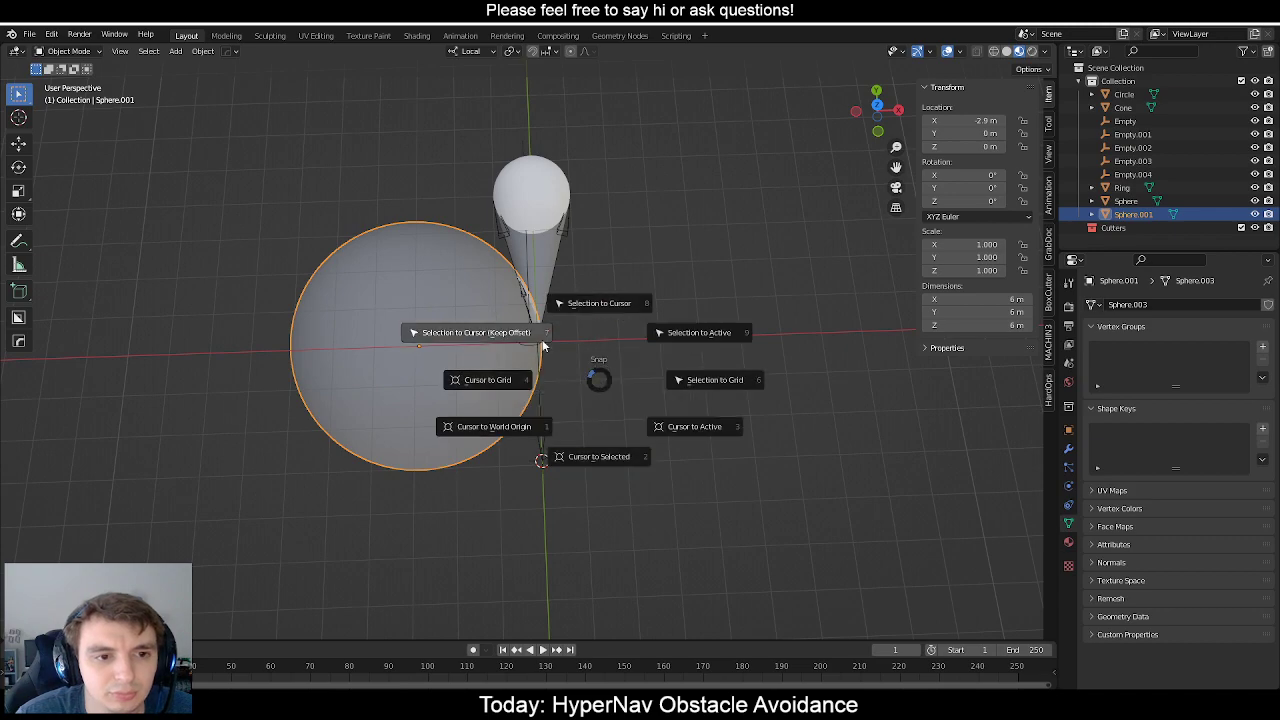
pyautogui.click(596, 459)
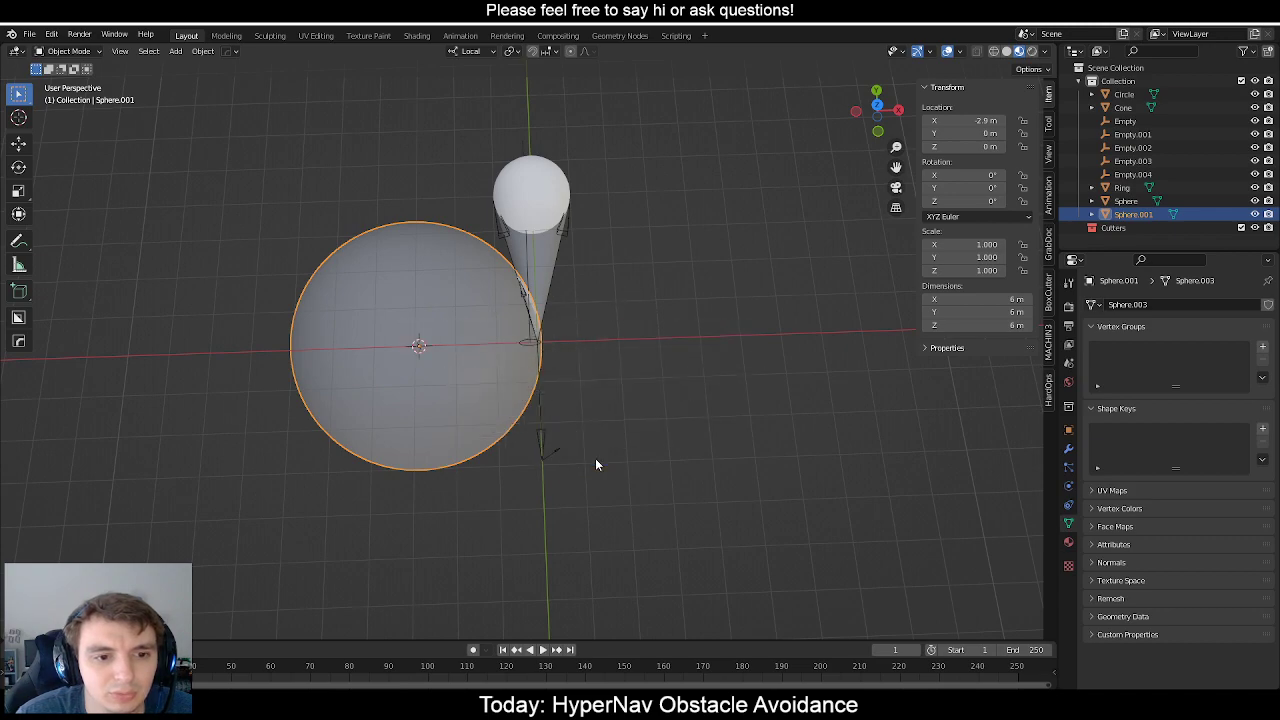
pyautogui.moveTo(580, 430); pyautogui.dragTo(570, 388, button='middle')
pyautogui.click(525, 400)
pyautogui.hotkey('shift', 's')
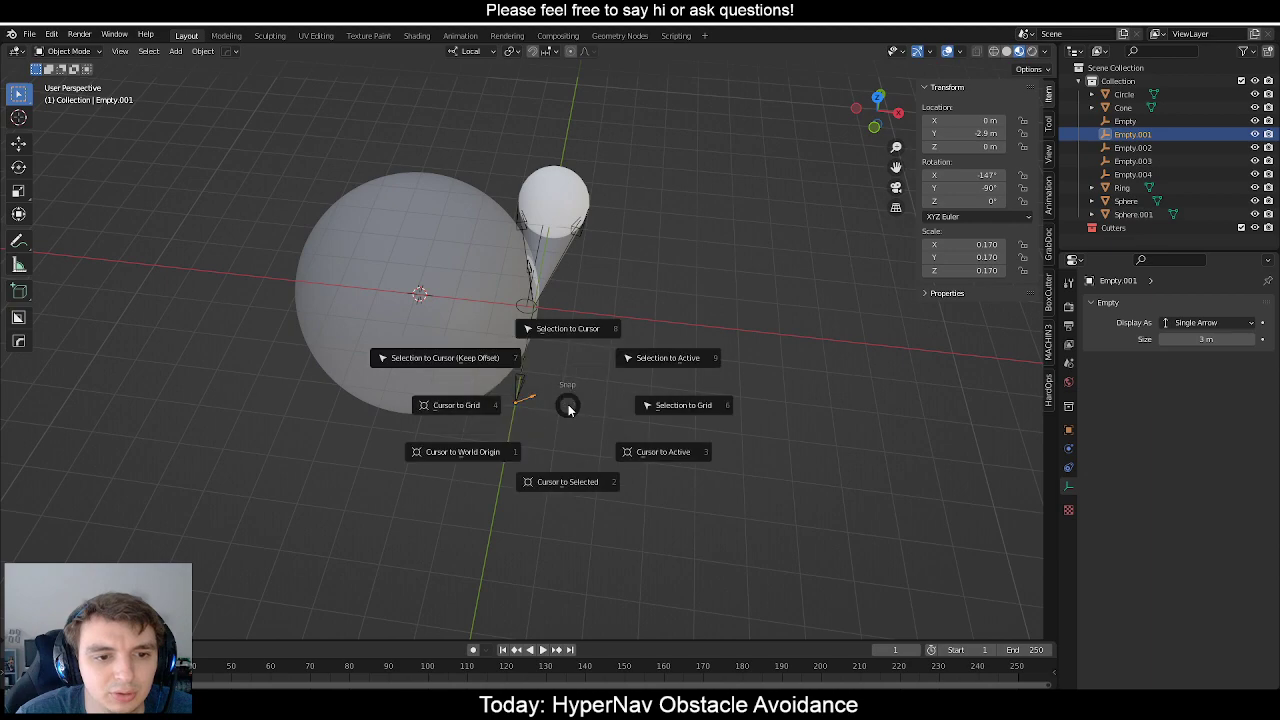
pyautogui.click(486, 363)
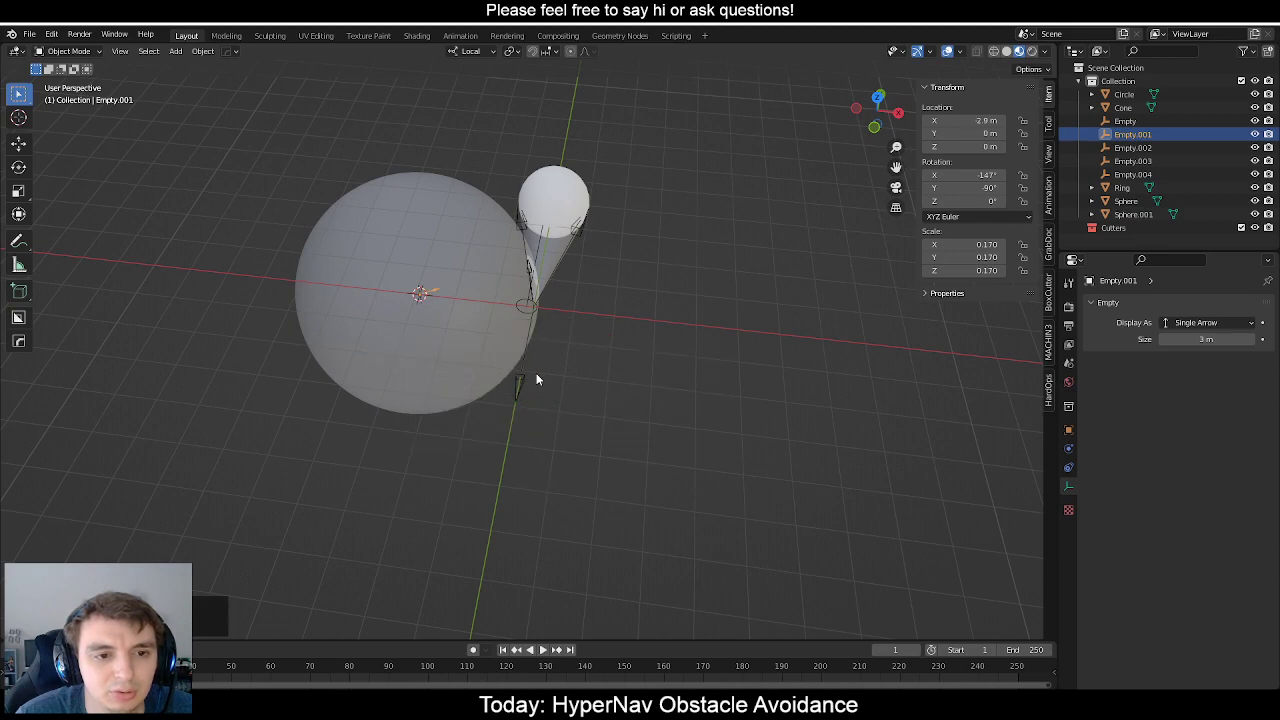
pyautogui.hotkey('ctrl', 'z')
pyautogui.hotkey('shift', 's')
pyautogui.click(571, 452)
pyautogui.hotkey('ctrl', 'z')
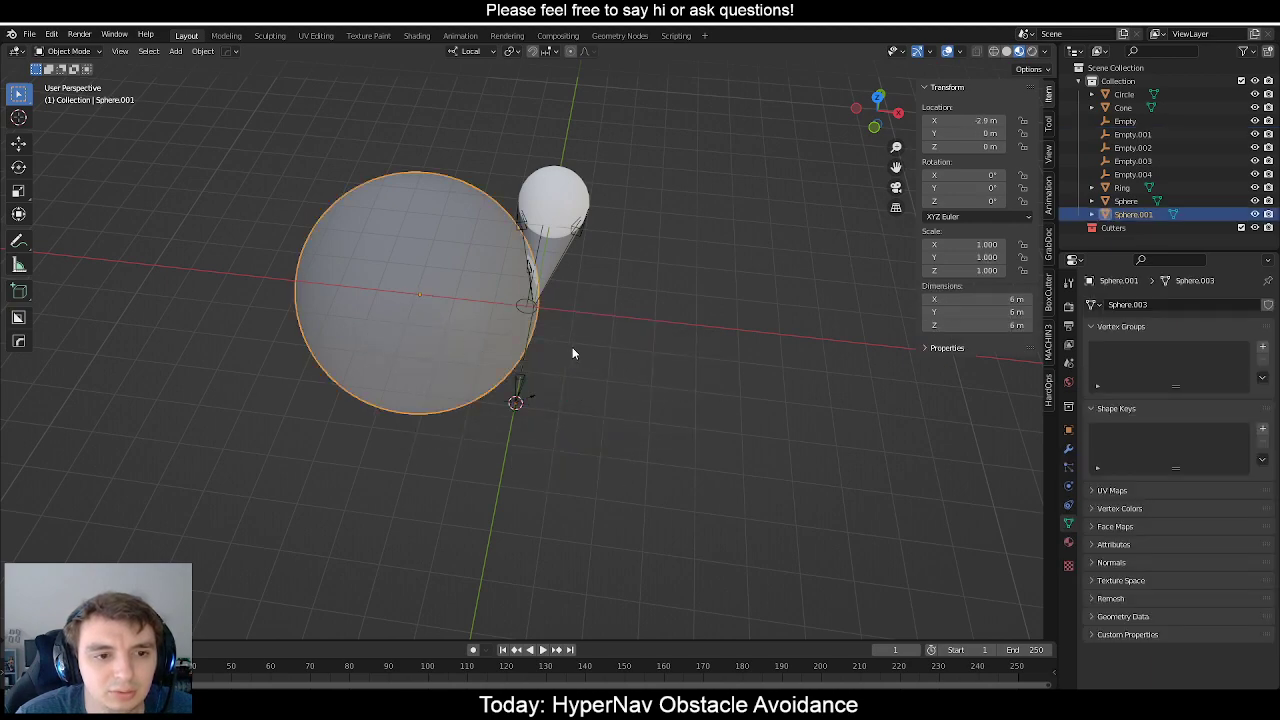
# Snap the large sphere to the 3D cursor at the shortened arrow's origin and scale the sphere down.
pyautogui.hotkey('shift', 's')
pyautogui.click(553, 336)
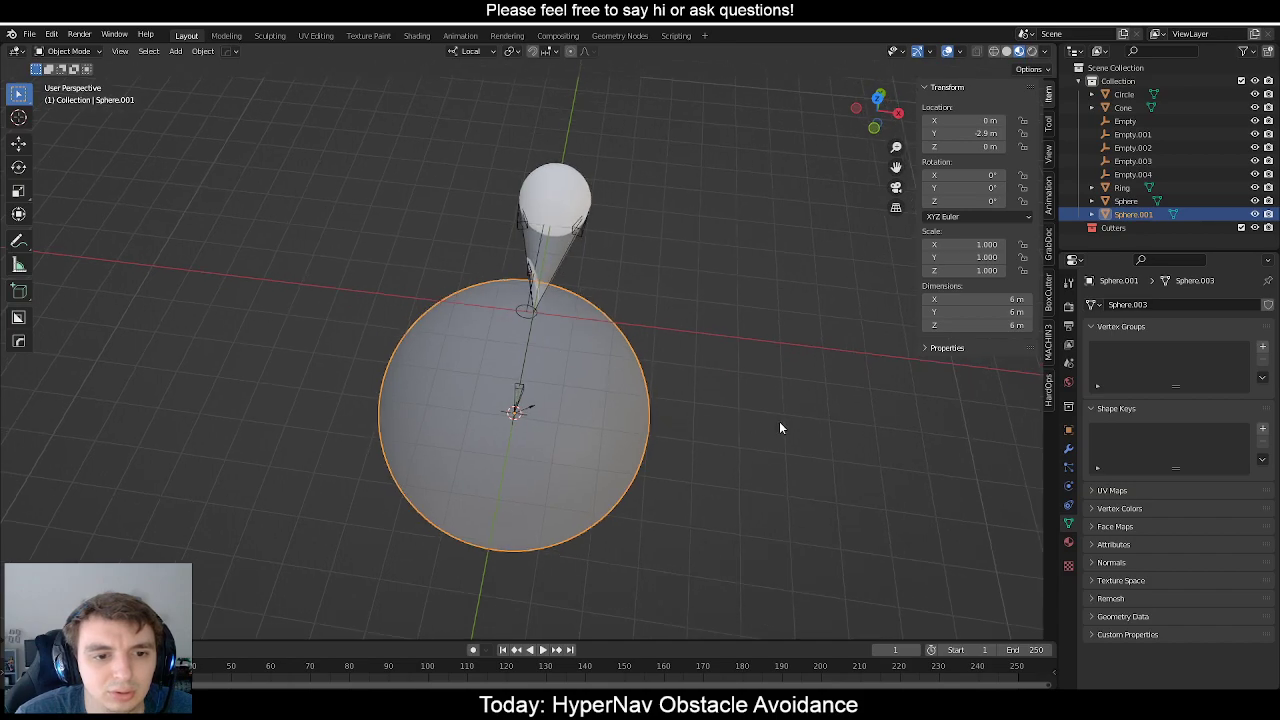
pyautogui.press('s')
pyautogui.click(548, 425)
# Delete the ring patch lying on the cone.
pyautogui.moveTo(548, 405); pyautogui.dragTo(517, 368, button='middle')
pyautogui.scroll(3, 557, 408)
pyautogui.scroll(4, 566, 405)
pyautogui.scroll(-6, 459, 310)
pyautogui.scroll(5, 517, 368)
pyautogui.click(447, 327)
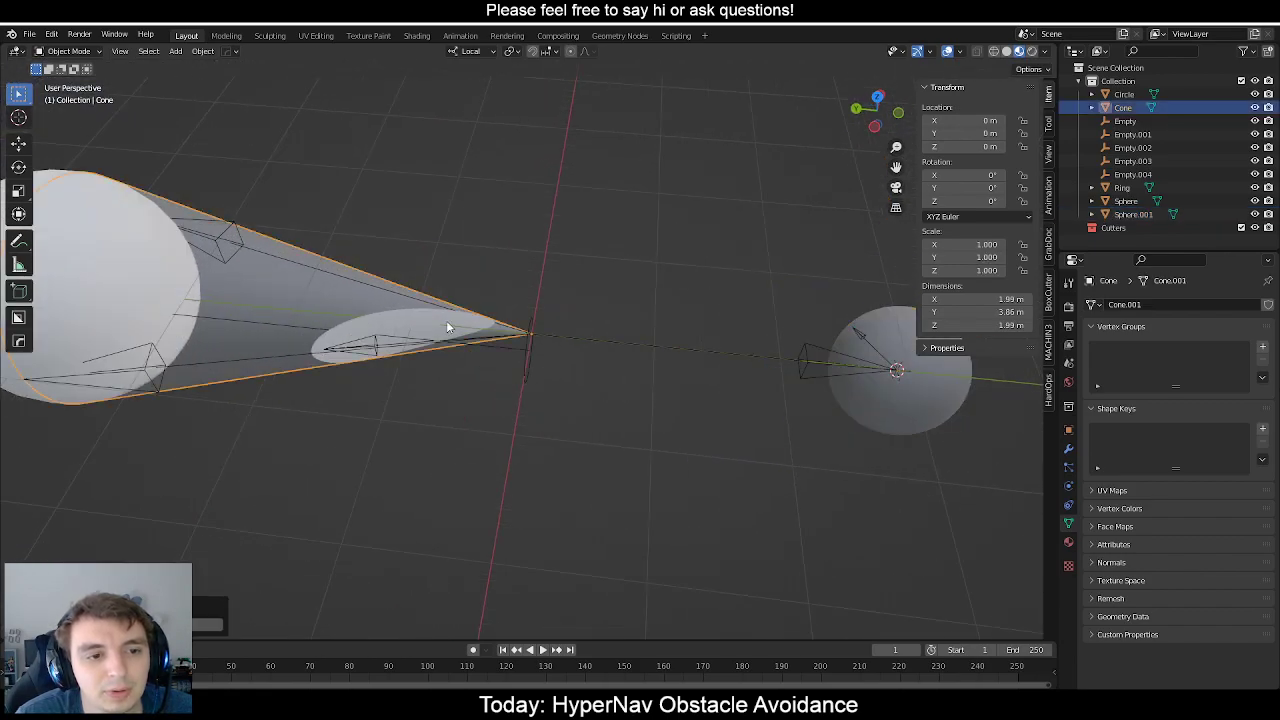
pyautogui.click(427, 318)
pyautogui.press('Delete')
# Delete the two long edge arrows, the short arrow inside the cone and the circle at its apex.
pyautogui.click(226, 232)
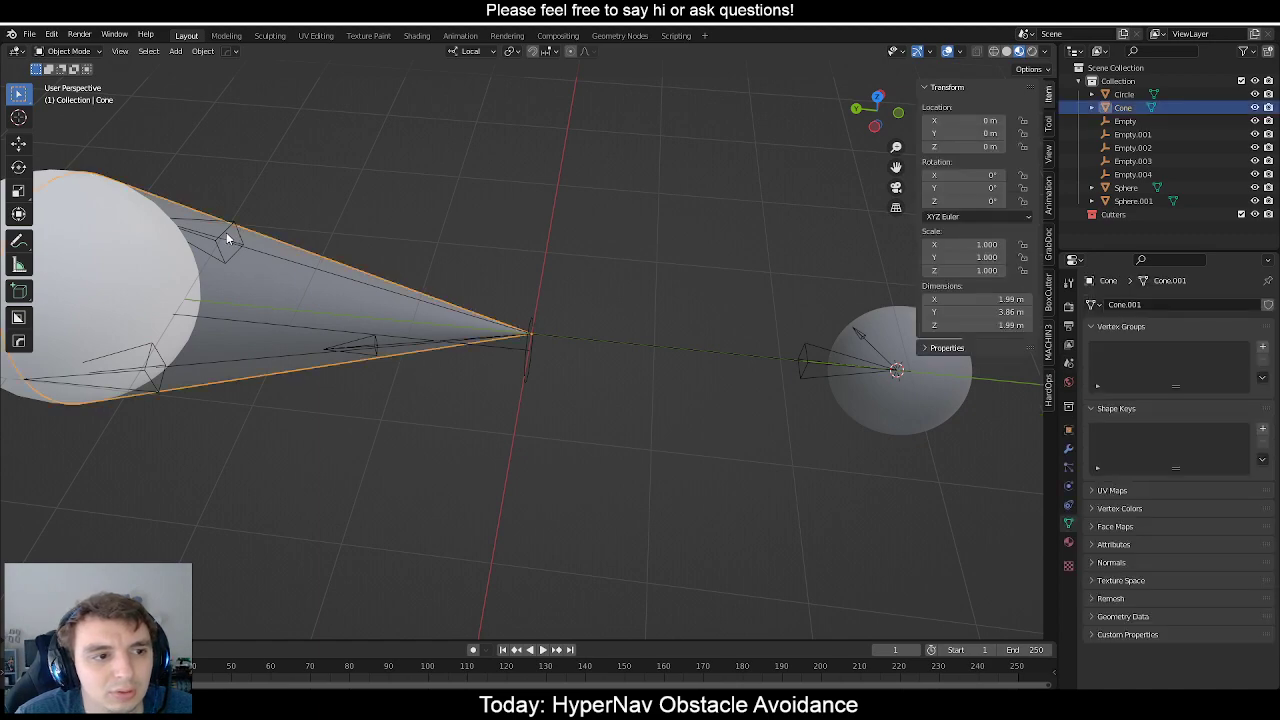
pyautogui.click(226, 232)
pyautogui.keyDown('shift'); pyautogui.click(150, 368); pyautogui.keyUp('shift')
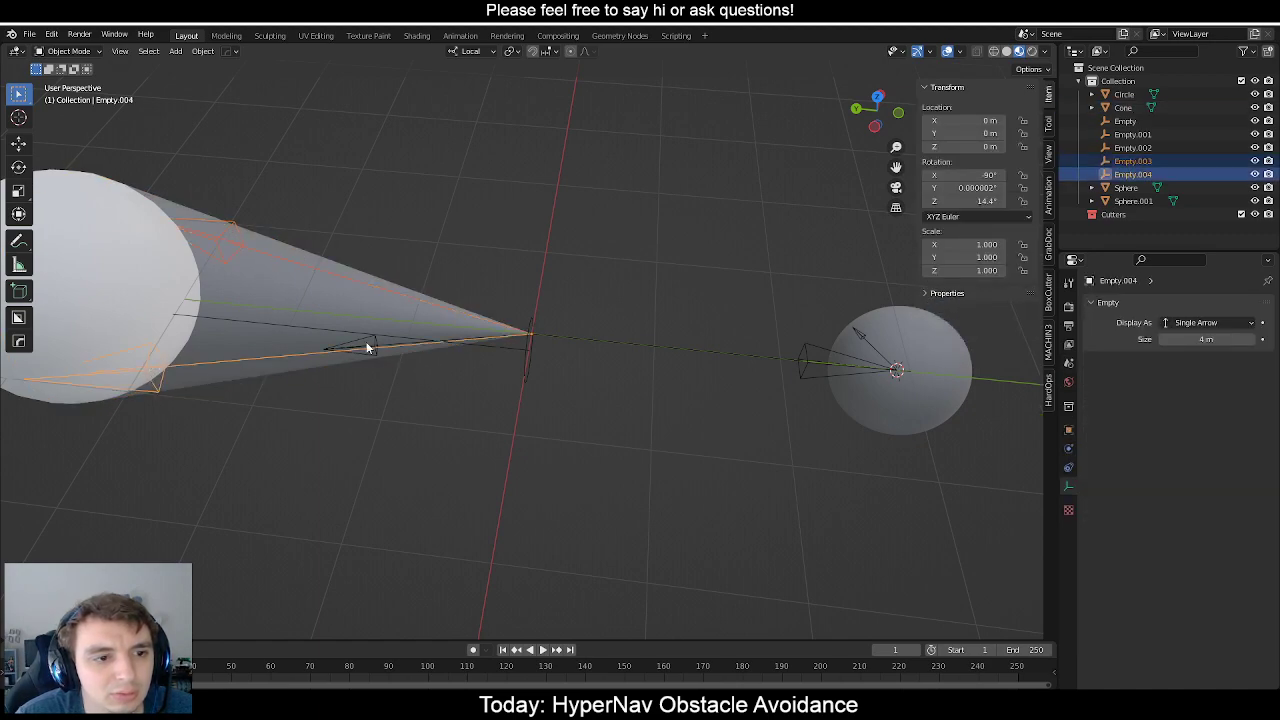
pyautogui.press('Delete')
pyautogui.moveTo(378, 342); pyautogui.dragTo(515, 341, button='middle')
pyautogui.click(478, 342)
pyautogui.press('x')
pyautogui.click(477, 340)
# Examine the layout of the cone, the scaled-down sphere and the two remaining arrows from several angles.
pyautogui.scroll(-2, 420, 336)
pyautogui.scroll(4, 514, 343)
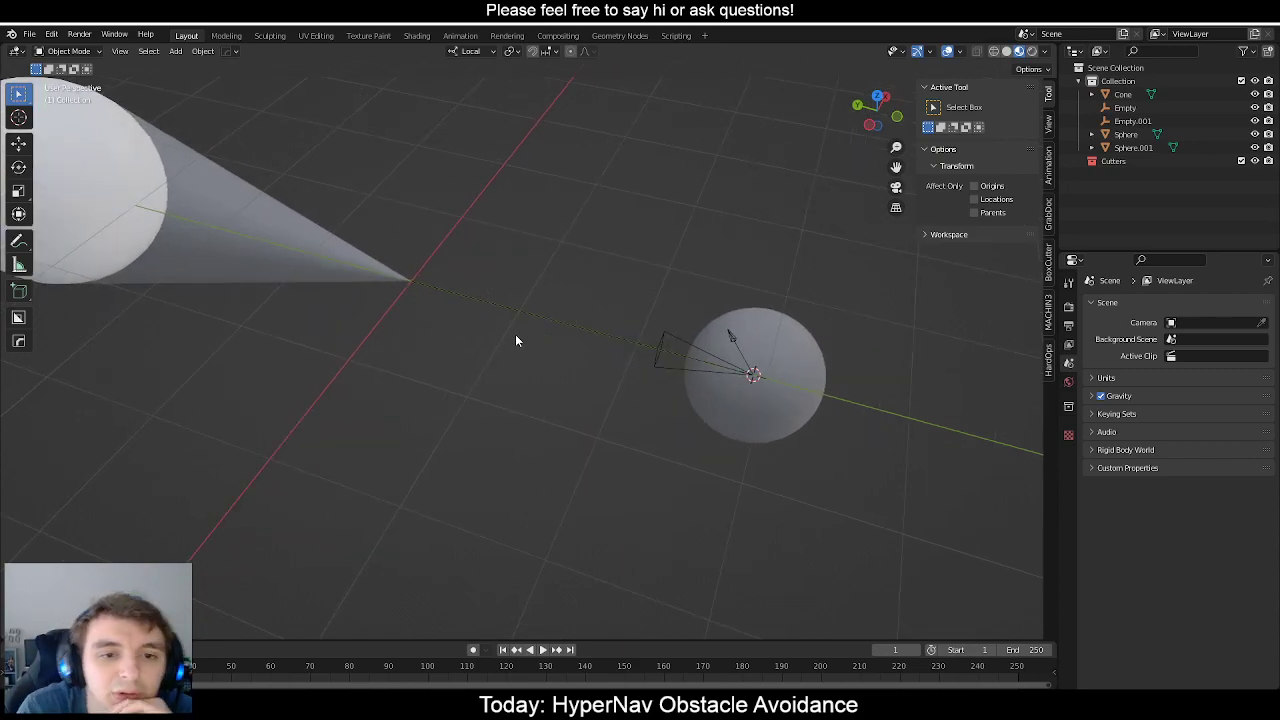
pyautogui.moveTo(571, 371); pyautogui.dragTo(445, 373, button='middle')
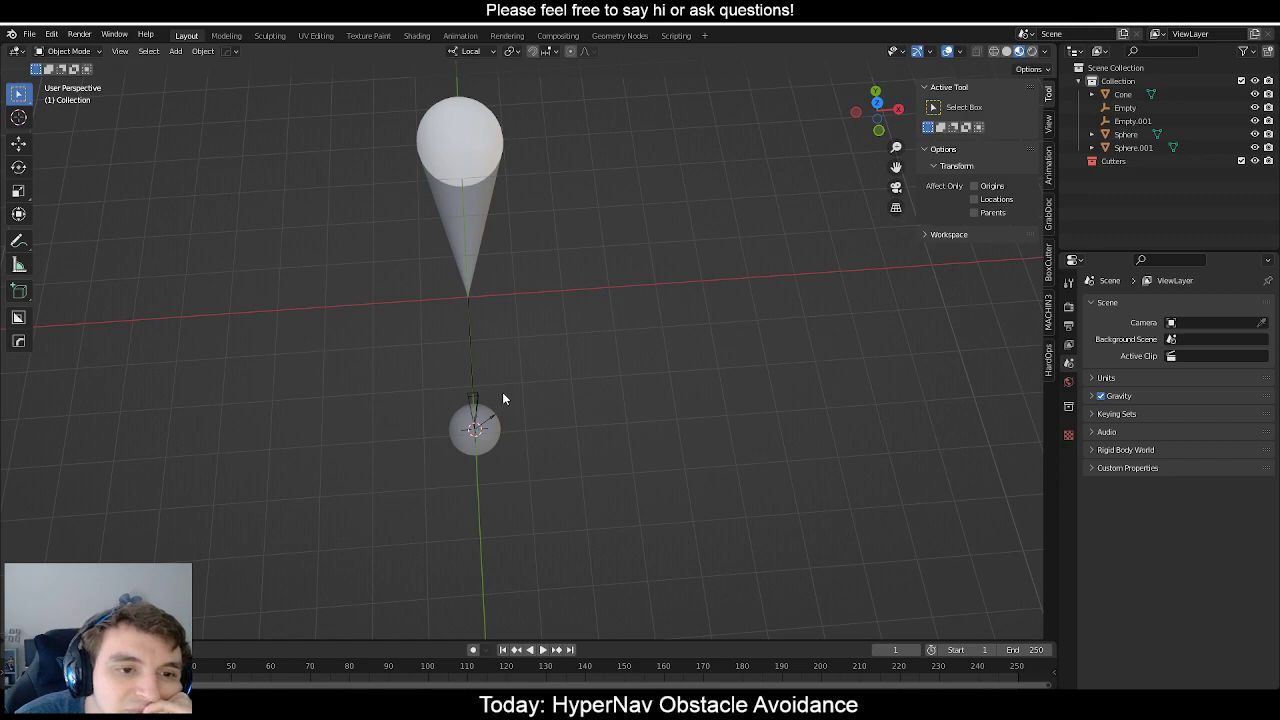
pyautogui.moveTo(486, 374); pyautogui.dragTo(670, 424, button='middle')
pyautogui.scroll(-3, 670, 424)
pyautogui.click(382, 304)
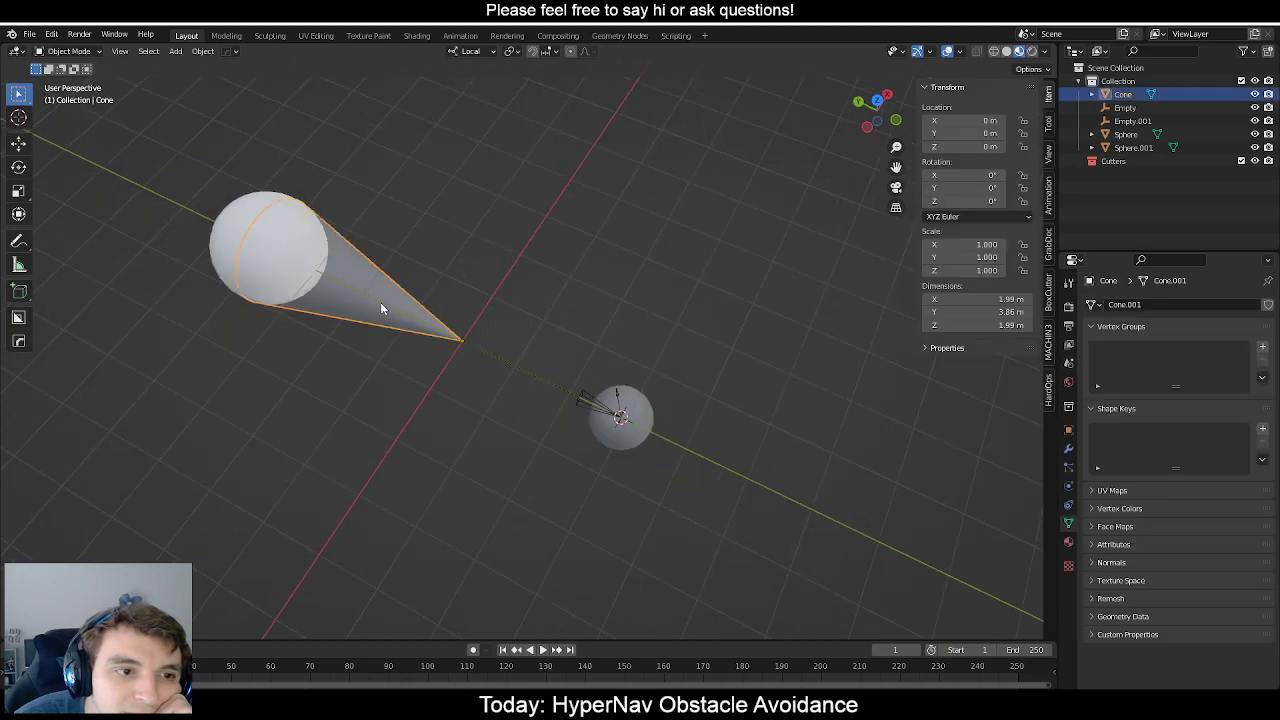
pyautogui.scroll(2, 470, 360)
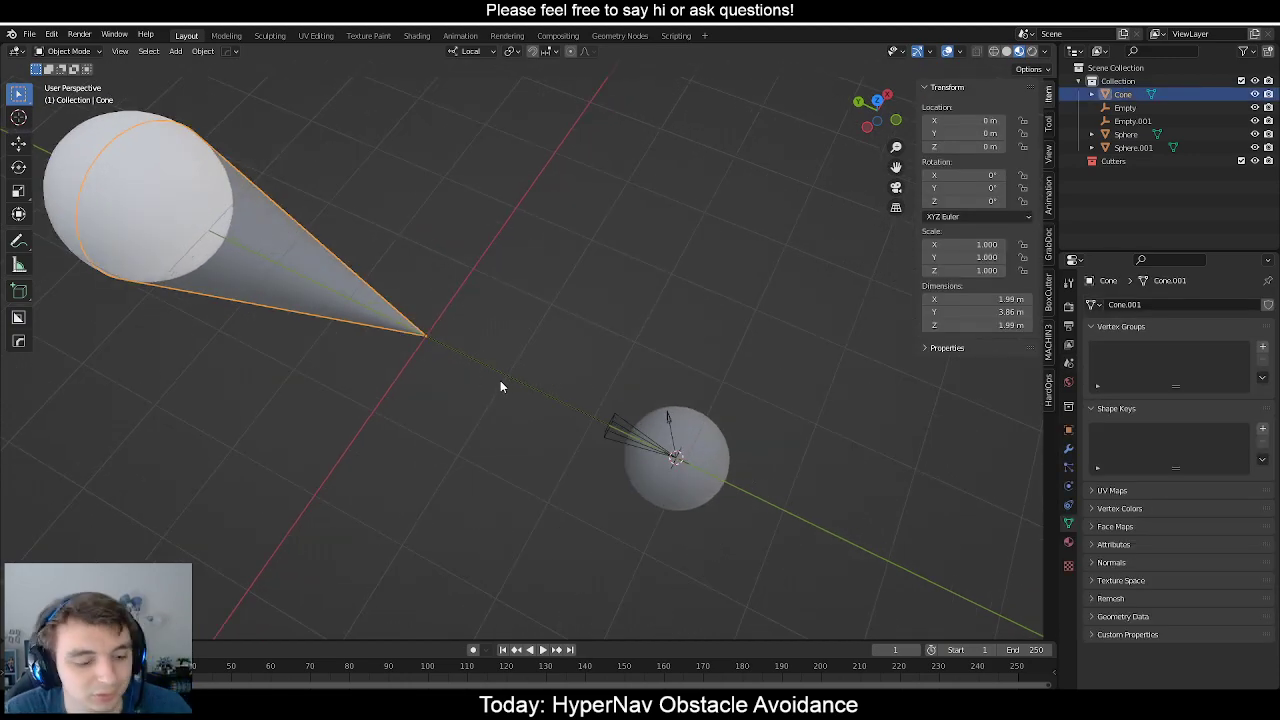
pyautogui.moveTo(500, 386); pyautogui.dragTo(426, 318, button='middle')
pyautogui.keyDown('shift'); pyautogui.moveTo(528, 330); pyautogui.dragTo(531, 332, button='middle'); pyautogui.keyUp('shift')
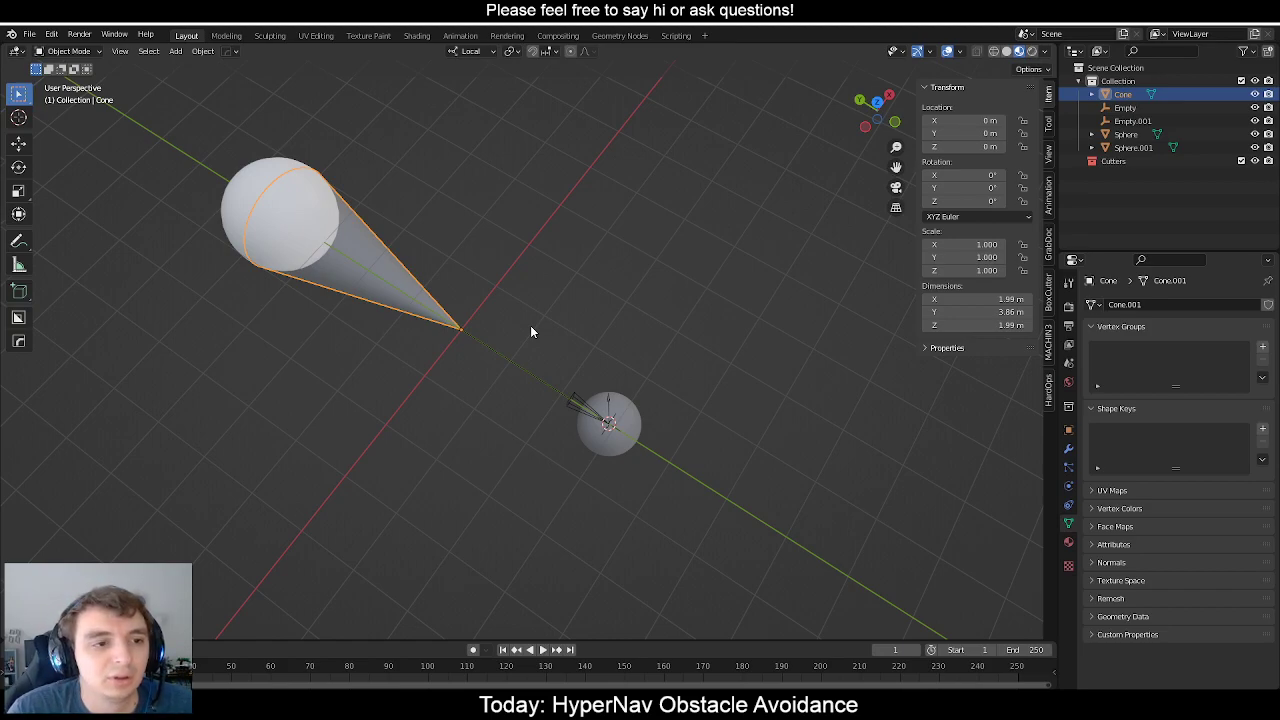
# Examine how the cone, the long arrow and the small sphere on the negative Y axis relate from several angles.
pyautogui.moveTo(531, 332); pyautogui.dragTo(511, 289, button='middle')
pyautogui.scroll(-3, 387, 251)
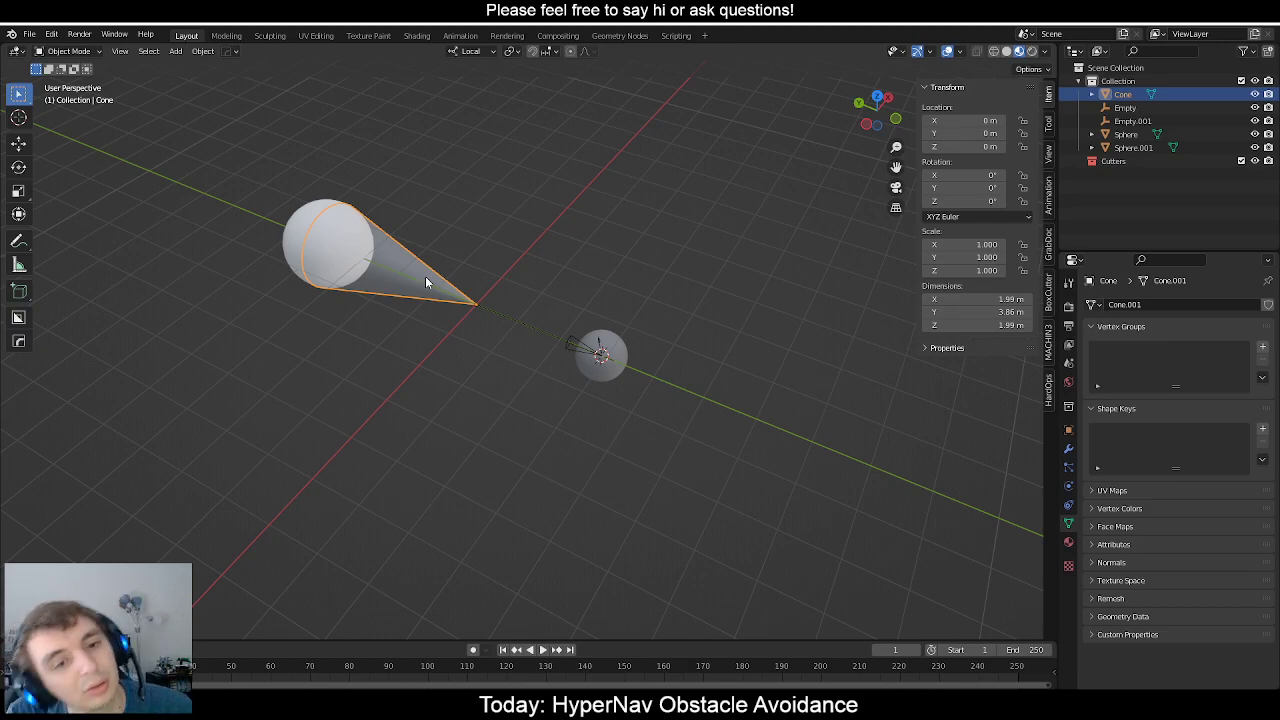
pyautogui.moveTo(425, 280); pyautogui.dragTo(508, 293, button='middle')
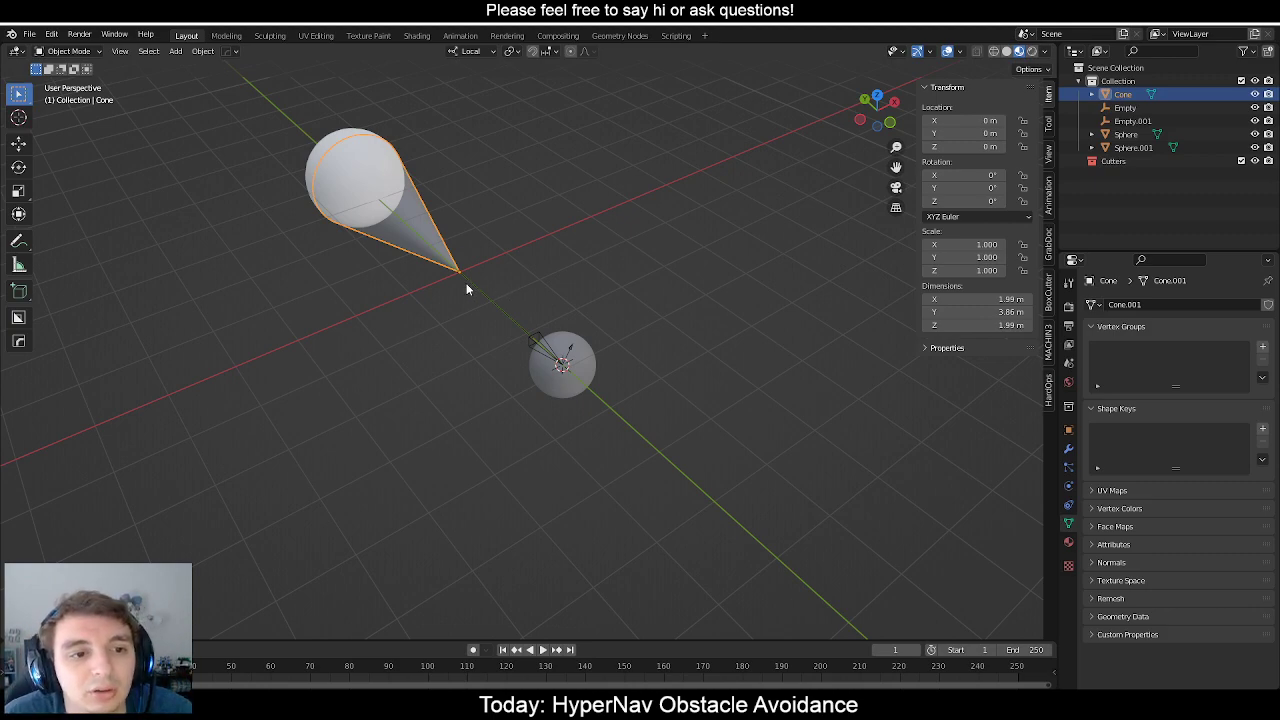
pyautogui.moveTo(466, 283); pyautogui.dragTo(624, 370, button='middle')
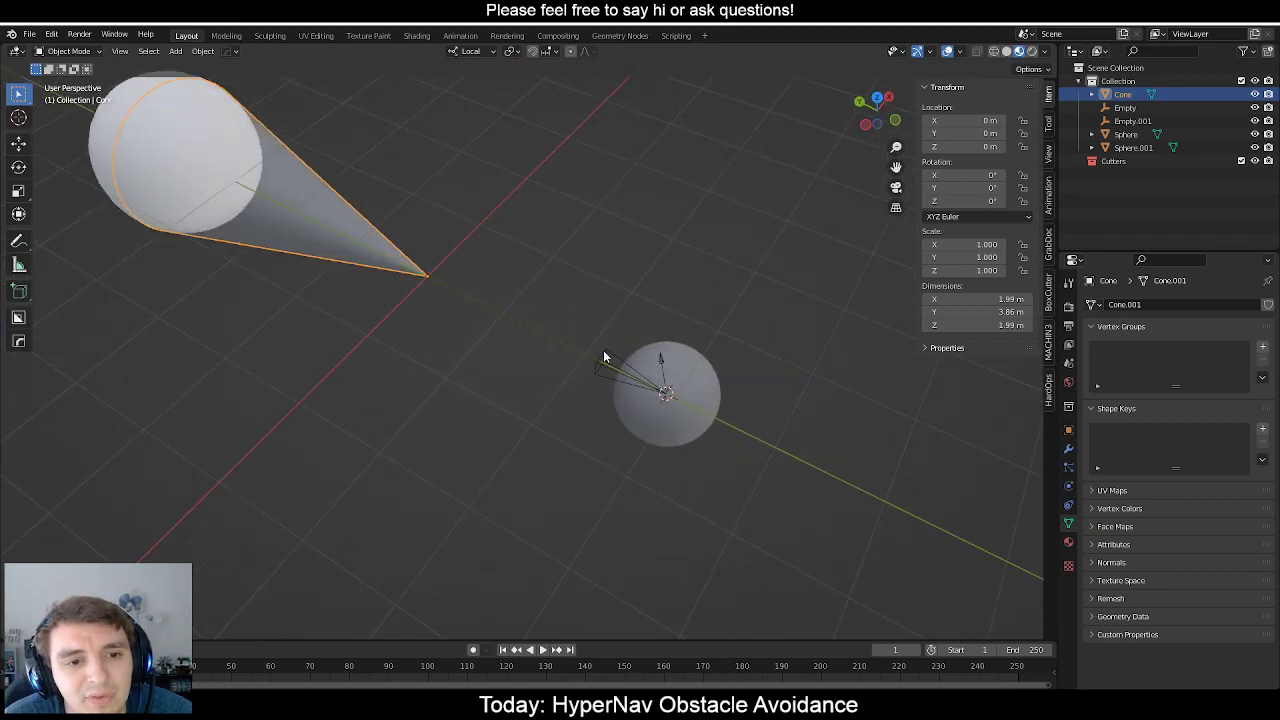
pyautogui.click(603, 356)
pyautogui.moveTo(603, 356); pyautogui.dragTo(456, 298, button='middle')
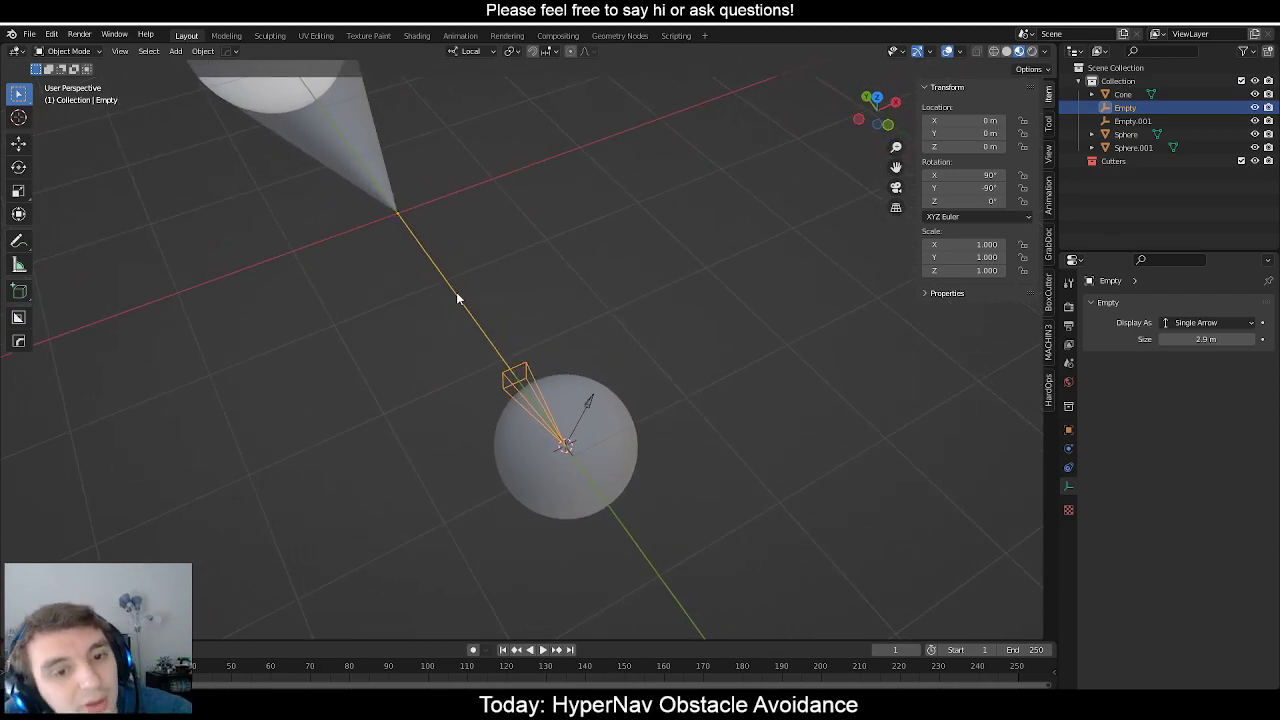
pyautogui.click(593, 398)
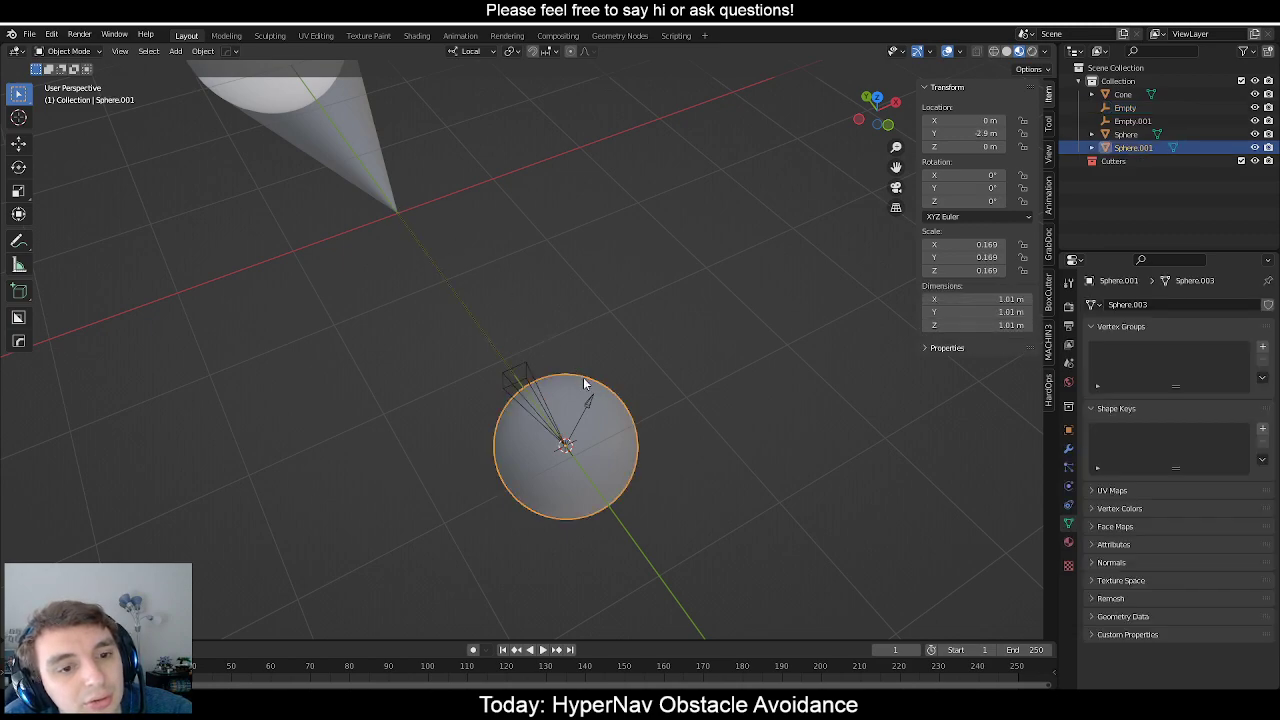
pyautogui.scroll(-4, 592, 396)
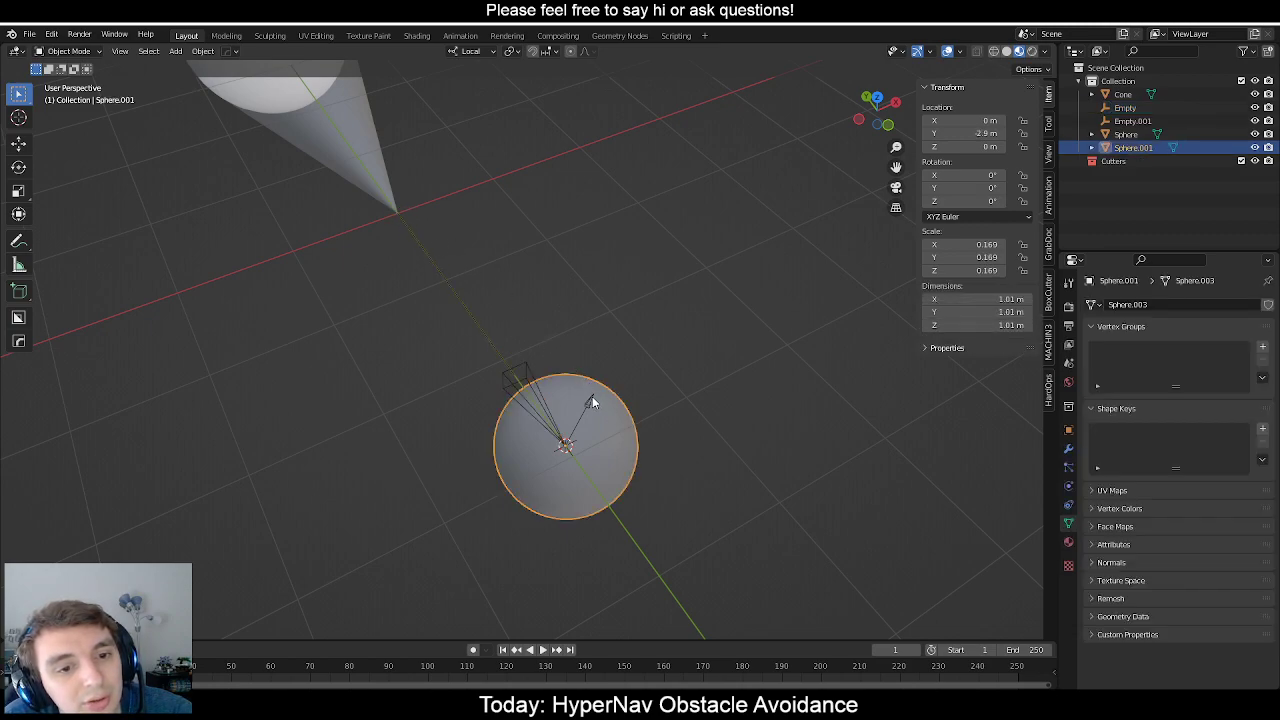
pyautogui.scroll(2, 553, 366)
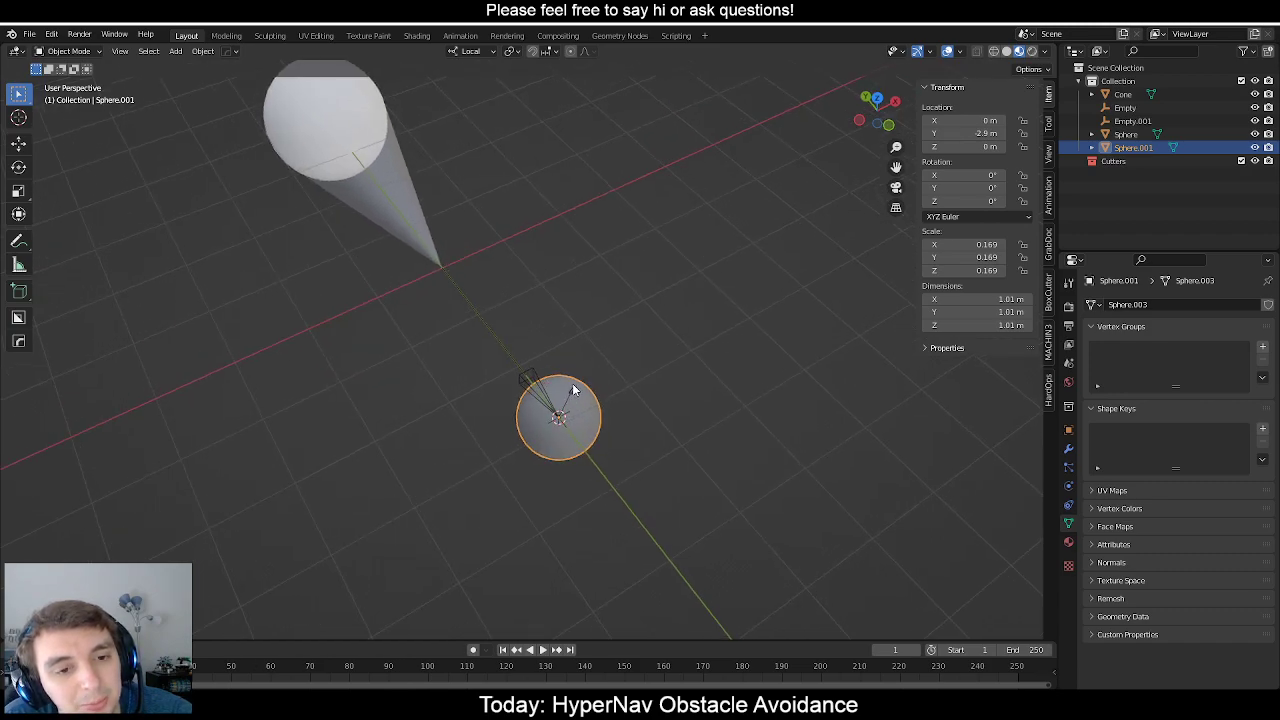
pyautogui.scroll(-3, 574, 391)
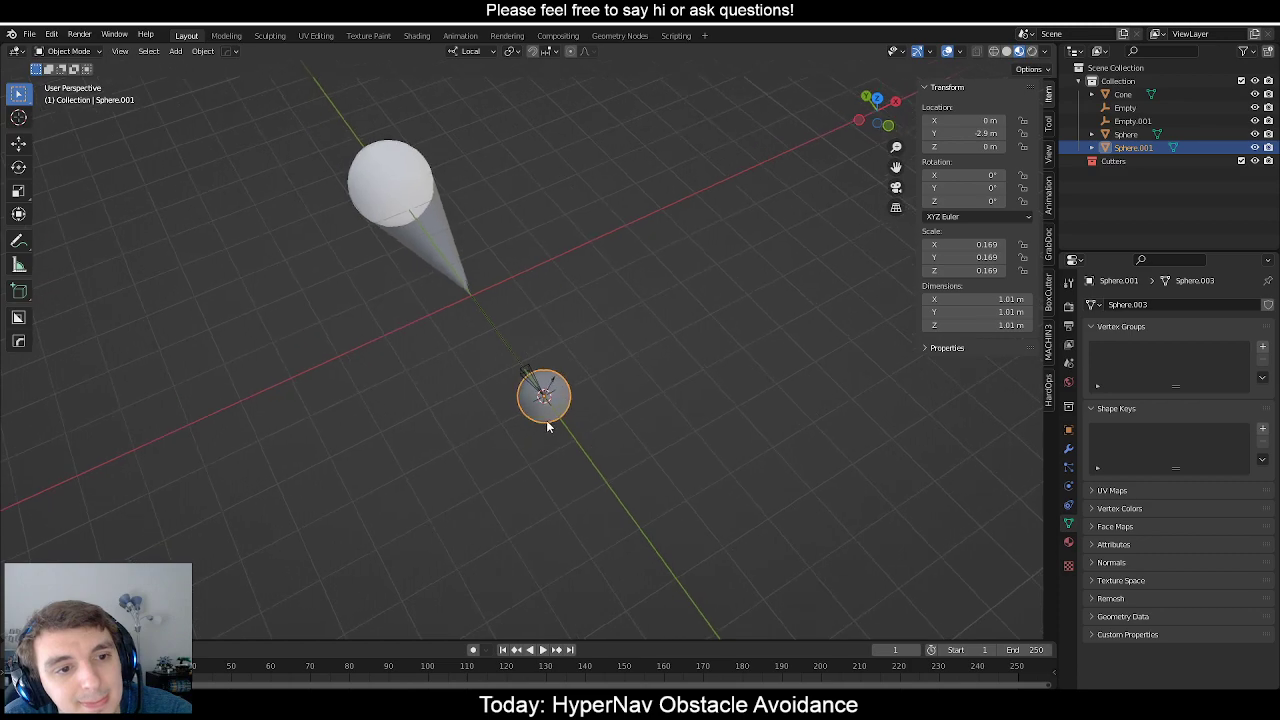
pyautogui.scroll(1, 547, 426)
pyautogui.scroll(2, 540, 432)
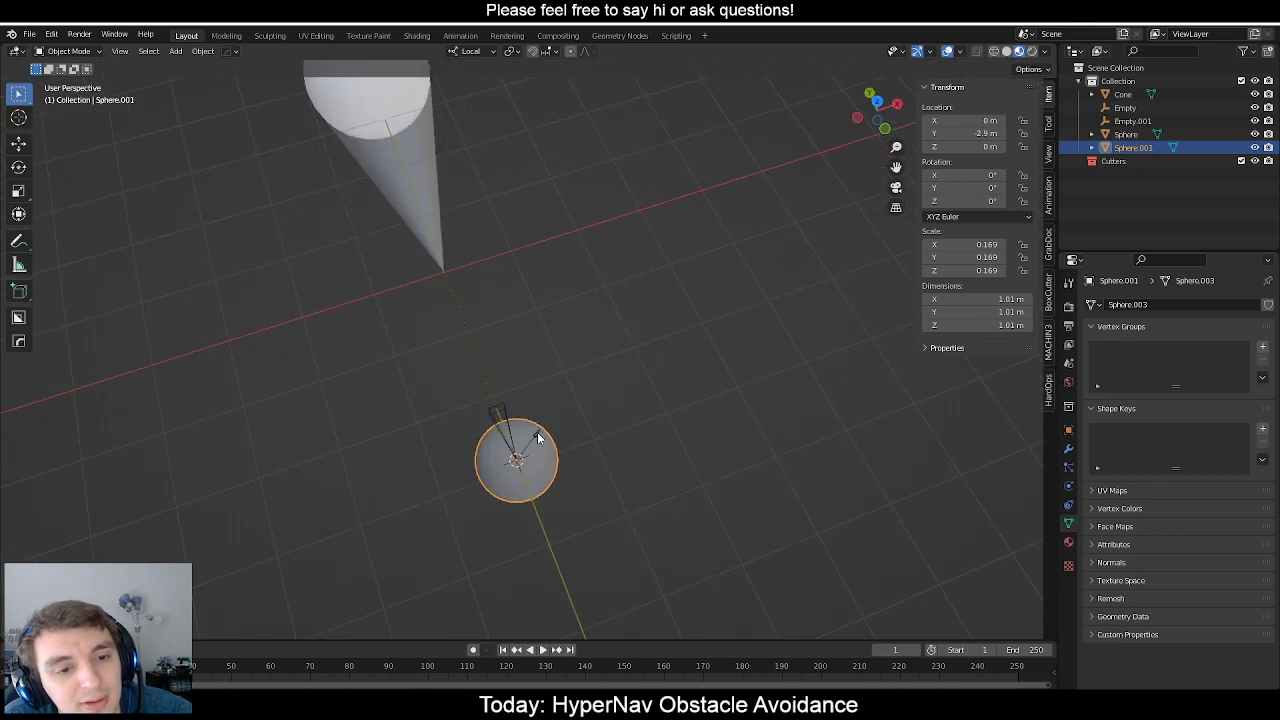
pyautogui.scroll(-2, 435, 276)
pyautogui.scroll(4, 474, 306)
pyautogui.scroll(-3, 433, 318)
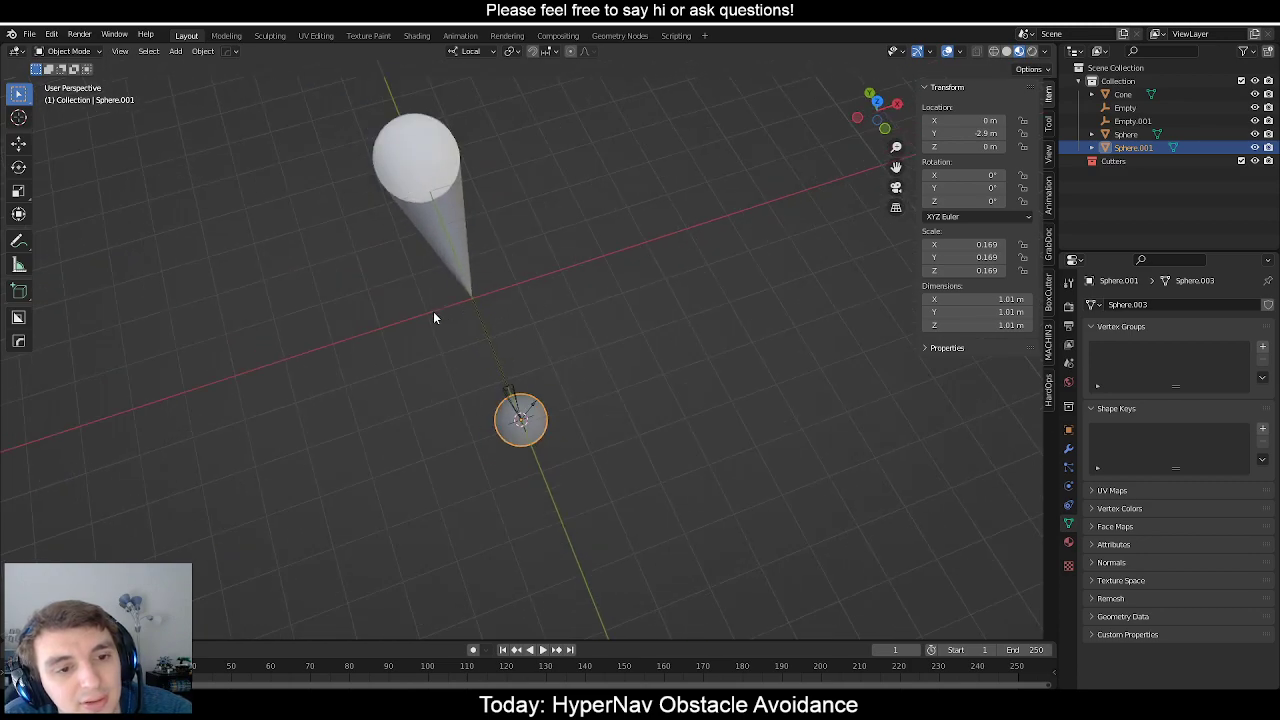
pyautogui.moveTo(433, 318); pyautogui.dragTo(535, 387, button='middle')
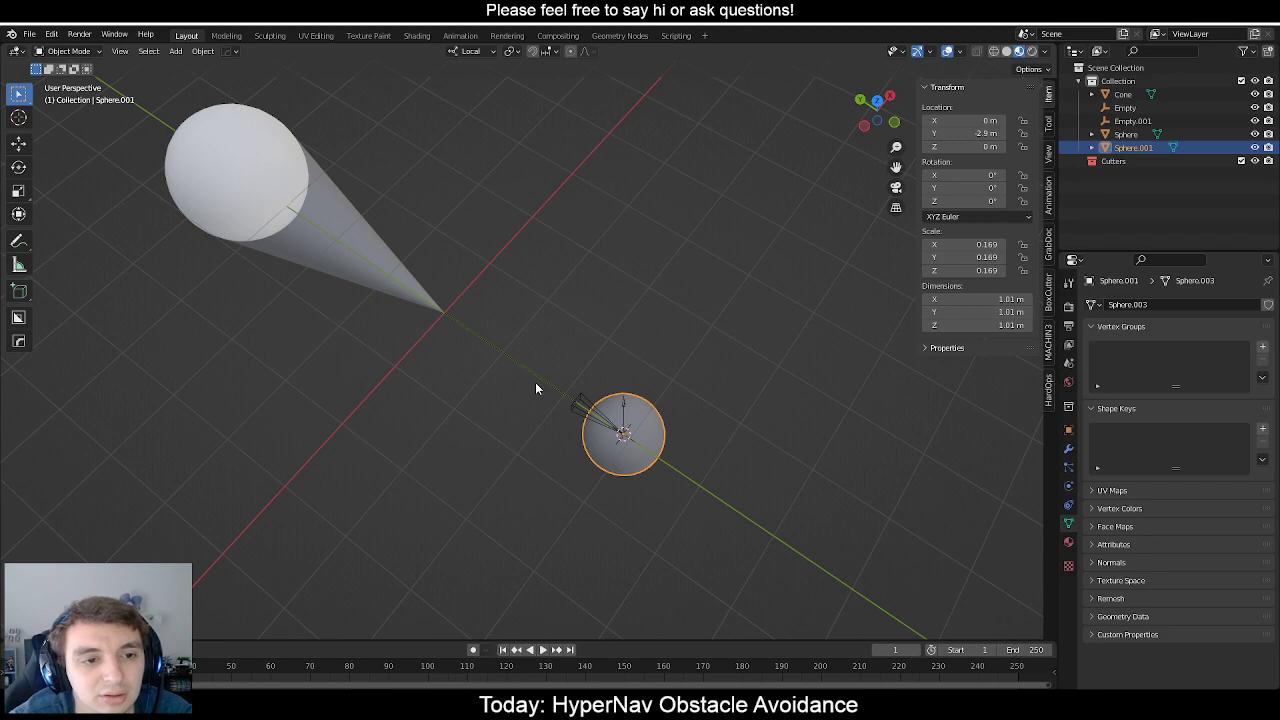
# Rotate the long arrow 180° about the cone's apex so it points into the cone toward the large sphere.
pyautogui.click(572, 404)
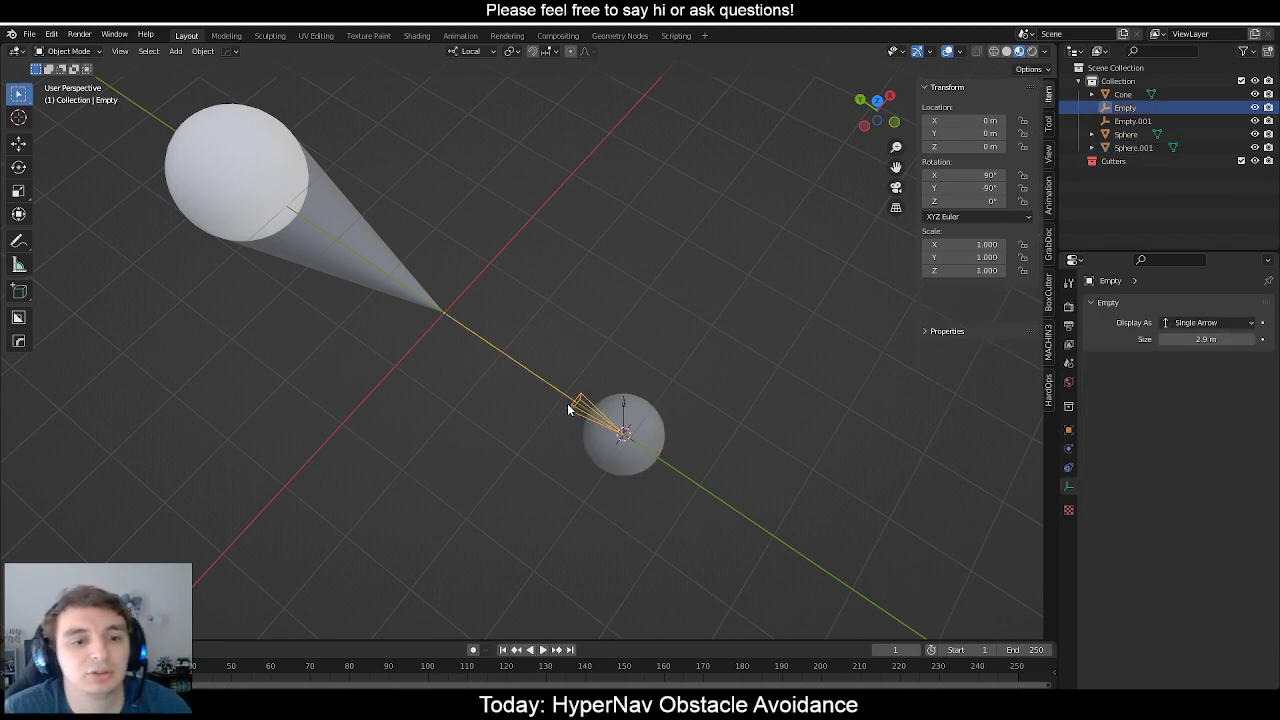
pyautogui.moveTo(572, 404); pyautogui.dragTo(600, 410, button='middle')
pyautogui.press('r')
pyautogui.press('z')
pyautogui.press('z')
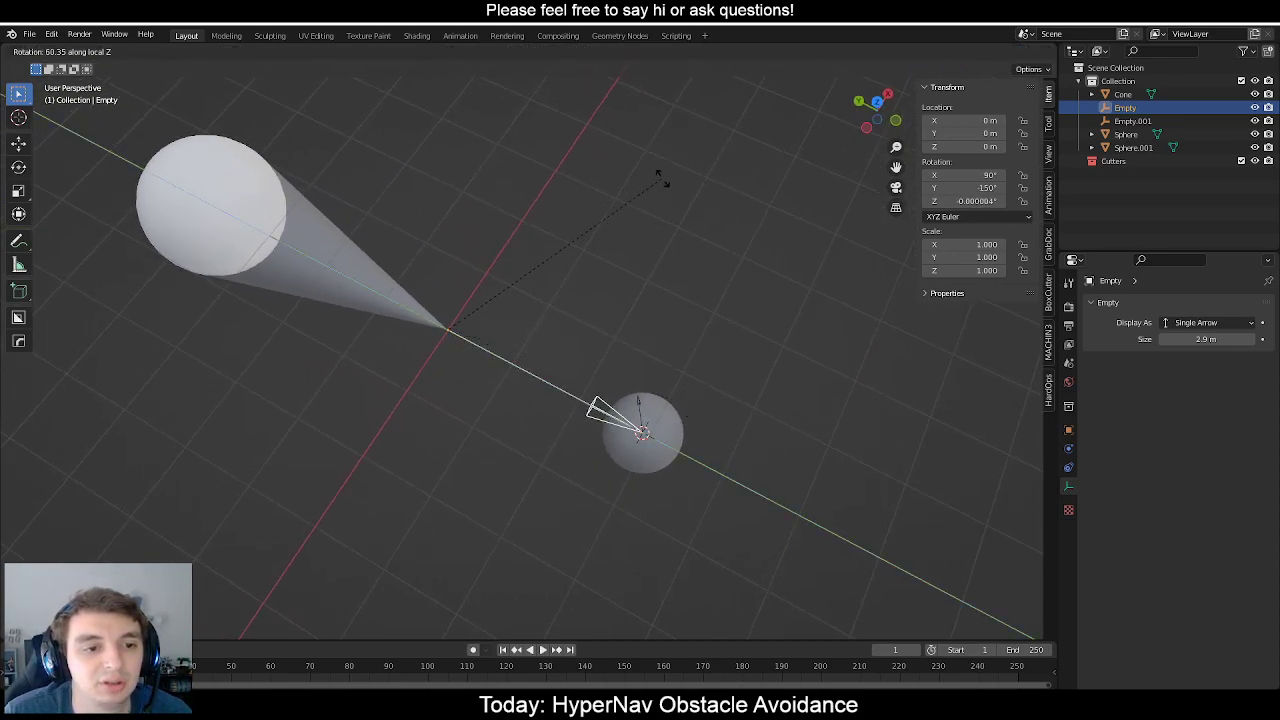
pyautogui.press('z')
pyautogui.press('z')
pyautogui.click(342, 285)
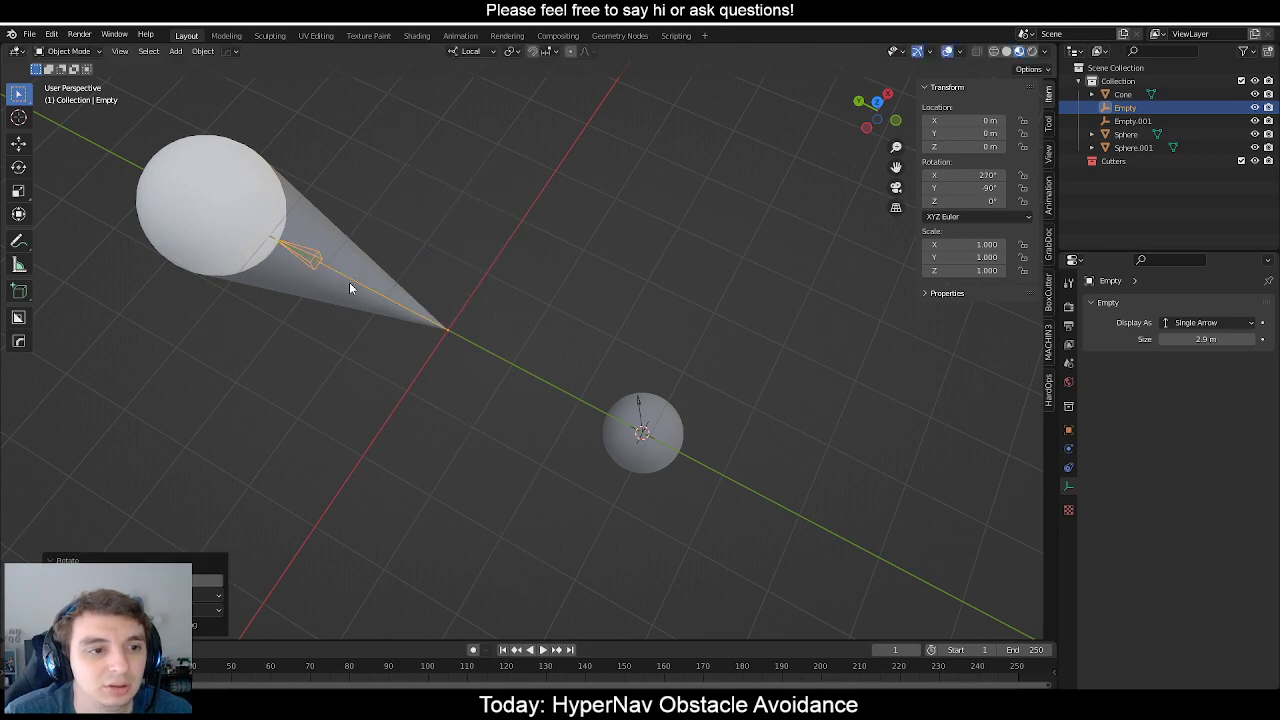
# Set the flipped arrow's display size to 2.6 m so it ends just short of the large sphere.
pyautogui.moveTo(349, 282); pyautogui.dragTo(623, 417, button='middle')
pyautogui.moveTo(1215, 340); pyautogui.dragTo(1198, 340)
pyautogui.scroll(-4, 900, 412)
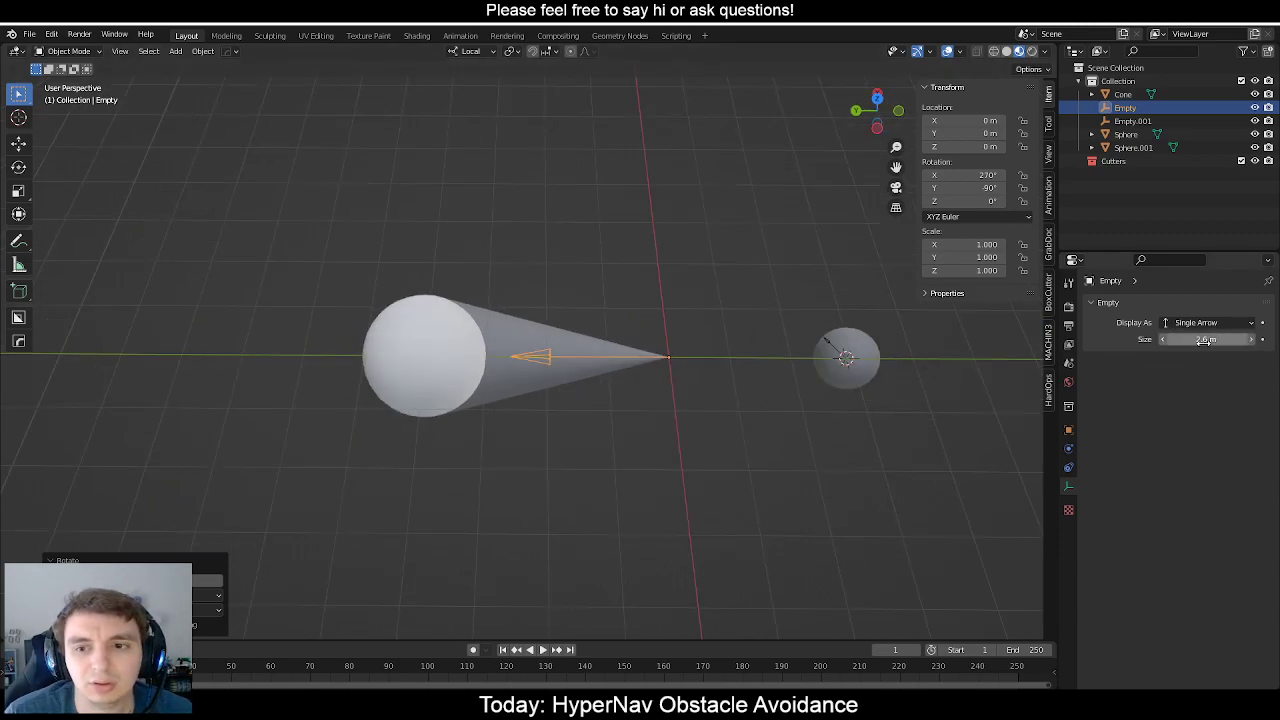
# Move the small sphere and its short arrow together along the global Y axis to the long arrow's tip inside the cone.
pyautogui.moveTo(810, 323); pyautogui.dragTo(878, 400)
pyautogui.press('g')
pyautogui.press('y')
pyautogui.press('y')
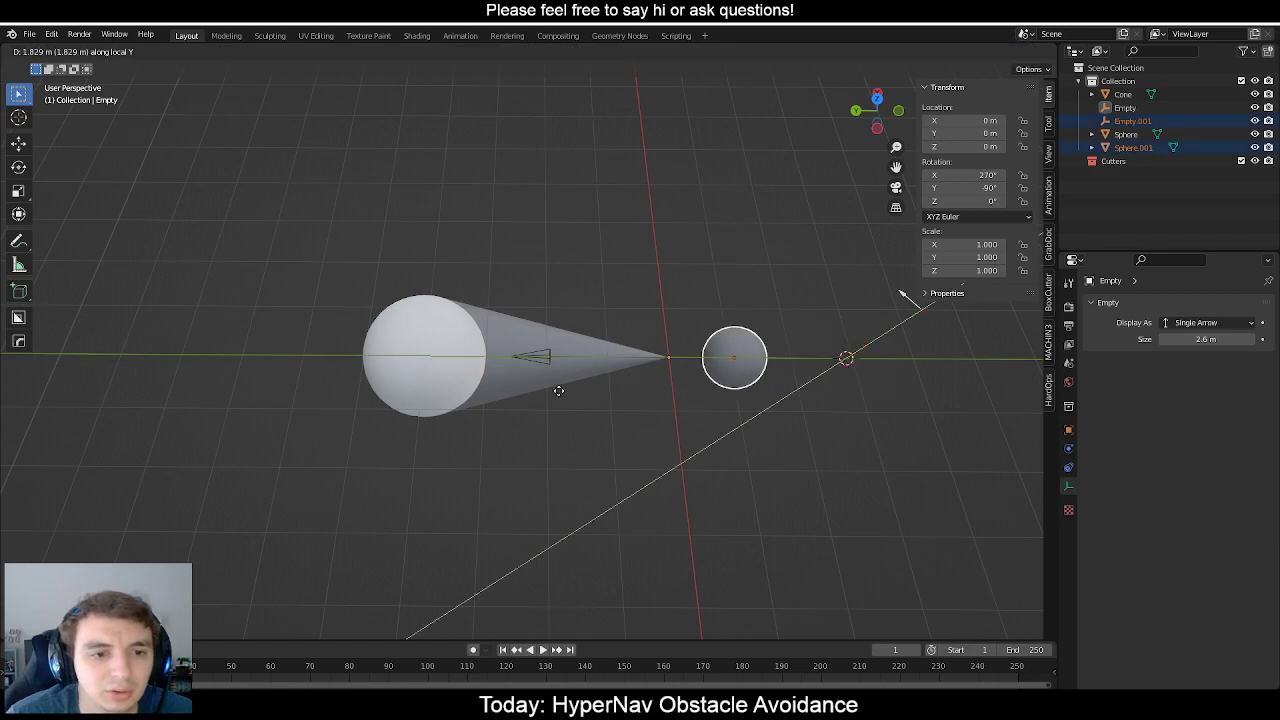
pyautogui.click(569, 389)
pyautogui.hotkey('ctrl', 'z')
pyautogui.press('g')
pyautogui.press('y')
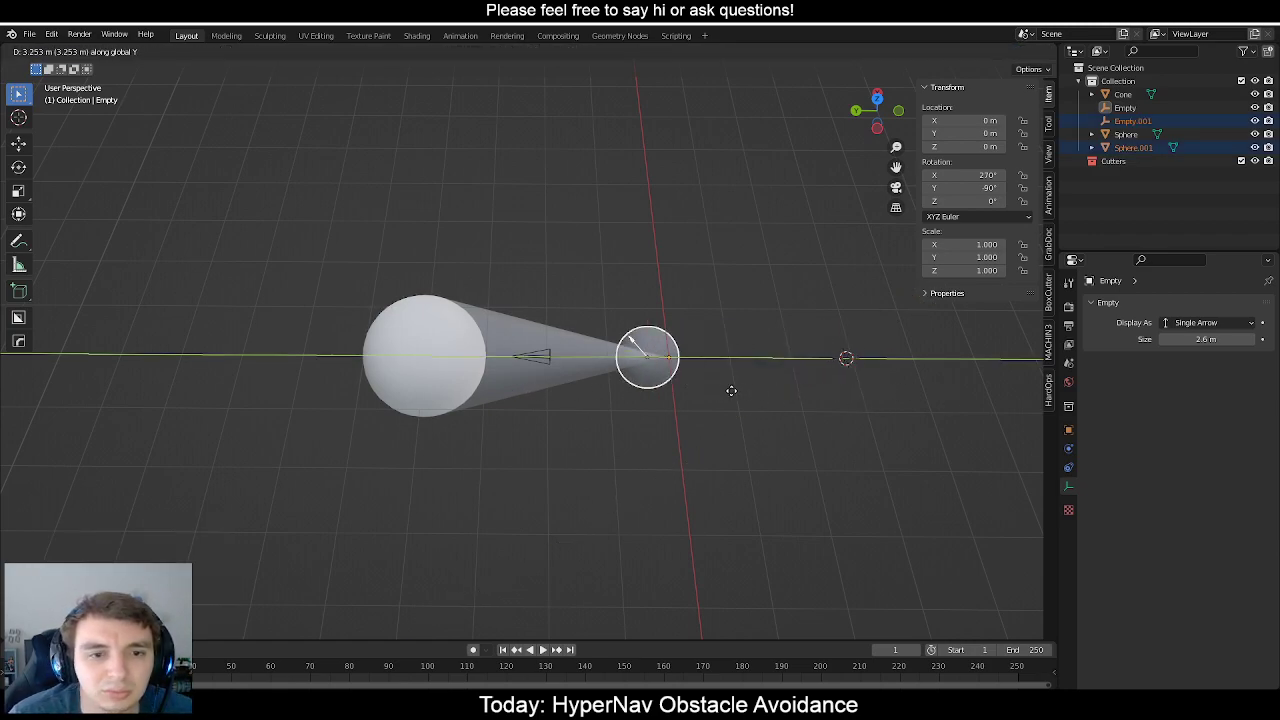
pyautogui.click(617, 376)
# Scale the small sphere and its short arrow to about 0.53 and nudge them along Y until centred on the long arrow's tip.
pyautogui.press('s')
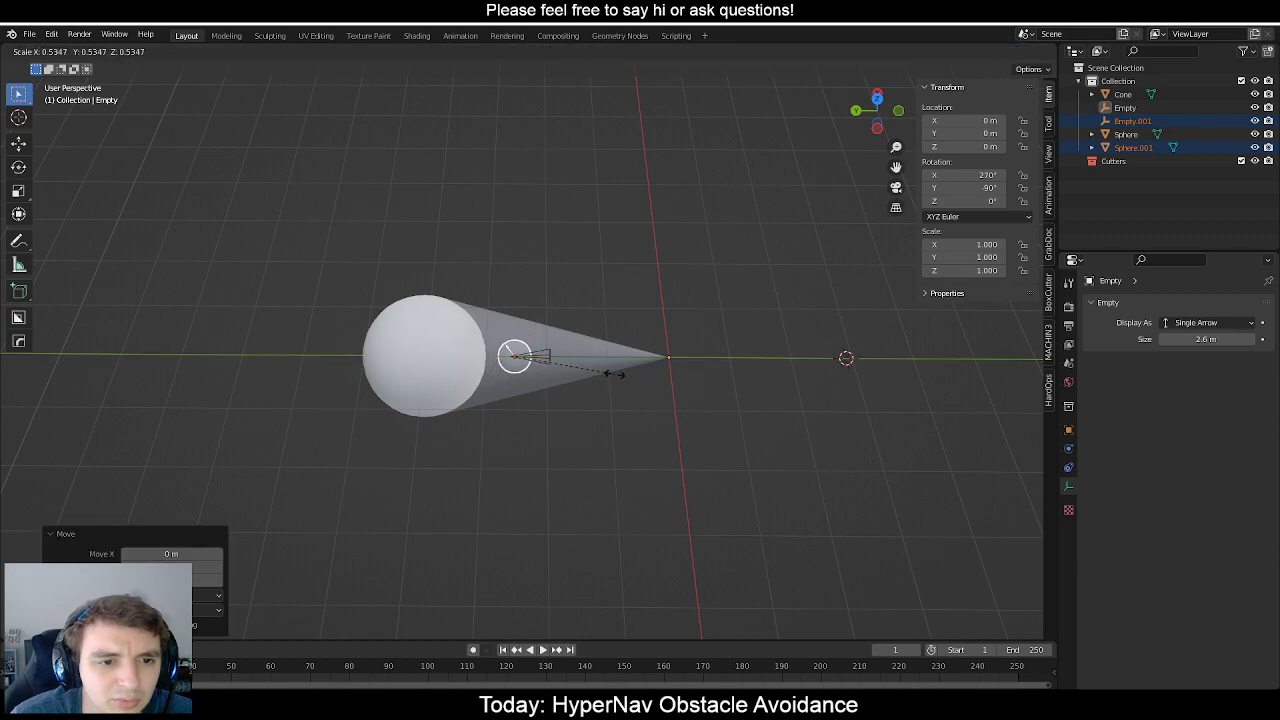
pyautogui.click(614, 375)
pyautogui.scroll(6, 527, 375)
pyautogui.press('g')
pyautogui.press('y')
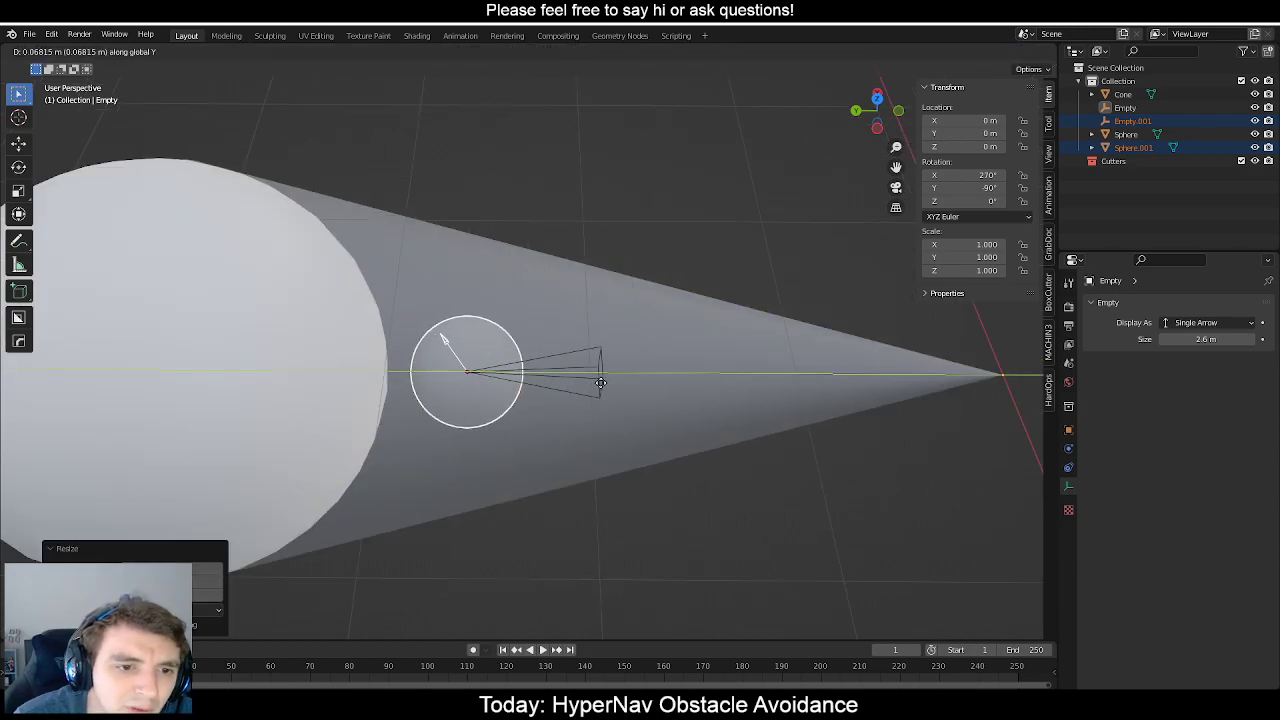
pyautogui.click(601, 383)
# Examine the small sphere inside the cone from several angles, selecting the sphere and the long arrow in turn to highlight them.
pyautogui.scroll(-5, 560, 365)
pyautogui.moveTo(528, 348)
pyautogui.mouseDown(button='middle')
pyautogui.moveTo(543, 386)
pyautogui.moveTo(514, 295)
pyautogui.moveTo(451, 320)
pyautogui.moveTo(430, 366)
pyautogui.moveTo(491, 371)
pyautogui.moveTo(548, 346)
pyautogui.moveTo(474, 372)
pyautogui.moveTo(510, 337)
pyautogui.moveTo(520, 343)
pyautogui.moveTo(469, 377)
pyautogui.moveTo(513, 360)
pyautogui.moveTo(469, 351)
pyautogui.moveTo(431, 320)
pyautogui.moveTo(526, 283)
pyautogui.moveTo(550, 353)
pyautogui.moveTo(417, 340)
pyautogui.moveTo(483, 297)
pyautogui.moveTo(537, 348)
pyautogui.mouseUp(button='middle')
pyautogui.moveTo(570, 287); pyautogui.dragTo(552, 340, button='middle')
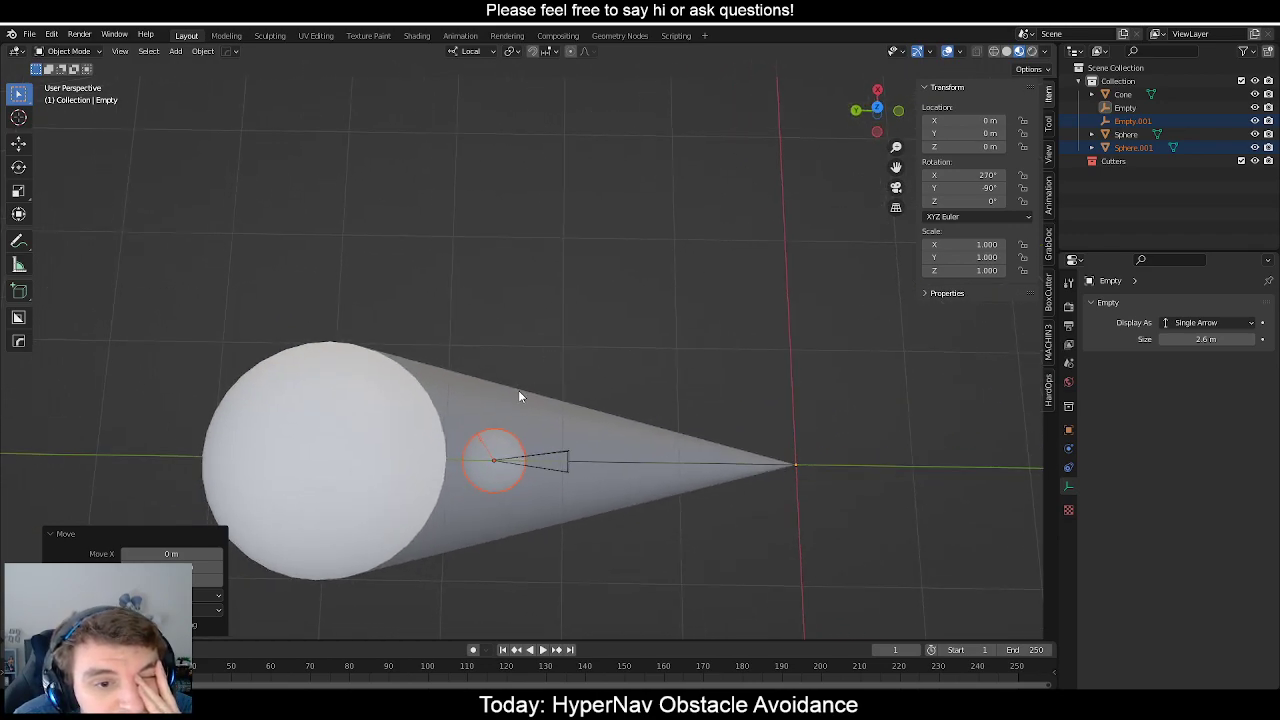
pyautogui.moveTo(518, 390); pyautogui.dragTo(557, 373, button='middle')
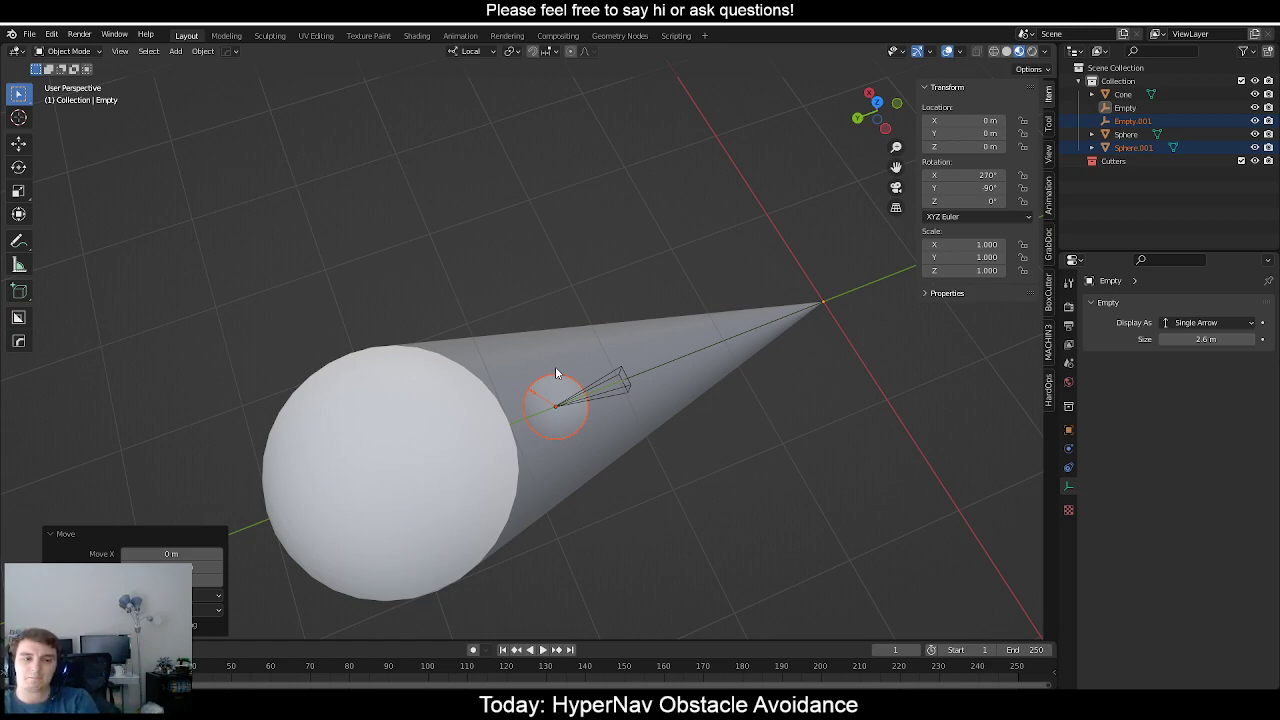
pyautogui.press('d')
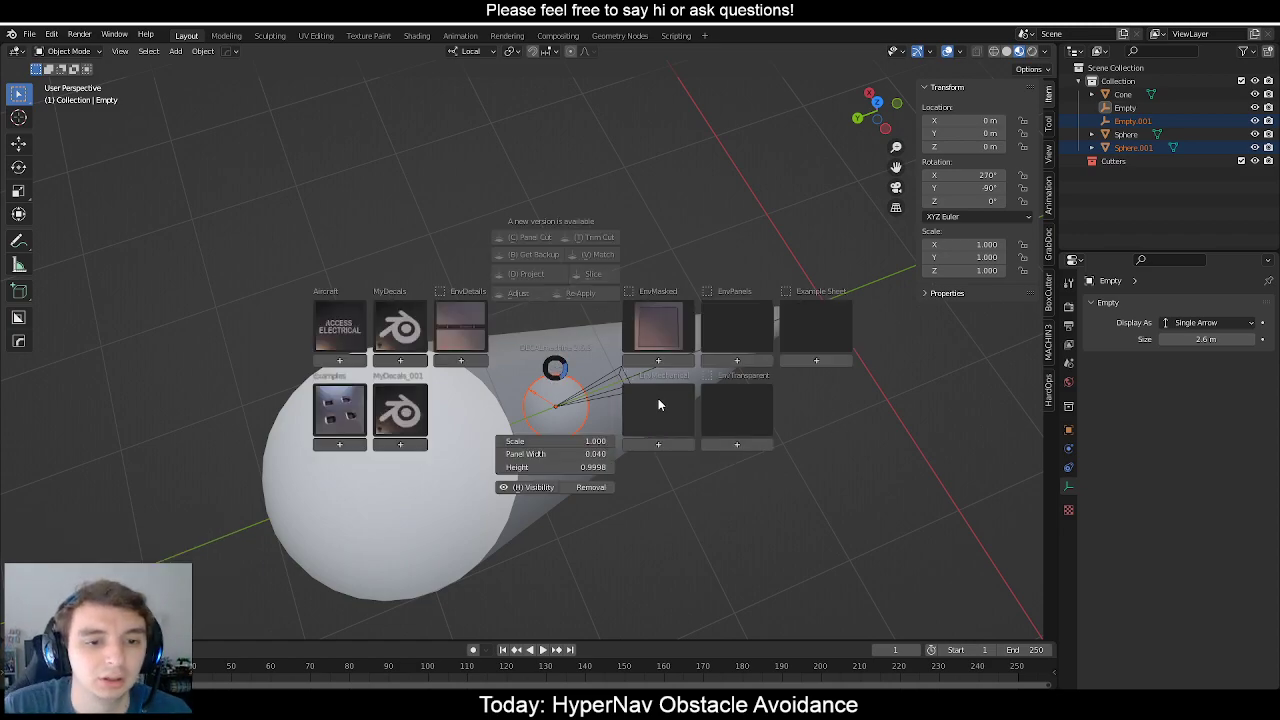
pyautogui.press('Escape')
pyautogui.scroll(-3, 674, 426)
pyautogui.moveTo(674, 426); pyautogui.dragTo(610, 434, button='middle')
pyautogui.scroll(5, 618, 428)
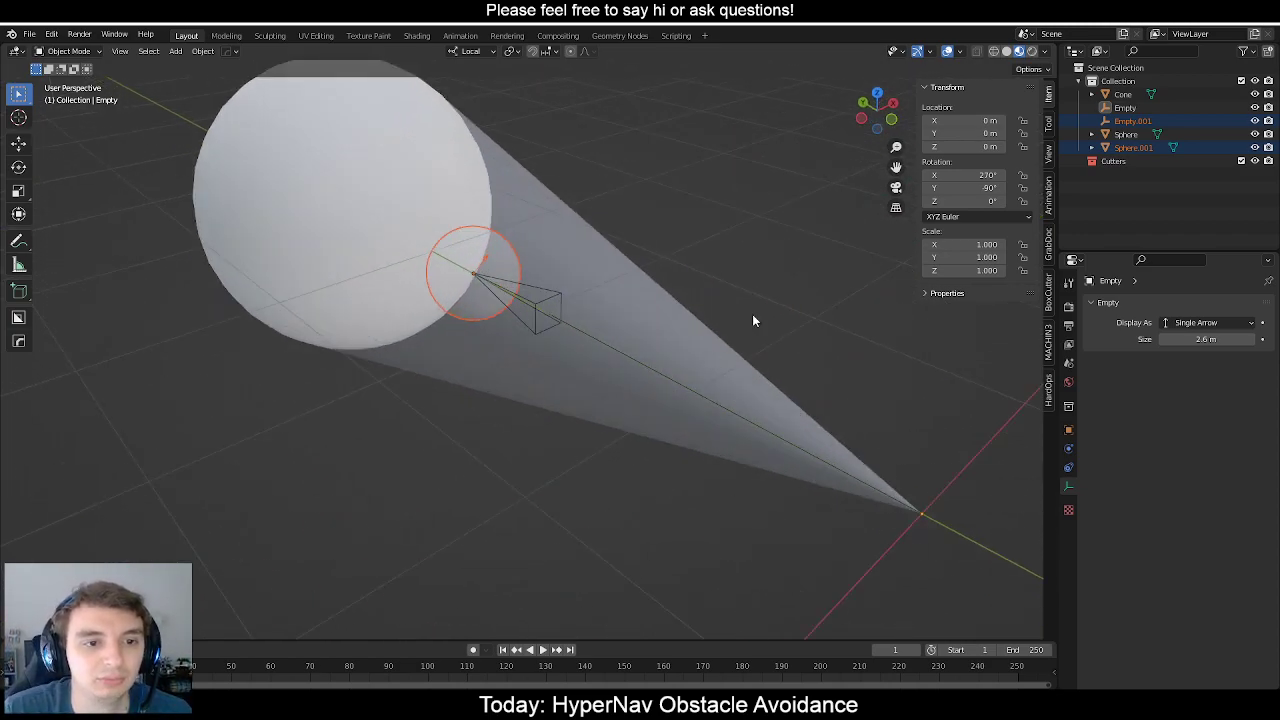
pyautogui.click(752, 315)
pyautogui.moveTo(622, 335); pyautogui.dragTo(567, 362, button='middle')
pyautogui.scroll(-4, 672, 420)
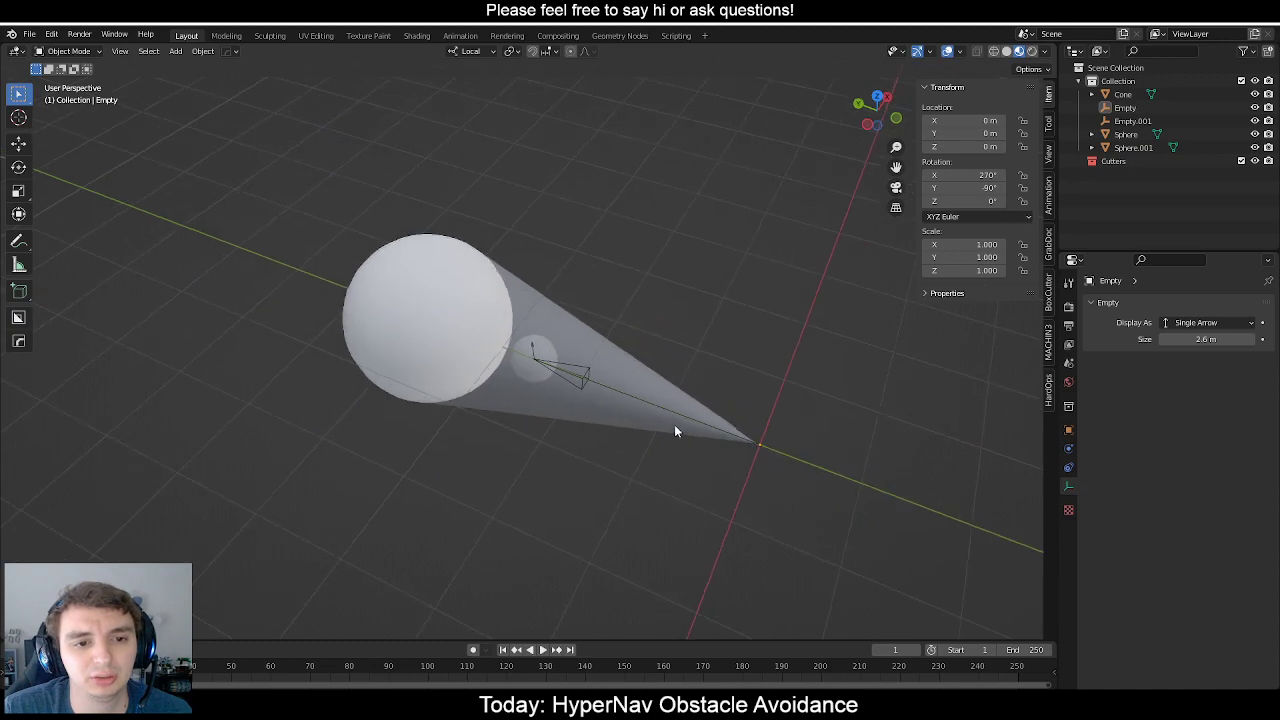
pyautogui.moveTo(674, 425); pyautogui.dragTo(443, 334, button='middle')
pyautogui.moveTo(403, 417); pyautogui.dragTo(520, 435, button='middle')
pyautogui.scroll(3, 562, 455)
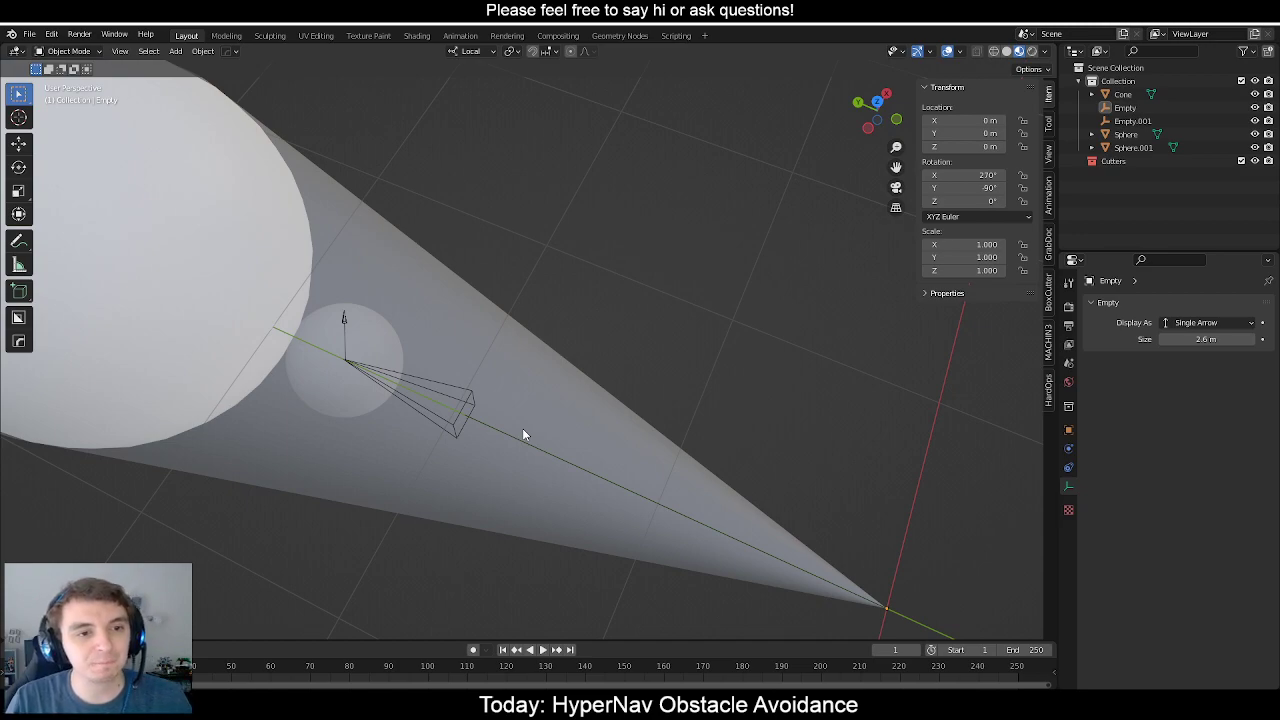
pyautogui.moveTo(511, 391); pyautogui.dragTo(607, 448, button='middle')
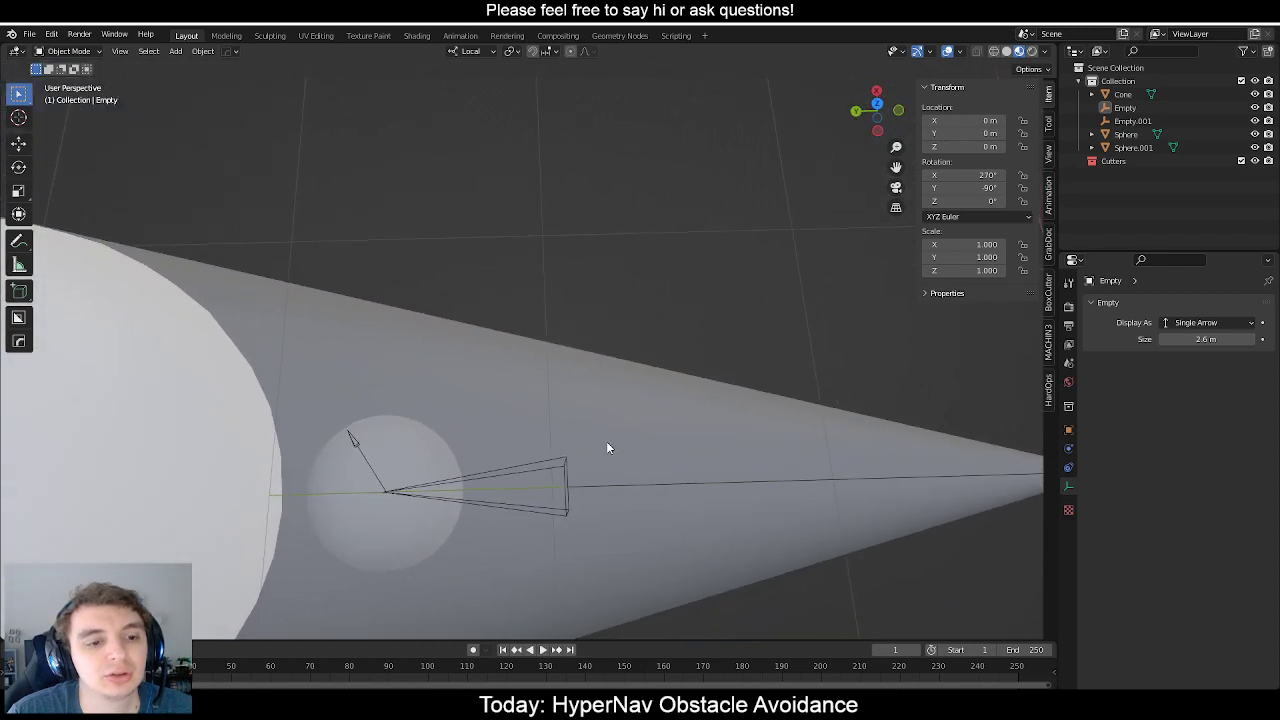
pyautogui.click(406, 489)
pyautogui.click(374, 477)
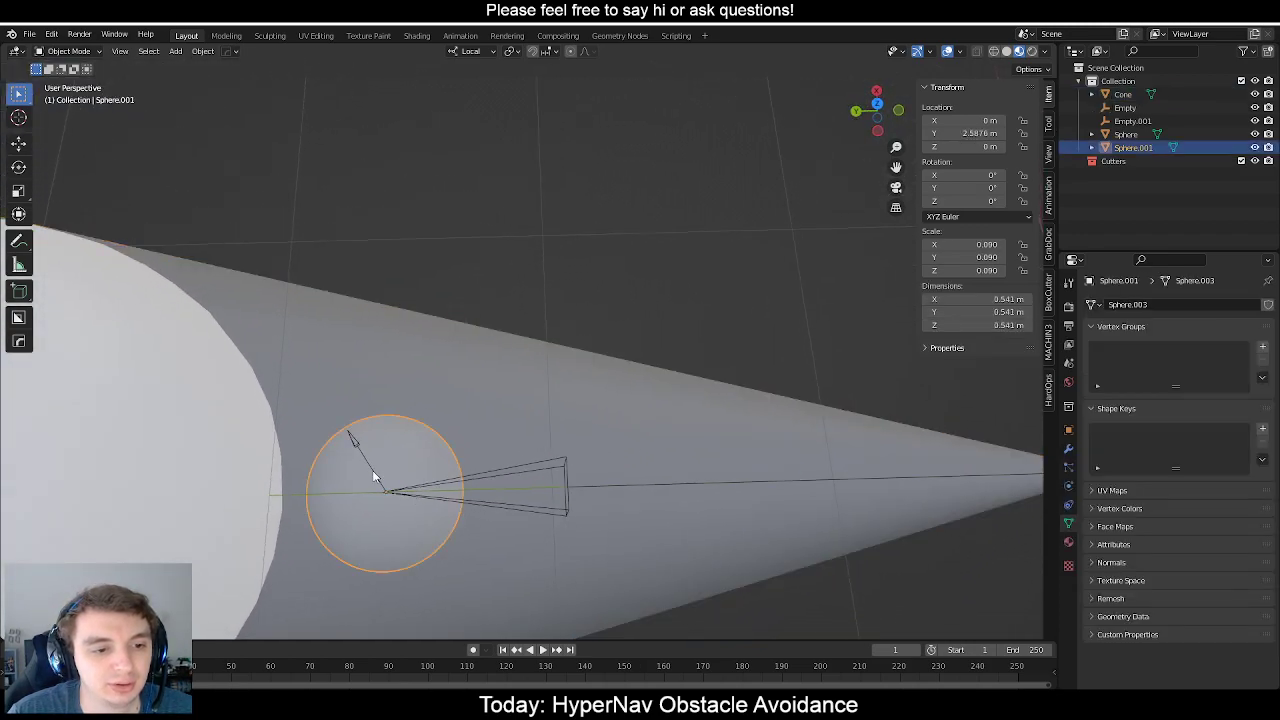
pyautogui.click(470, 476)
pyautogui.click(471, 476)
pyautogui.scroll(-5, 492, 454)
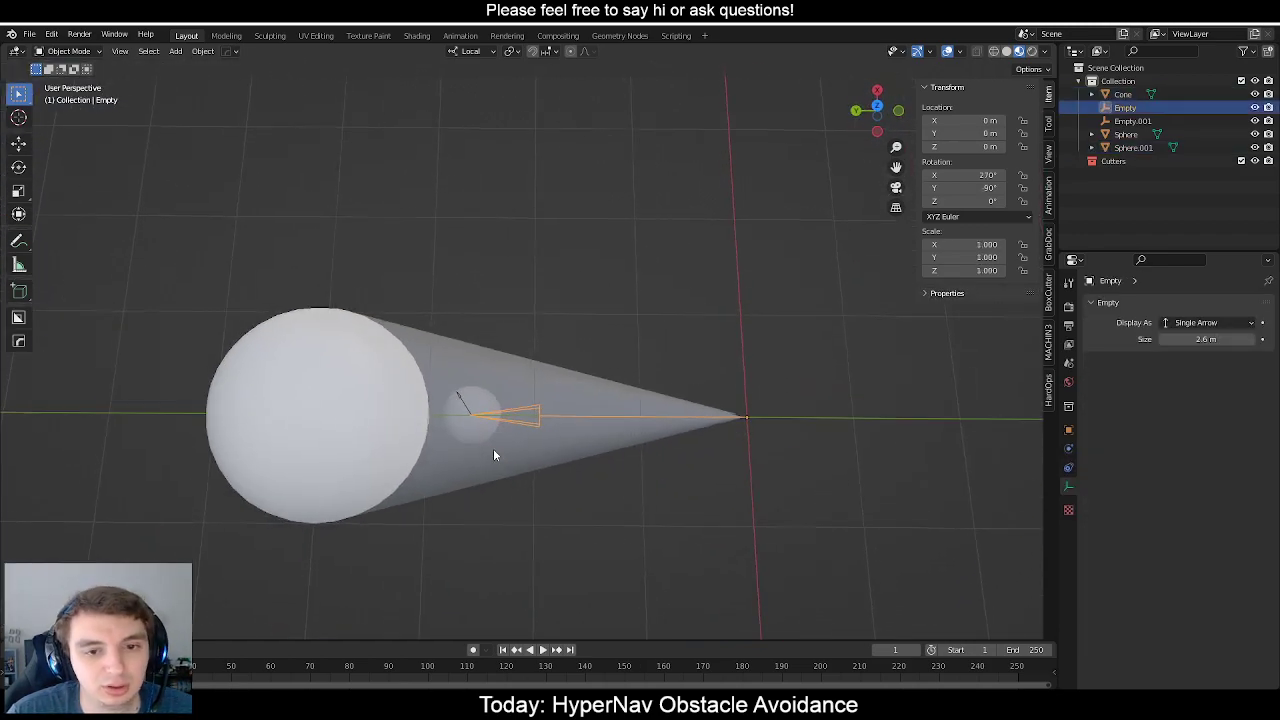
pyautogui.moveTo(493, 455); pyautogui.dragTo(489, 418, button='middle')
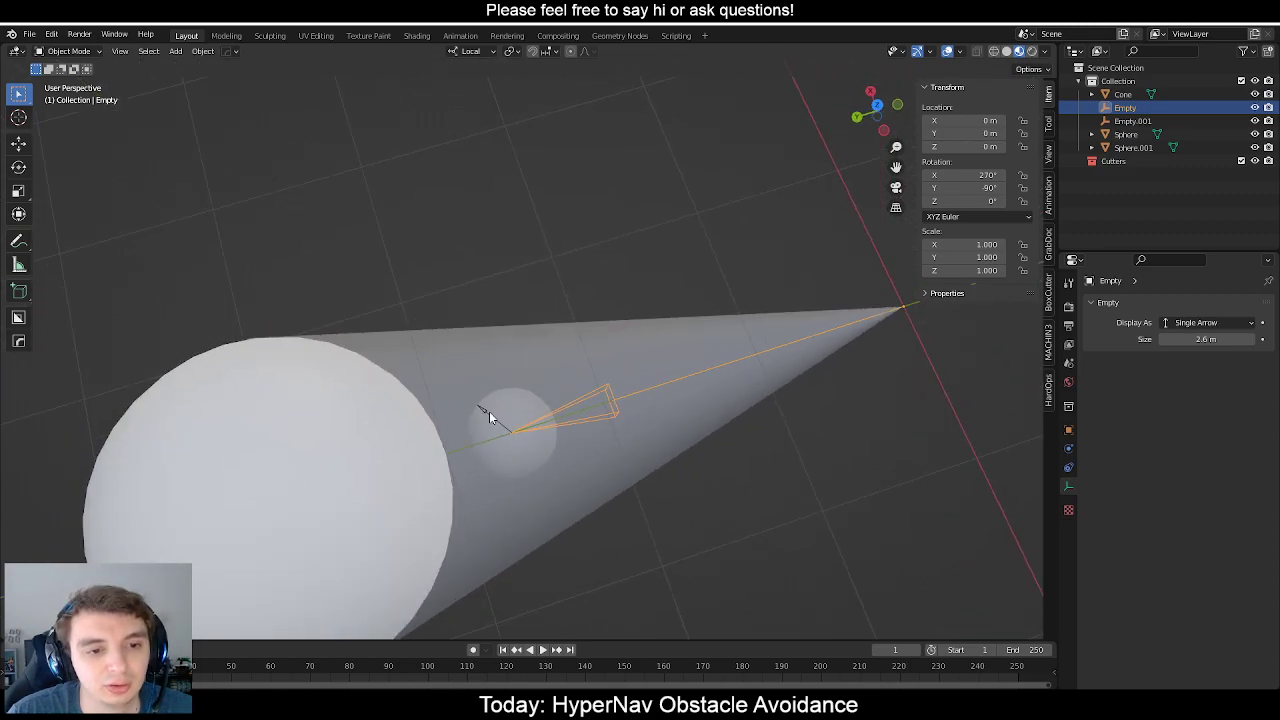
# Select the short arrow together with the small sphere and rotate both about 20° so the arrow points toward the cone's side.
pyautogui.click(488, 411)
pyautogui.click(483, 412)
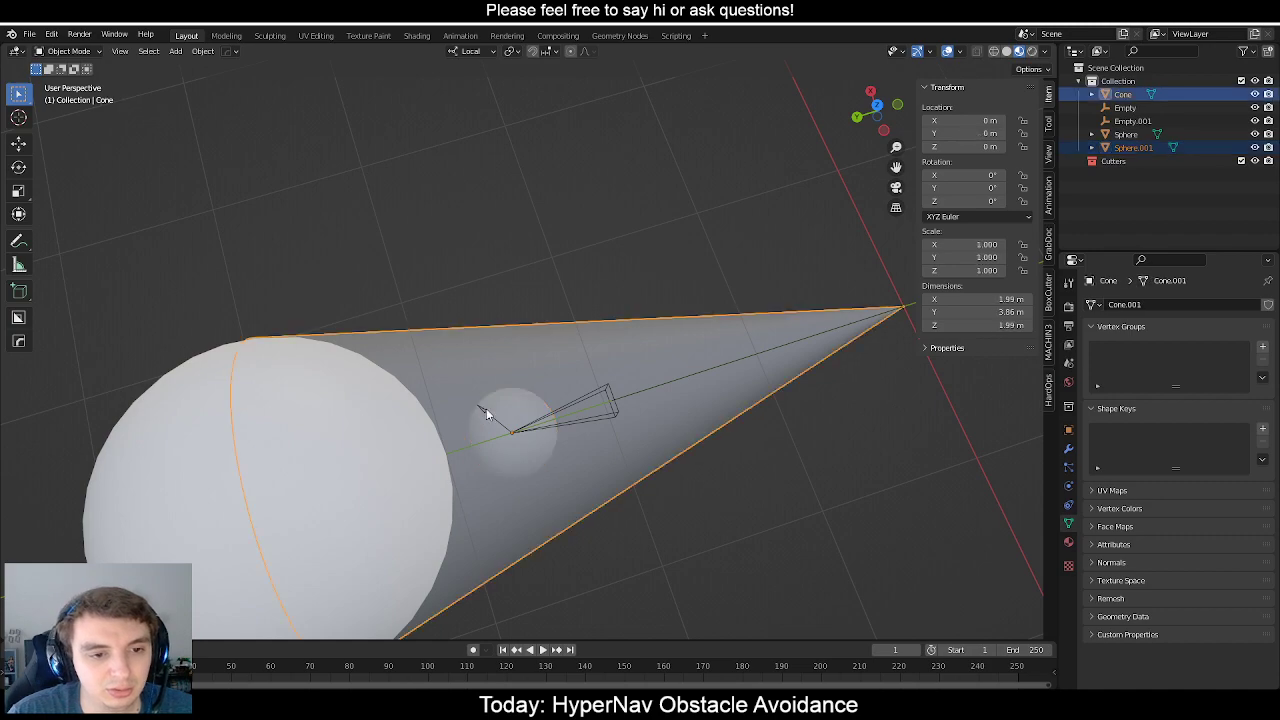
pyautogui.click(484, 413)
pyautogui.click(484, 414)
pyautogui.click(485, 416)
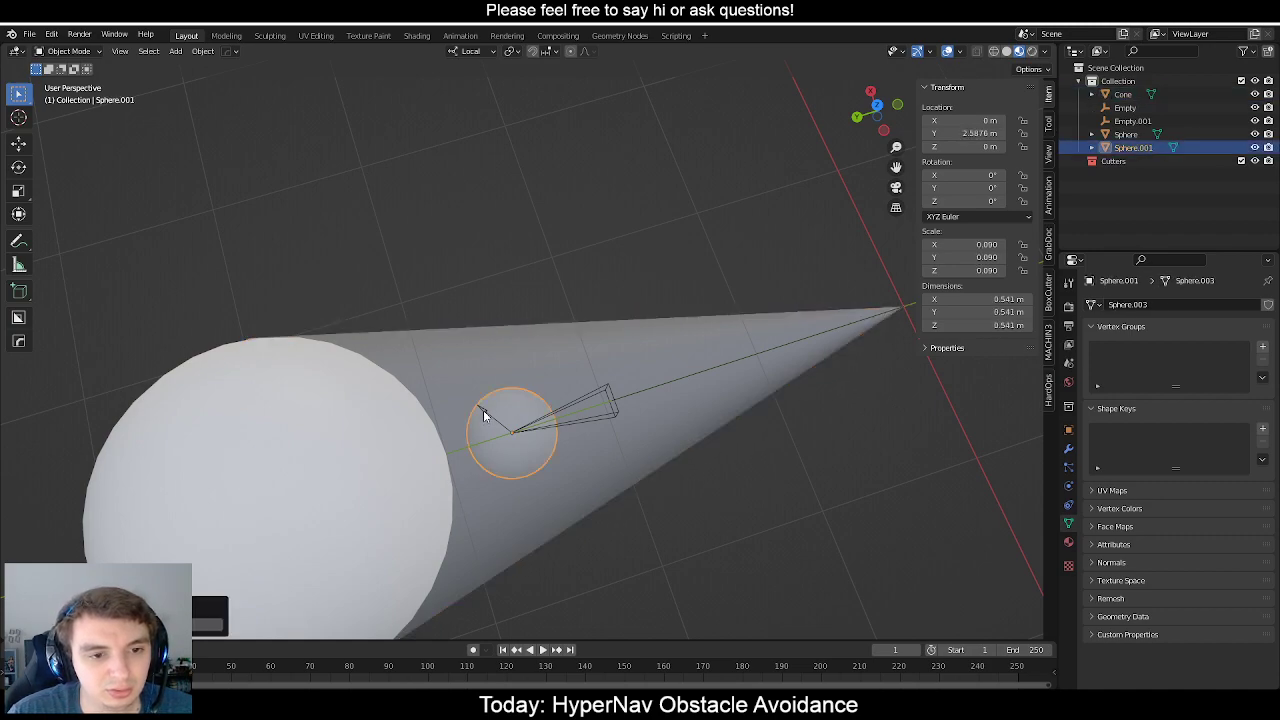
pyautogui.click(1133, 121)
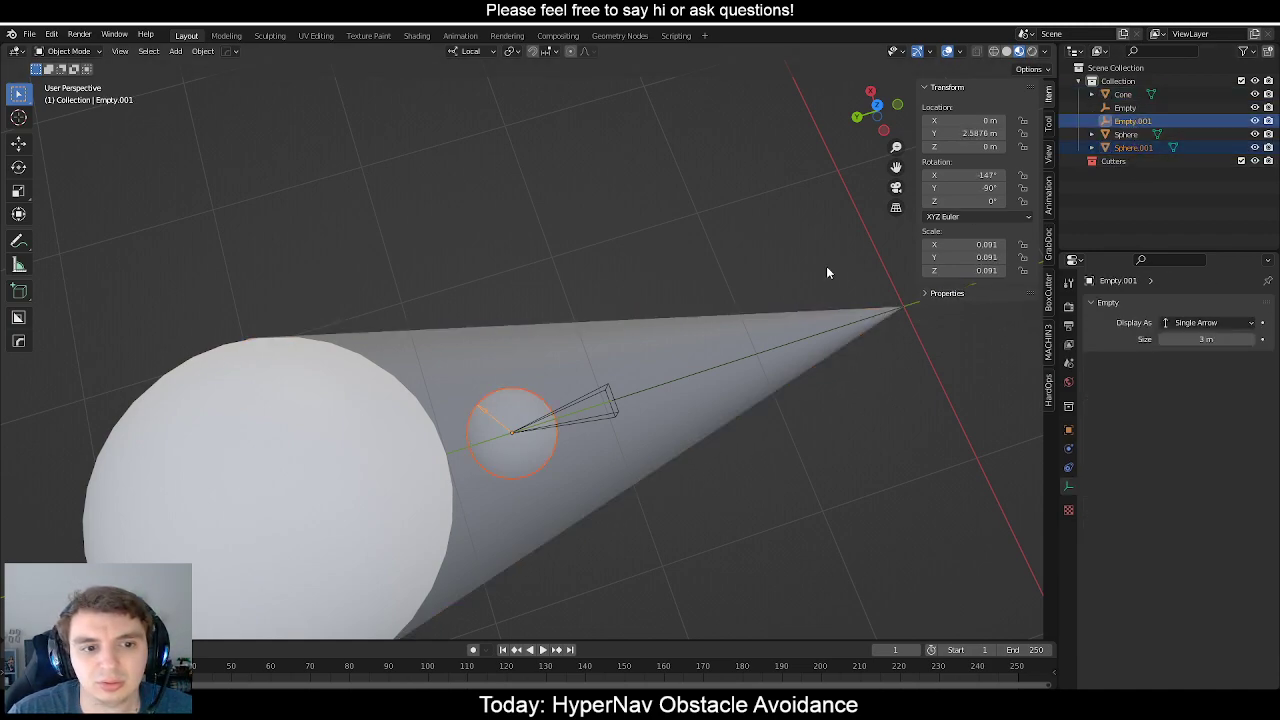
pyautogui.moveTo(826, 266); pyautogui.dragTo(763, 370, button='middle')
pyautogui.press('r')
pyautogui.click(829, 474)
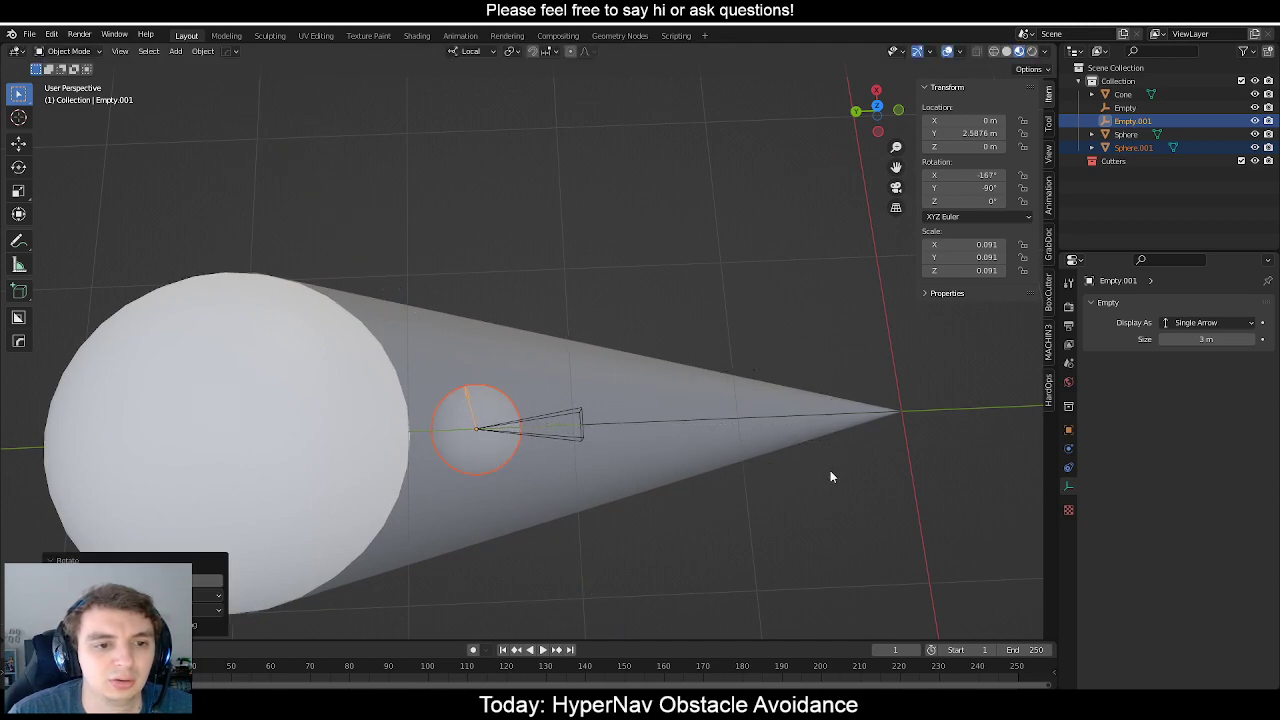
# Scale the small sphere and its short arrow up about 2.5 times until the arrow reaches the cone's surface.
pyautogui.press('s')
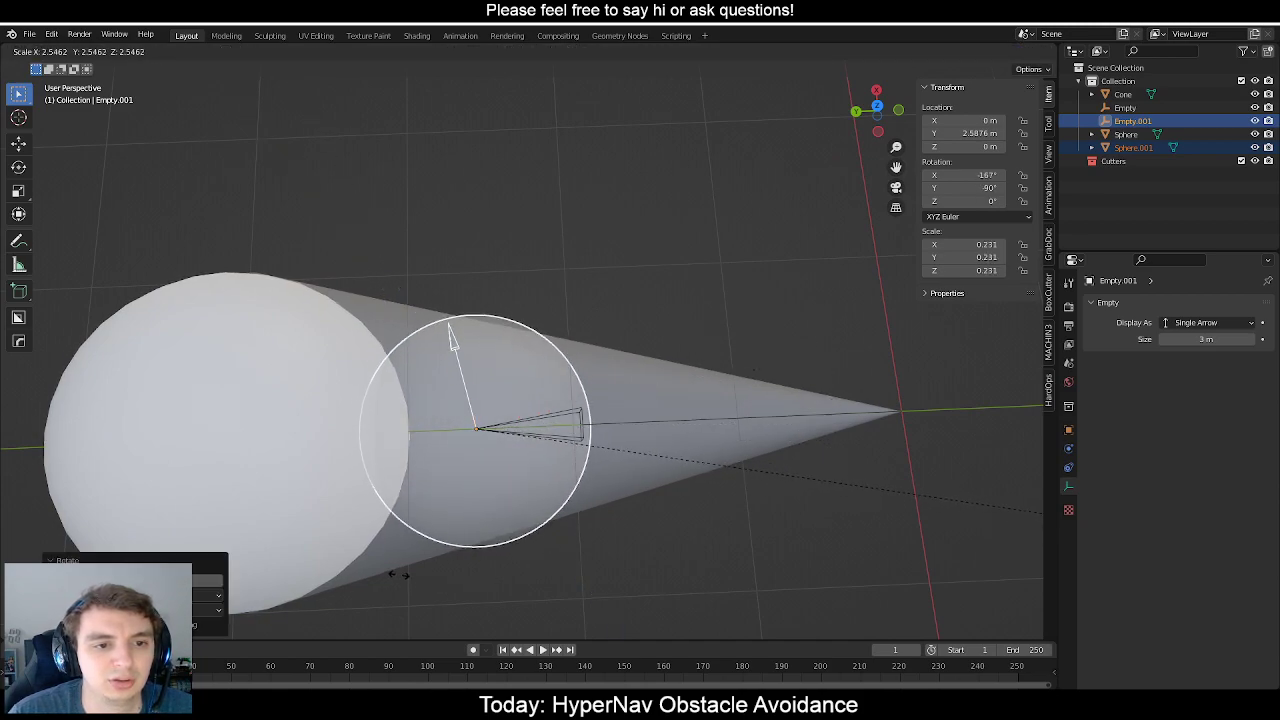
pyautogui.click(390, 570)
pyautogui.moveTo(394, 566); pyautogui.dragTo(560, 432, button='middle')
# Select the cone and the enlarged inner sphere together to highlight where their surfaces meet.
pyautogui.click(560, 378)
pyautogui.moveTo(560, 378); pyautogui.dragTo(594, 465, button='middle')
pyautogui.click(486, 294)
pyautogui.keyDown('shift'); pyautogui.click(535, 310); pyautogui.keyUp('shift')
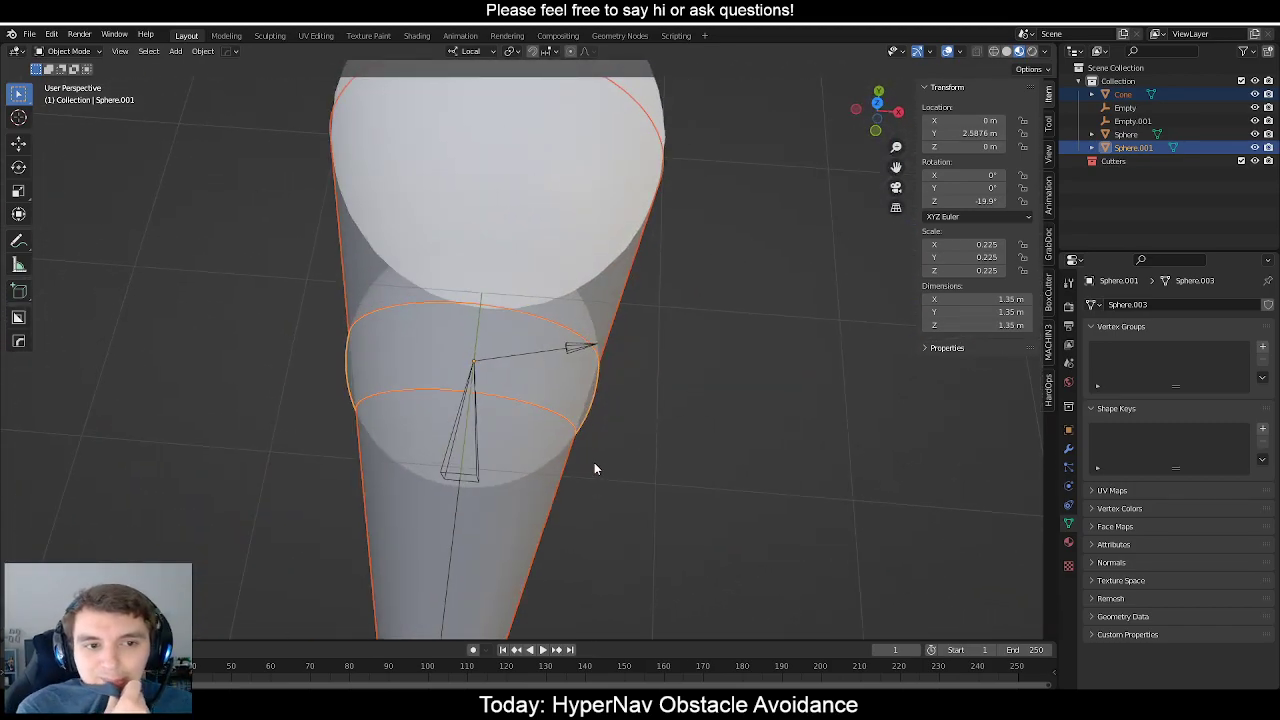
# Examine the highlighted contact outlines of the cone and inner sphere from the front and from above.
pyautogui.scroll(-5, 573, 444)
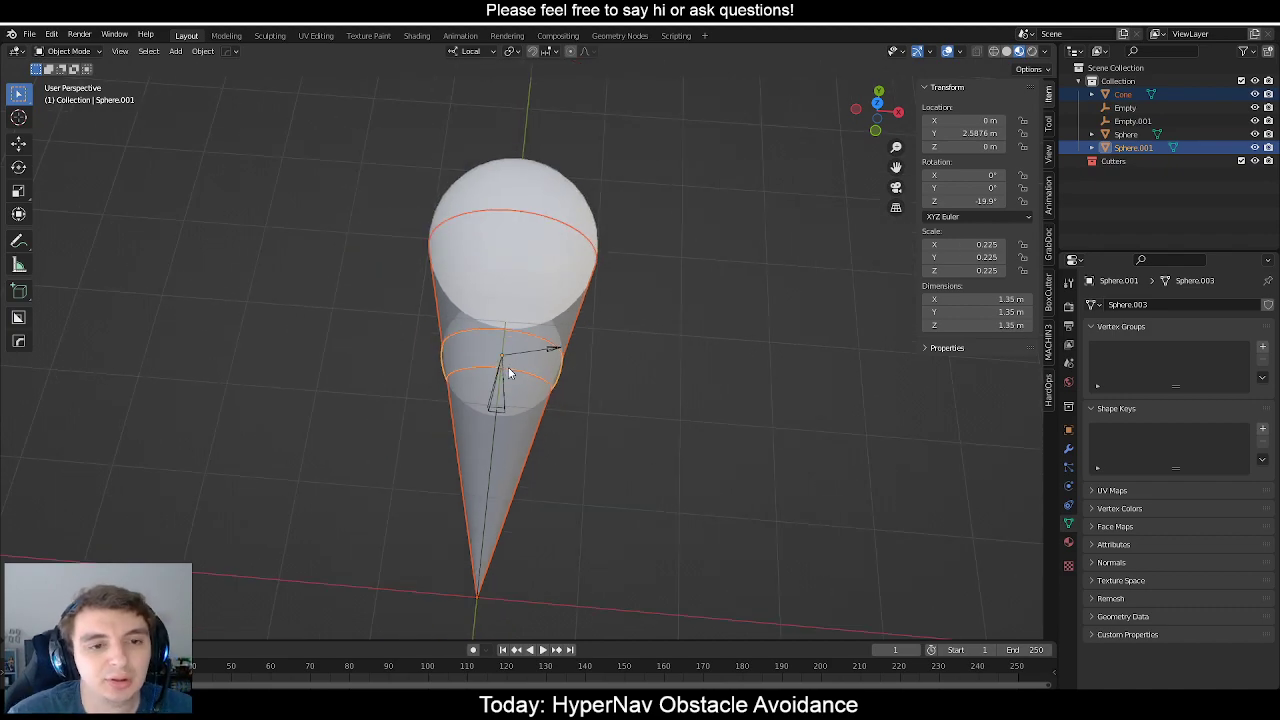
pyautogui.moveTo(508, 367); pyautogui.dragTo(560, 296, button='middle')
pyautogui.scroll(3, 511, 366)
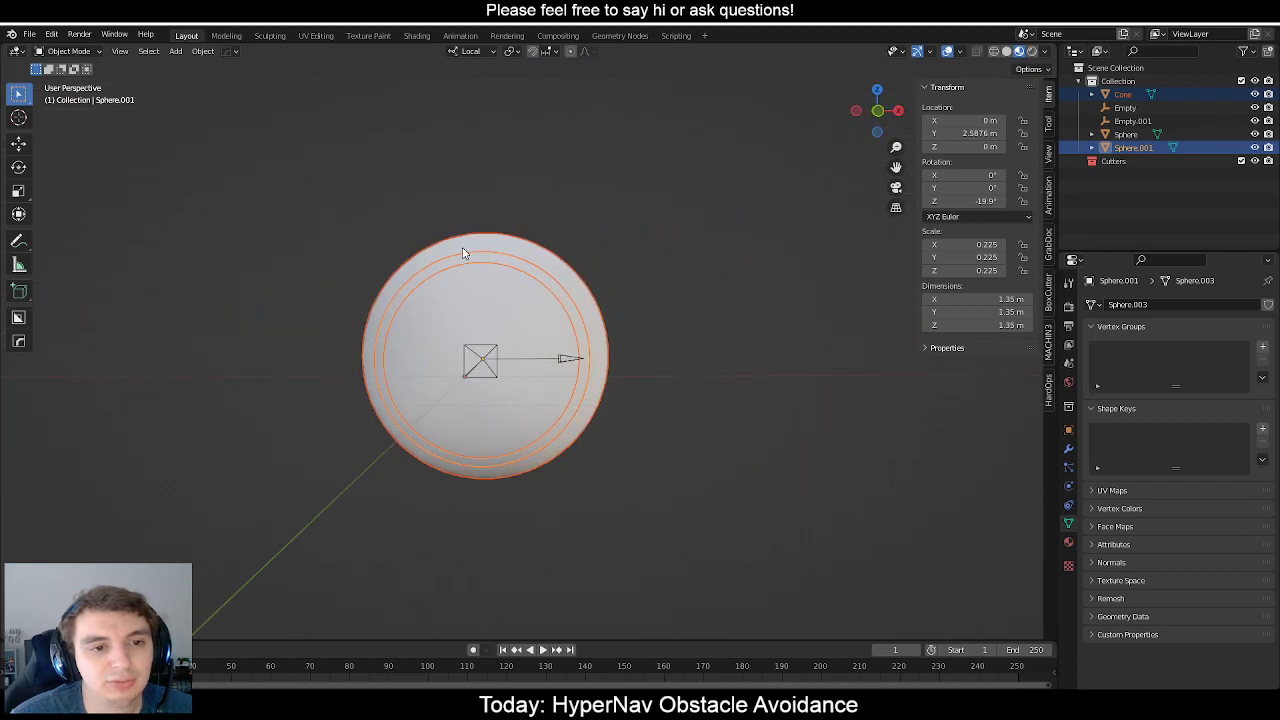
pyautogui.moveTo(451, 266); pyautogui.dragTo(395, 365, button='middle')
pyautogui.scroll(-5, 578, 394)
# Select the long arrow and rotate it slightly about the cone's tip so it points off the cone's axis.
pyautogui.click(425, 362)
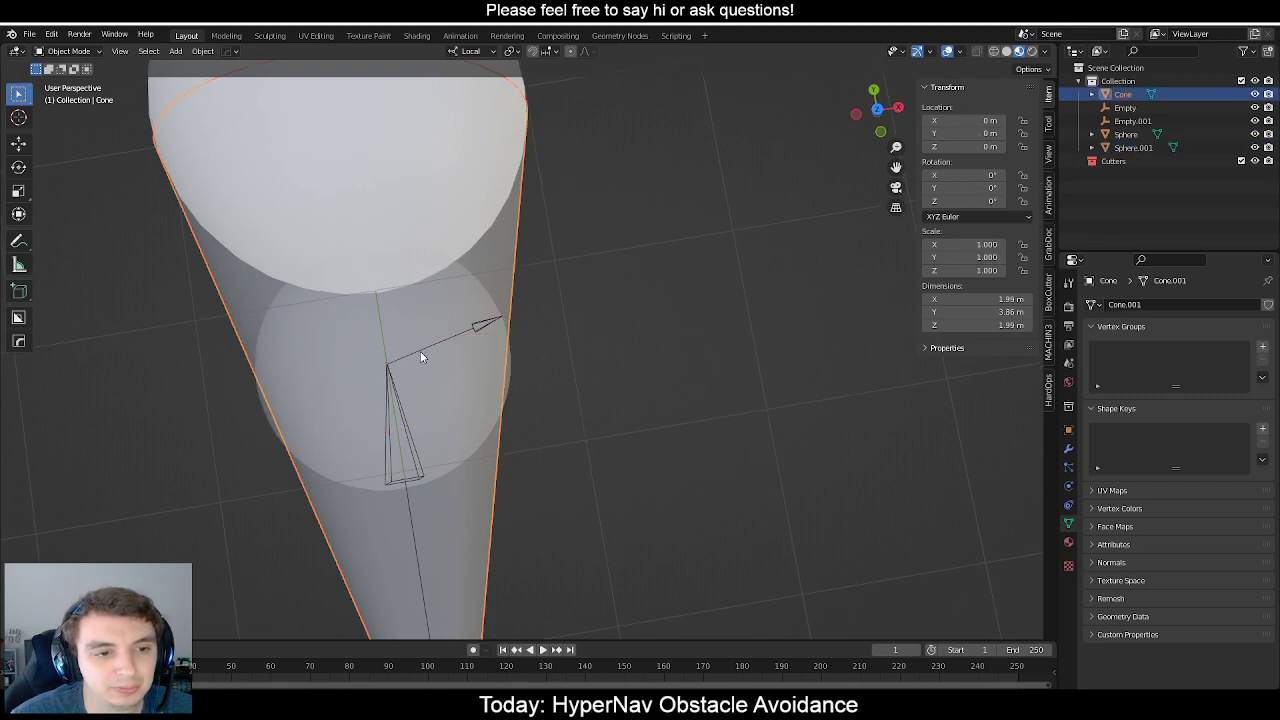
pyautogui.click(420, 350)
pyautogui.click(400, 408)
pyautogui.click(403, 410)
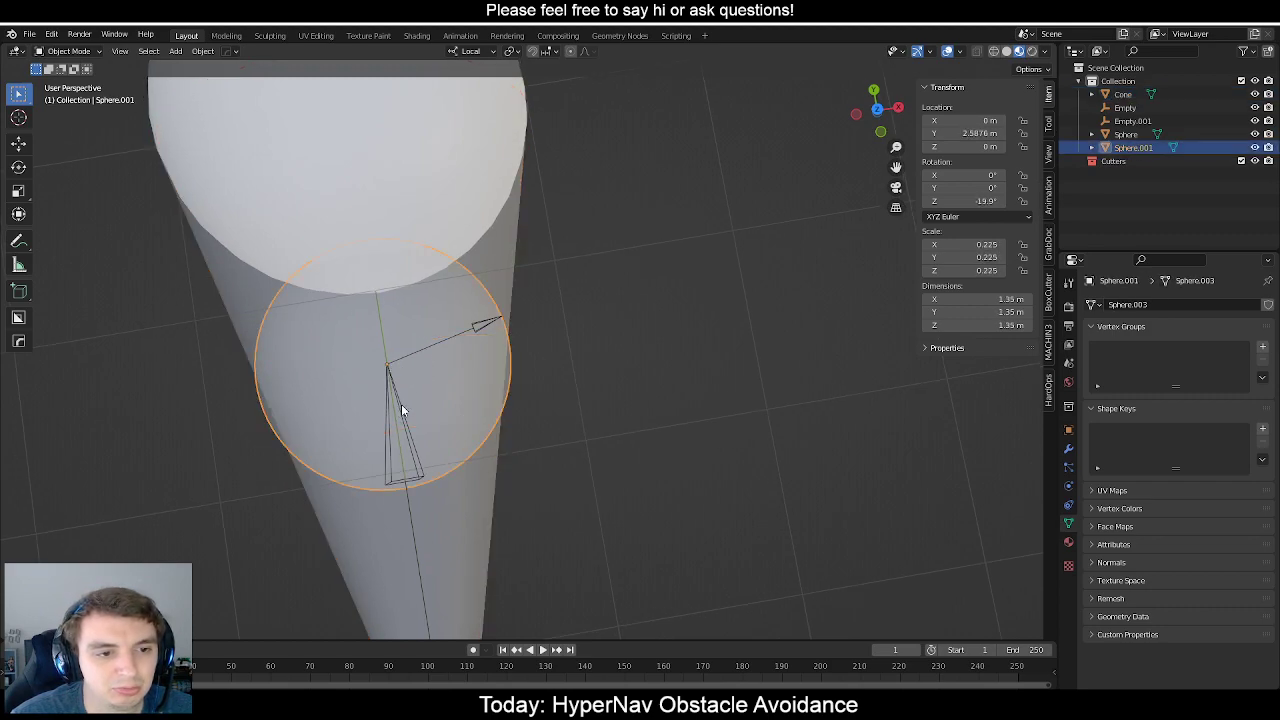
pyautogui.click(401, 409)
pyautogui.click(411, 423)
pyautogui.moveTo(411, 423); pyautogui.dragTo(615, 324, button='middle')
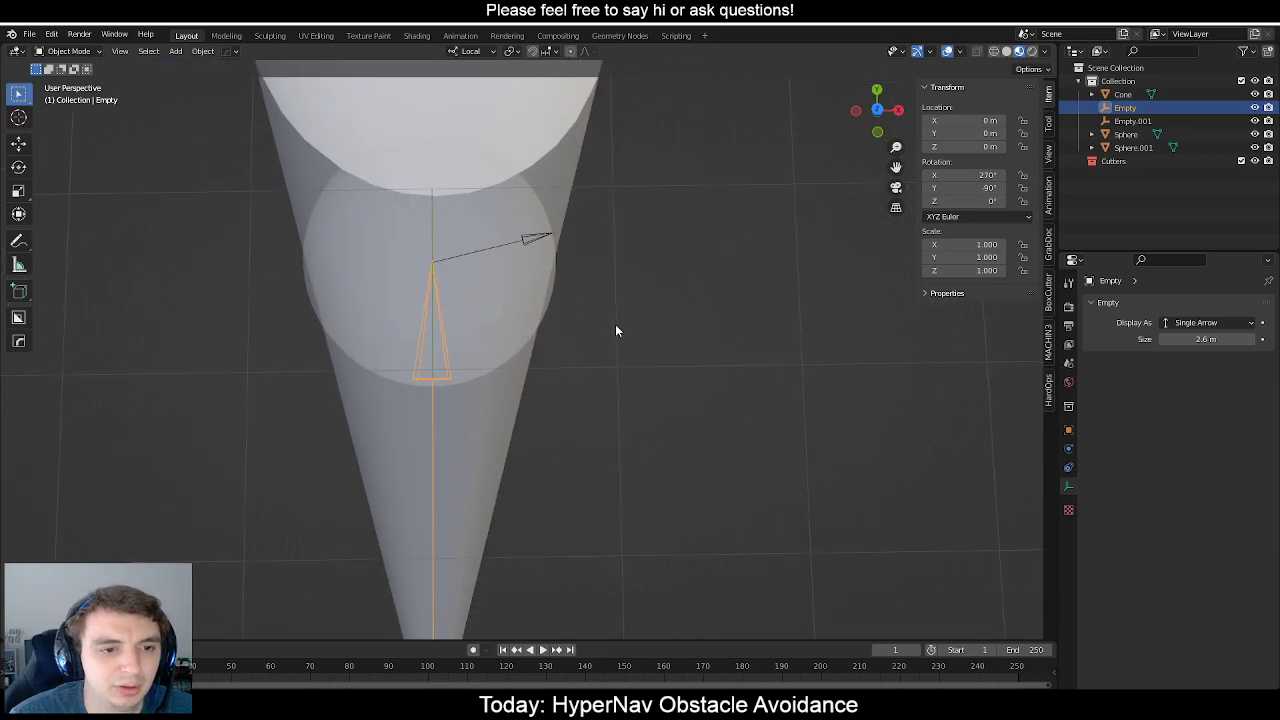
pyautogui.press('r')
pyautogui.click(652, 345)
# Select the small inner sphere together with the short arrow.
pyautogui.click(405, 290)
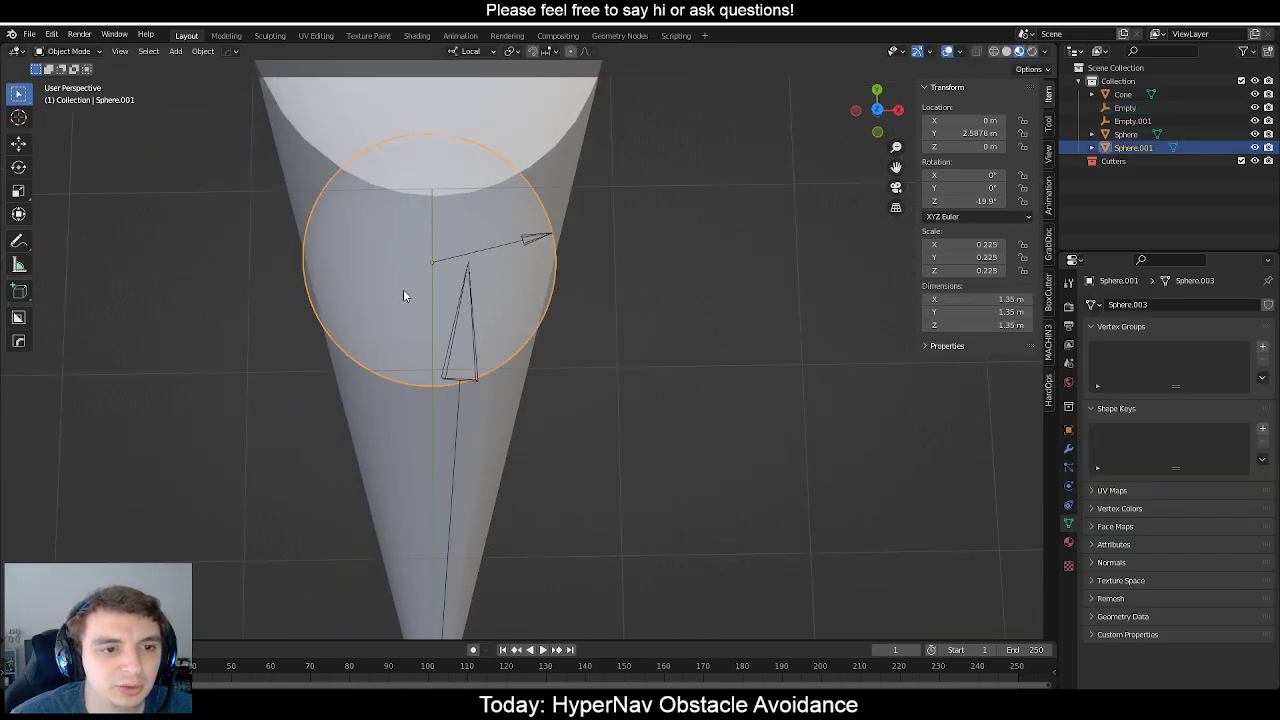
pyautogui.click(403, 288)
pyautogui.click(432, 278)
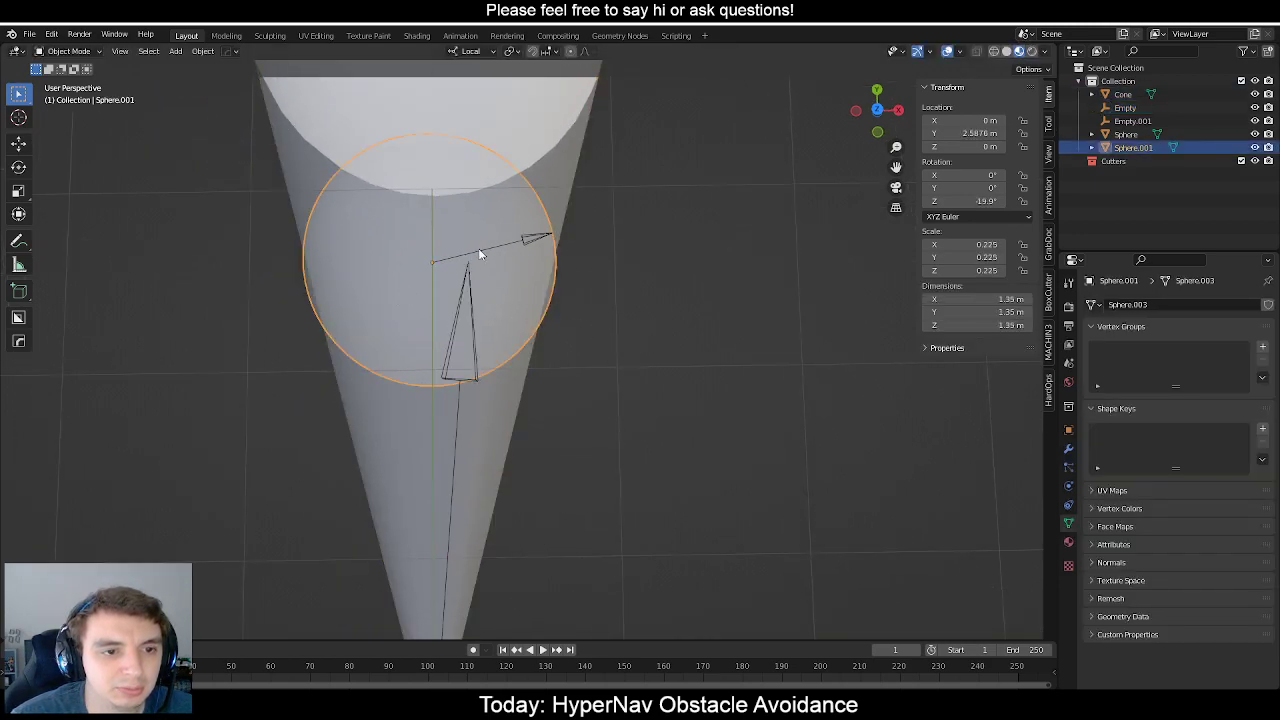
pyautogui.keyDown('ctrl'); pyautogui.click(1137, 123); pyautogui.keyUp('ctrl')
pyautogui.press('g')
pyautogui.press('x')
pyautogui.press('y')
pyautogui.rightClick(557, 304)
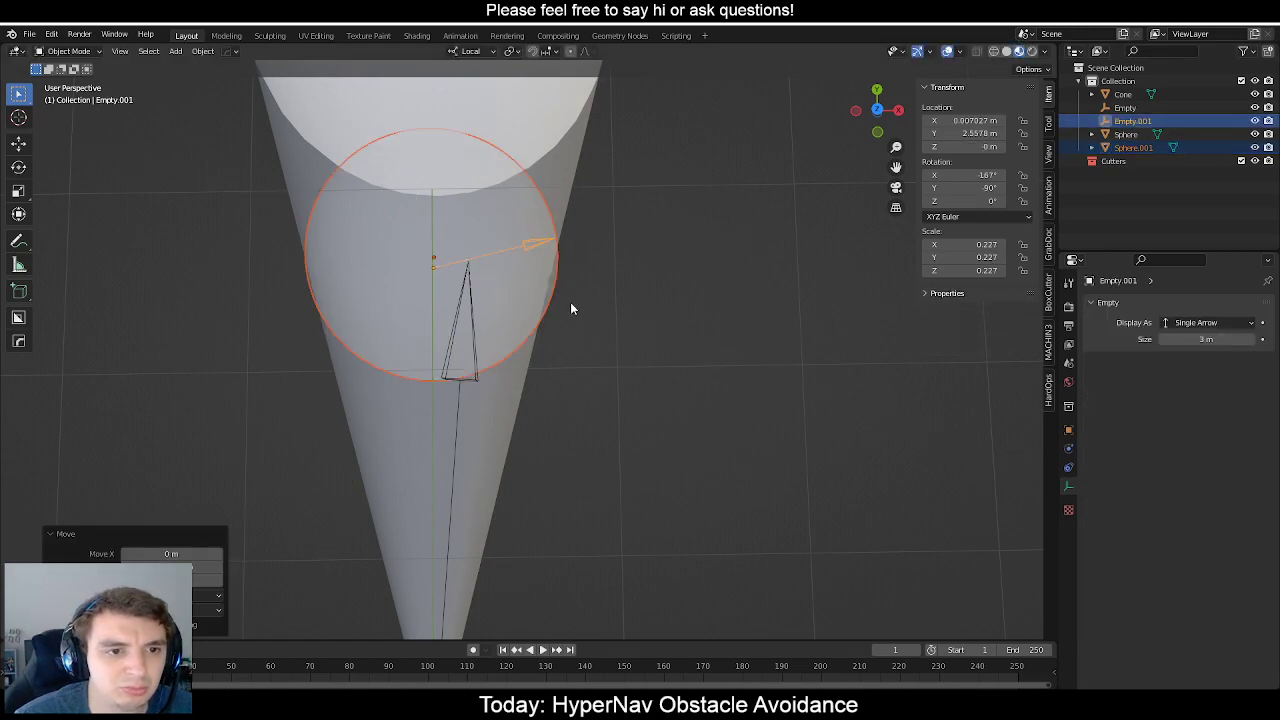
# Move the small sphere and short arrow about 0.19 m along the X axis to centre them on the long arrow's tip.
pyautogui.press('g')
pyautogui.press('x')
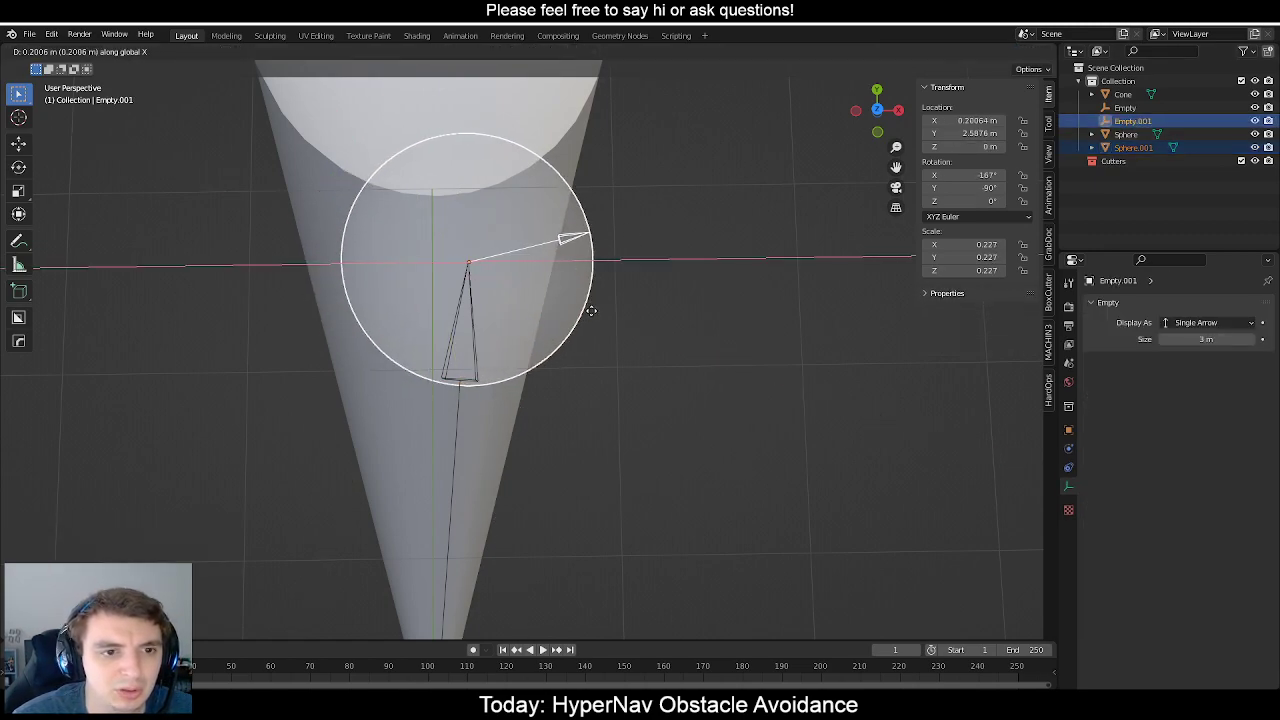
pyautogui.click(593, 353)
pyautogui.moveTo(593, 353); pyautogui.dragTo(664, 260, button='middle')
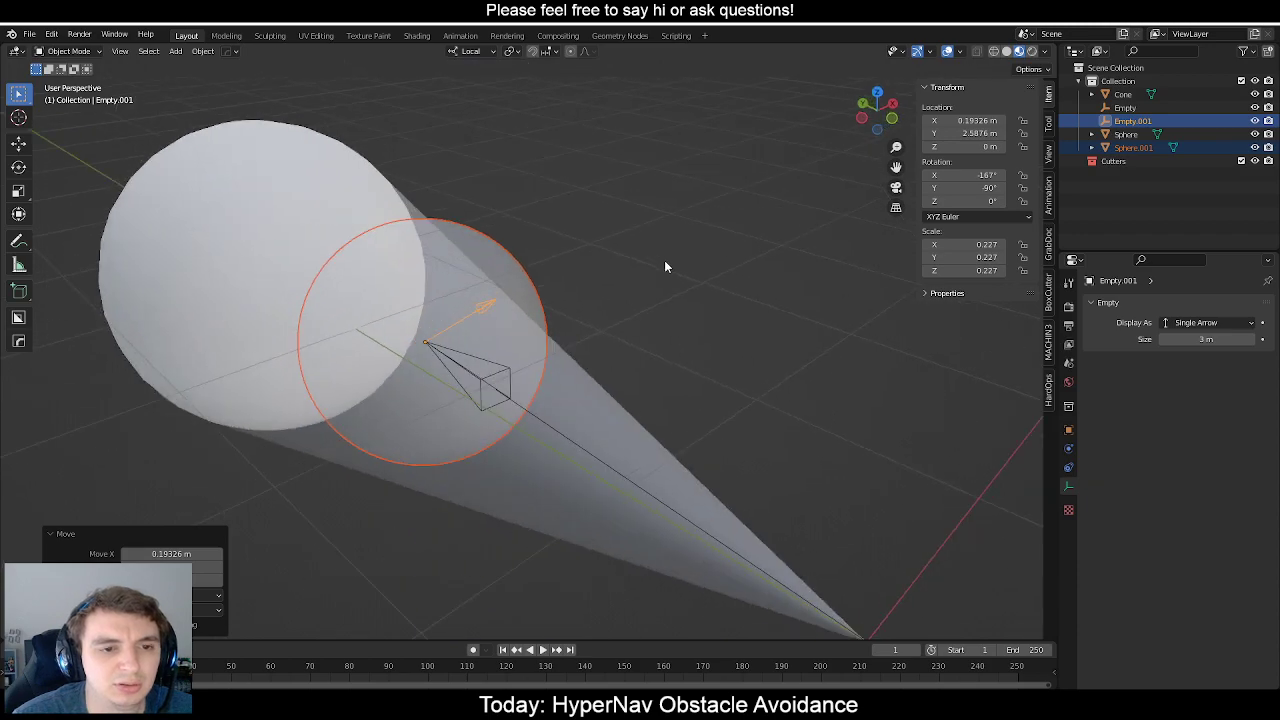
# Select the shifted inner sphere together with the cone to highlight where their surfaces intersect.
pyautogui.click(655, 303)
pyautogui.moveTo(655, 303); pyautogui.dragTo(590, 432, button='middle')
pyautogui.click(540, 314)
pyautogui.keyDown('shift'); pyautogui.click(547, 312); pyautogui.keyUp('shift')
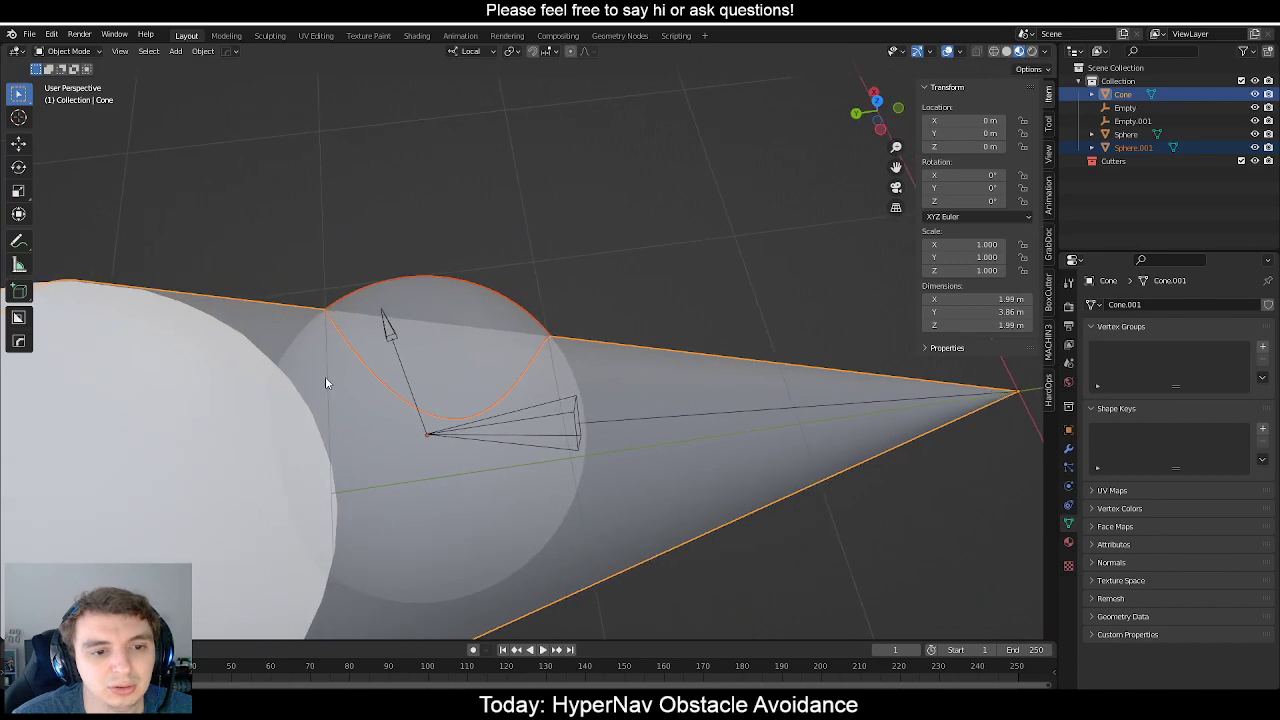
pyautogui.moveTo(325, 383); pyautogui.dragTo(237, 326, button='middle')
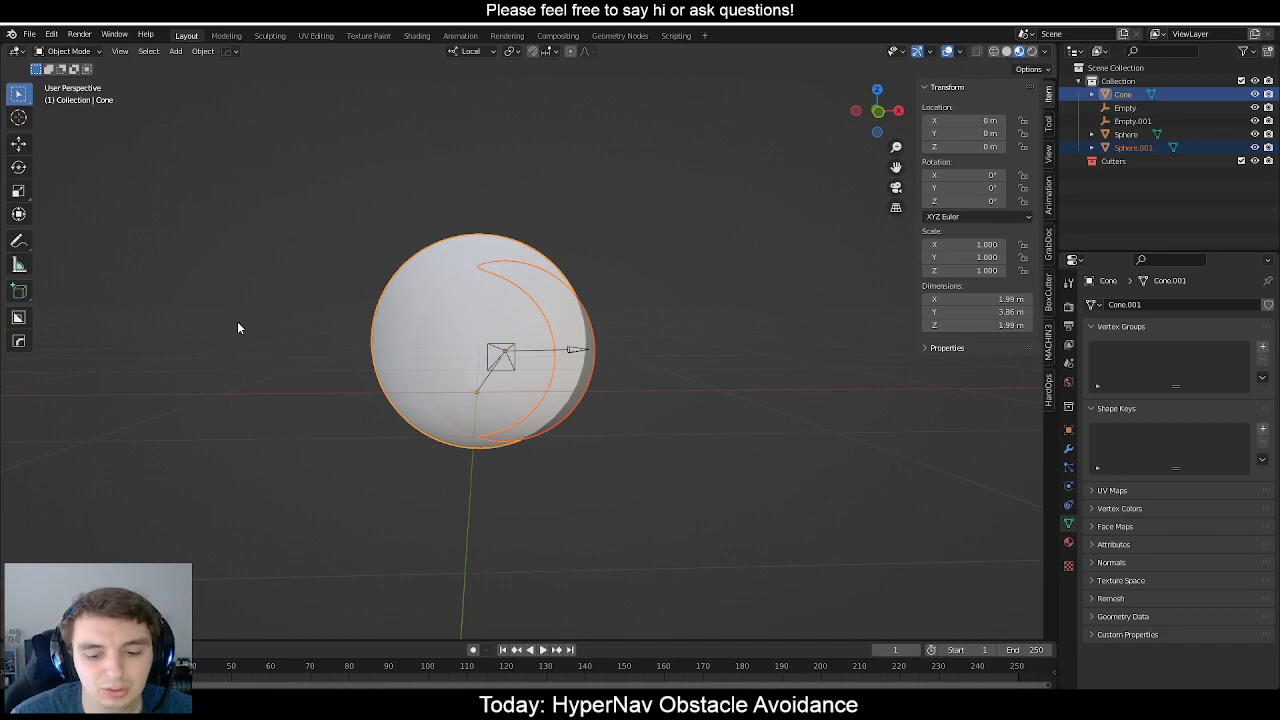
# Examine the crescent-shaped intersection outline of the cone and inner sphere in front view and from several angles.
pyautogui.press('KP_1')
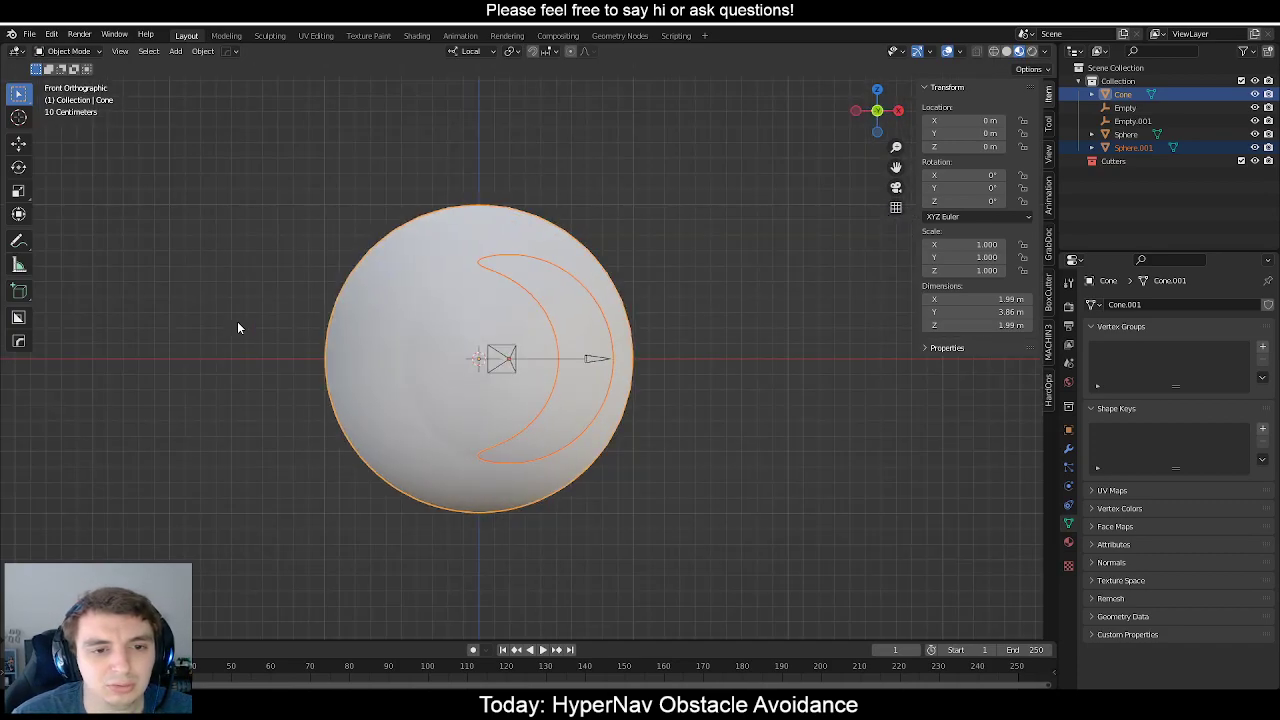
pyautogui.moveTo(457, 437); pyautogui.dragTo(573, 444, button='middle')
pyautogui.scroll(3, 589, 388)
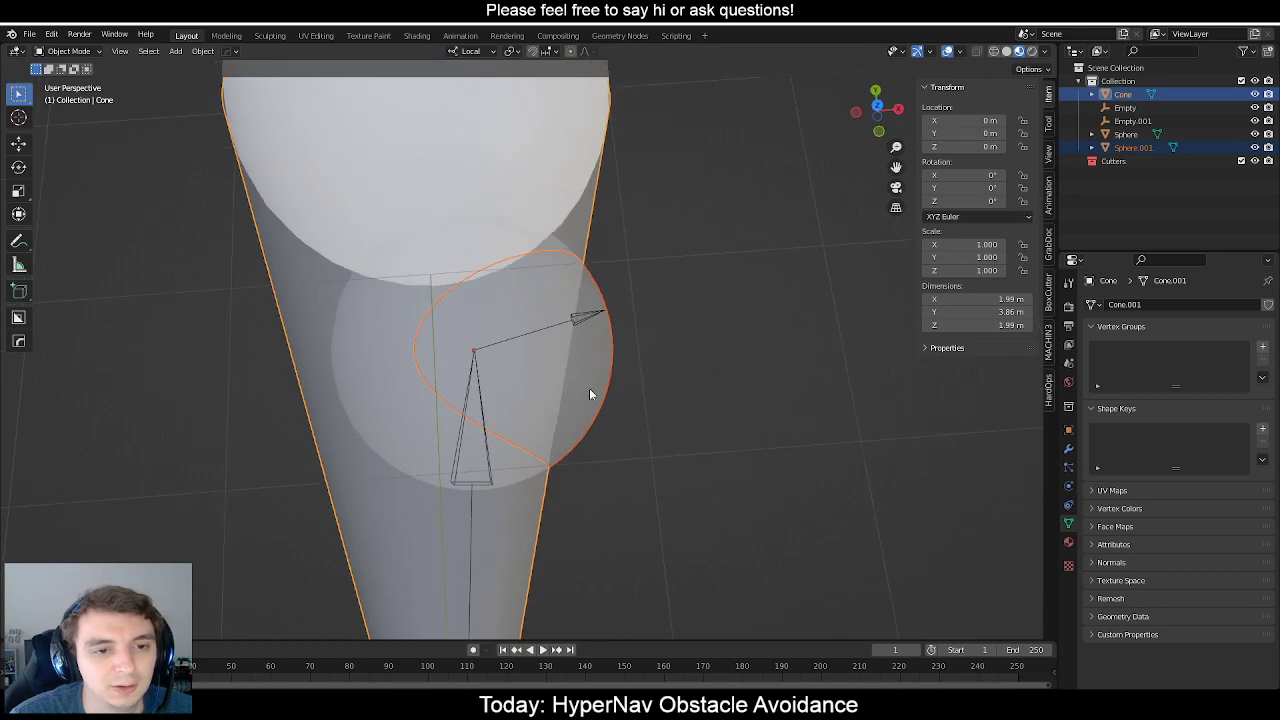
pyautogui.moveTo(589, 388); pyautogui.dragTo(566, 340, button='middle')
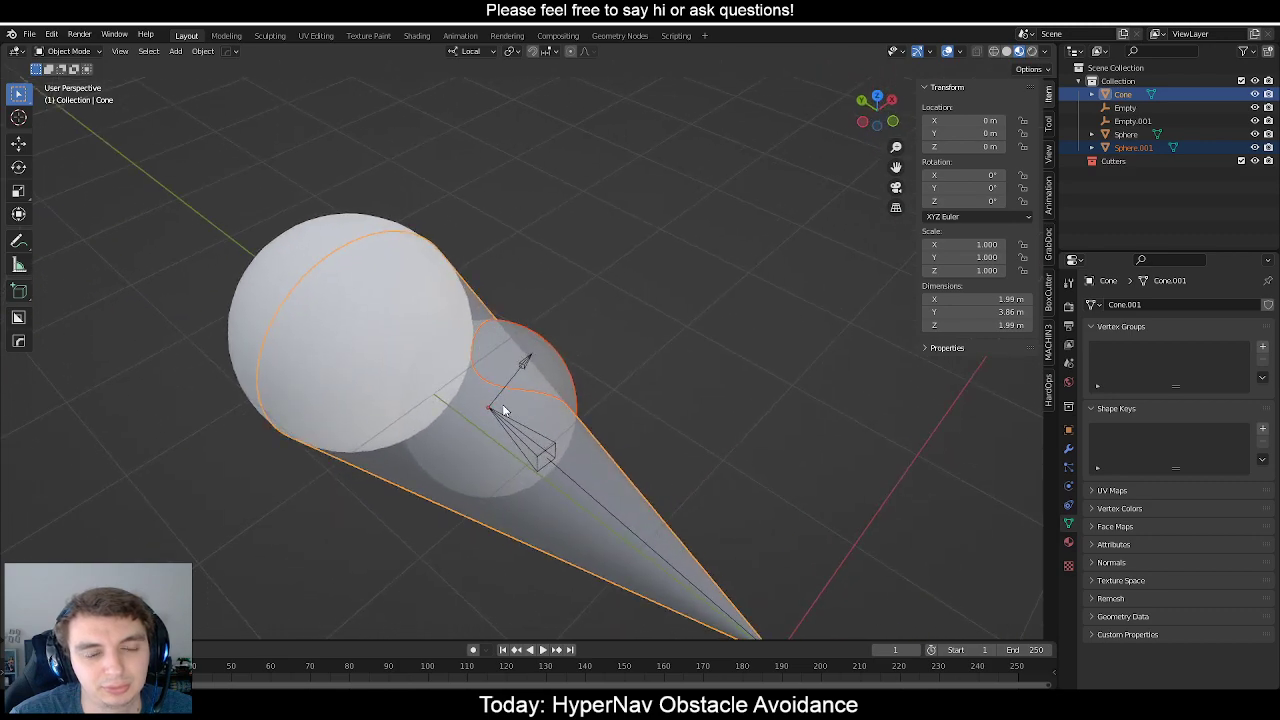
pyautogui.scroll(2, 454, 389)
pyautogui.moveTo(454, 389); pyautogui.dragTo(381, 395, button='middle')
pyautogui.scroll(-5, 472, 442)
pyautogui.moveTo(472, 442); pyautogui.dragTo(543, 456, button='middle')
pyautogui.moveTo(522, 422); pyautogui.dragTo(478, 368, button='middle')
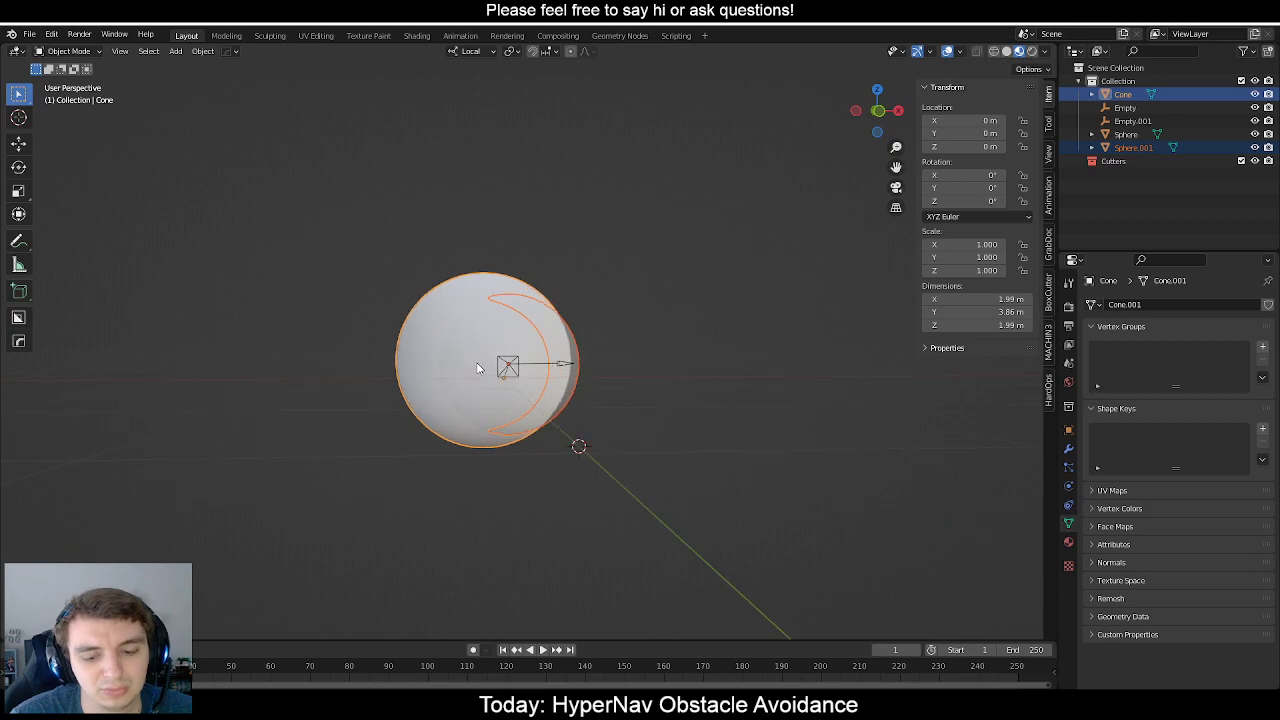
pyautogui.press('KP_3')
pyautogui.press('KP_1')
pyautogui.scroll(2, 481, 370)
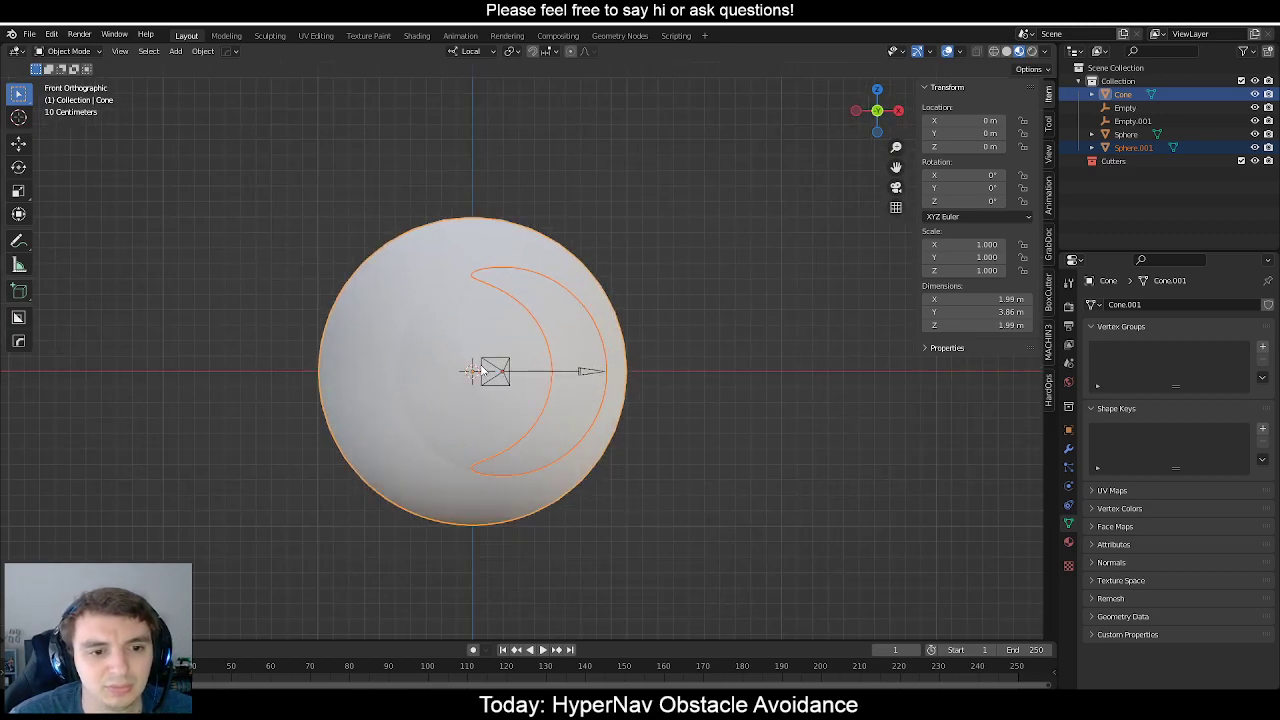
pyautogui.scroll(4, 481, 370)
pyautogui.scroll(-3, 543, 357)
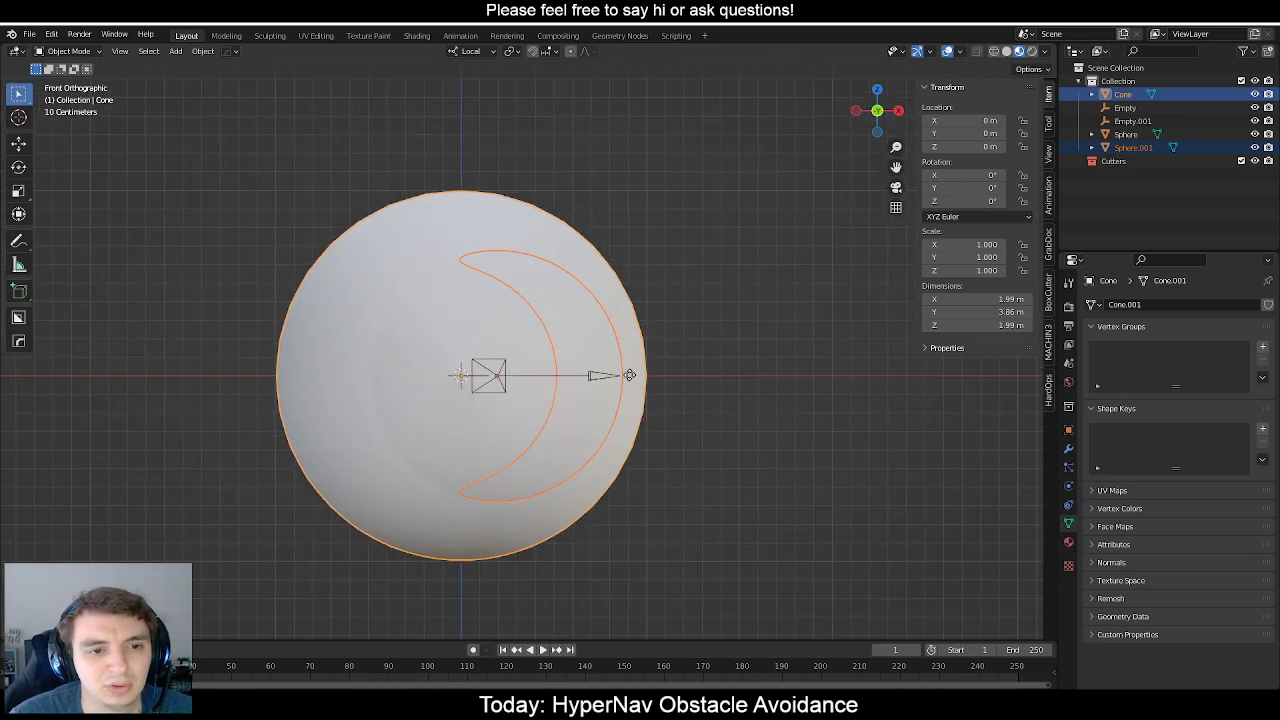
pyautogui.moveTo(629, 343); pyautogui.dragTo(622, 477, button='middle')
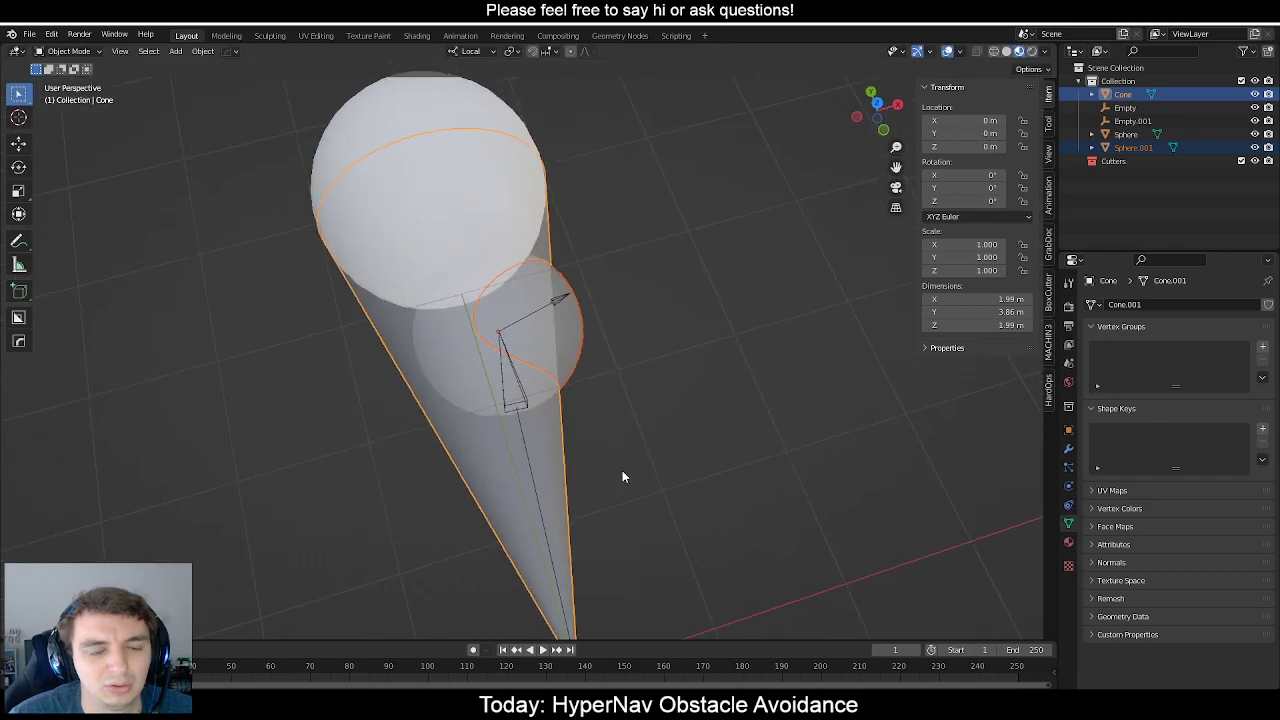
# Highlight the inner sphere and short arrow together and inspect their position relative to the obstacle sphere from the front.
pyautogui.click(563, 337)
pyautogui.keyDown('shift'); pyautogui.click(562, 302); pyautogui.keyUp('shift')
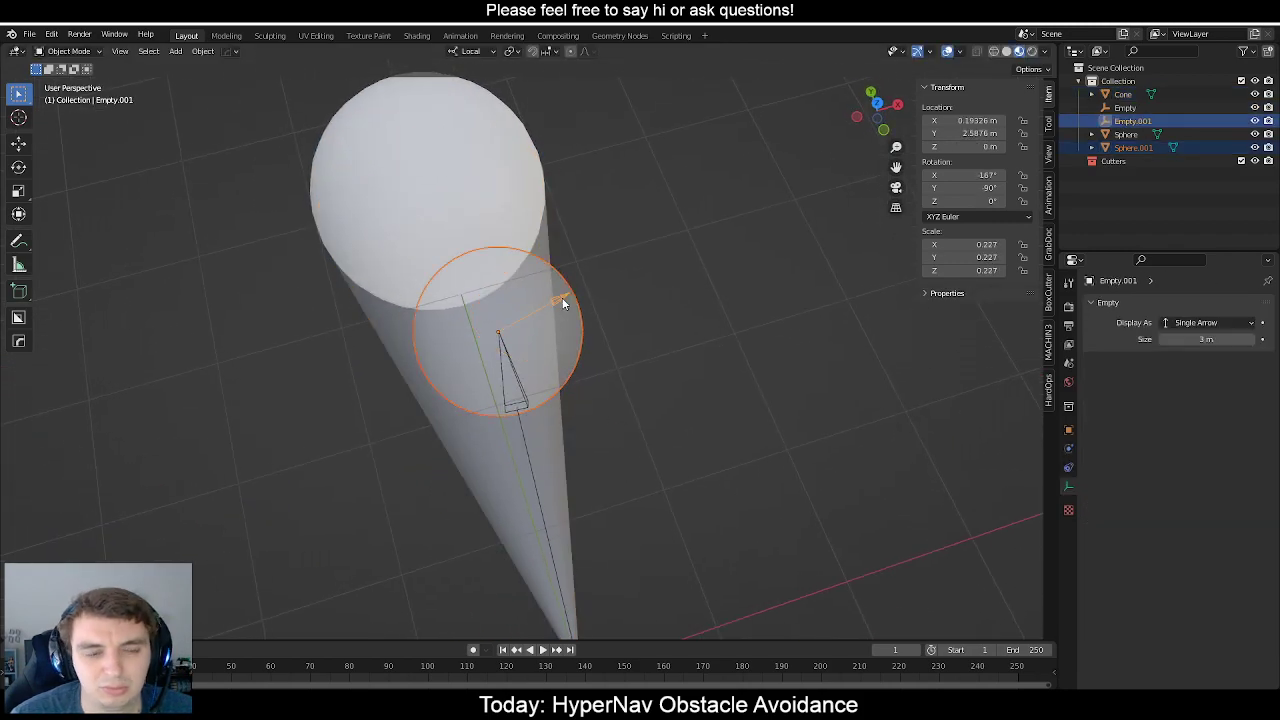
pyautogui.press('KP_1')
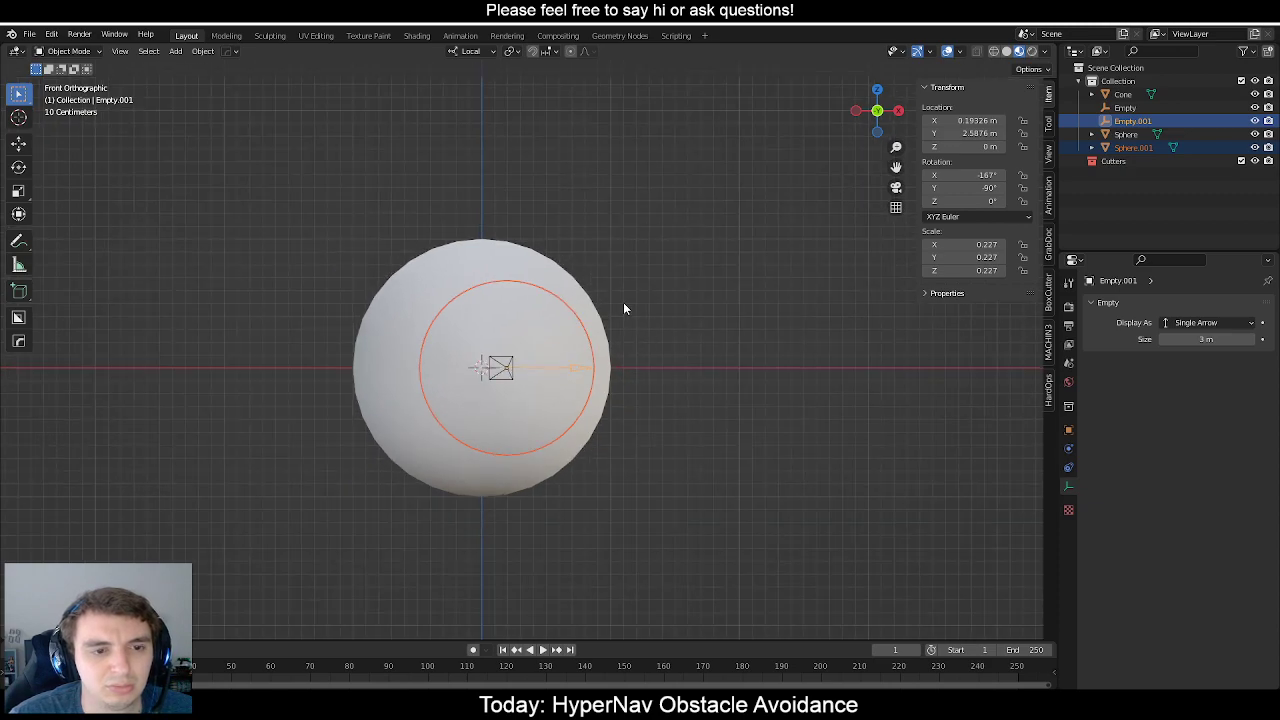
pyautogui.moveTo(623, 308); pyautogui.dragTo(538, 346, button='middle')
pyautogui.click(538, 346)
pyautogui.click(655, 444)
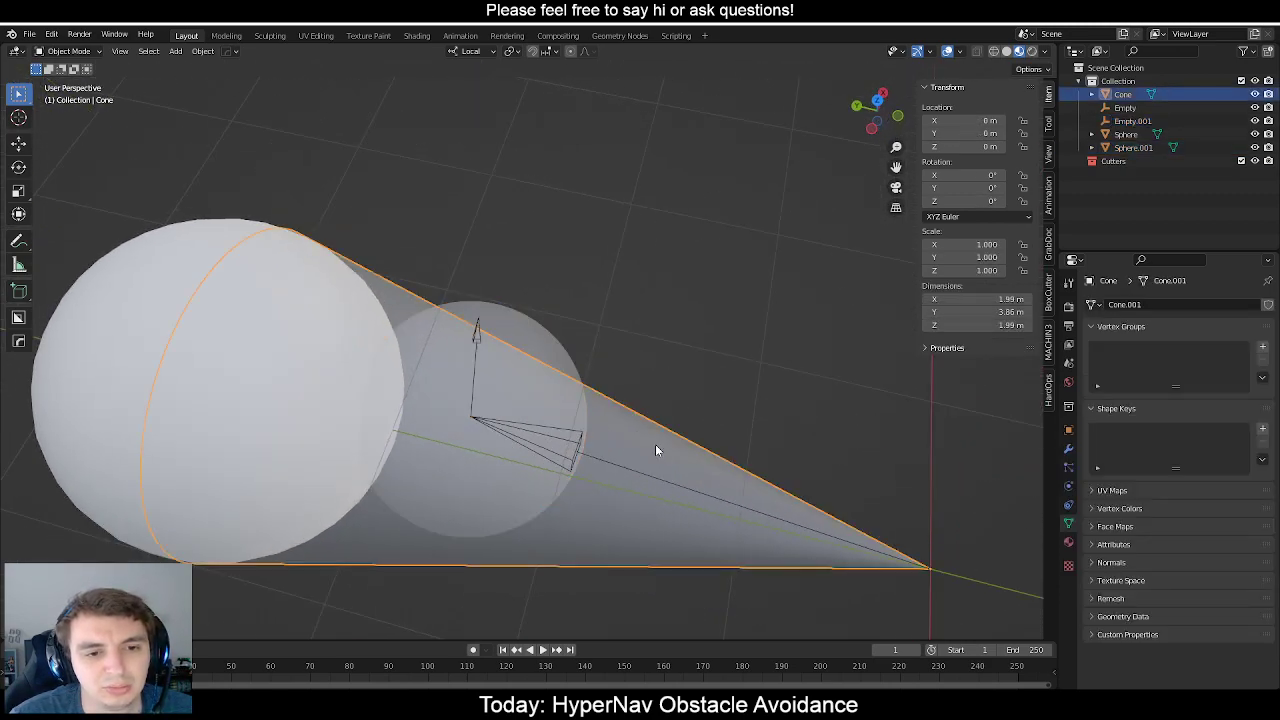
pyautogui.hotkey('shift', 'd')
pyautogui.click(690, 353)
pyautogui.hotkey('ctrl', 'z')
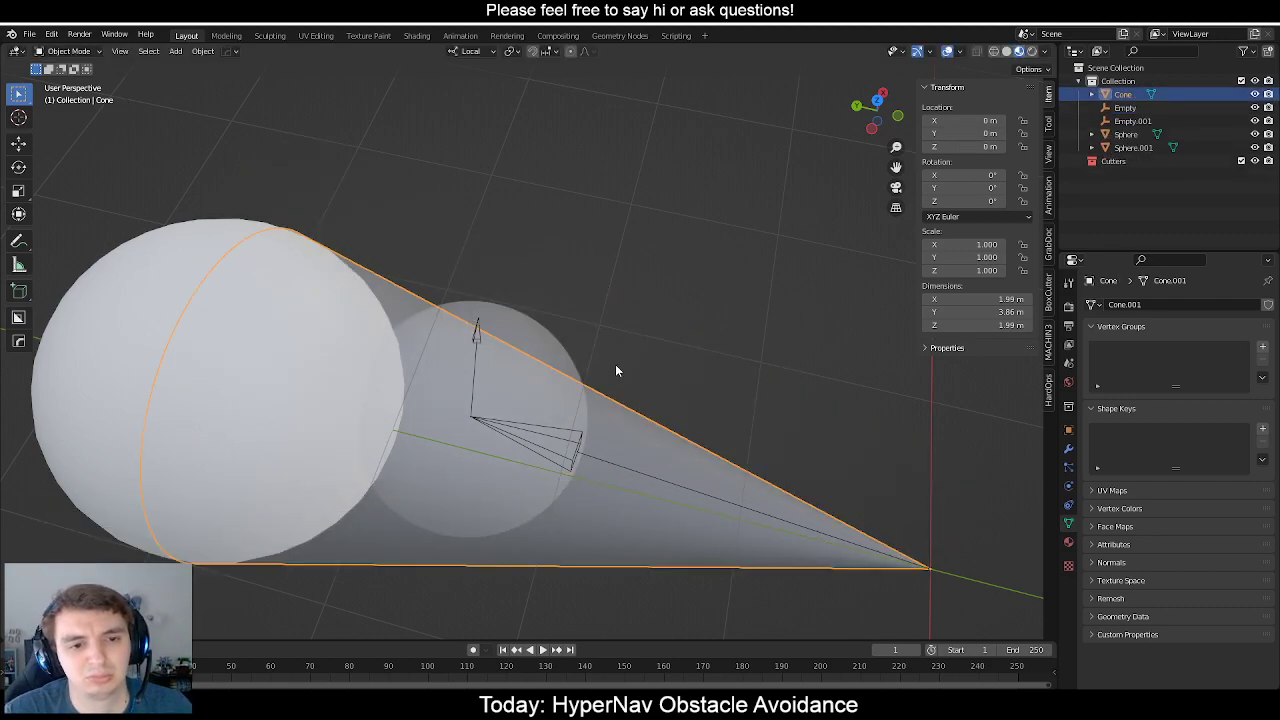
pyautogui.click(605, 372)
pyautogui.press('g')
pyautogui.click(688, 292)
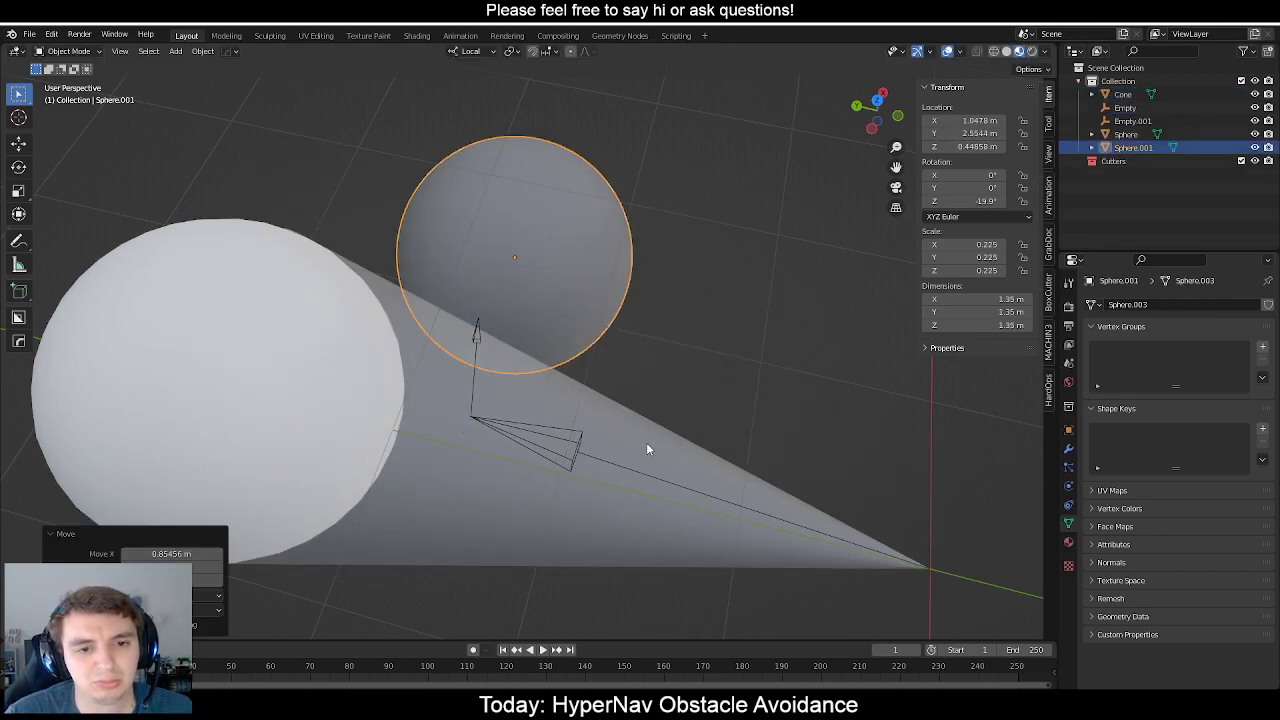
pyautogui.hotkey('ctrl', 'z')
# Duplicate the inner sphere and the cone together, leaving the copies in place.
pyautogui.keyDown('shift'); pyautogui.click(688, 489); pyautogui.keyUp('shift')
pyautogui.hotkey('shift', 'd')
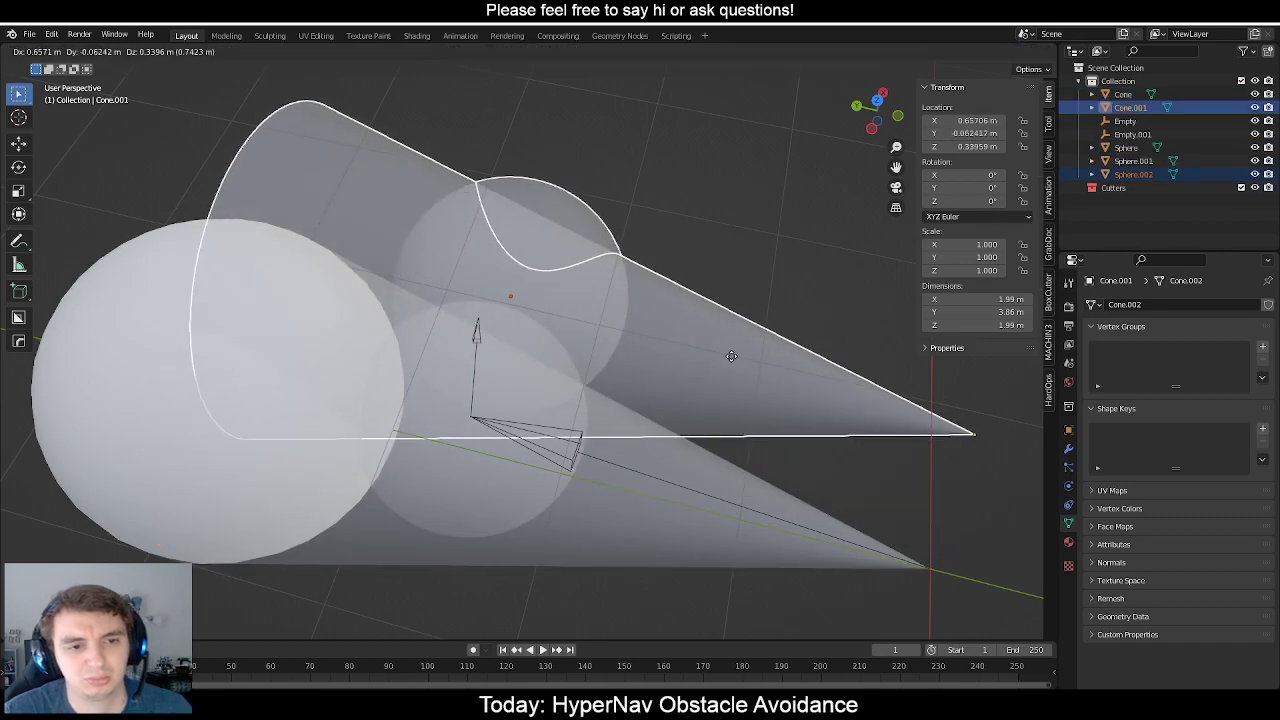
pyautogui.rightClick(755, 372)
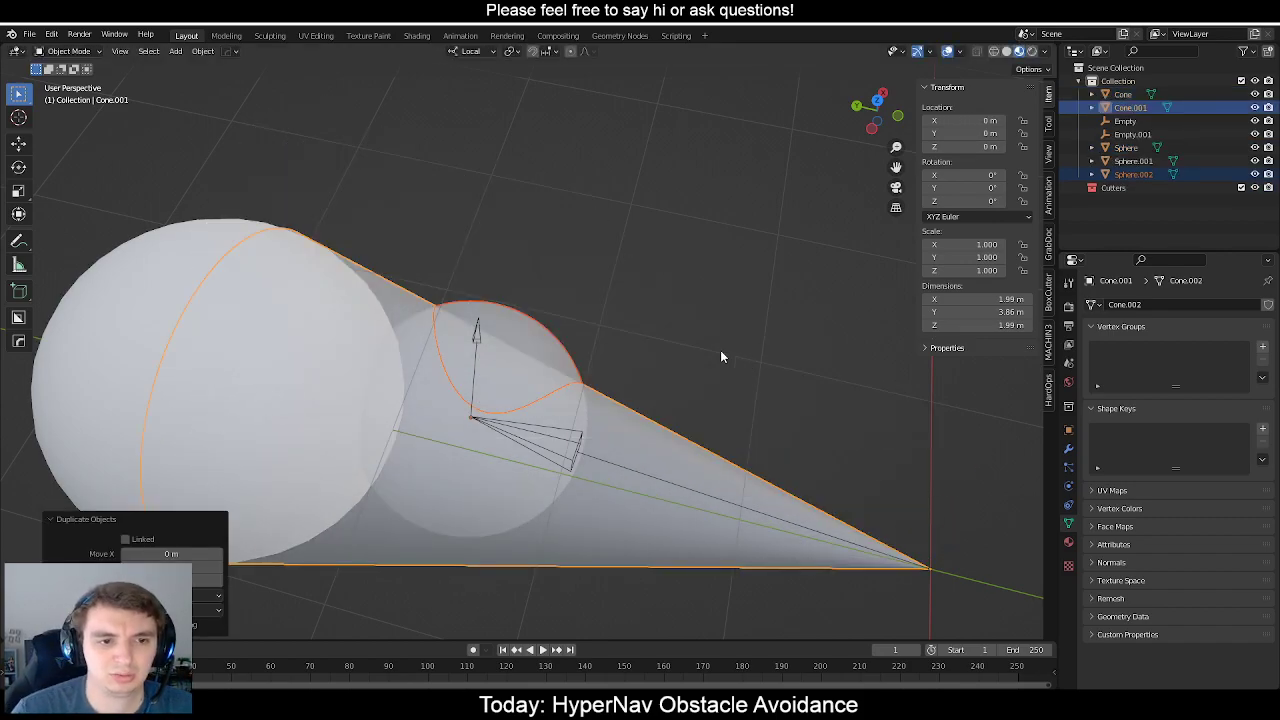
# Intersect the duplicated cone with the duplicated sphere using a non-destructive Boolean, and hide the cutter sphere.
pyautogui.press('ctrl+KP_Multiply')
pyautogui.scroll(-2, 745, 390)
pyautogui.moveTo(745, 390); pyautogui.dragTo(570, 333, button='middle')
pyautogui.click(671, 322)
pyautogui.scroll(2, 622, 332)
pyautogui.click(558, 352)
pyautogui.click(780, 286)
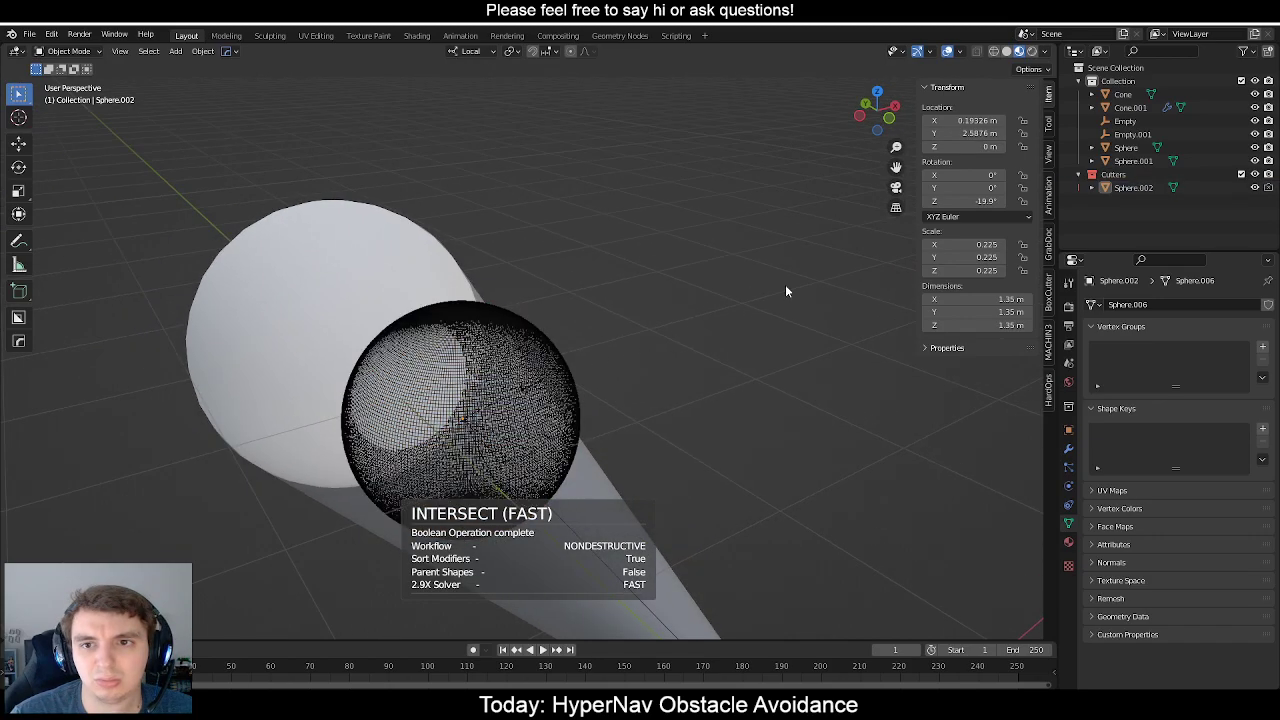
pyautogui.click(1255, 188)
pyautogui.moveTo(965, 257); pyautogui.dragTo(651, 430, button='middle')
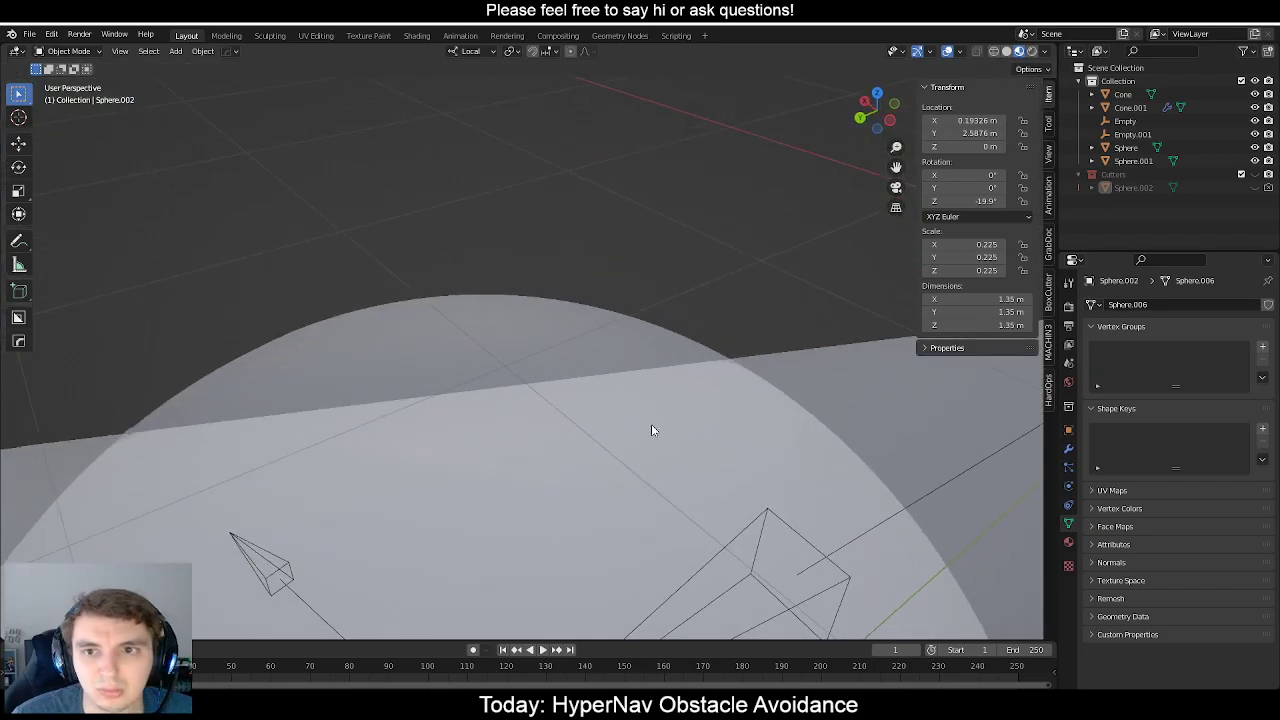
# Go through the scene objects to identify the intersected piece and select Cone.001.
pyautogui.click(1133, 161)
pyautogui.scroll(-3, 719, 300)
pyautogui.click(1126, 148)
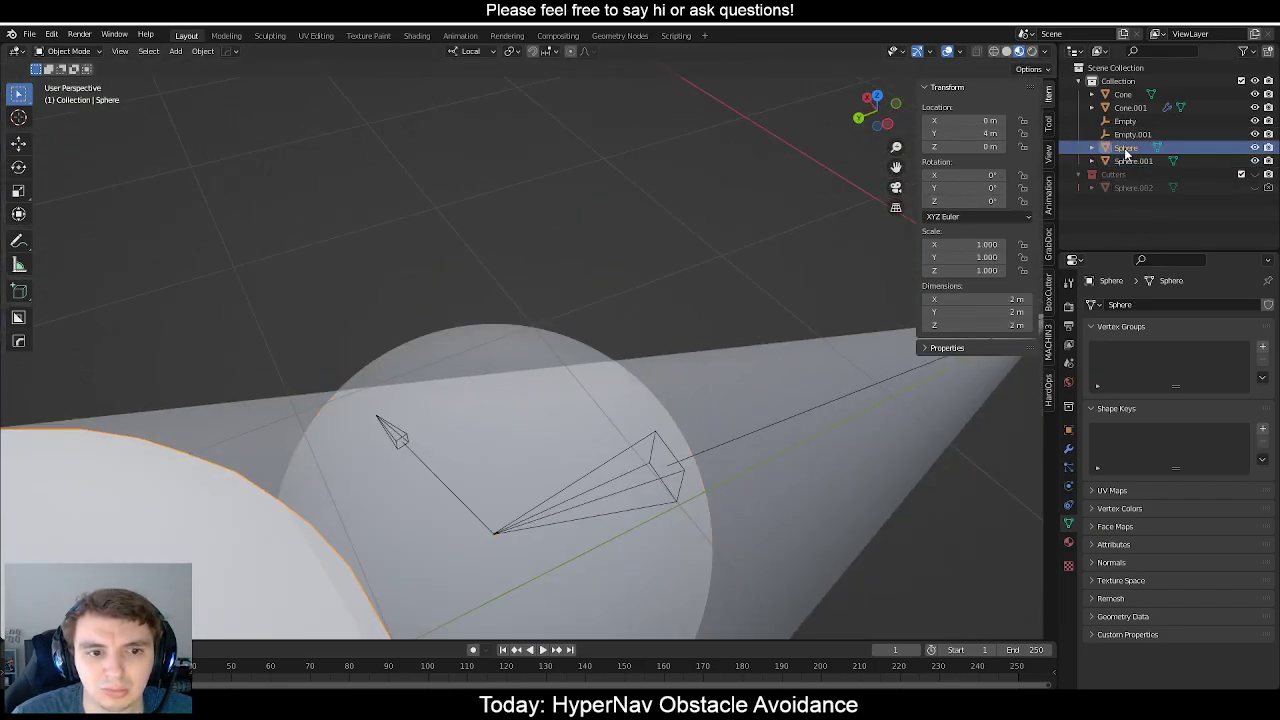
pyautogui.click(1091, 148)
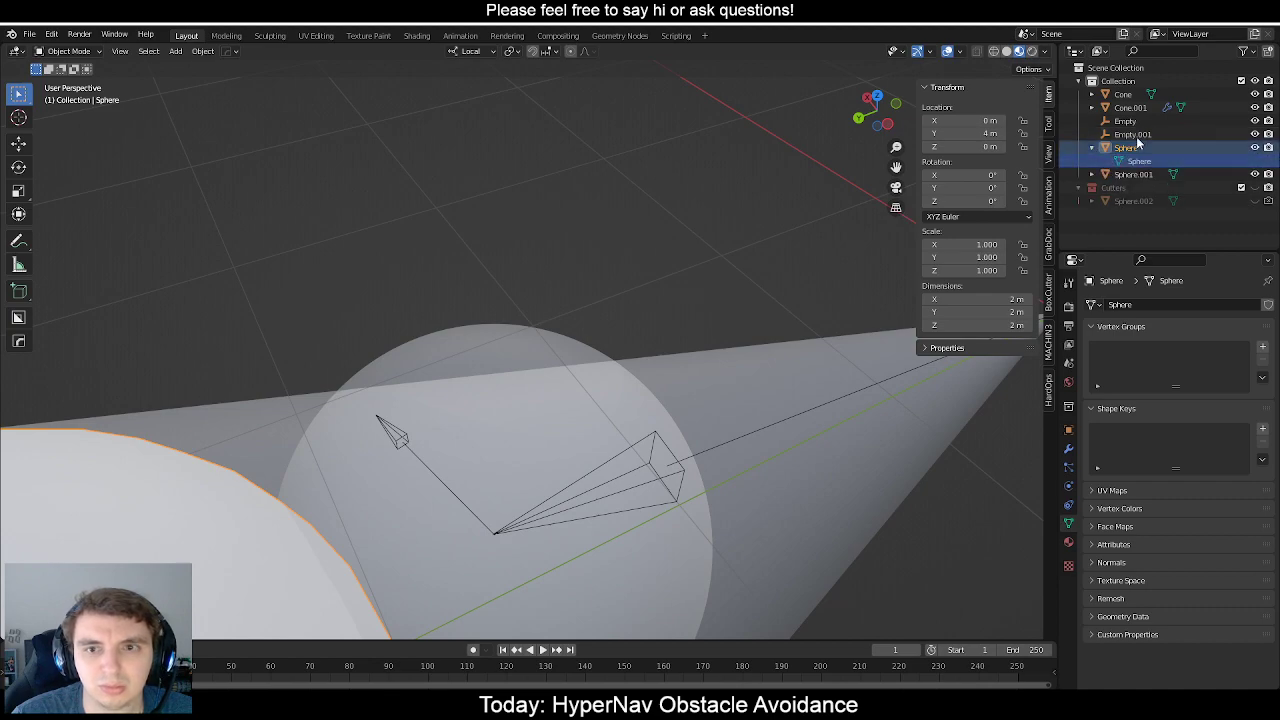
pyautogui.click(1130, 121)
pyautogui.click(1130, 107)
pyautogui.click(1132, 94)
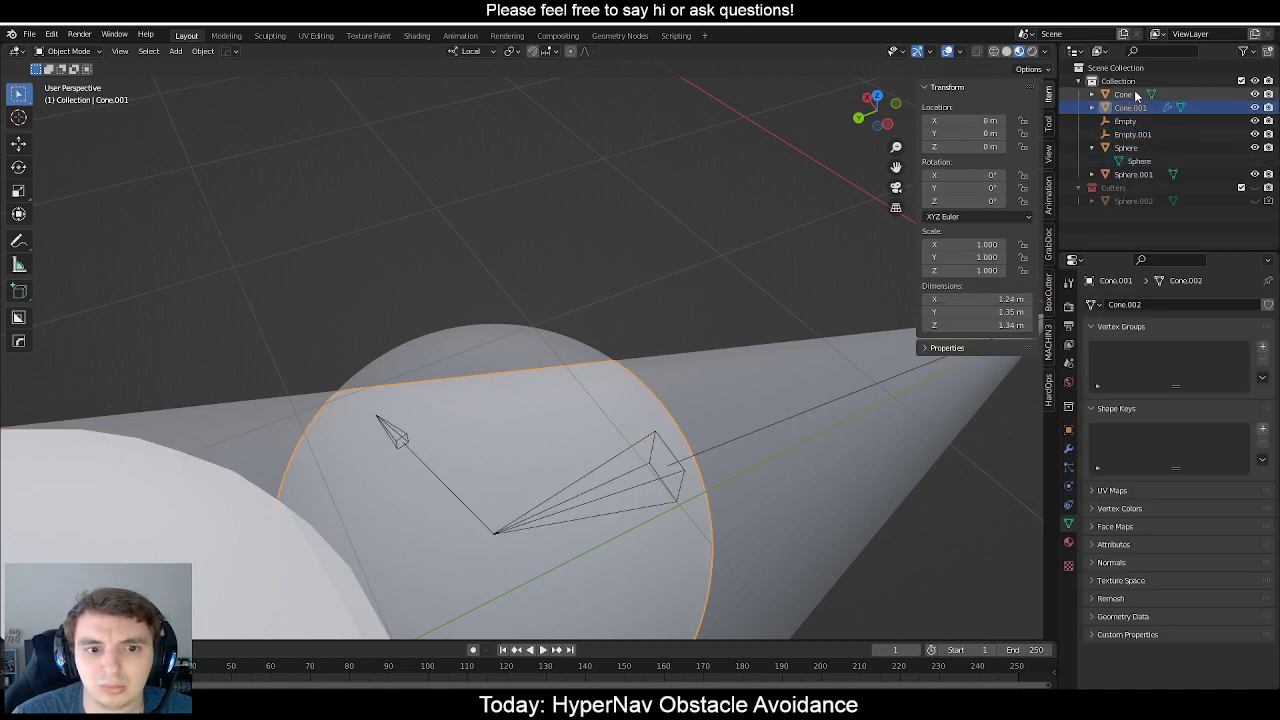
pyautogui.click(1130, 107)
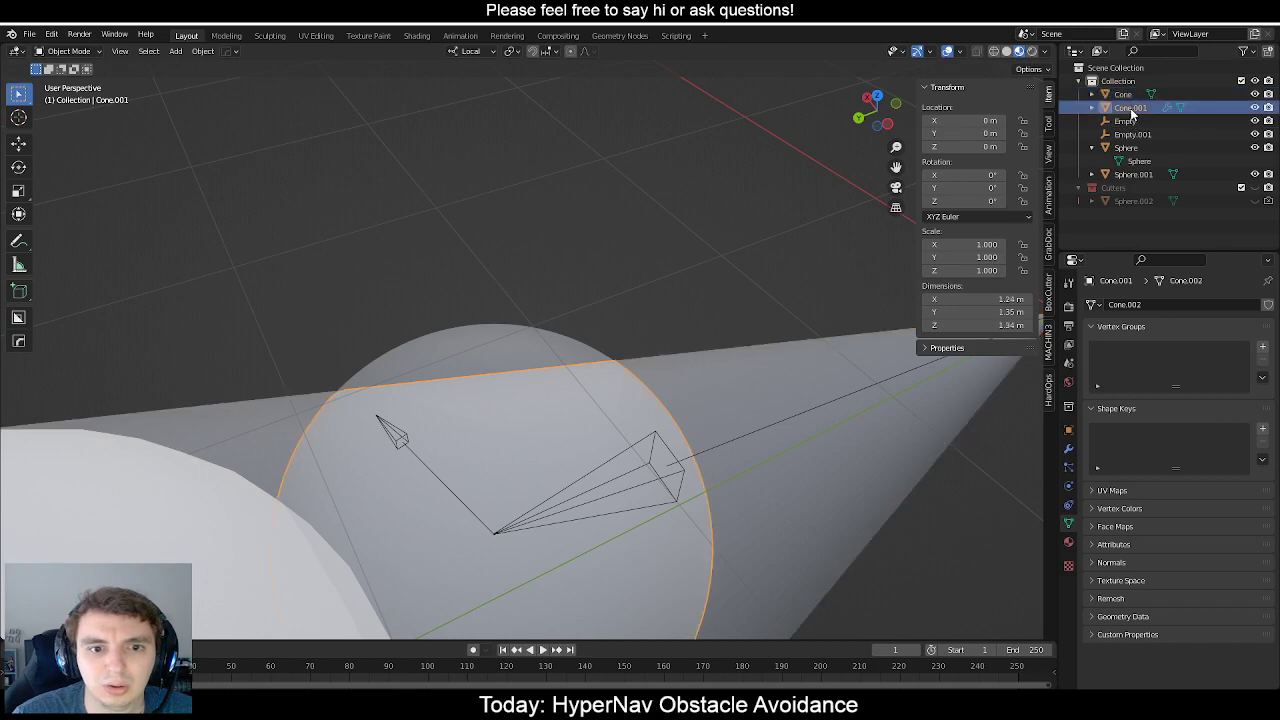
# Check the Boolean modifier on the intersected piece, try moving the piece freely, and undo the move.
pyautogui.scroll(-4, 546, 282)
pyautogui.moveTo(546, 282); pyautogui.dragTo(440, 300, button='middle')
pyautogui.click(1068, 449)
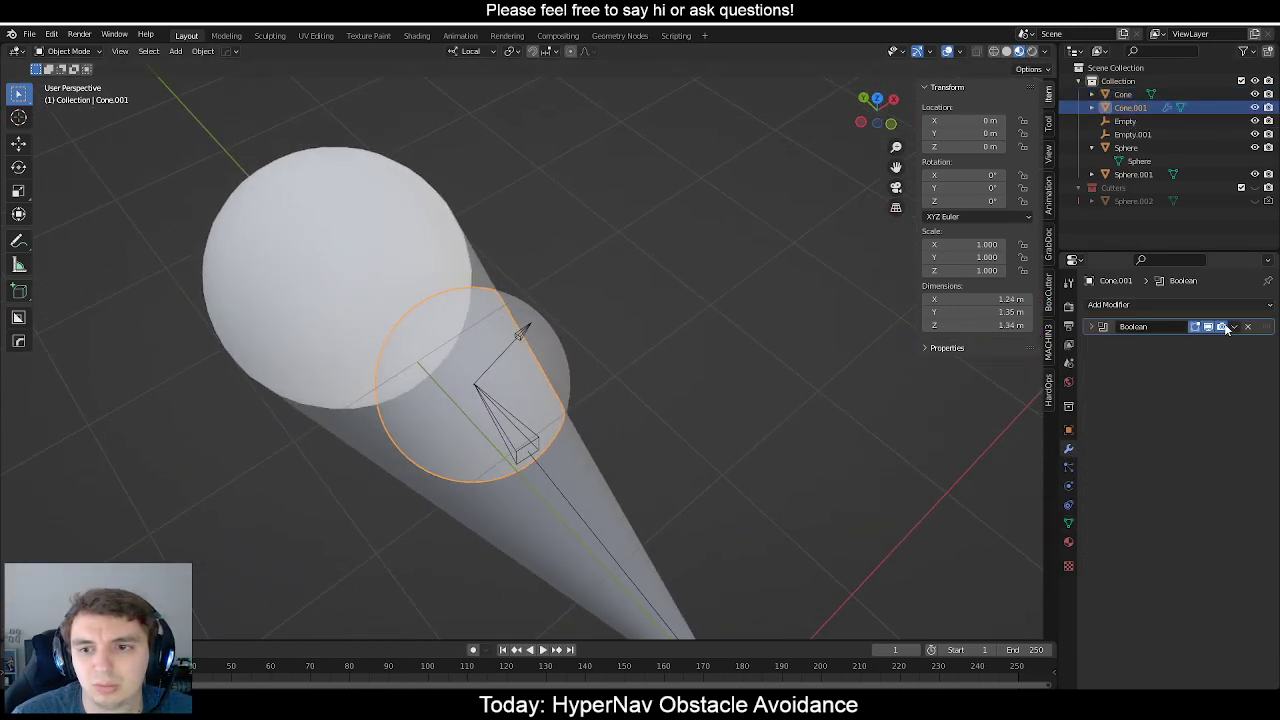
pyautogui.scroll(3, 585, 375)
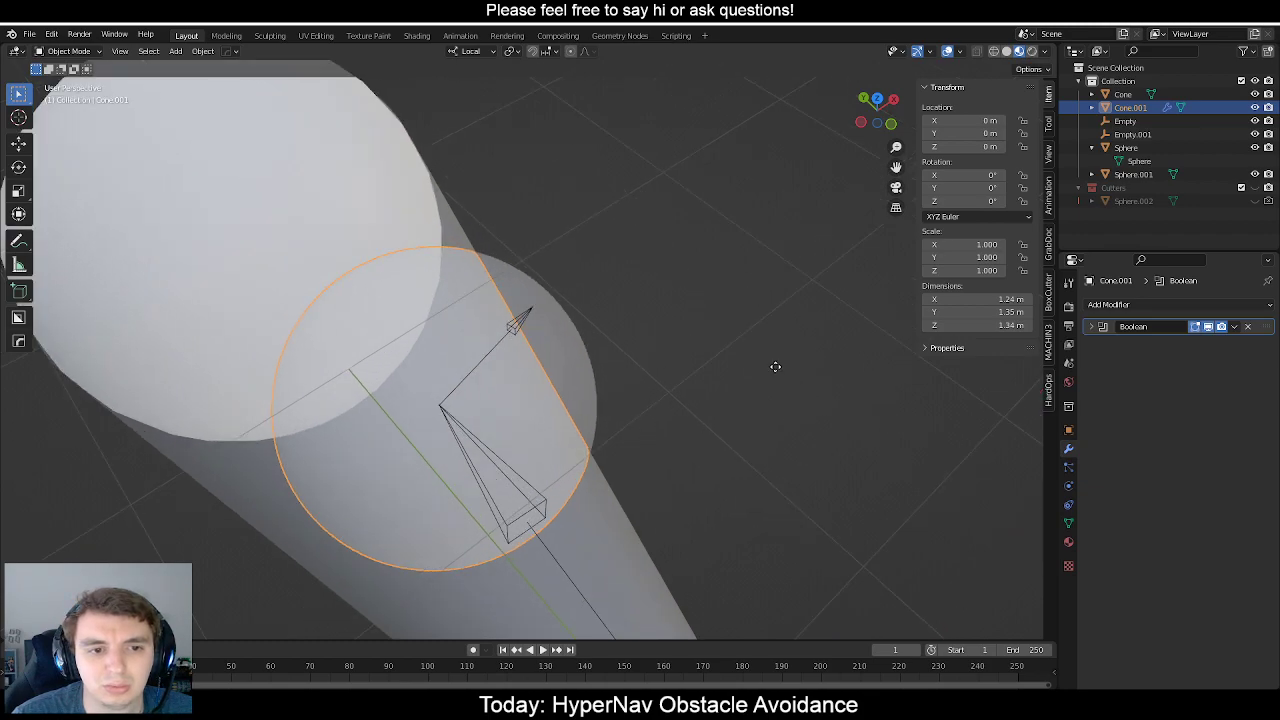
pyautogui.press('g')
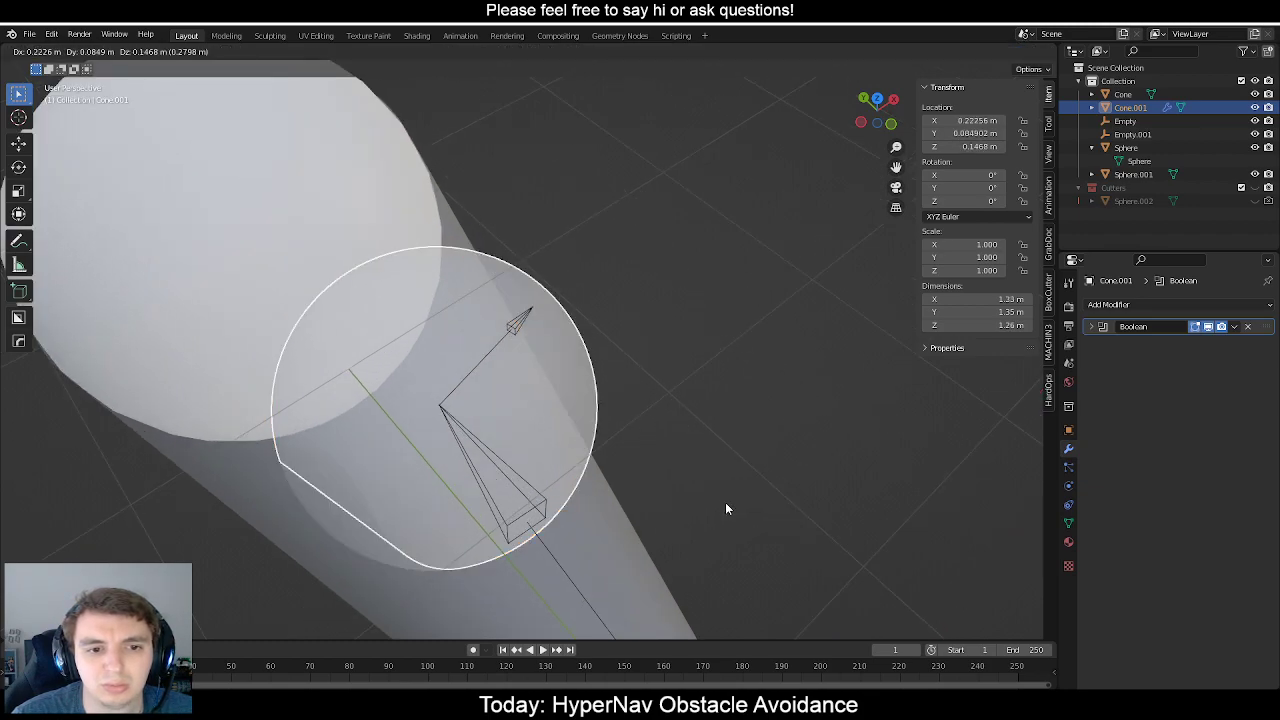
pyautogui.click(725, 502)
pyautogui.scroll(-4, 669, 468)
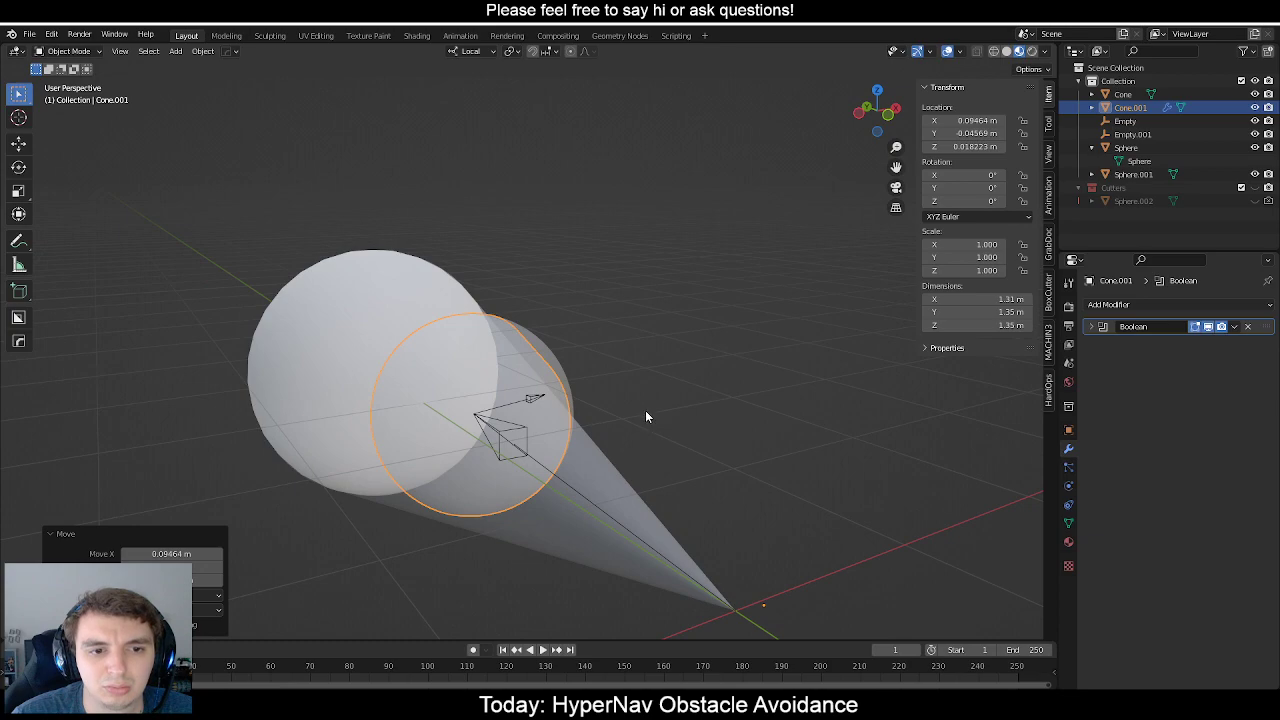
pyautogui.hotkey('ctrl', 'z')
# Remove the material from the intersected piece Cone.001.
pyautogui.scroll(5, 620, 391)
pyautogui.scroll(-3, 604, 322)
pyautogui.moveTo(603, 321); pyautogui.dragTo(640, 400, button='middle')
pyautogui.click(1068, 542)
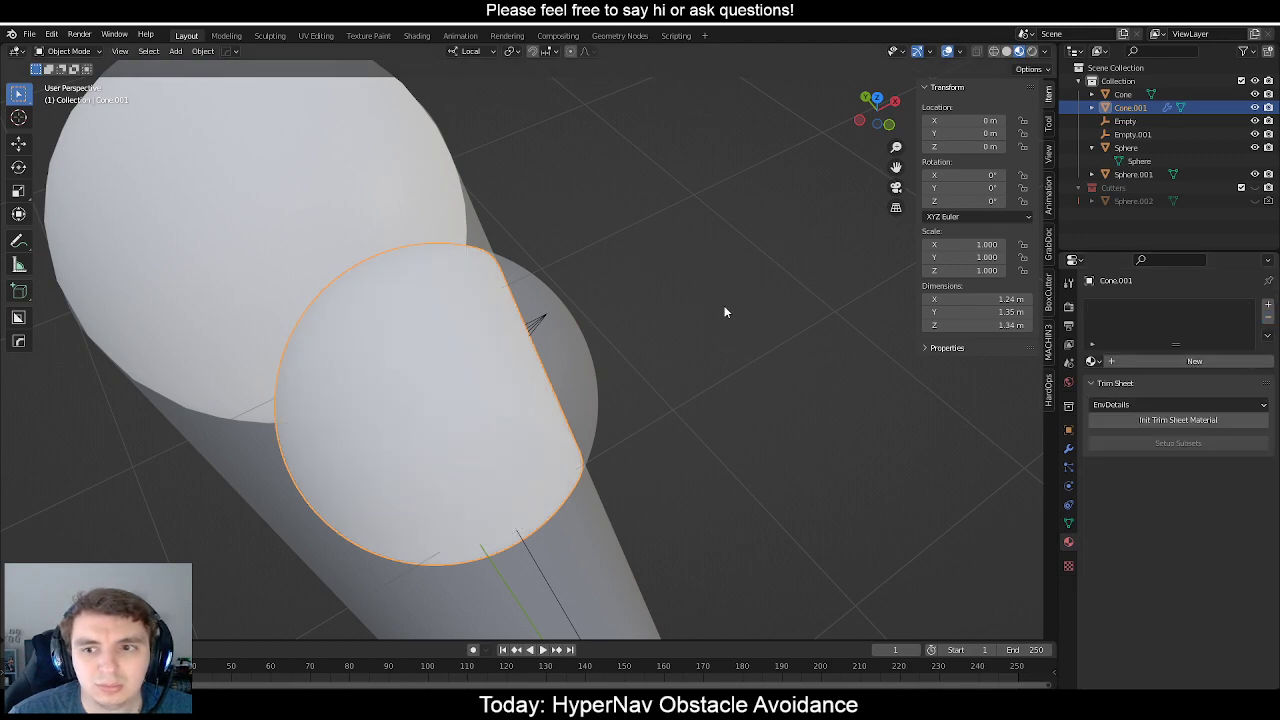
# Look over the intersected piece from the front and delete it.
pyautogui.scroll(-3, 715, 315)
pyautogui.moveTo(657, 420); pyautogui.dragTo(470, 359, button='middle')
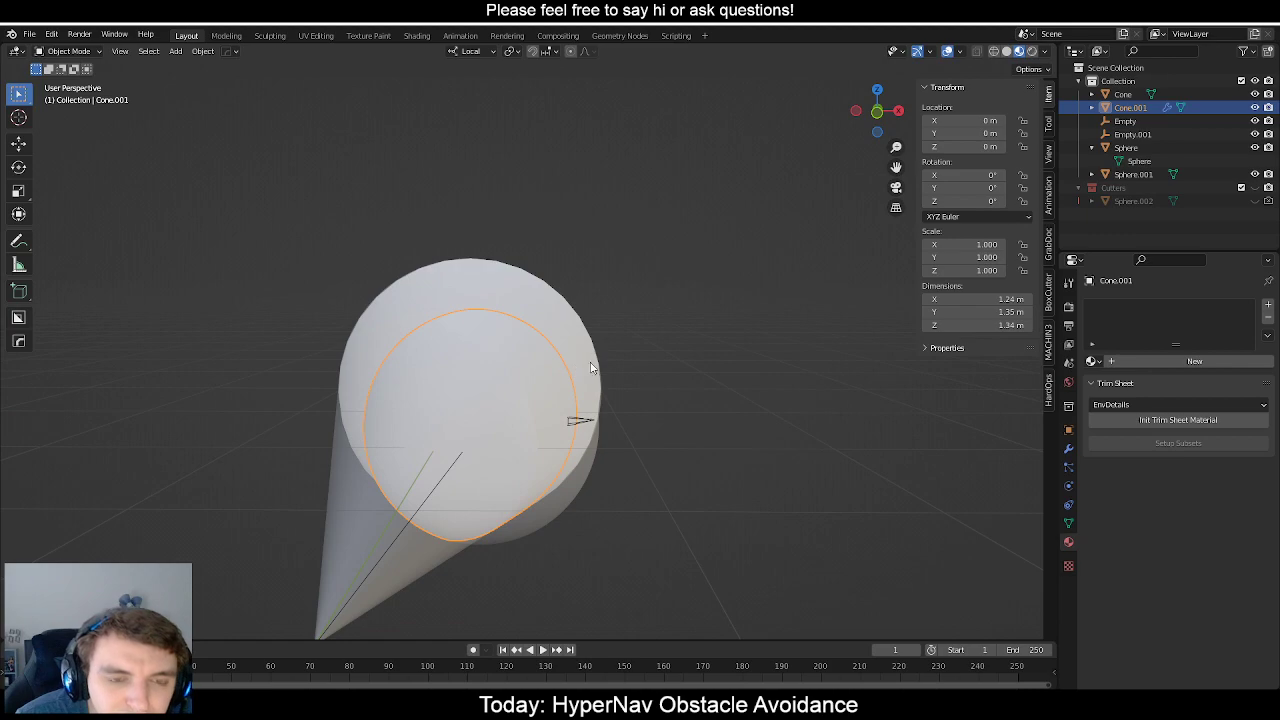
pyautogui.press('x')
pyautogui.click(594, 363)
# Select the cone and the inner sphere together to examine where they overlap.
pyautogui.moveTo(672, 357); pyautogui.dragTo(491, 451, button='middle')
pyautogui.click(409, 412)
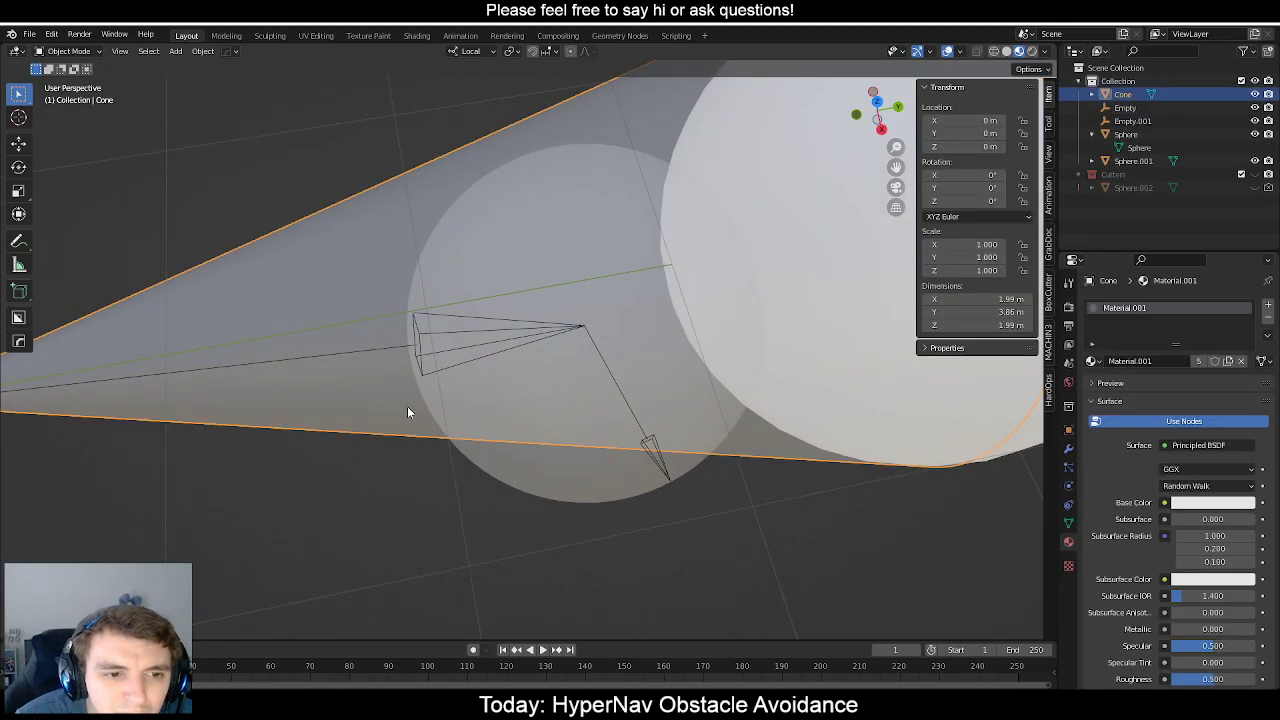
pyautogui.keyDown('shift'); pyautogui.click(526, 478); pyautogui.keyUp('shift')
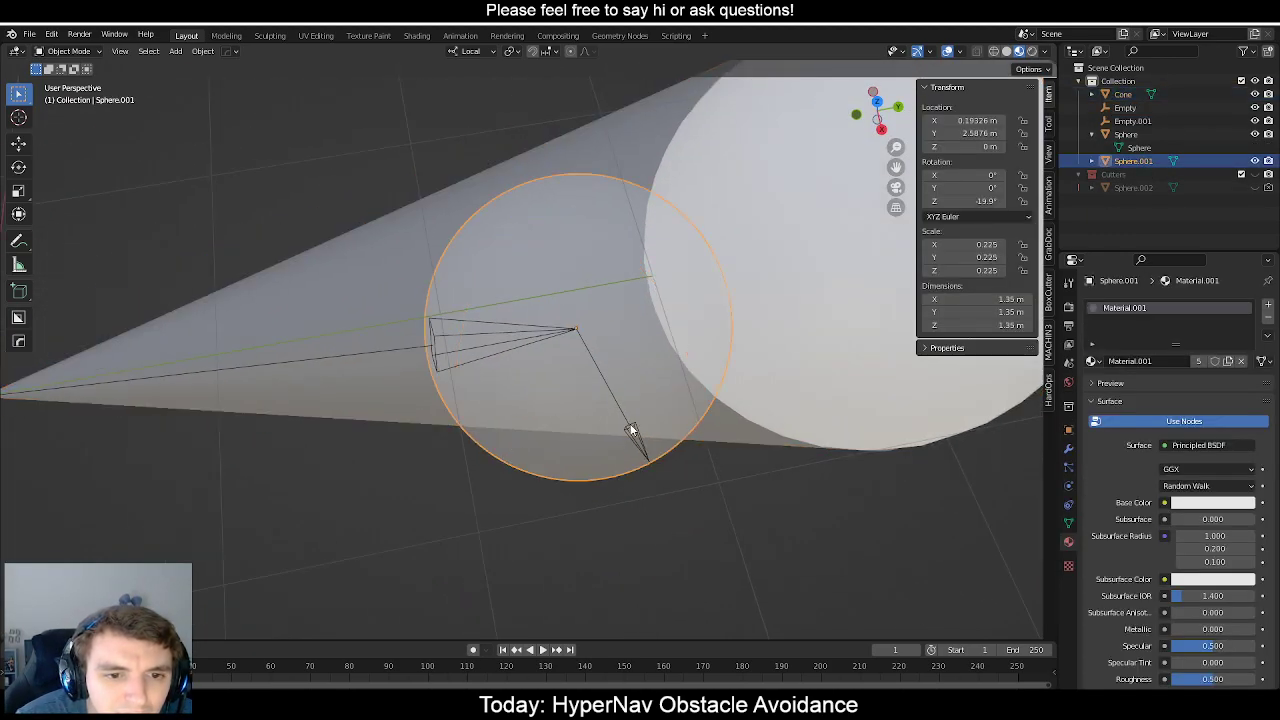
pyautogui.keyDown('shift'); pyautogui.click(630, 430); pyautogui.keyUp('shift')
pyautogui.keyDown('shift'); pyautogui.click(630, 430); pyautogui.keyUp('shift')
pyautogui.keyDown('shift'); pyautogui.click(630, 430); pyautogui.keyUp('shift')
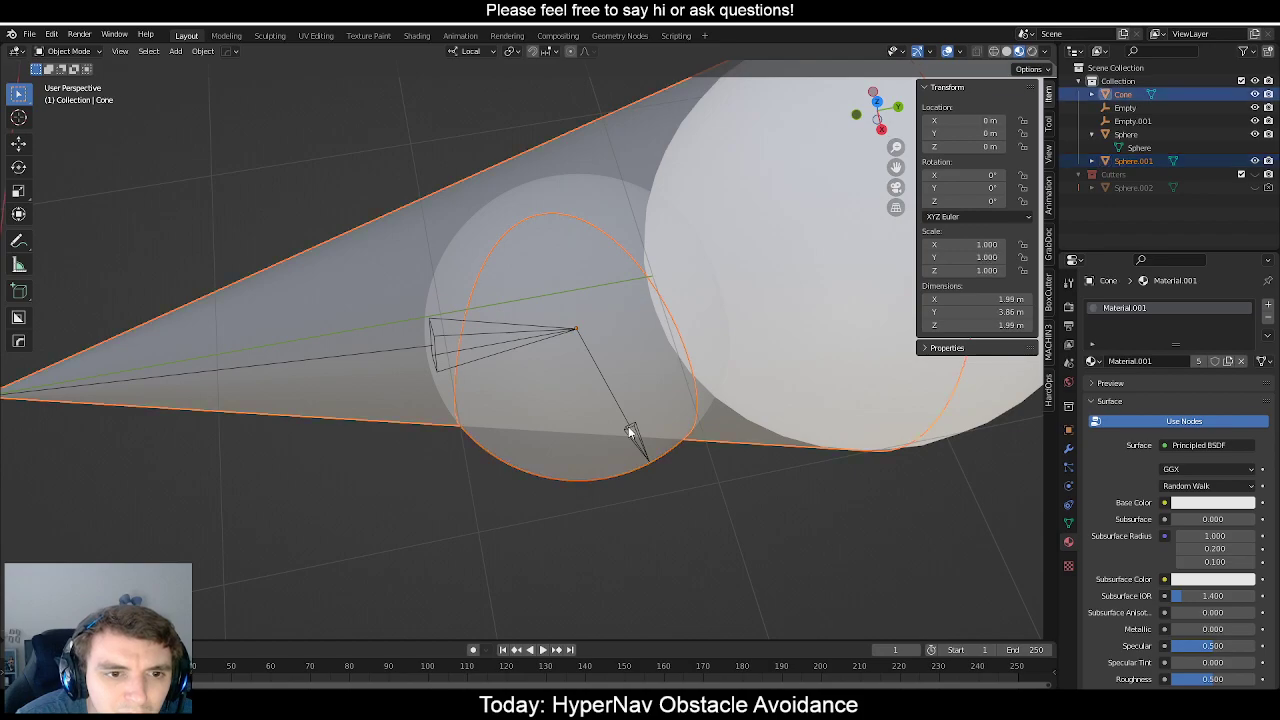
# Move the inner sphere and the short arrow together about 0.127 m in the negative global X direction.
pyautogui.click(631, 458)
pyautogui.keyDown('shift'); pyautogui.click(649, 466); pyautogui.keyUp('shift')
pyautogui.moveTo(571, 471); pyautogui.dragTo(600, 483, button='middle')
pyautogui.press('KP_3')
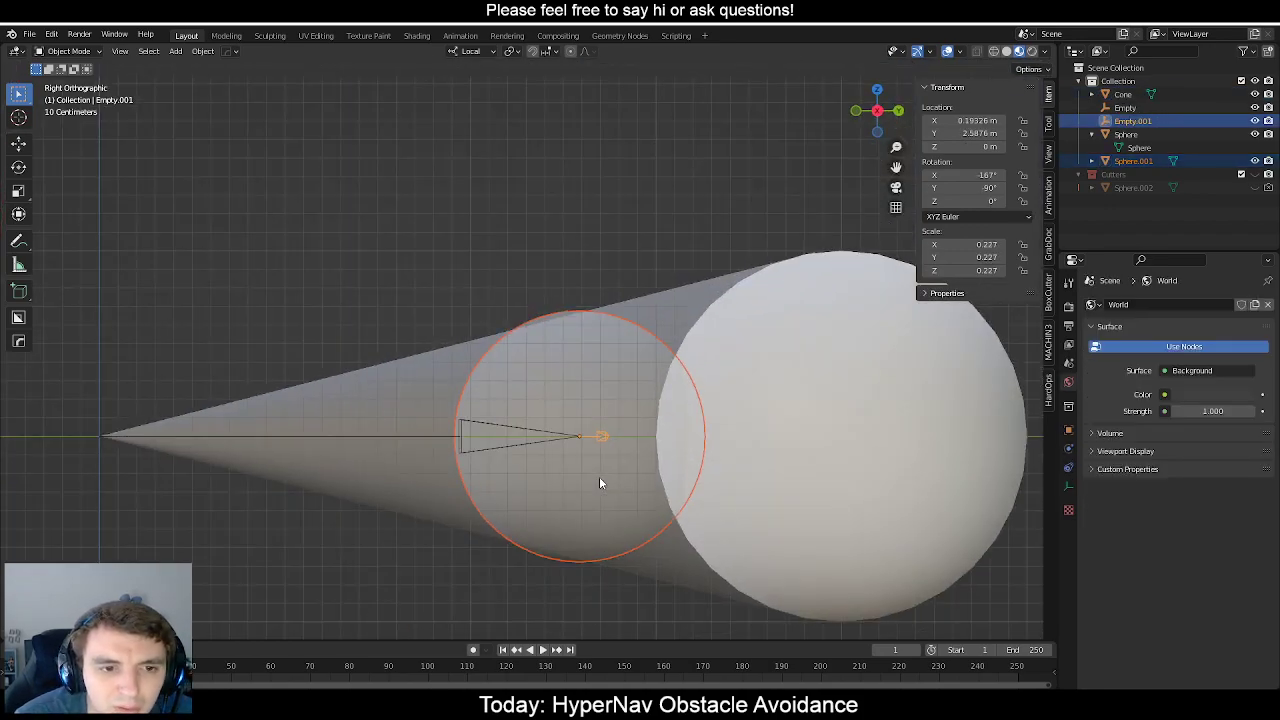
pyautogui.press('KP_1')
pyautogui.moveTo(609, 403); pyautogui.dragTo(451, 500, button='middle')
pyautogui.keyDown('shift'); pyautogui.click(516, 468); pyautogui.keyUp('shift')
pyautogui.moveTo(516, 468); pyautogui.dragTo(570, 466, button='middle')
pyautogui.keyDown('shift'); pyautogui.click(561, 410); pyautogui.keyUp('shift')
pyautogui.press('g')
pyautogui.press('x')
pyautogui.press('x')
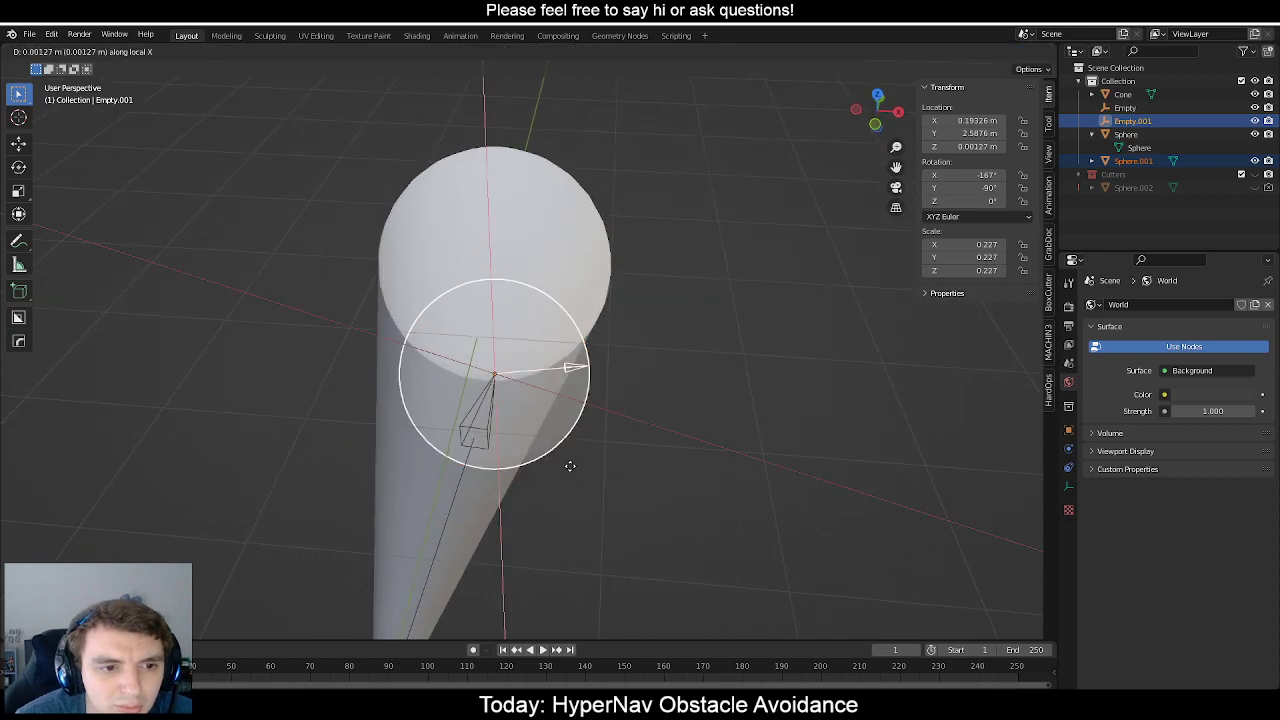
pyautogui.press('x')
pyautogui.press('x')
pyautogui.click(560, 462)
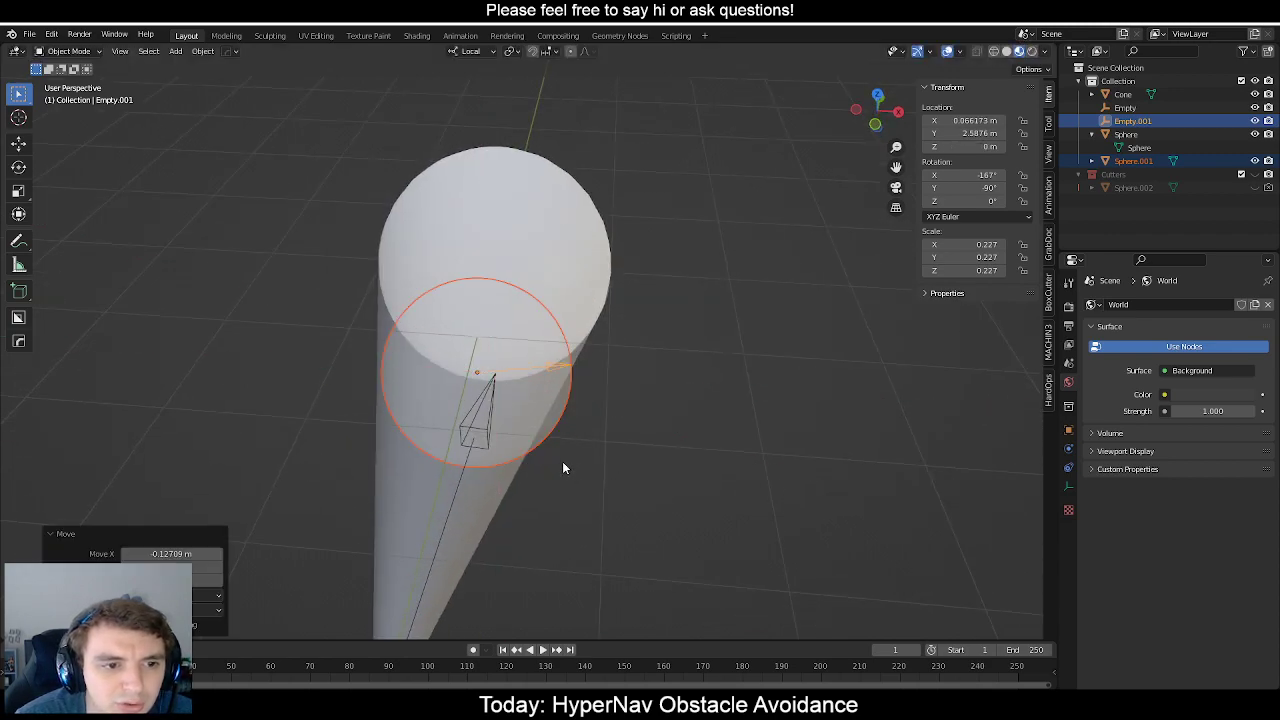
# Add the cone to the selection and examine its overlap with the inner sphere from the front.
pyautogui.moveTo(562, 461); pyautogui.dragTo(480, 495, button='middle')
pyautogui.keyDown('shift'); pyautogui.click(479, 525); pyautogui.keyUp('shift')
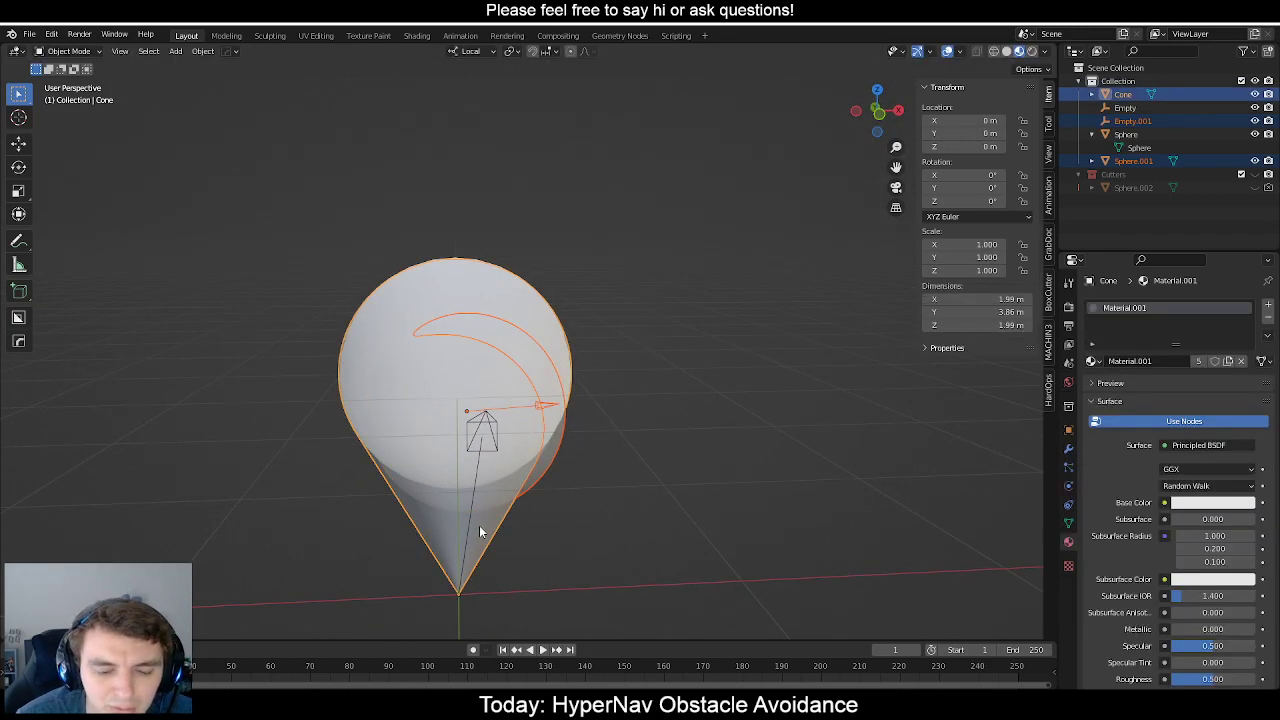
pyautogui.press('KP_1')
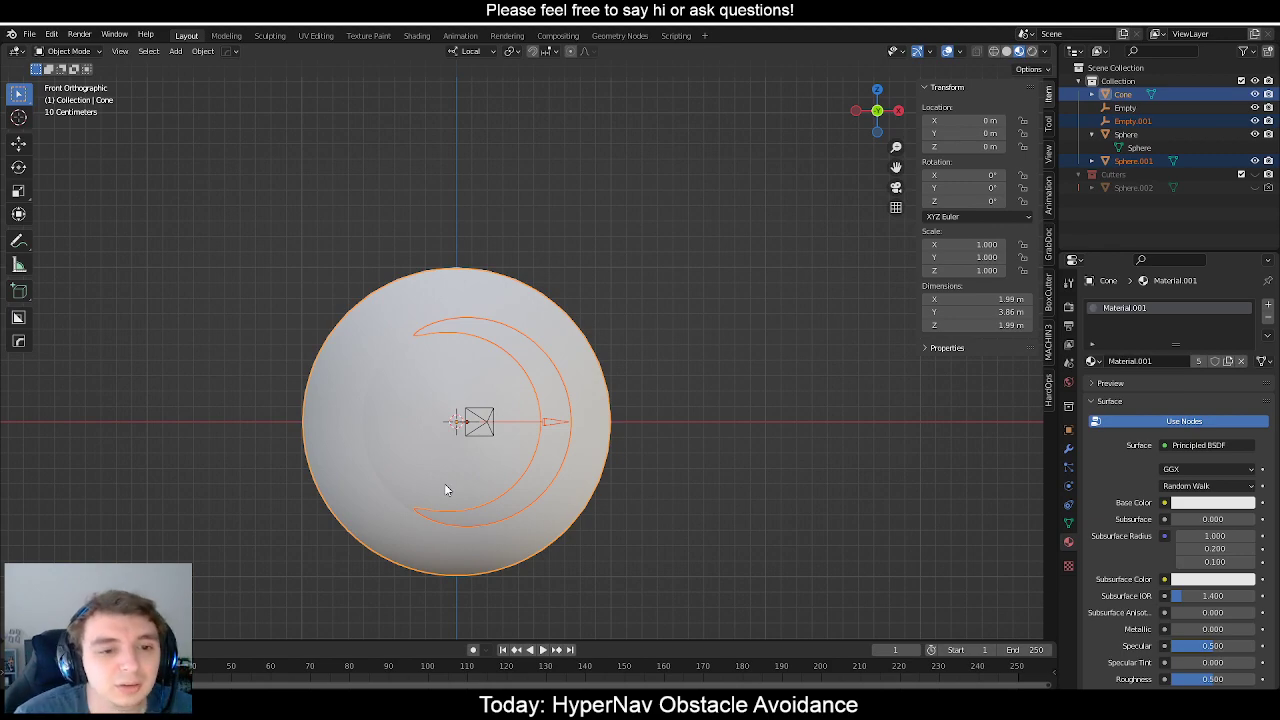
# Move the inner sphere and short arrow in positive global X beyond the obstacle sphere's edge, and highlight the cone with them.
pyautogui.click(579, 358)
pyautogui.press('g')
pyautogui.press('x')
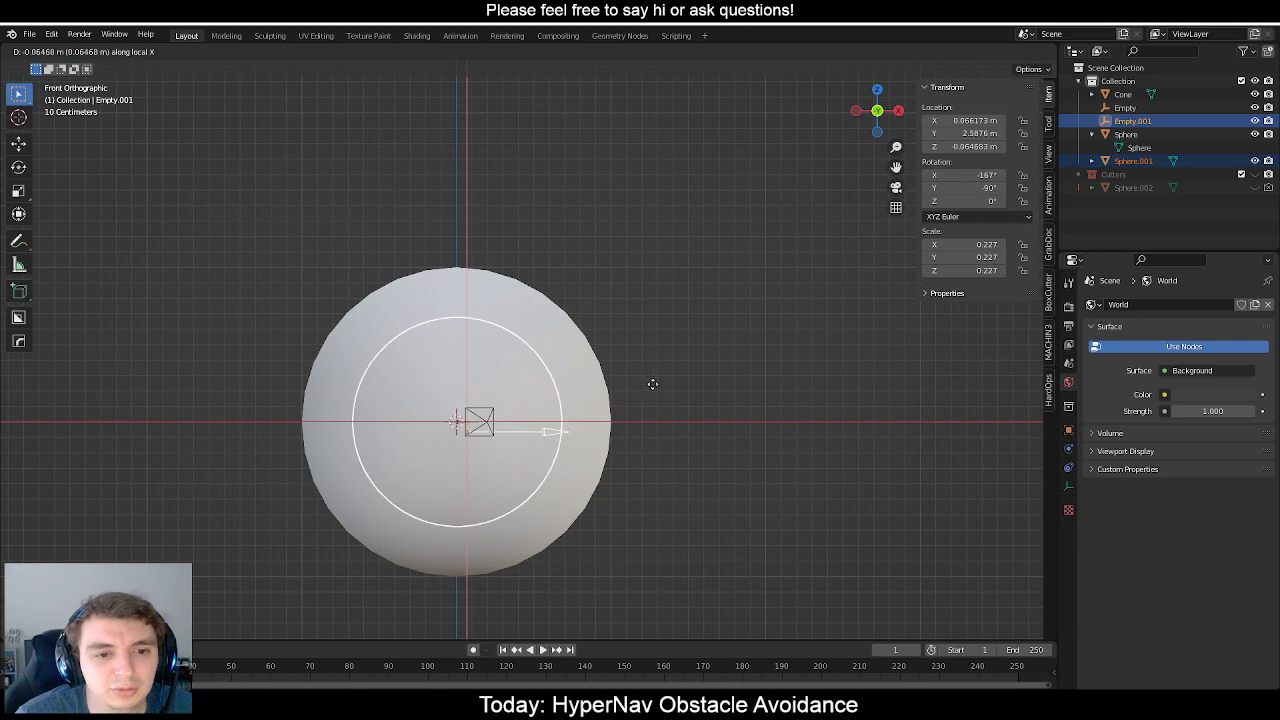
pyautogui.click(706, 391)
pyautogui.keyDown('shift'); pyautogui.click(540, 300); pyautogui.keyUp('shift')
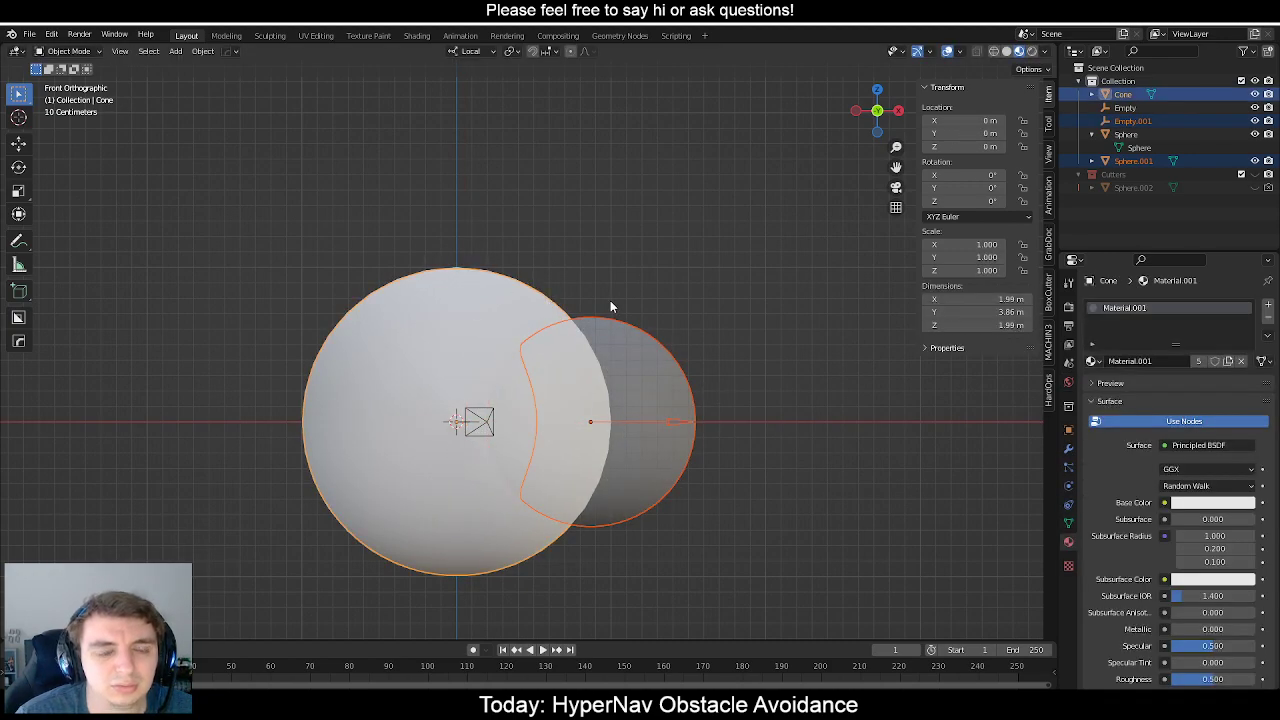
# Move the inner sphere and short arrow back about 0.347 m along global X, and add the cone to the selection in front view.
pyautogui.hotkey('ctrl', 'z')
pyautogui.moveTo(671, 318); pyautogui.dragTo(662, 422, button='middle')
pyautogui.press('g')
pyautogui.press('x')
pyautogui.press('x')
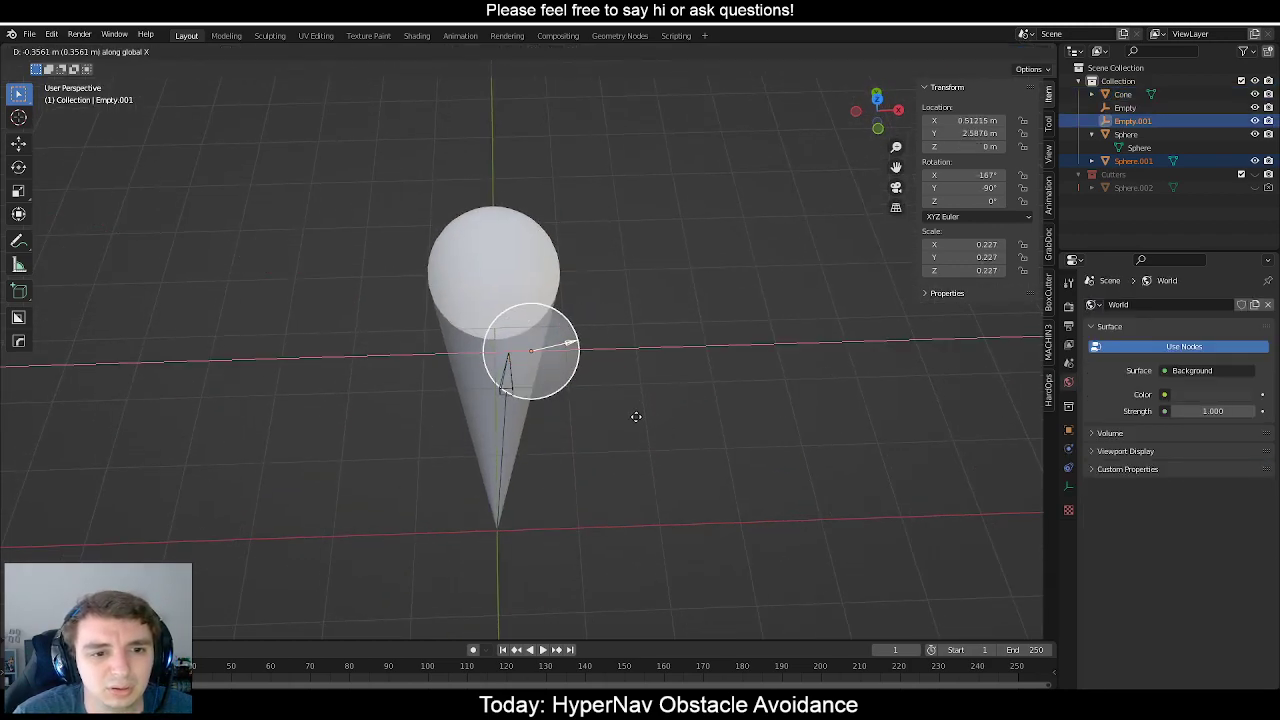
pyautogui.click(636, 416)
pyautogui.press('KP_1')
pyautogui.scroll(5, 636, 416)
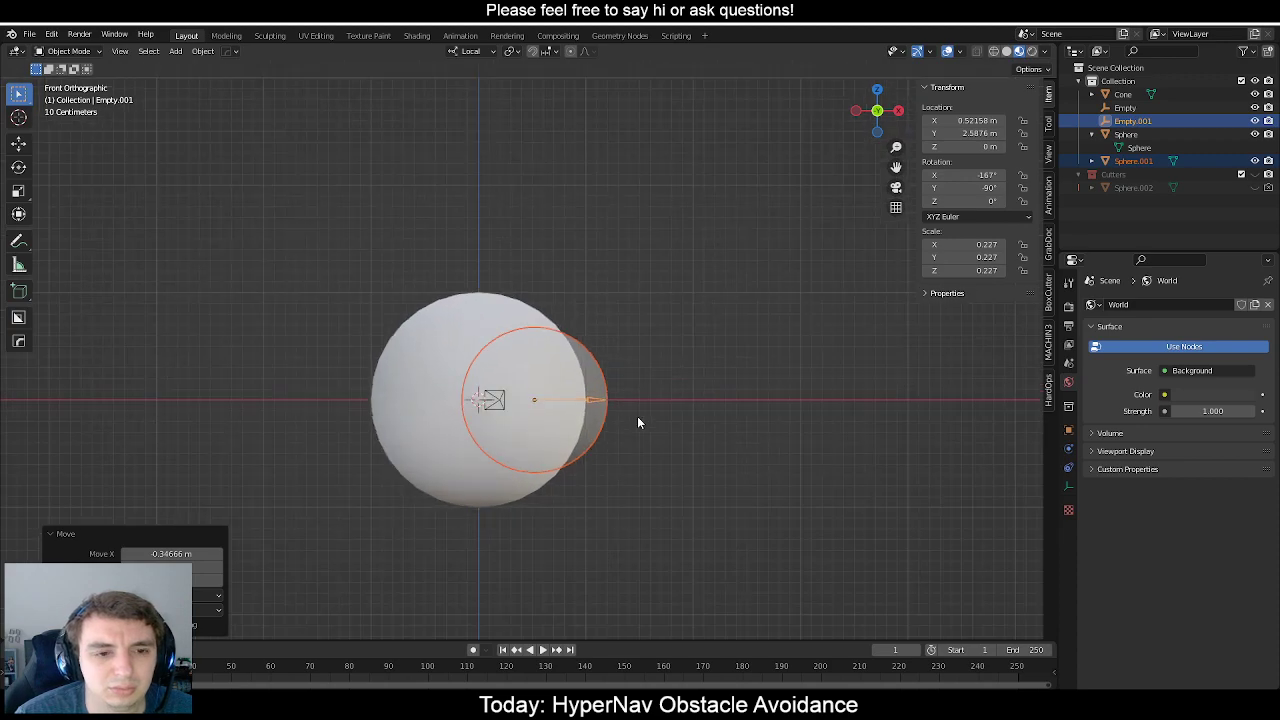
pyautogui.click(510, 301)
pyautogui.scroll(-3, 591, 300)
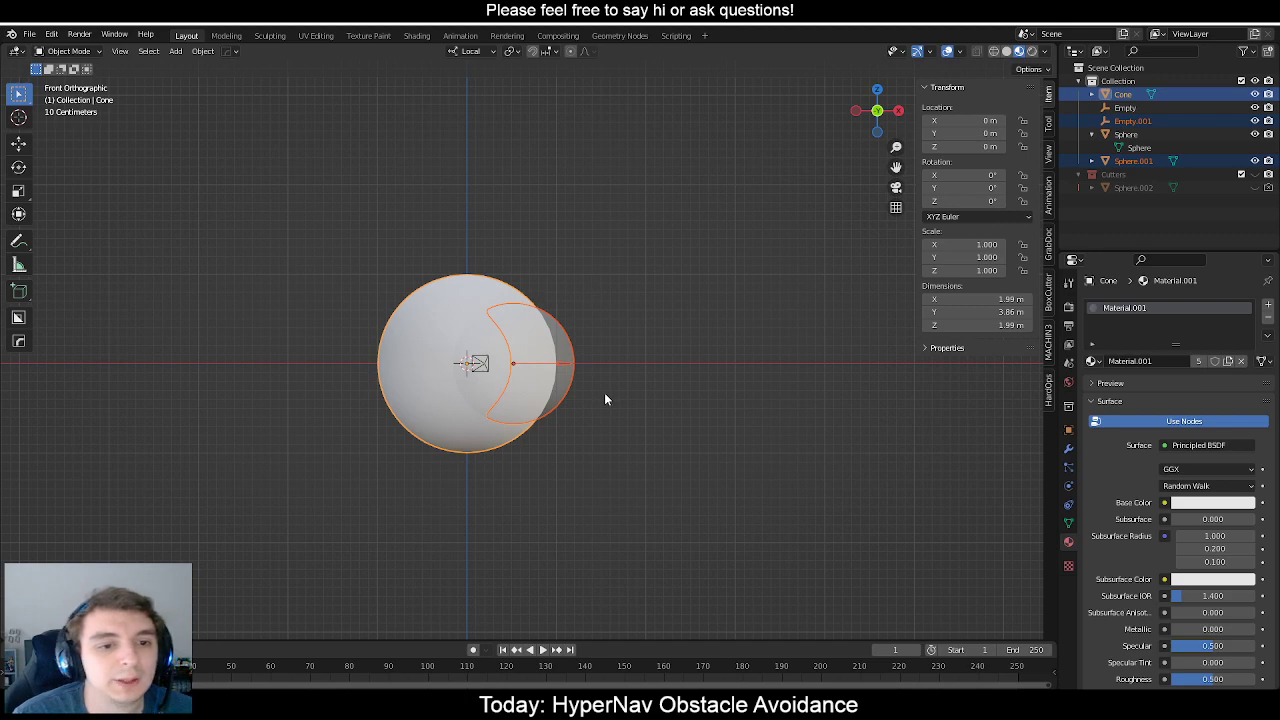
# Examine how the inner sphere protrudes from the cone, comparing the front, right and angled views.
pyautogui.scroll(4, 604, 399)
pyautogui.scroll(-1, 571, 409)
pyautogui.moveTo(580, 374); pyautogui.dragTo(543, 374, button='middle')
pyautogui.press('KP_3')
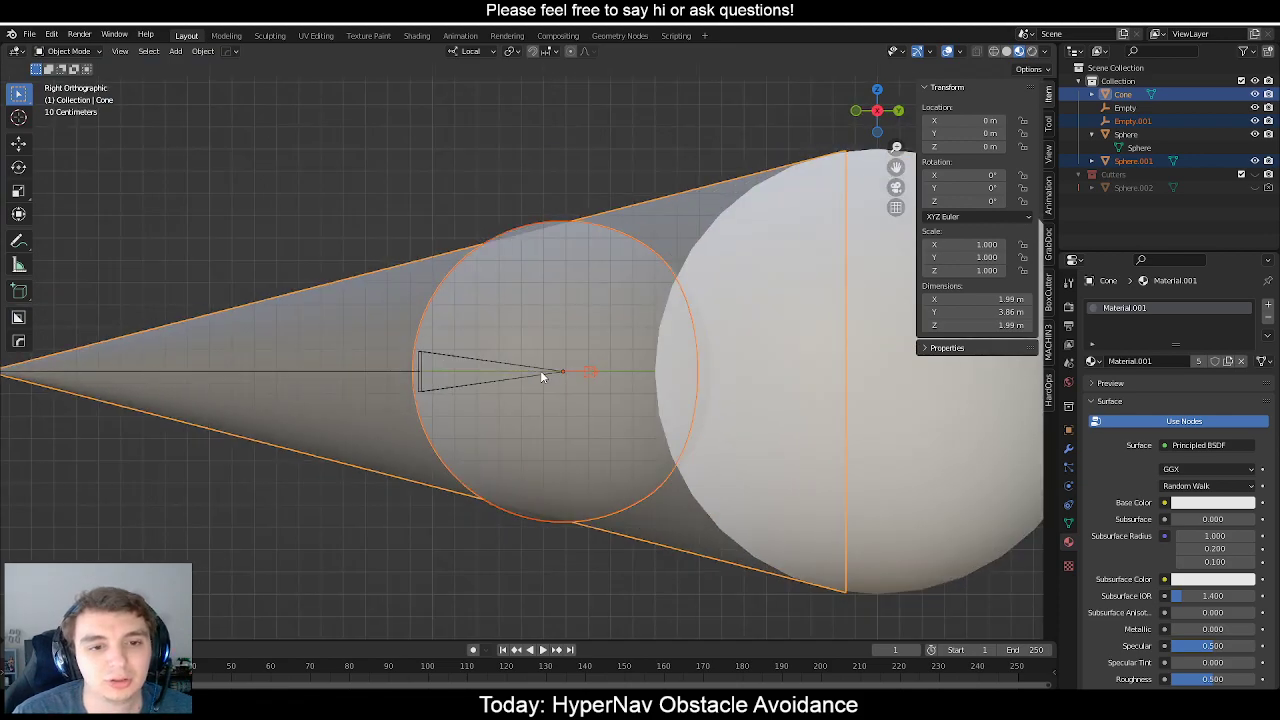
pyautogui.press('KP_1')
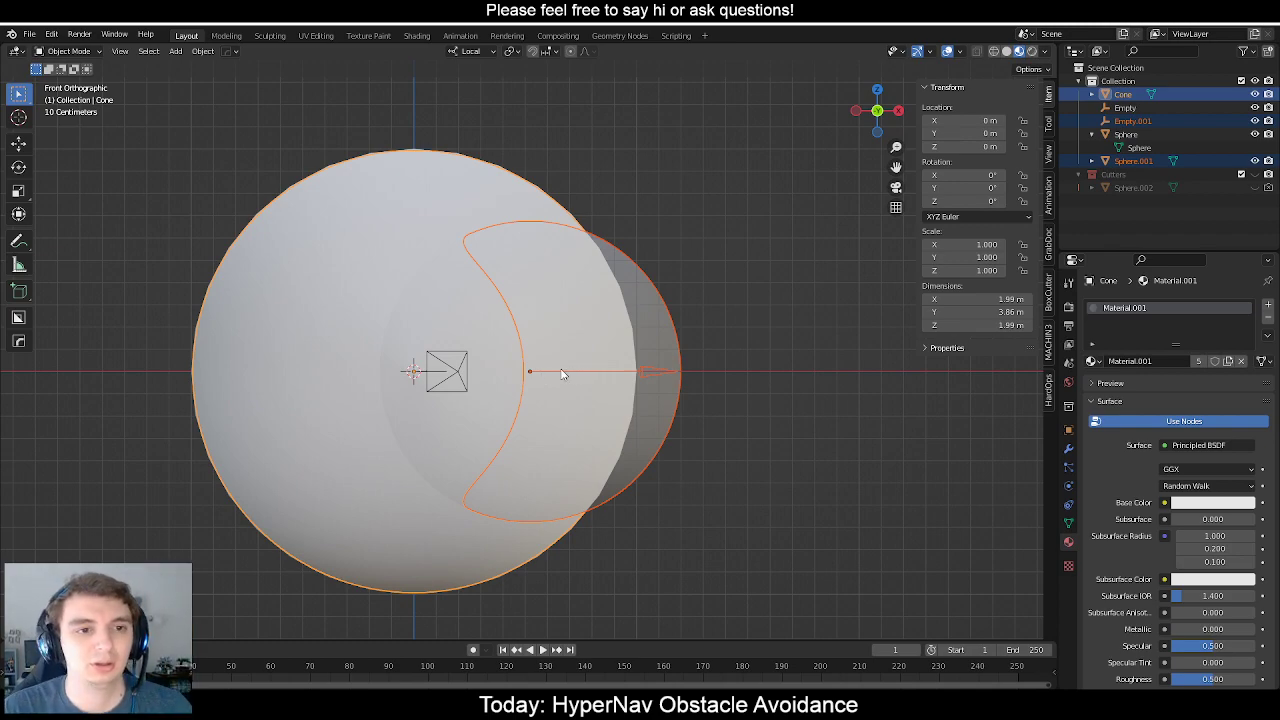
pyautogui.scroll(-3, 561, 374)
pyautogui.scroll(2, 557, 366)
pyautogui.keyDown('shift'); pyautogui.moveTo(553, 367); pyautogui.dragTo(574, 426, button='middle'); pyautogui.keyUp('shift')
pyautogui.scroll(1, 543, 323)
pyautogui.scroll(-4, 545, 327)
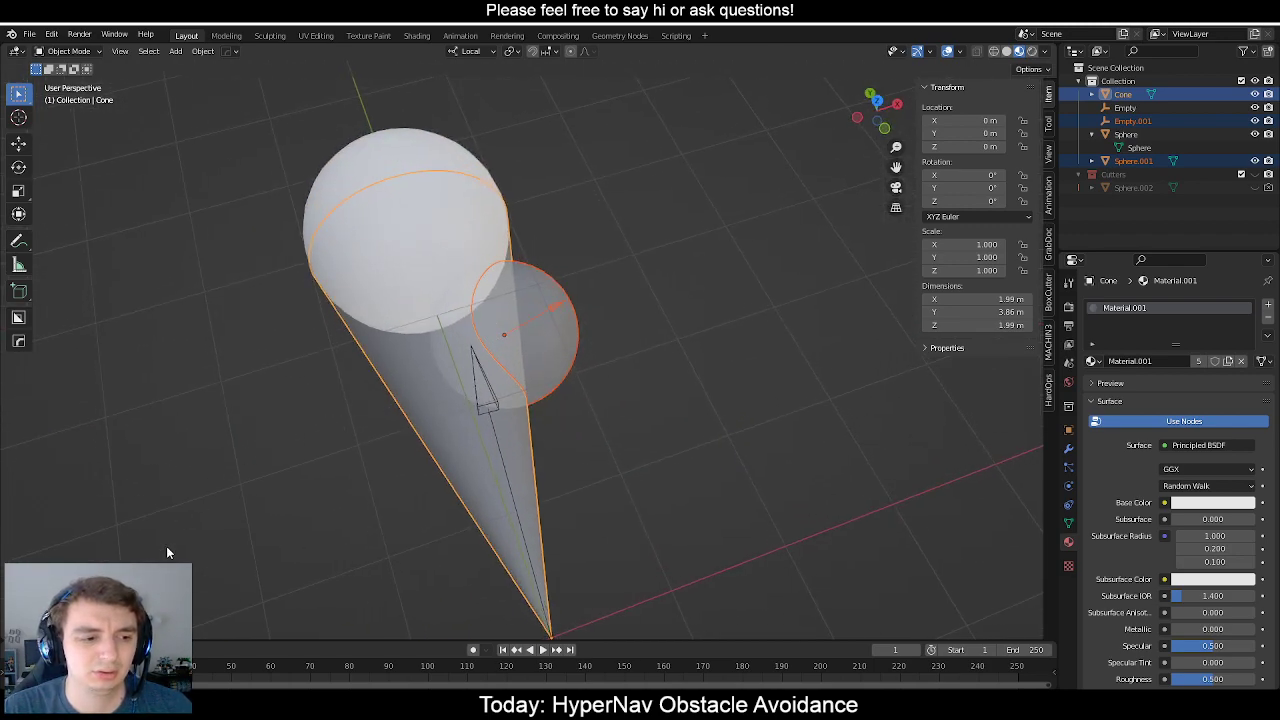
pyautogui.moveTo(494, 406); pyautogui.dragTo(548, 358, button='middle')
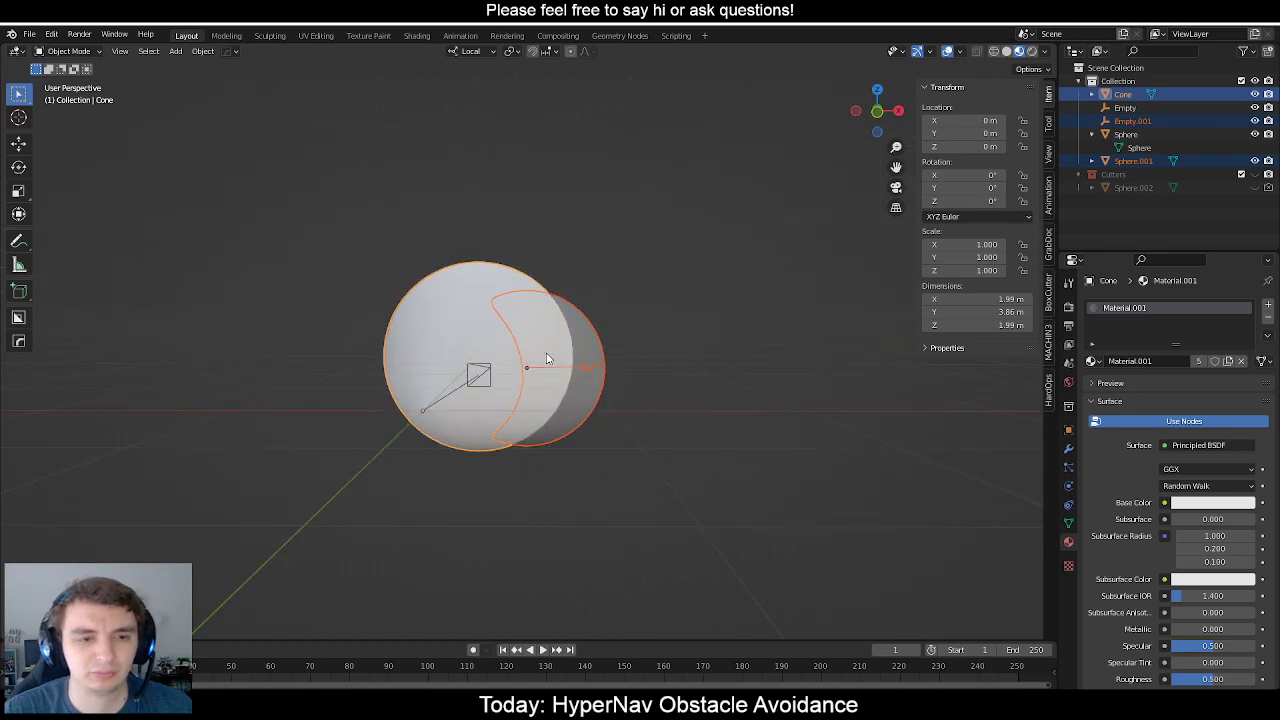
pyautogui.press('KP_3')
pyautogui.press('KP_1')
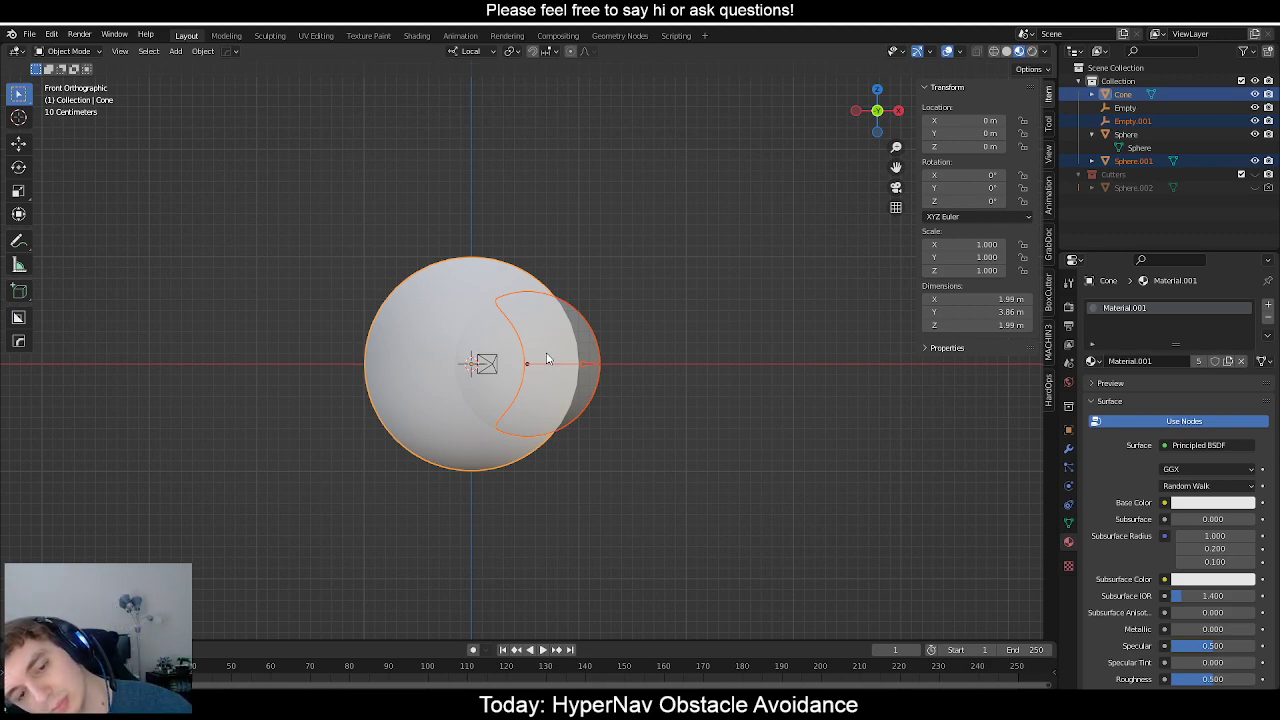
pyautogui.scroll(6, 545, 358)
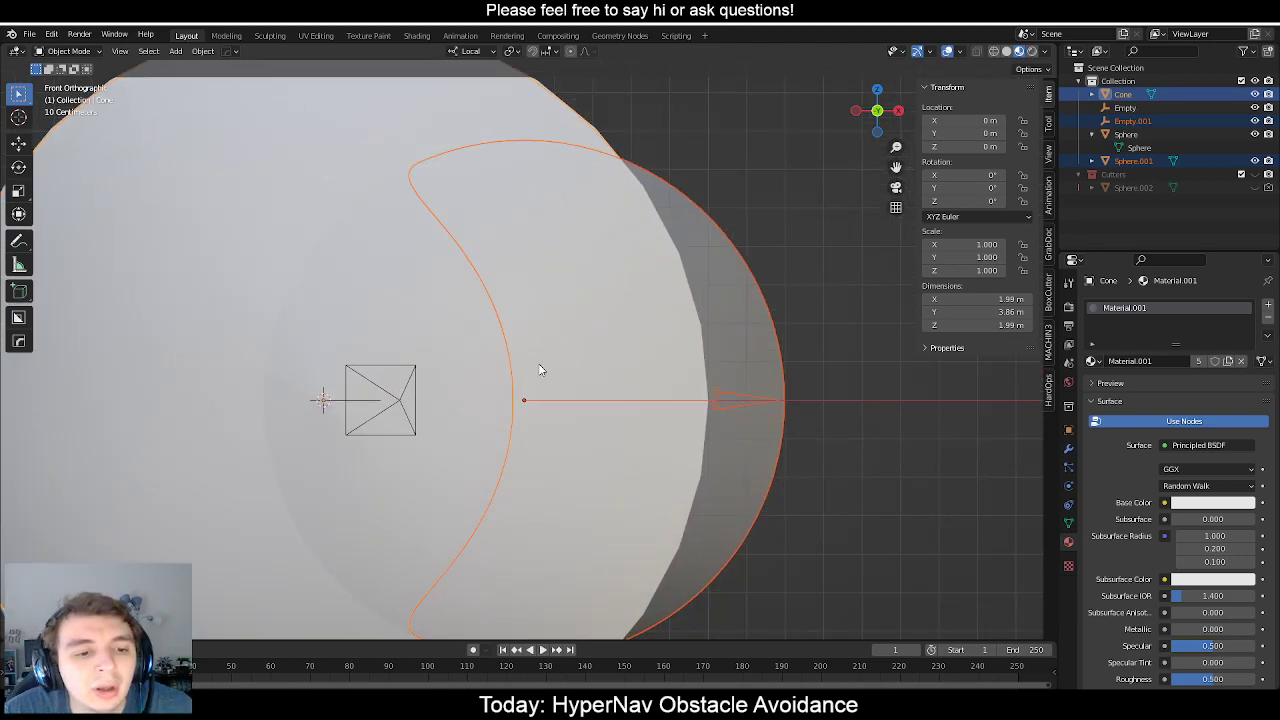
pyautogui.moveTo(567, 364)
pyautogui.mouseDown(button='middle')
pyautogui.moveTo(514, 391)
pyautogui.moveTo(522, 469)
pyautogui.moveTo(549, 424)
pyautogui.moveTo(535, 432)
pyautogui.moveTo(538, 344)
pyautogui.moveTo(432, 412)
pyautogui.moveTo(412, 476)
pyautogui.moveTo(561, 436)
pyautogui.moveTo(543, 346)
pyautogui.moveTo(545, 359)
pyautogui.mouseUp(button='middle')
pyautogui.press('g')
pyautogui.press('x')
pyautogui.click(637, 363)
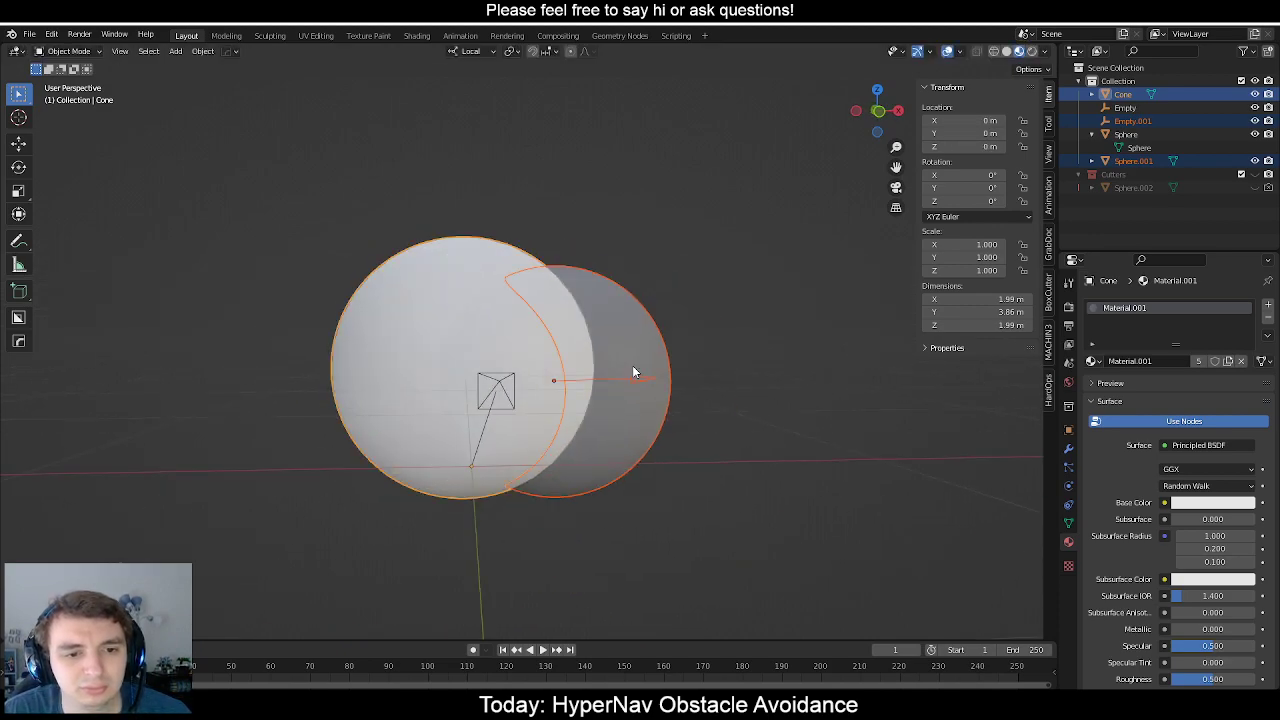
# Move the inner sphere and short arrow freely outward by about 0.40 m in X, and highlight the cone with them from the front.
pyautogui.click(632, 365)
pyautogui.press('g')
pyautogui.click(678, 394)
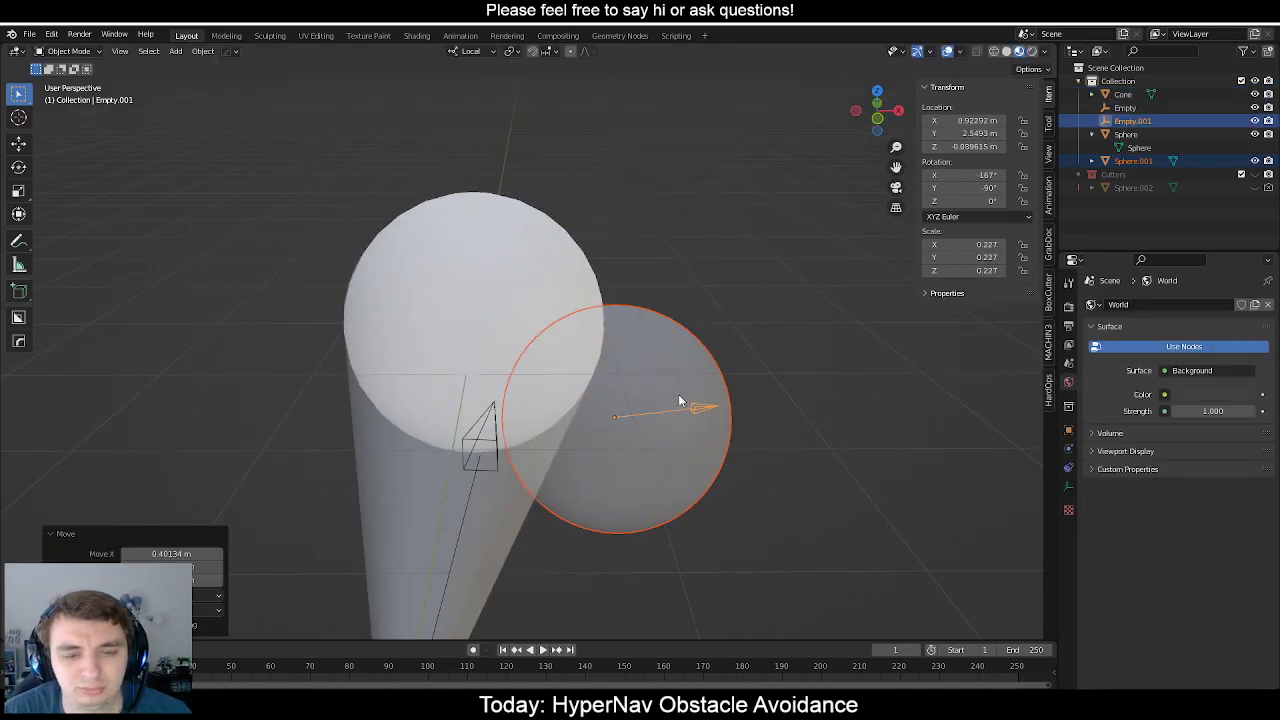
pyautogui.press('KP_1')
pyautogui.keyDown('shift'); pyautogui.click(560, 264); pyautogui.keyUp('shift')
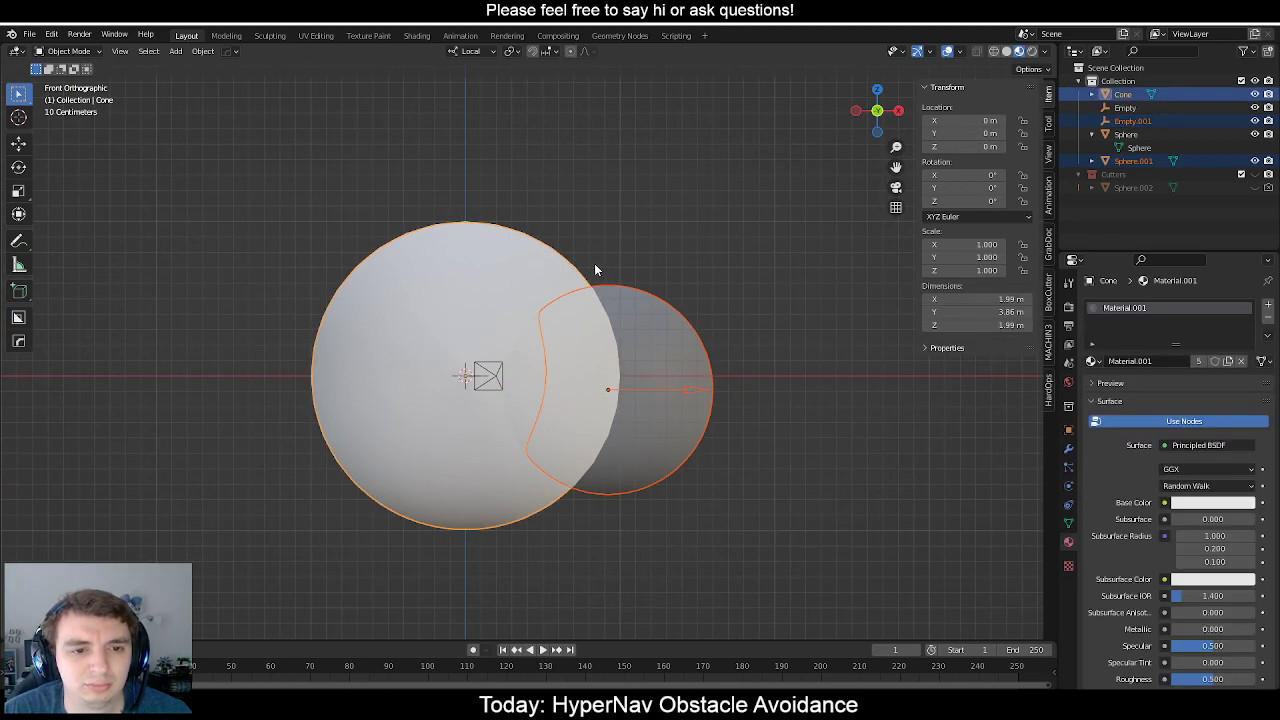
# Examine the overlap between the cone and the displaced sphere from the front and from several angles around the scene.
pyautogui.scroll(-3, 596, 266)
pyautogui.moveTo(598, 268); pyautogui.dragTo(524, 284, button='middle')
pyautogui.scroll(4, 515, 264)
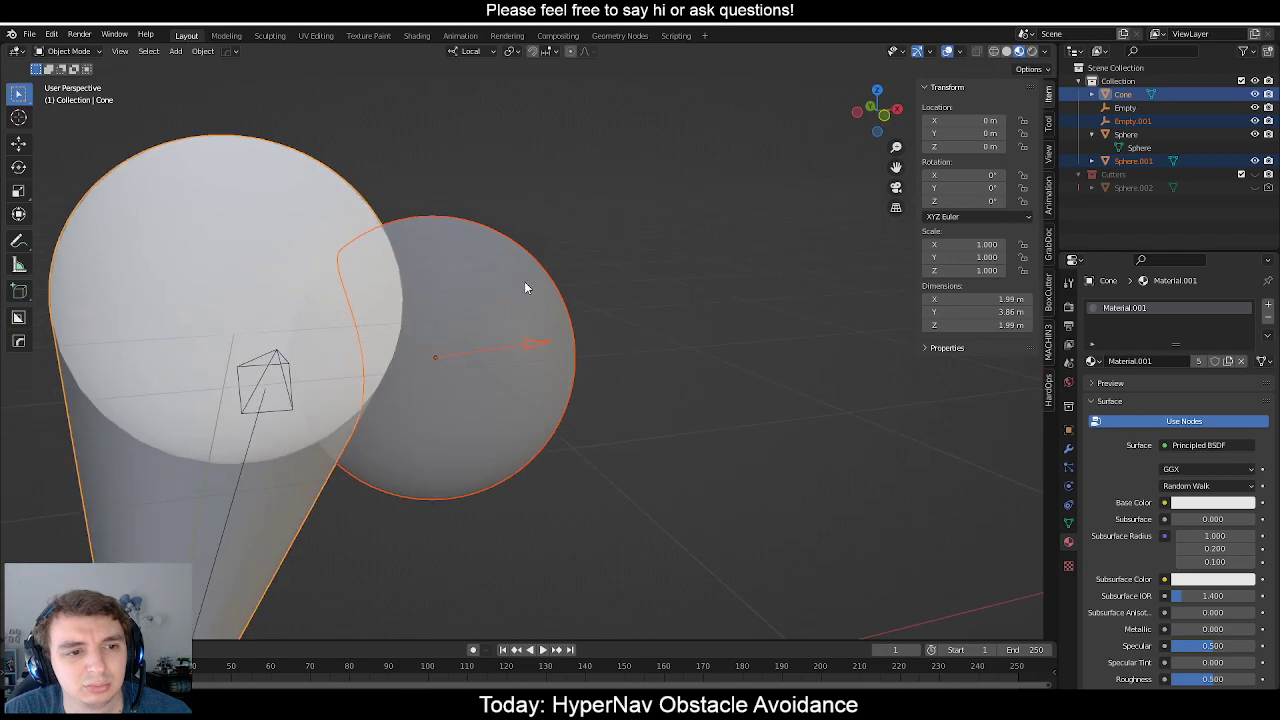
pyautogui.press('KP_1')
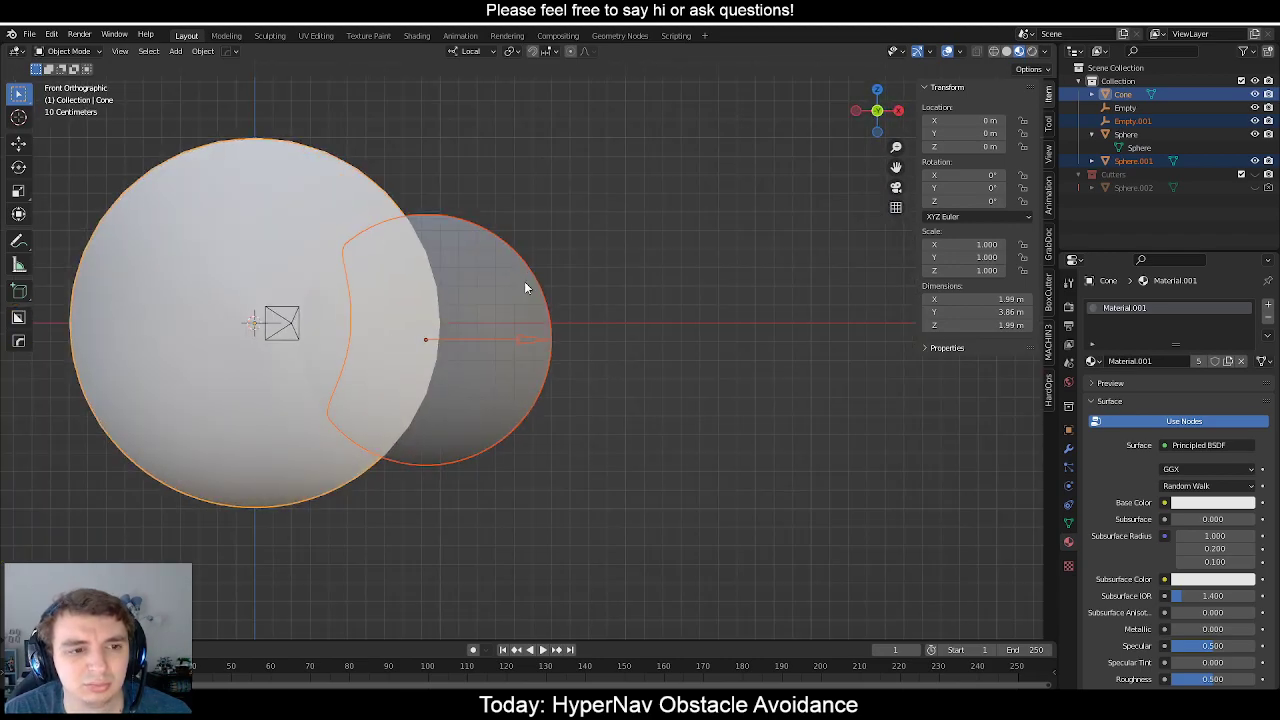
pyautogui.moveTo(525, 288); pyautogui.dragTo(547, 340, button='middle')
pyautogui.scroll(-5, 564, 426)
pyautogui.scroll(-2, 528, 364)
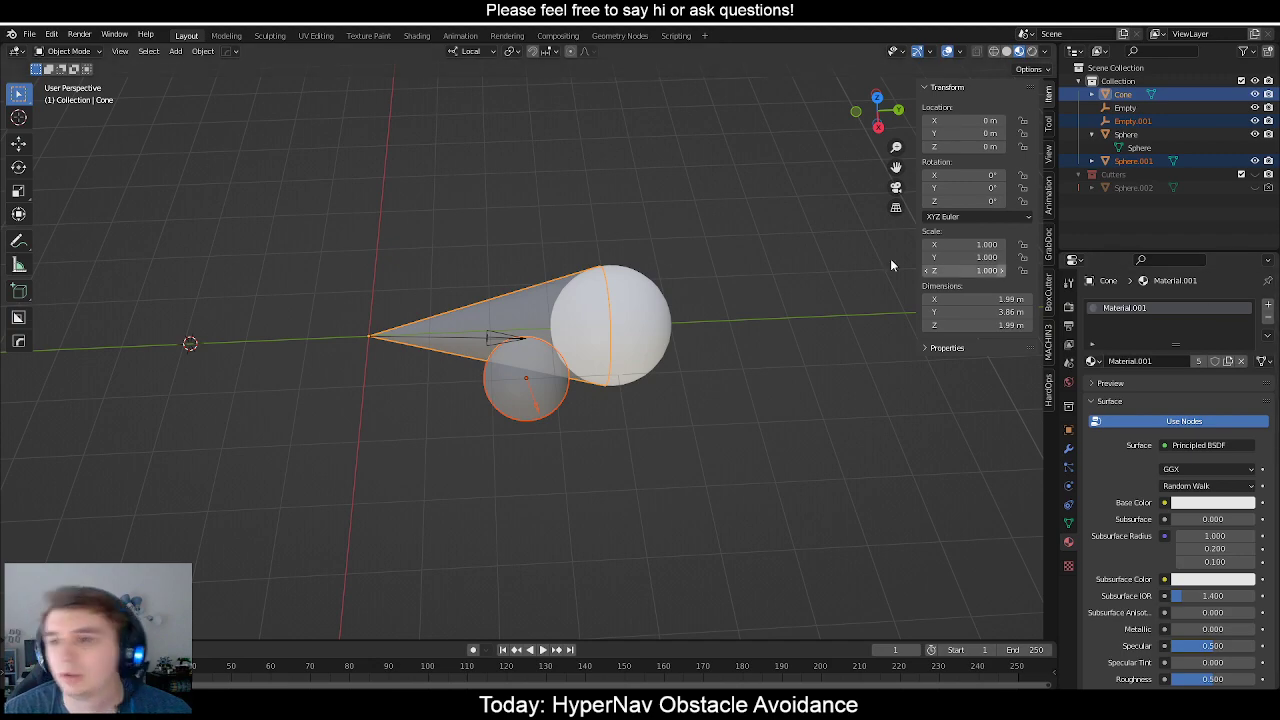
pyautogui.scroll(2, 762, 262)
pyautogui.moveTo(762, 262); pyautogui.dragTo(832, 234, button='middle')
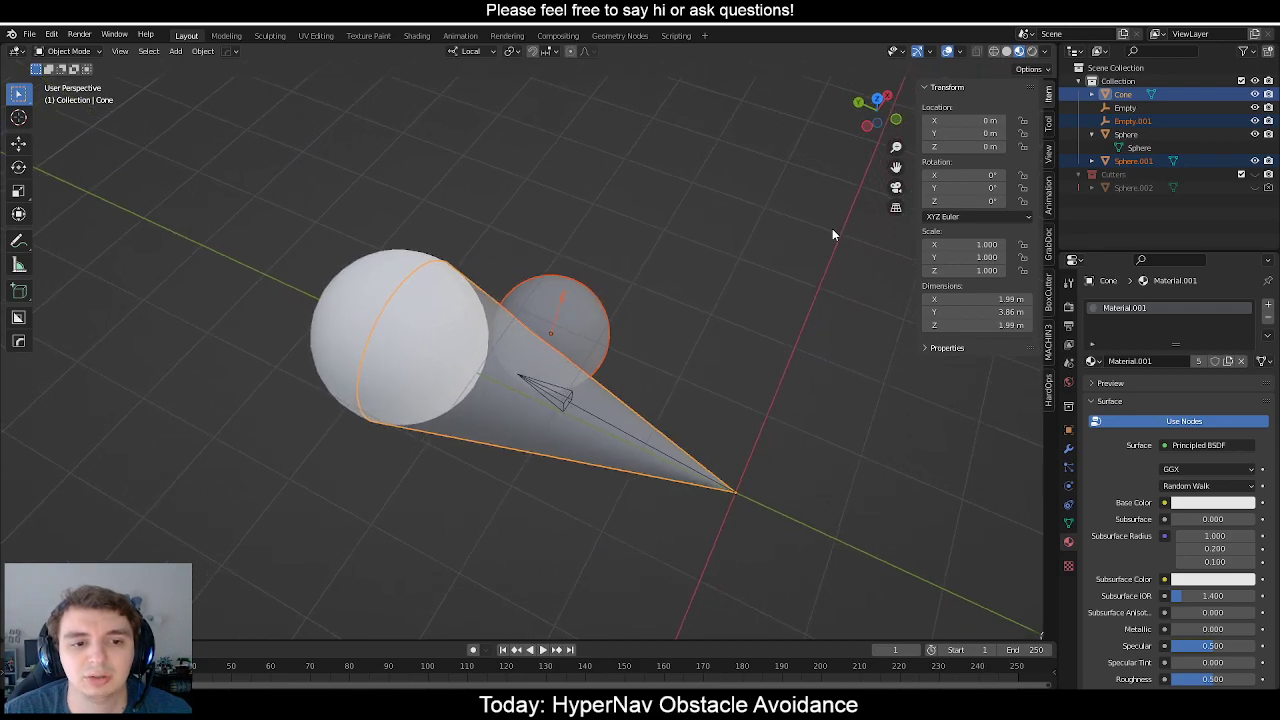
pyautogui.moveTo(752, 235)
pyautogui.mouseDown(button='middle')
pyautogui.moveTo(741, 237)
pyautogui.moveTo(776, 247)
pyautogui.moveTo(745, 243)
pyautogui.mouseUp(button='middle')
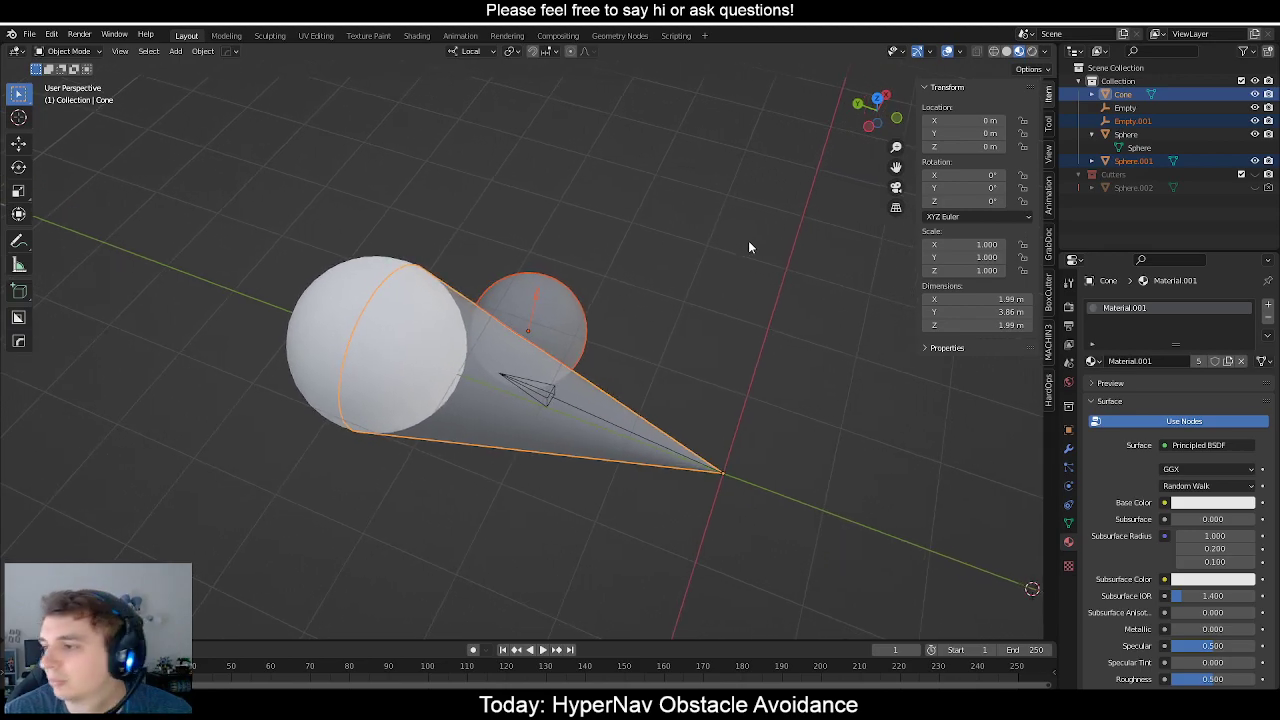